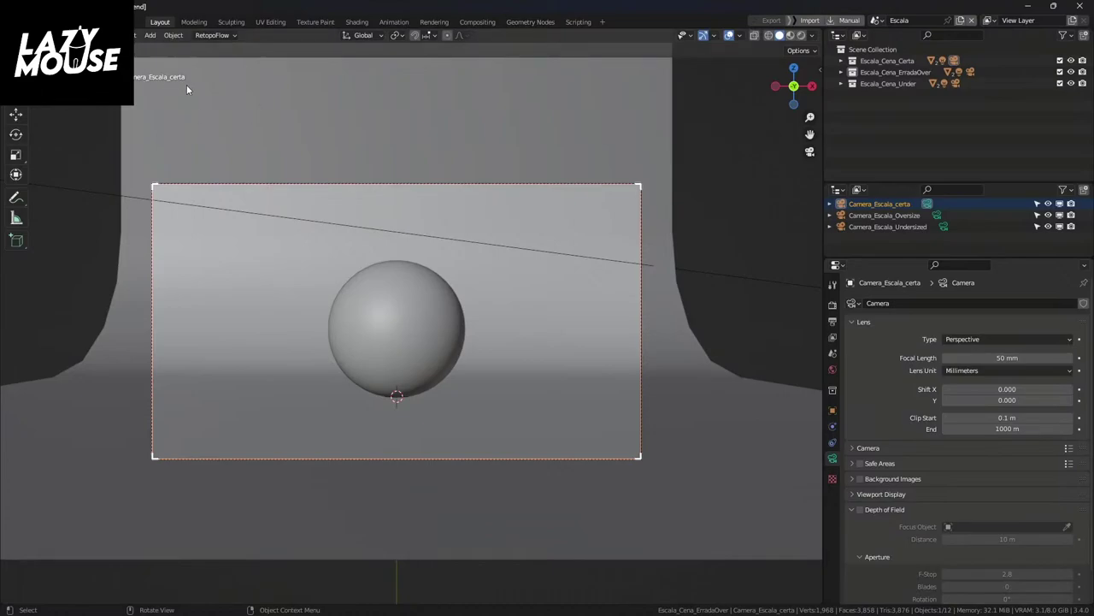
Step: In Blender Preferences, open the Add-ons list, cancel installing an add-on from file, and close Preferences
click(50, 21)
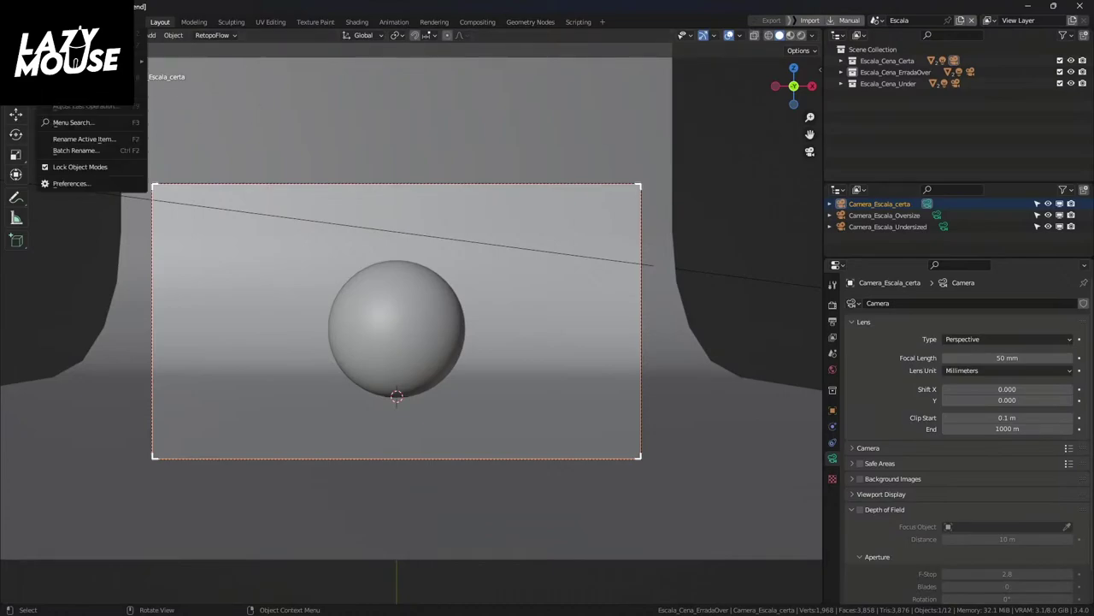
click(111, 179)
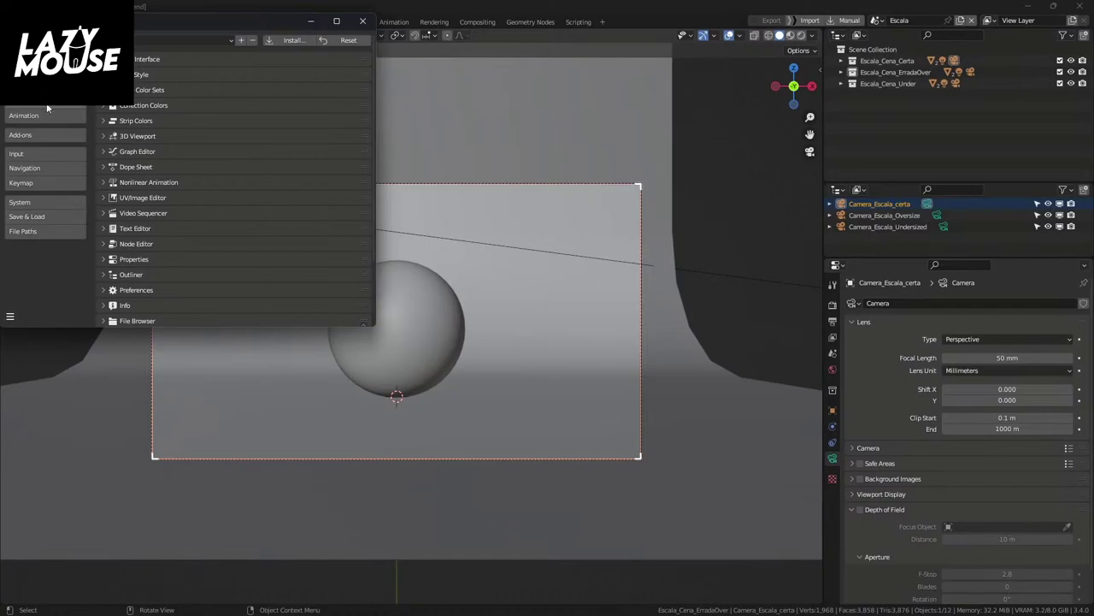
click(21, 135)
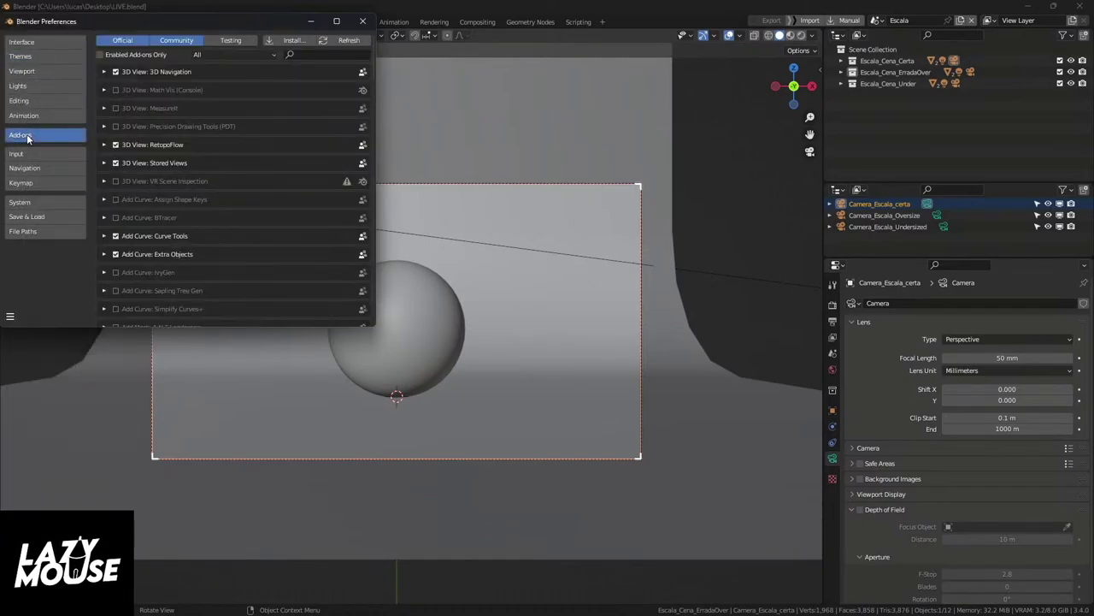
click(290, 40)
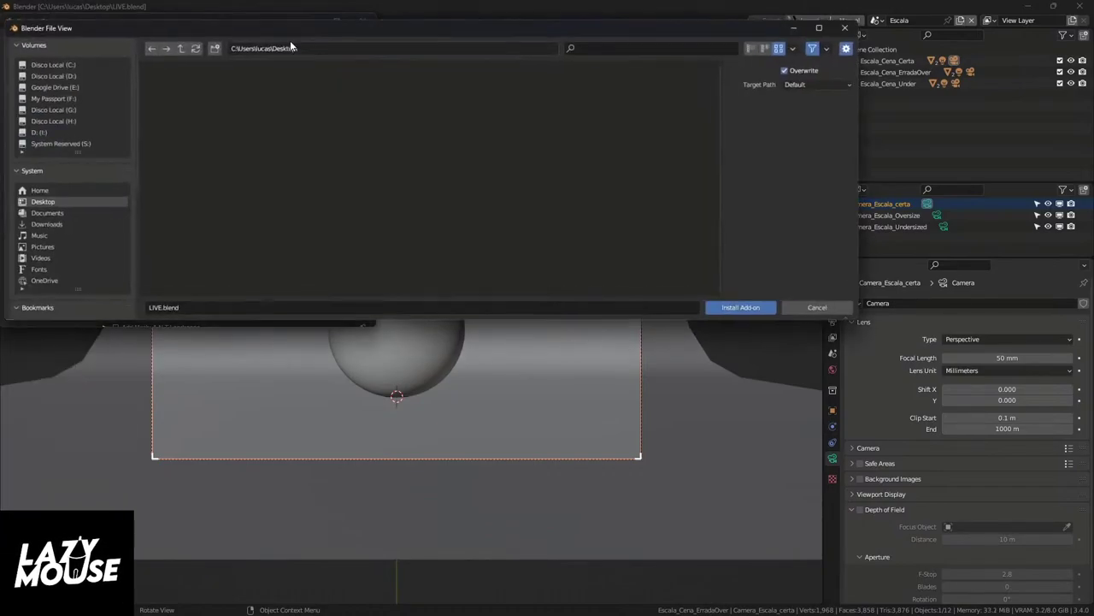
click(824, 310)
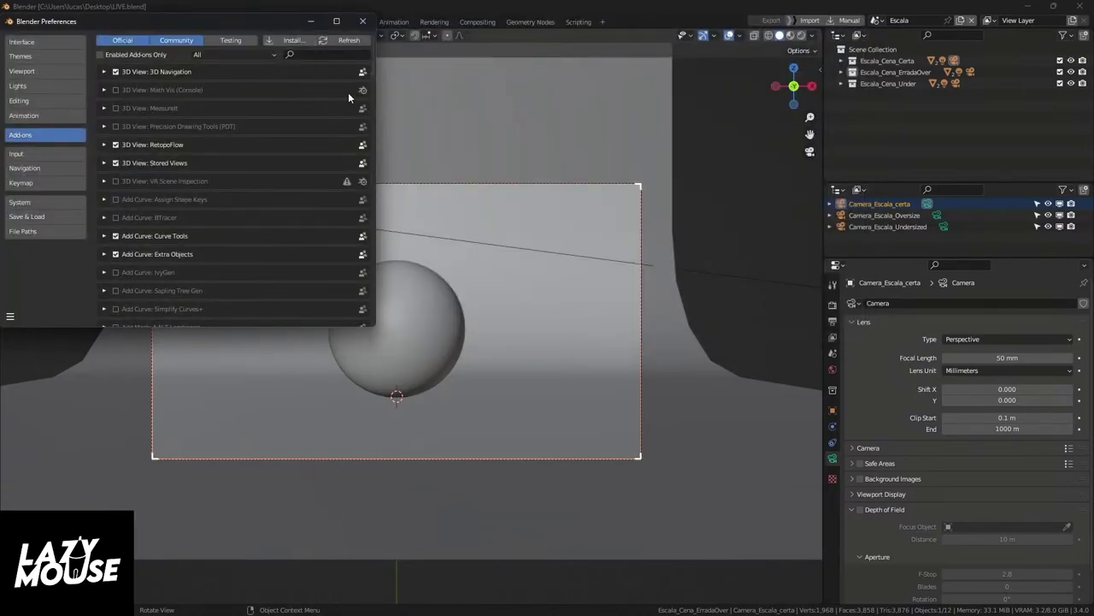
click(362, 21)
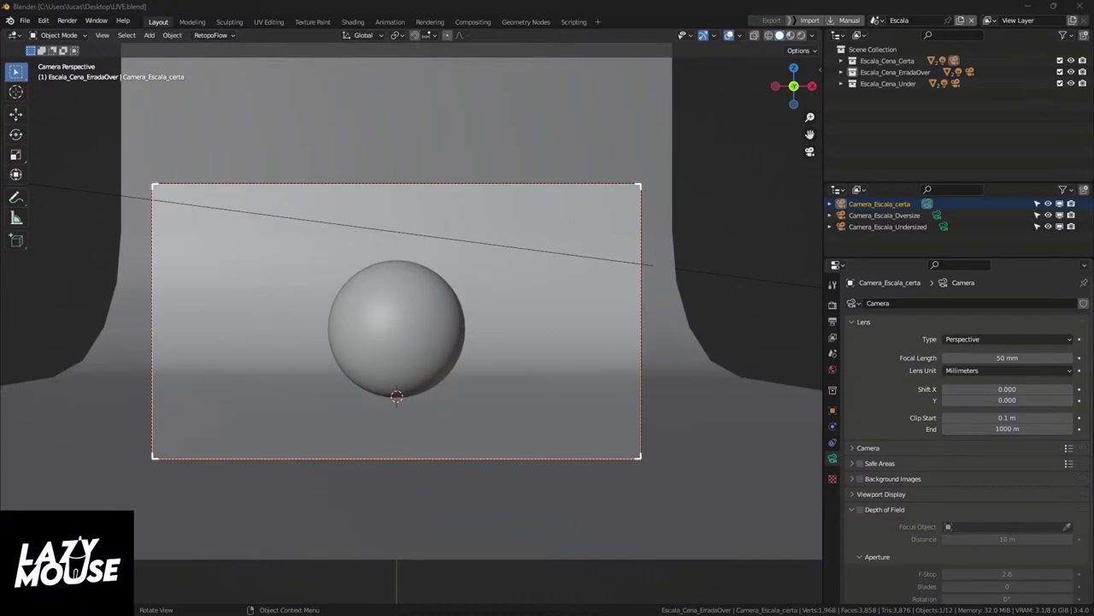
Step: Switch to ZBrush, maximise its window over Blender, and open LightBox
key(alt+Tab)
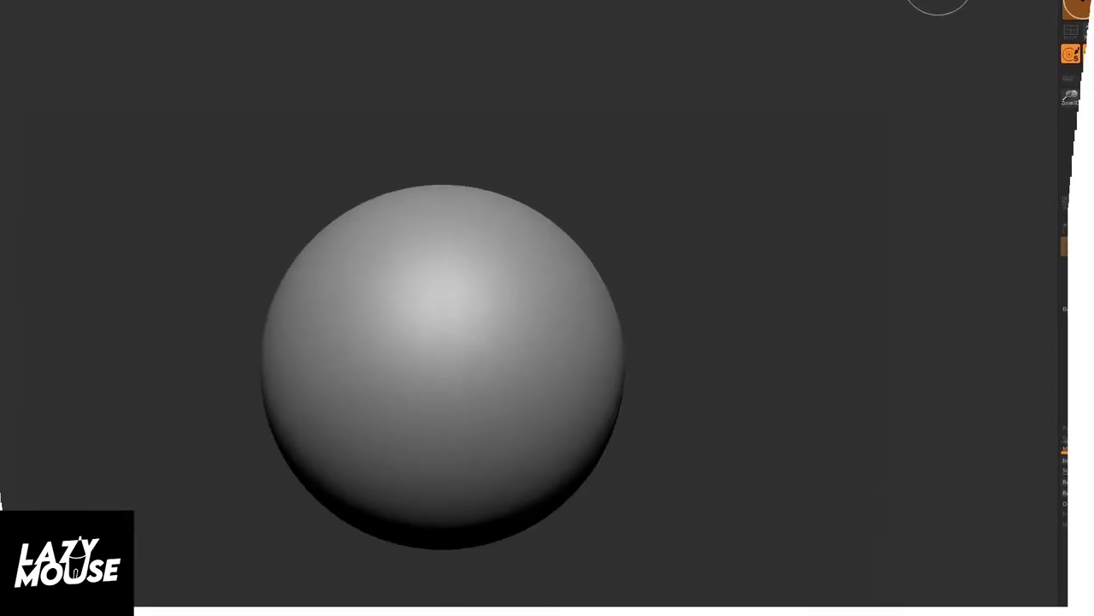
drag(491, 7, 491, 88)
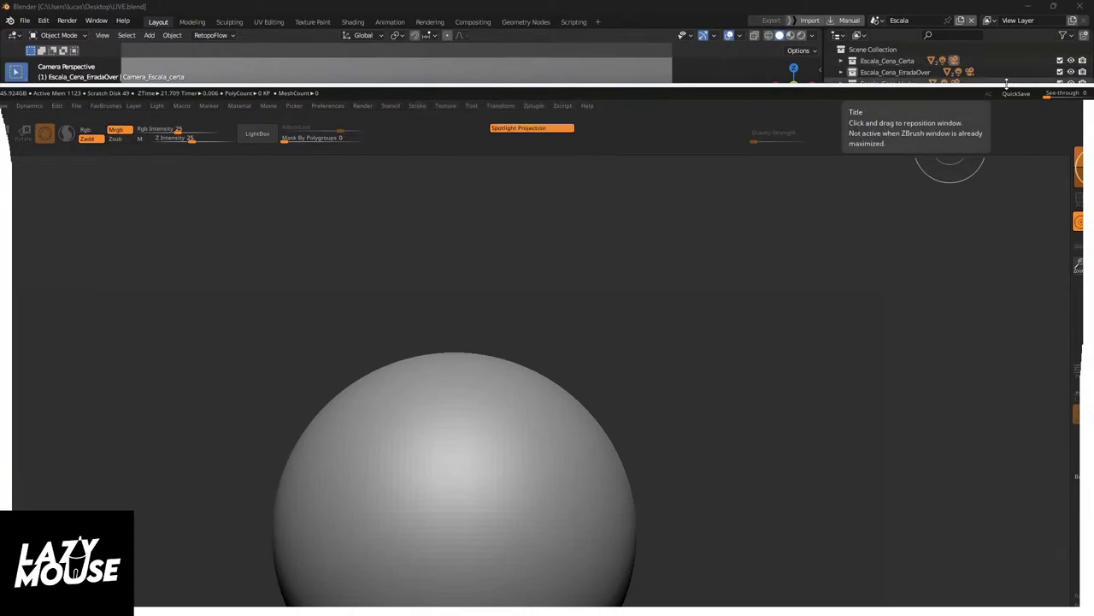
drag(949, 90, 606, 77)
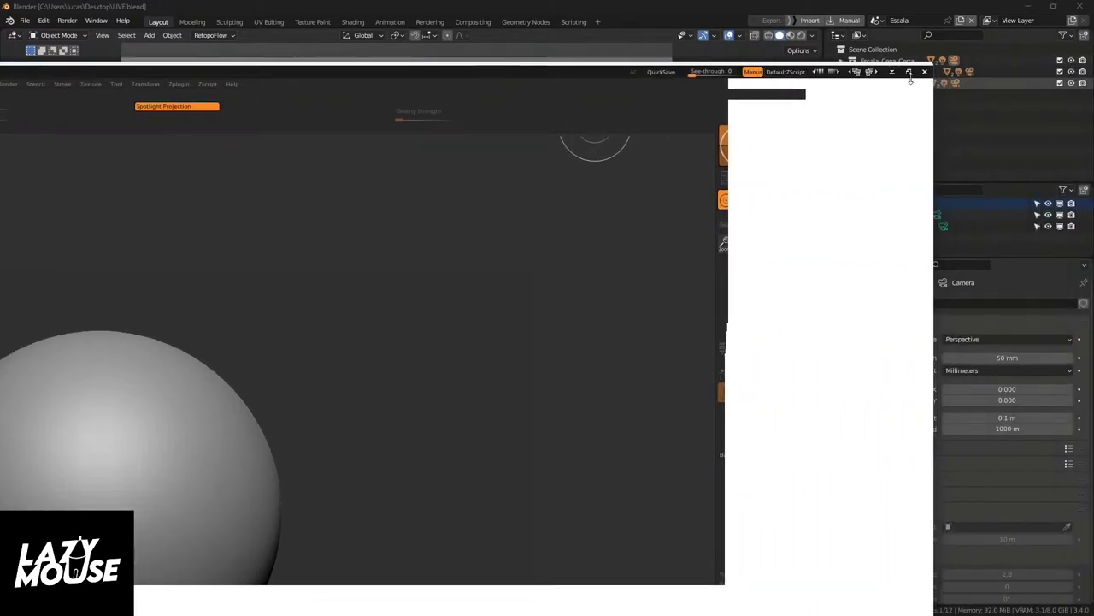
double_click(606, 73)
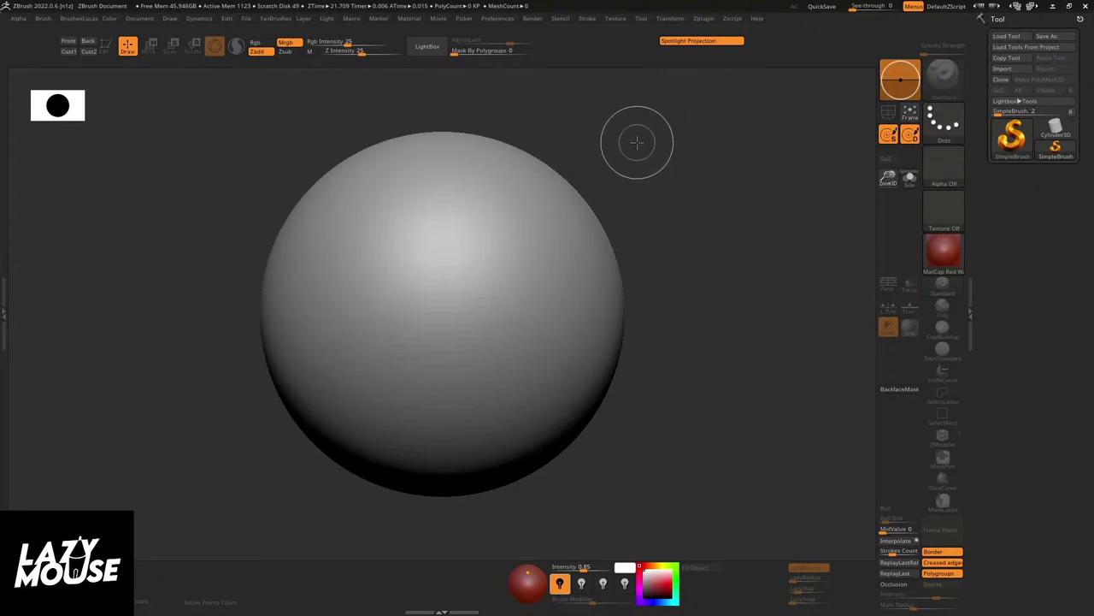
click(427, 46)
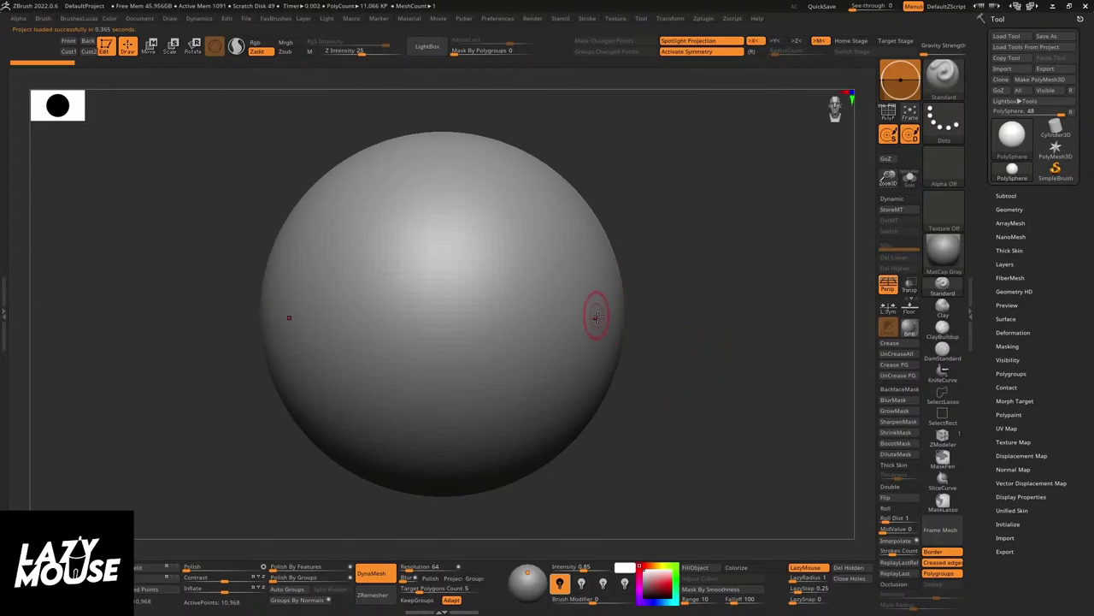
Step: Subdivide the DefaultProject PolySphere twice to 176,258 points and fill it red with FillObject
mouse_move(889, 177)
mouse_down()
mouse_move(744, 283)
mouse_move(721, 324)
mouse_move(740, 283)
mouse_up()
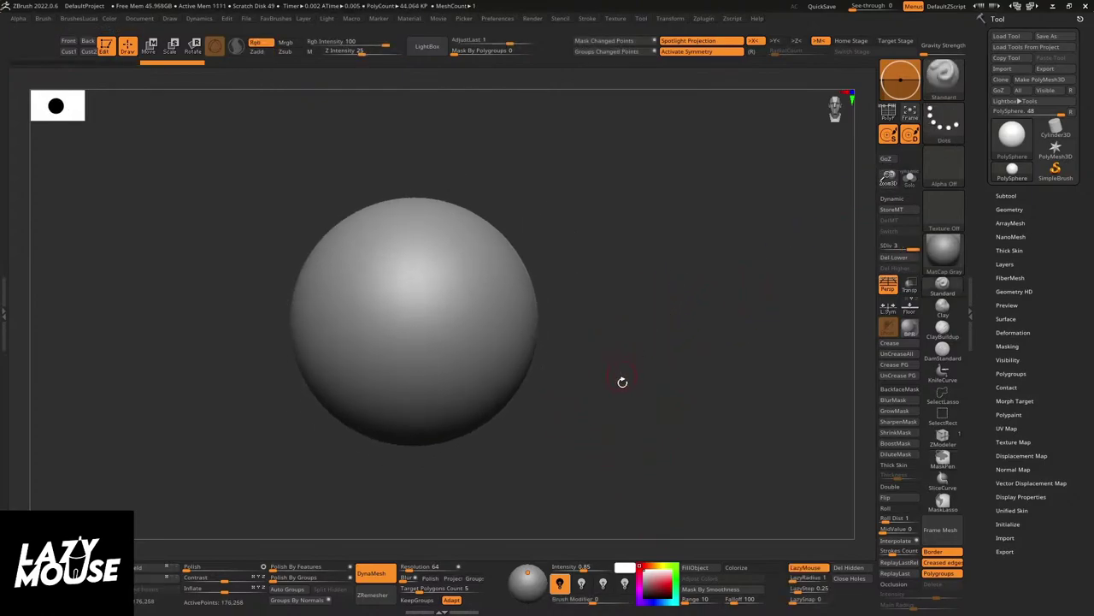
key(ctrl+d)
key(ctrl+d)
key(l)
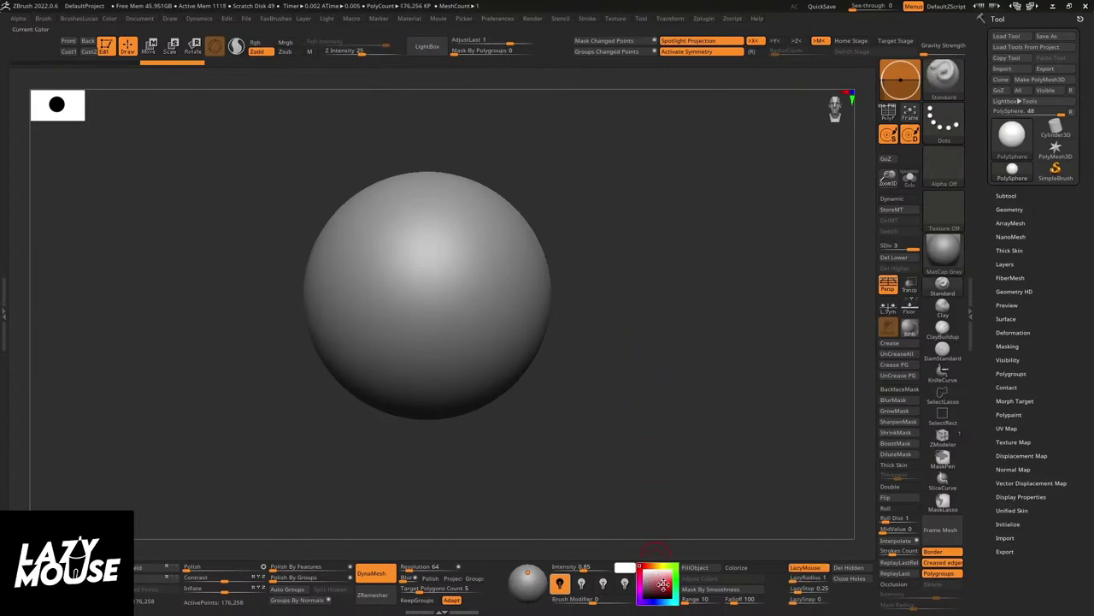
click(696, 567)
alt+drag(684, 354, 691, 410)
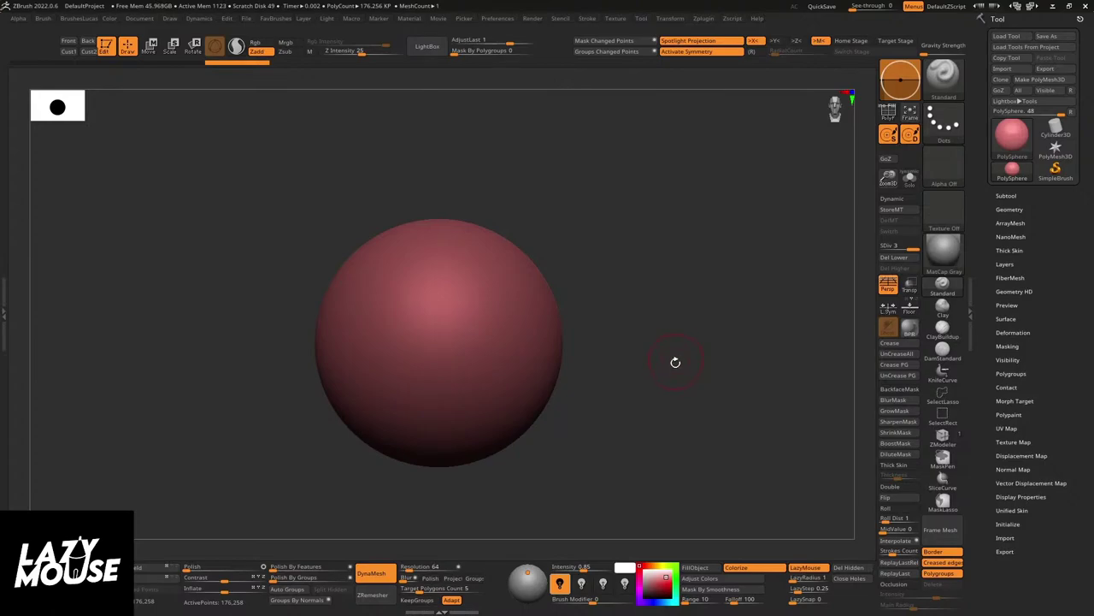
shift+drag(674, 364, 701, 356)
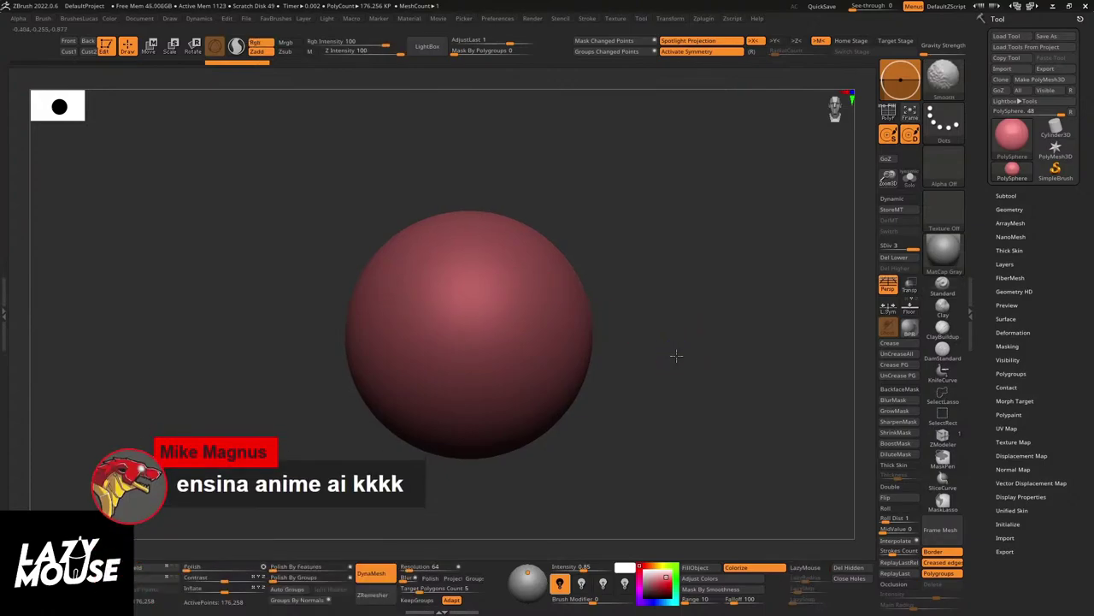
Step: Choose the colour-only Paint brush via B, P, A and dab a small mirrored test mark
alt+drag(675, 357, 677, 339)
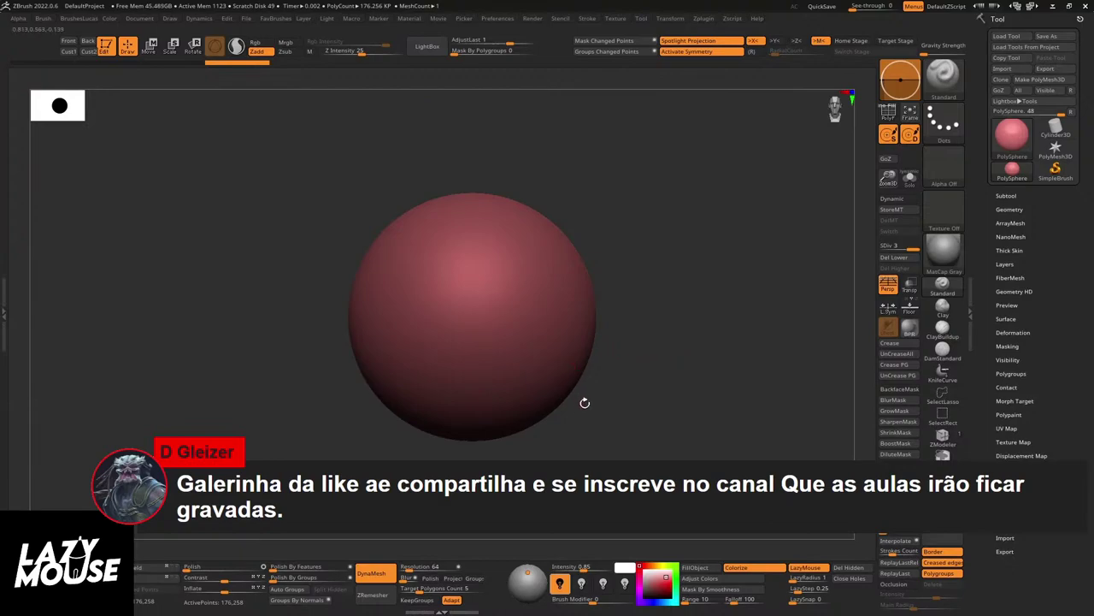
key(b)
key(p)
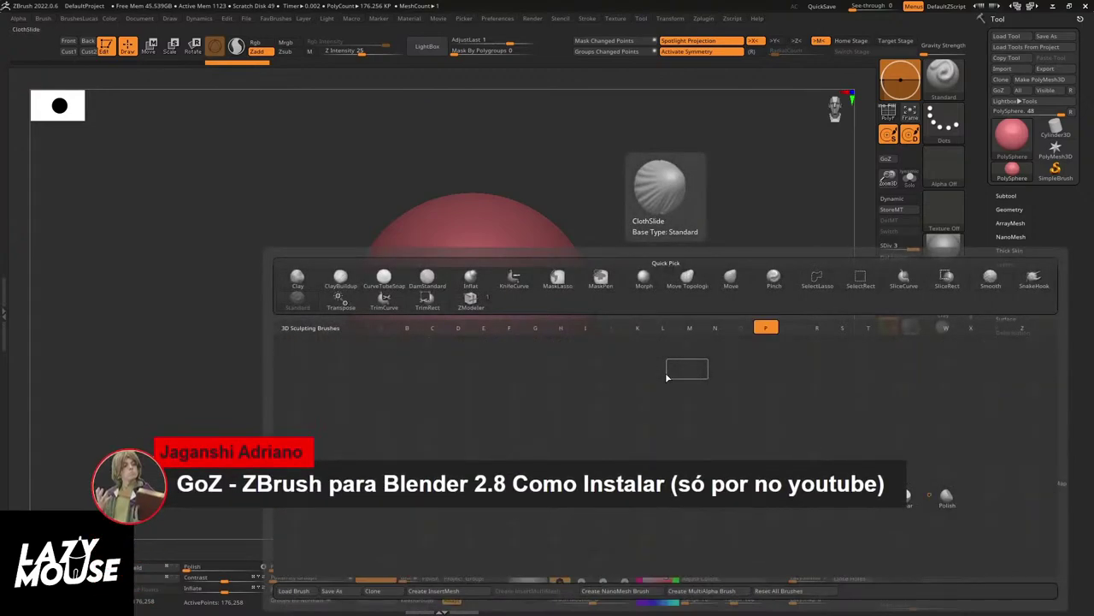
key(a)
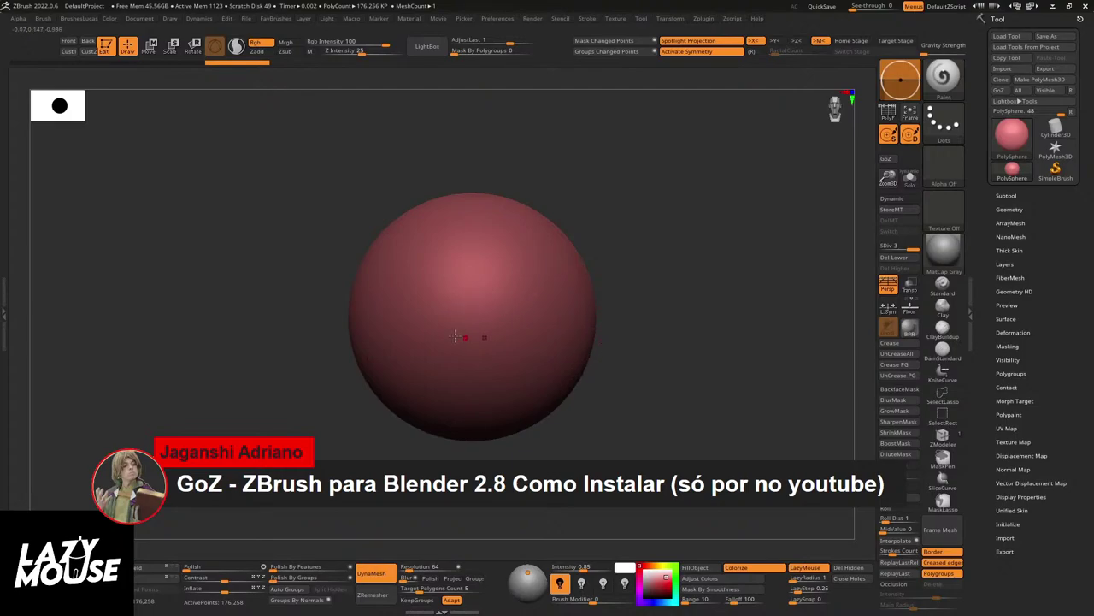
click(582, 348)
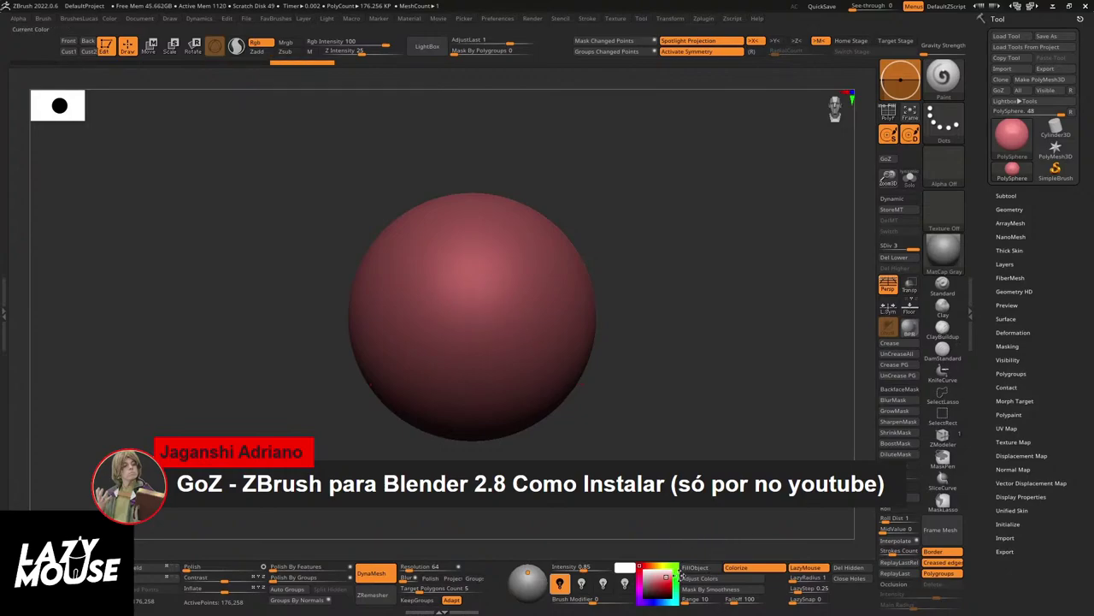
Step: Paint mirrored upper eye lines, irises, eye corners, lower lids and a simple line nose
mouse_move(488, 323)
mouse_down()
mouse_move(511, 293)
mouse_move(568, 289)
mouse_move(527, 323)
mouse_move(523, 290)
mouse_move(547, 306)
mouse_move(496, 333)
mouse_up()
mouse_move(563, 293)
mouse_down()
mouse_move(578, 295)
mouse_move(566, 275)
mouse_move(575, 279)
mouse_move(566, 318)
mouse_move(565, 305)
mouse_move(583, 298)
mouse_move(586, 310)
mouse_up()
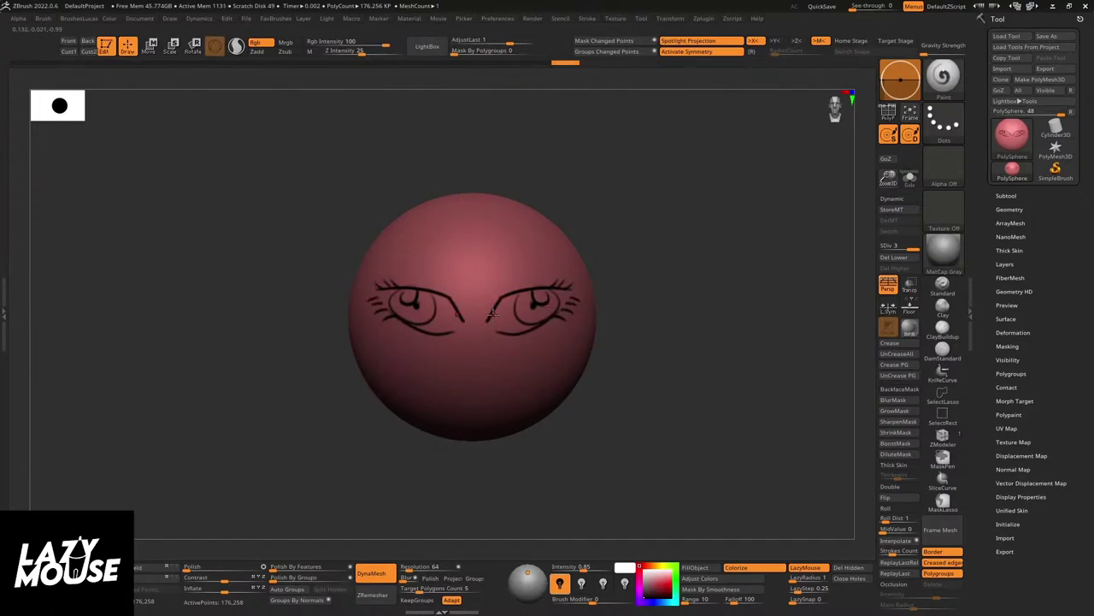
mouse_move(476, 320)
mouse_down()
mouse_move(476, 397)
mouse_move(464, 388)
mouse_move(492, 382)
mouse_up()
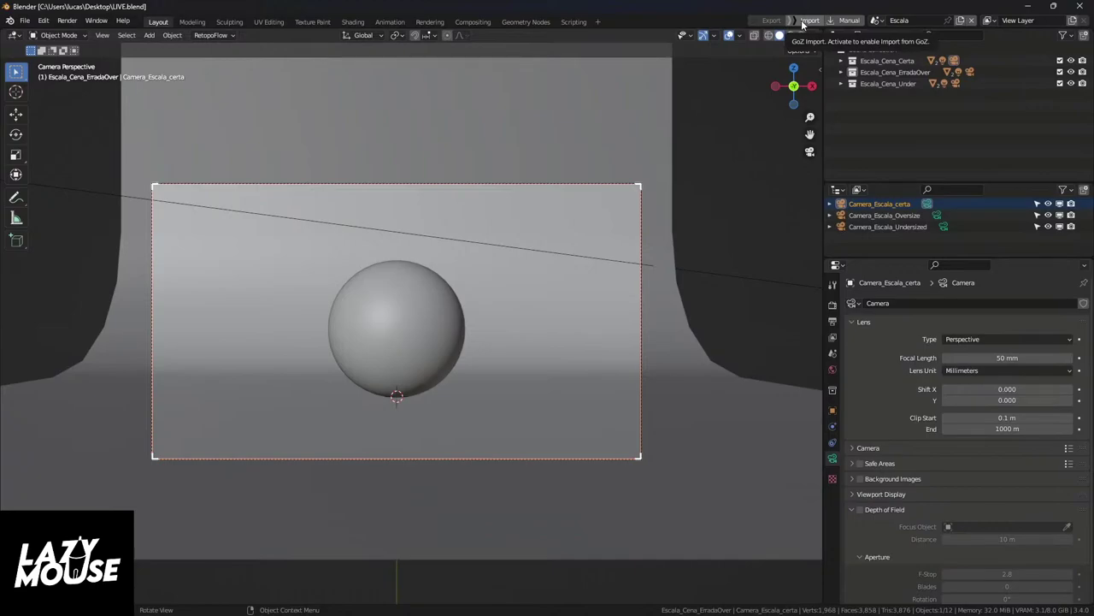
Step: Turn on GoZ Import in Blender, send the sphere from ZBrush with GoZ, and return to Blender
click(804, 20)
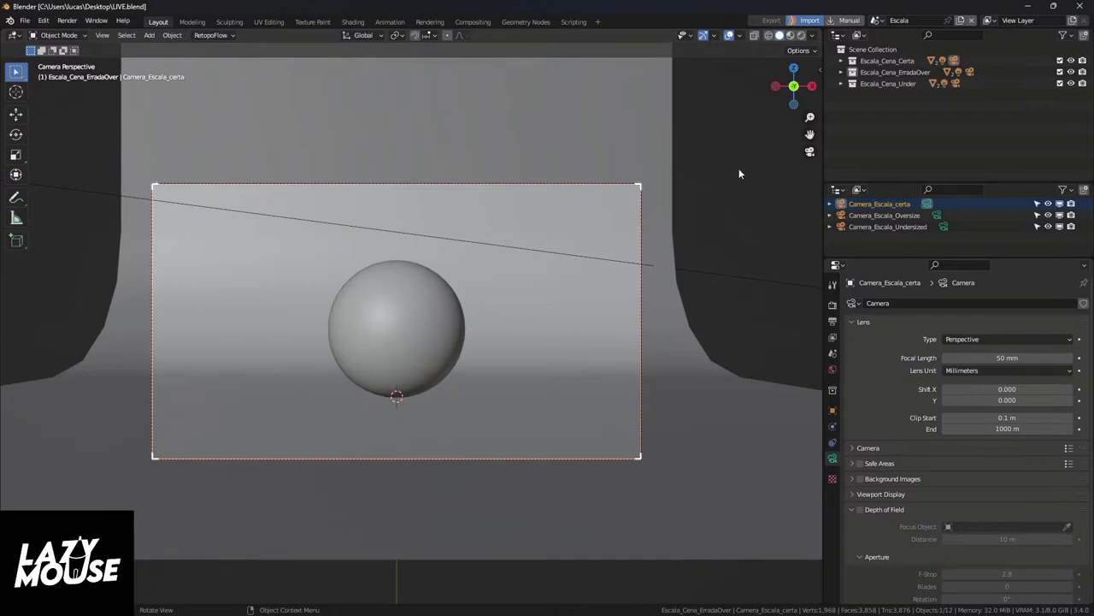
key(alt+Tab)
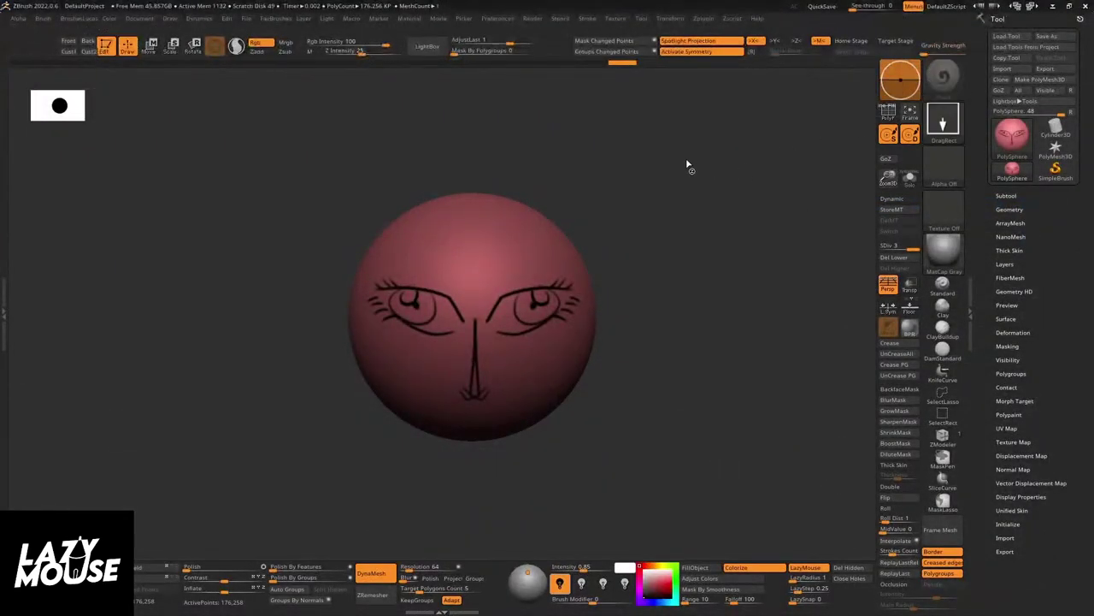
key(alt+Tab)
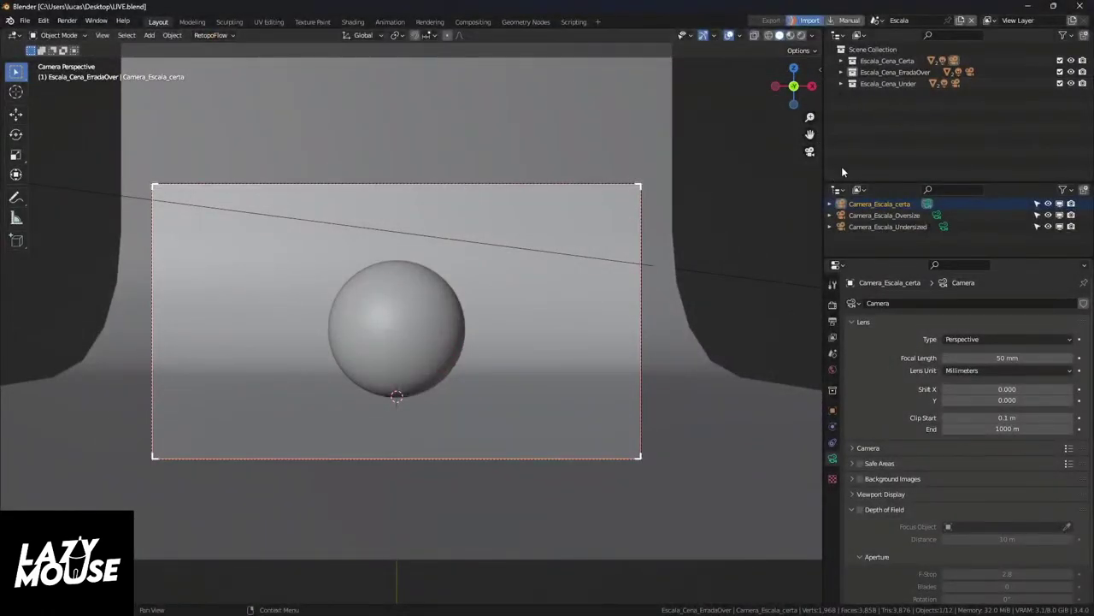
Step: Scale the imported PolySphere1 down to 0.459 and then smaller, and raise it 0.1604 m on Z
click(842, 72)
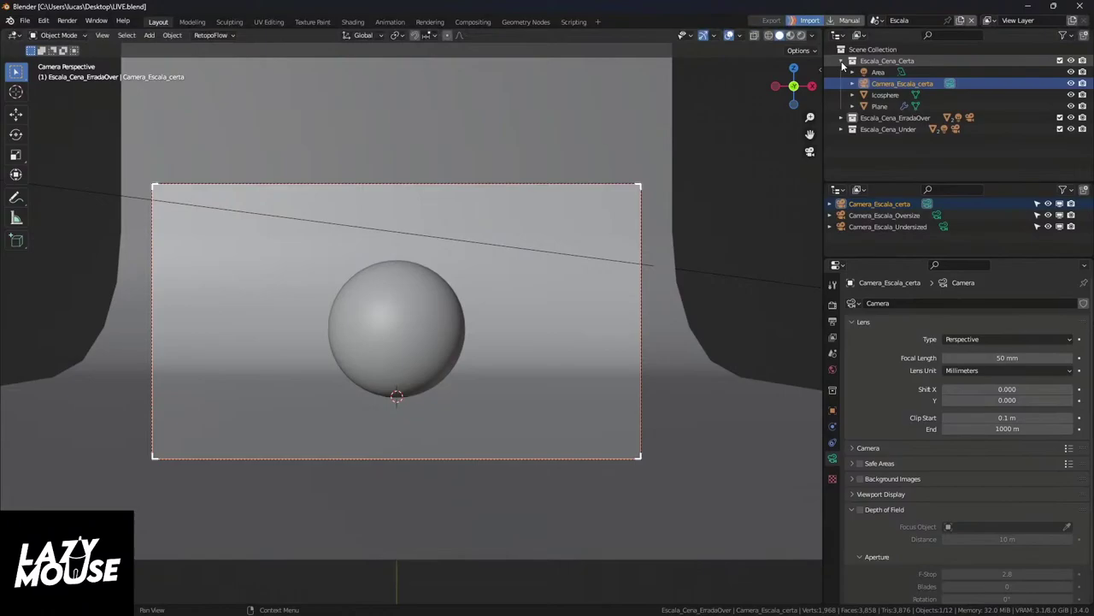
click(842, 74)
scroll(651, 214, down, 1)
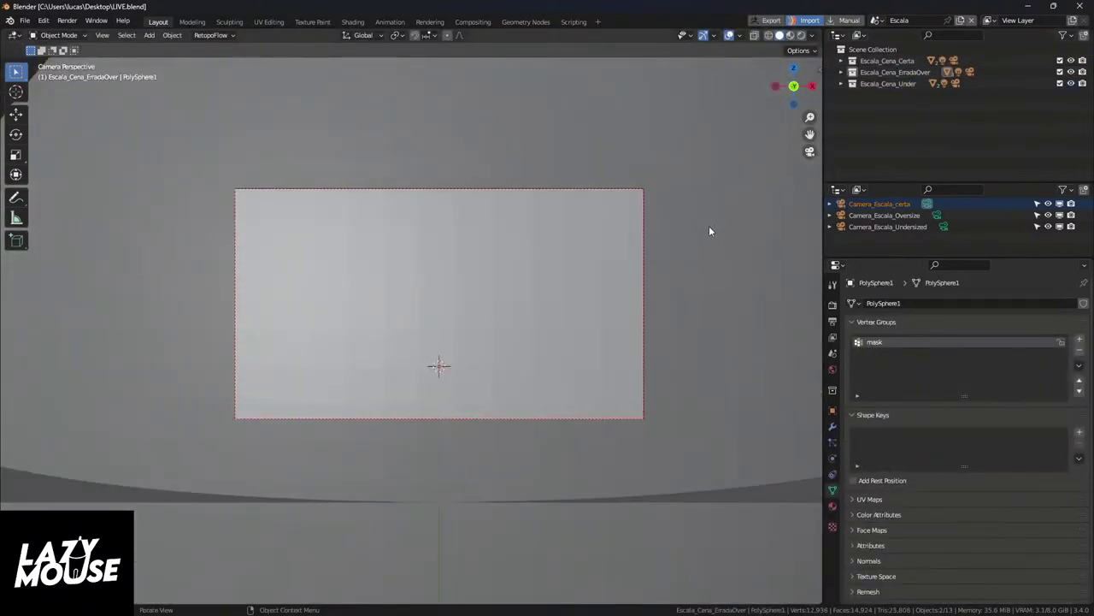
scroll(705, 225, down, 2)
key(s)
click(641, 245)
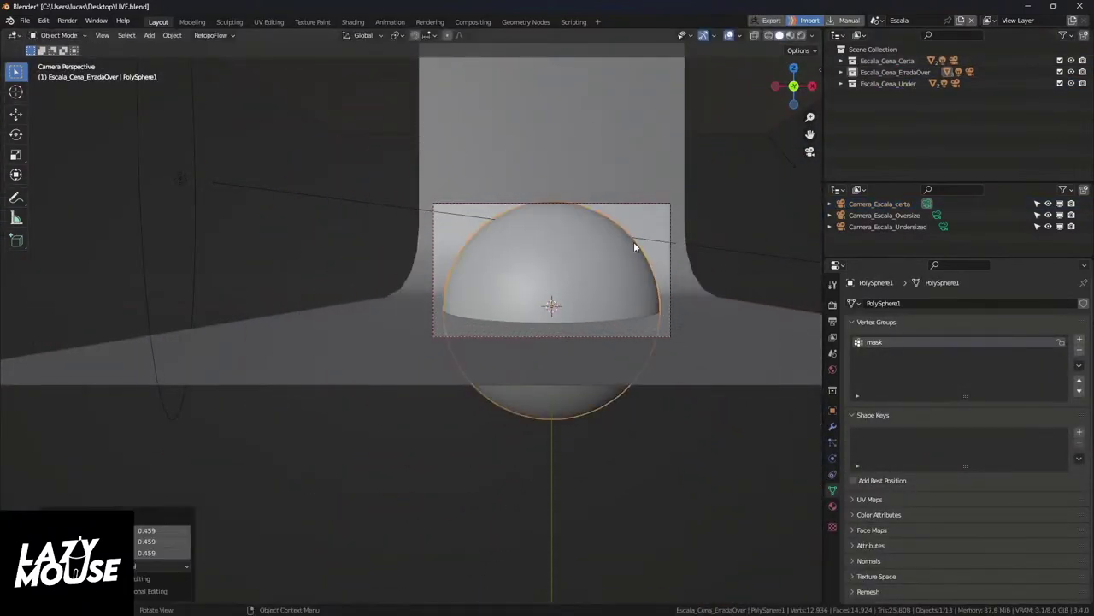
key(s)
click(633, 274)
key(g)
key(z)
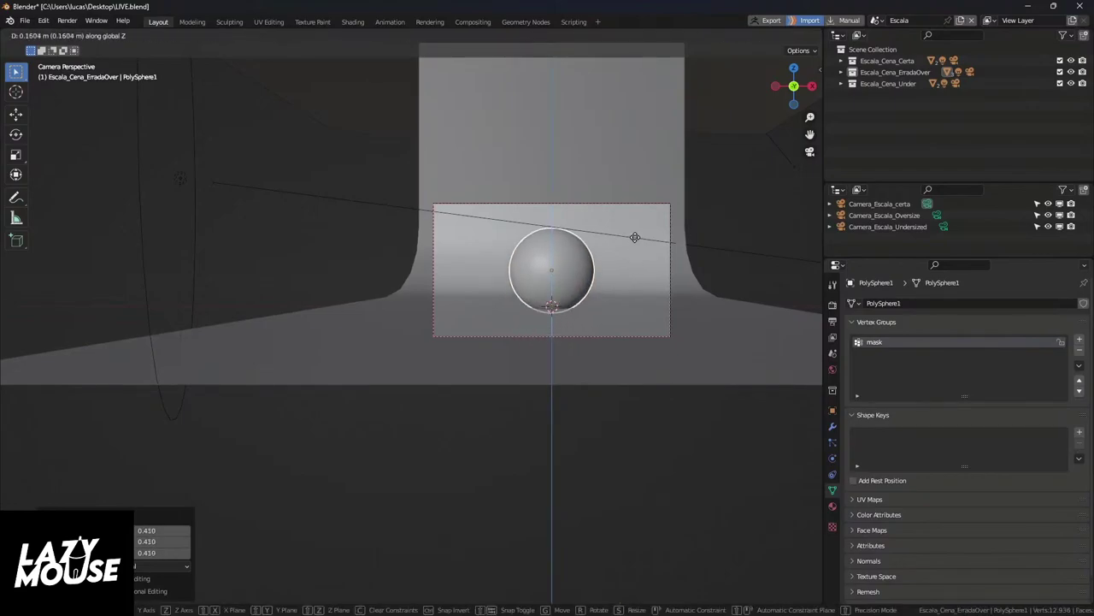
click(636, 243)
scroll(578, 253, up, 4)
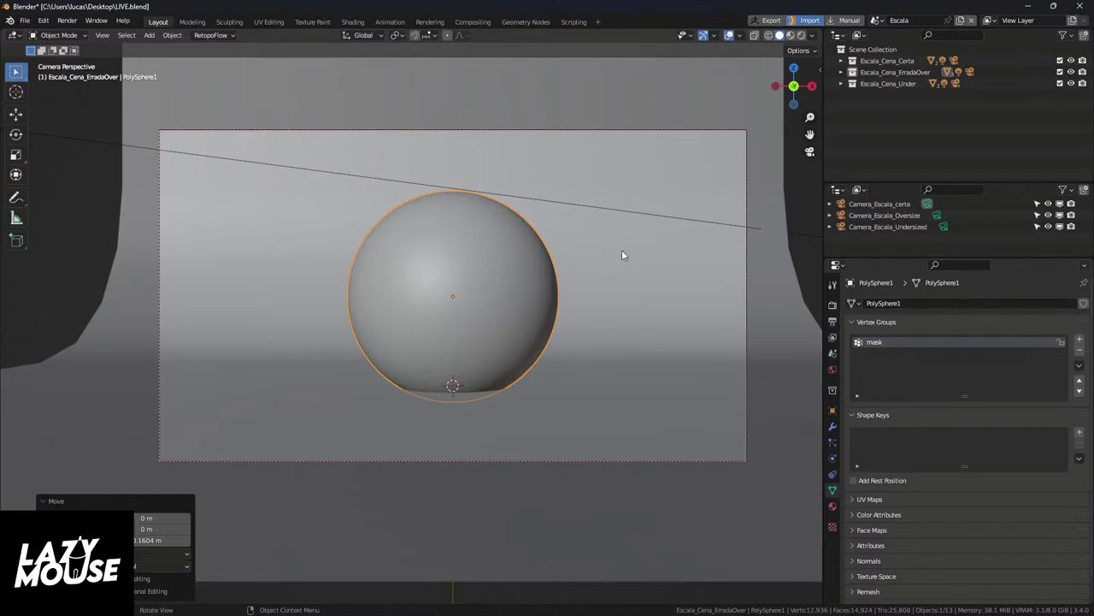
Step: Set viewport shading to Material Preview to show the painted face, then split the 3D view in two
click(811, 37)
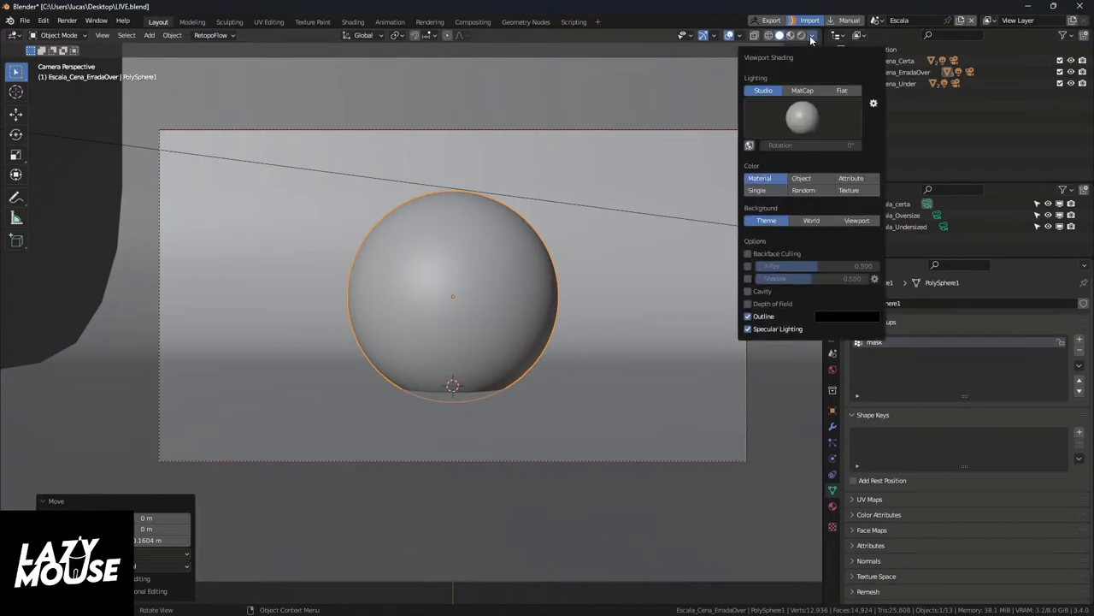
click(816, 37)
click(815, 37)
click(768, 37)
click(766, 37)
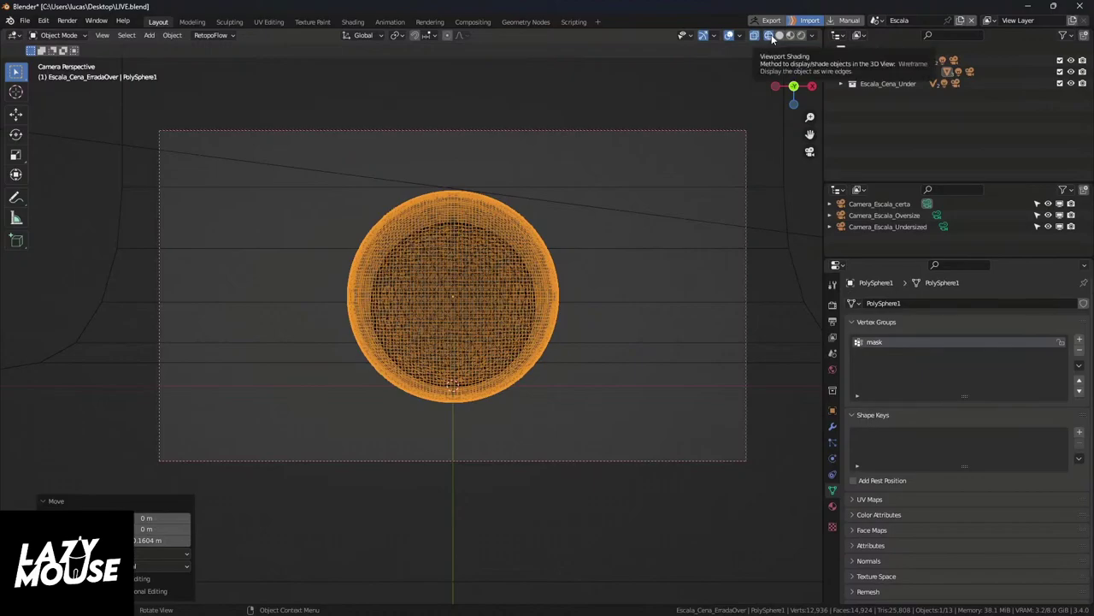
click(779, 36)
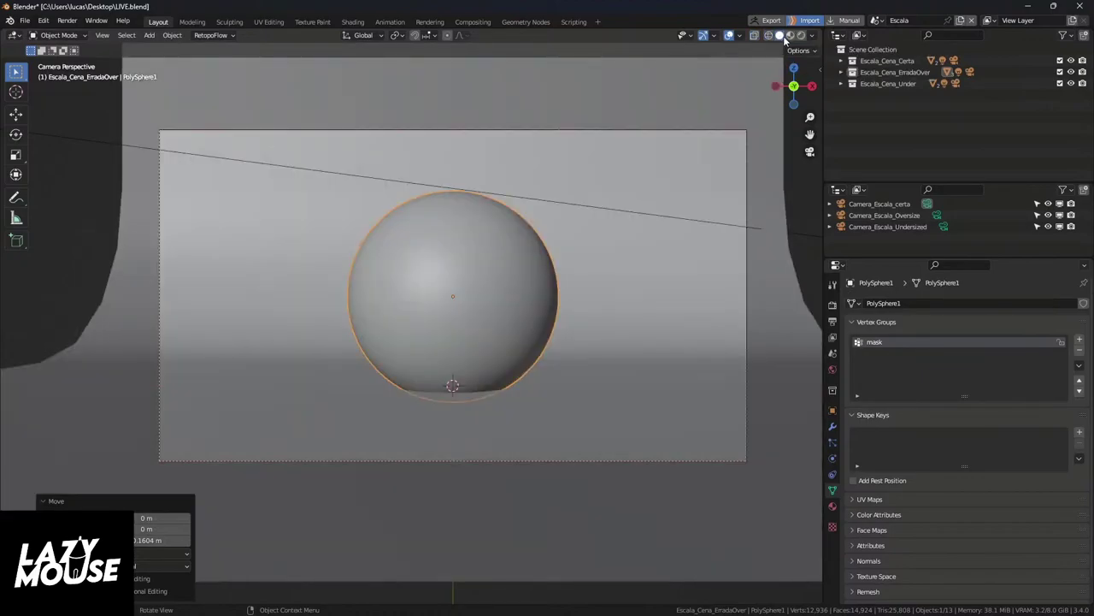
click(791, 37)
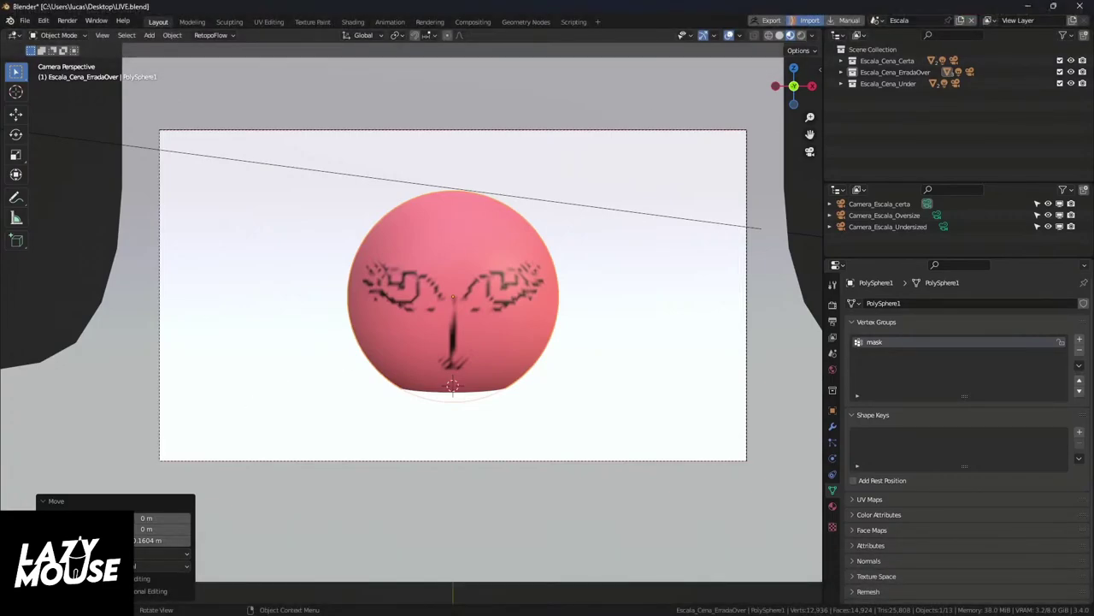
drag(5, 32, 382, 257)
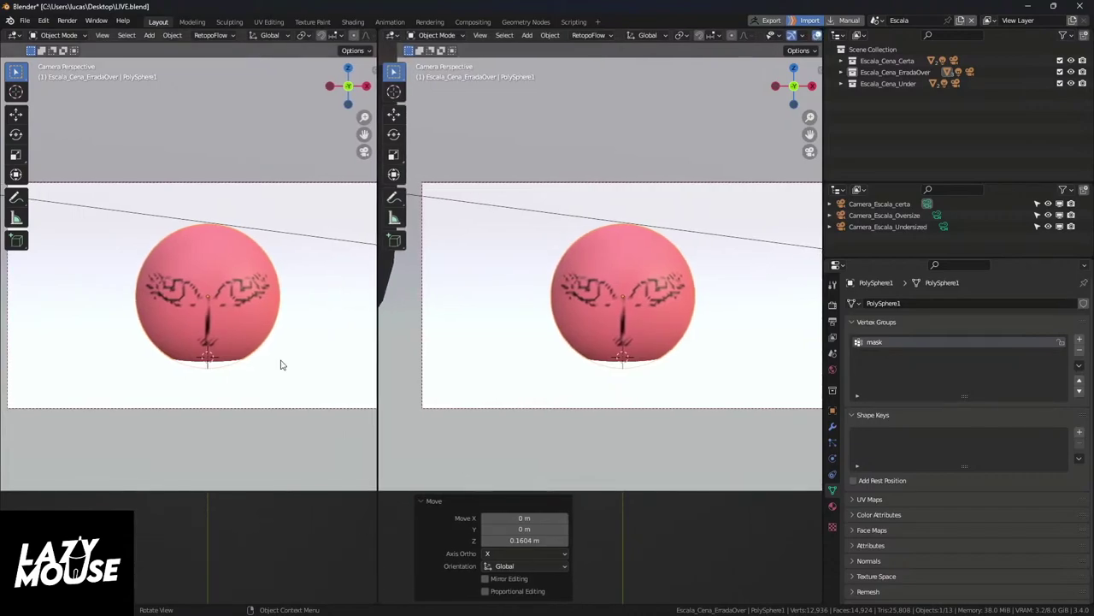
Step: Merge the two 3D views, re-split them side by side, widen the right one, and merge again
click(16, 35)
drag(381, 602, 101, 180)
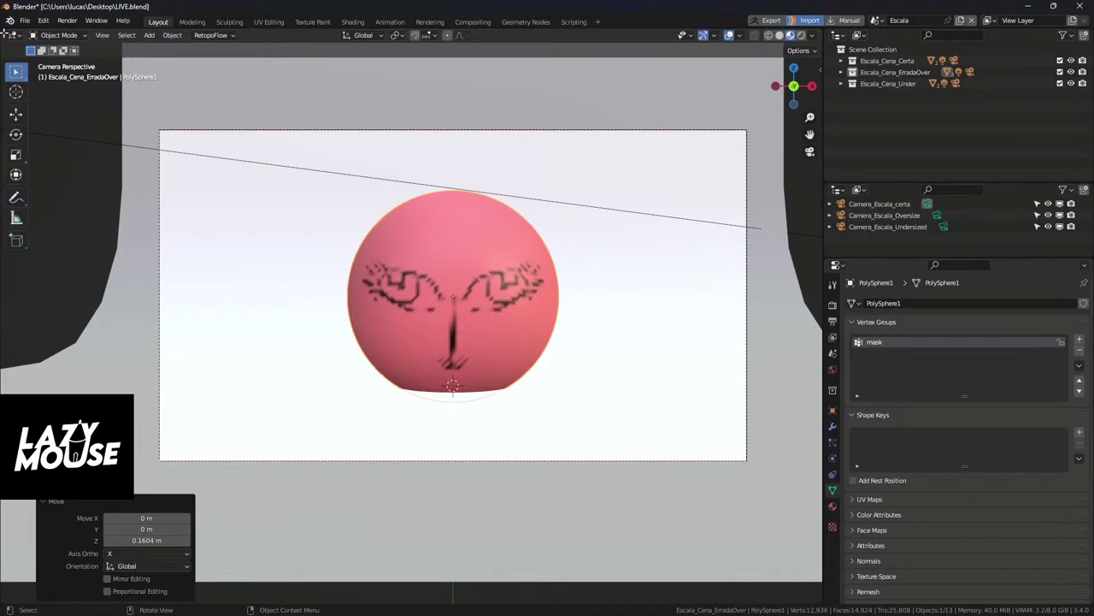
drag(7, 35, 414, 36)
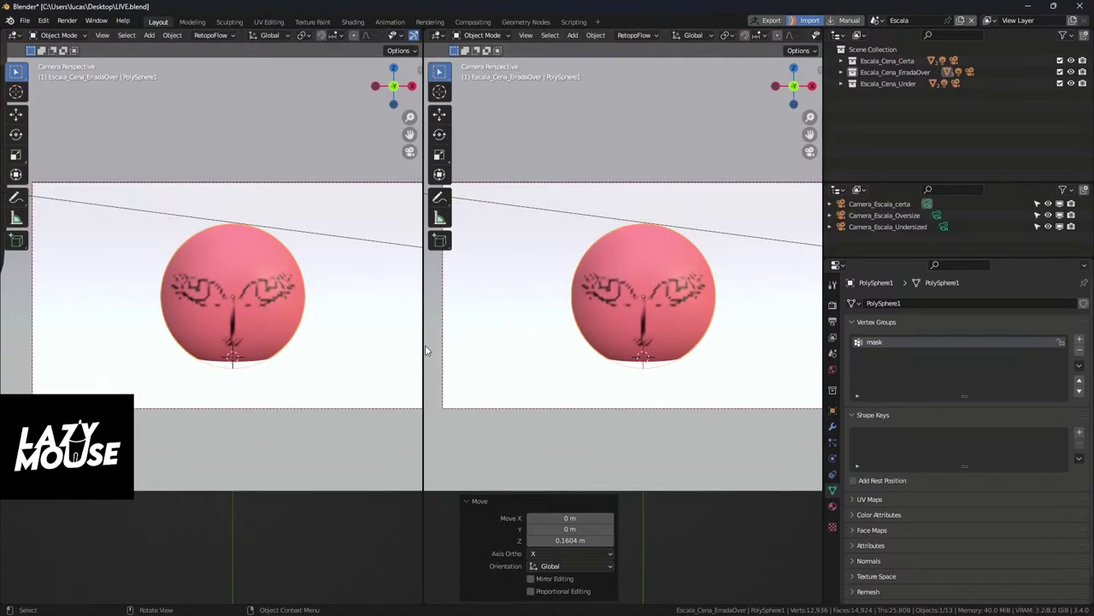
drag(426, 351, 417, 342)
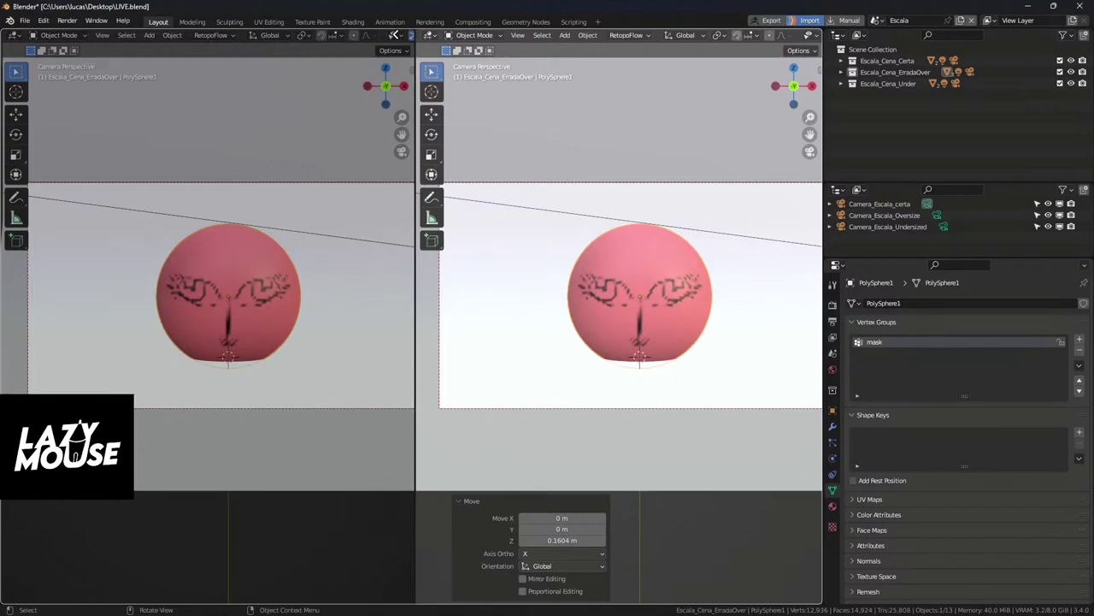
drag(395, 36, 396, 38)
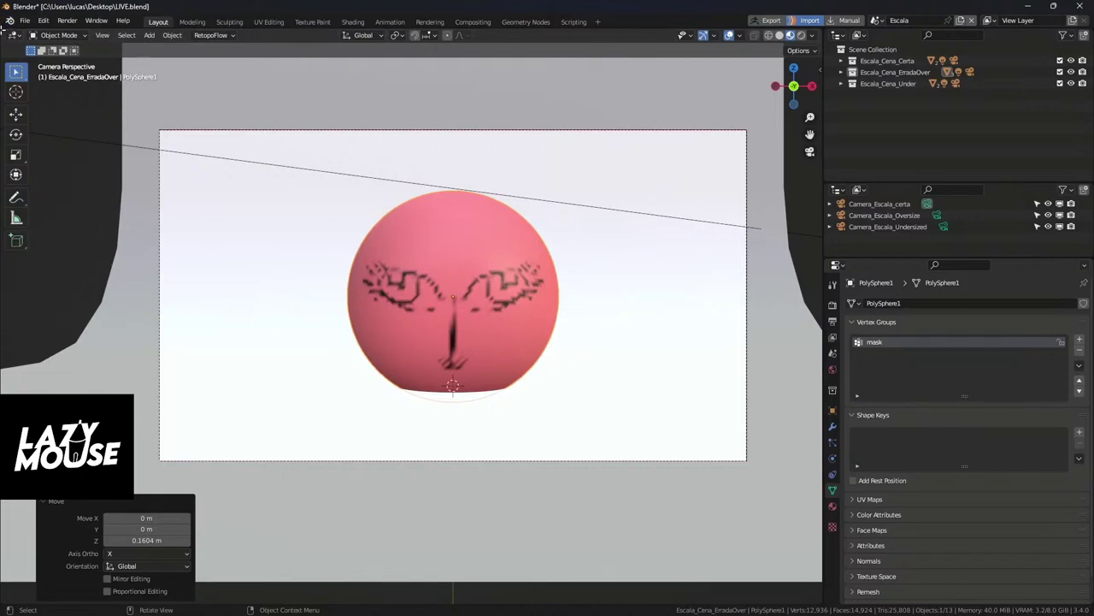
Step: Split and rejoin the views through the border menu, re-split with a narrower left view, and show its editor types
drag(4, 30, 409, 36)
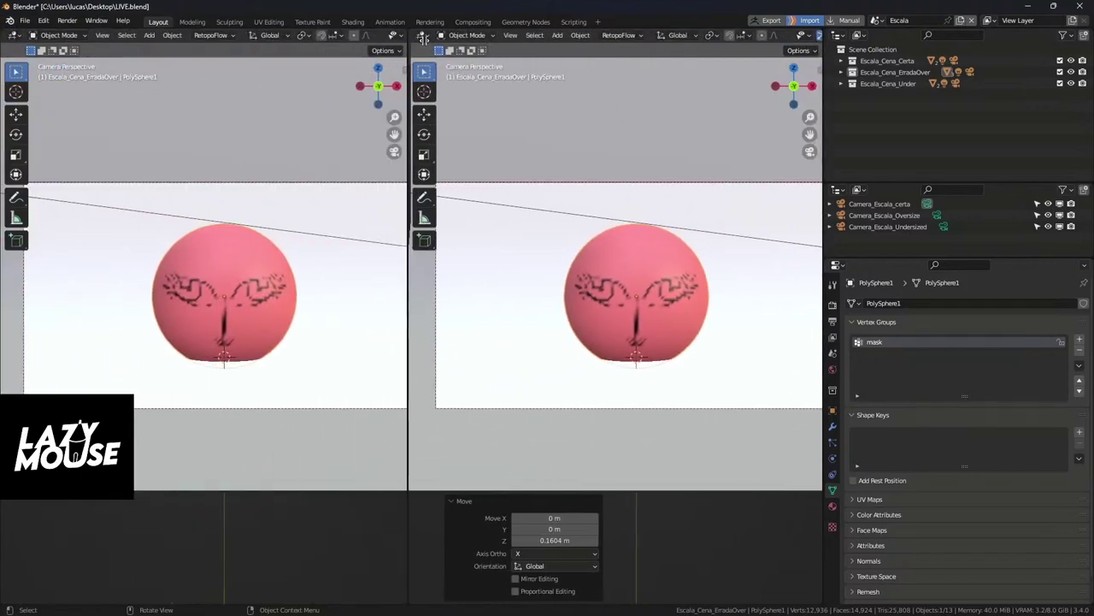
right_click(408, 294)
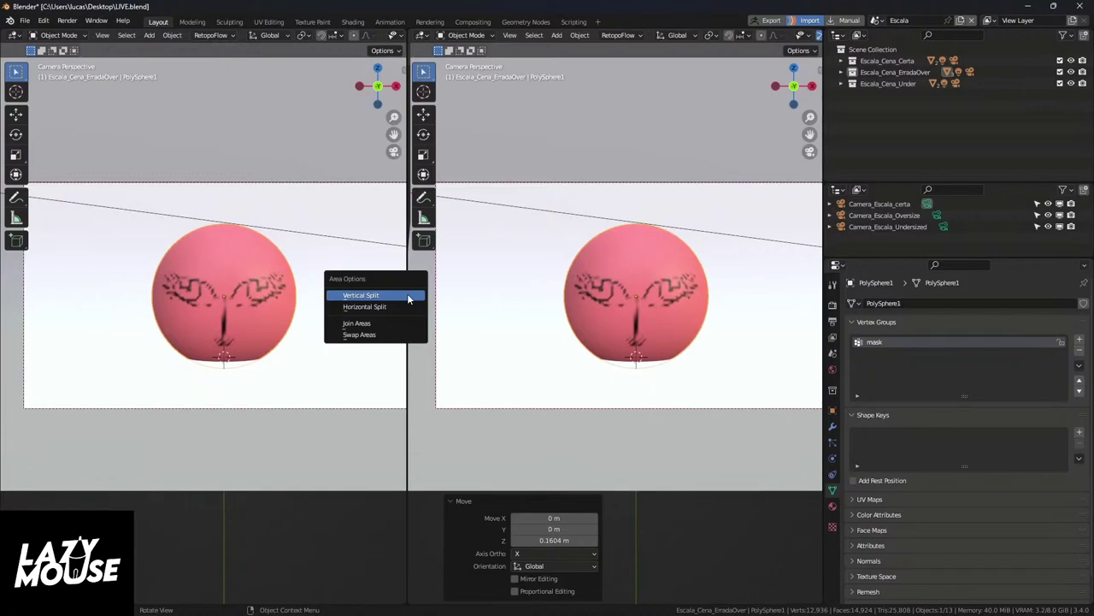
click(393, 322)
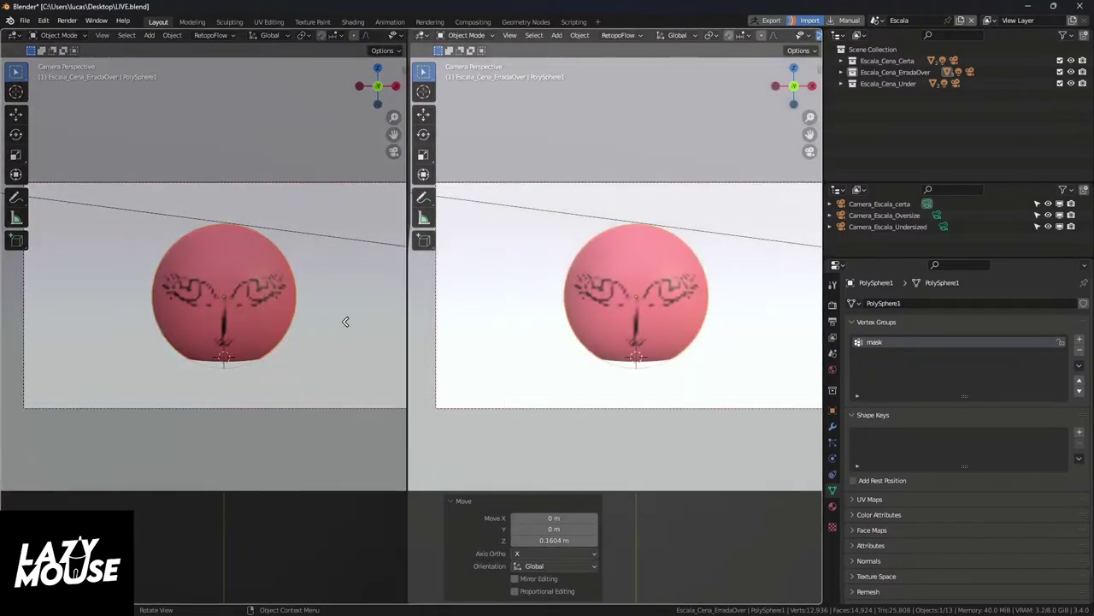
click(346, 324)
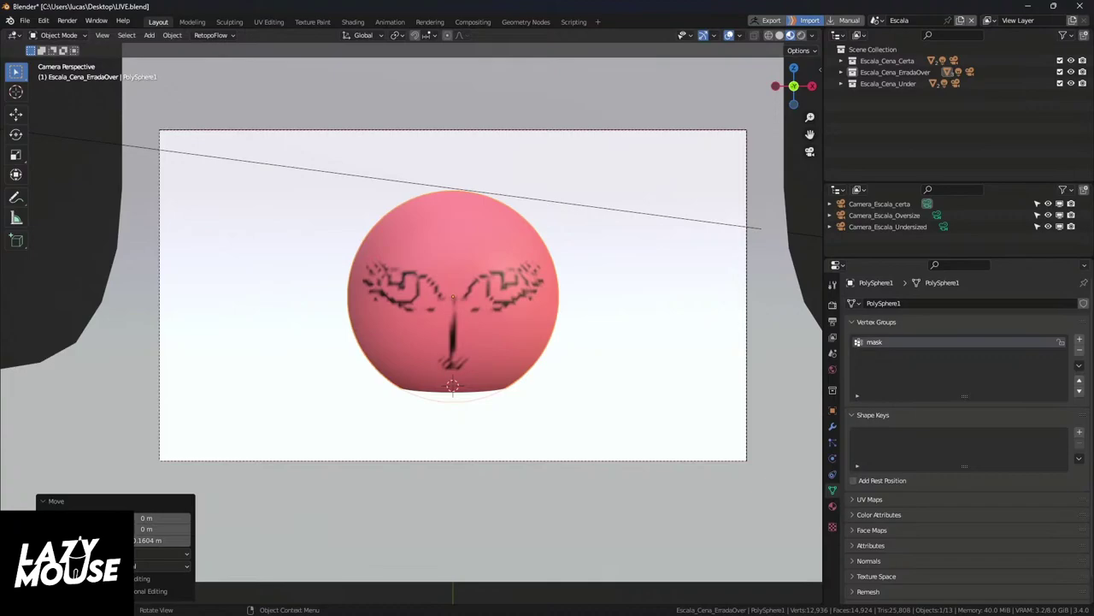
drag(4, 578, 371, 342)
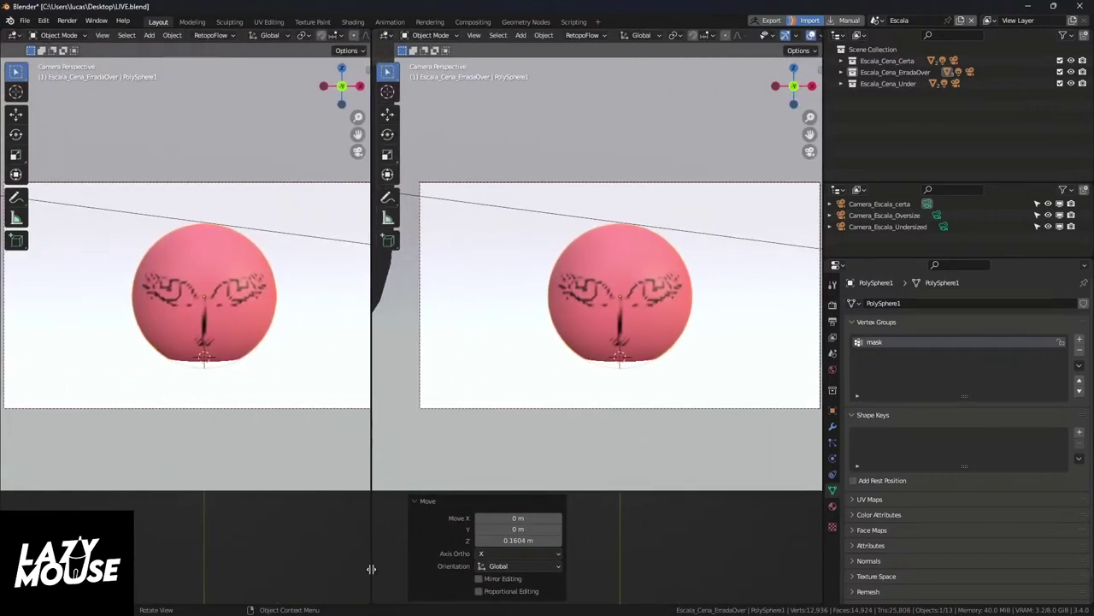
click(17, 36)
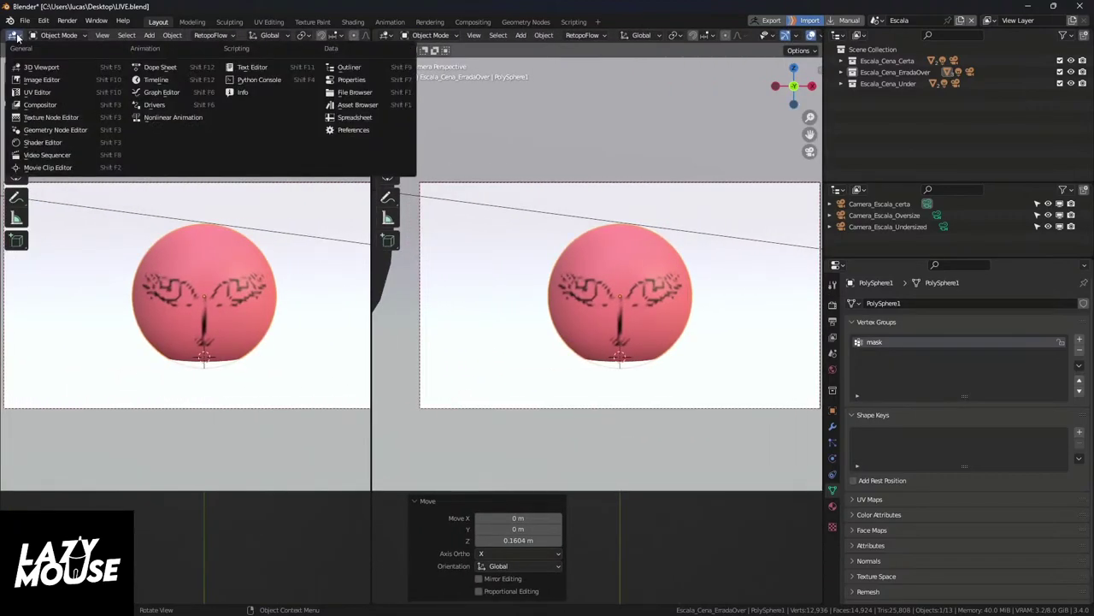
Step: Turn the left view into the Shader Editor, frame all material nodes, and widen it
click(77, 143)
key(Home)
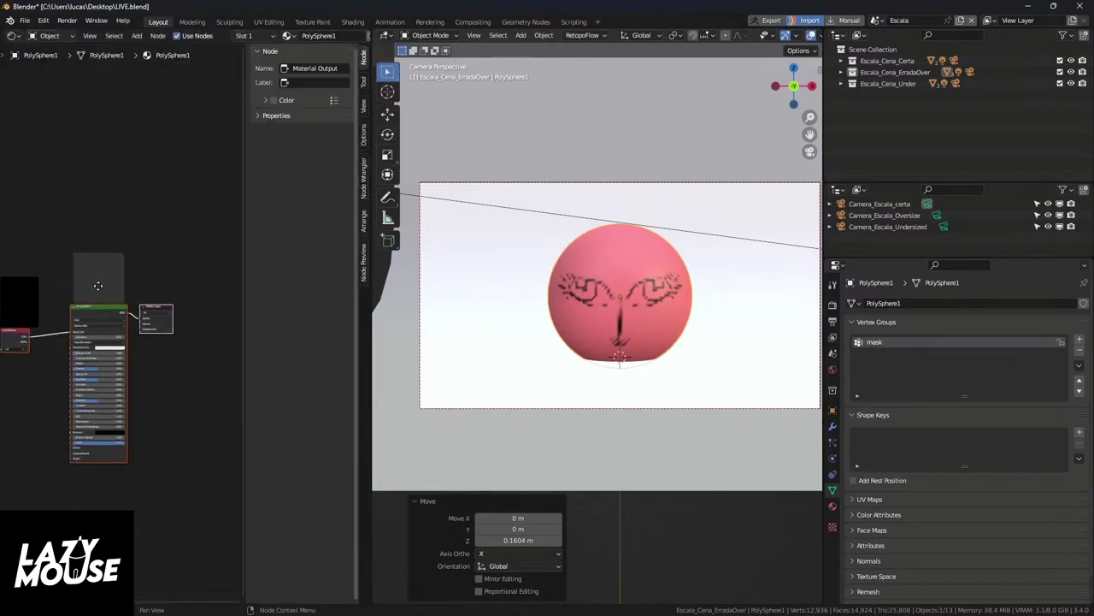
scroll(148, 220, up, 4)
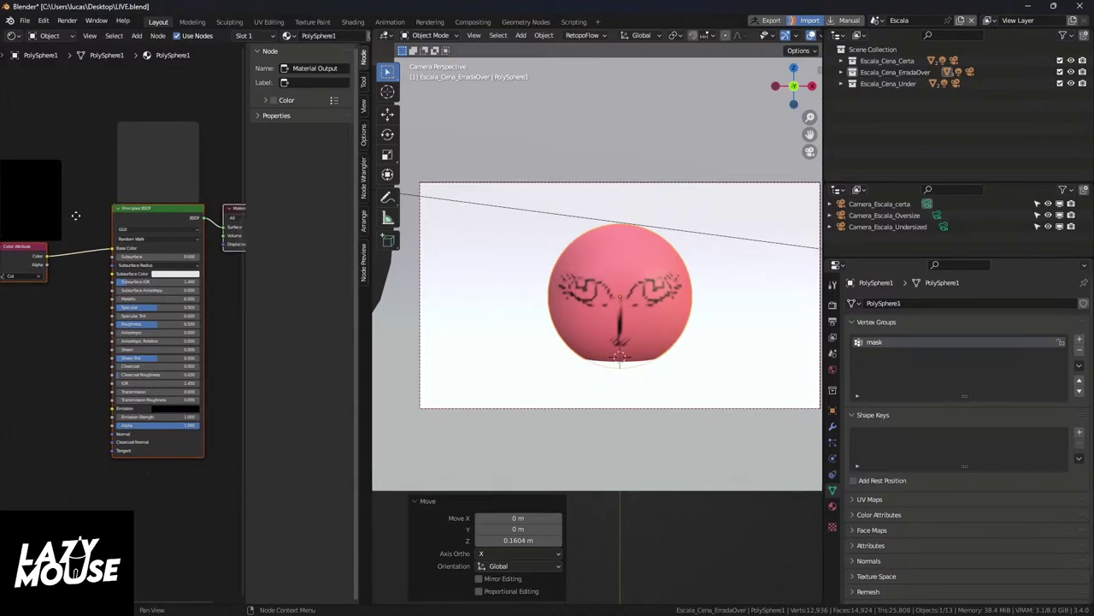
drag(370, 426, 468, 425)
scroll(257, 366, up, 3)
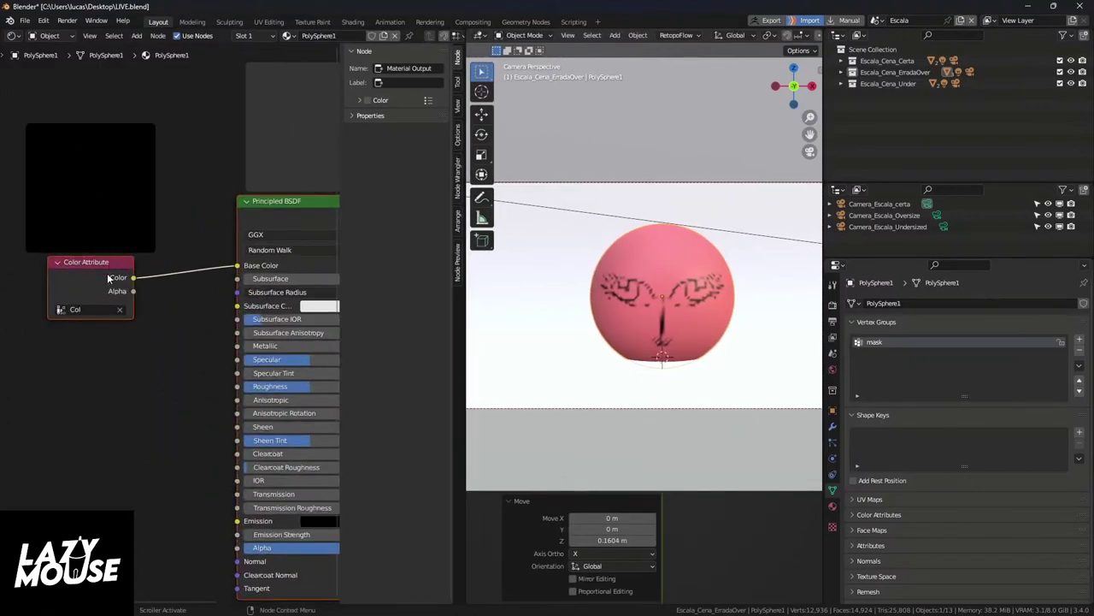
Step: Rearrange the Color Attribute and Principled BSDF nodes so both sit fully in view
drag(103, 262, 95, 200)
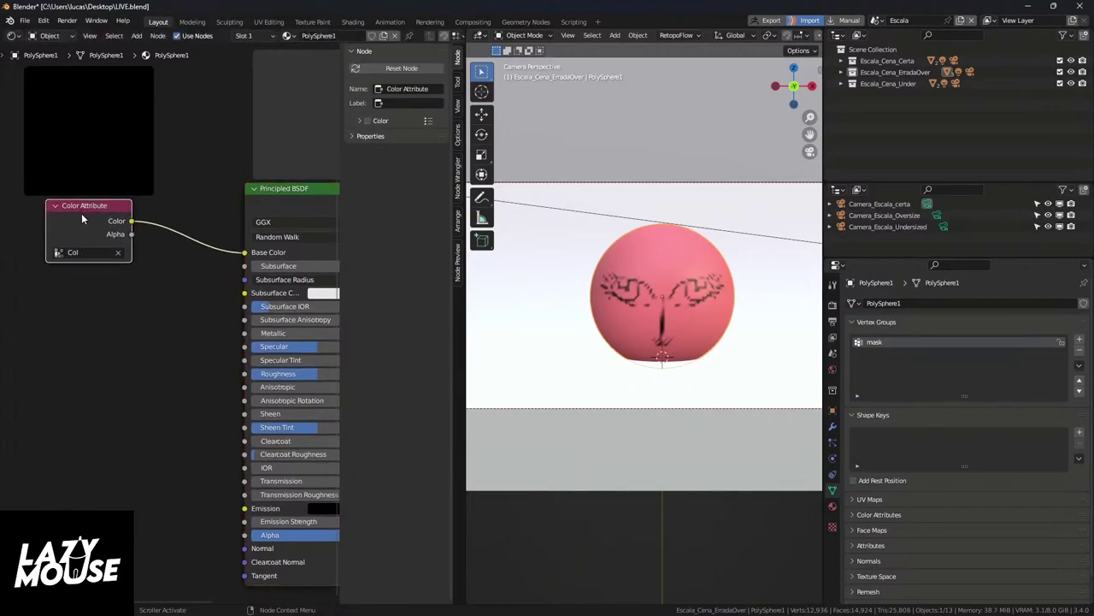
middle_drag(157, 226, 49, 245)
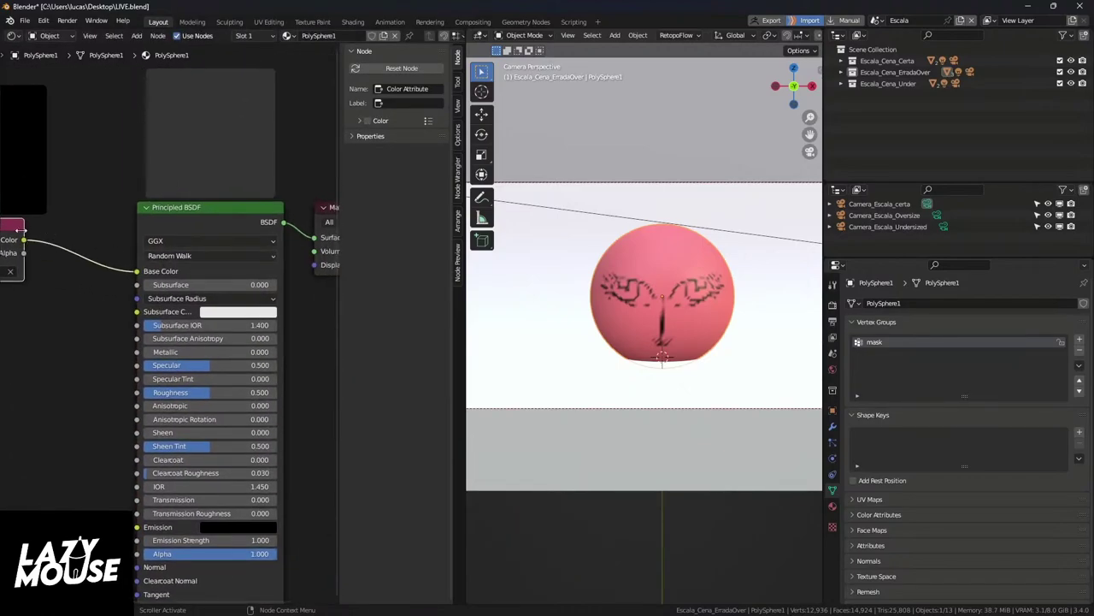
drag(22, 224, 65, 225)
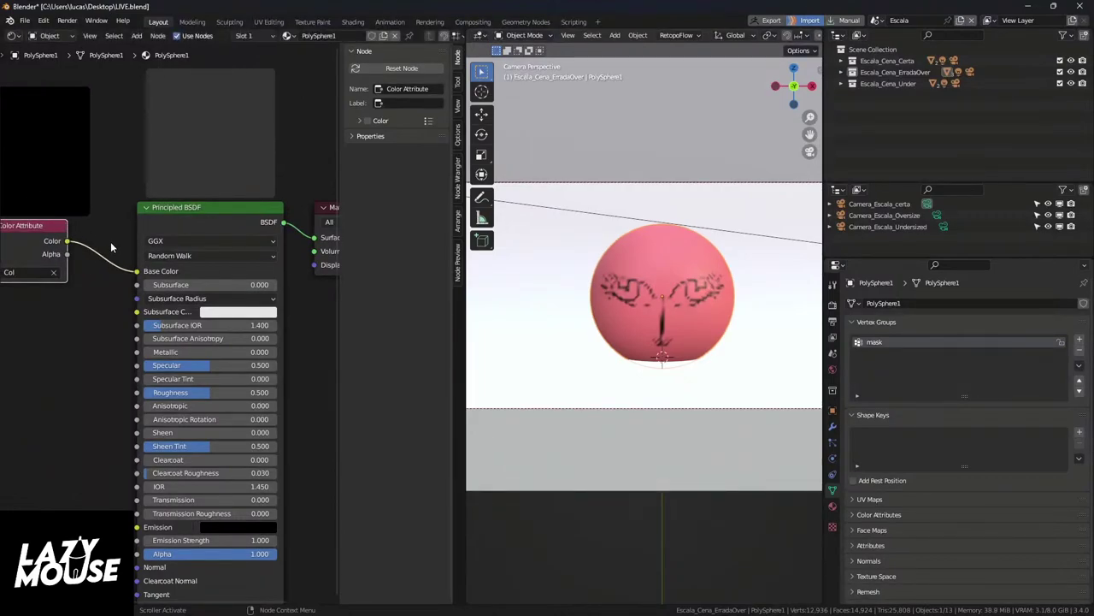
click(218, 219)
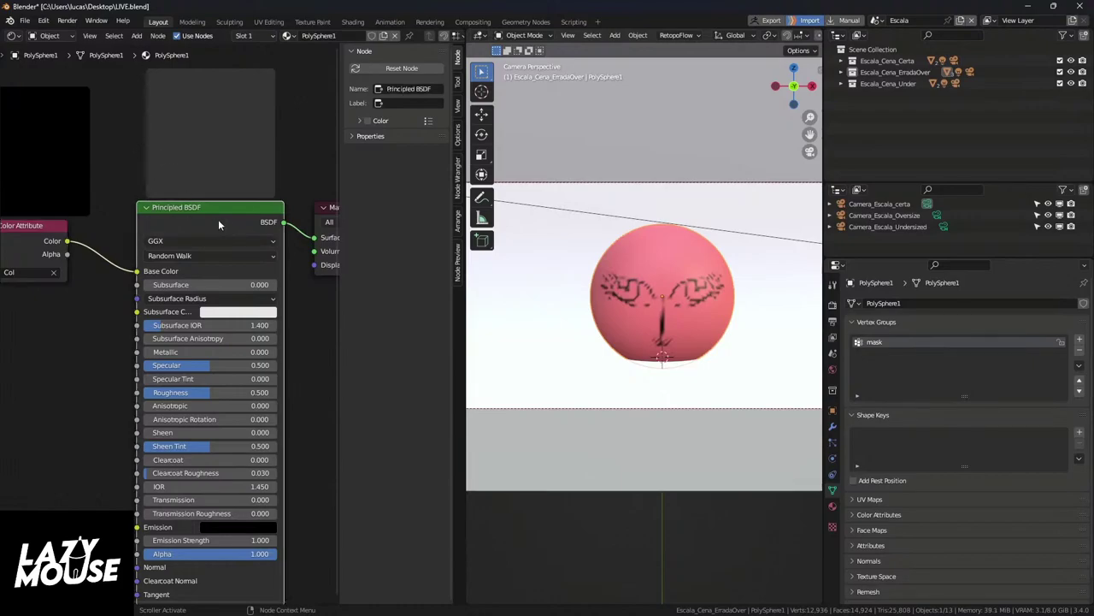
mouse_move(209, 216)
mouse_down()
mouse_move(186, 203)
mouse_move(199, 213)
mouse_up()
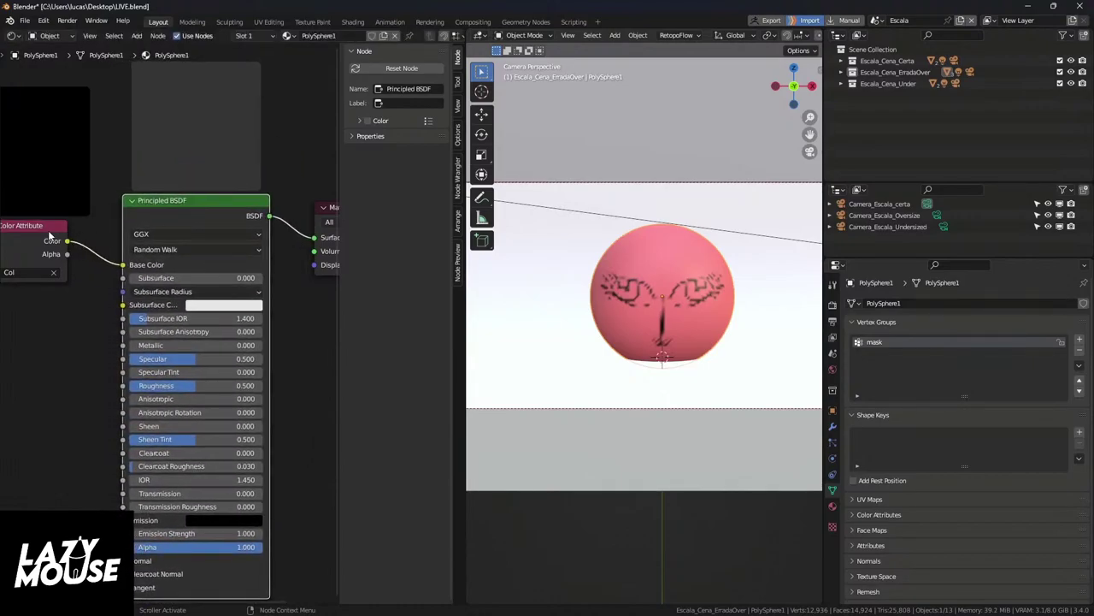
mouse_move(48, 225)
mouse_down()
mouse_move(49, 178)
mouse_move(51, 205)
mouse_up()
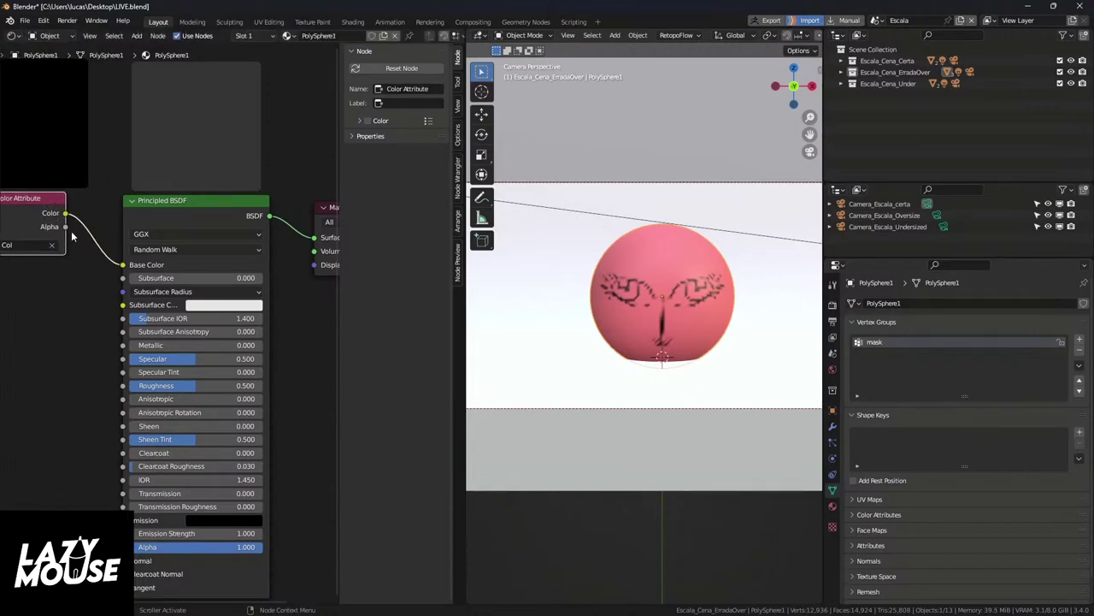
middle_drag(86, 287, 156, 254)
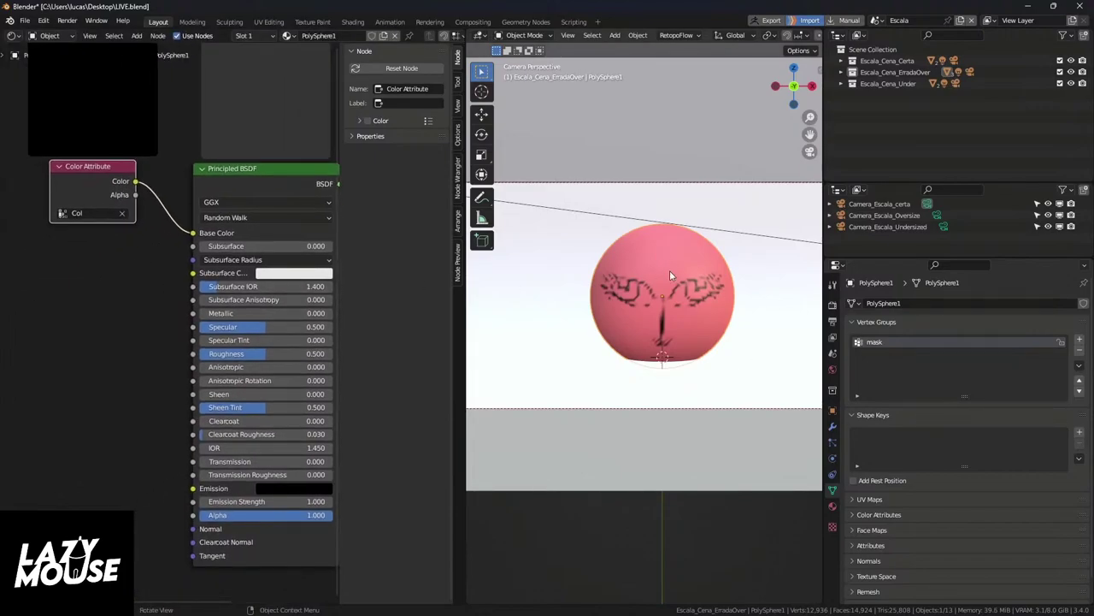
drag(94, 166, 39, 170)
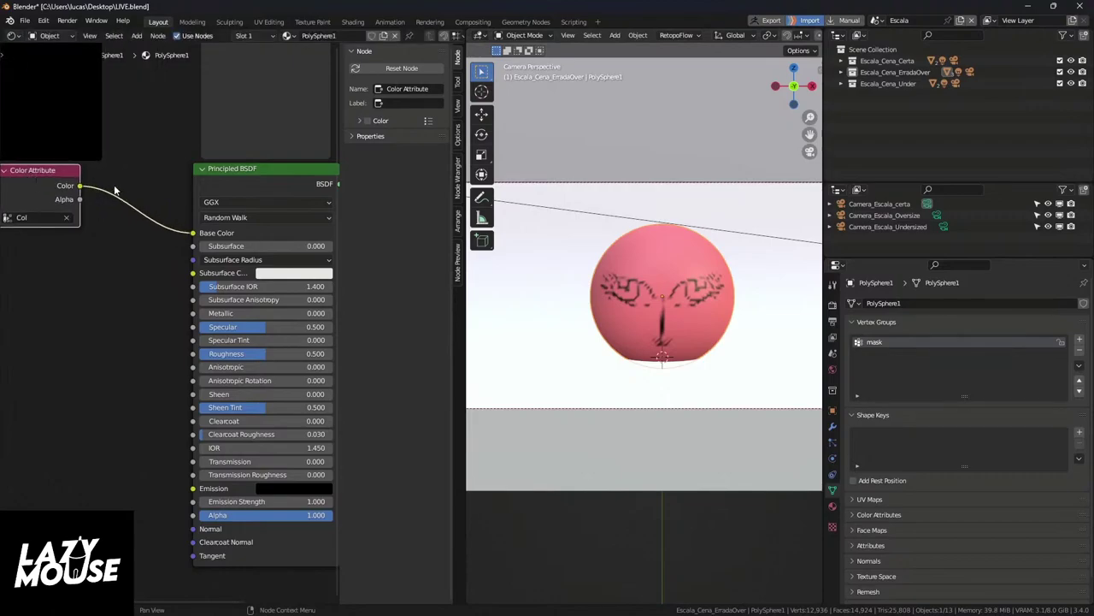
right_click(131, 280)
scroll(254, 177, down, 1)
middle_drag(258, 183, 210, 191)
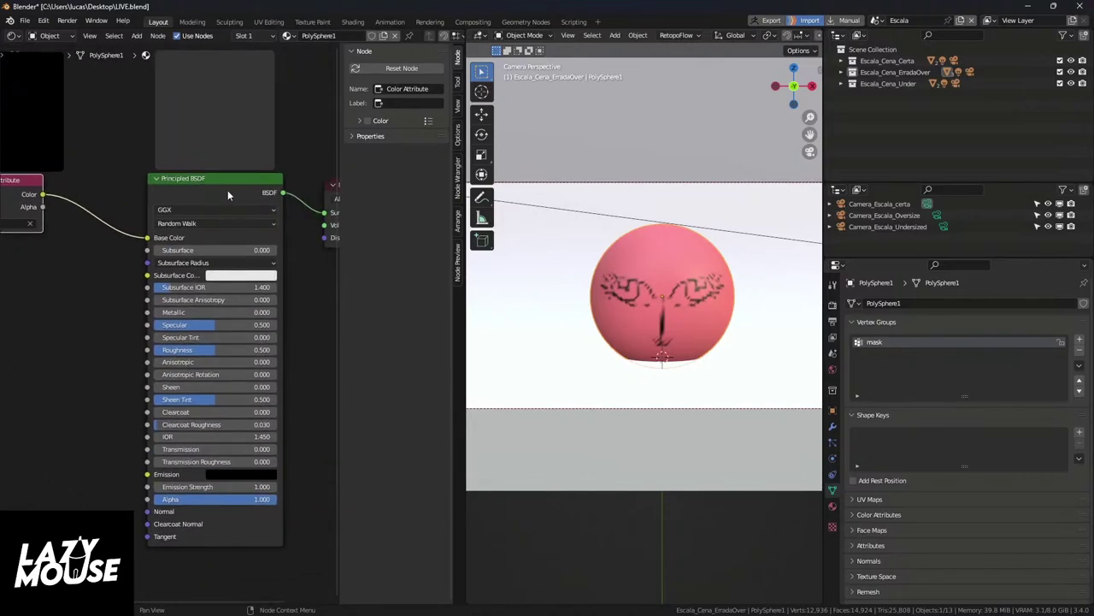
drag(233, 184, 221, 190)
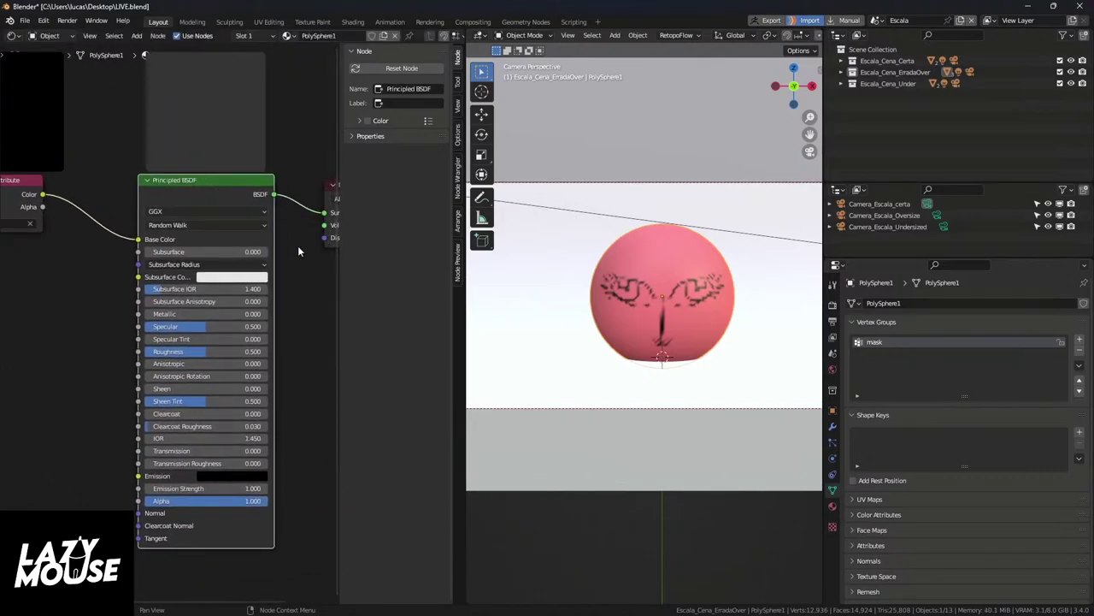
Step: Hide the node sidebar, narrow the node area to enlarge the 3D view, and recentre the nodes
key(n)
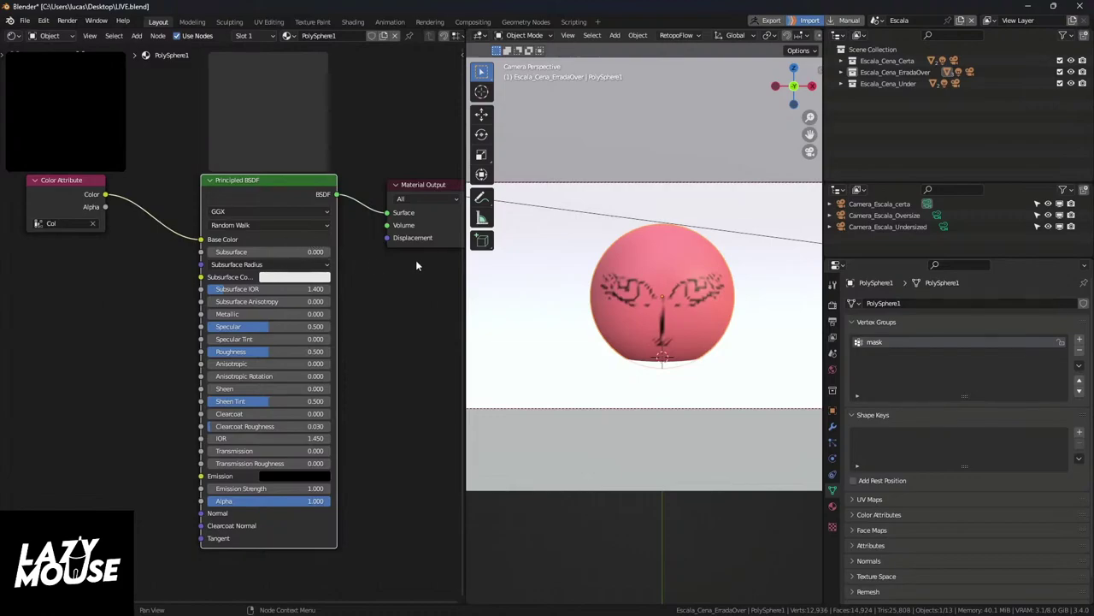
drag(463, 270, 375, 273)
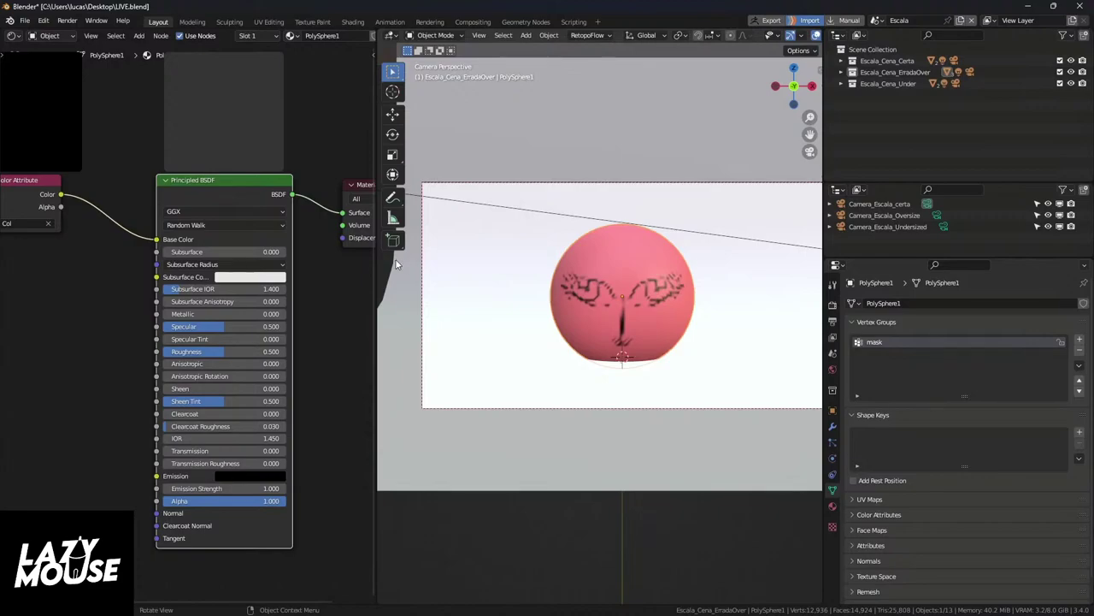
drag(376, 264, 367, 266)
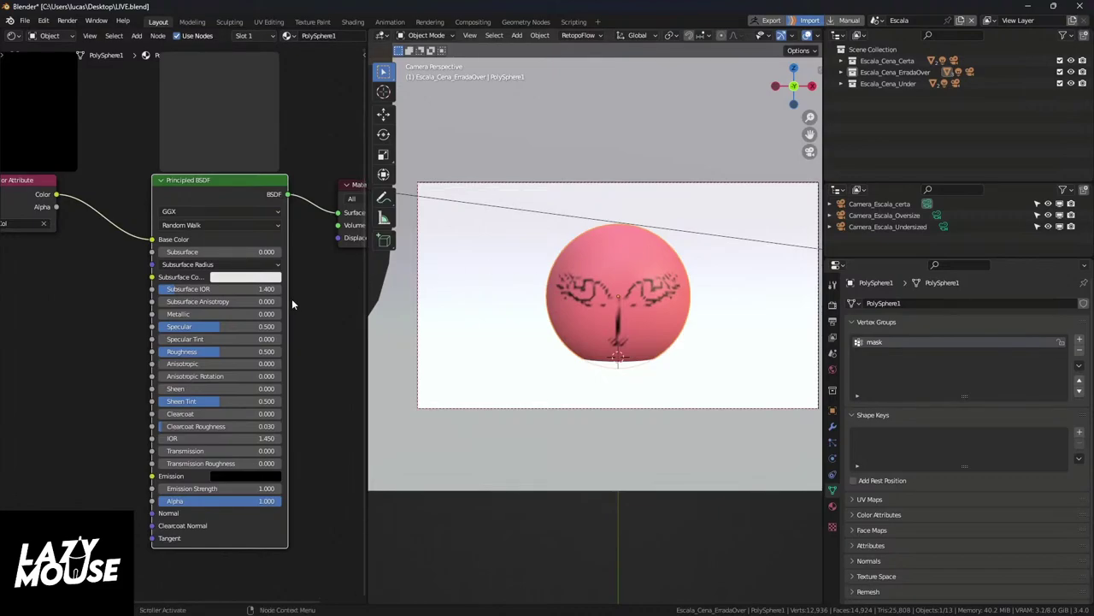
scroll(283, 271, down, 8)
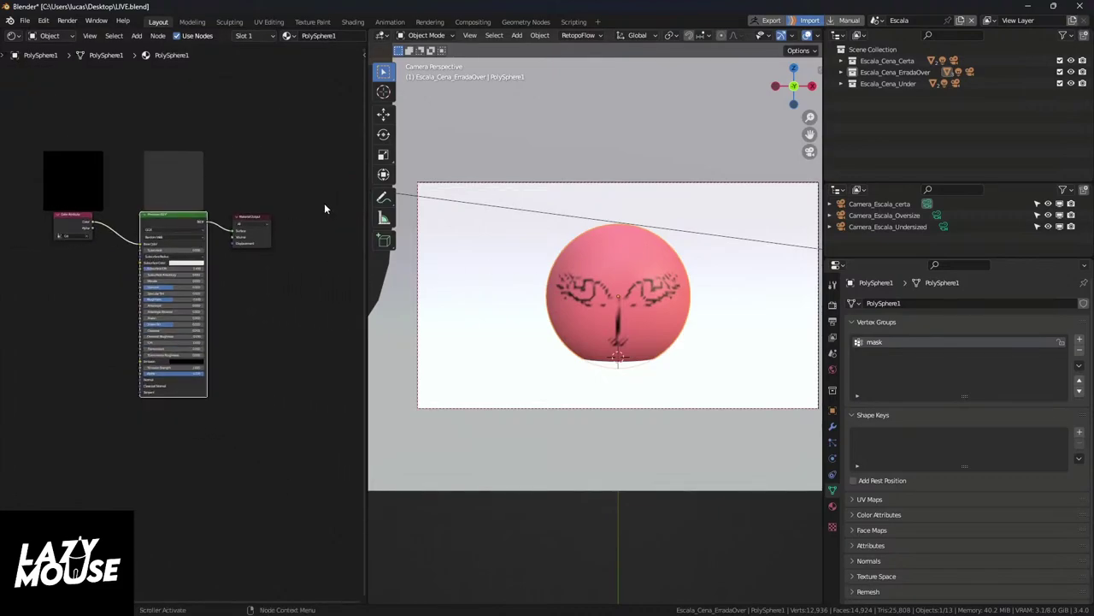
middle_drag(192, 319, 215, 248)
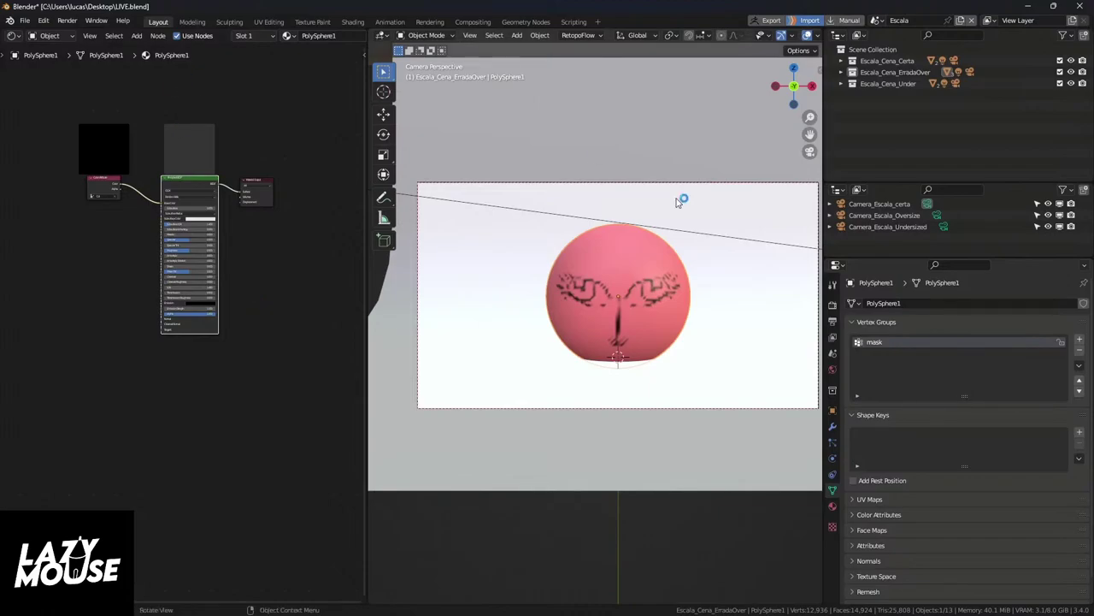
scroll(185, 187, up, 5)
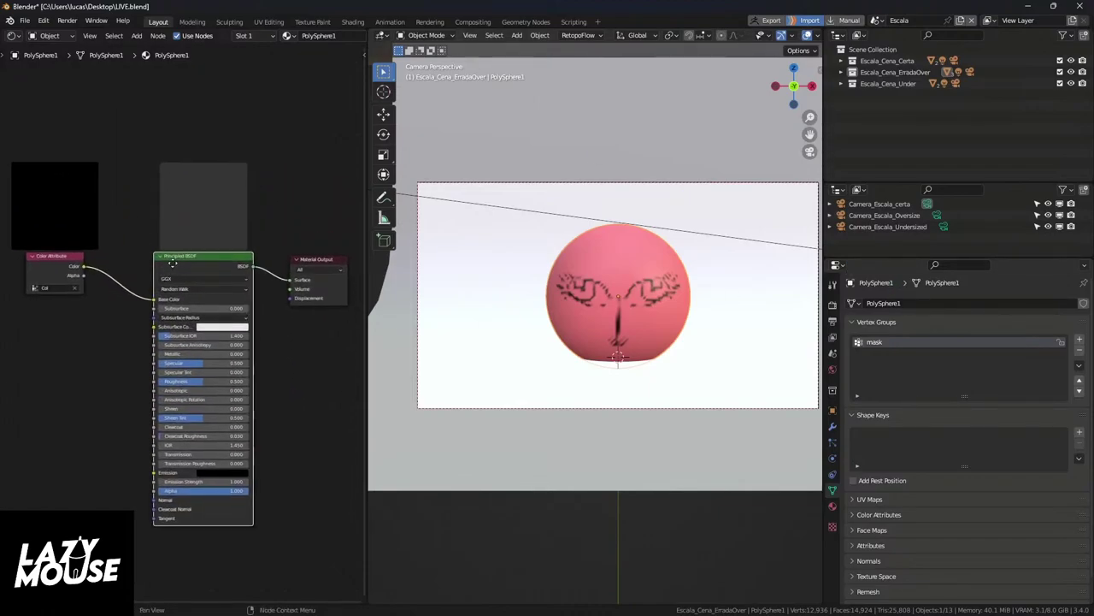
Step: Show PolySphere1's Material Properties and check that Base Color comes from Color Attribute | Color
click(834, 508)
scroll(910, 405, down, 5)
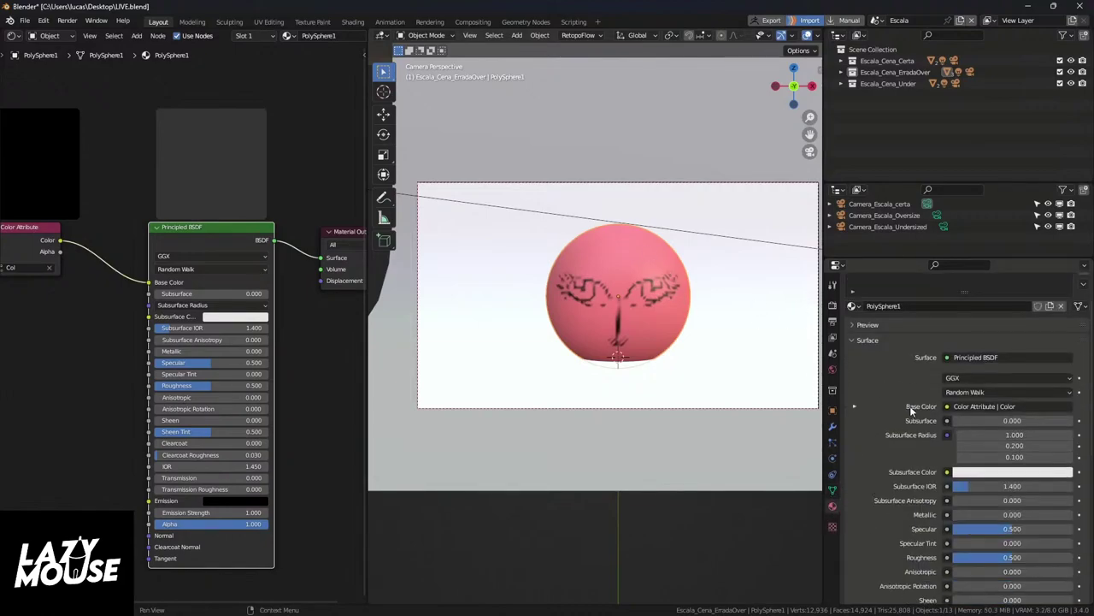
scroll(975, 349, up, 3)
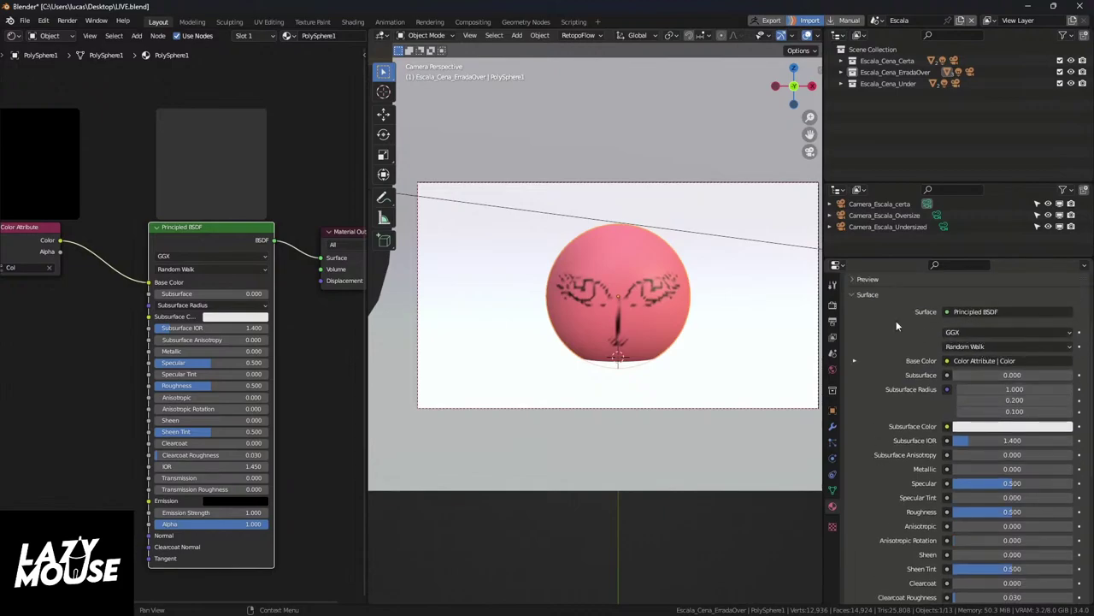
scroll(926, 385, up, 1)
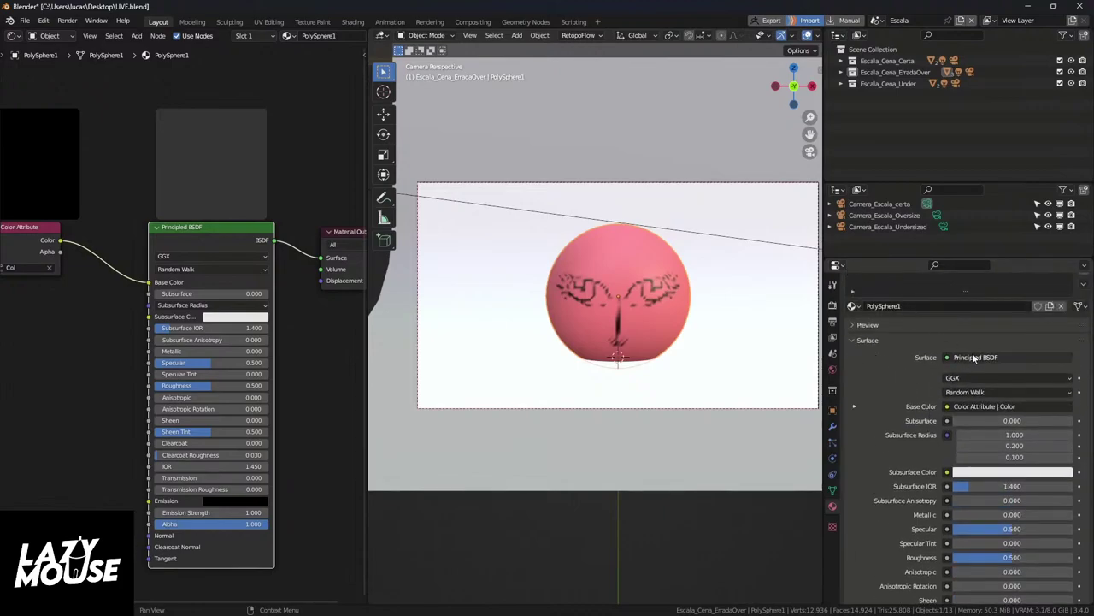
click(1014, 408)
Step: Deselect the Principled BSDF node, narrow the node area slightly, and open the node-adding search
click(302, 199)
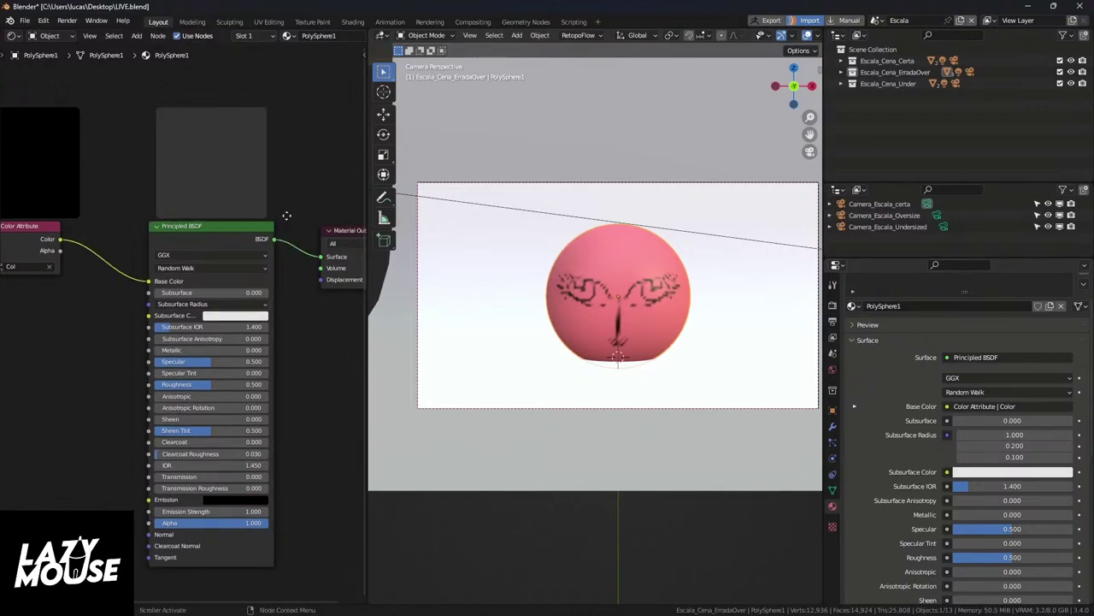
scroll(203, 200, down, 3)
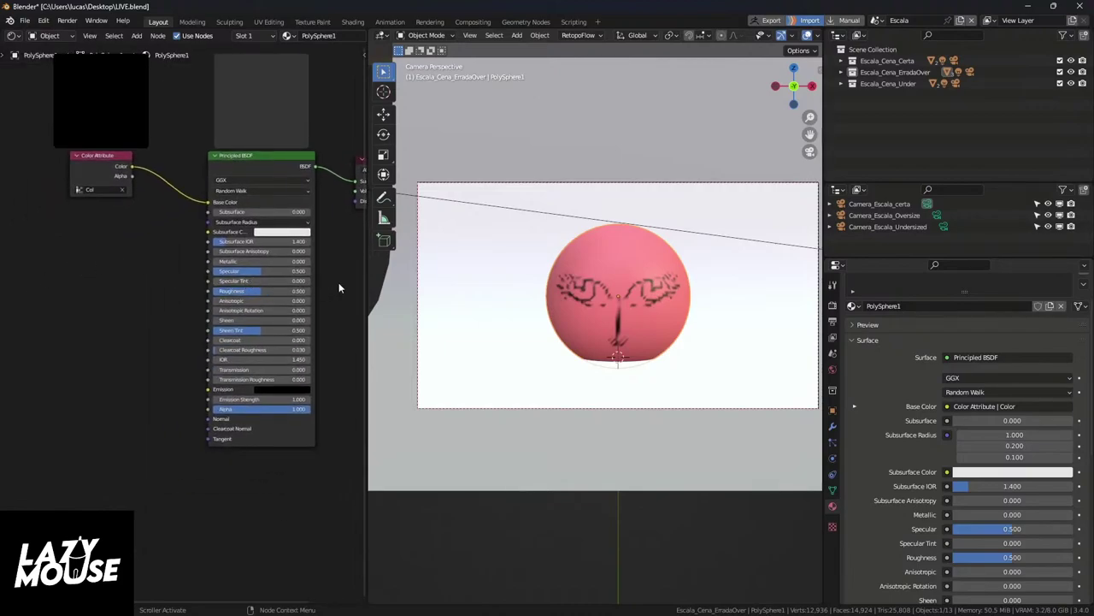
drag(367, 289, 317, 298)
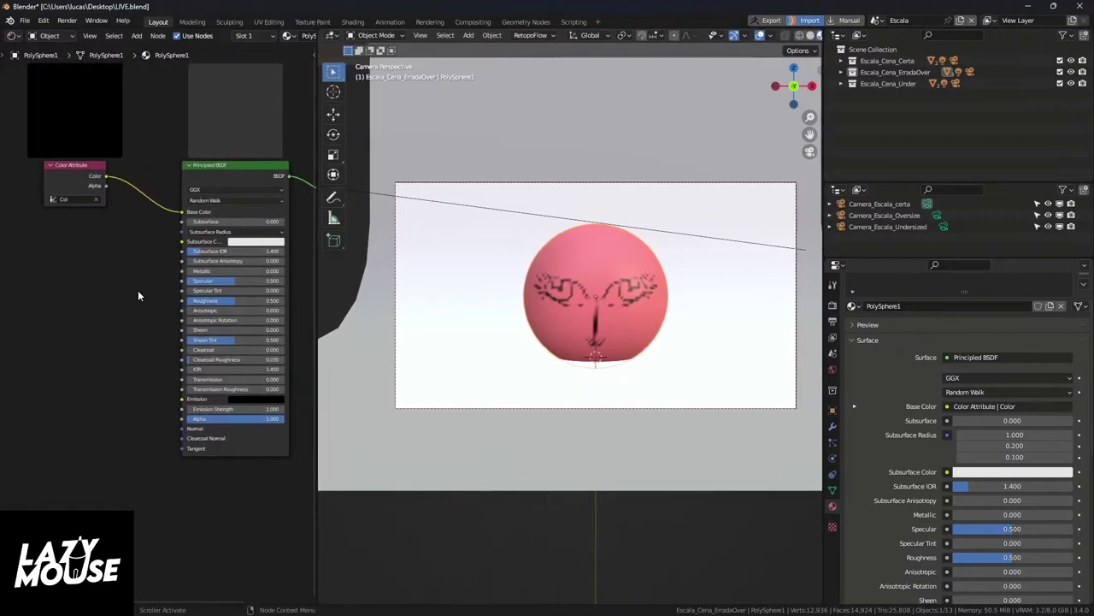
click(96, 21)
Step: Dismiss a mistyped 'gfht' F3 search and drag the Color Attribute node nearer Principled BSDF
key(F3)
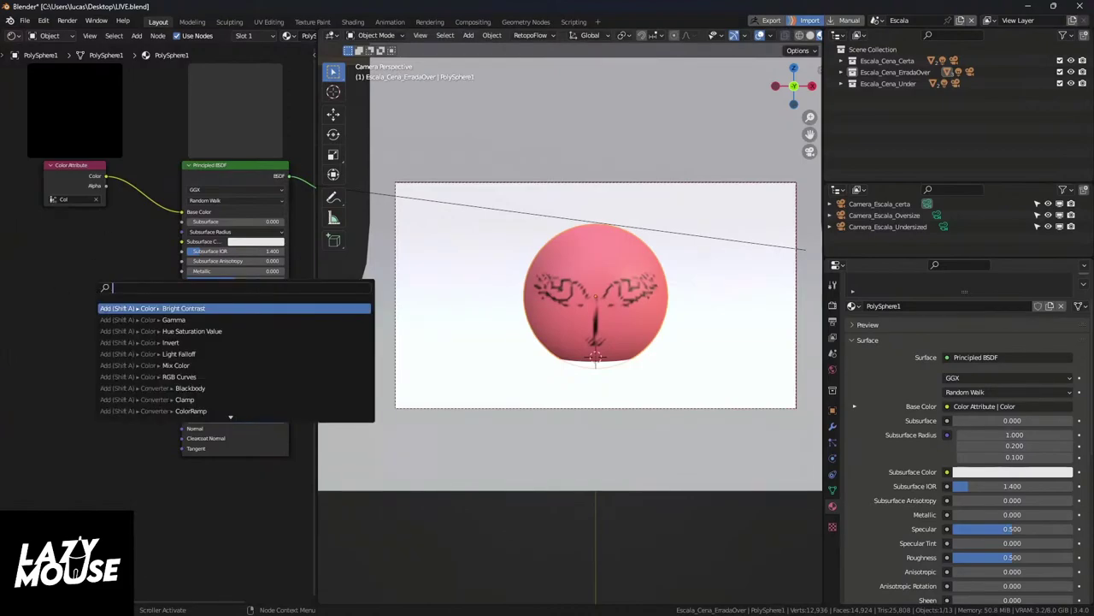
text(gfht)
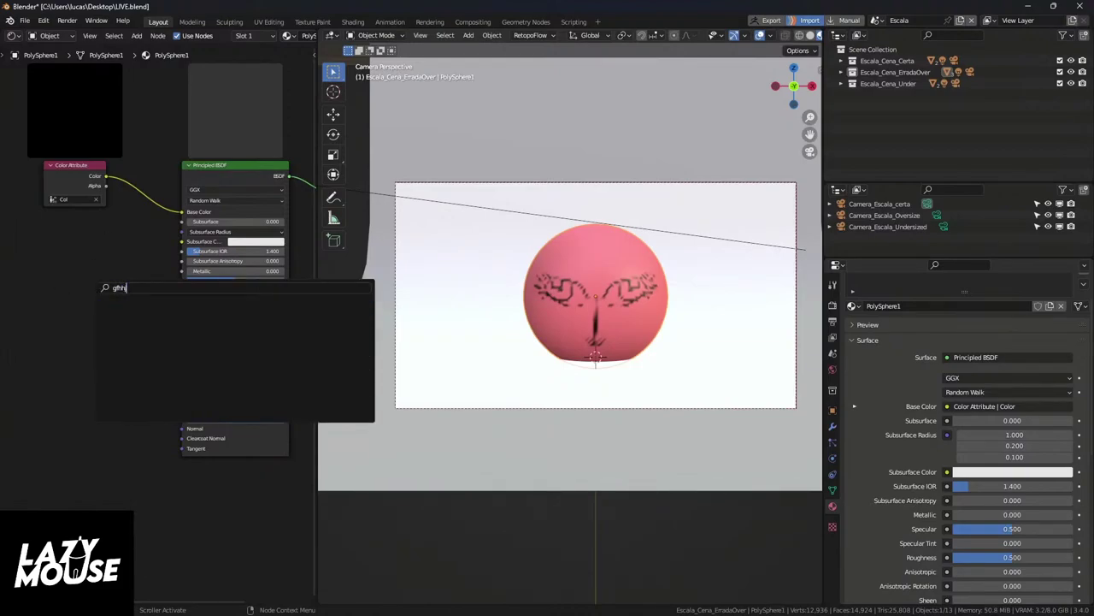
key(BackSpace)
key(BackSpace)
key(BackSpace)
key(BackSpace)
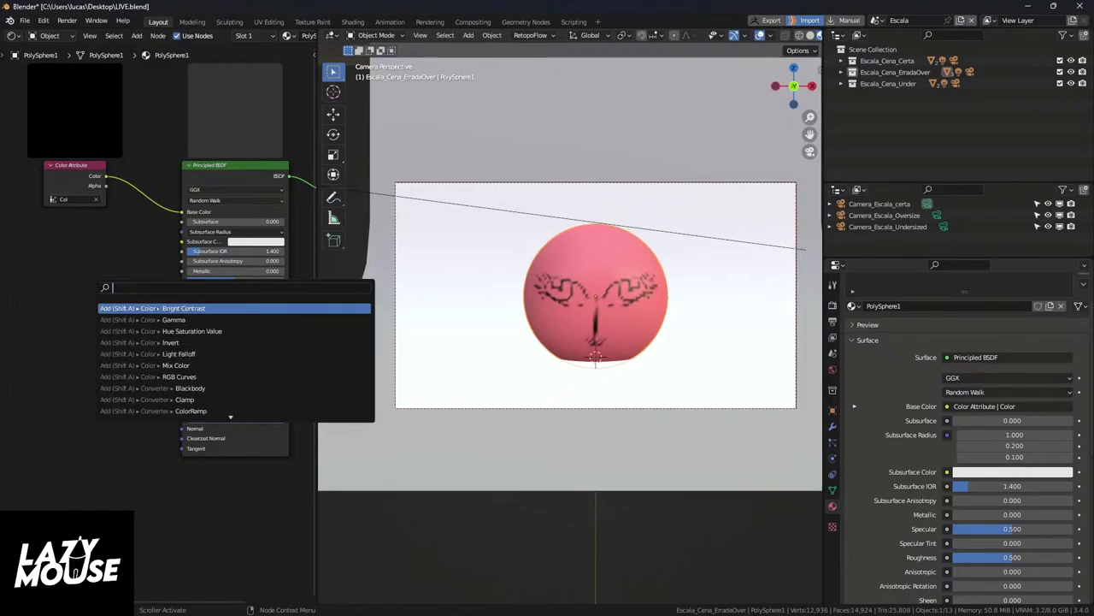
key(Escape)
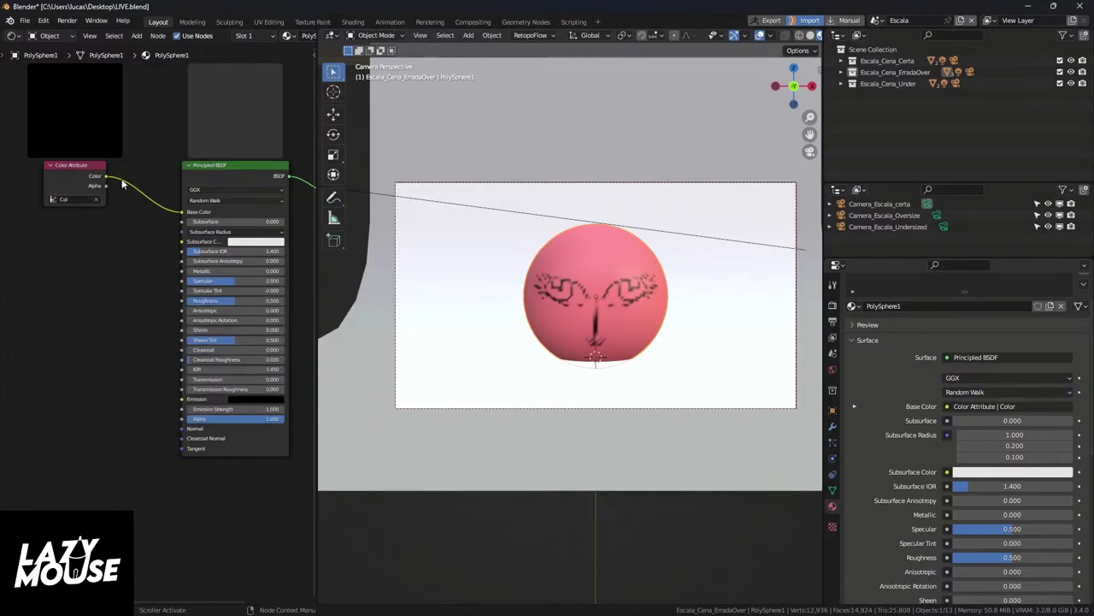
drag(100, 167, 147, 202)
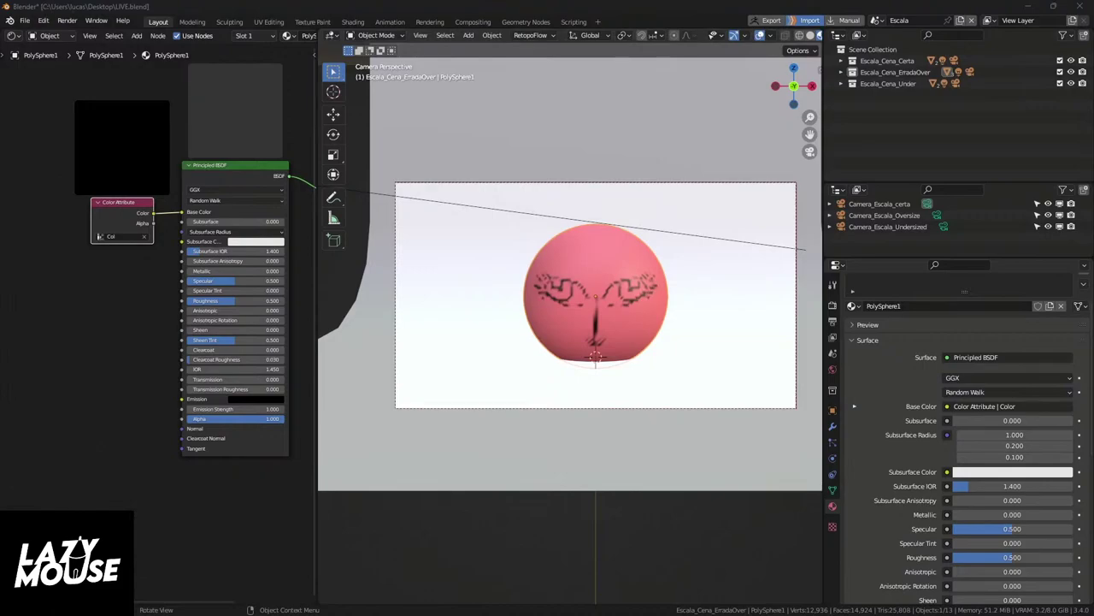
right_click(256, 241)
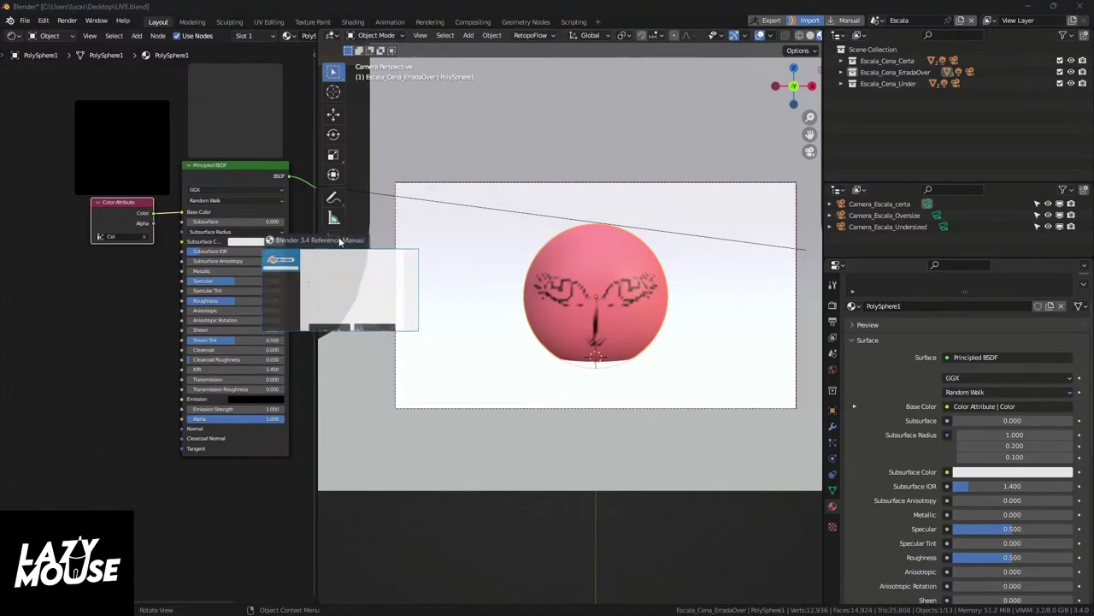
click(274, 305)
scroll(526, 302, down, 3)
scroll(525, 302, down, 7)
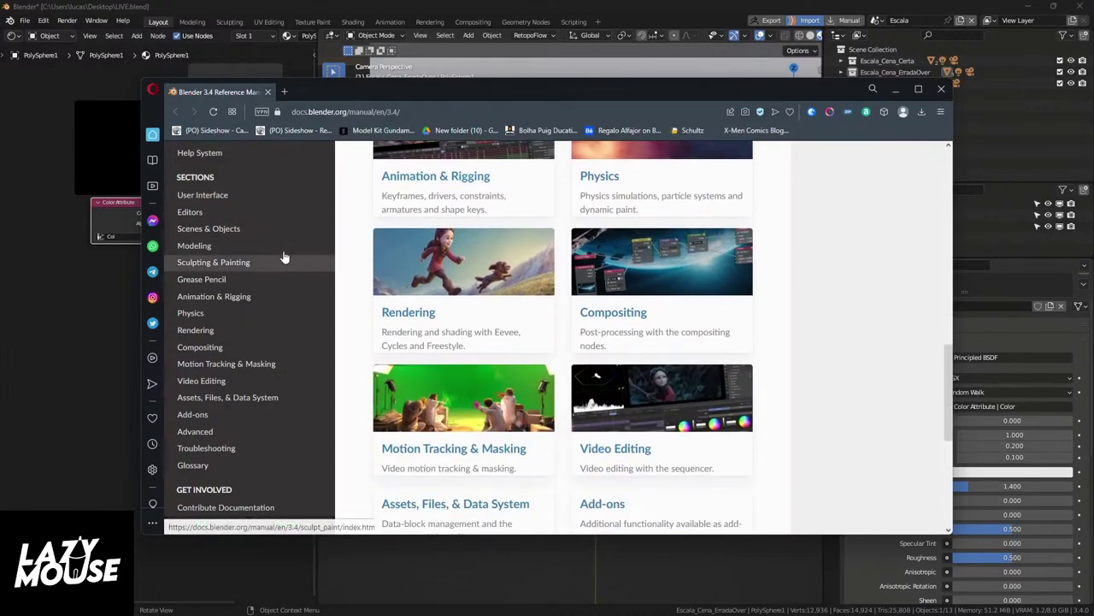
scroll(254, 228, up, 4)
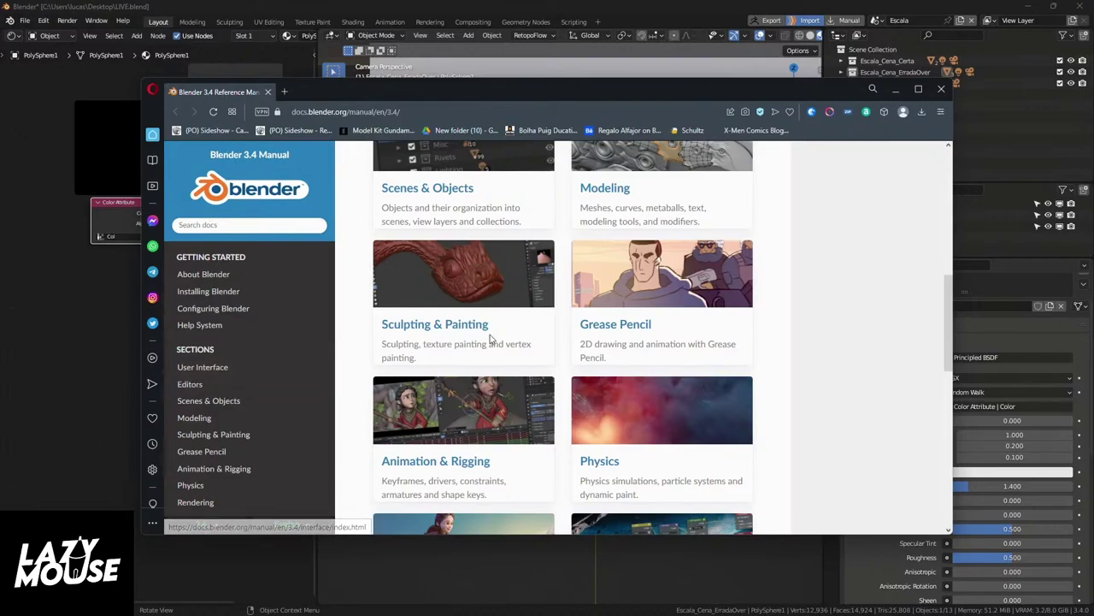
click(268, 92)
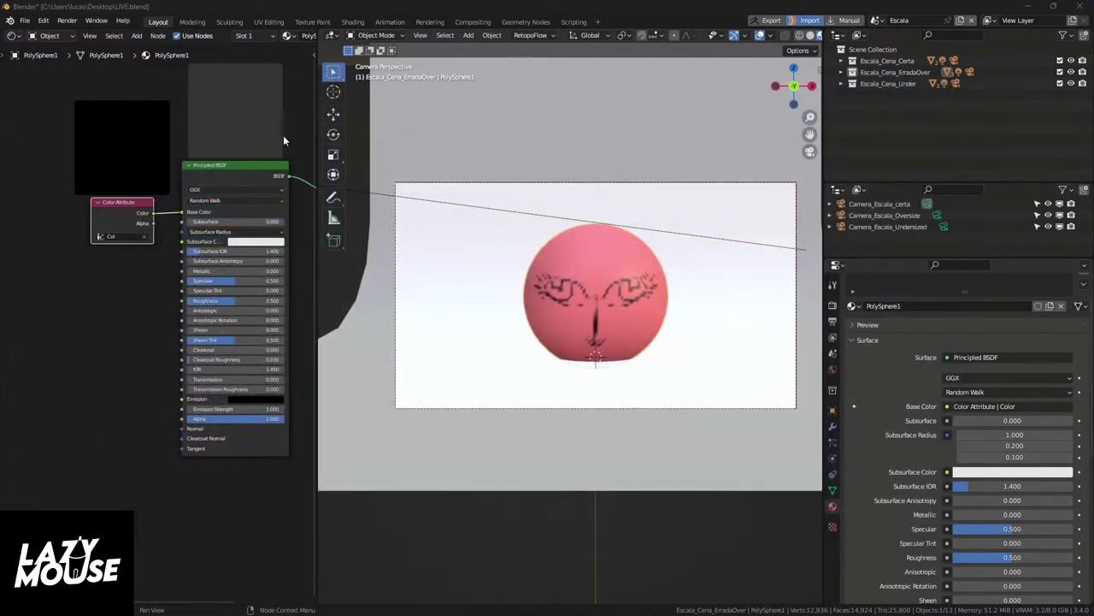
Step: Move the Color Attribute node up and left, then orbit out of camera view to see the set
drag(123, 201, 84, 170)
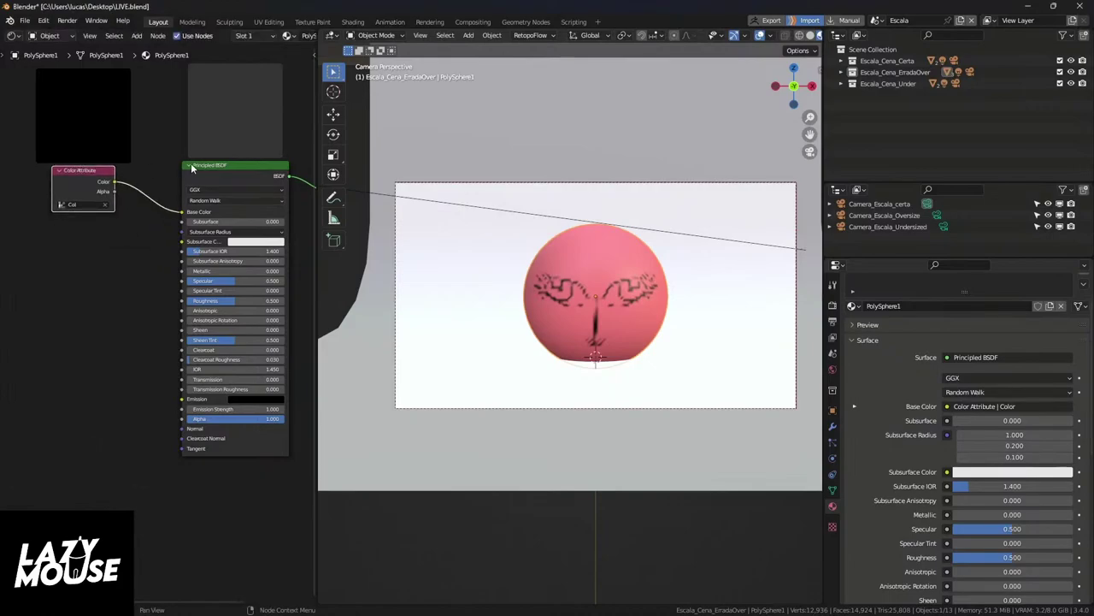
drag(231, 165, 222, 164)
middle_drag(627, 271, 590, 301)
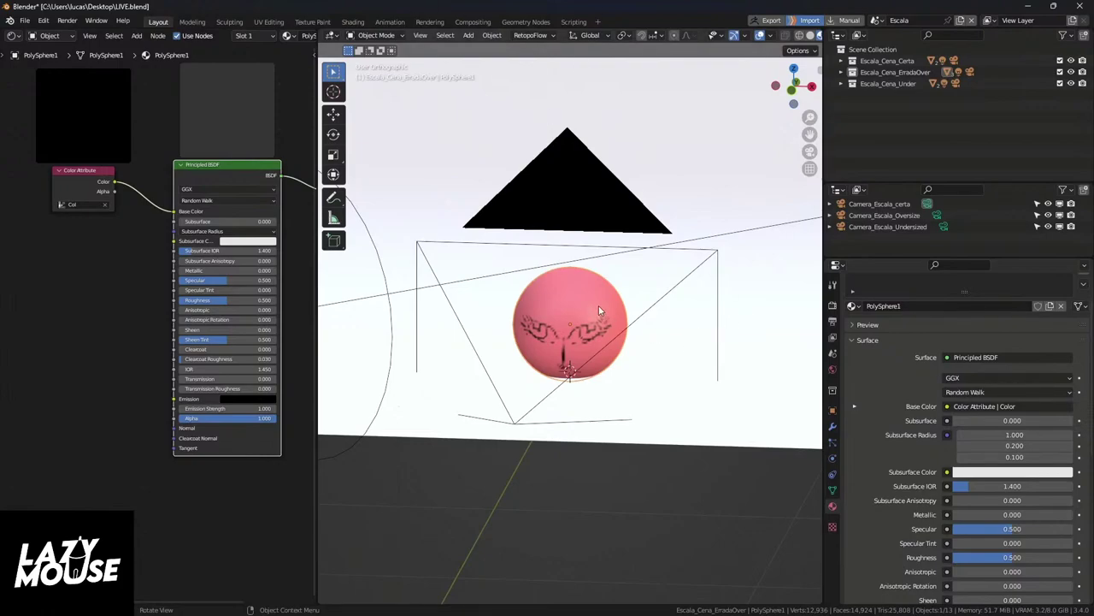
middle_drag(601, 313, 590, 296)
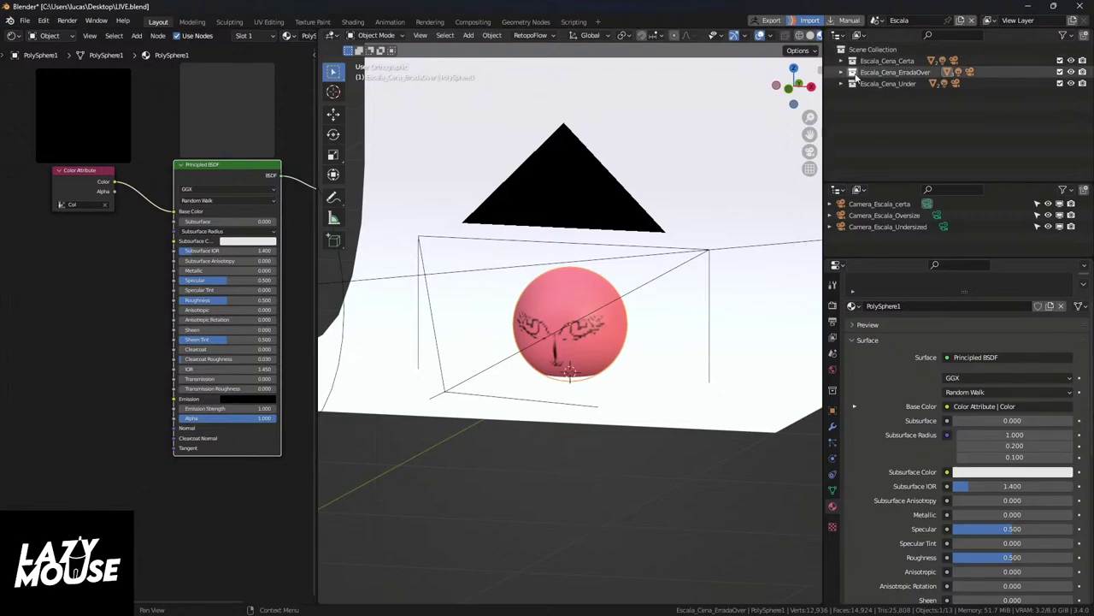
Step: Inspect the Escala_Cena collections in the Outliner, then make Scene Collection the active collection
click(841, 61)
click(842, 61)
click(841, 74)
click(841, 74)
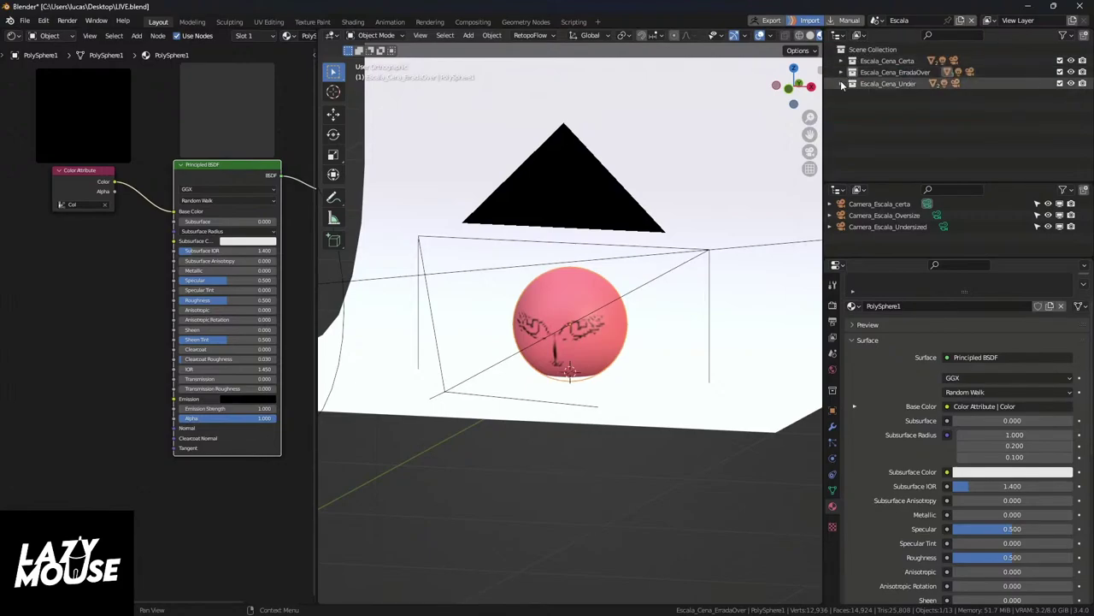
click(841, 83)
click(842, 84)
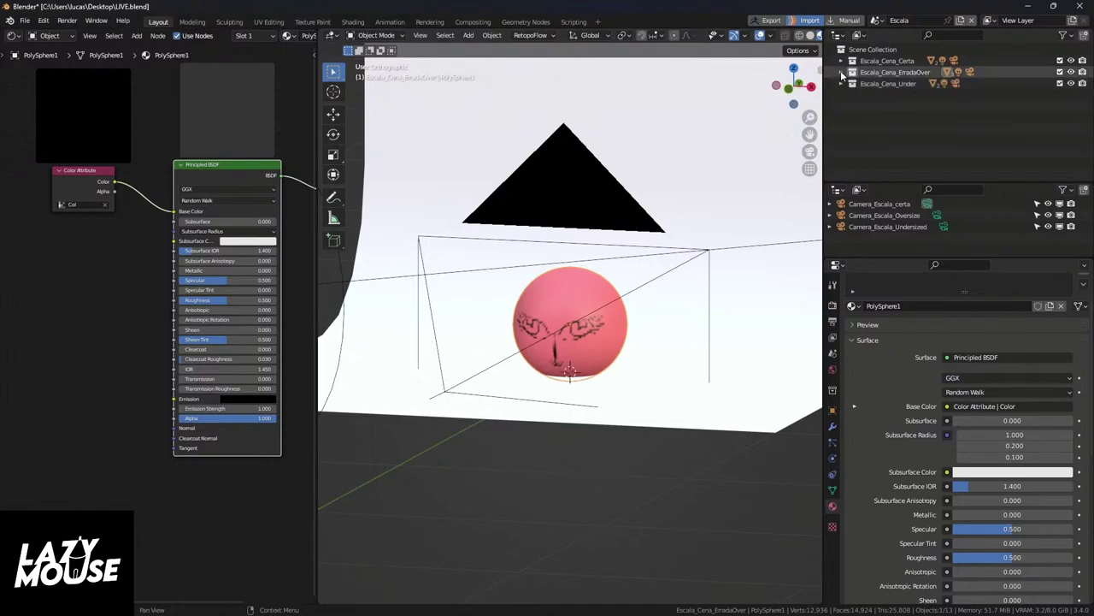
click(842, 74)
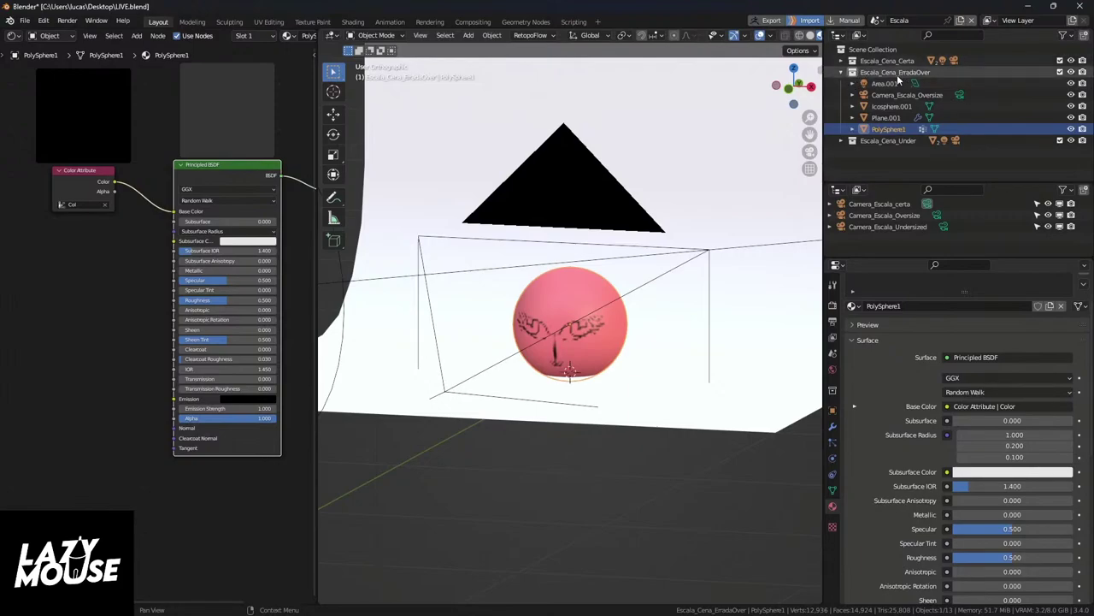
click(842, 52)
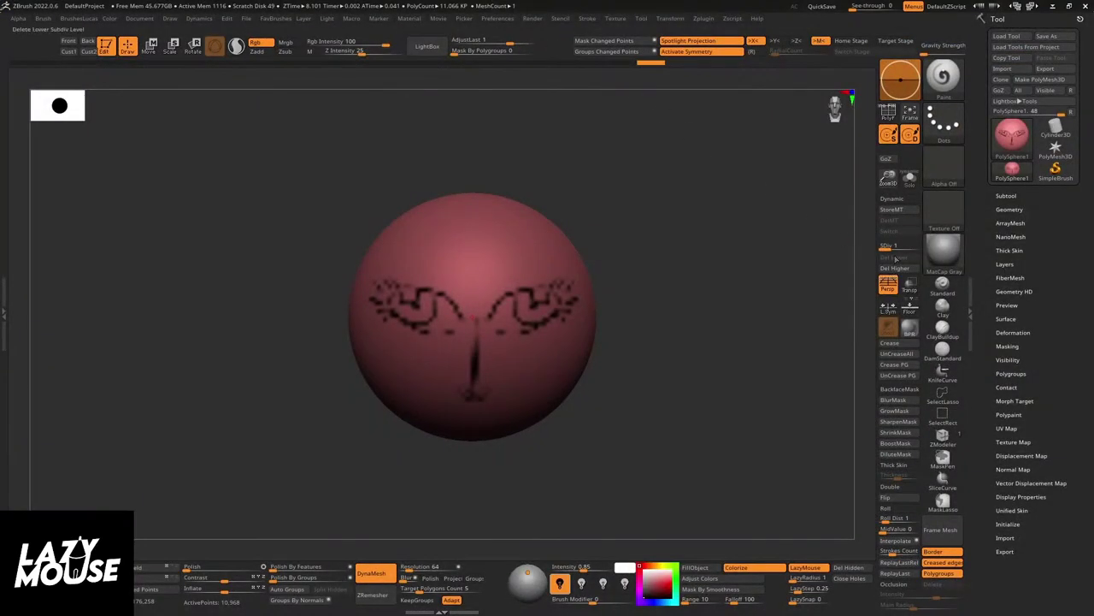
Step: Keep only the top subdivision level, then decimate with Decimation Master keeping polypaint (~35,251 points)
key(d)
key(d)
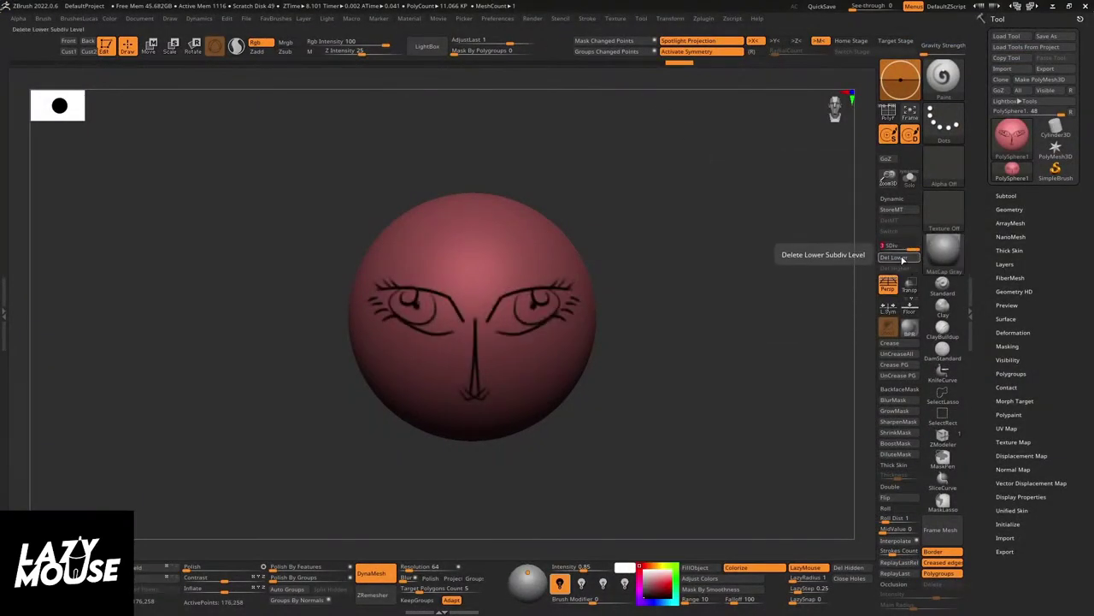
click(901, 258)
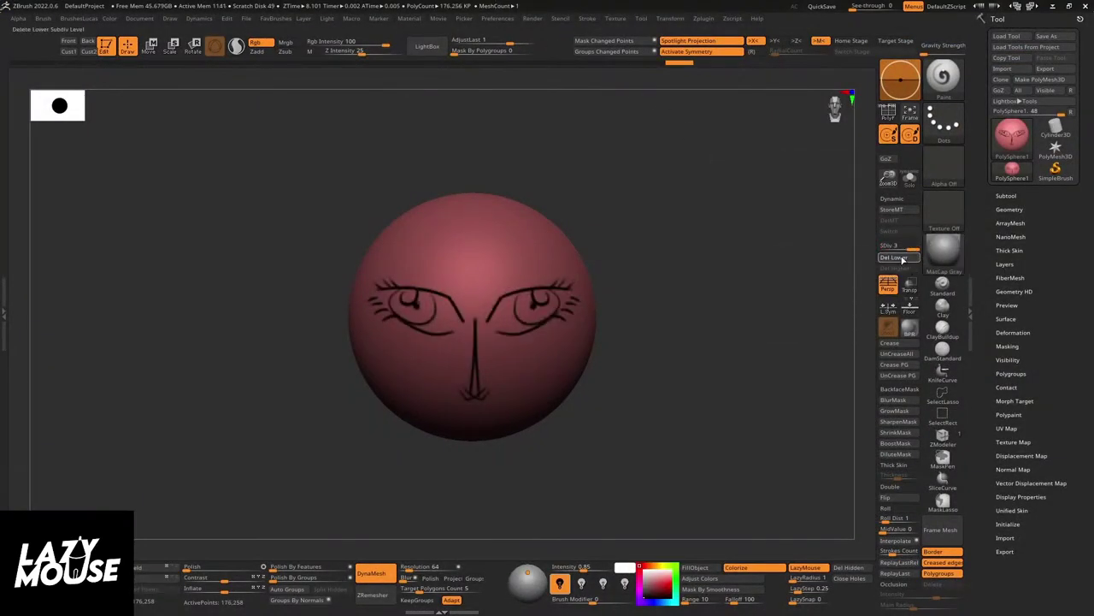
click(703, 19)
click(755, 147)
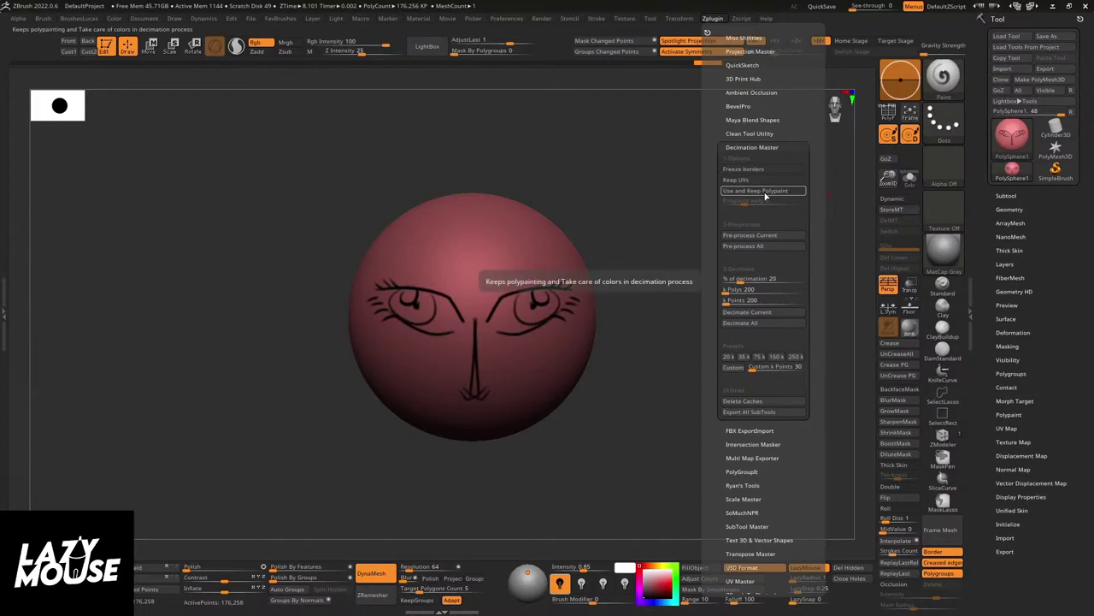
click(766, 195)
click(766, 237)
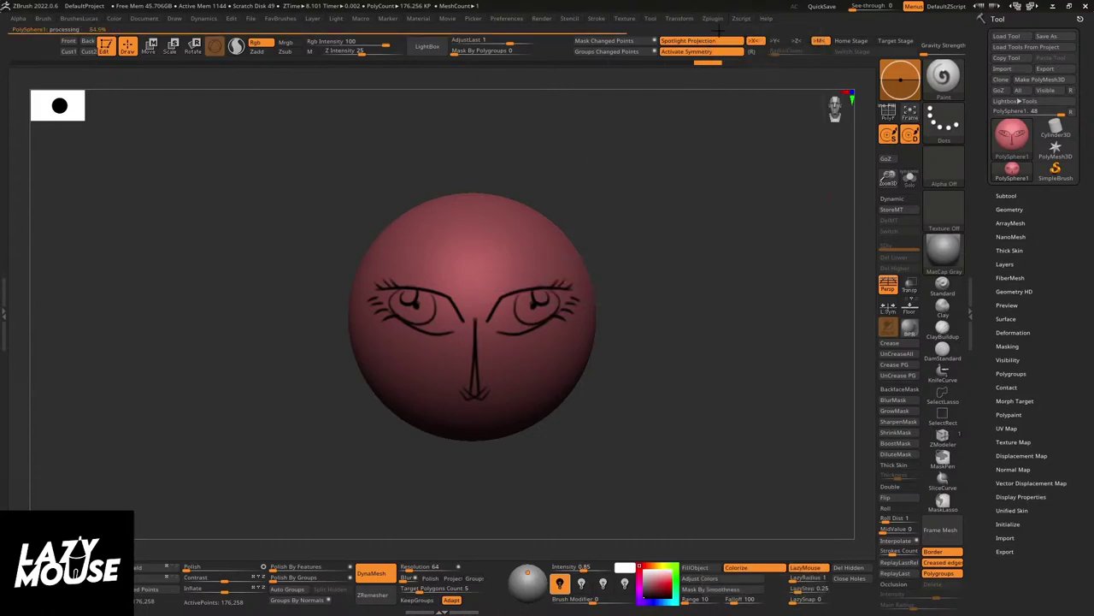
click(722, 20)
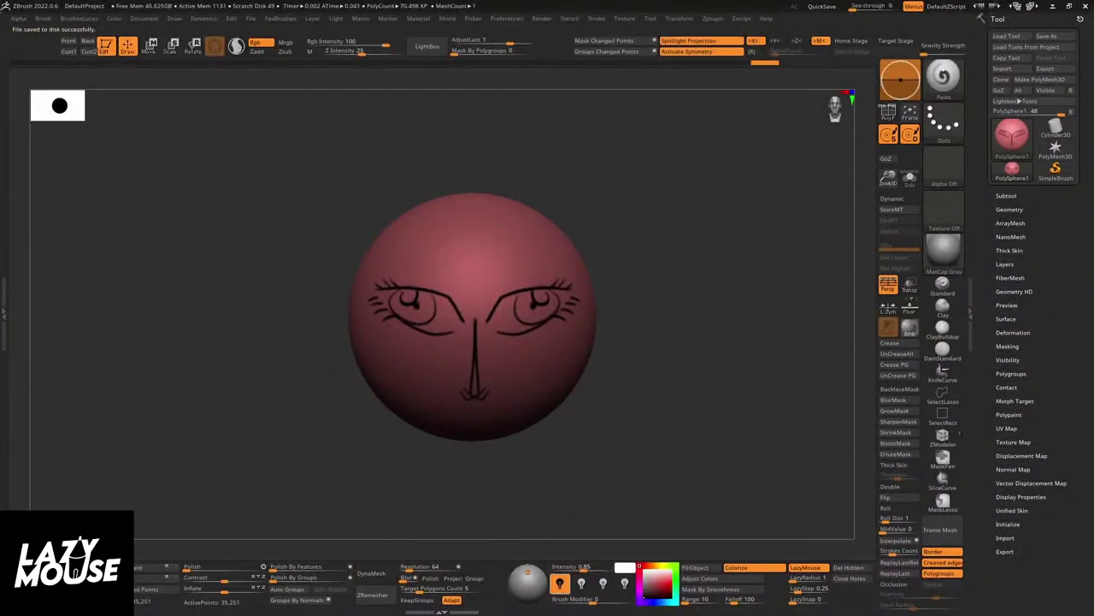
click(1051, 9)
scroll(774, 241, down, 3)
Step: Hide the imported PolySphere2 and reselect the original PolySphere1
mouse_move(649, 275)
middle_down()
mouse_move(703, 251)
mouse_move(675, 271)
mouse_move(659, 262)
mouse_move(668, 265)
middle_up()
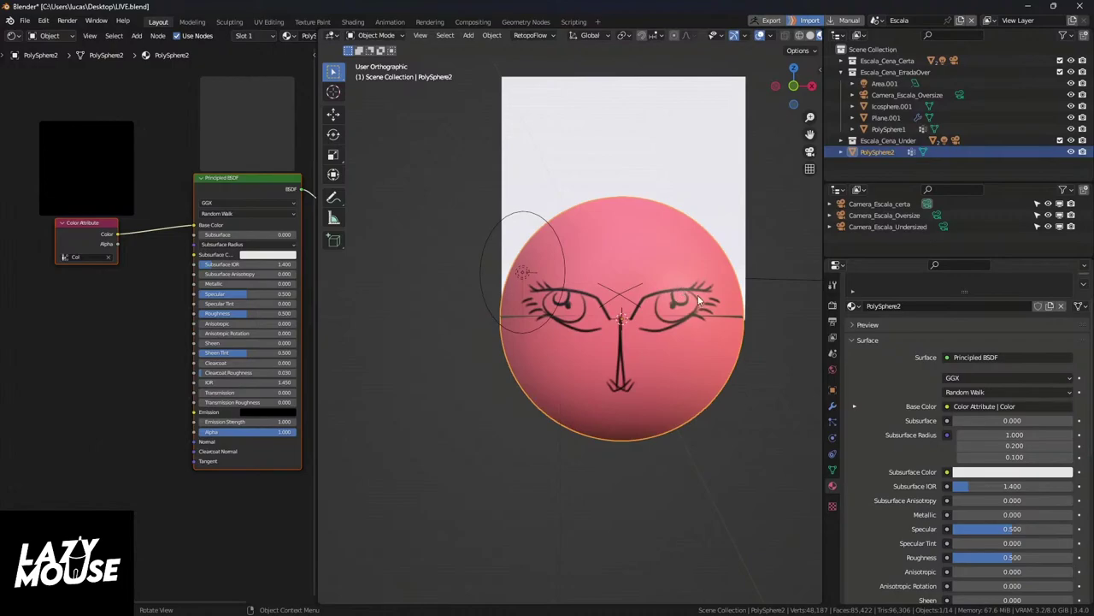
scroll(710, 287, up, 2)
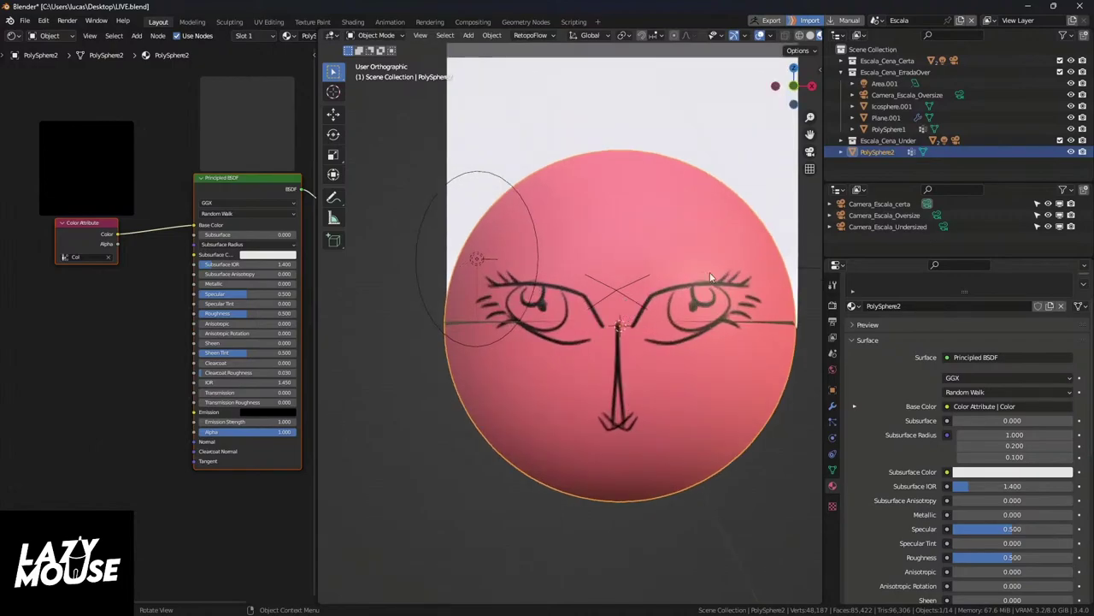
click(890, 129)
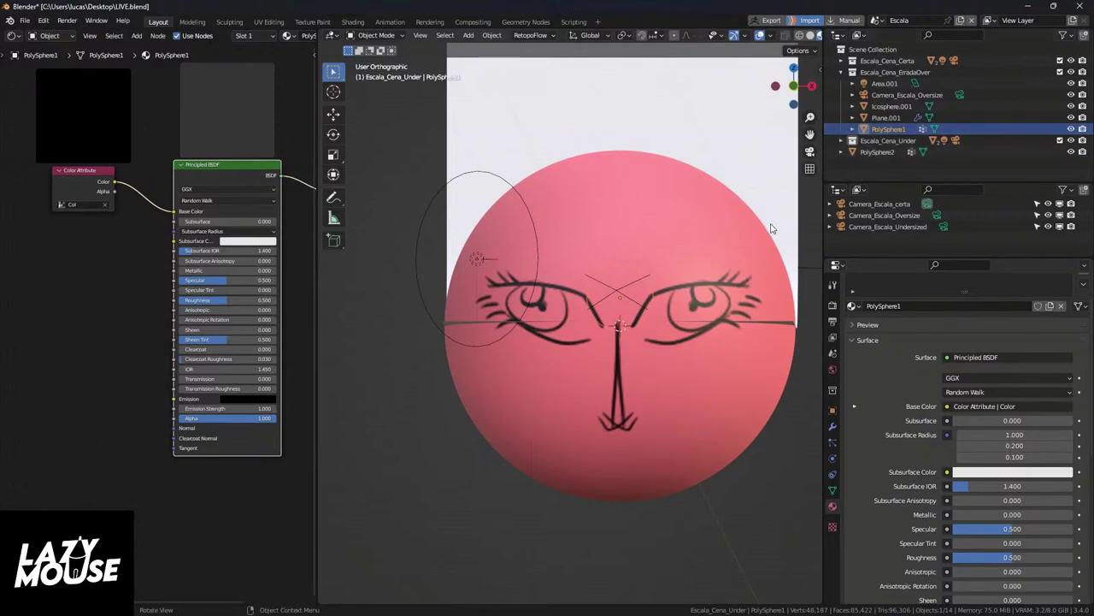
click(867, 153)
click(1072, 153)
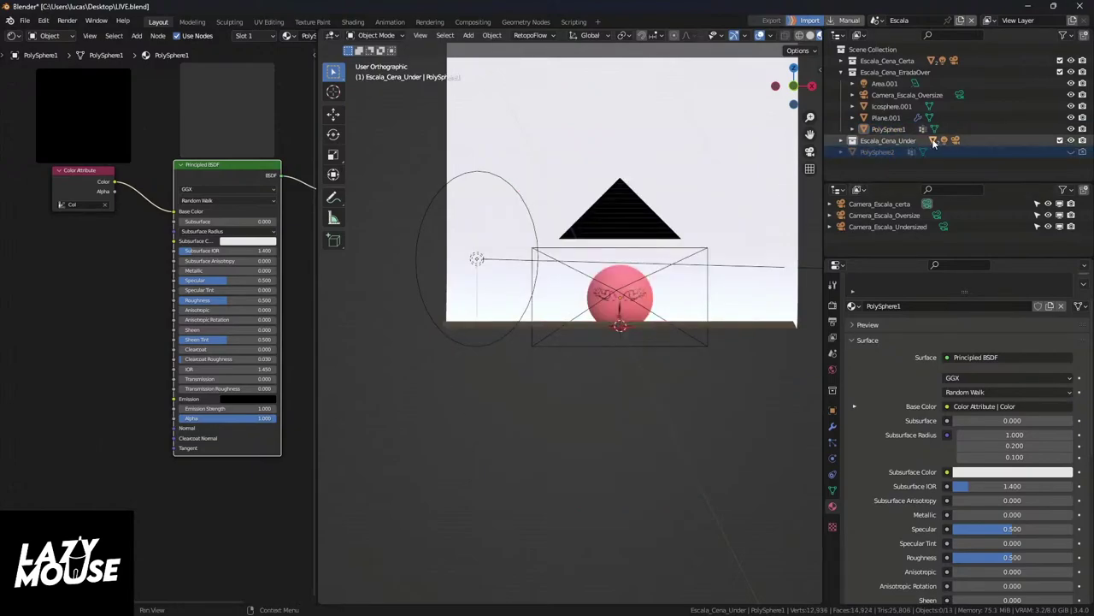
click(889, 129)
Step: Scale PolySphere1 up by about 1.115 and switch to the front orthographic view
middle_drag(590, 316, 566, 325)
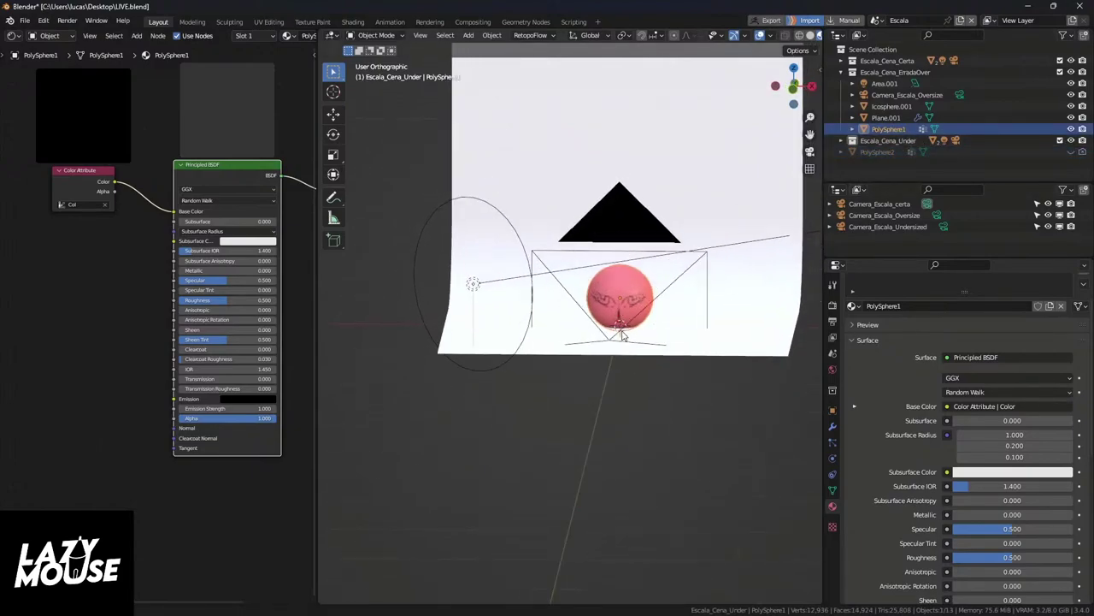
key(s)
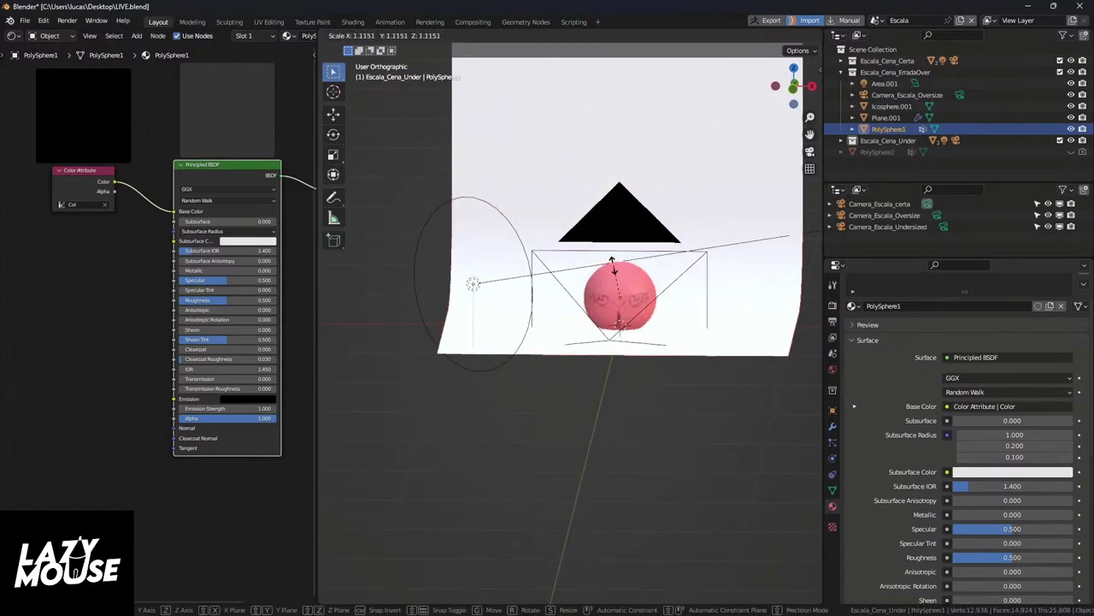
click(622, 329)
key(KP_1)
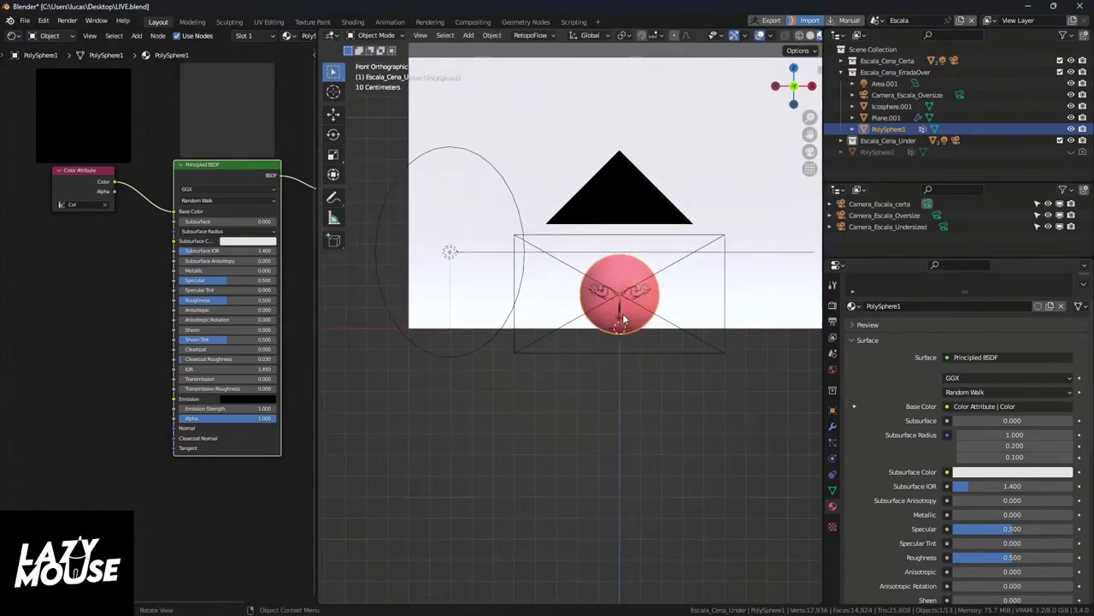
scroll(632, 301, up, 4)
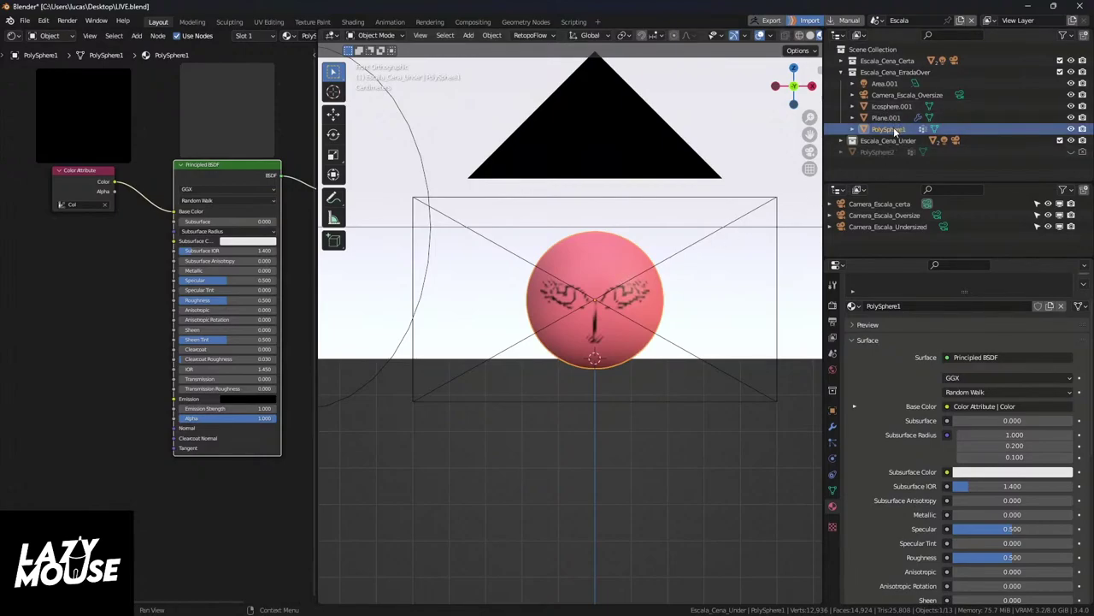
Step: Delete the imported PolySphere2 from the Outliner
right_click(642, 295)
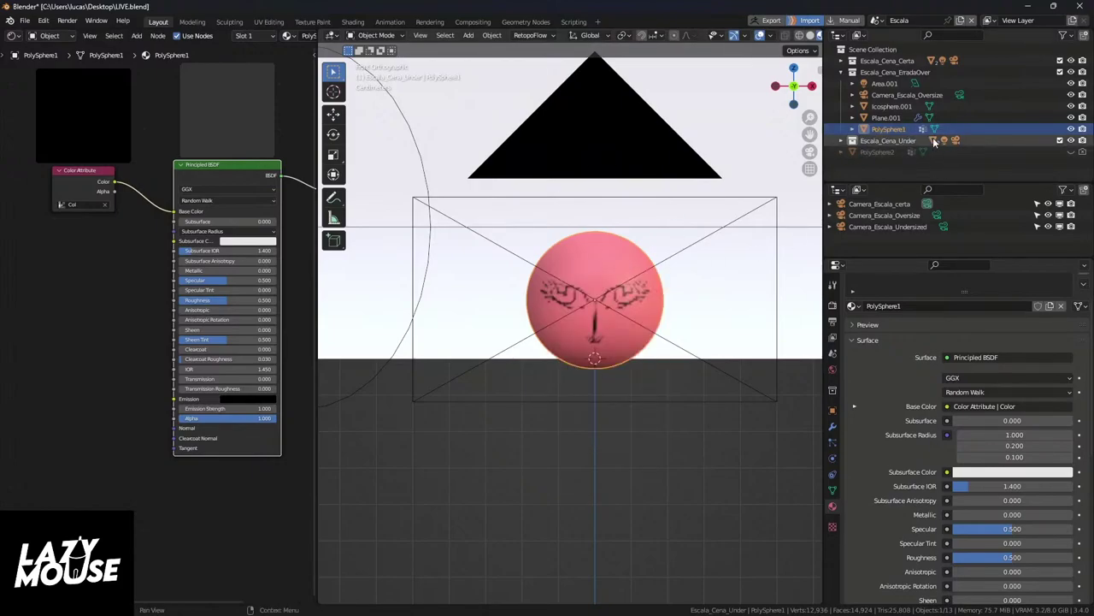
click(842, 52)
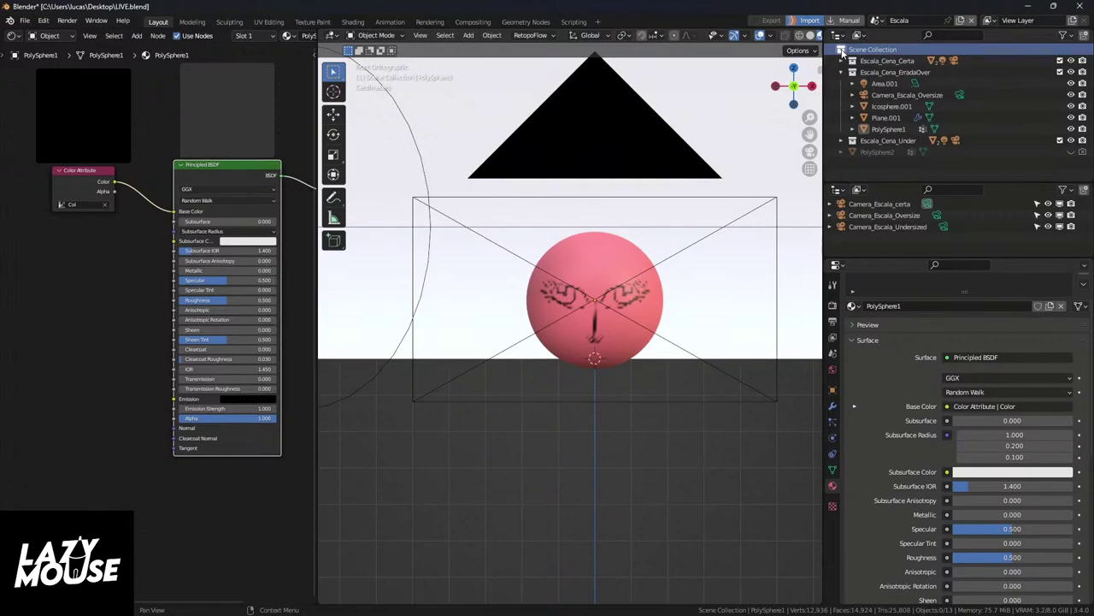
click(879, 143)
click(879, 150)
right_click(847, 152)
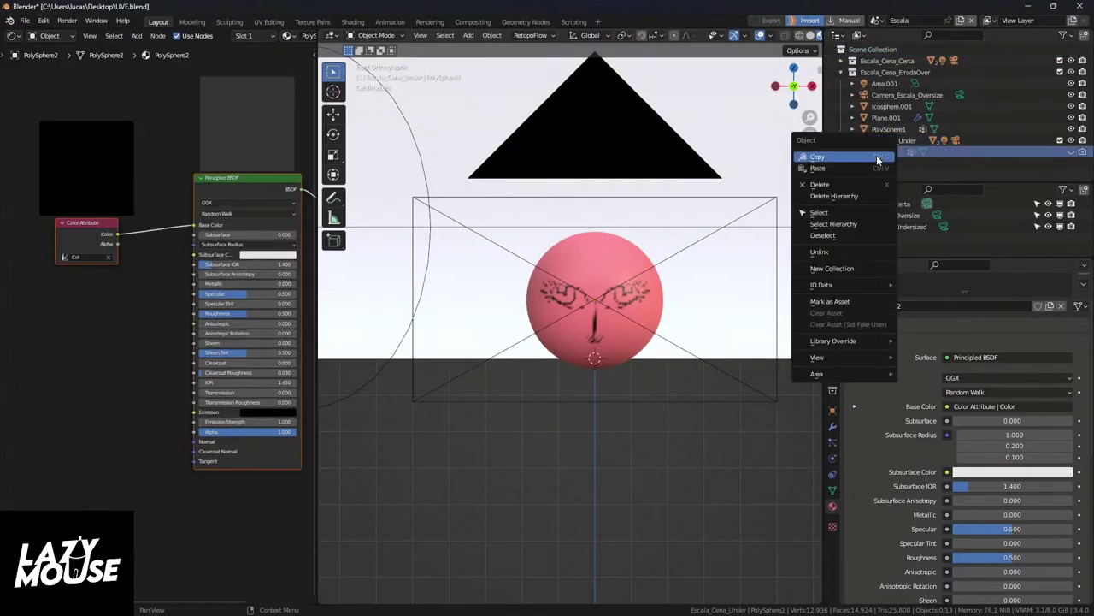
click(823, 186)
Step: Select PolySphere1 and make the Escala_Cena_ErradaOver collection active
click(886, 129)
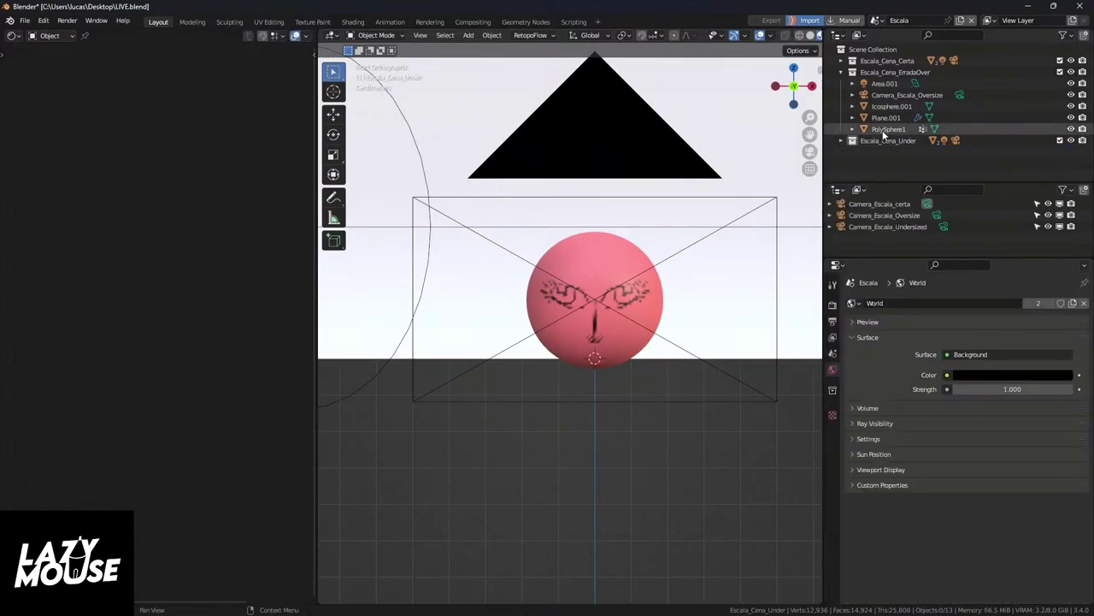
click(852, 74)
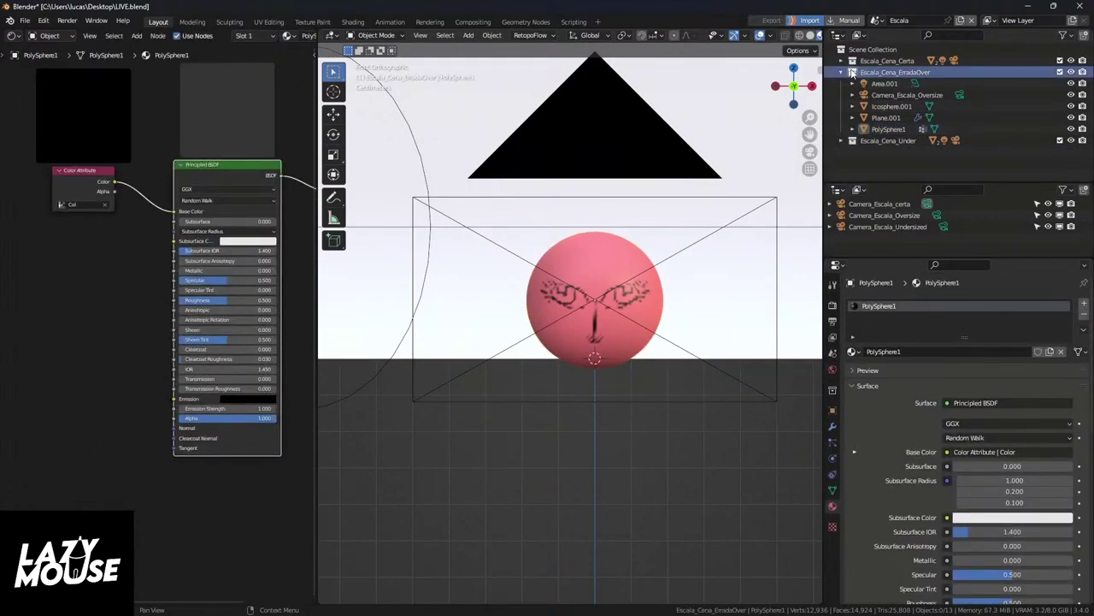
mouse_move(598, 300)
middle_down()
mouse_move(629, 298)
mouse_move(608, 296)
middle_up()
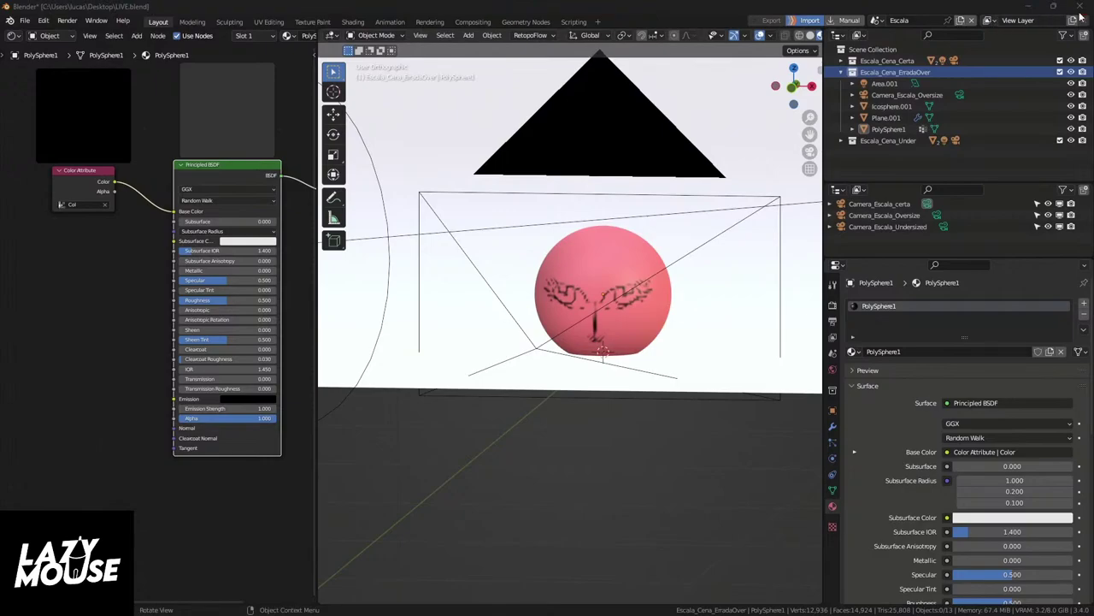
click(1027, 7)
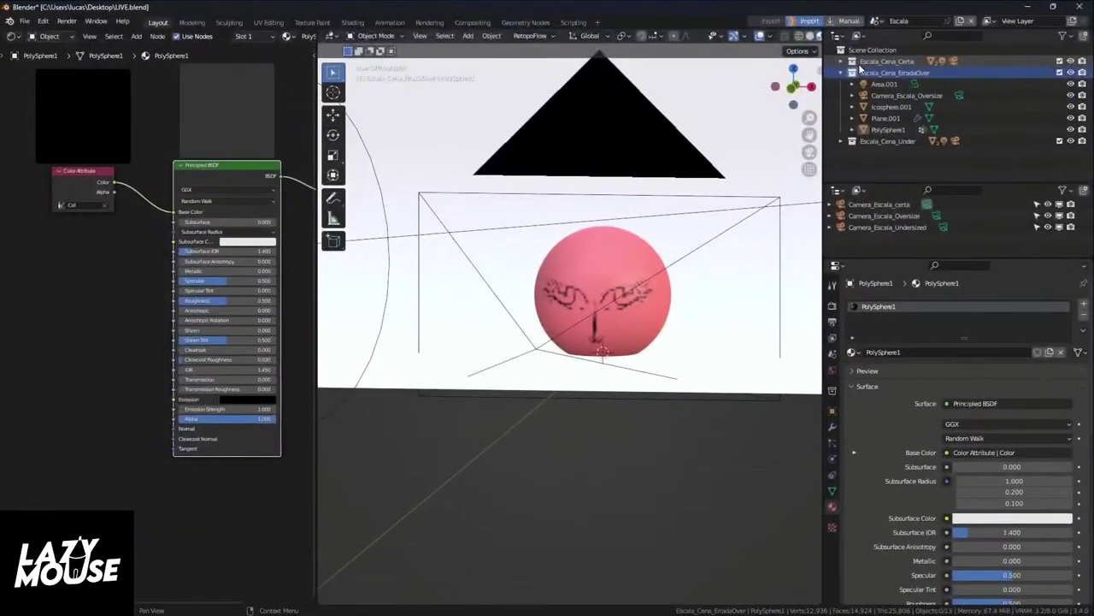
scroll(394, 257, down, 2)
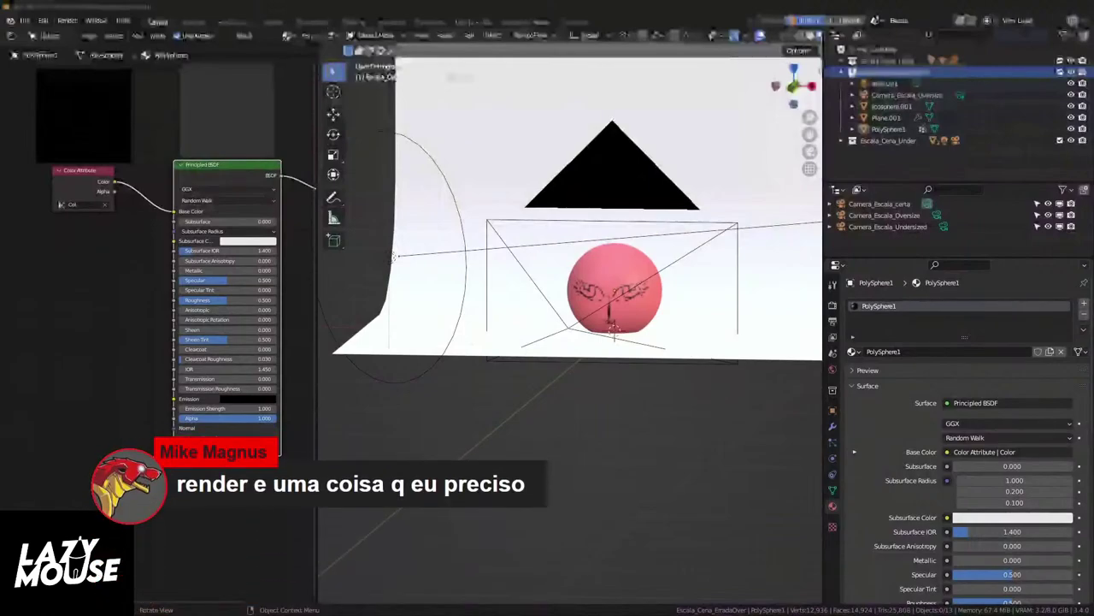
Step: Close ZBrush with Alt+F4, answering Não to the save prompt
key(alt+F4)
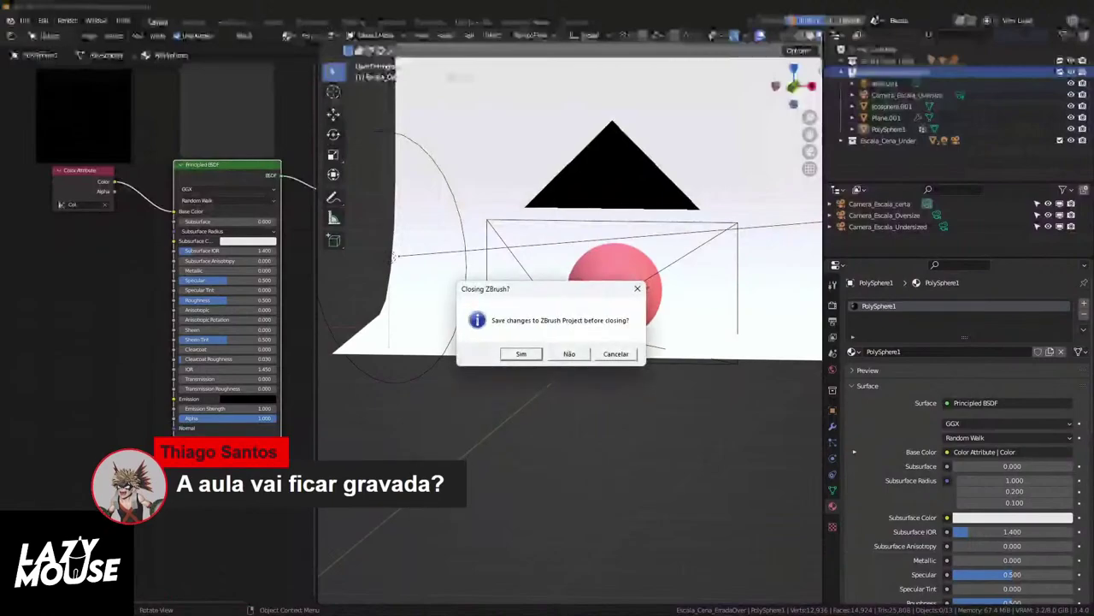
click(568, 354)
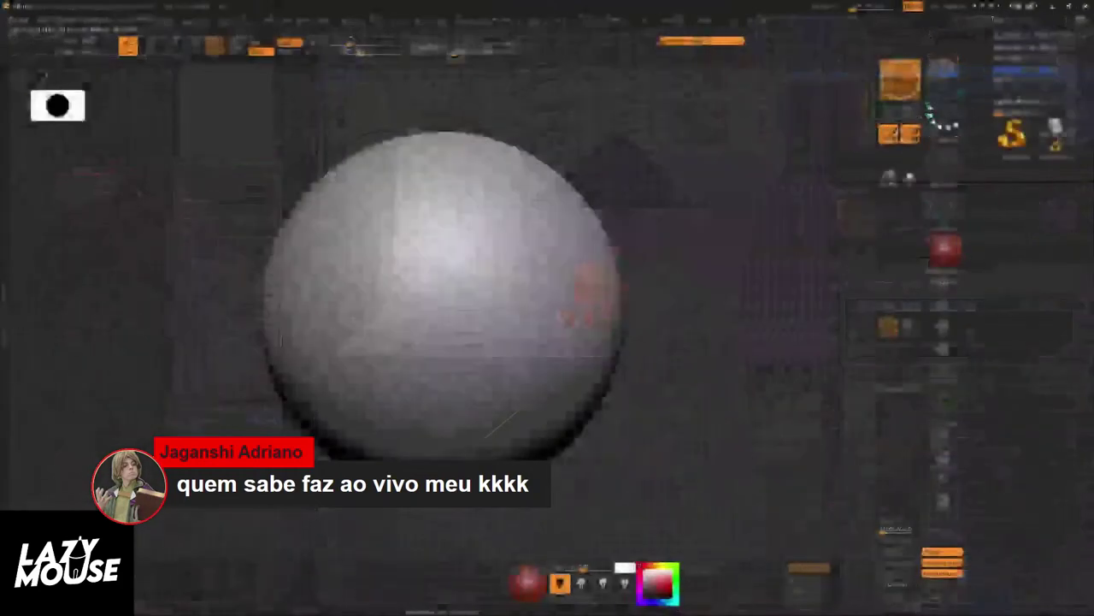
Step: Fill a fresh sphere solid red, then paint black eyes and a chevron beak, undoing stray strokes
key(comma)
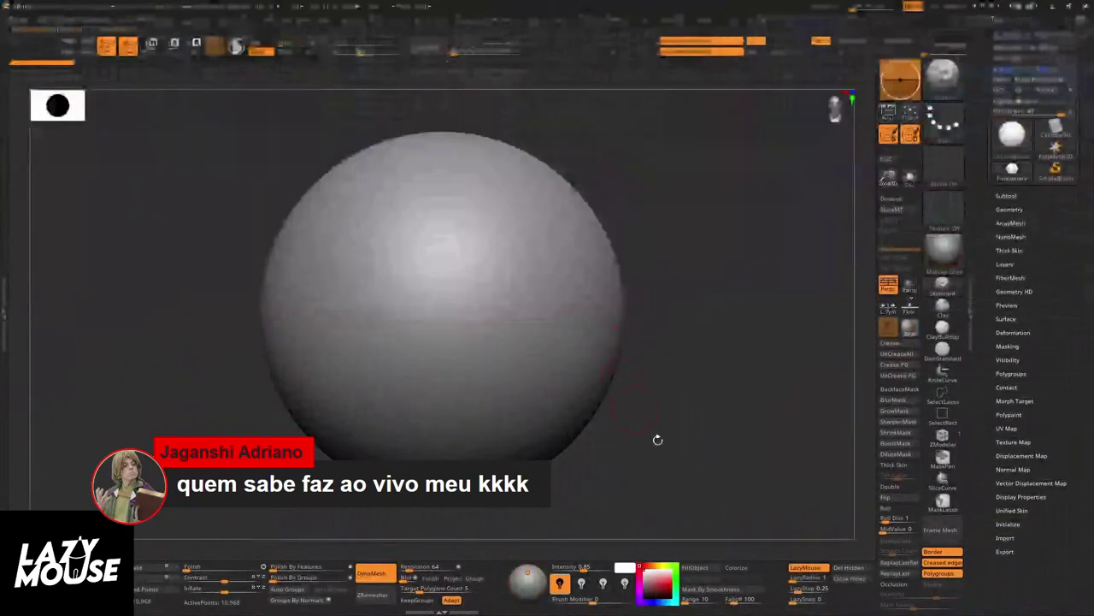
click(695, 567)
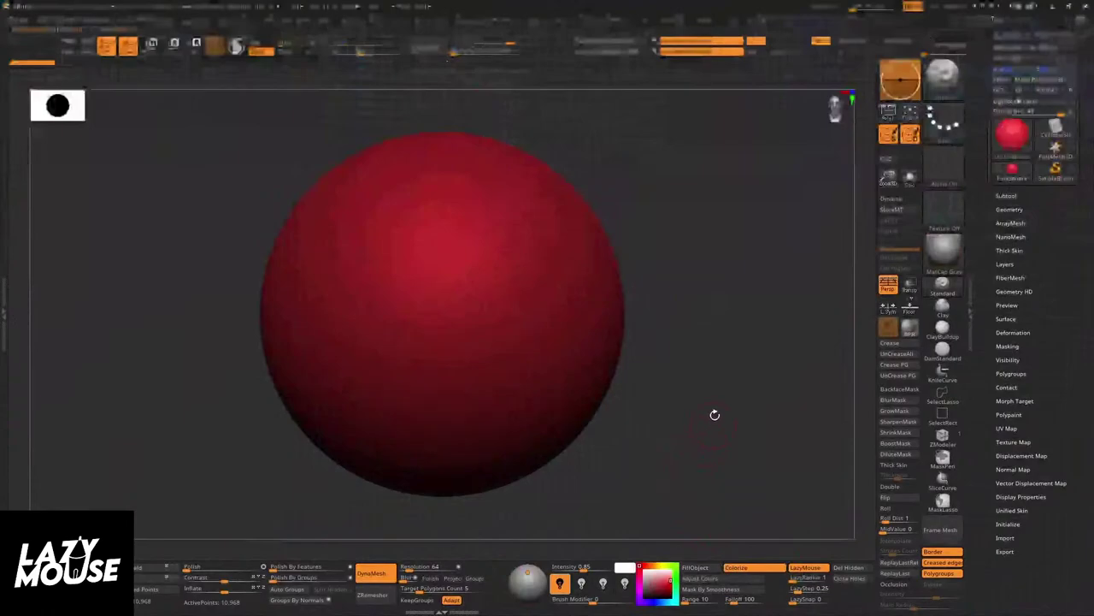
key(b)
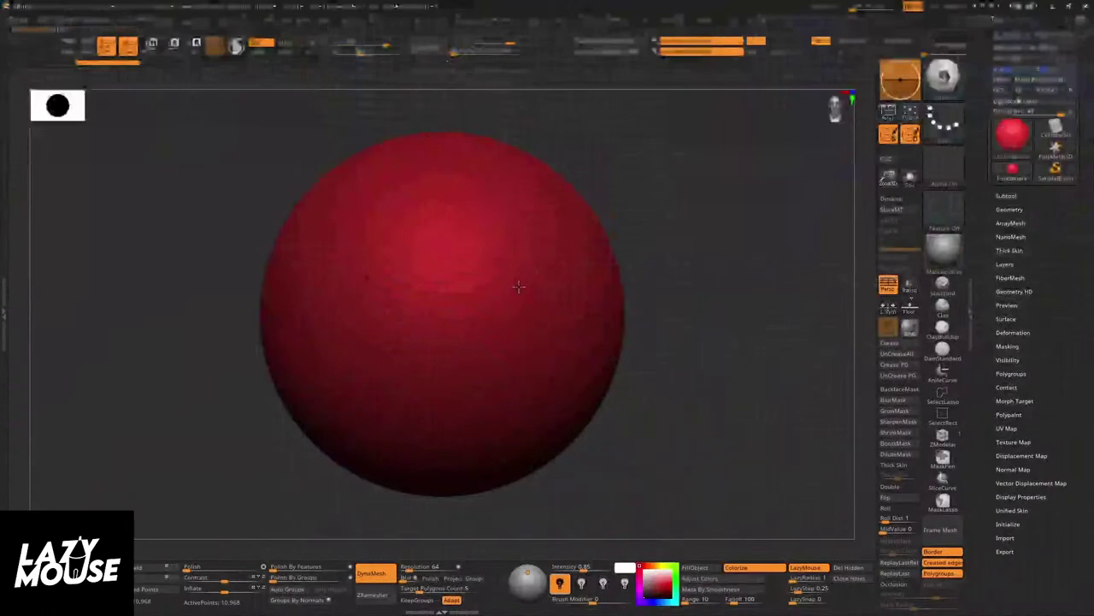
mouse_move(518, 286)
mouse_down()
mouse_move(535, 287)
mouse_move(522, 274)
mouse_up()
key(ctrl+z)
drag(441, 300, 477, 353)
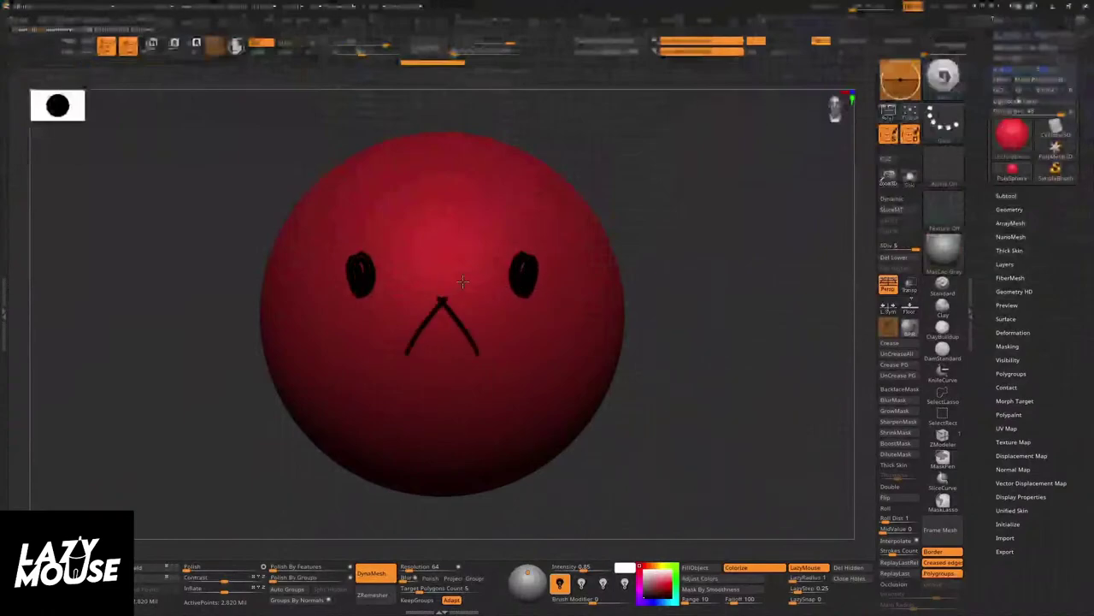
mouse_move(461, 282)
mouse_down()
mouse_move(441, 351)
mouse_move(455, 355)
mouse_move(411, 361)
mouse_move(444, 383)
mouse_move(474, 364)
mouse_move(409, 365)
mouse_move(447, 414)
mouse_move(473, 363)
mouse_move(443, 388)
mouse_move(441, 297)
mouse_up()
key(ctrl+z)
key(ctrl+z)
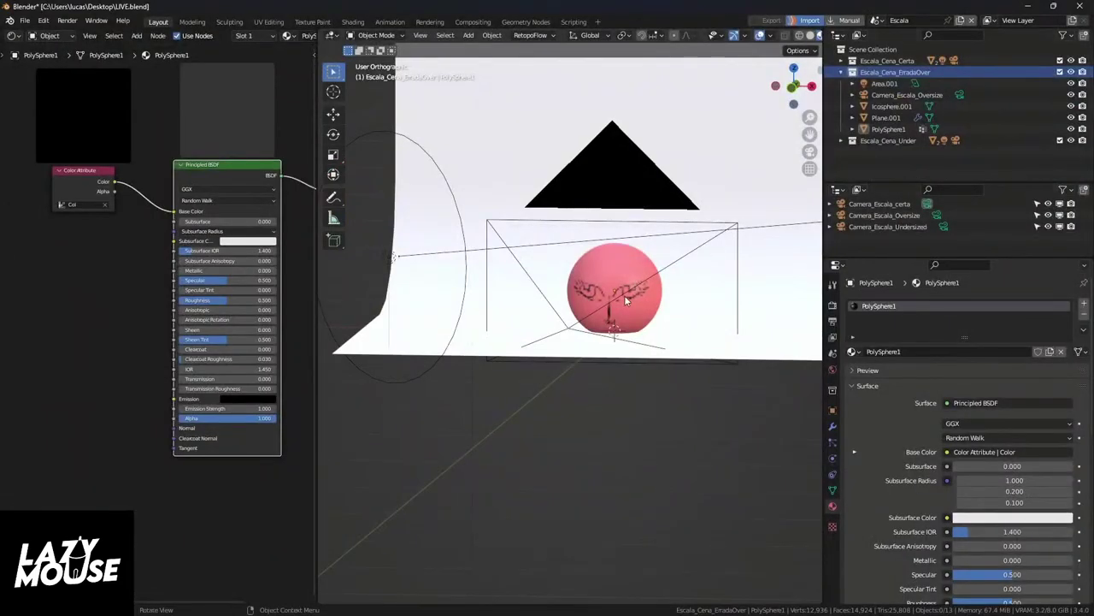
Step: Delete the old PolySphere1 with X and make Scene Collection active
click(619, 271)
key(x)
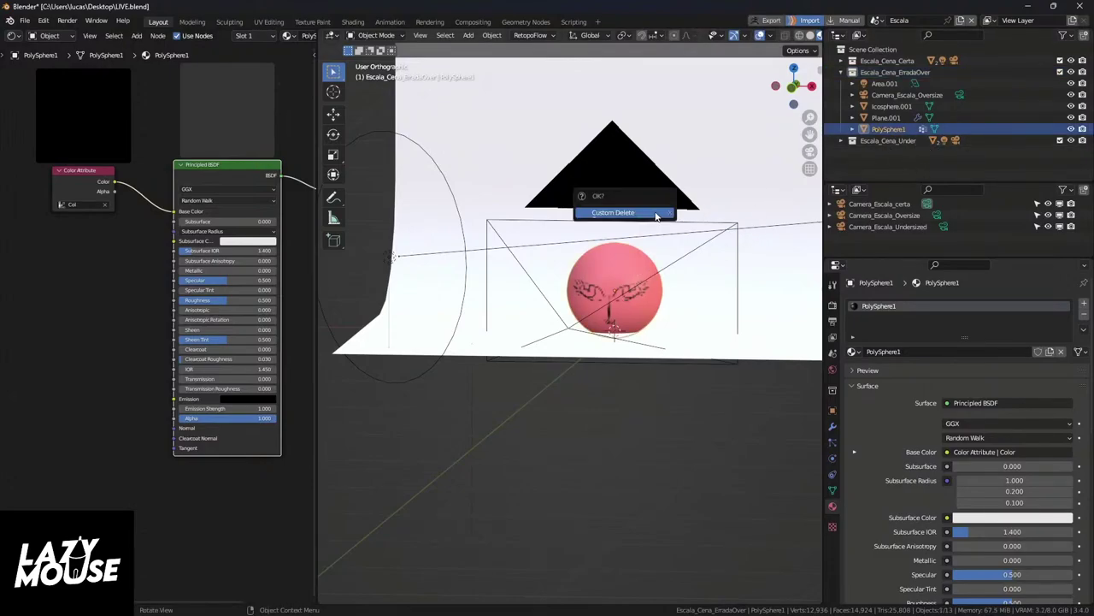
click(626, 214)
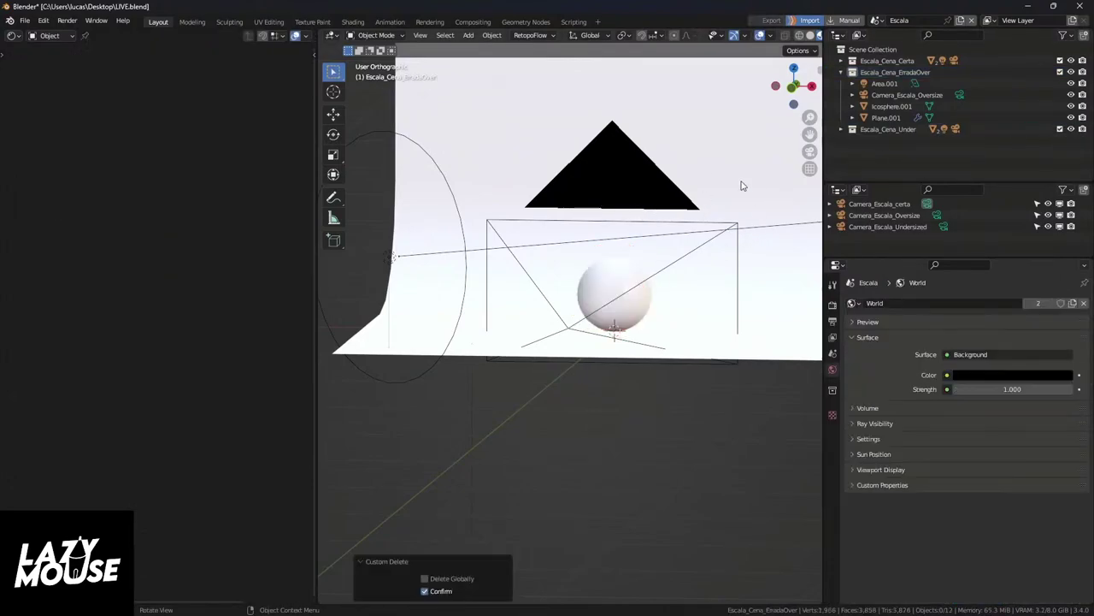
click(865, 49)
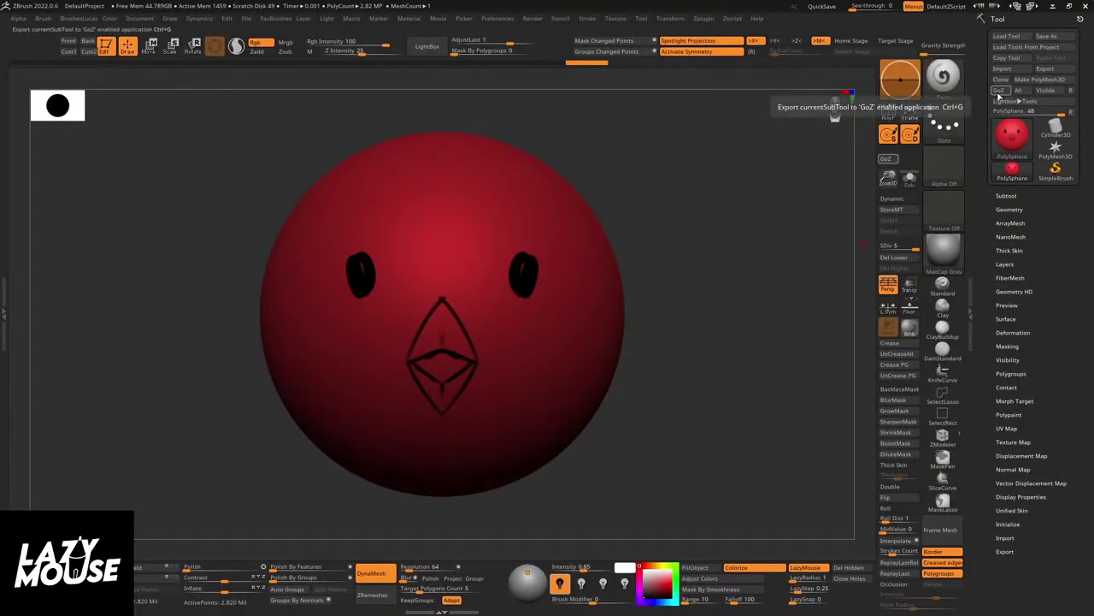
Step: Export the painted red sphere to Blender with the GoZ button
click(999, 92)
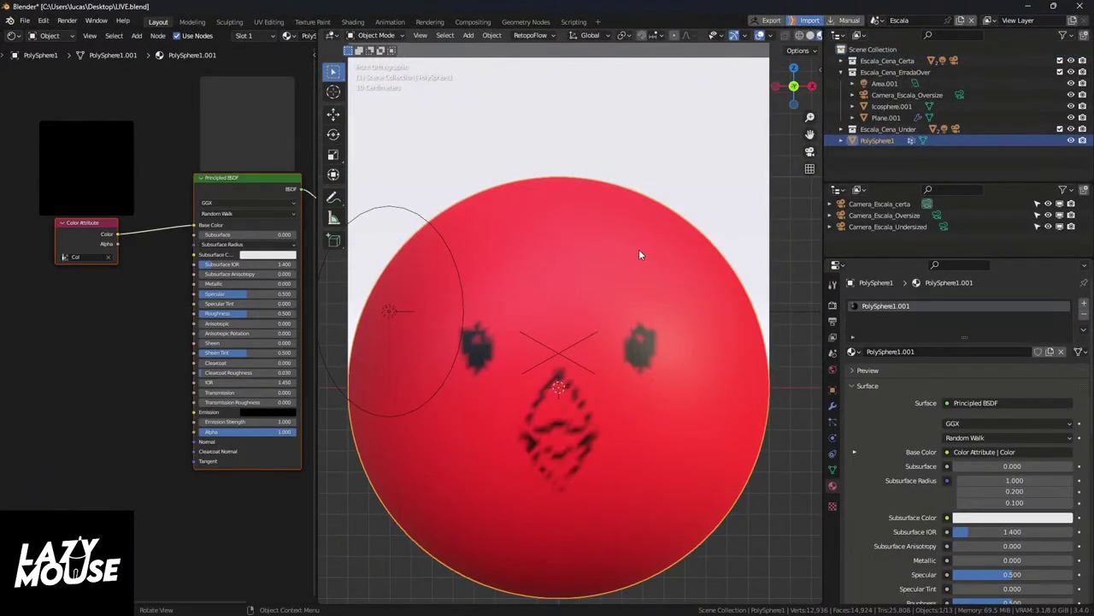
Step: Shrink the imported sphere to 0.299 and raise it on Z to 0.28507 m
scroll(639, 249, down, 3)
key(s)
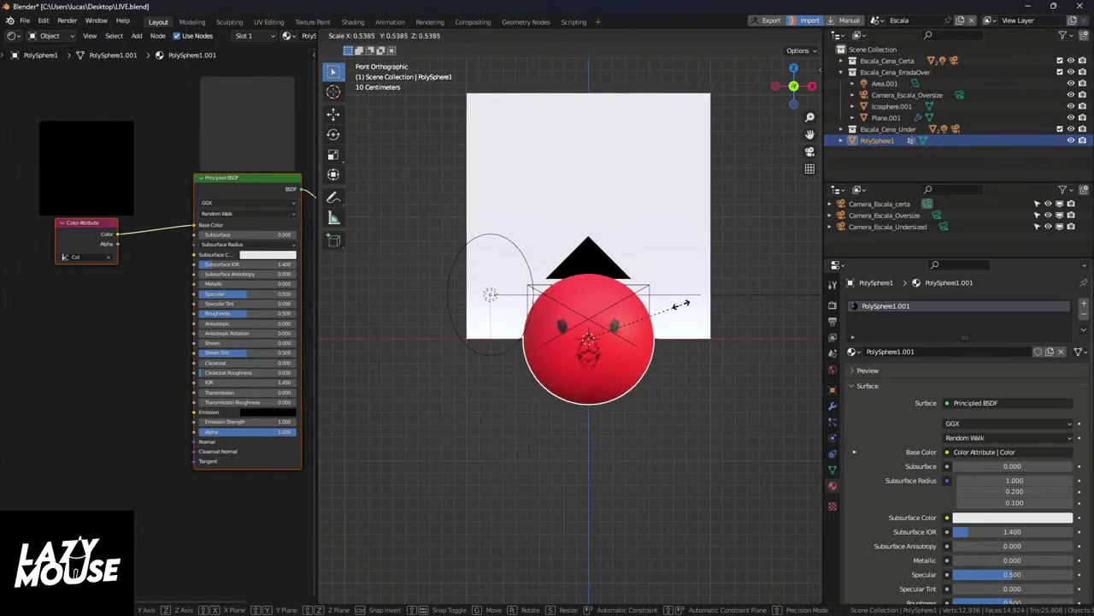
click(643, 321)
key(g)
key(z)
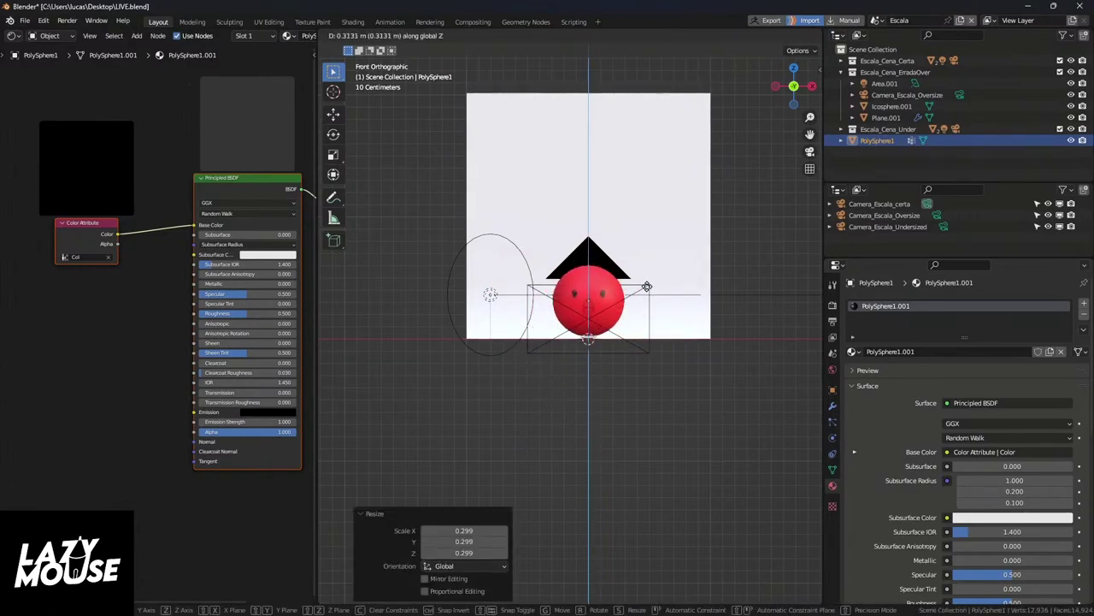
click(652, 293)
Step: In front view, enlarge the sphere by 1.853 to fill the camera frame
middle_drag(655, 295, 616, 303)
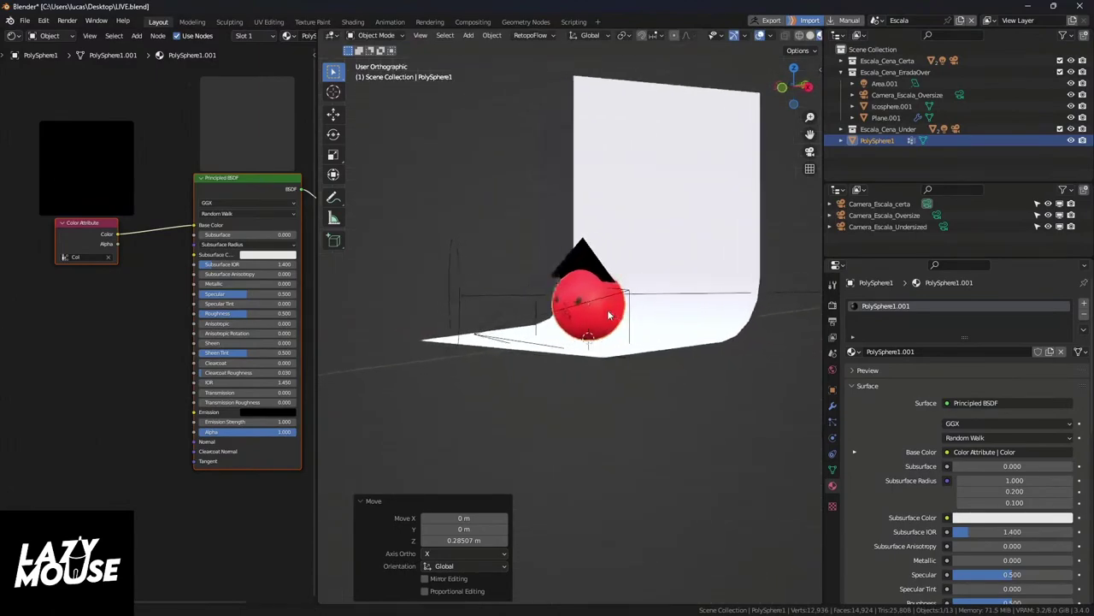
key(KP_1)
scroll(556, 308, up, 4)
key(s)
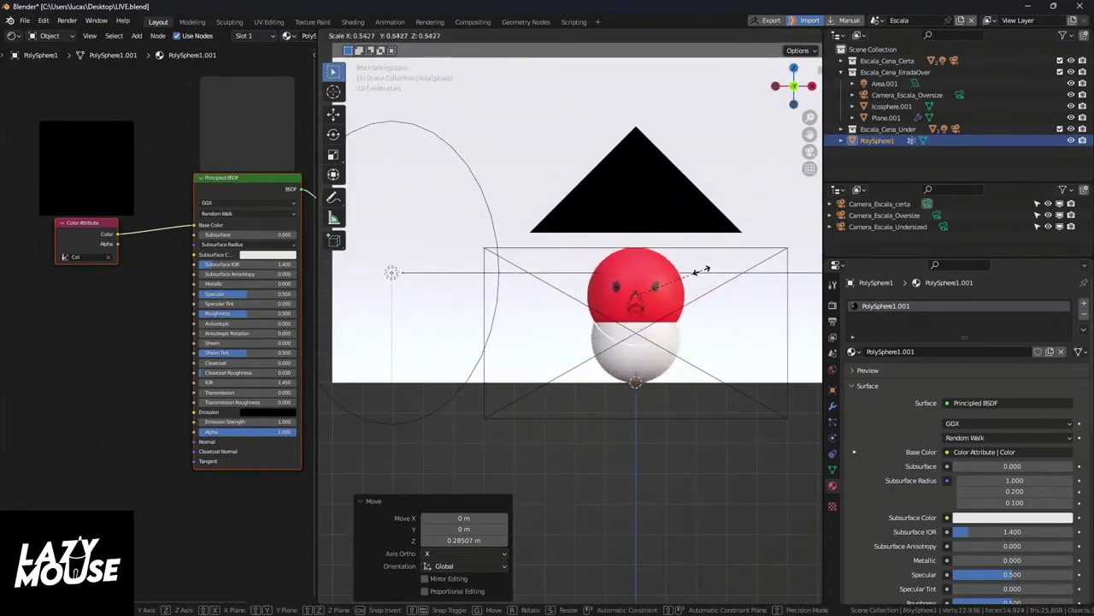
click(726, 262)
middle_drag(725, 260, 654, 275)
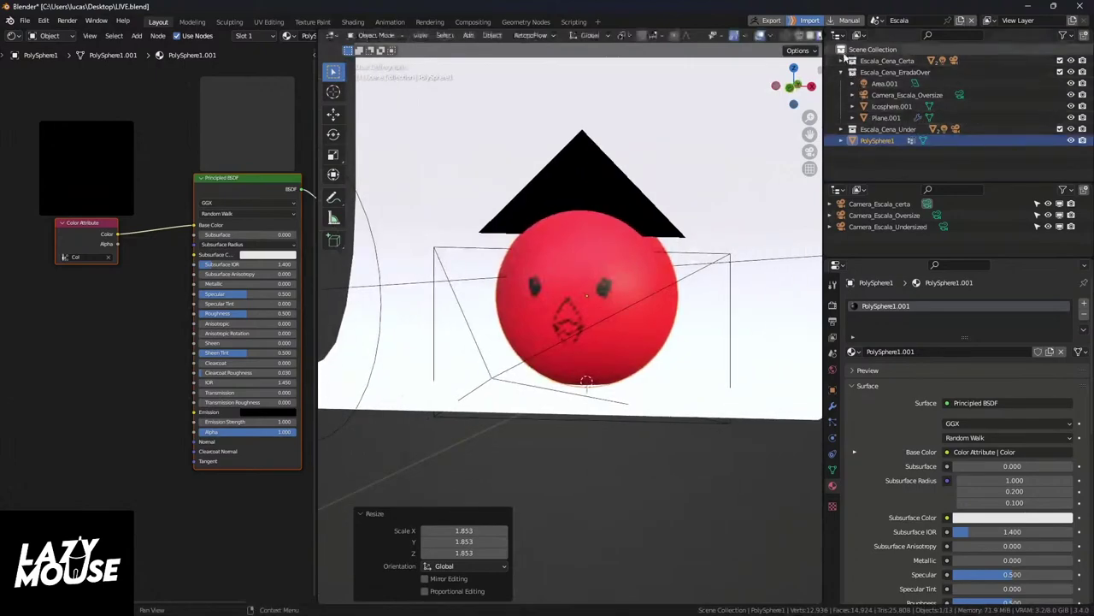
Step: Reselect PolySphere1 and apply its scale with Ctrl+A
key(alt+a)
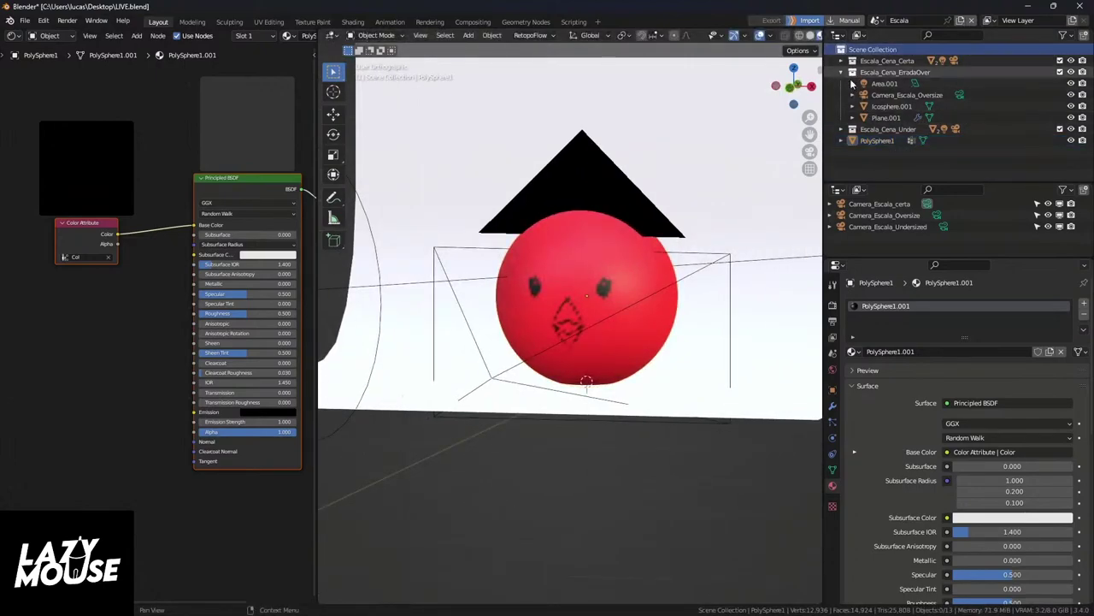
click(853, 142)
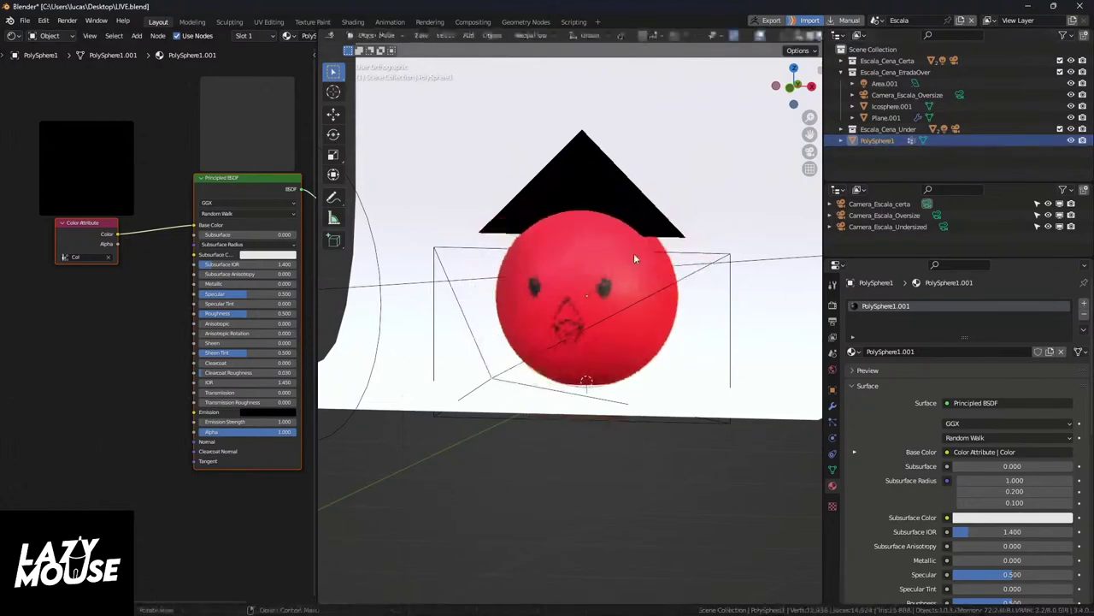
key(KP_1)
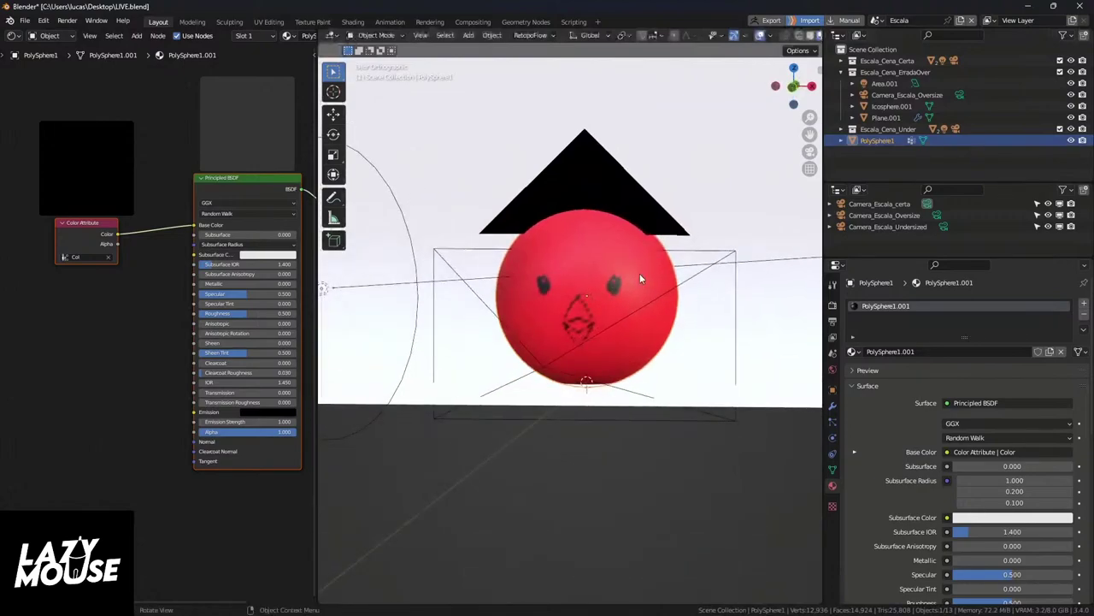
key(ctrl+a)
click(609, 287)
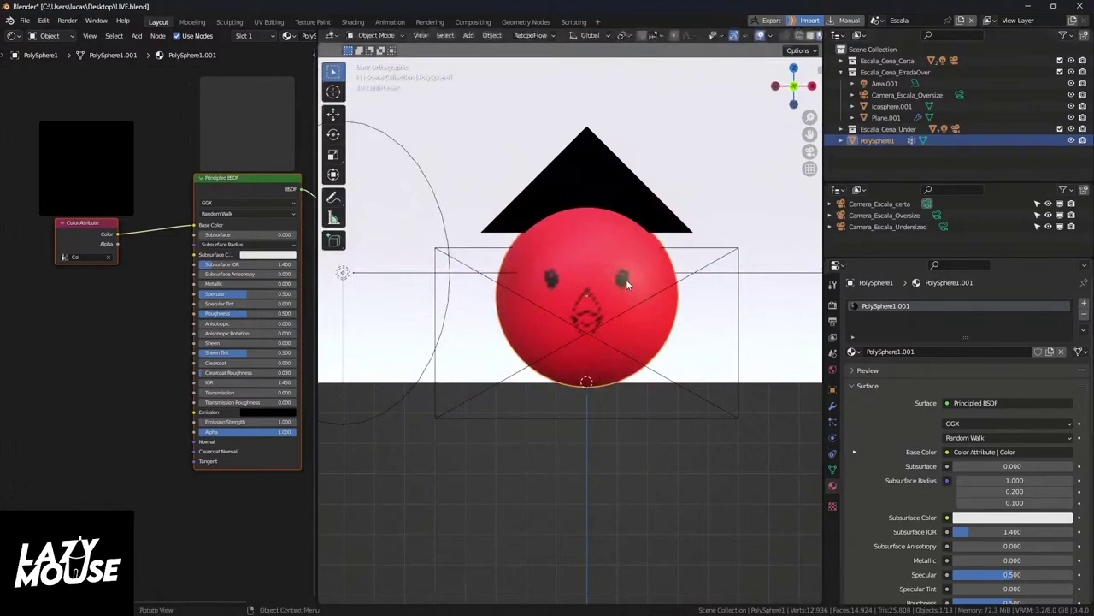
middle_drag(655, 272, 640, 281)
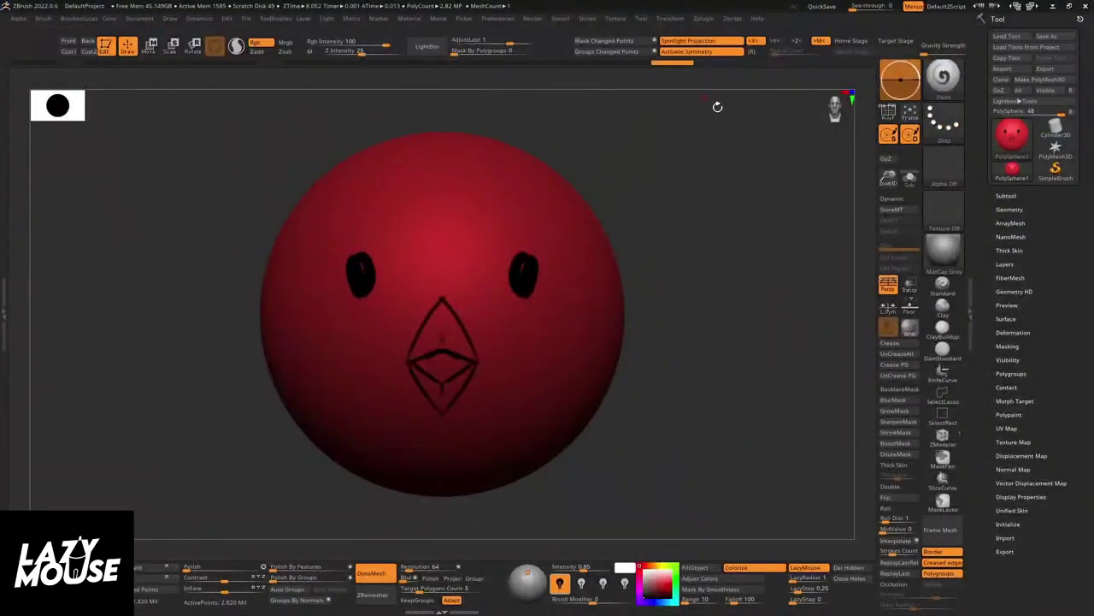
Step: Enable Keep Polypaint in Decimation Master and pre-process all visible subtools
click(709, 21)
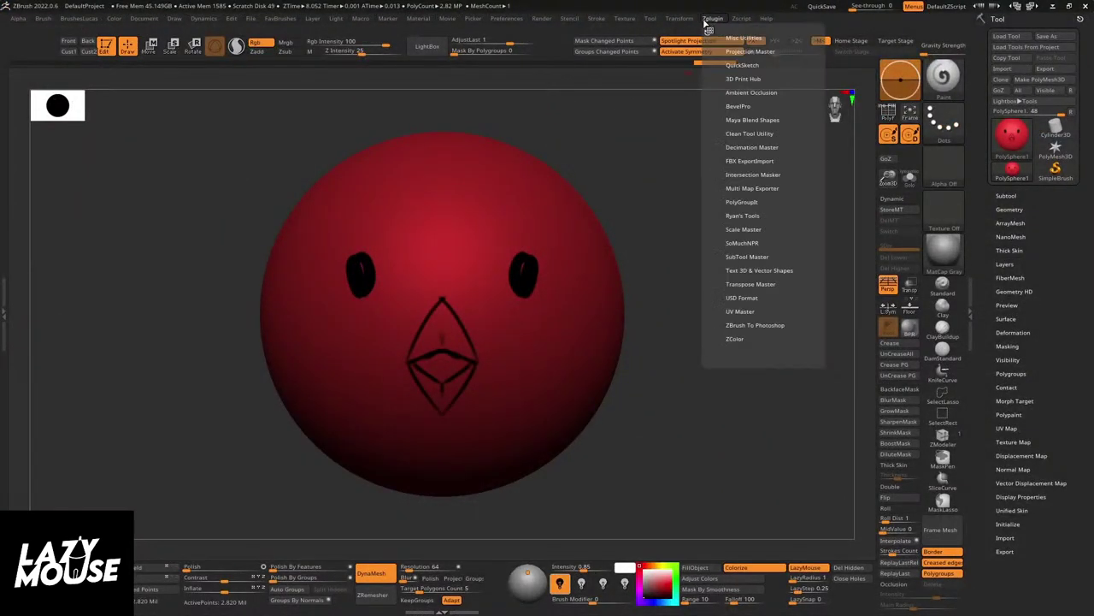
click(738, 147)
click(741, 193)
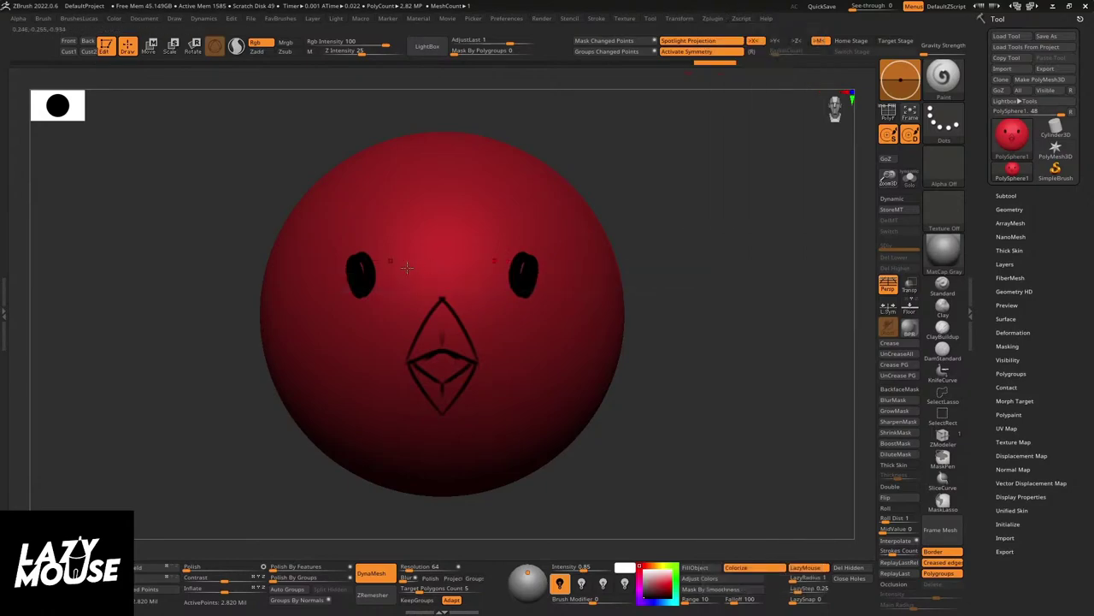
click(714, 19)
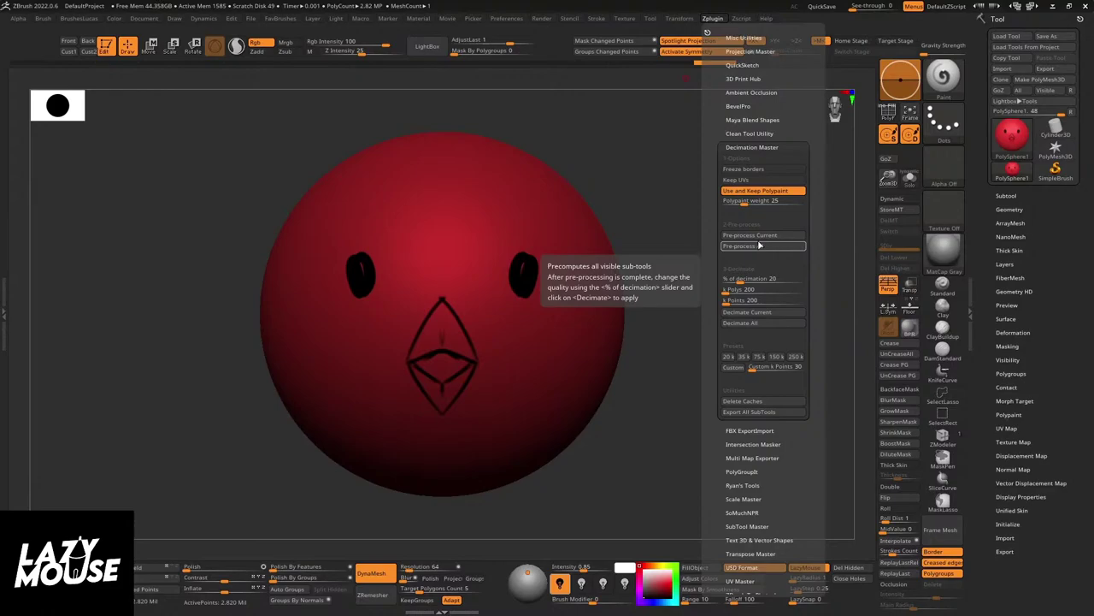
click(759, 245)
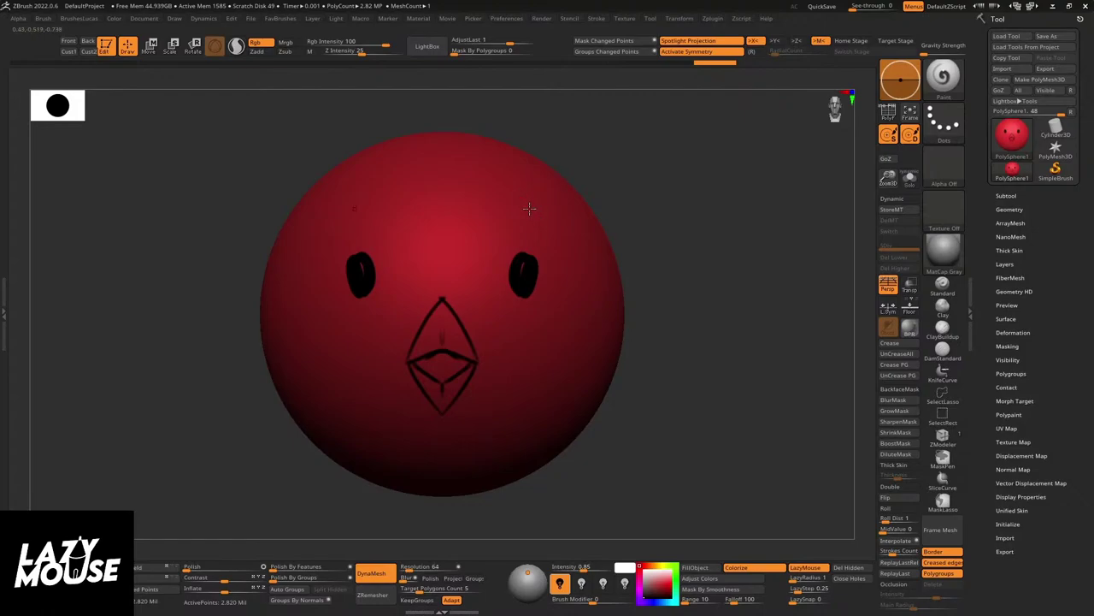
Step: Orbit to check the sphere's face, then bring back the Decimation Master options
drag(632, 238, 782, 200)
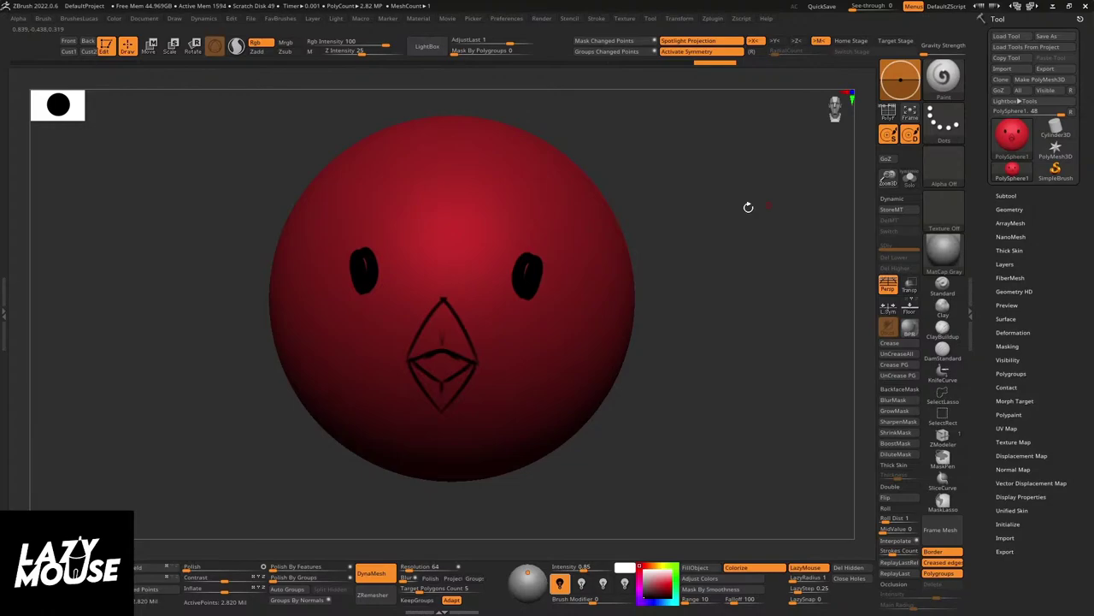
click(712, 18)
click(752, 147)
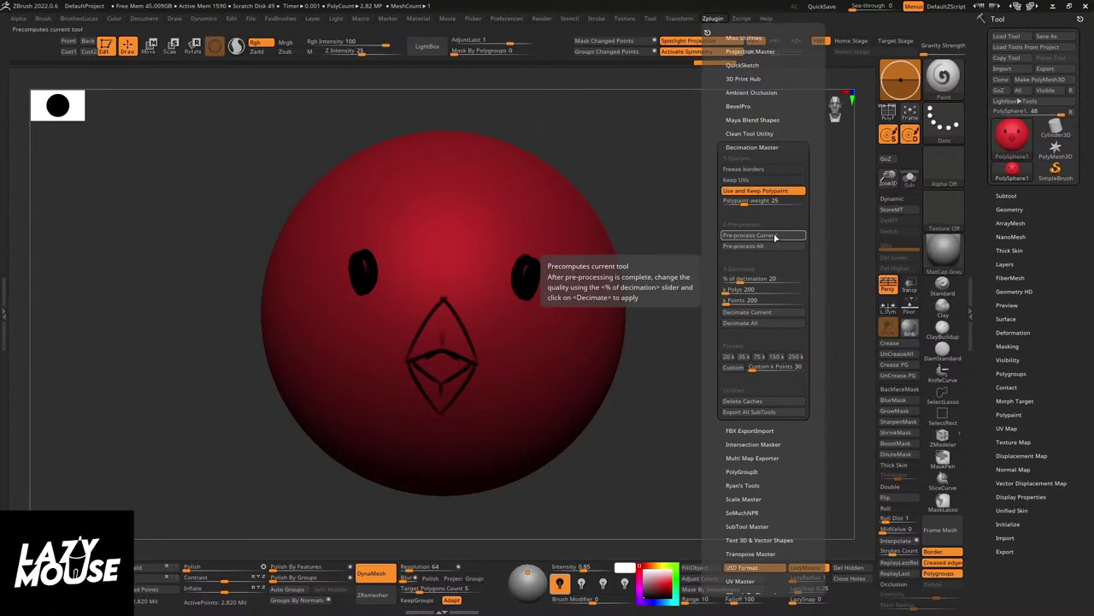
Step: Cancel pre-processing, set the sphere to subdivision level 3, and delete the lower levels
click(767, 237)
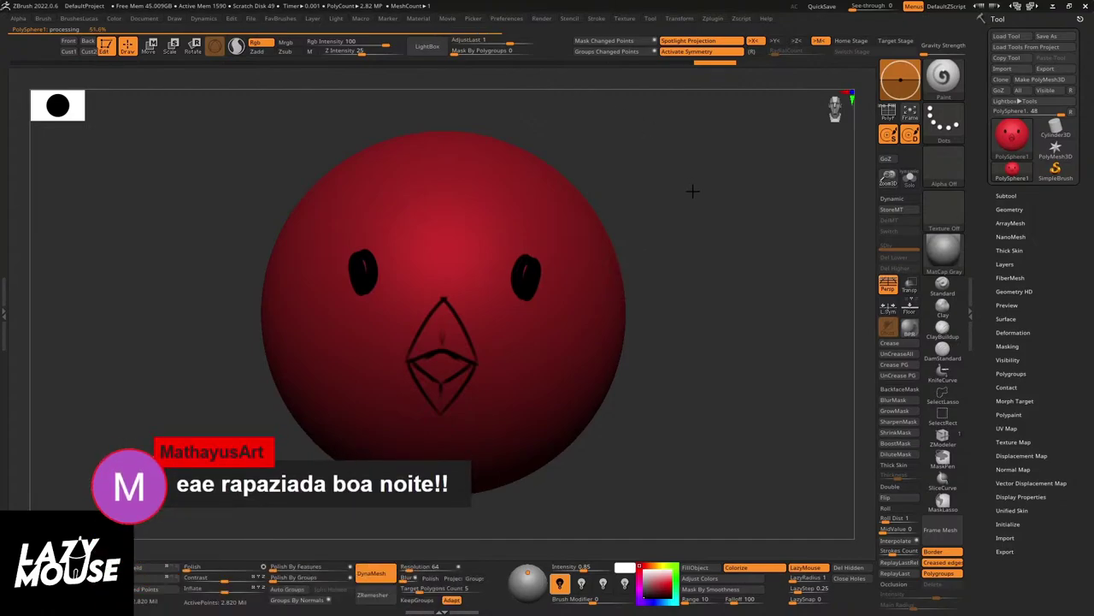
key(Escape)
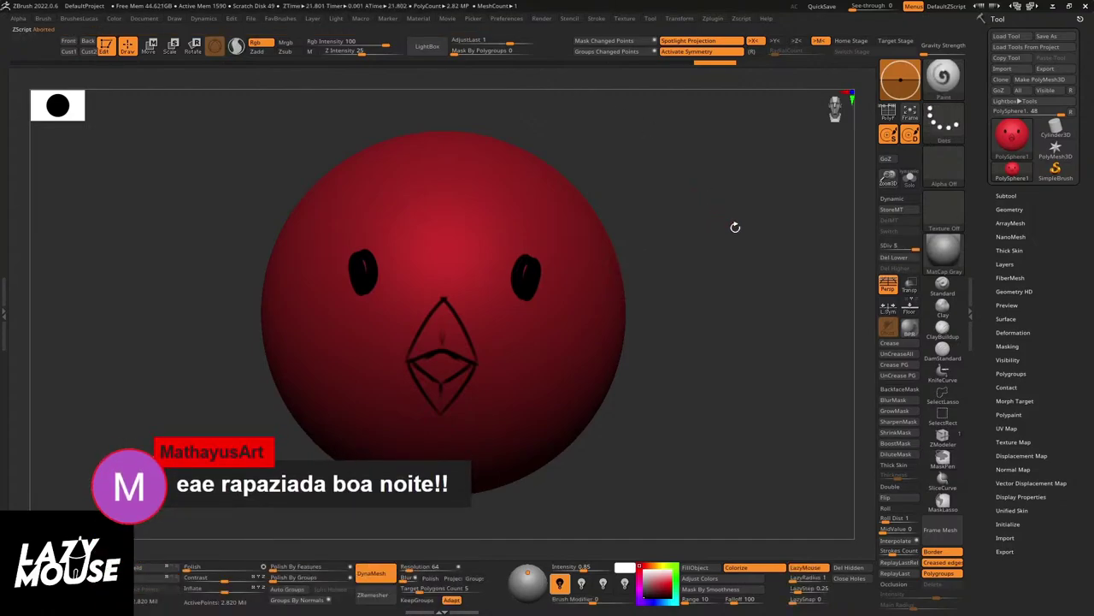
key(shift+d)
key(shift+d)
key(shift+d)
key(shift+d)
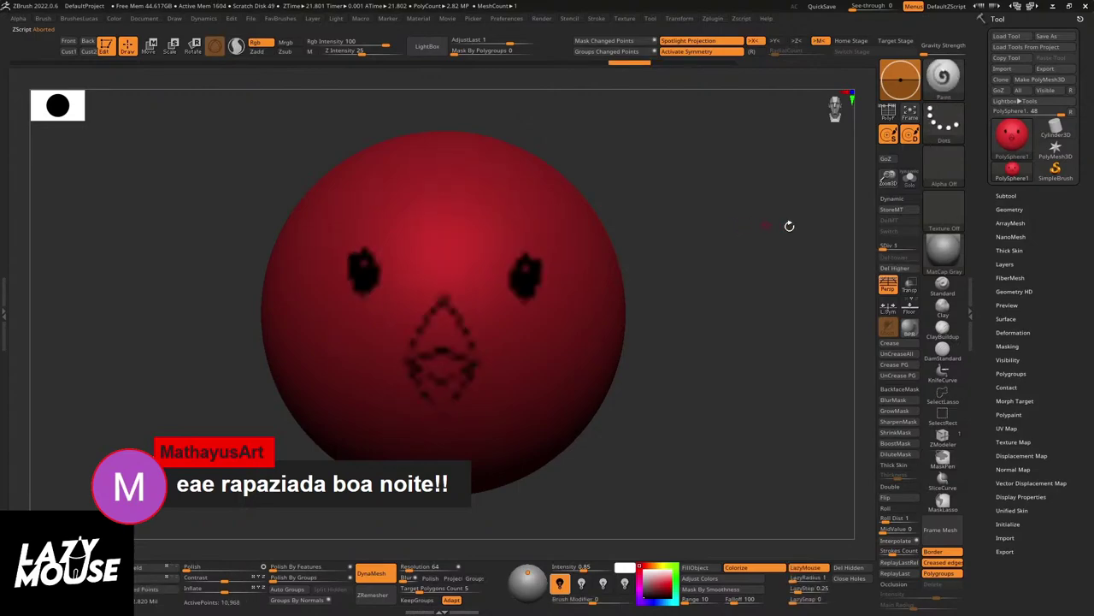
drag(886, 246, 903, 247)
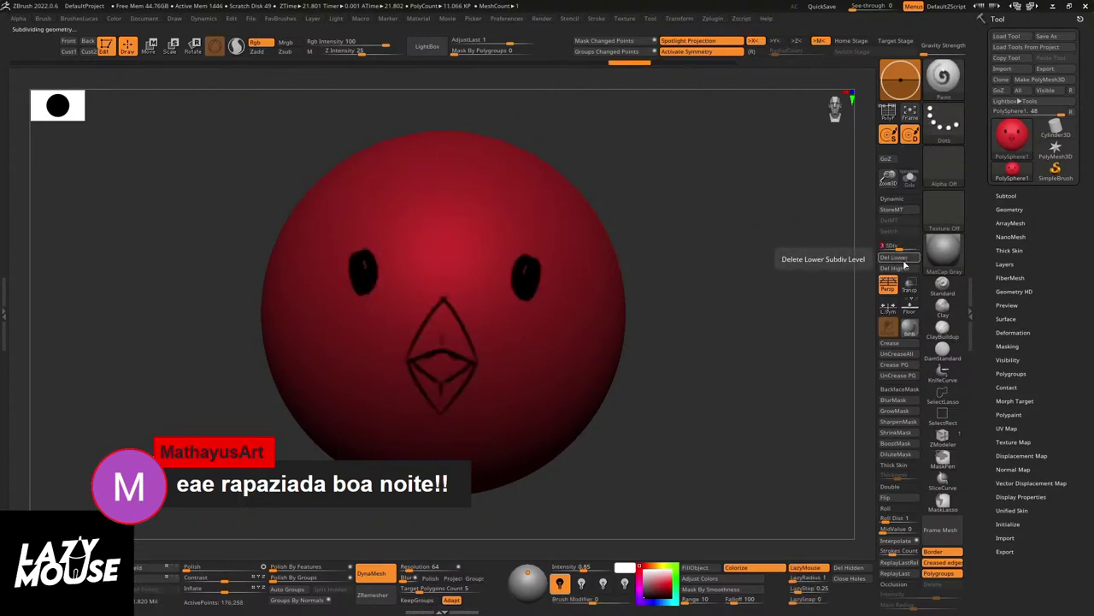
click(904, 260)
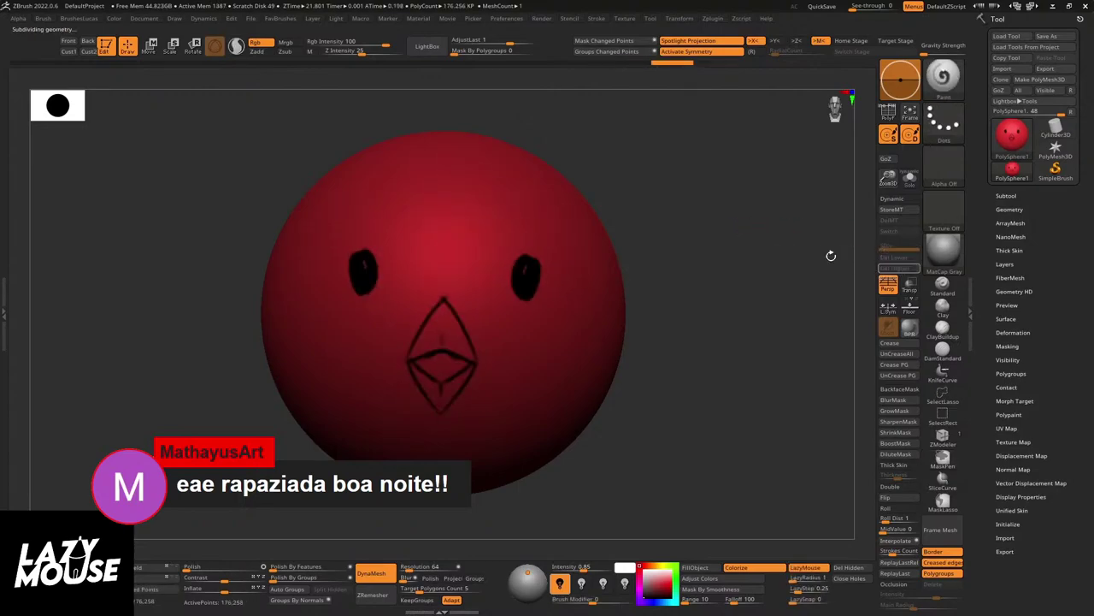
Step: Pre-process and decimate the current sphere with Decimation Master, keeping its polypaint
click(714, 19)
click(750, 235)
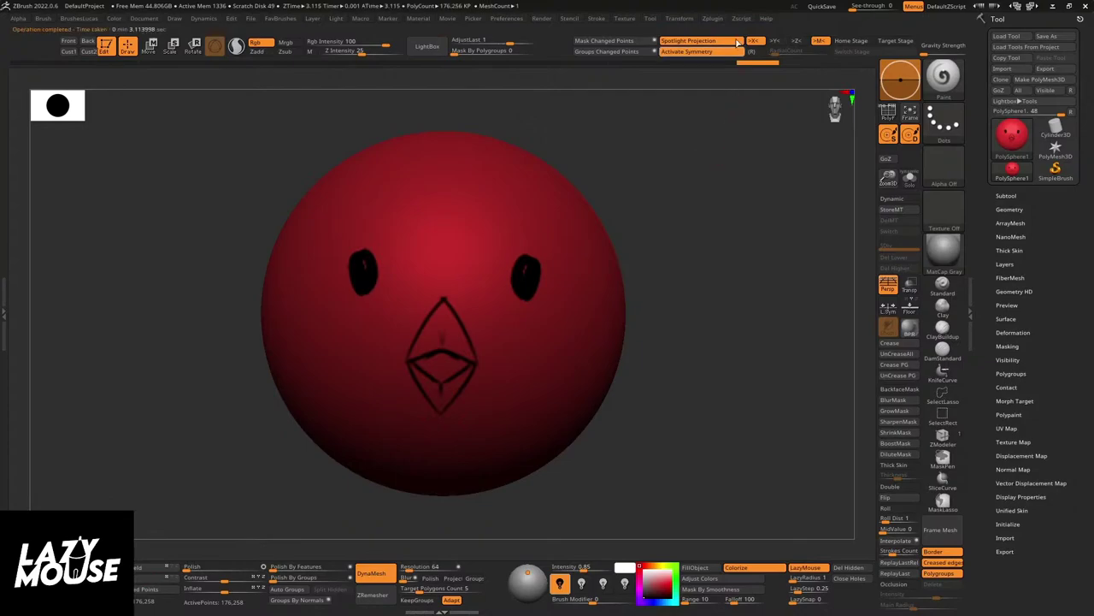
click(743, 19)
click(712, 18)
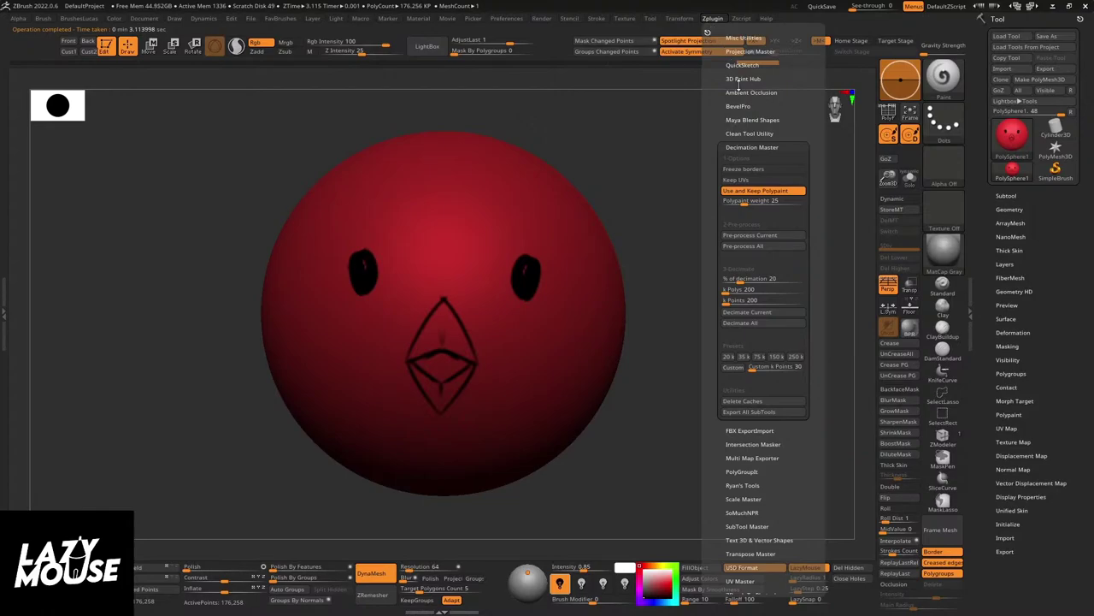
click(759, 313)
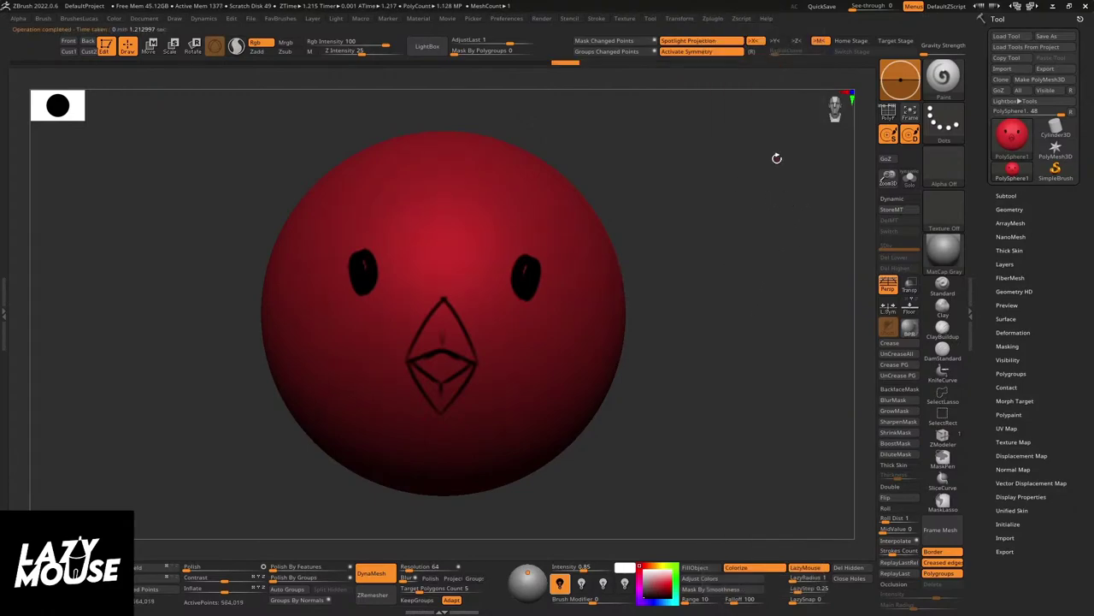
click(1005, 196)
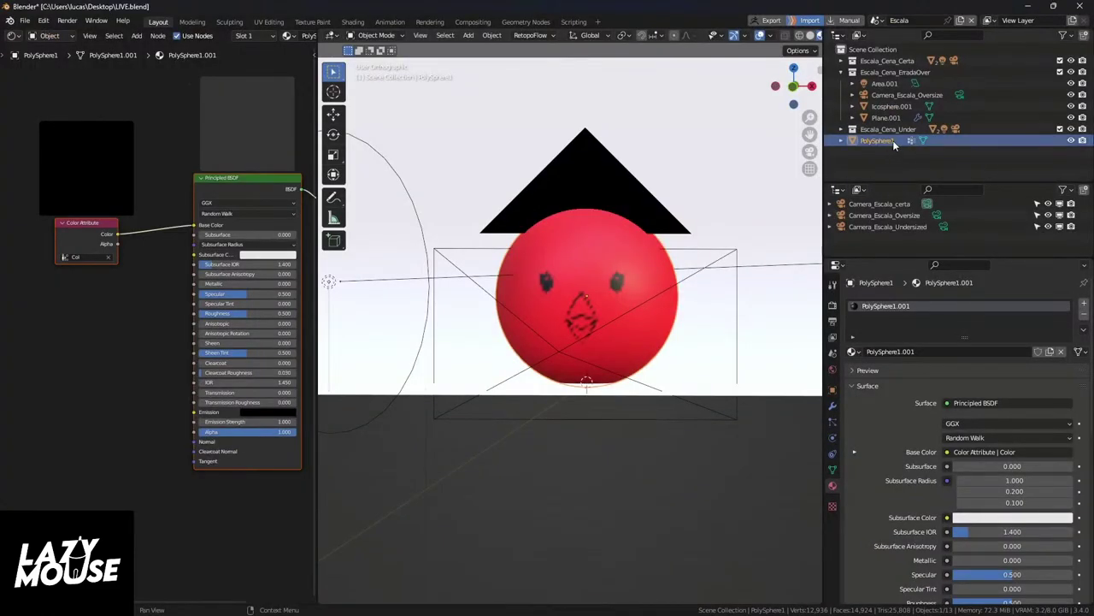
click(44, 21)
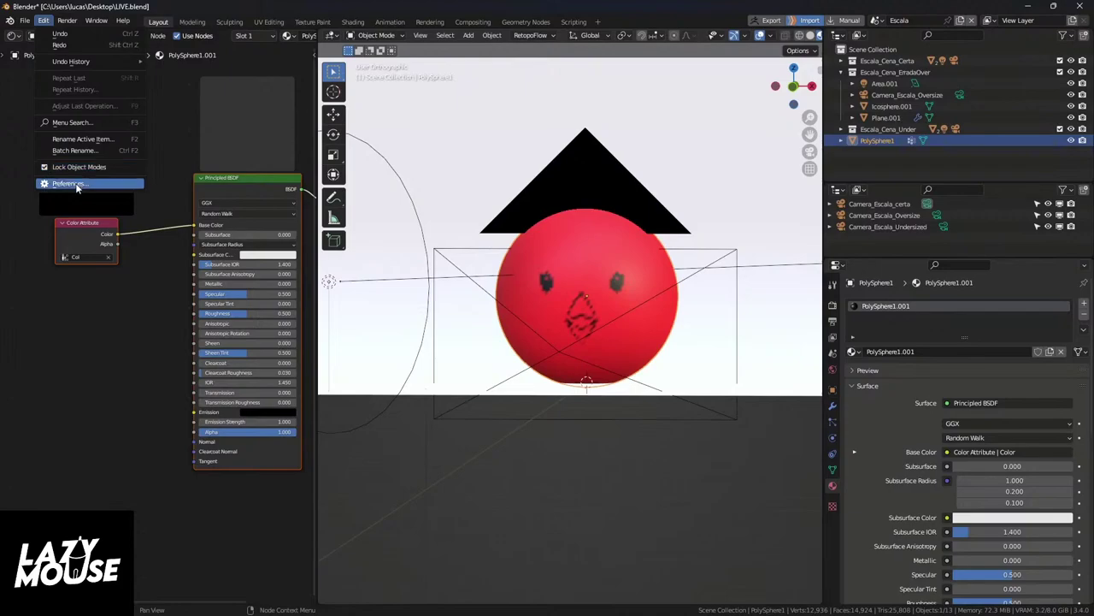
click(71, 183)
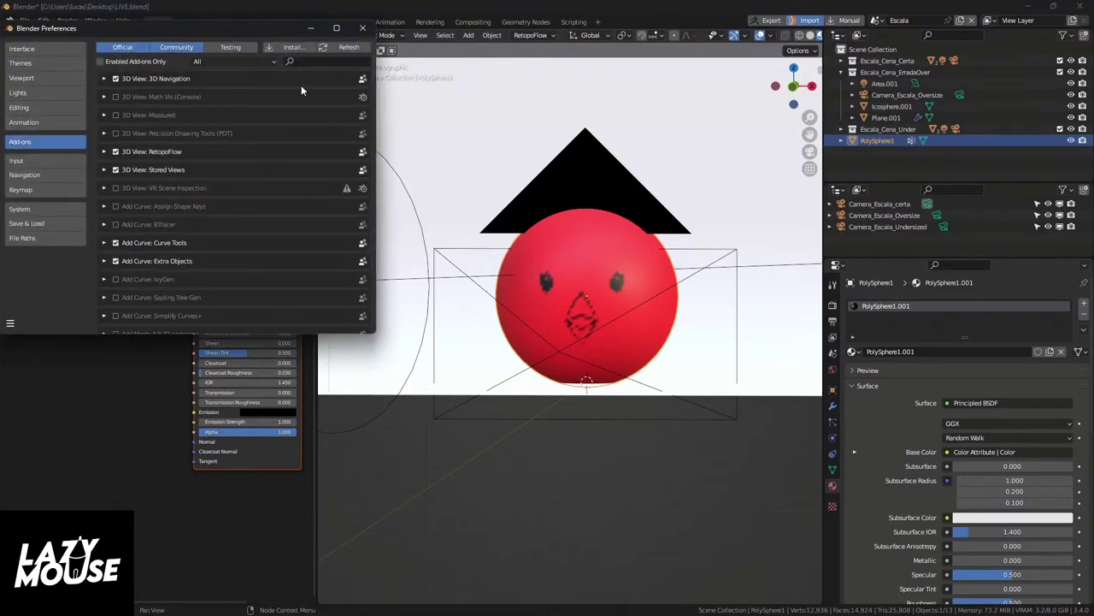
click(309, 63)
text(gob)
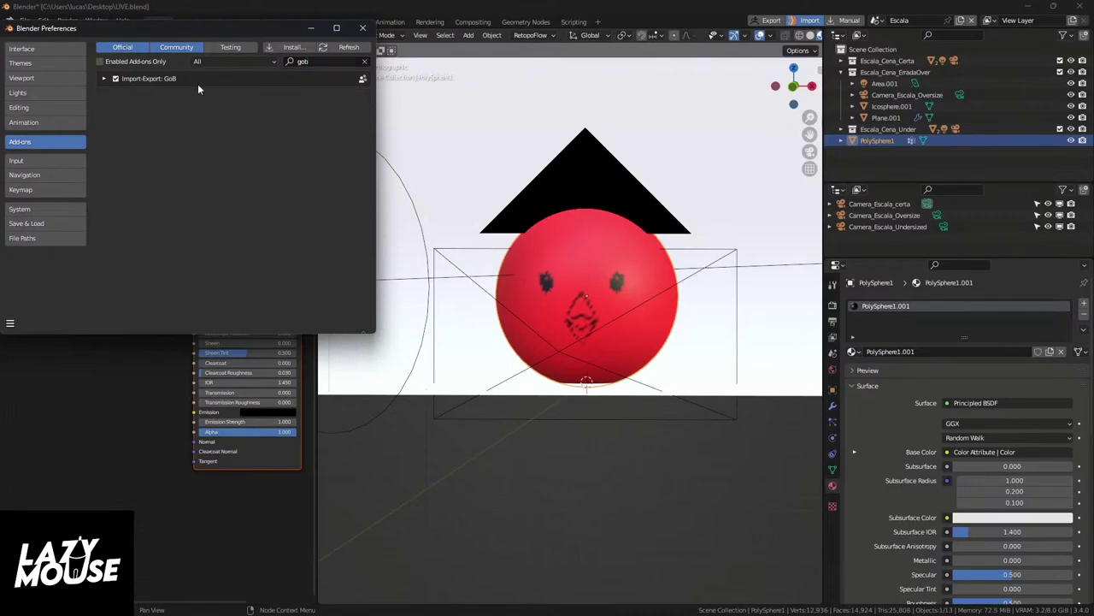
click(103, 77)
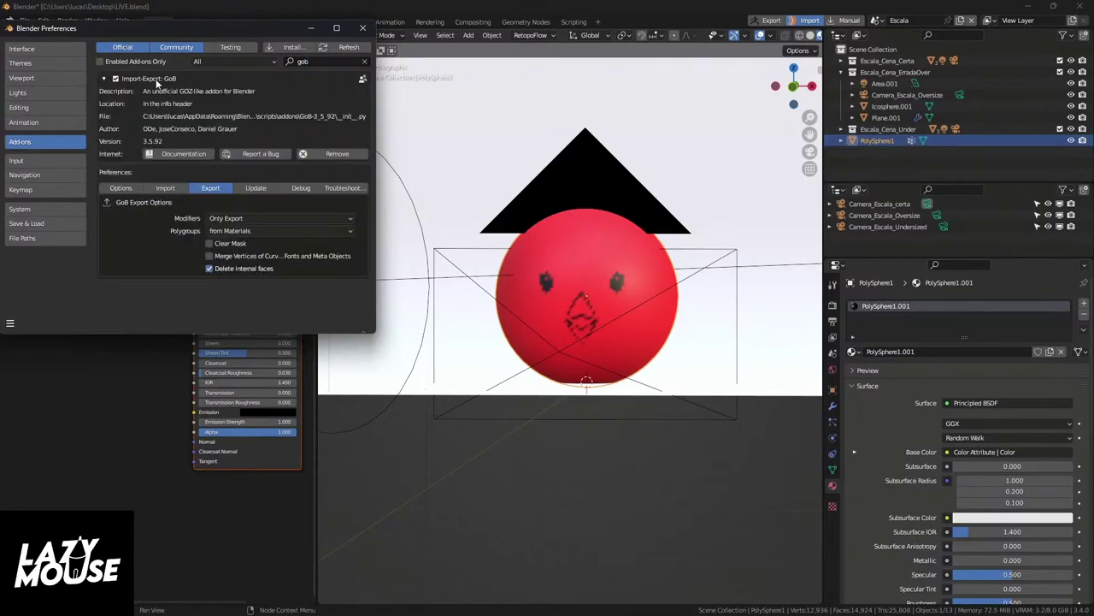
drag(163, 28, 397, 77)
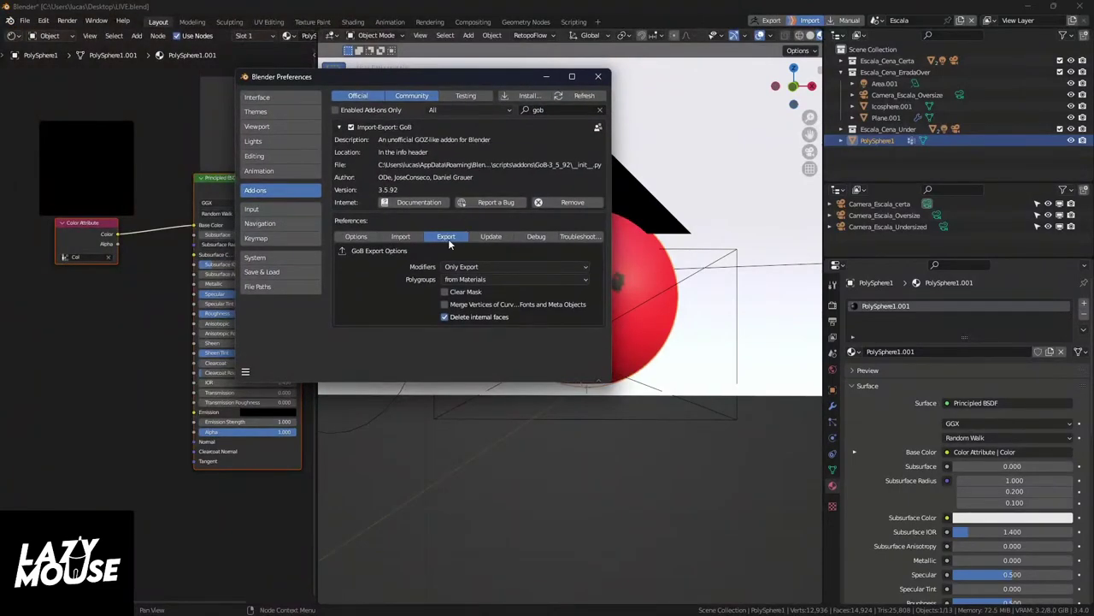
click(349, 237)
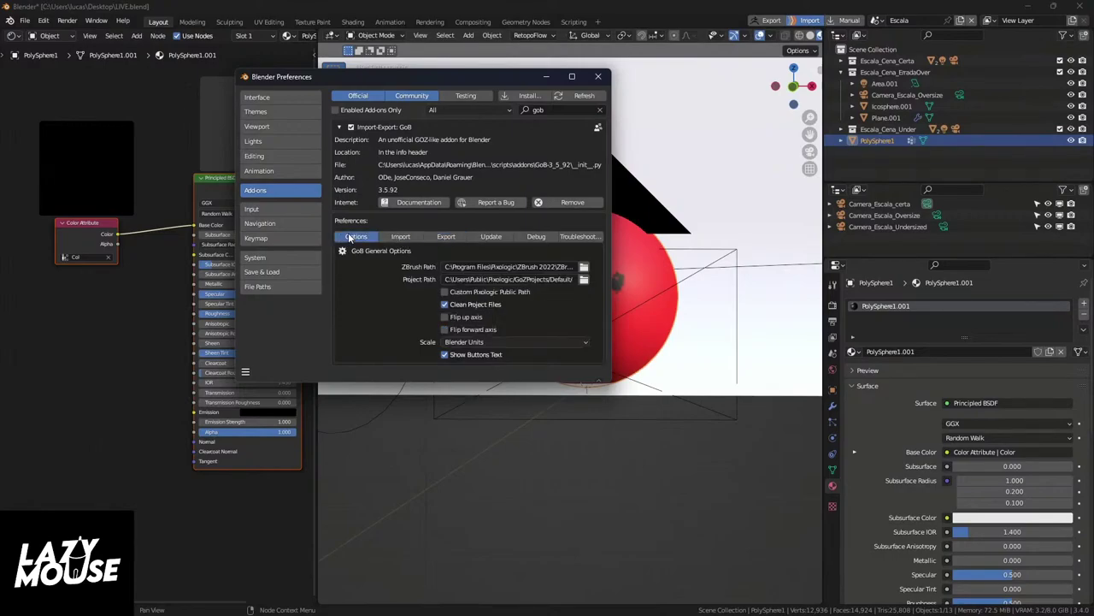
click(402, 236)
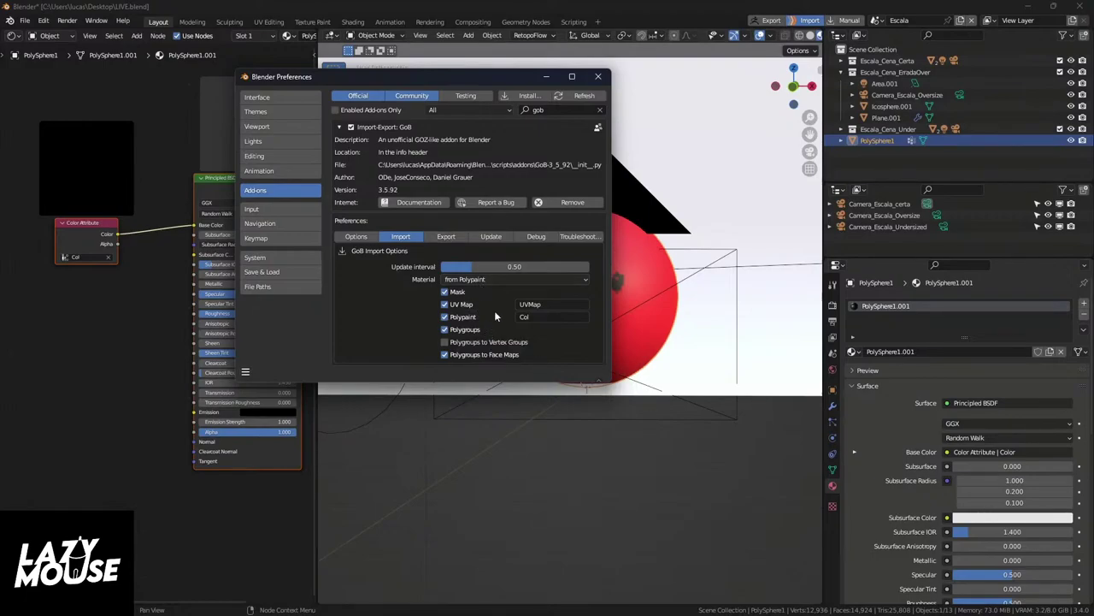
click(458, 237)
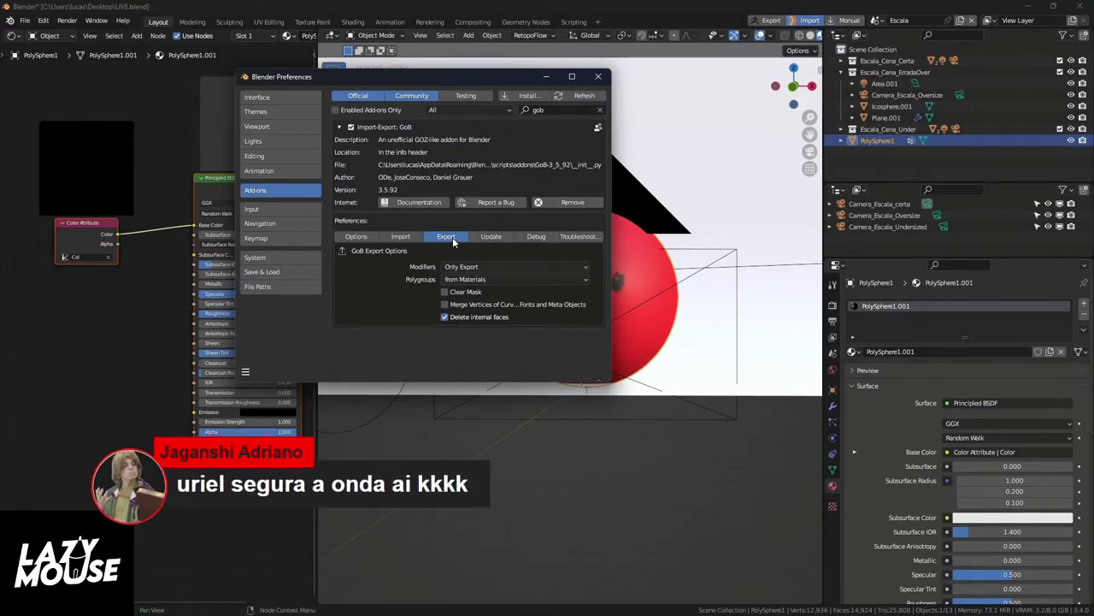
click(490, 238)
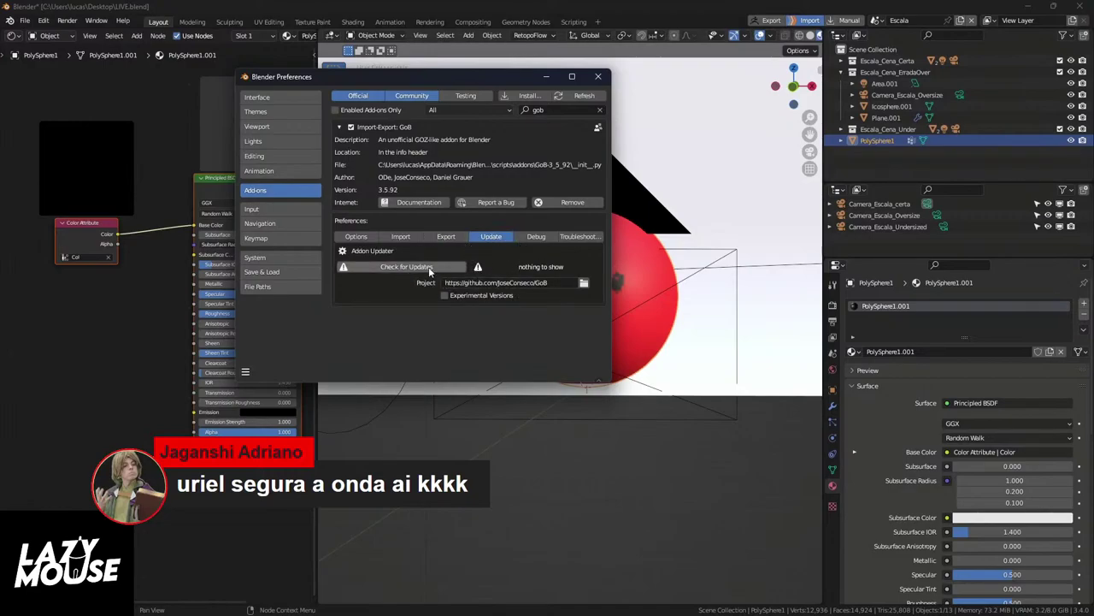
click(536, 237)
click(446, 237)
click(408, 237)
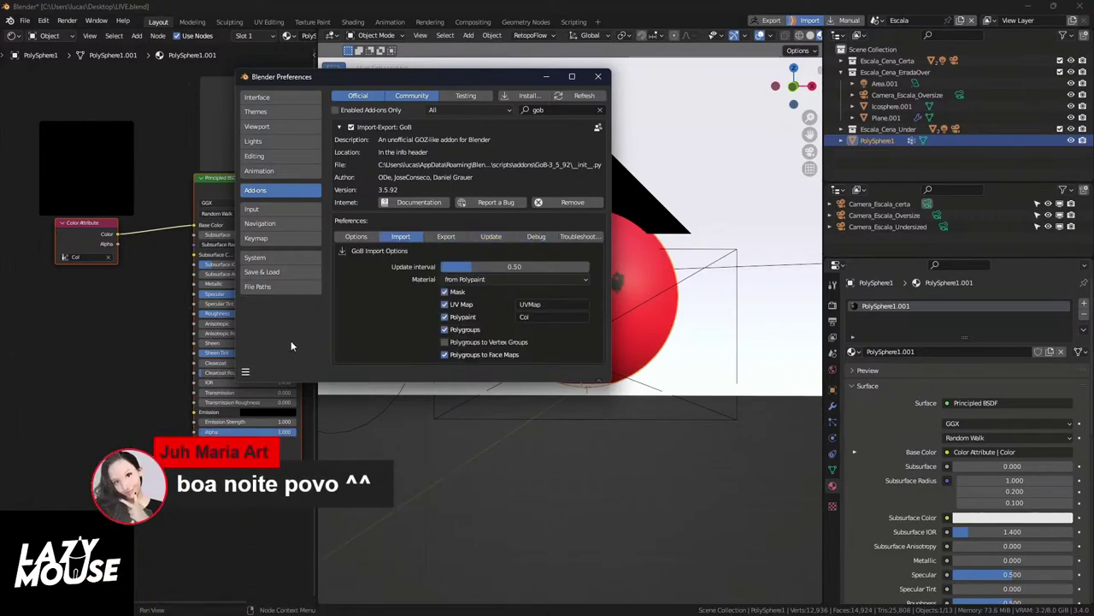
click(598, 76)
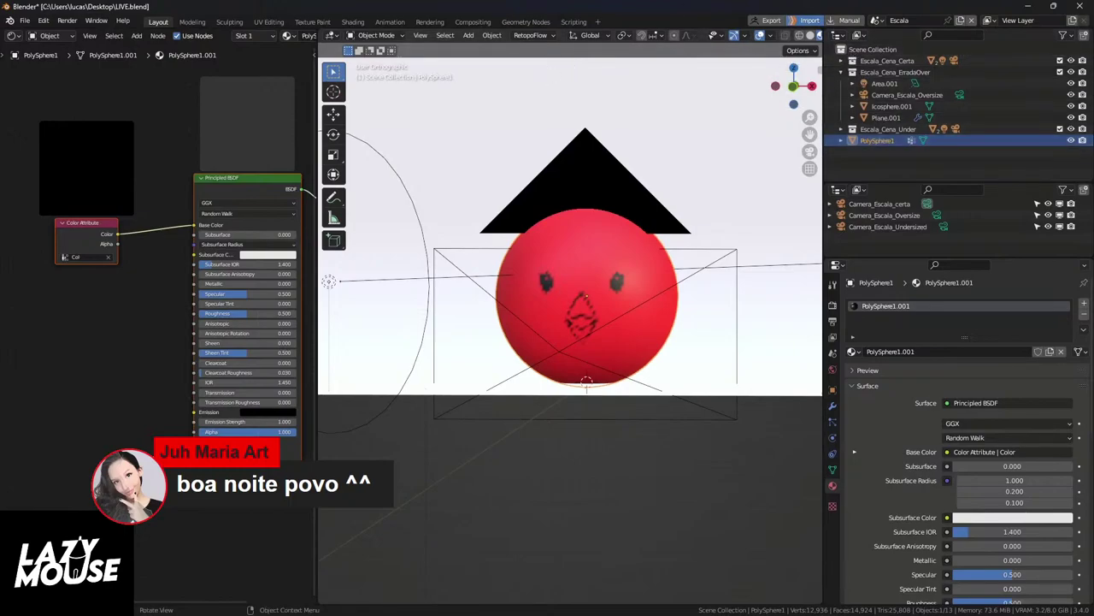
Step: Change the ZBrush stroke type from Dots to DragRect, then return to Blender's studio scene
key(alt+Tab)
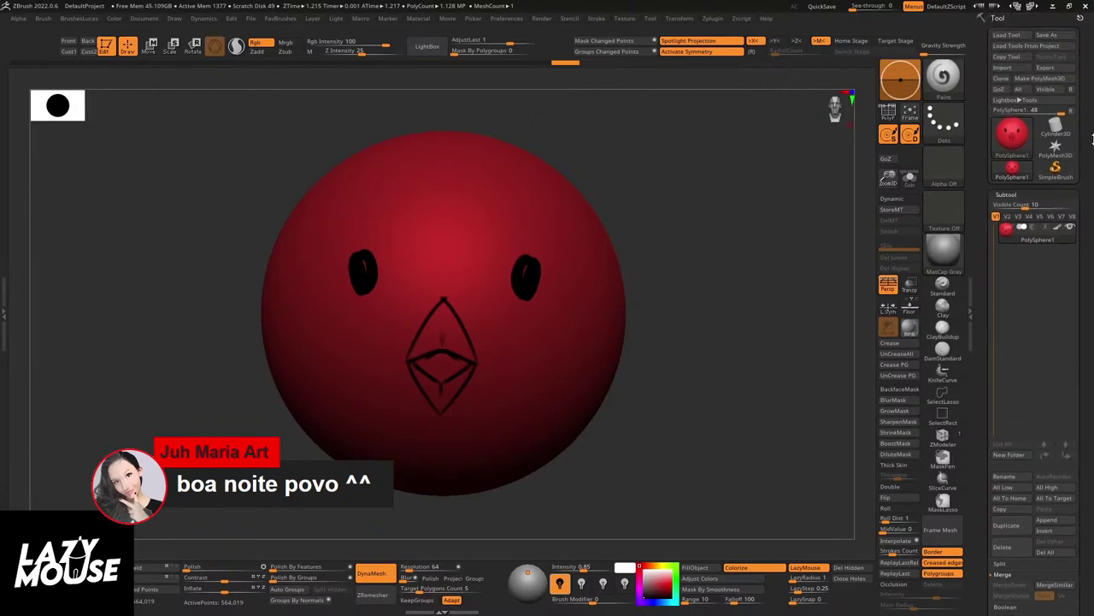
click(943, 120)
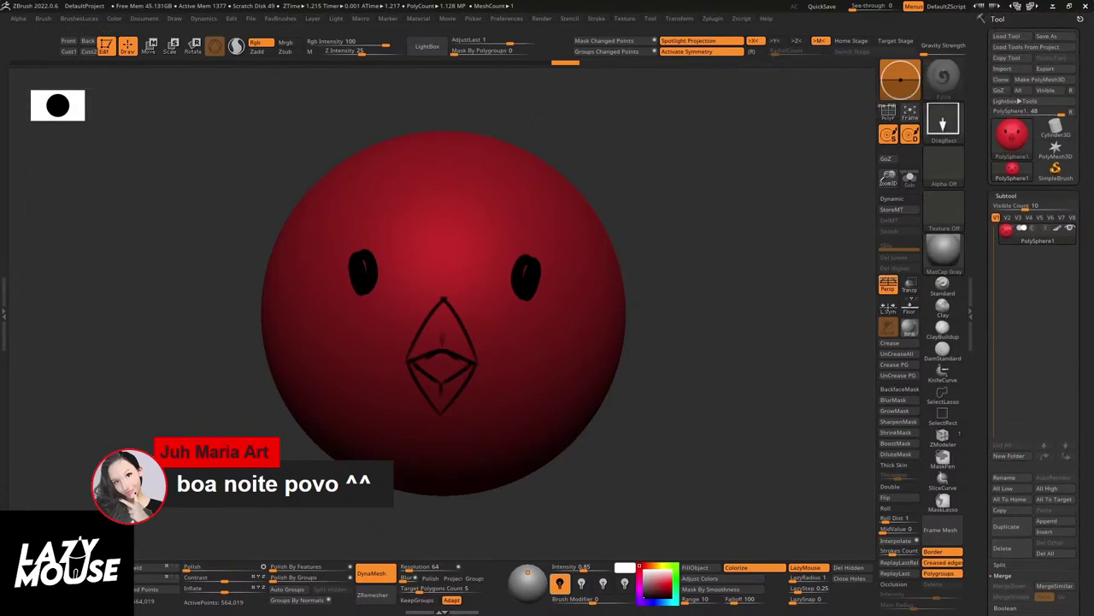
key(alt+Tab)
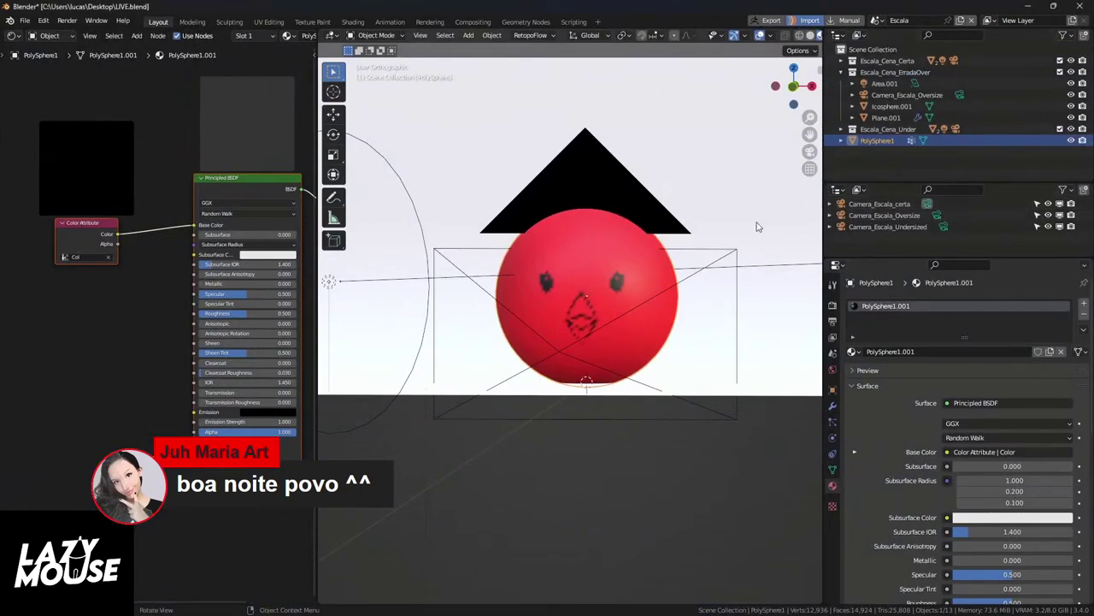
scroll(677, 270, up, 1)
scroll(677, 271, down, 1)
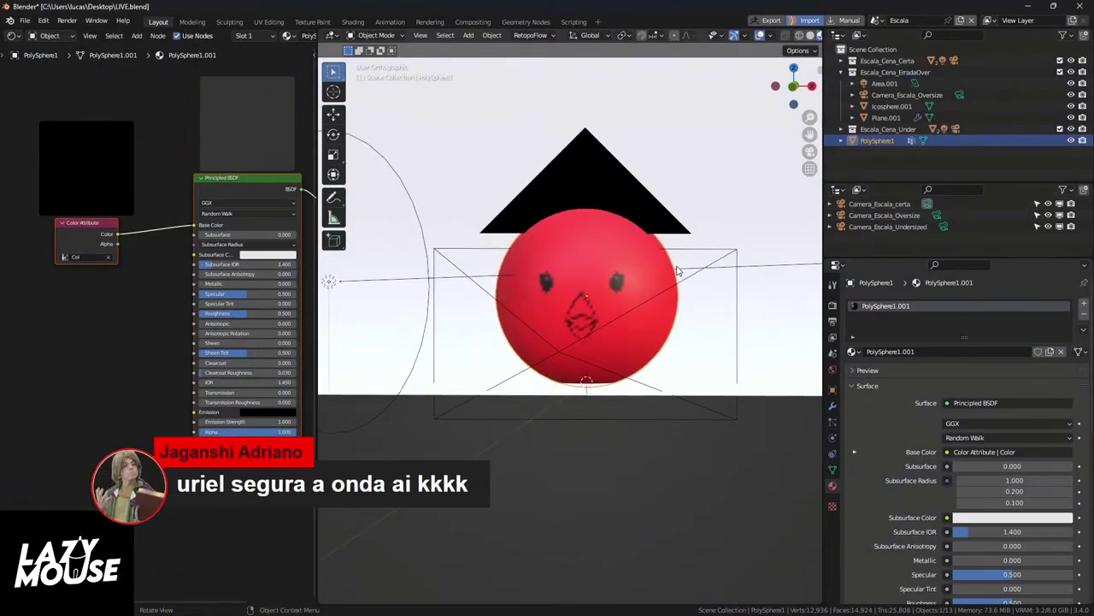
scroll(677, 270, up, 1)
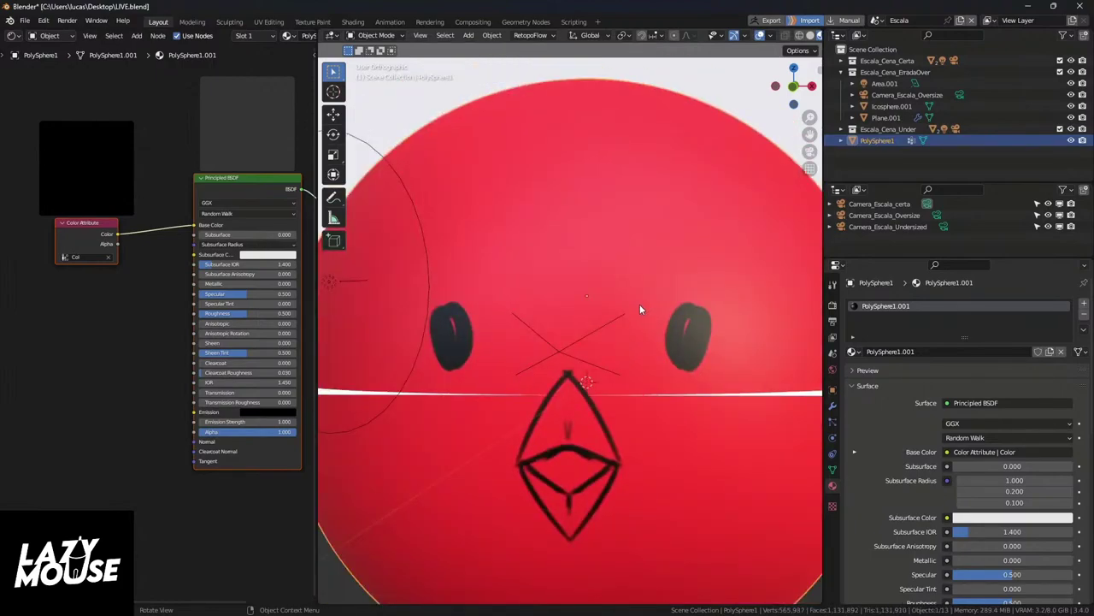
Step: Orbit around the 565,987-vertex PolySphere1 to inspect its crisp black eyes and chevron beak
scroll(640, 303, down, 4)
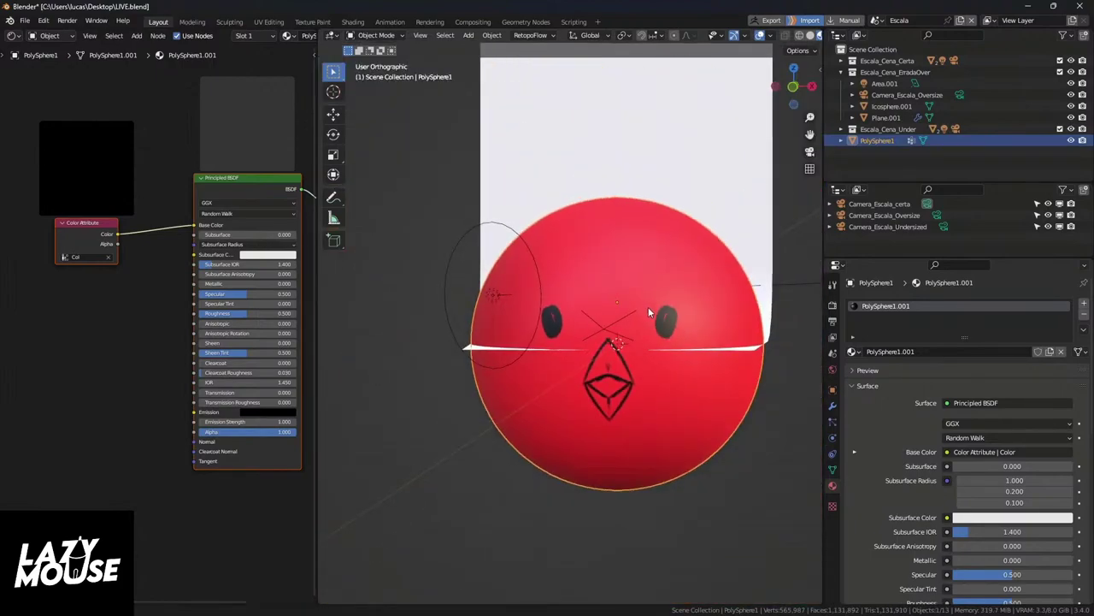
middle_drag(648, 306, 656, 307)
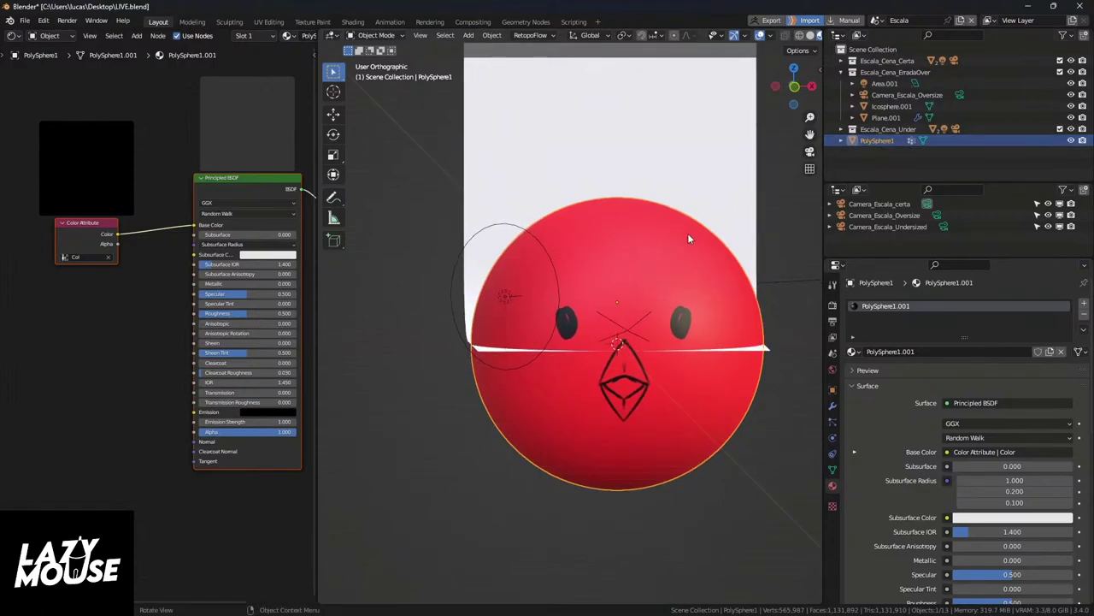
middle_drag(651, 296, 628, 328)
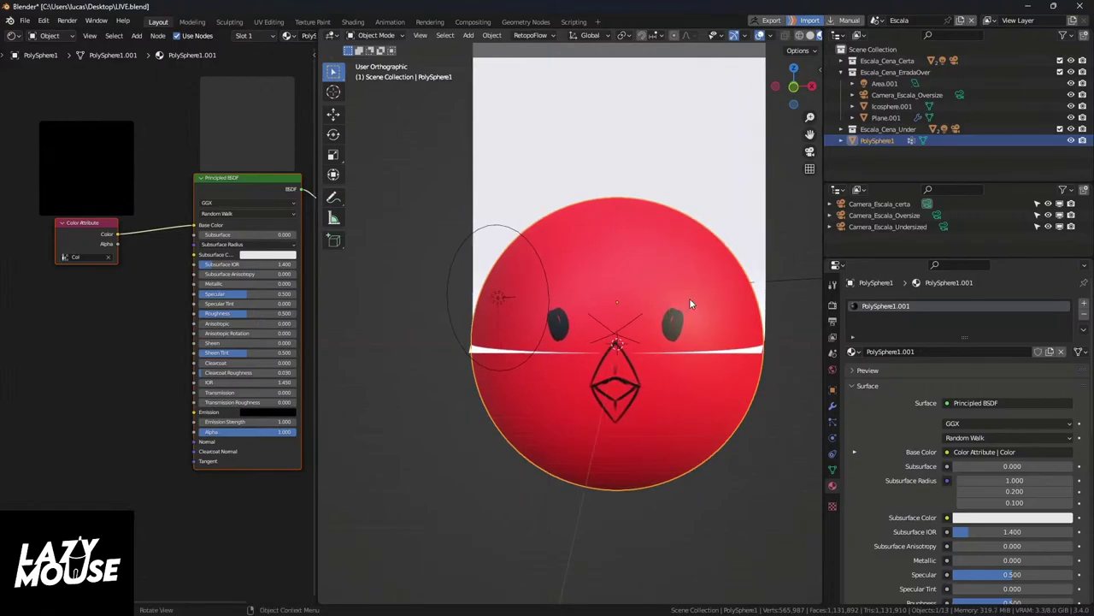
middle_drag(675, 344, 548, 380)
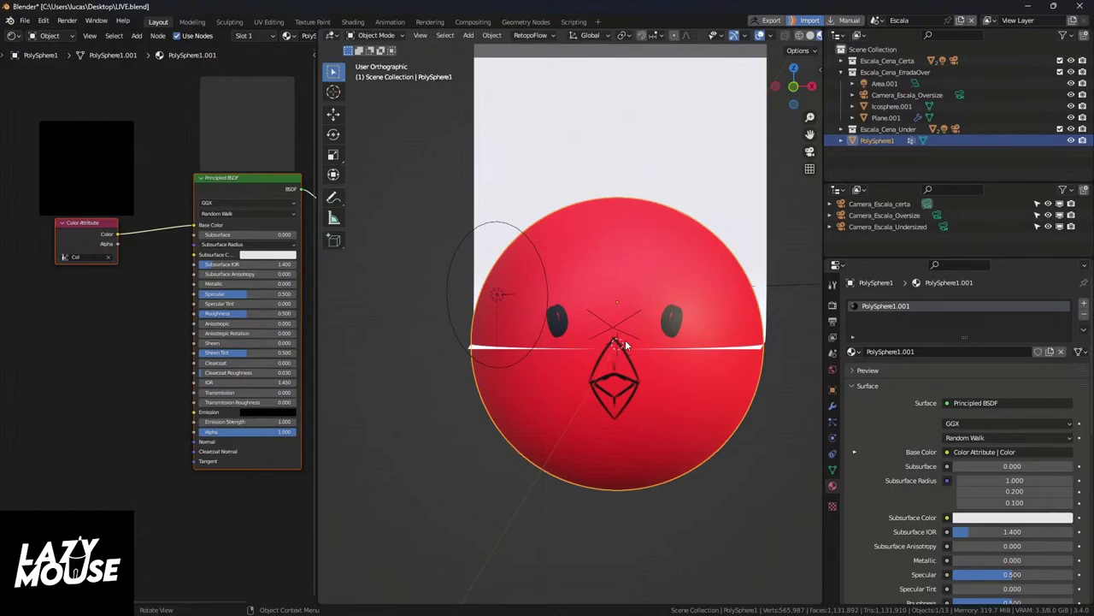
middle_drag(678, 315, 645, 300)
middle_drag(563, 319, 640, 291)
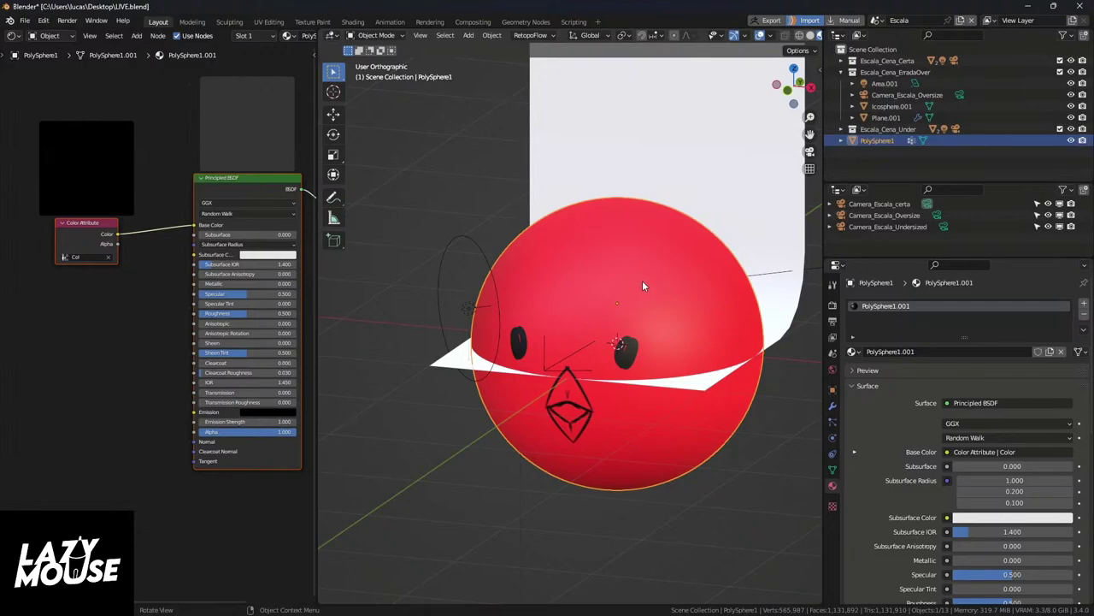
middle_drag(657, 353, 593, 341)
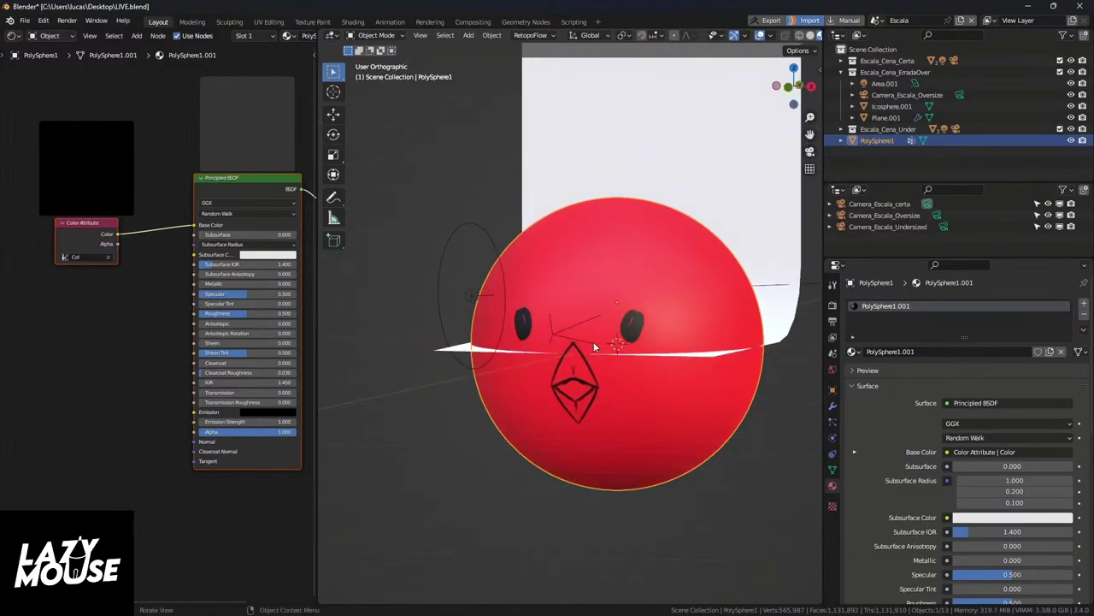
middle_drag(588, 278, 659, 306)
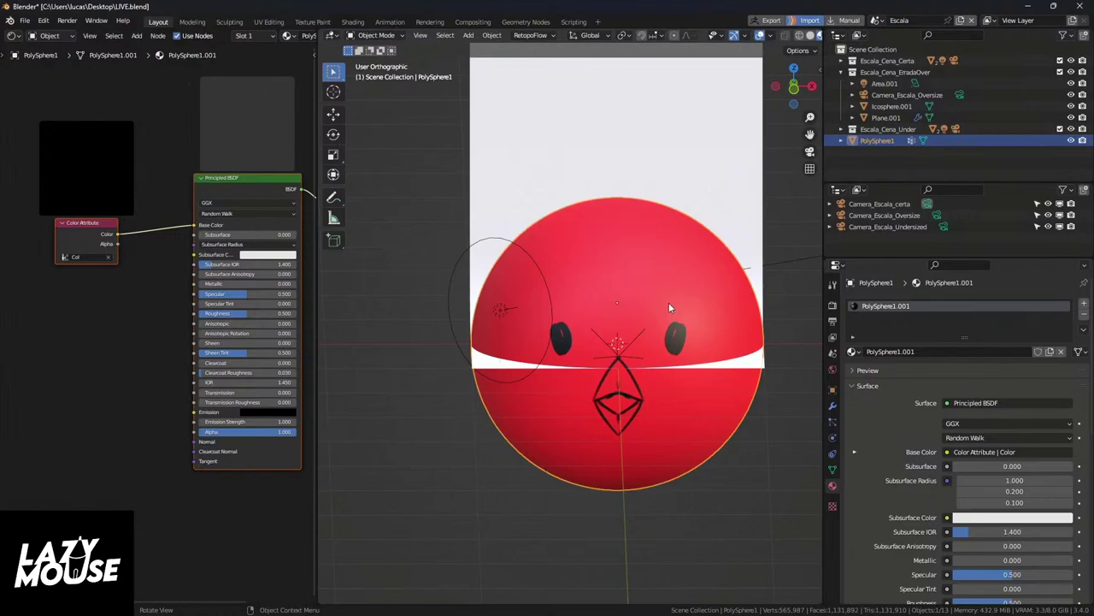
Step: Put the face sphere in Sculpt Mode and set its voxel remesh size to 0.0355 m
middle_drag(669, 302, 585, 253)
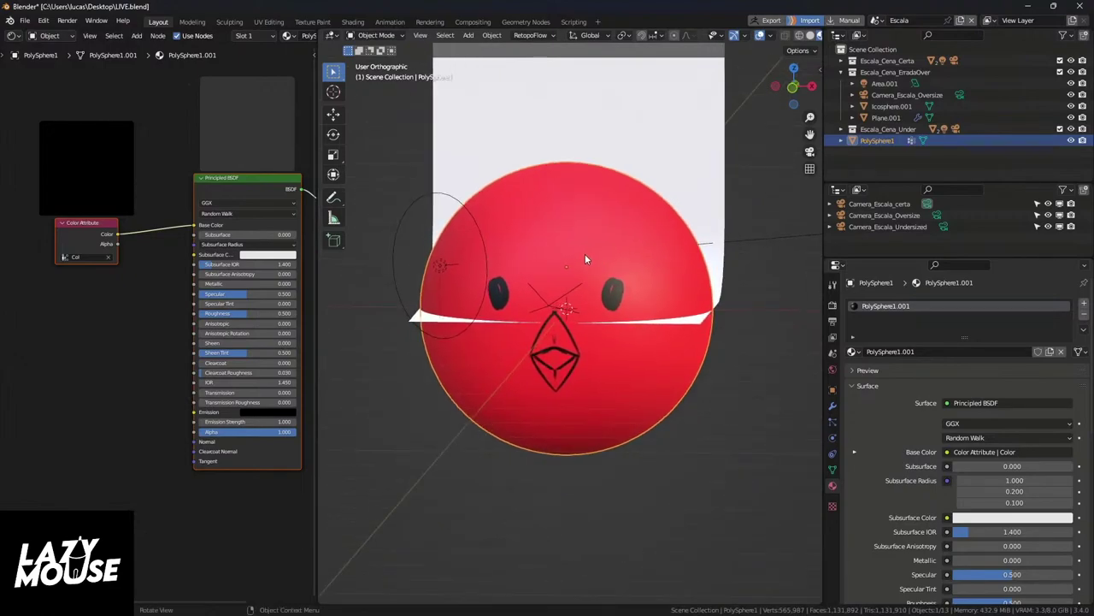
key(ctrl+Tab)
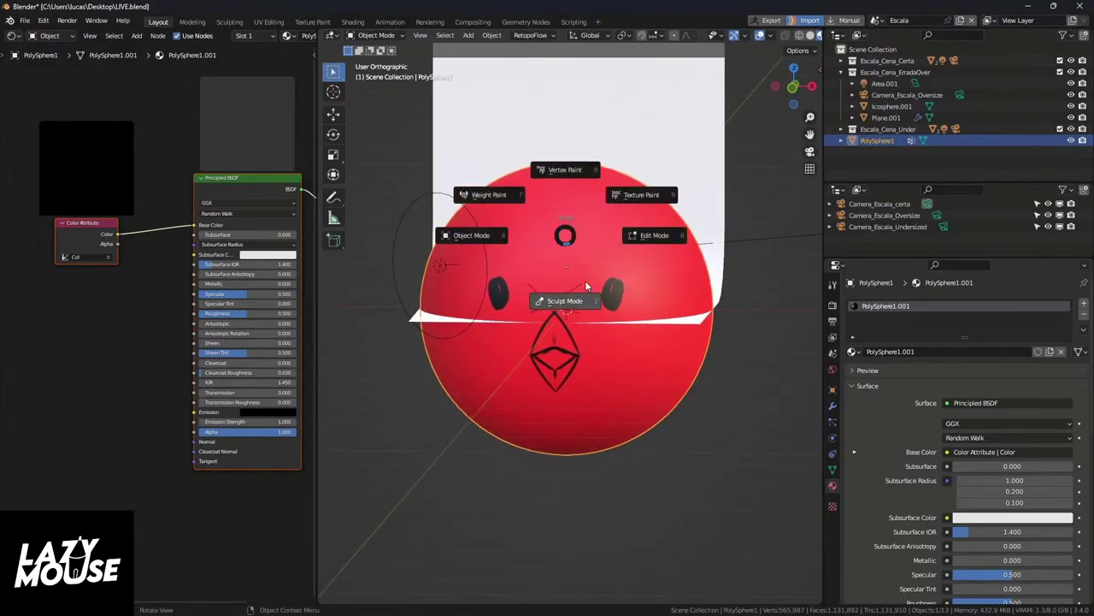
click(605, 274)
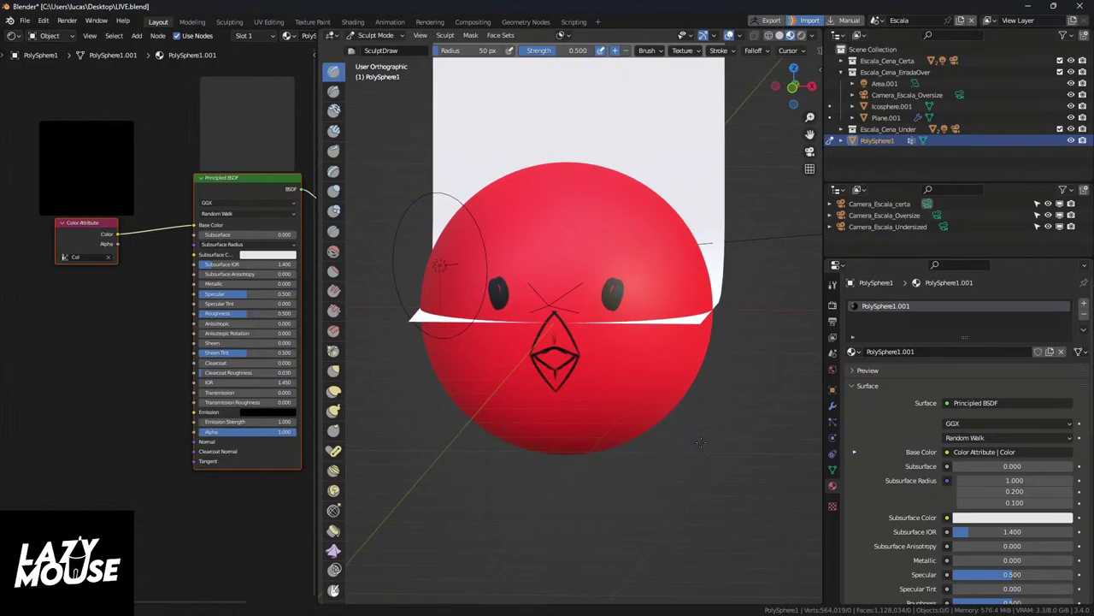
middle_drag(695, 444, 671, 423)
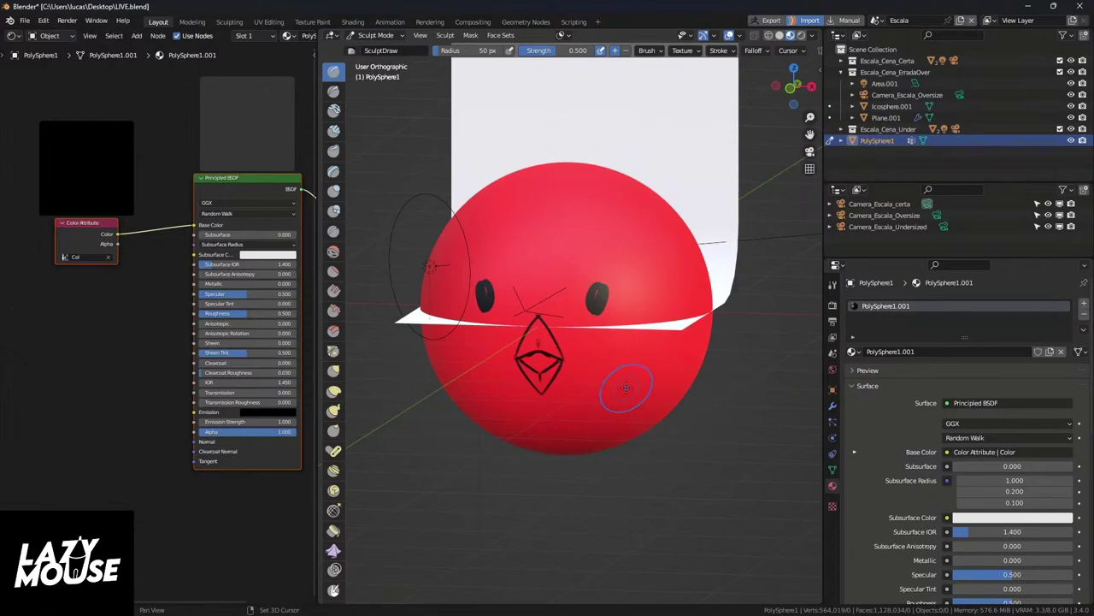
key(r)
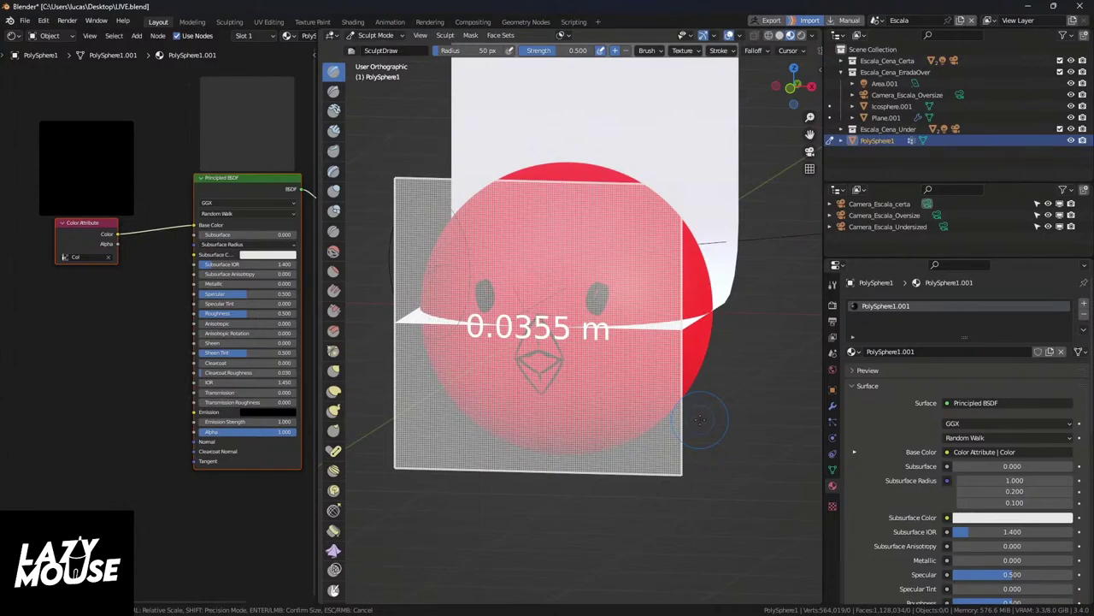
click(700, 419)
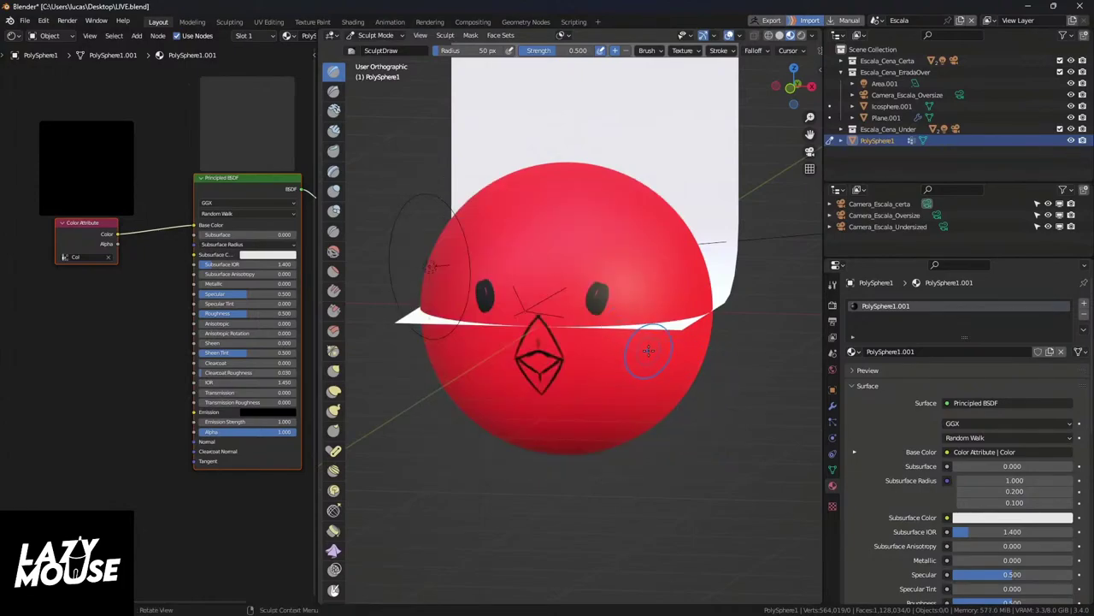
Step: Return the sphere to Object Mode, viewed from the front
key(KP_1)
key(ctrl+Tab)
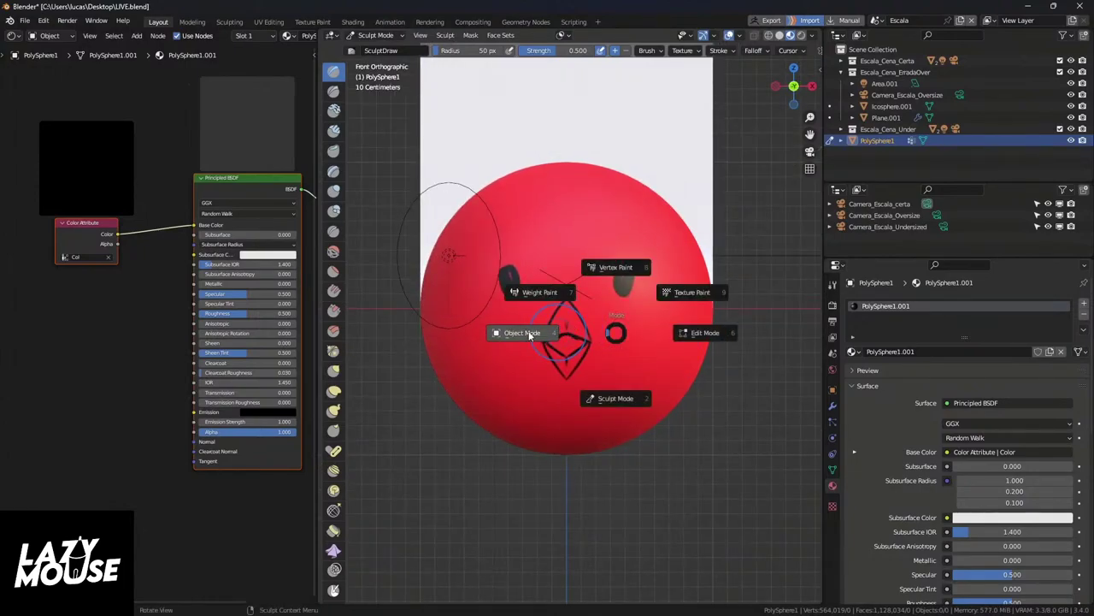
click(529, 335)
middle_drag(647, 343, 665, 374)
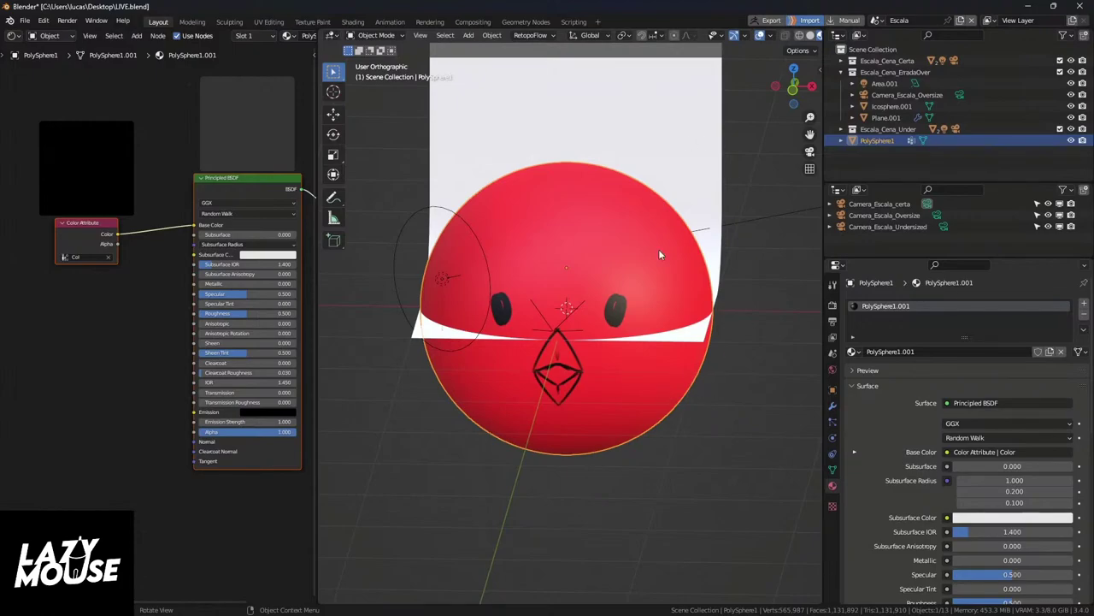
Step: View the red PolySphere1 head through the scene camera (Numpad 0), zooming in and out
middle_drag(695, 331, 616, 391)
key(KP_0)
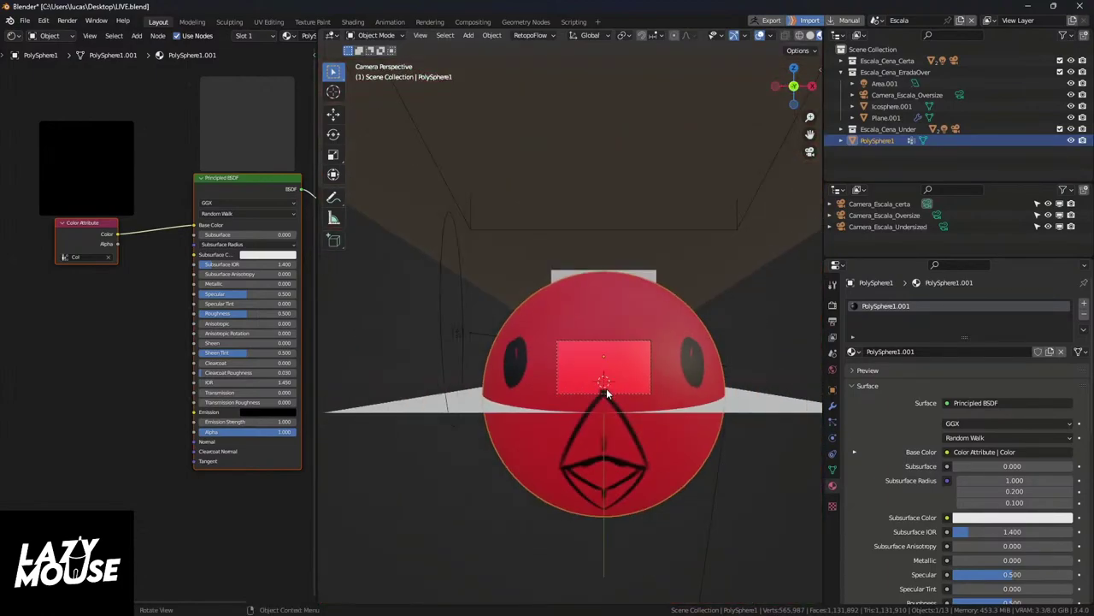
scroll(575, 372, up, 2)
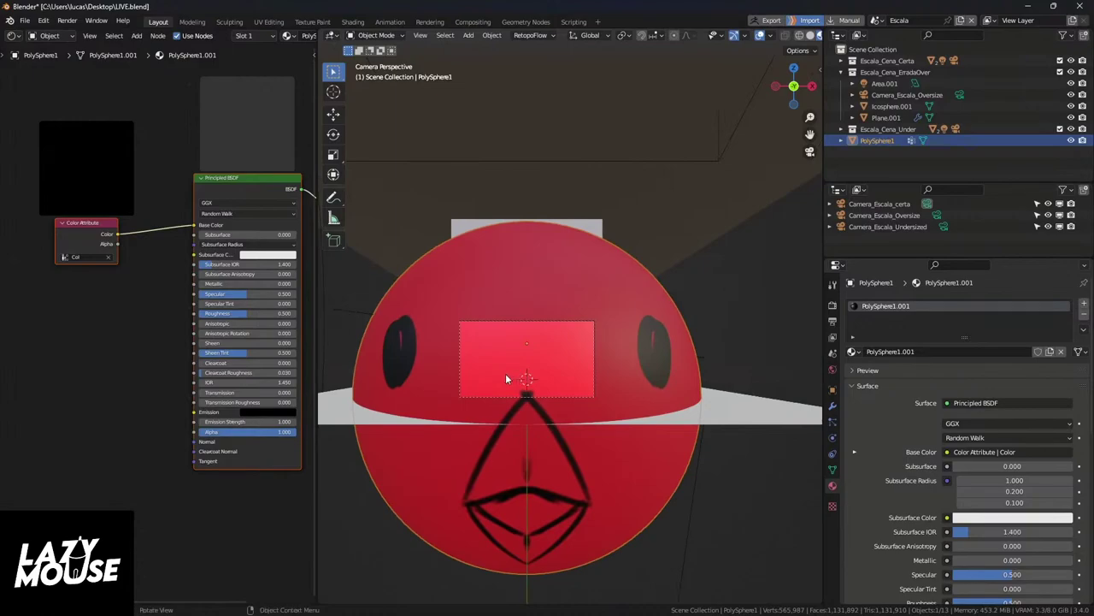
scroll(505, 379, up, 2)
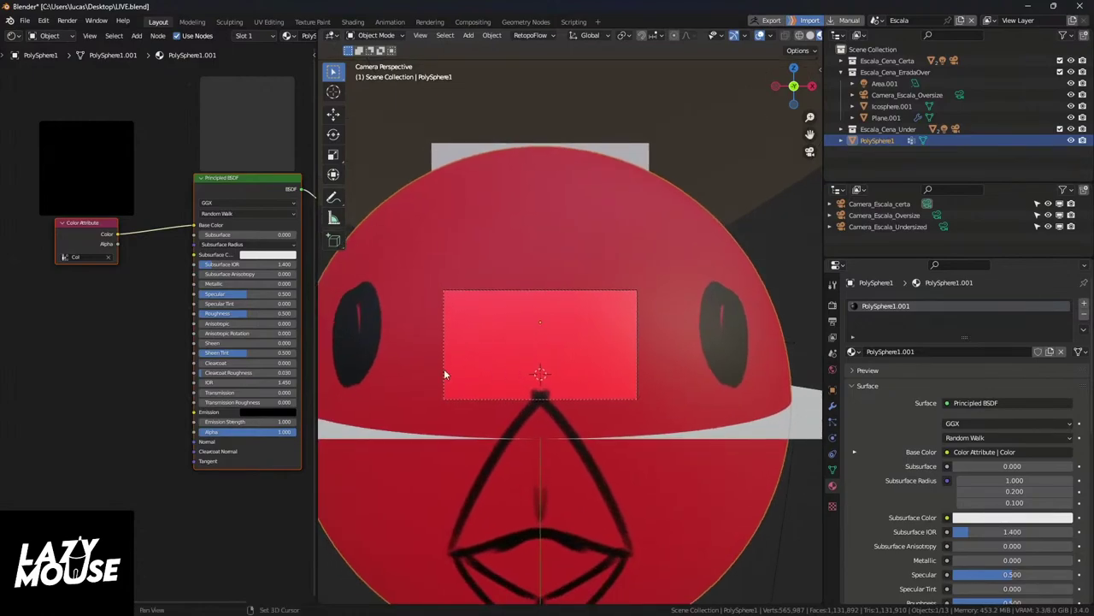
scroll(568, 370, down, 2)
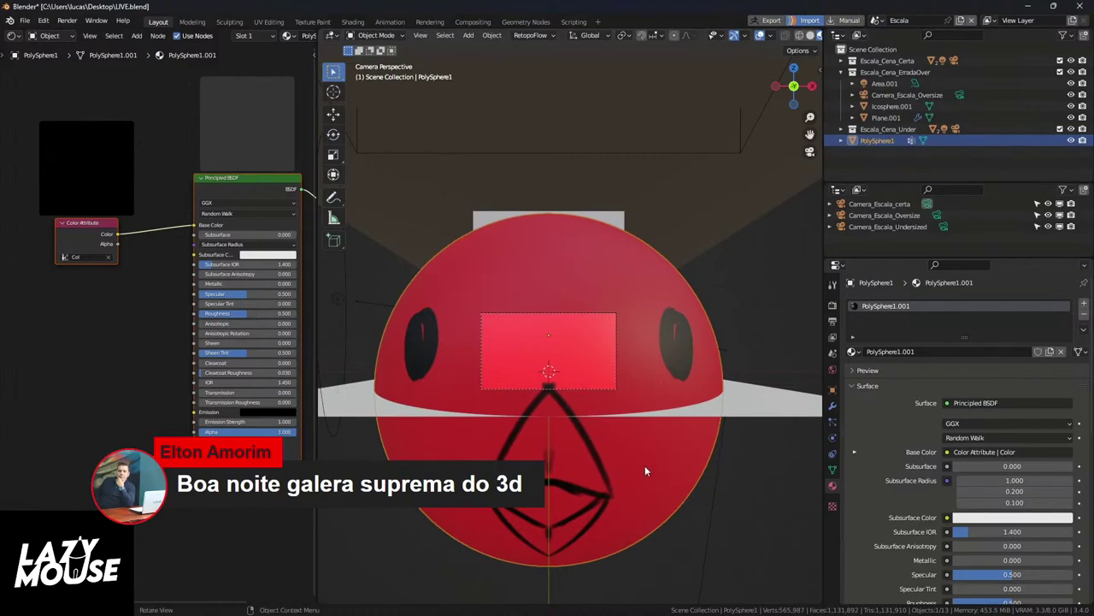
Step: Delete PolySphere1 and switch the viewport to Rendered shading
key(Delete)
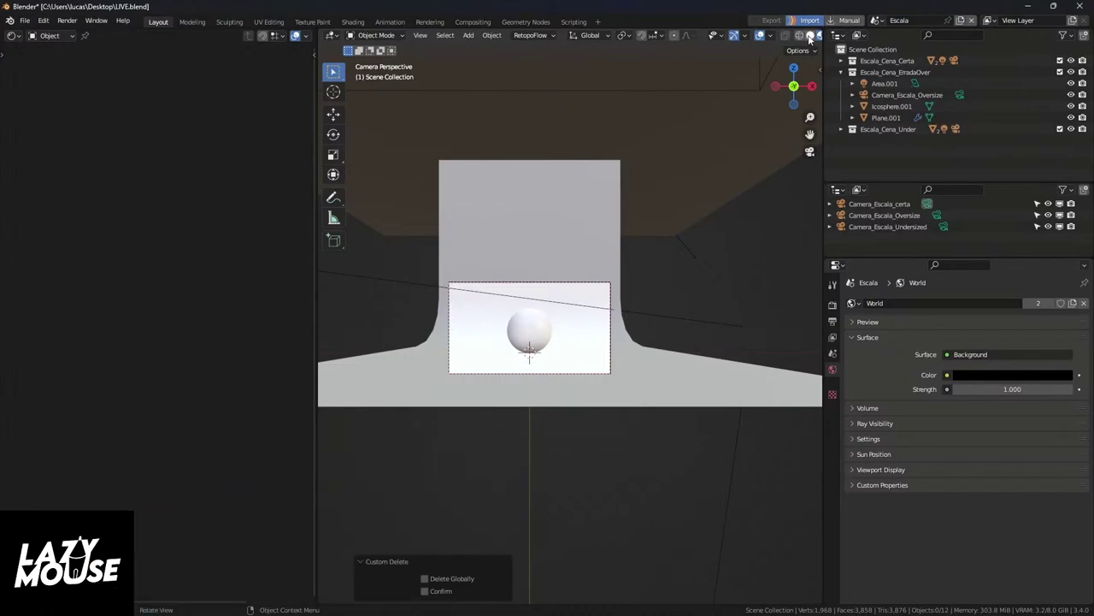
scroll(804, 38, down, 2)
key(z)
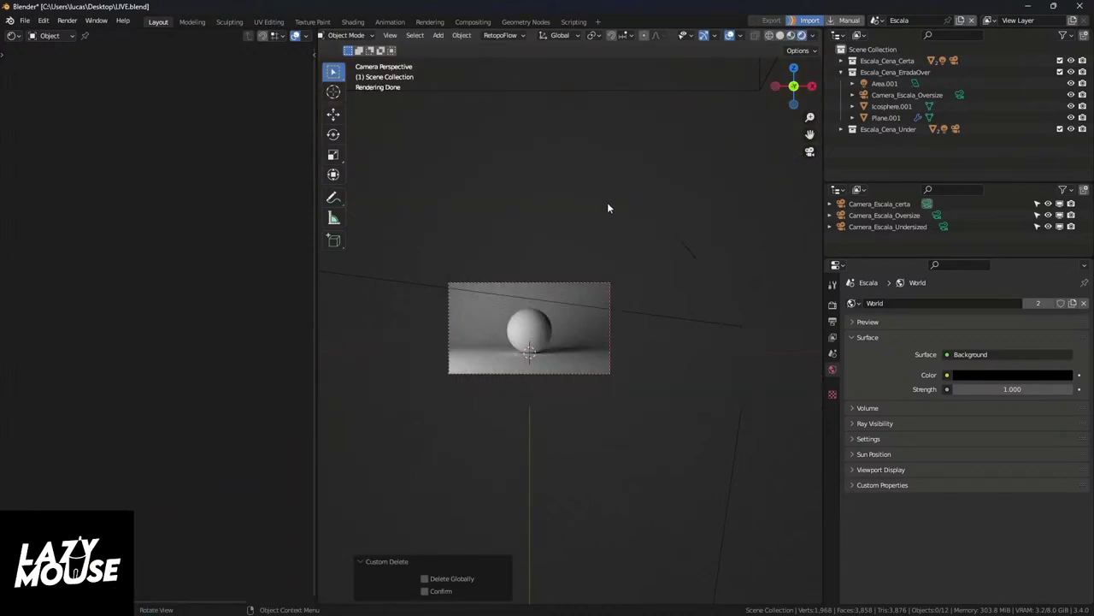
Step: Collapse the Escala_Cena_ErradaOver collection in the outliner and widen the 3D viewport
click(842, 72)
scroll(552, 331, up, 2)
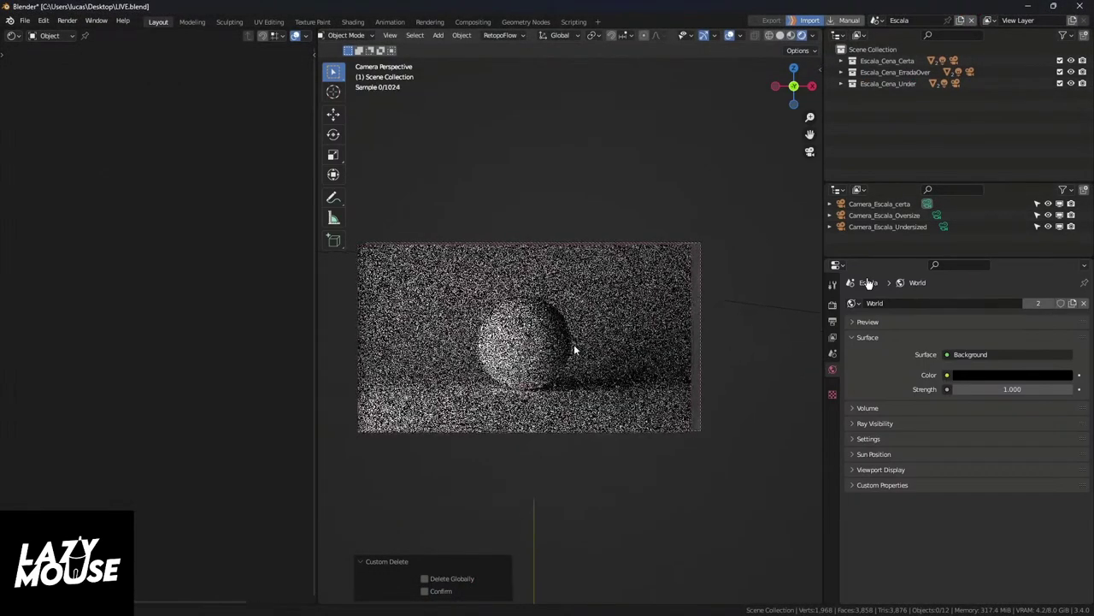
scroll(576, 342, up, 1)
scroll(577, 350, up, 1)
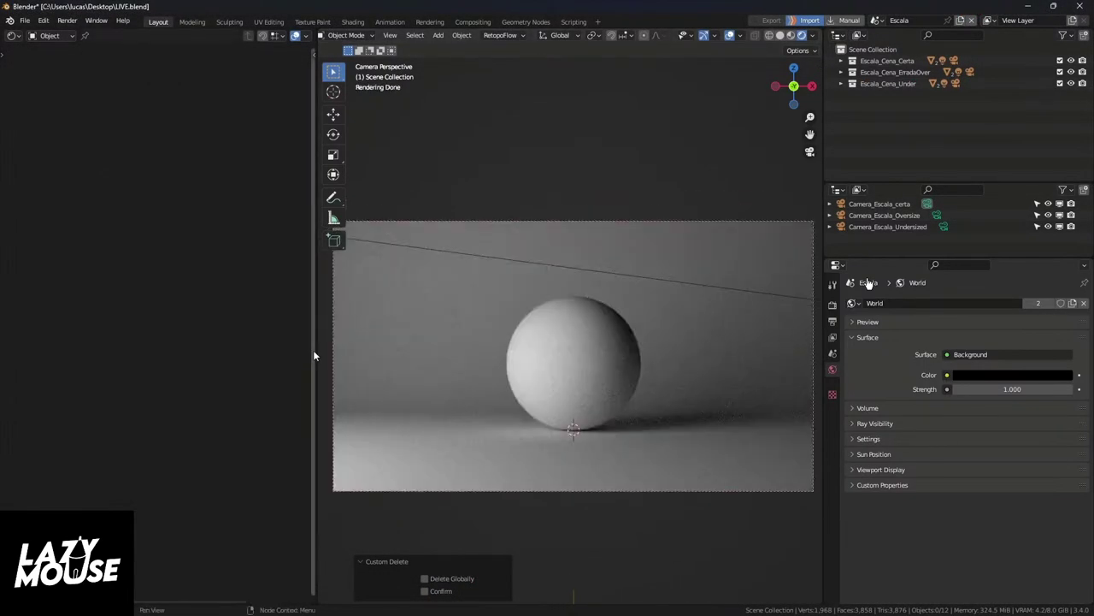
drag(316, 351, 188, 345)
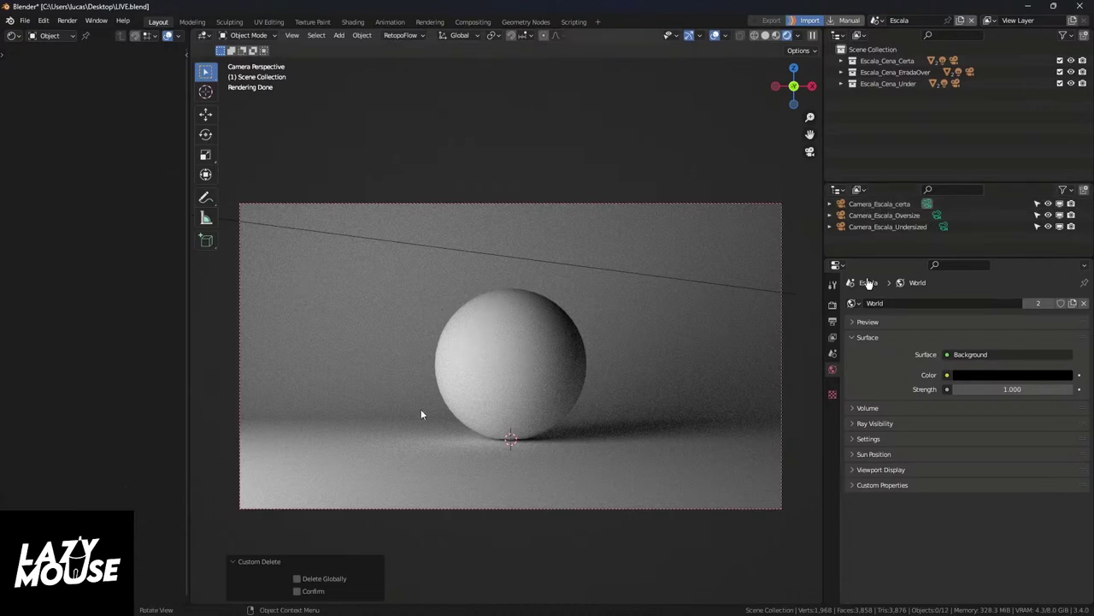
Step: Compare renders through Camera_Escala_certa and Camera_Escala_Oversize, leaving Oversize as the active camera
click(937, 215)
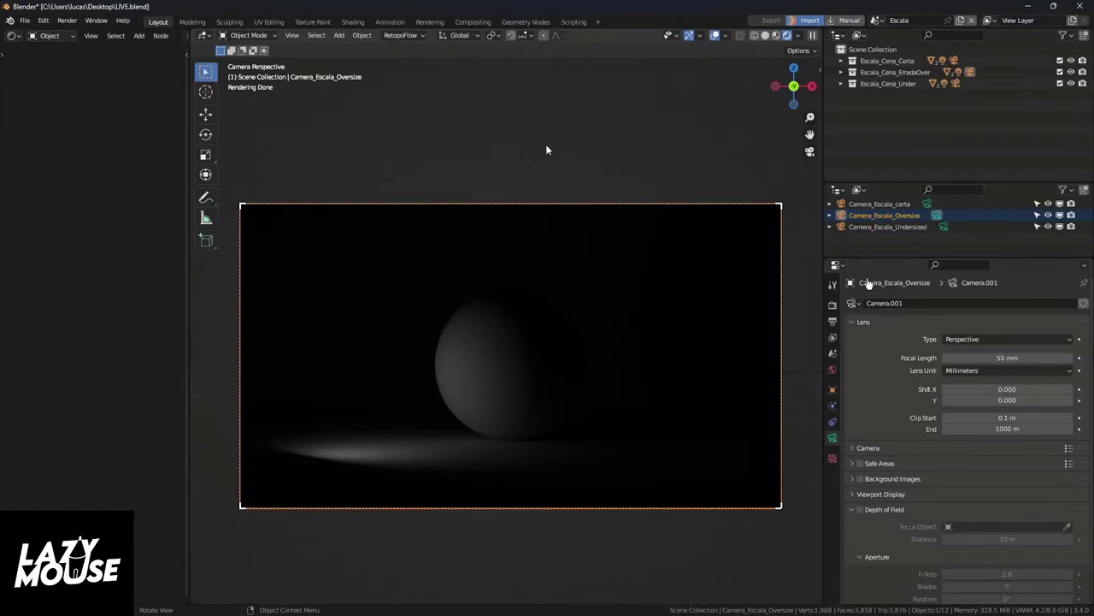
click(927, 205)
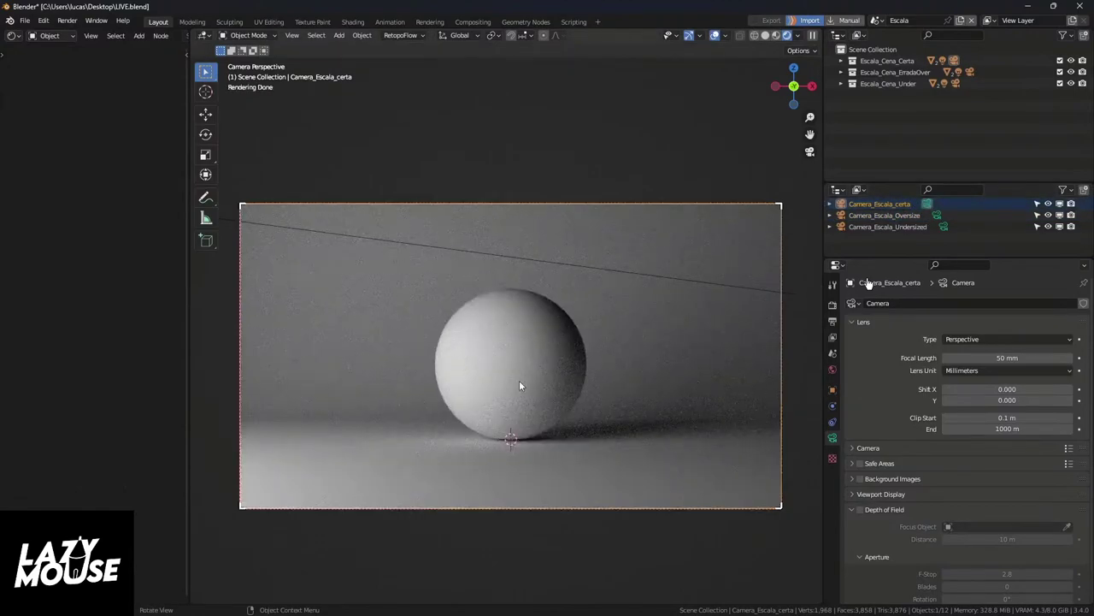
click(938, 215)
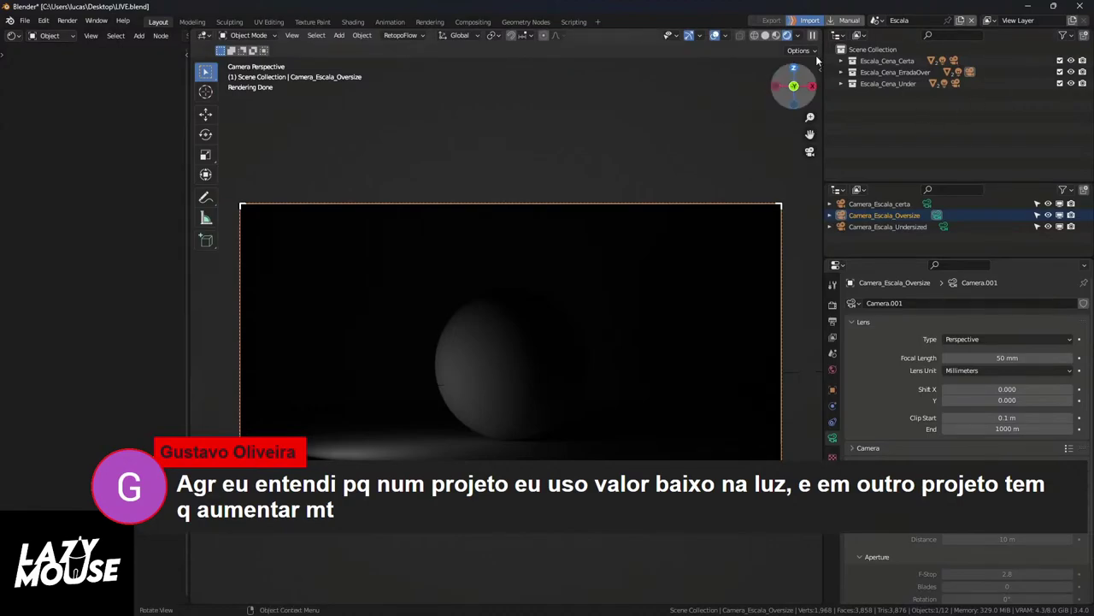
Step: Create a new empty scene and view it with solid shading
click(964, 23)
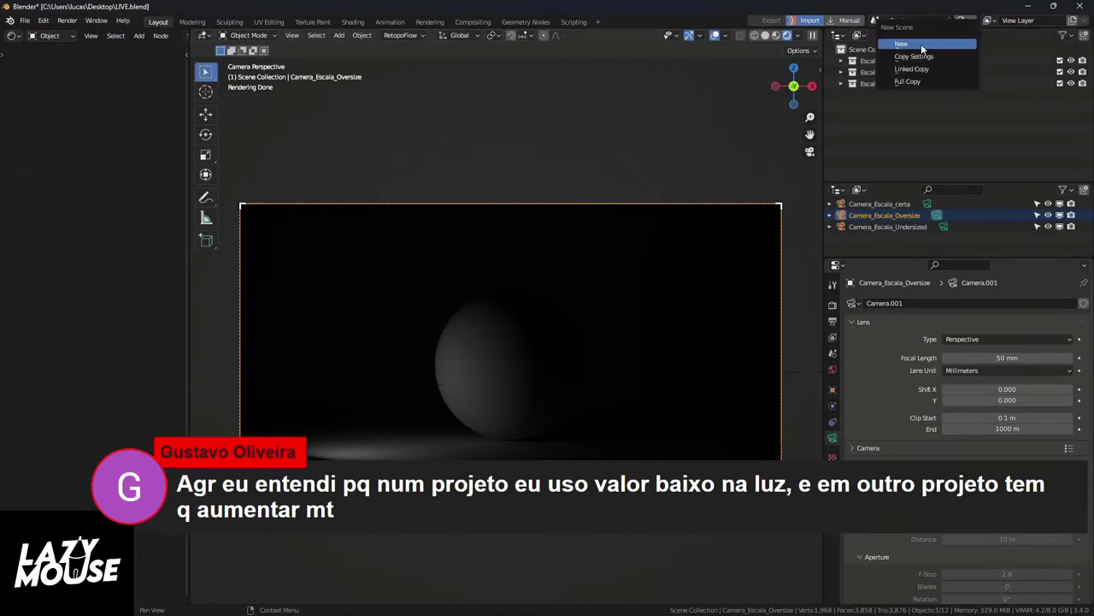
key(Return)
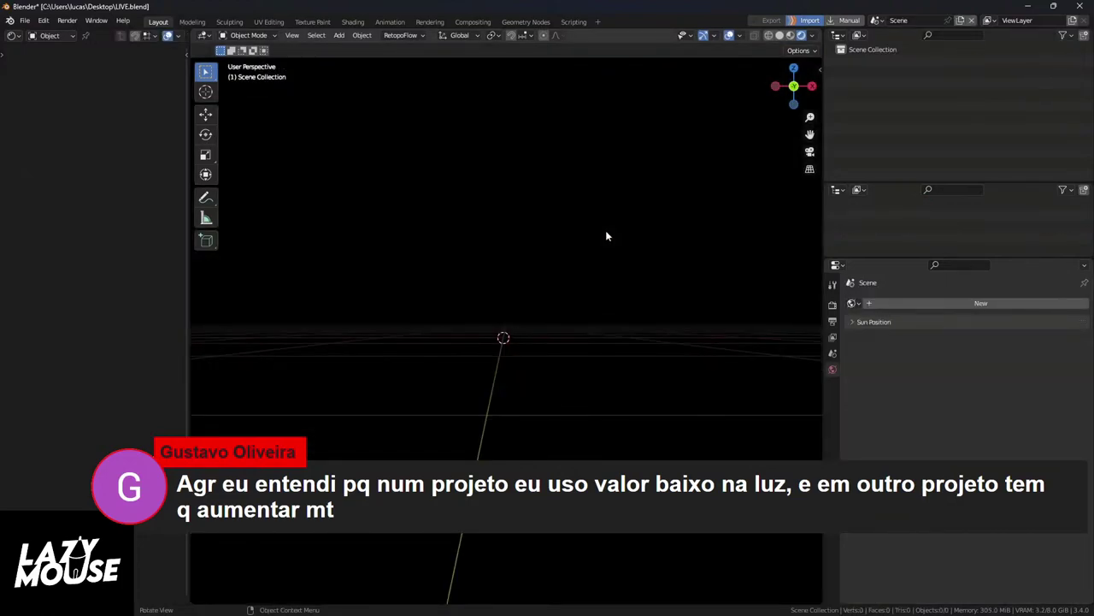
click(779, 35)
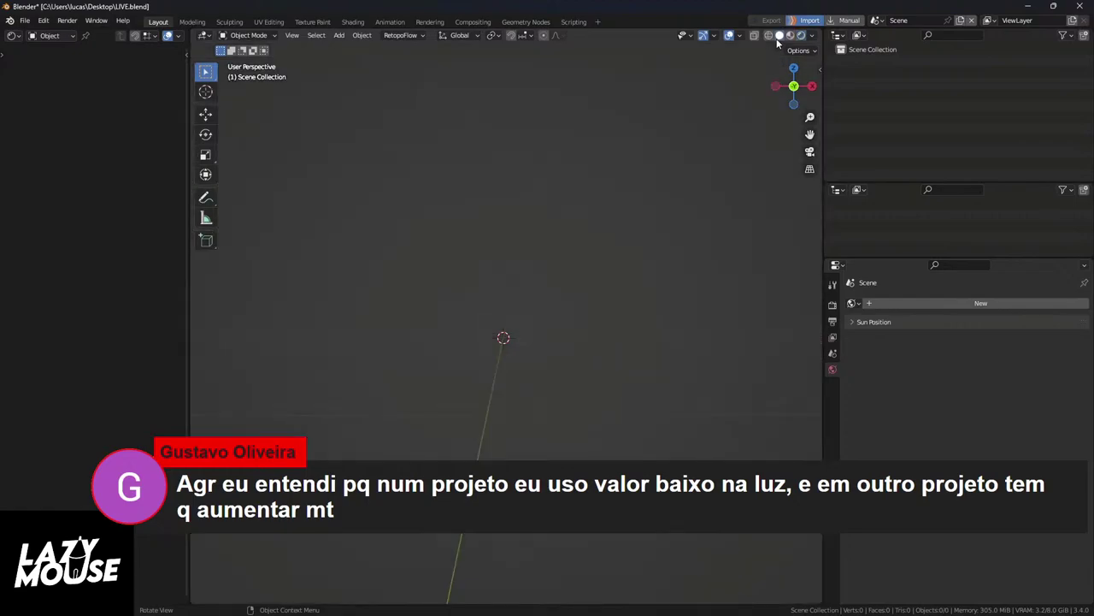
mouse_move(628, 289)
middle_down()
mouse_move(556, 425)
mouse_move(547, 368)
middle_up()
Step: Add a 2 m mesh cube at the origin and orbit to see it in perspective
key(shift+a)
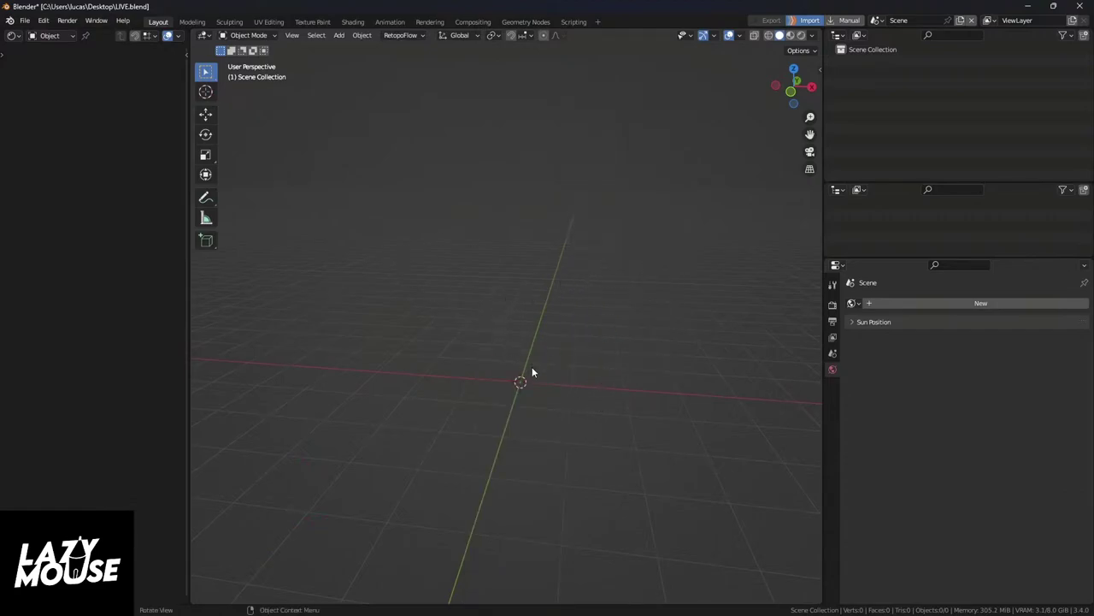
key(shift+a)
mouse_move(532, 367)
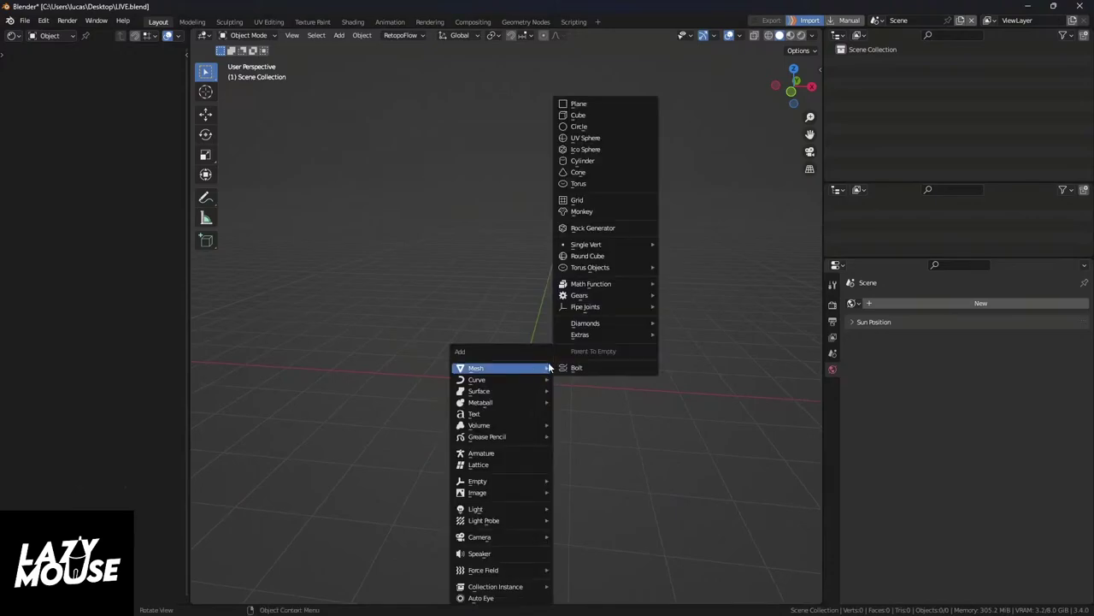
click(582, 115)
key(KP_1)
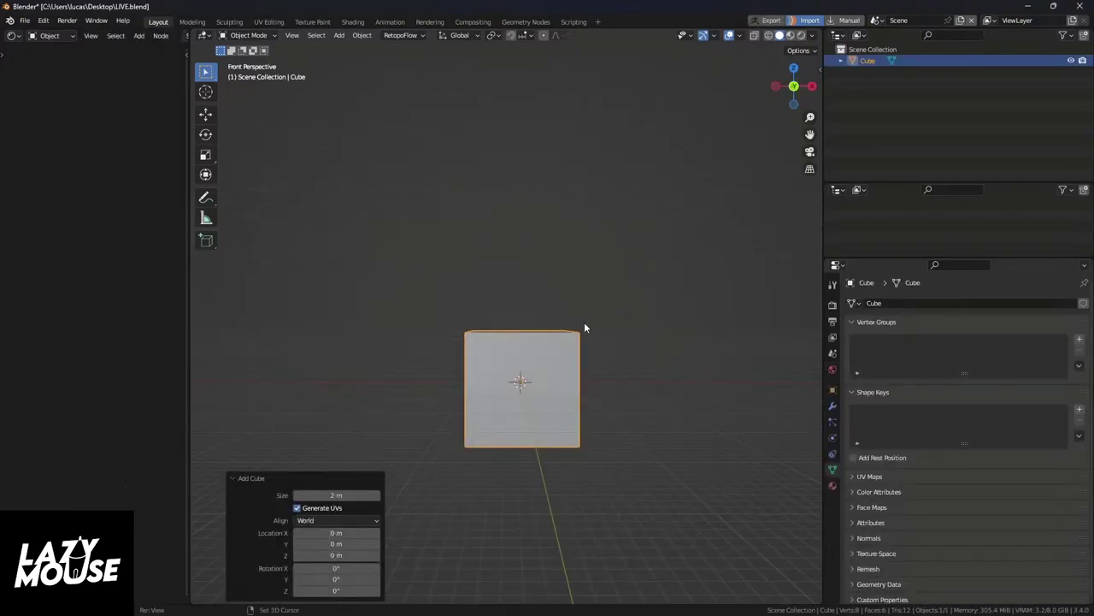
middle_drag(593, 356, 578, 364)
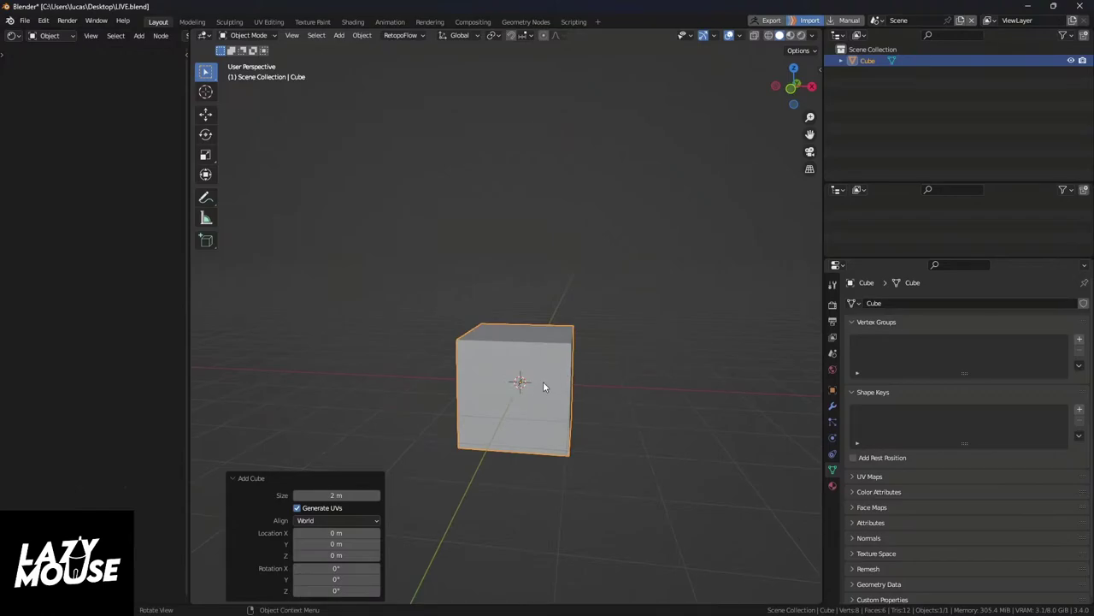
middle_drag(544, 385, 522, 403)
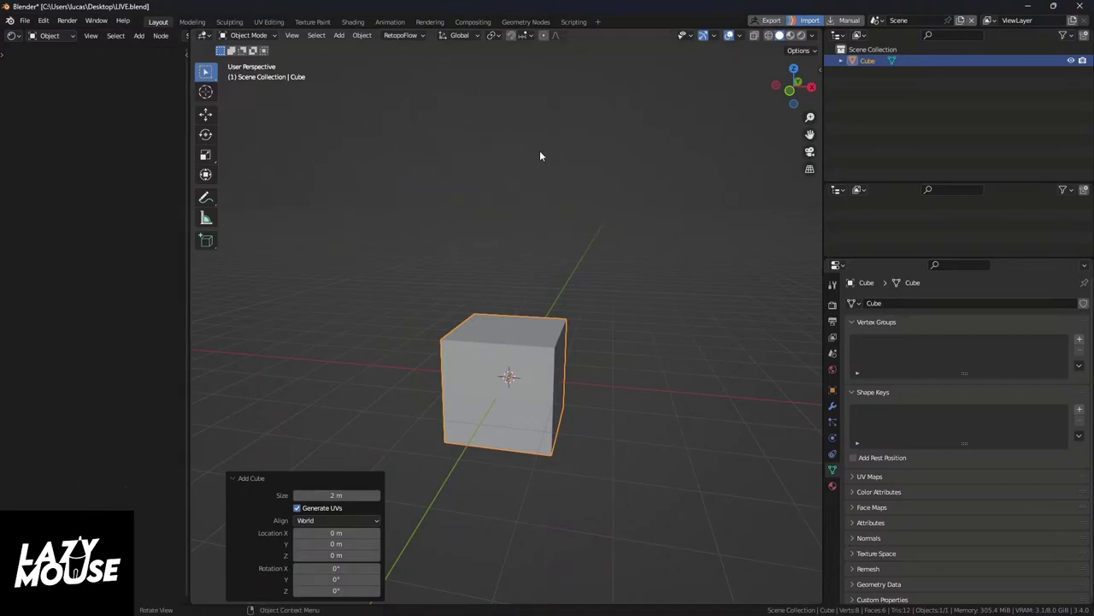
Step: Show the cube's transform in the sidebar: location 0 m, rotation 0°, scale 1.000, 2 m dimensions
key(n)
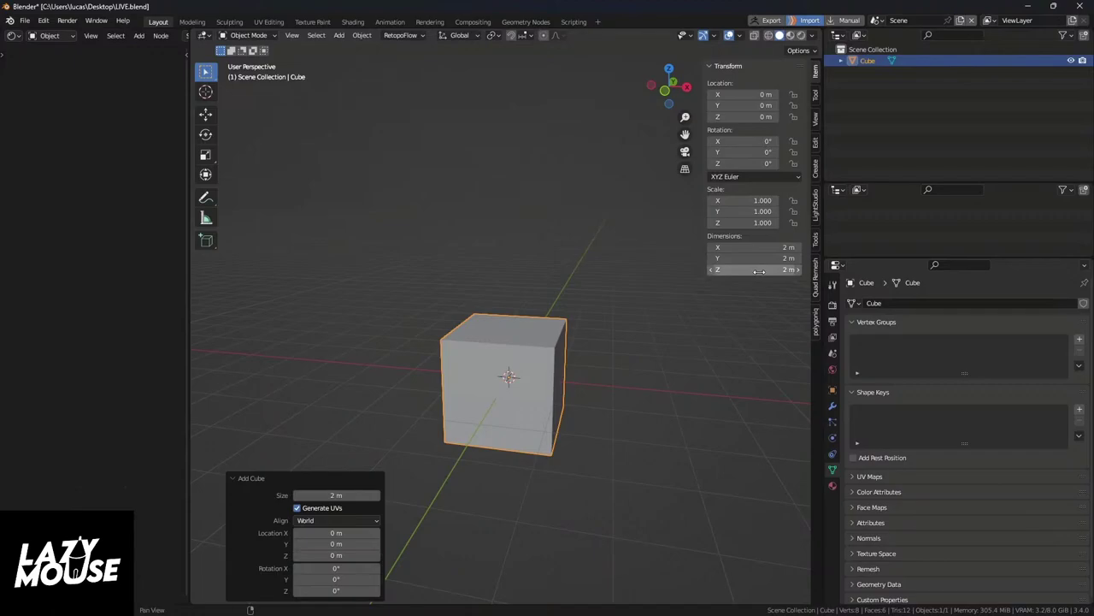
click(39, 23)
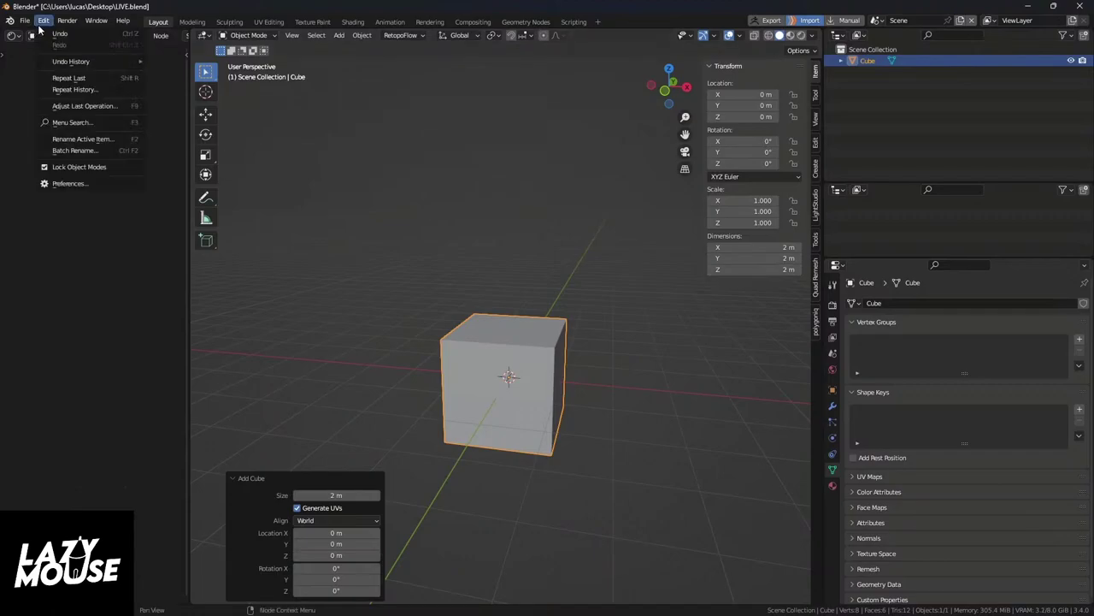
Step: Search add-ons for 'scre', enable Screencast Keys, and close the Preferences window
click(89, 183)
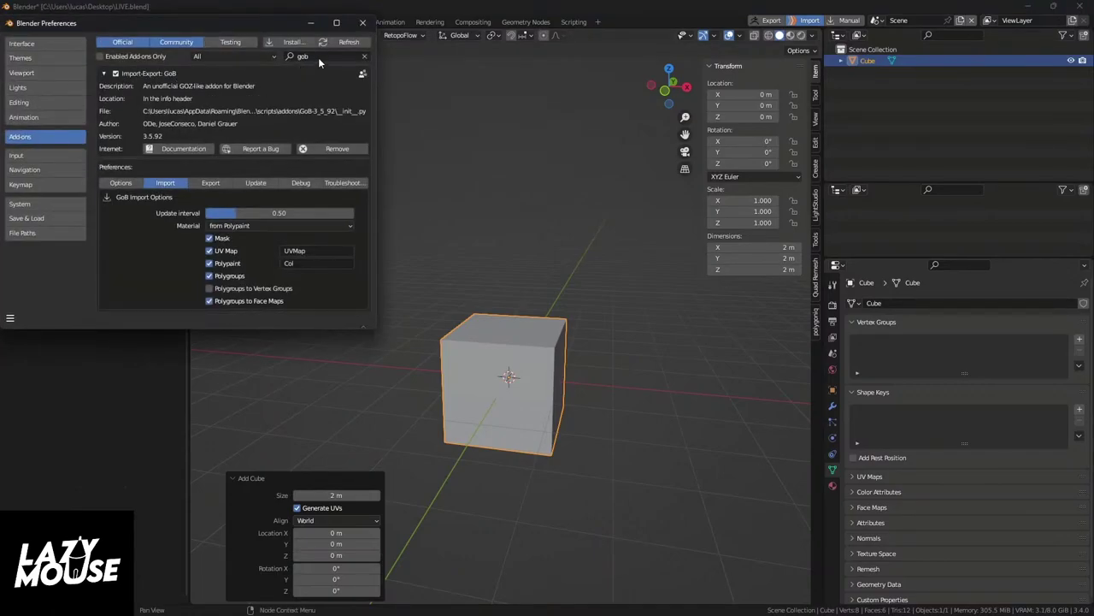
click(364, 56)
click(338, 57)
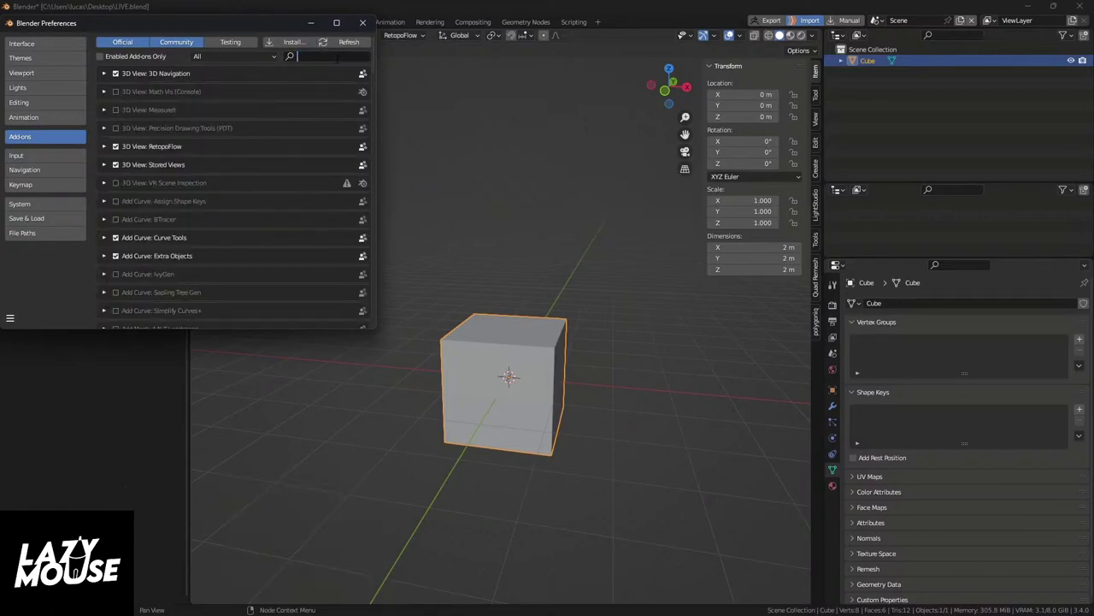
text(scre)
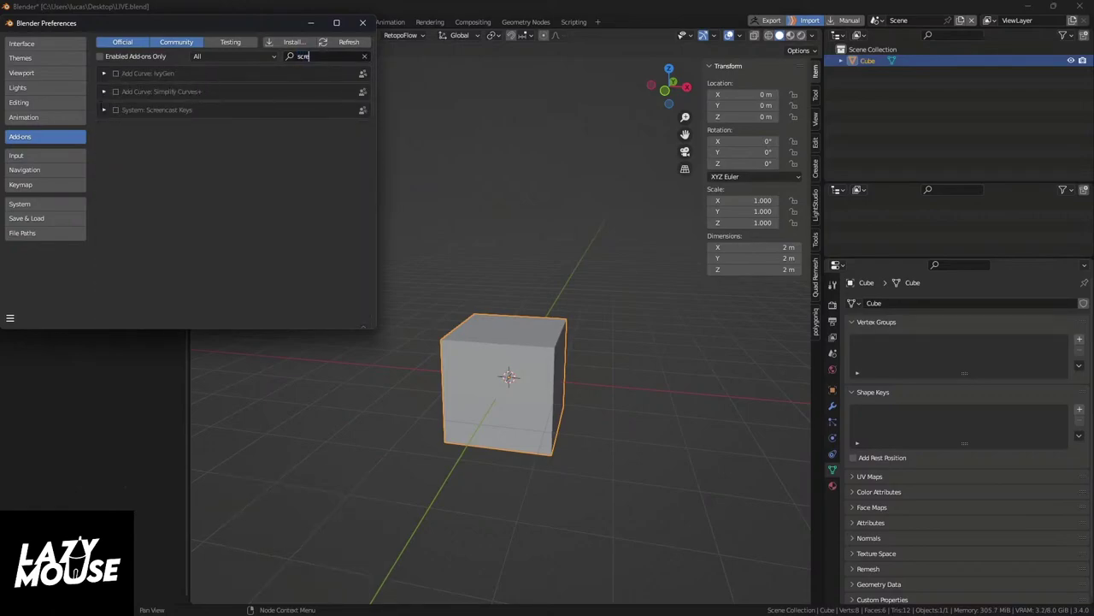
click(115, 110)
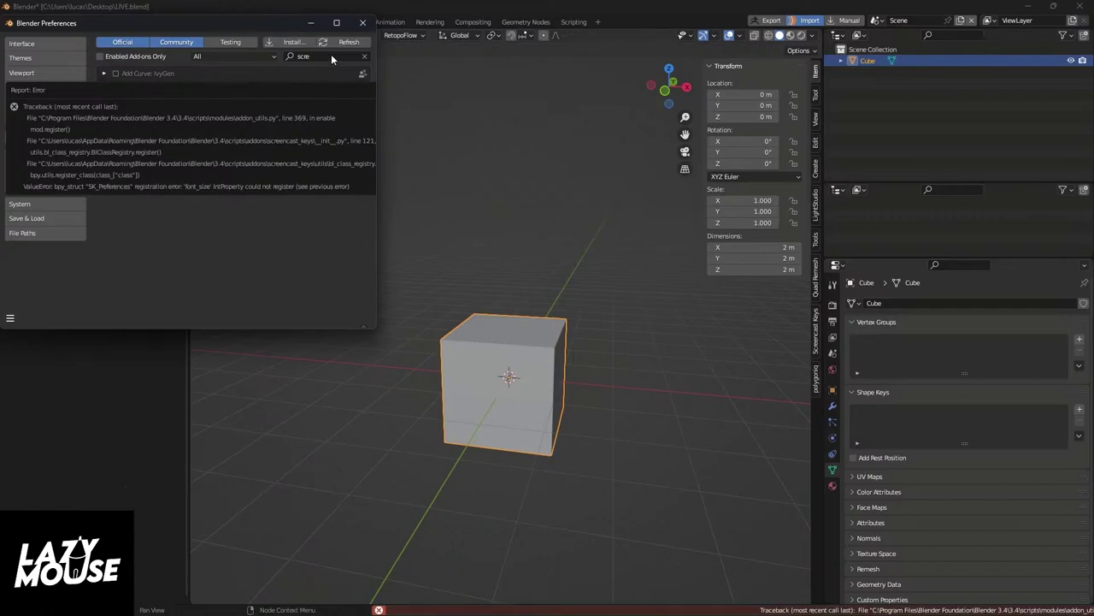
click(362, 23)
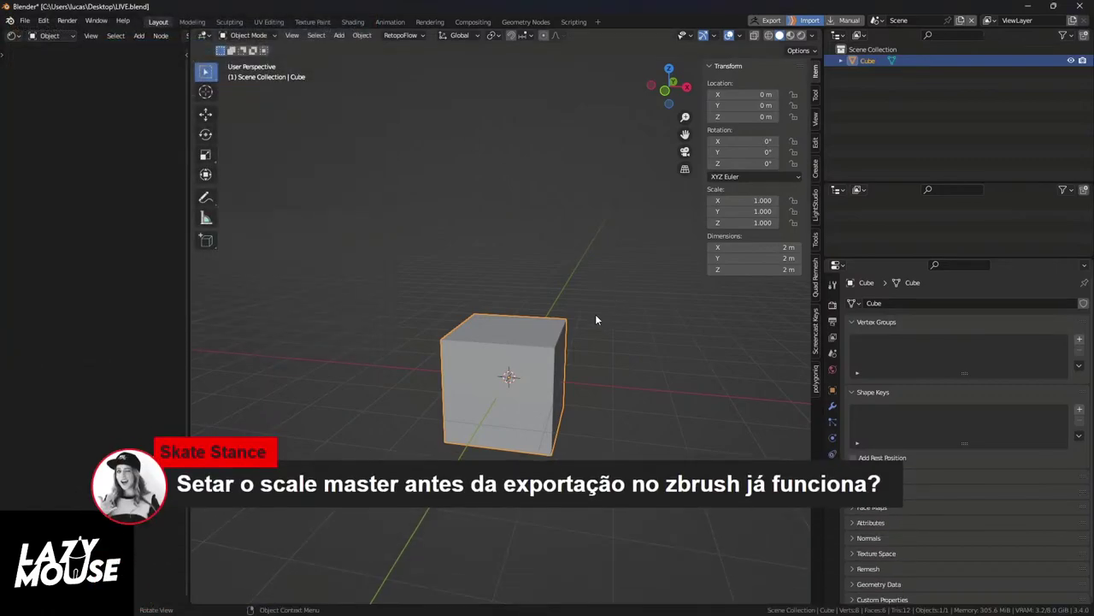
middle_drag(635, 226, 630, 228)
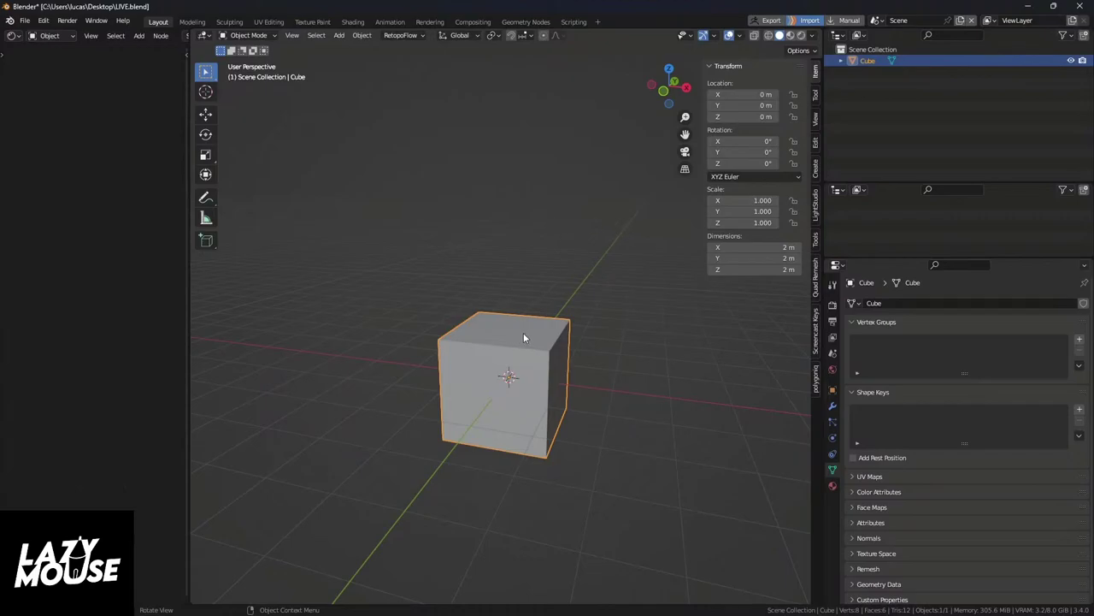
Step: Orbit toward the cube's front and switch to Front Orthographic view
middle_drag(524, 335, 523, 365)
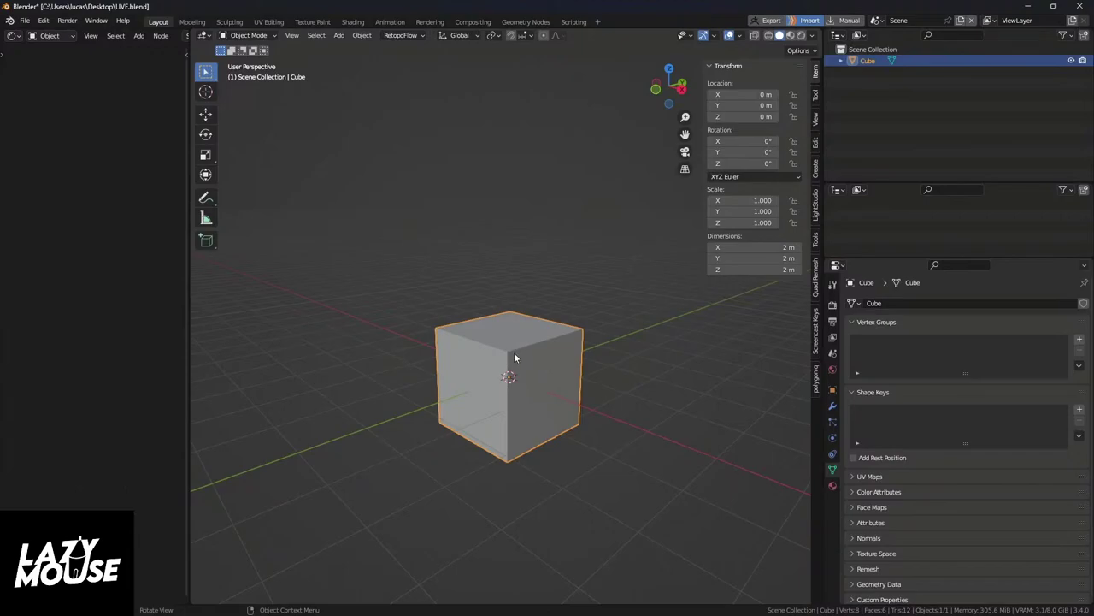
alt+middle_drag(500, 355, 529, 363)
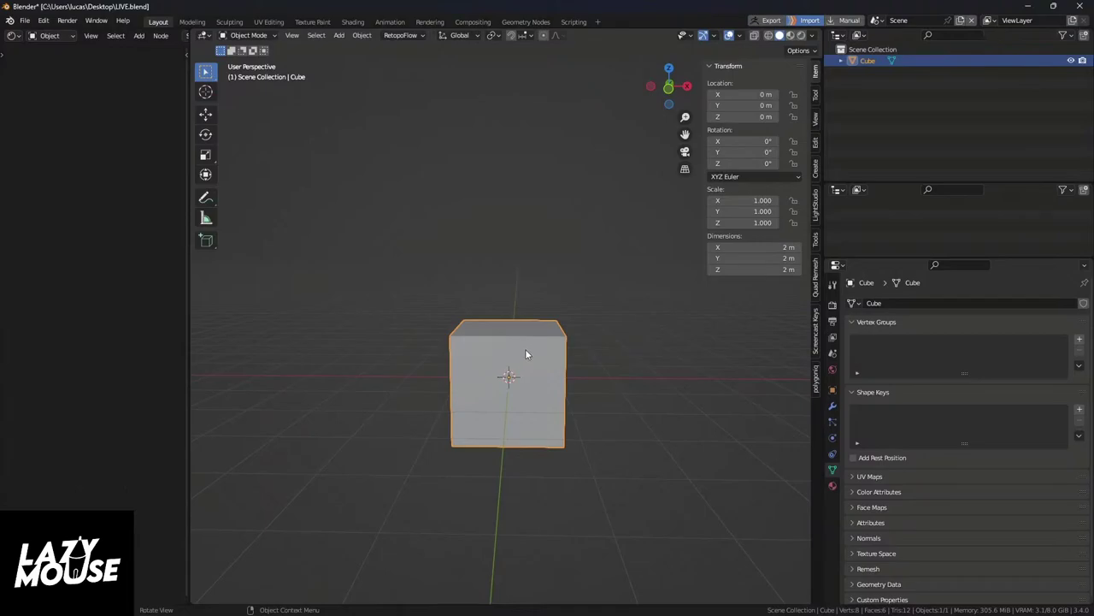
key(KP_1)
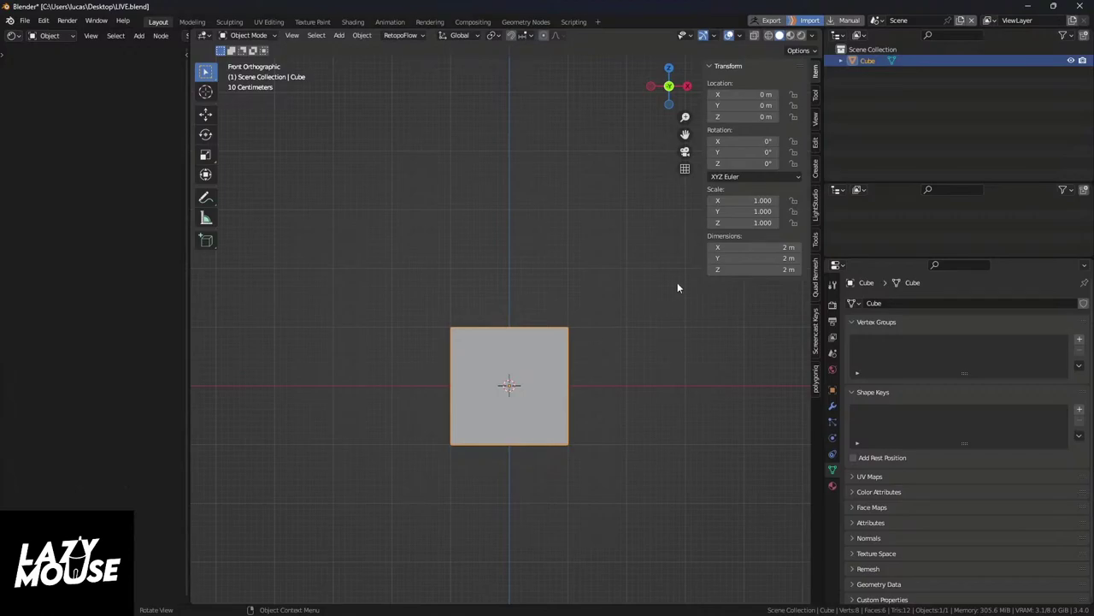
Step: Set the cube's X, Y and Z dimensions to 5 cm (0.05 m)
click(768, 247)
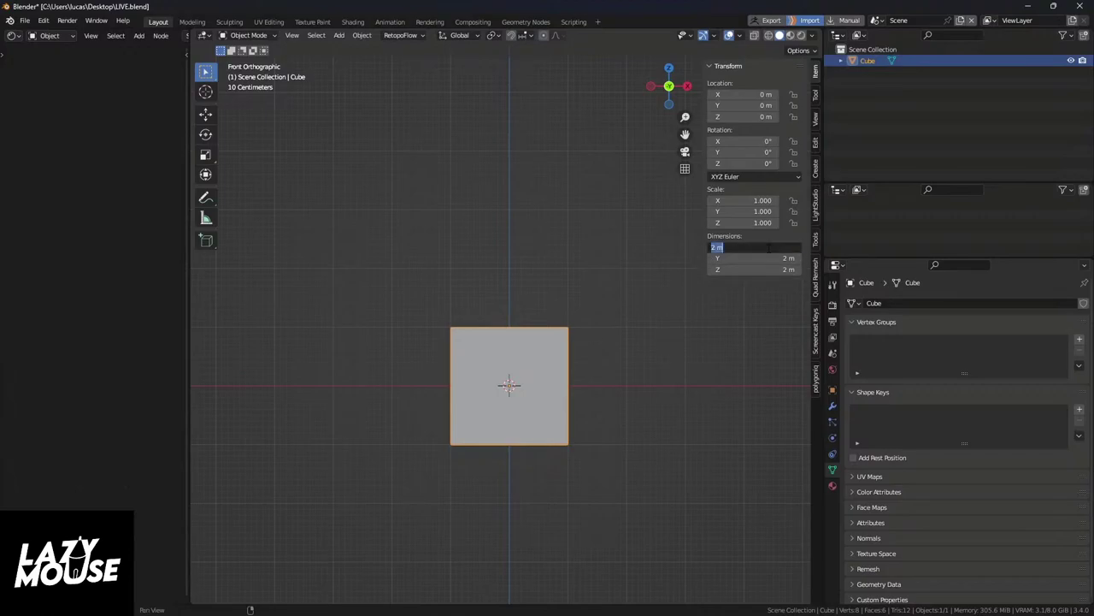
text(5cm)
key(Return)
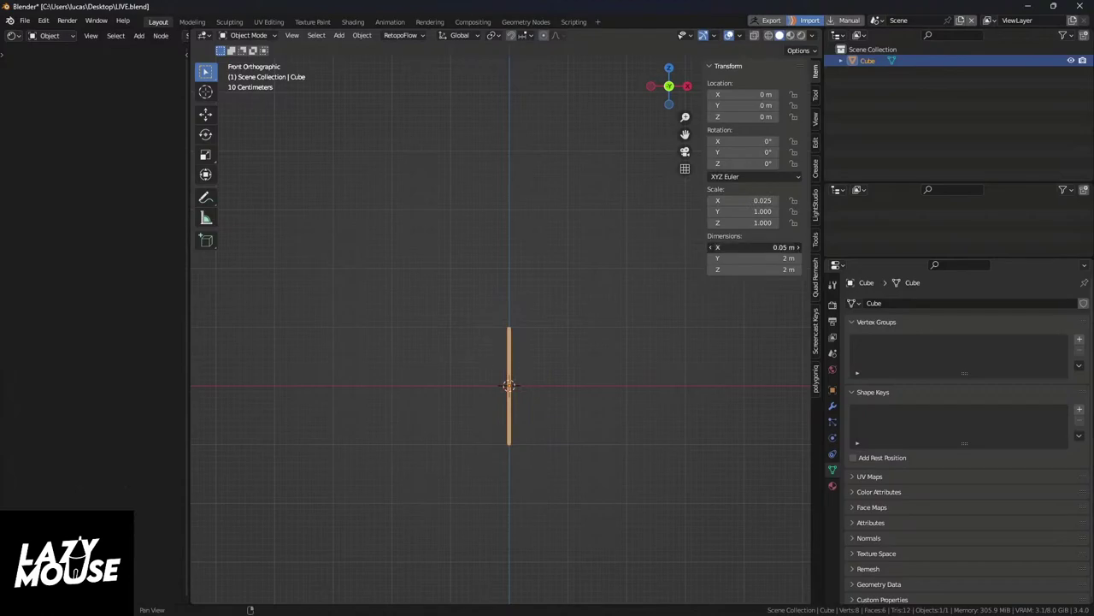
drag(752, 247, 752, 269)
key(Return)
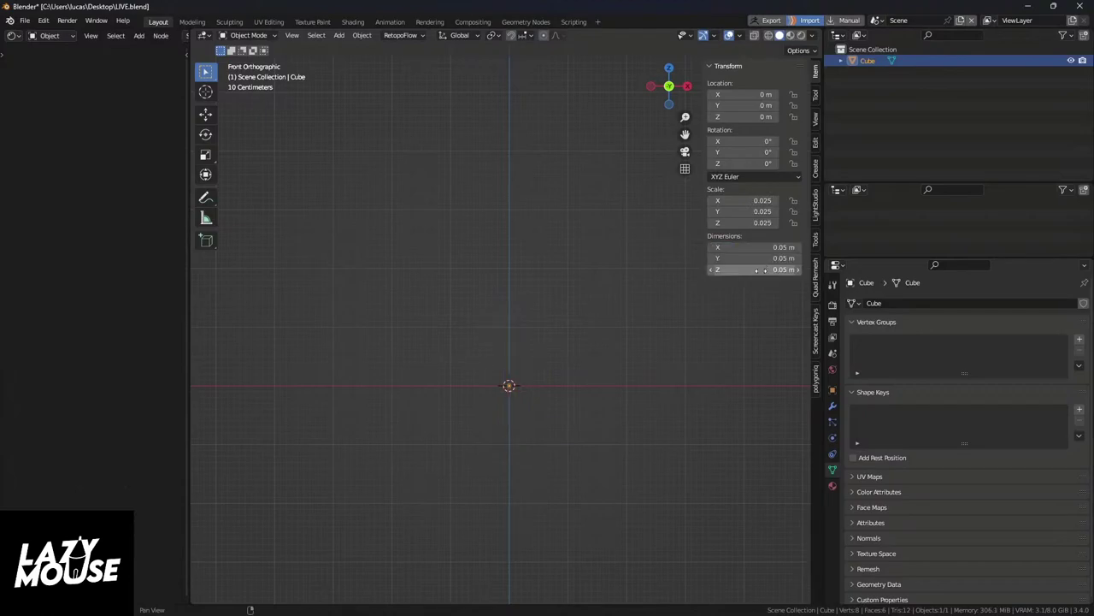
drag(767, 247, 768, 270)
key(Return)
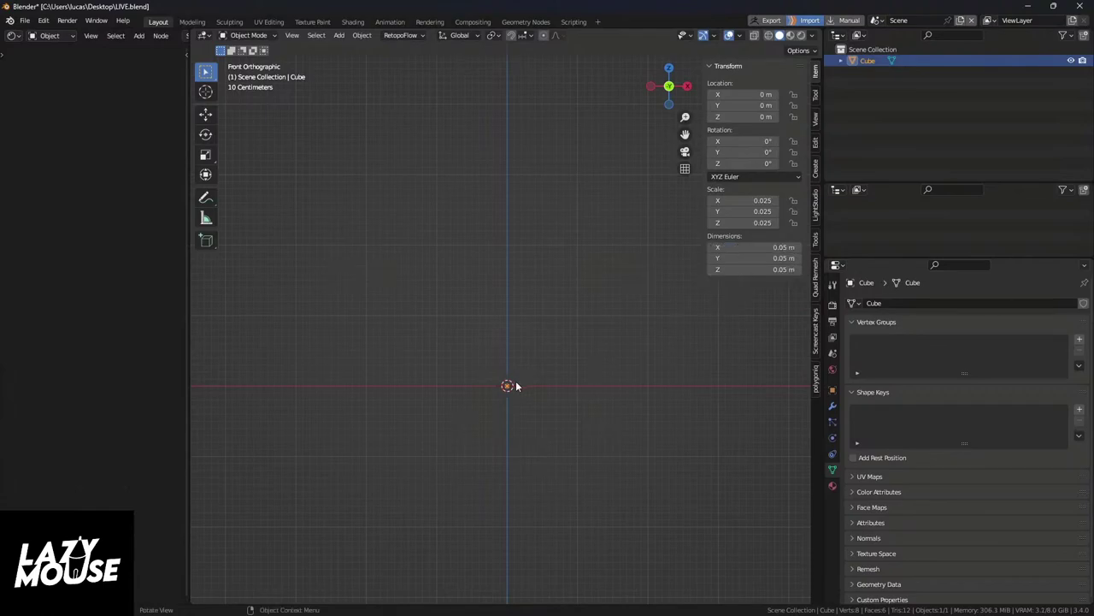
Step: Zoom in on the 5 cm cube, trying then cancelling a Z-axis move
shift+middle_drag(513, 386, 505, 390)
scroll(505, 389, up, 10)
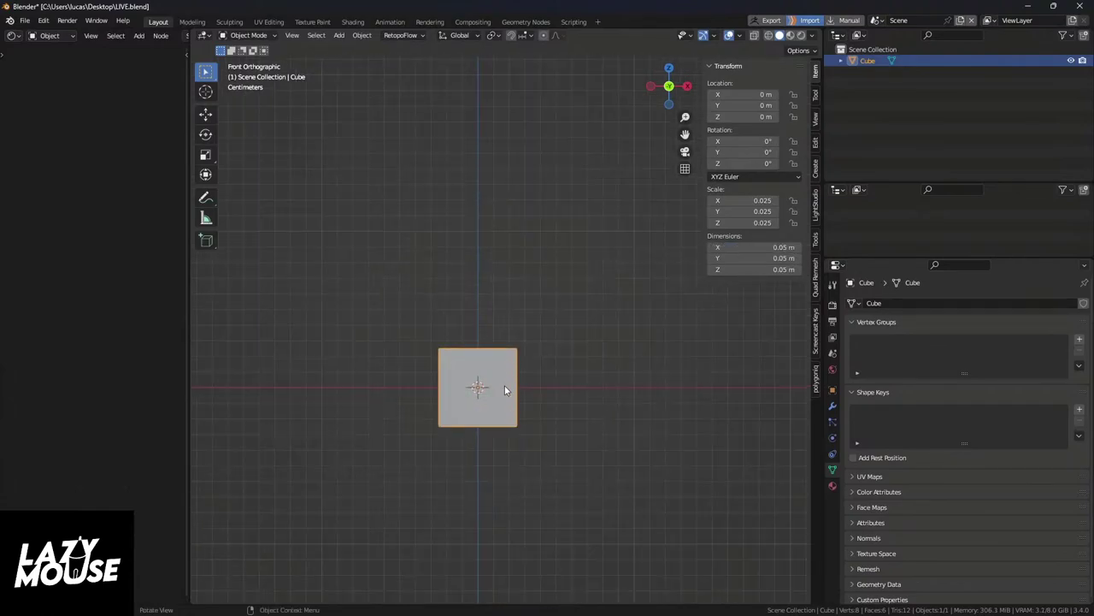
key(g)
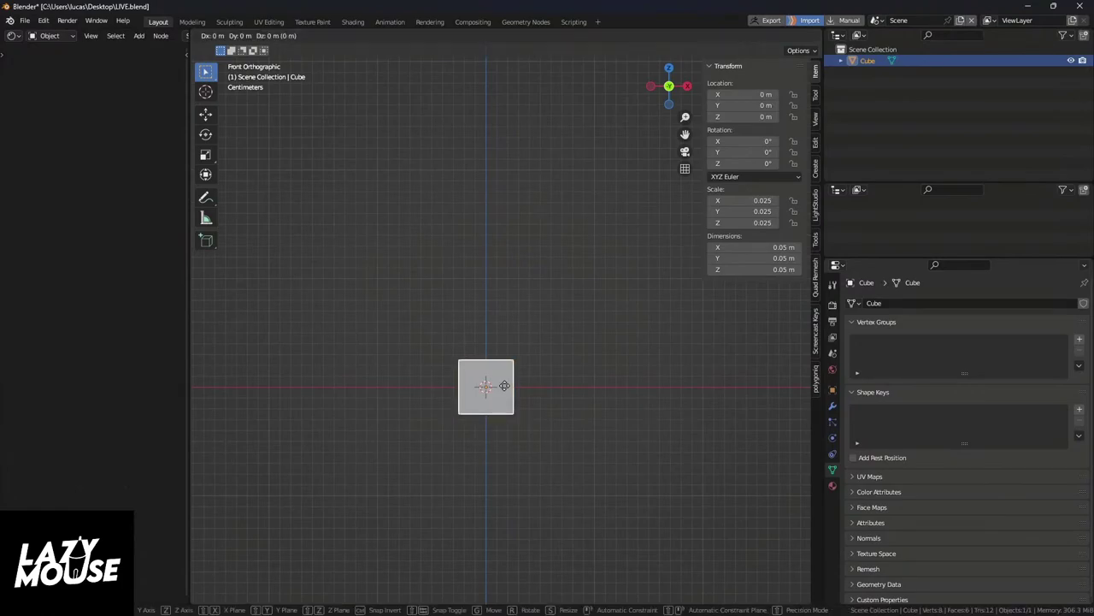
key(z)
key(Escape)
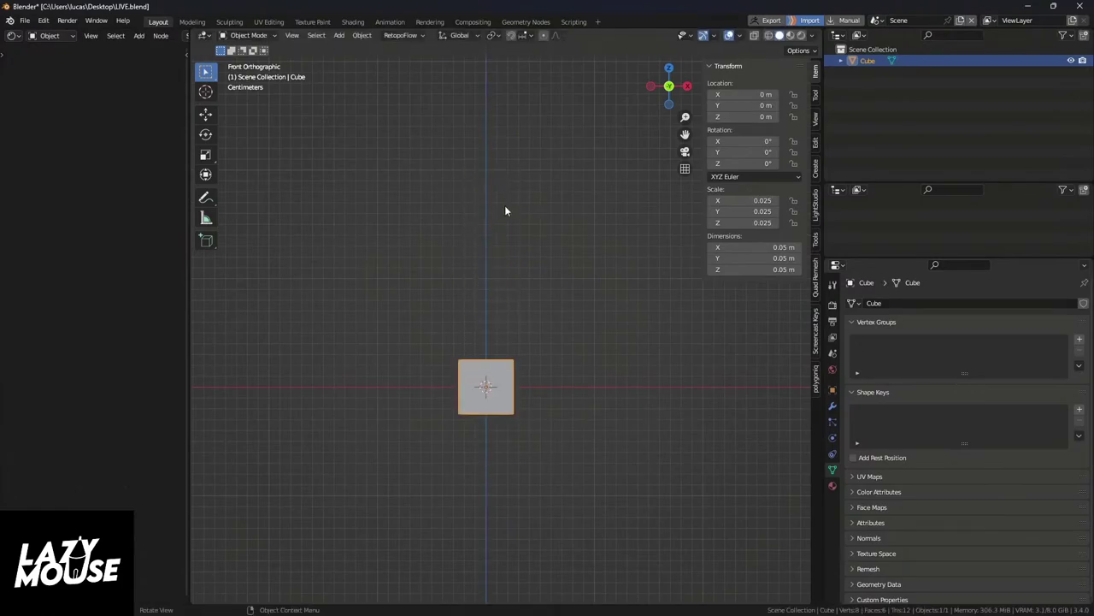
scroll(504, 214, down, 7)
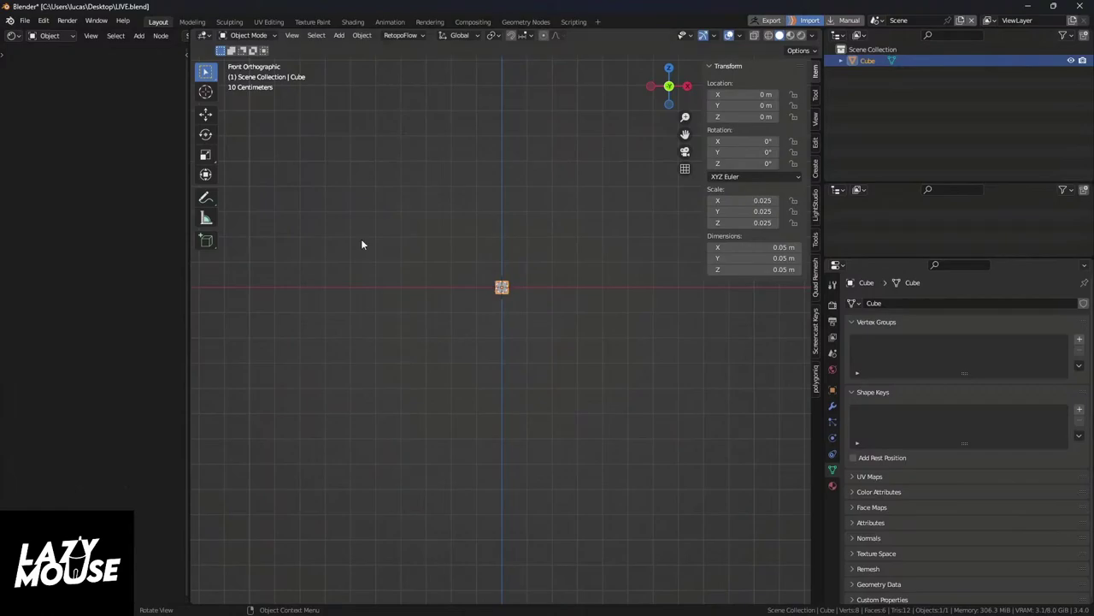
shift+middle_drag(518, 193, 590, 217)
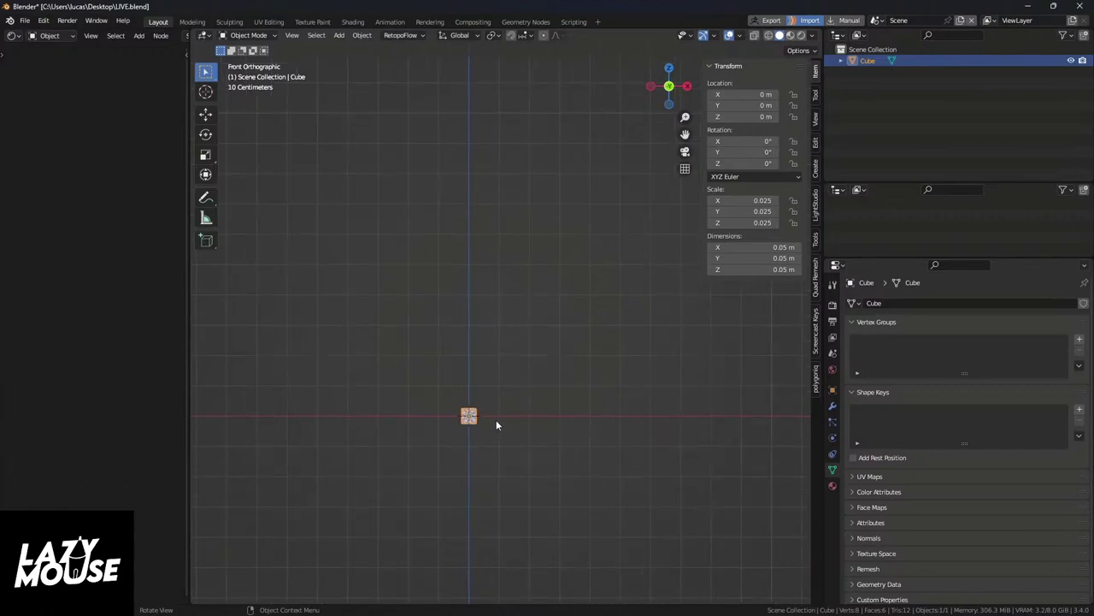
scroll(492, 419, up, 12)
scroll(456, 354, up, 1)
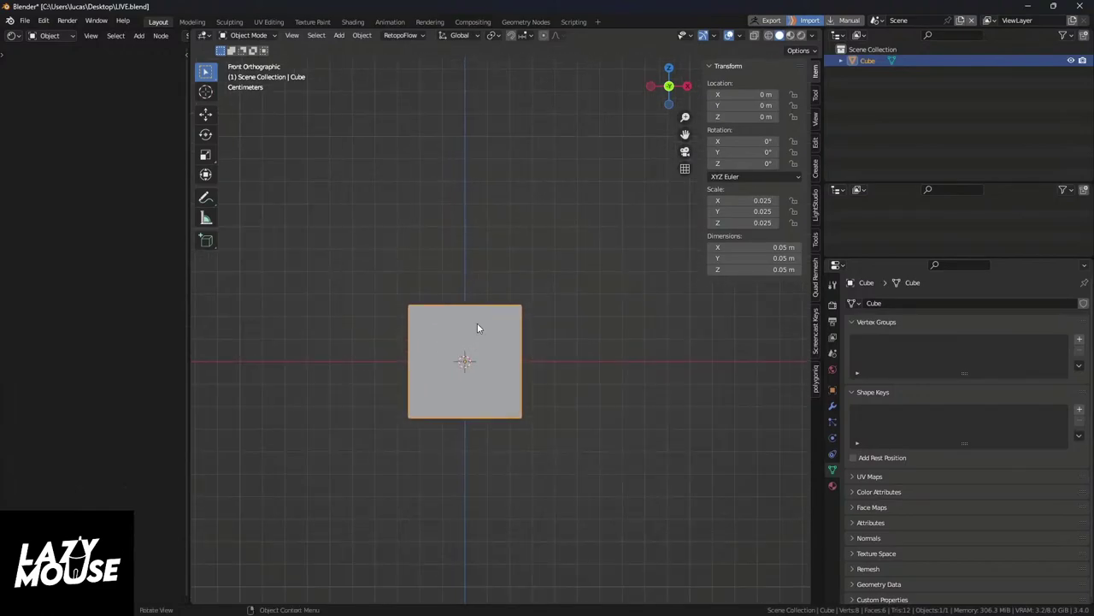
scroll(492, 337, up, 4)
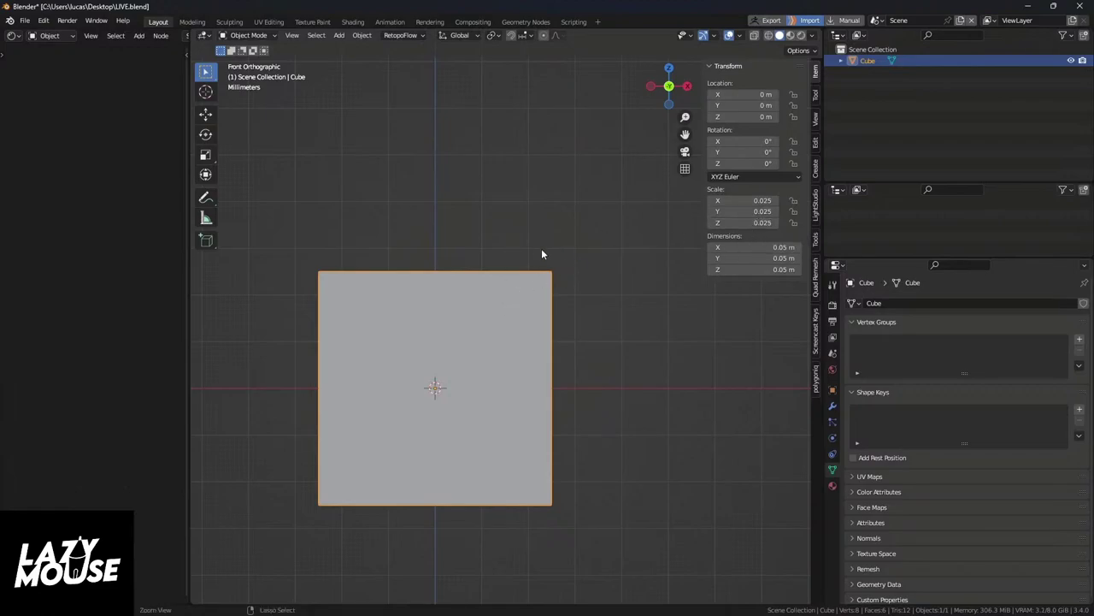
Step: Apply the cube's scale so it reads 1.000, then orbit back to its front face
key(ctrl+a)
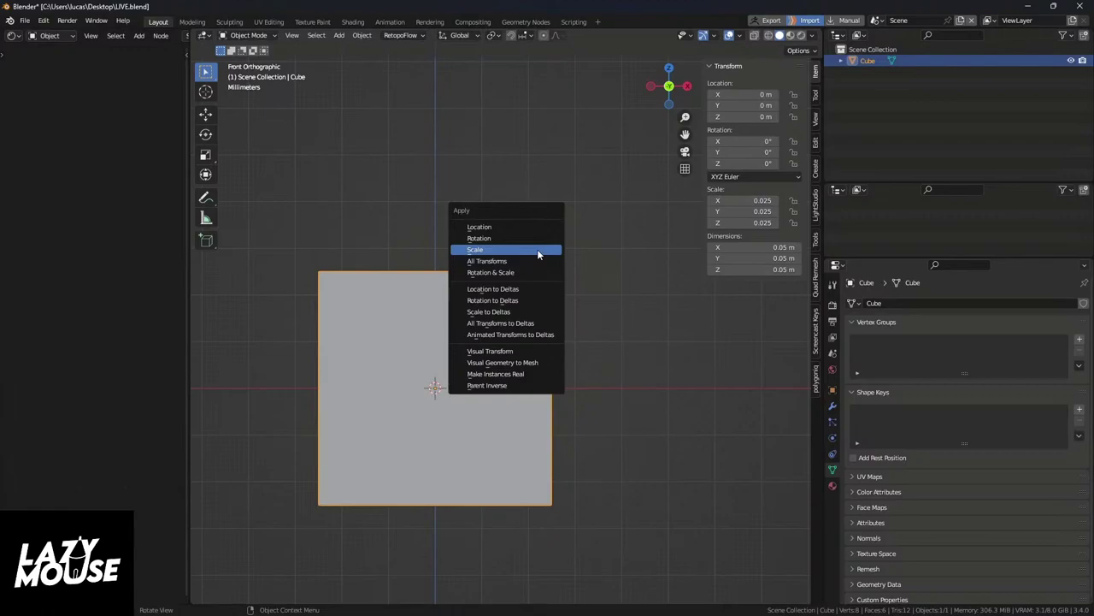
click(537, 249)
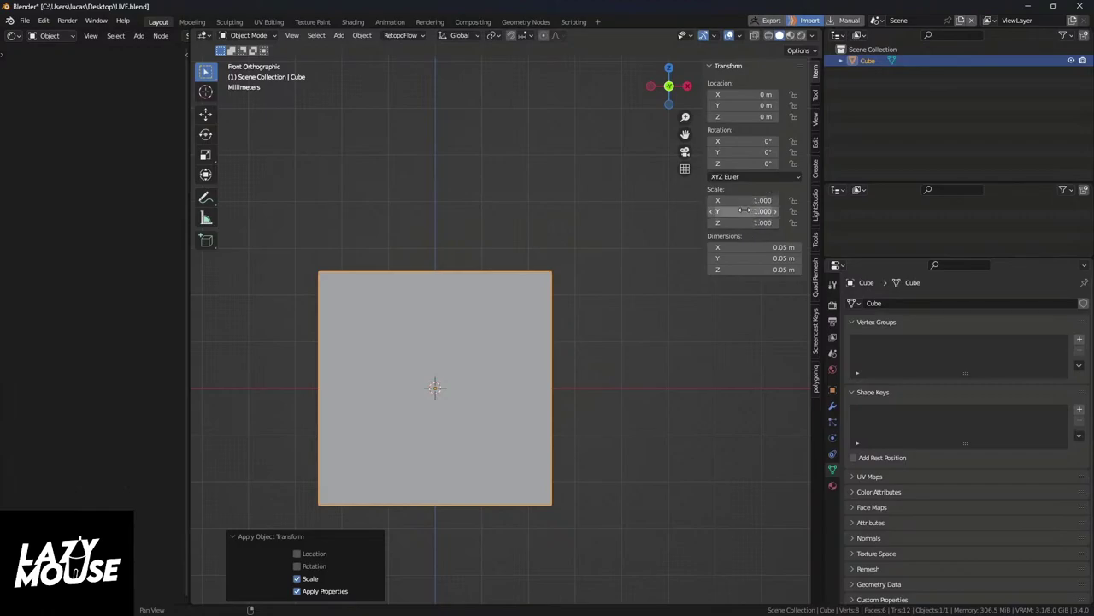
middle_drag(447, 305, 304, 270)
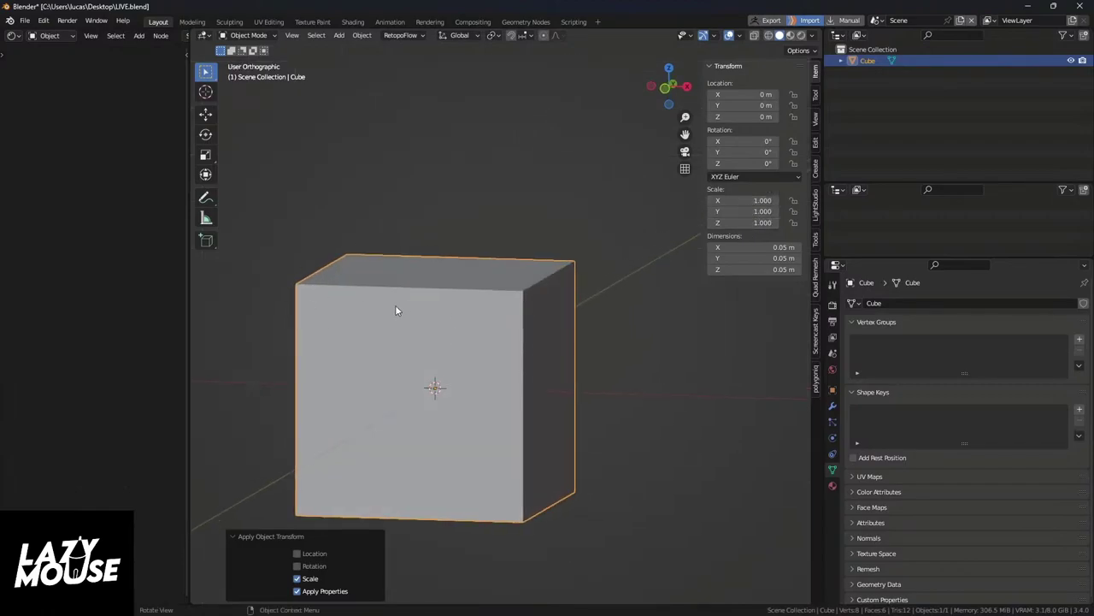
middle_drag(396, 311, 408, 303)
middle_drag(479, 301, 519, 308)
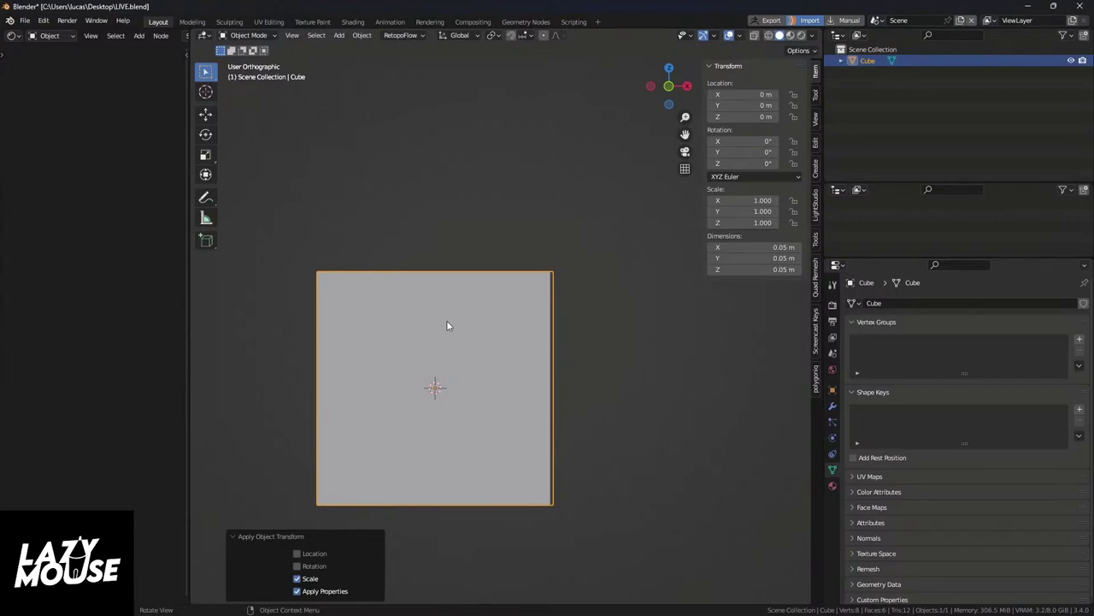
middle_drag(401, 269, 408, 269)
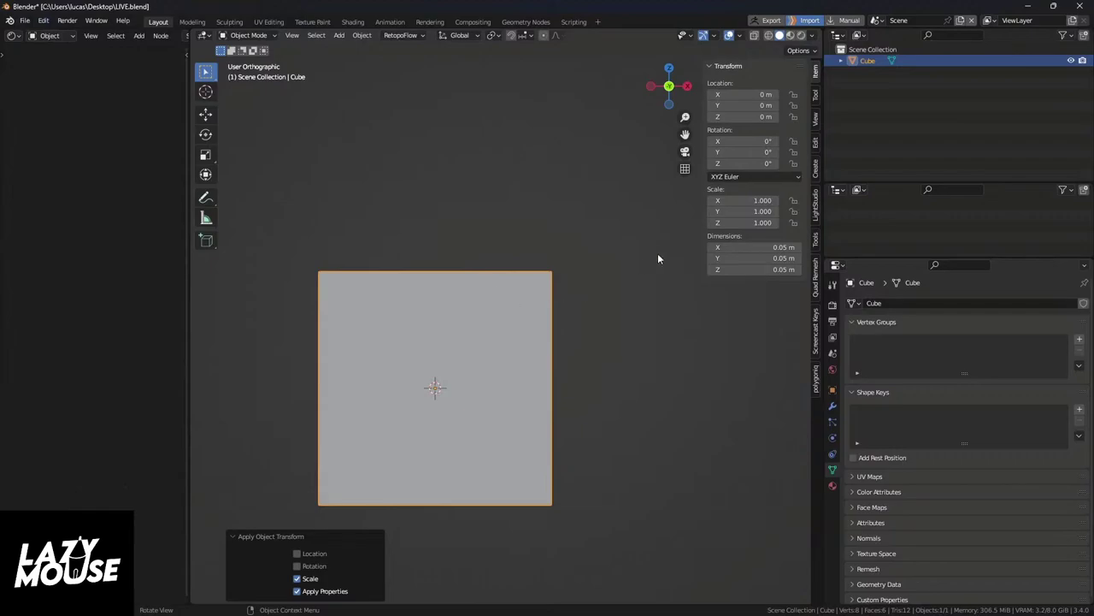
Step: Switch to the Escala scene and render it through Camera_Escala_Oversize in Rendered shading
click(877, 20)
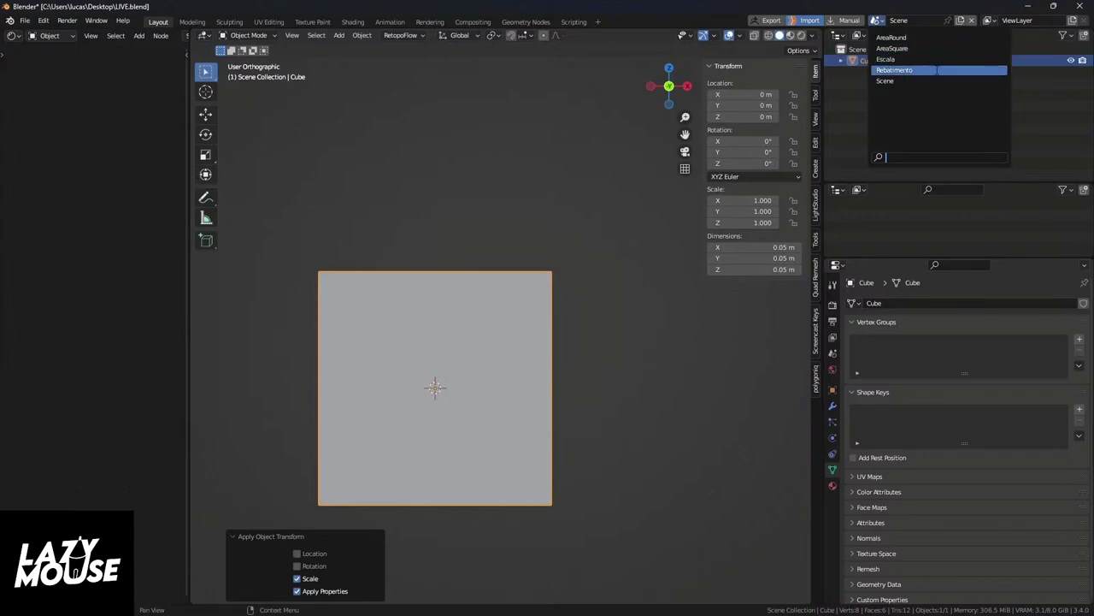
click(897, 60)
scroll(523, 280, down, 5)
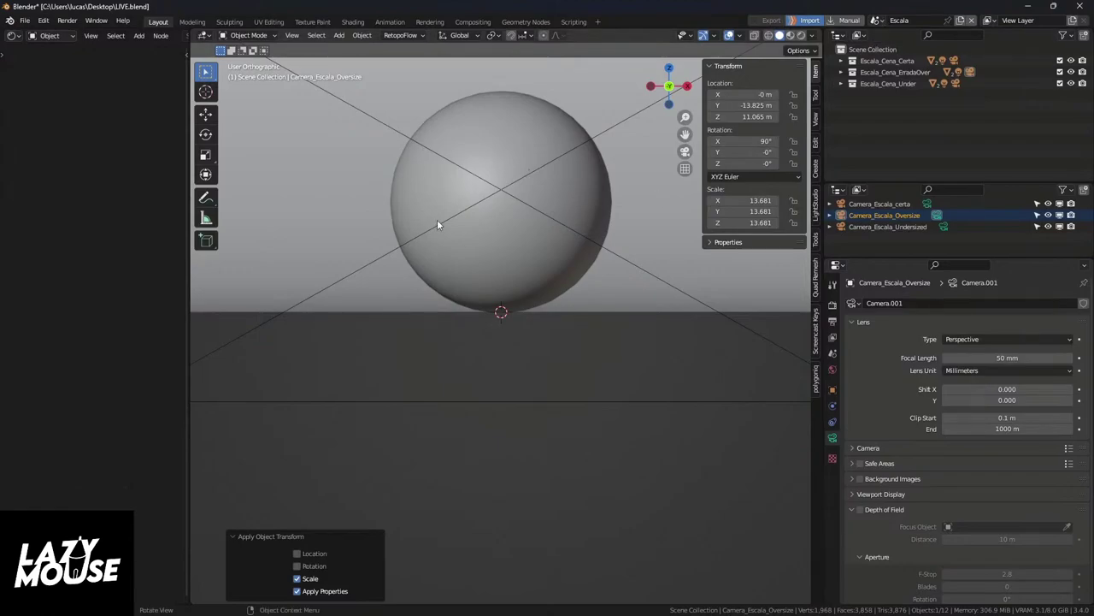
click(801, 35)
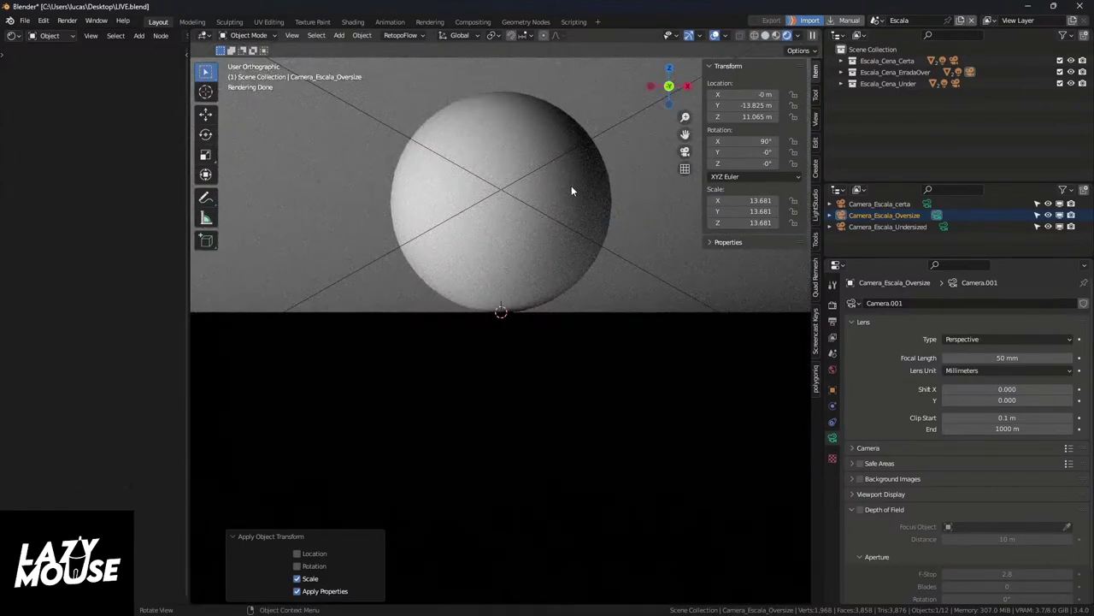
key(KP_0)
scroll(523, 335, up, 2)
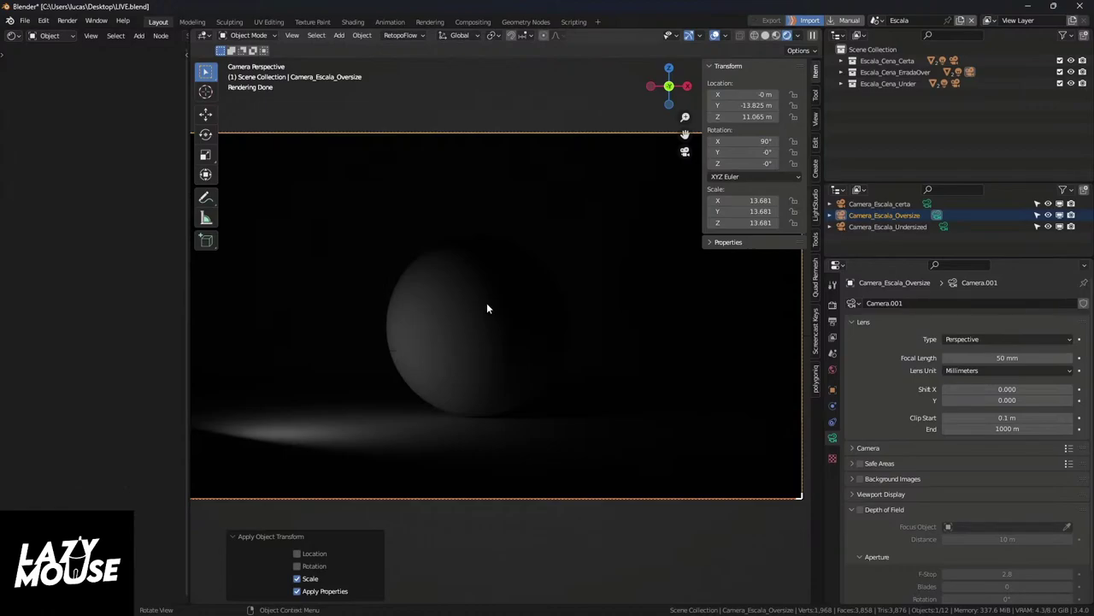
Step: Try Camera_Escala_Undersized, then settle on Camera_Escala_certa as the active camera
click(943, 226)
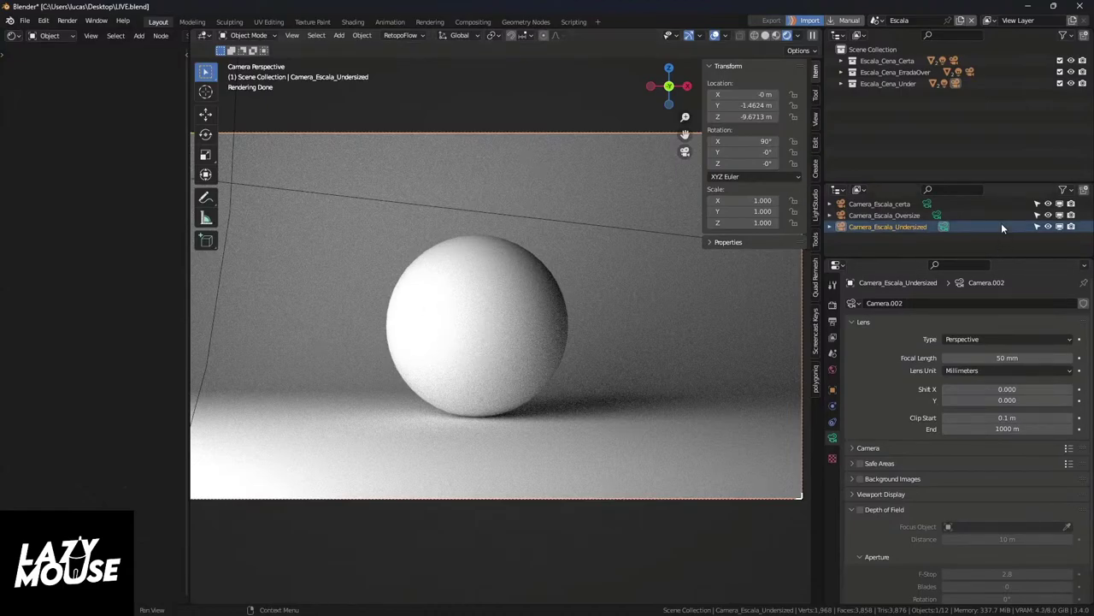
click(927, 204)
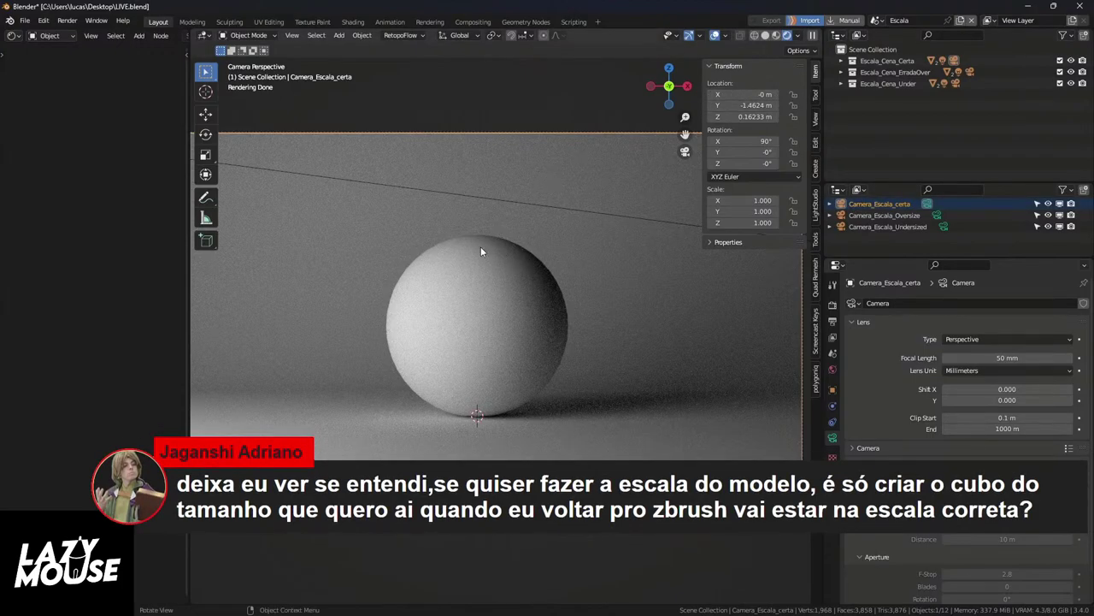
Step: Switch to the other open Blender project containing PolySphere1
scroll(473, 279, down, 2)
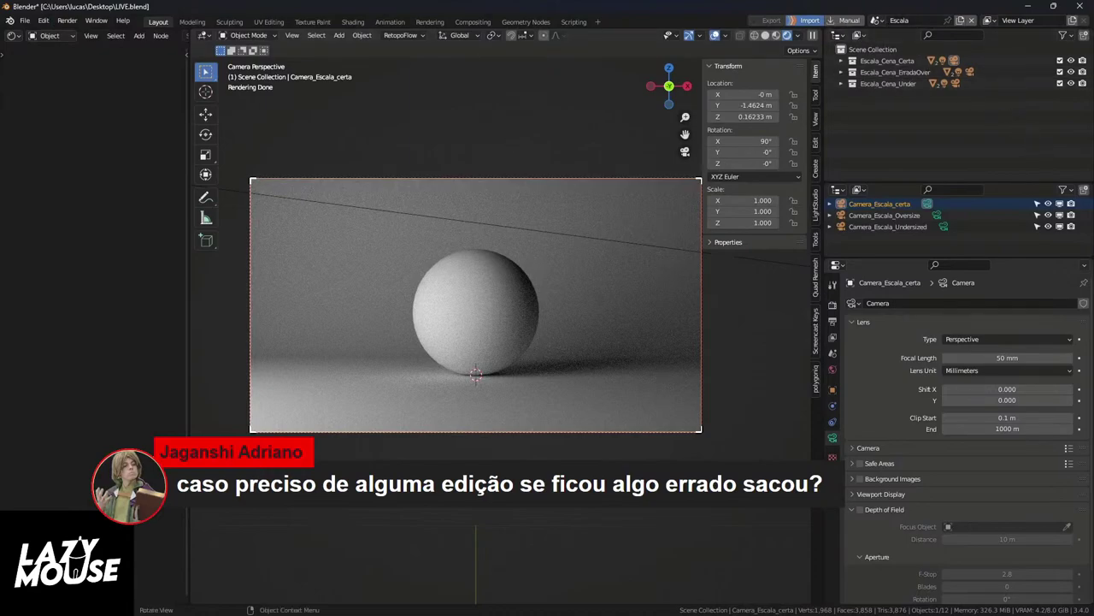
key(alt+Tab)
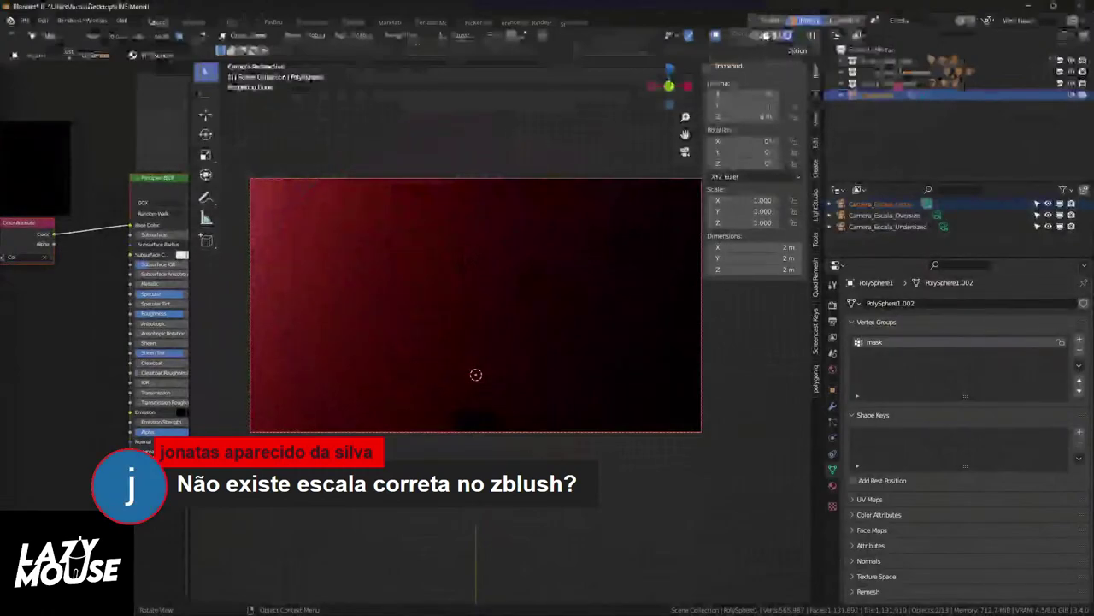
Step: Return to Solid shading, leave camera view, and orbit into an orthographic view
click(767, 38)
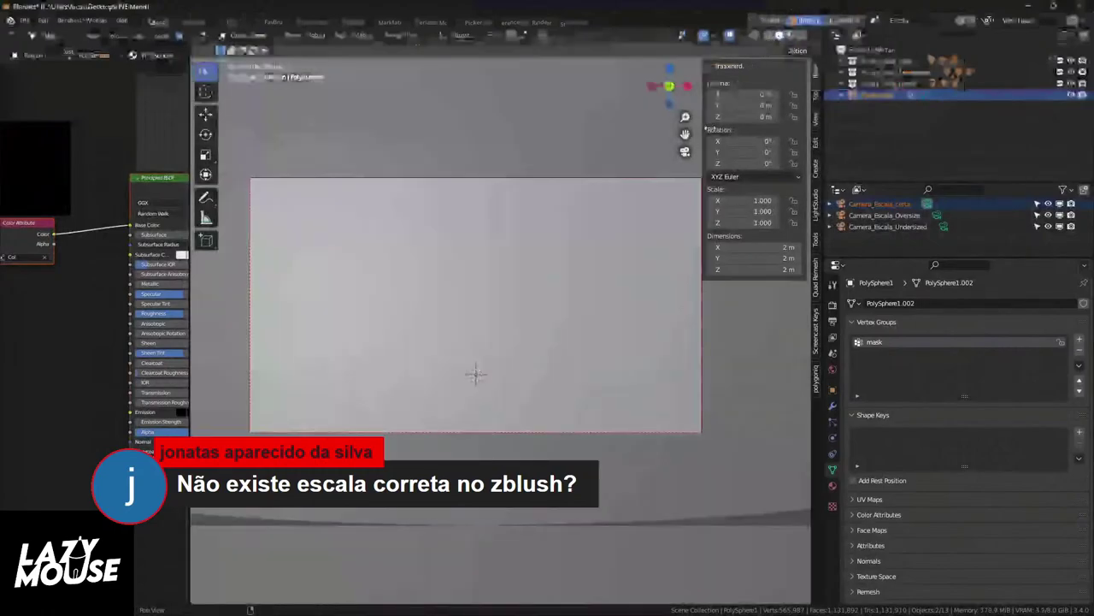
key(KP_0)
key(KP_0)
scroll(608, 324, down, 6)
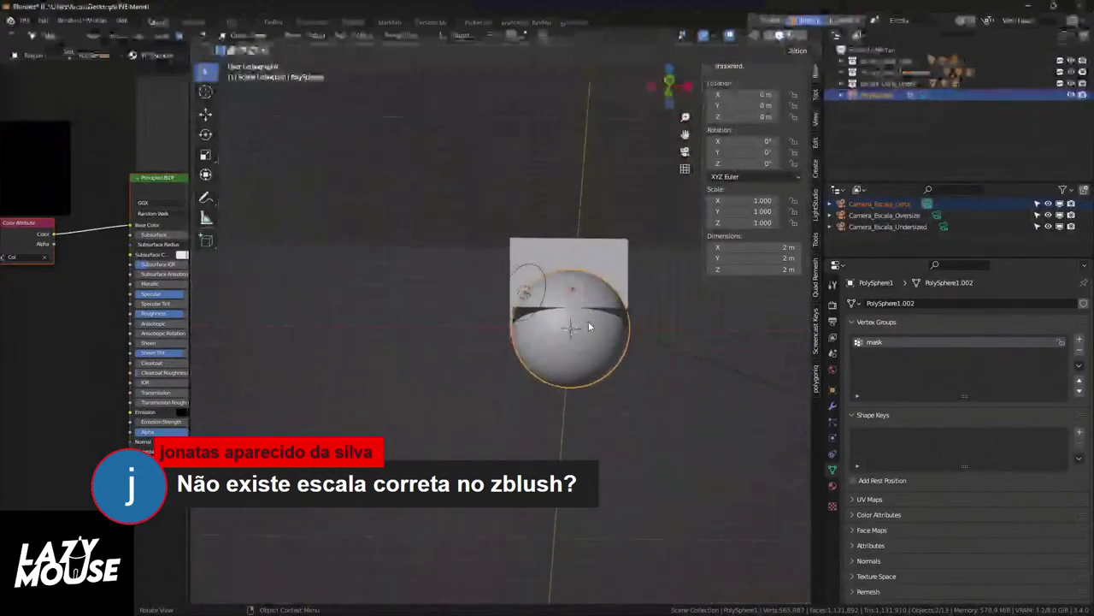
middle_drag(588, 326, 611, 302)
key(KP_5)
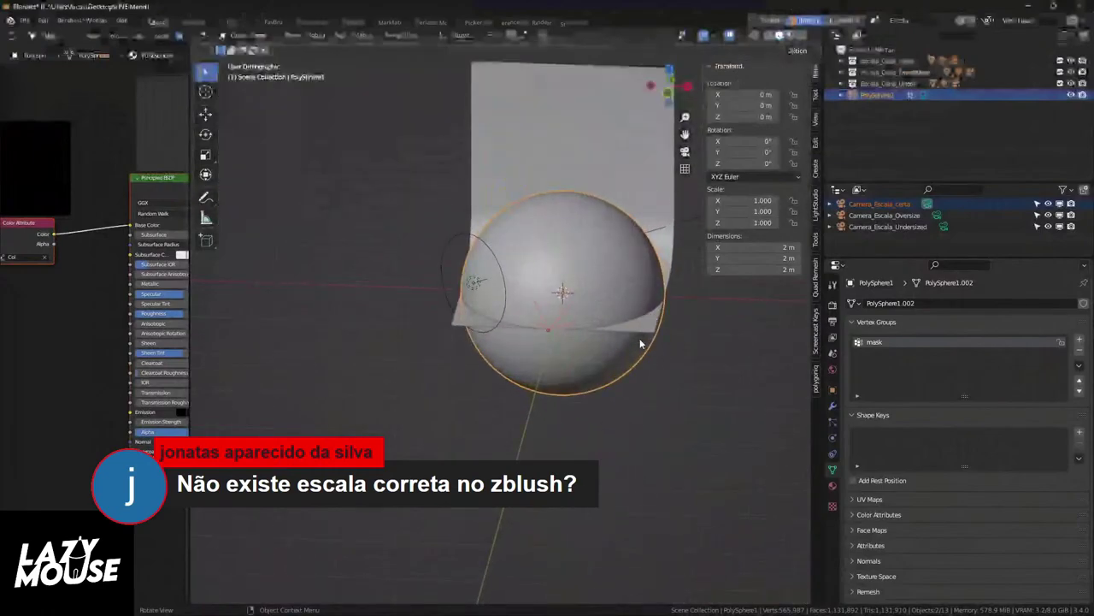
Step: Add a 2 m plane, Plane.003, at the origin
key(shift+a)
mouse_move(639, 338)
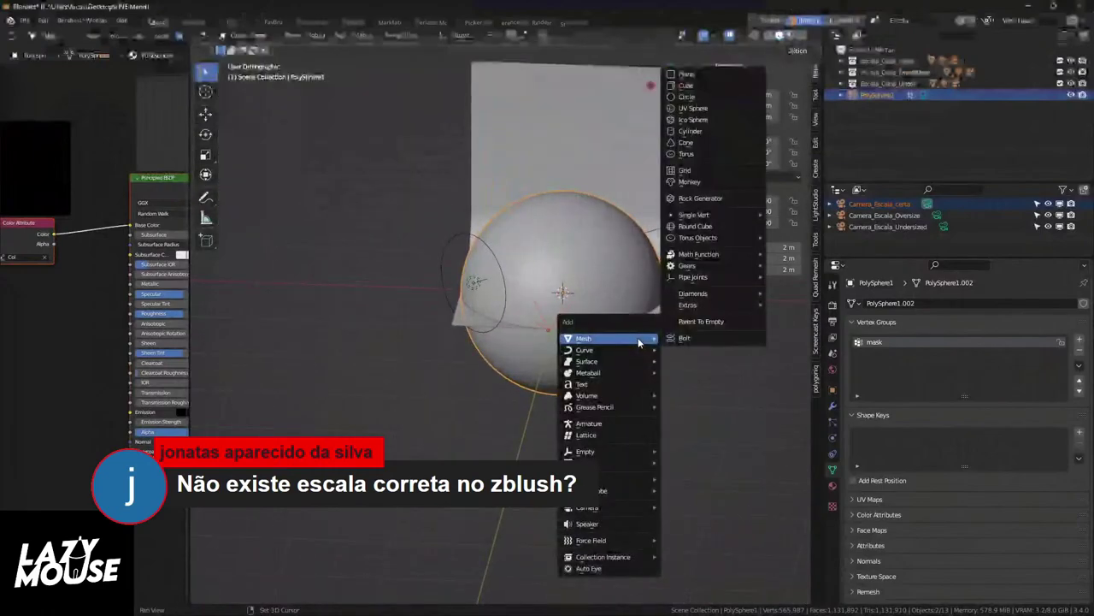
click(693, 75)
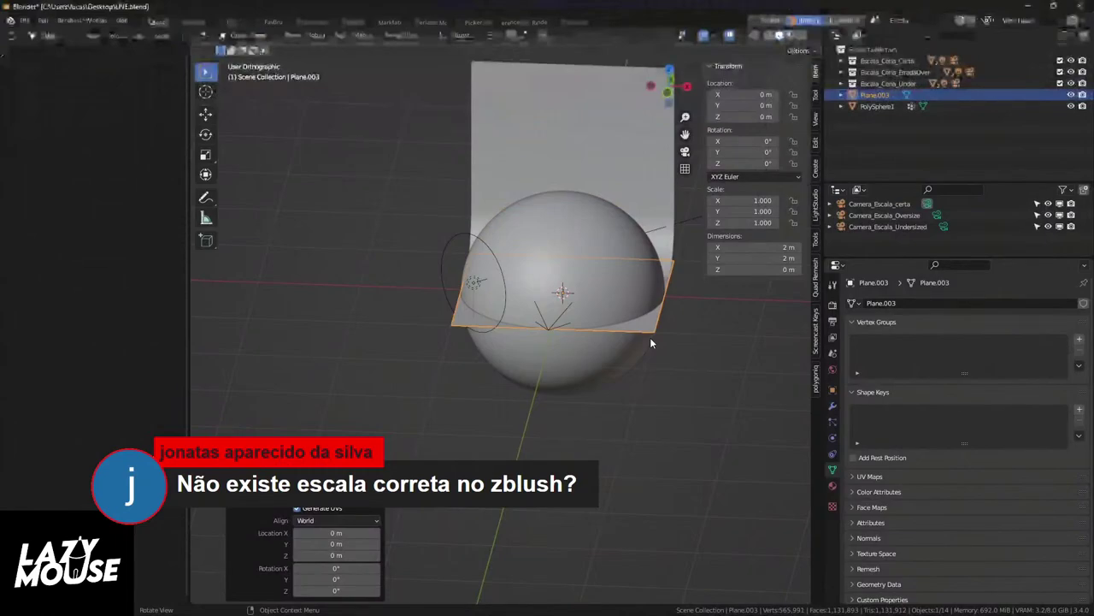
Step: Select PolySphere1 and orbit from the front view around the sphere and backdrop
click(568, 262)
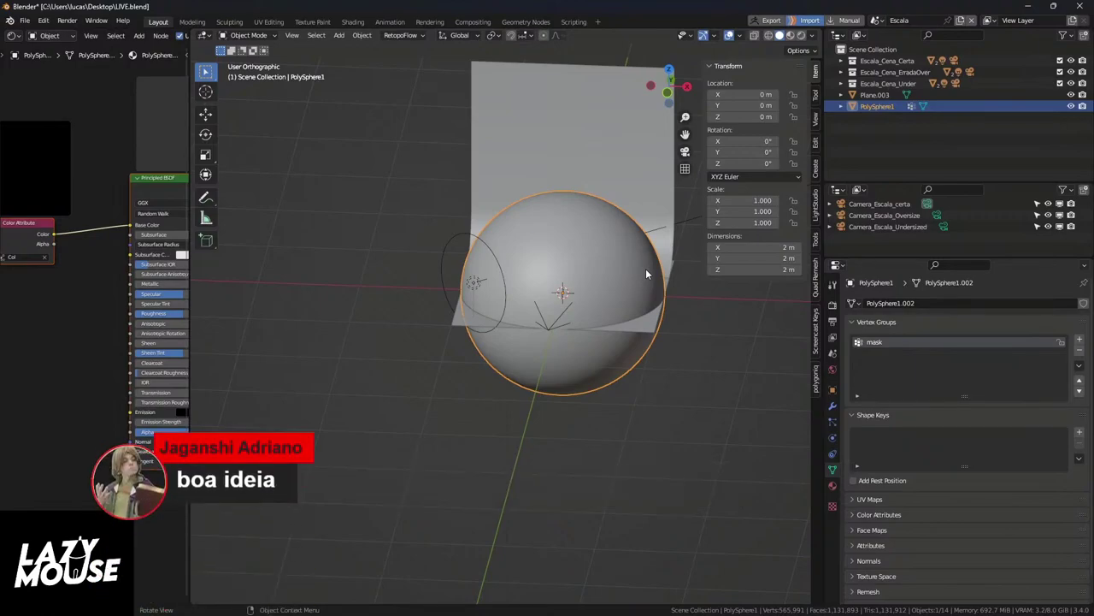
key(KP_1)
middle_drag(558, 263, 515, 364)
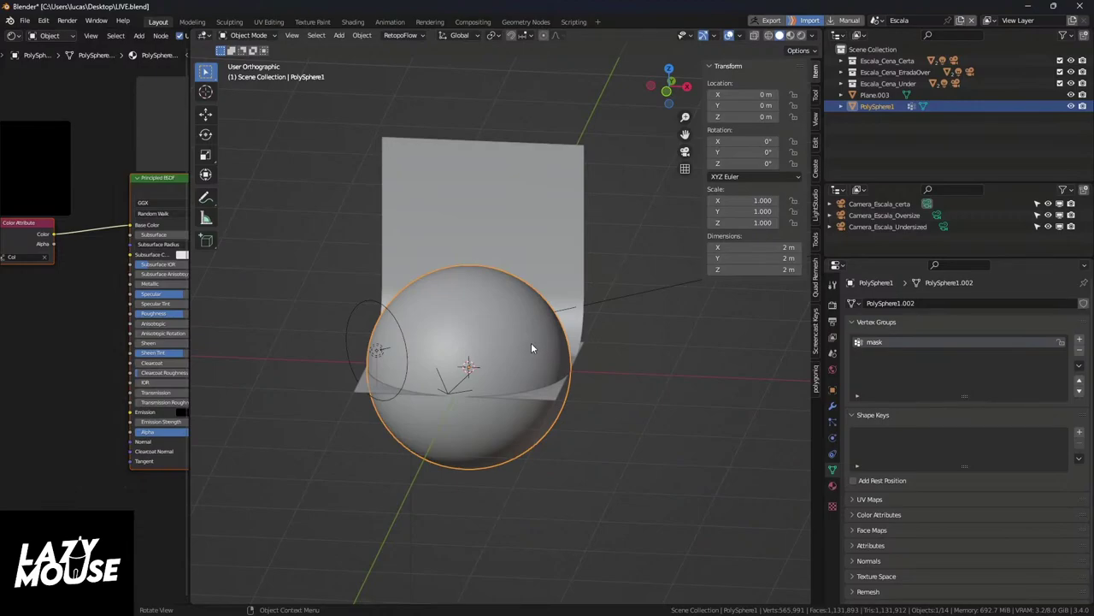
Step: Delete the oversized PolySphere1, view the scene from above, and list the file's scenes
key(Delete)
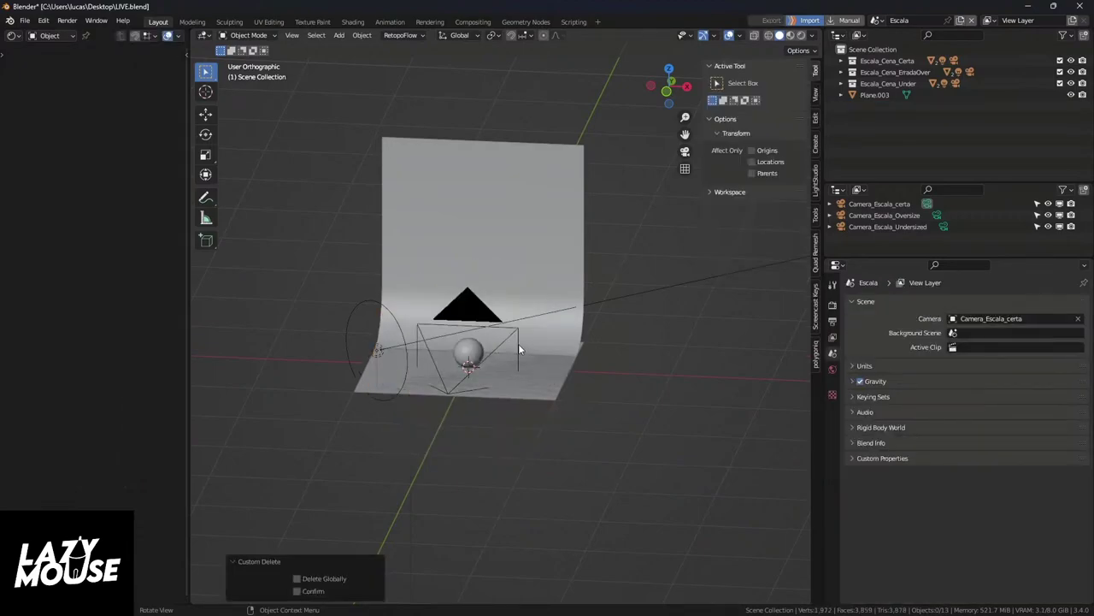
key(KP_1)
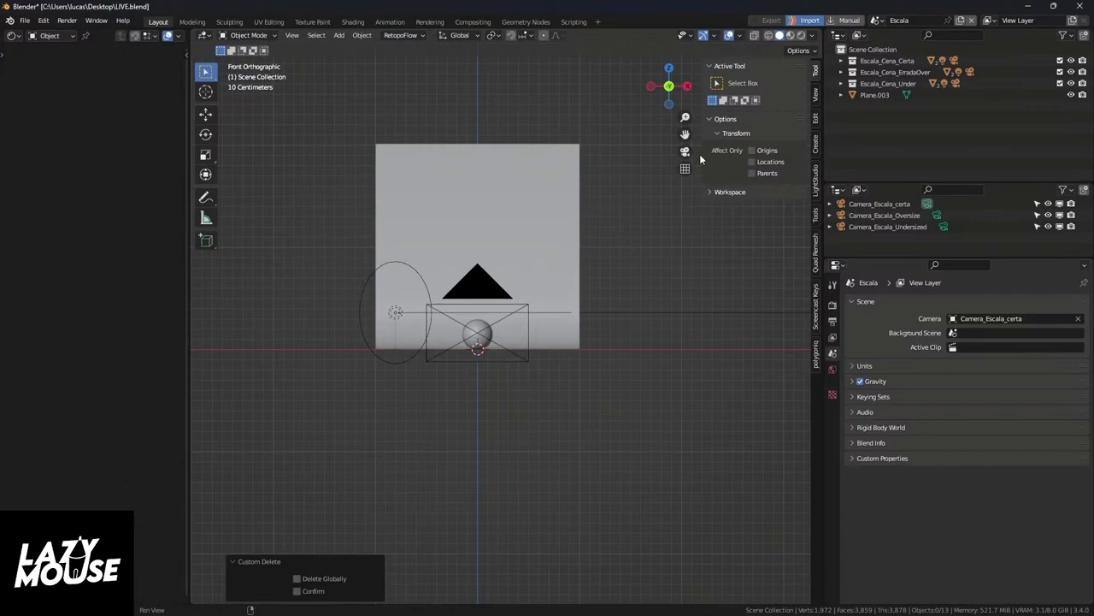
middle_drag(534, 285, 761, 158)
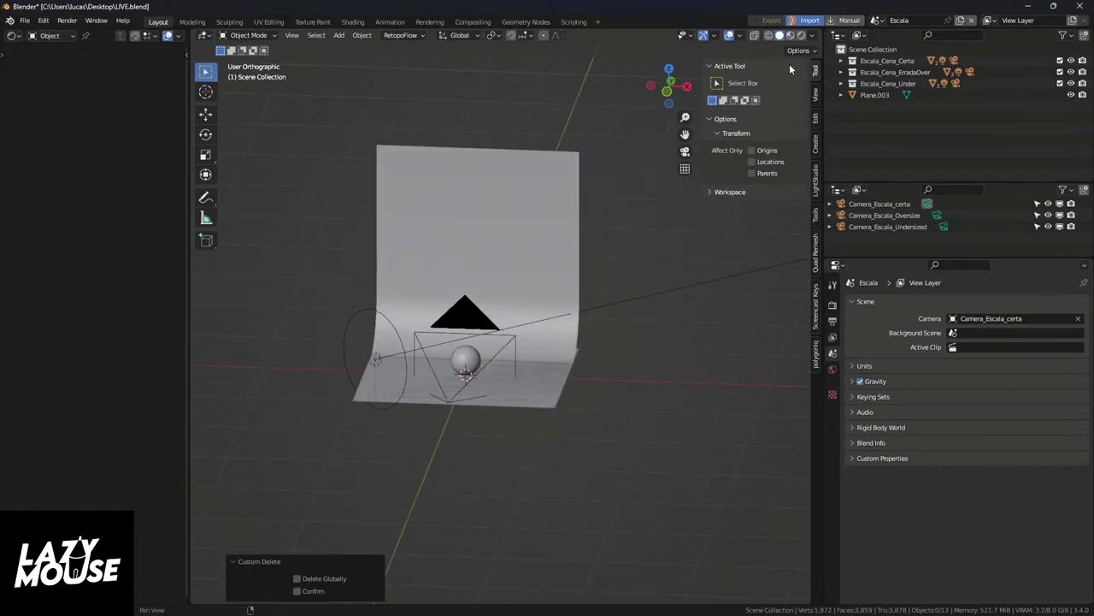
click(879, 21)
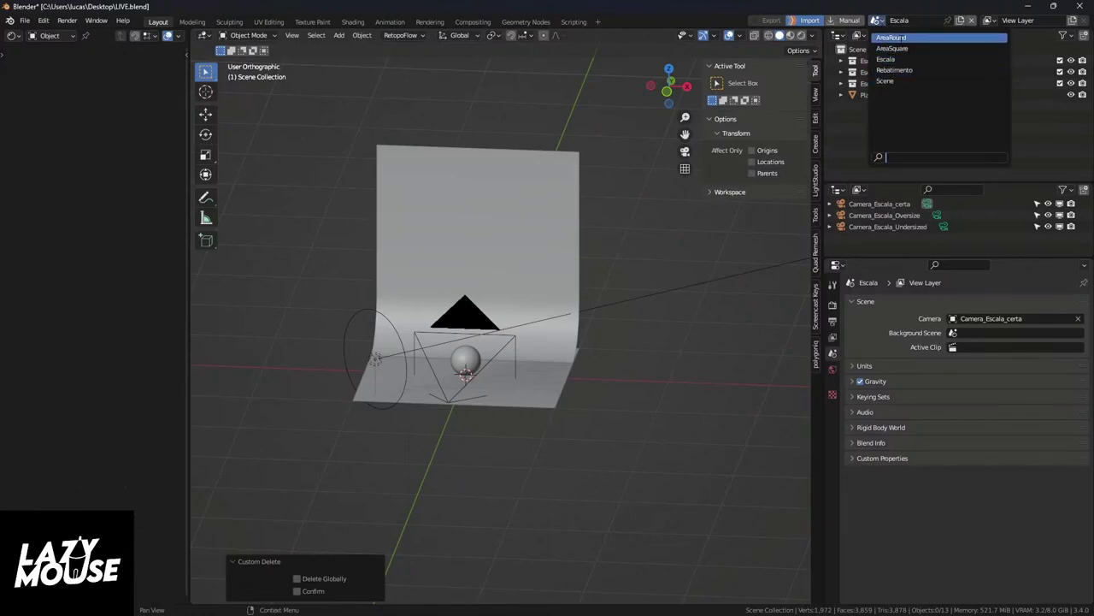
Step: Open the AreaRound scene in camera view with Rendered shading and inspect the area light's shape
click(891, 37)
key(KP_0)
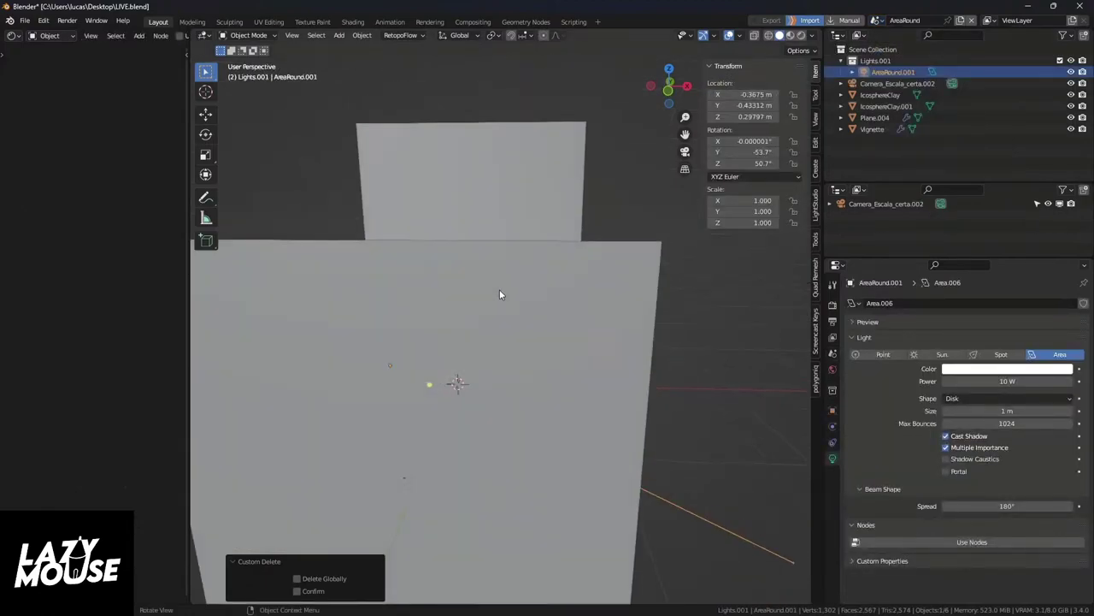
click(801, 36)
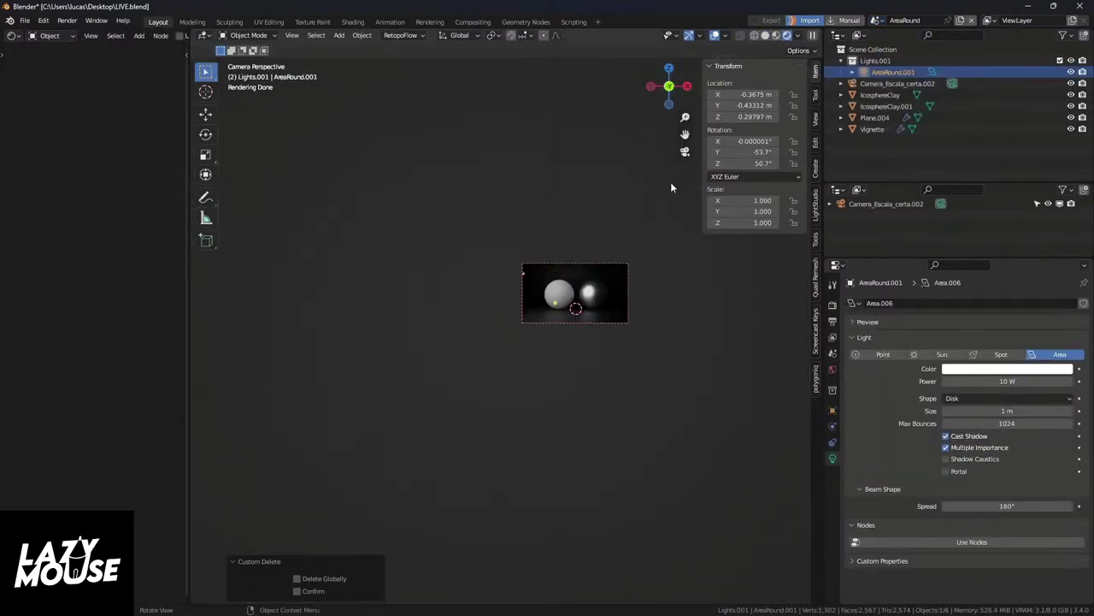
key(Home)
scroll(491, 316, up, 1)
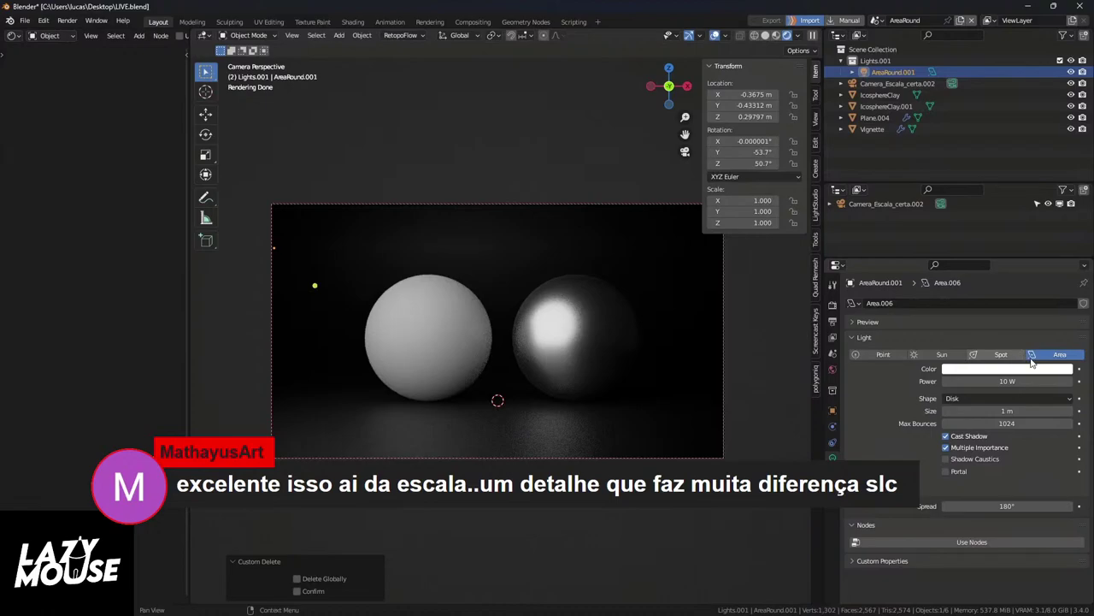
click(991, 400)
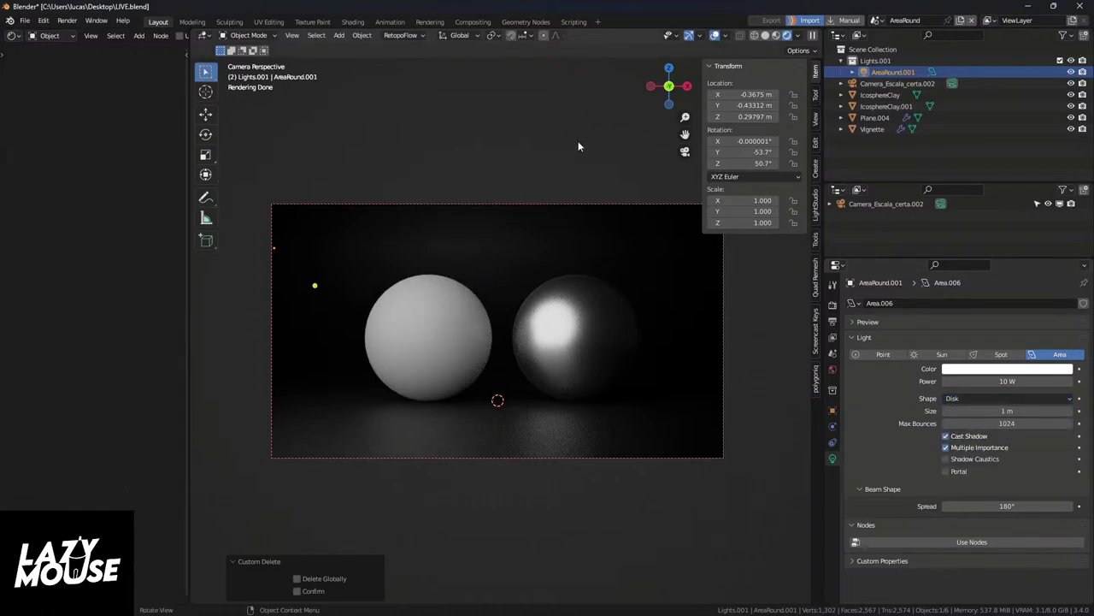
Step: Return to Solid shading, orbit away from the camera, and select the Vignette plane
click(765, 36)
mouse_move(619, 171)
middle_down()
mouse_move(559, 237)
mouse_move(498, 347)
mouse_move(501, 300)
mouse_move(525, 302)
mouse_move(314, 318)
middle_up()
scroll(524, 302, down, 3)
click(368, 338)
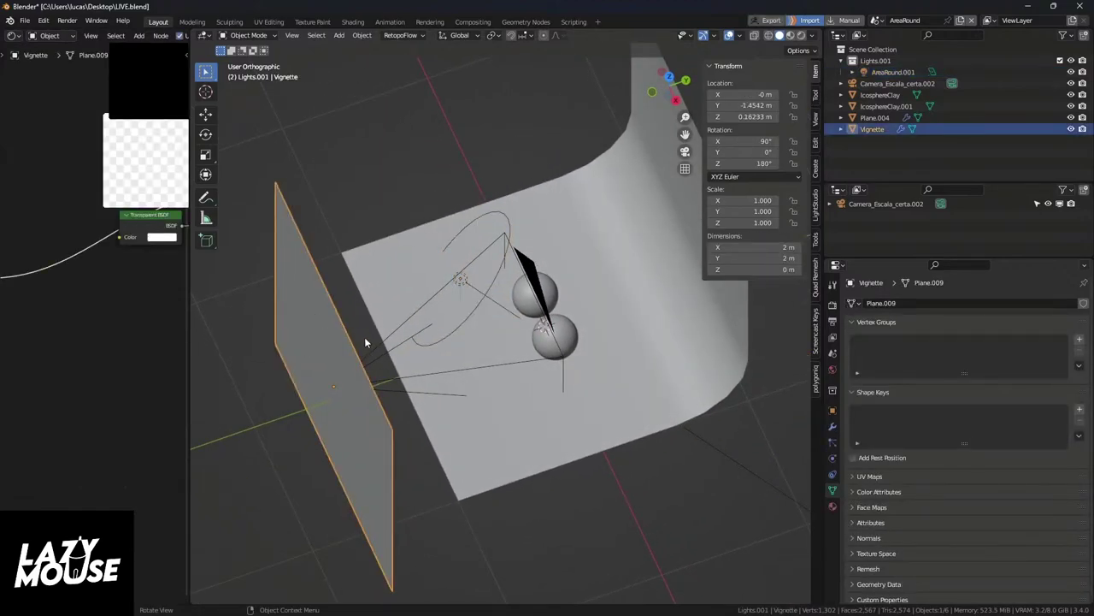
Step: Delete the Vignette plane and scale the AreaRound.001 area light to 2.784
key(Delete)
middle_drag(418, 336, 481, 324)
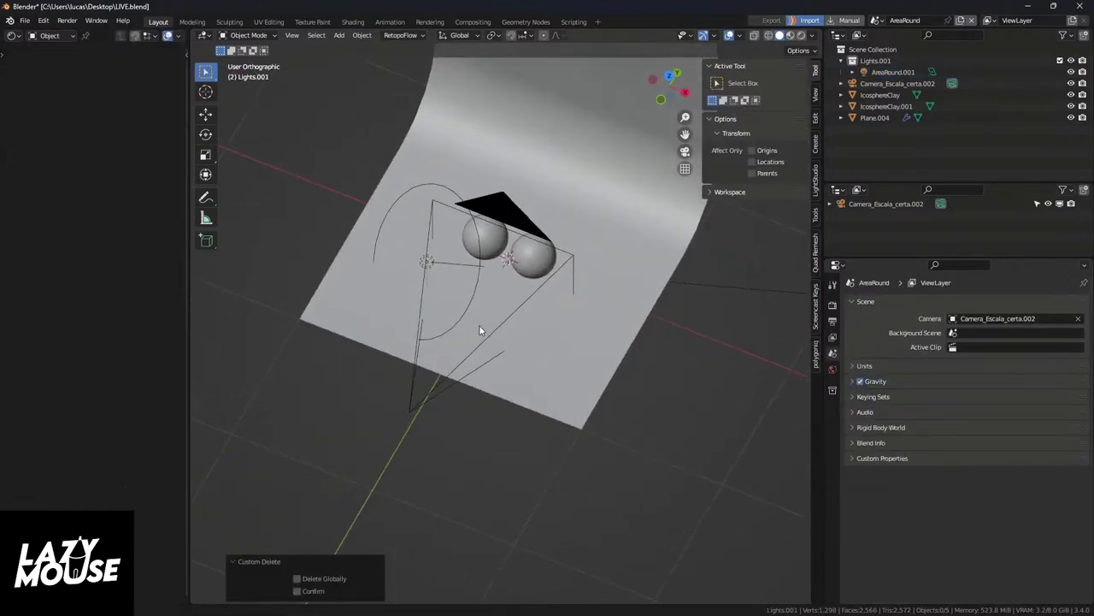
click(484, 260)
click(479, 278)
middle_drag(479, 278, 504, 245)
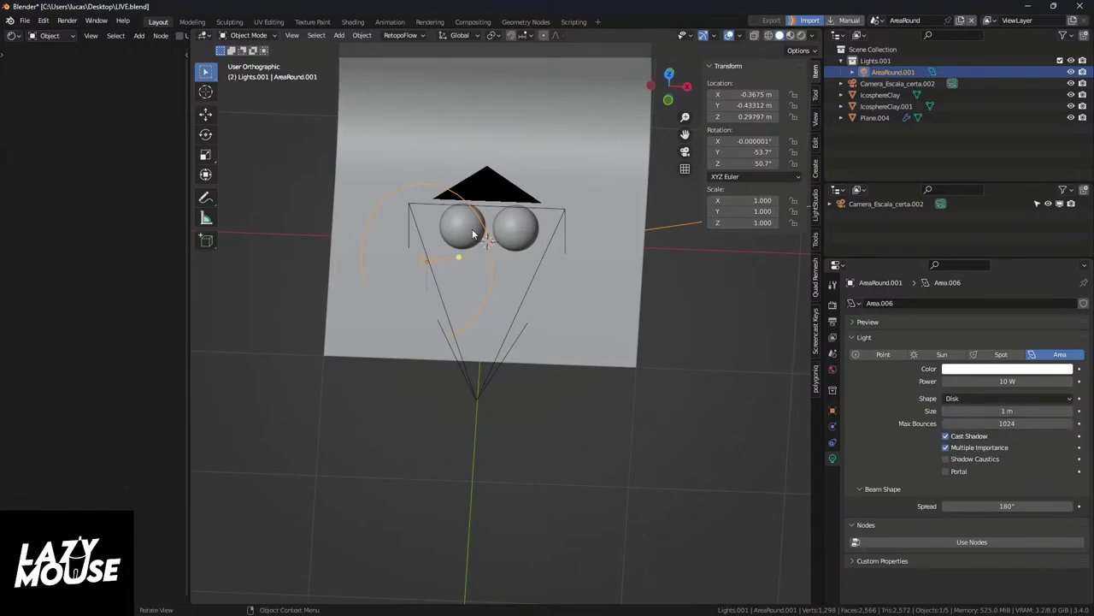
key(s)
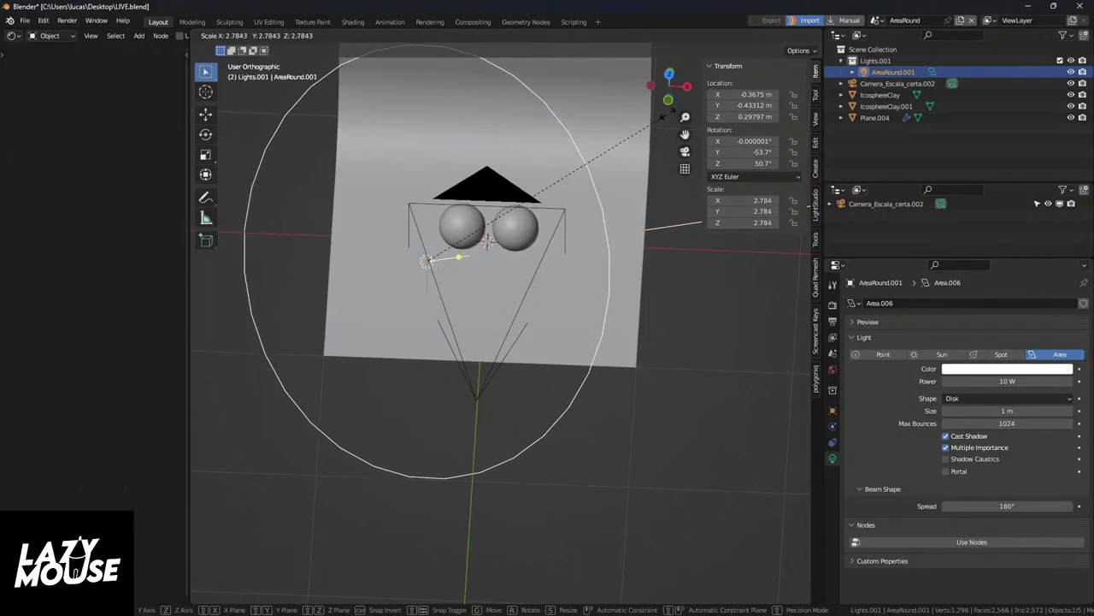
click(425, 260)
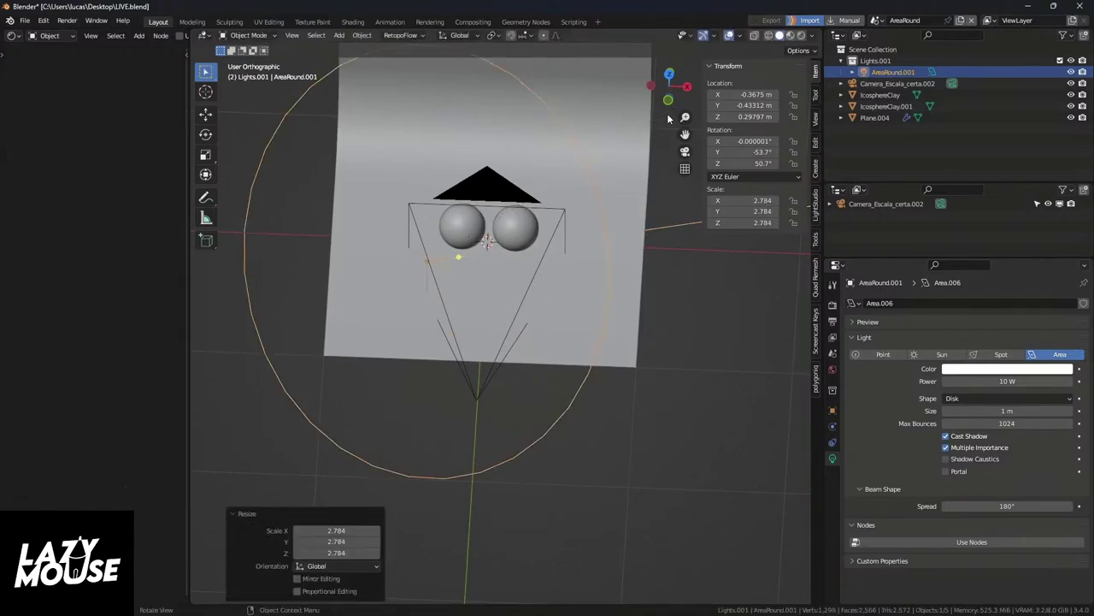
Step: In Rendered shading, lighten the Fundo backdrop material's base colour value to 0.334
click(801, 35)
click(512, 299)
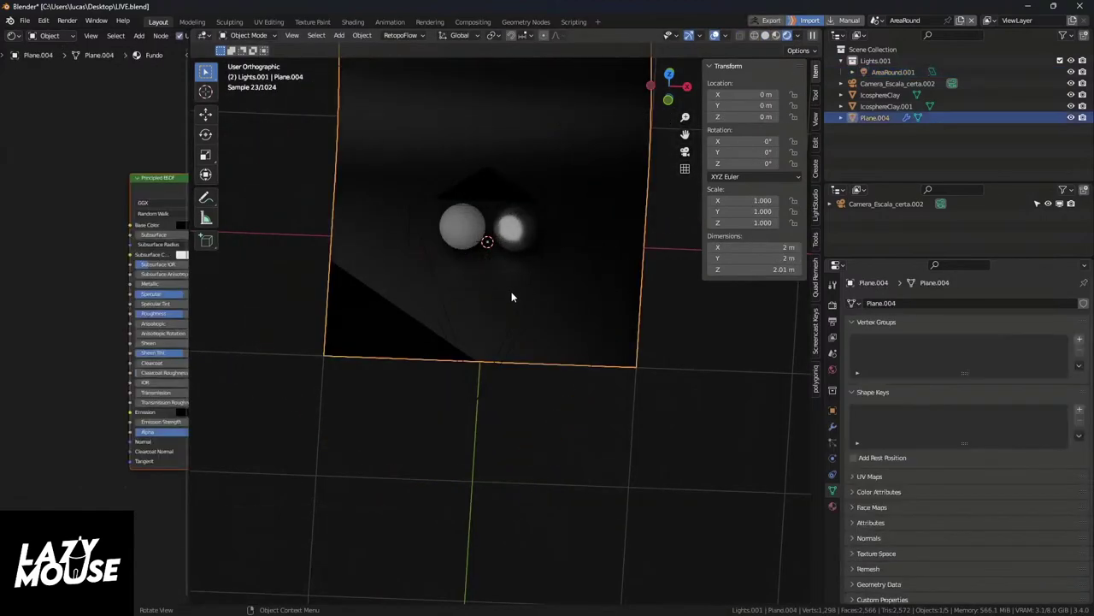
click(832, 506)
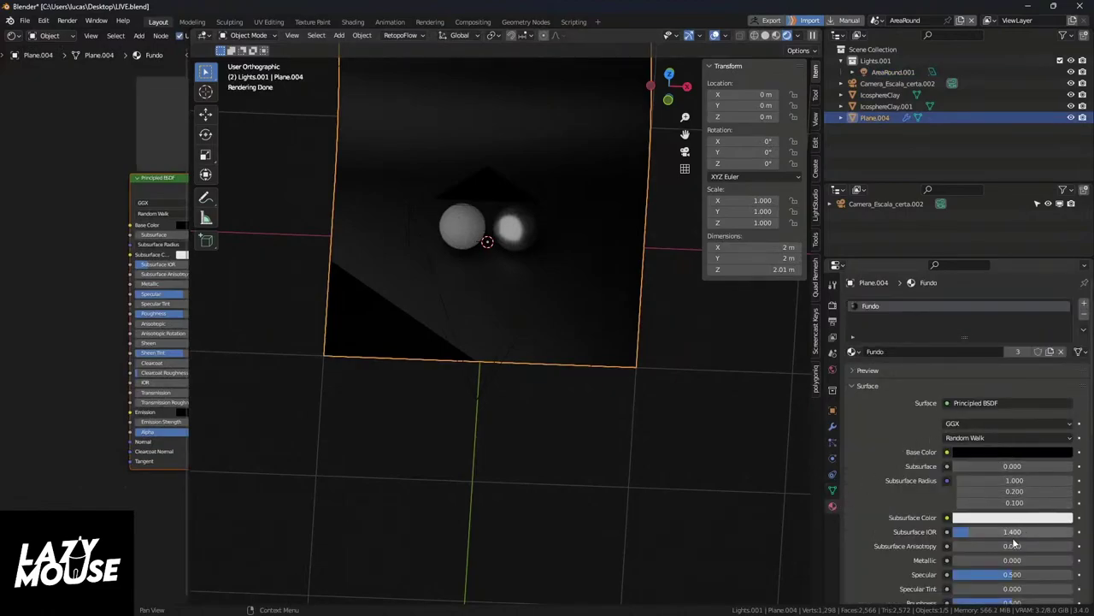
middle_drag(576, 311, 567, 296)
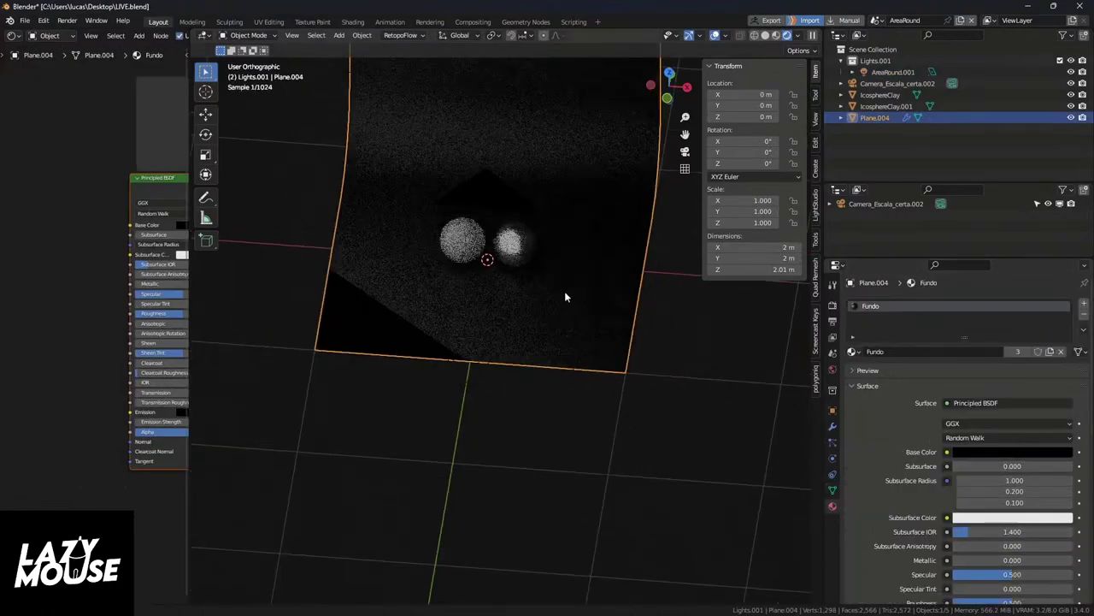
scroll(996, 583, down, 1)
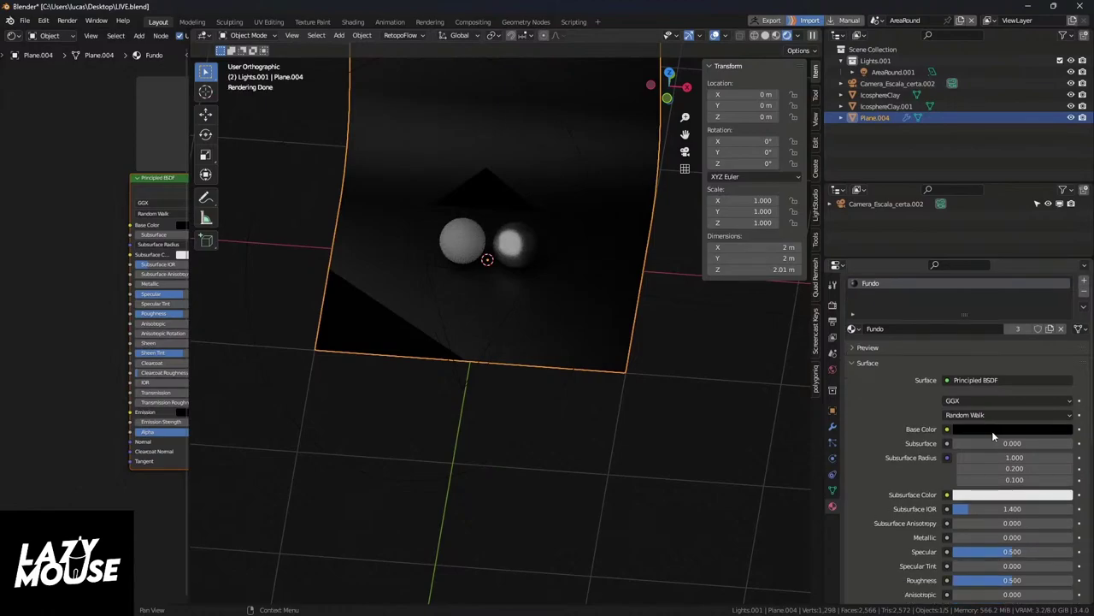
click(994, 430)
drag(983, 400, 1005, 400)
Step: Reselect the AreaRound.001 area light and shrink it down
middle_drag(530, 291, 503, 317)
click(566, 175)
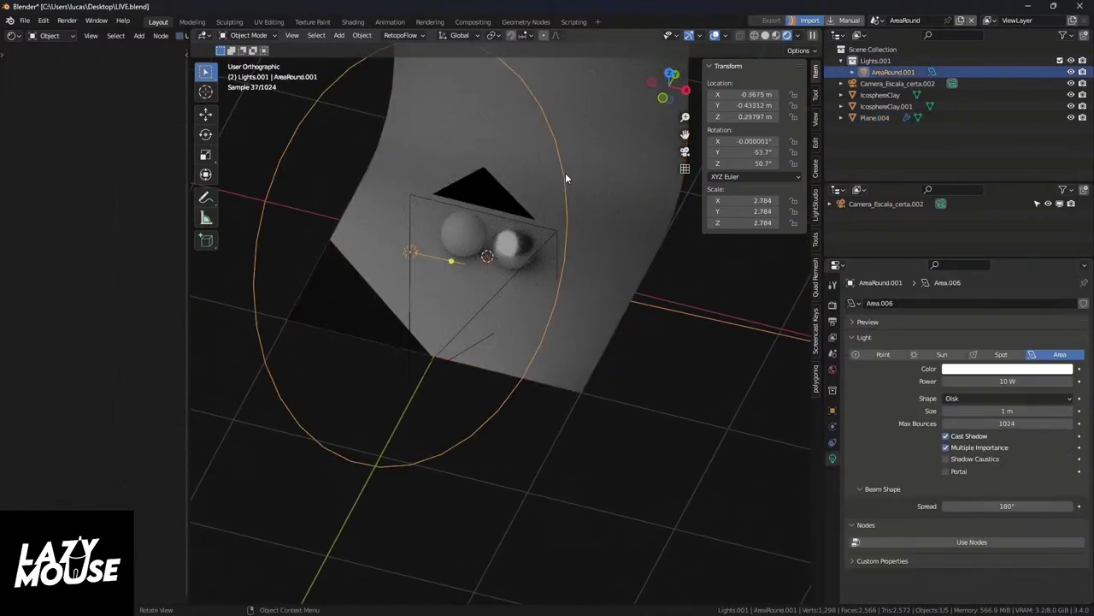
key(s)
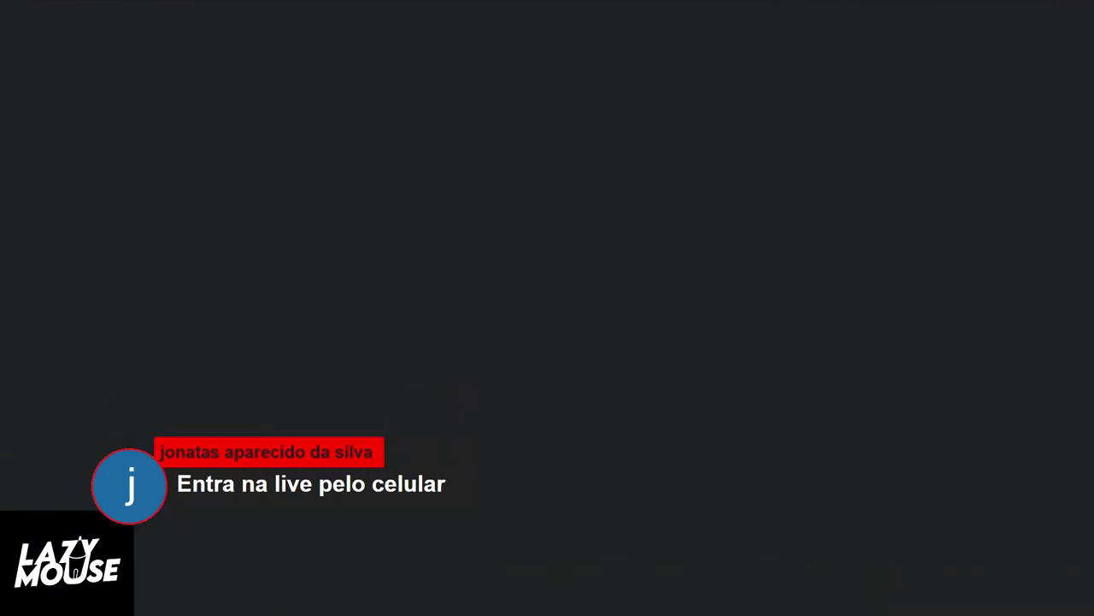
Step: Show the Discord call grid and focus the presenter's Blender screen share full window
mouse_move(589, 504)
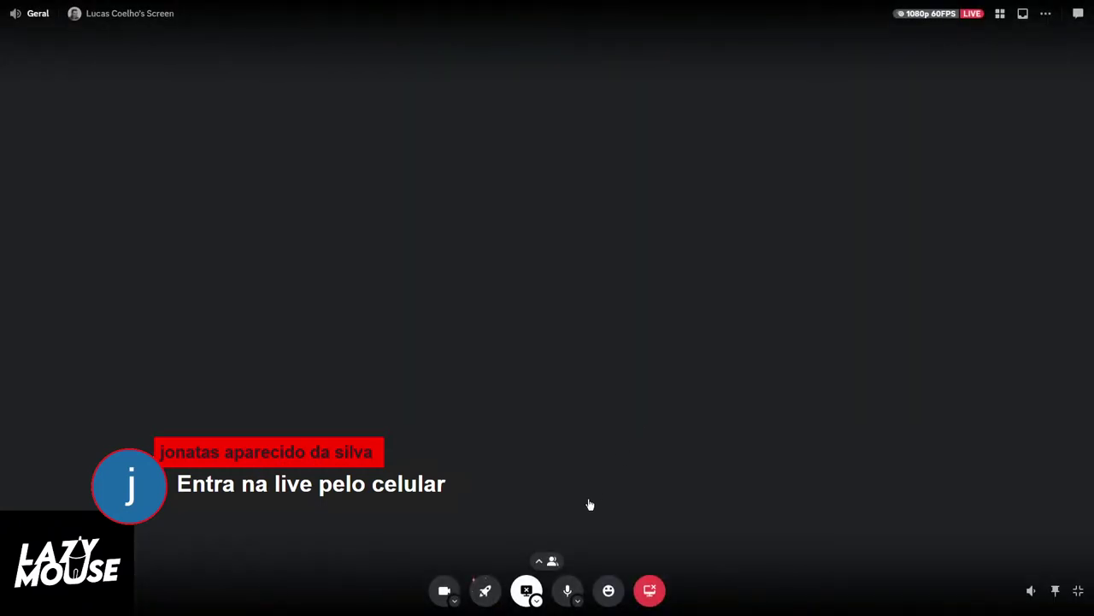
click(578, 328)
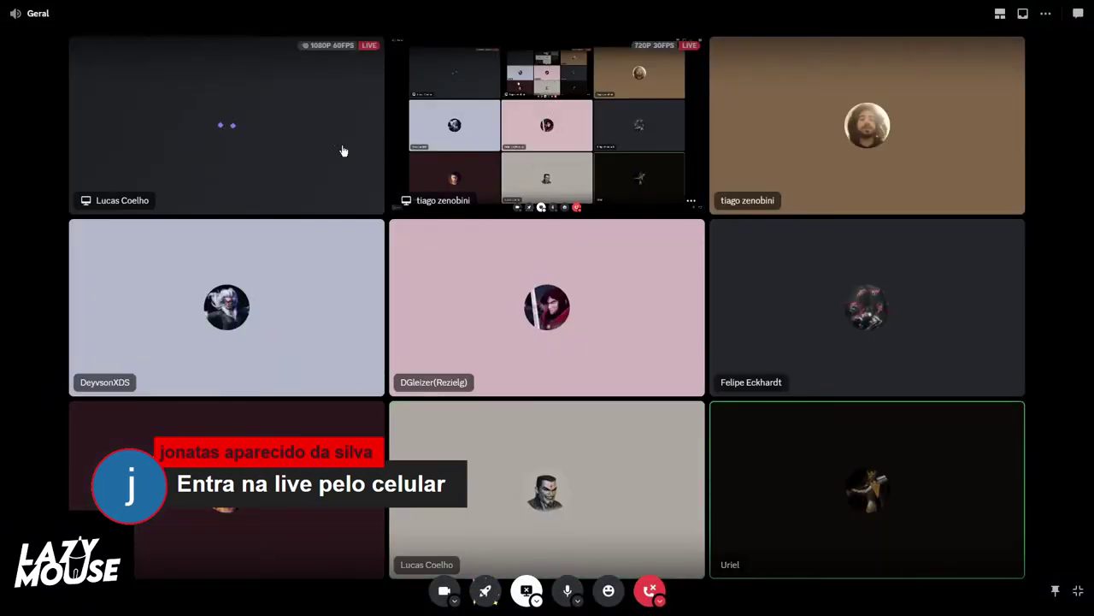
click(244, 139)
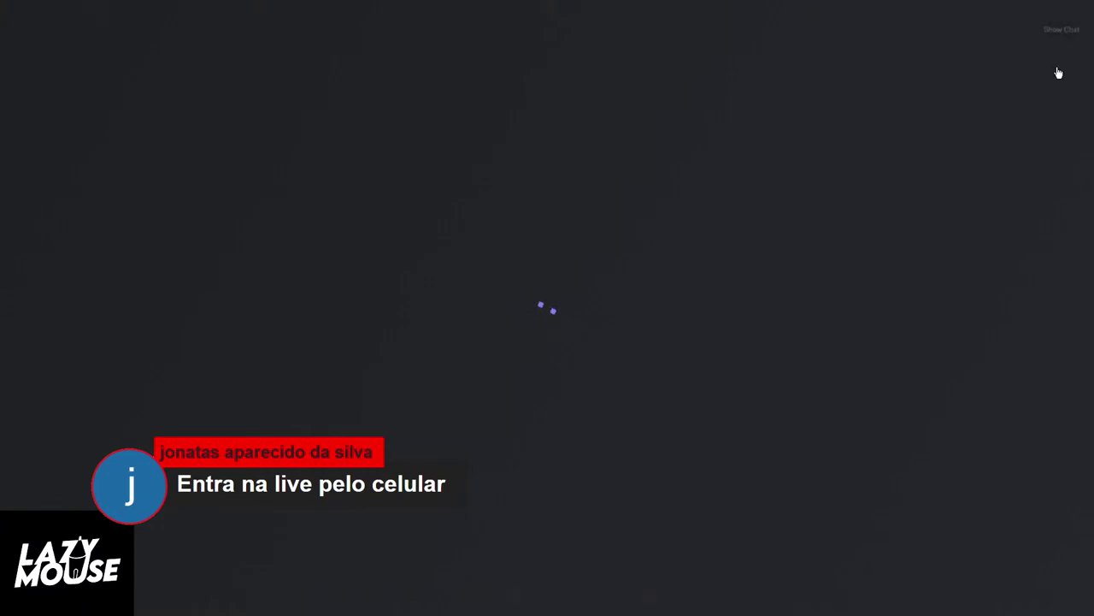
key(Escape)
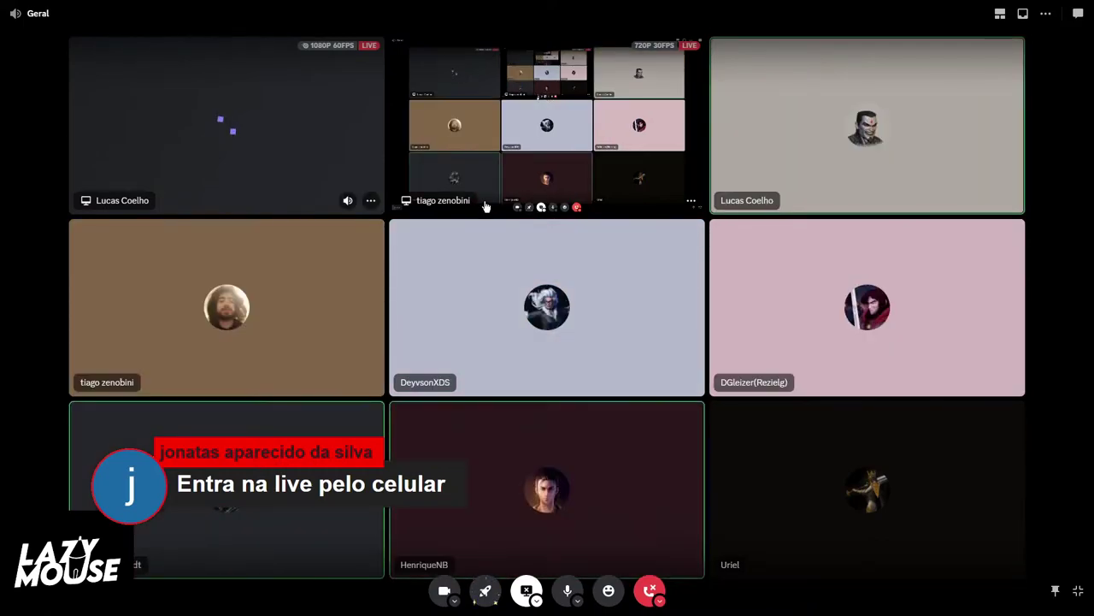
click(243, 151)
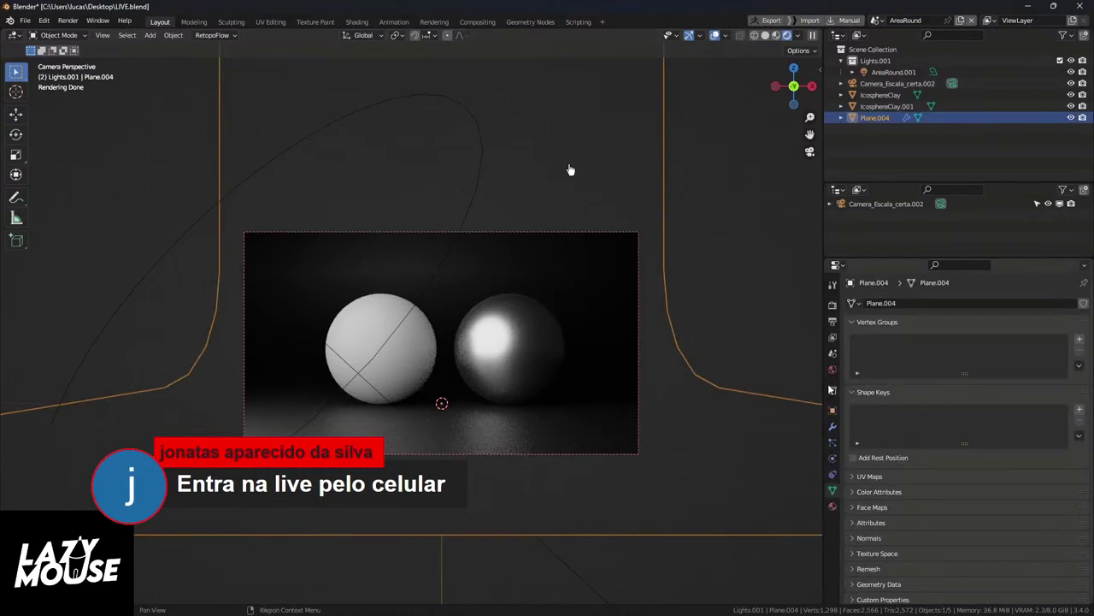
Step: Toggle the viewport overlays off and back on, then select the AreaRound.001 area light
mouse_move(633, 78)
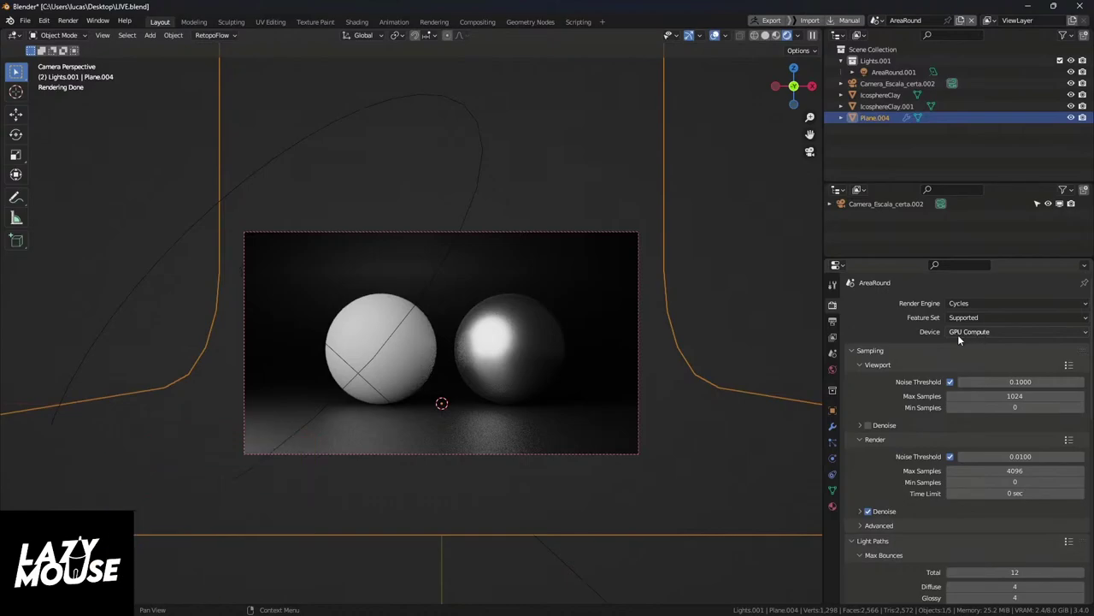
click(715, 35)
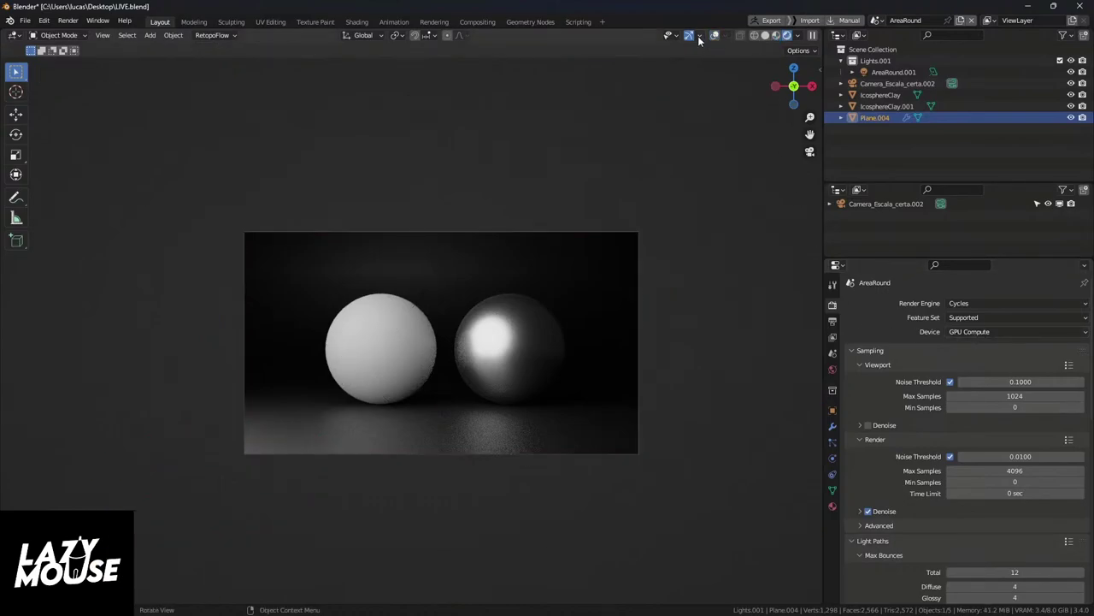
click(715, 35)
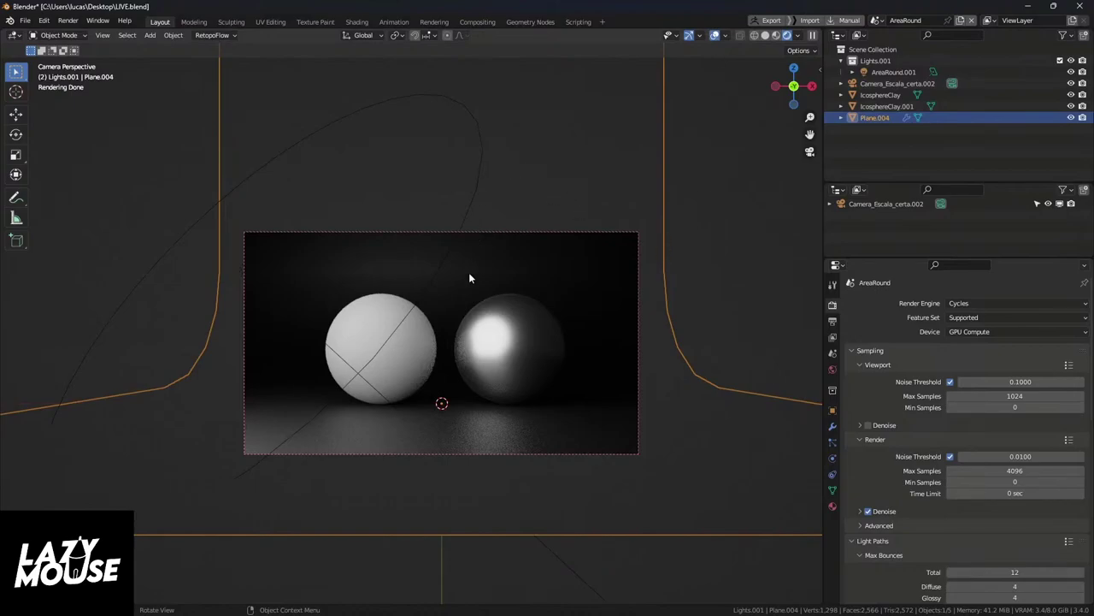
click(474, 198)
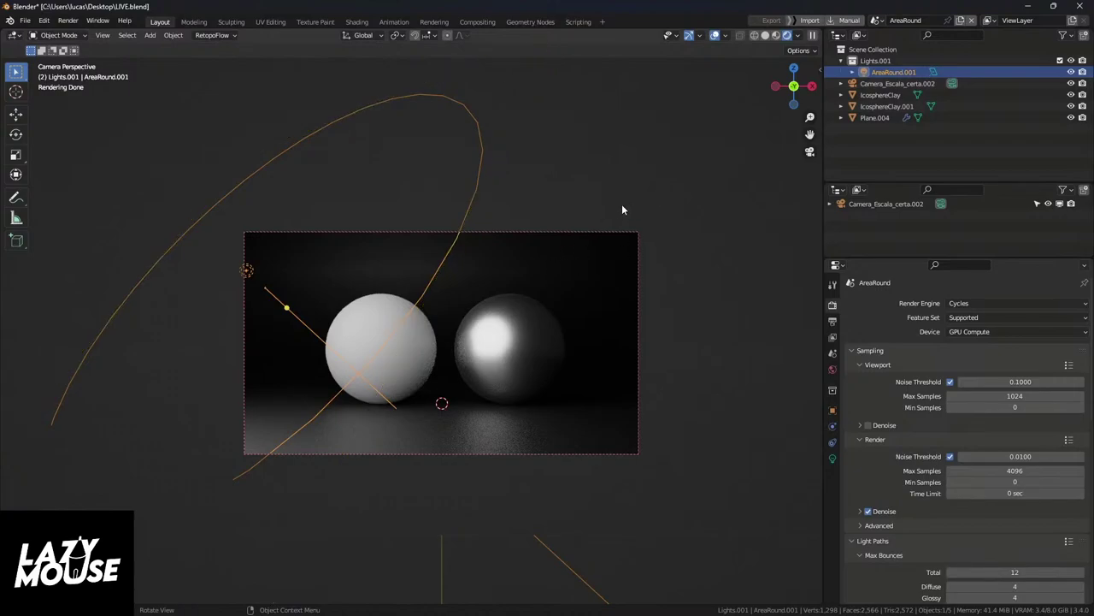
Step: Rescale the AreaRound.001 light, show its light settings and nudge the Size value up
key(s)
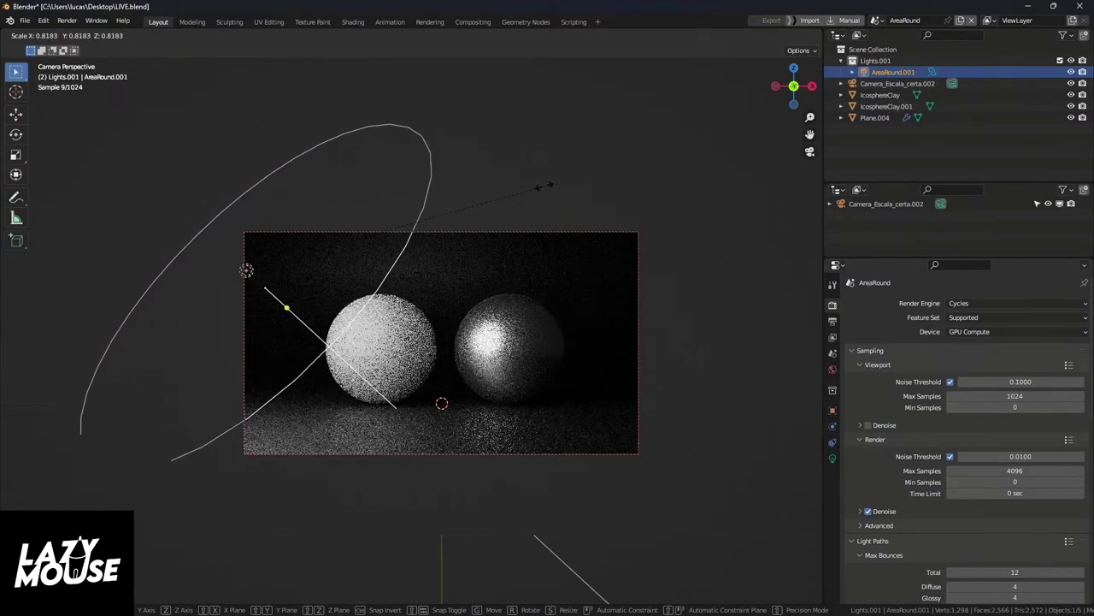
click(561, 193)
click(833, 459)
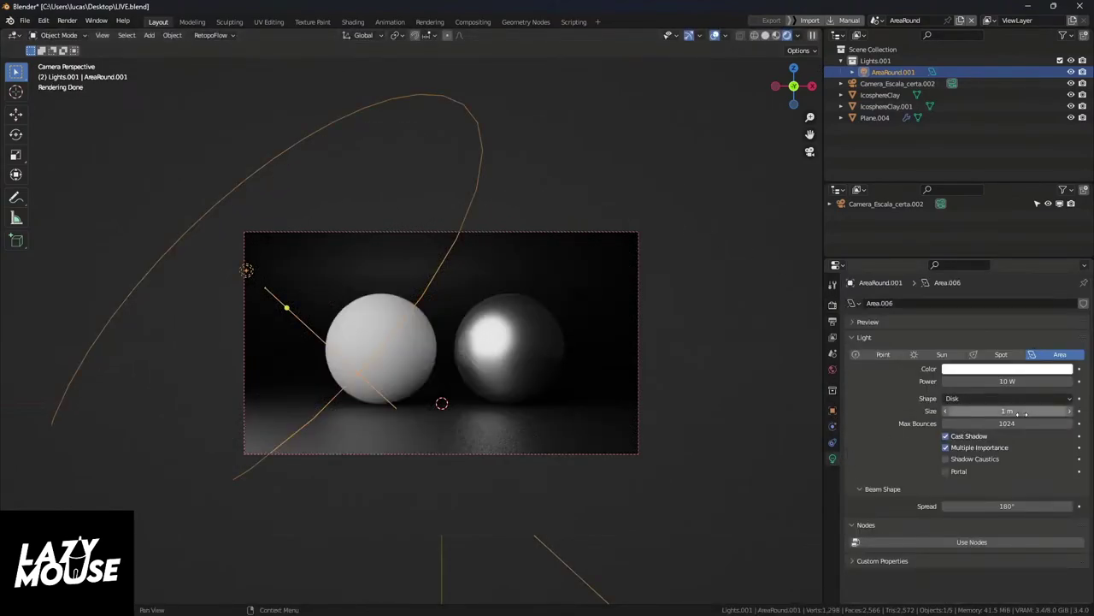
mouse_move(1018, 413)
mouse_down()
mouse_move(1061, 413)
mouse_move(988, 413)
mouse_move(1056, 413)
mouse_move(988, 413)
mouse_move(1046, 414)
mouse_move(1022, 414)
mouse_up()
key(s)
click(795, 184)
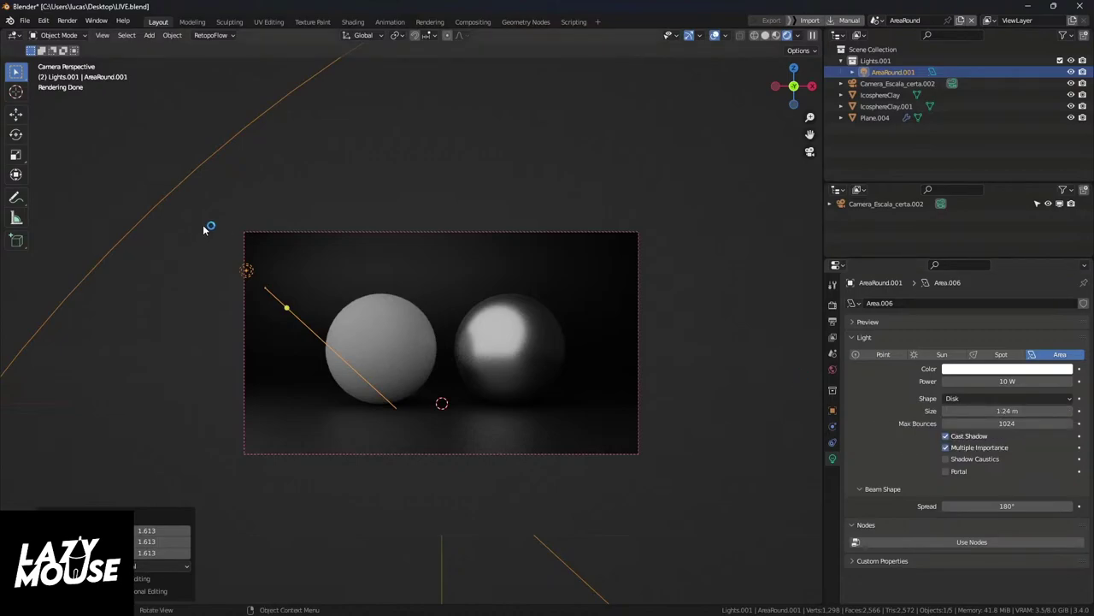
Step: Shrink the light back down to 0.454 scale, leaving its Size at 1.24 m
key(s)
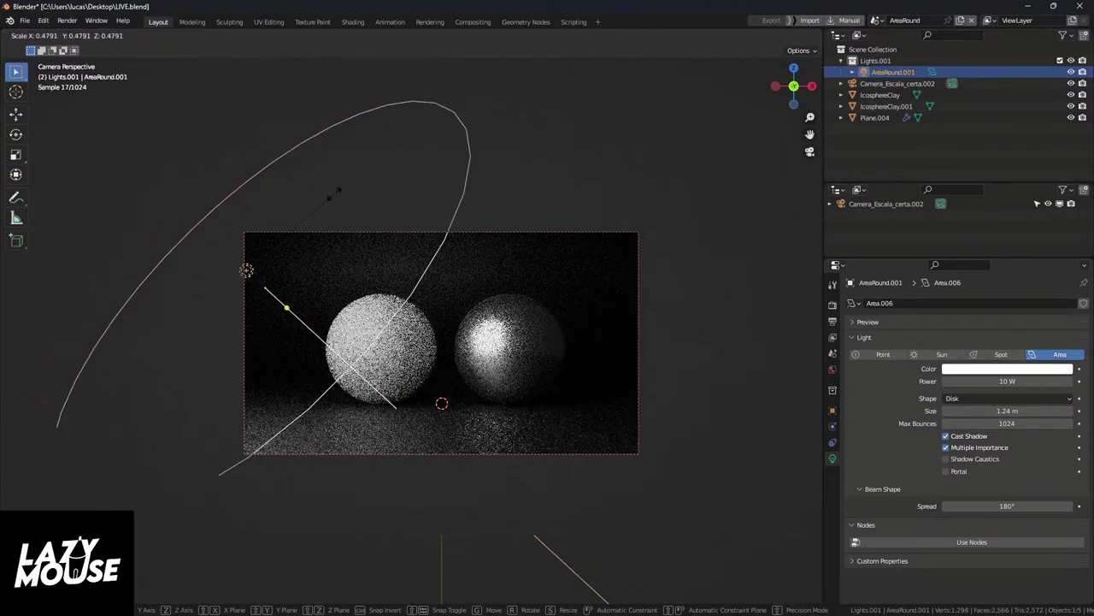
click(337, 208)
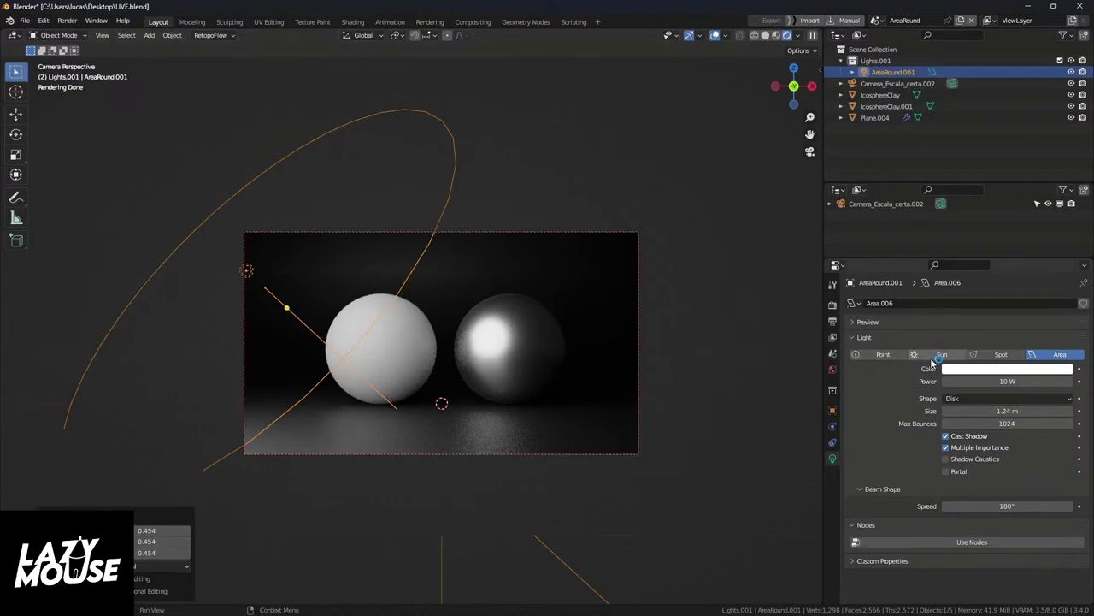
click(1002, 409)
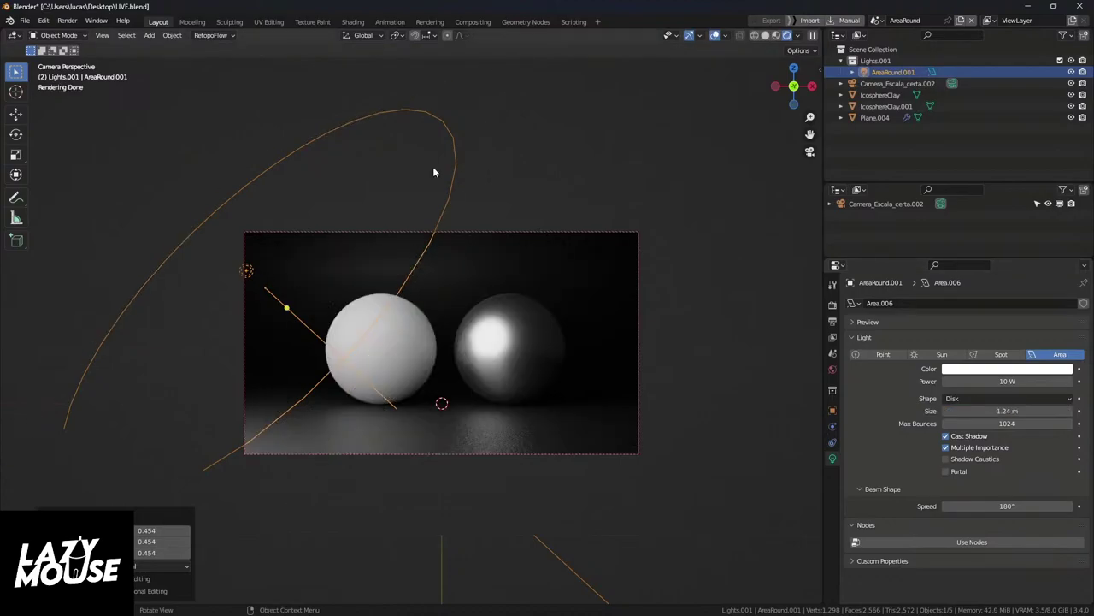
key(Return)
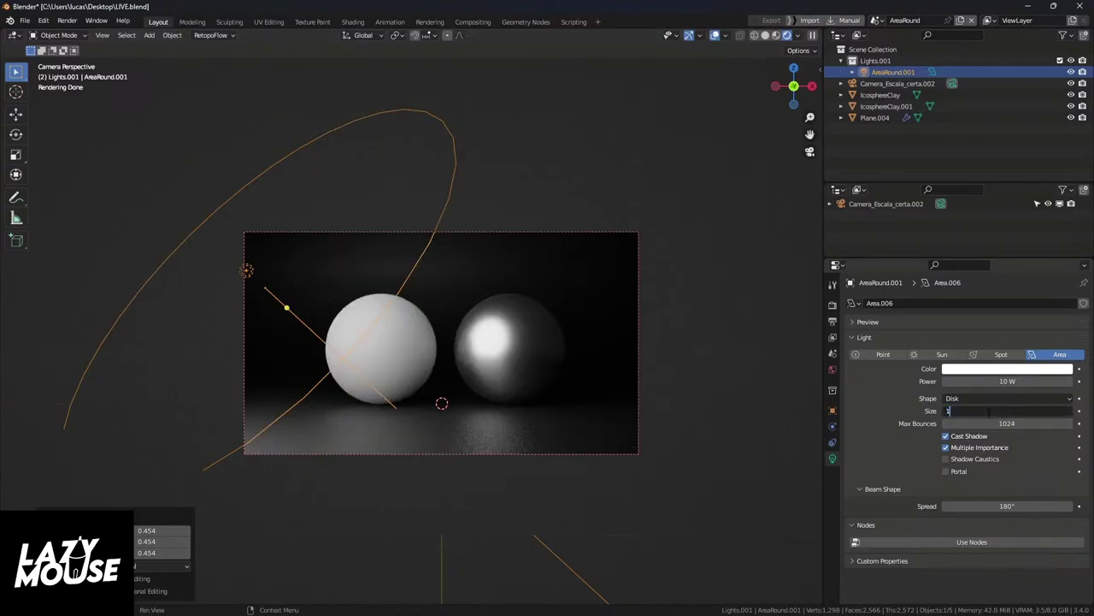
Step: Set the light Size to 1 m and try stretching its outline in the viewport
key(BackSpace)
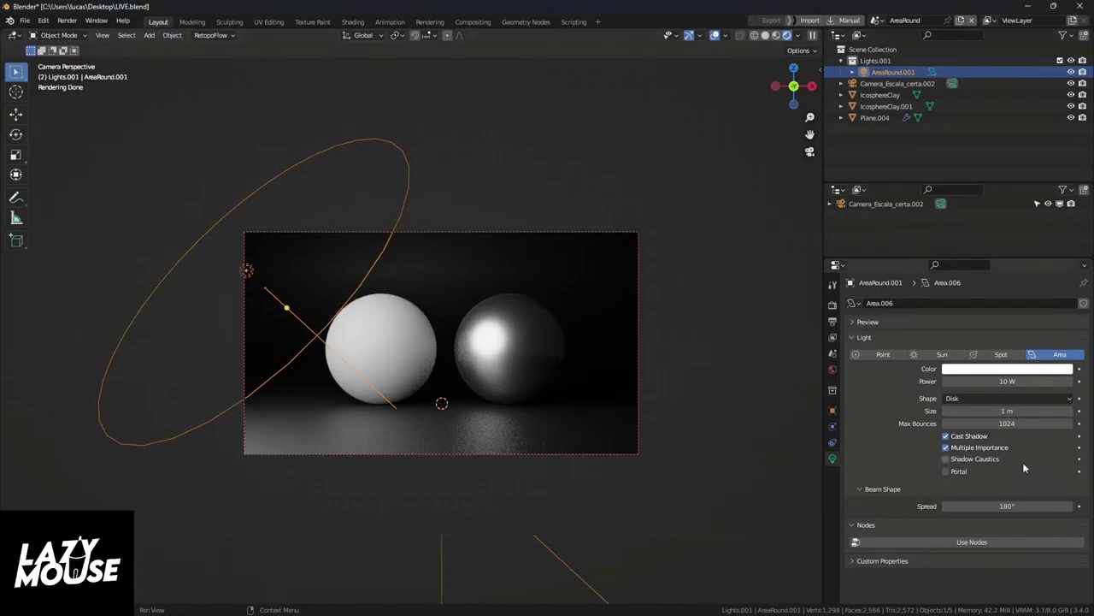
click(1019, 395)
drag(367, 183, 409, 183)
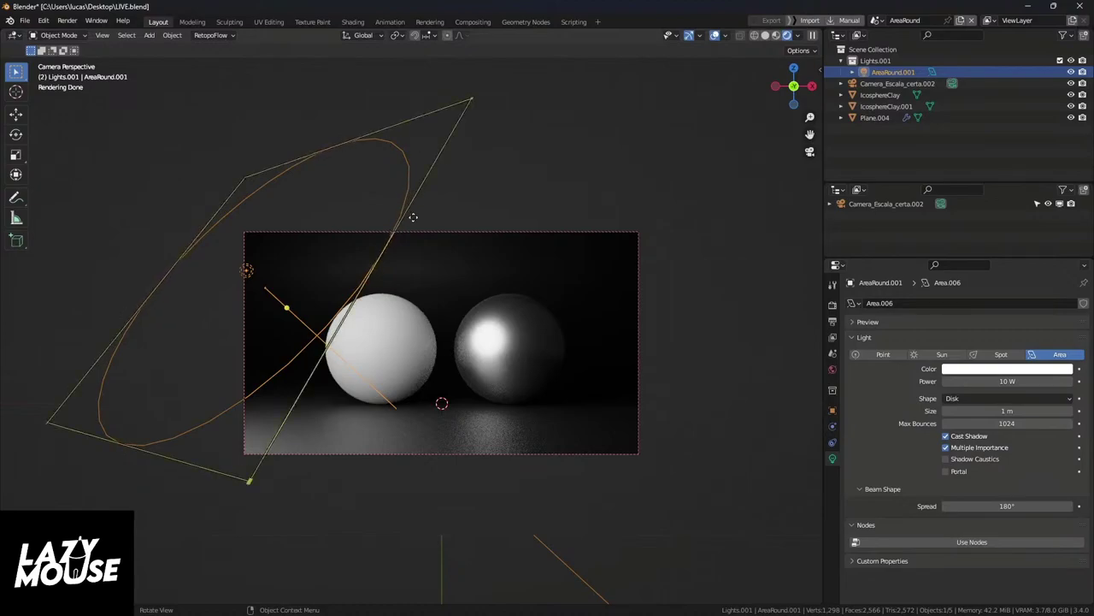
drag(413, 217, 391, 224)
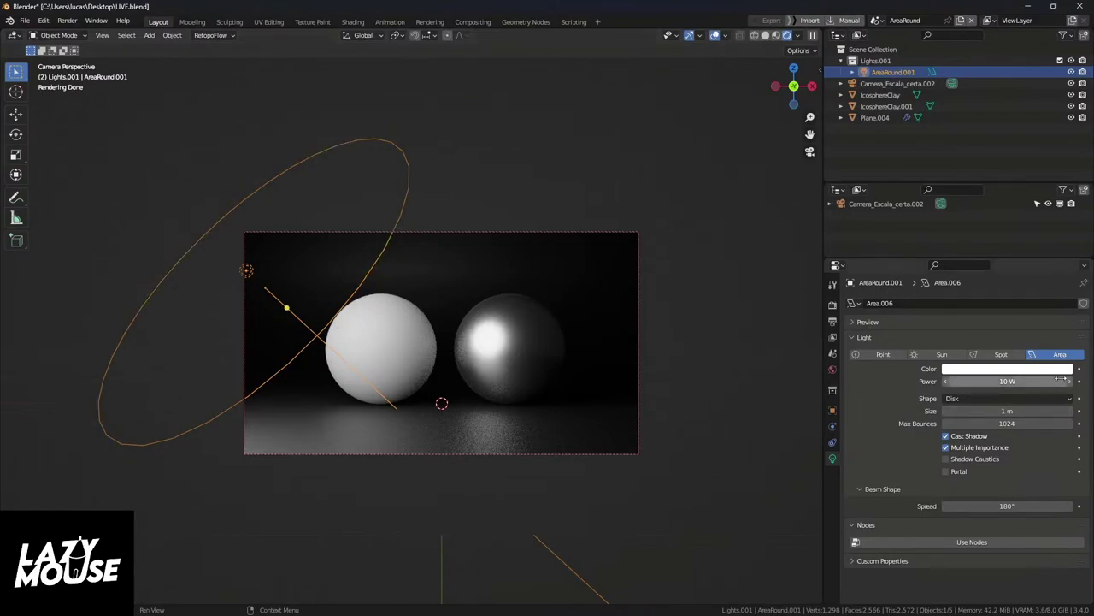
Step: Make the area light a Square and move it to a new position
click(998, 400)
click(996, 411)
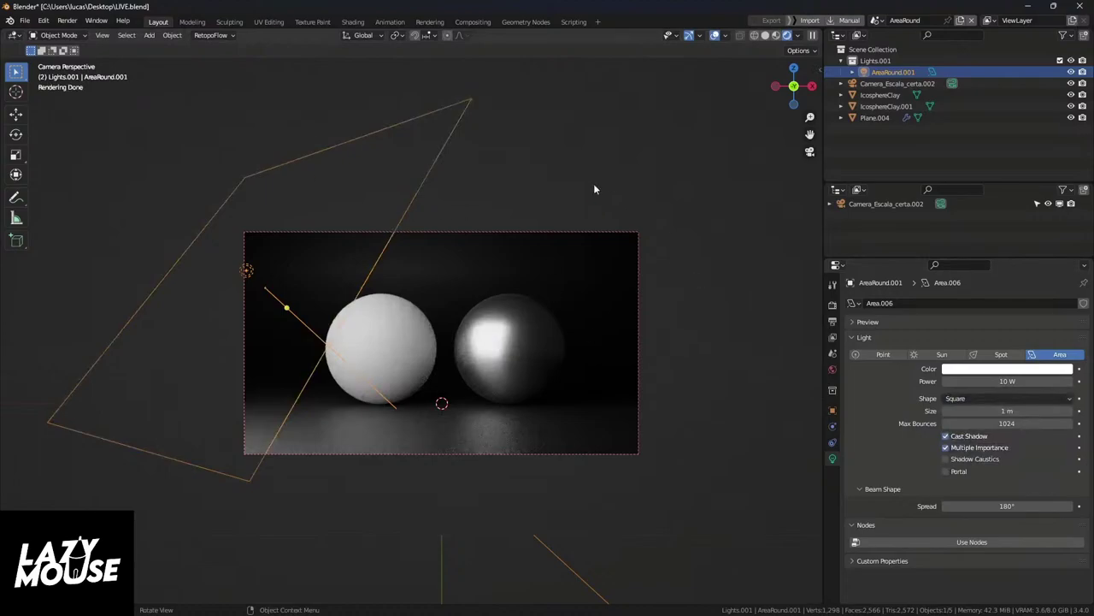
key(g)
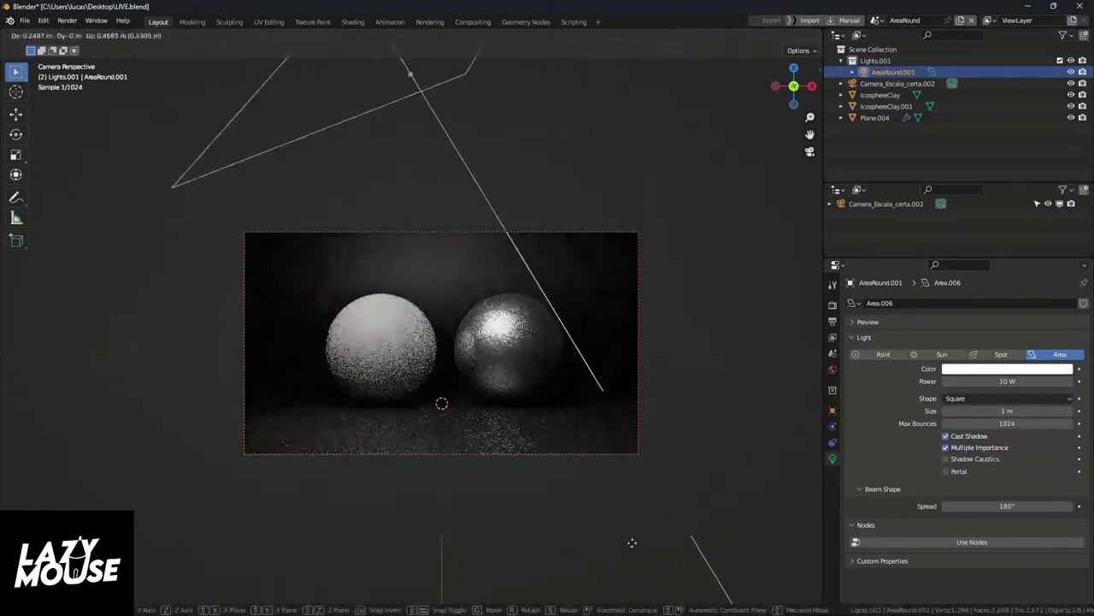
click(632, 542)
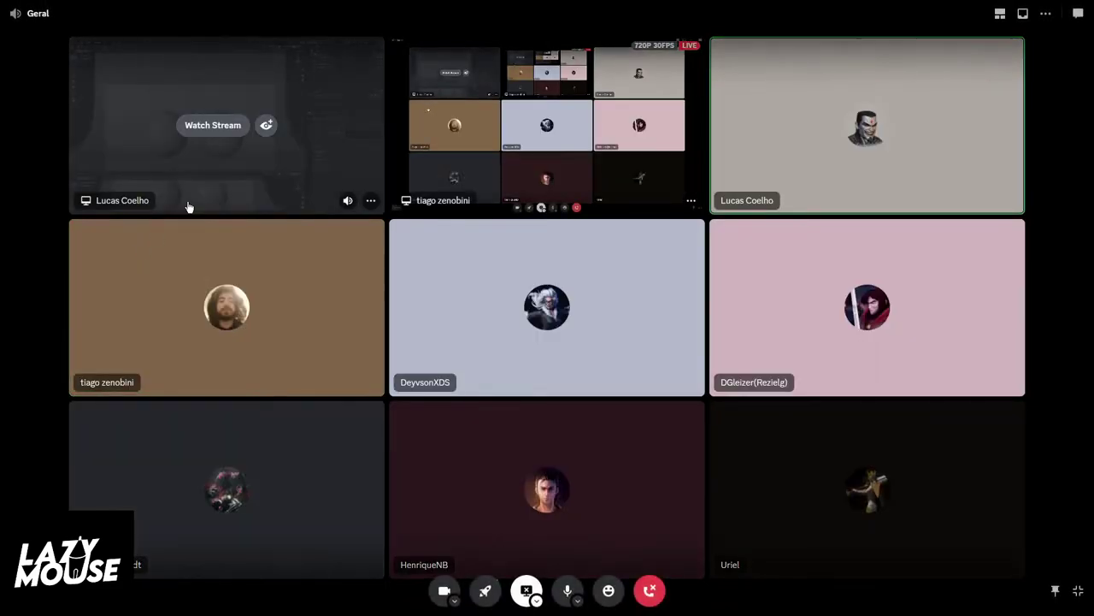
Step: Watch the presenter's Blender screen stream in Discord, expanded to fill the window
click(266, 128)
click(266, 137)
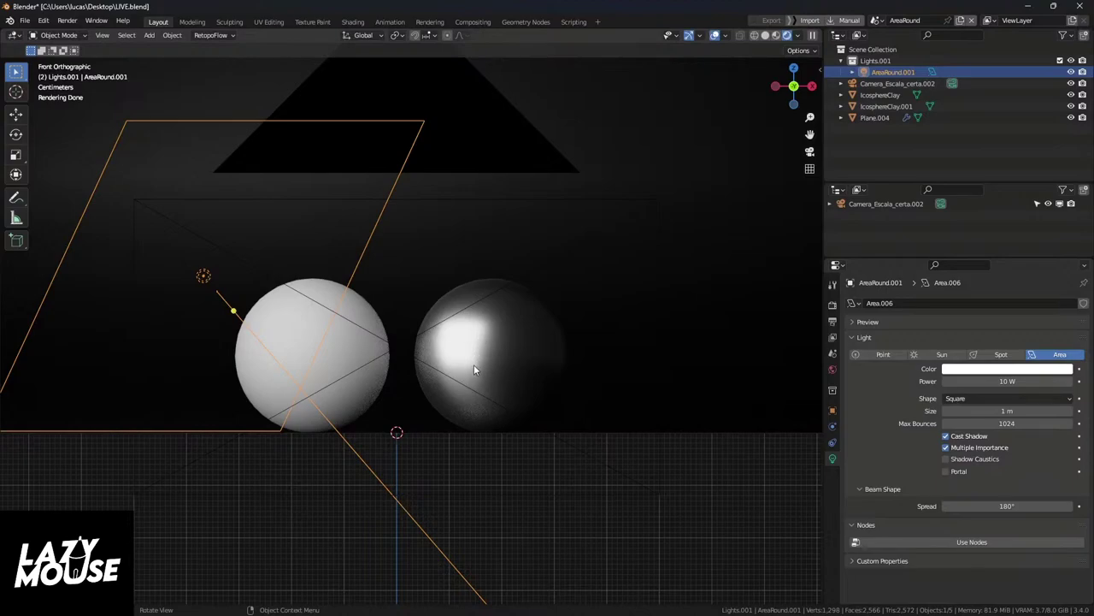
Step: Turn the area light's shape back into a Disk
click(975, 399)
click(968, 436)
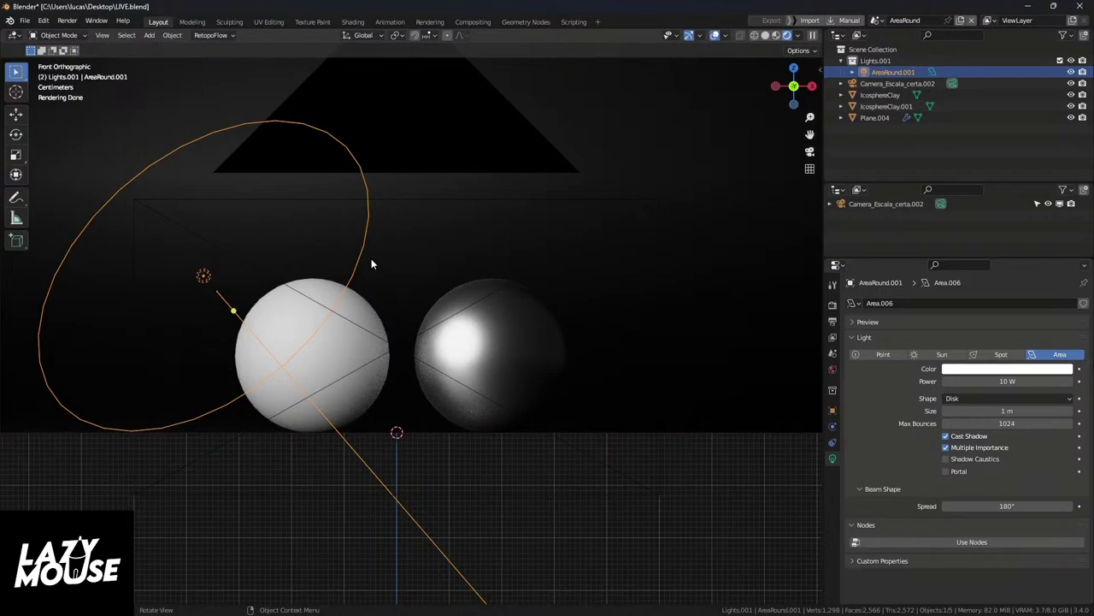
mouse_move(368, 235)
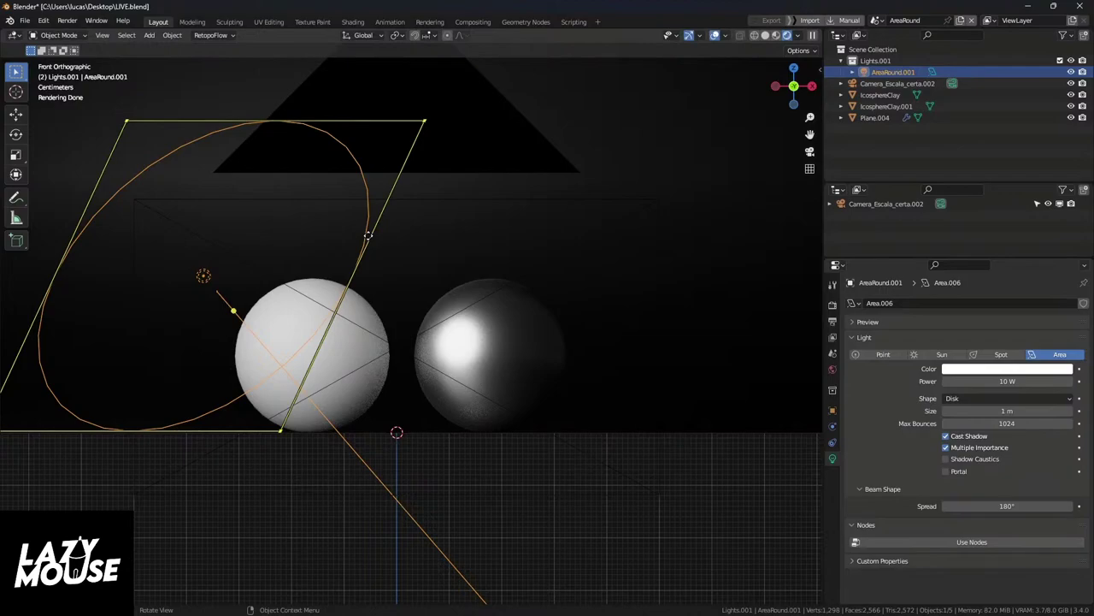
Step: Make the light a 1.45 m by 0.52 m Rectangle and view through the camera
click(1011, 399)
click(986, 424)
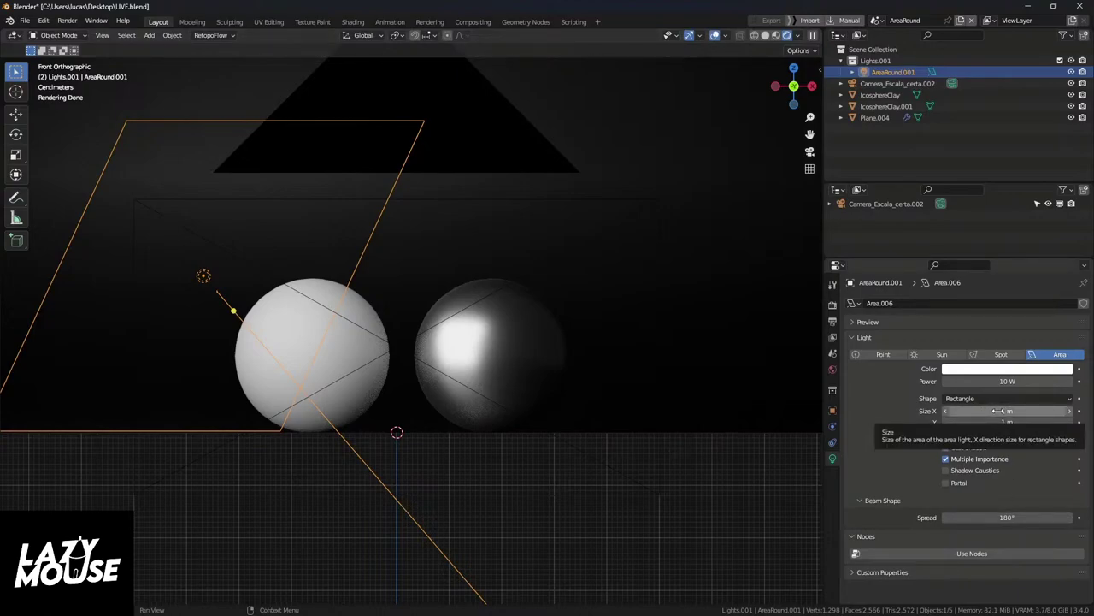
drag(997, 410, 976, 421)
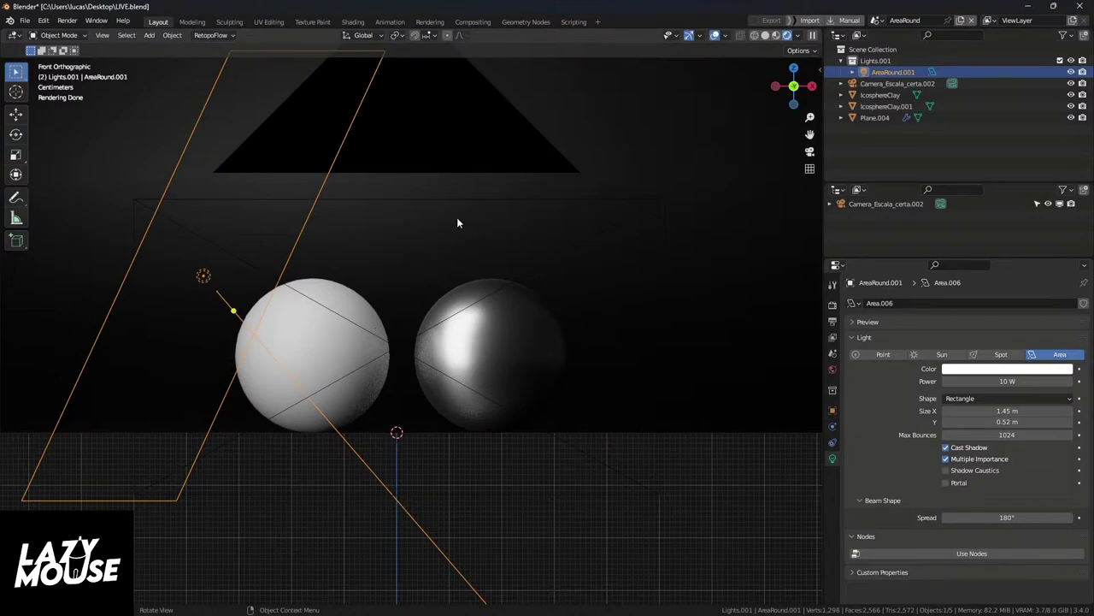
key(KP_0)
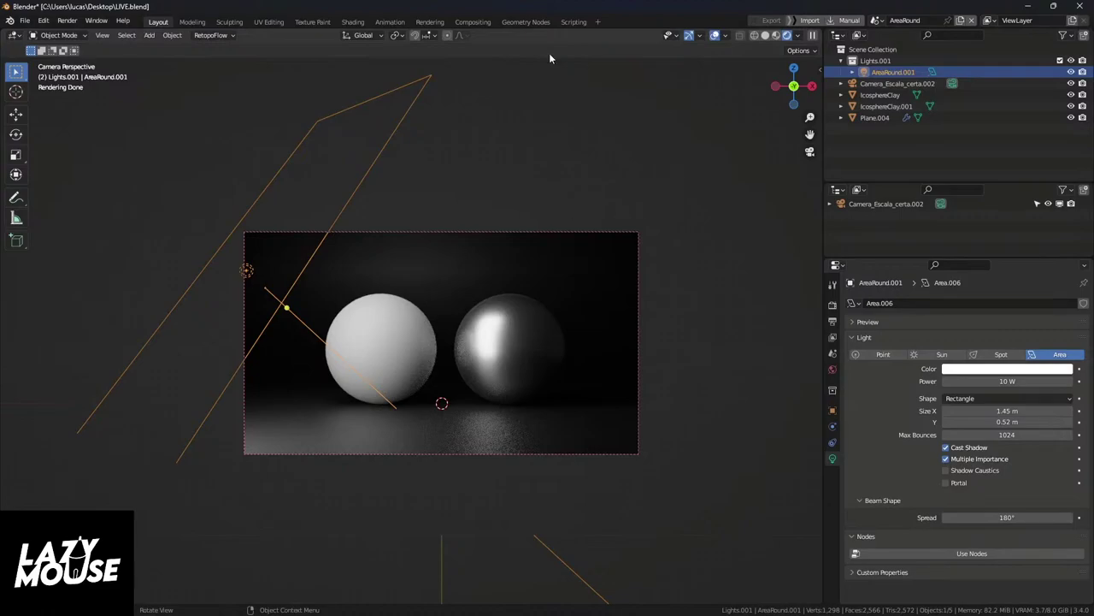
Step: Switch the area light's shape to Square with a Size of 1 m
click(1009, 411)
click(1004, 399)
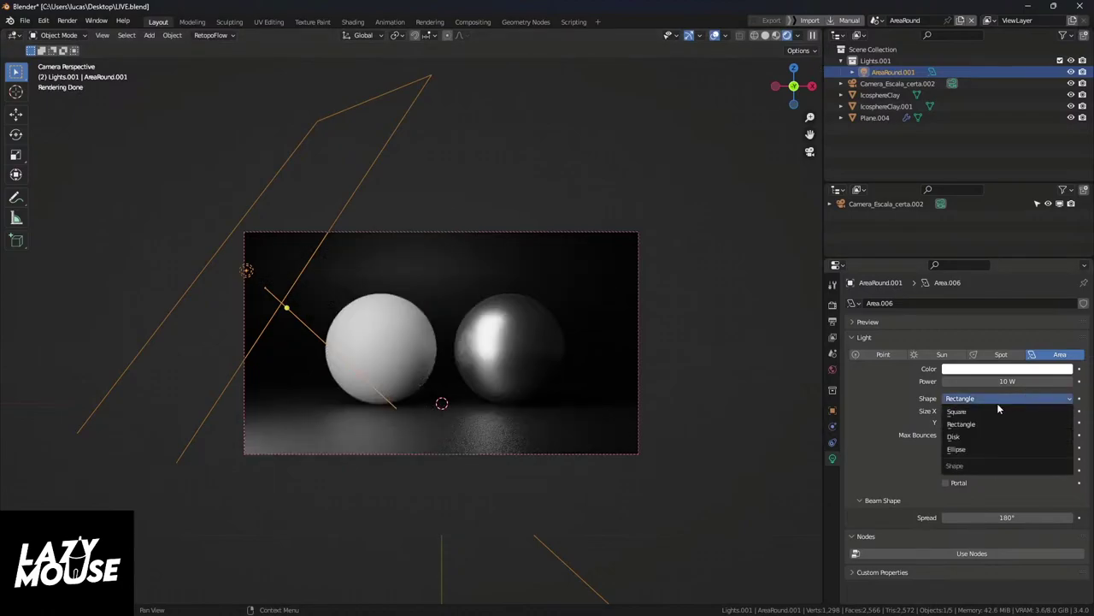
click(997, 406)
click(1002, 411)
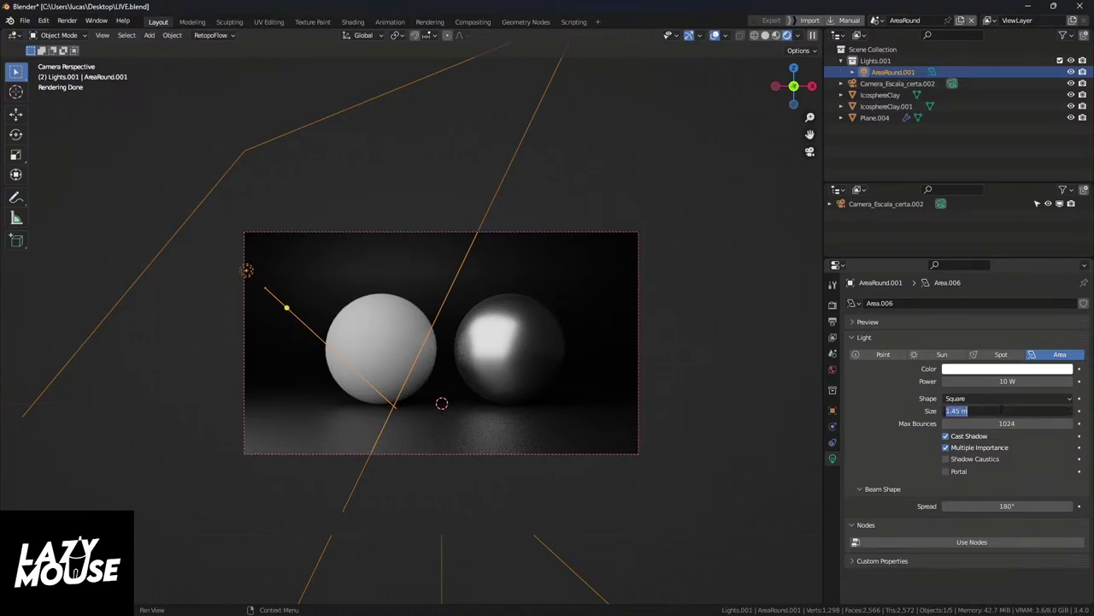
text(1)
key(Return)
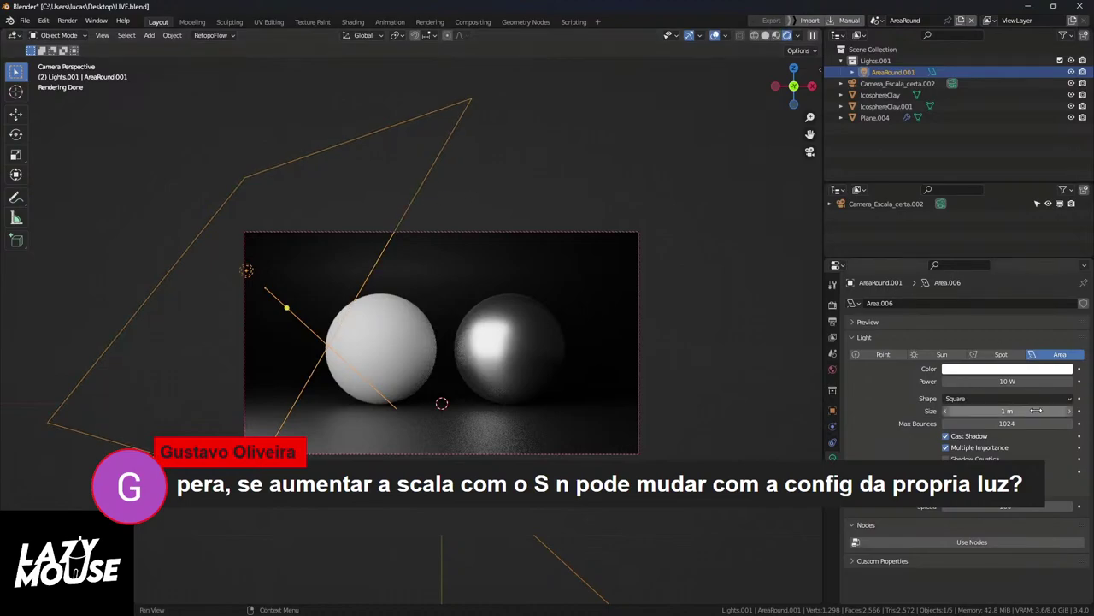
Step: Scale the area light up by about 1.456
key(g)
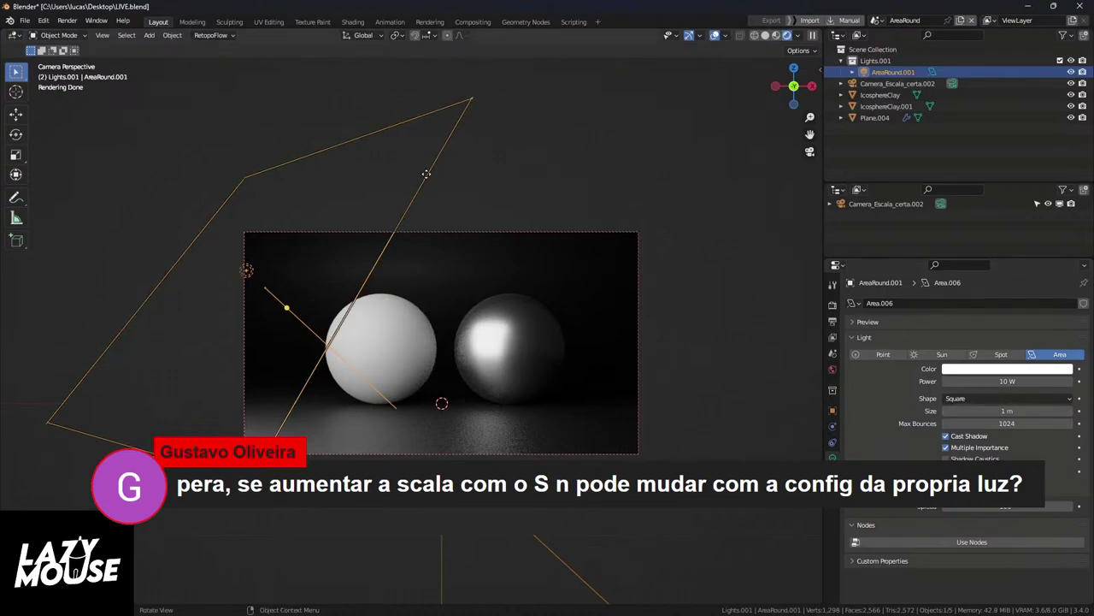
key(s)
click(637, 126)
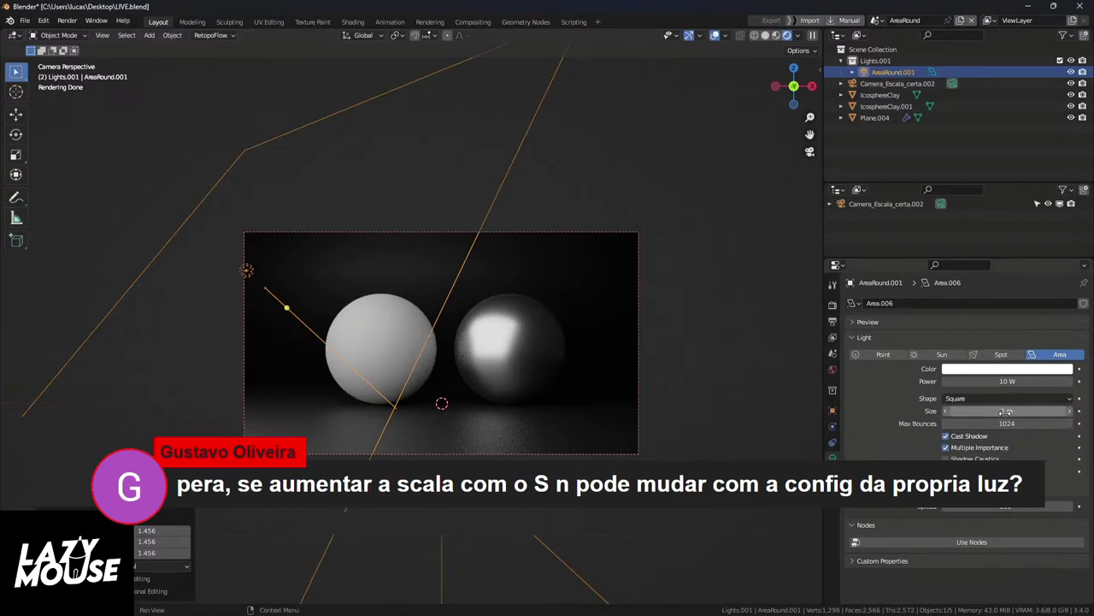
Step: Try larger light Size values around 1.5–1.78 m, then reset Size to 1 m
drag(1004, 411, 1039, 411)
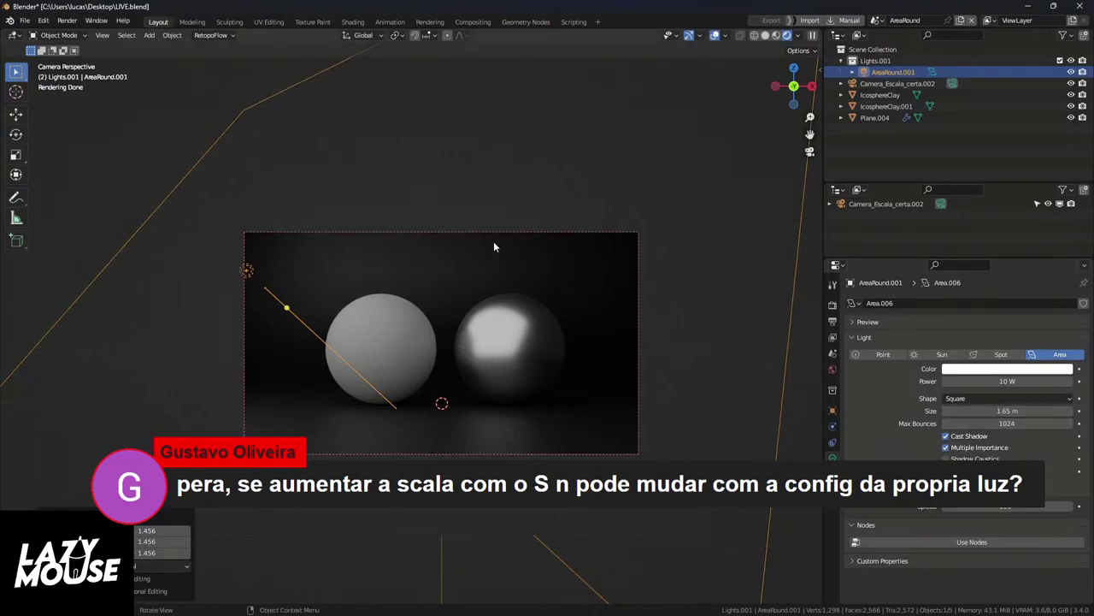
click(1001, 354)
key(ctrl+z)
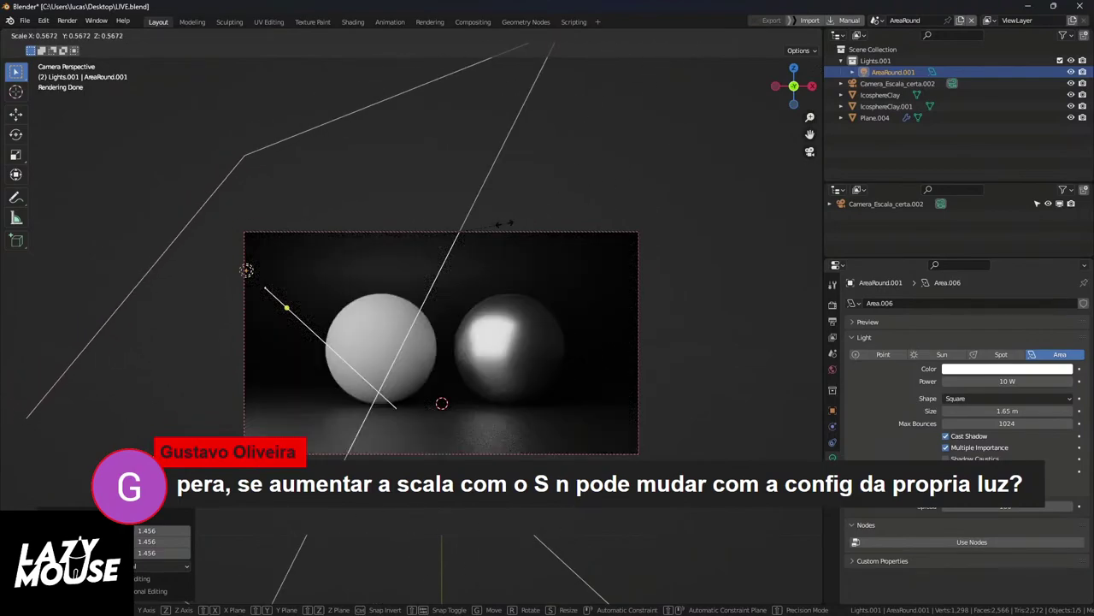
drag(1007, 410, 1037, 405)
click(1000, 410)
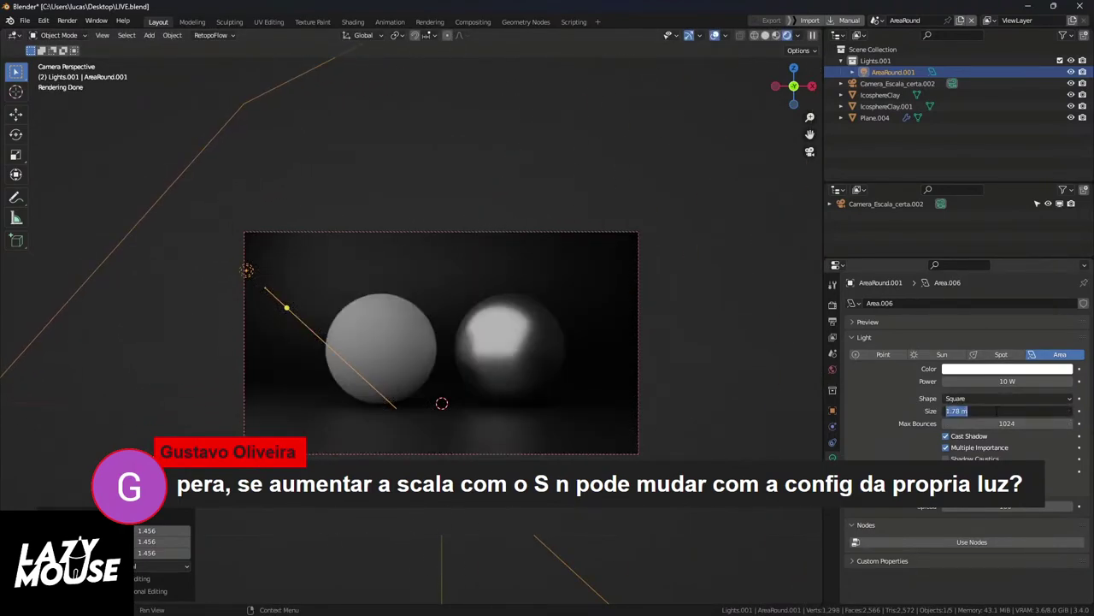
text(1)
key(Return)
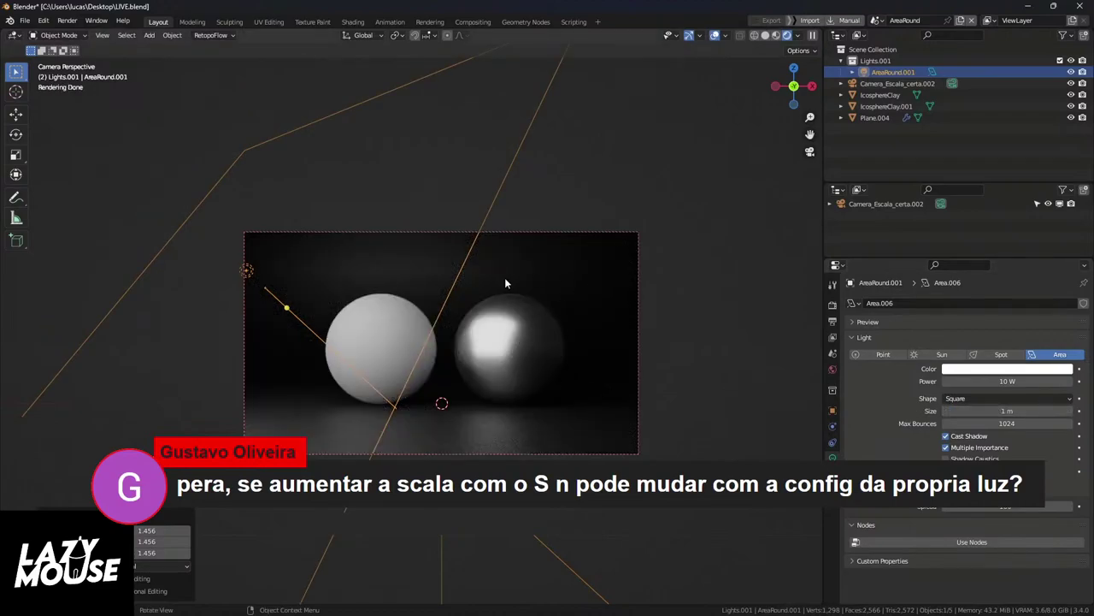
Step: Clear the light's rotation and scale, then raise it straight above the spheres
key(alt+r)
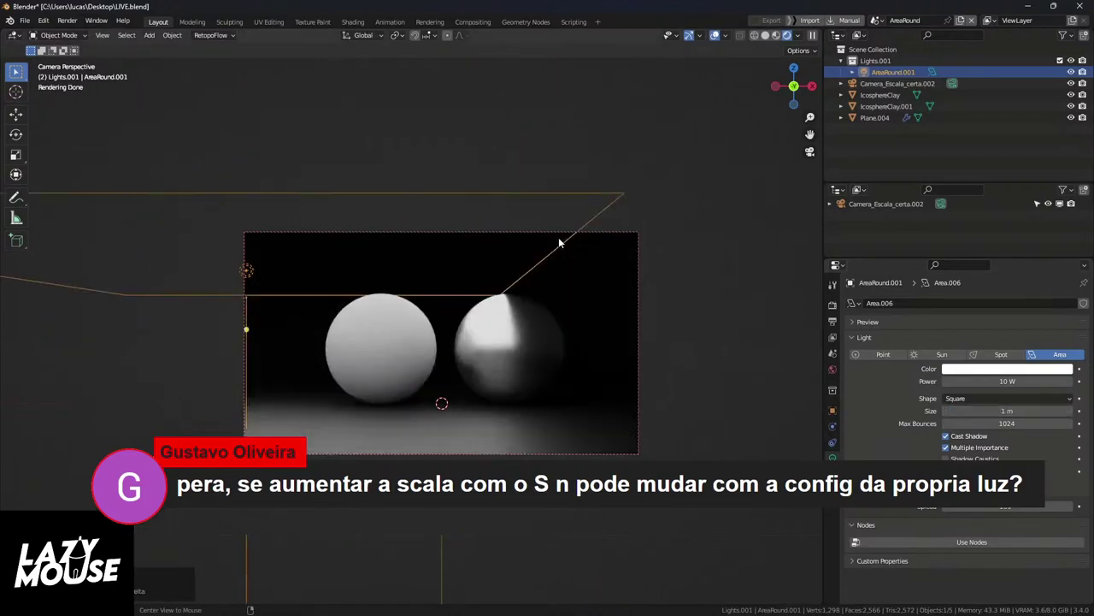
key(alt+s)
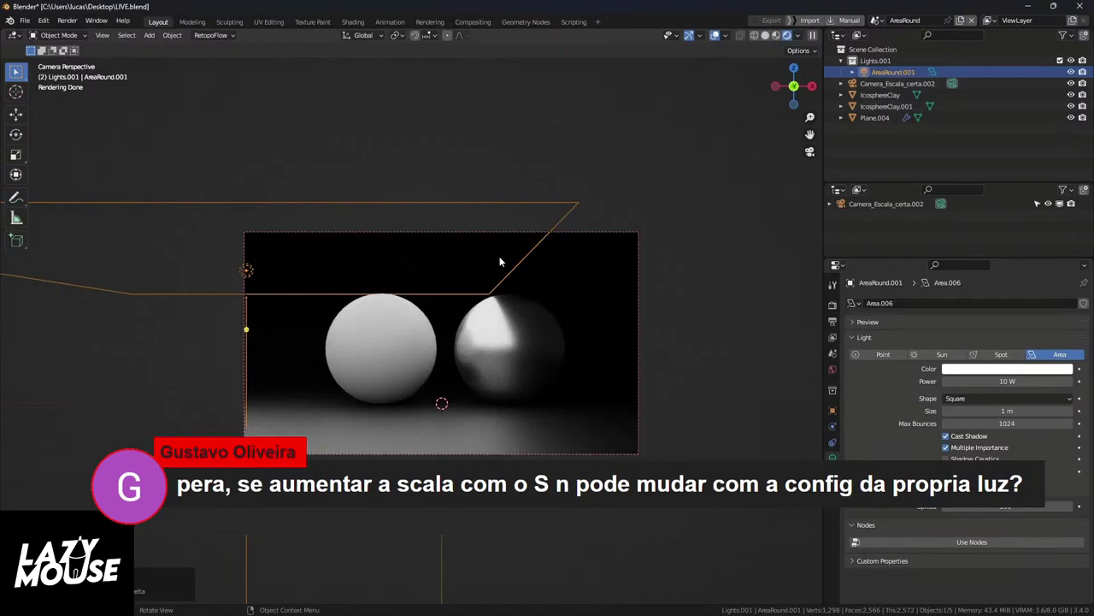
key(g)
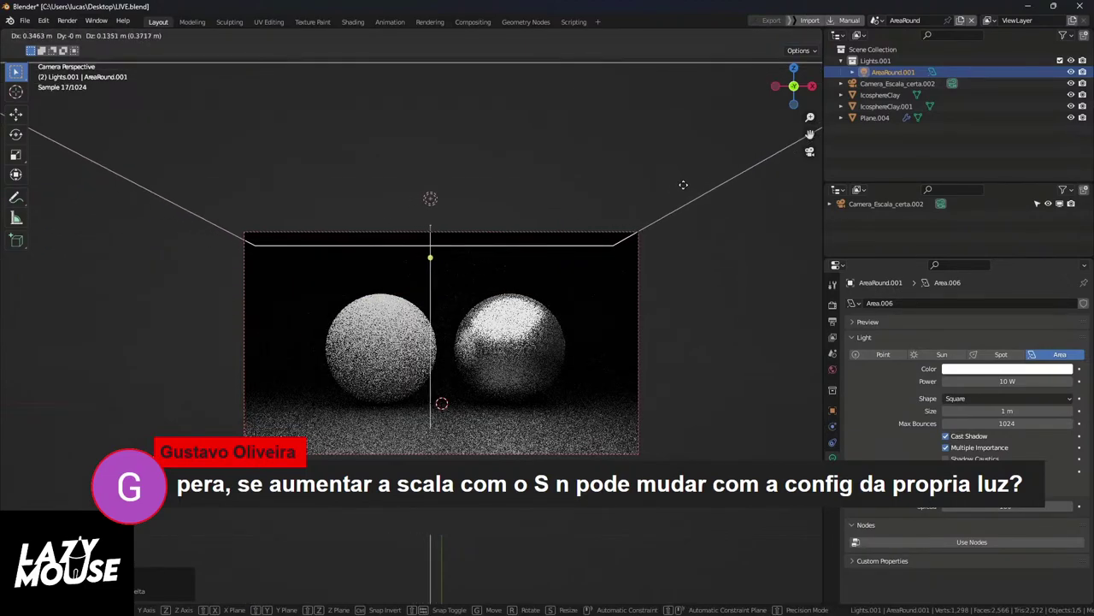
right_click(589, 237)
key(g)
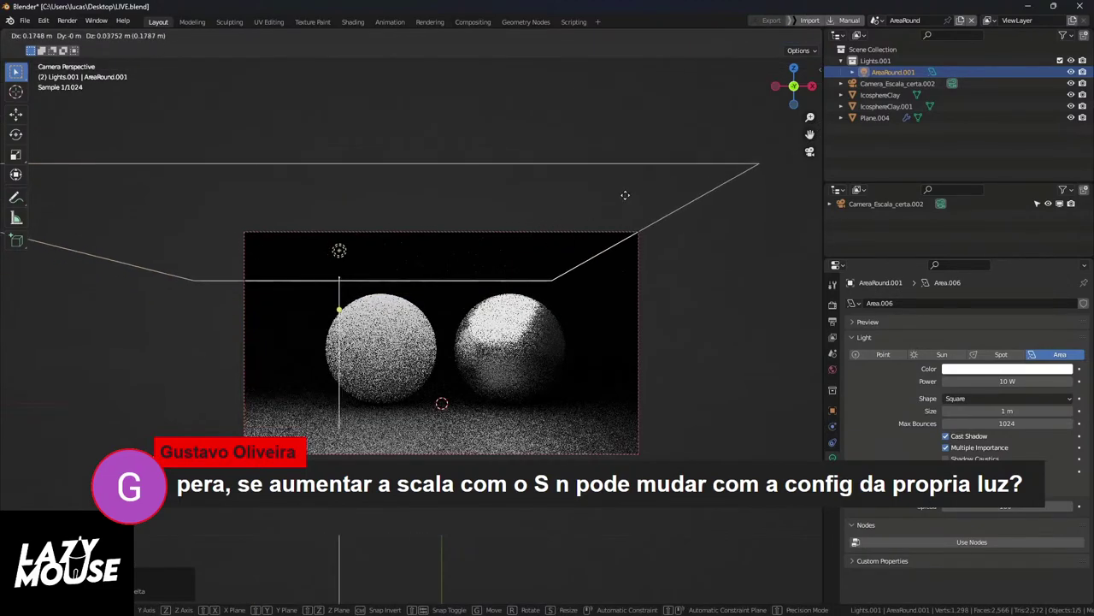
click(725, 168)
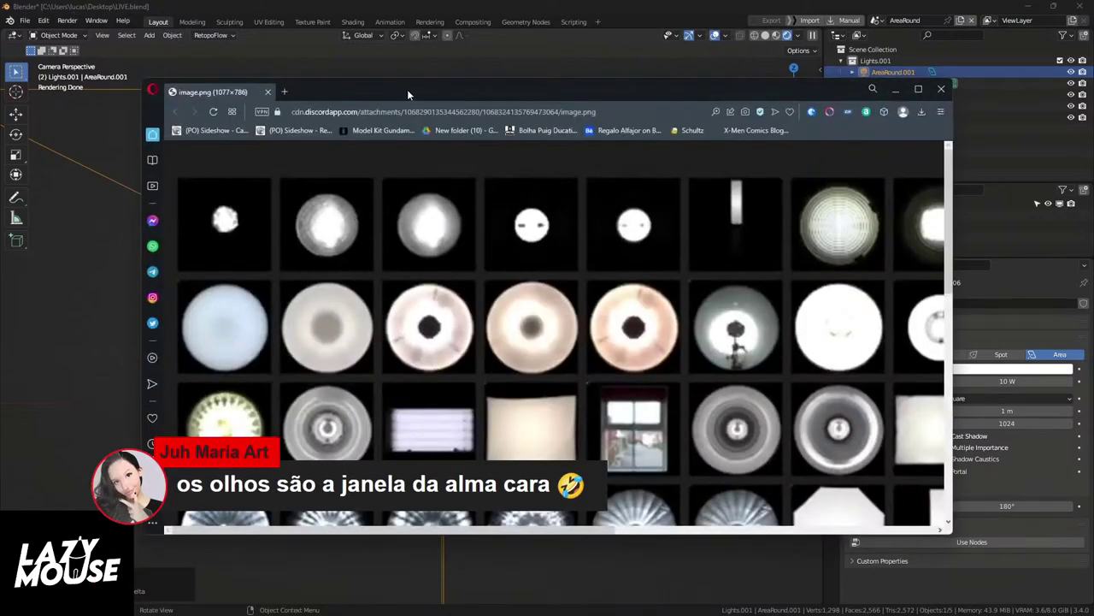
double_click(407, 89)
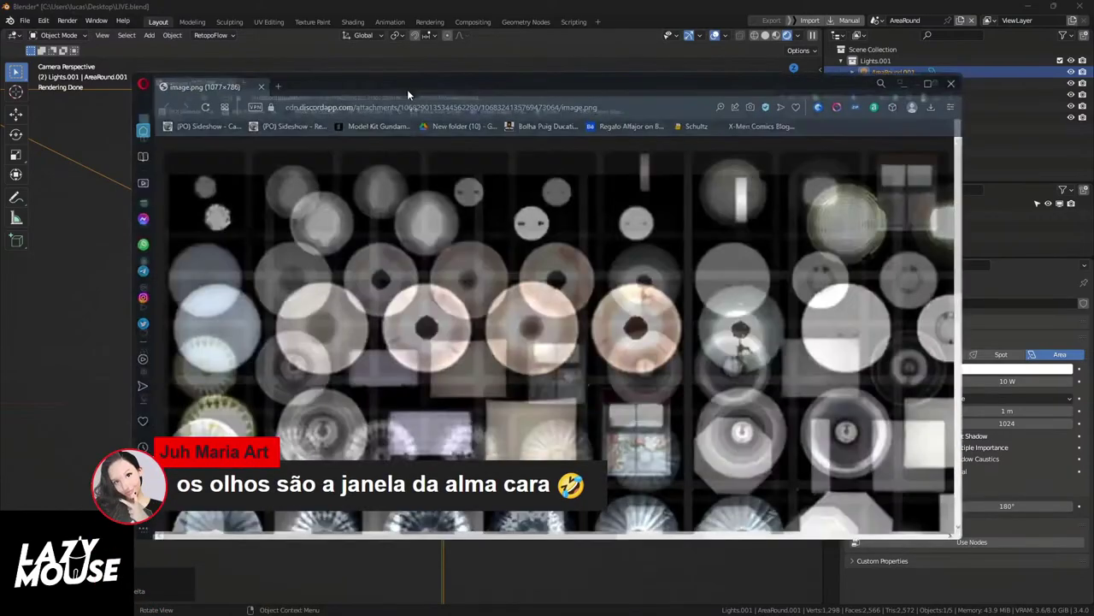
scroll(495, 205, down, 1)
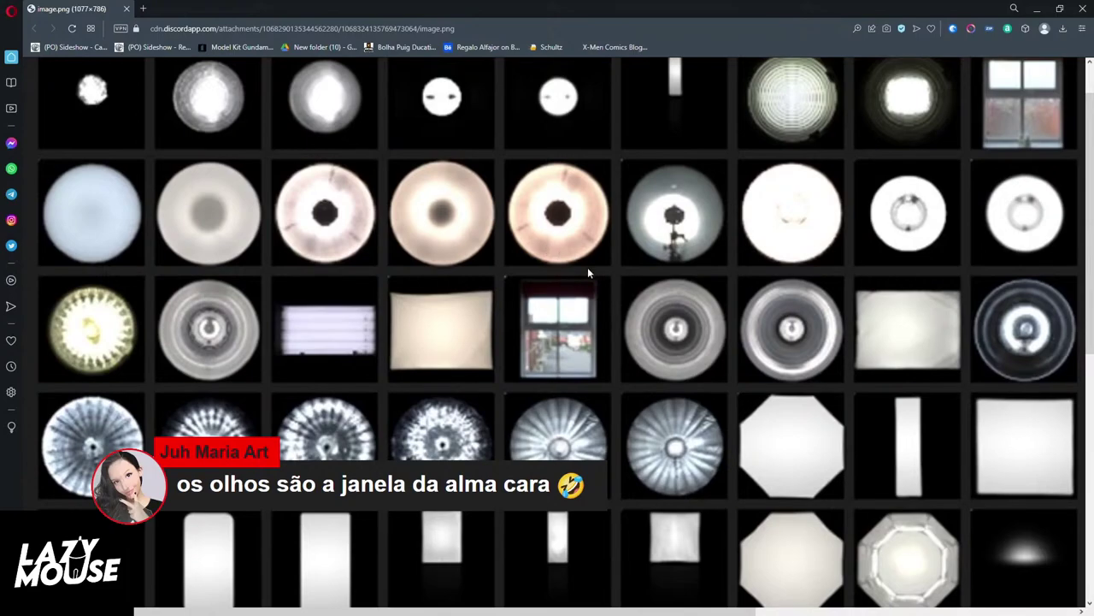
scroll(588, 272, down, 2)
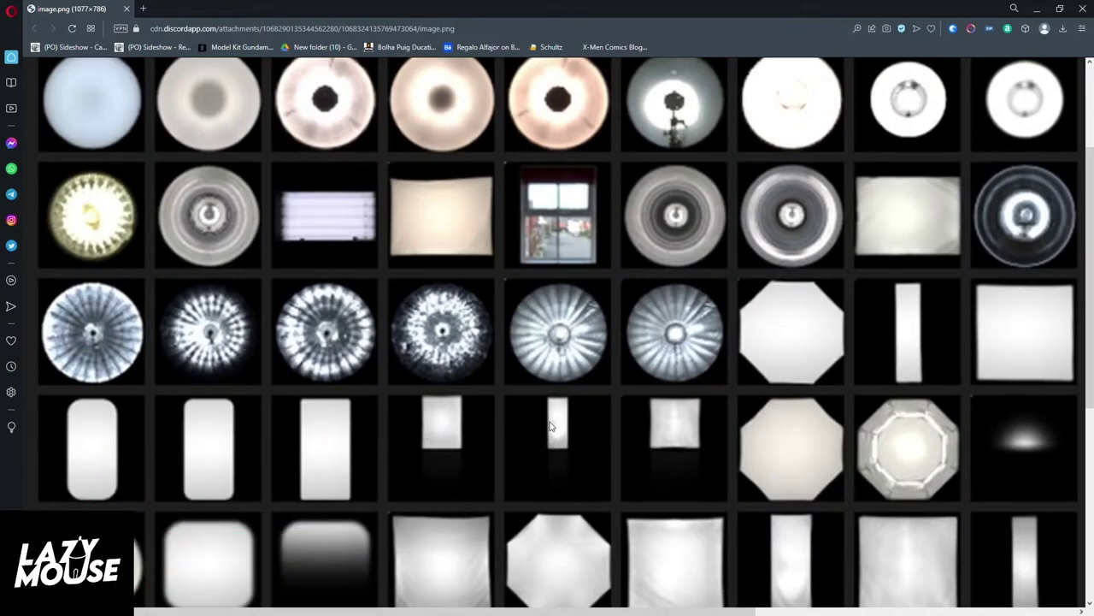
scroll(715, 353, down, 2)
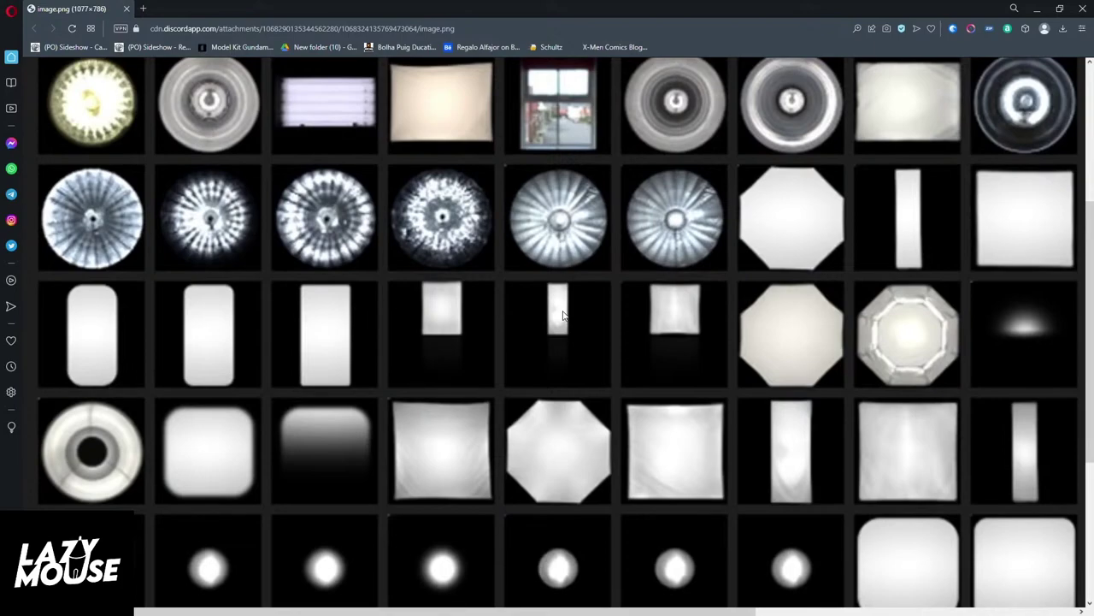
double_click(632, 14)
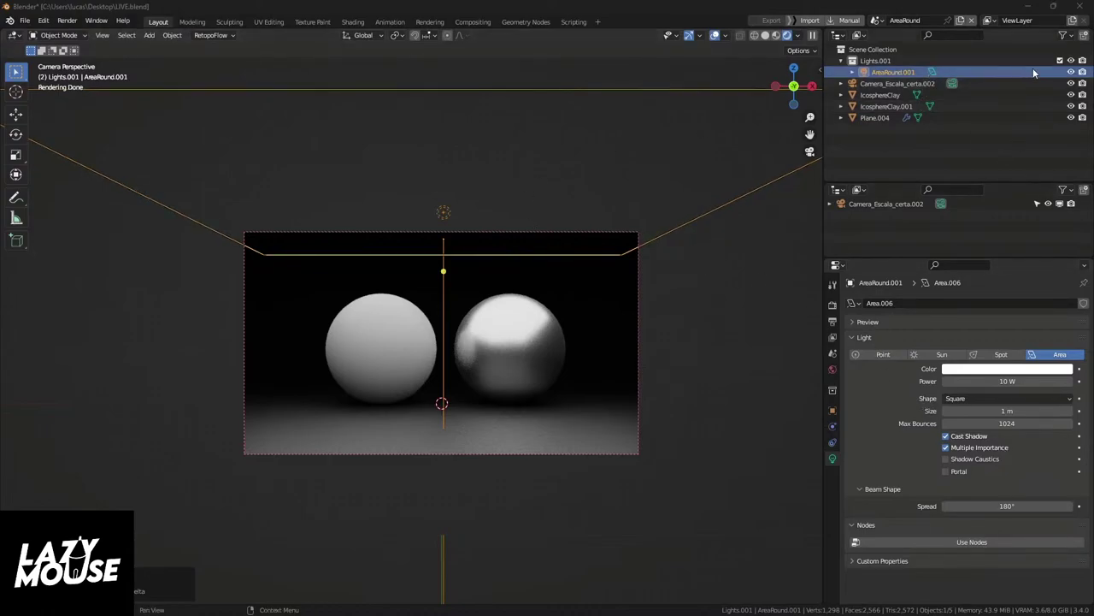
Step: Hide AreaRound.001 and add a plane raised vertically above the spheres
click(1072, 72)
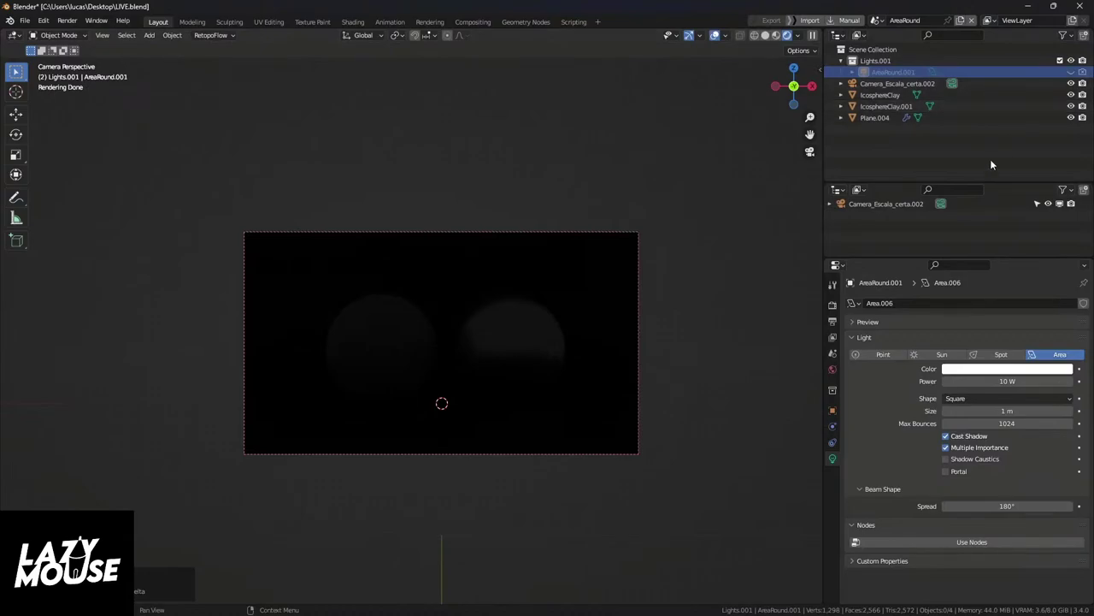
key(shift+a)
mouse_move(386, 190)
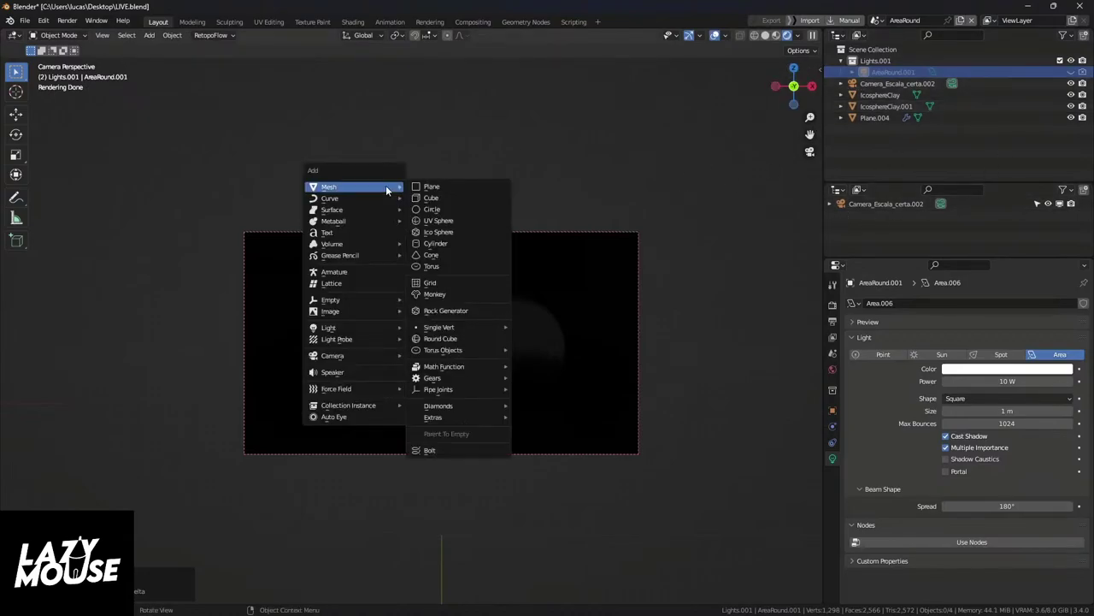
click(440, 186)
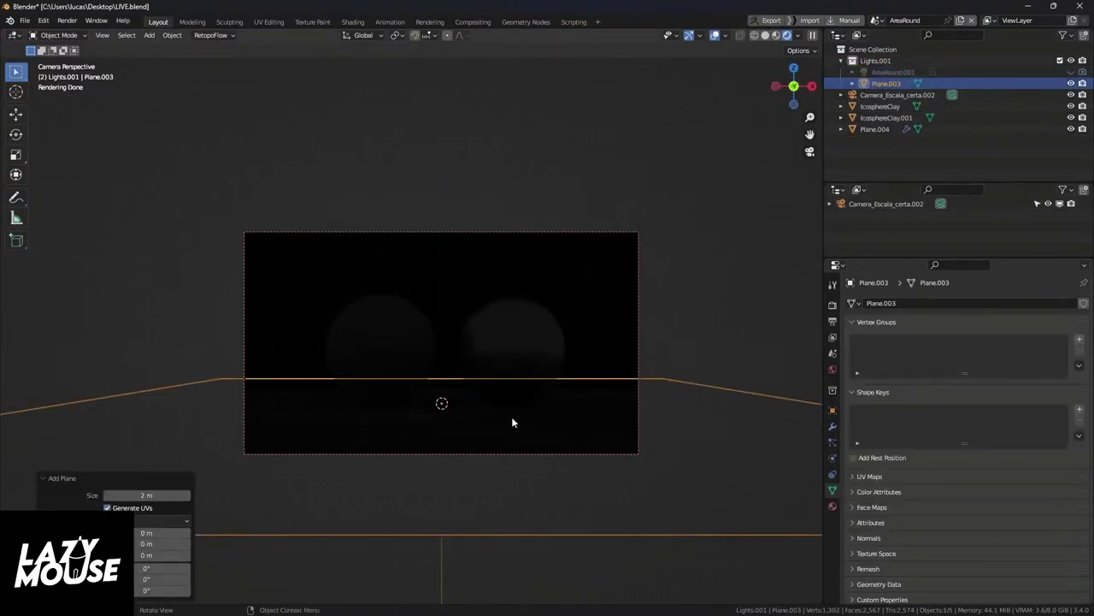
key(g)
key(z)
click(505, 202)
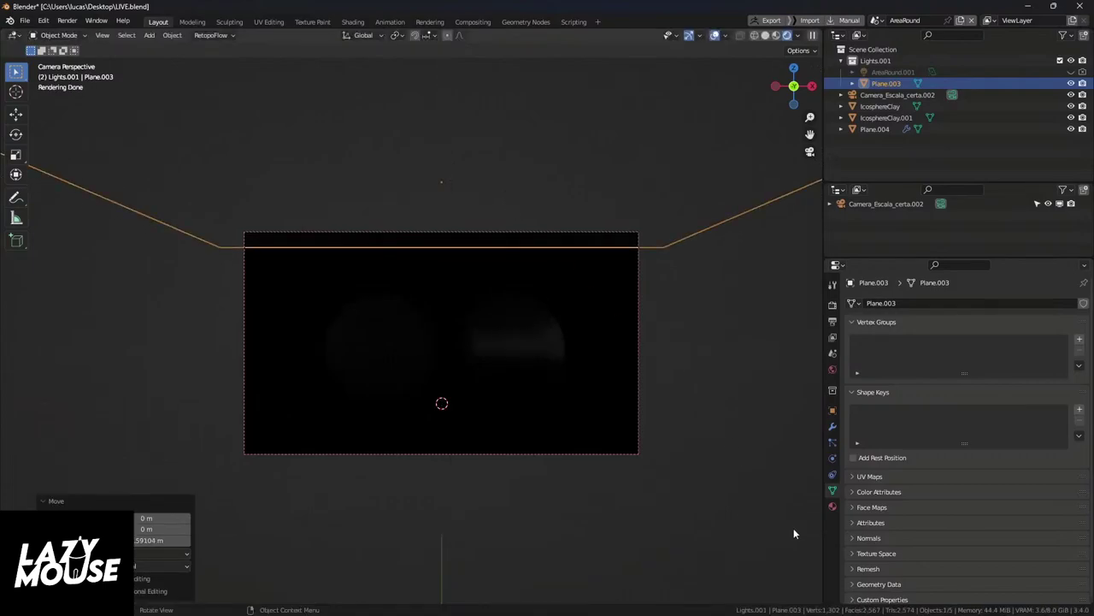
Step: Give the plane a new material with an Emission surface
click(832, 505)
click(898, 351)
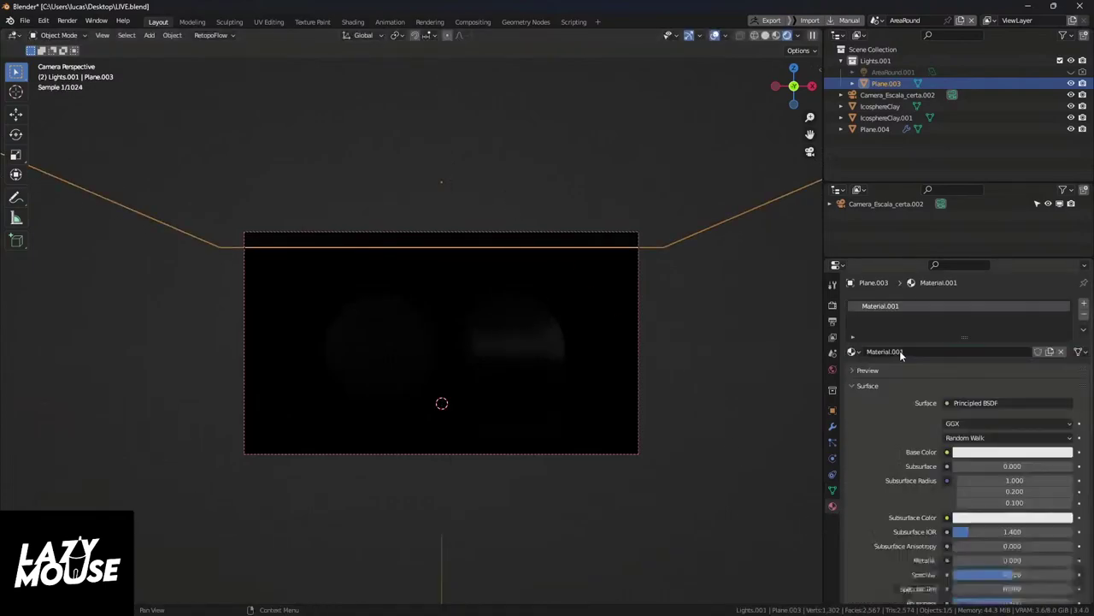
click(977, 407)
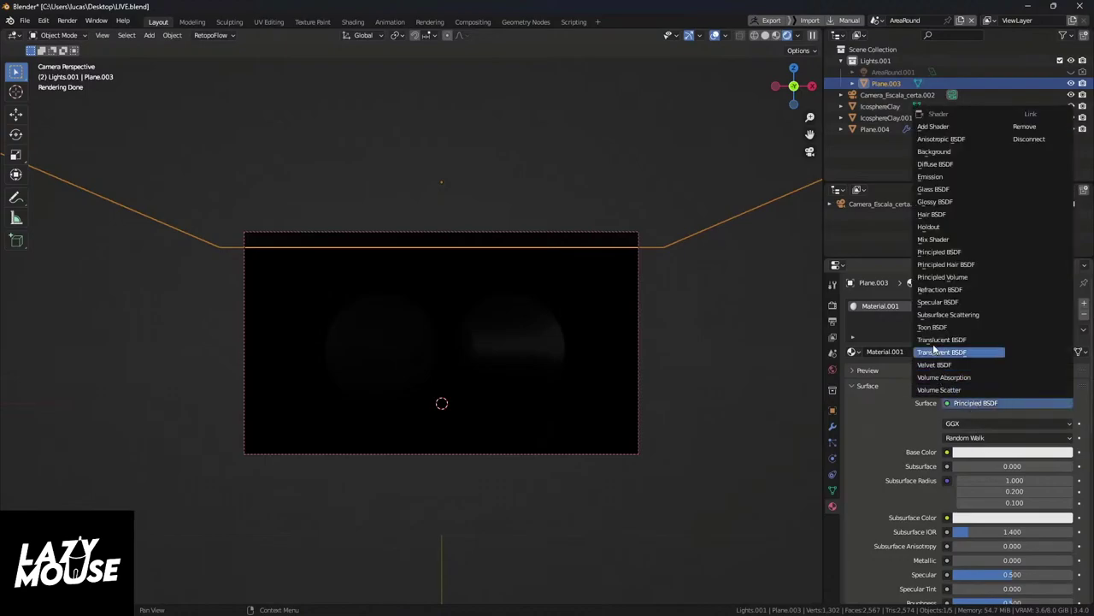
click(928, 177)
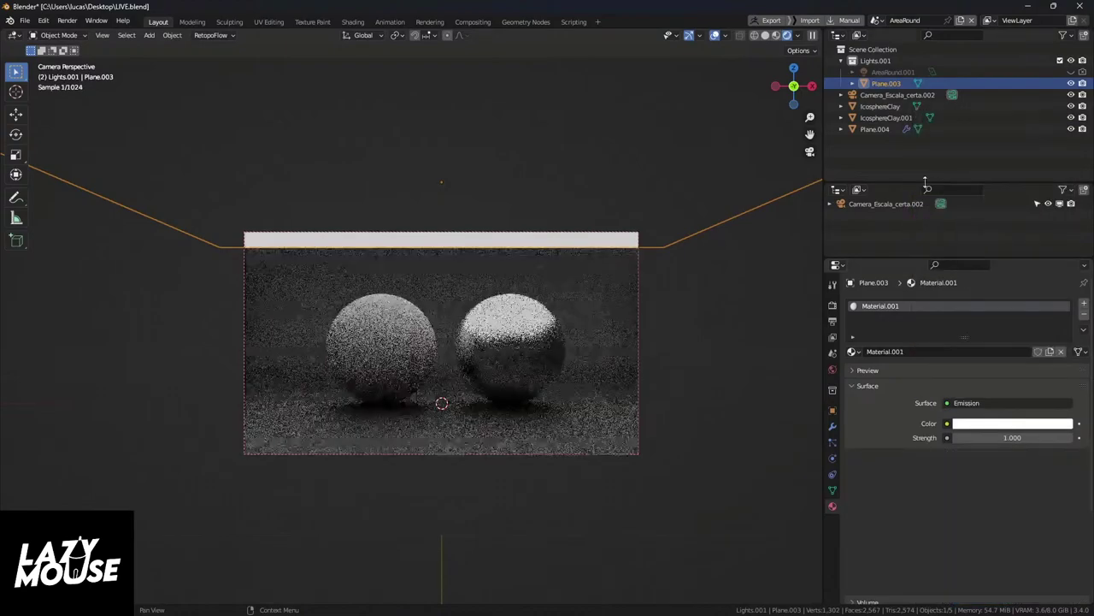
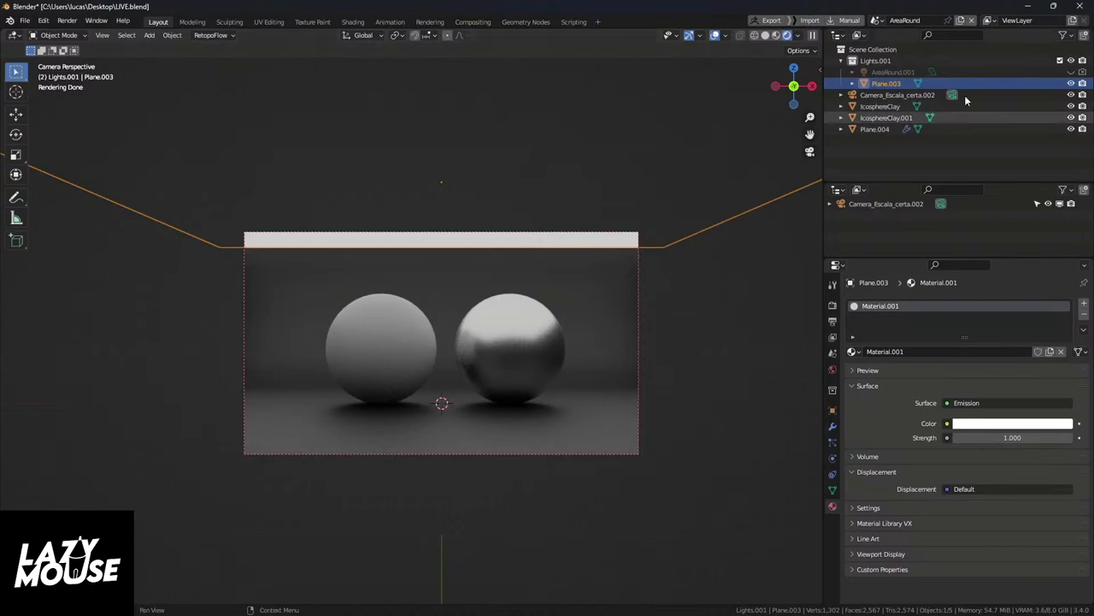
Step: Hide Plane.003, show AreaRound.001, enlarge it to 1.4 m and change it to a Spot light
click(1071, 83)
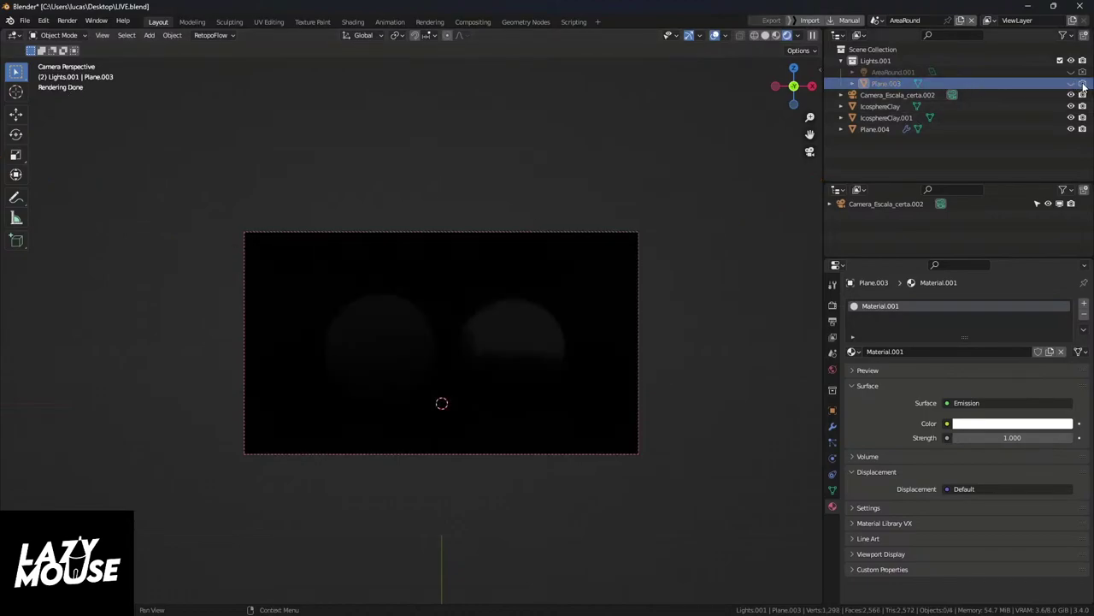
click(1071, 72)
click(889, 74)
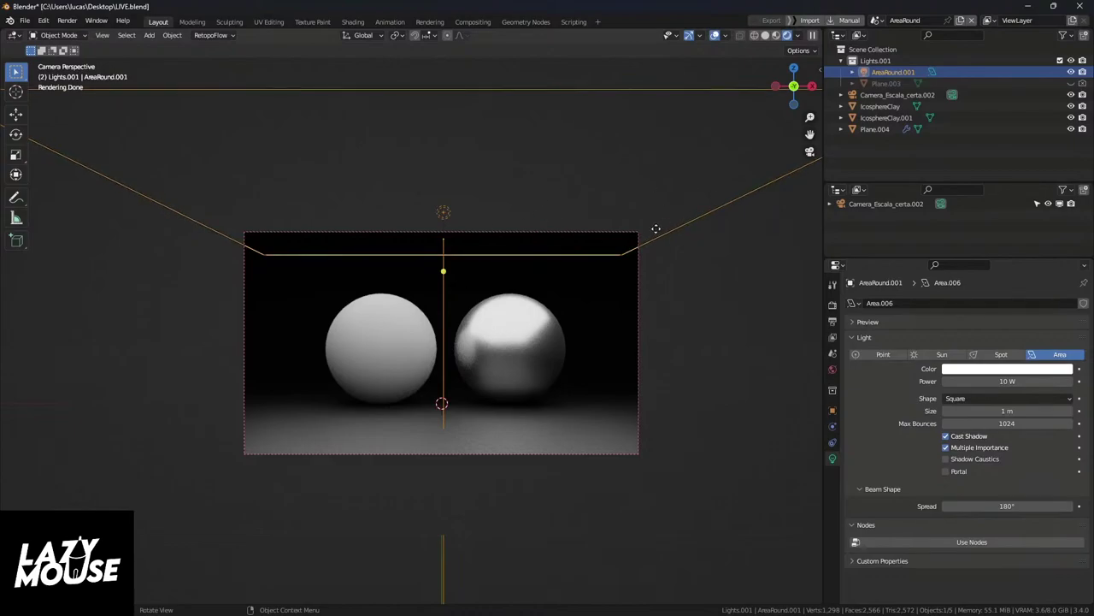
drag(672, 232, 658, 268)
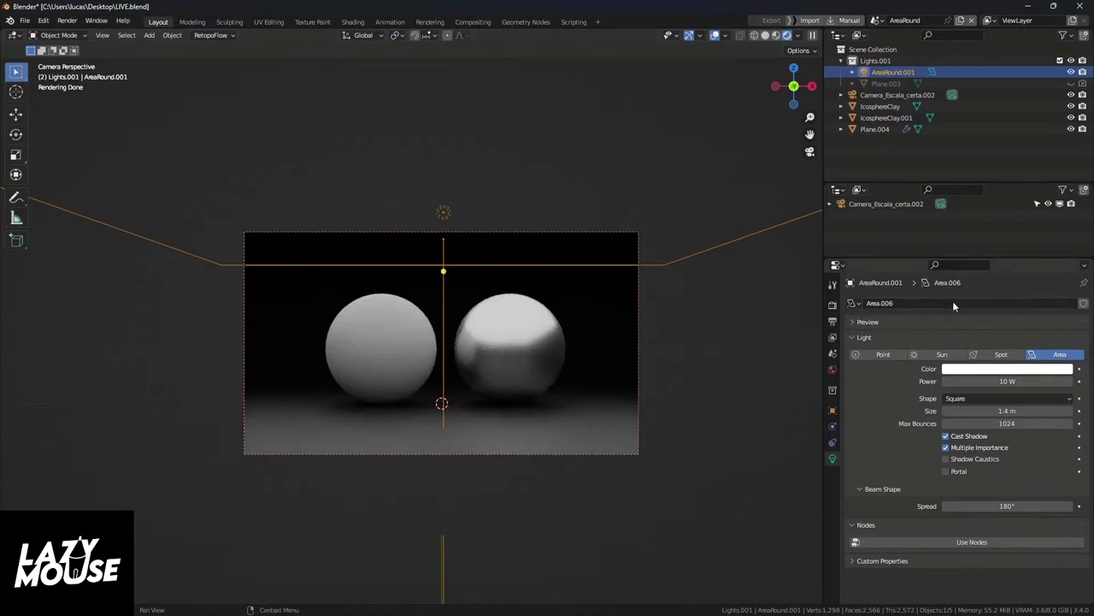
click(1001, 356)
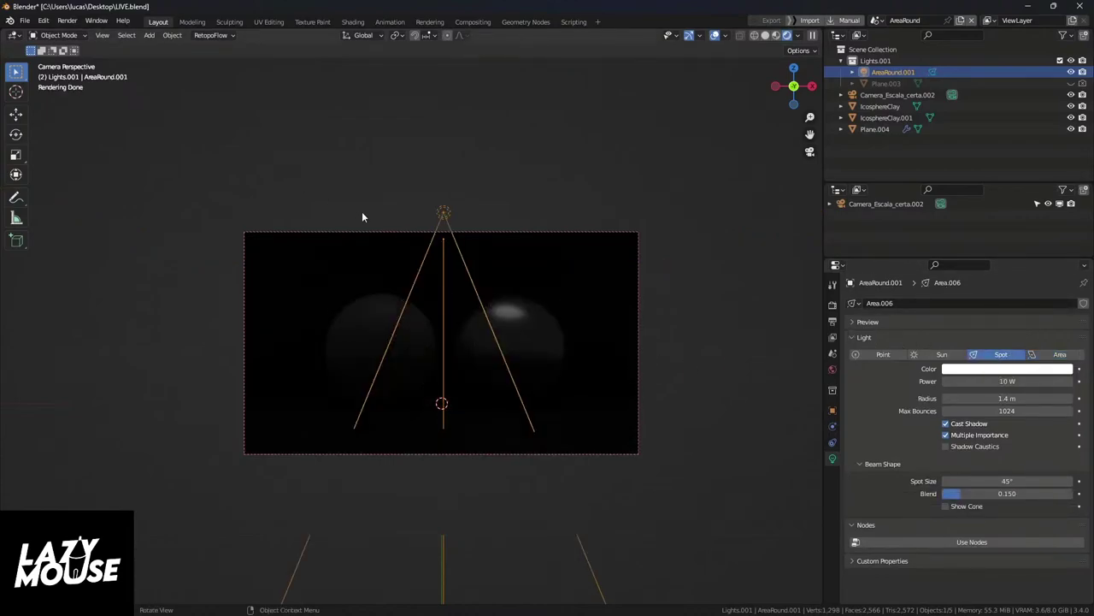
Step: Raise the AreaRound.001 spot light higher above the spheres along Z
key(g)
key(z)
click(400, 575)
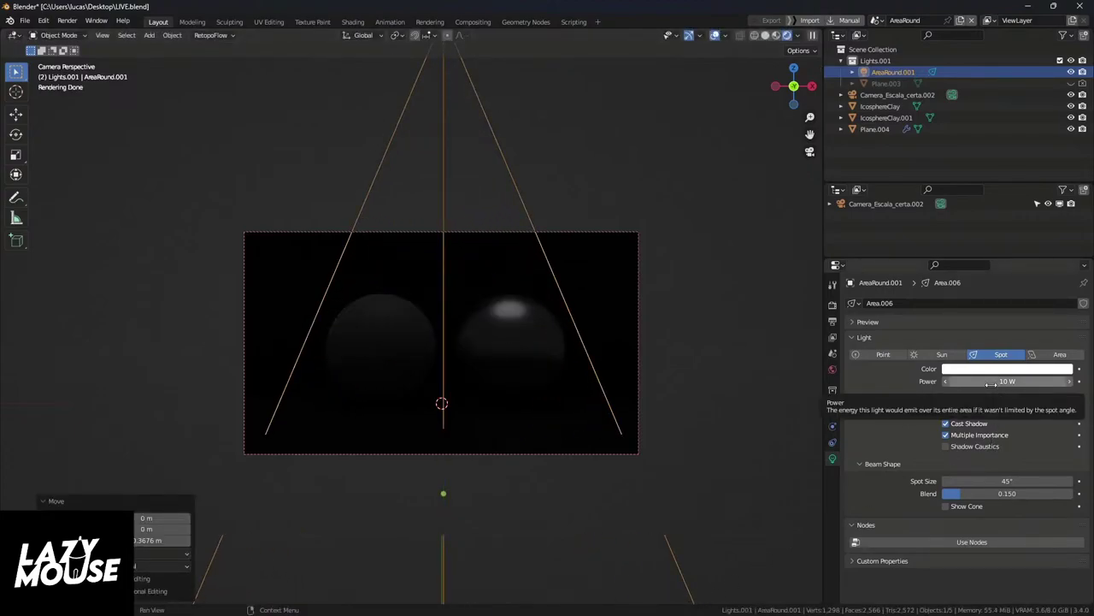
Step: Set the spot light's power to 6000 W
drag(989, 384, 1060, 383)
drag(954, 381, 983, 381)
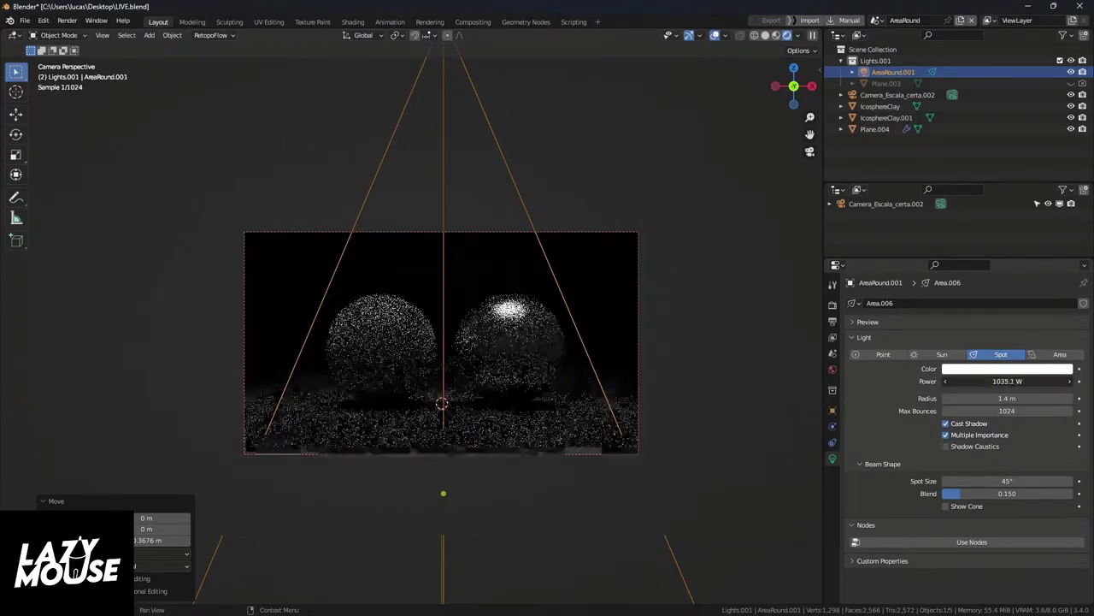
click(967, 382)
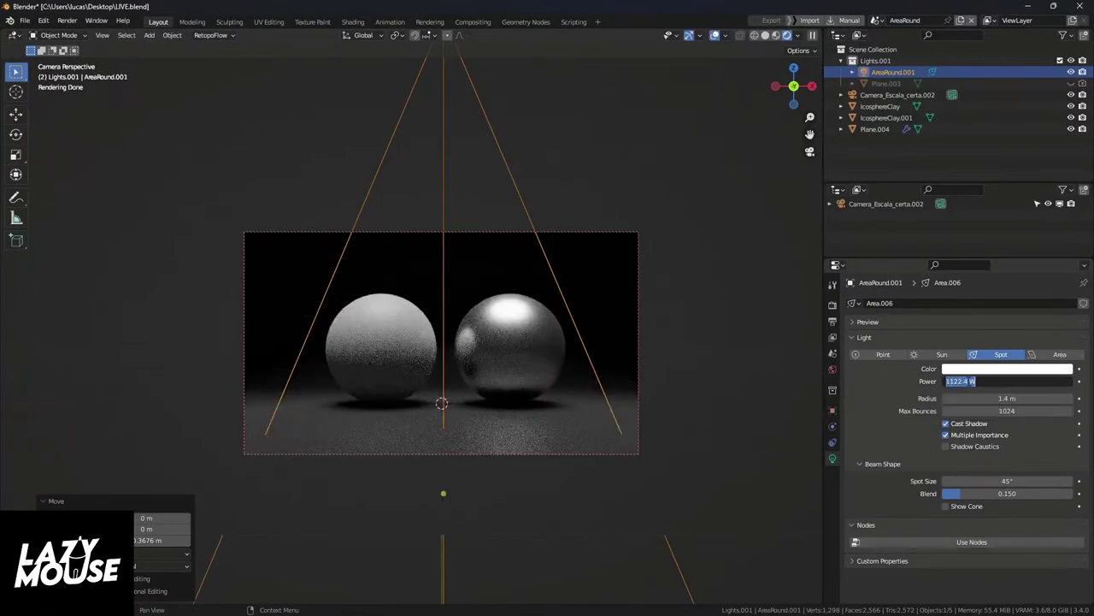
text(6000)
key(Return)
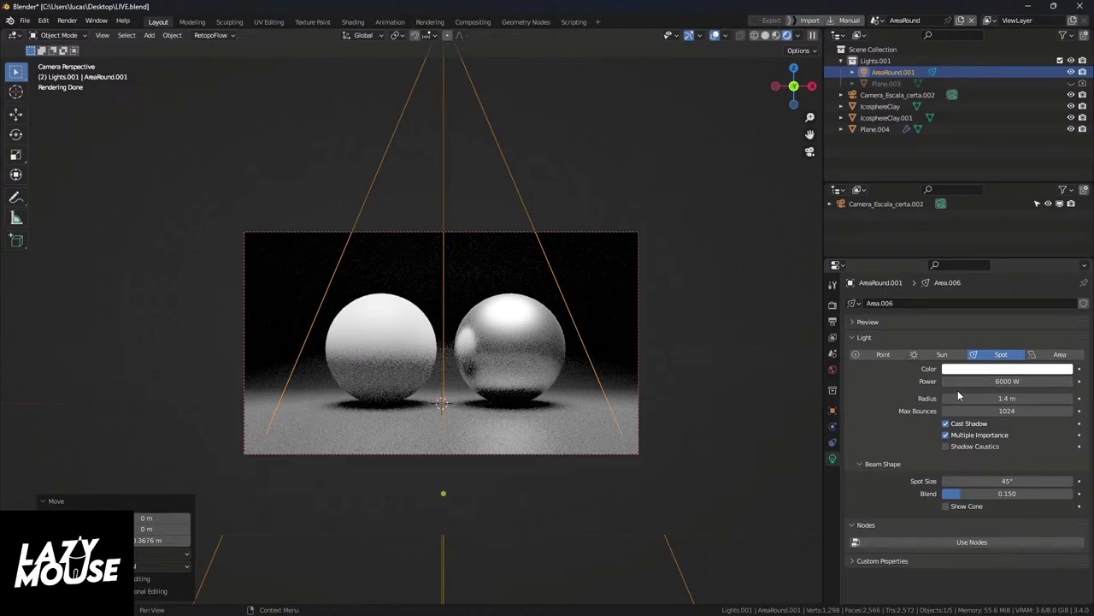
Step: Change the light to a Sun light with strength 1
click(942, 354)
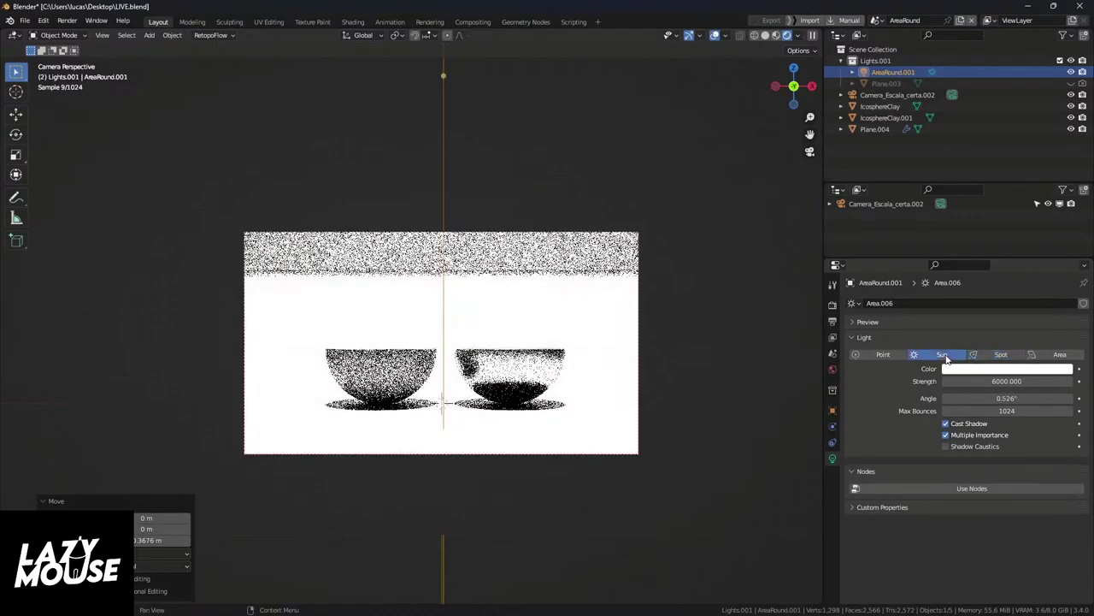
click(997, 383)
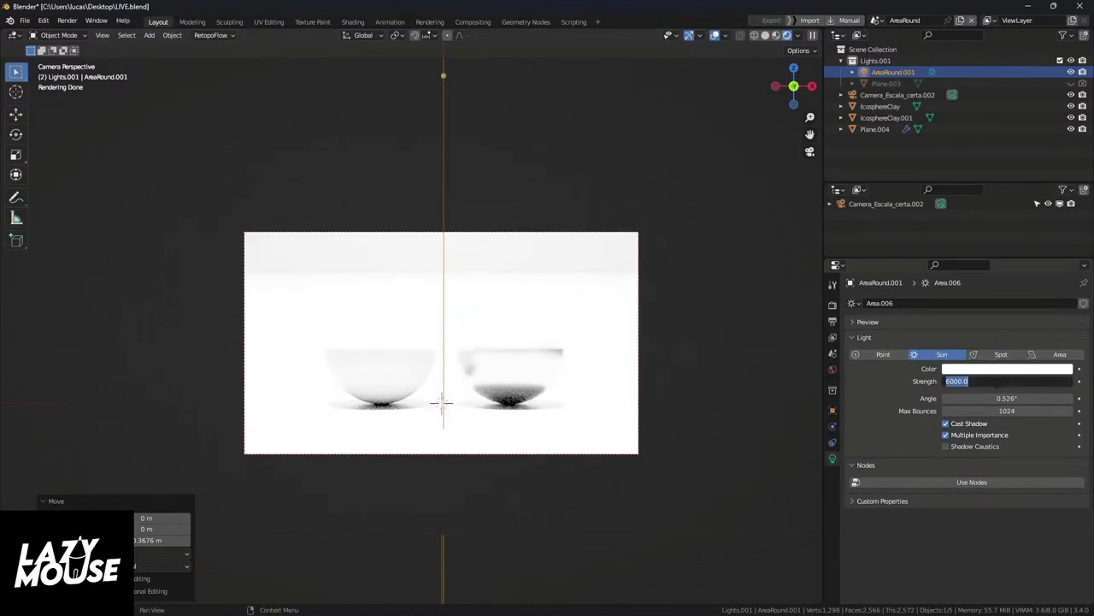
text(1)
key(Return)
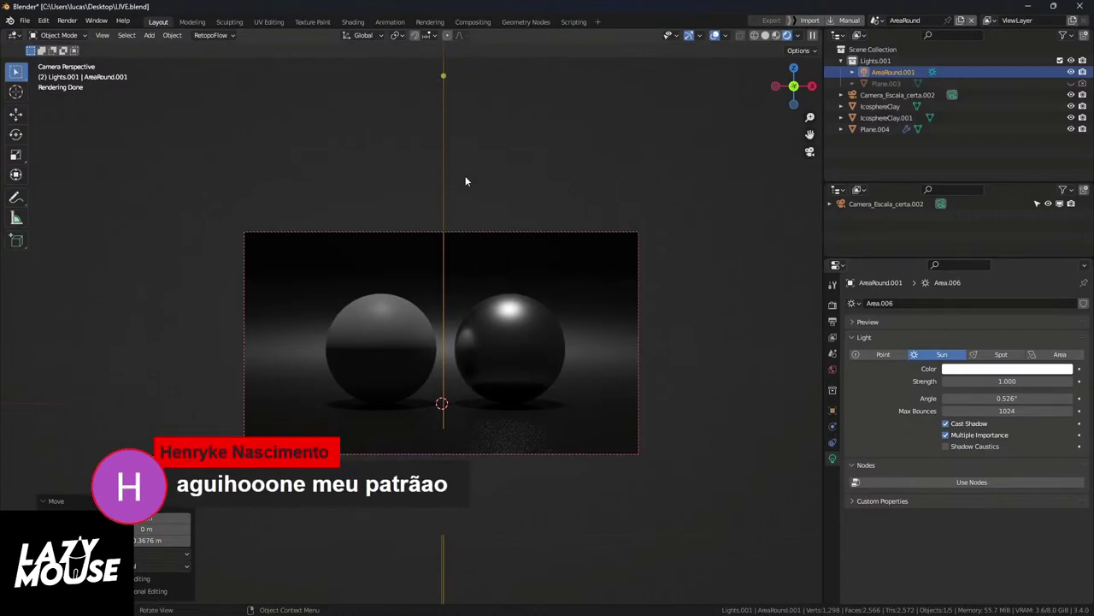
Step: In Front view, move the sun light to the right of the scene
middle_drag(463, 163, 469, 176)
scroll(473, 197, down, 3)
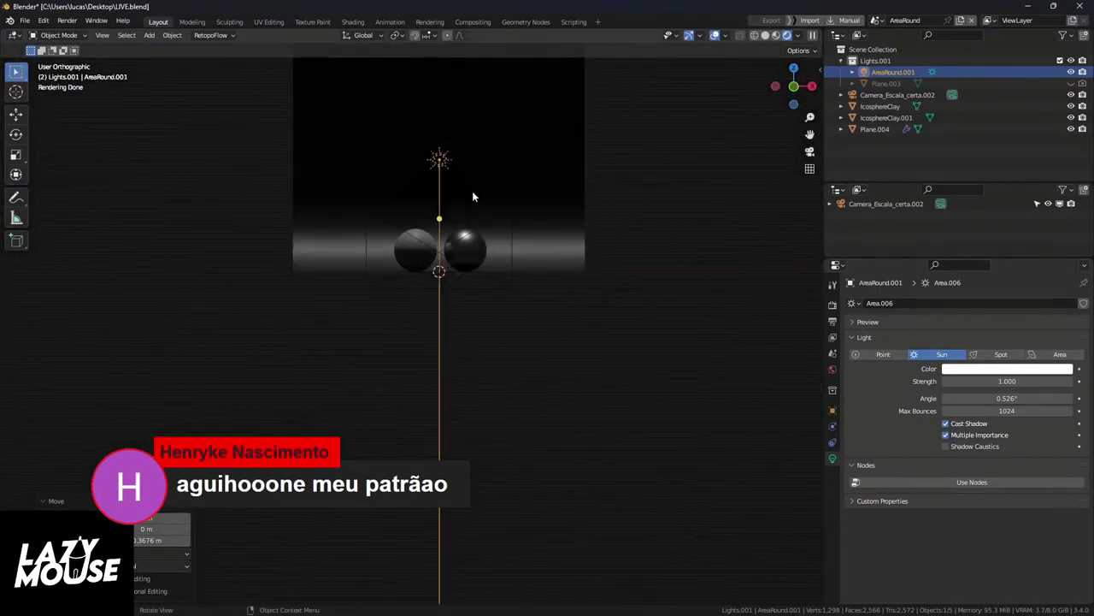
key(KP_3)
key(KP_1)
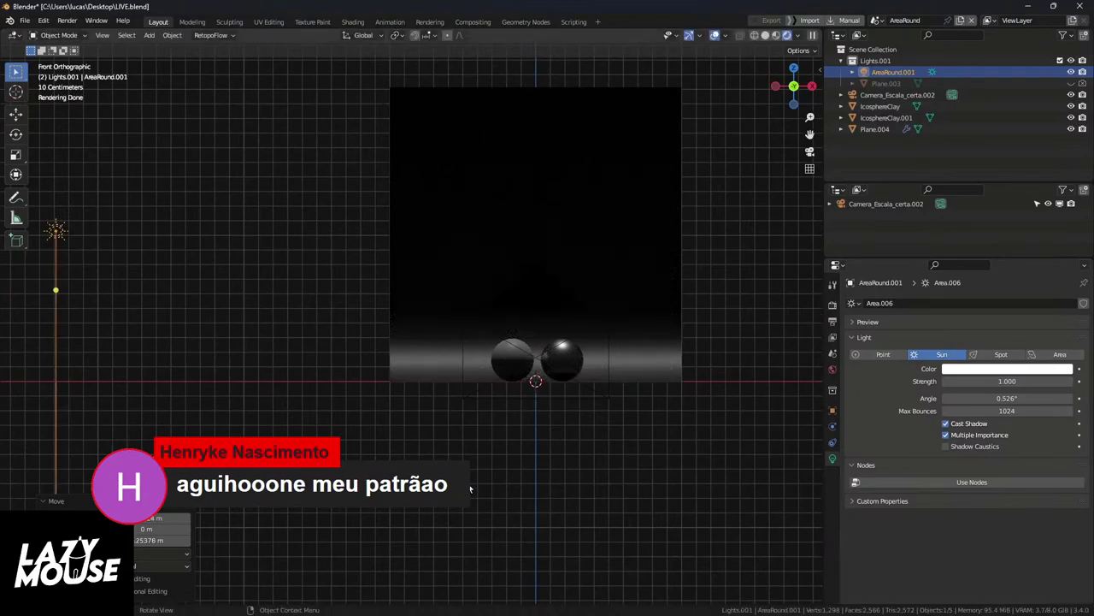
shift+middle_drag(419, 454, 367, 432)
key(g)
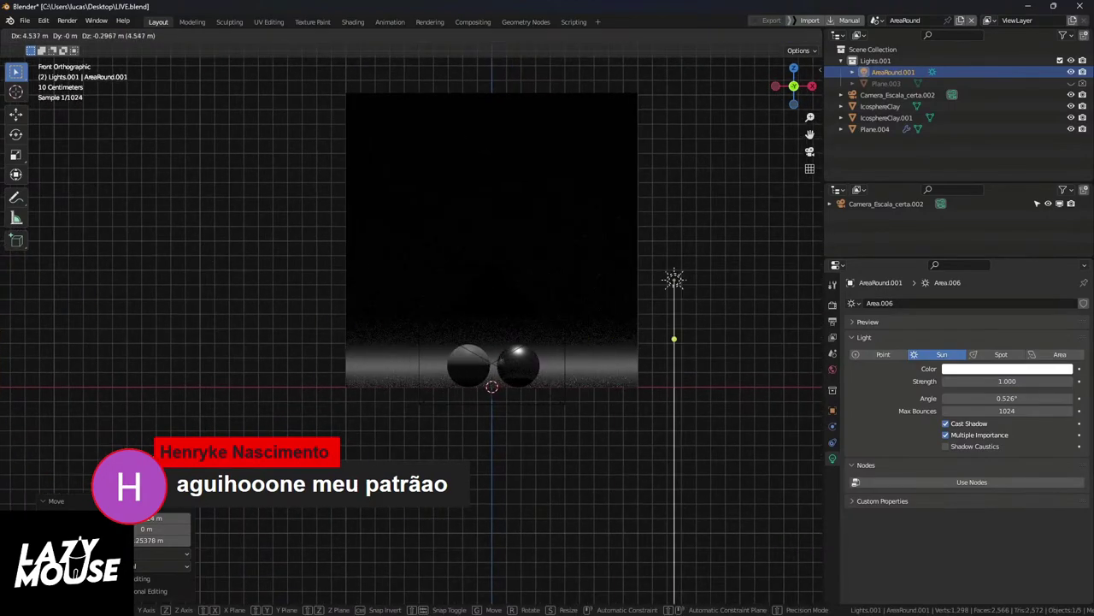
click(461, 312)
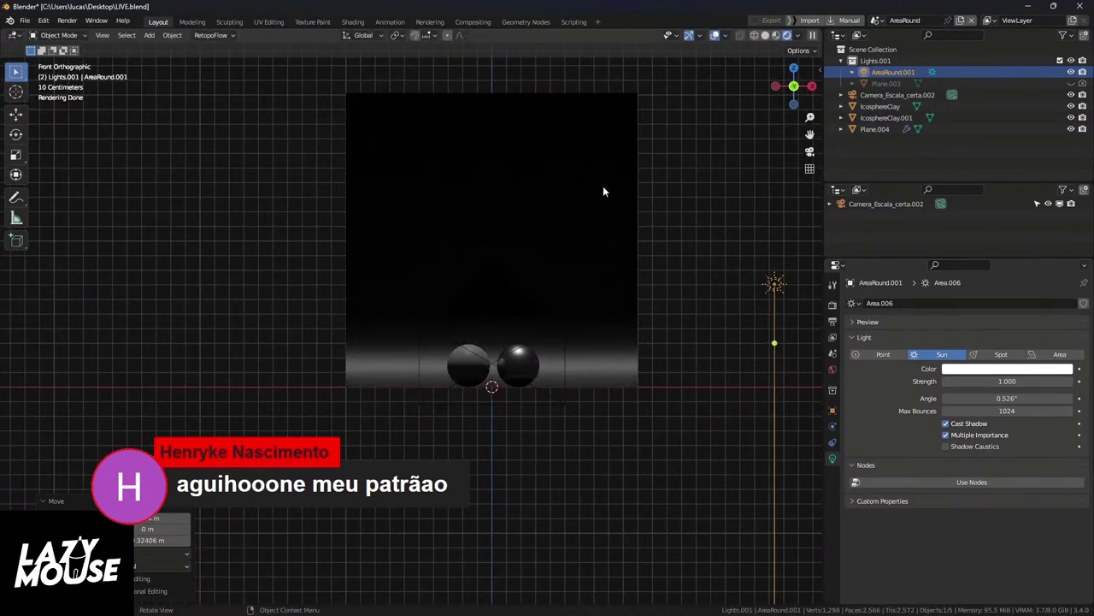
Step: Tilt the sun light 15.5° toward the spheres, then turn it 24.4° from Top view
key(r)
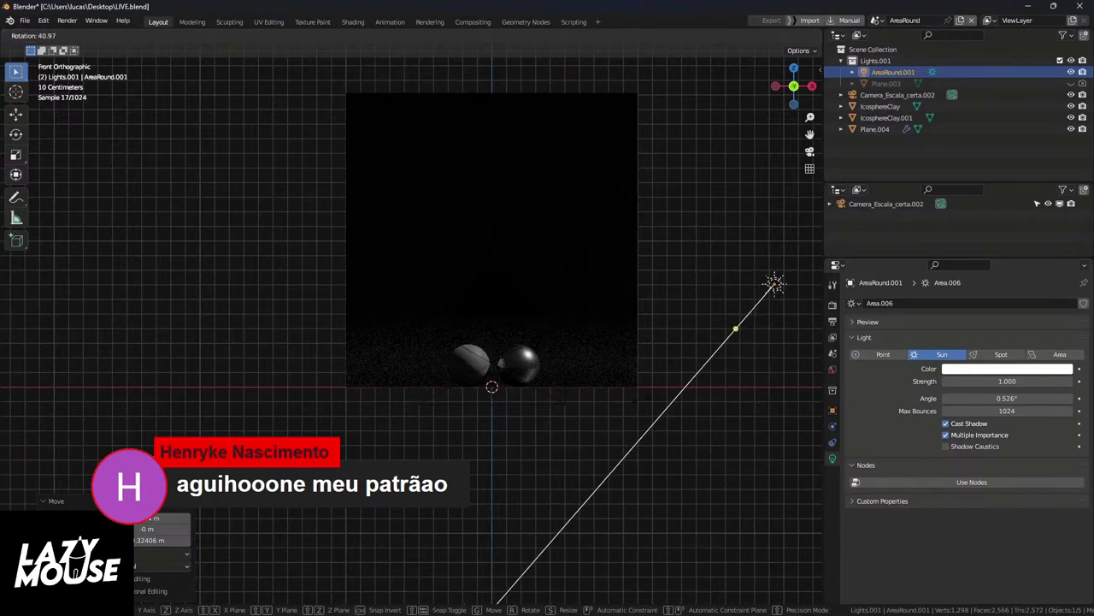
right_click(620, 408)
key(ctrl+z)
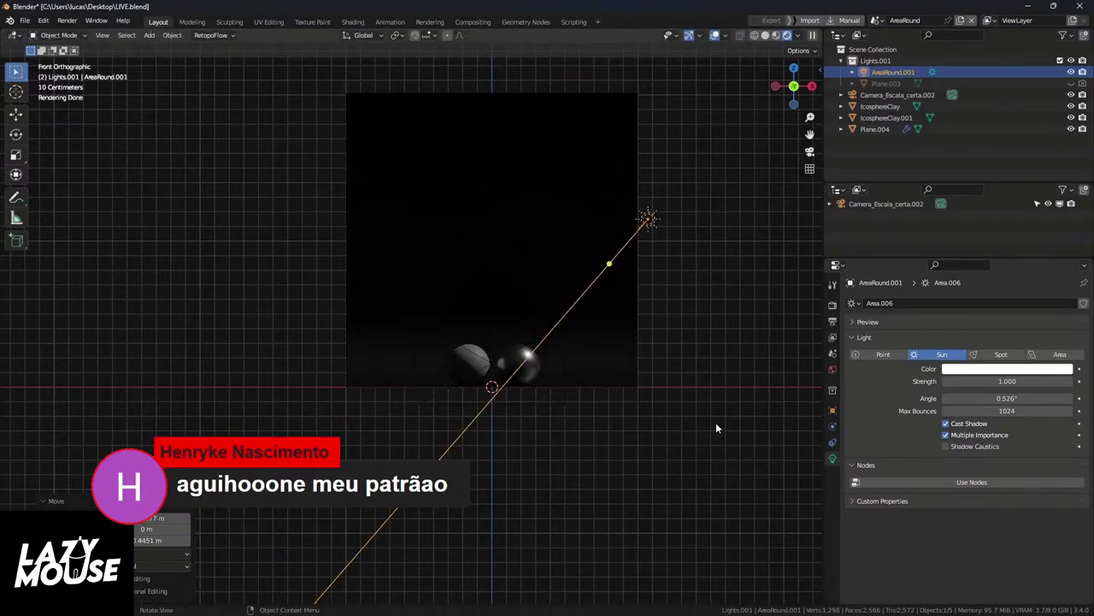
key(r)
click(675, 434)
middle_drag(676, 434, 673, 561)
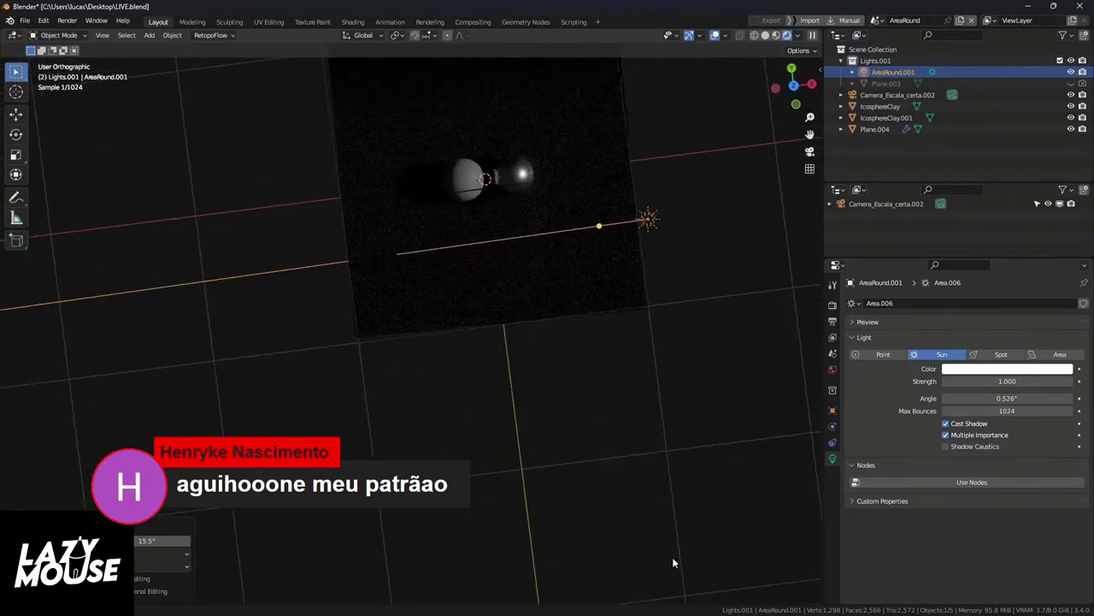
key(KP_7)
key(r)
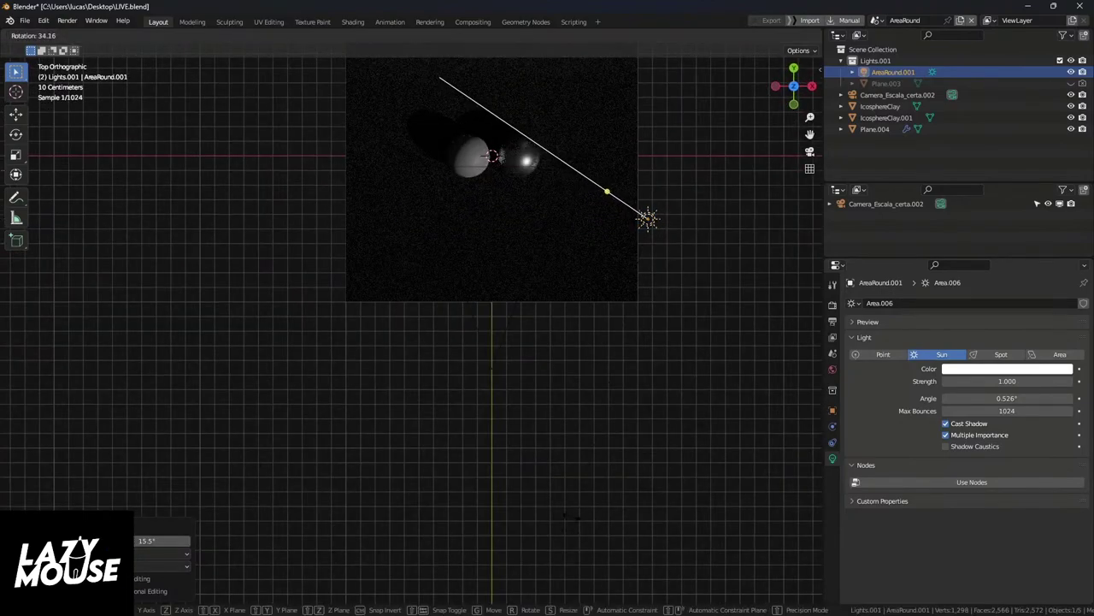
click(664, 503)
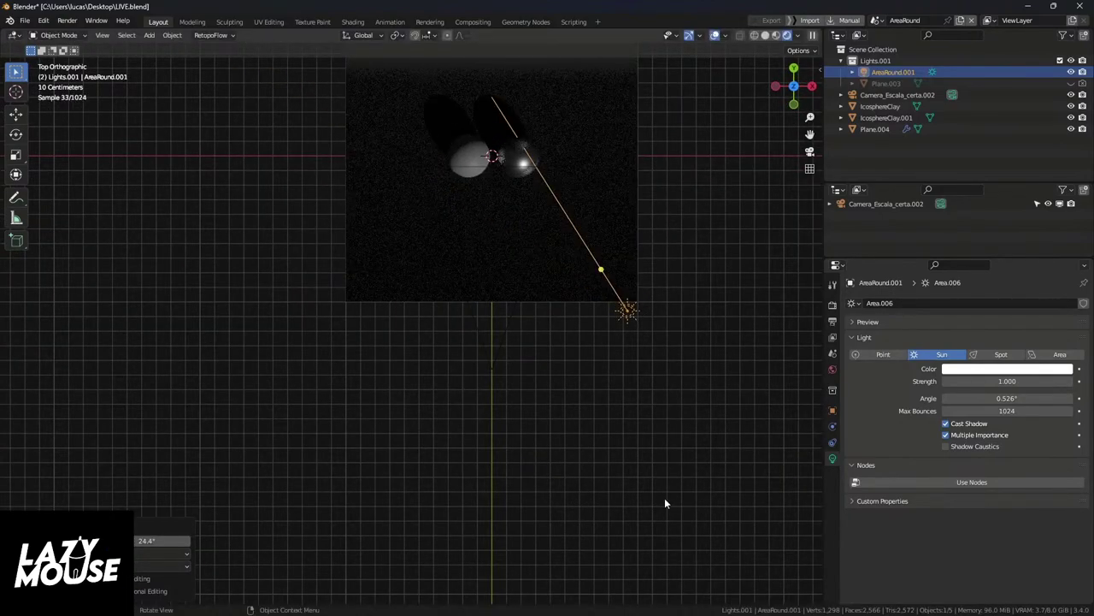
Step: Place the light right of the objects (X 4.4436 m) and change it to a Point light
key(g)
click(616, 542)
middle_drag(615, 542, 613, 418)
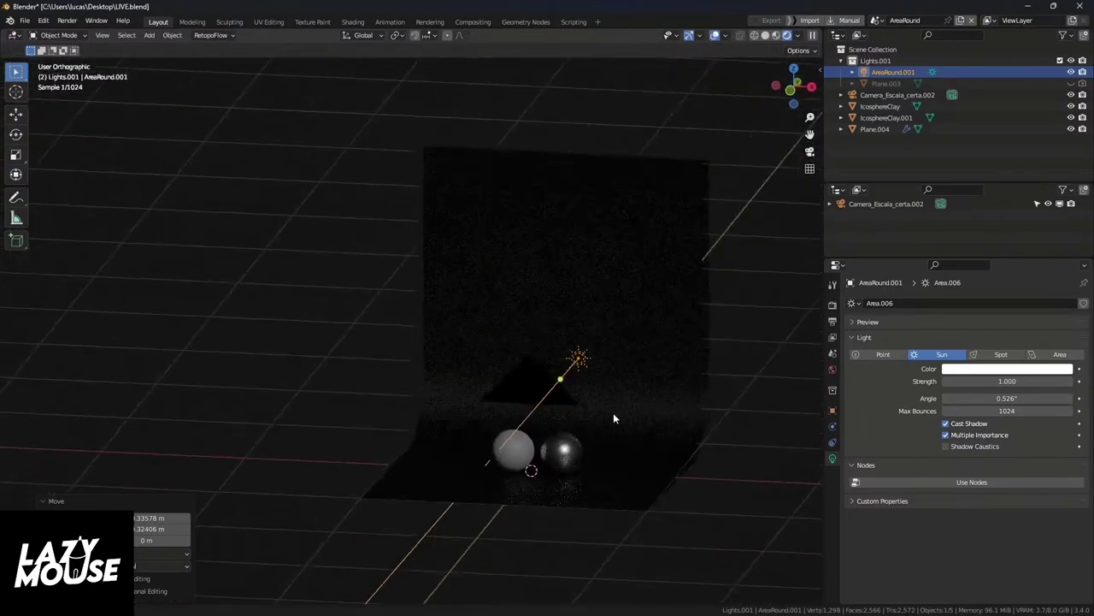
key(KP_1)
key(g)
click(294, 425)
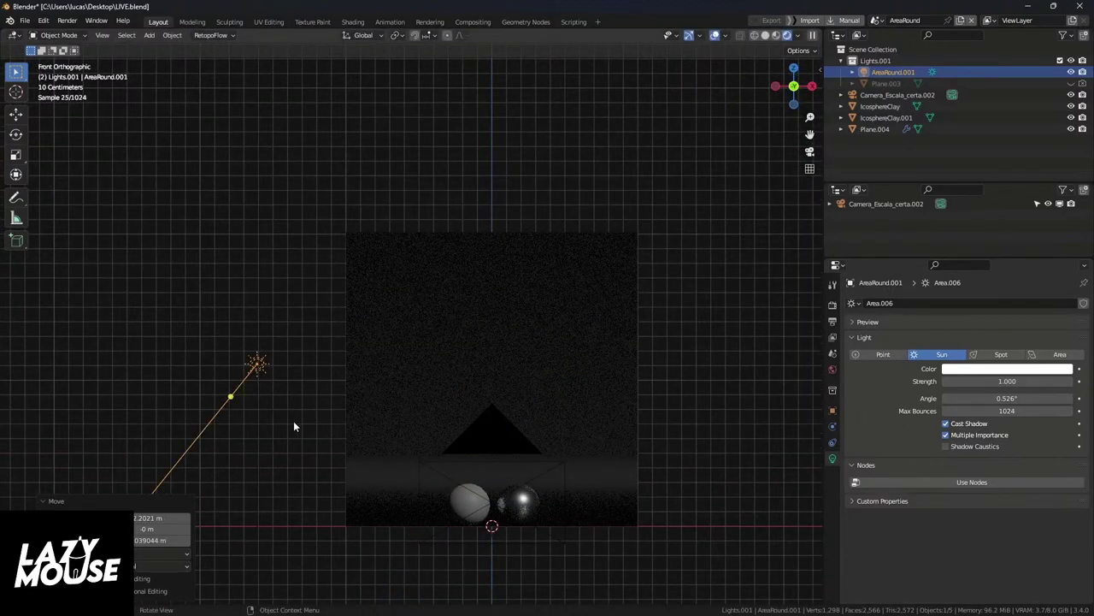
key(g)
click(786, 427)
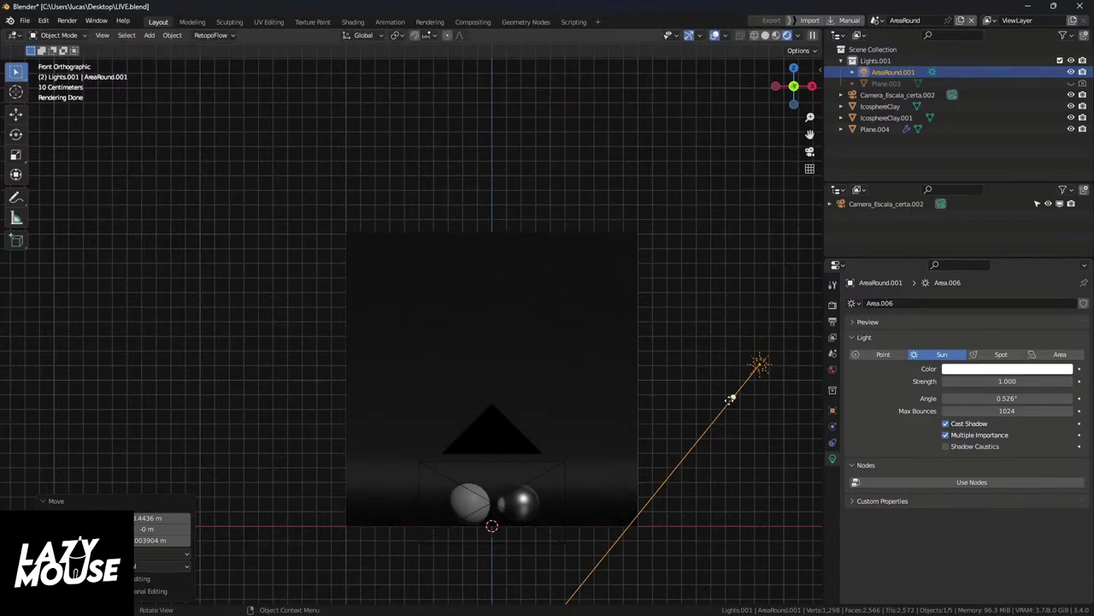
click(883, 356)
Step: Centre the point light and shrink its radius to 0.0985 m
key(g)
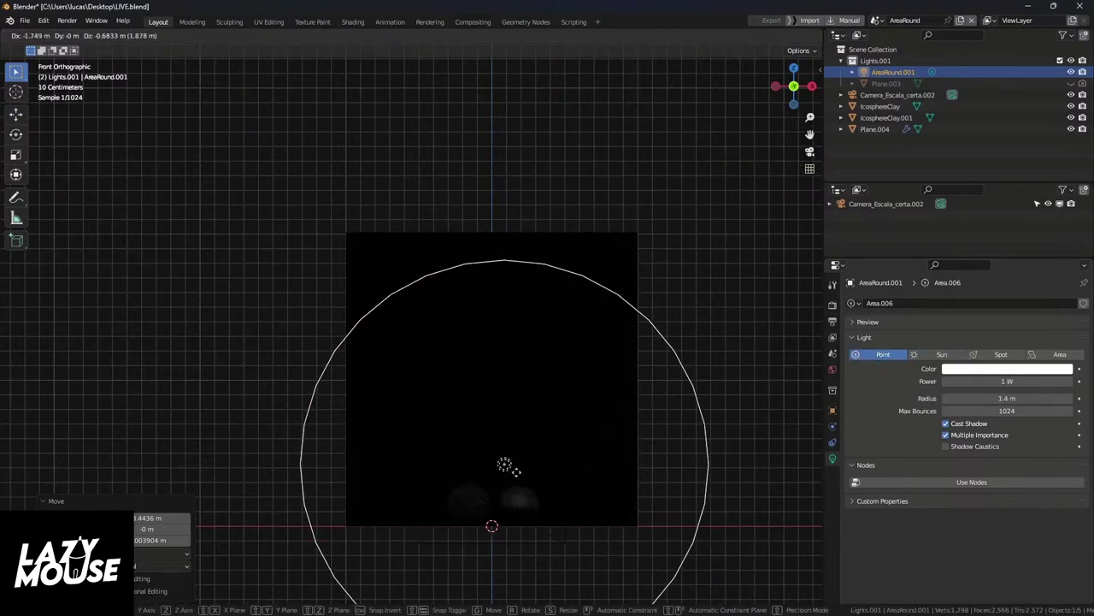
click(509, 484)
key(s)
click(691, 344)
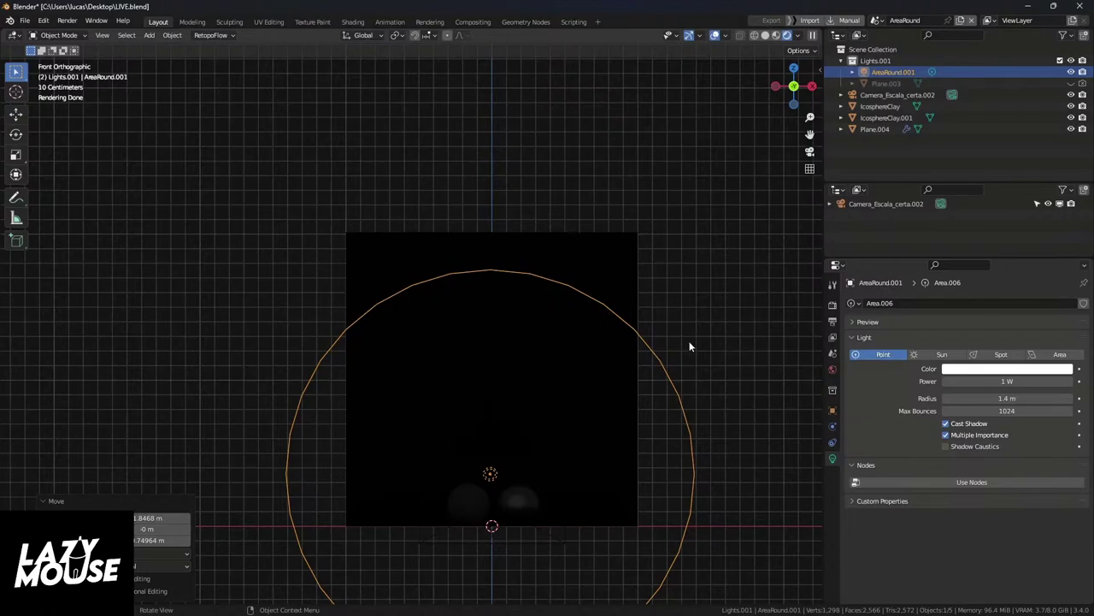
key(s)
key(Escape)
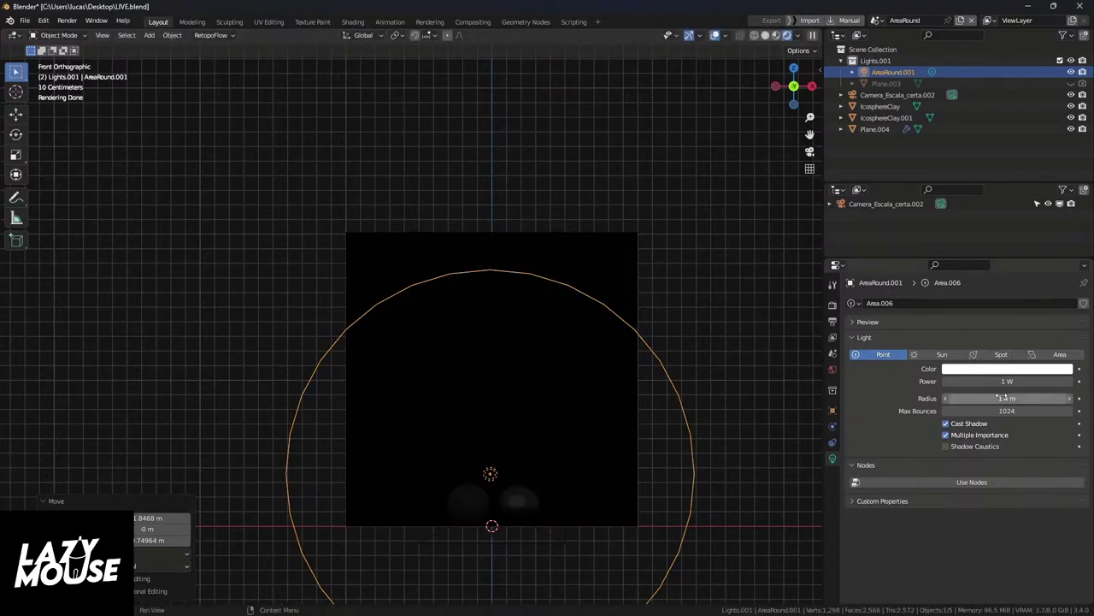
drag(1007, 399, 927, 398)
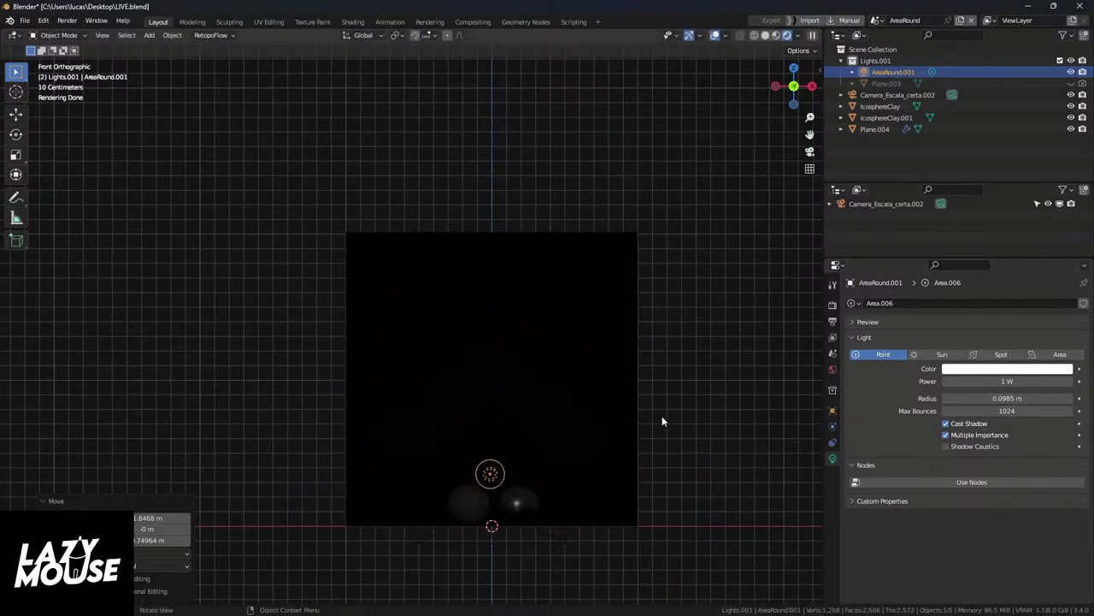
Step: Using Top and Front views, position the point light just above the left sphere
key(KP_7)
key(g)
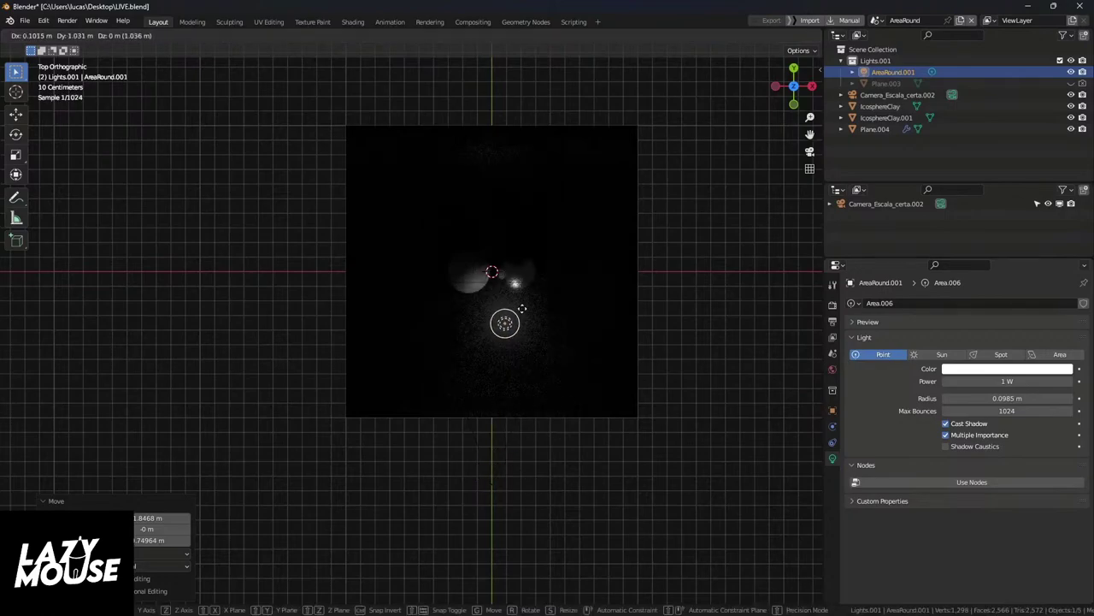
click(567, 385)
key(KP_1)
scroll(518, 254, up, 5)
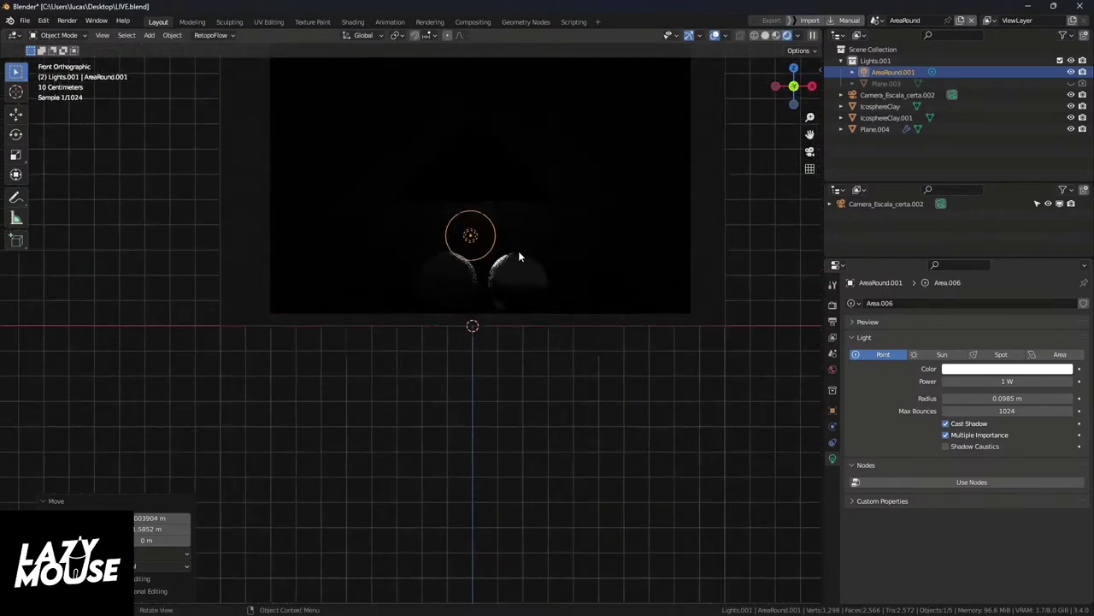
shift+middle_drag(518, 254, 502, 391)
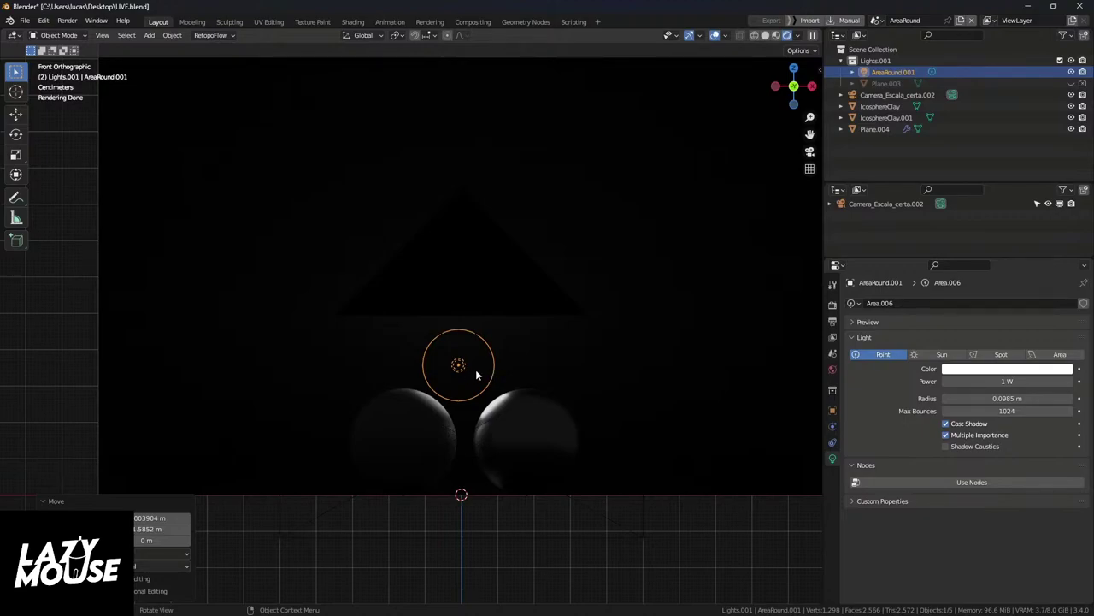
key(KP_7)
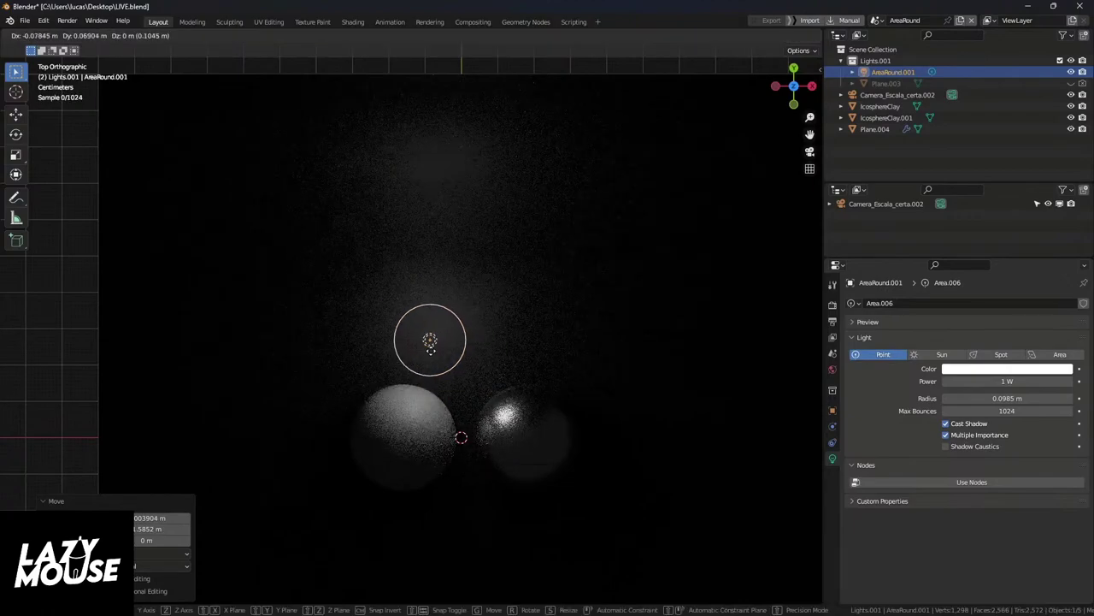
key(KP_1)
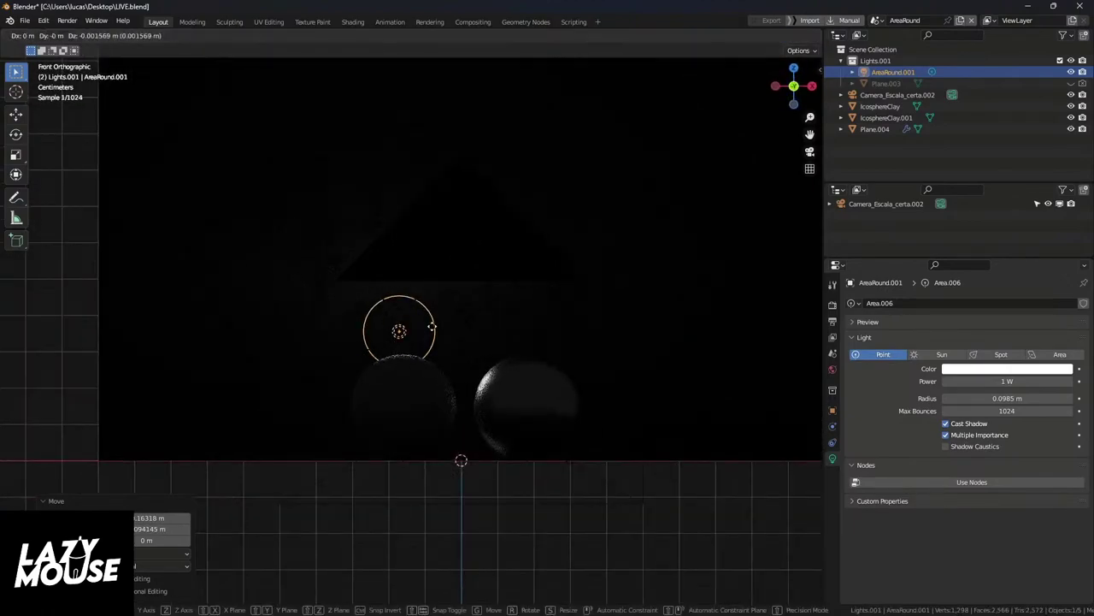
key(g)
click(407, 379)
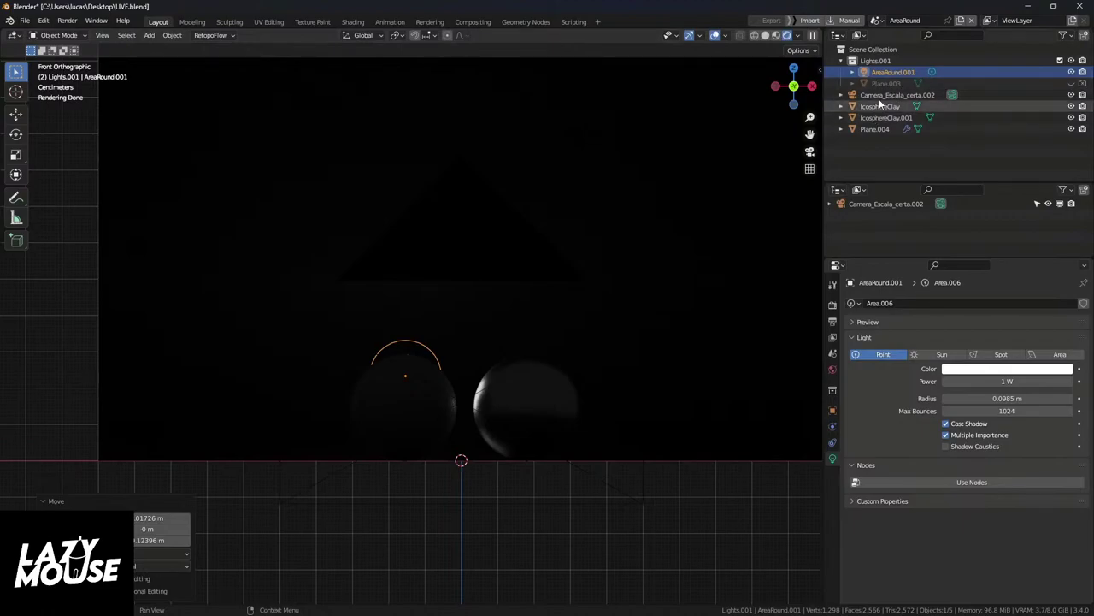
click(878, 20)
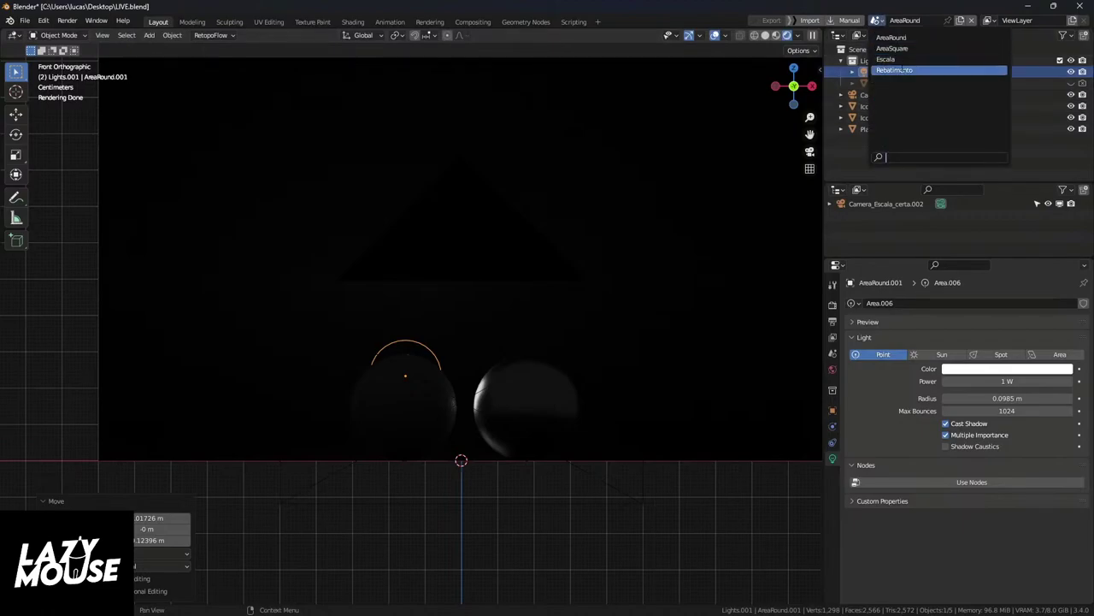
Step: Switch to the Rebatimento scene and move Plane.010 left behind the monkey head and sphere
key(Return)
scroll(595, 244, down, 2)
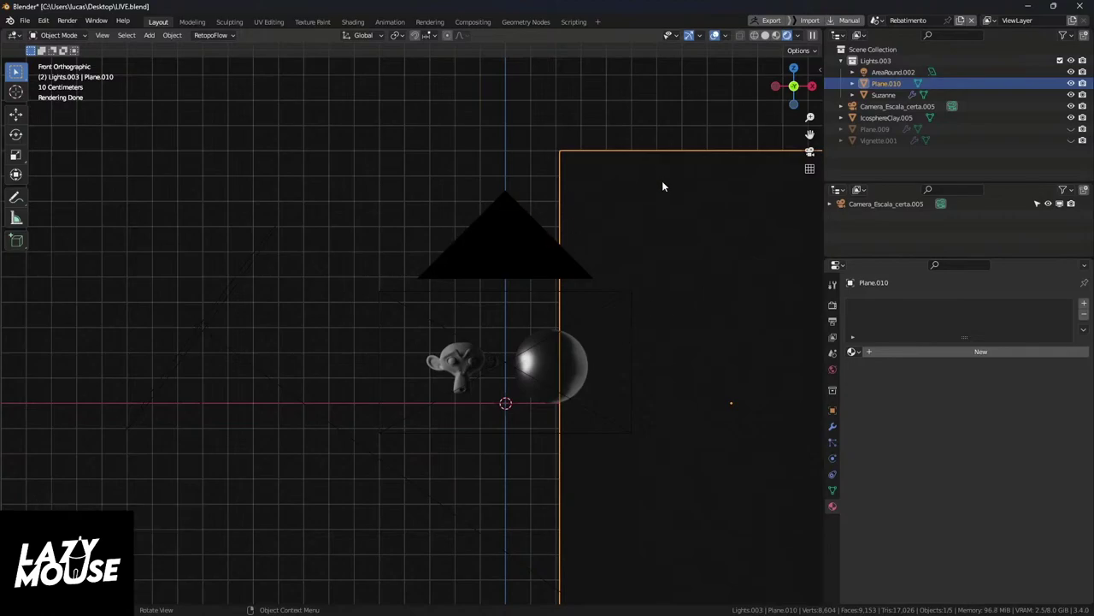
key(g)
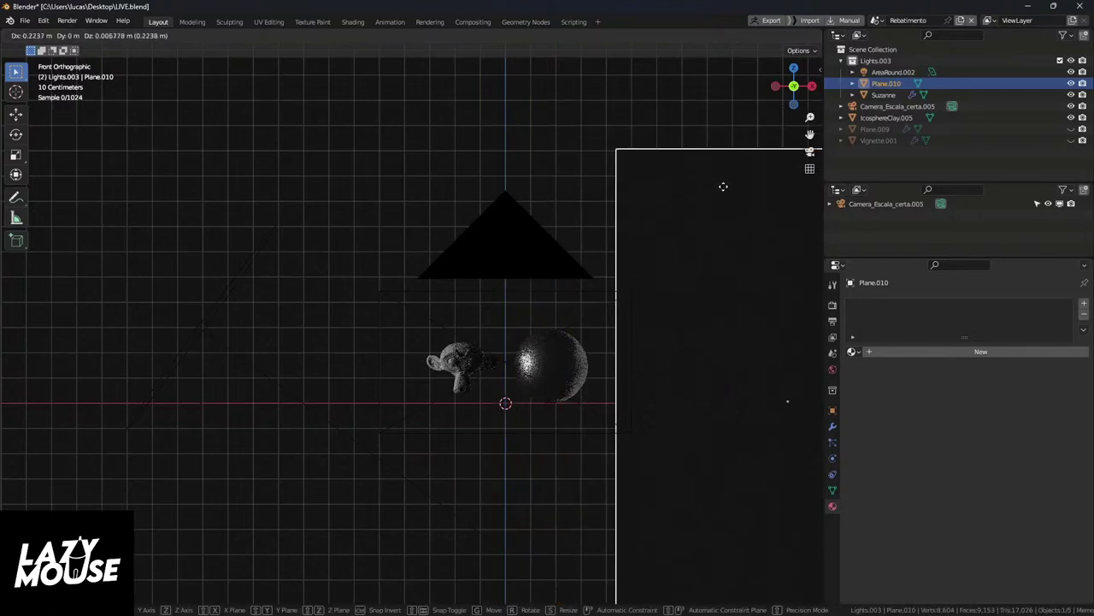
click(738, 183)
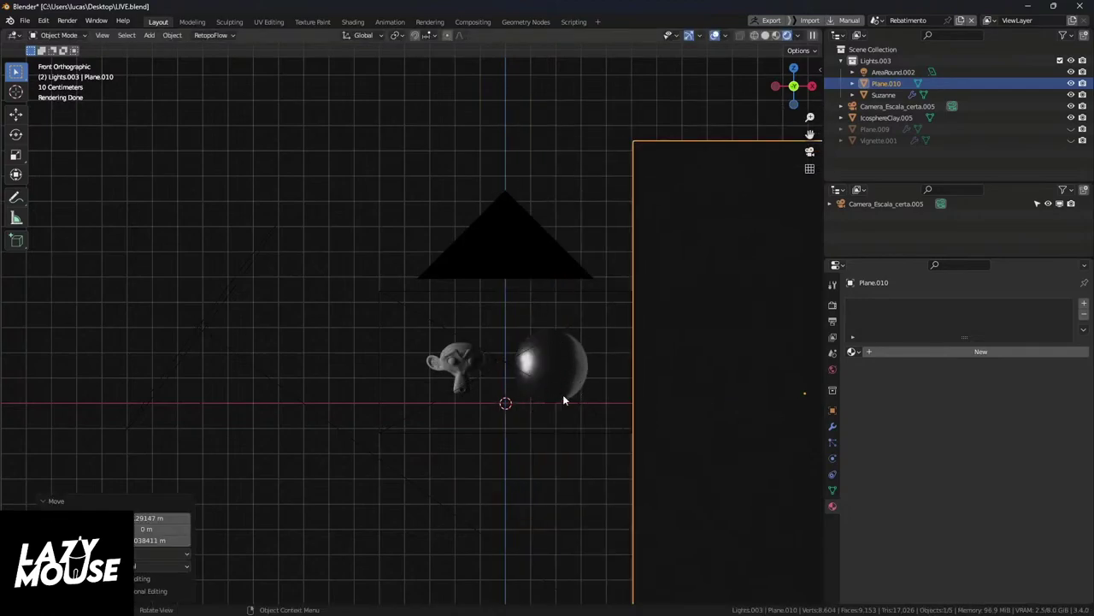
scroll(563, 400, up, 6)
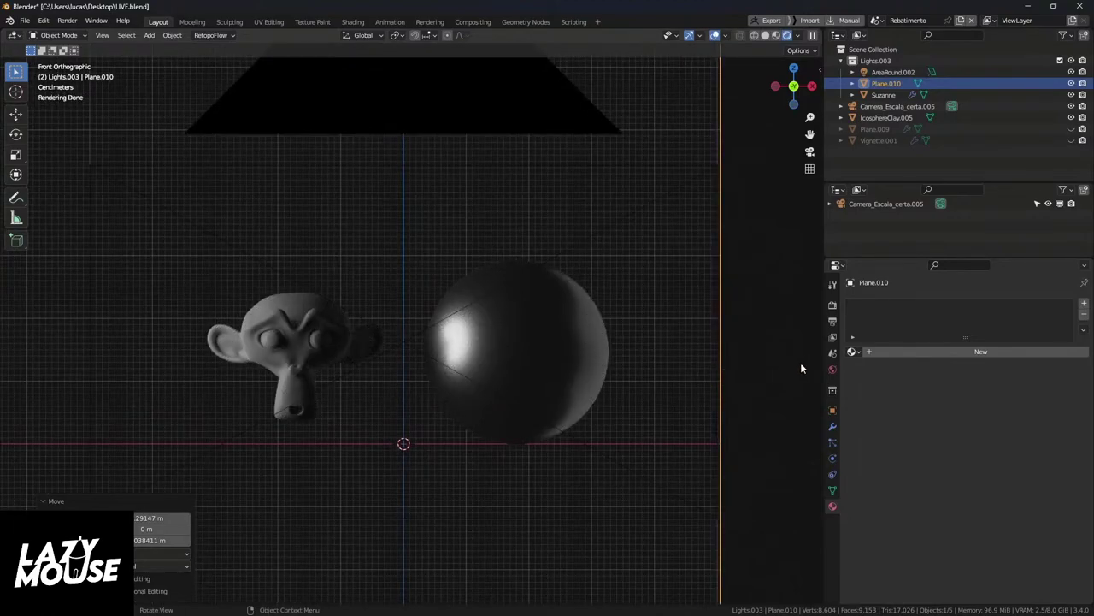
key(g)
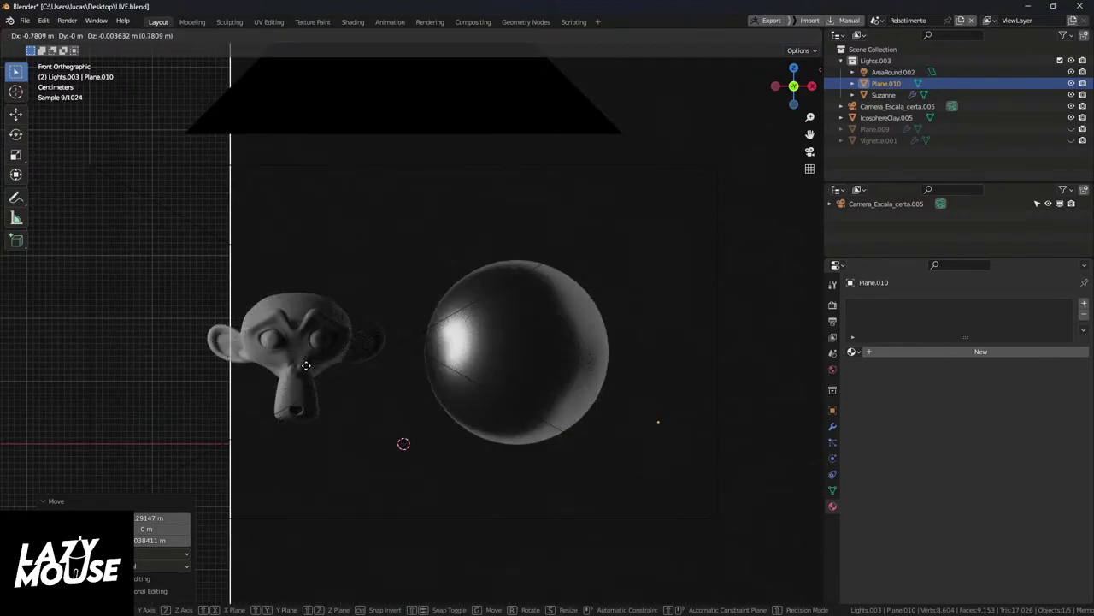
click(305, 366)
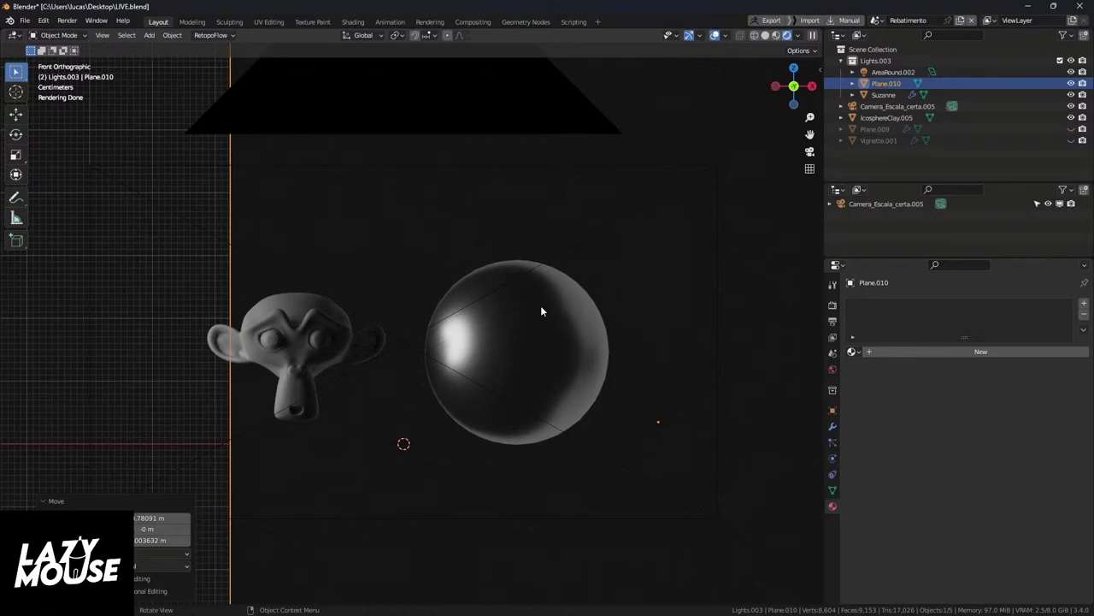
scroll(541, 309, down, 8)
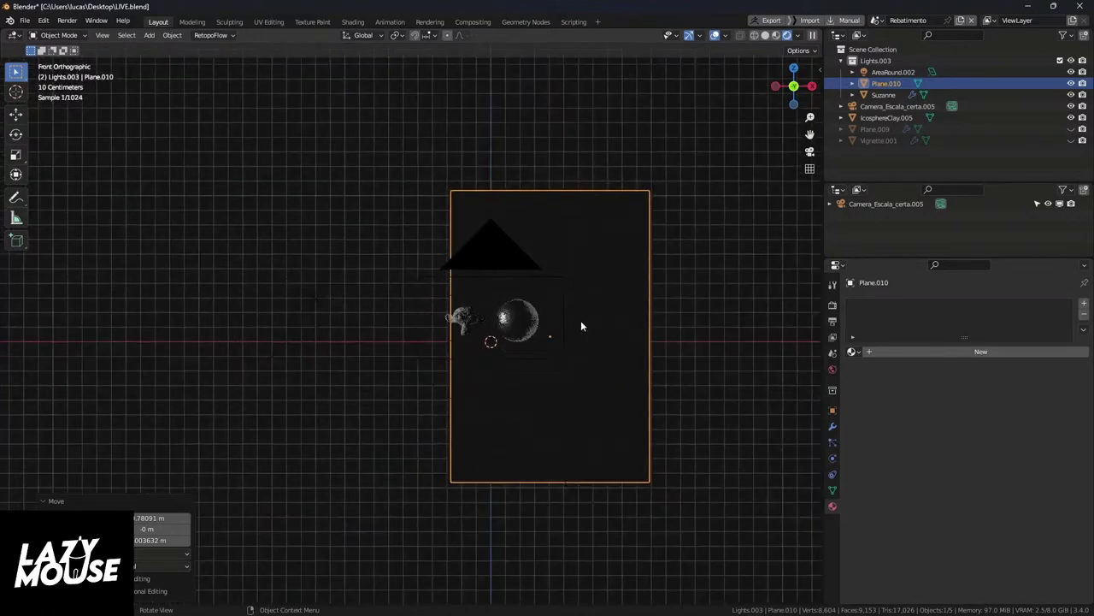
Step: Zoom into the camera frame of the sphere and Suzanne scene and render it with F12
shift+middle_drag(561, 337, 540, 343)
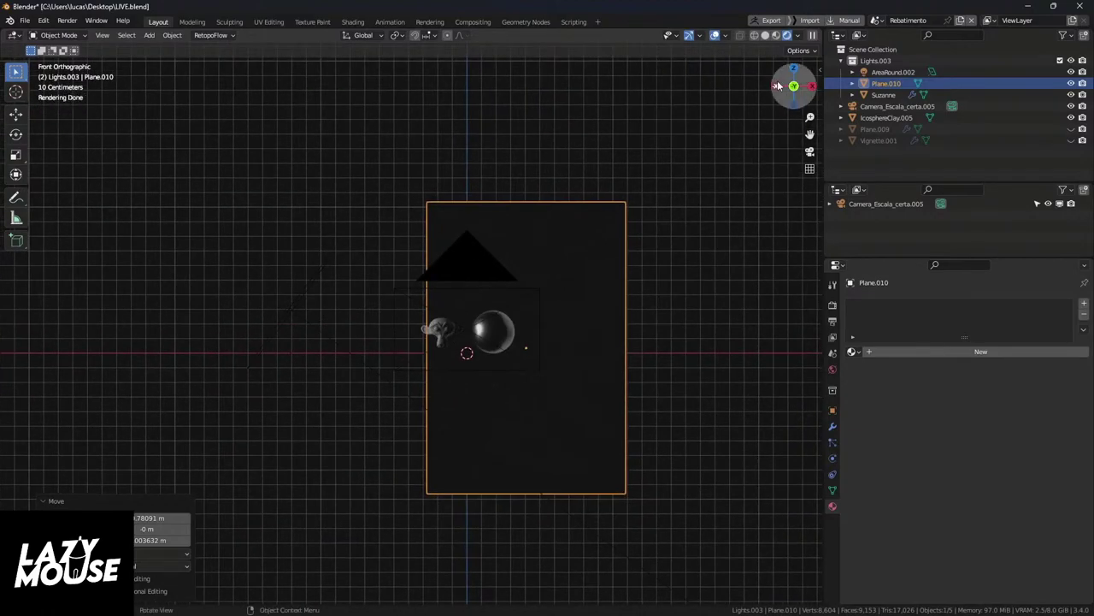
click(880, 20)
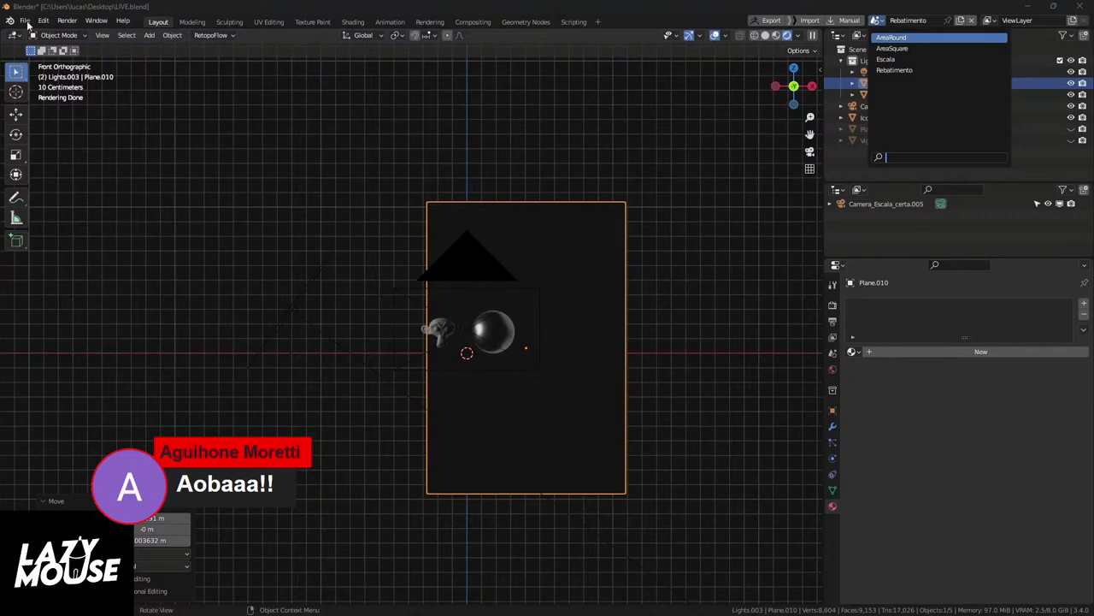
key(Escape)
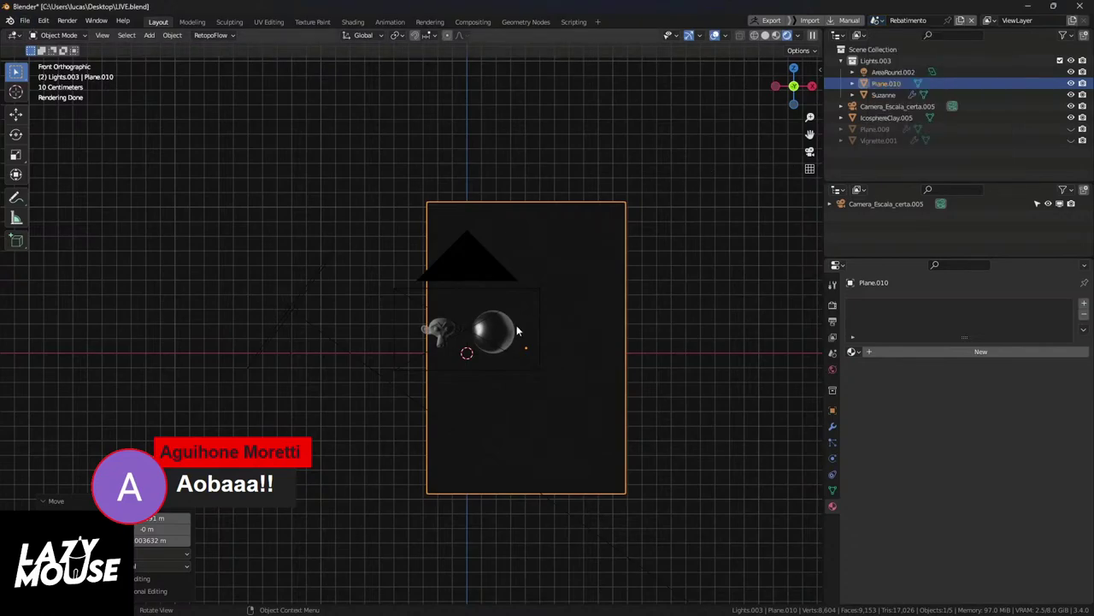
scroll(516, 331, up, 5)
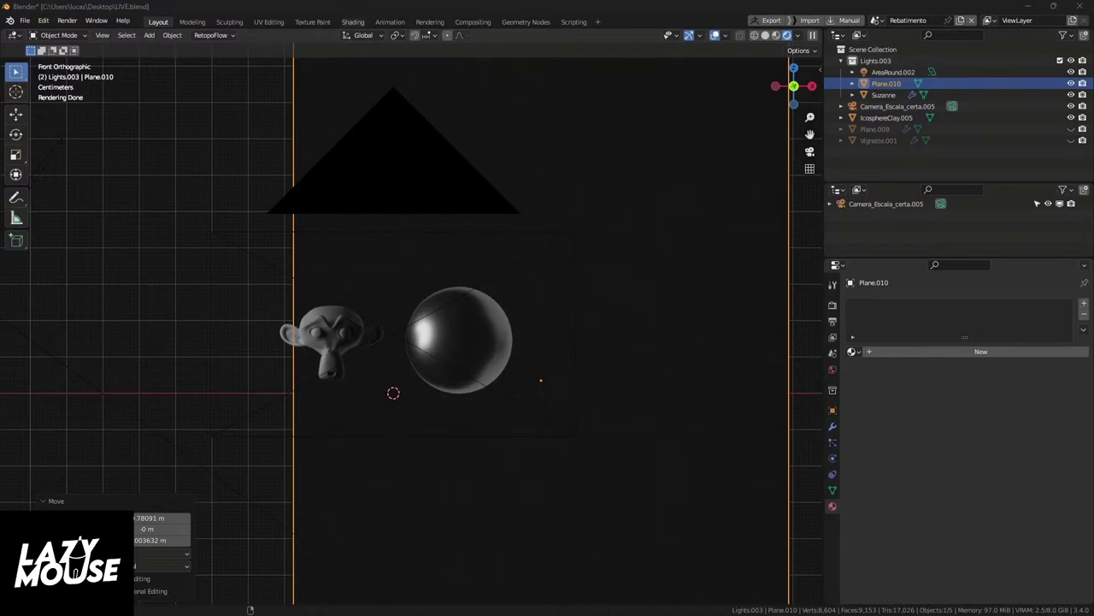
key(F12)
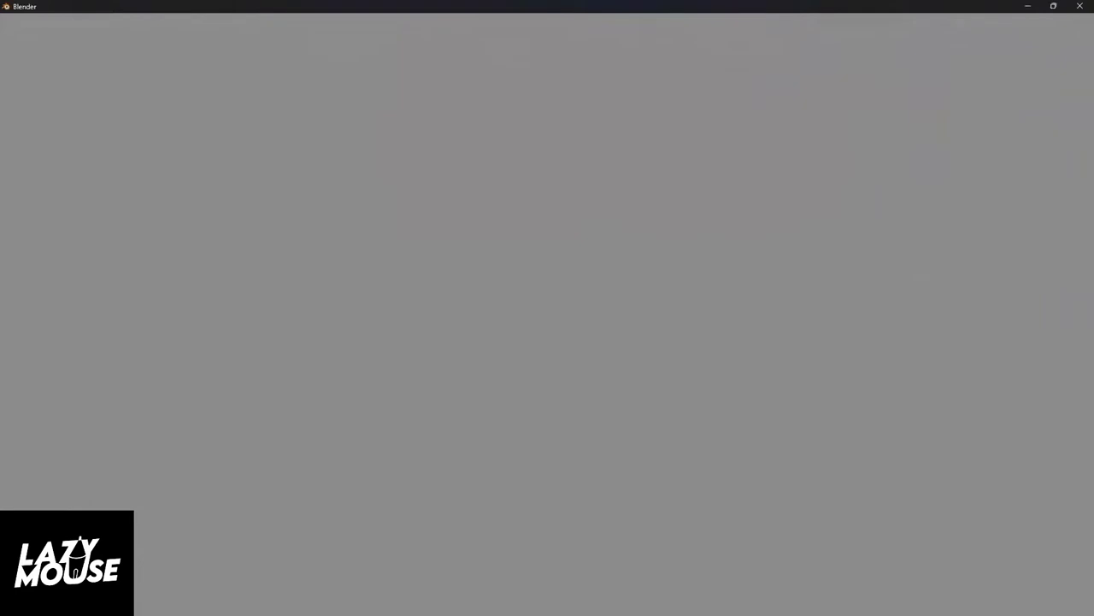
Step: In LIVE_FILE.blend, select body.001, switch to Solid shading and keep FruitApplesAssortment hidden
key(Escape)
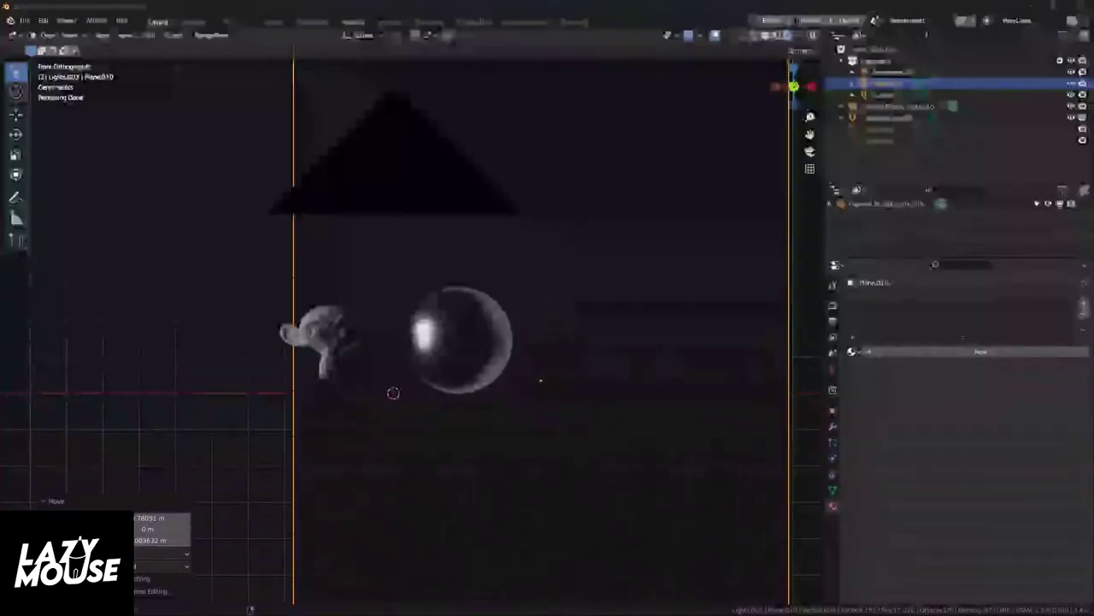
key(F12)
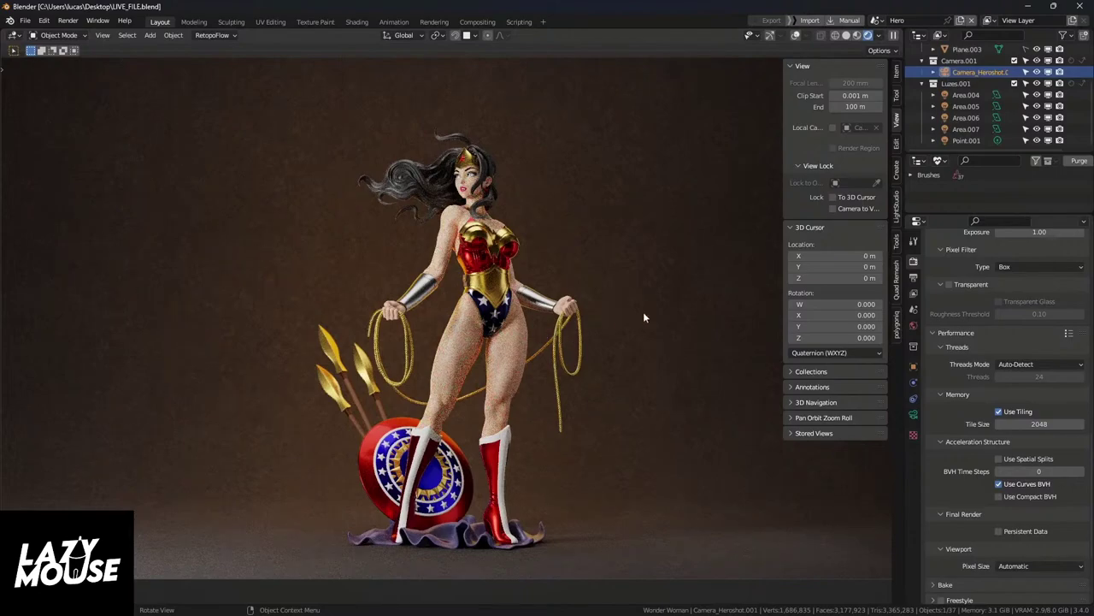
click(520, 337)
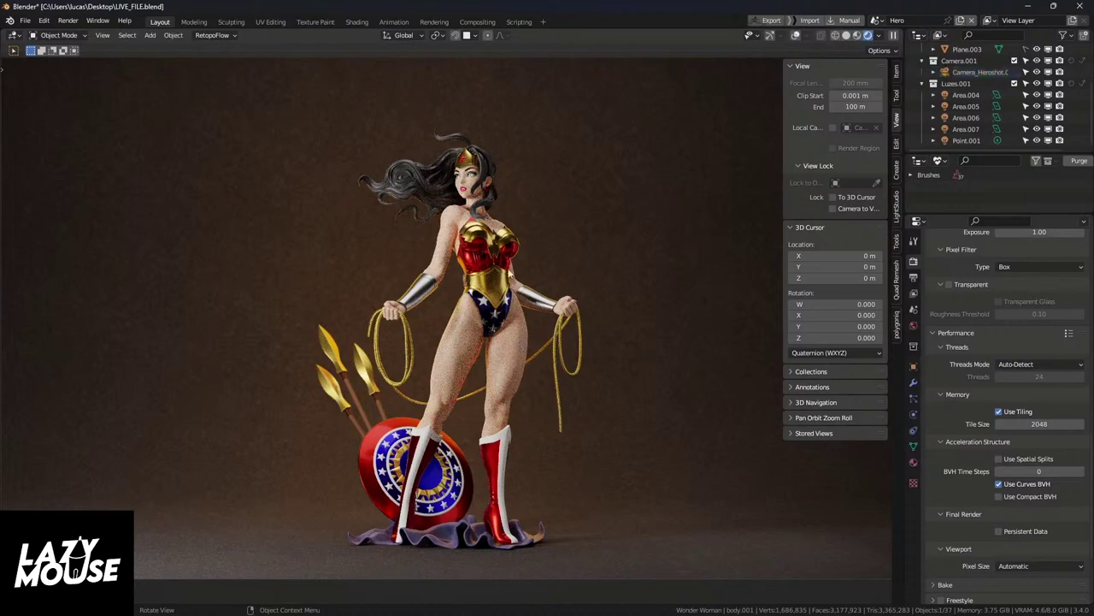
click(847, 35)
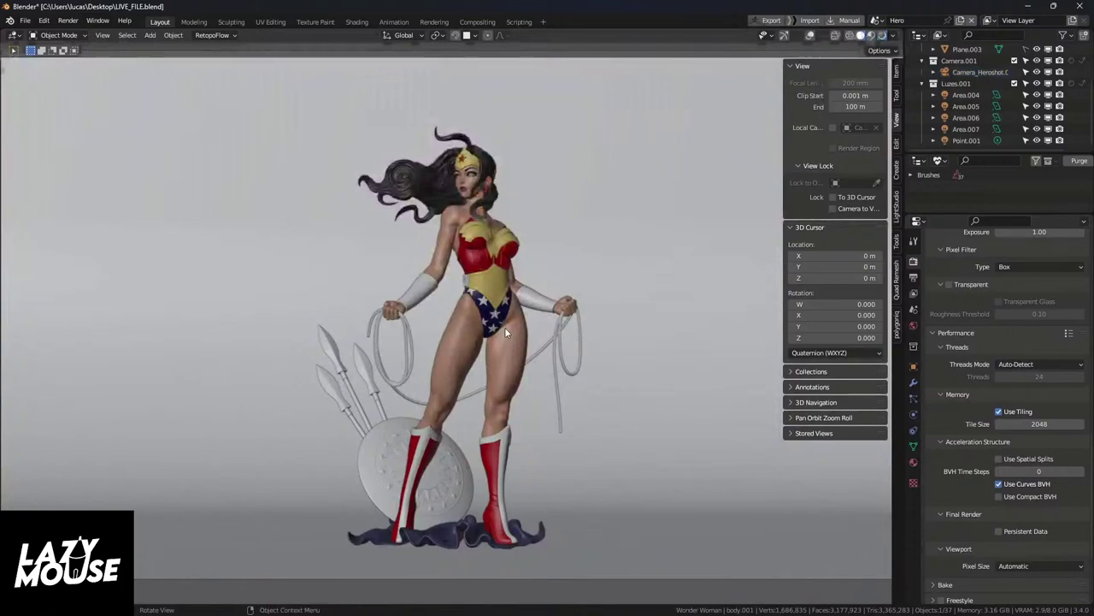
scroll(949, 129, up, 3)
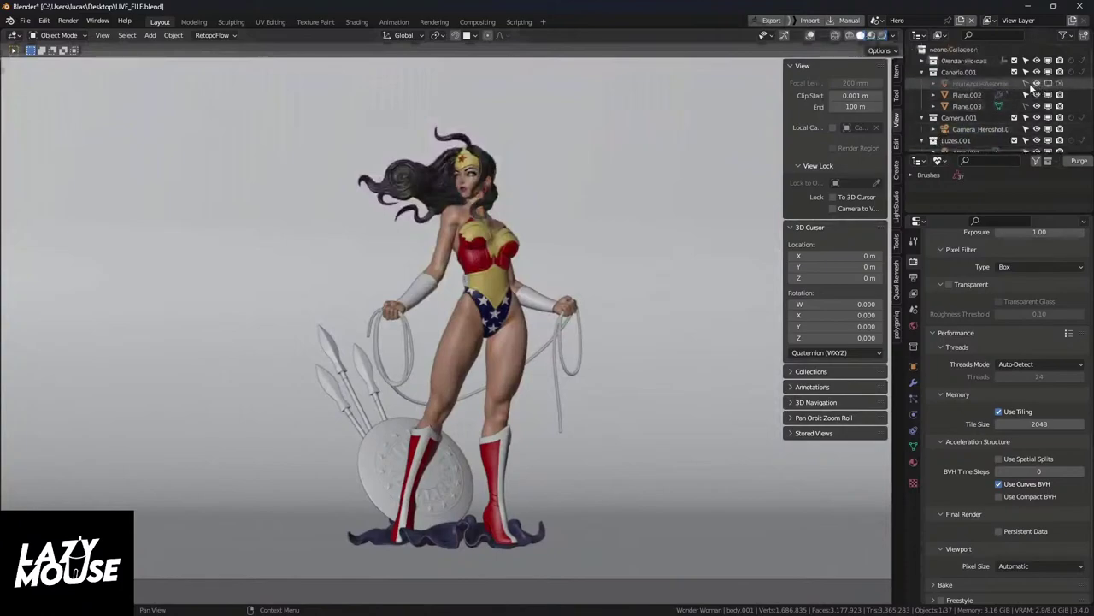
click(1048, 83)
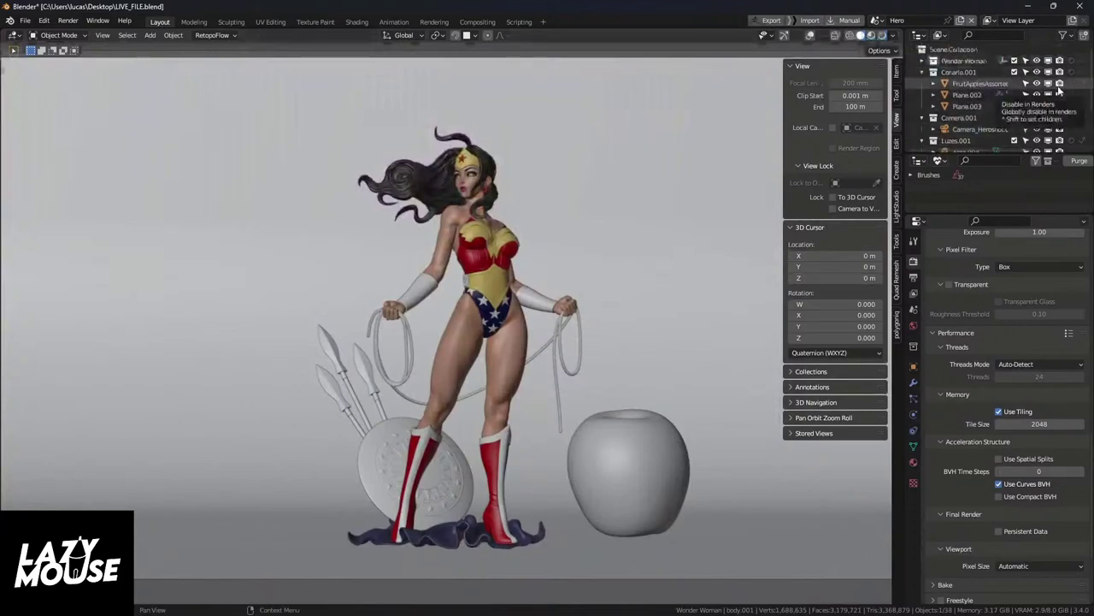
click(1048, 83)
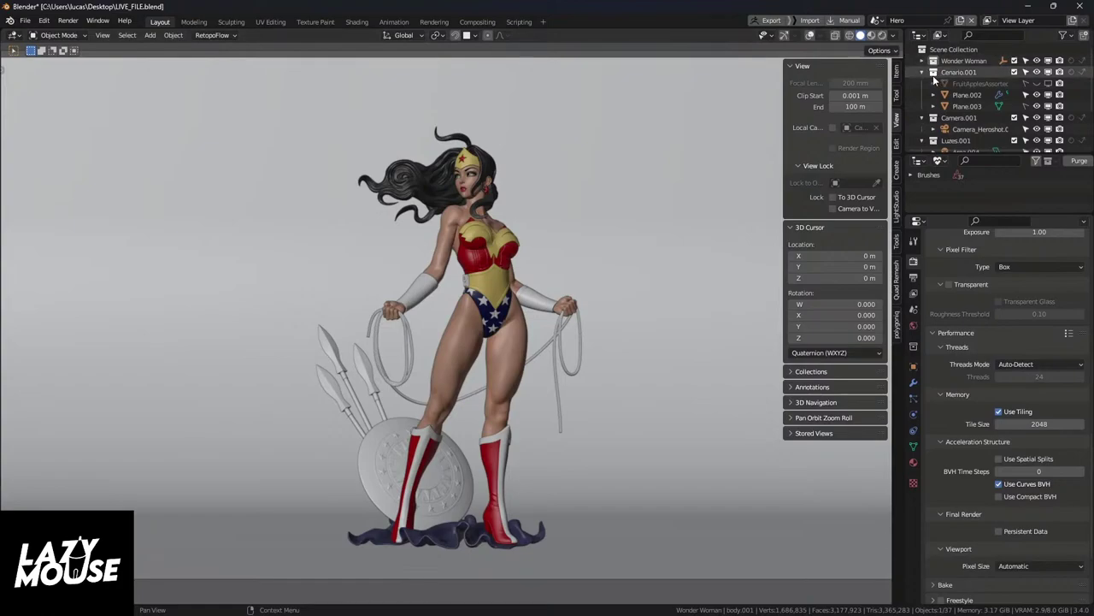
Step: Enable overlays and the navigation gizmo, zoom out over the rig, and split the 3D view vertically
click(809, 35)
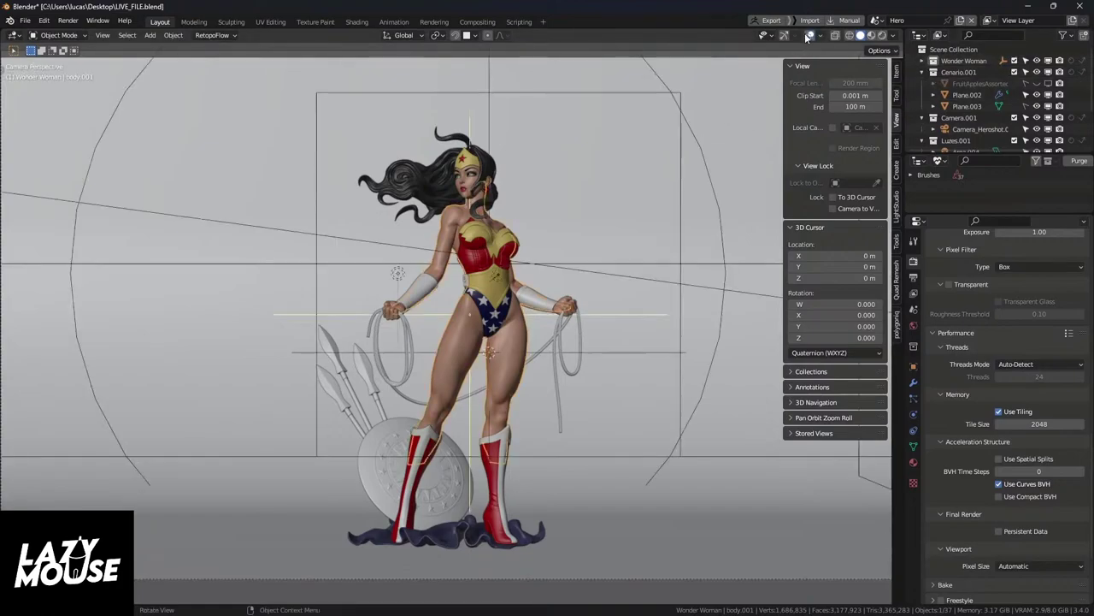
click(784, 36)
middle_drag(575, 183, 540, 399)
scroll(547, 342, down, 6)
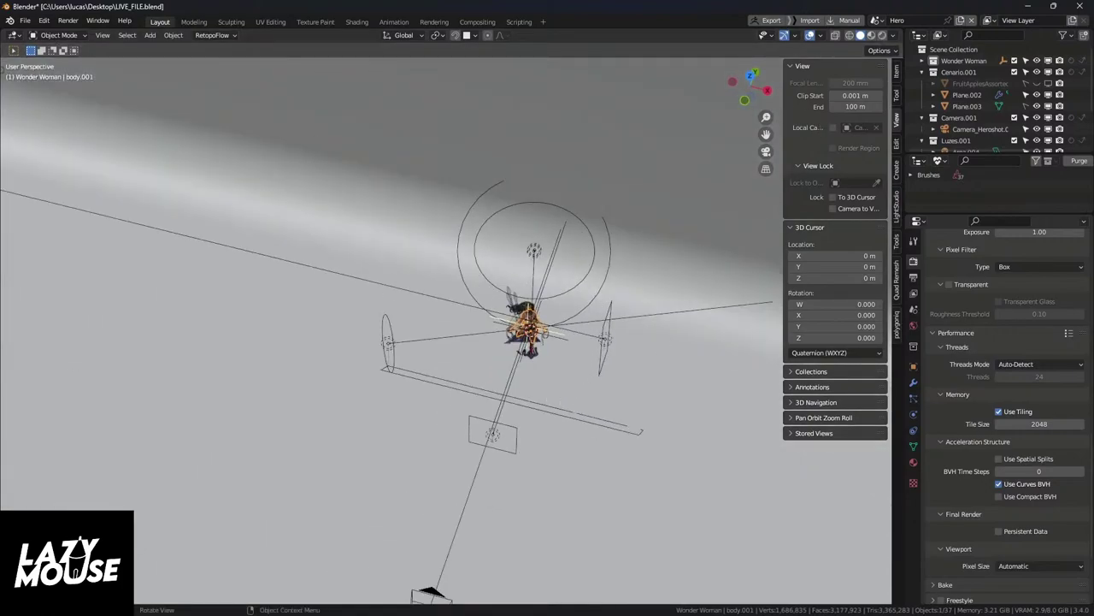
drag(4, 599, 365, 572)
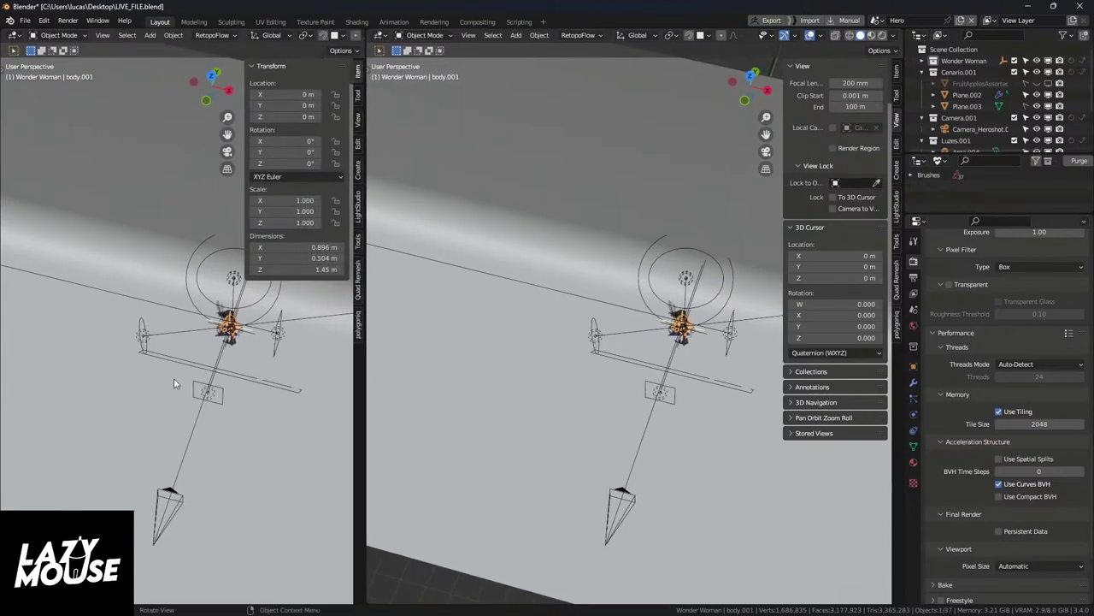
Step: Make the left view a rendered camera view without overlays or side panel; merge Brushes into the Outliner
key(KP_0)
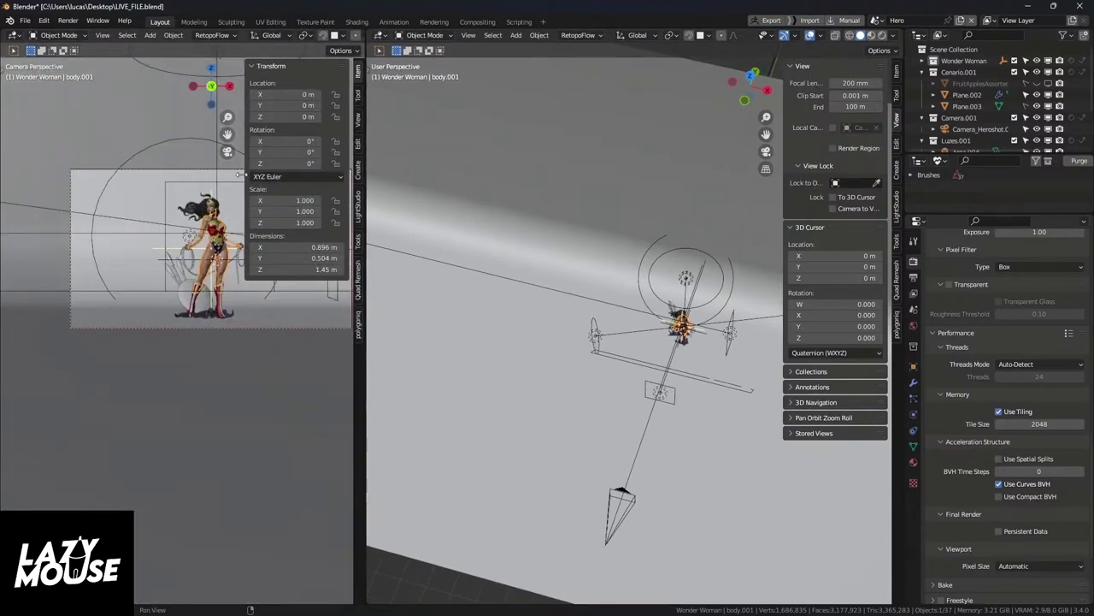
key(n)
scroll(167, 286, up, 3)
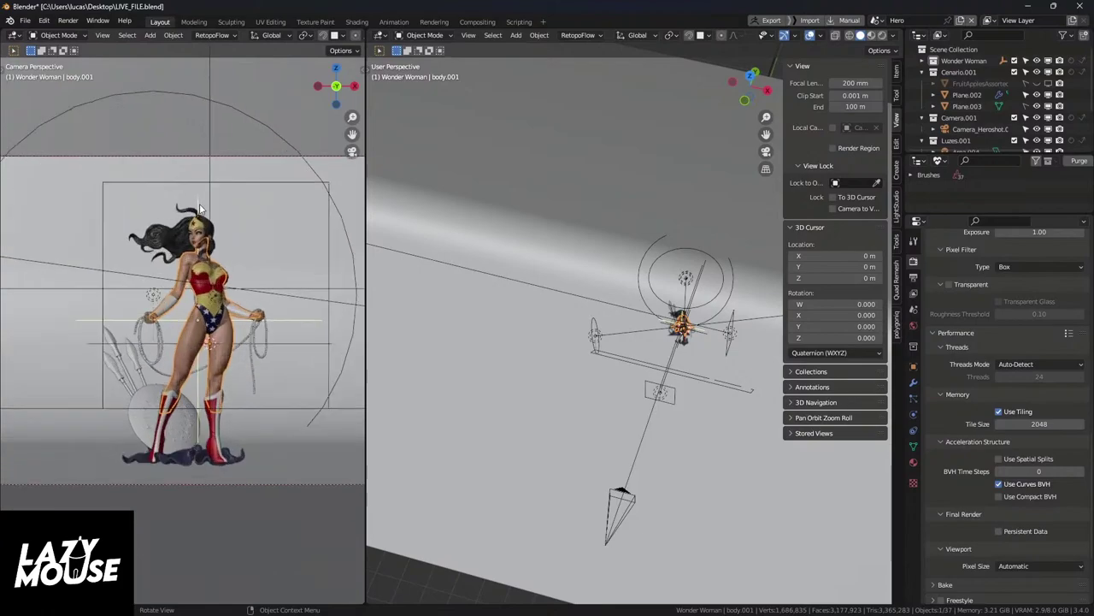
scroll(291, 36, down, 5)
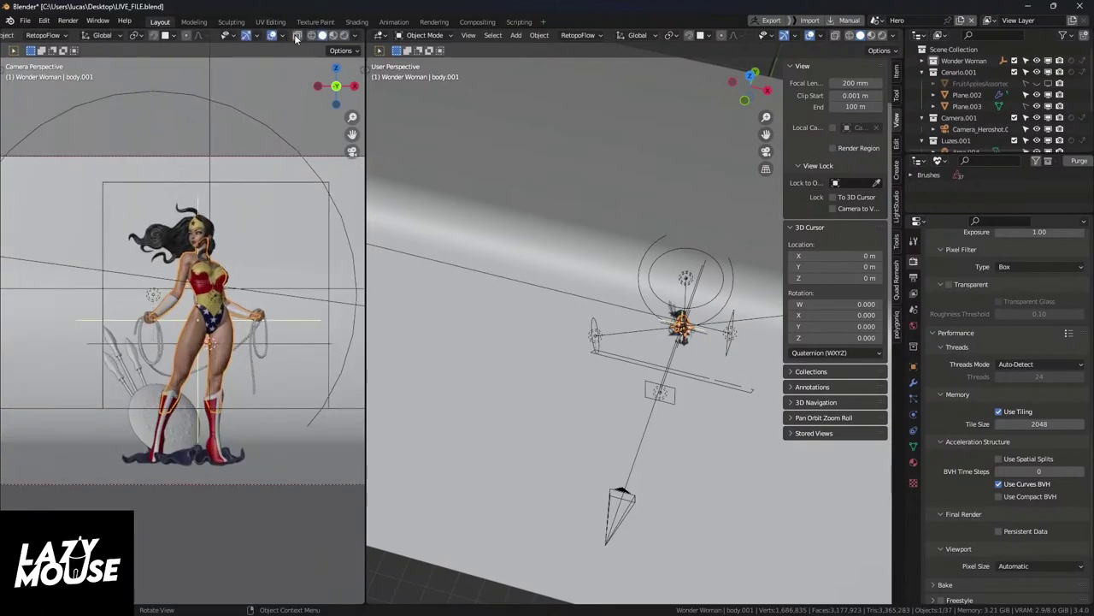
click(246, 36)
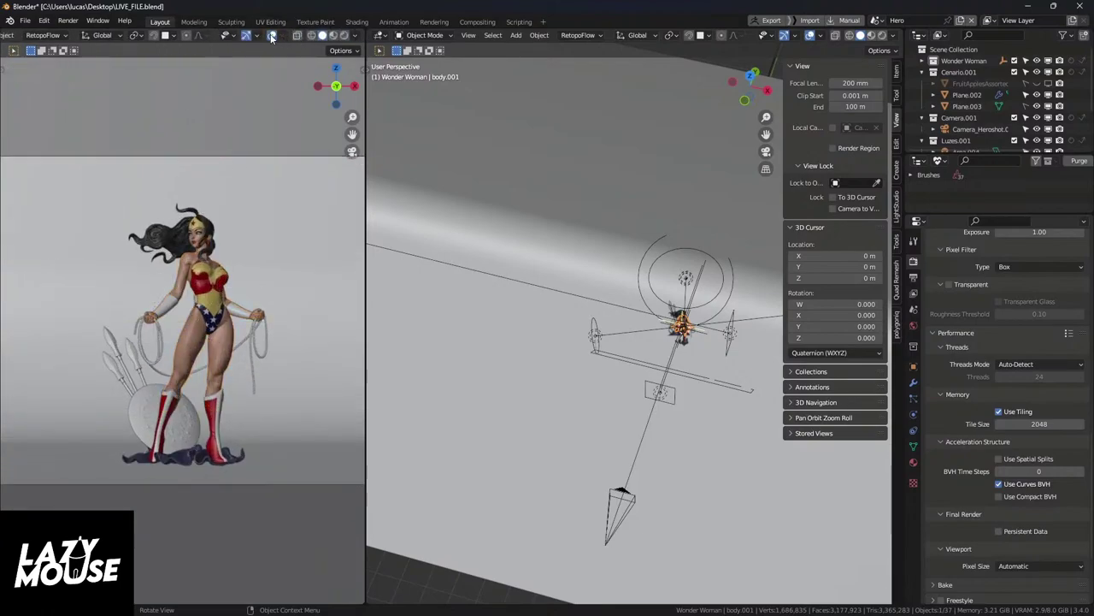
click(344, 35)
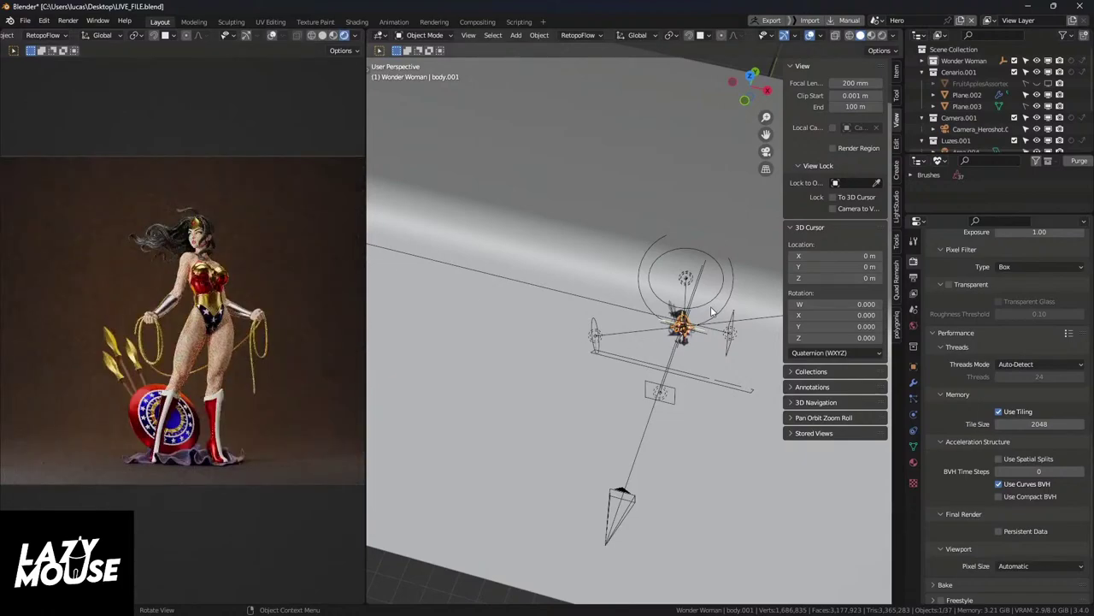
scroll(976, 121, down, 3)
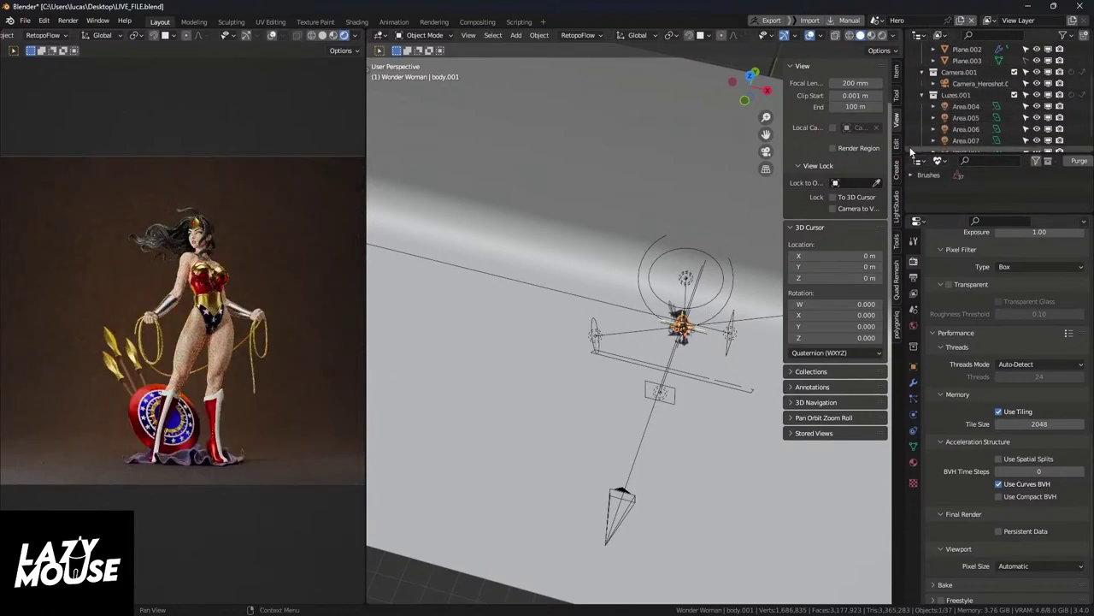
drag(910, 146, 916, 218)
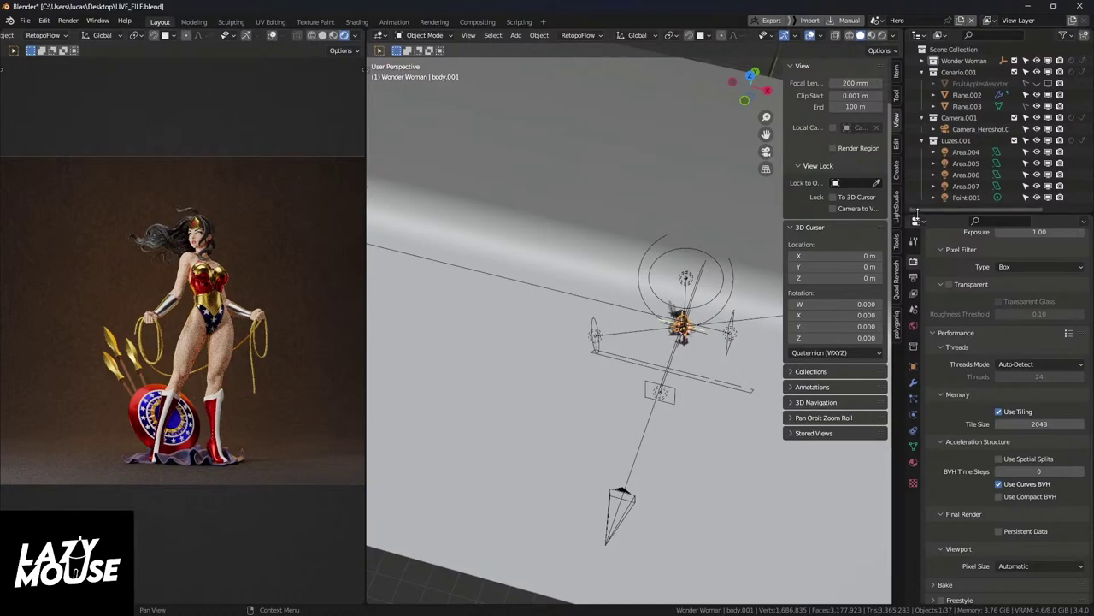
Step: Enlarge the Outliner to list all Luzes.001 lights and review the Output and Render (Cycles GPU Compute) settings
drag(908, 214, 908, 390)
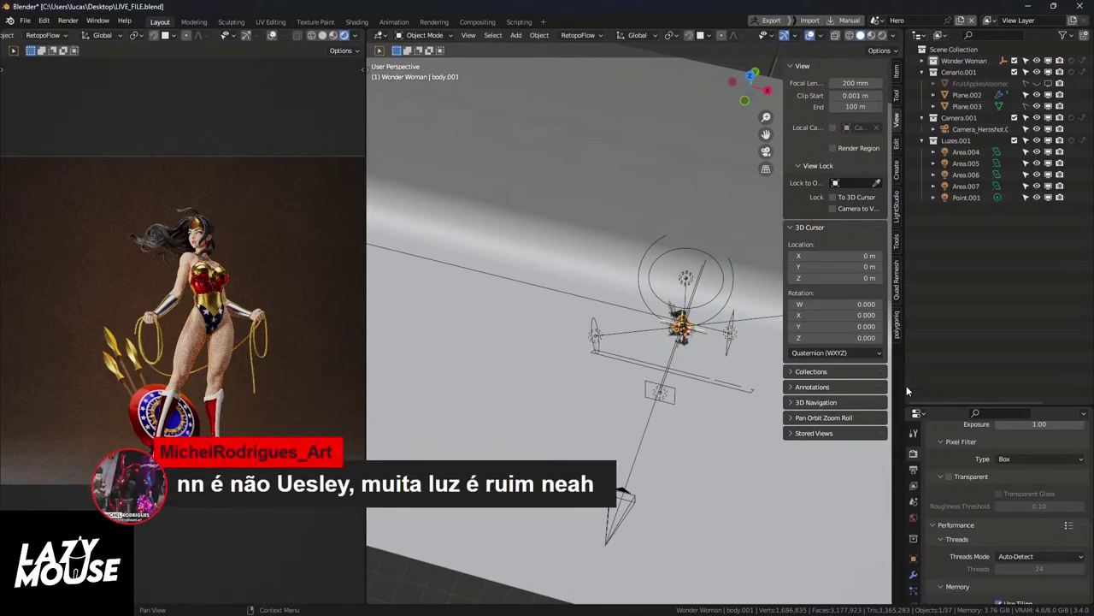
click(913, 469)
click(913, 454)
scroll(1043, 470, up, 5)
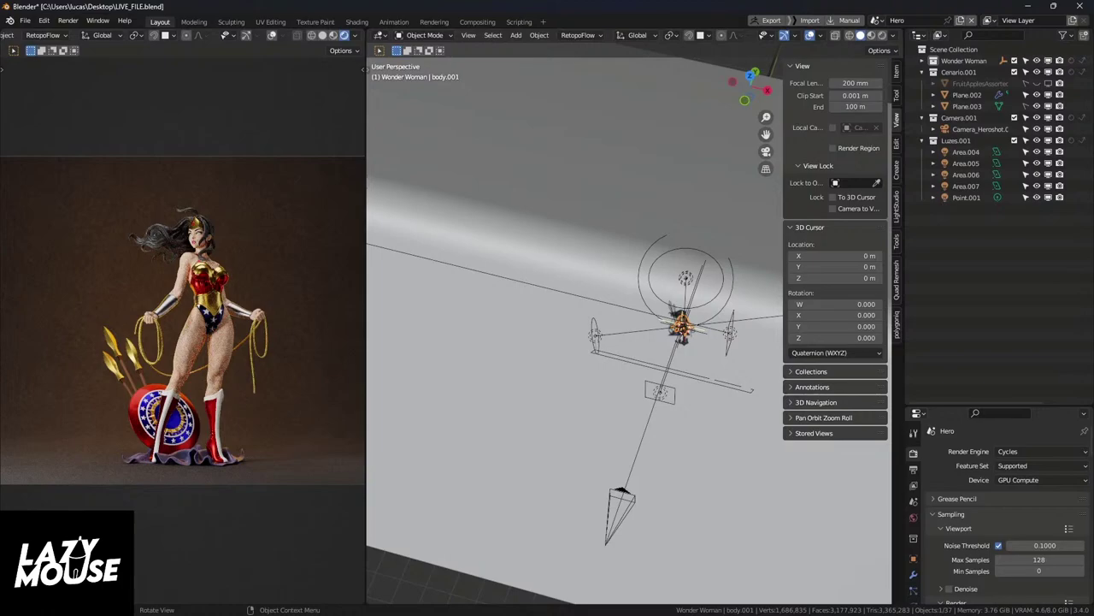
Step: Enlarge the properties area and show World.001's black background at strength 1.000
middle_drag(220, 328, 255, 326)
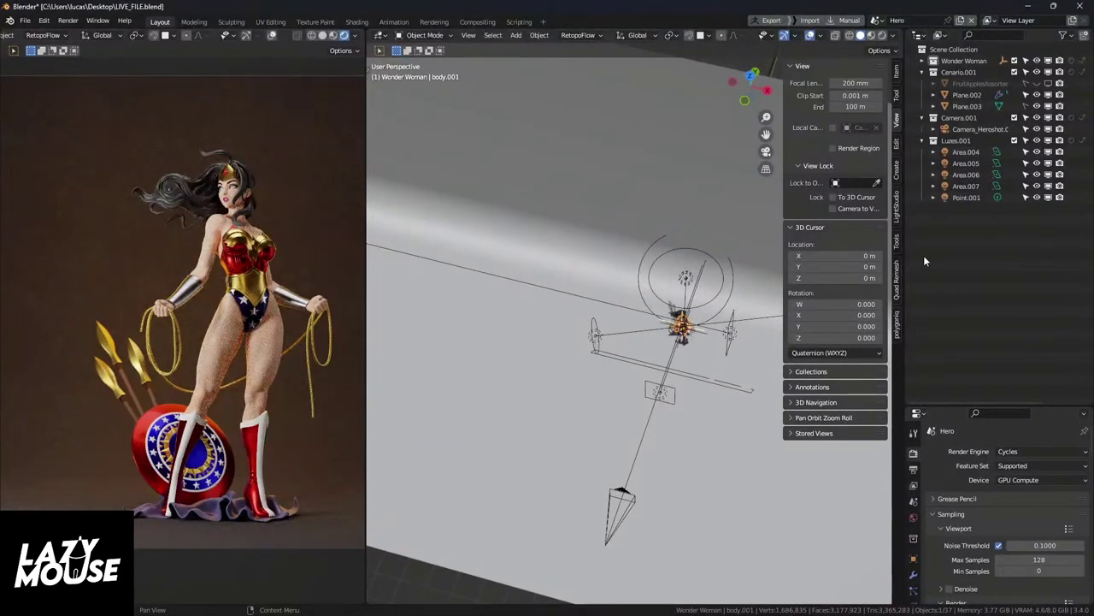
drag(935, 406, 932, 251)
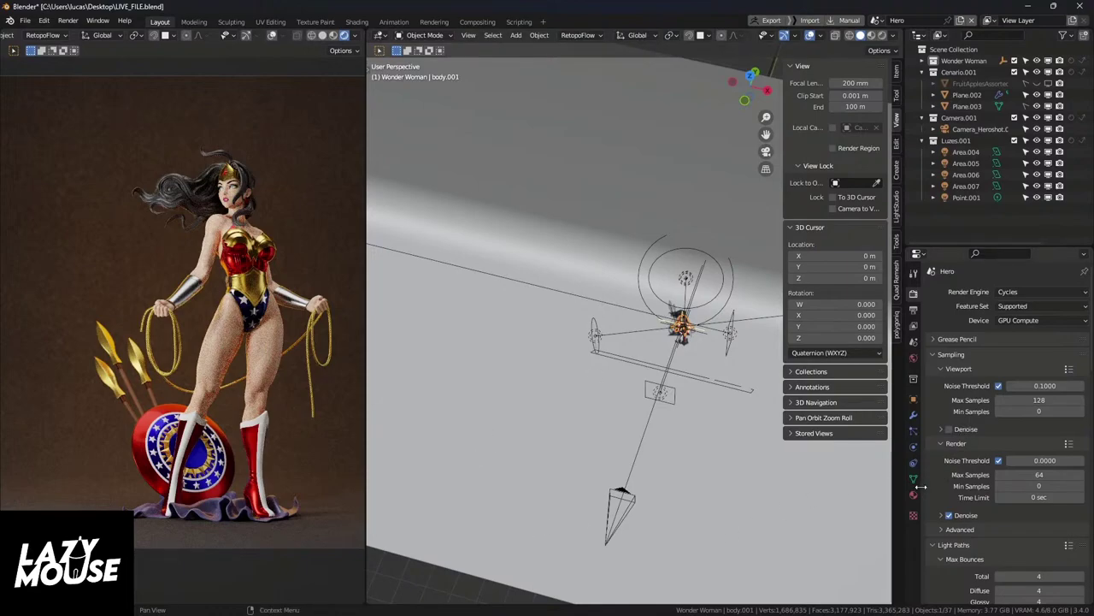
click(914, 359)
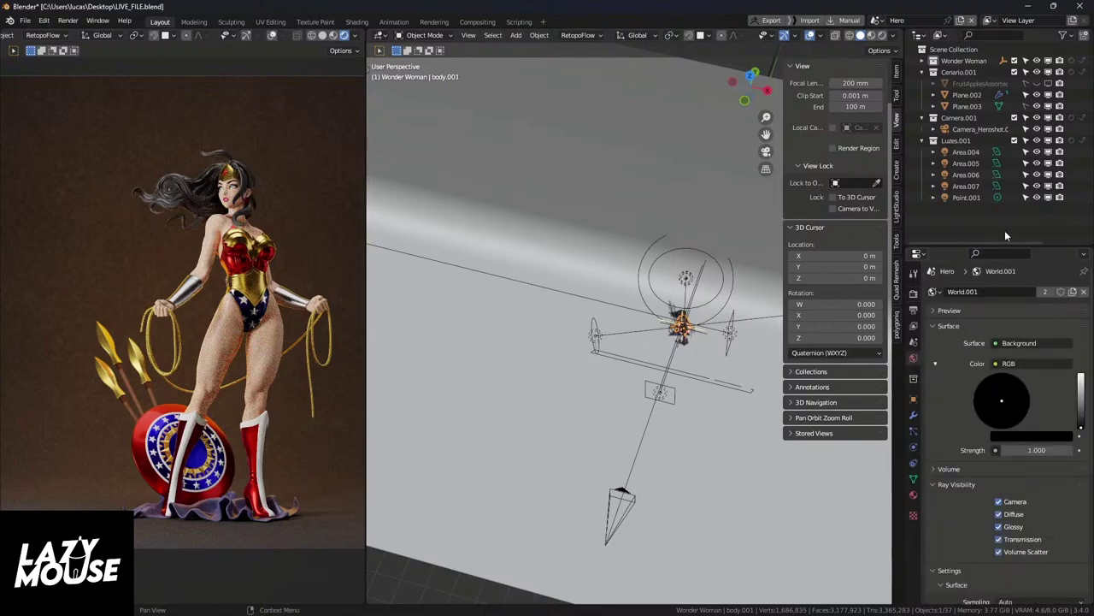
Step: Exclude the Luzes.001 light collection so the rendered camera view goes black
click(1015, 140)
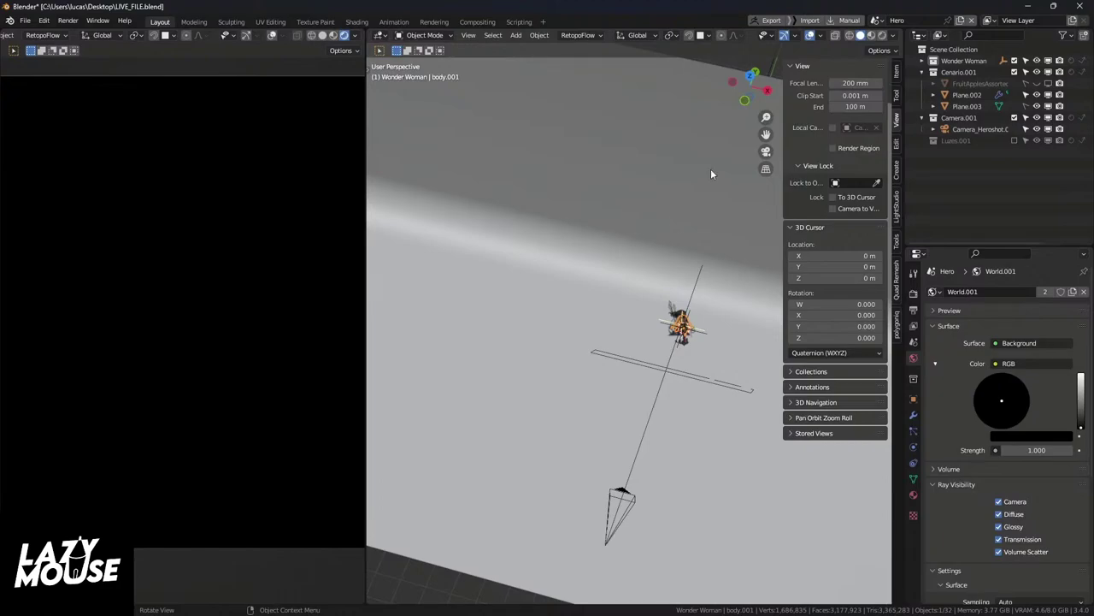
Step: Re-enable Luzes.001, show the Render settings and switch the left view to Solid shading
click(1015, 141)
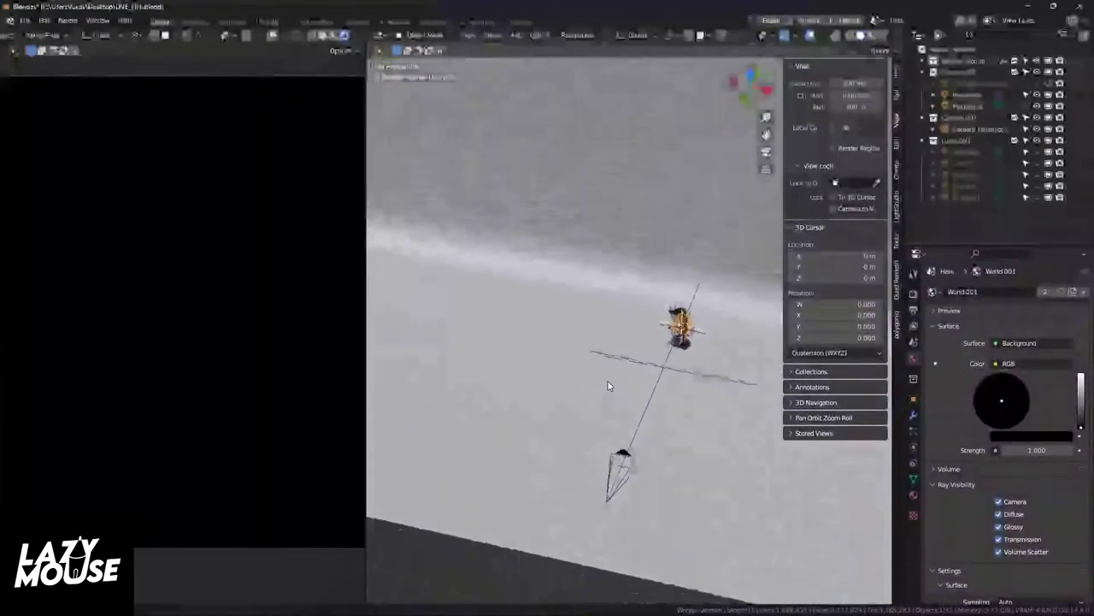
middle_drag(608, 386, 668, 340)
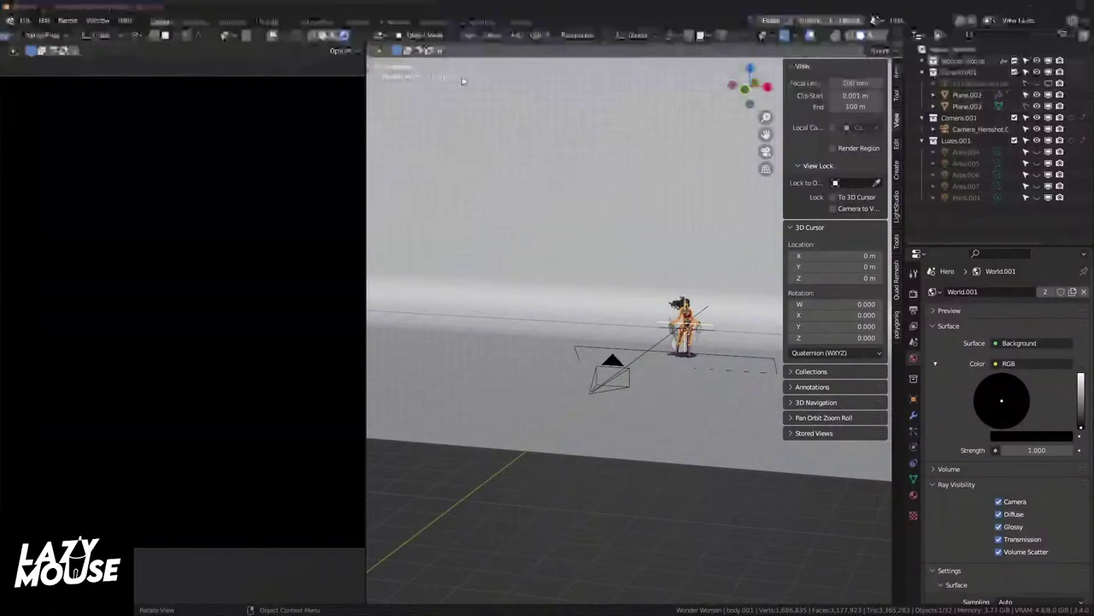
click(913, 295)
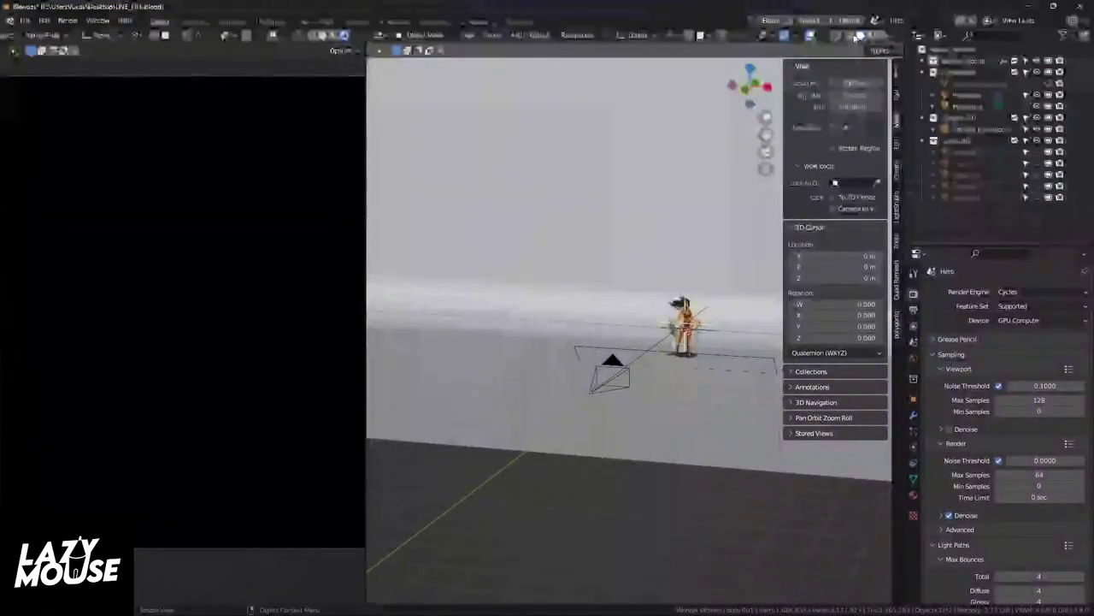
click(342, 36)
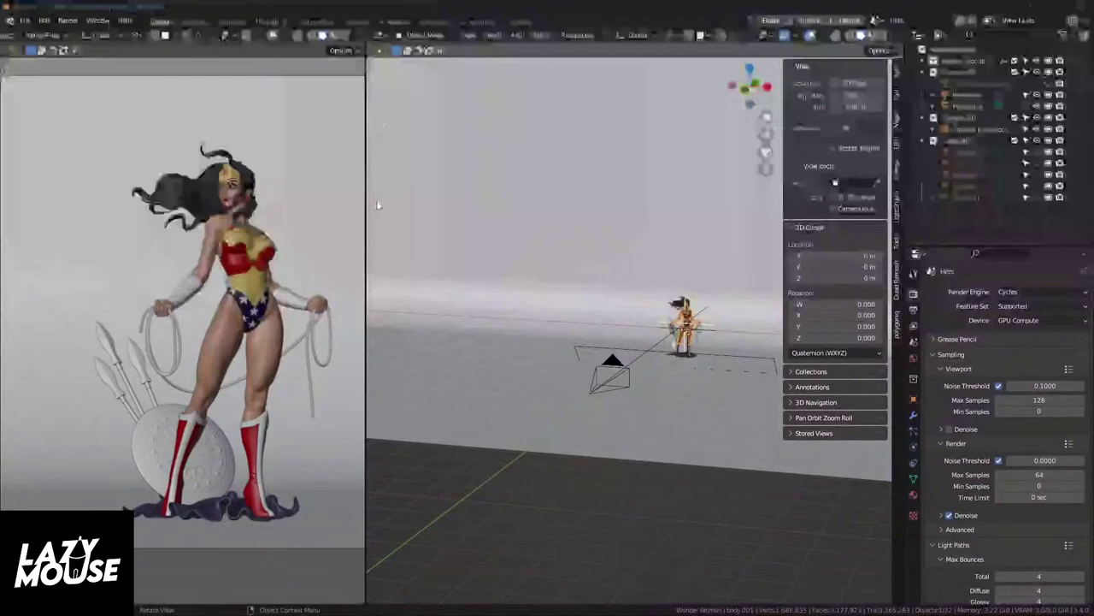
Step: Save the preferences from Edit > Preferences > System, then close the Preferences window
click(64, 21)
mouse_move(44, 21)
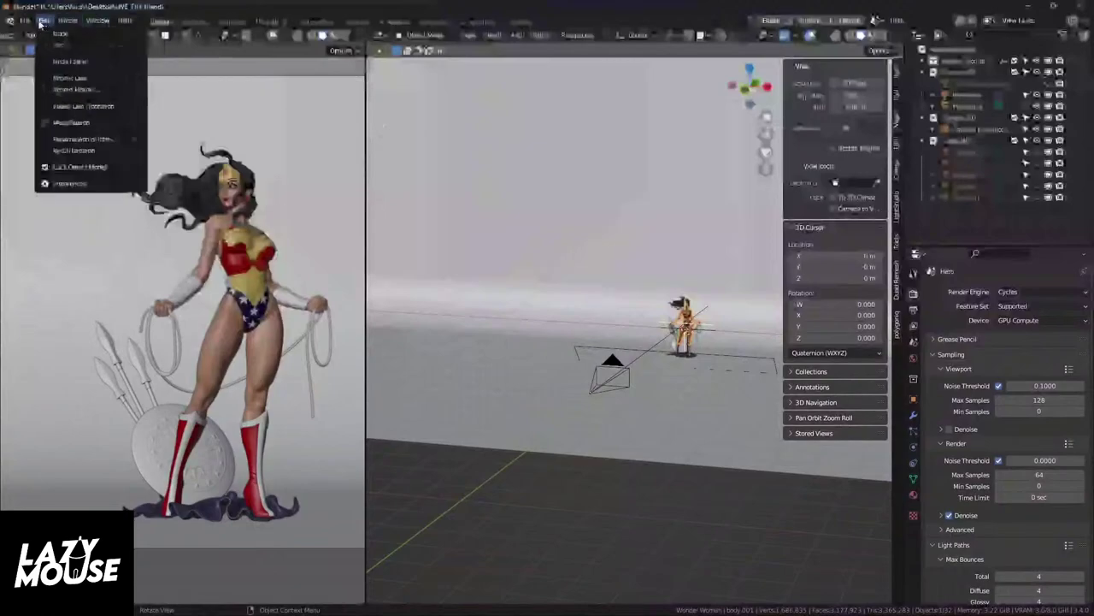
click(69, 183)
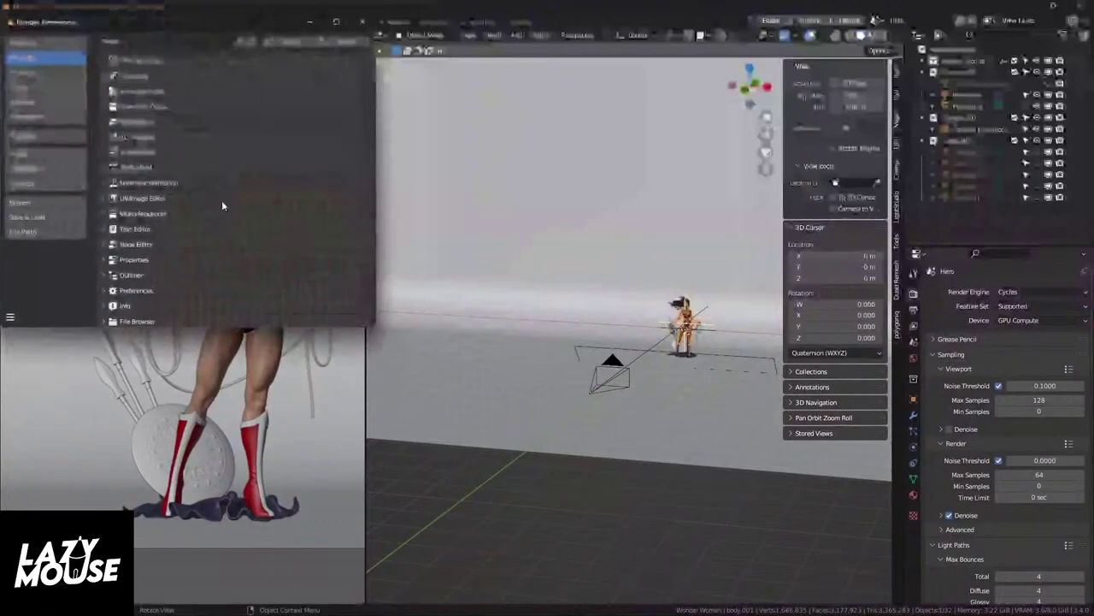
click(44, 215)
click(41, 203)
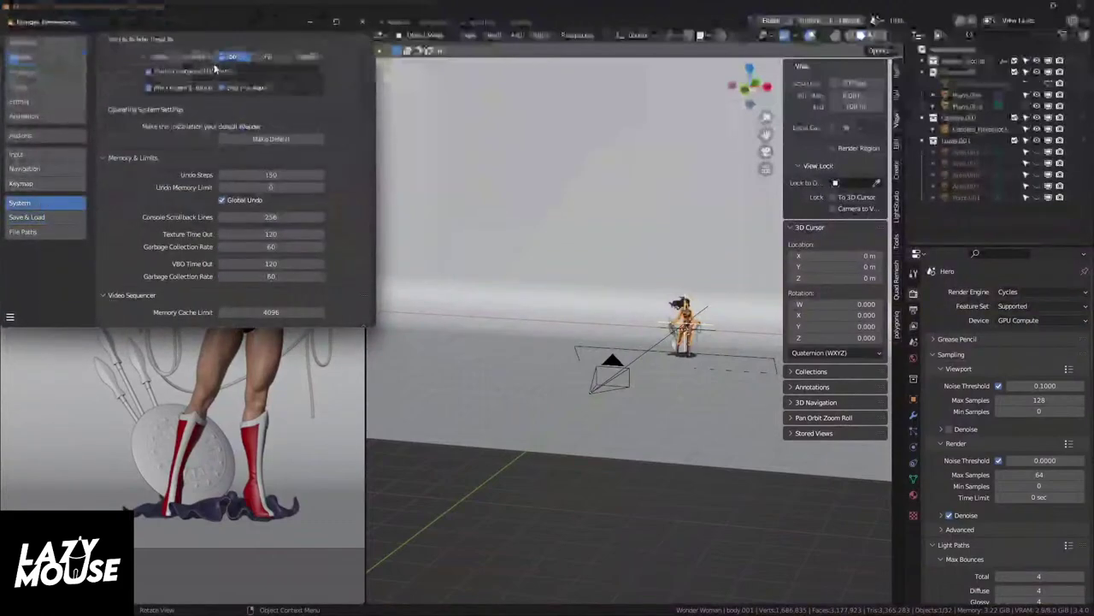
click(10, 315)
click(48, 287)
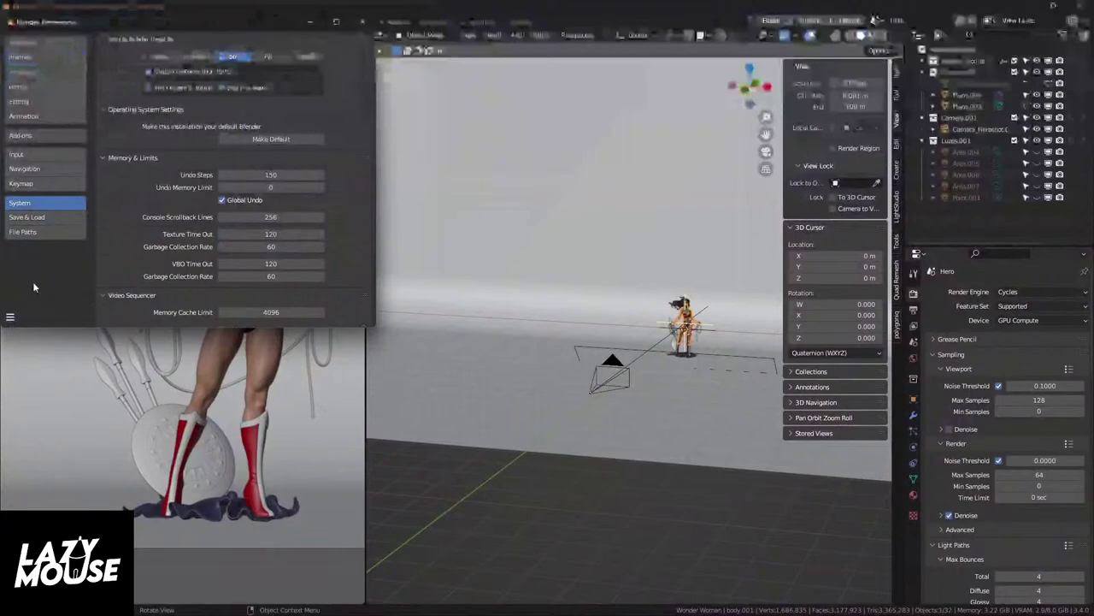
click(365, 24)
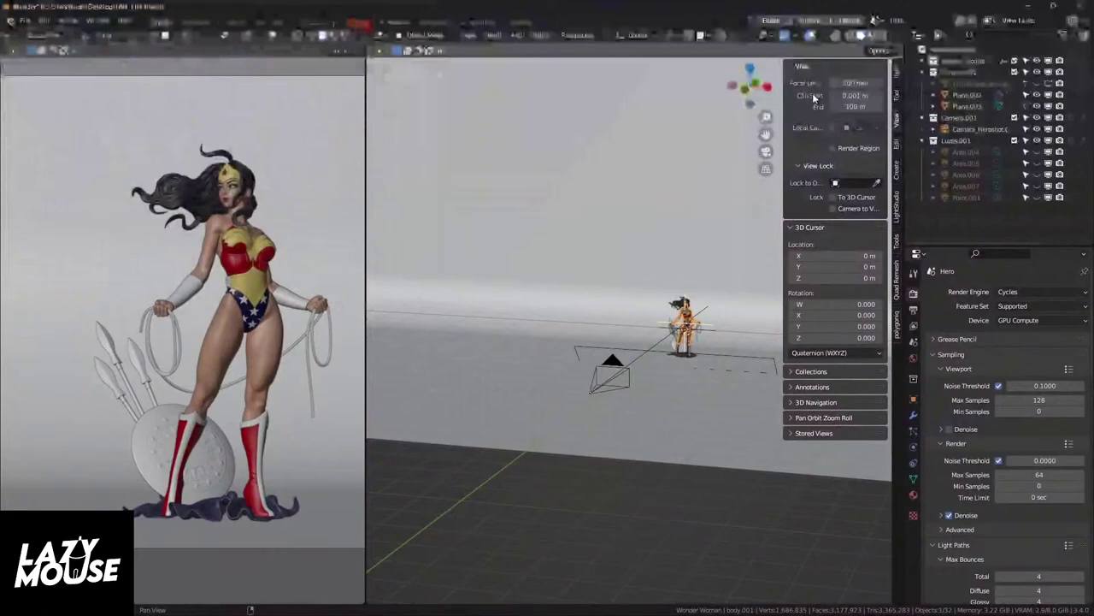
scroll(819, 120, up, 1)
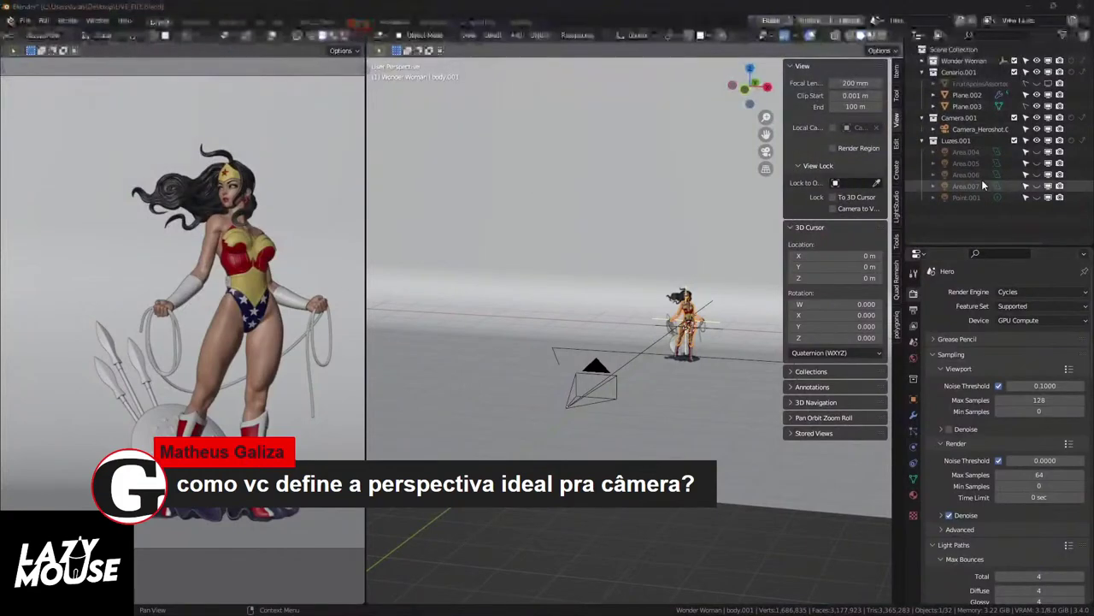
Step: Select Camera_Heroshot.001 and give it a 16 mm focal length
click(989, 129)
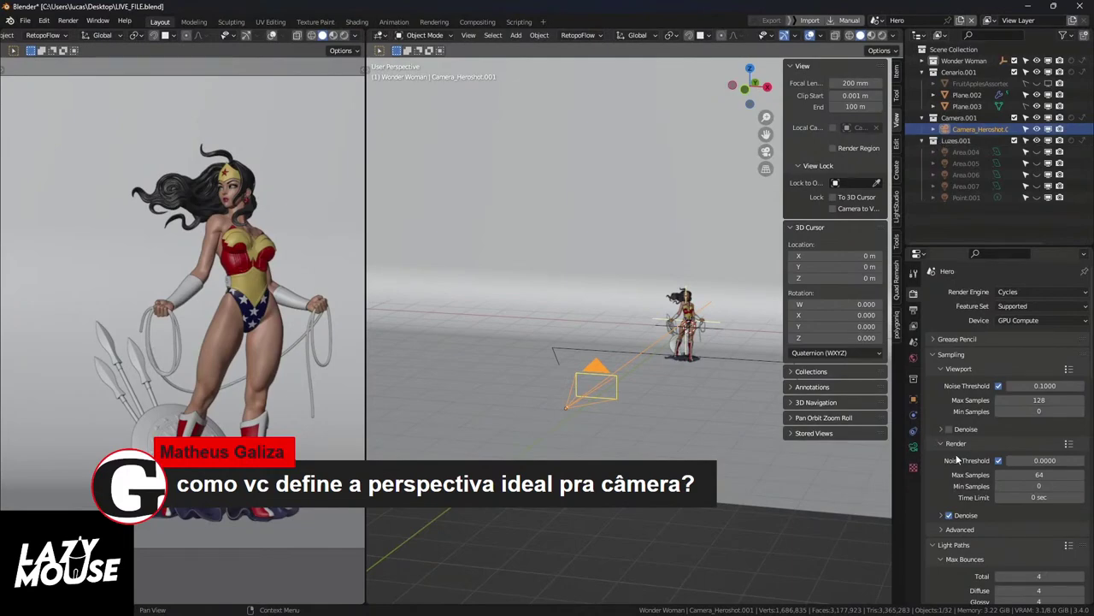
click(912, 448)
click(1015, 346)
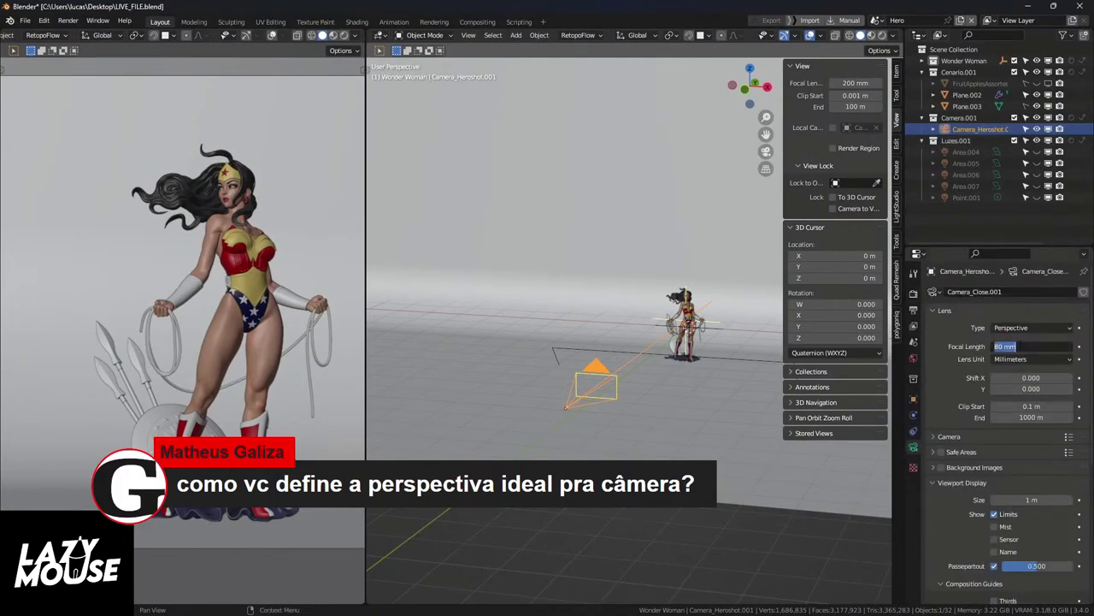
text(16)
key(Return)
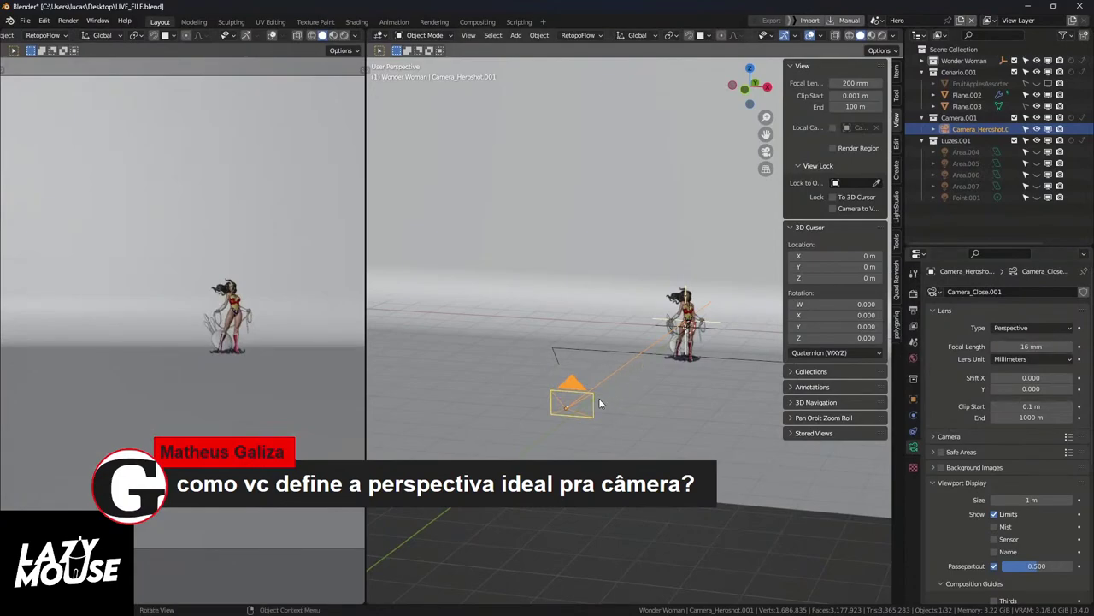
Step: Move the camera along Y toward the figure, then slightly back
key(g)
key(y)
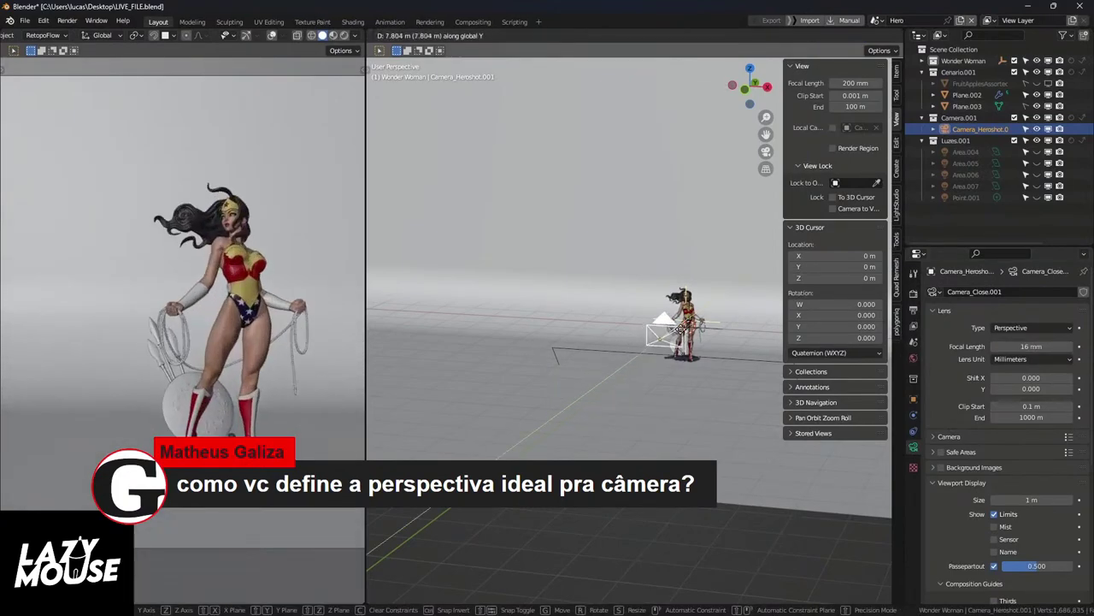
mouse_move(689, 323)
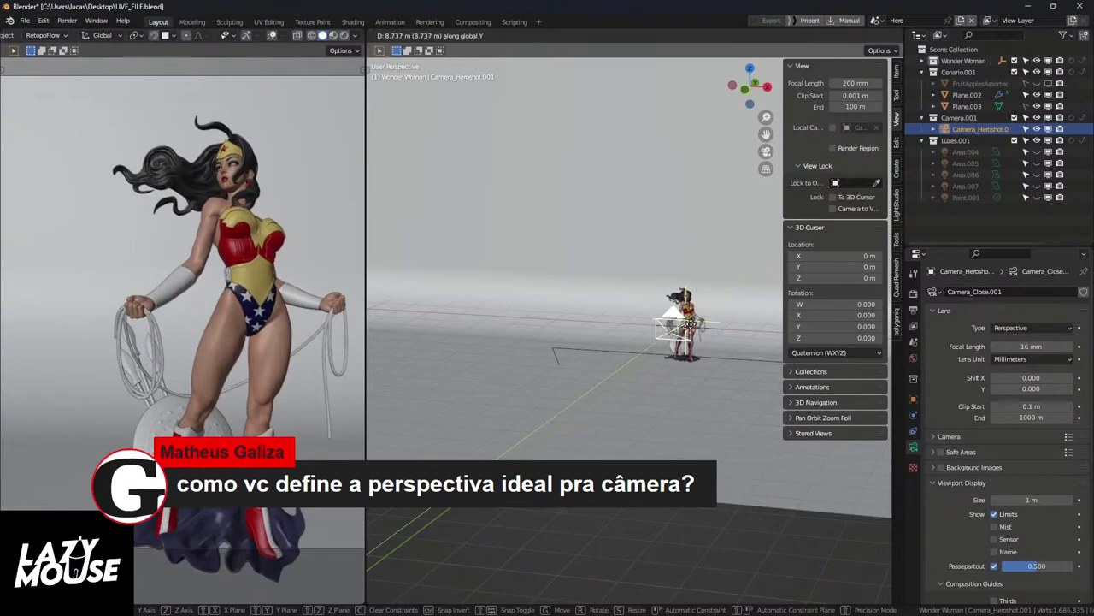
click(688, 325)
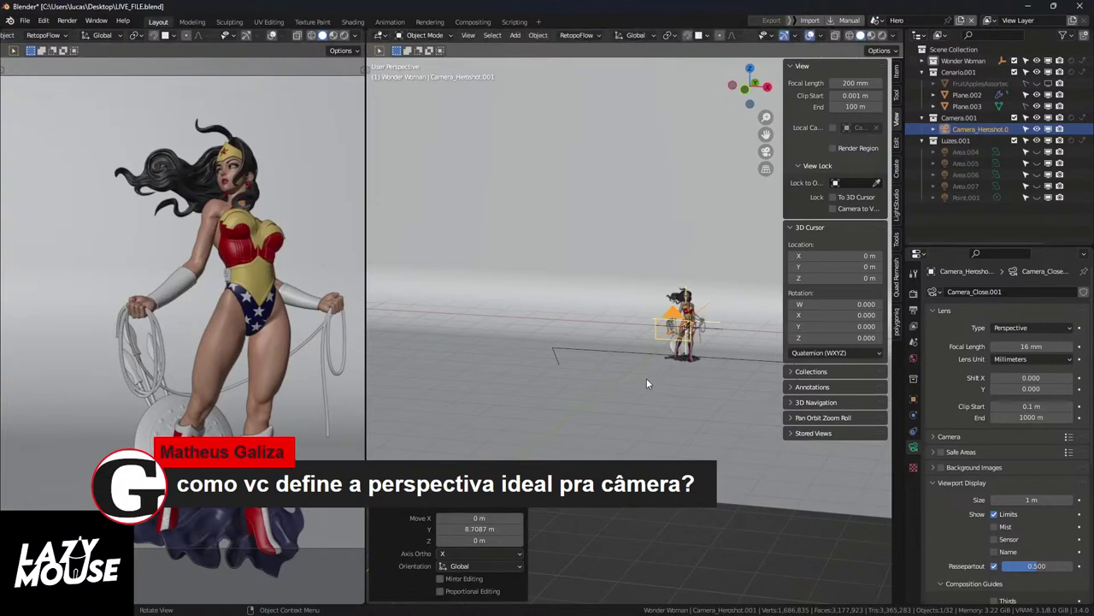
key(g)
key(y)
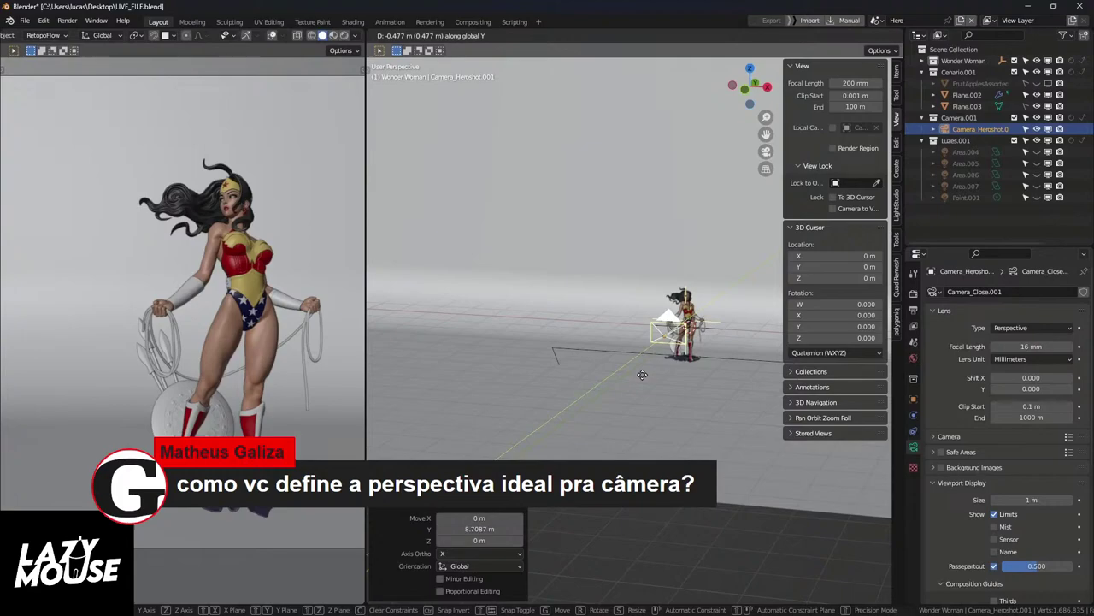
click(642, 375)
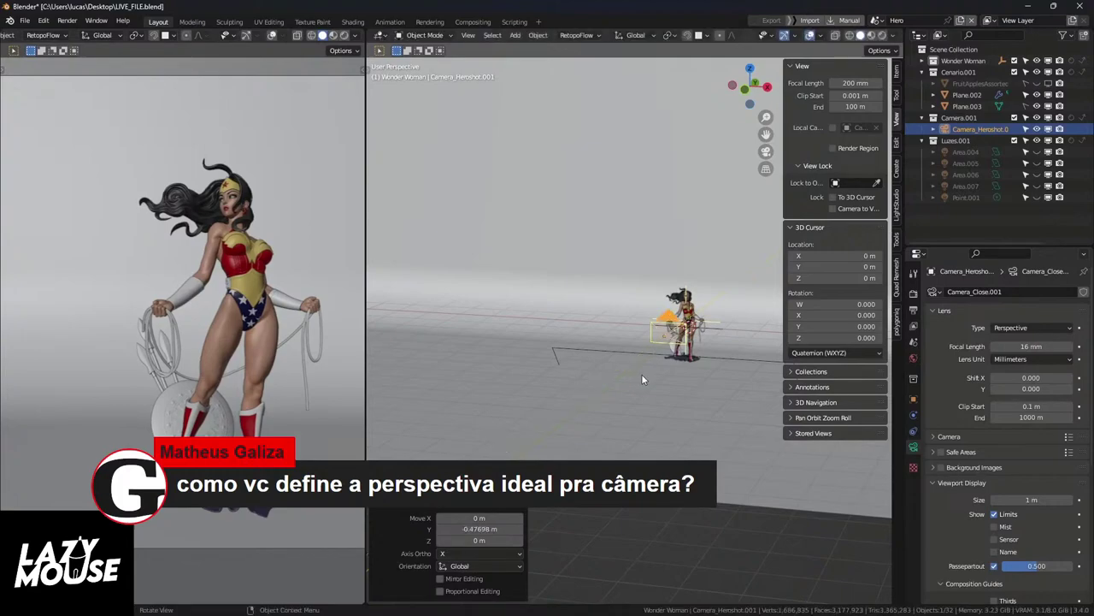
click(1005, 346)
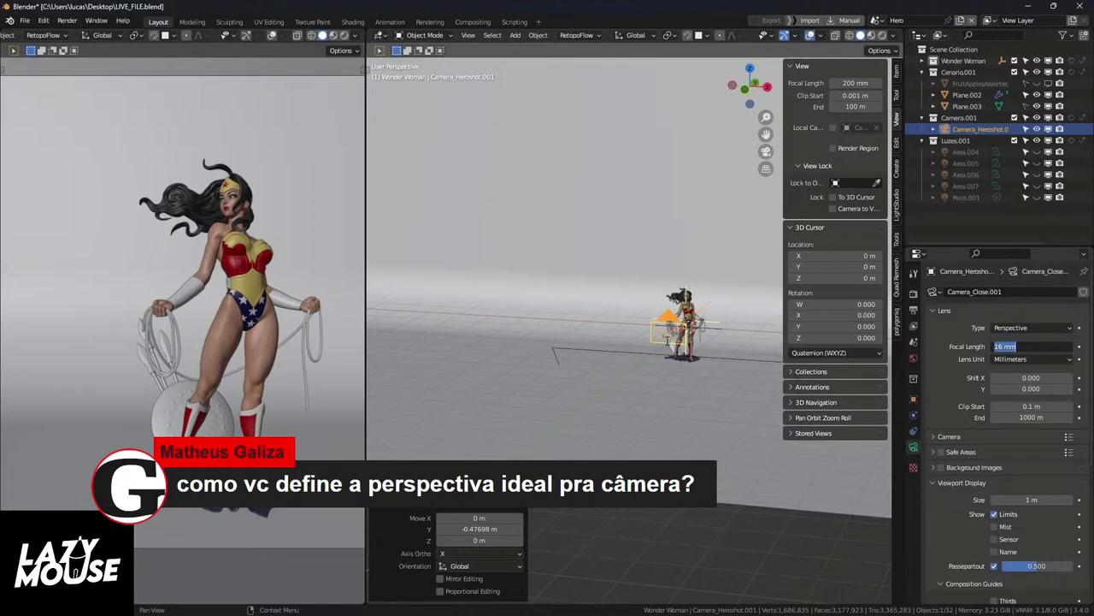
Step: Undo the camera move and the focal length change, then select the Wonder Woman body
click(666, 340)
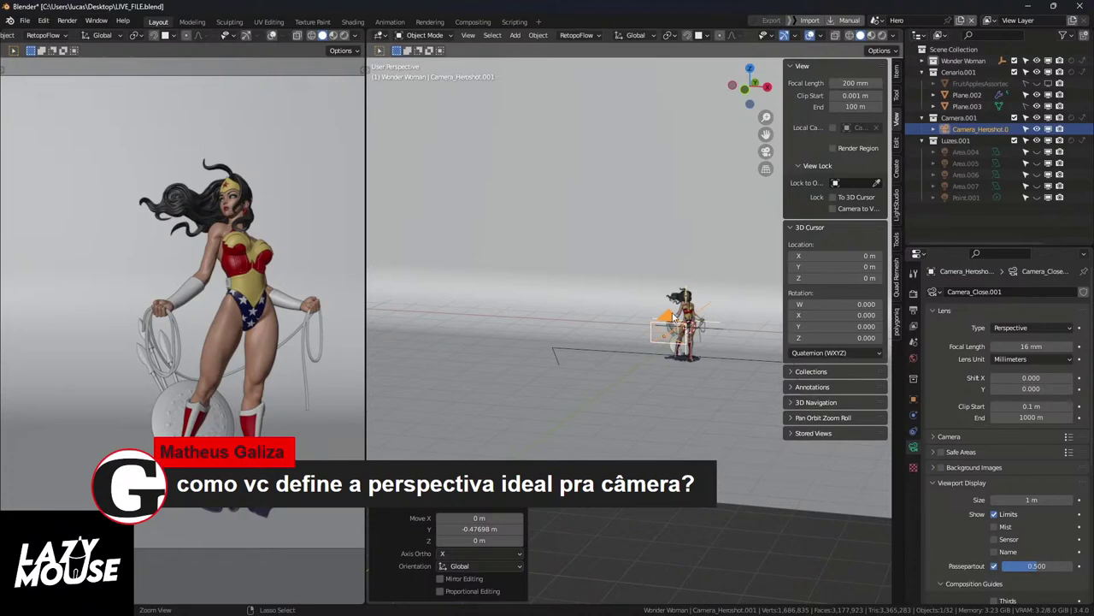
click(675, 318)
scroll(674, 318, up, 3)
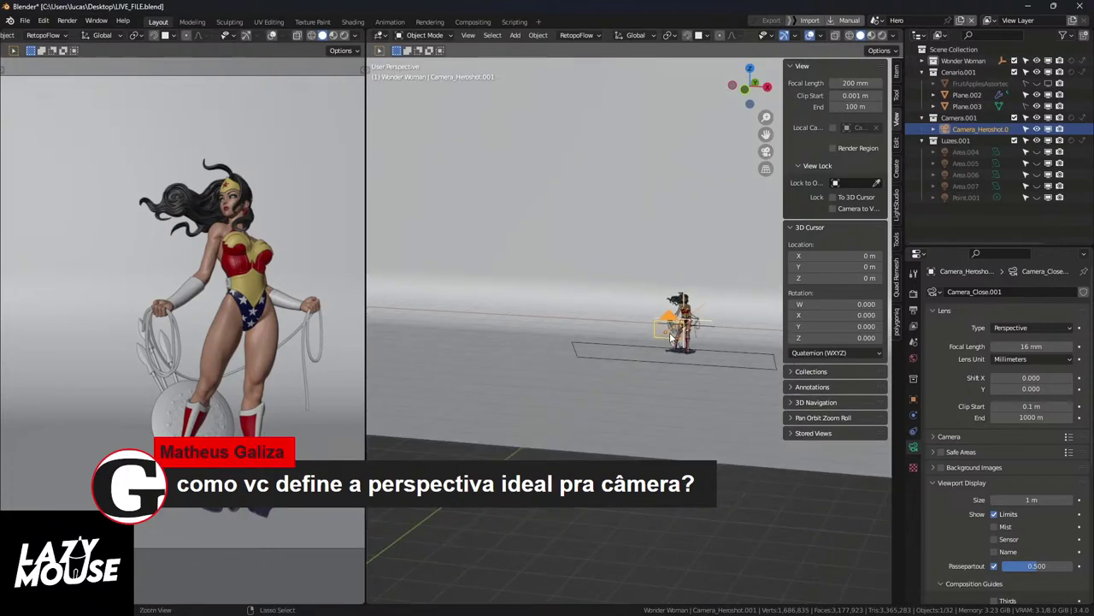
key(ctrl+z)
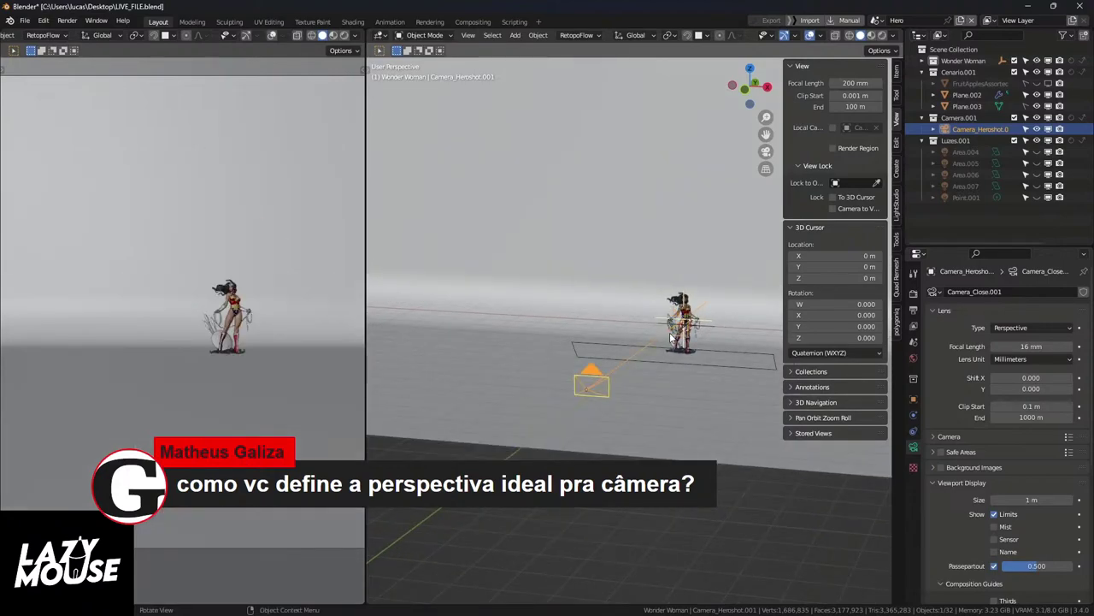
key(ctrl+z)
click(670, 338)
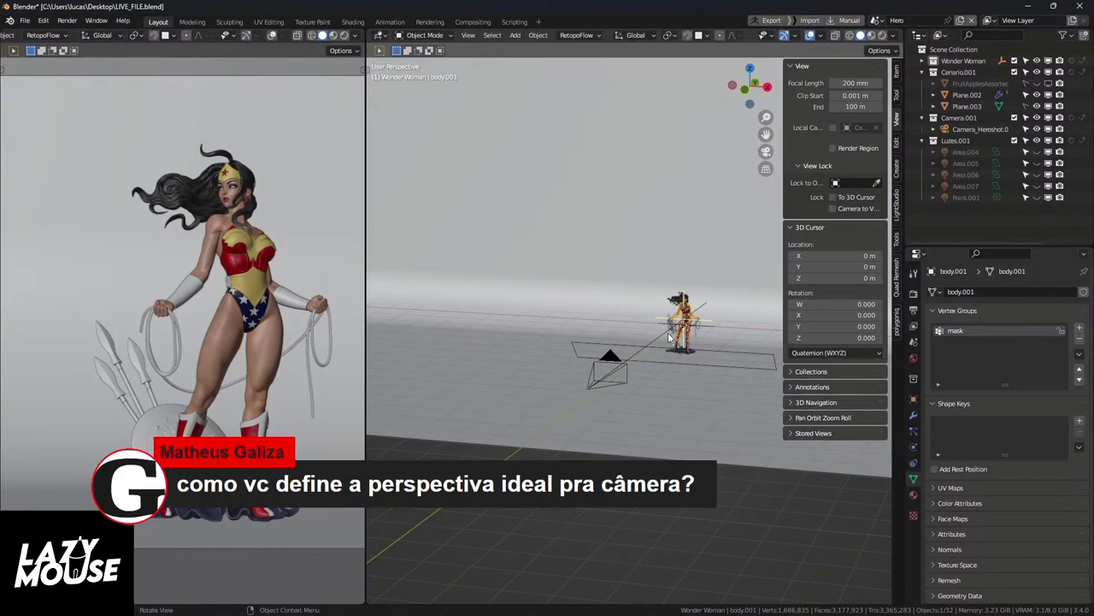
Step: Select the Camera_Close.001 hero camera and give it an 80 mm focal length
click(624, 364)
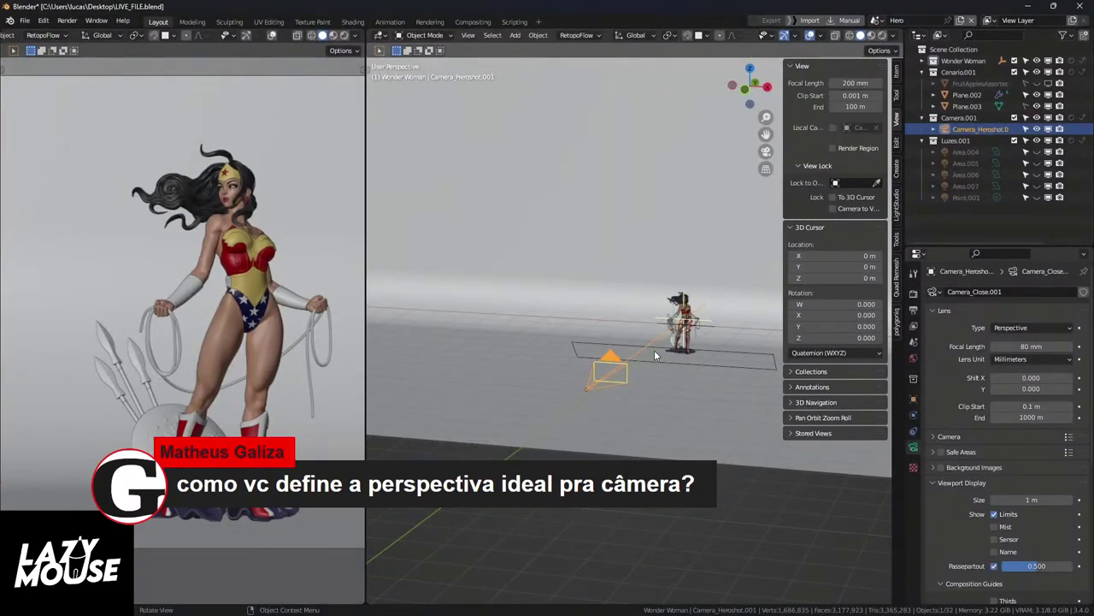
click(1025, 347)
text(80)
key(Return)
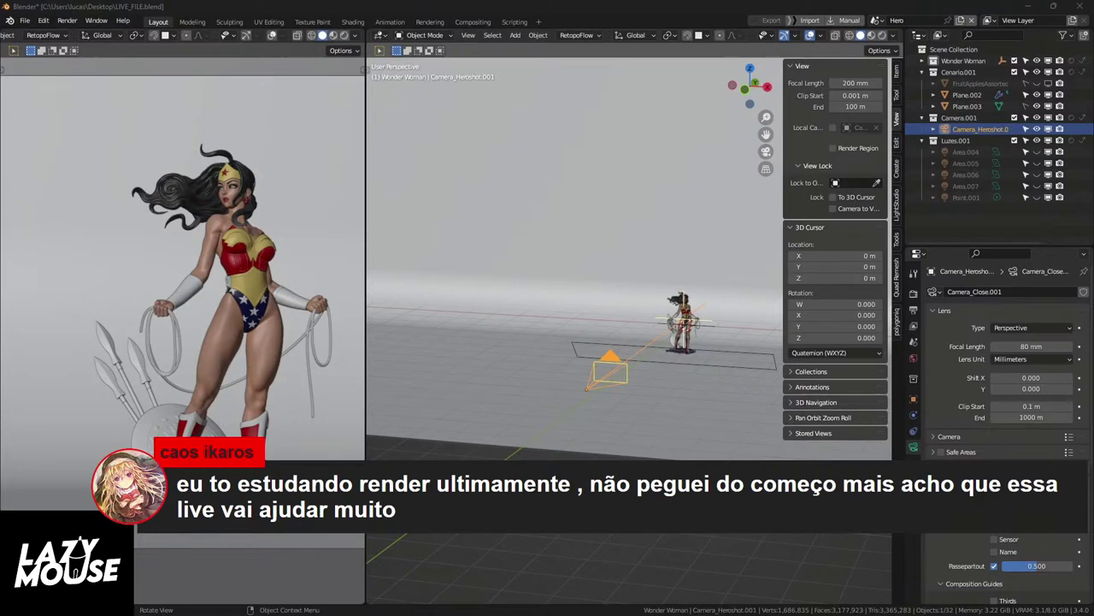
Step: Switch to Opera and maximize it to show the 350mm-to-19mm focal length comparison
key(alt+Tab)
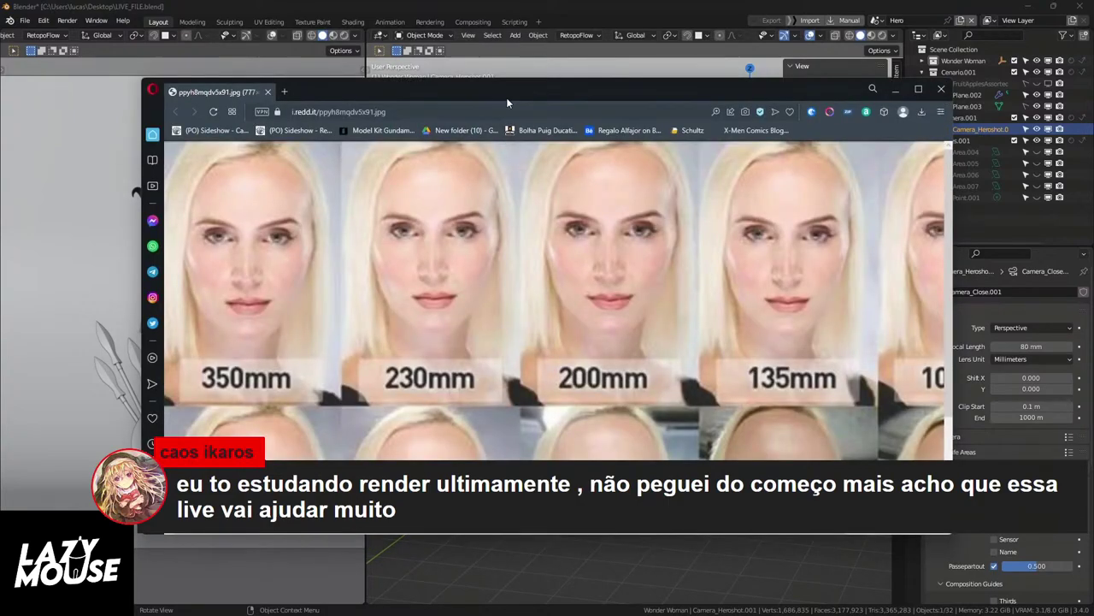
drag(507, 98, 465, 103)
double_click(464, 102)
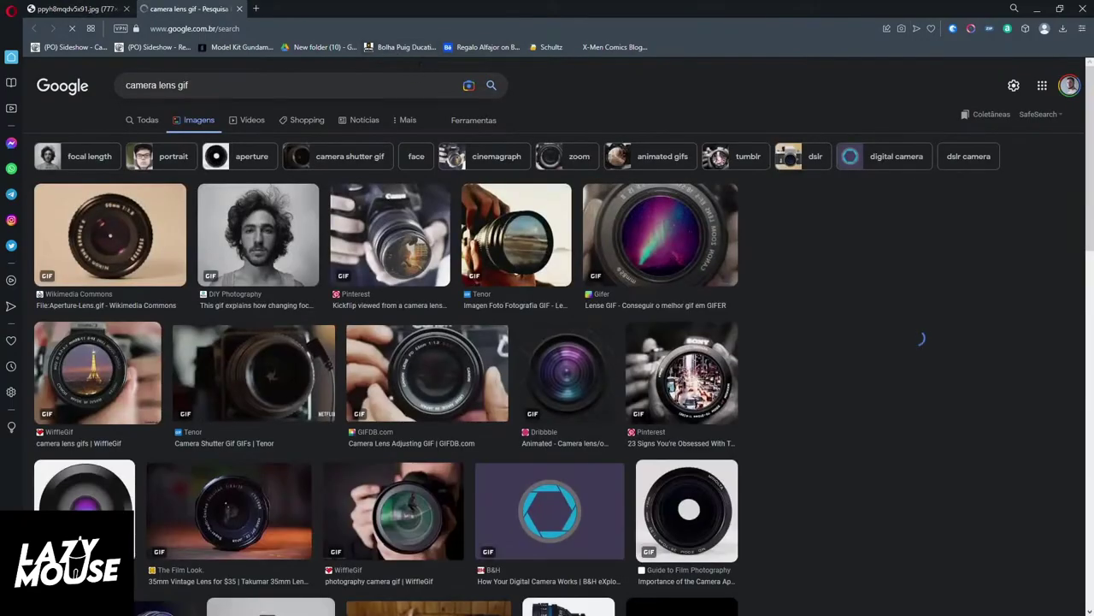
Step: Search Google images for animated camera lens comparisons before returning to Blender
scroll(342, 342, down, 2)
click(250, 137)
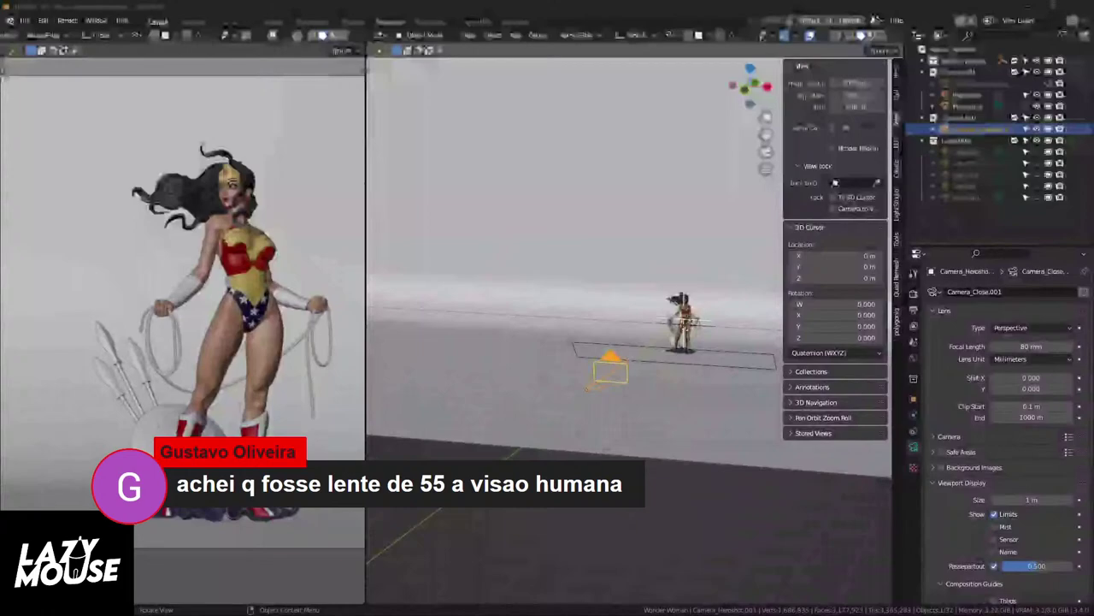
Step: Widen the left camera viewport beside the scene view, then narrow it slightly
drag(368, 430, 543, 429)
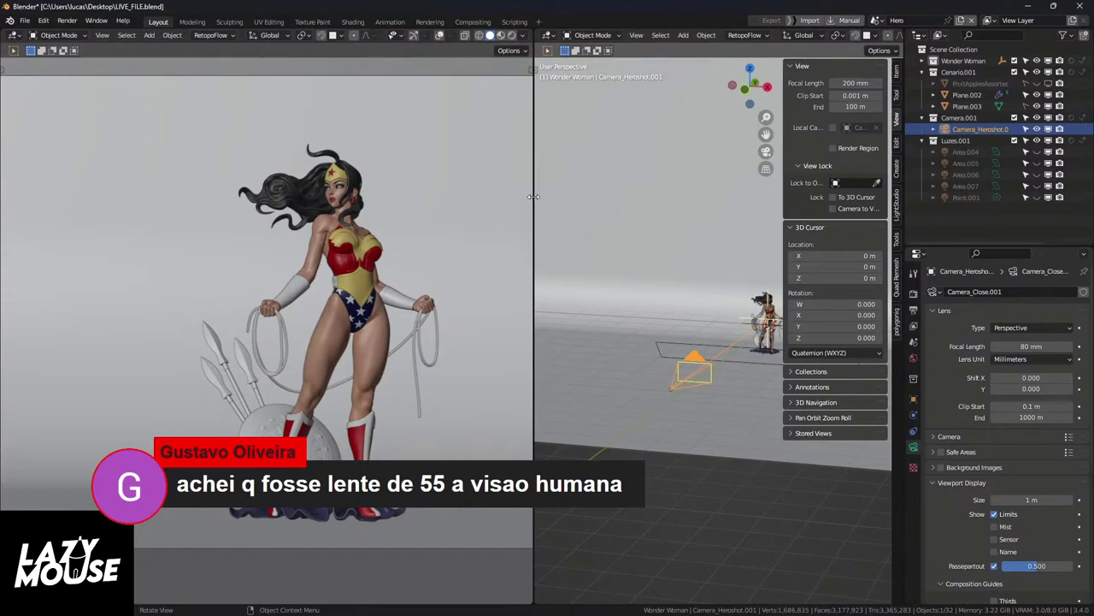
drag(534, 197, 515, 196)
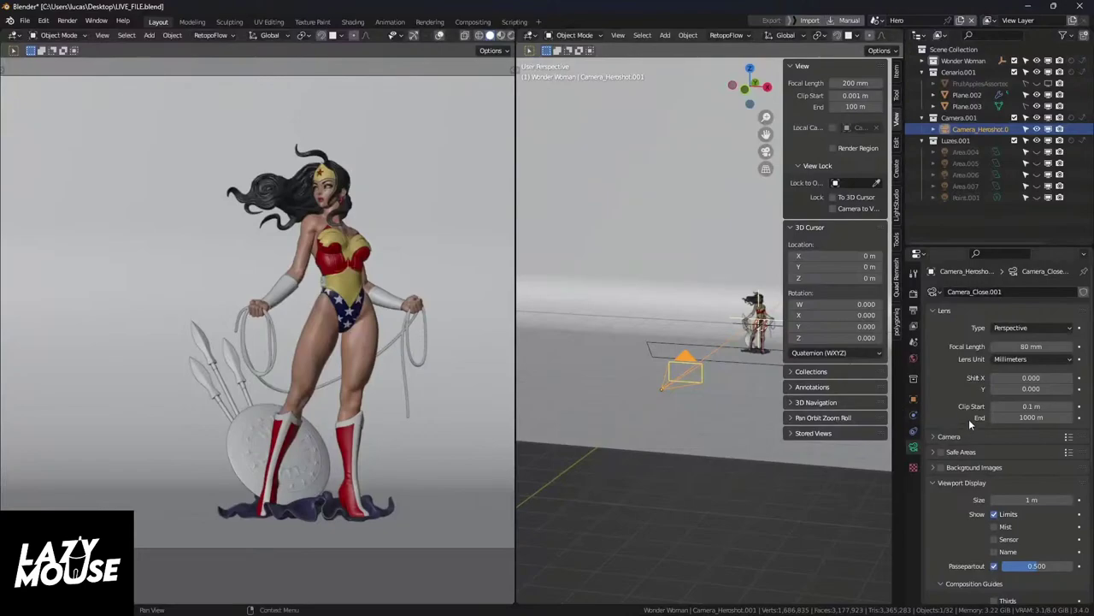
Step: Set Camera_Heroshot.001 to a 200 mm focal length and adjust its sensor size to about 82 mm
click(1016, 346)
text(200)
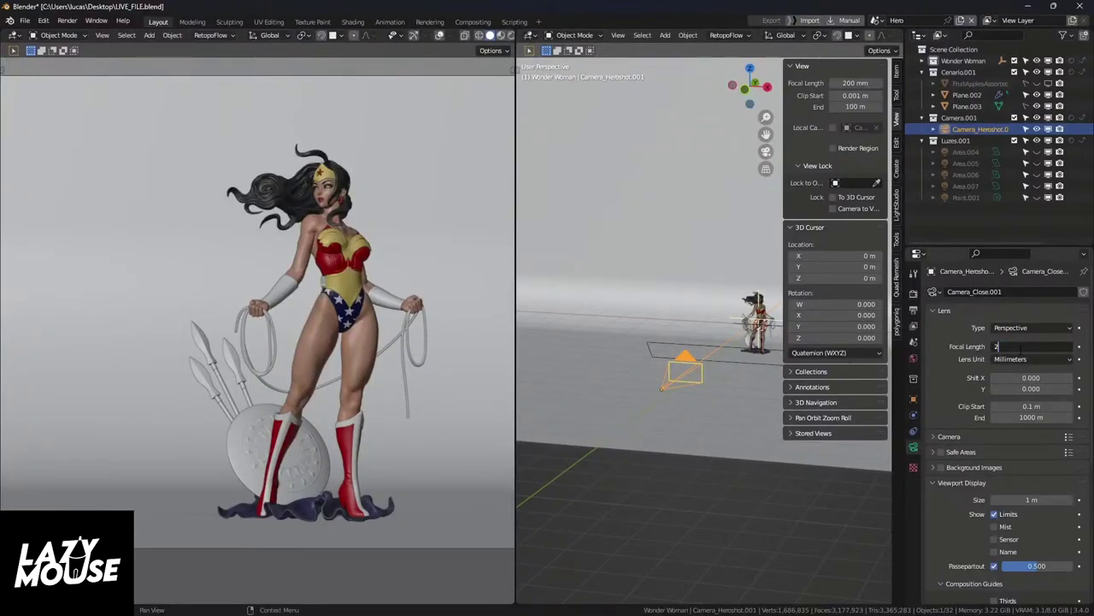
key(Return)
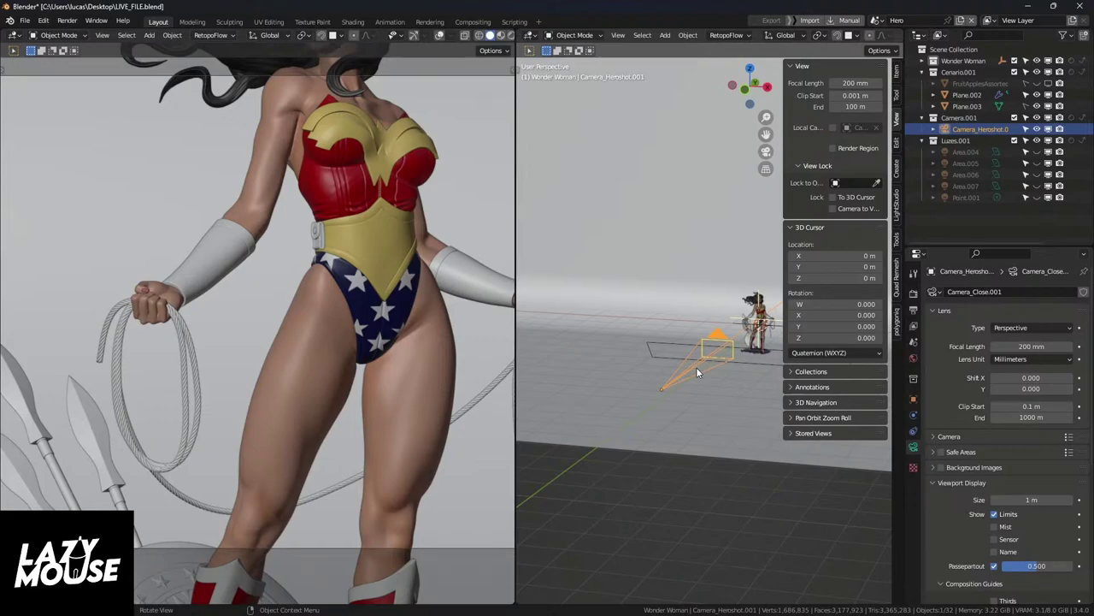
click(932, 437)
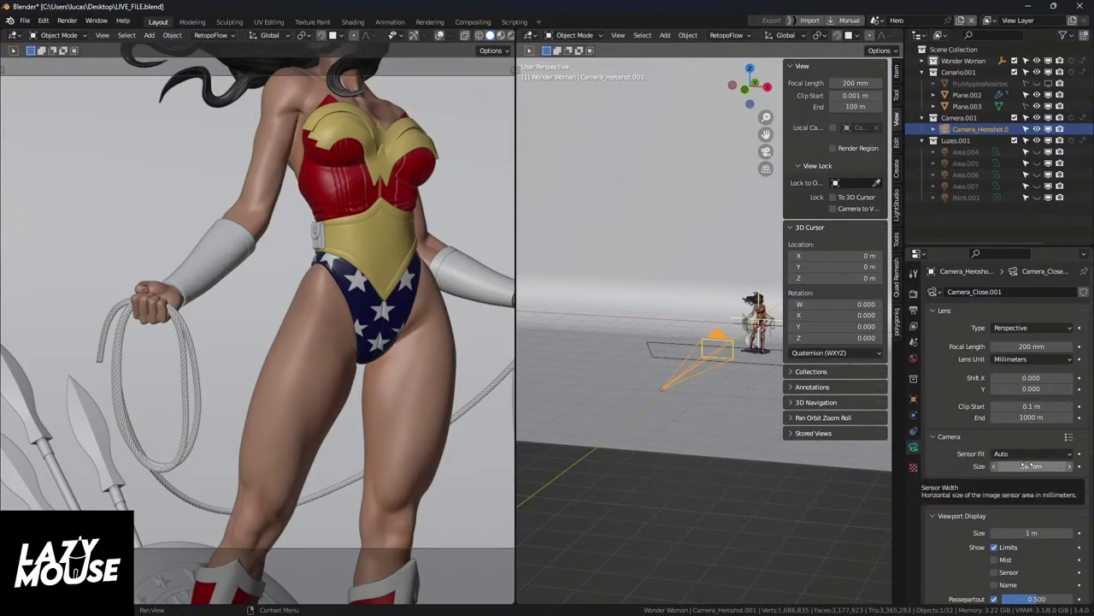
mouse_move(1032, 466)
mouse_down()
mouse_move(1085, 466)
mouse_move(1031, 470)
mouse_up()
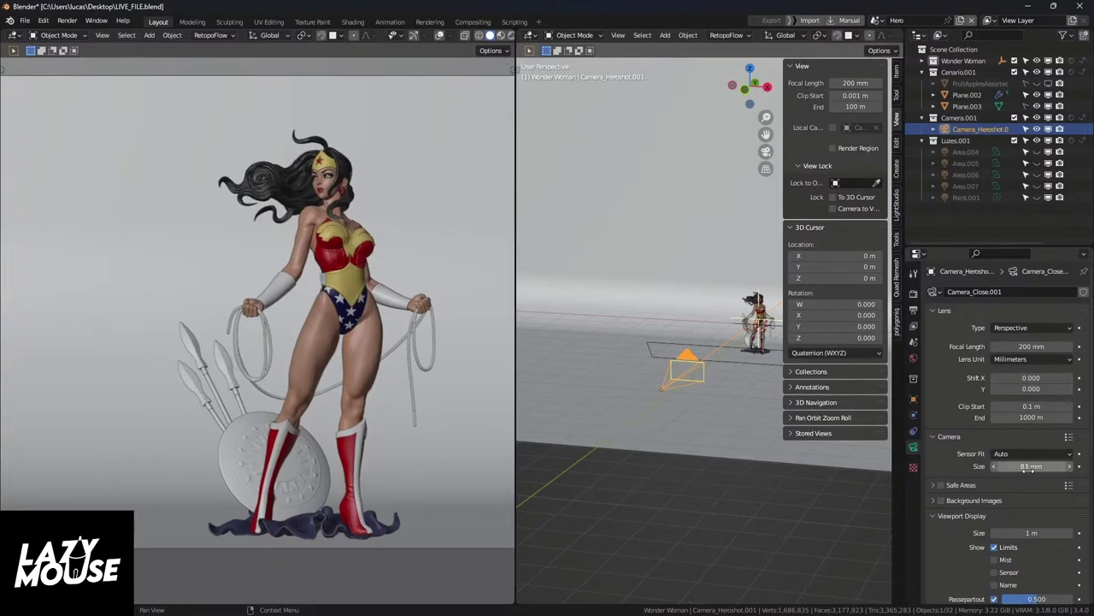
click(1029, 468)
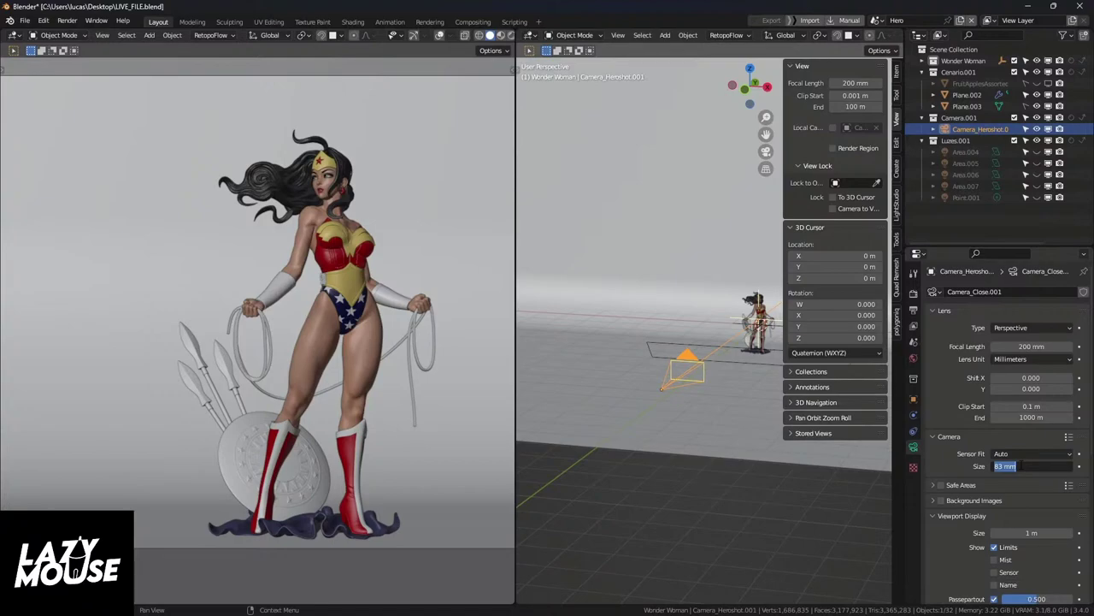
text(80)
key(Return)
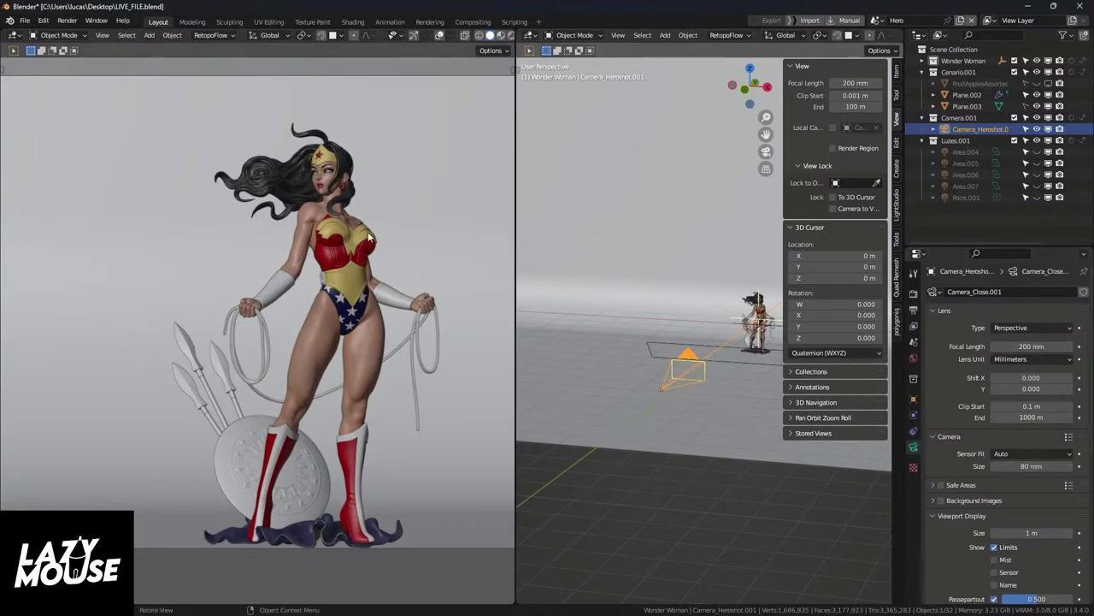
drag(1022, 466, 681, 392)
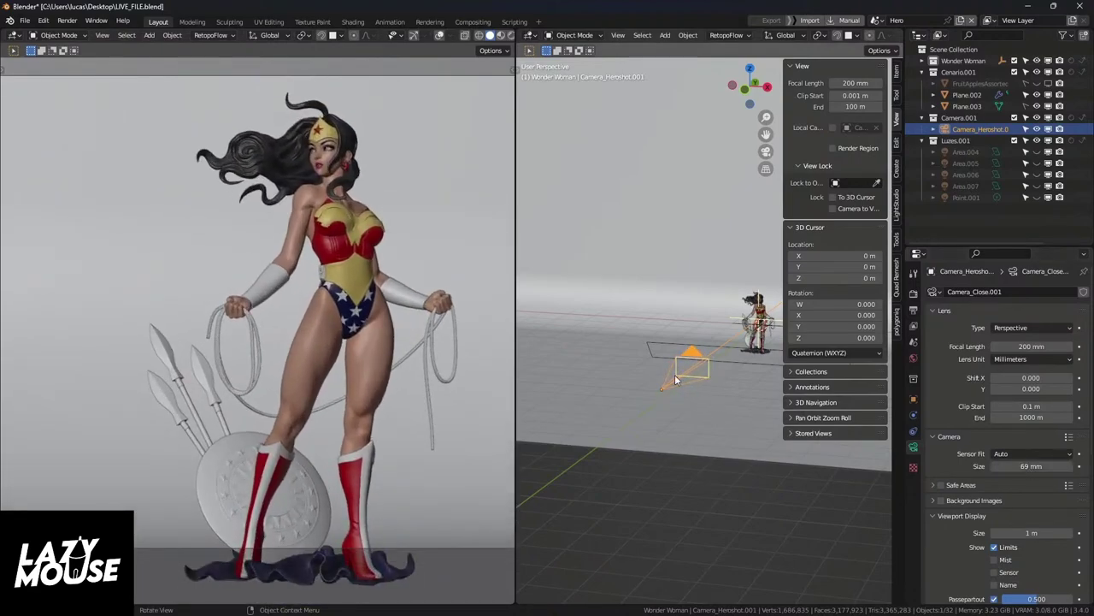
mouse_move(1030, 466)
mouse_down()
mouse_move(915, 466)
mouse_move(1090, 466)
mouse_move(1014, 466)
mouse_up()
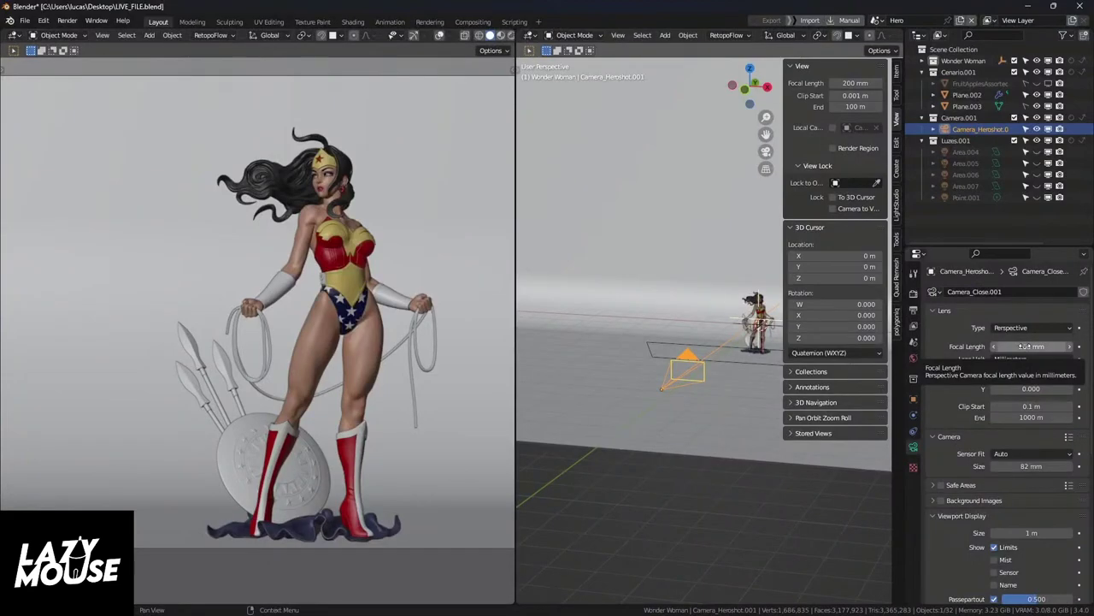
Step: Return the camera focal length to 80 mm and set the sensor size to 34 mm
click(1025, 346)
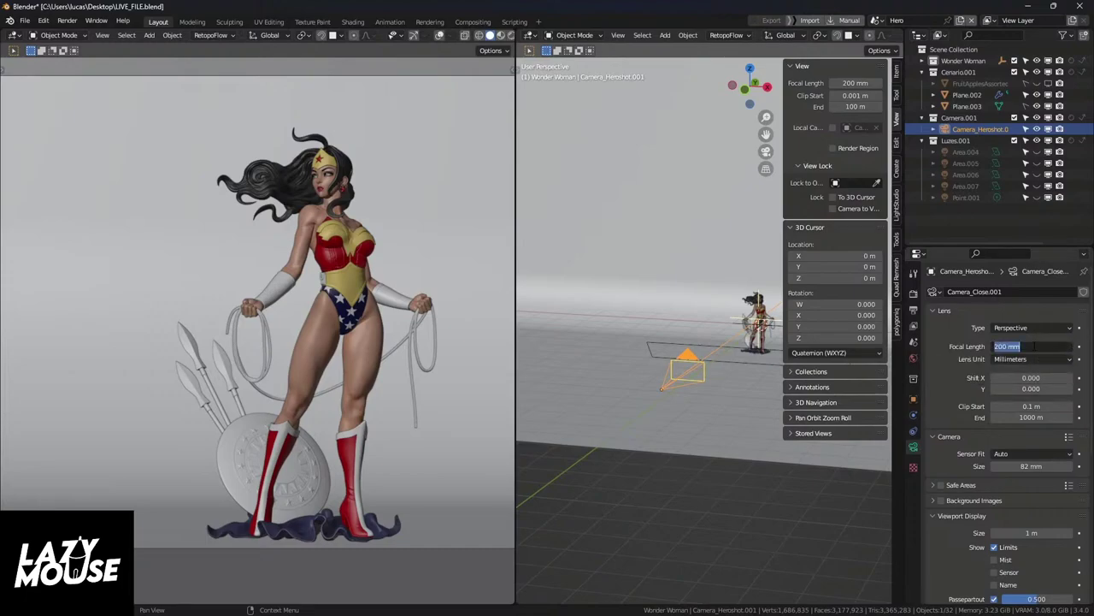
text(80)
key(Return)
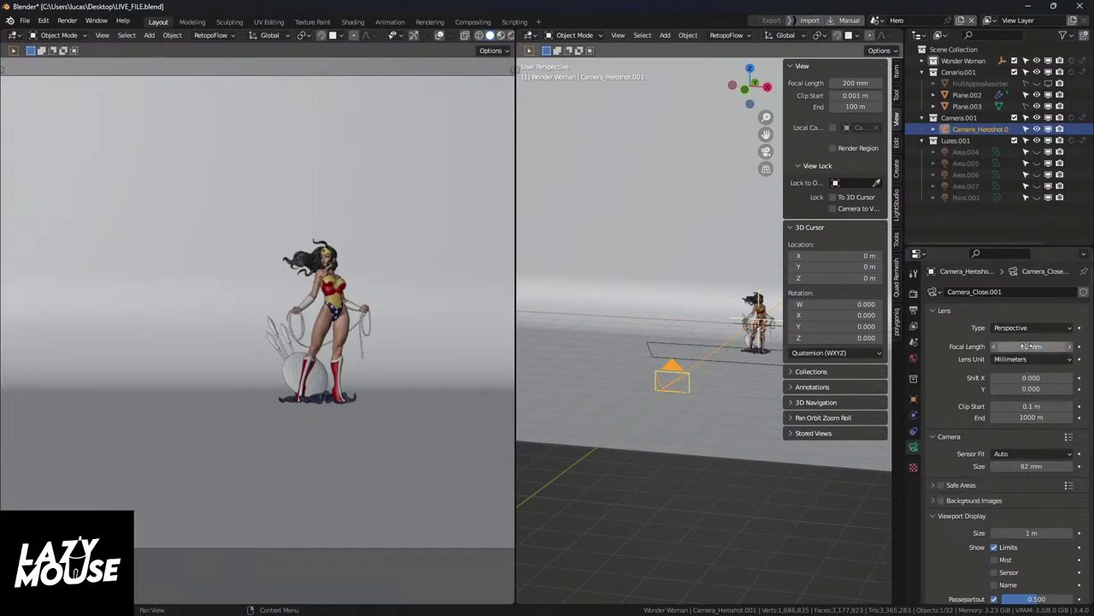
click(1029, 467)
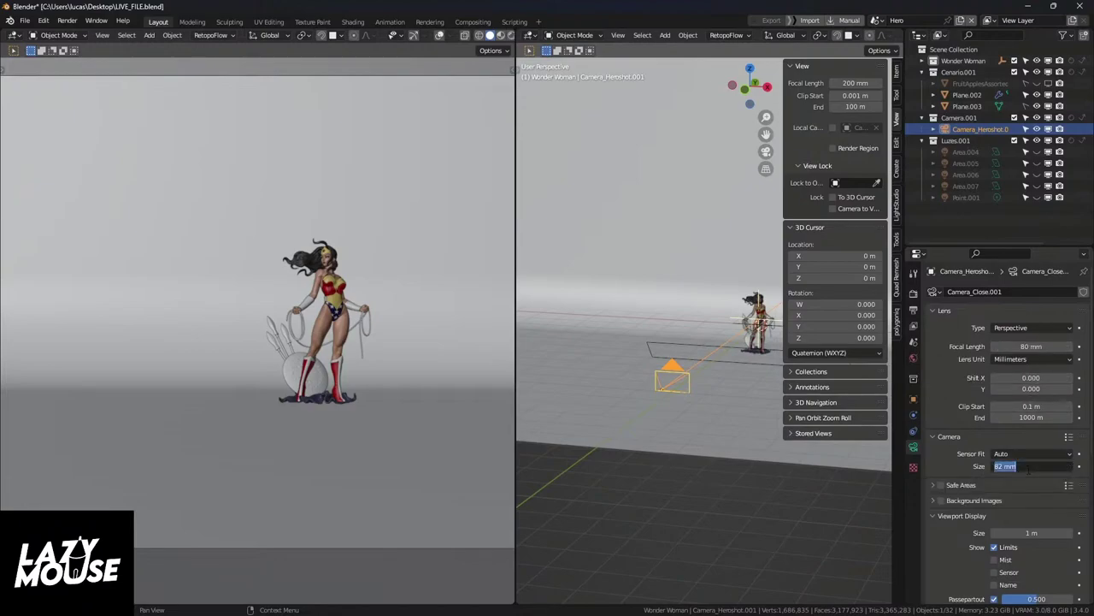
text(32)
key(Return)
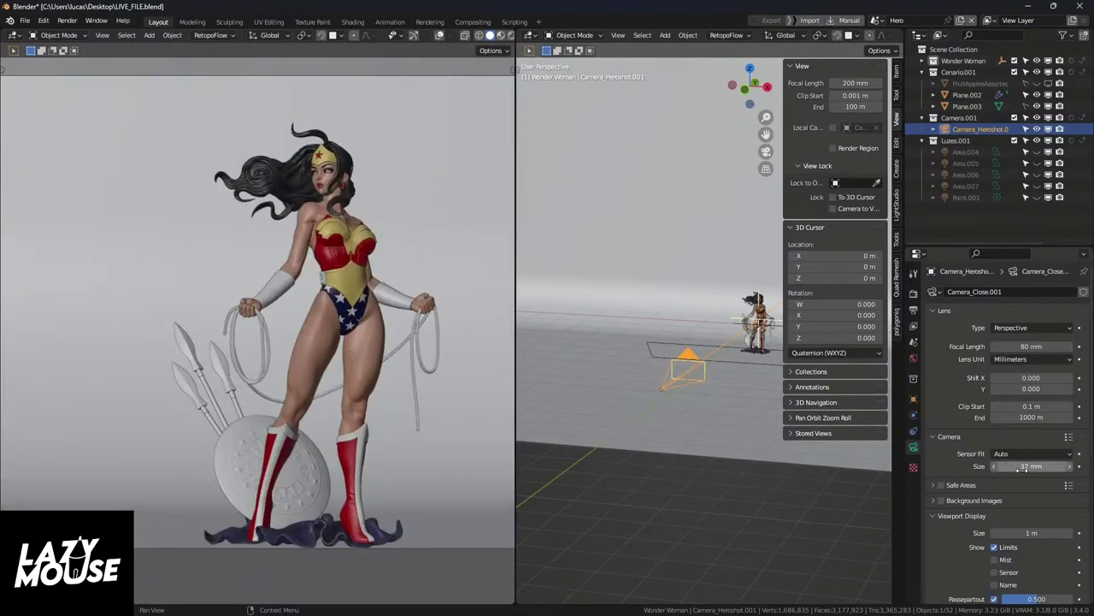
drag(1024, 472, 1036, 472)
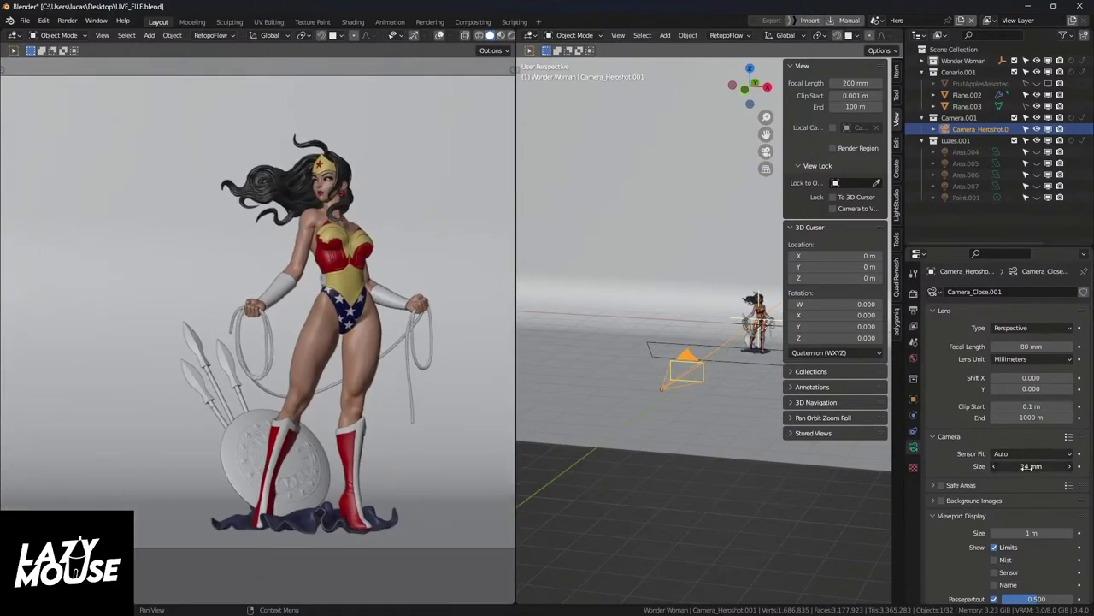
drag(1026, 466, 1052, 467)
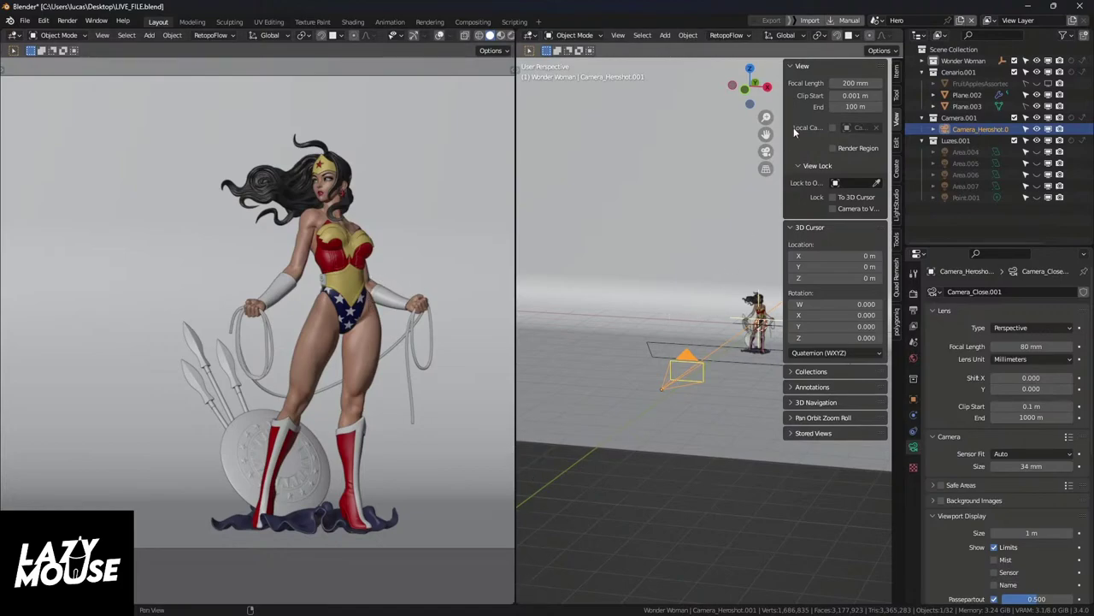
scroll(818, 34, down, 3)
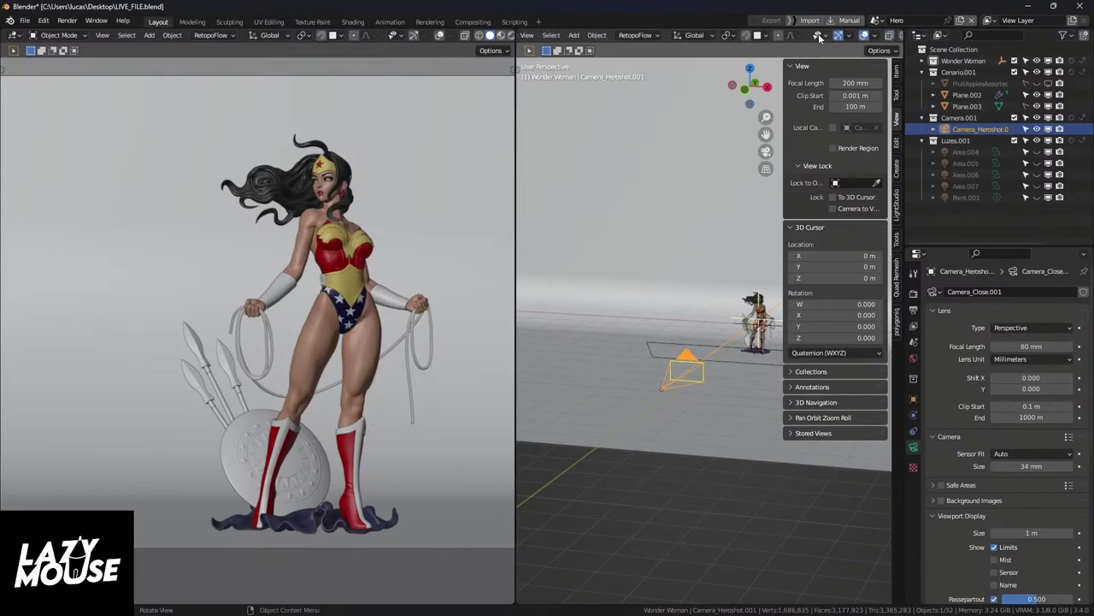
scroll(496, 40, down, 1)
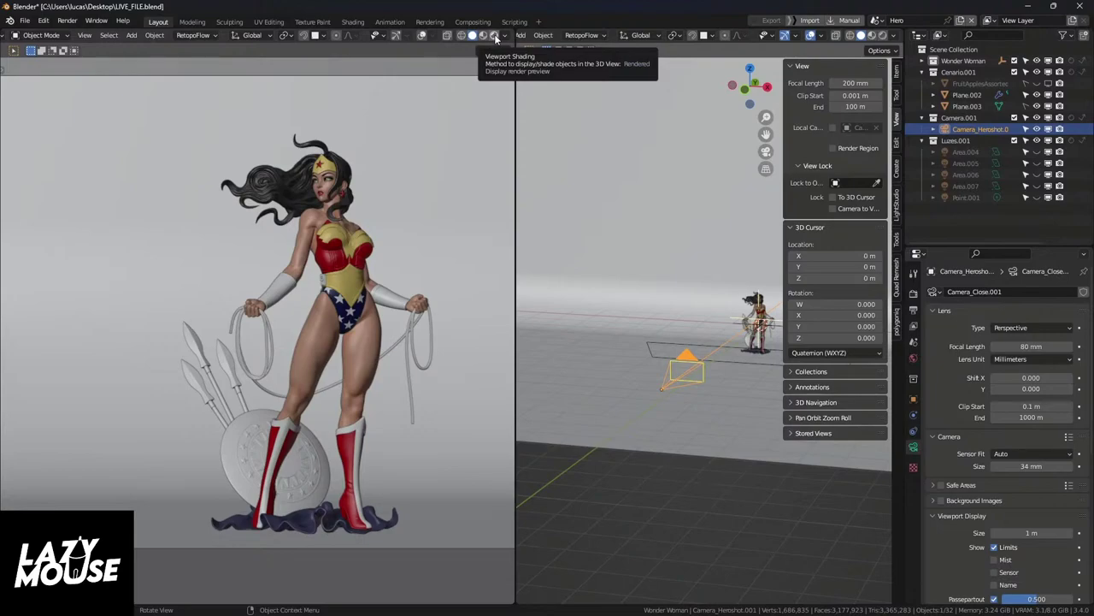
Step: Remove the RGB node from the world colour, keep it near-black, and unhide Area.004
click(913, 357)
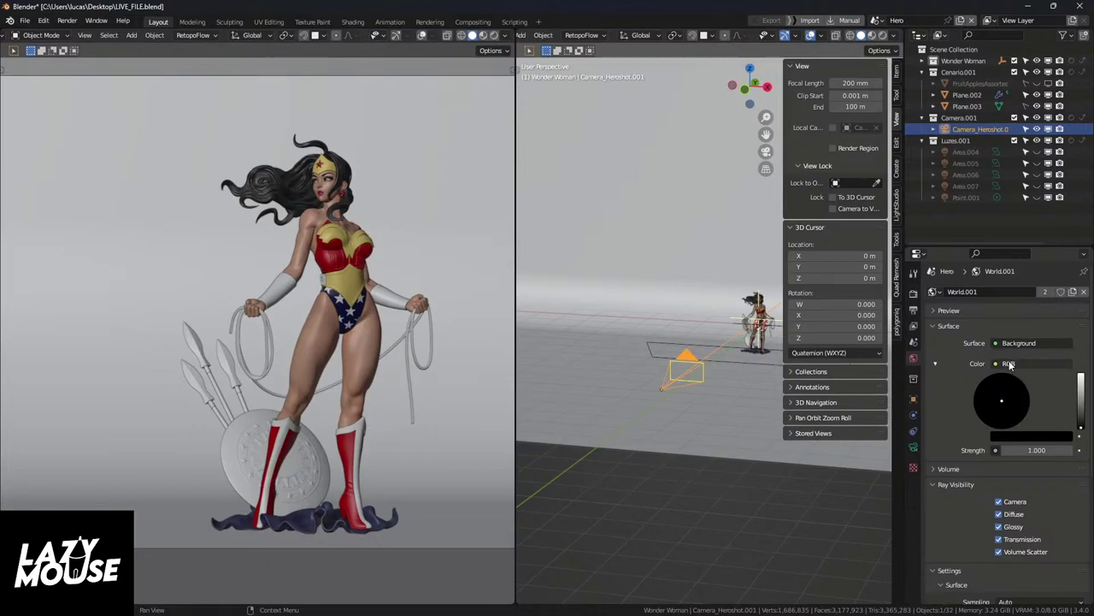
click(1038, 364)
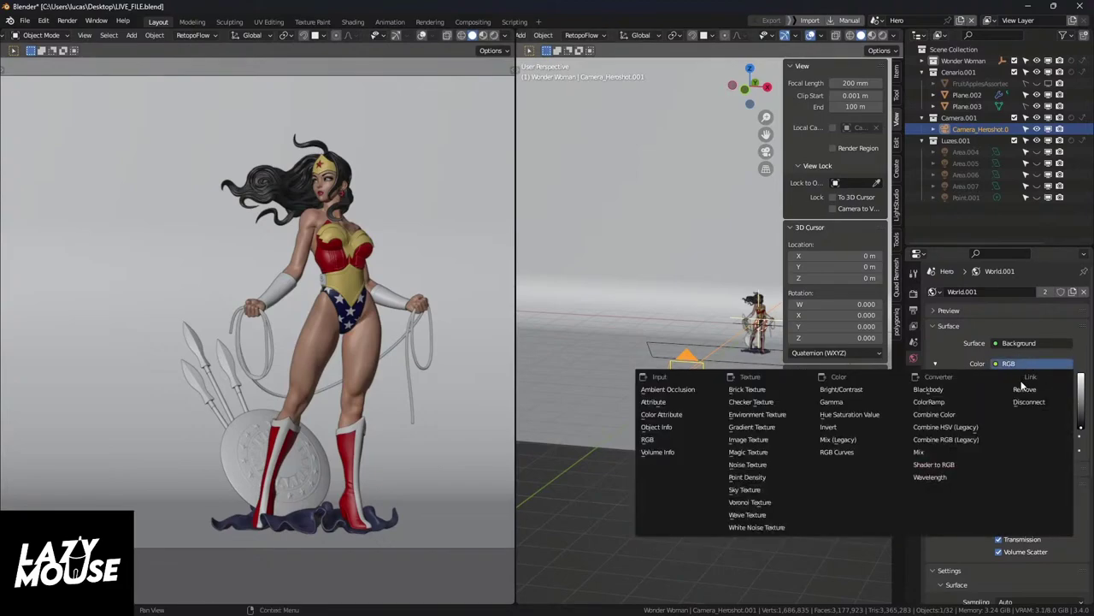
click(1026, 391)
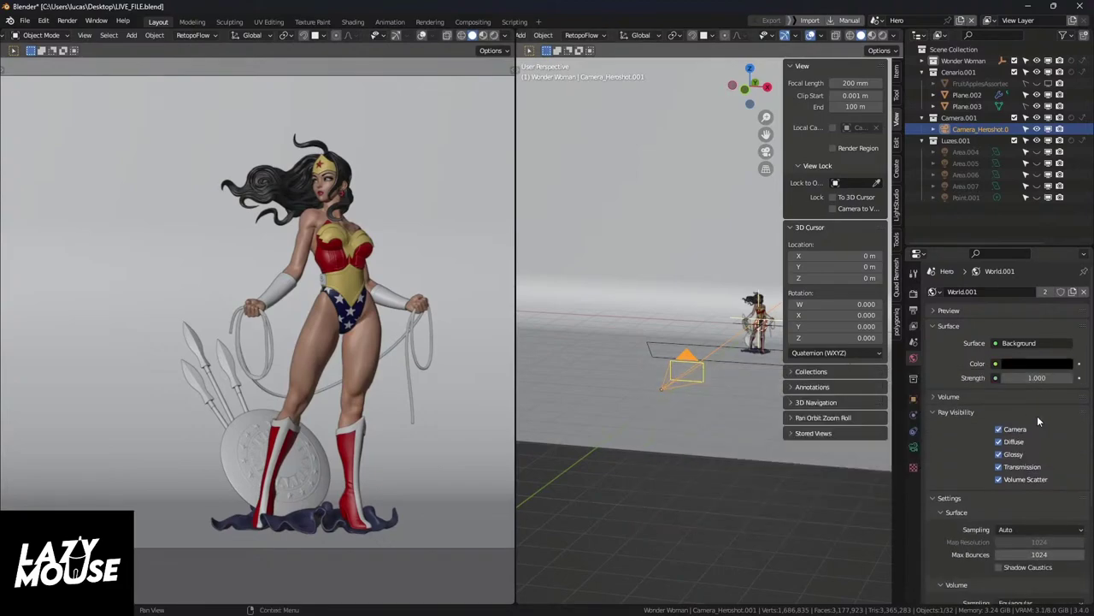
click(1020, 365)
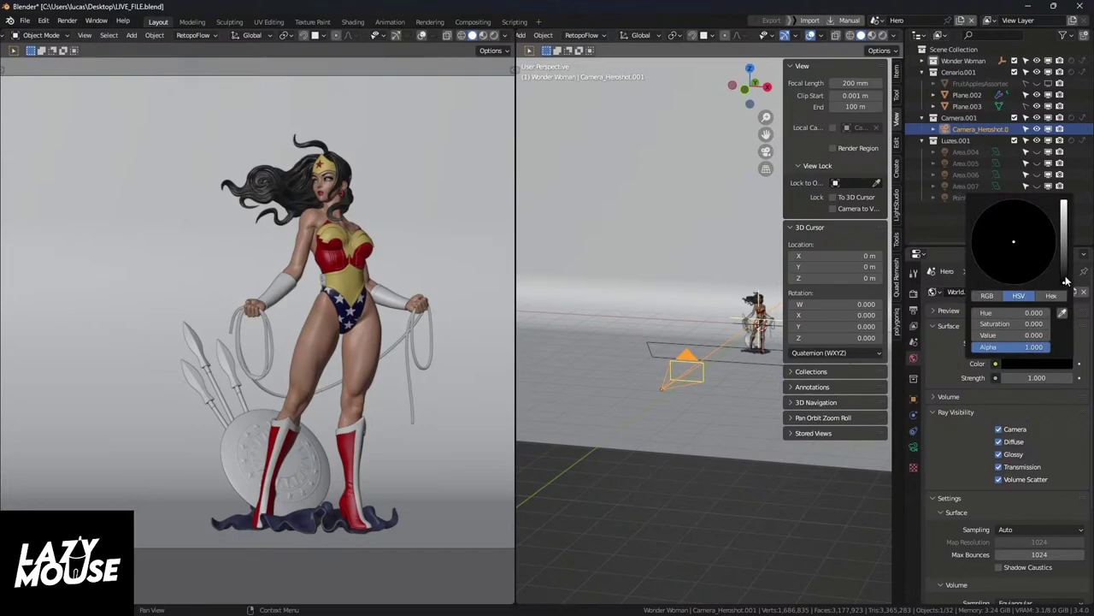
mouse_move(1064, 282)
mouse_down()
mouse_move(1064, 244)
mouse_move(1065, 281)
mouse_up()
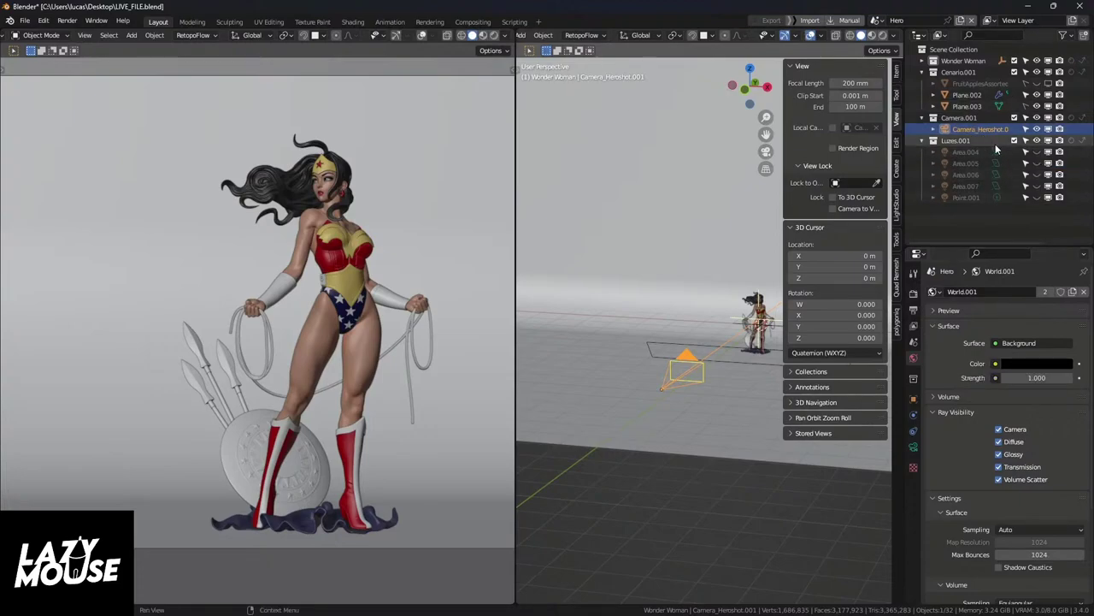
click(1036, 151)
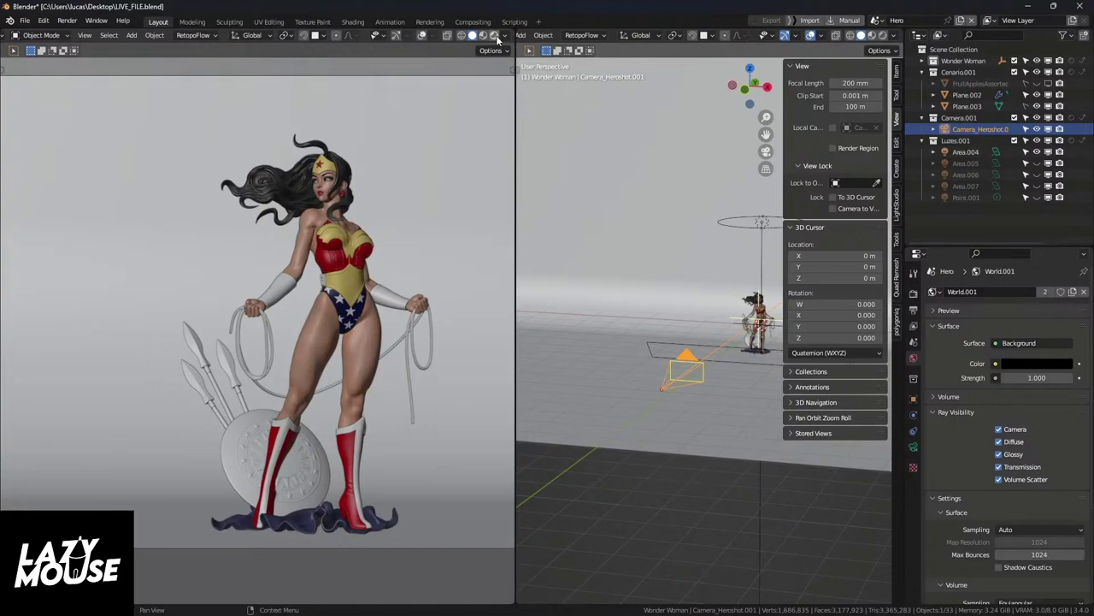
Step: Switch the camera view to Rendered shading and raise the world colour value to 0.008
click(495, 36)
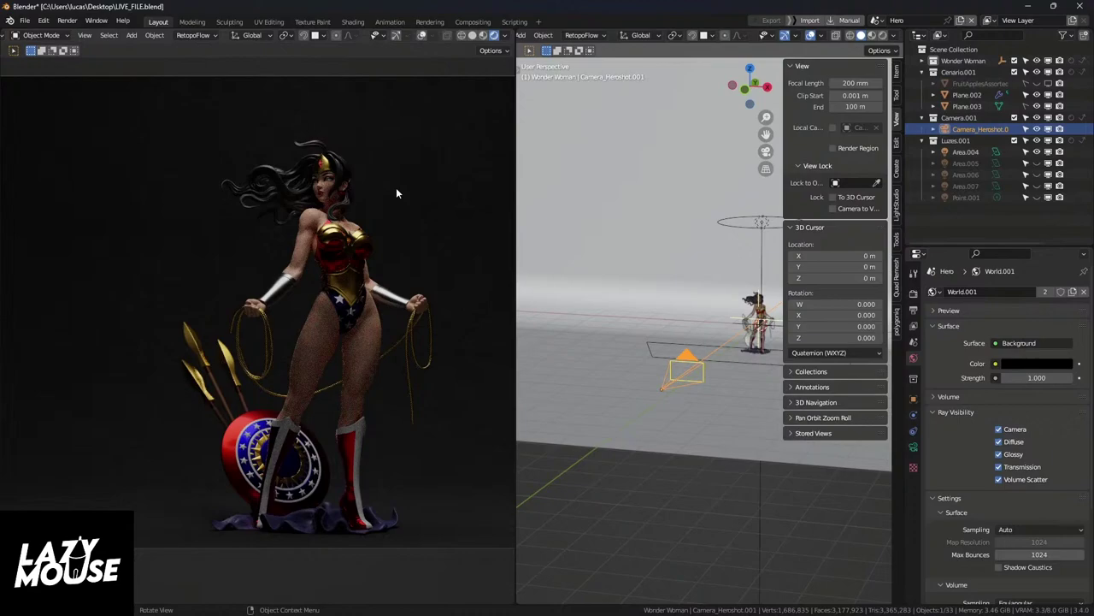
click(1055, 365)
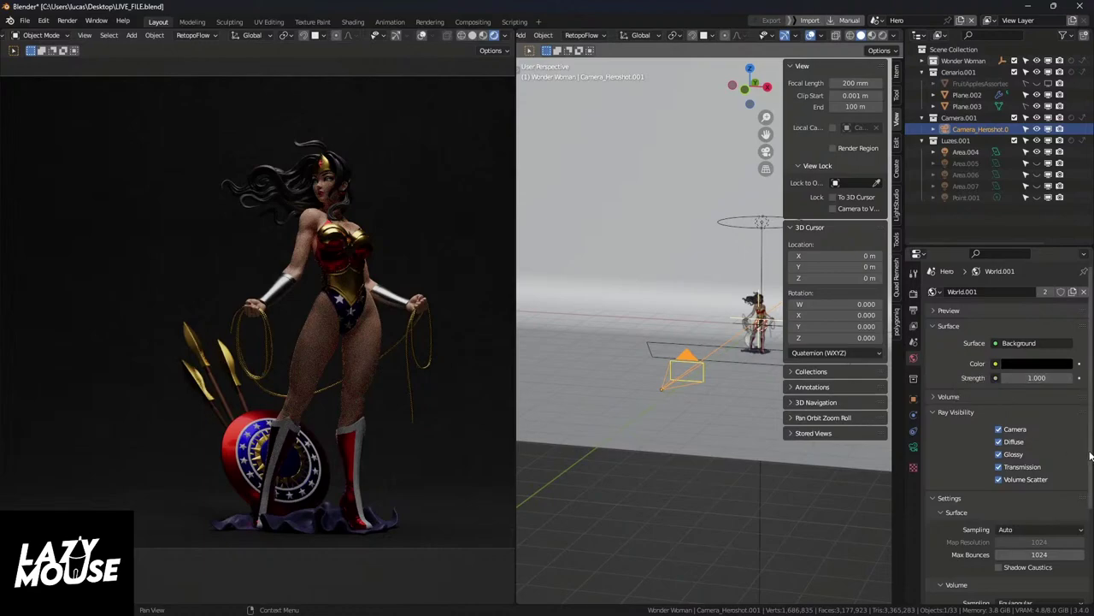
click(1033, 366)
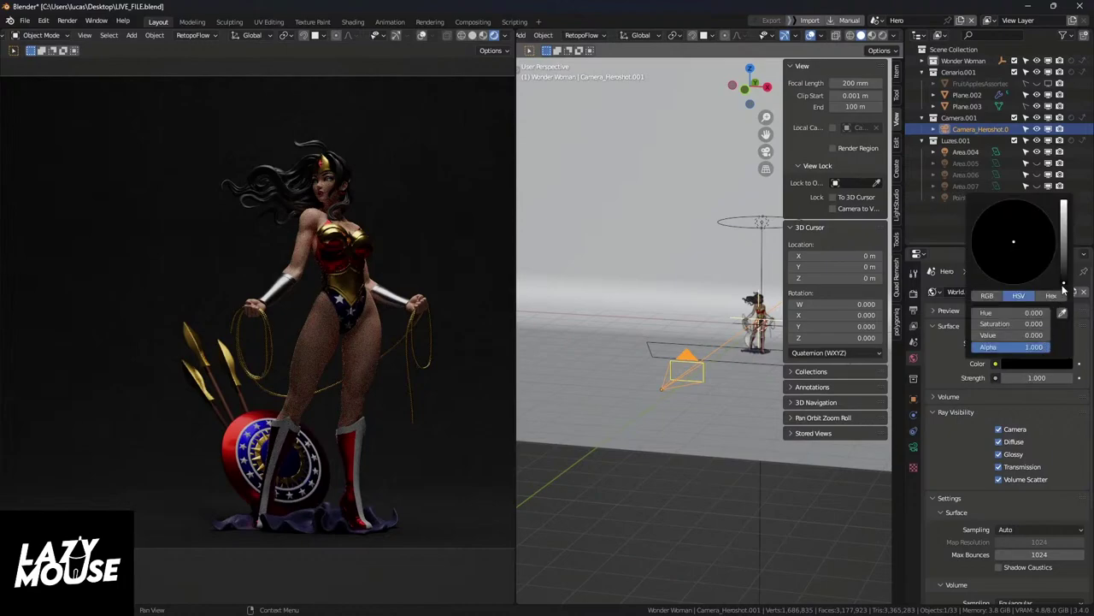
click(1064, 285)
drag(1064, 283, 1063, 281)
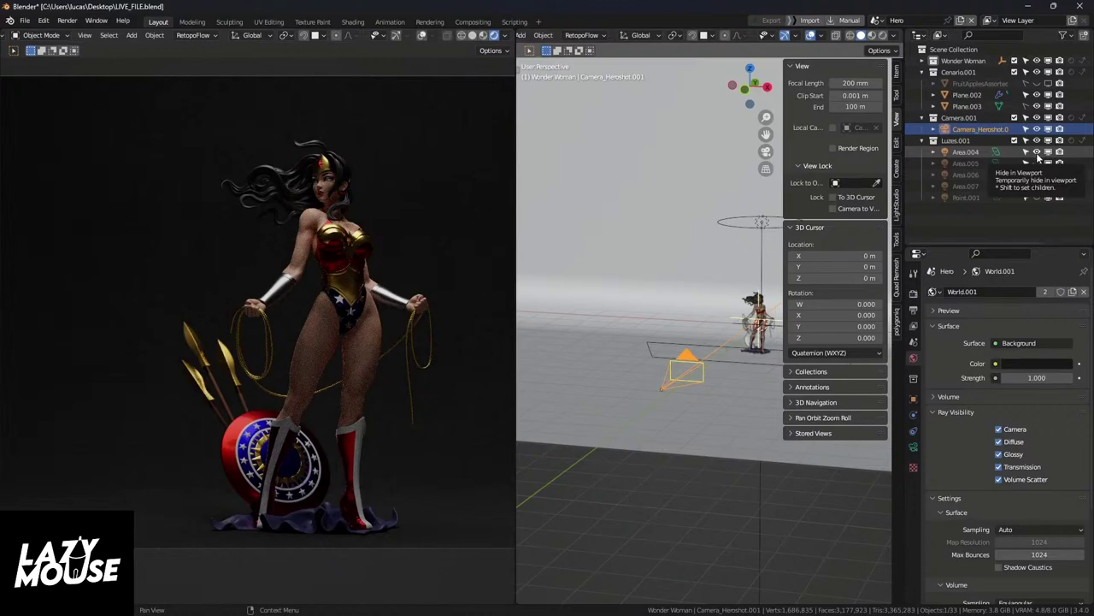
Step: Try a brighter 0.087 world value, settle on 0.007, and show Area.004 again
click(1037, 365)
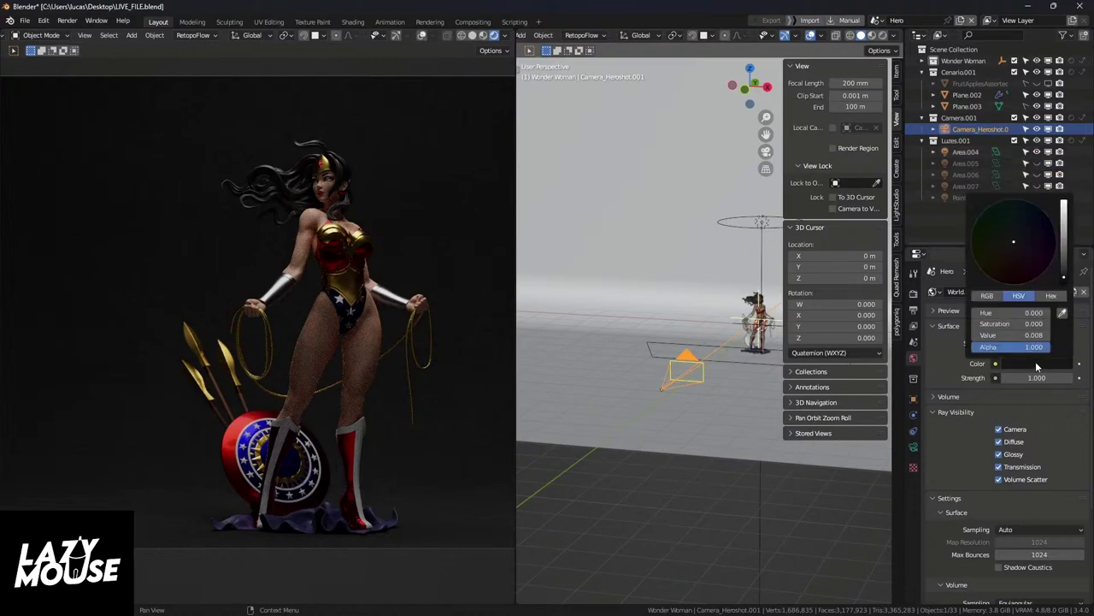
click(1064, 261)
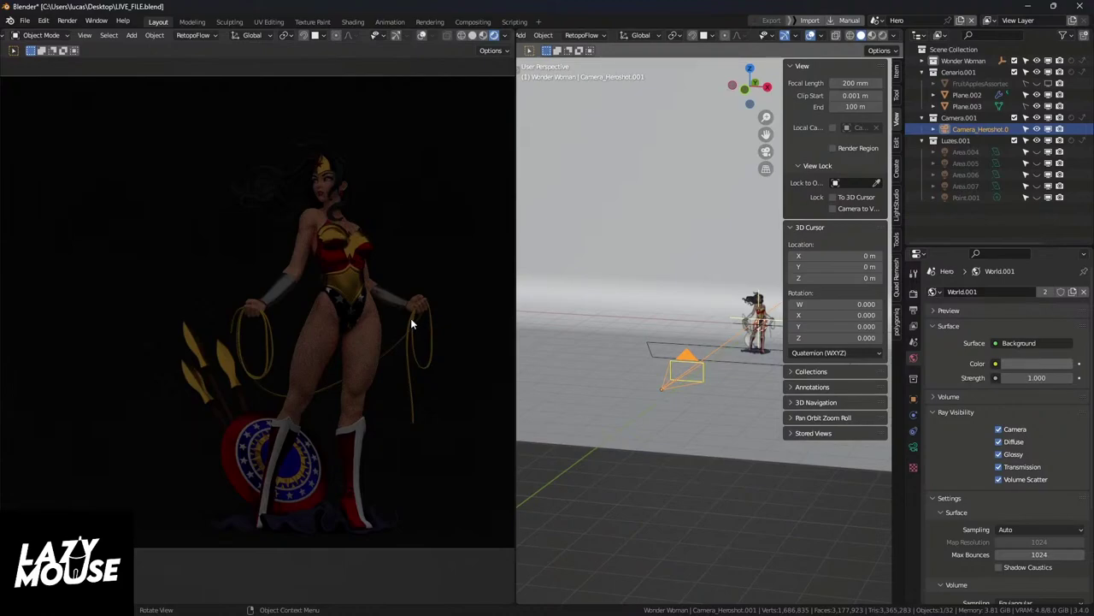
click(1013, 363)
click(1039, 363)
drag(1067, 274, 1064, 278)
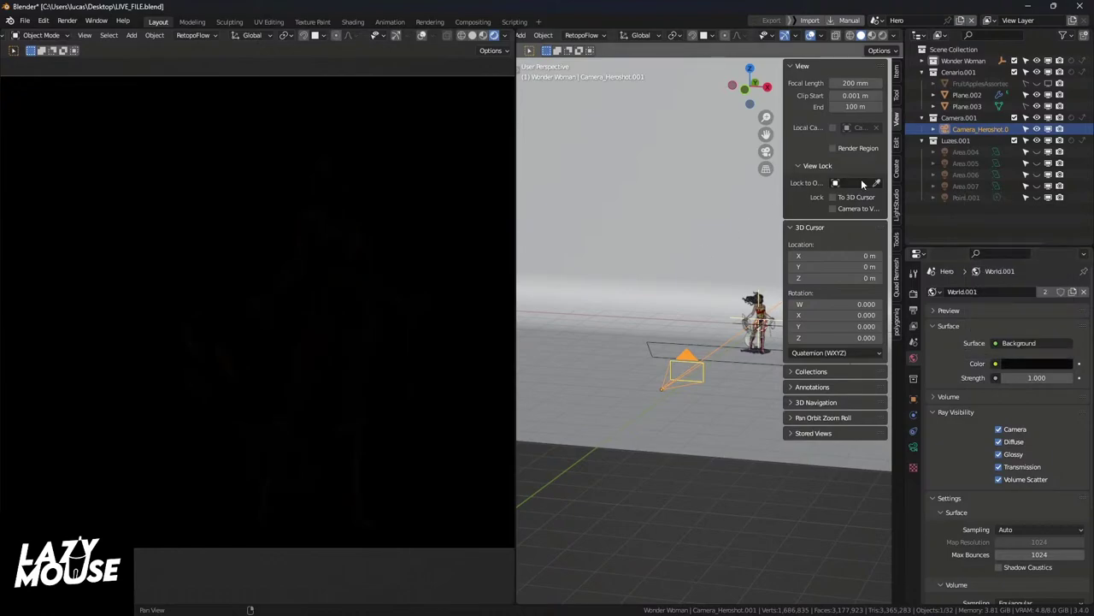
click(1038, 152)
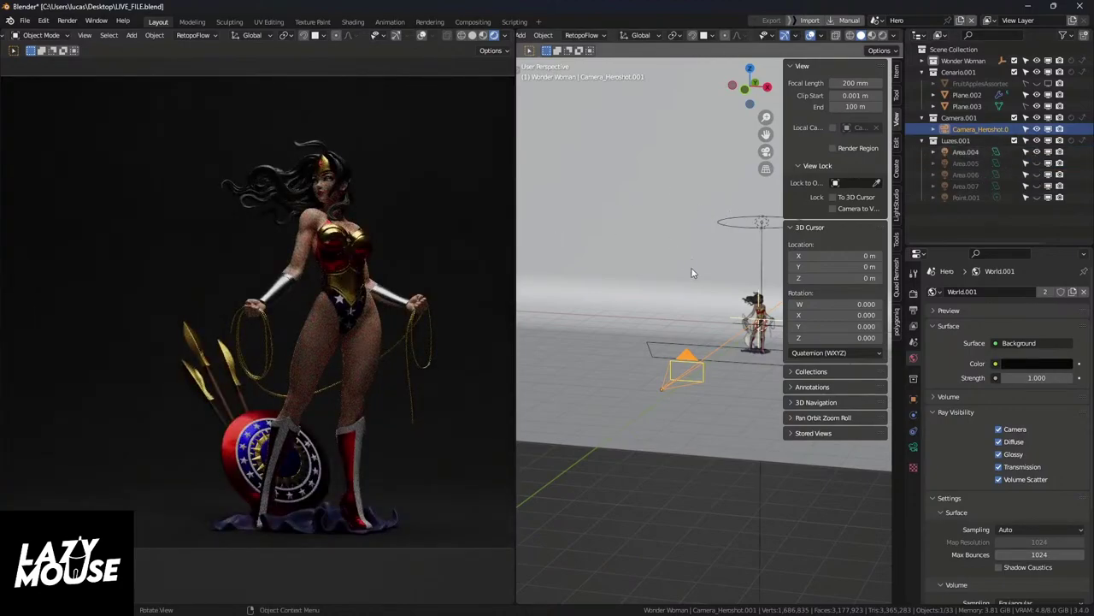
middle_drag(695, 272, 657, 281)
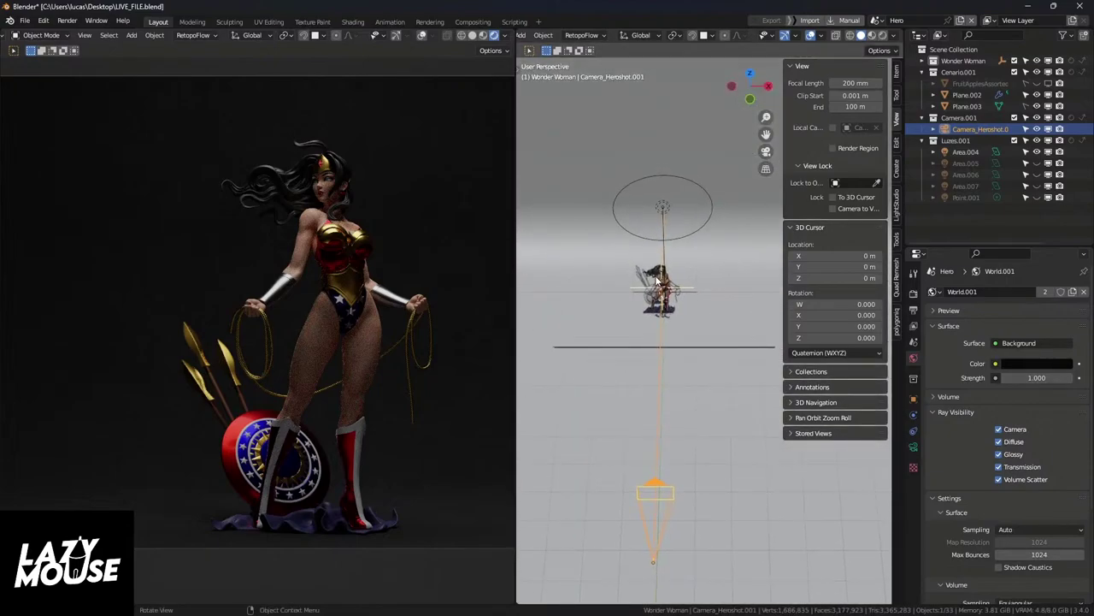
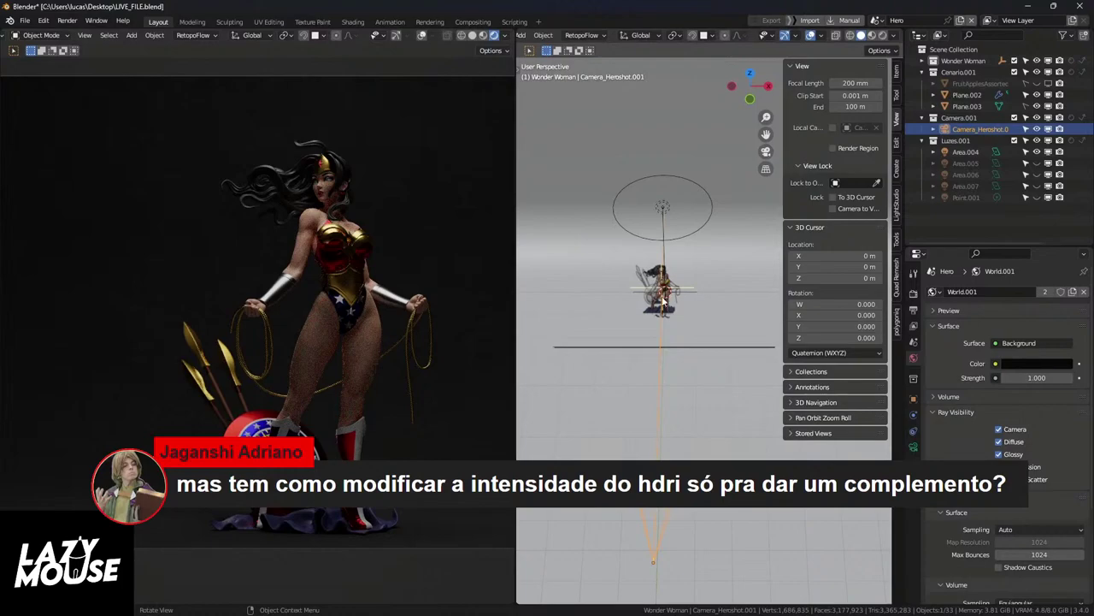
Step: Hide Area.004, Area.005, Area.006 and Point.001 in the Outliner, leaving the preview dark
click(1038, 152)
click(1037, 163)
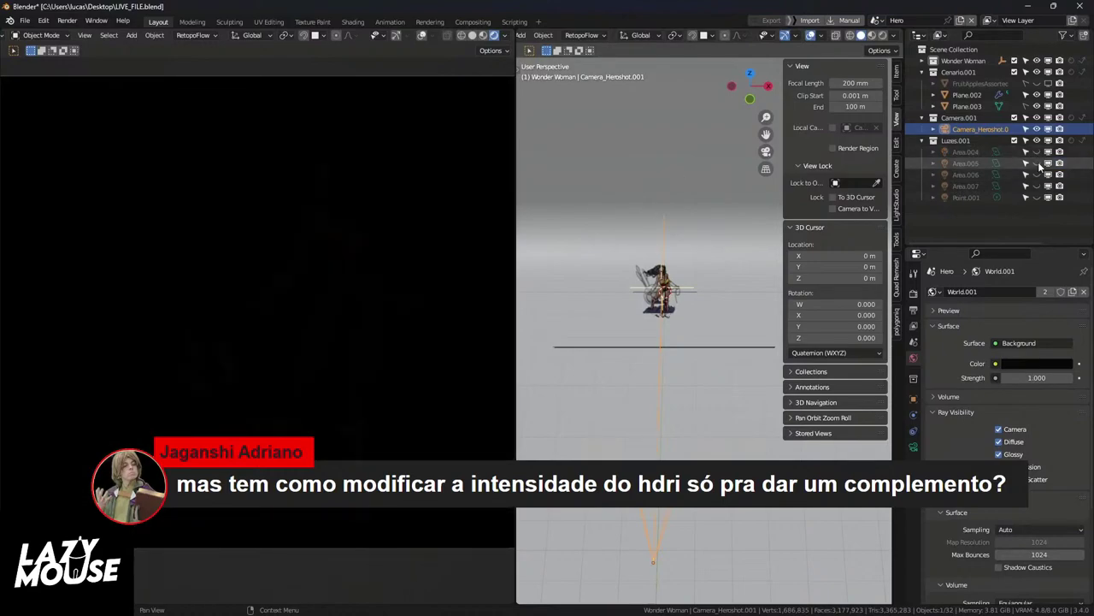
click(1037, 163)
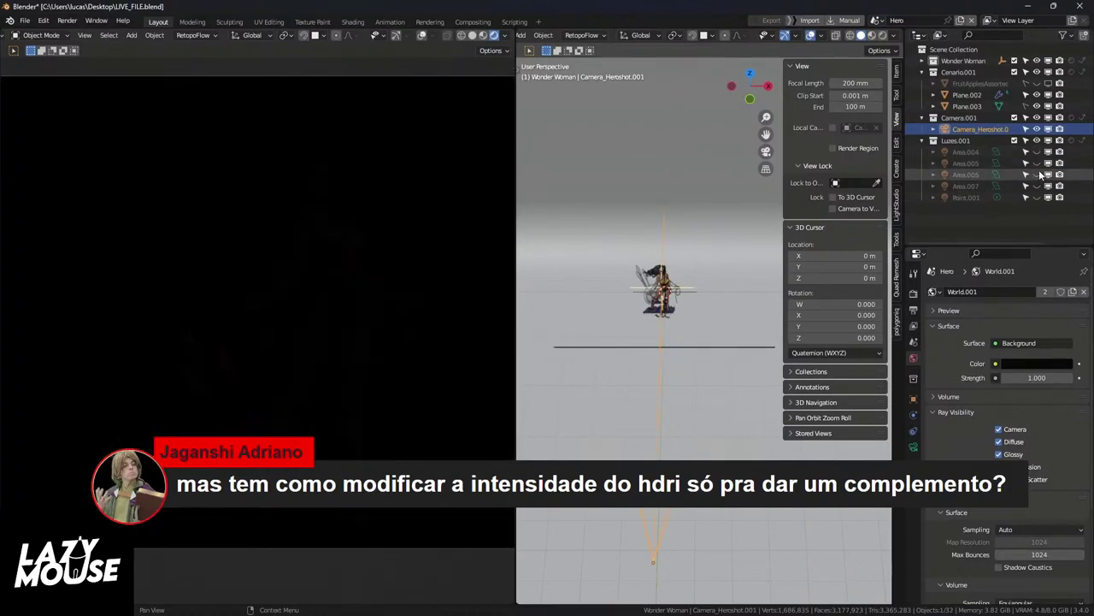
click(1037, 175)
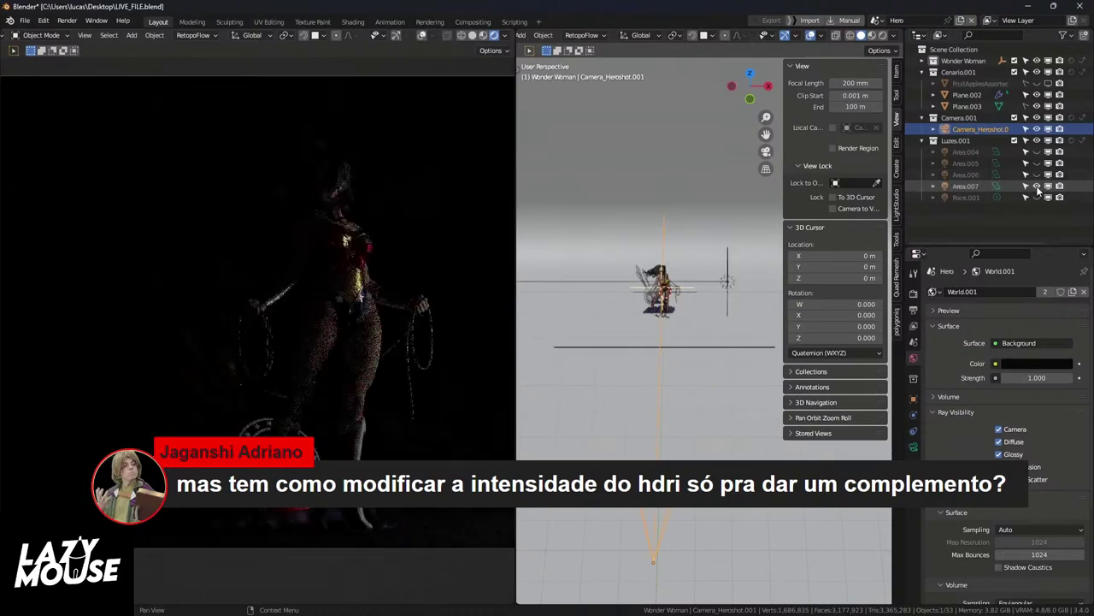
click(1037, 197)
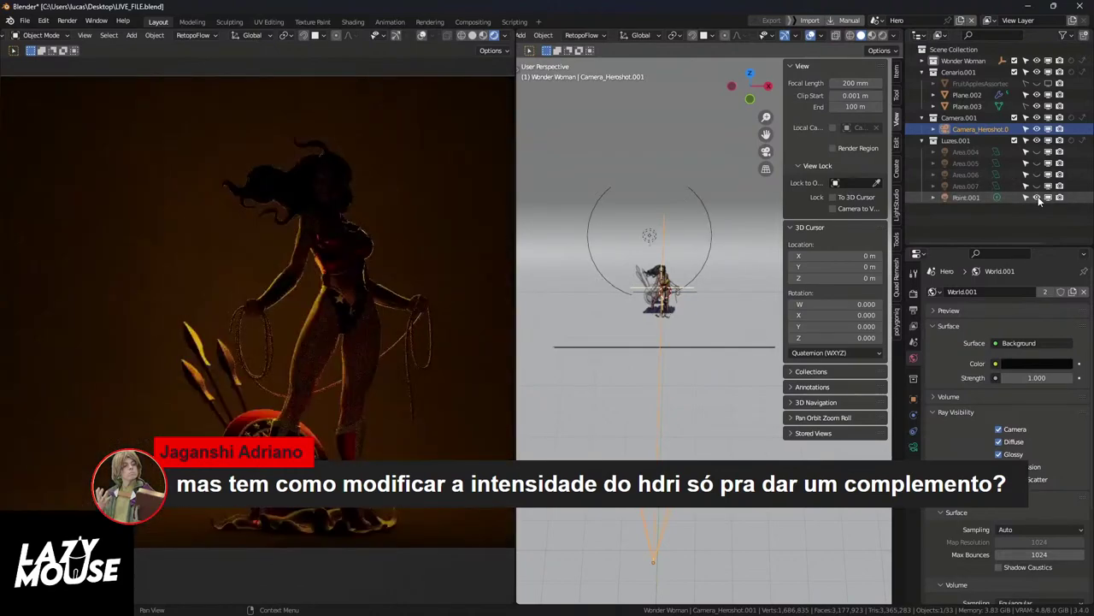
click(1037, 197)
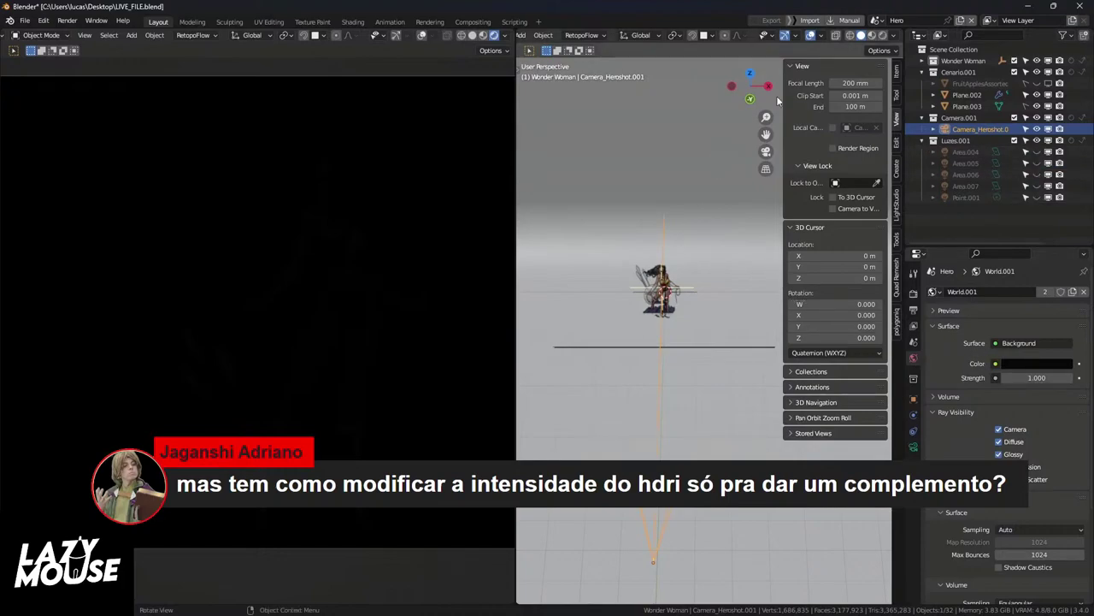
Step: Drive the world Color with an Environment Texture and load studio_small_04_4k.exr
click(996, 363)
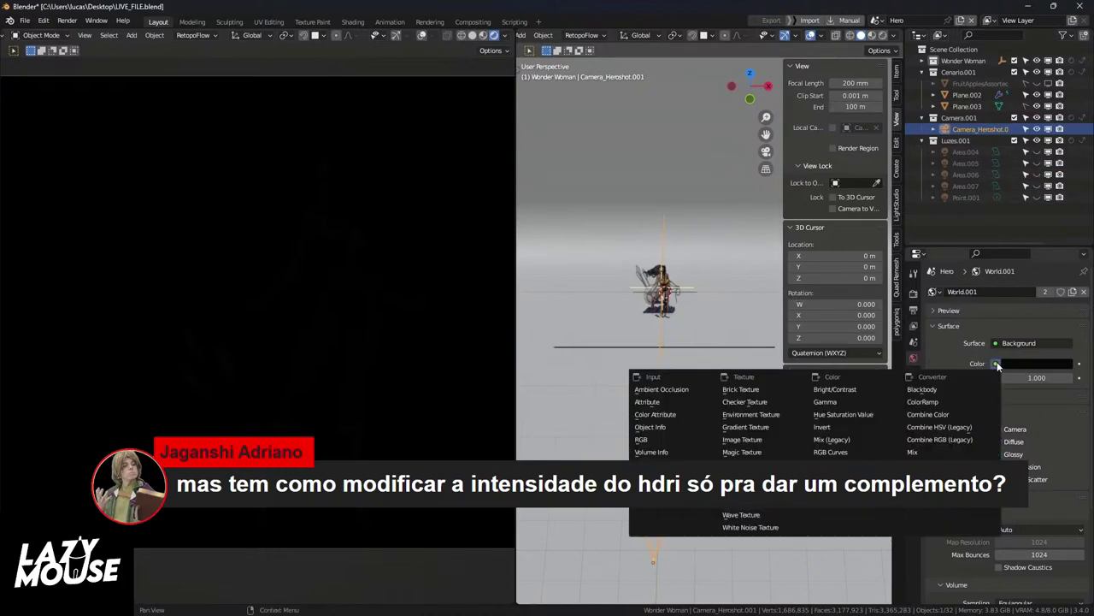
click(774, 415)
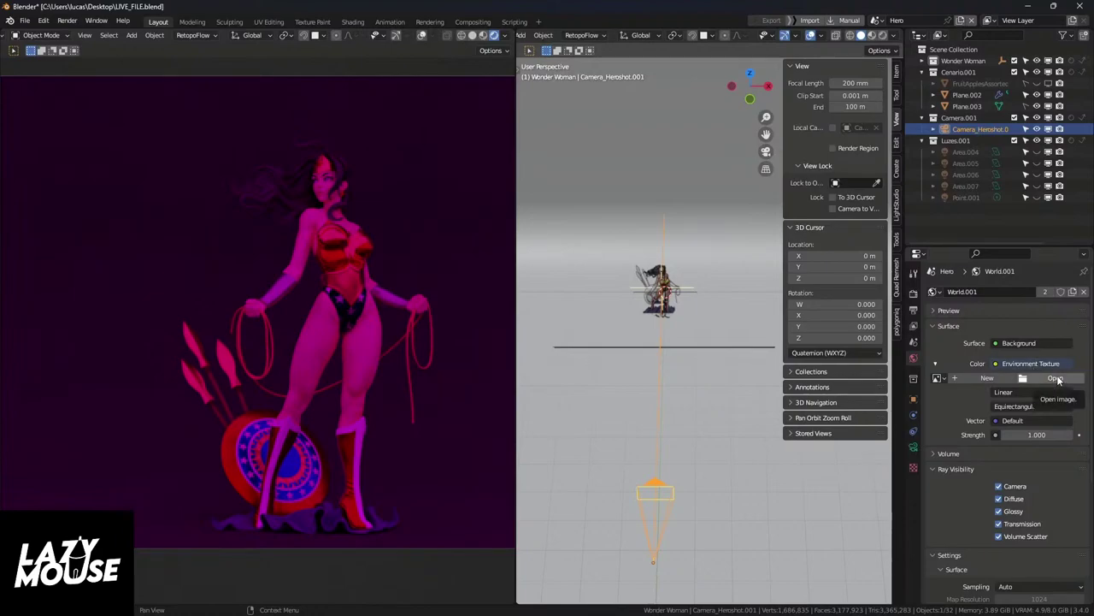
click(1057, 378)
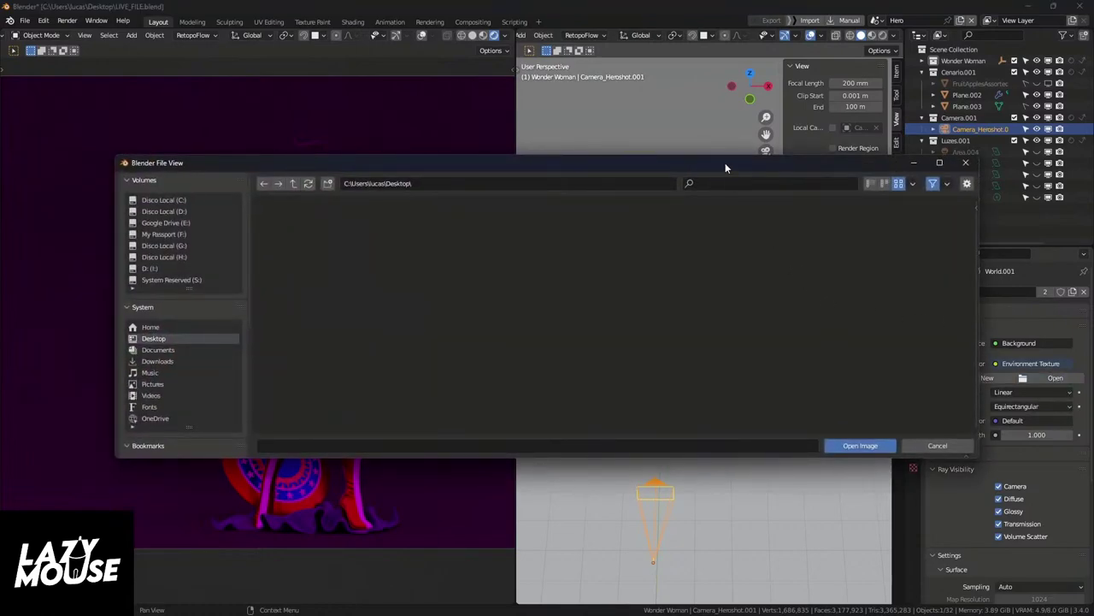
drag(725, 162, 633, 0)
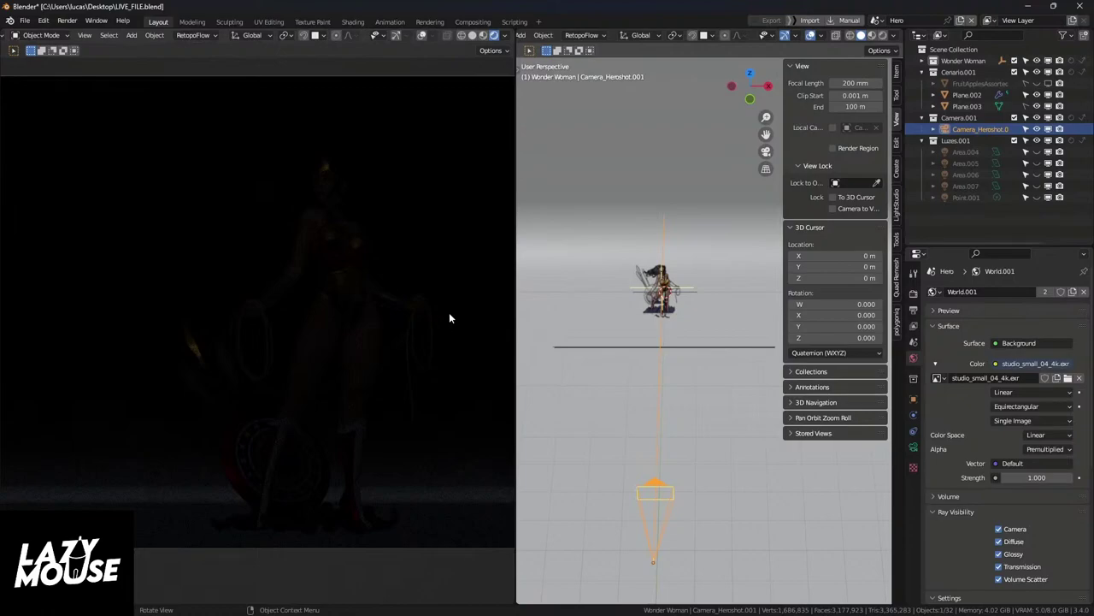
Step: Select Plane.002 and test the world's Camera ray visibility, leaving it enabled
click(654, 200)
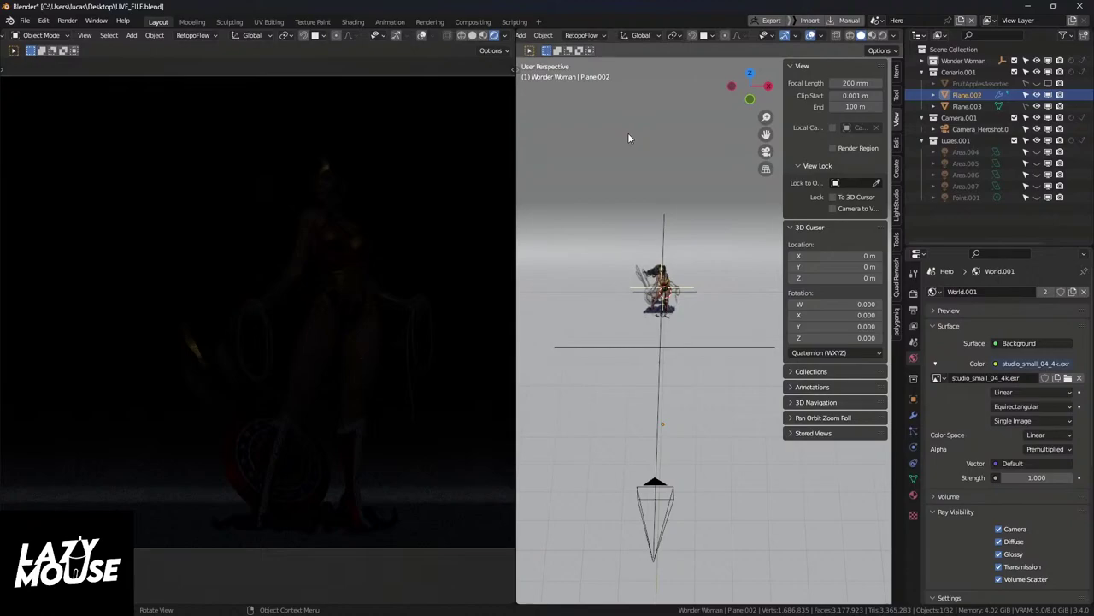
click(998, 529)
click(999, 529)
Step: Test the world's Diffuse, Glossy, Transmission and Volume Scatter rays, re-enable all, and show Plane.002's material
scroll(987, 505, down, 6)
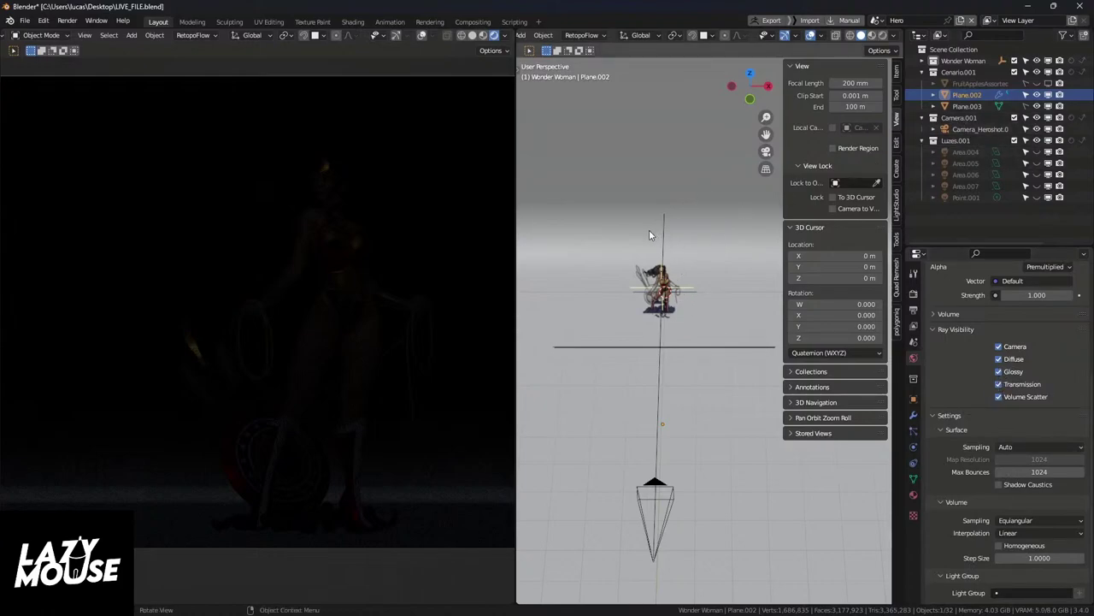
click(999, 372)
click(1000, 360)
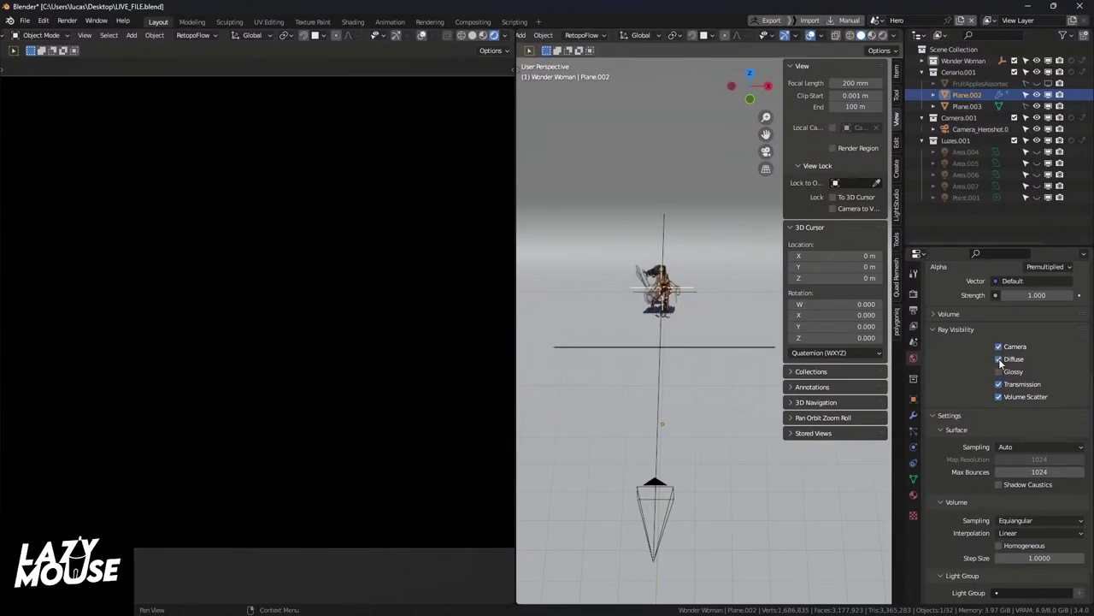
click(999, 360)
click(999, 372)
click(999, 384)
click(998, 397)
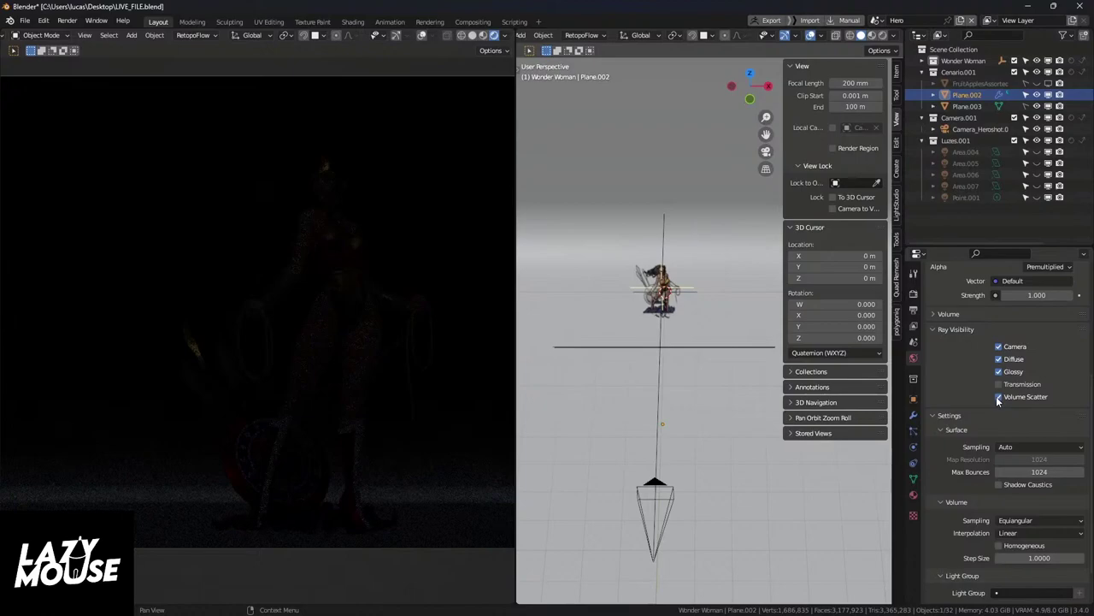
click(998, 384)
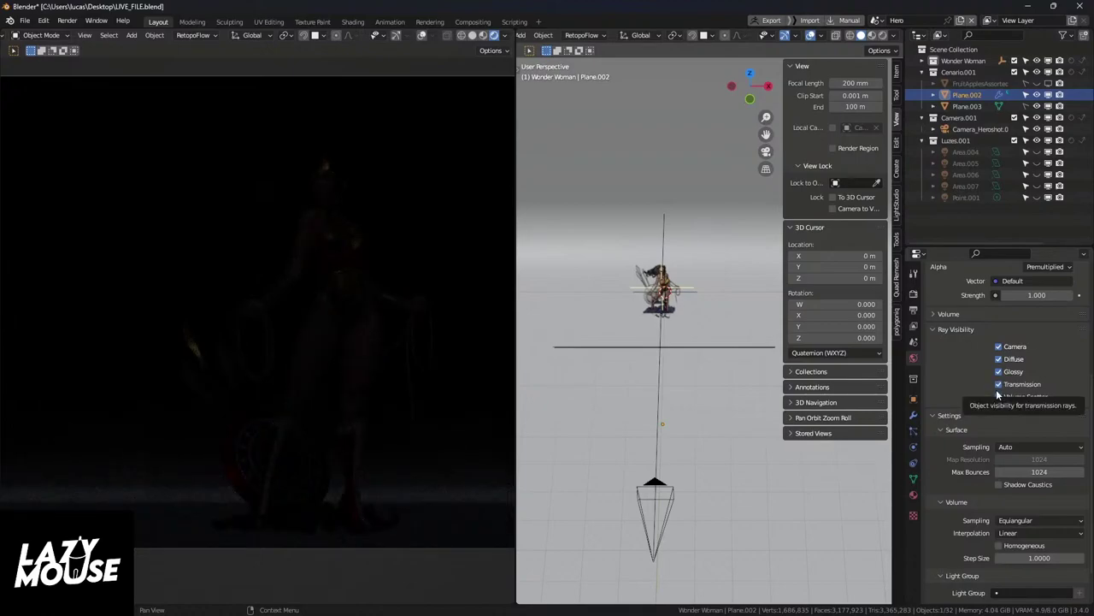
click(997, 396)
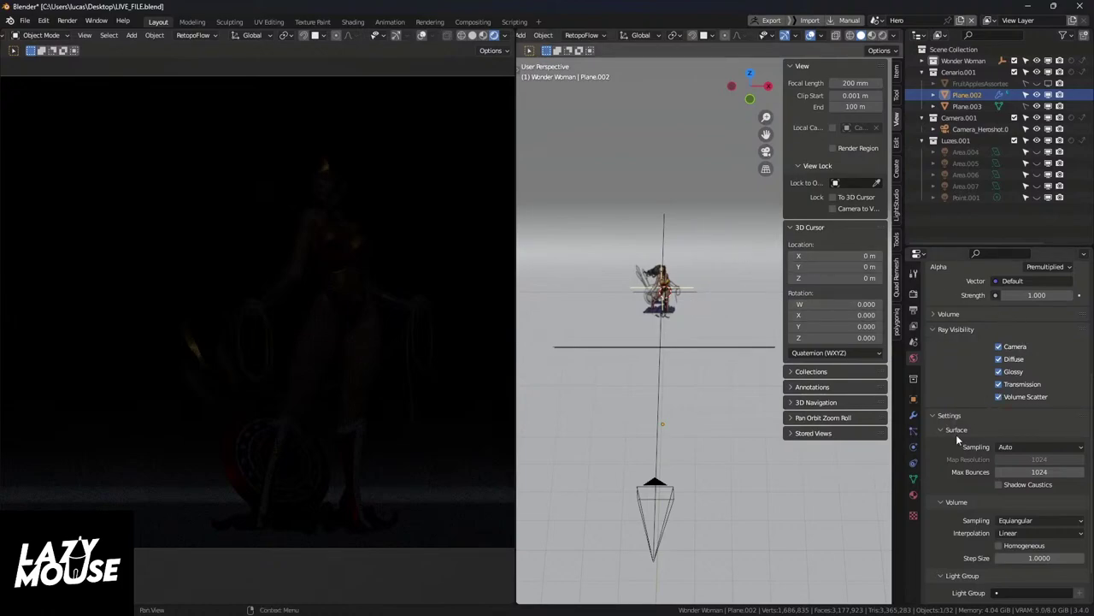
click(913, 495)
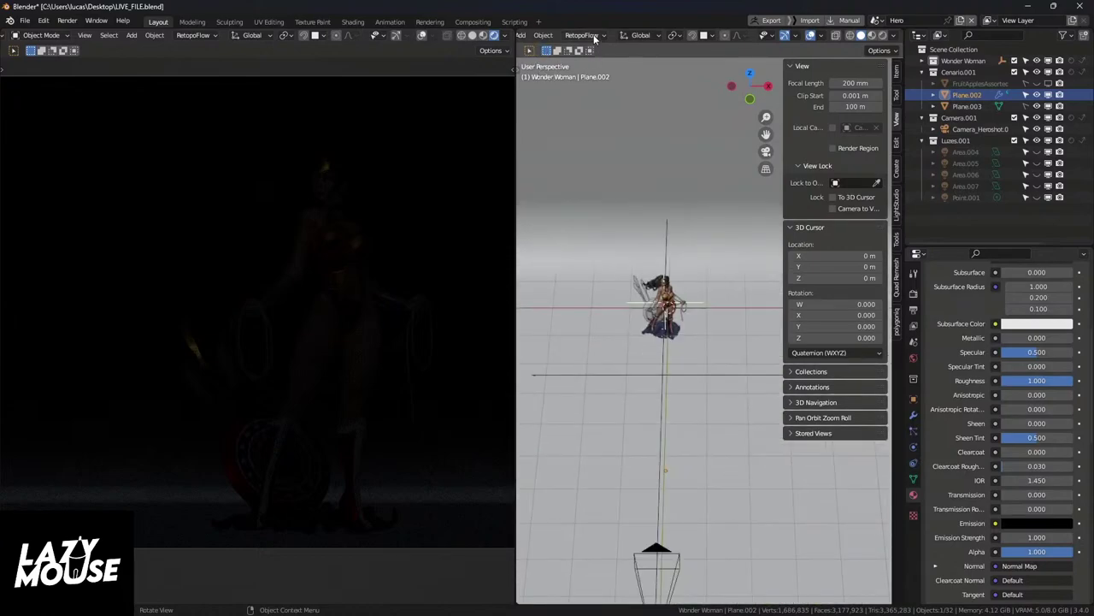
Step: Turn the right area into a Shader Editor displaying the World node tree
scroll(590, 35, up, 5)
click(534, 37)
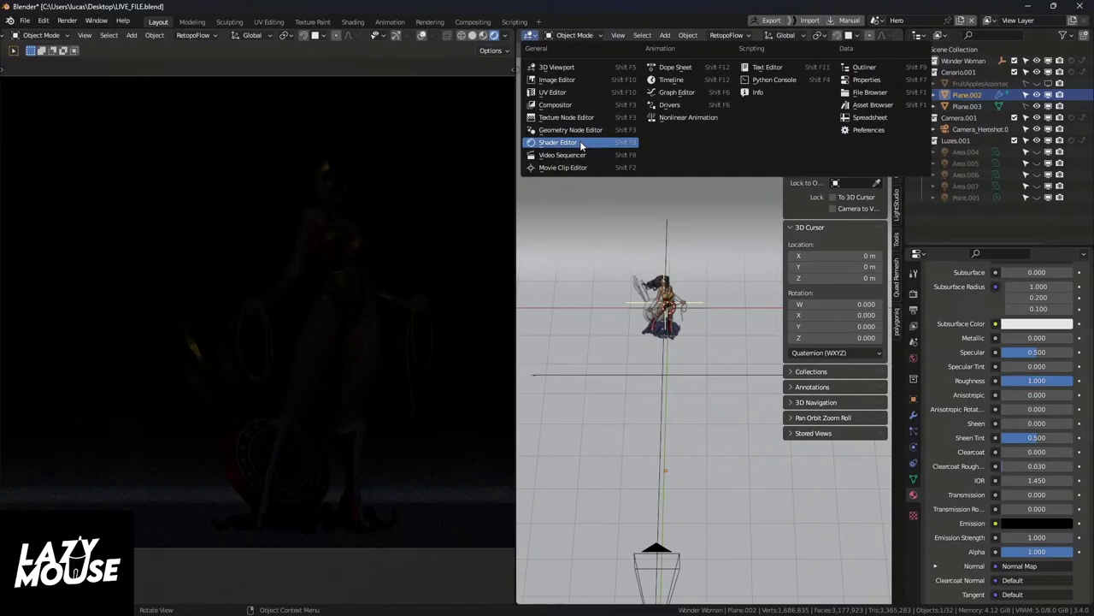
click(582, 146)
click(565, 35)
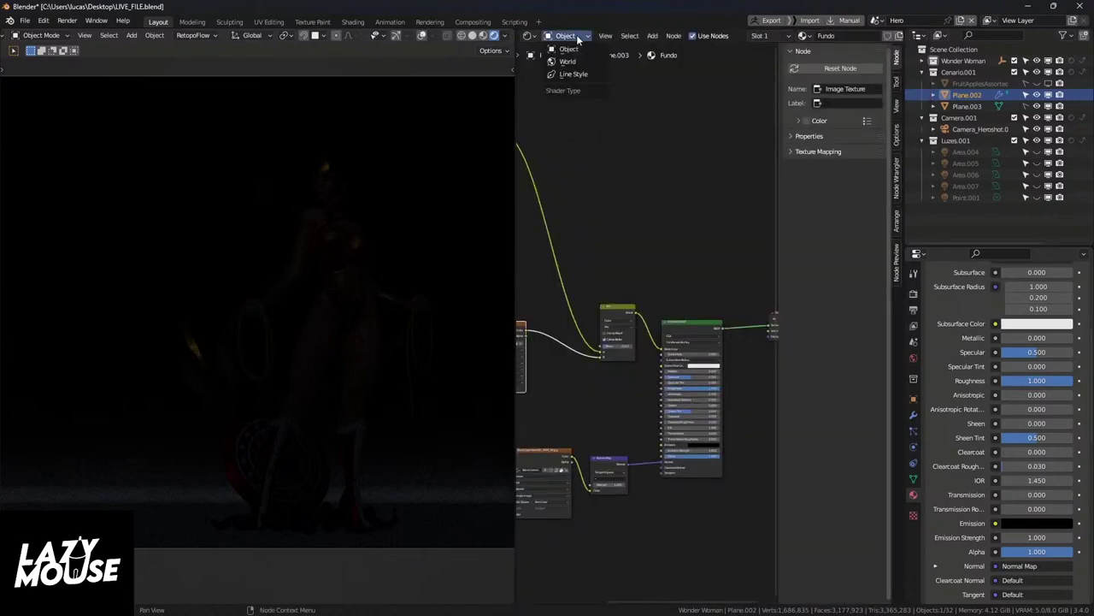
click(575, 64)
middle_drag(681, 228, 650, 282)
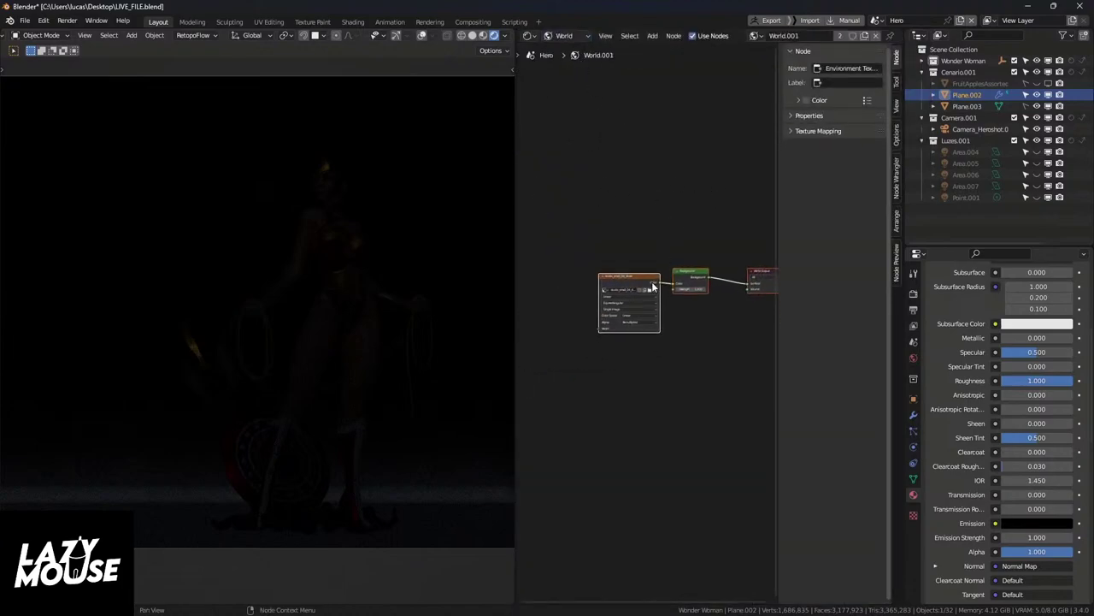
Step: Add Mapping nodes to the Environment Texture and rotate the HDRI 68.2° on Z
click(638, 279)
key(ctrl+t)
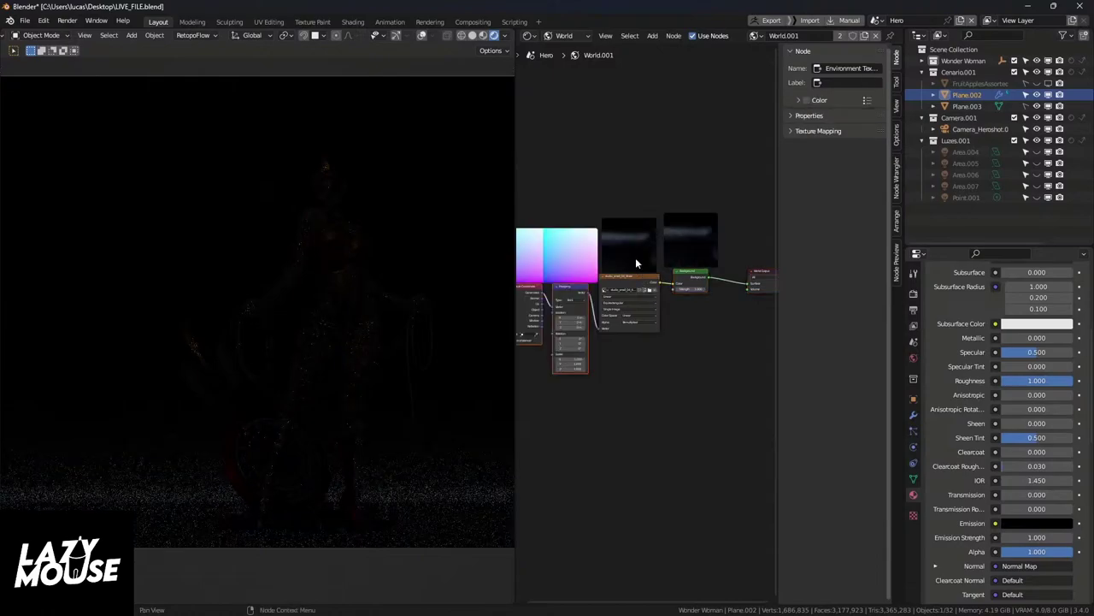
scroll(632, 290, up, 6)
drag(628, 331, 685, 330)
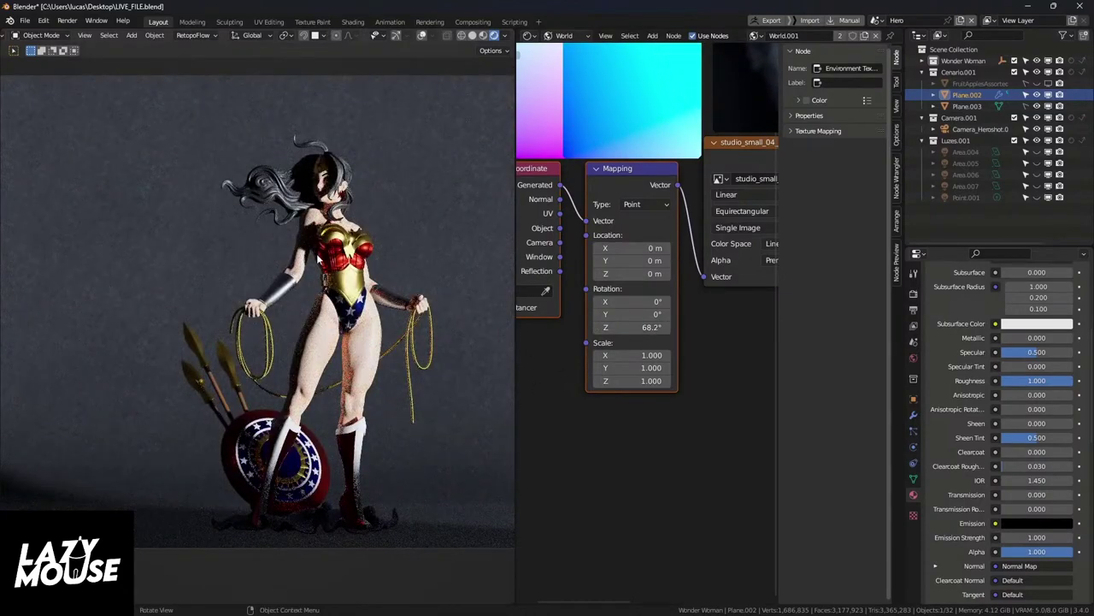
Step: Lower the world Background node's Strength to 0.2
click(914, 358)
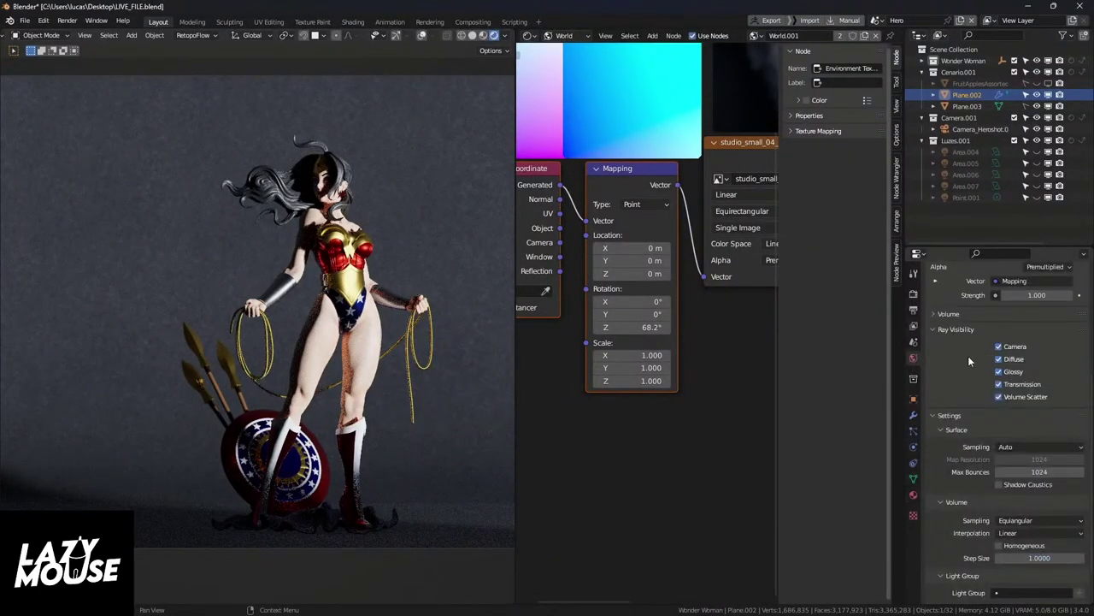
scroll(968, 355, up, 2)
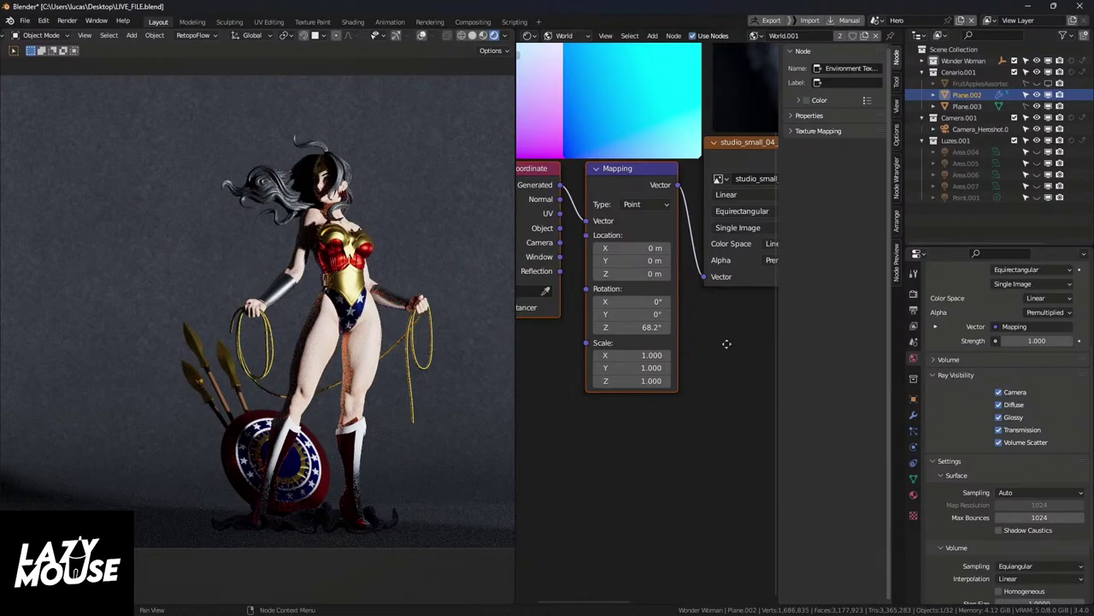
middle_drag(727, 344, 659, 366)
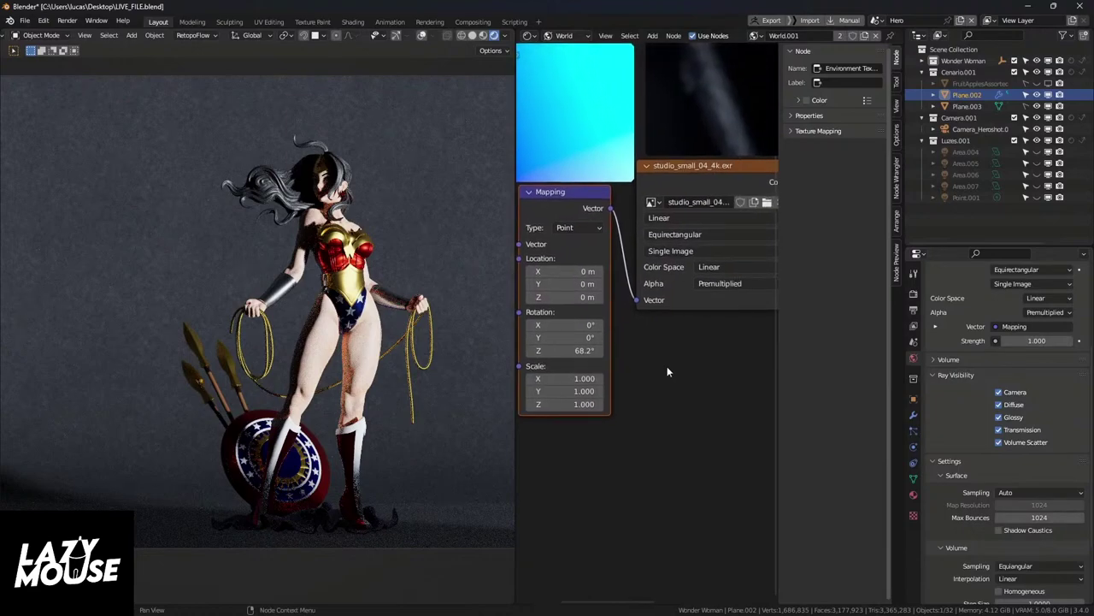
ctrl+scroll(647, 362, right, 6)
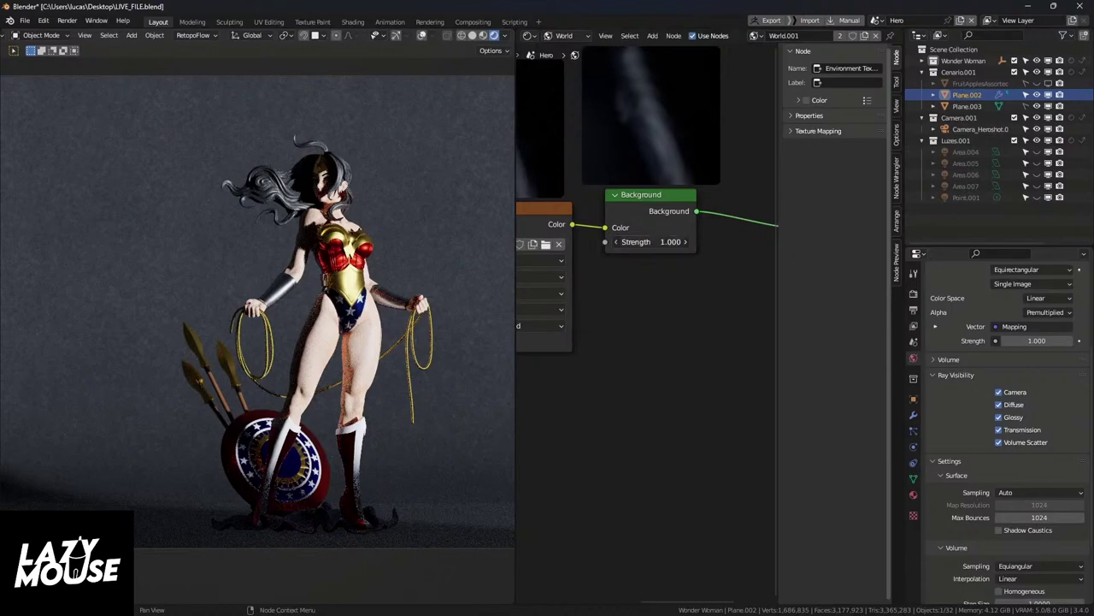
click(654, 242)
text(0.2)
key(Return)
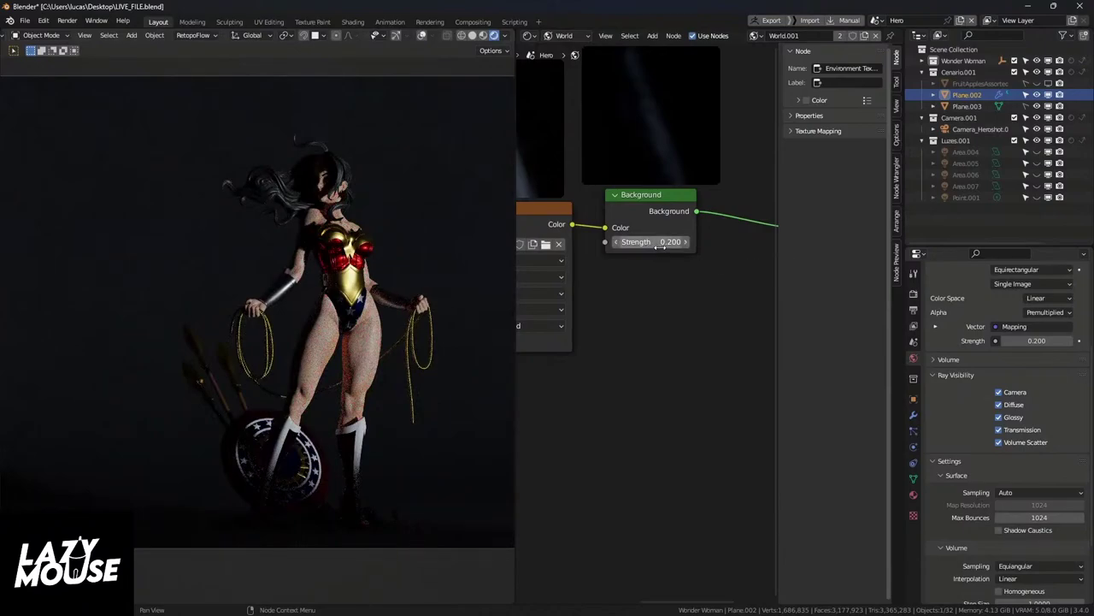
Step: Delete the three HDRI texture nodes and set Background Strength back to 1
scroll(619, 276, down, 1)
scroll(620, 281, down, 4)
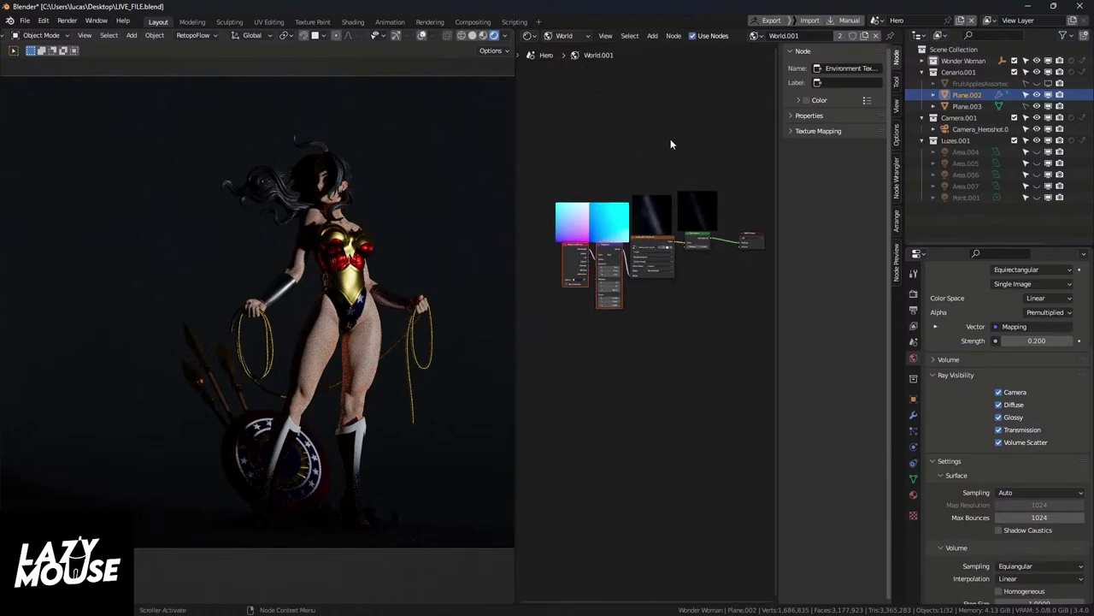
drag(672, 151, 549, 338)
key(x)
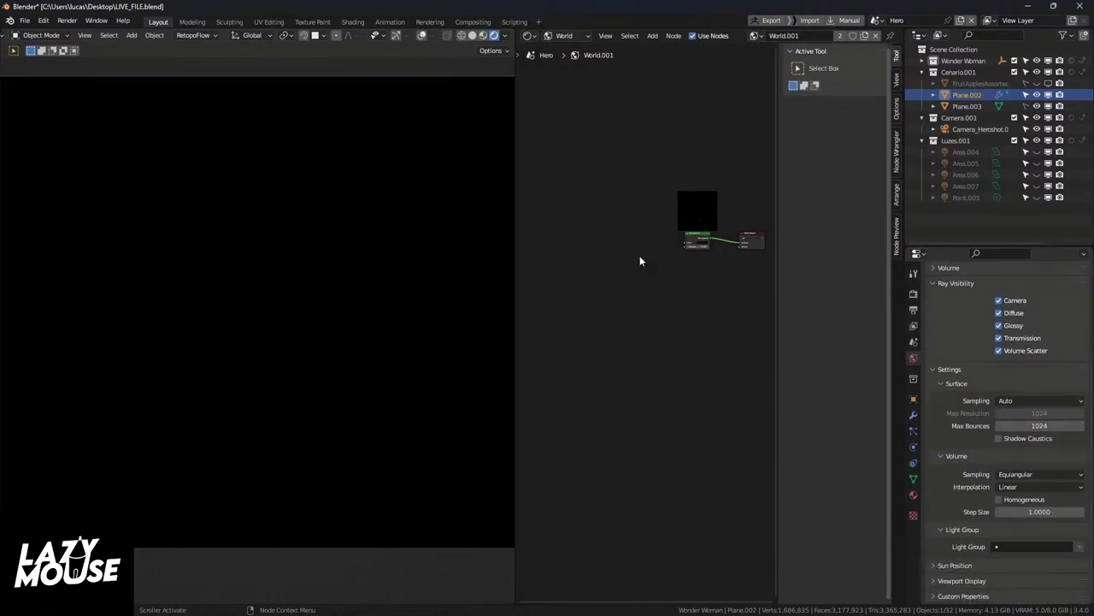
click(699, 237)
scroll(700, 239, up, 5)
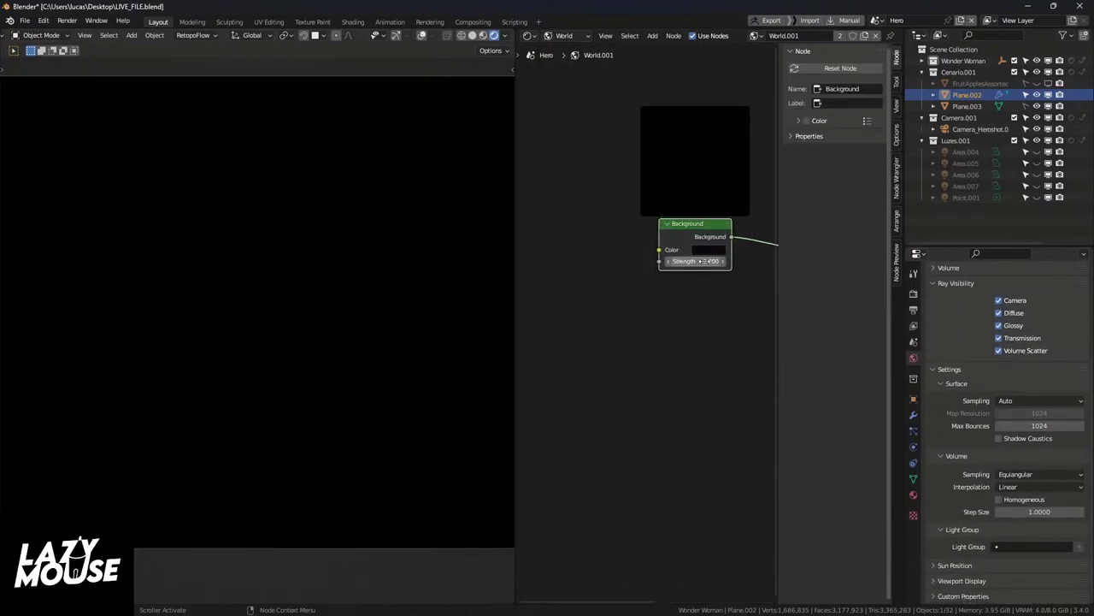
click(701, 261)
text(1)
key(Return)
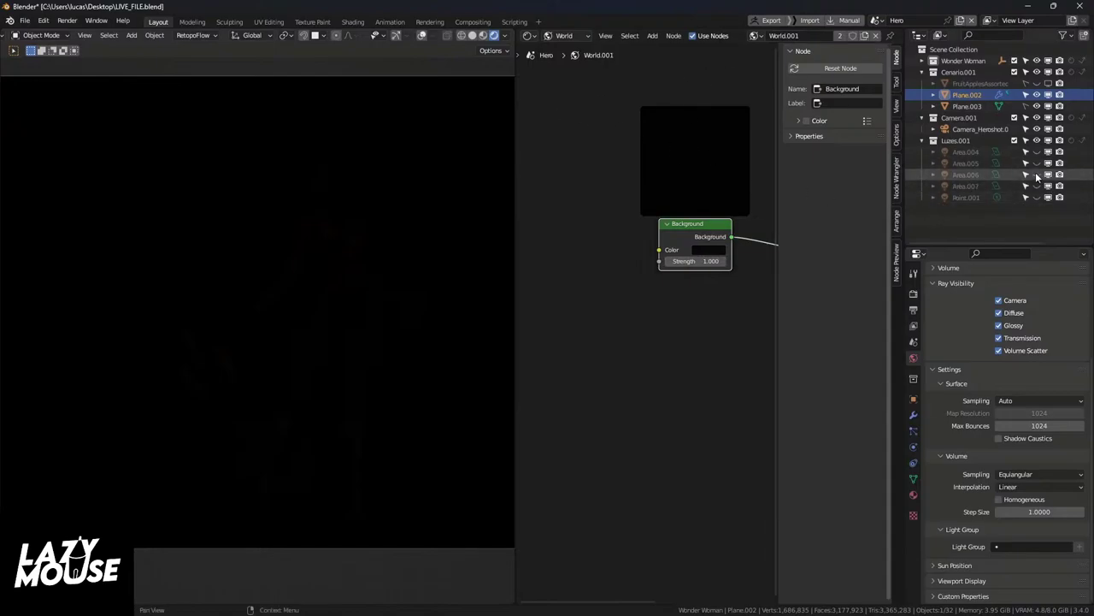
Step: Turn the node editor into an orthographic top-view 3D Viewport and widen it
click(529, 35)
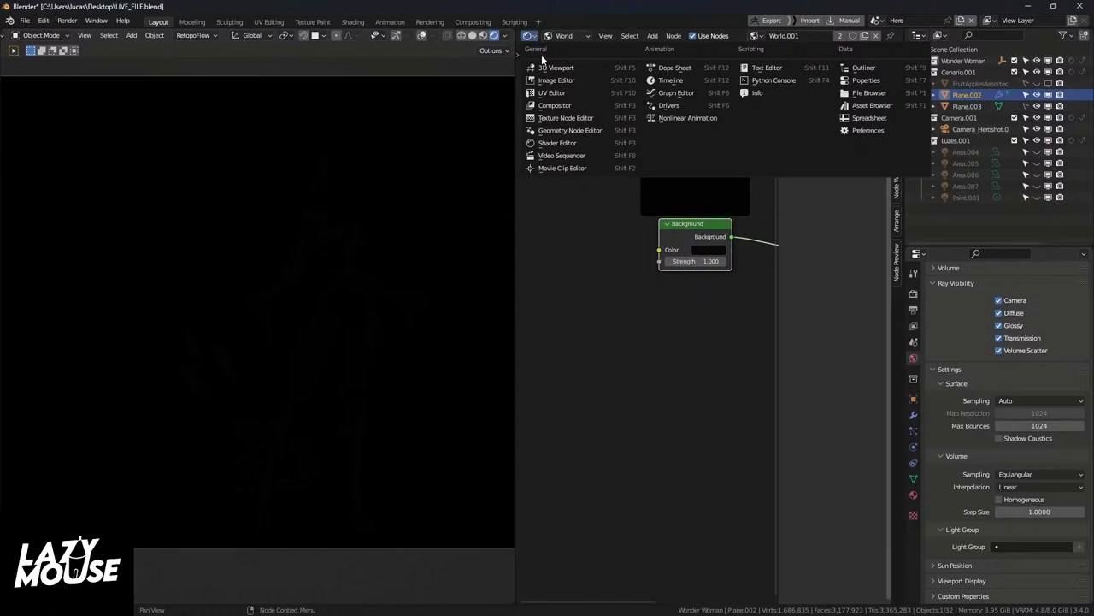
click(554, 68)
scroll(678, 331, up, 5)
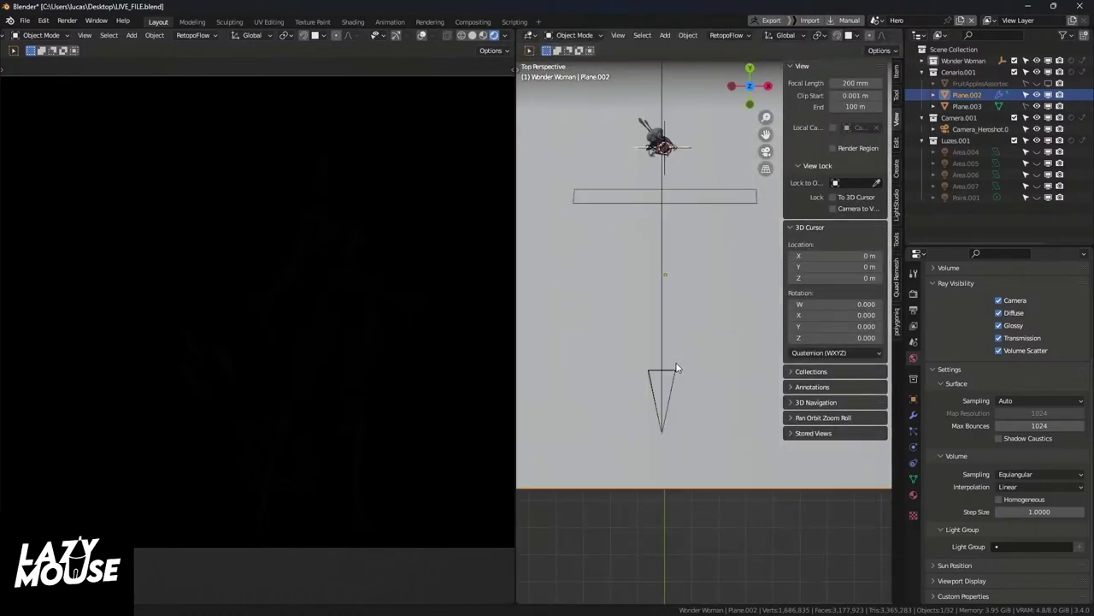
shift+middle_drag(660, 274, 637, 382)
key(KP_5)
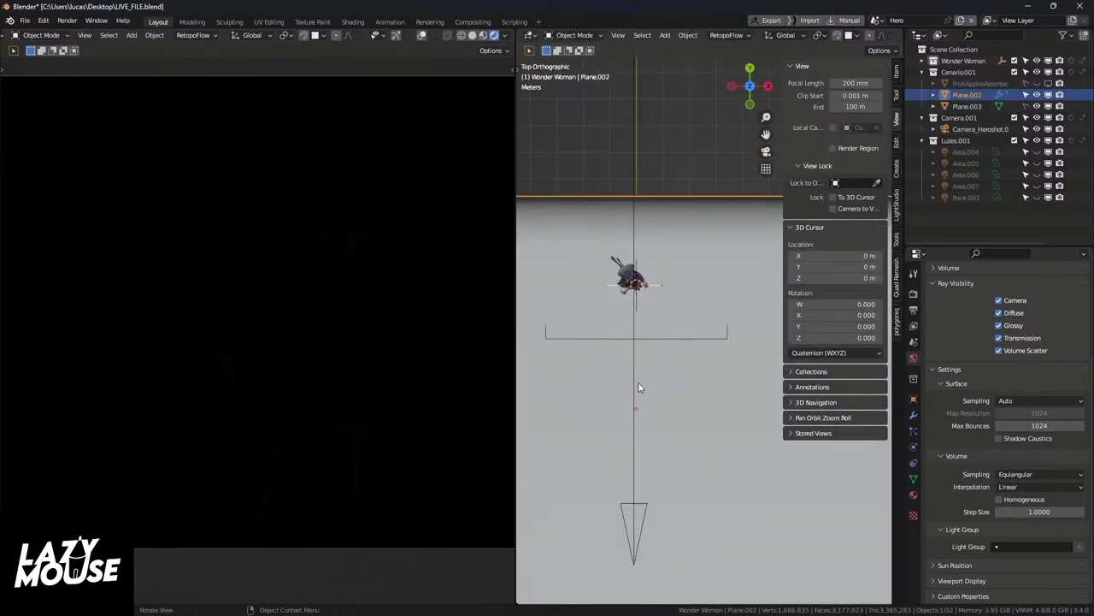
scroll(630, 303, up, 4)
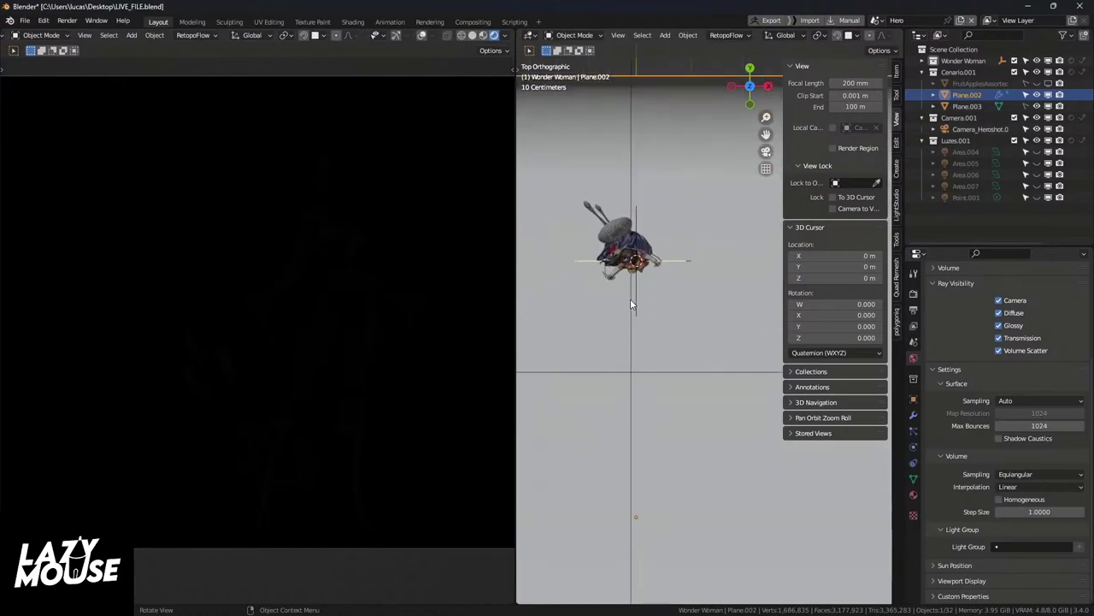
shift+middle_drag(630, 303, 654, 334)
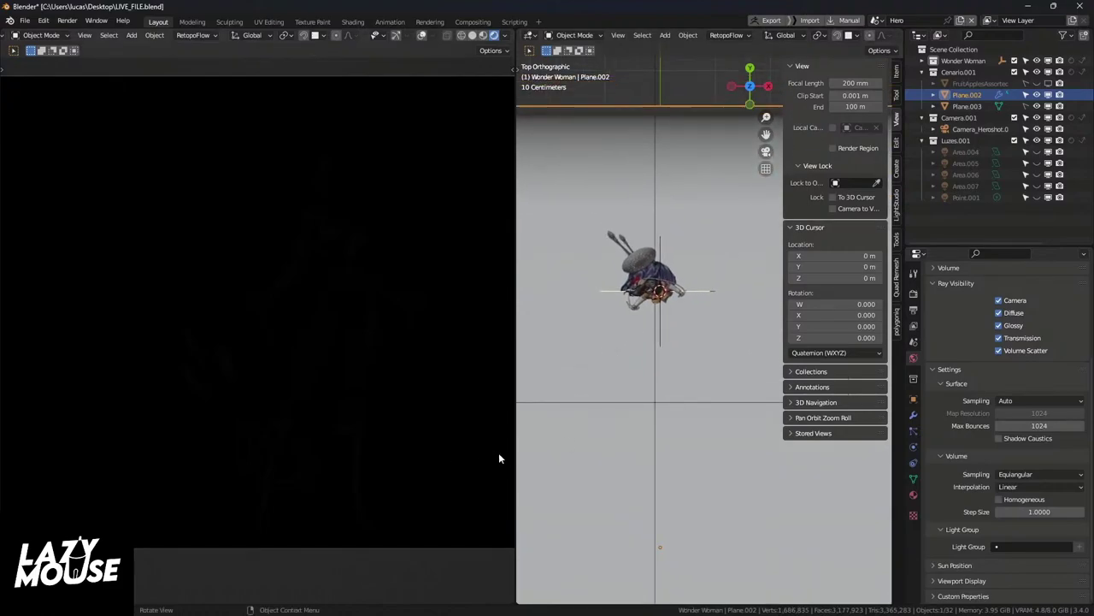
drag(513, 453, 257, 462)
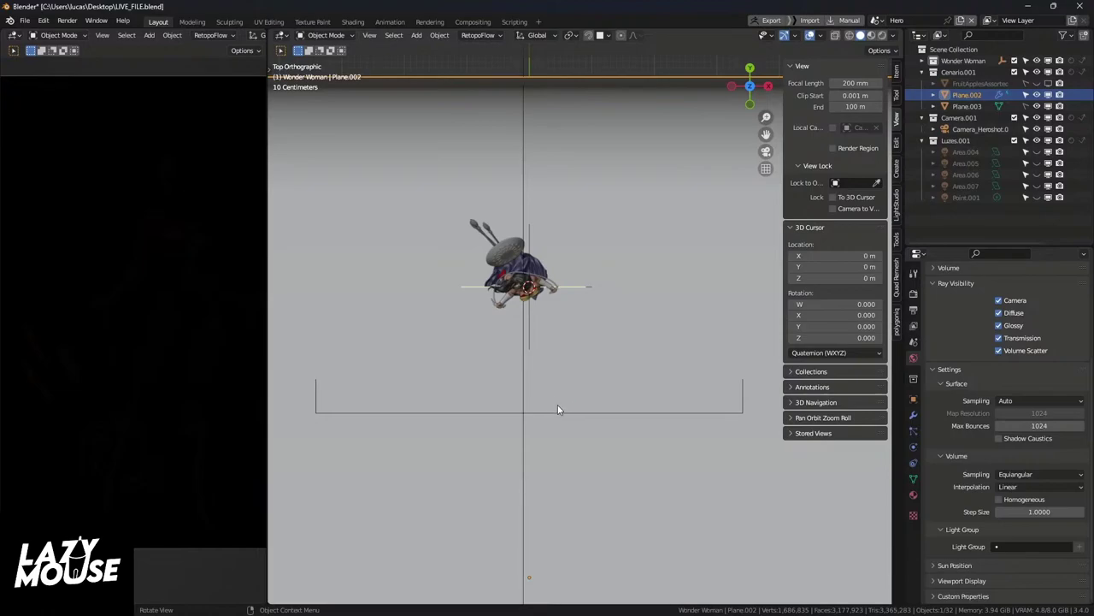
Step: Orbit around the backdrop plane and return to the front view
scroll(558, 405, down, 1)
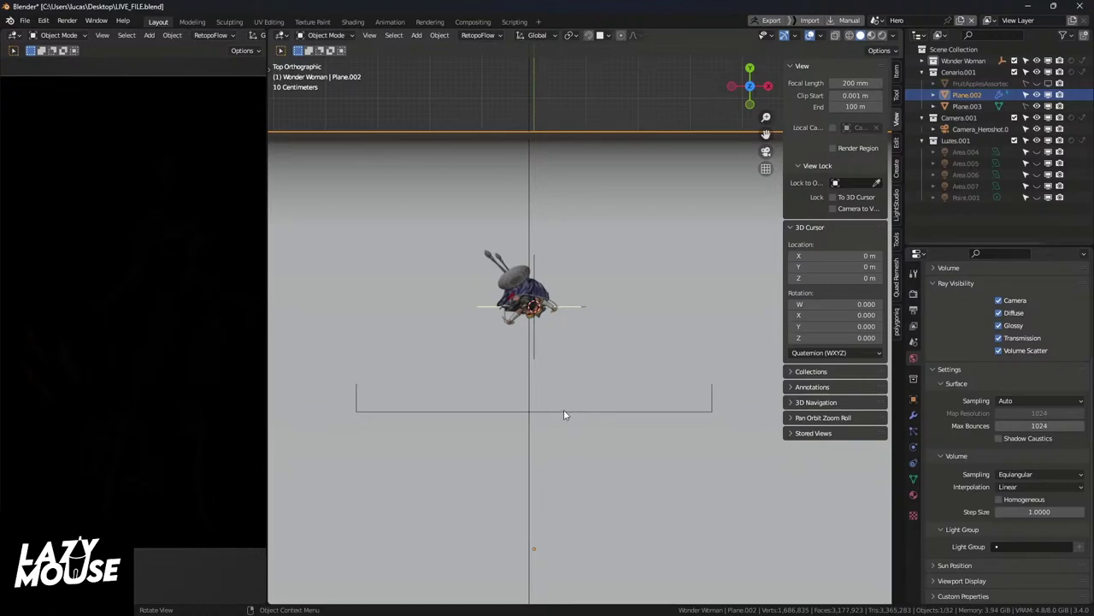
middle_drag(568, 443, 587, 482)
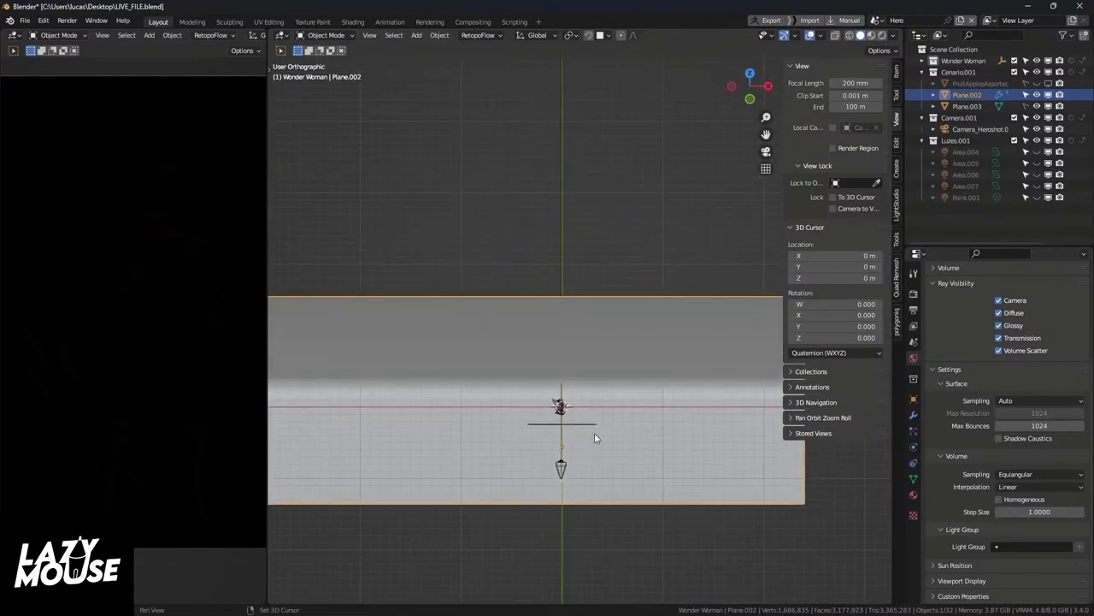
shift+middle_drag(594, 432, 557, 319)
scroll(501, 286, down, 3)
scroll(511, 298, up, 2)
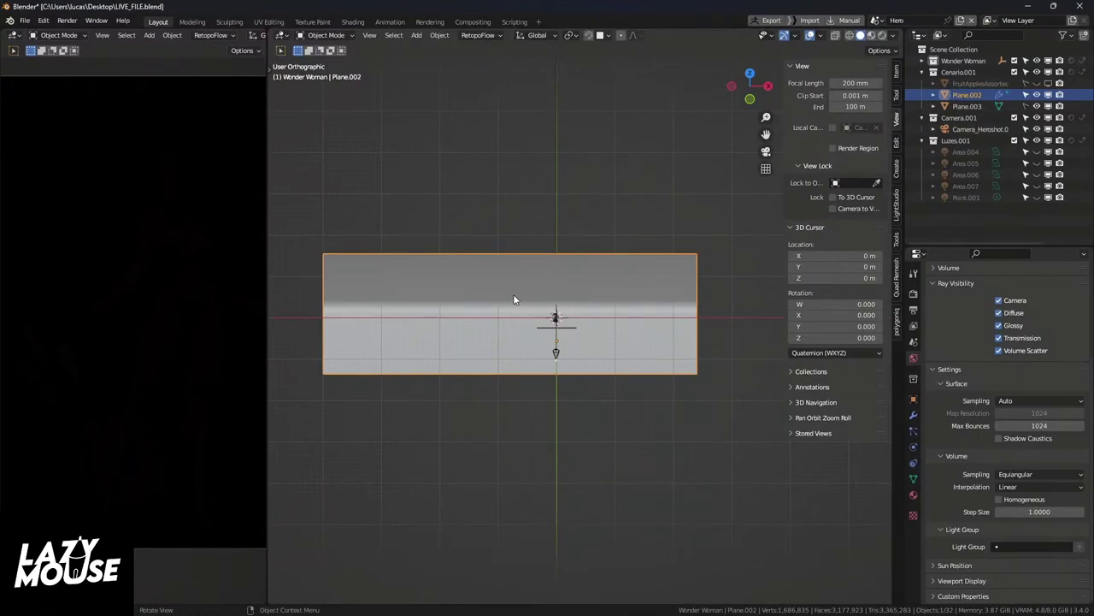
scroll(473, 337, down, 2)
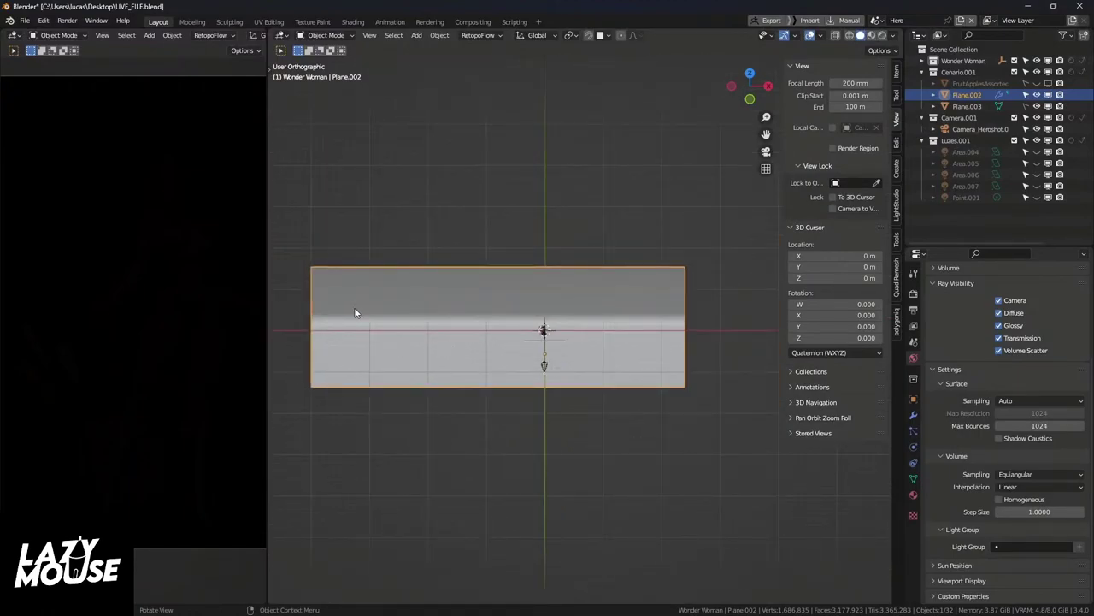
key(KP_1)
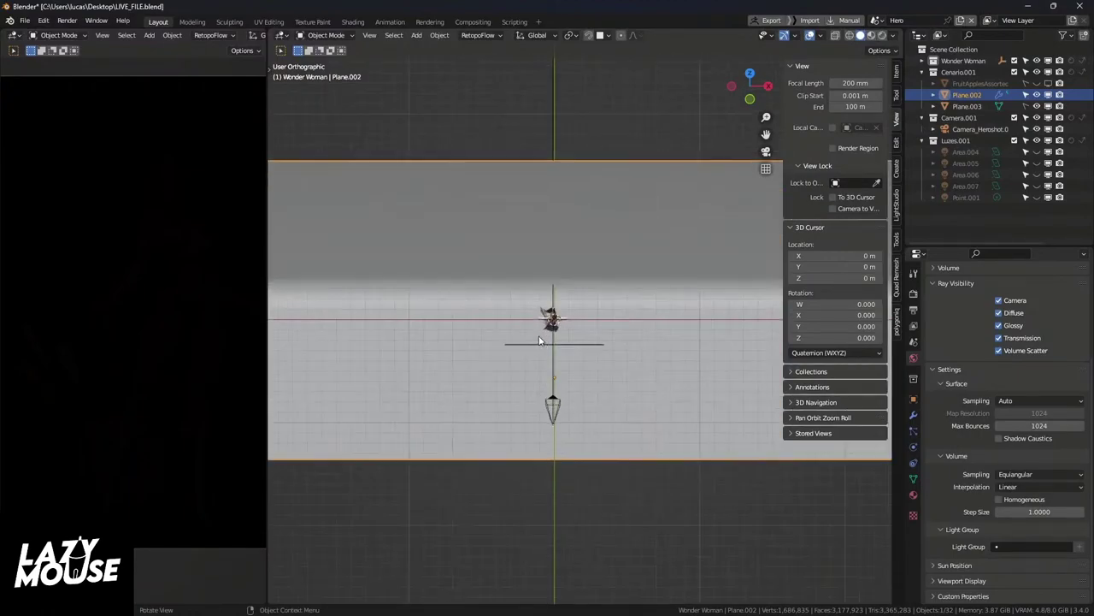
scroll(575, 275, up, 3)
scroll(561, 405, up, 12)
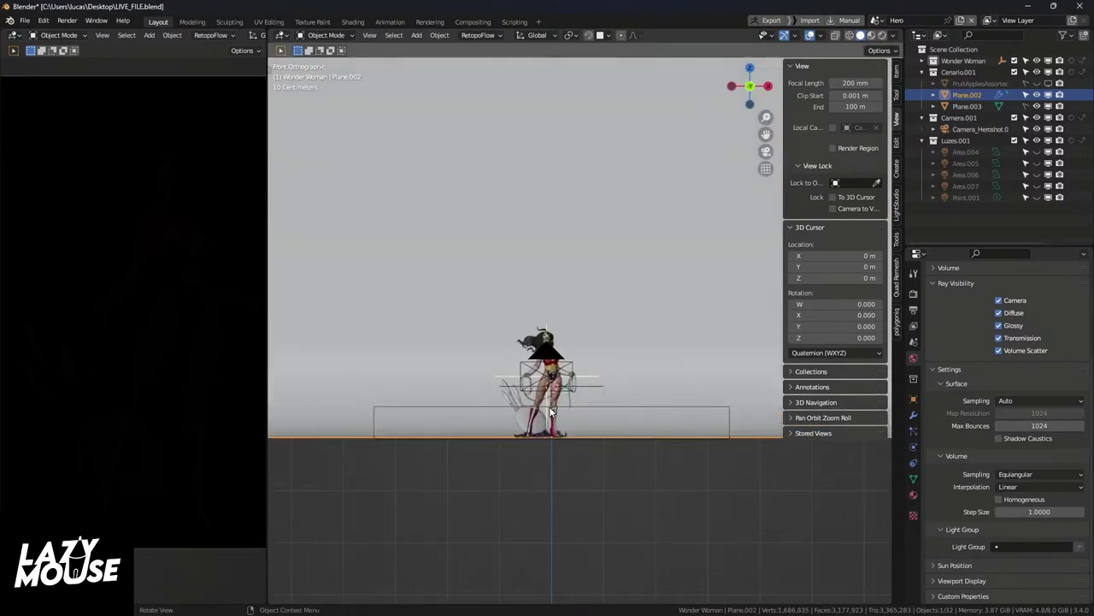
scroll(532, 221, down, 2)
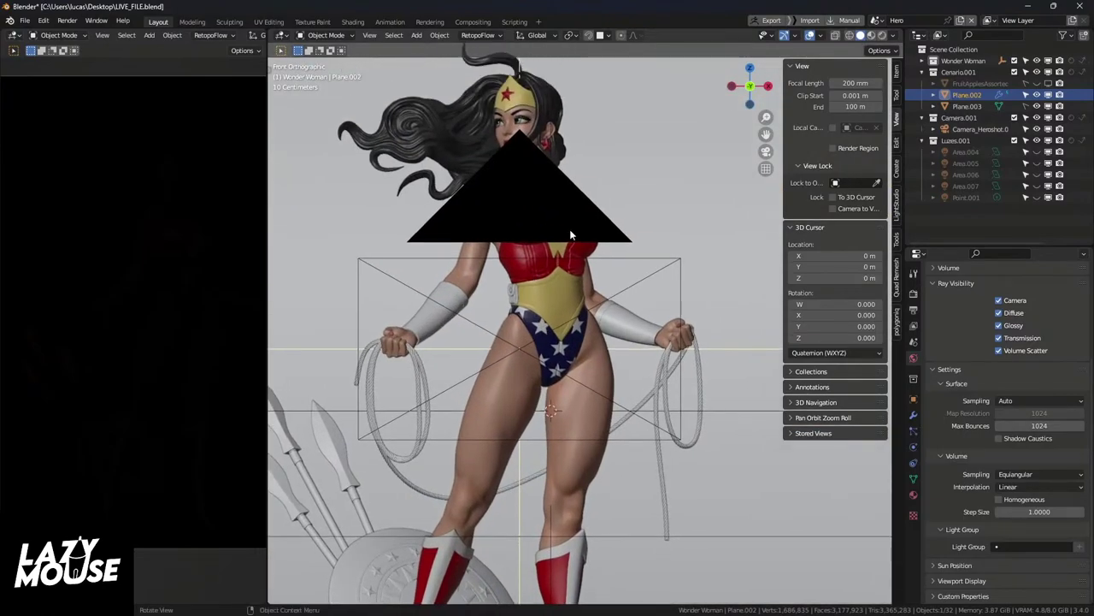
Step: Hide Camera_Heroshot.001 in the viewport and select the Plane.002 backdrop
click(569, 229)
click(1048, 129)
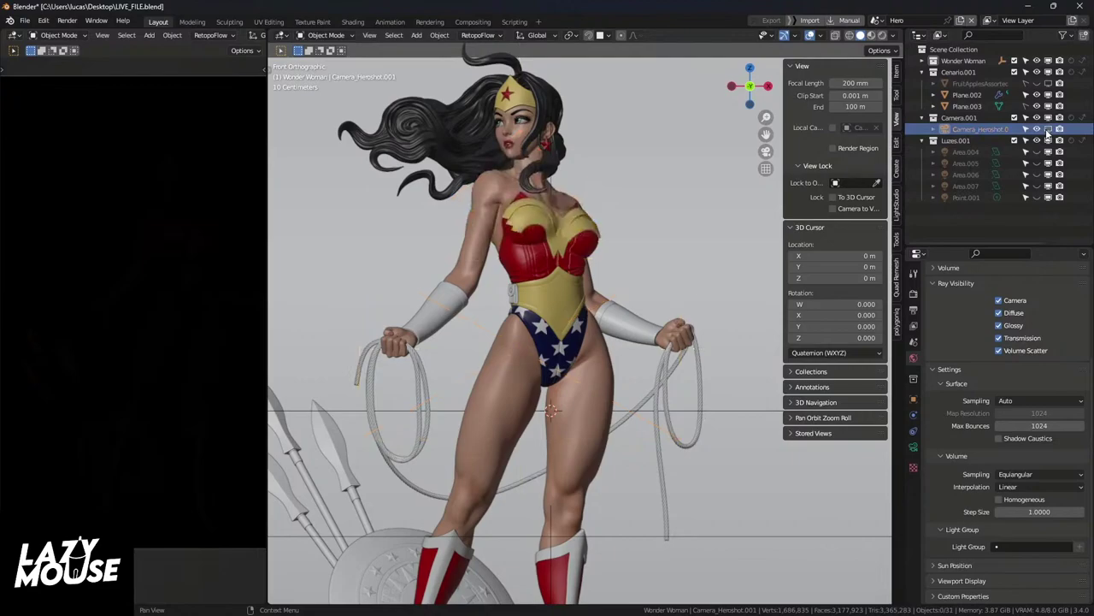
scroll(513, 287, down, 4)
middle_drag(513, 287, 523, 287)
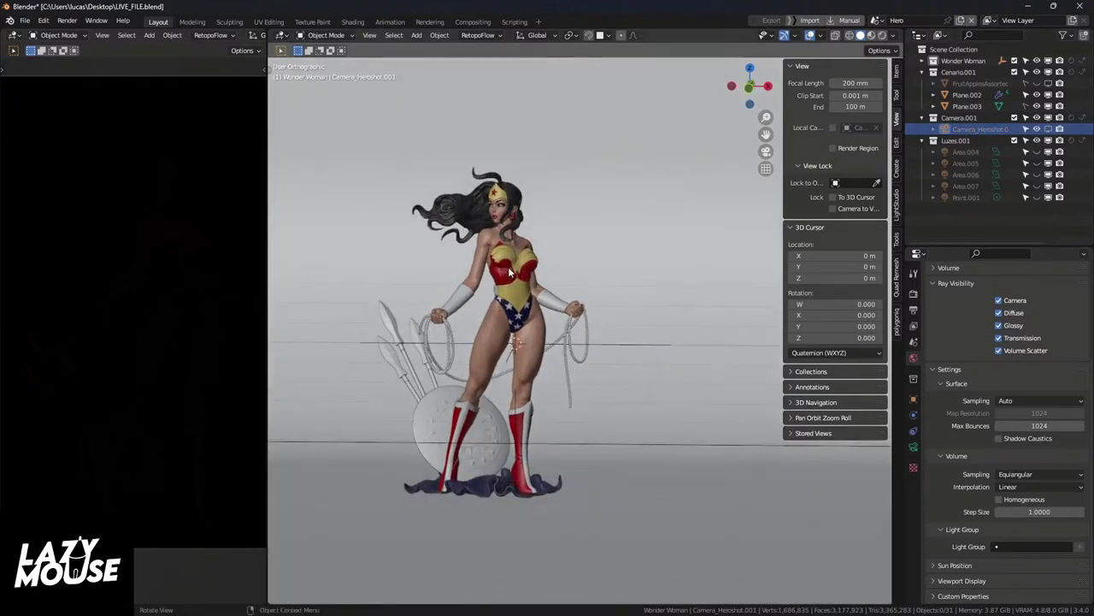
scroll(507, 425, down, 10)
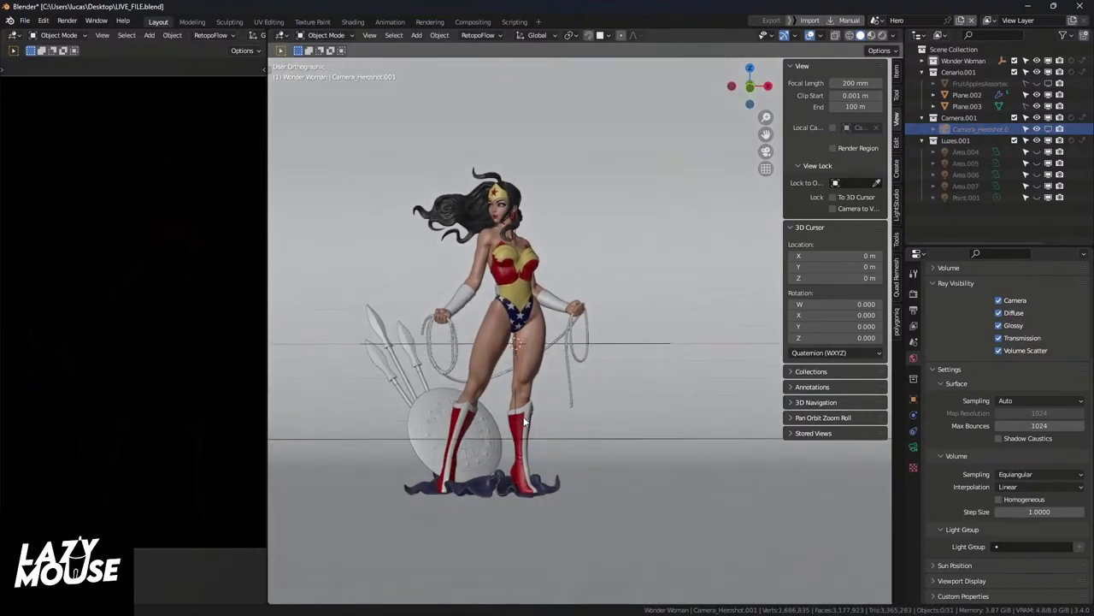
middle_drag(530, 413, 549, 320)
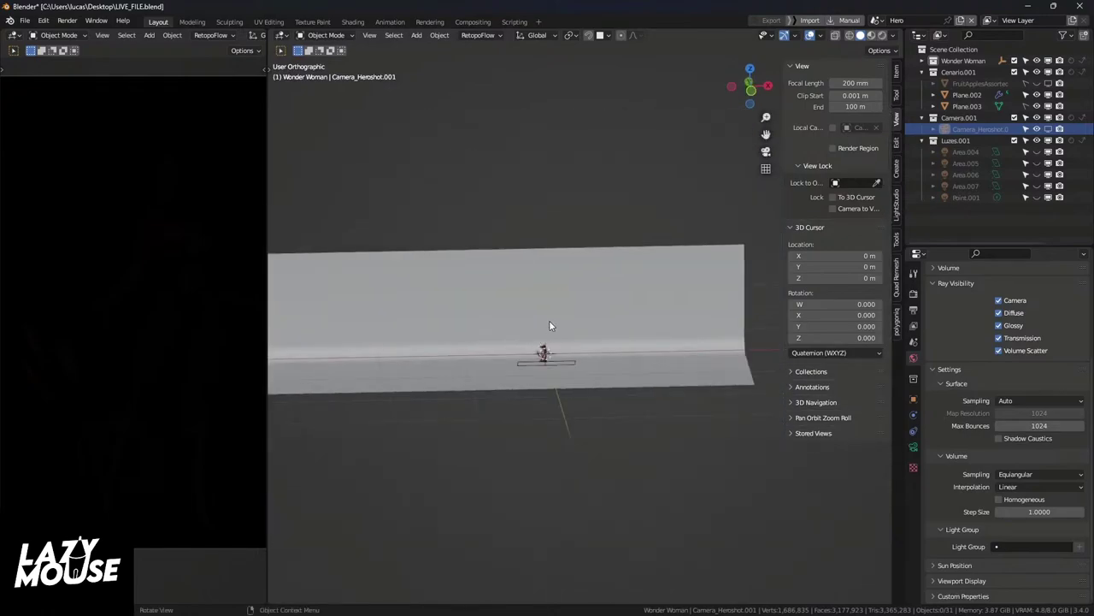
click(549, 320)
Step: Turn off viewport display of Plane.002's Array and Array.001 modifiers, inspecting the curved backdrop
click(914, 415)
click(1030, 311)
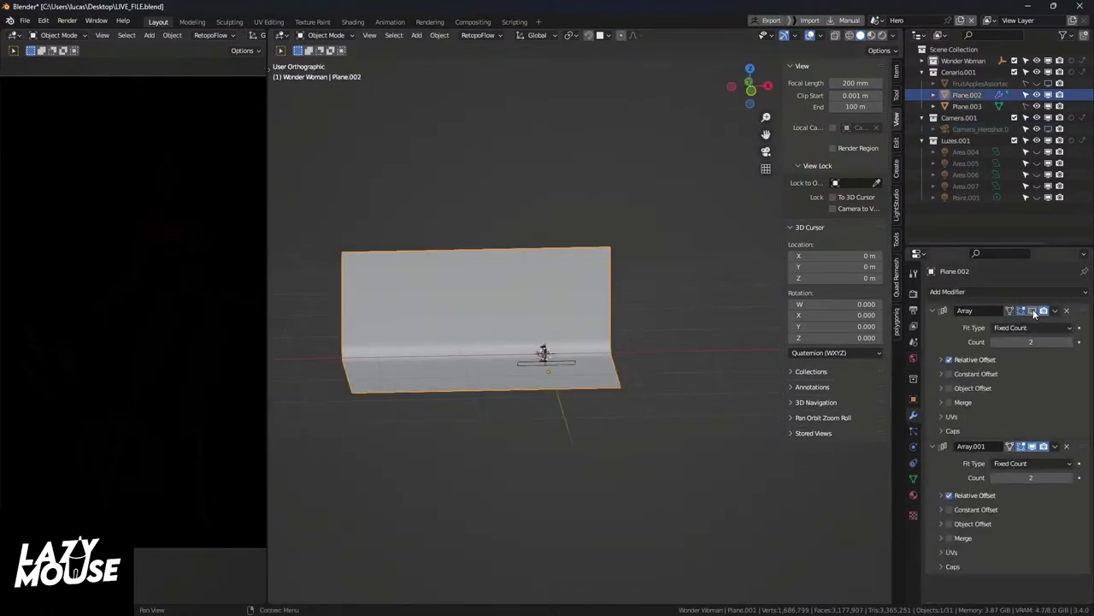
click(1031, 447)
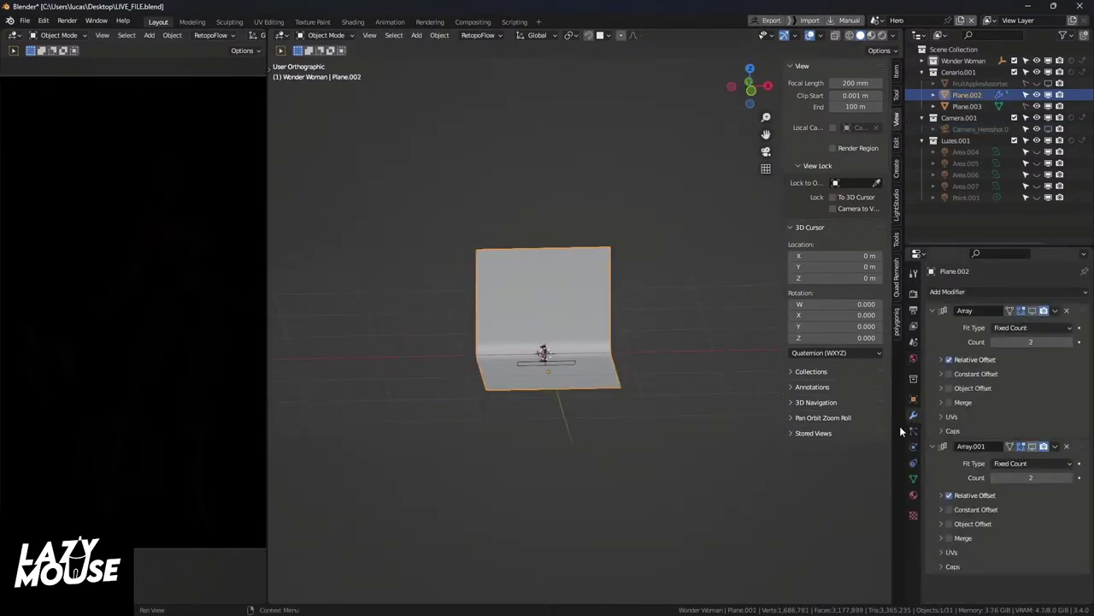
scroll(560, 366, up, 5)
middle_drag(560, 366, 406, 83)
scroll(620, 390, up, 4)
scroll(649, 383, down, 5)
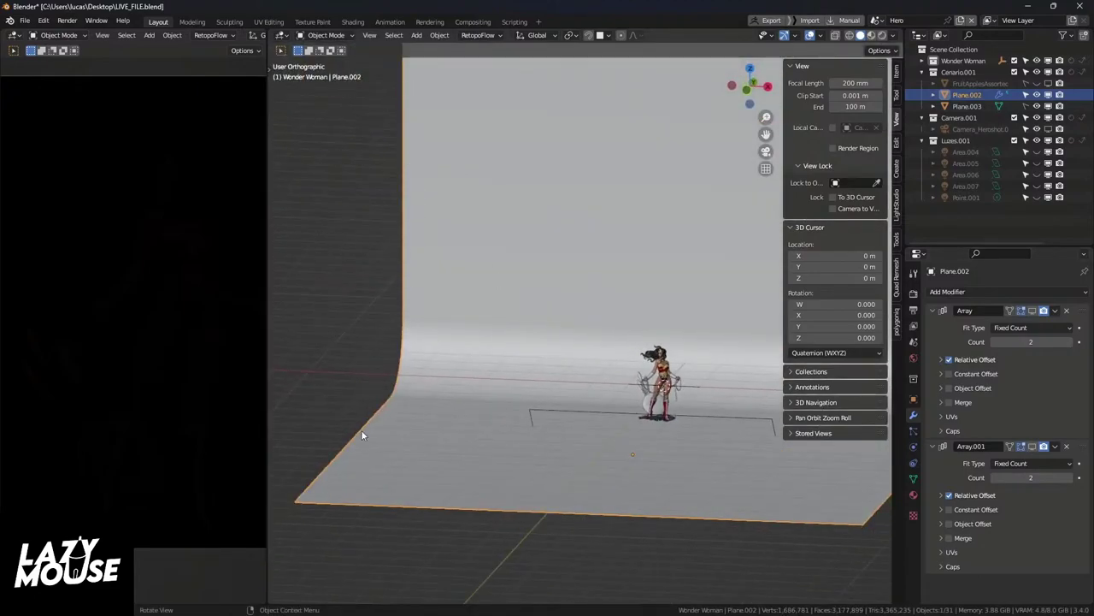
middle_drag(361, 435, 641, 225)
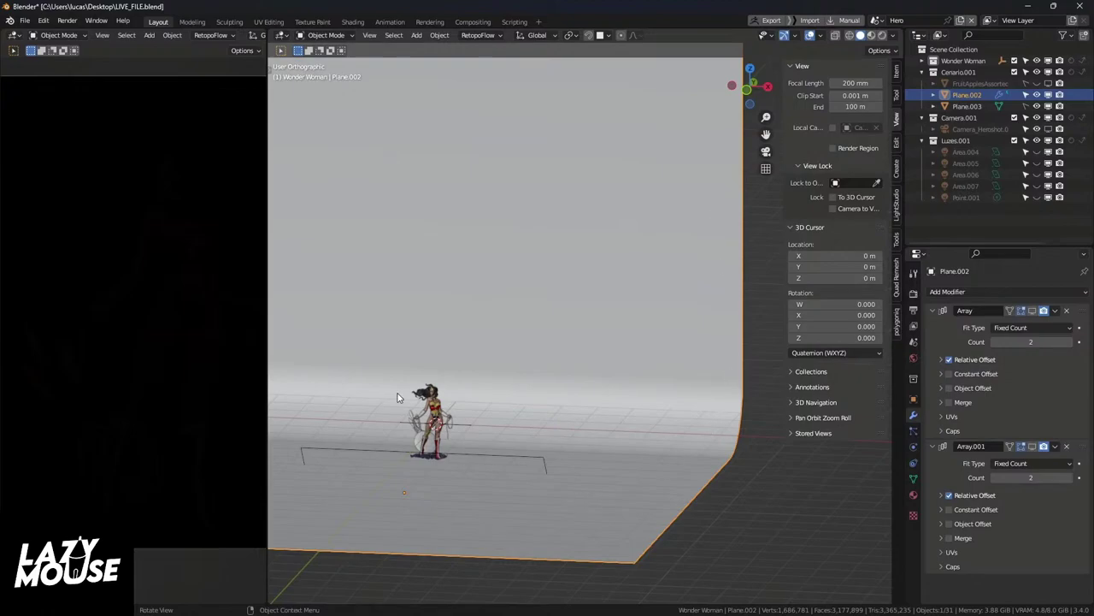
scroll(466, 425, up, 5)
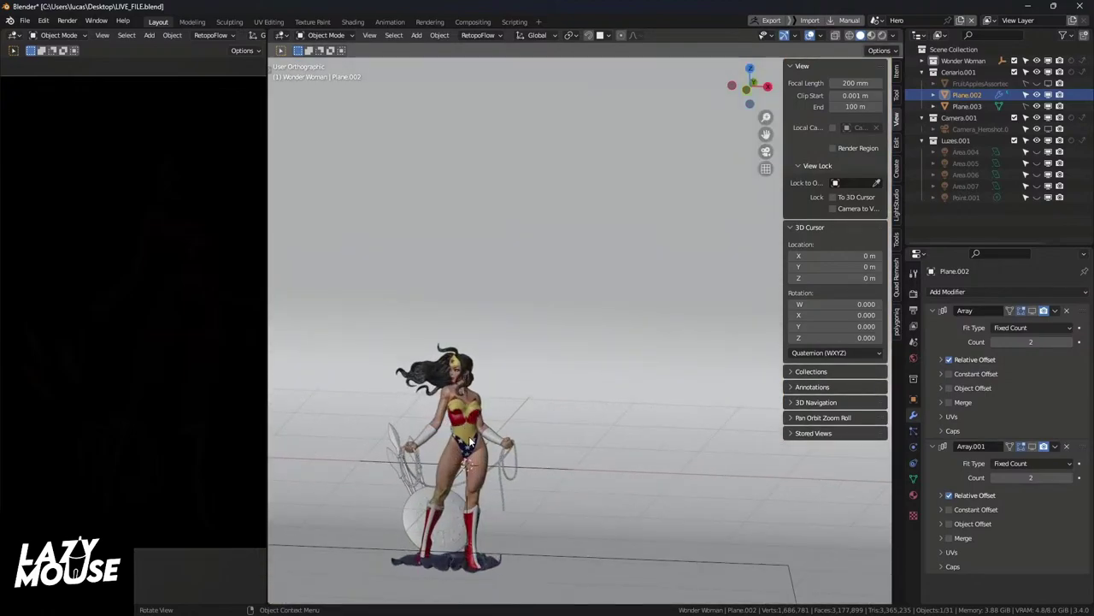
shift+middle_drag(466, 425, 504, 404)
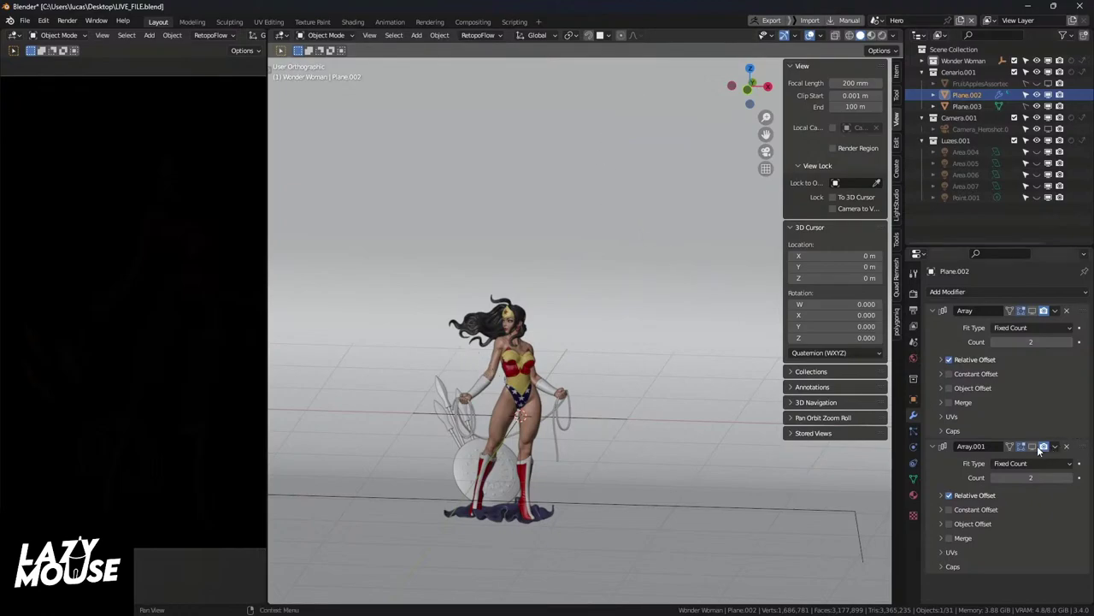
Step: Enable both arrays' edit-mode display and frame the figure in Front Orthographic view
click(1011, 447)
click(1011, 311)
middle_drag(674, 374, 625, 396)
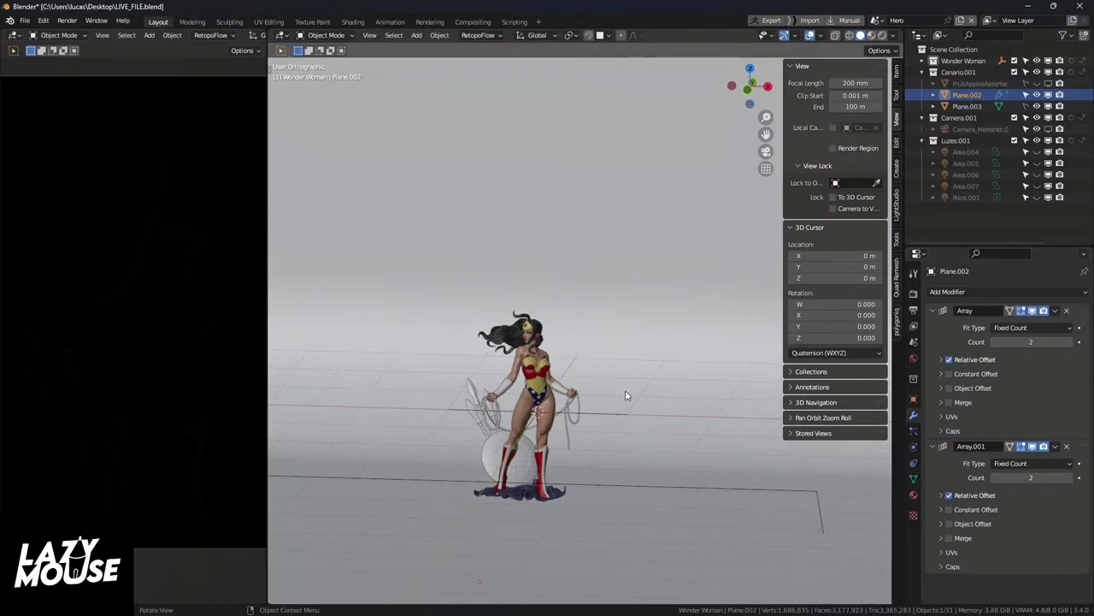
key(KP_1)
key(KP_Decimal)
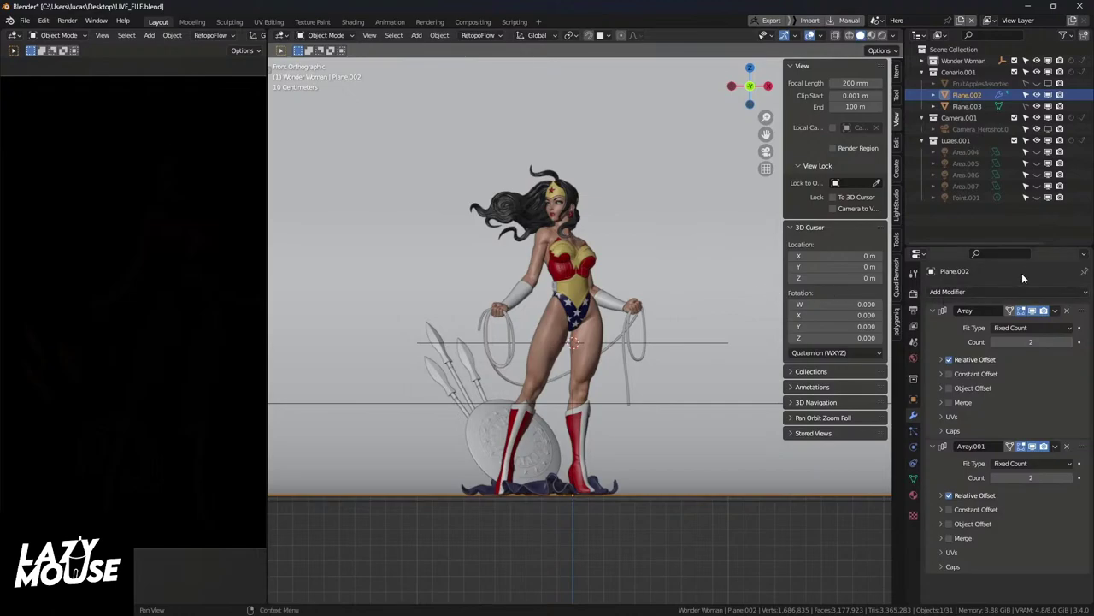
Step: Briefly preview Area.006, then show Area.005 in the viewport and select it
click(1038, 175)
click(1037, 176)
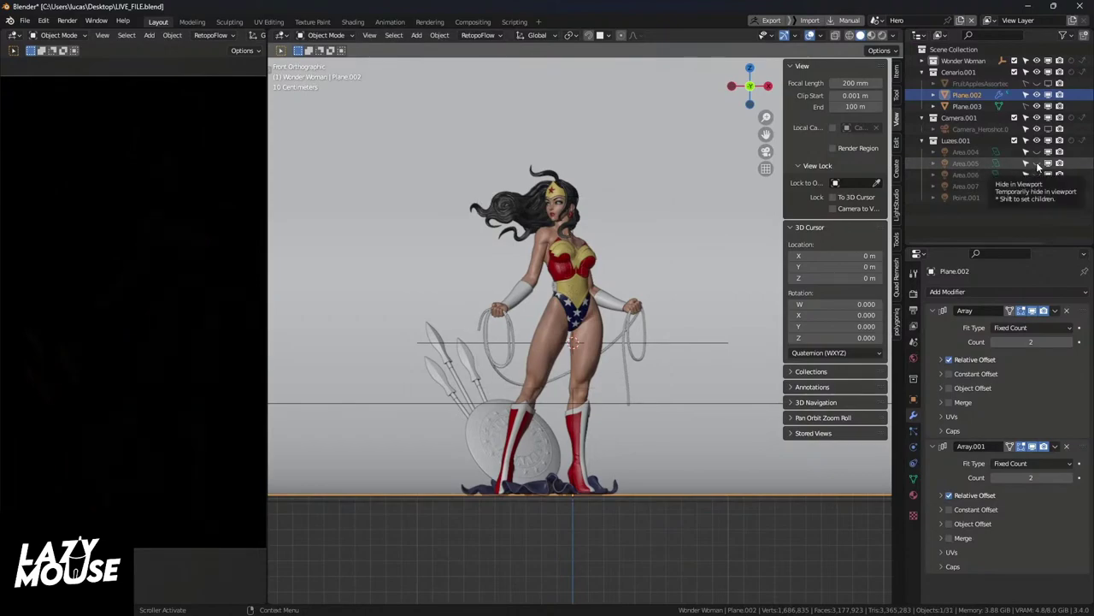
click(1036, 163)
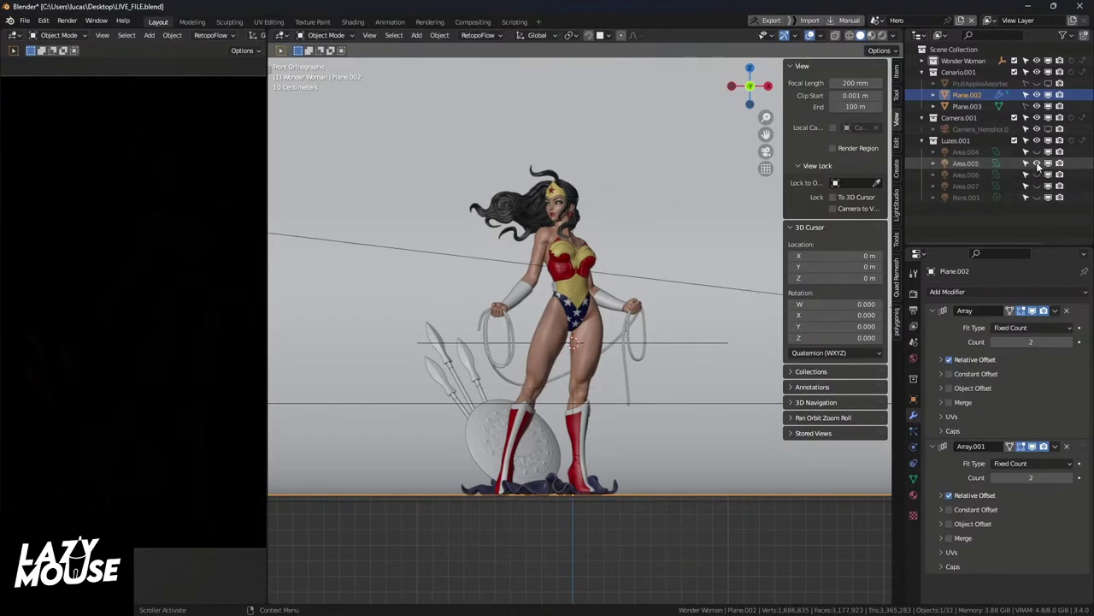
click(972, 164)
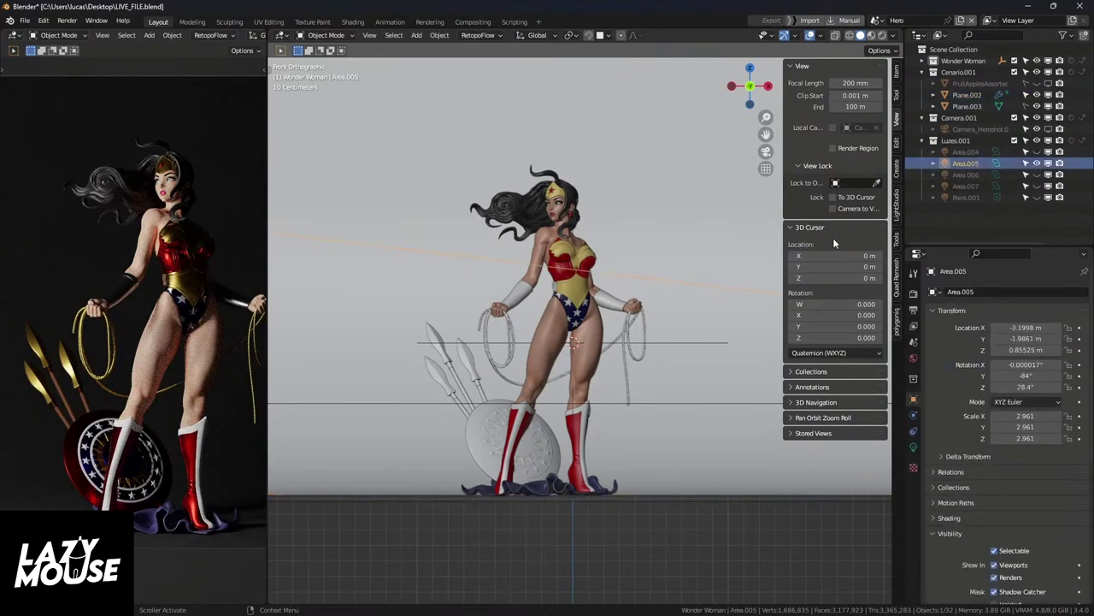
scroll(680, 271, down, 6)
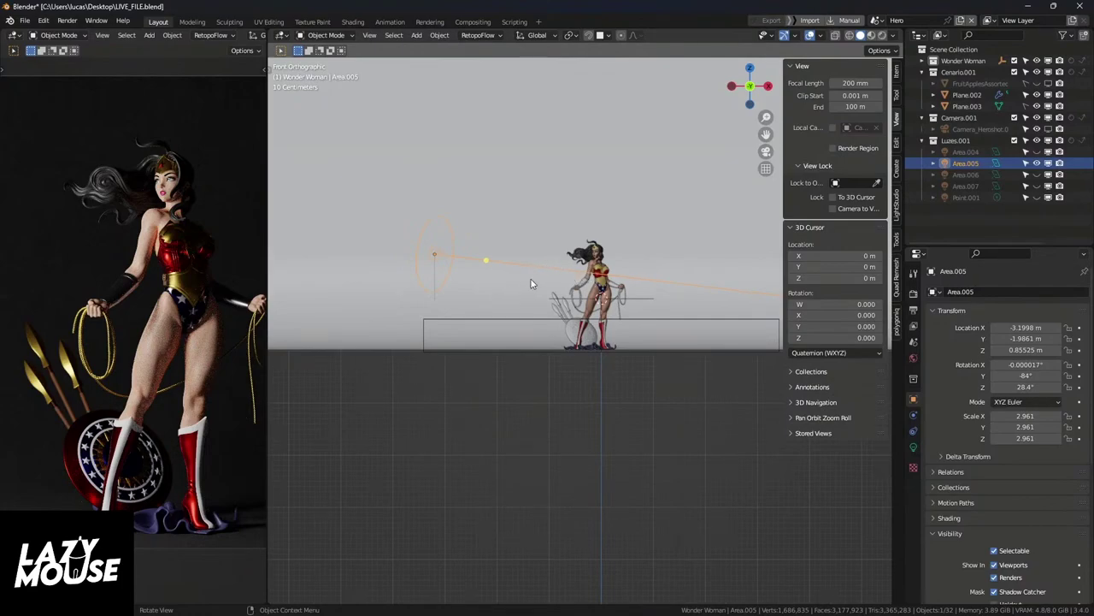
scroll(615, 256, up, 1)
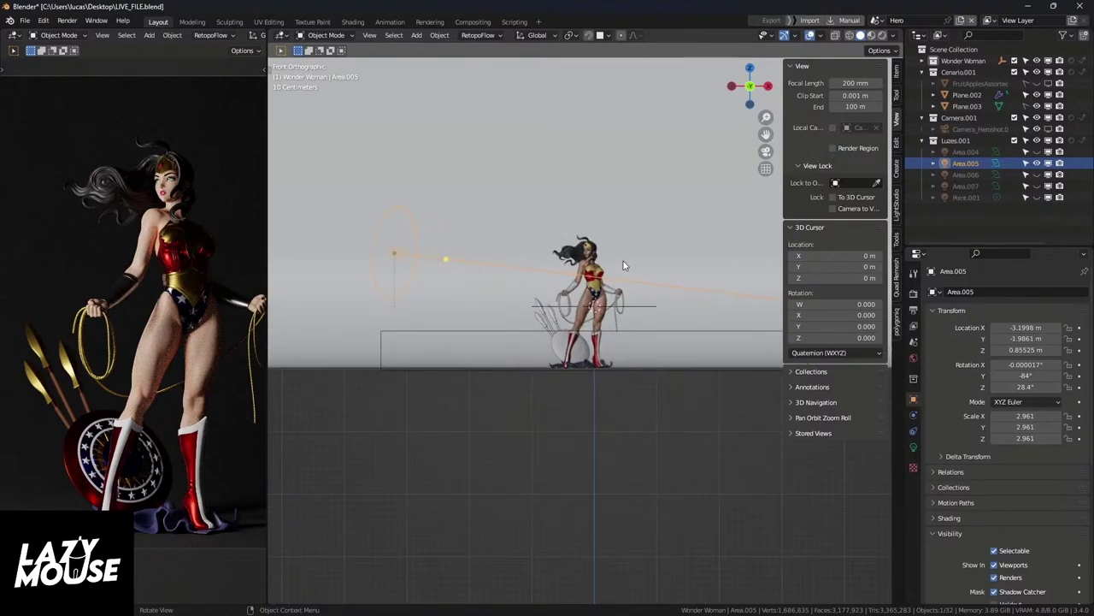
scroll(582, 249, up, 8)
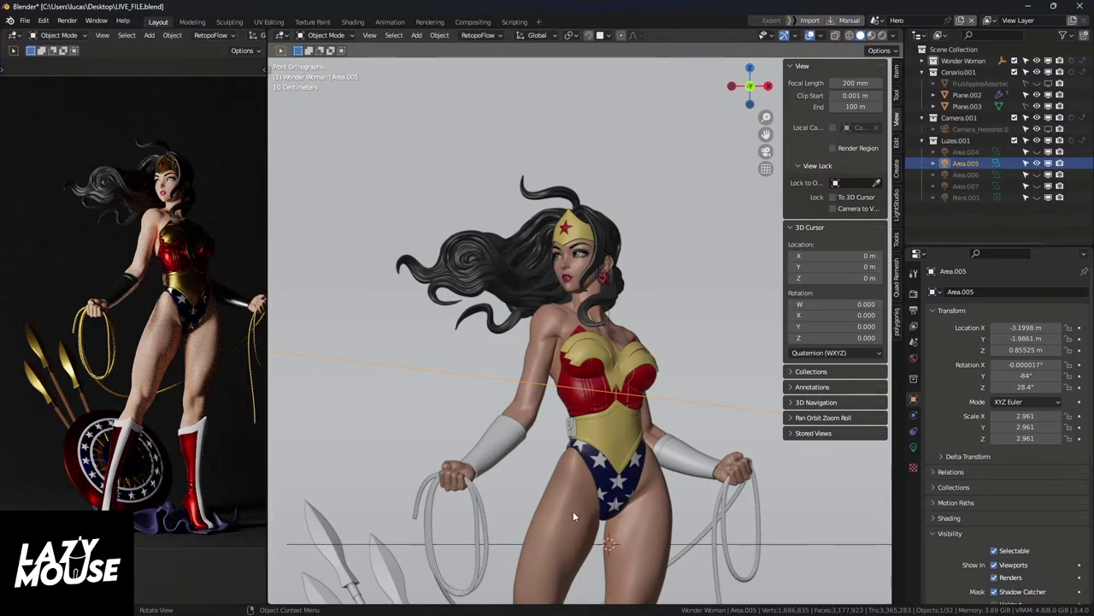
scroll(566, 526, down, 4)
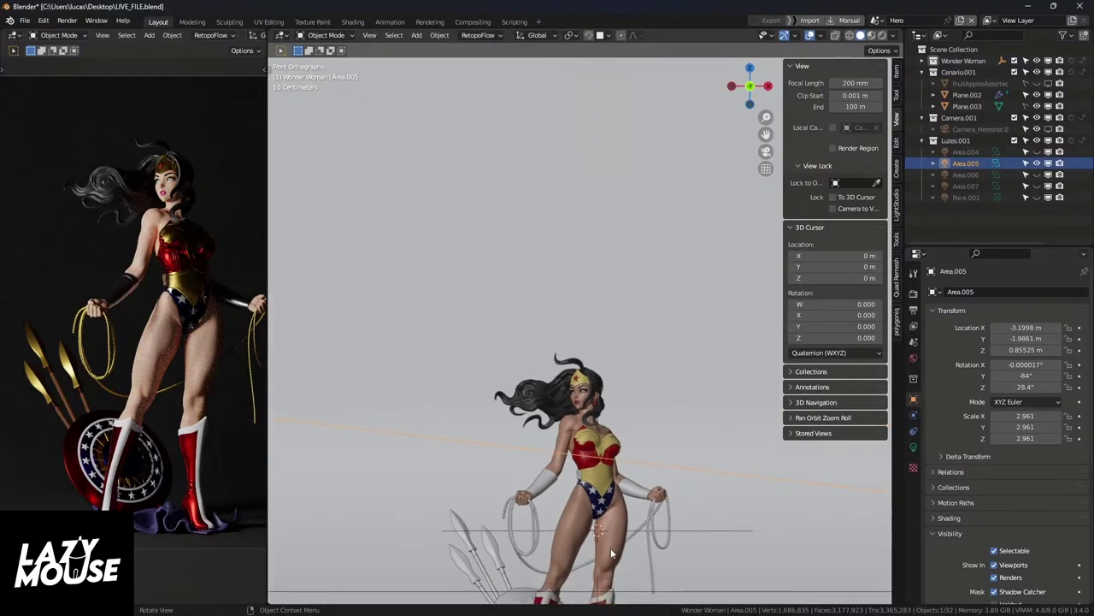
shift+middle_drag(604, 545, 578, 400)
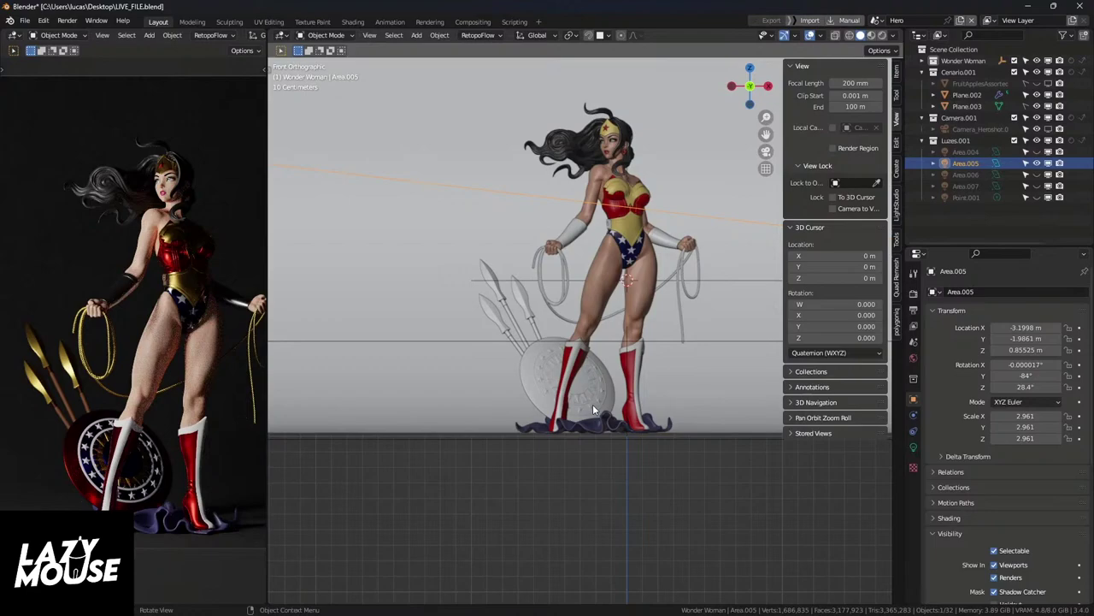
shift+middle_drag(593, 404, 554, 419)
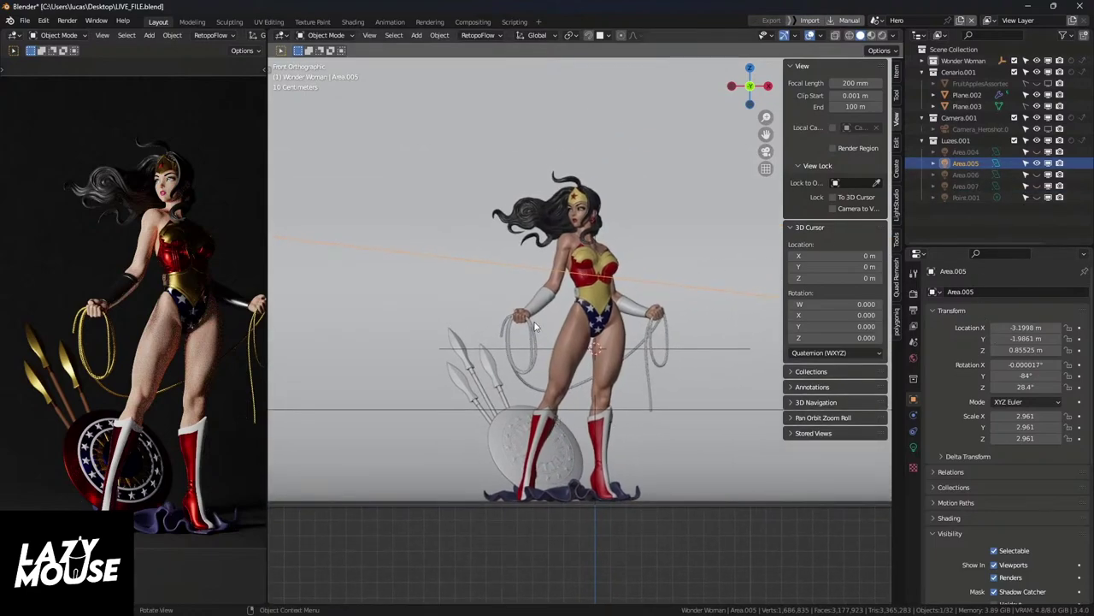
scroll(538, 298, down, 3)
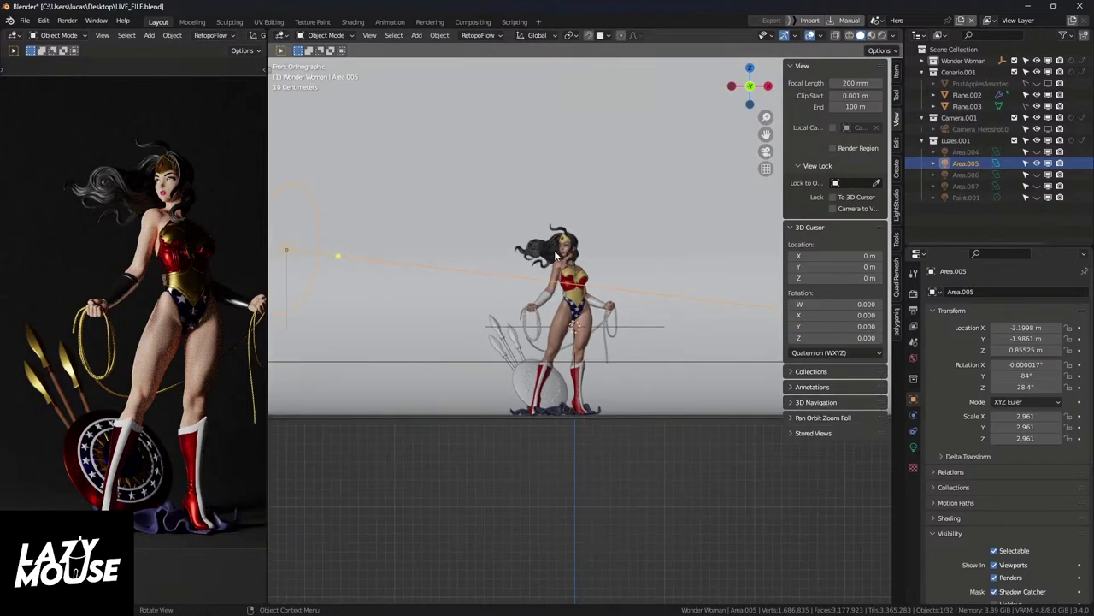
key(KP_7)
Step: In top view, rotate Area.005 to 34.1° on Z toward the figure and display its light settings
shift+middle_drag(542, 278, 606, 367)
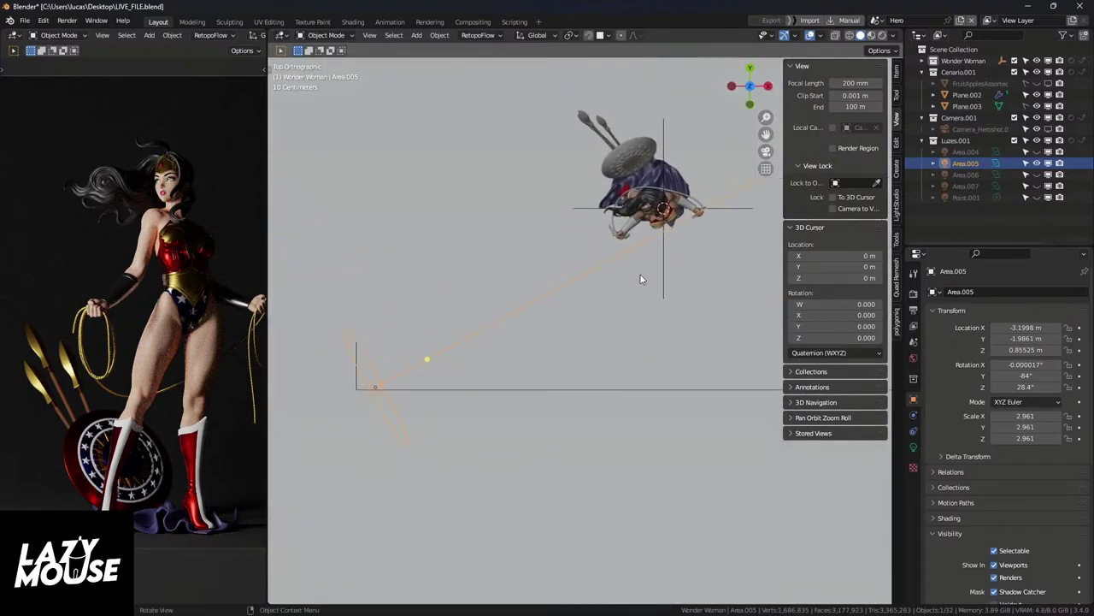
key(r)
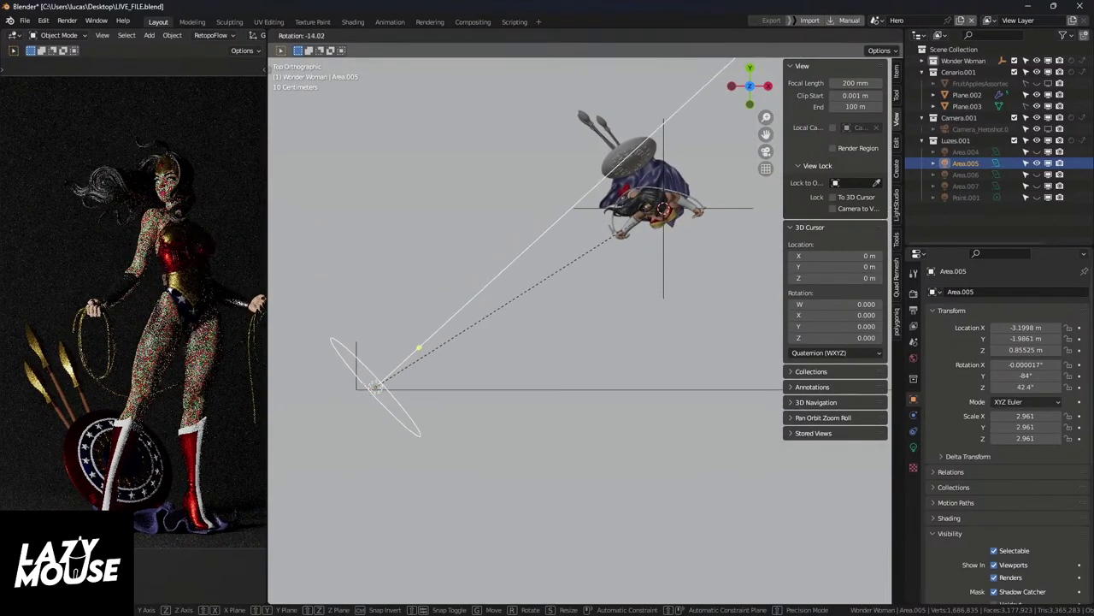
click(650, 316)
shift+middle_drag(613, 312, 573, 331)
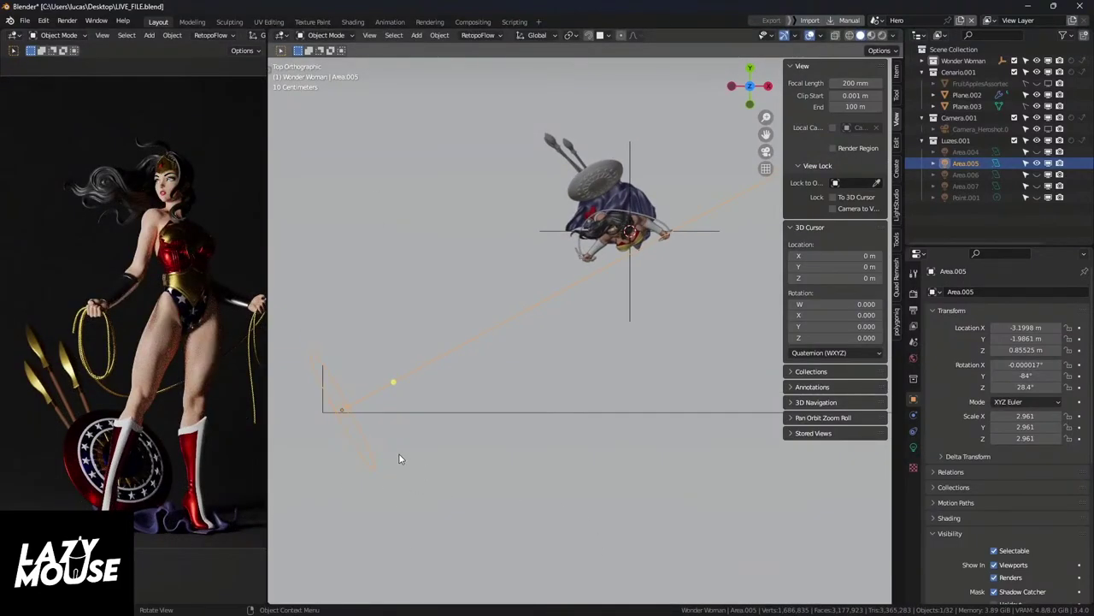
key(r)
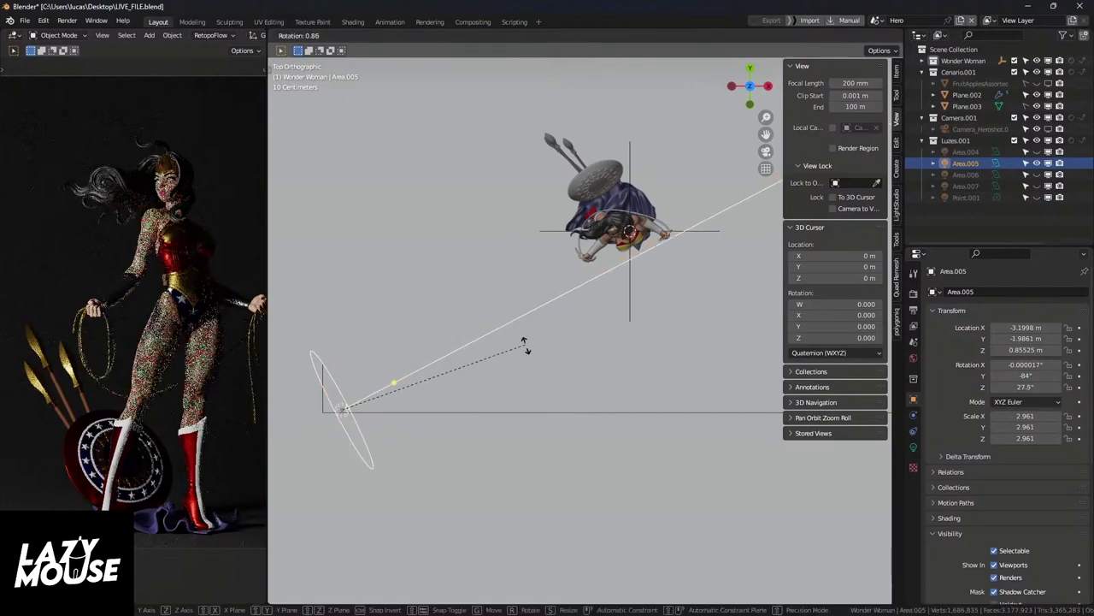
click(546, 445)
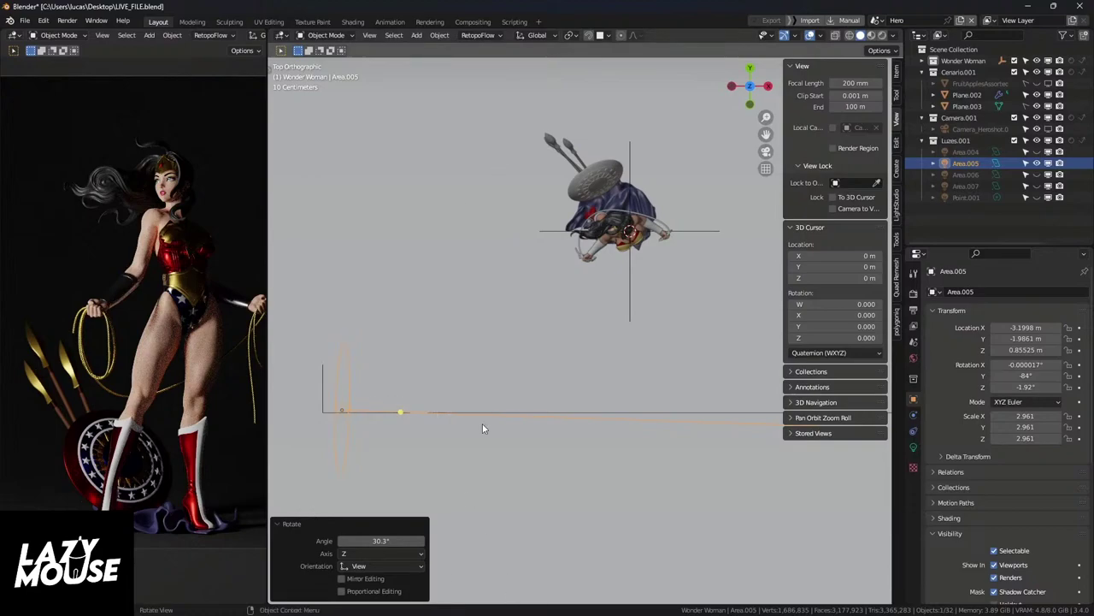
key(r)
click(533, 326)
shift+middle_drag(533, 326, 543, 303)
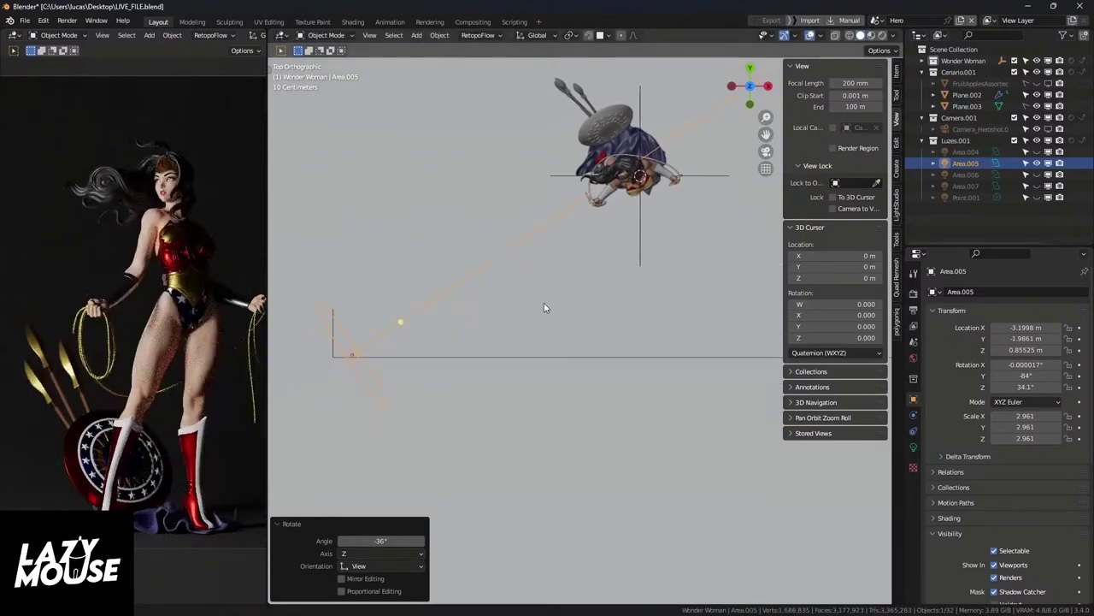
click(913, 447)
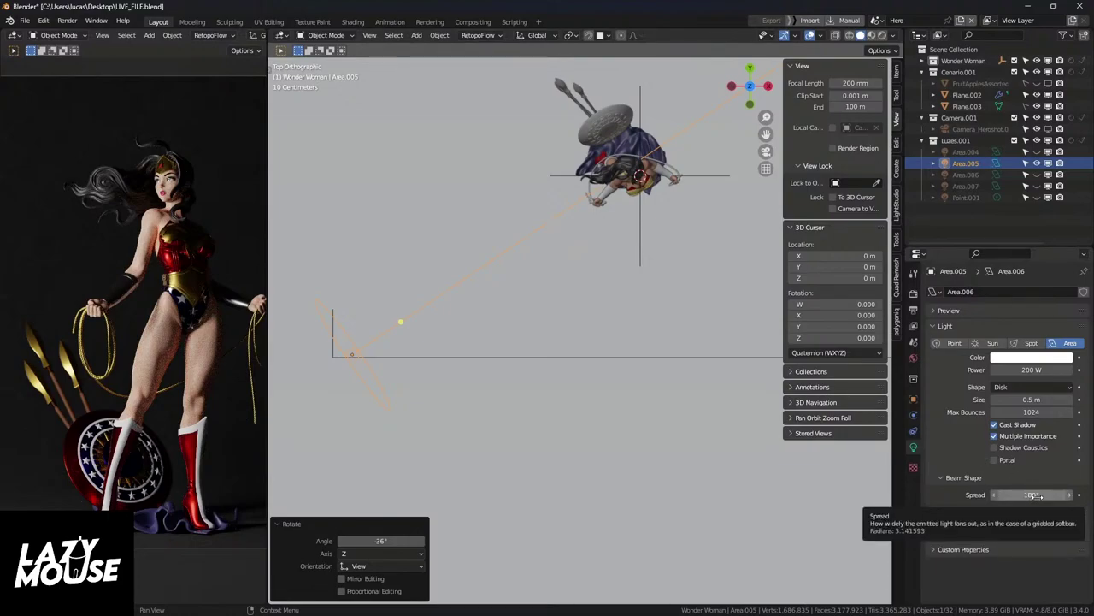
Step: Widen the render preview and drag the area light's Spread lower
drag(267, 268, 542, 273)
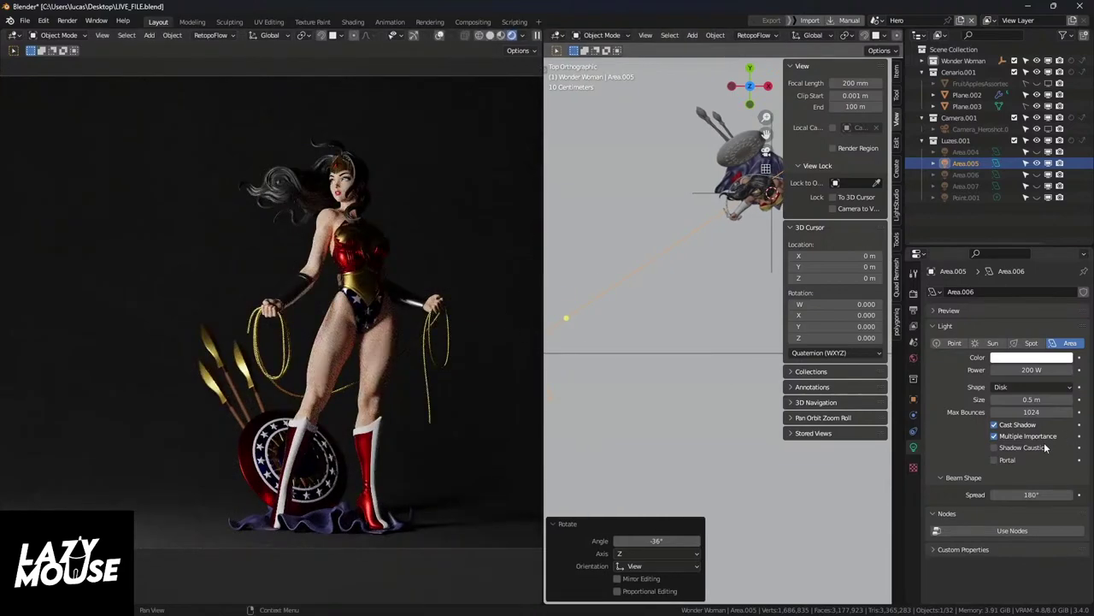
drag(1045, 494, 1036, 495)
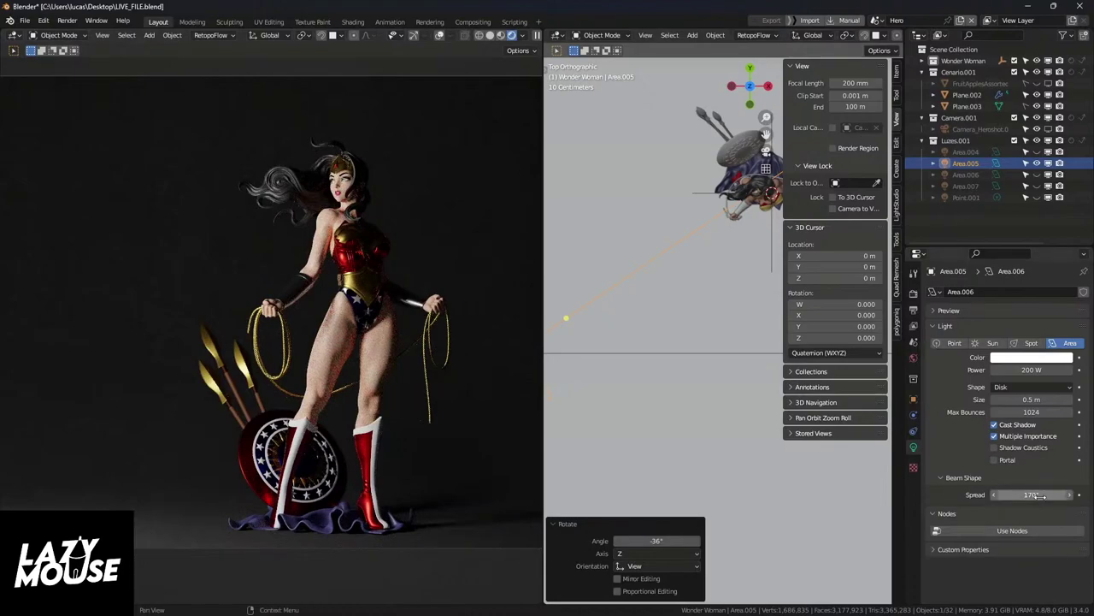
mouse_move(1041, 496)
mouse_down()
mouse_move(992, 496)
mouse_move(1045, 494)
mouse_move(1036, 494)
mouse_up()
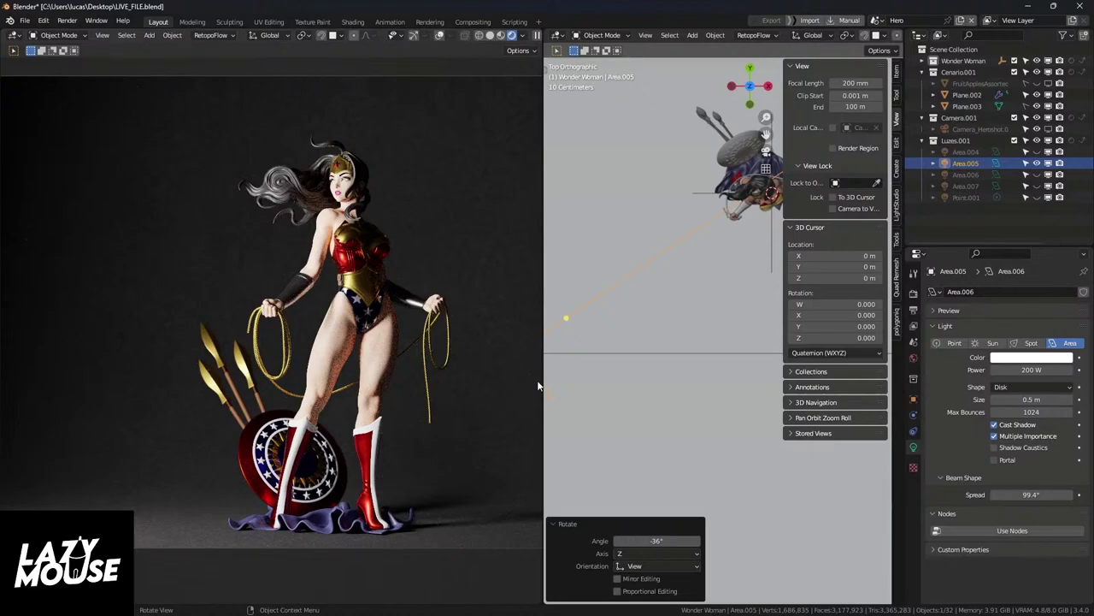
Step: Preview through the scene camera and set the light's Spread back to 180°
key(KP_0)
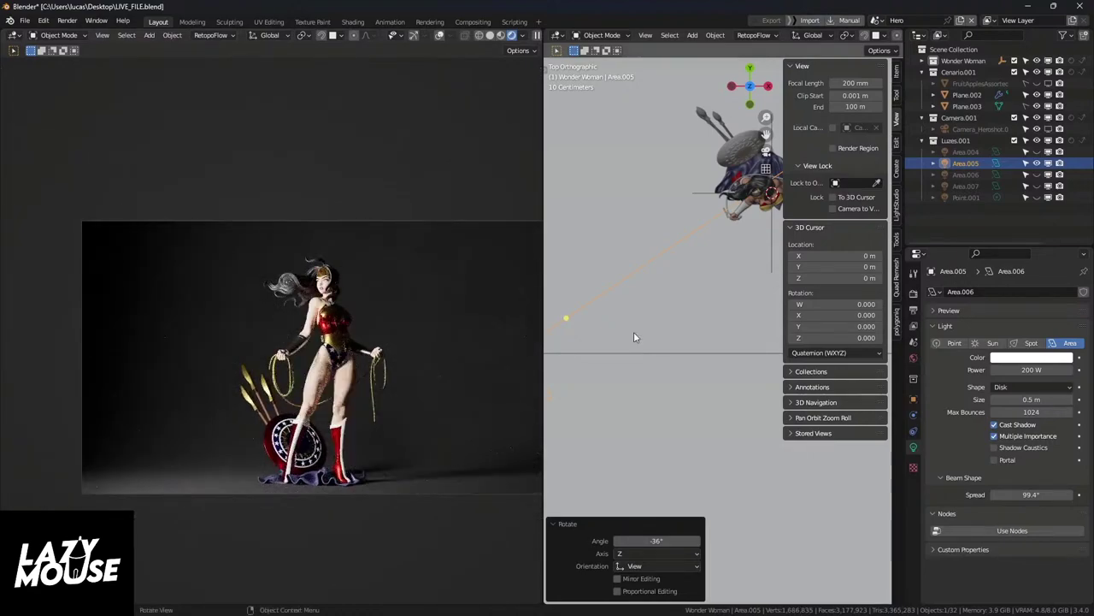
scroll(634, 332, down, 2)
shift+middle_drag(619, 338, 660, 340)
click(1030, 494)
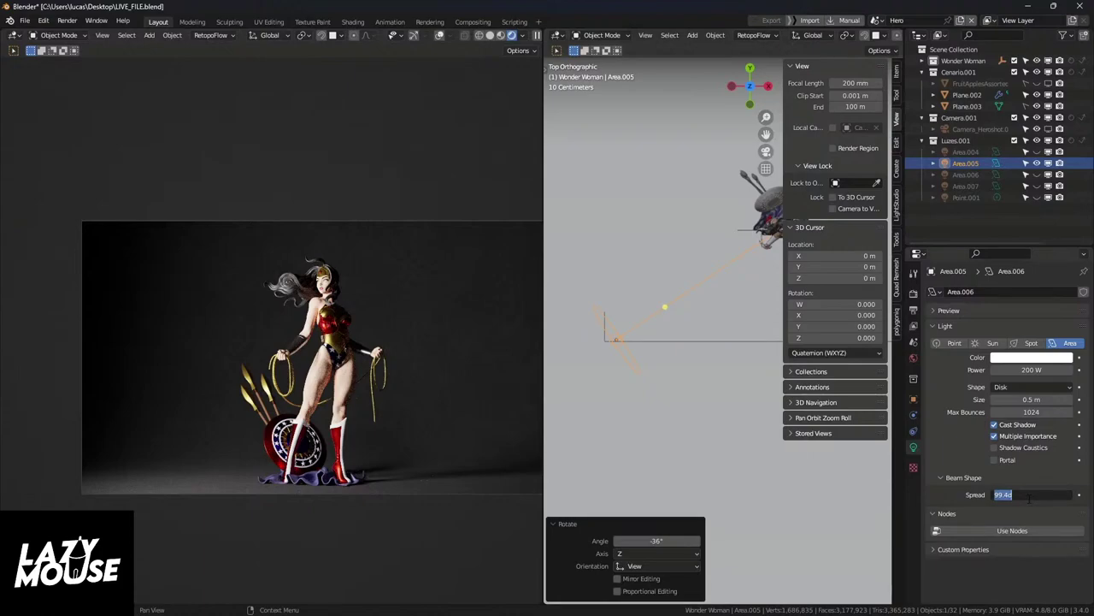
text(180)
key(Return)
scroll(353, 327, up, 2)
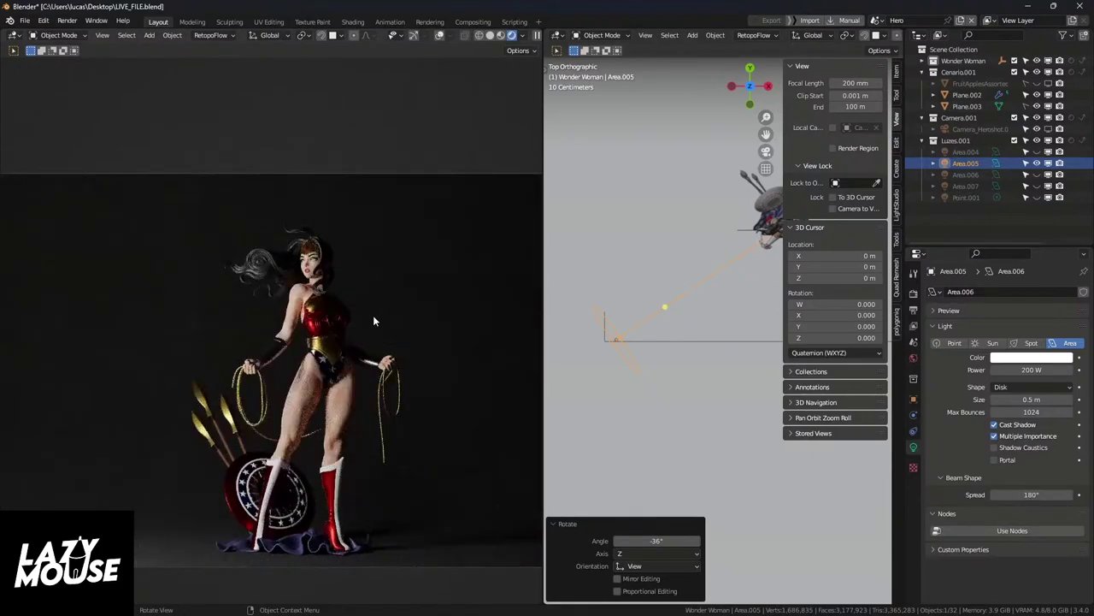
click(1038, 164)
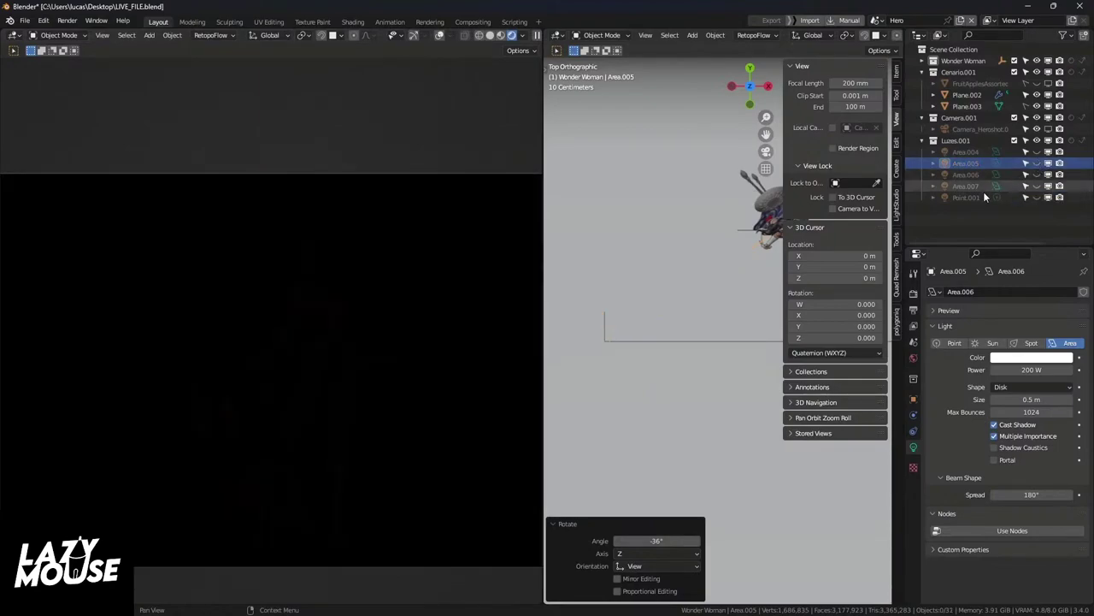
click(1038, 164)
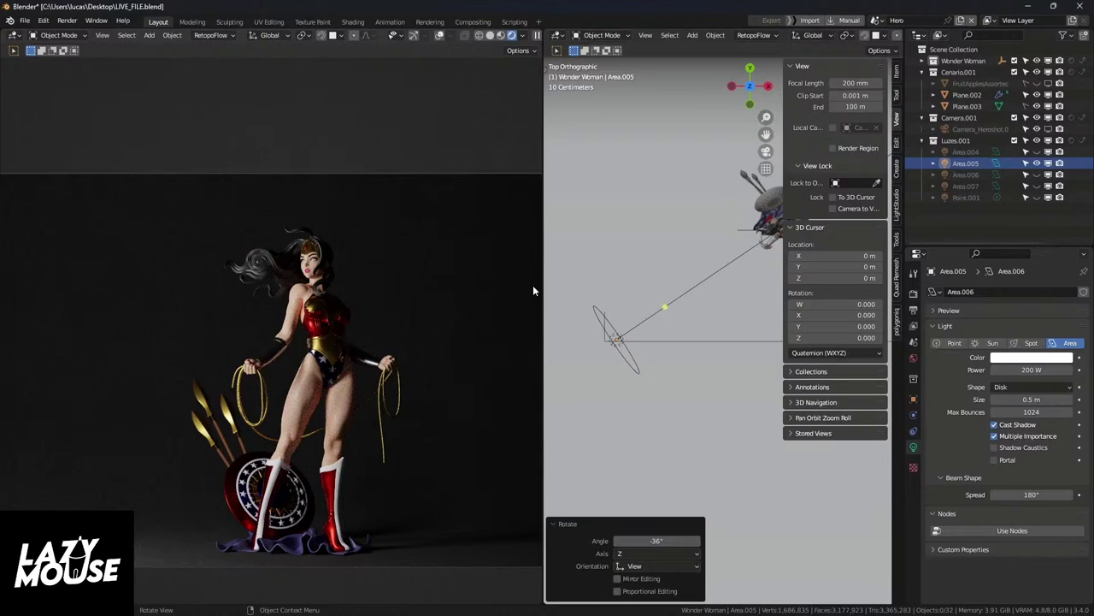
Step: Clear Area.005's rotation, then rotate it and move it twice beside the figure in the top view
scroll(406, 351, down, 2)
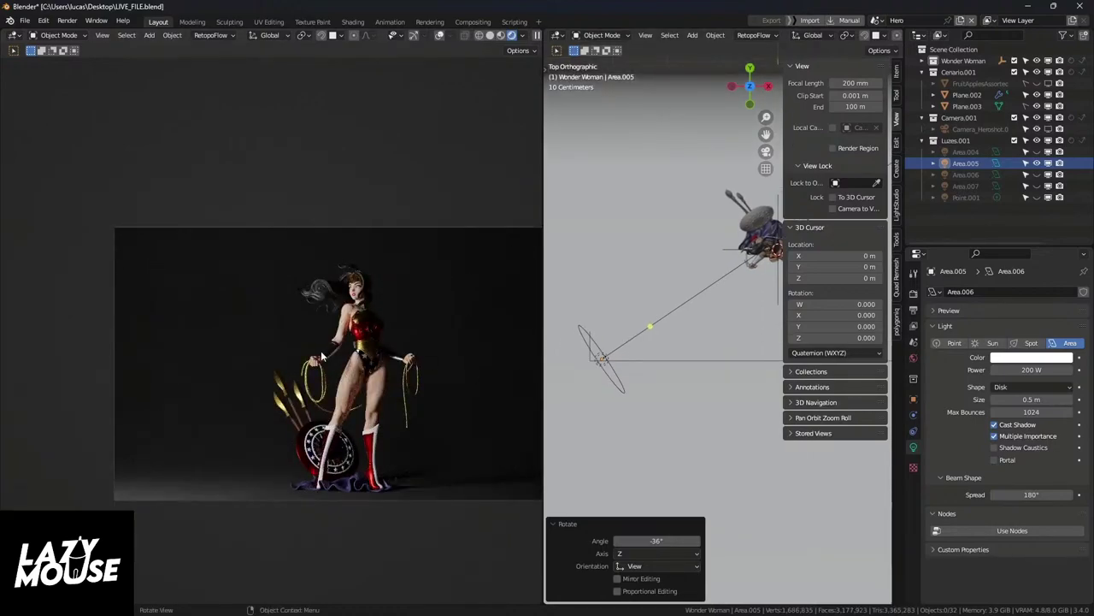
shift+middle_drag(322, 358, 232, 357)
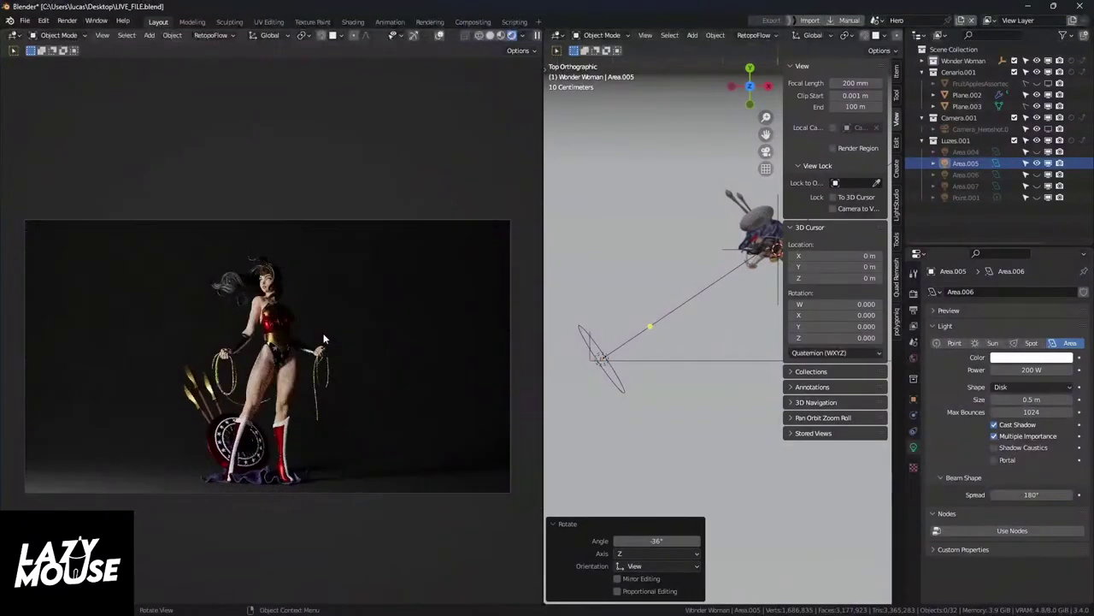
scroll(444, 350, up, 1)
key(ctrl+z)
shift+middle_drag(706, 390, 676, 401)
key(r)
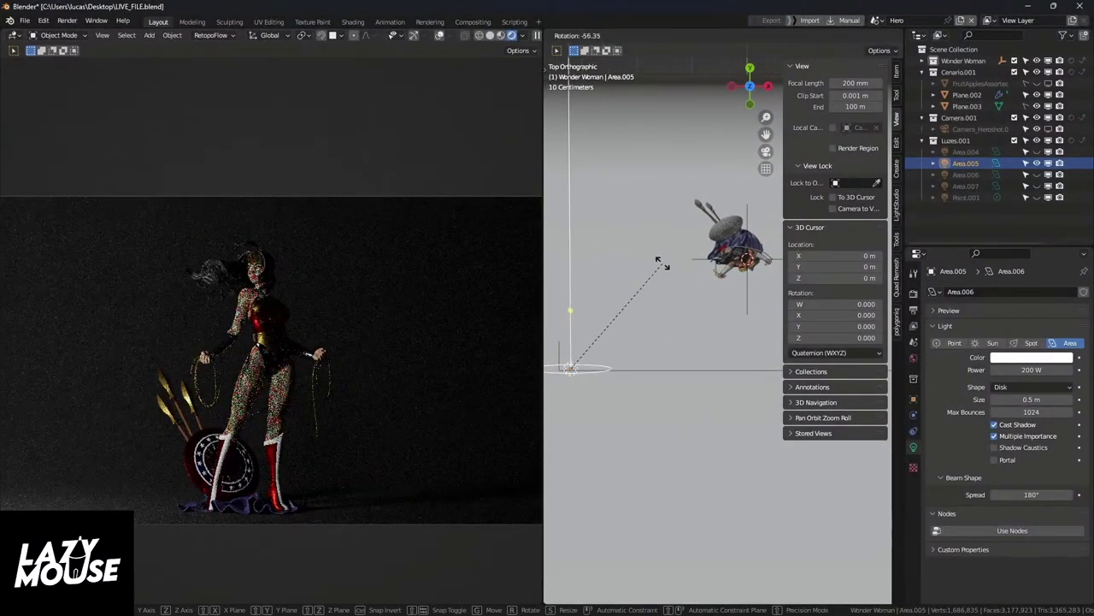
click(666, 268)
key(g)
click(821, 282)
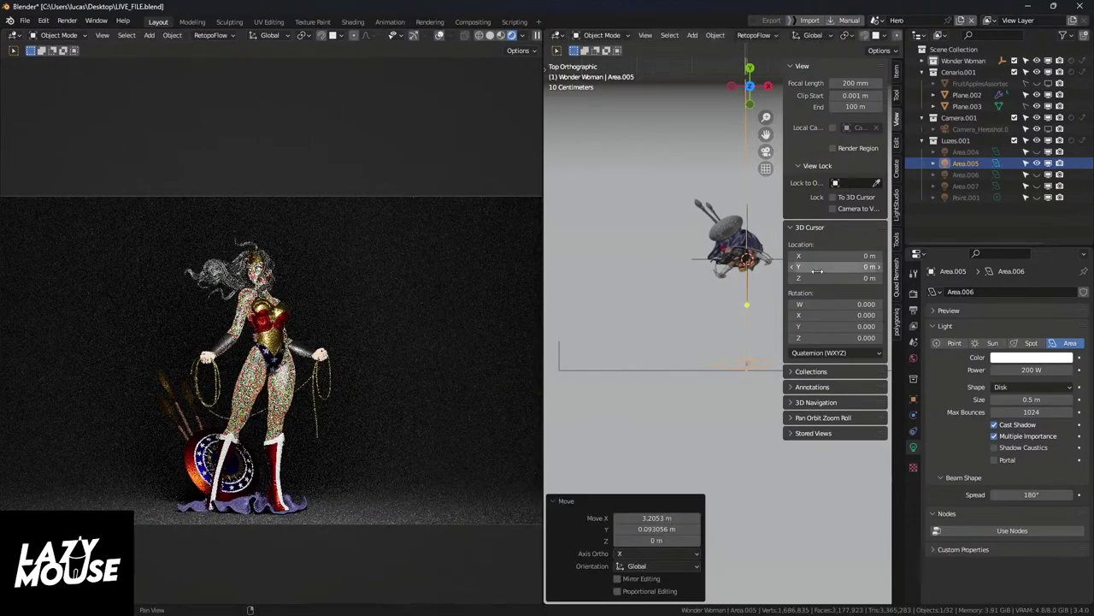
key(g)
click(757, 312)
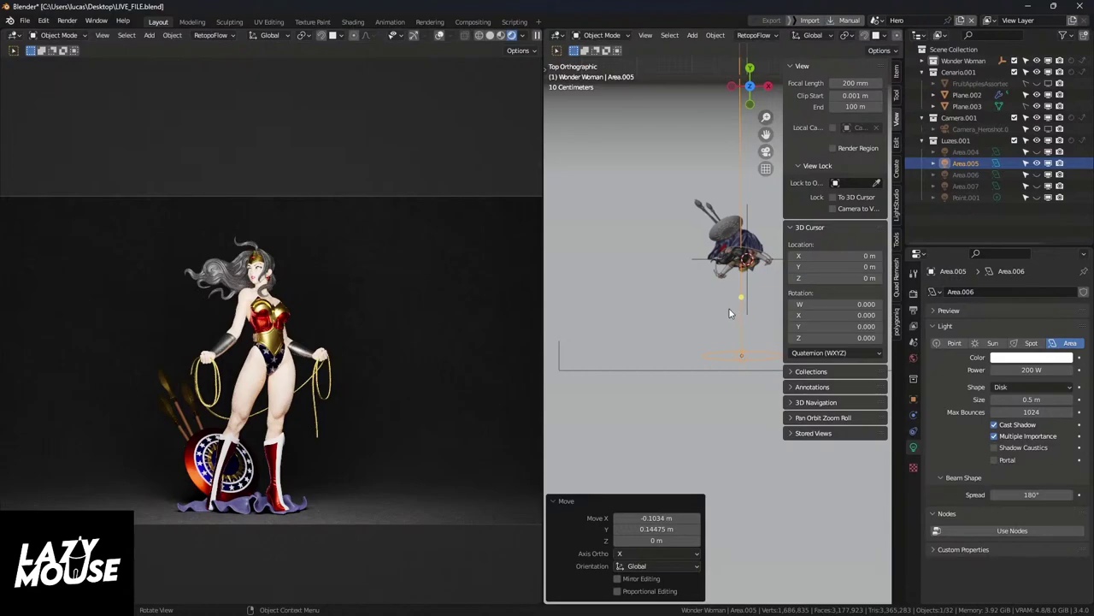
Step: Fine-tune Area.005 by moving it left and re-aiming it, ending -0.18611 m X, 0.031019 m Y
key(g)
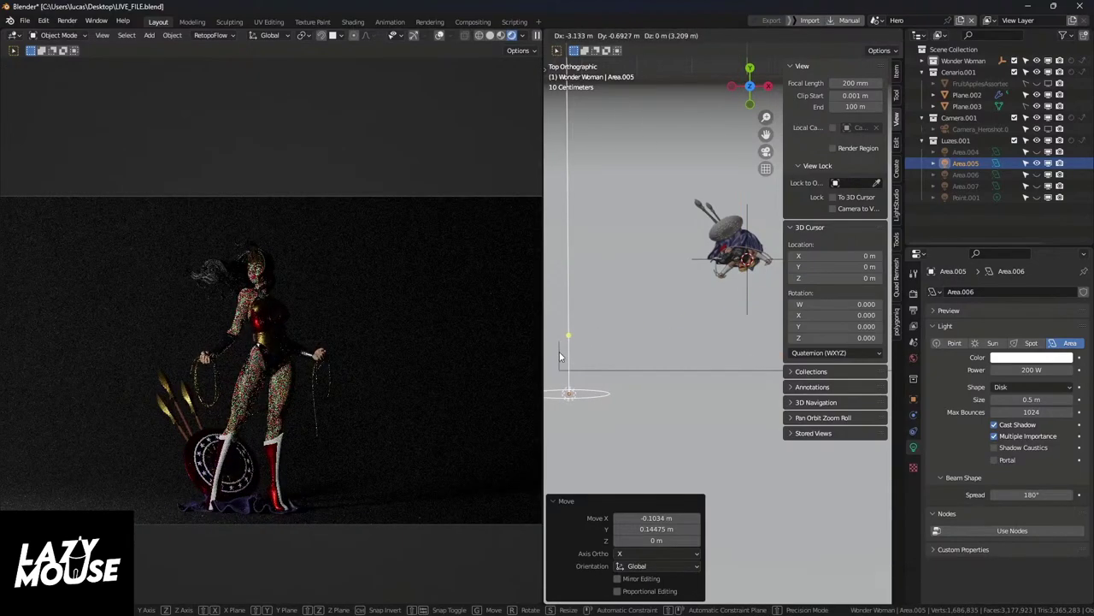
click(564, 352)
key(r)
click(728, 384)
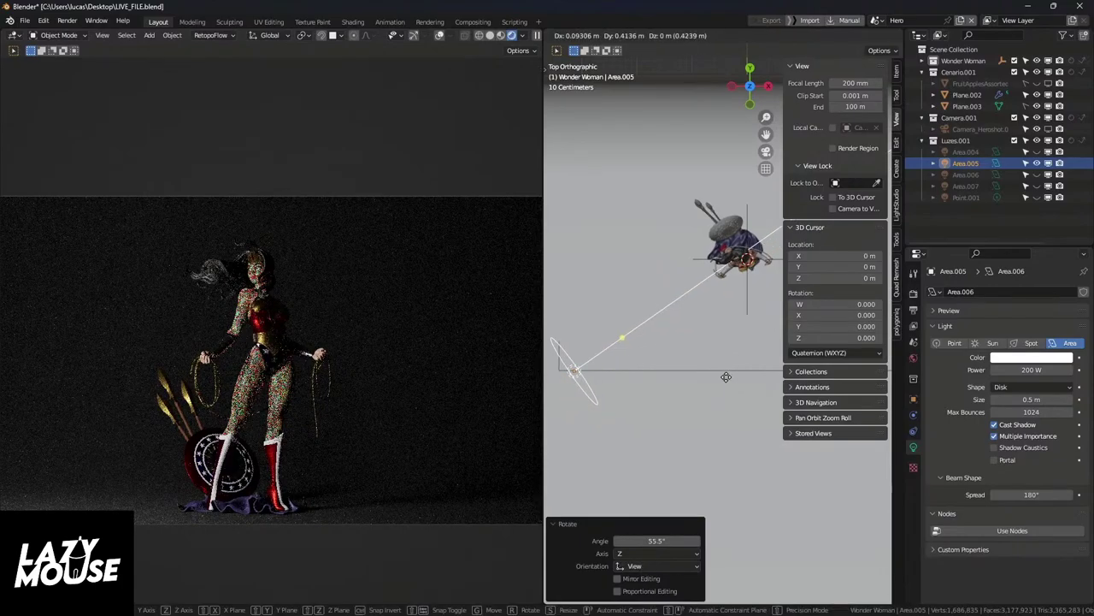
key(g)
click(727, 382)
key(r)
click(730, 387)
key(g)
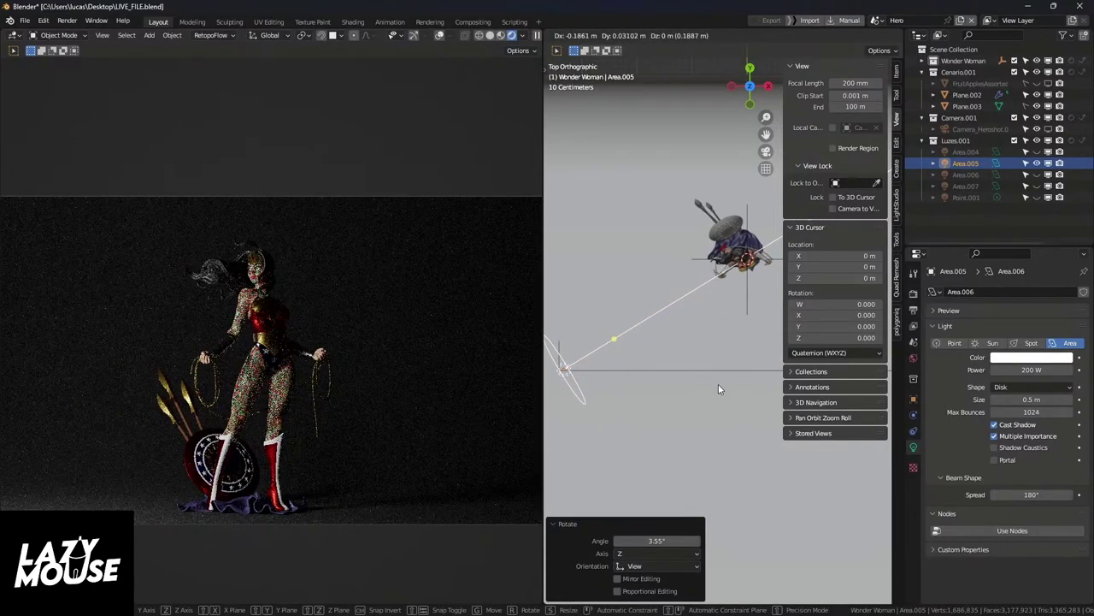
click(718, 387)
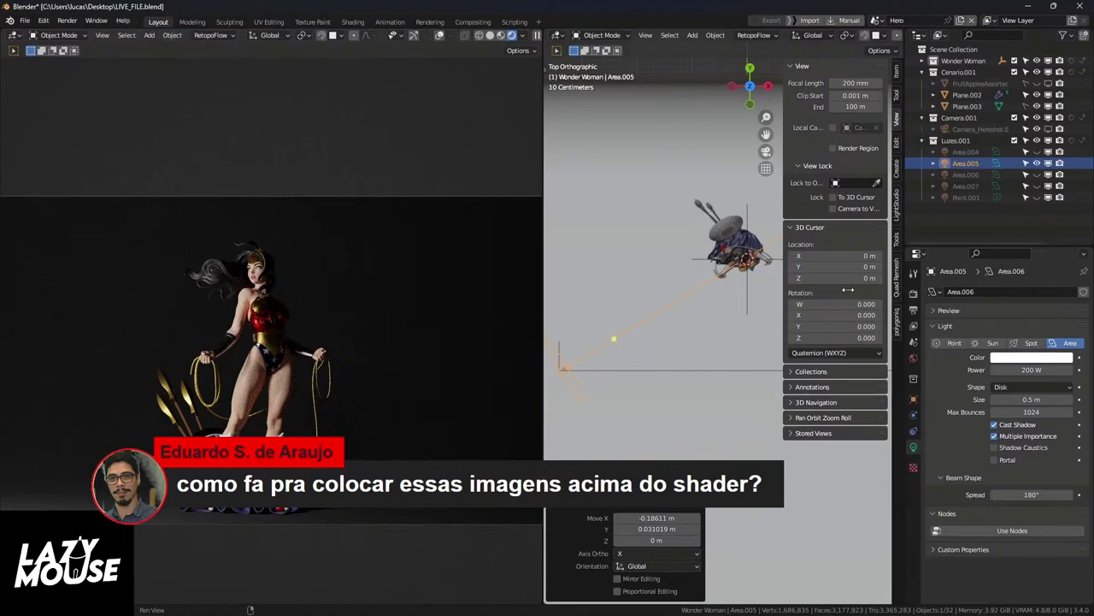
Step: Browse the sidebar add-on panels, including RenderSet Pro, LightStudio and vertex order transfer tools
click(899, 329)
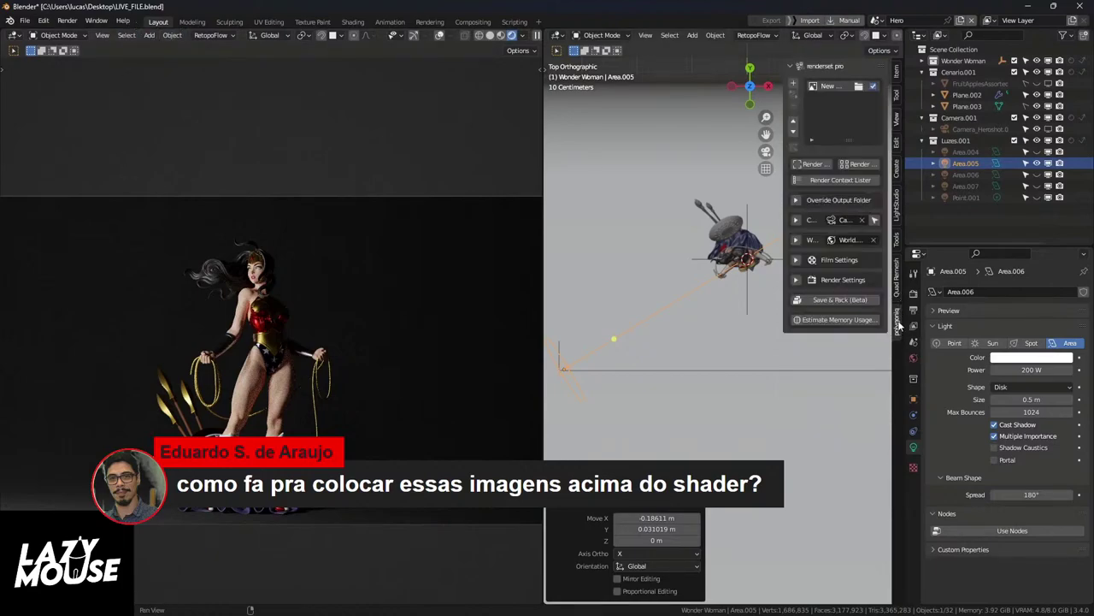
click(895, 290)
click(895, 243)
click(896, 220)
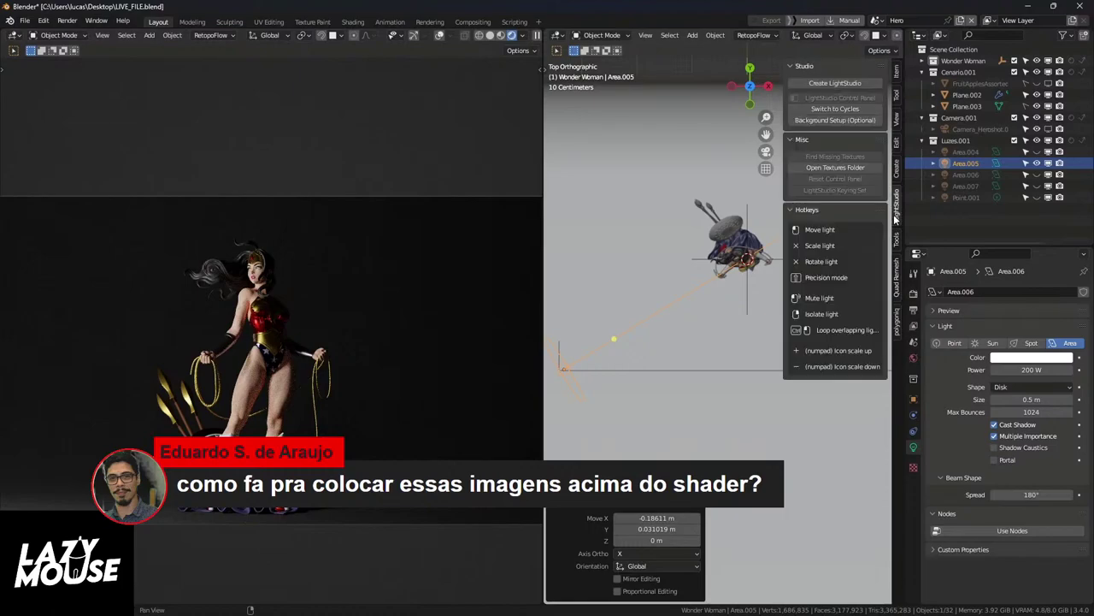
click(897, 241)
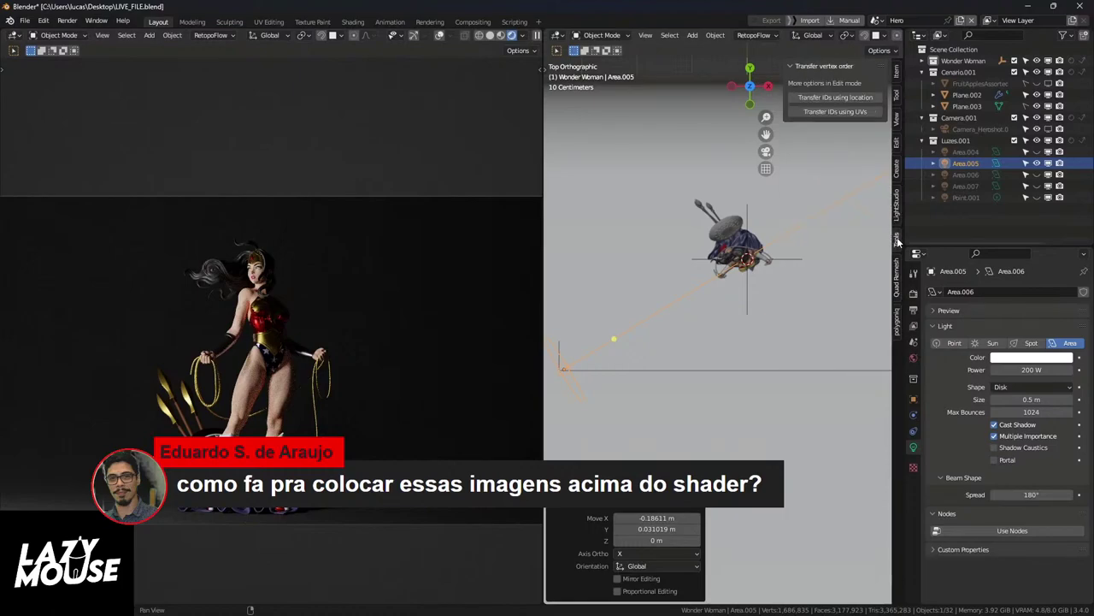
Step: Open Preferences, scroll through the installed Add-ons list, and close the window
click(43, 19)
click(77, 184)
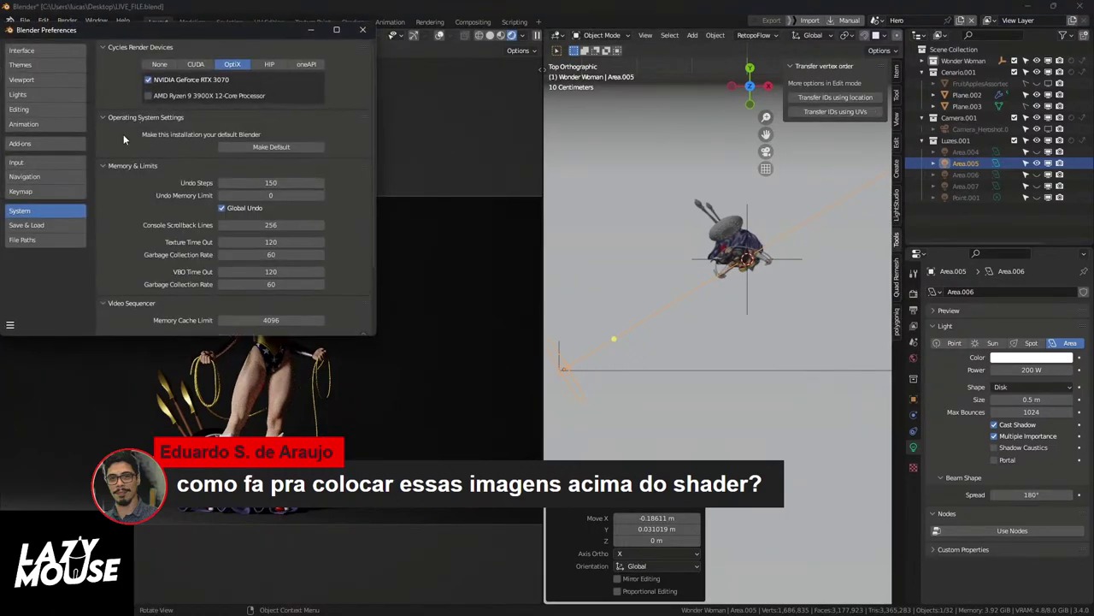
click(34, 143)
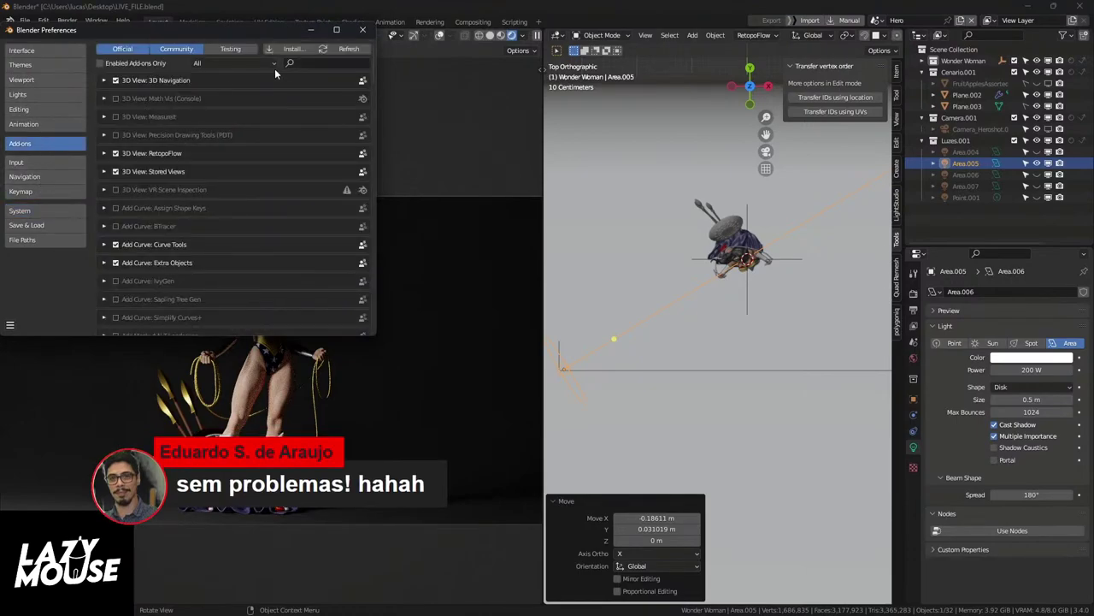
scroll(246, 120, down, 7)
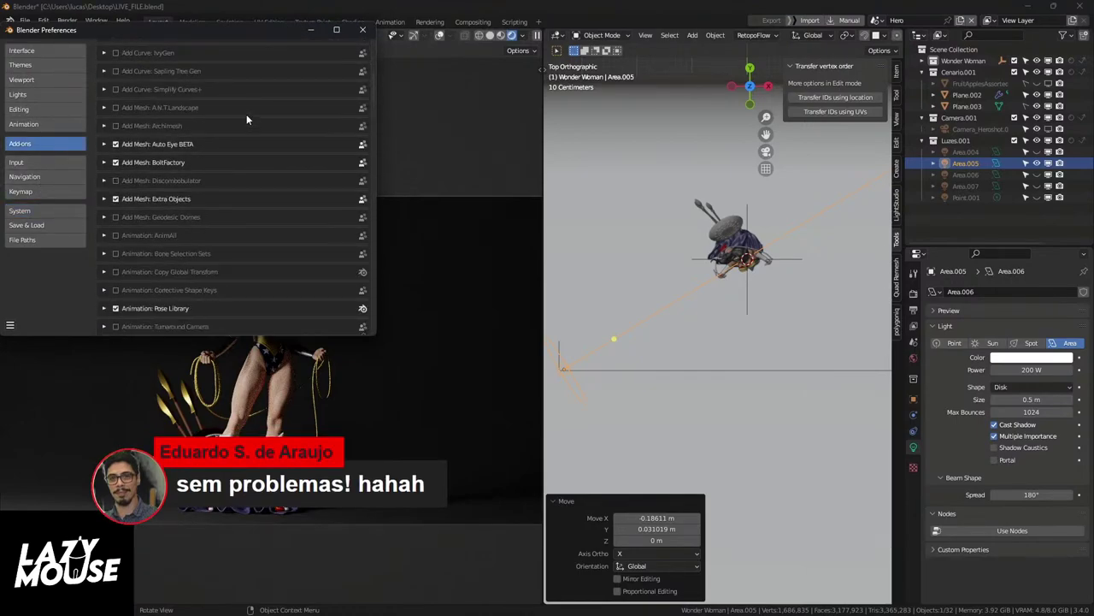
scroll(246, 120, down, 10)
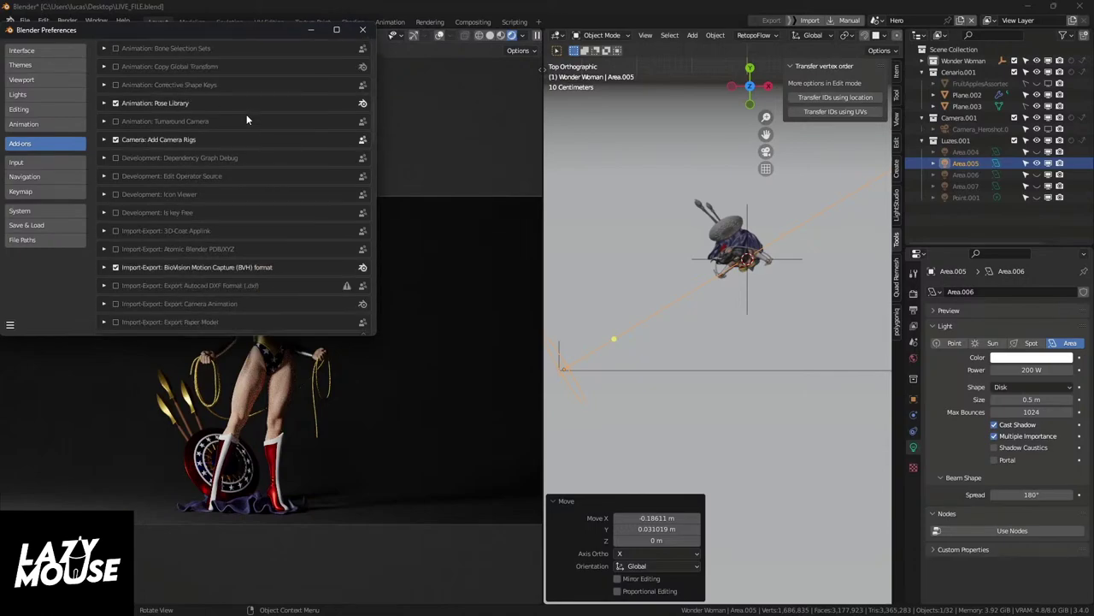
scroll(246, 113, down, 6)
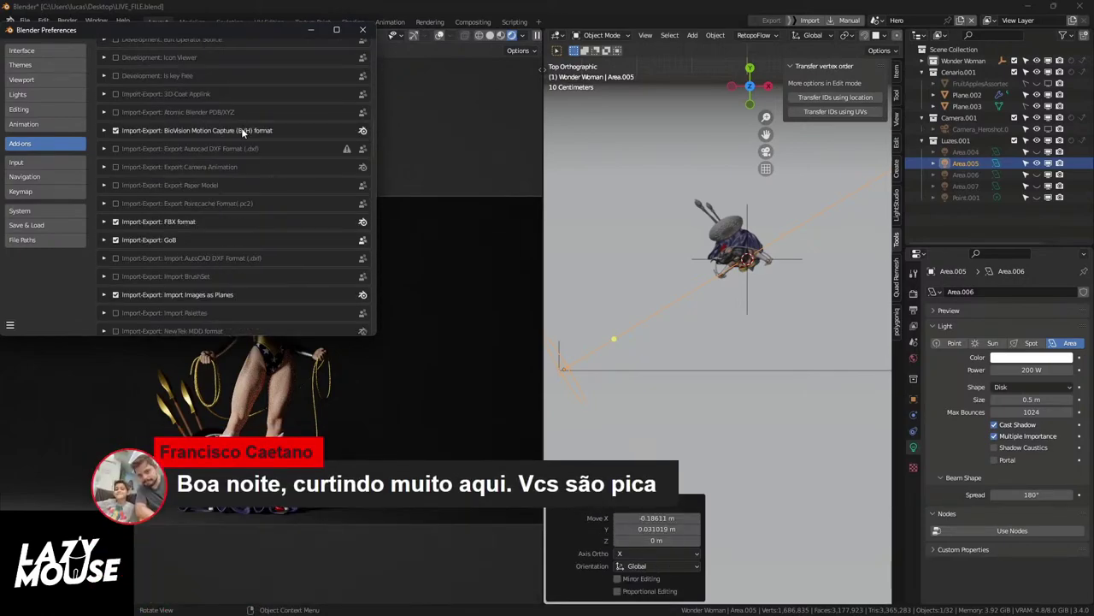
scroll(241, 147, down, 8)
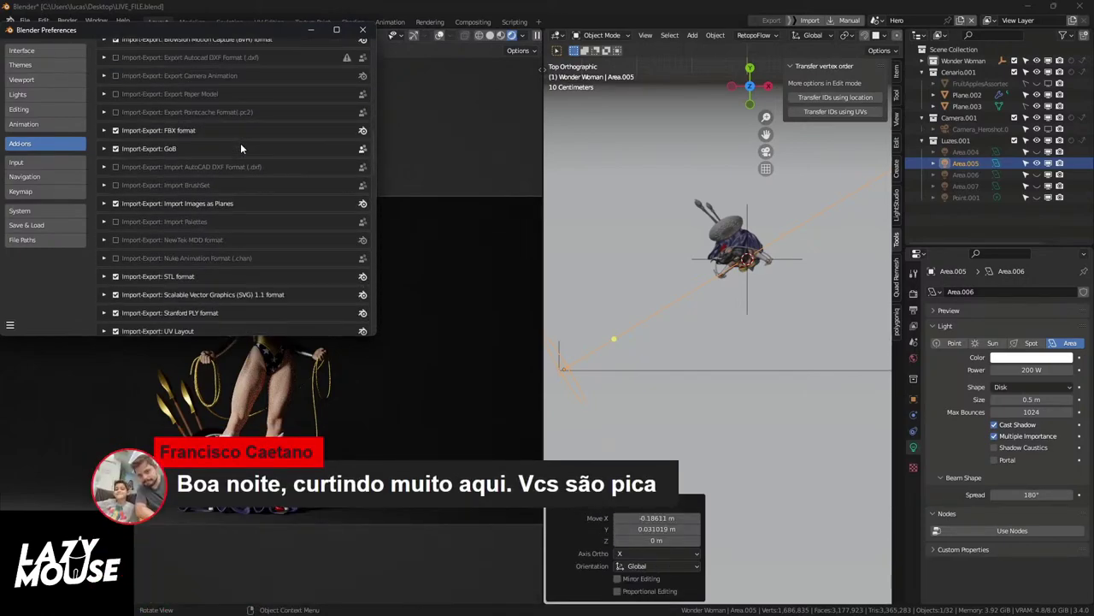
scroll(241, 148, down, 6)
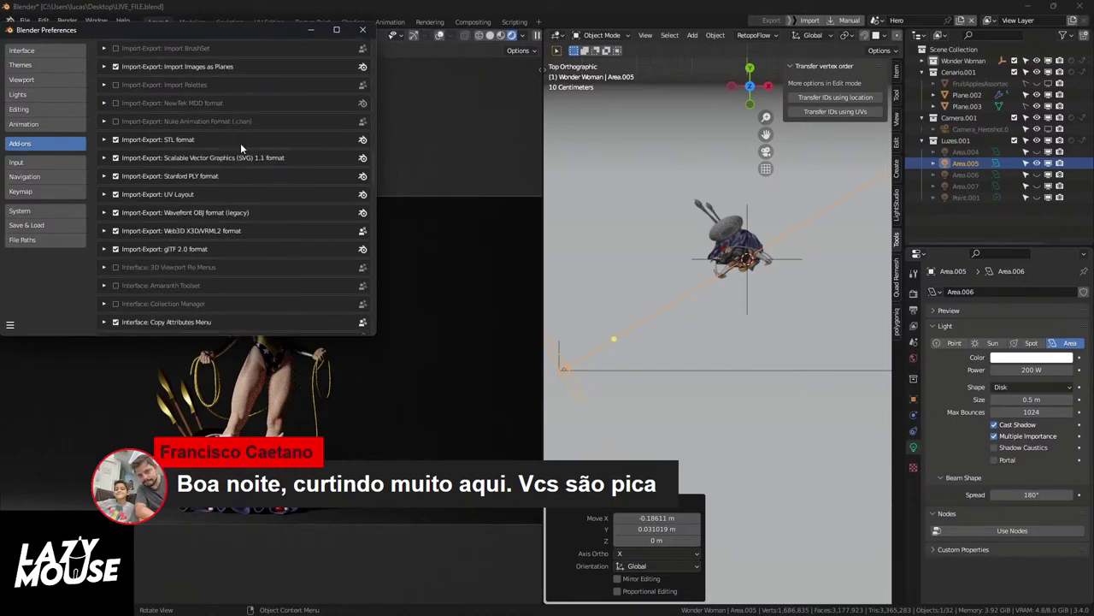
scroll(240, 148, down, 6)
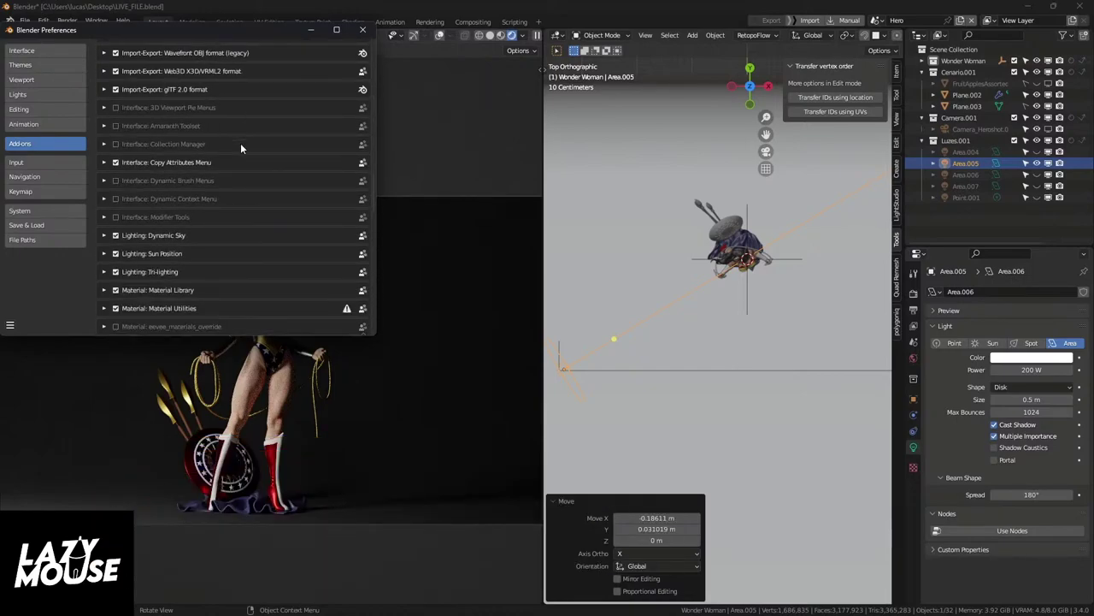
scroll(241, 148, down, 8)
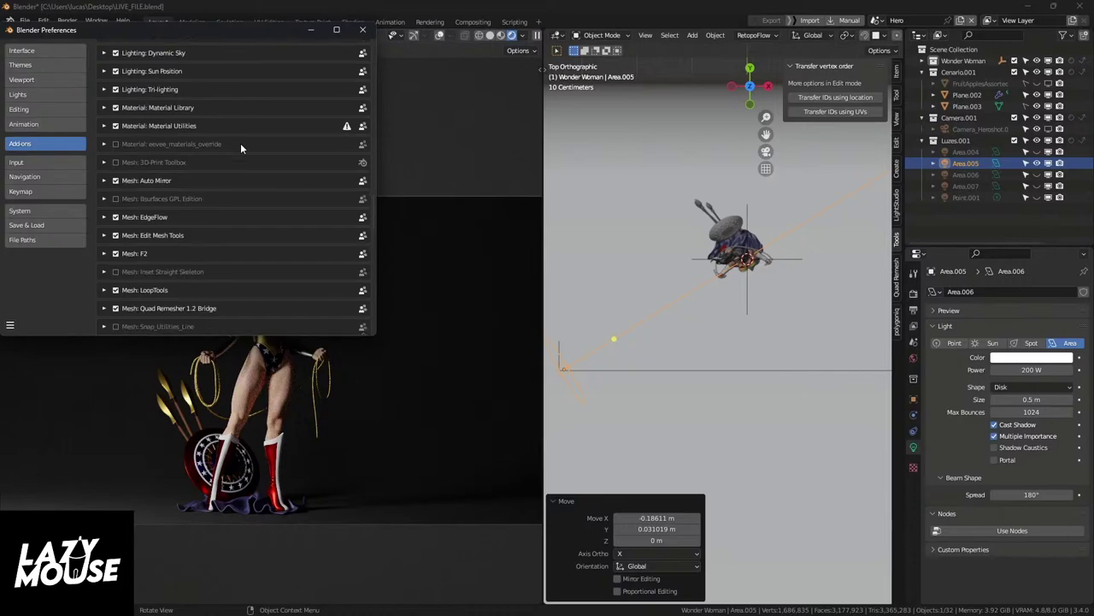
scroll(240, 148, down, 5)
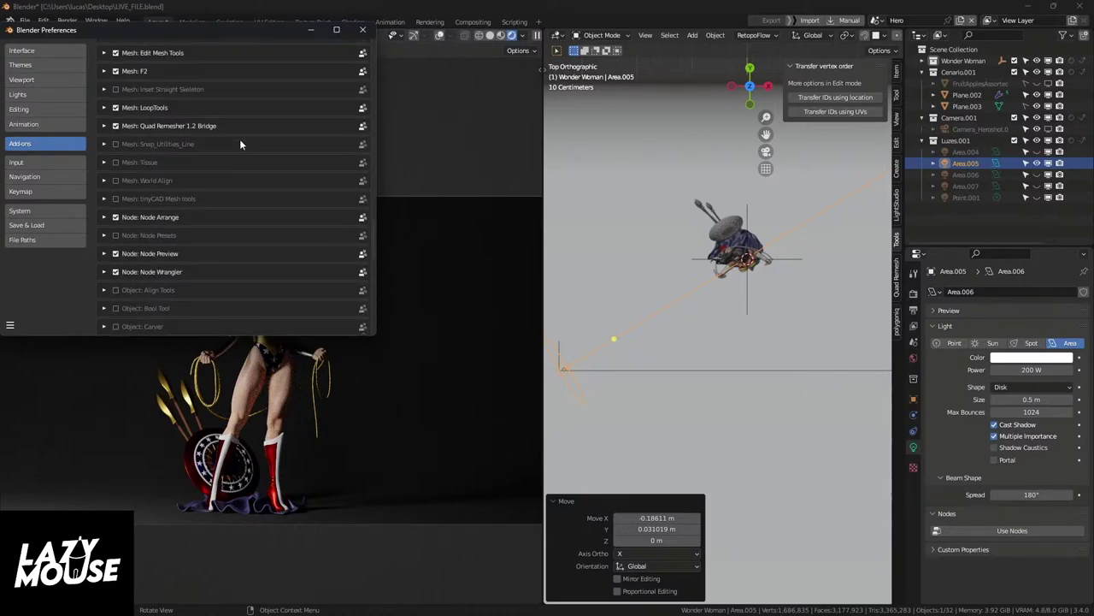
scroll(240, 144, down, 6)
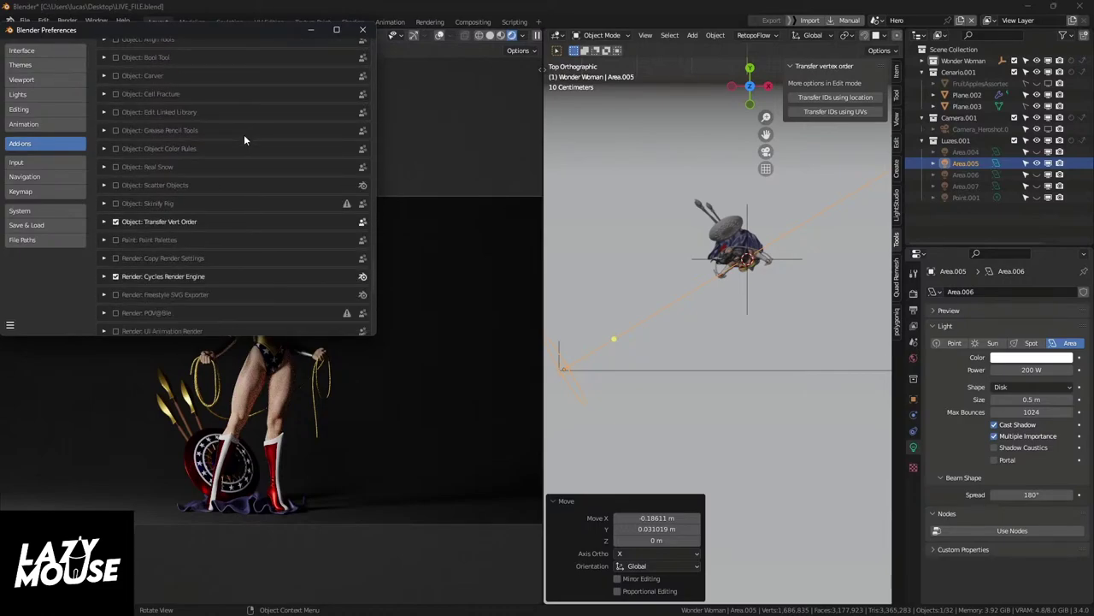
scroll(244, 137, down, 8)
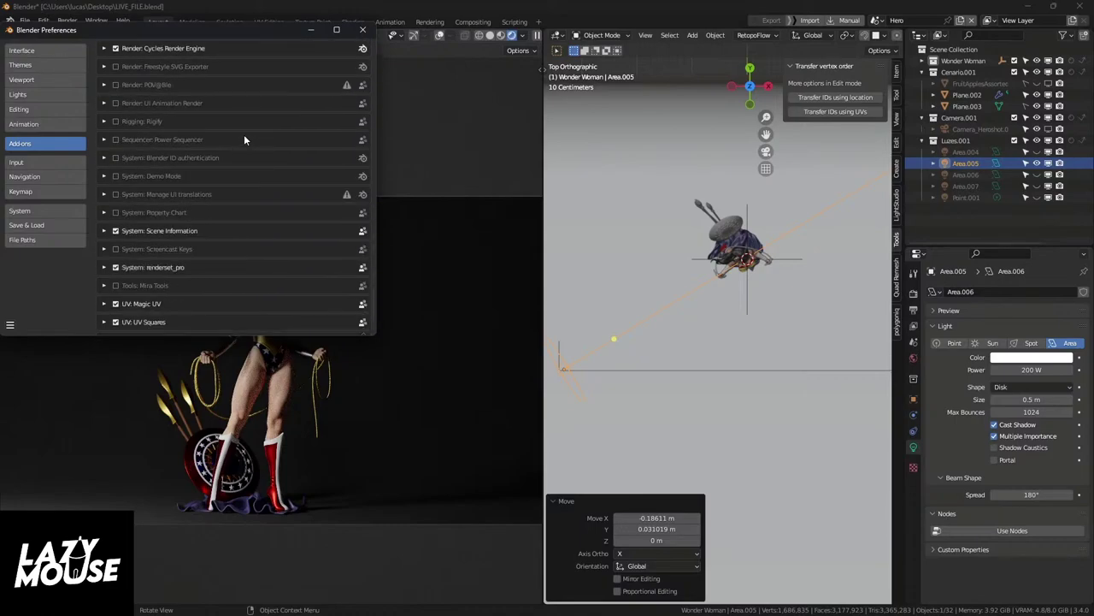
scroll(244, 140, down, 1)
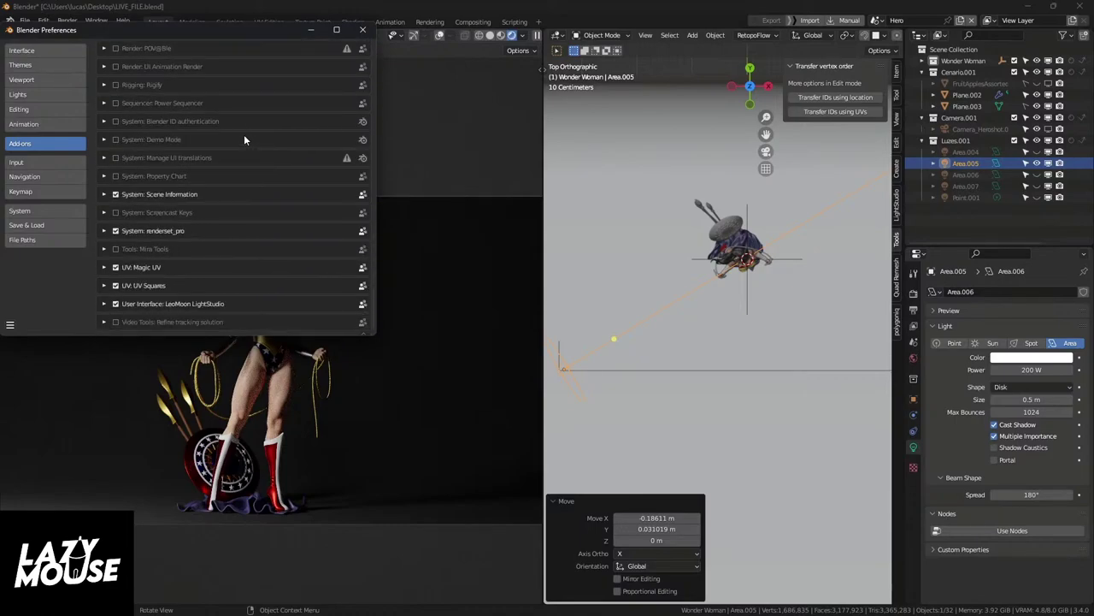
scroll(244, 137, up, 2)
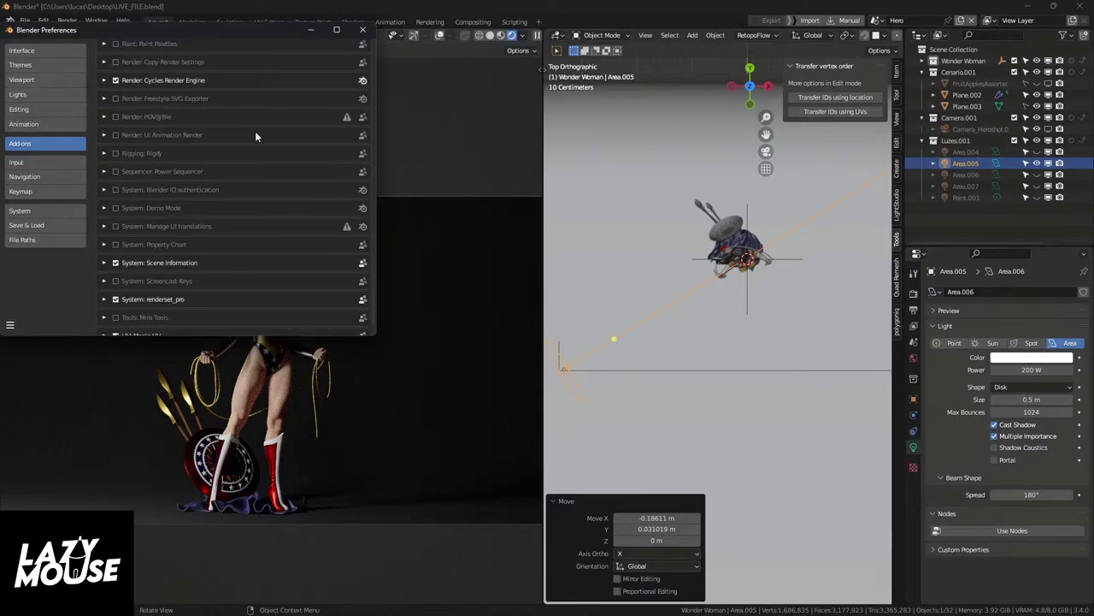
click(366, 32)
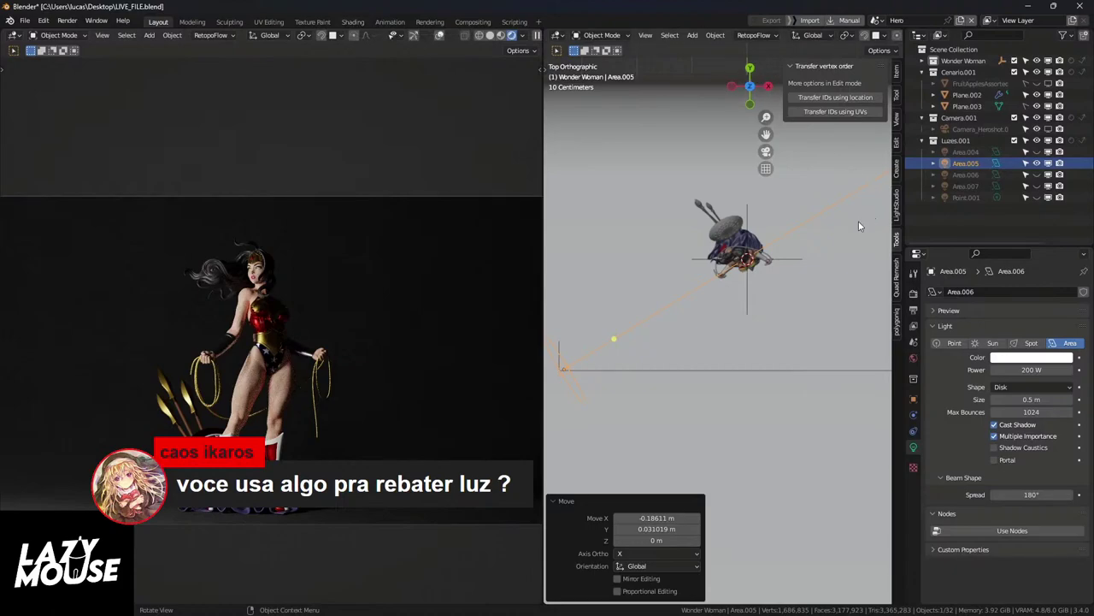
Step: Select Plane.002, then Plane.003, and display Plane.003's Rebatedor.002 material properties
middle_drag(720, 281, 647, 298)
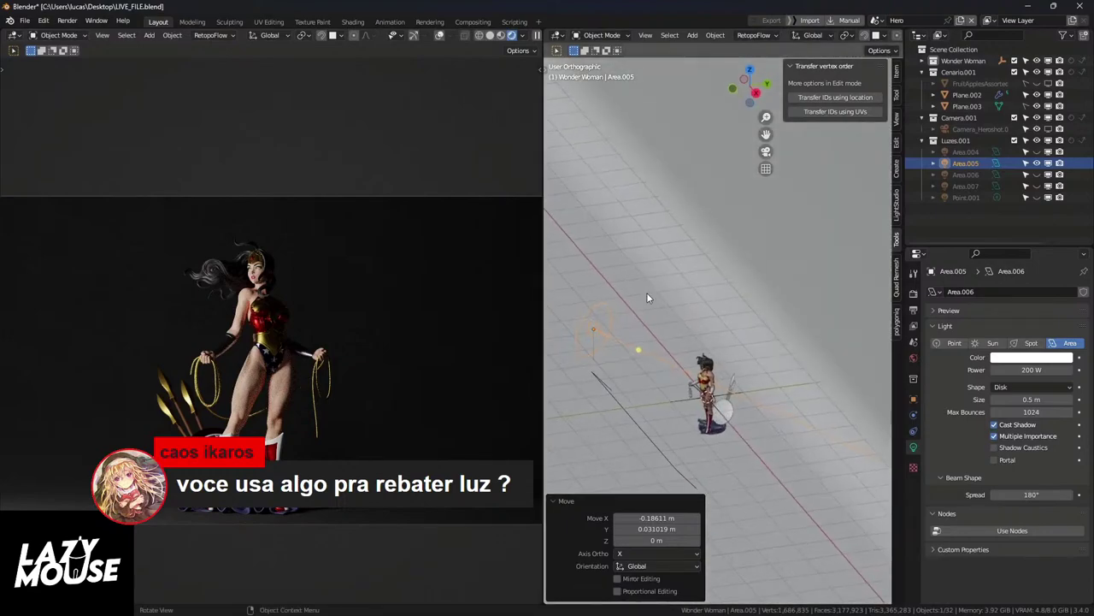
click(625, 412)
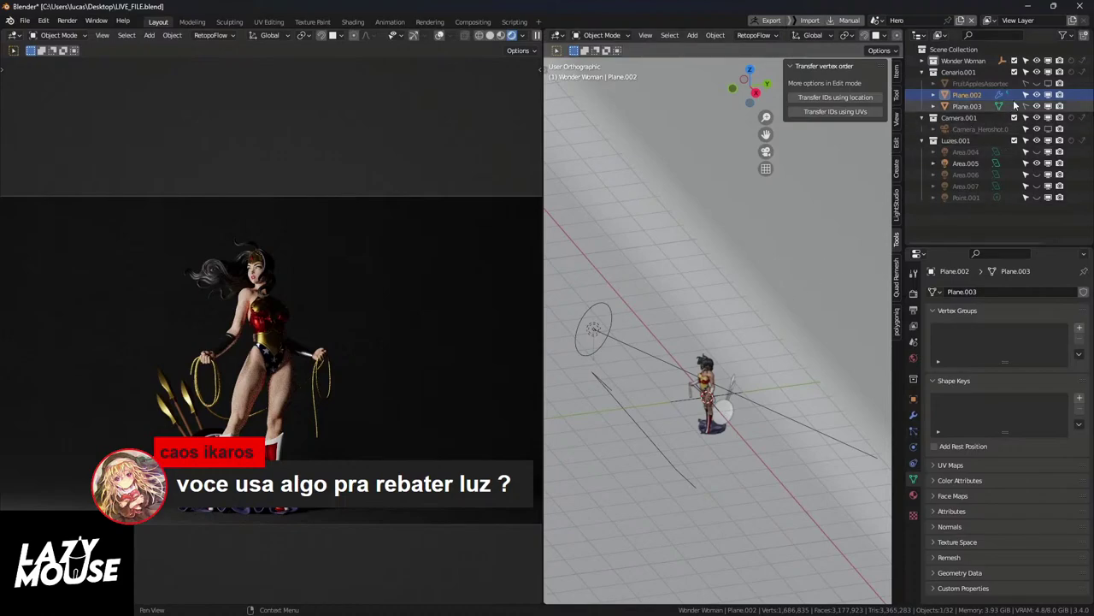
click(639, 426)
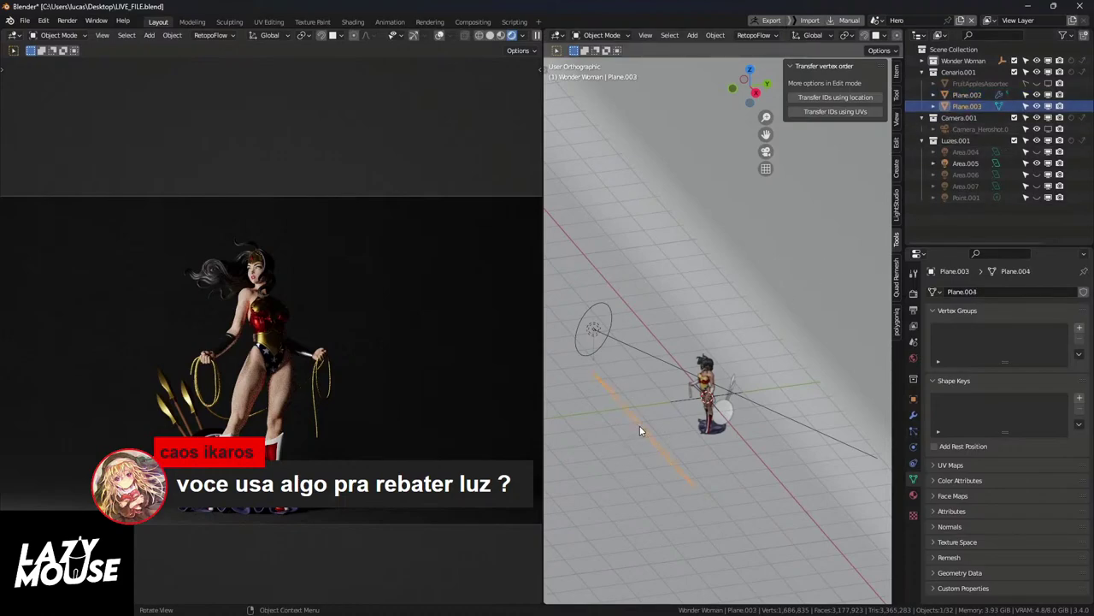
mouse_move(682, 428)
middle_down()
mouse_move(630, 419)
mouse_move(665, 423)
mouse_move(663, 432)
middle_up()
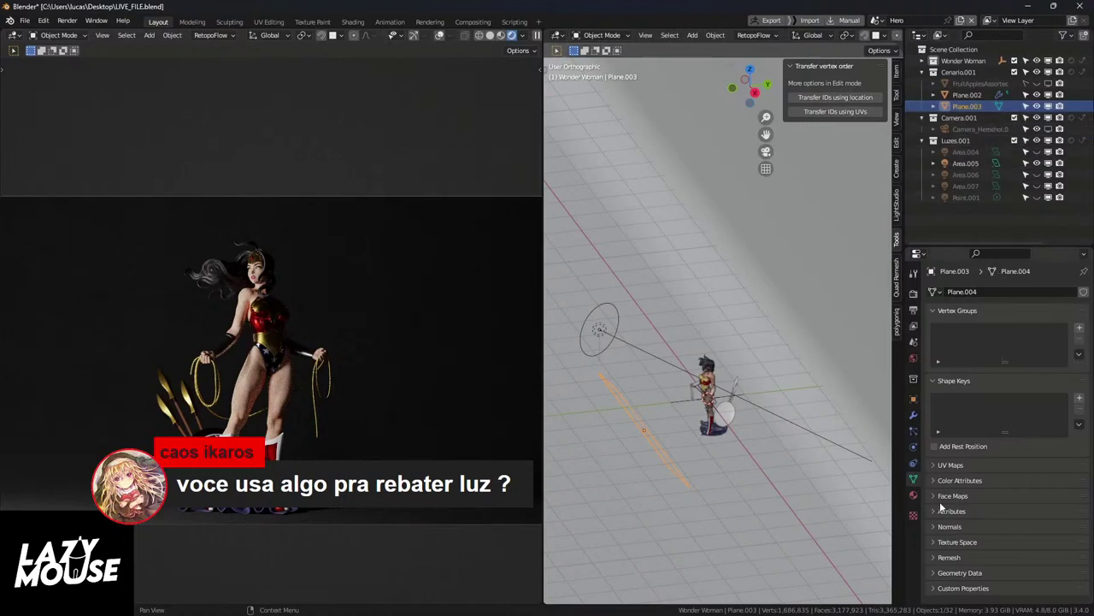
click(913, 494)
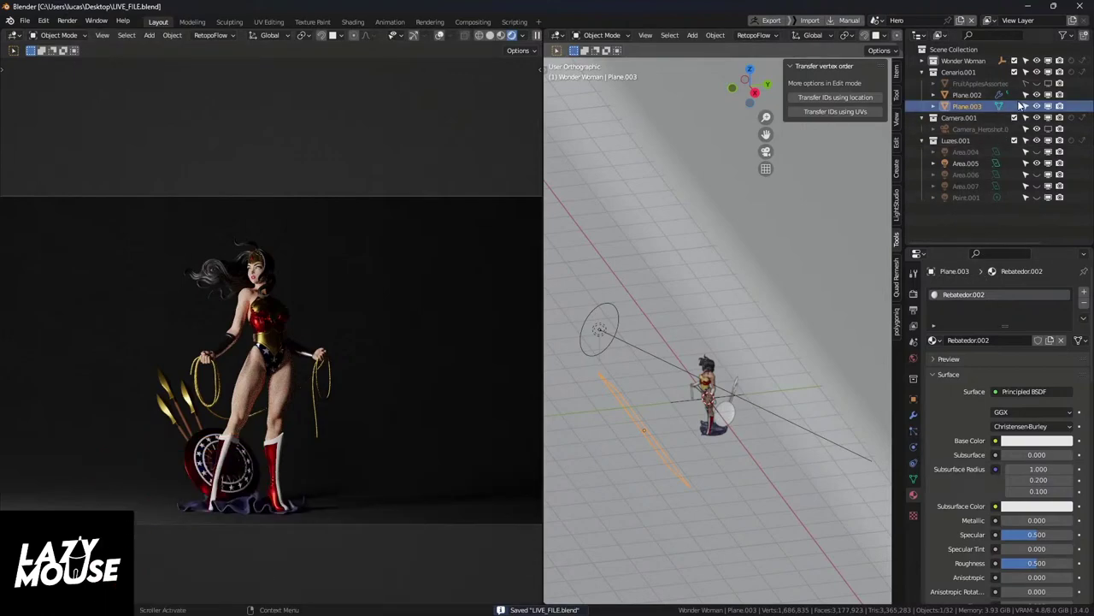
middle_drag(709, 390, 662, 379)
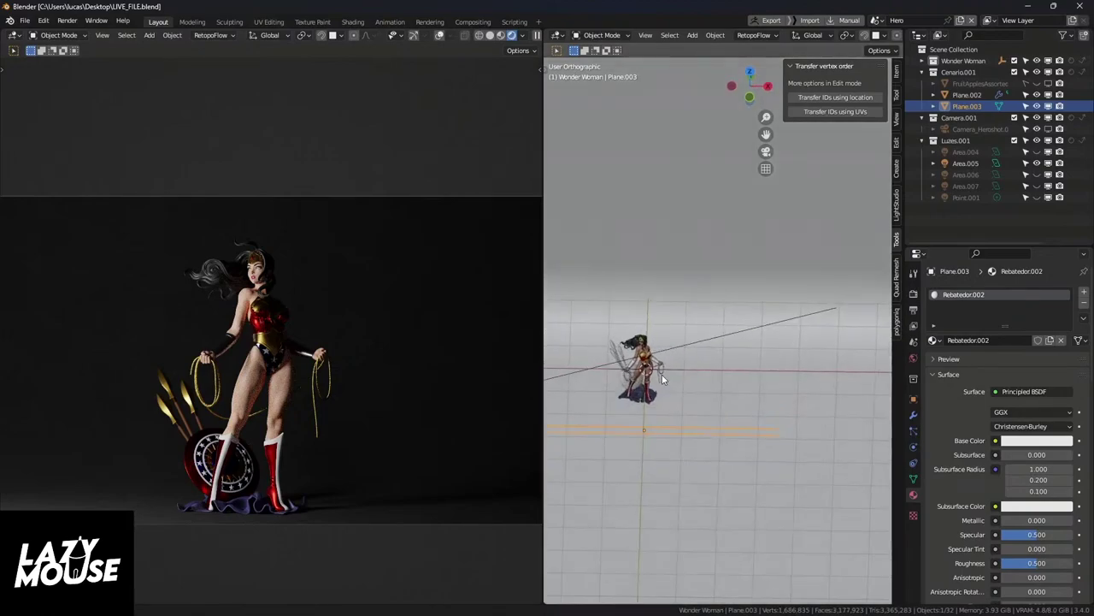
Step: Duplicate Area.005 as Area.017, rotate it toward the figure, and move it 1.3996 m X, -0.74445 m Y
key(KP_7)
key(KP_Decimal)
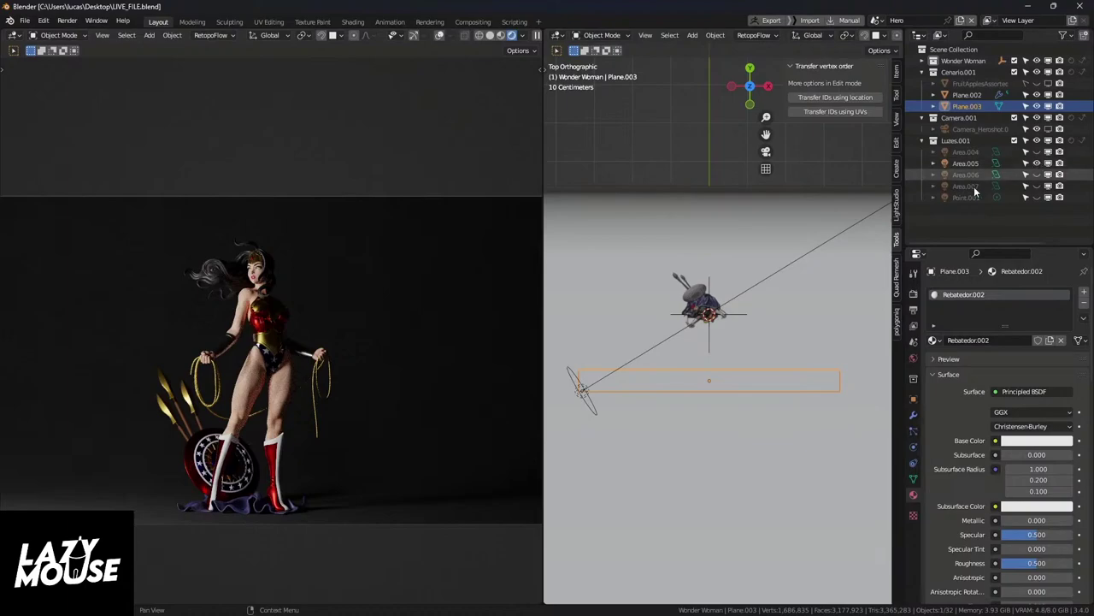
click(637, 357)
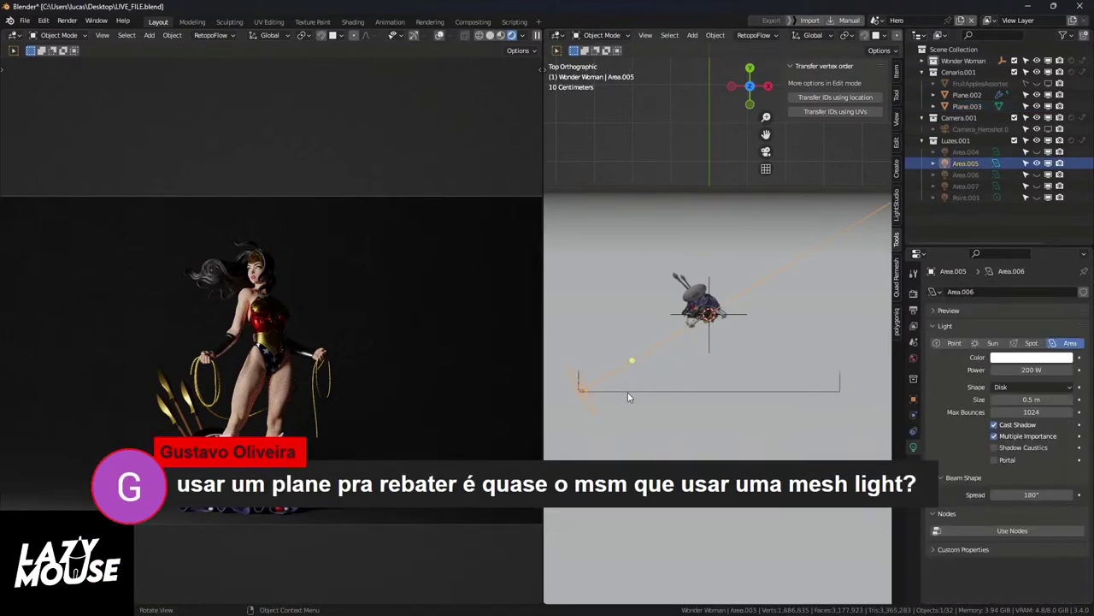
key(shift+d)
click(760, 384)
key(r)
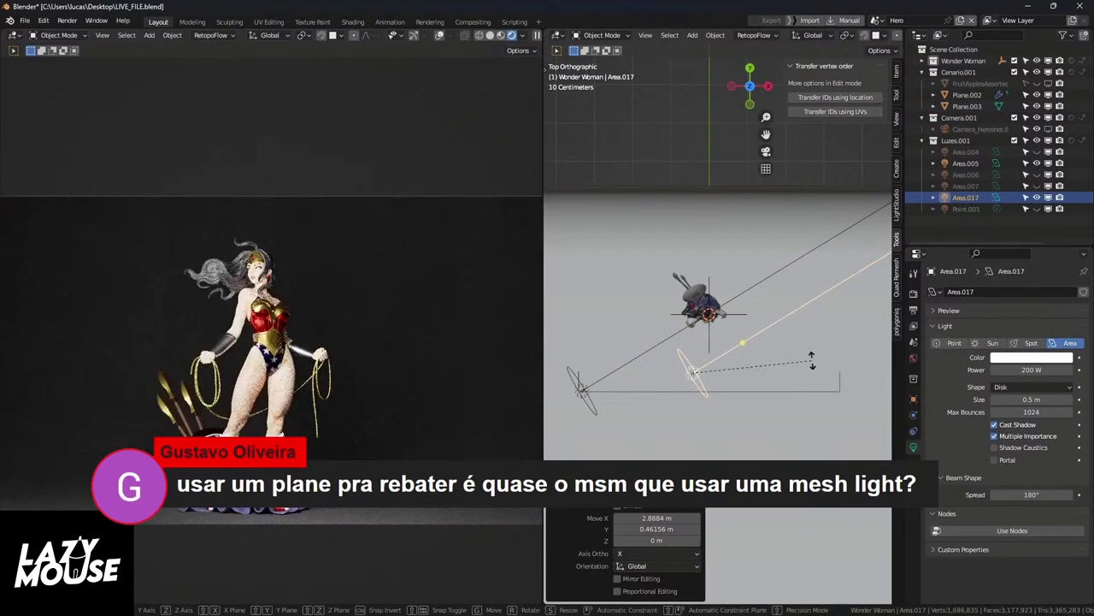
click(719, 284)
key(g)
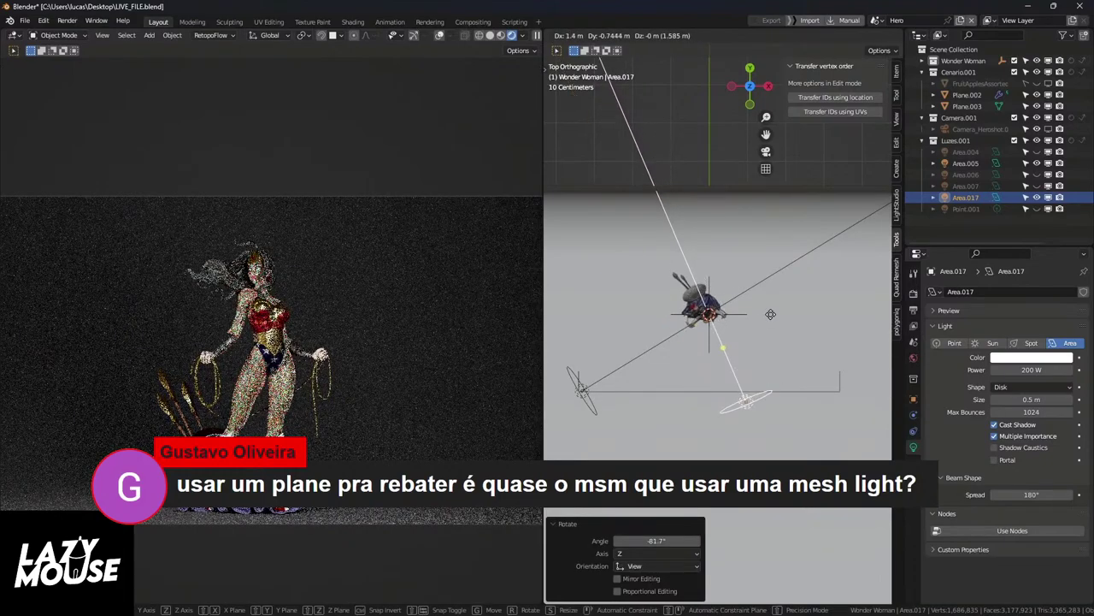
click(770, 314)
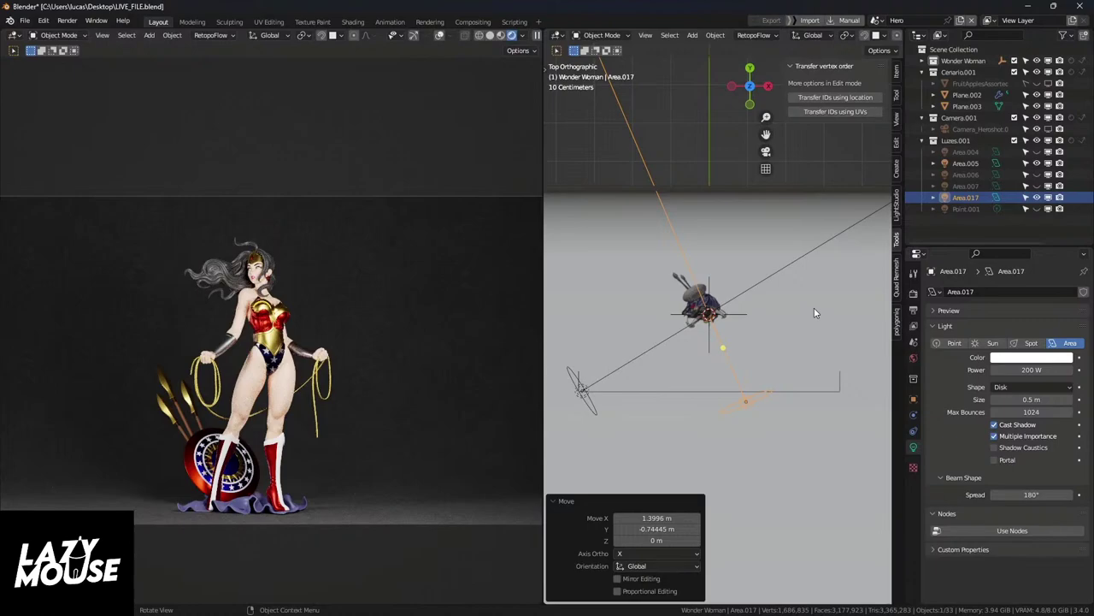
click(1037, 369)
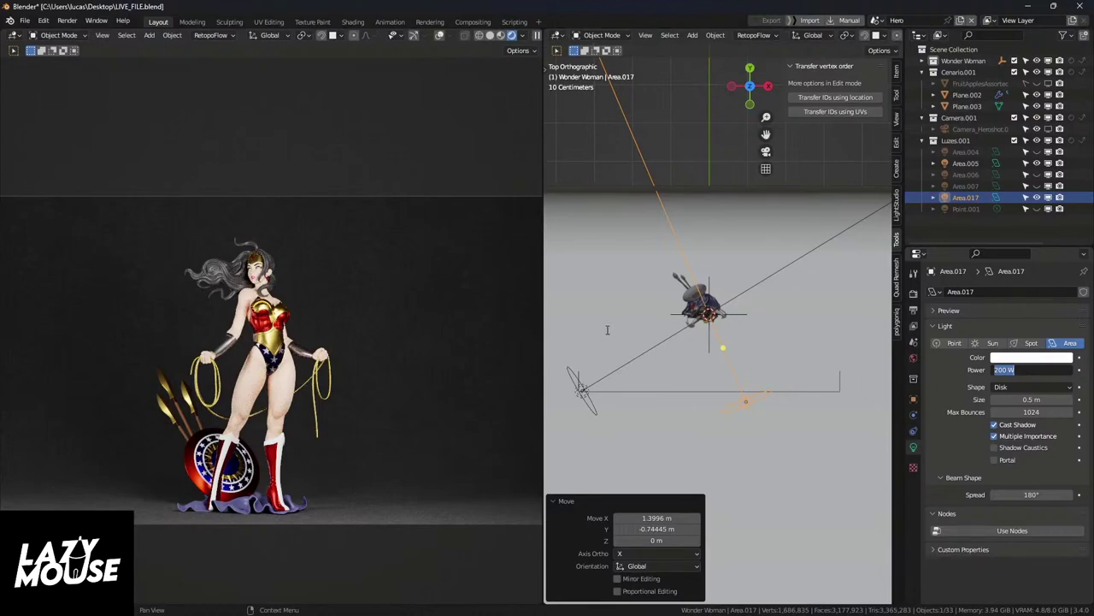
Step: Set Area.017's power to -100 mW
key(BackSpace)
text(-.1)
key(Return)
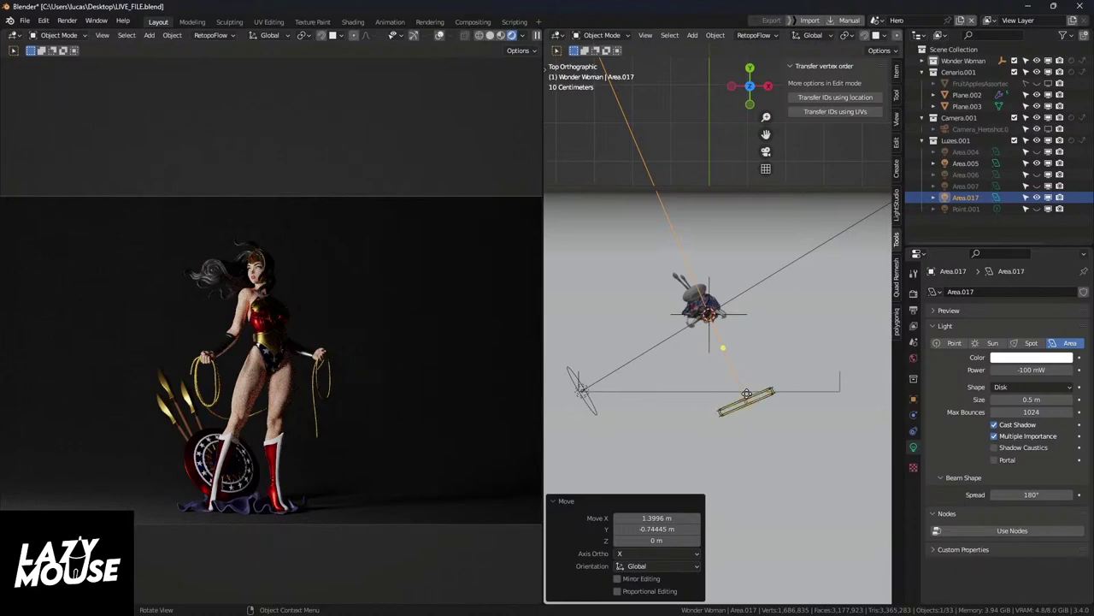
Step: Slide Area.017 left below the figure and re-aim it toward her
drag(747, 395, 698, 390)
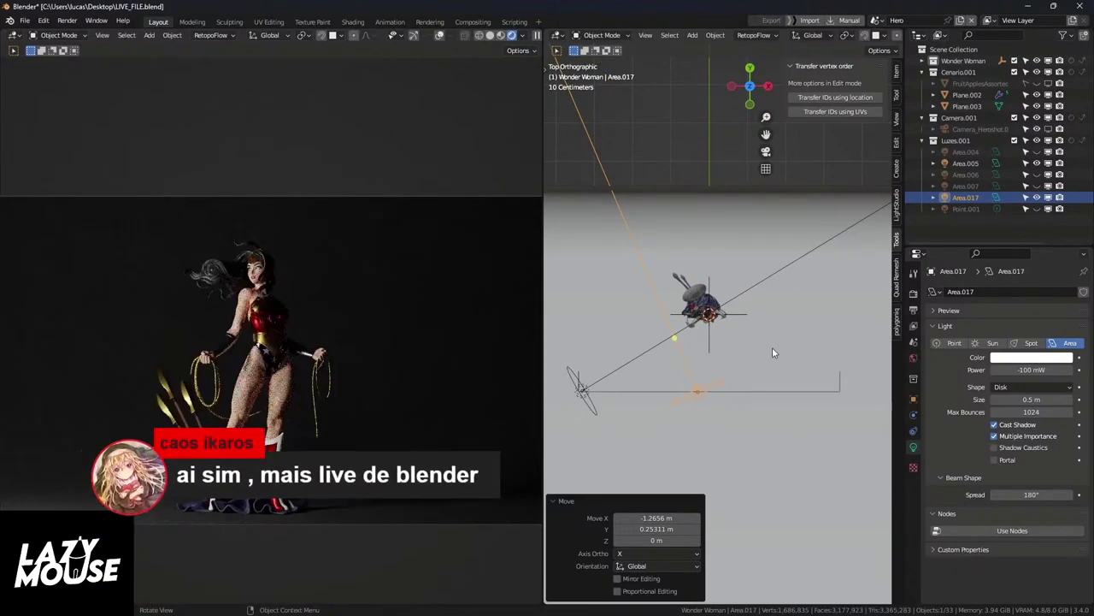
key(t)
key(r)
click(727, 350)
key(g)
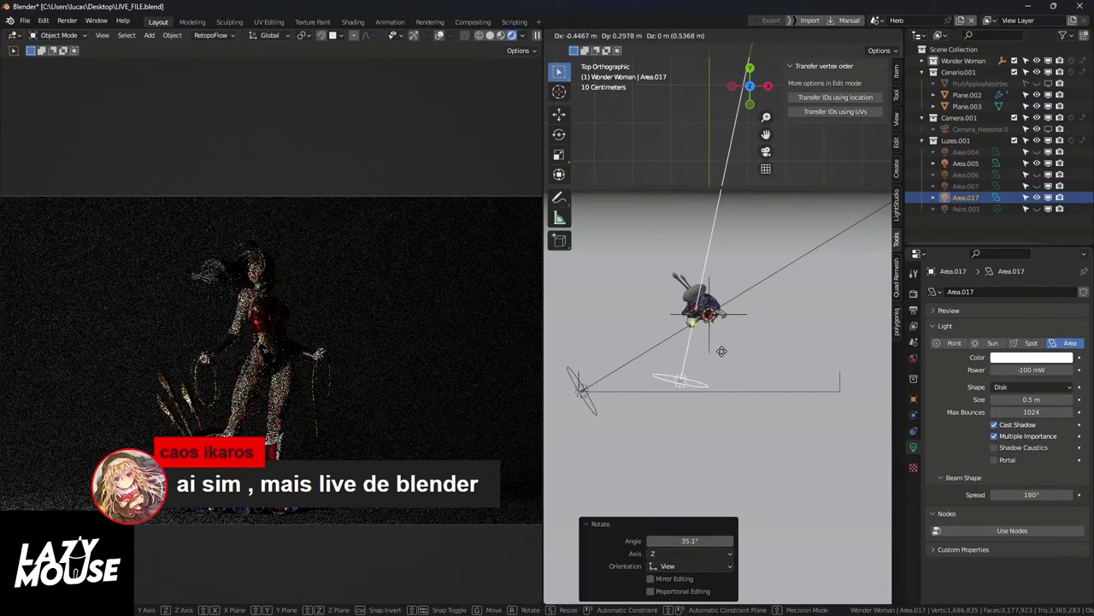
click(729, 345)
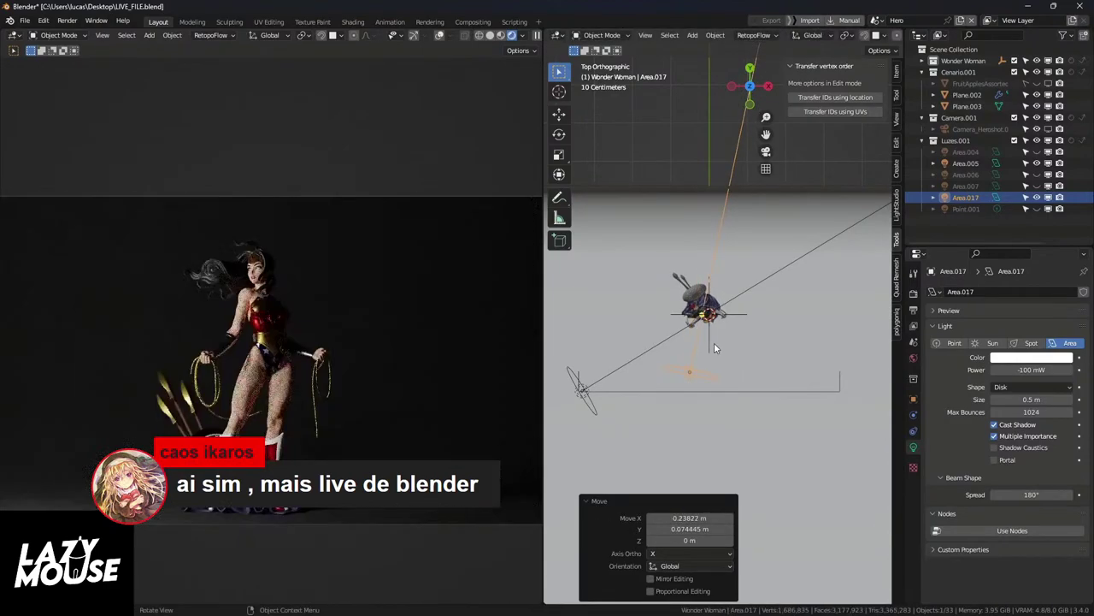
Step: Change Area.017's power to -1 W, then to -50 W
scroll(717, 344, up, 1)
click(1016, 369)
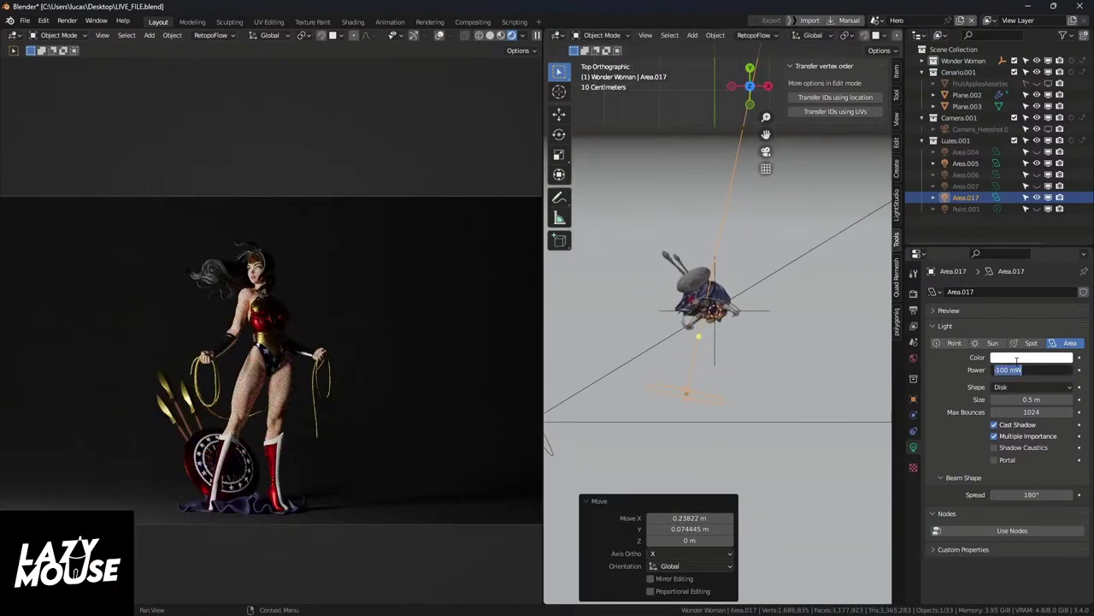
text(-1)
key(Return)
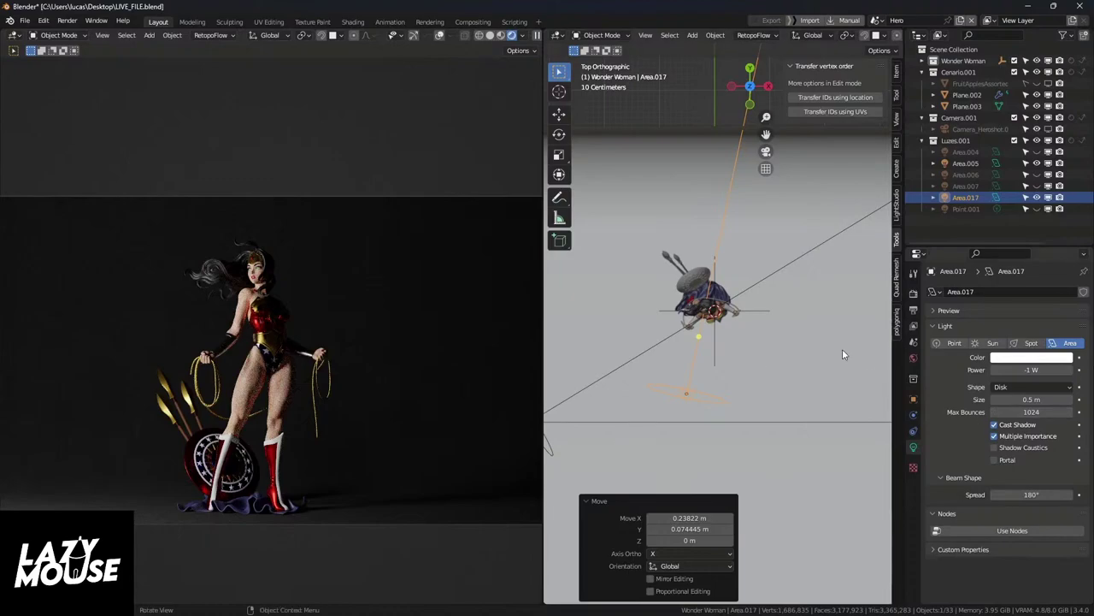
click(1037, 368)
key(BackSpace)
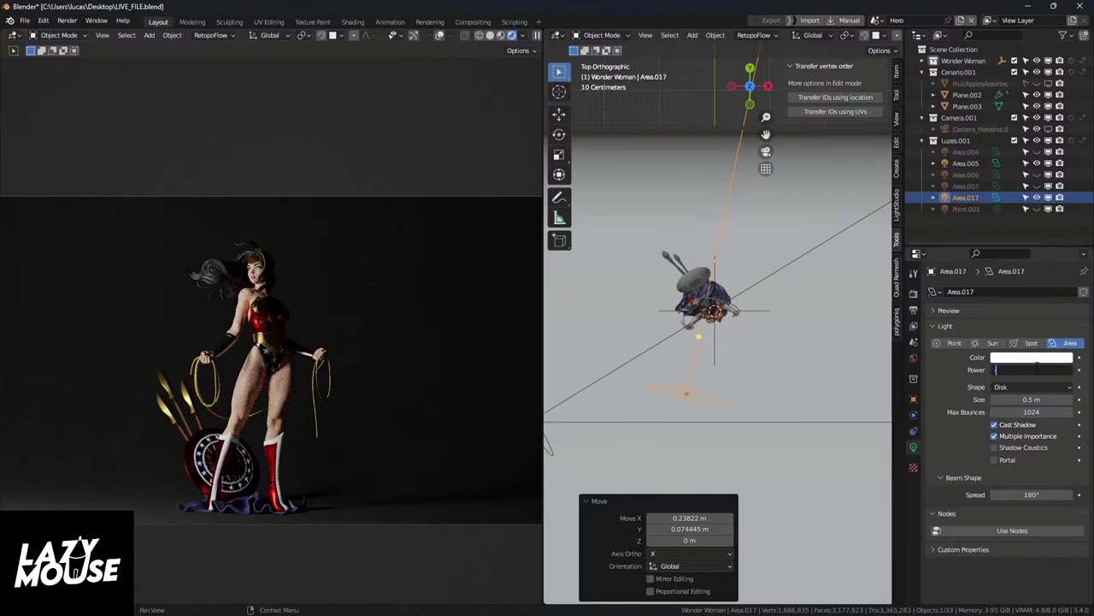
text(-50)
key(Return)
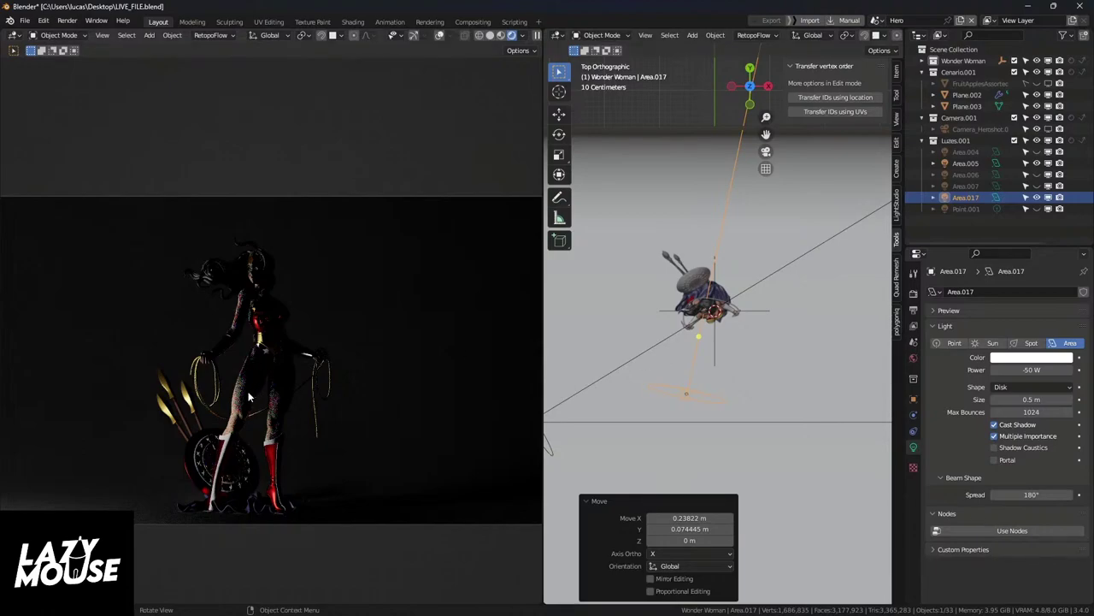
Step: Zoom the left viewport in closer on the figure
scroll(247, 395, up, 2)
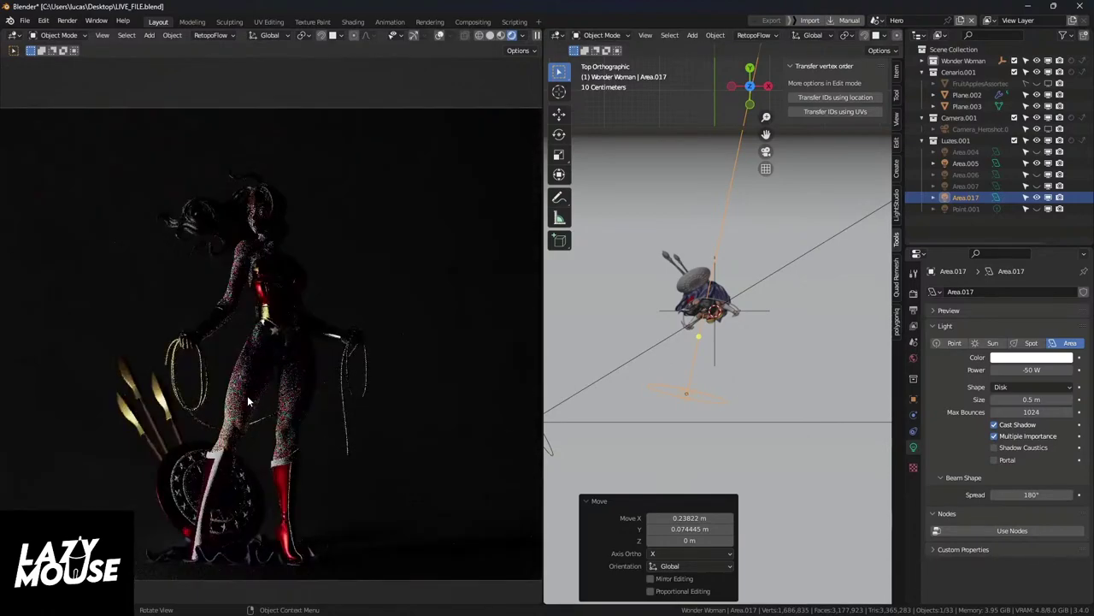
scroll(247, 395, up, 1)
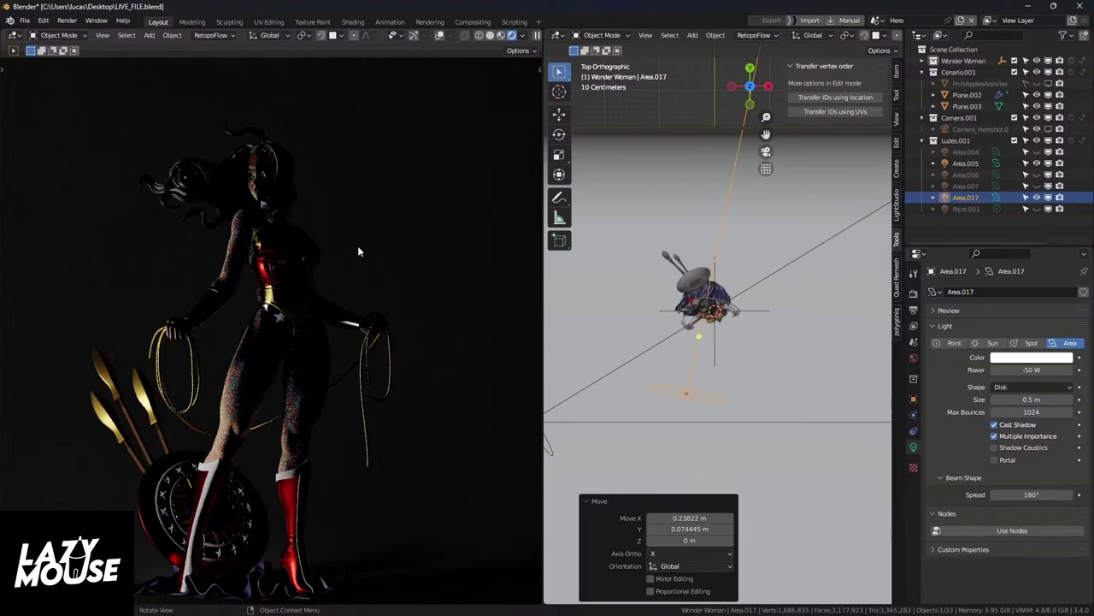
Step: Switch to solid shading, delete Area.017 from the Outliner, then return to rendered shading
click(493, 36)
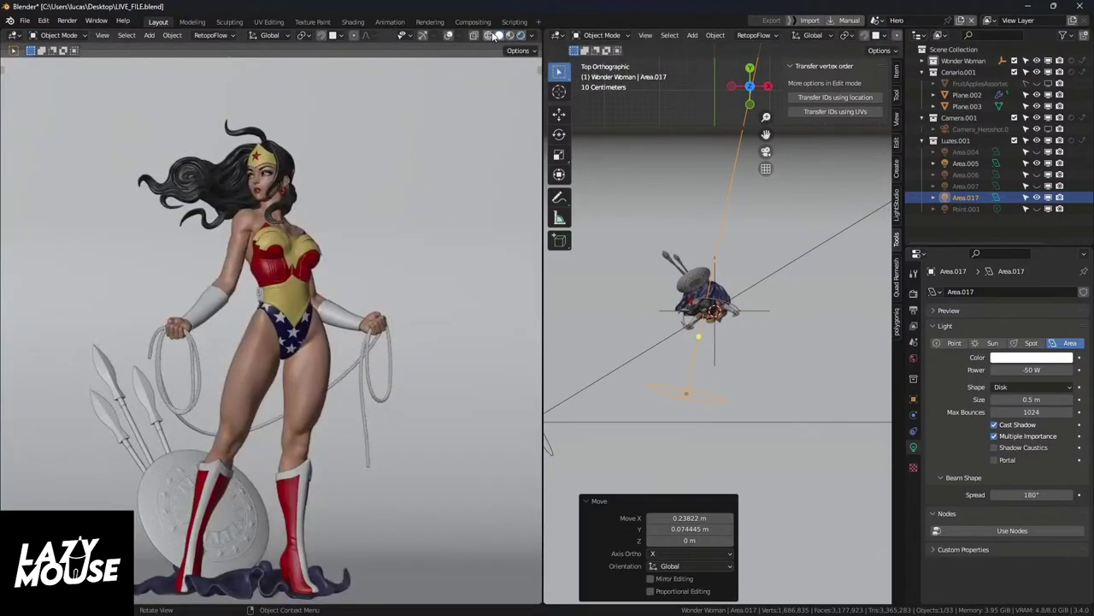
right_click(972, 201)
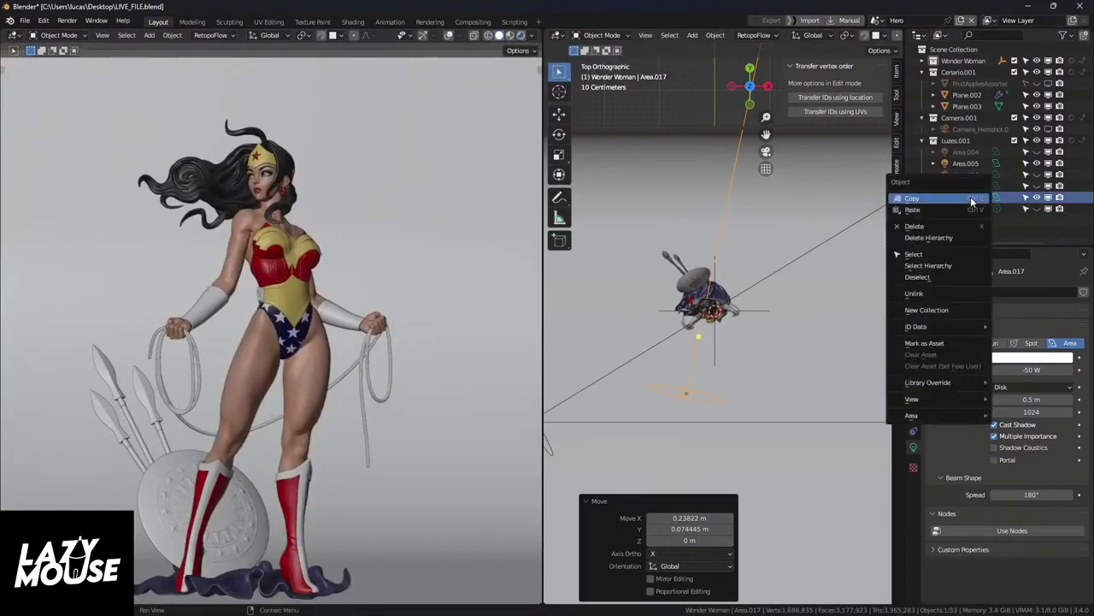
click(921, 226)
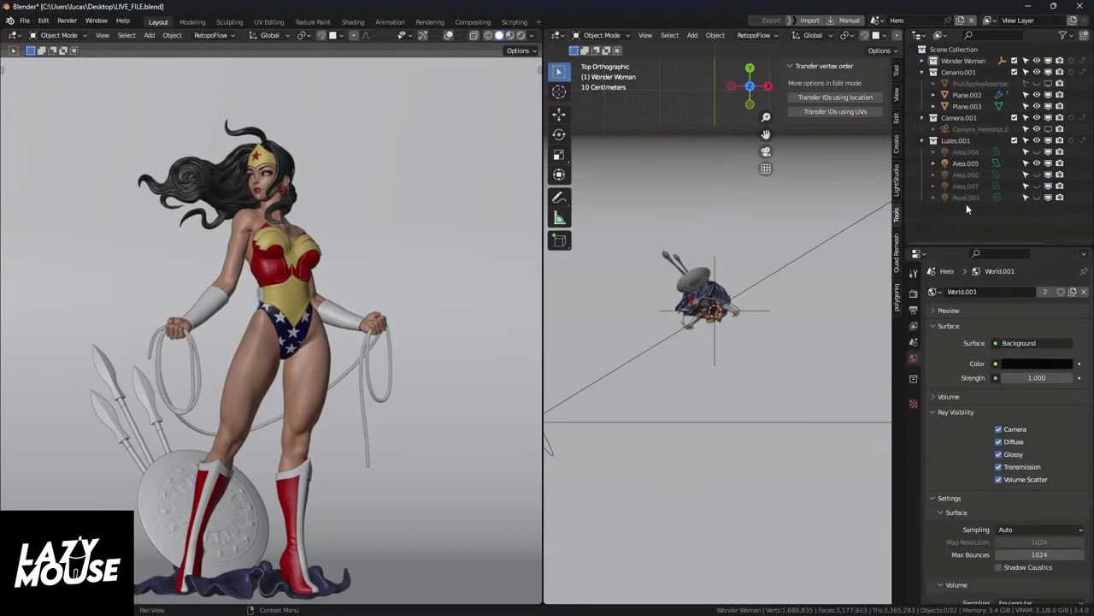
click(522, 35)
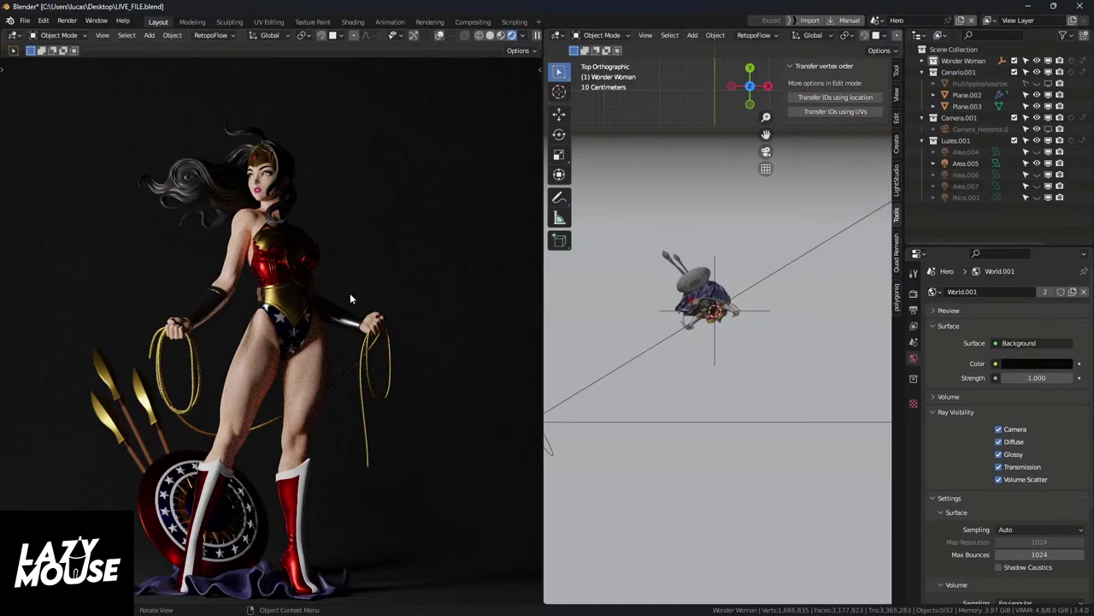
Step: Pan the top view, then show the left viewport through the camera and zoom in
middle_drag(701, 323, 778, 293)
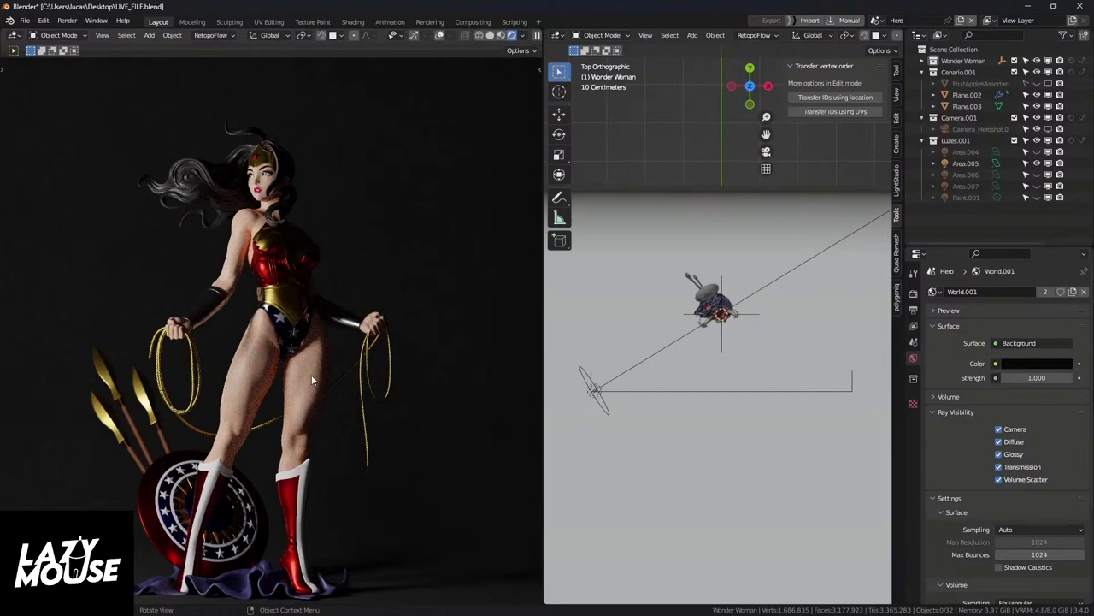
key(KP_0)
scroll(312, 382, up, 2)
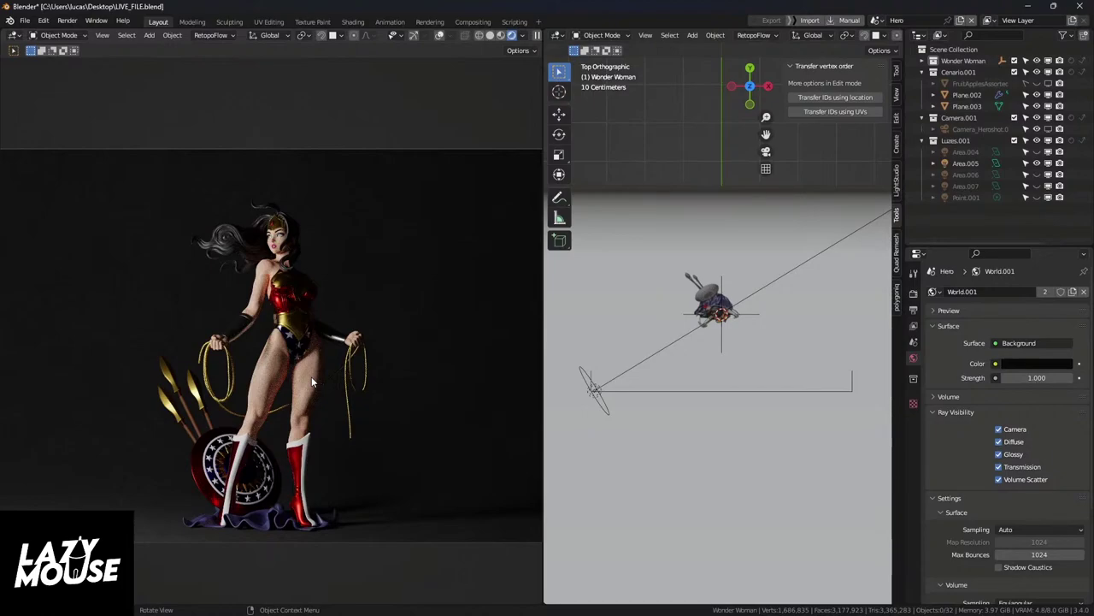
Step: Toggle Area.005's visibility to compare lighting, then unhide both Area.005 and Area.006
click(1037, 163)
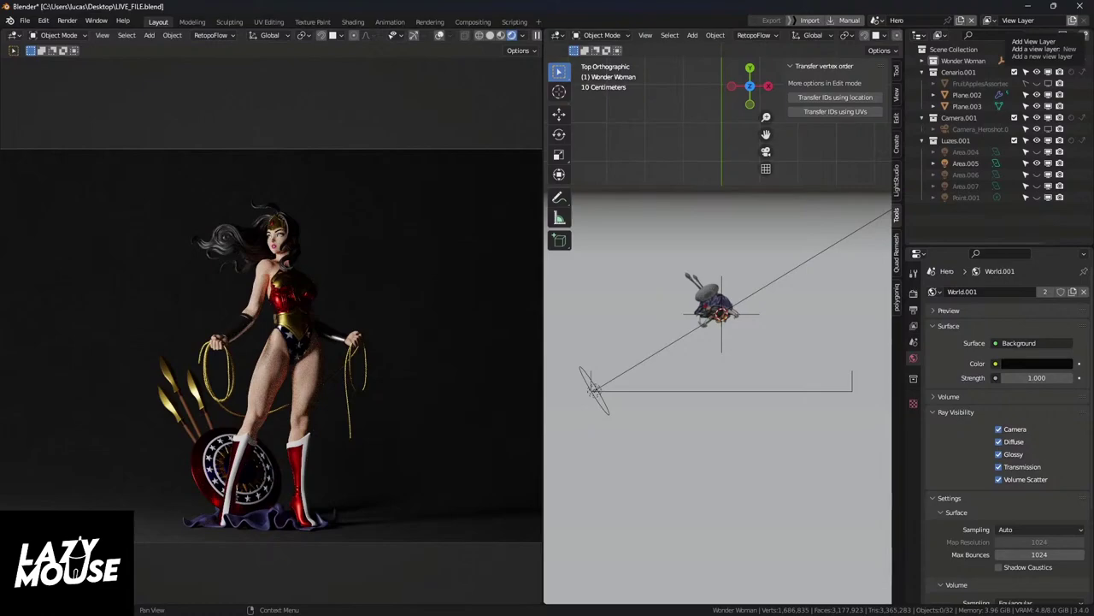
click(1037, 163)
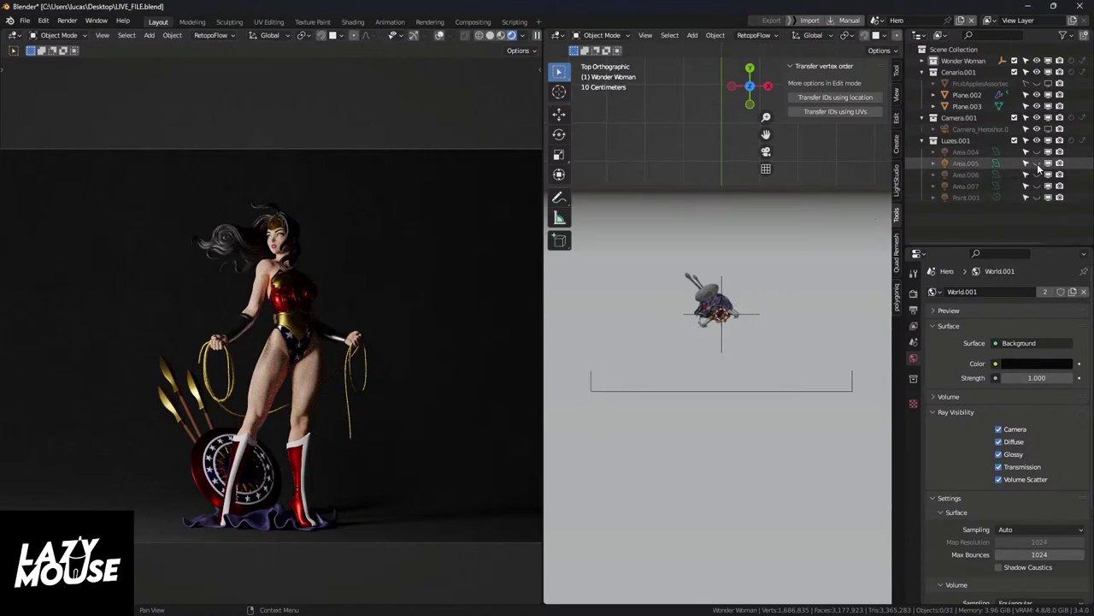
click(1036, 175)
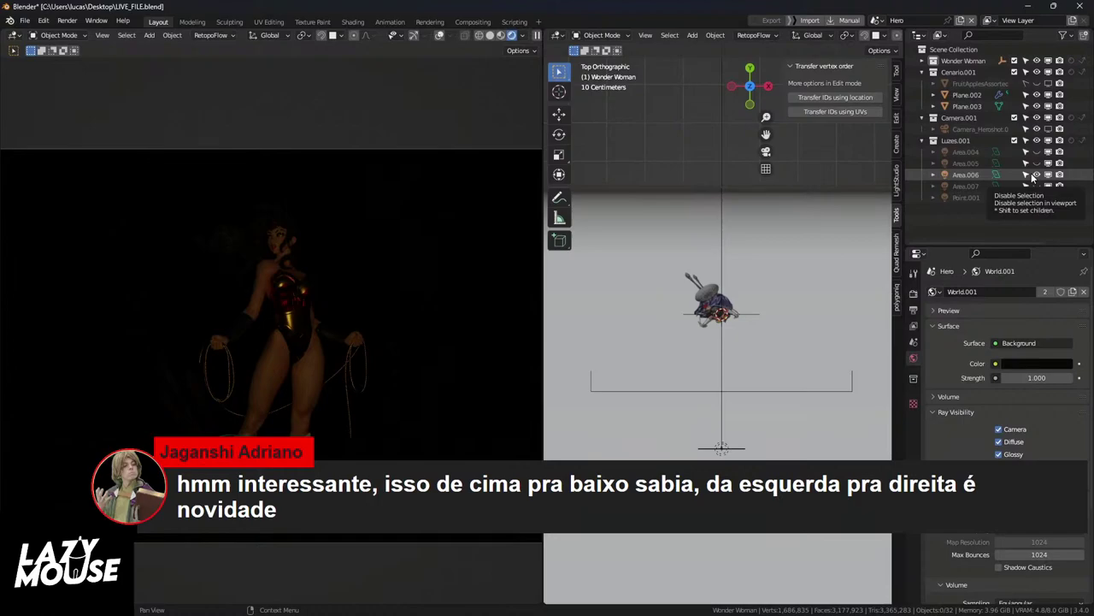
drag(1036, 175, 1036, 162)
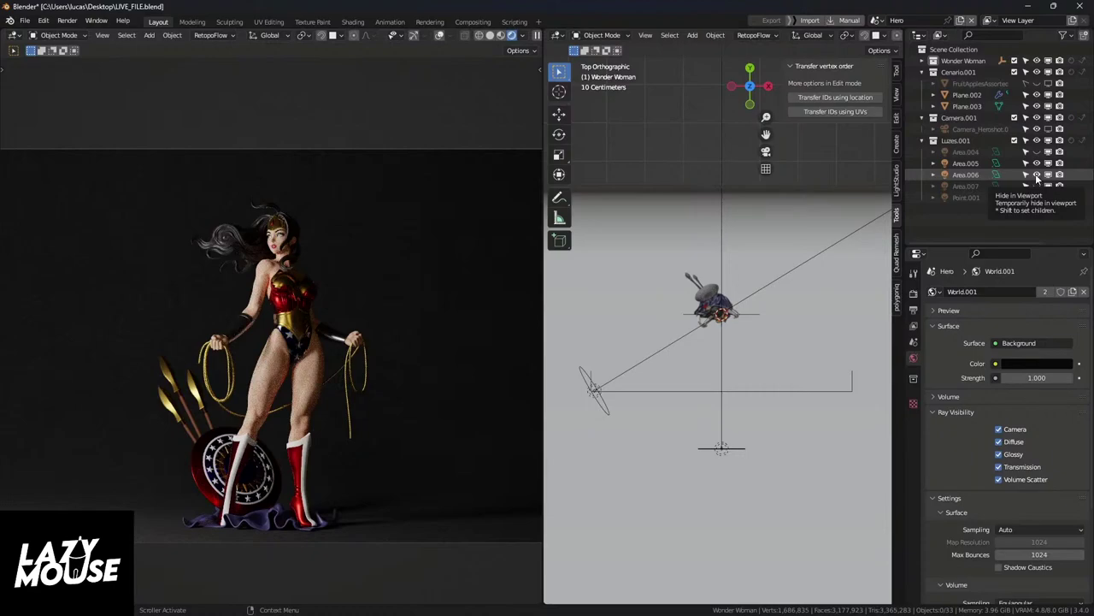
Step: Select Area.006, rotate it -34.2°, and move it 1.8611 m X, 0.52111 m Y
click(1038, 177)
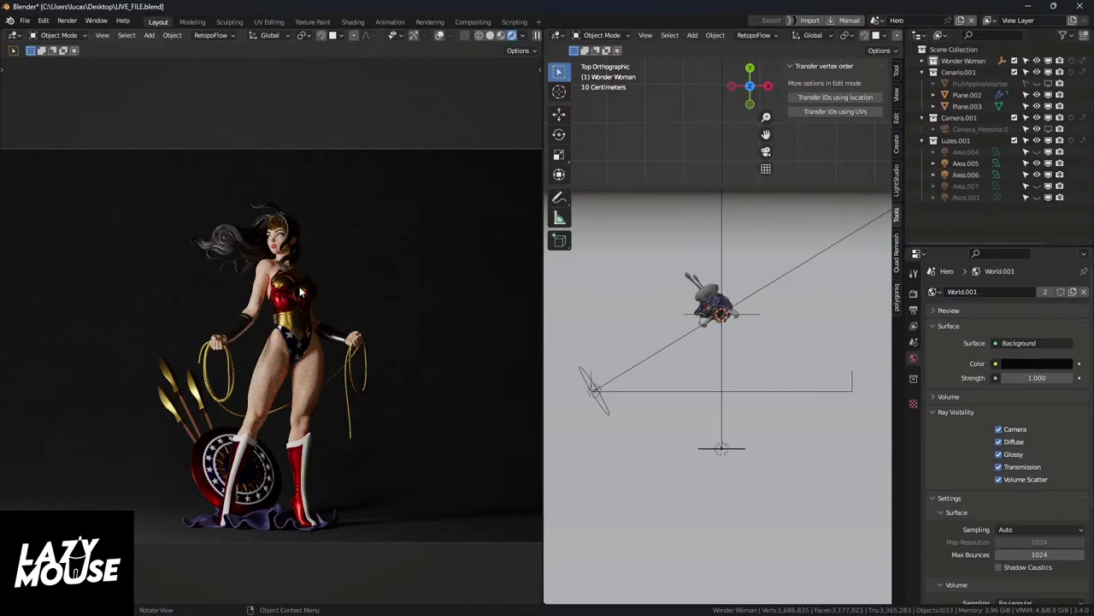
click(731, 449)
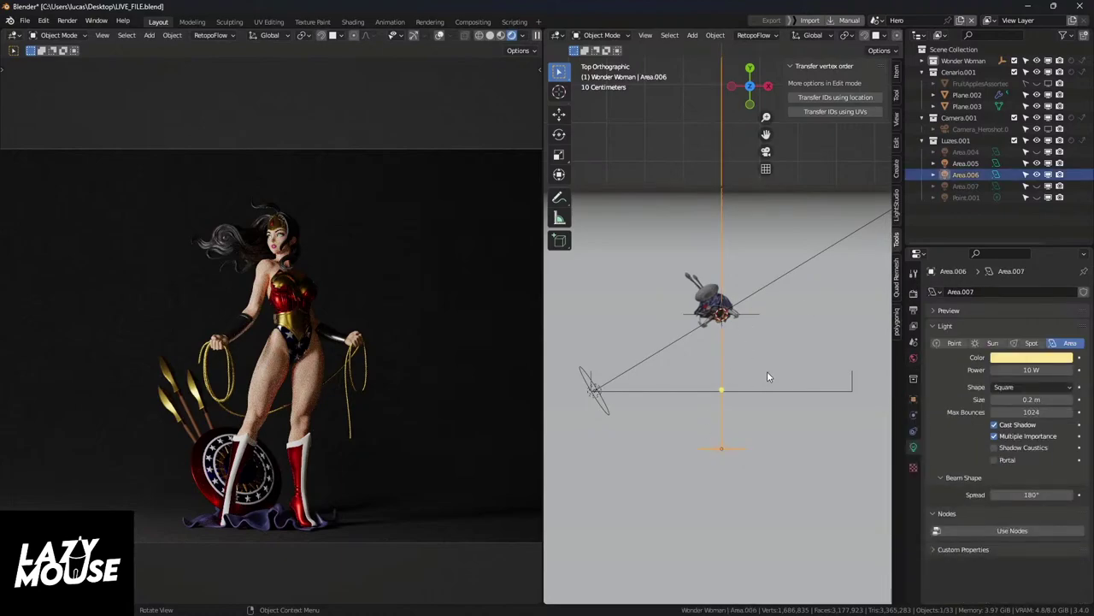
key(r)
click(731, 326)
key(g)
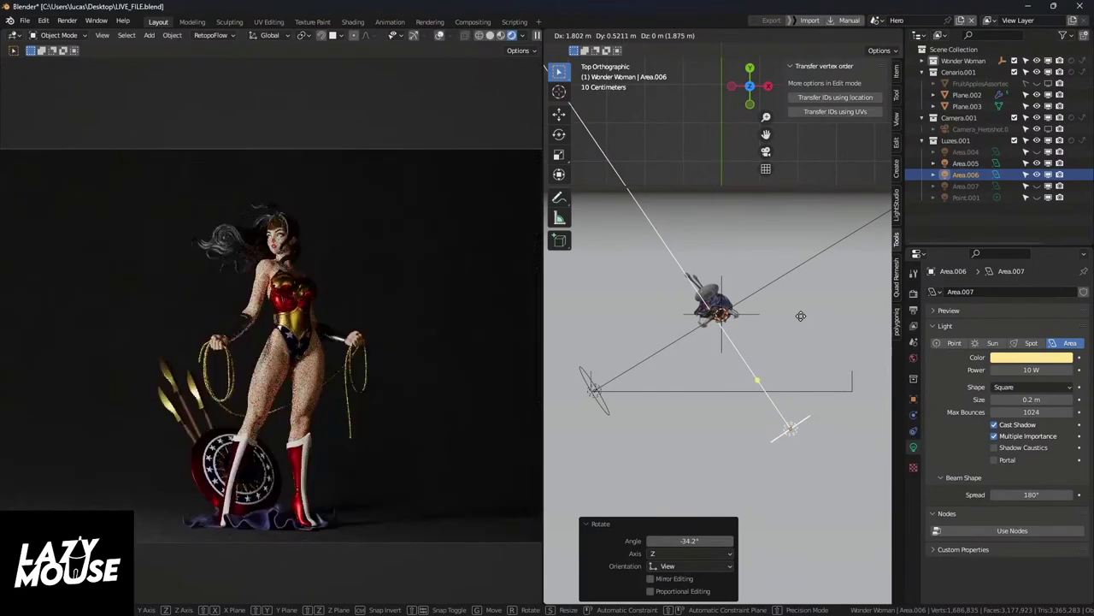
click(803, 316)
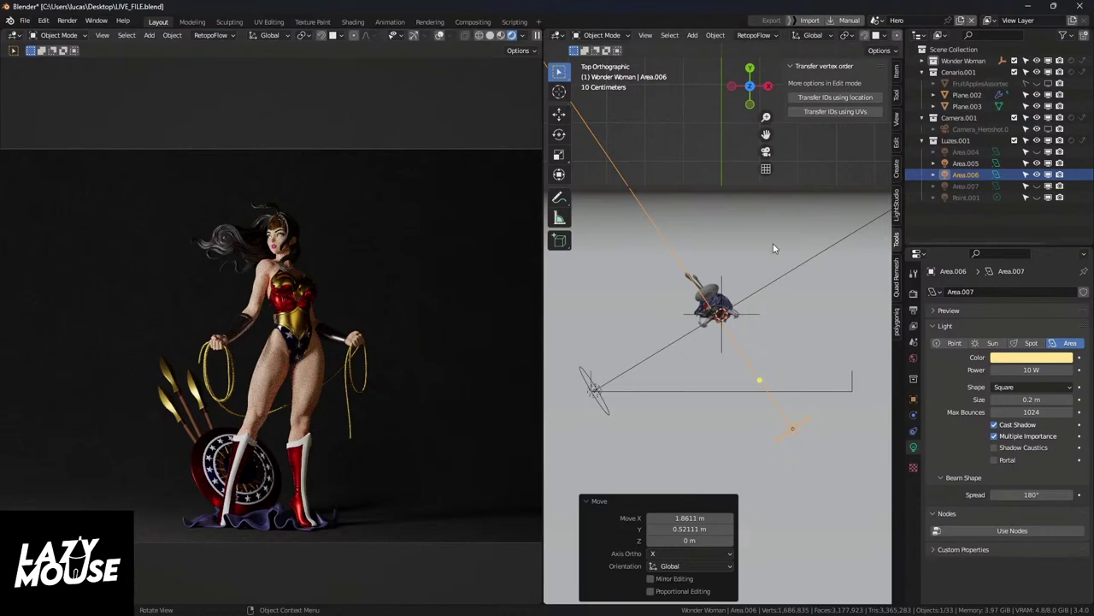
Step: Compare the lighting by toggling Area.006, Area.007 and Area.005 visibility, selecting Area.007
click(1036, 186)
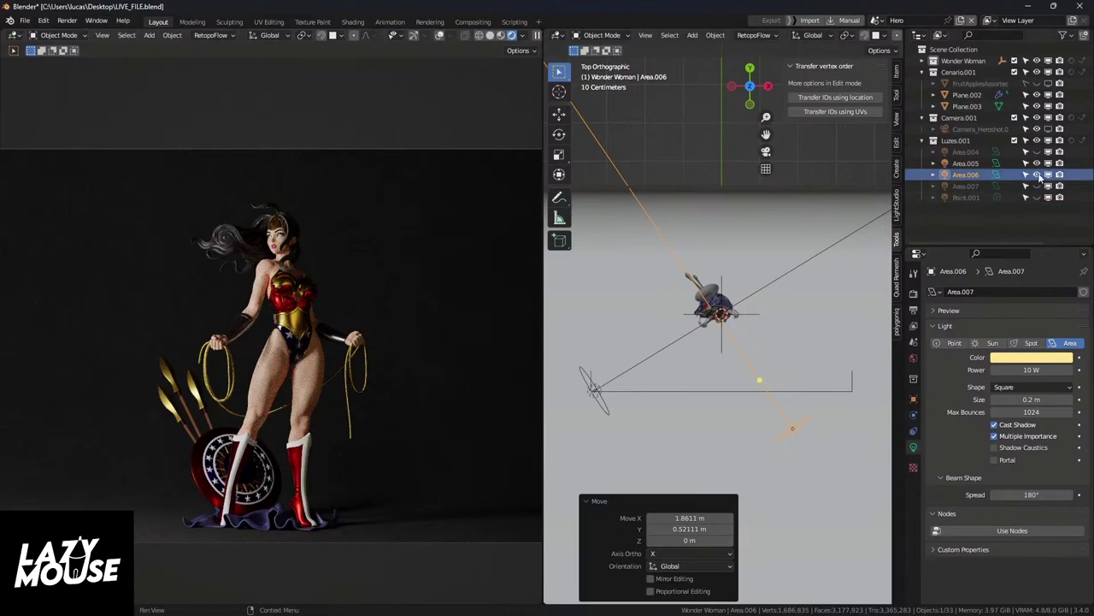
click(1037, 174)
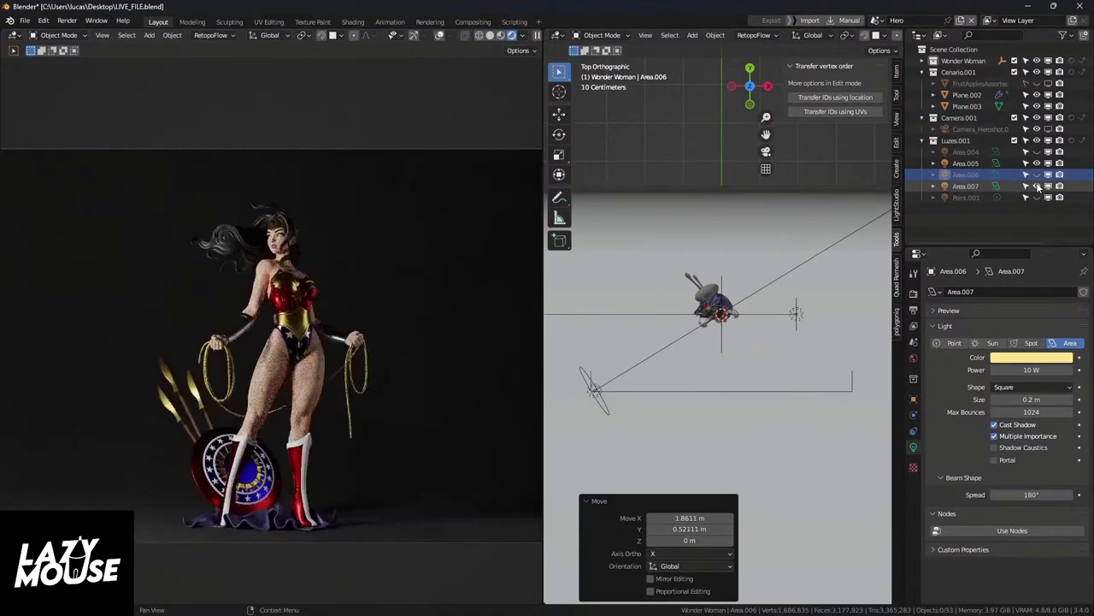
click(966, 186)
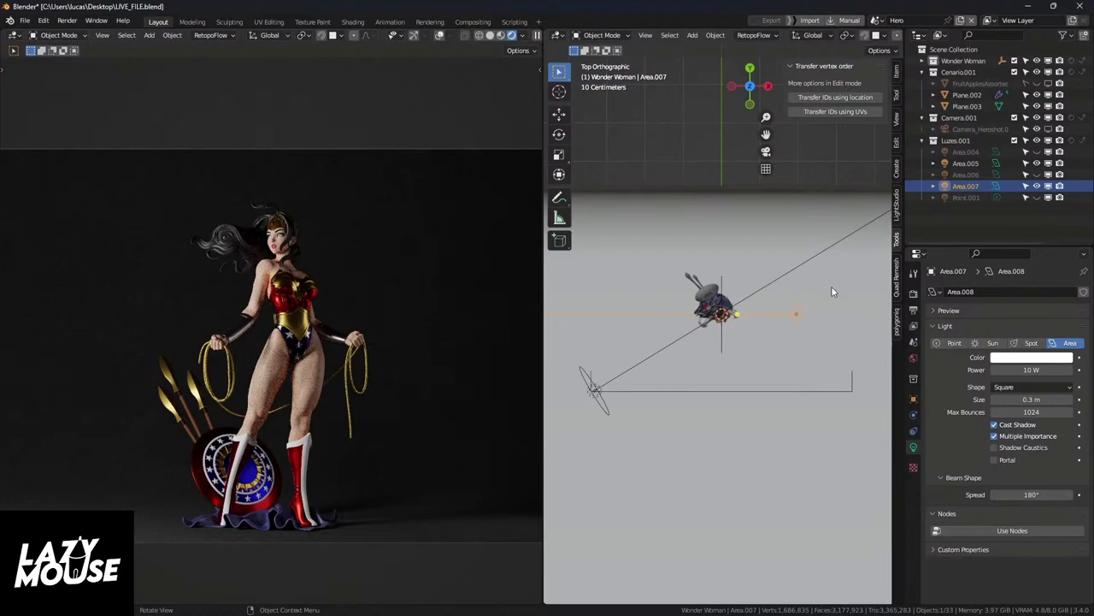
click(1036, 164)
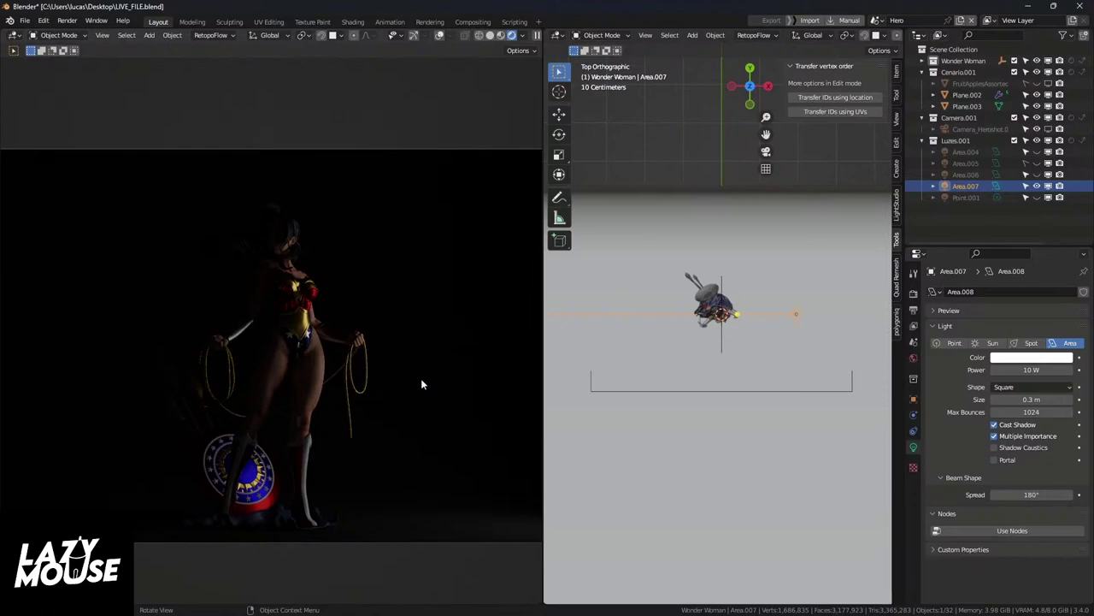
click(1037, 163)
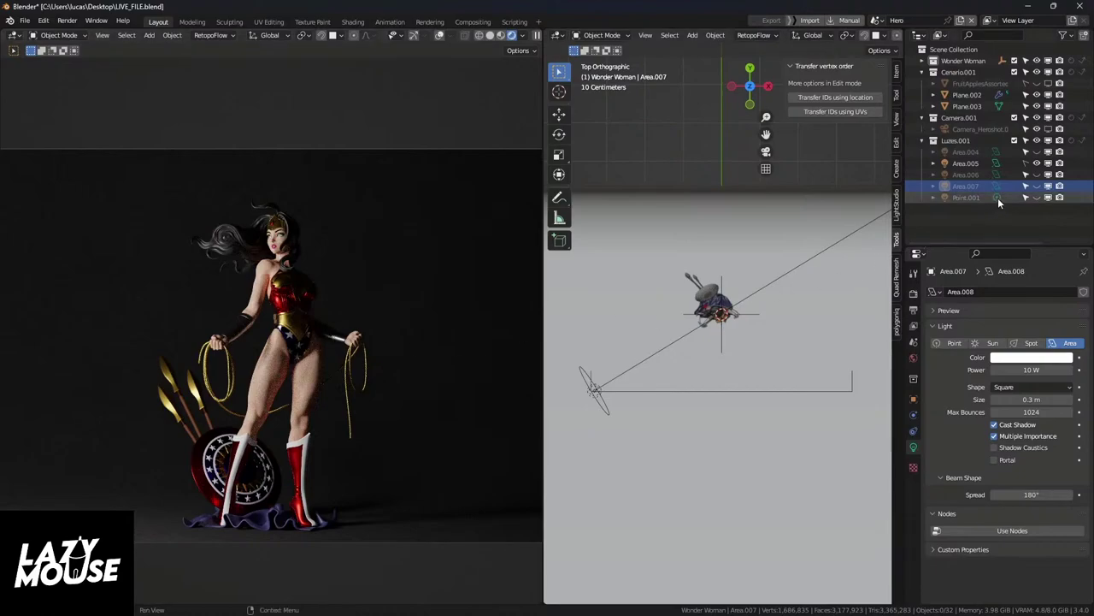
click(1037, 186)
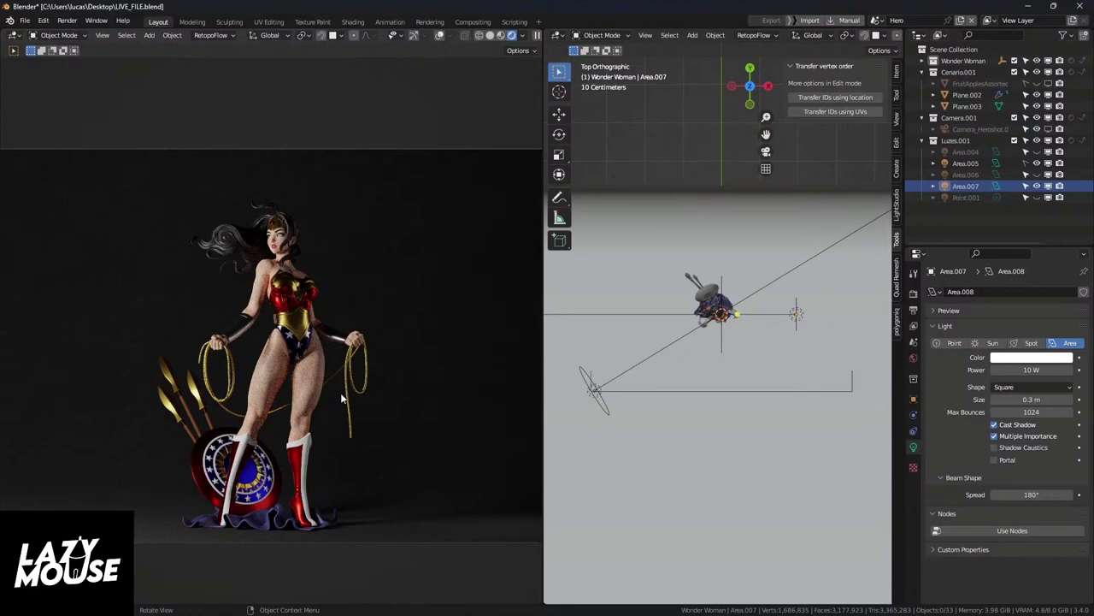
Step: Turn Area.006 on, off and back on, then select it in the scene
click(1037, 174)
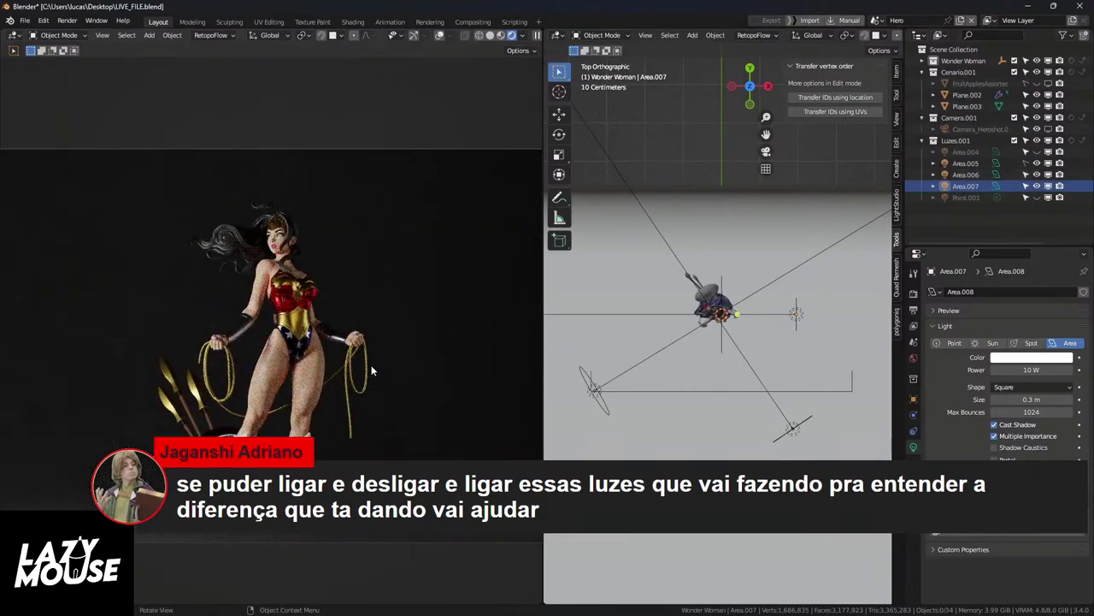
click(1037, 175)
click(1037, 174)
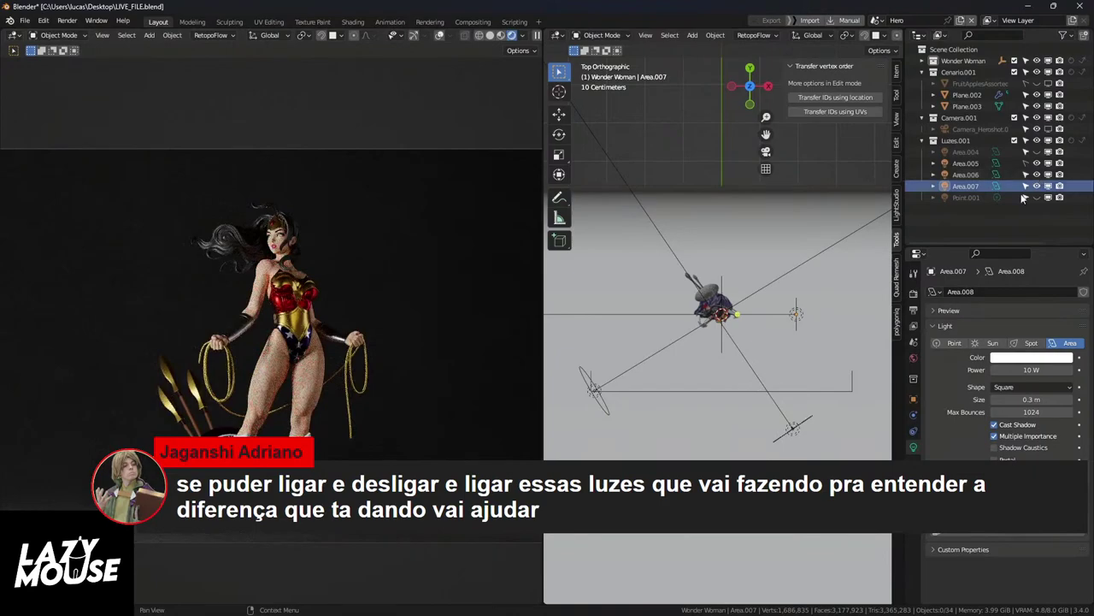
click(793, 431)
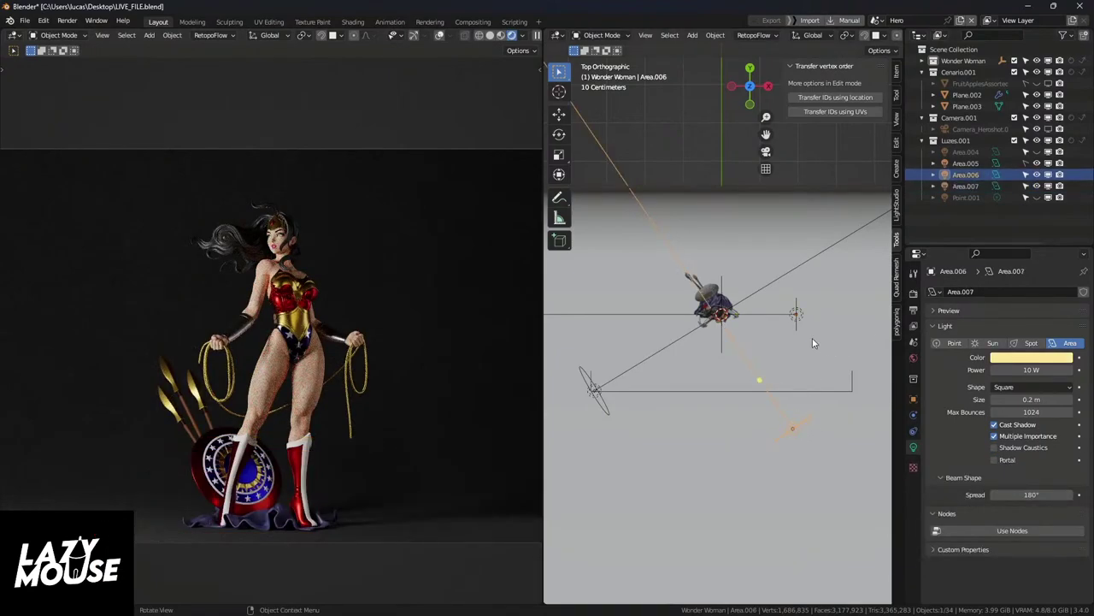
Step: Rotate the Area.006 light and move it to the left
key(r)
click(843, 361)
key(g)
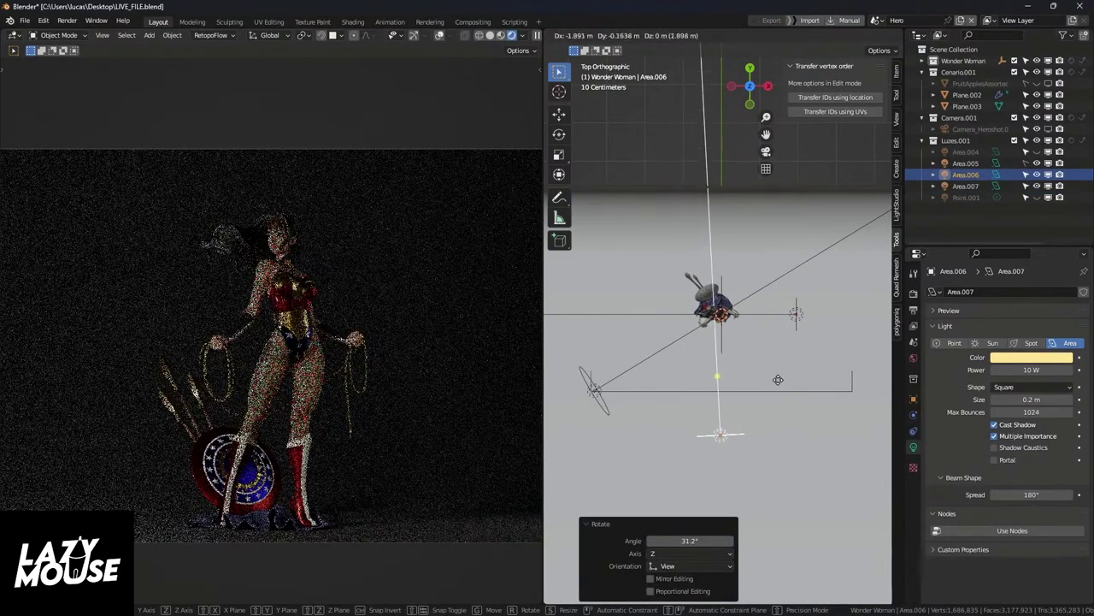
click(778, 379)
Step: Fine-tune Area.006's rotation and position, then select the Plane.002 backdrop with its Fundo material
key(r)
click(806, 373)
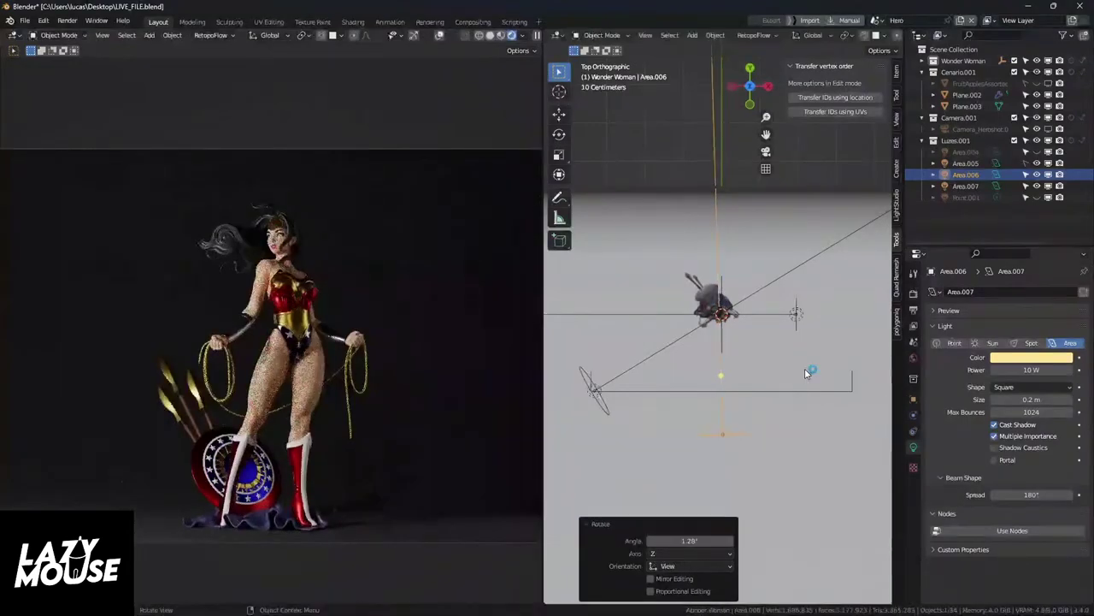
key(g)
click(804, 369)
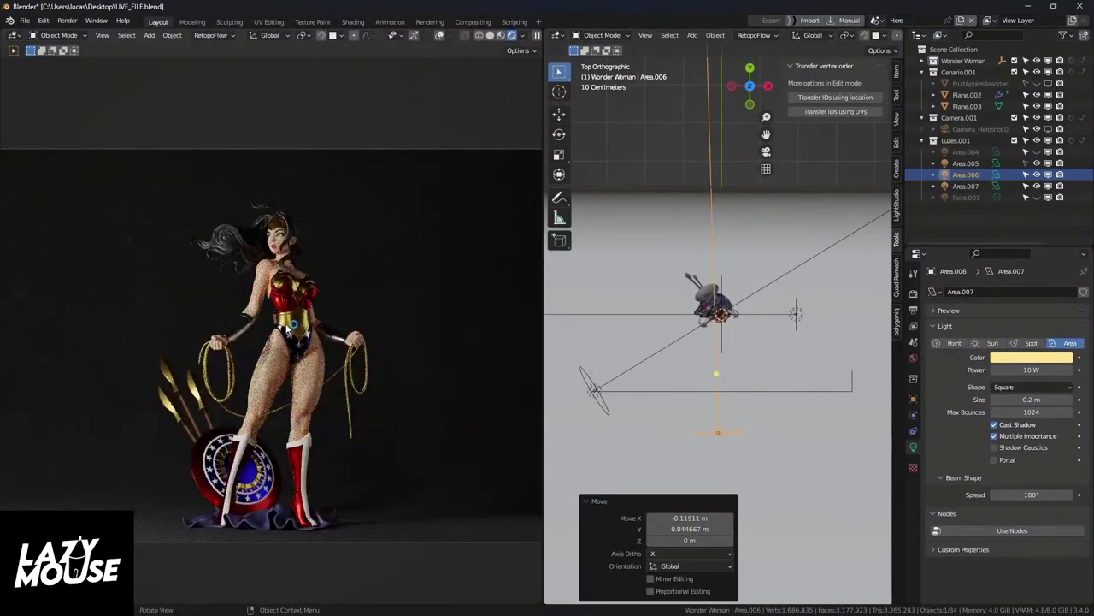
middle_drag(753, 423, 733, 401)
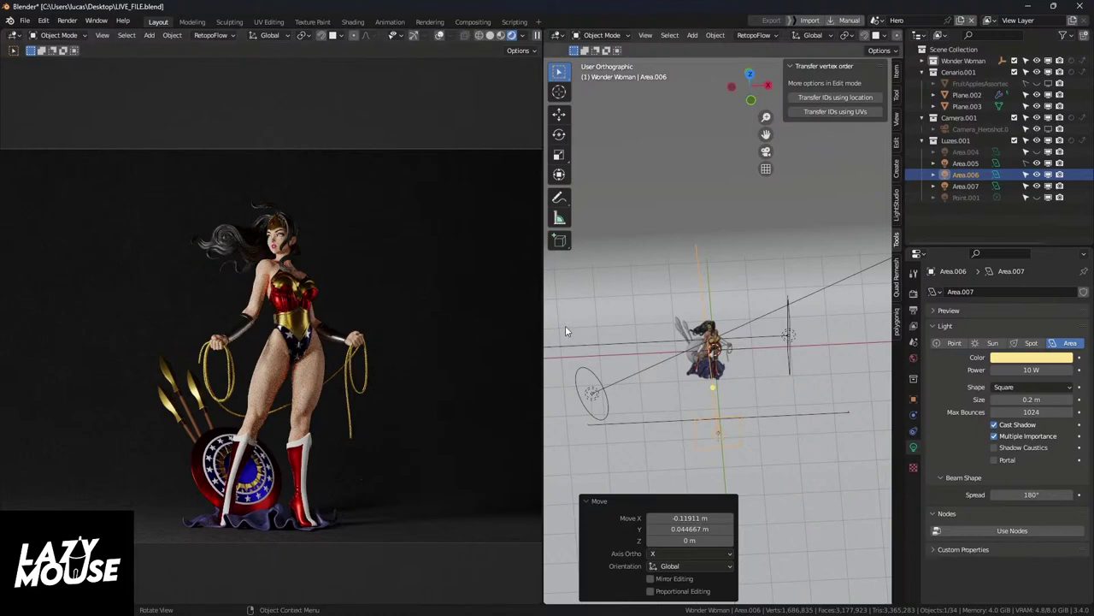
click(605, 391)
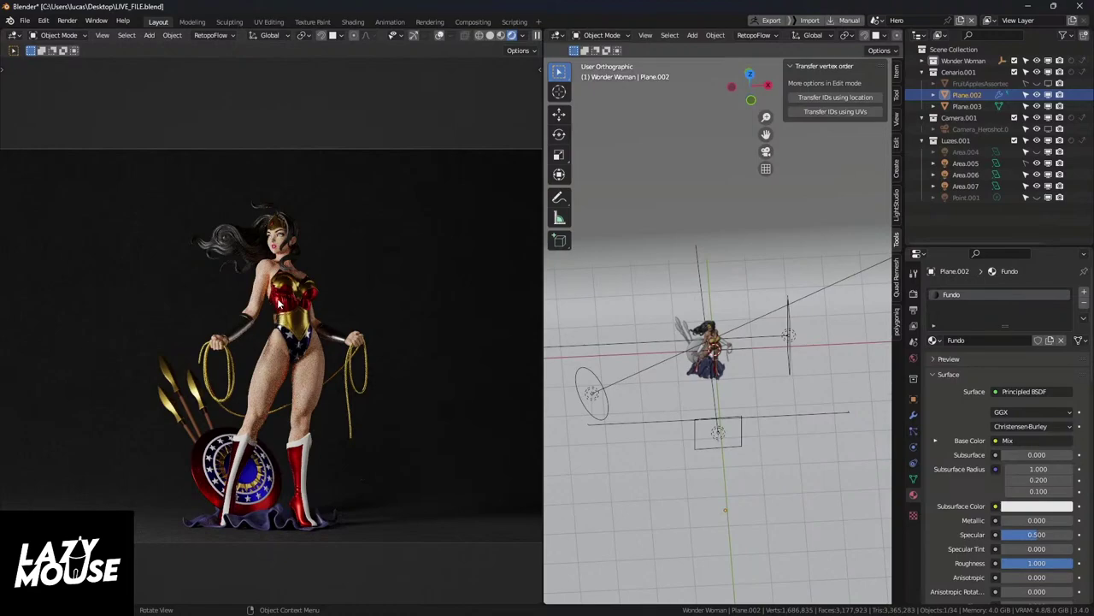
Step: Zoom in on the figure and show Point.001's settings: orange, 300 W, 2 m radius
scroll(277, 305, up, 10)
scroll(277, 305, up, 2)
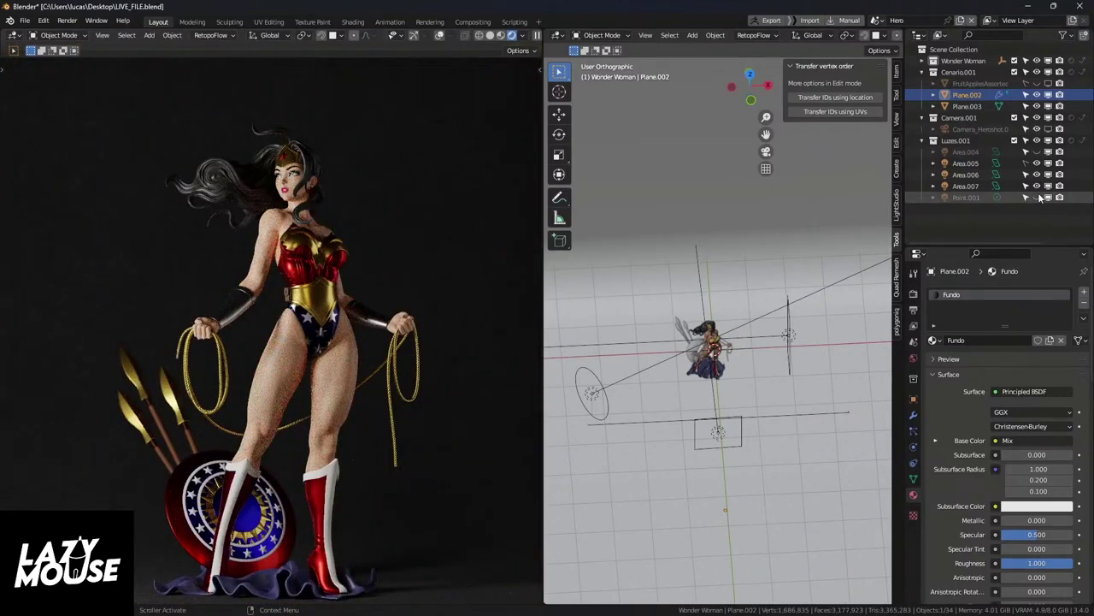
click(960, 198)
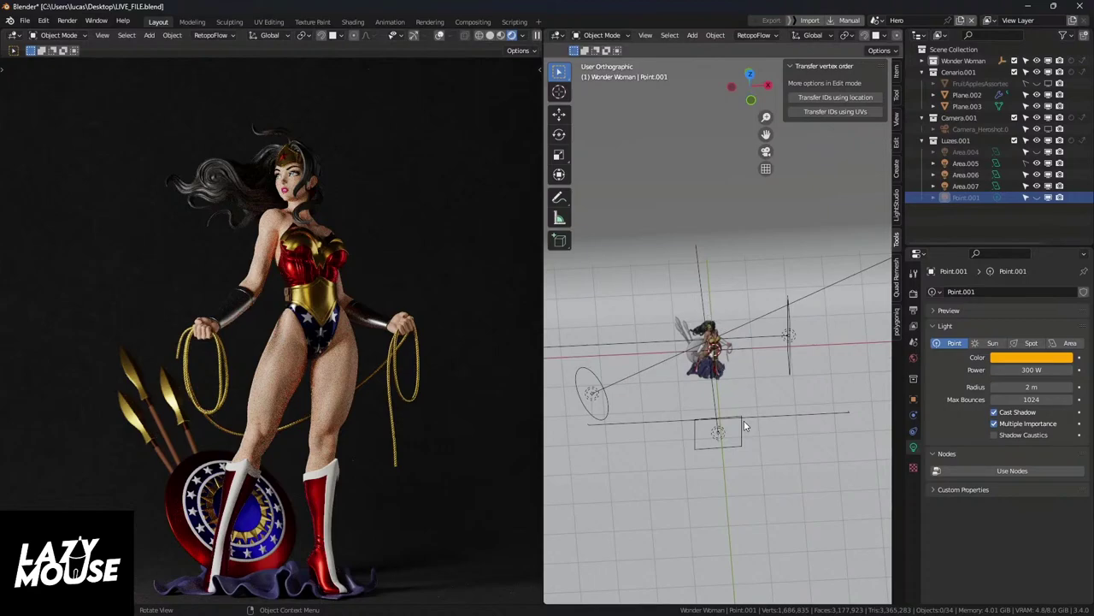
Step: Switch on the orange Point.001 light and orbit the render preview around the figure
click(1036, 197)
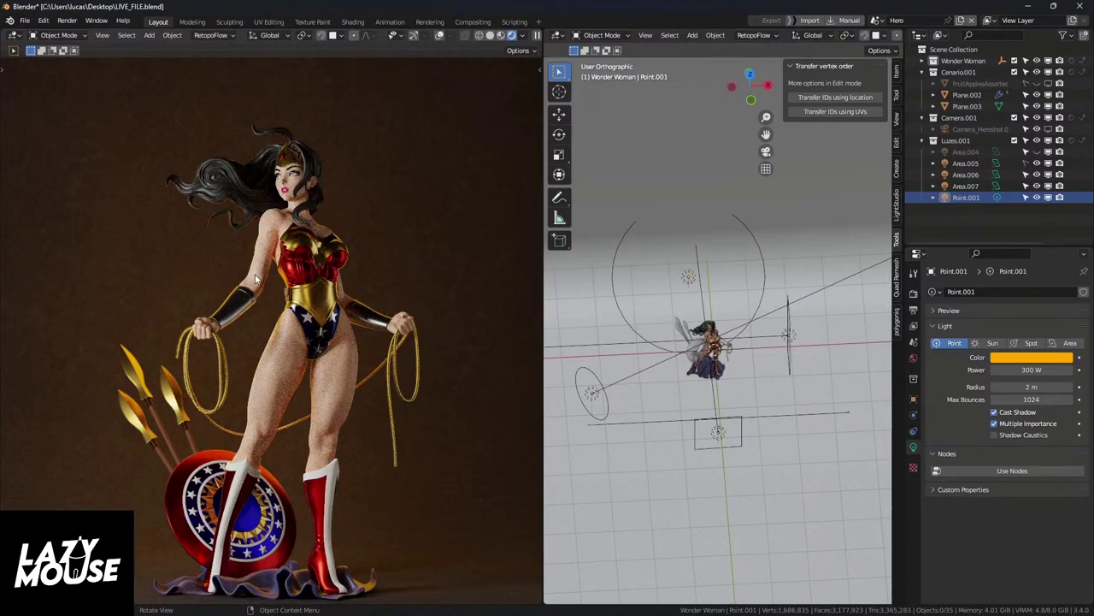
middle_drag(353, 289, 385, 291)
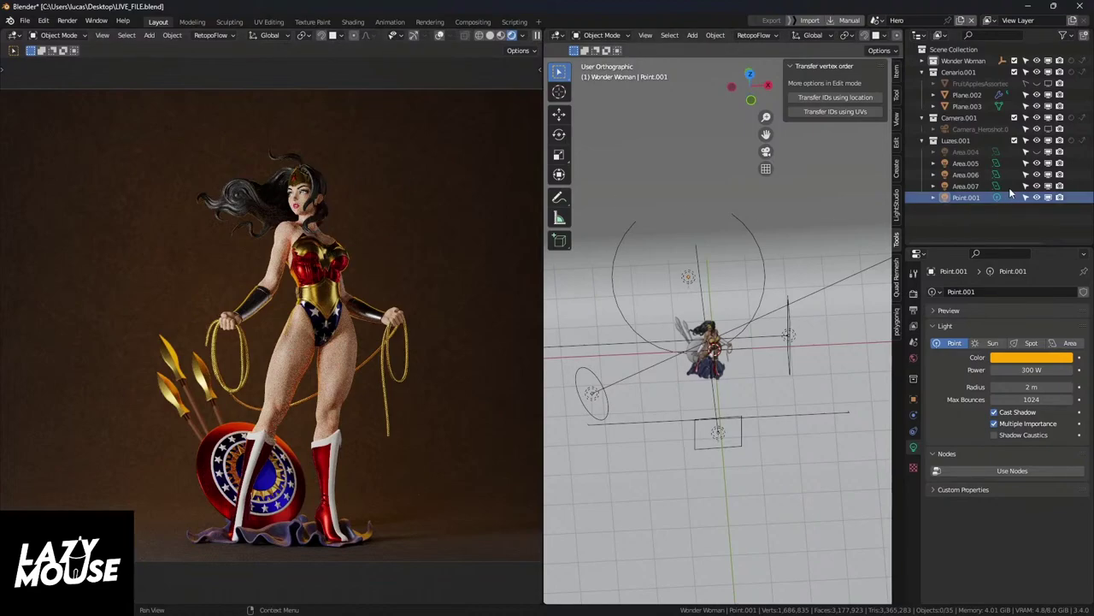
Step: Turn the 120 W Area.004 disk light on, compare it off, re-enable and select it
click(1037, 152)
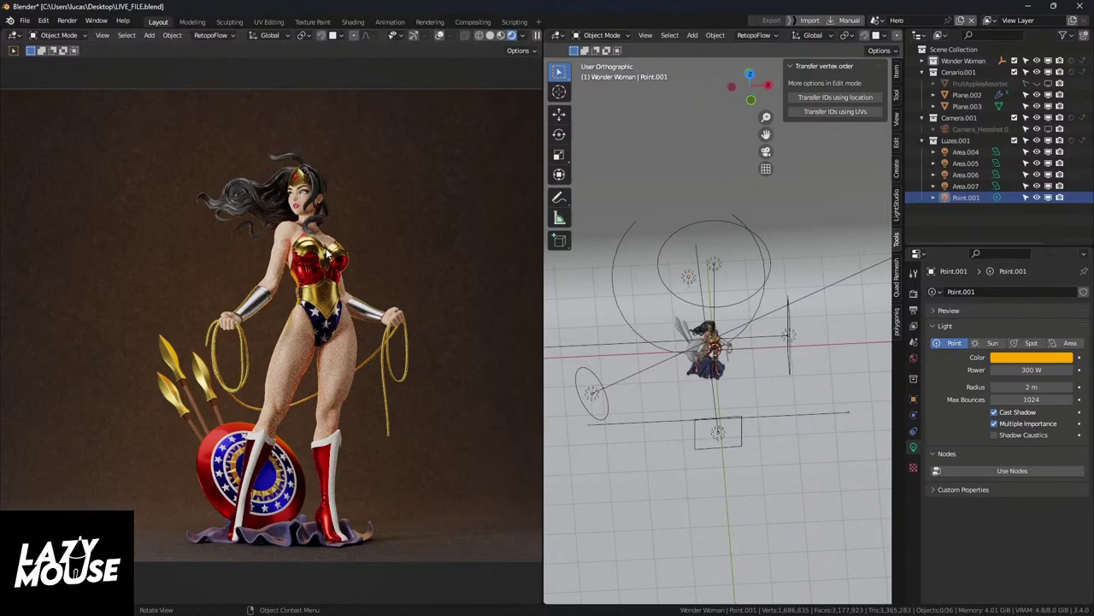
click(1037, 152)
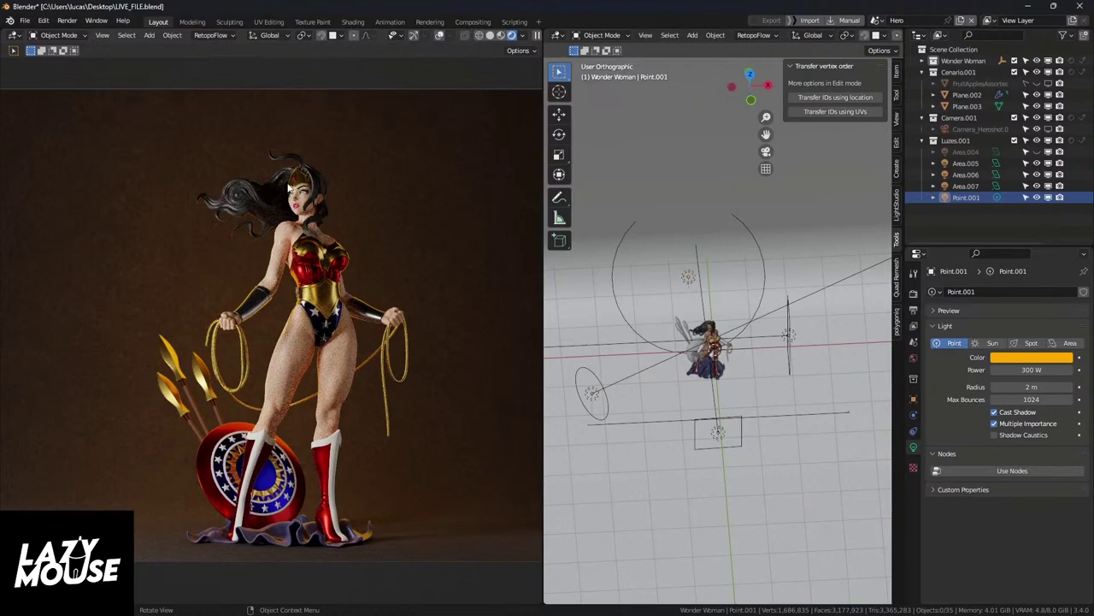
click(1037, 152)
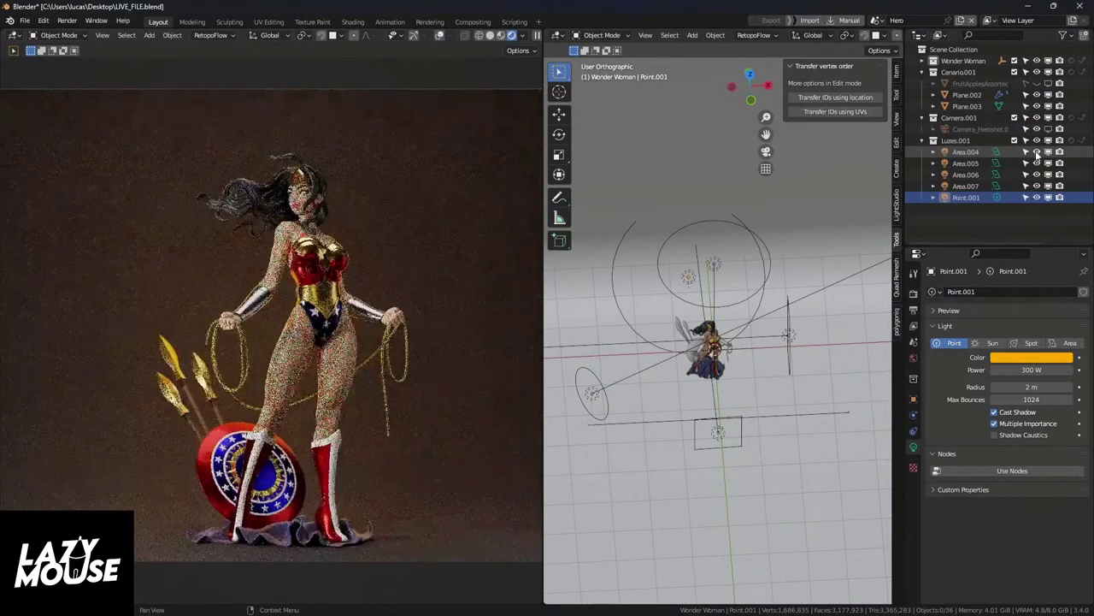
click(718, 271)
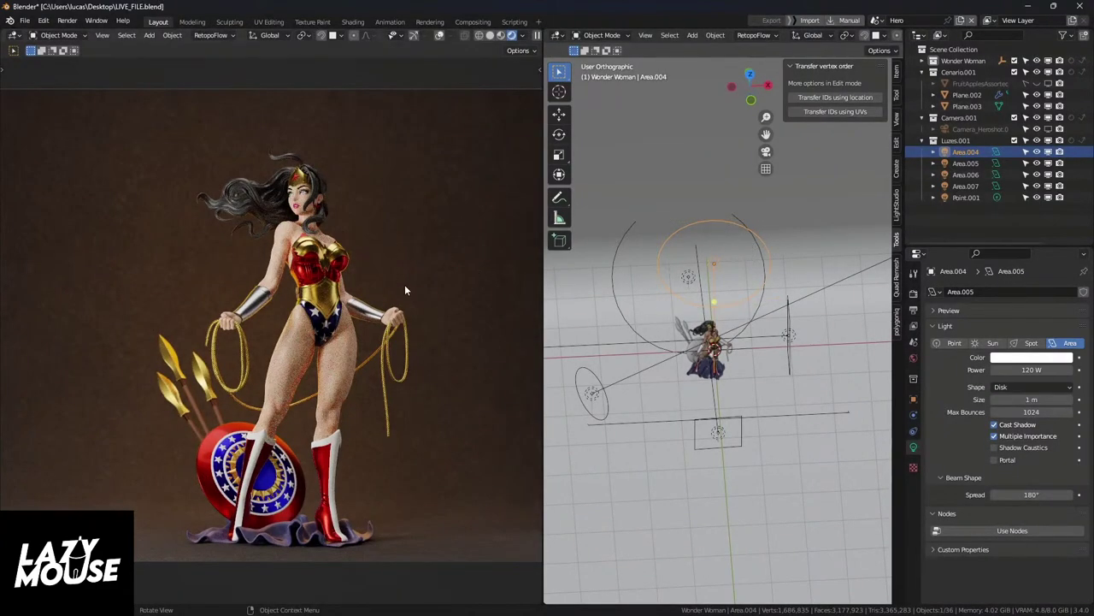
middle_drag(424, 340, 207, 320)
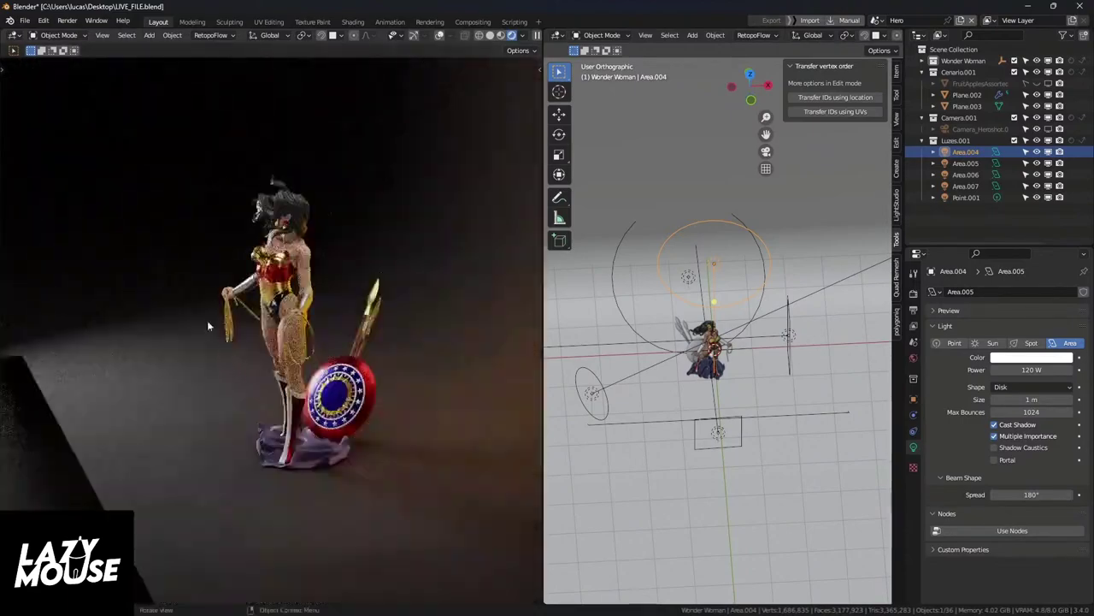
scroll(146, 194, down, 3)
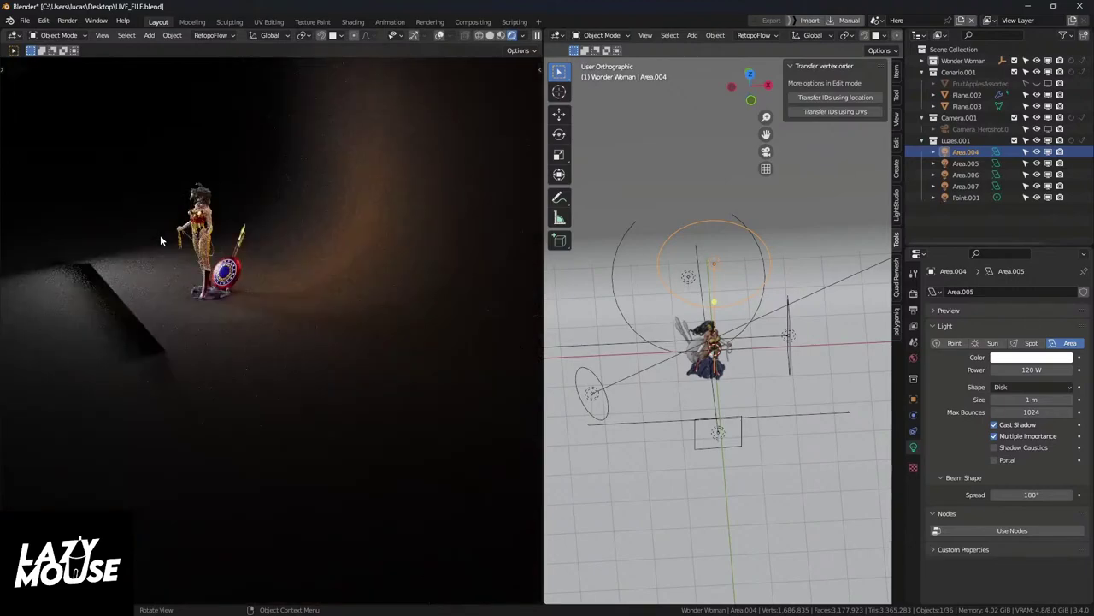
middle_drag(159, 240, 299, 292)
scroll(220, 239, up, 4)
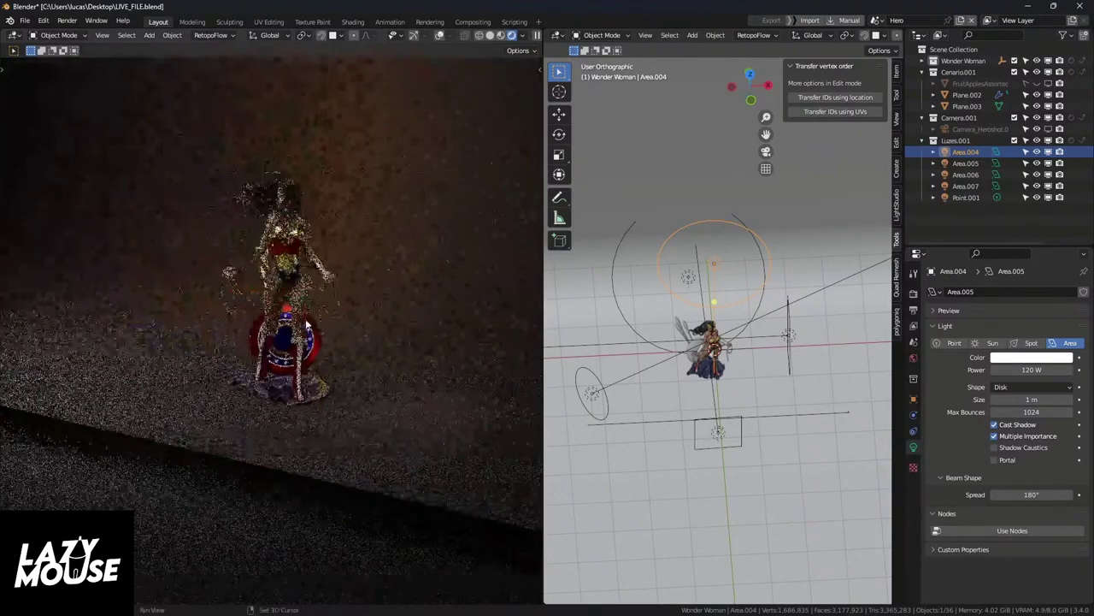
scroll(300, 293, up, 1)
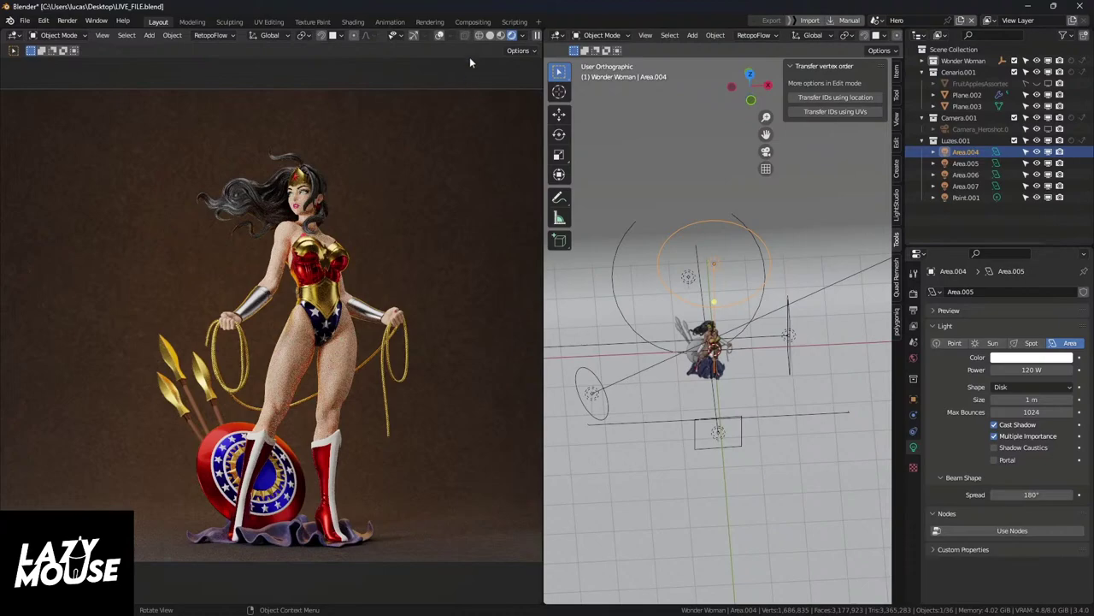
Step: Set the left view to Solid shading, save the file, and switch the render engine to Eevee
click(491, 35)
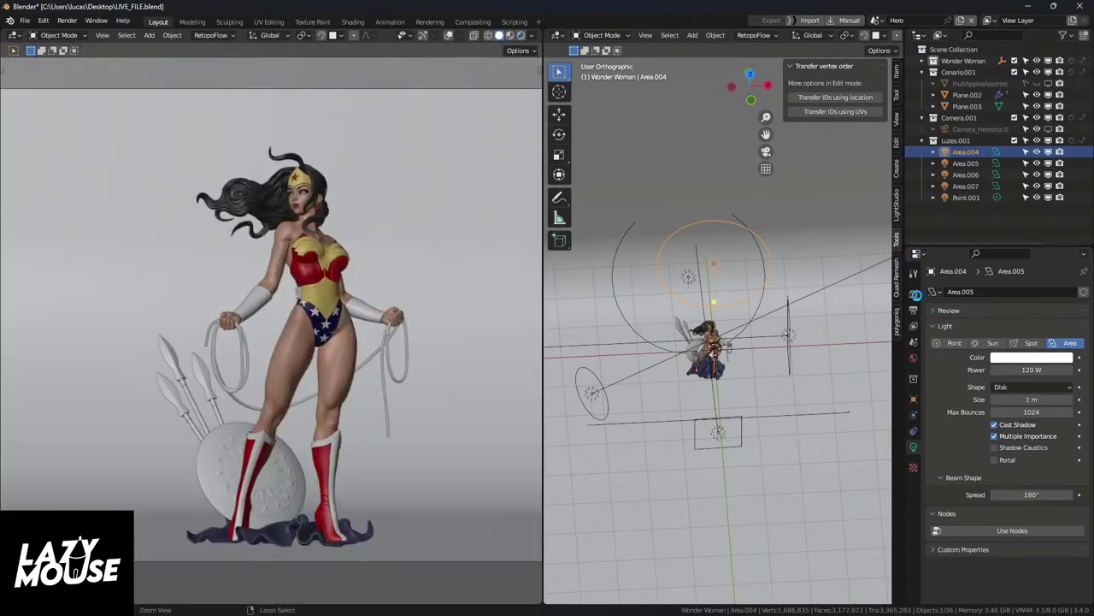
key(ctrl+s)
click(913, 293)
click(1037, 292)
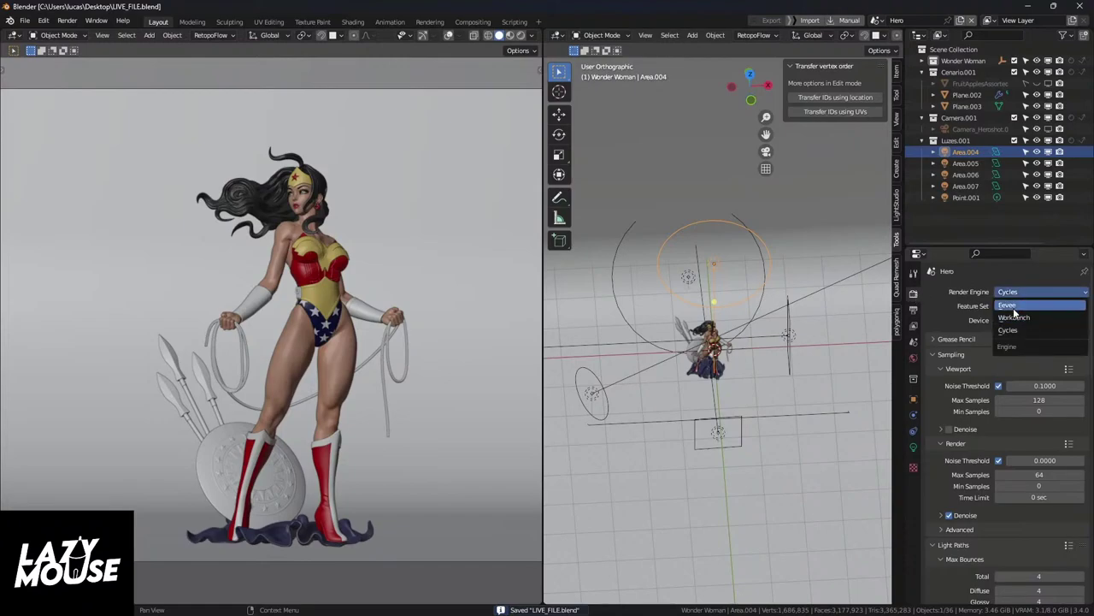
key(Return)
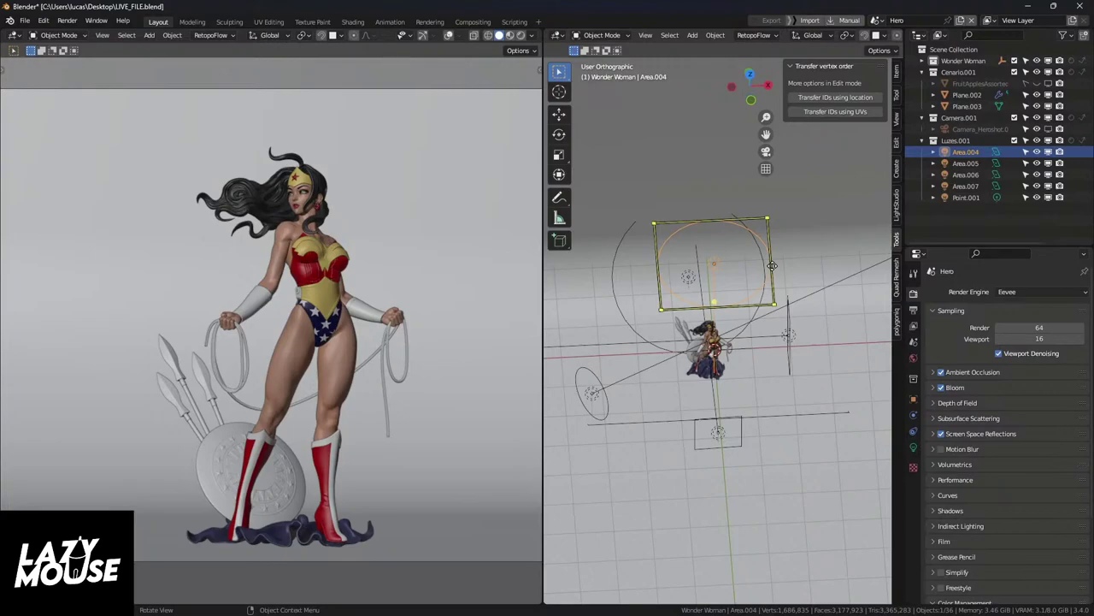
Step: Adjust the Area.004 disc light's shape and size above and behind the figure
mouse_move(526, 590)
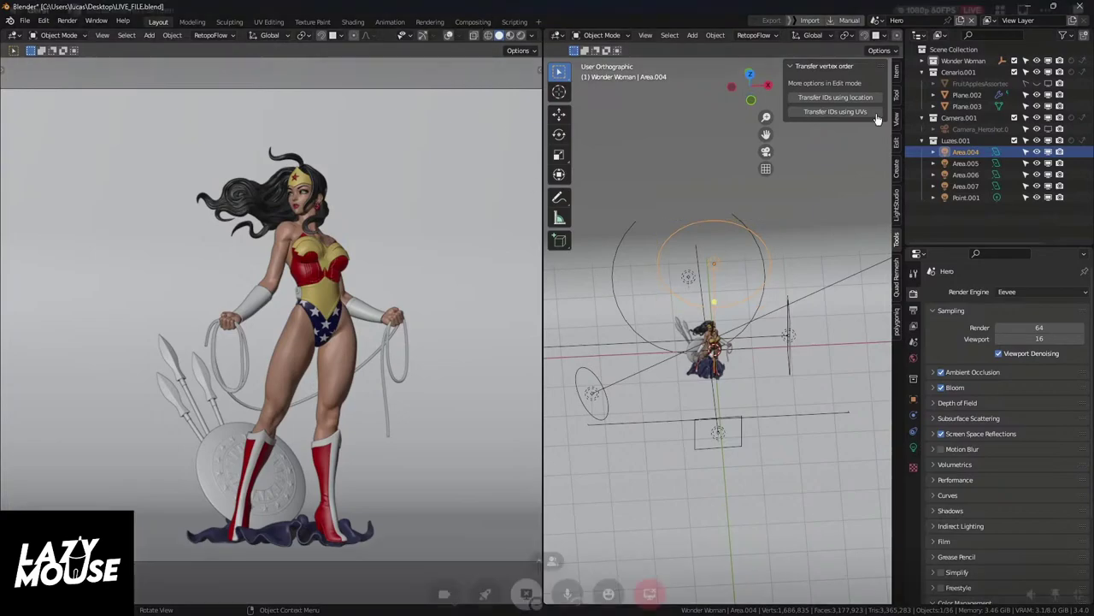
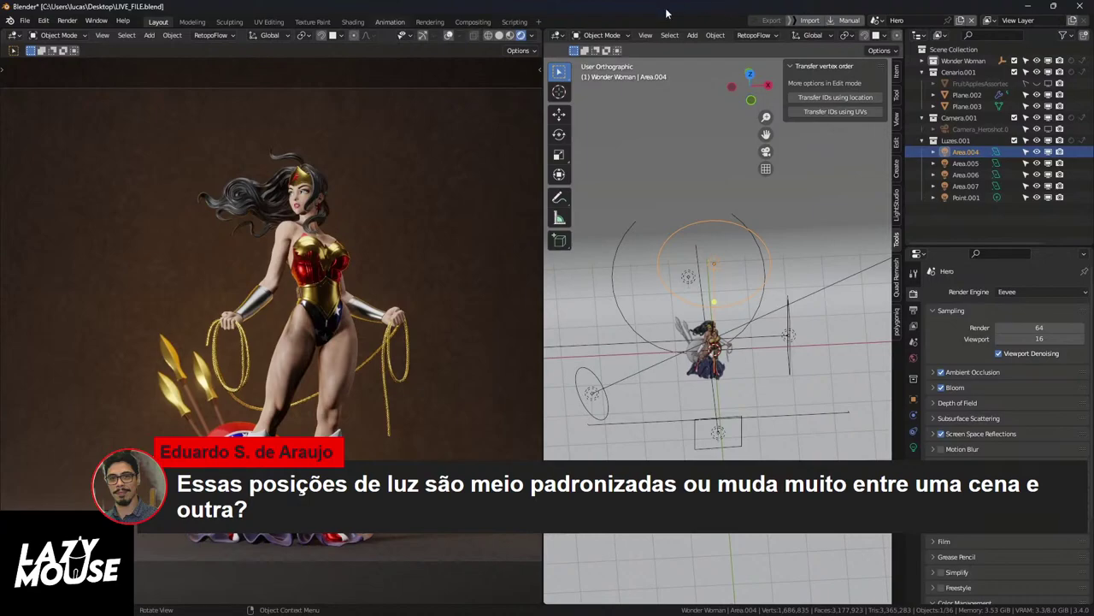
Step: Glance through the recent project files list, then dismiss it
click(23, 24)
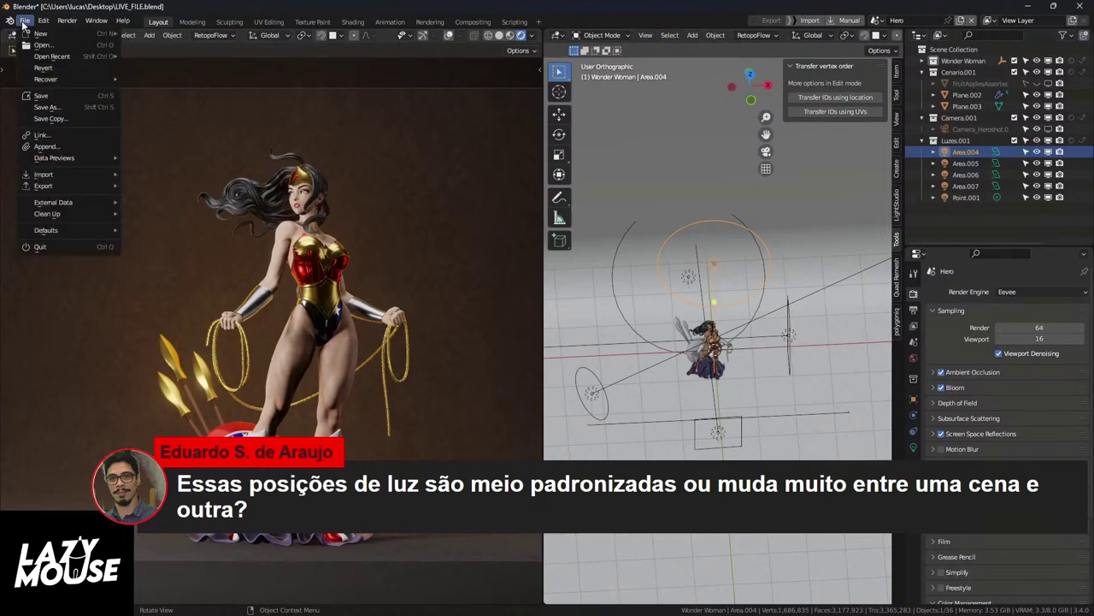
mouse_move(36, 57)
key(Escape)
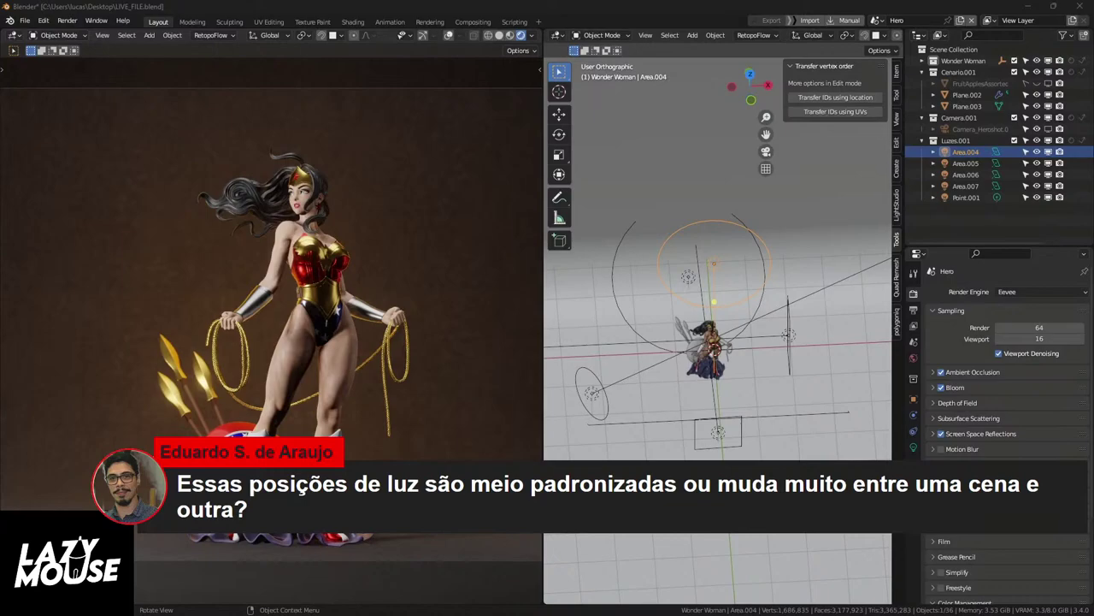
Step: Bring up the statue reference photos and maximize the browser window
key(alt+Tab)
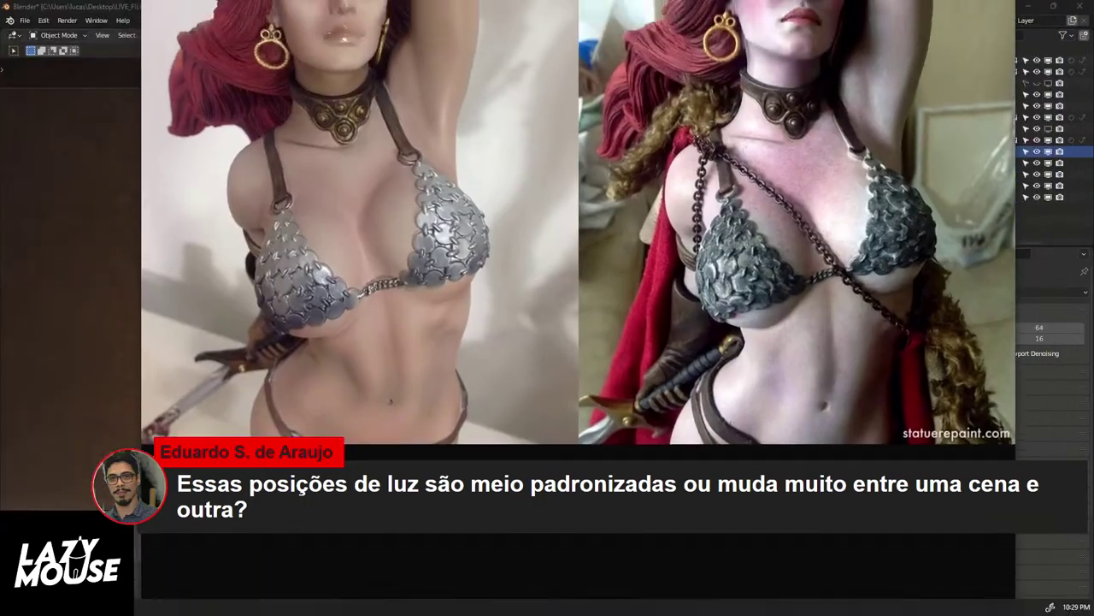
scroll(578, 257, up, 4)
key(F11)
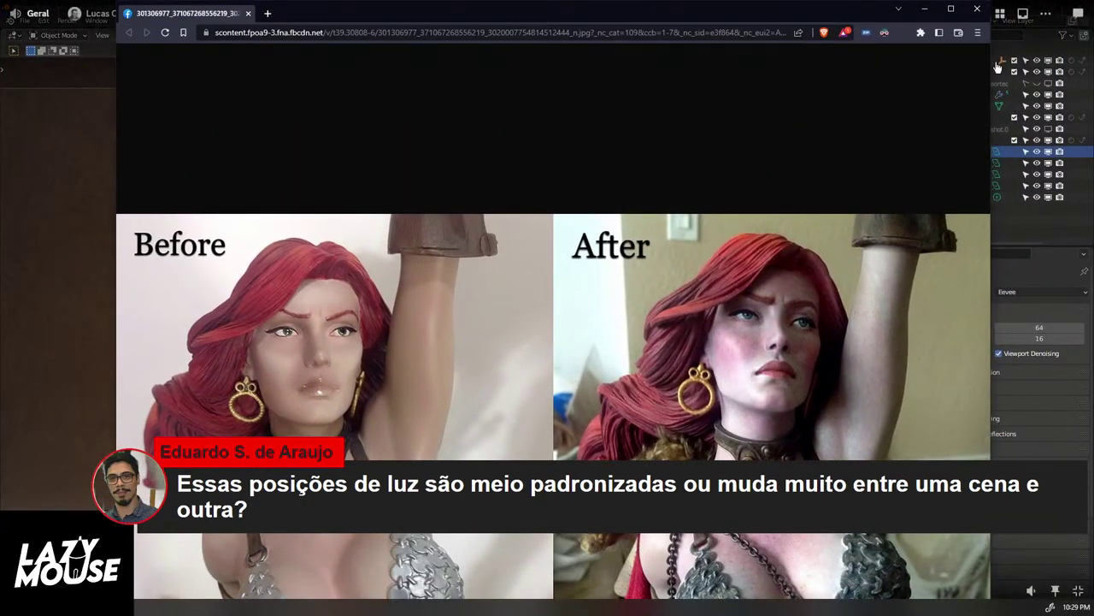
click(951, 7)
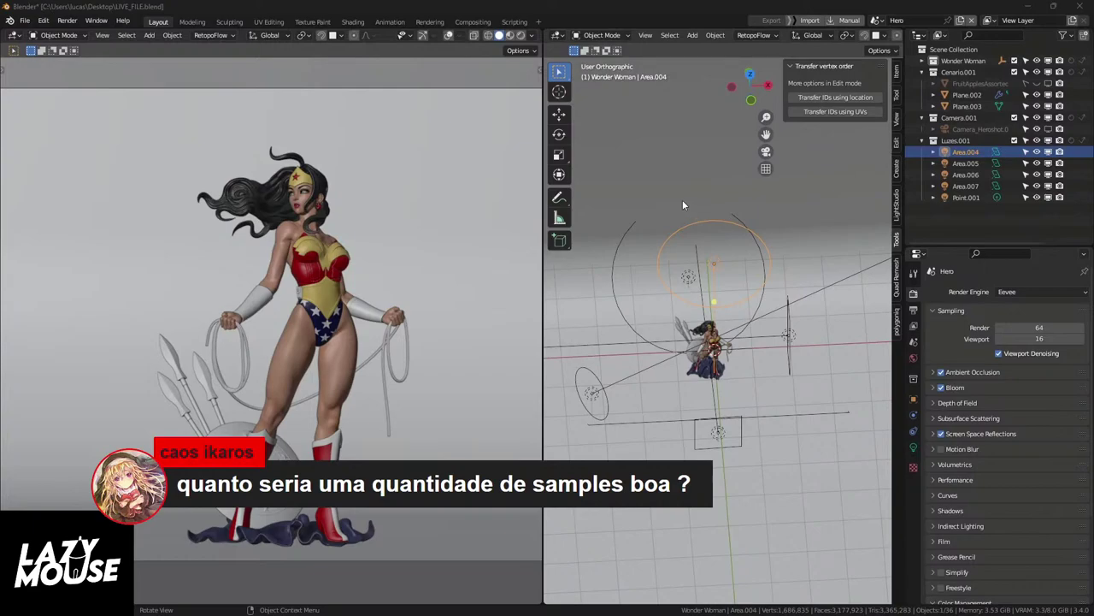
Step: Set the left viewport to Rendered shading and make the right area an Object Shader Editor
click(520, 36)
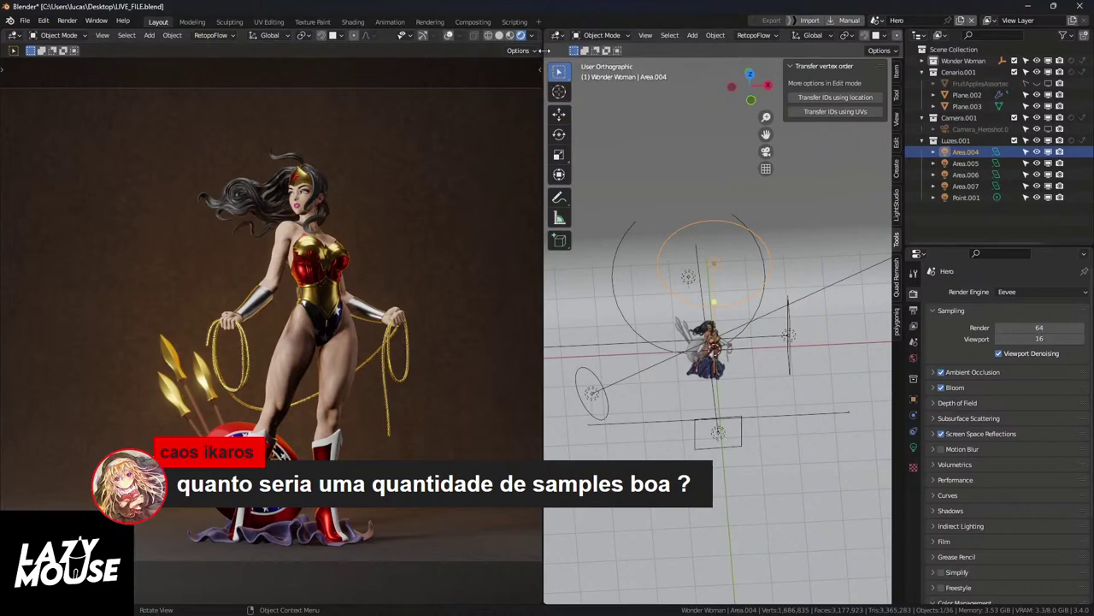
drag(544, 70, 306, 70)
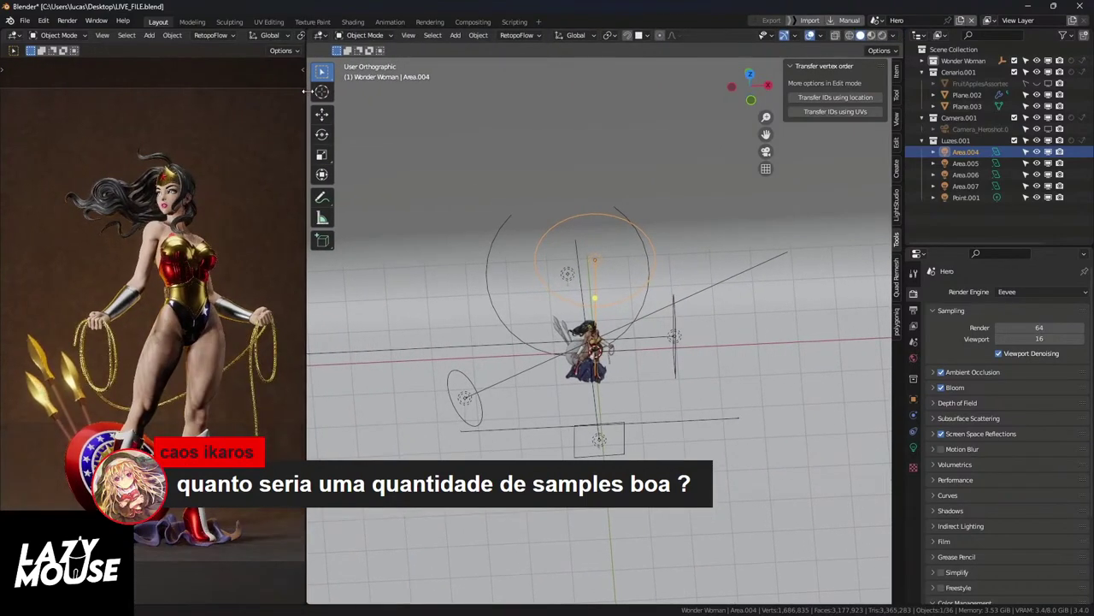
click(324, 38)
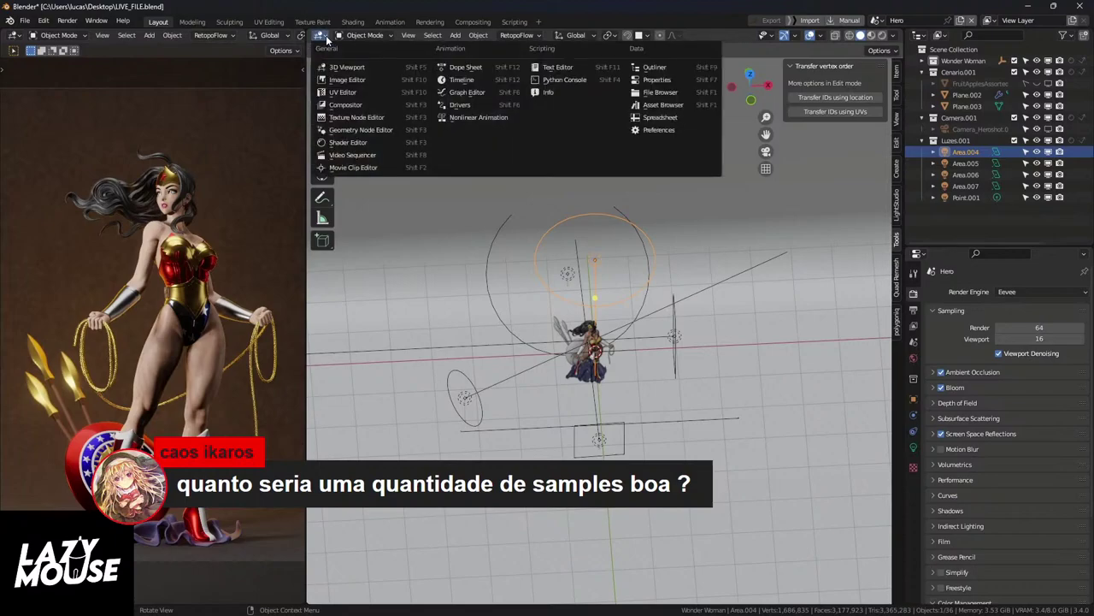
click(345, 141)
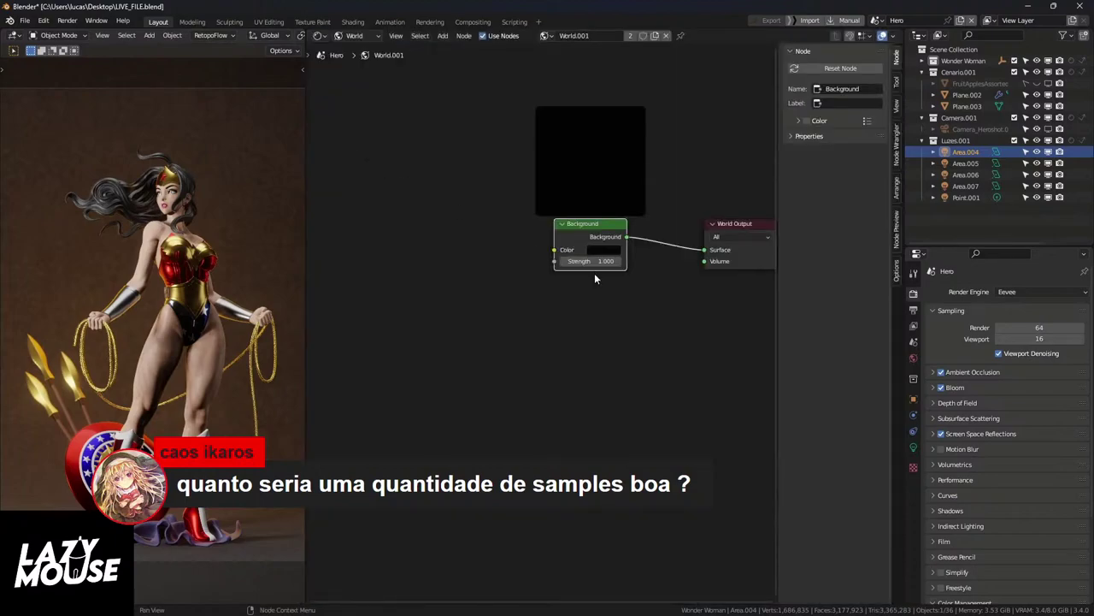
middle_drag(594, 273, 500, 340)
click(355, 35)
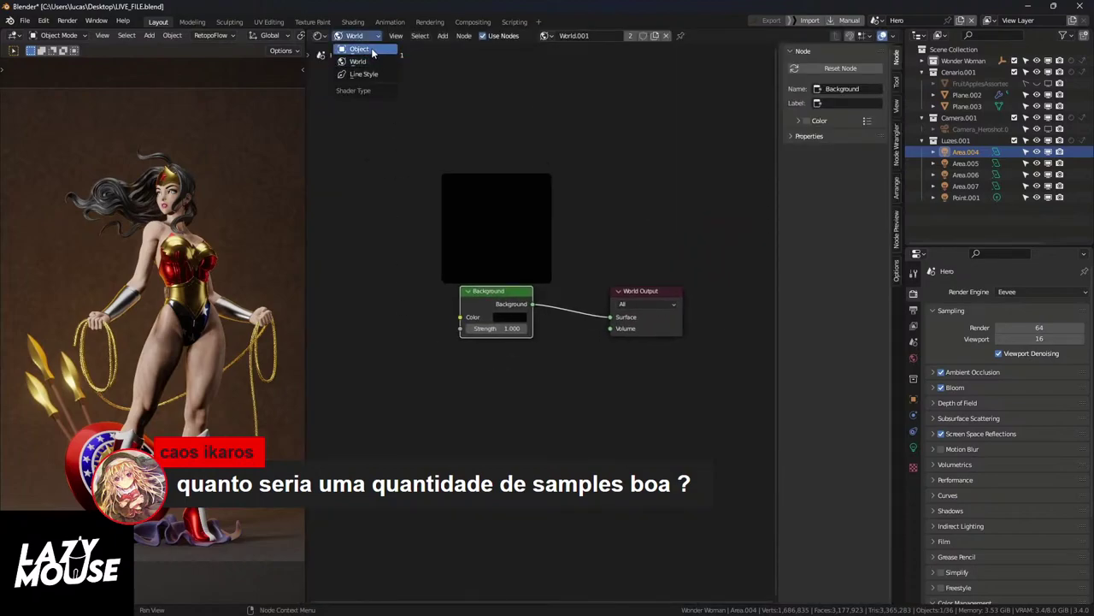
click(373, 51)
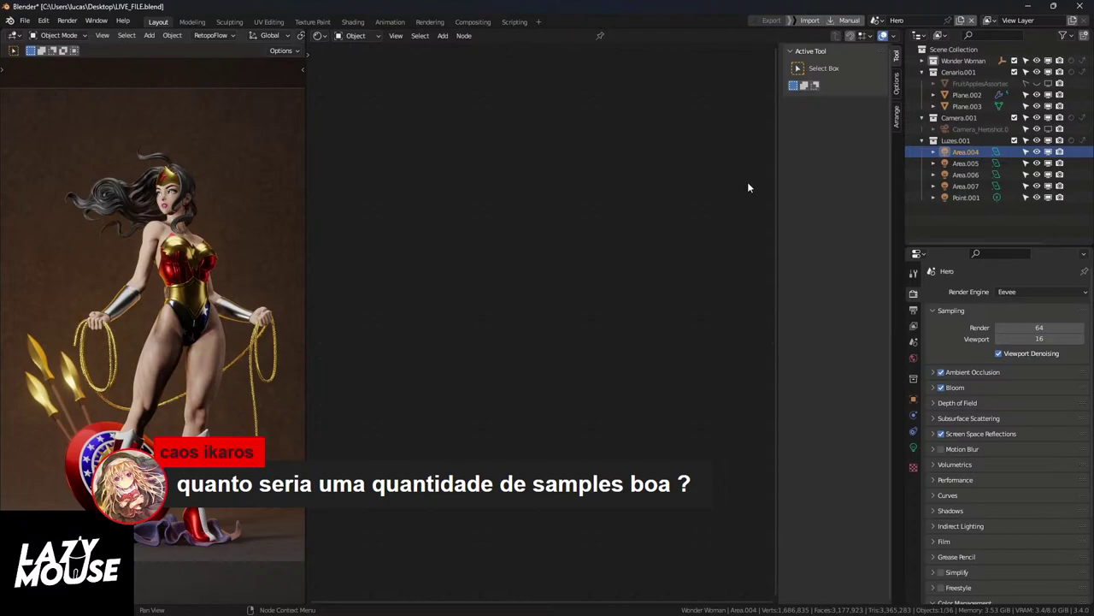
Step: Select the gold costume to show its Golds material node tree
click(913, 447)
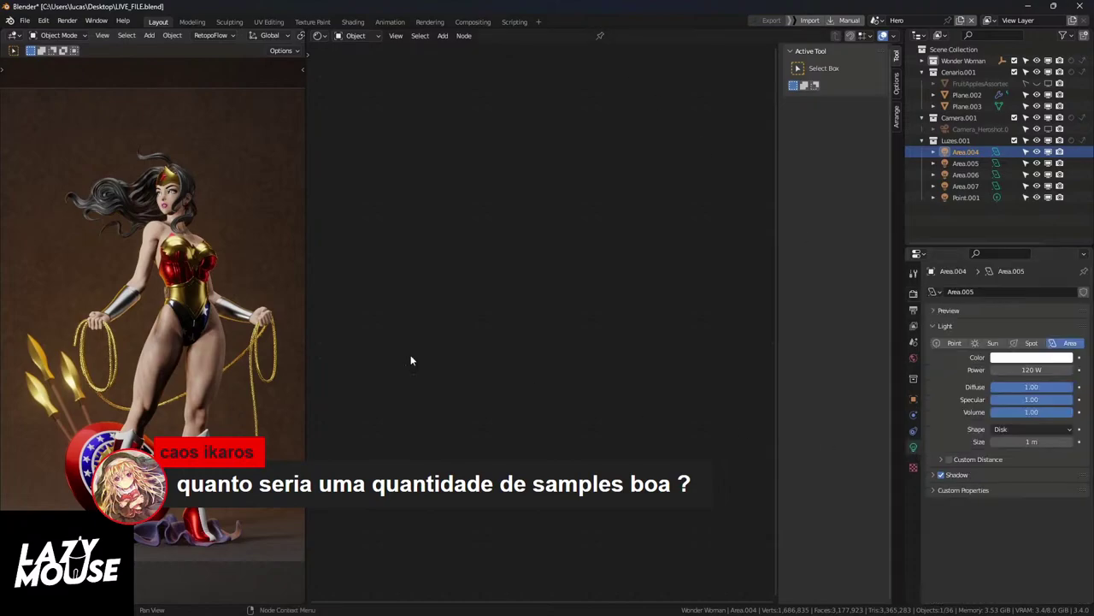
click(195, 275)
scroll(572, 312, up, 3)
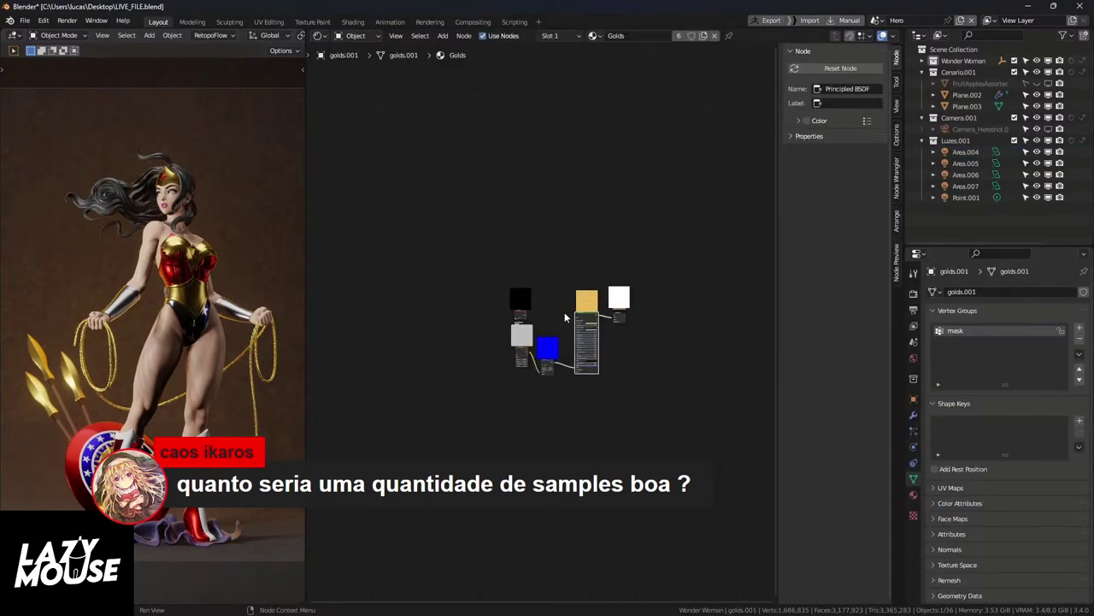
Step: Set the Golds Material Output target to Cycles only
scroll(566, 317, up, 8)
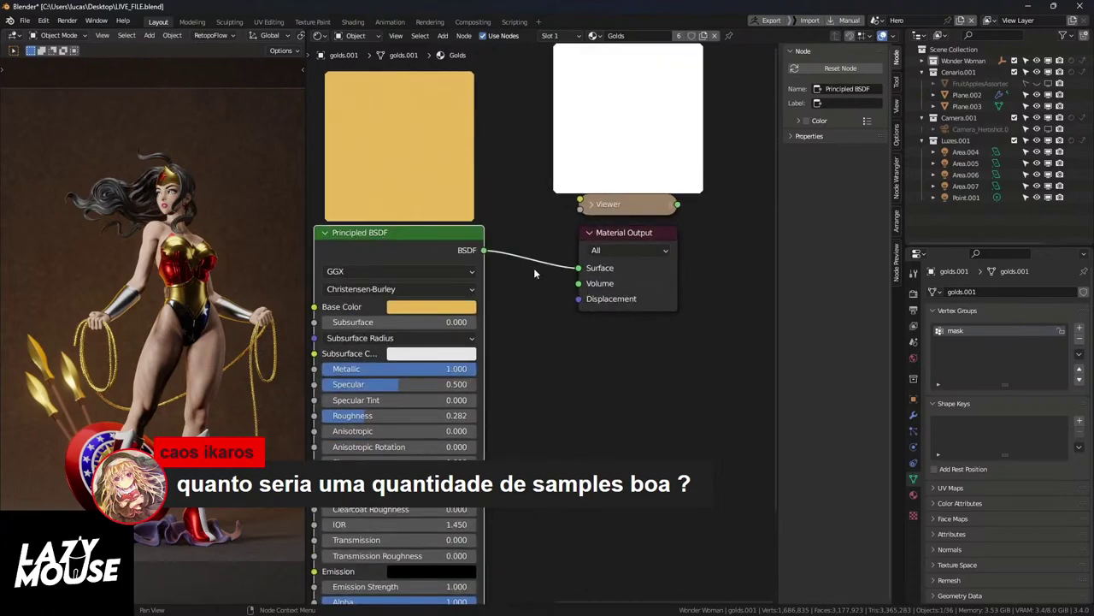
click(614, 236)
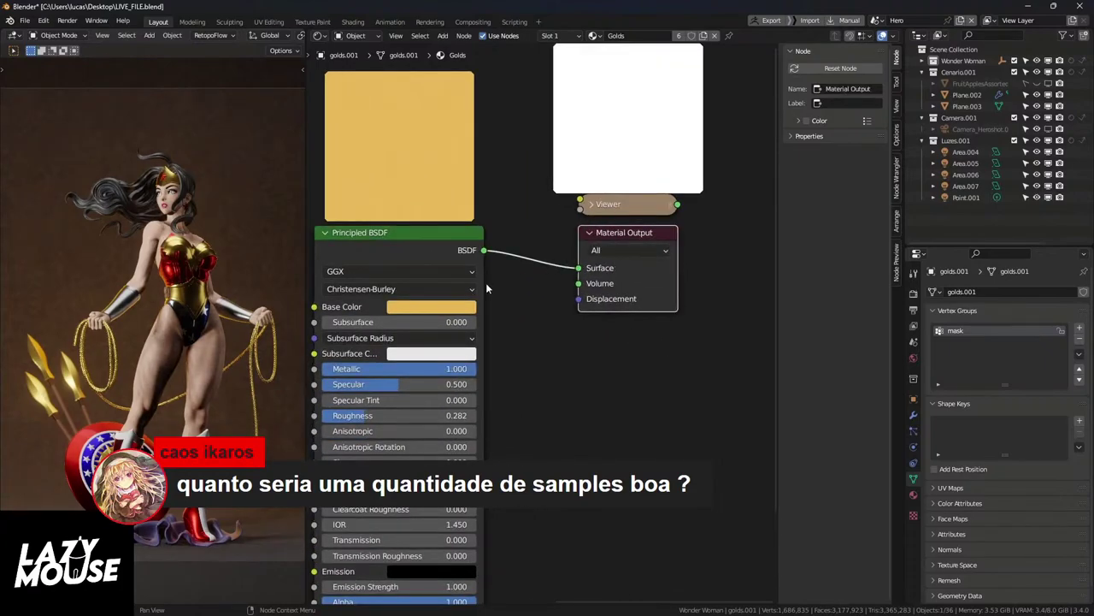
click(612, 253)
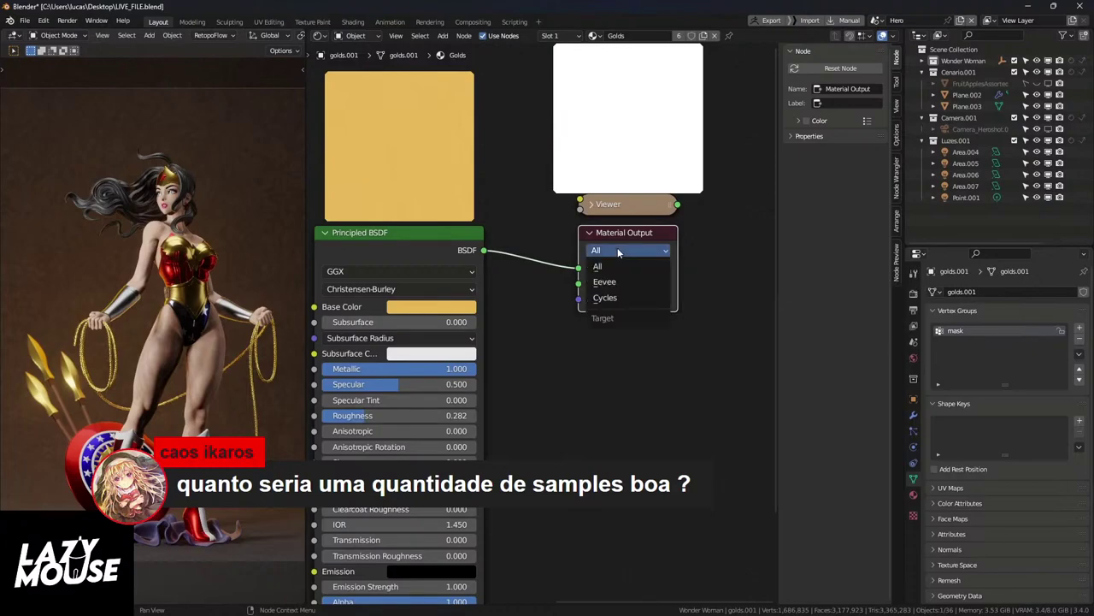
click(613, 296)
Step: Duplicate the Principled BSDF with its texture, placing the copy below the original
scroll(614, 296, down, 1)
middle_drag(590, 513, 588, 288)
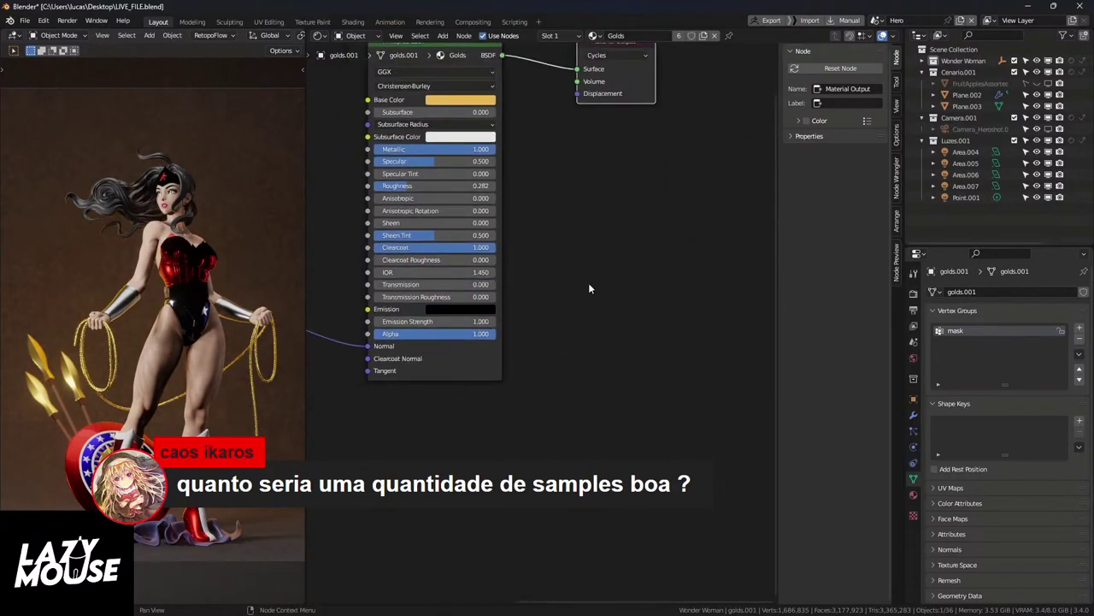
scroll(589, 288, down, 2)
click(517, 174)
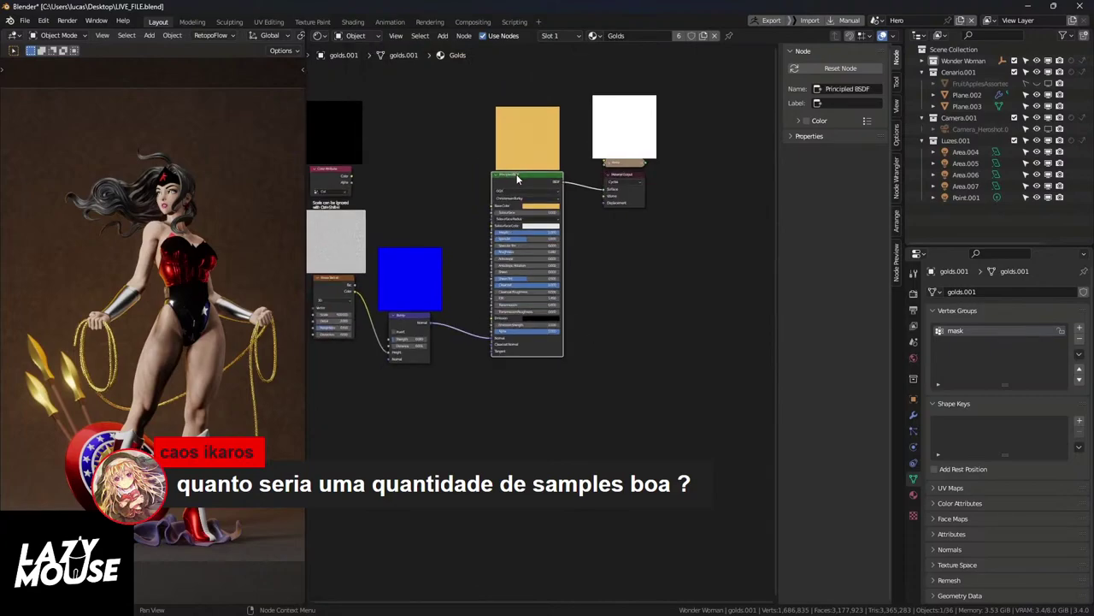
key(shift+d)
click(519, 419)
middle_drag(447, 379, 400, 239)
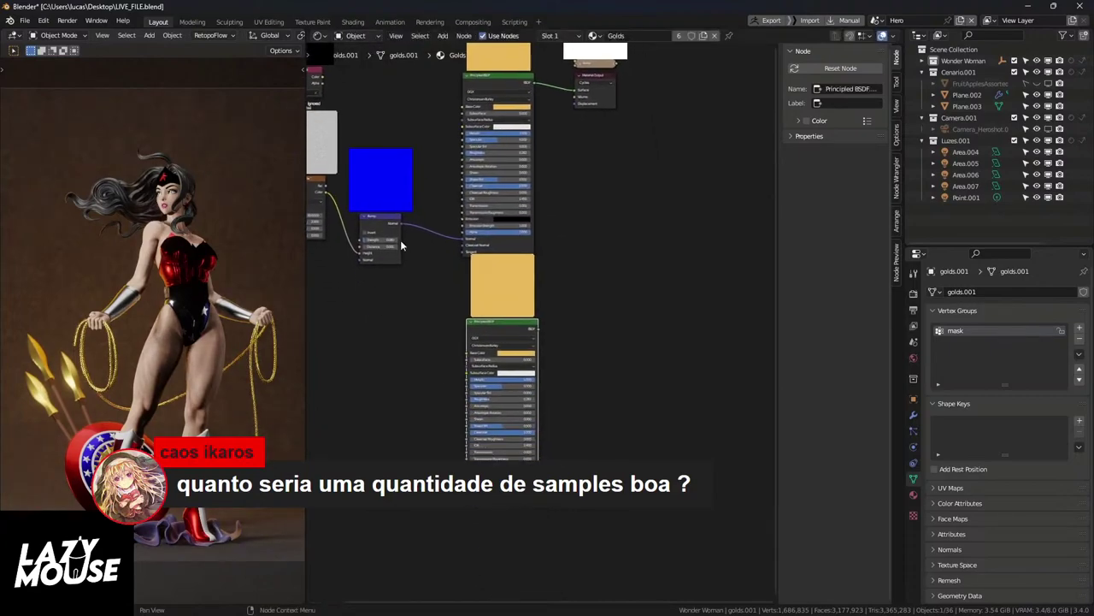
Step: Link the Bump node's Normal output into the copied Principled BSDF's Normal input
click(403, 221)
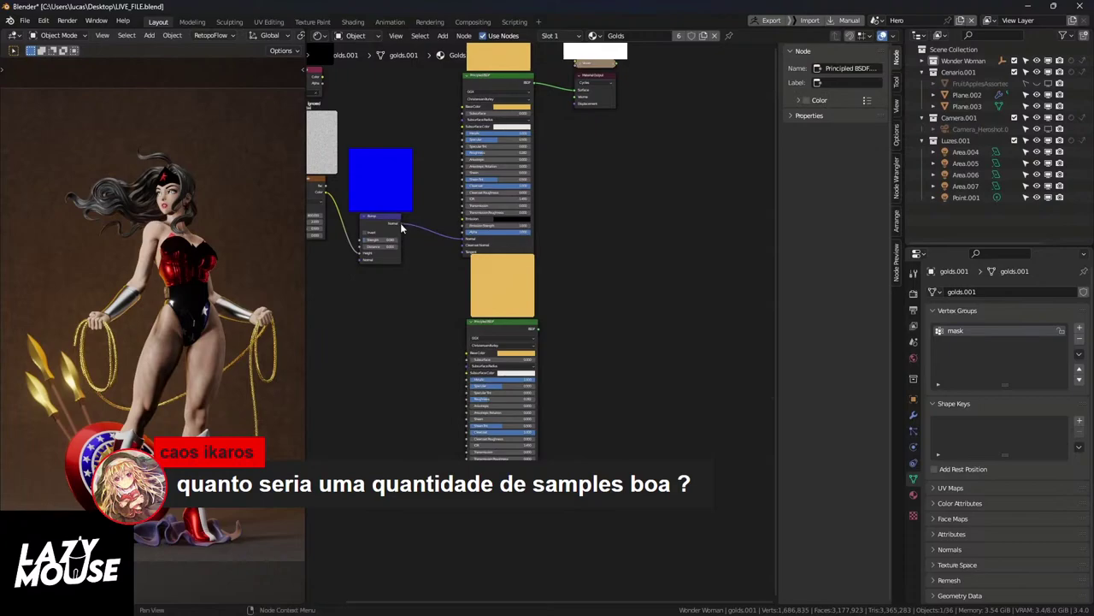
drag(430, 306, 468, 484)
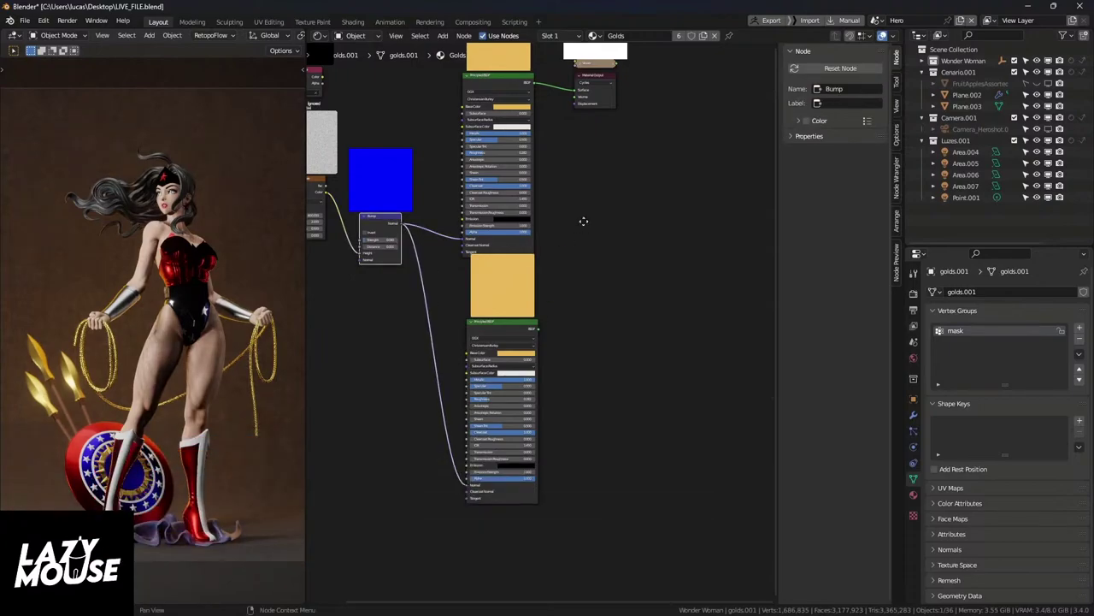
middle_drag(581, 223, 543, 415)
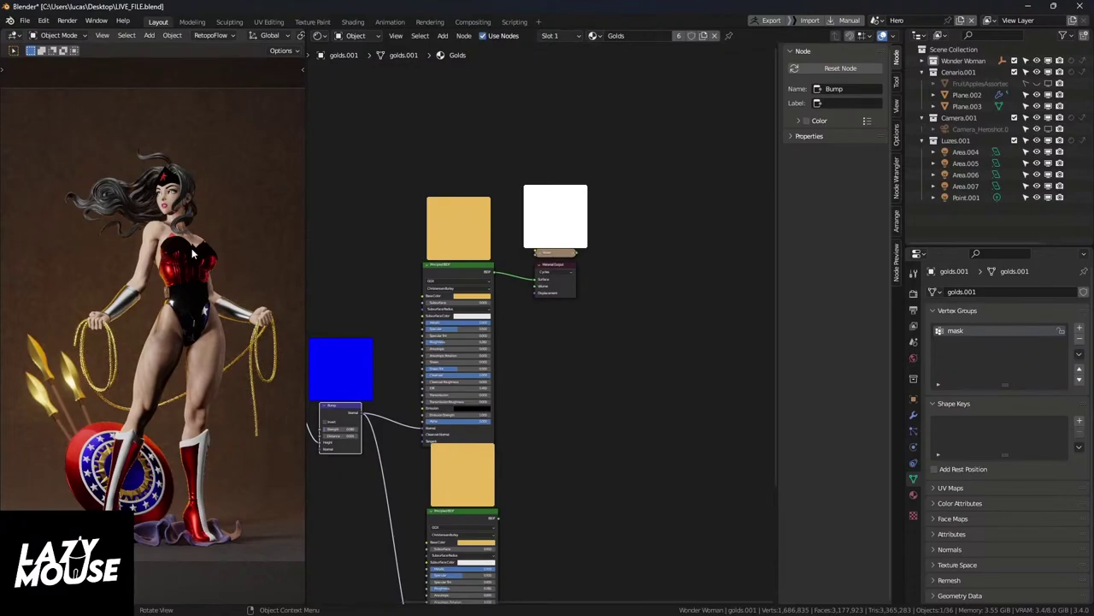
scroll(191, 254, up, 2)
scroll(471, 368, up, 1)
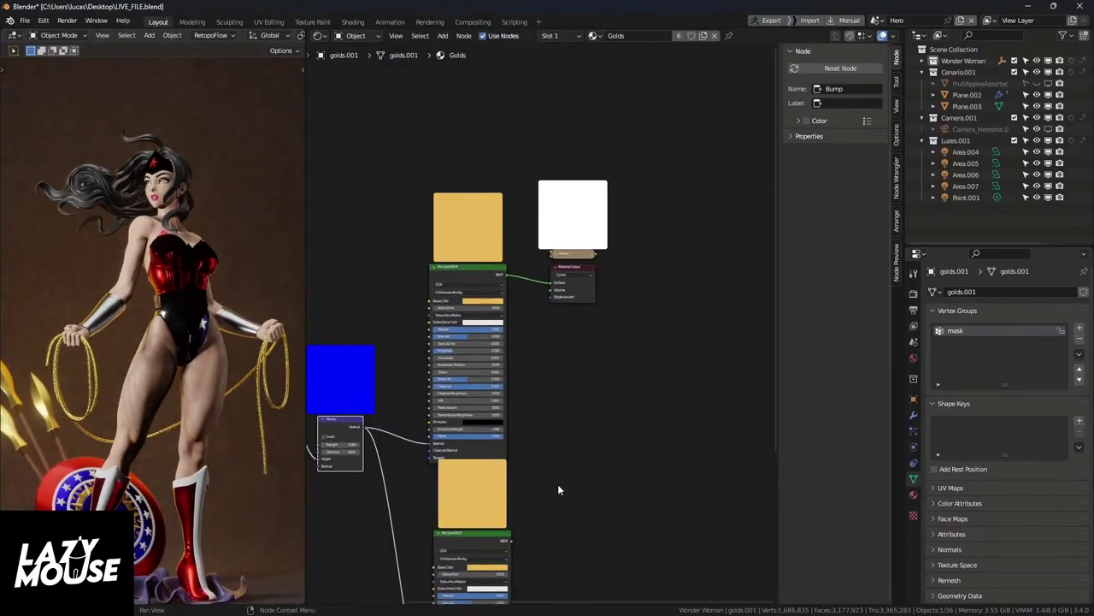
middle_drag(560, 488, 506, 354)
click(504, 132)
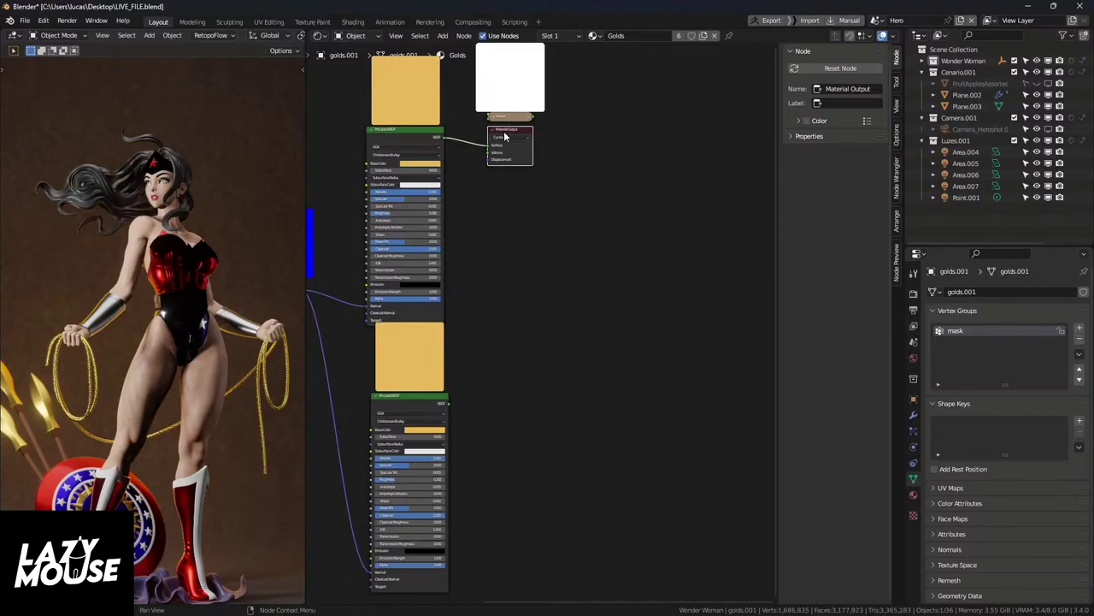
Step: Add a duplicate Material Output fed by the lower Principled BSDF, targeting Eevee only
key(shift+d)
click(502, 427)
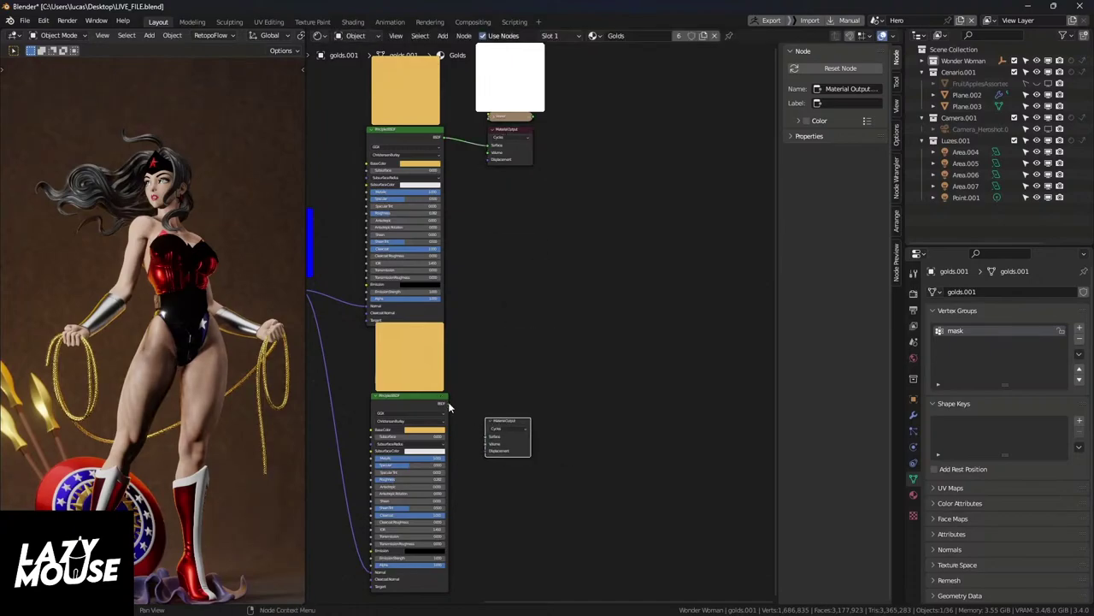
drag(446, 402, 484, 439)
click(513, 428)
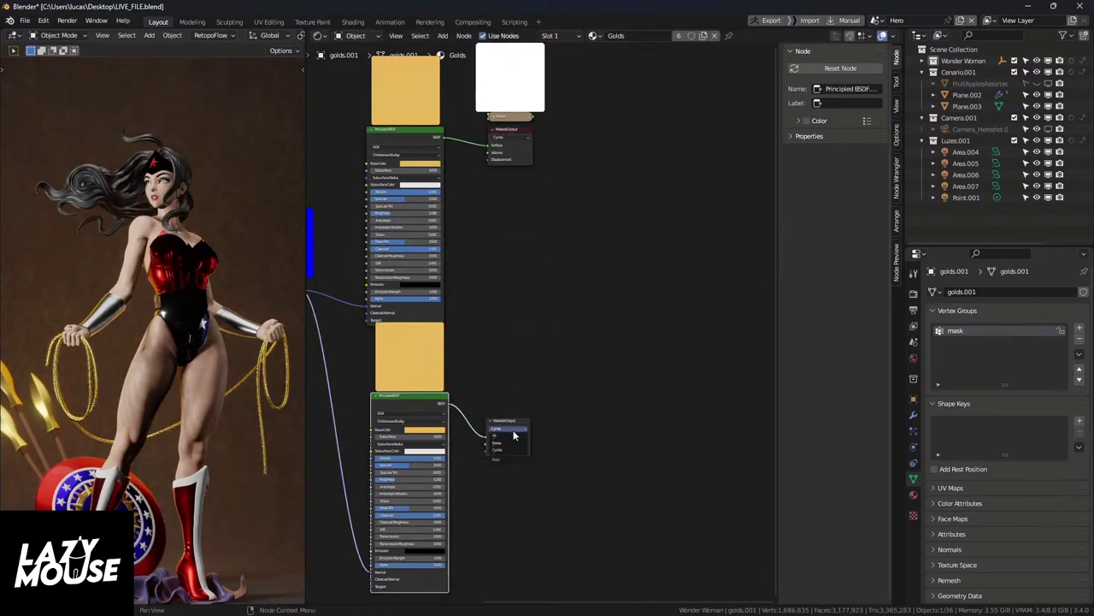
click(501, 443)
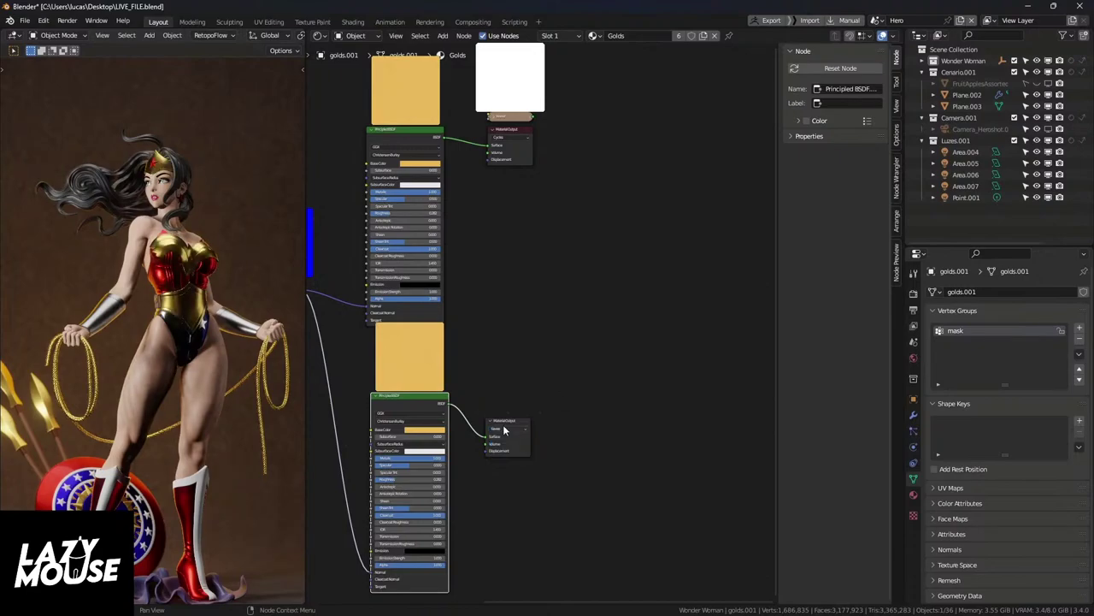
drag(504, 430, 521, 402)
Step: Lower the Roughness of the lower Principled BSDF to 0.168
scroll(476, 412, up, 1)
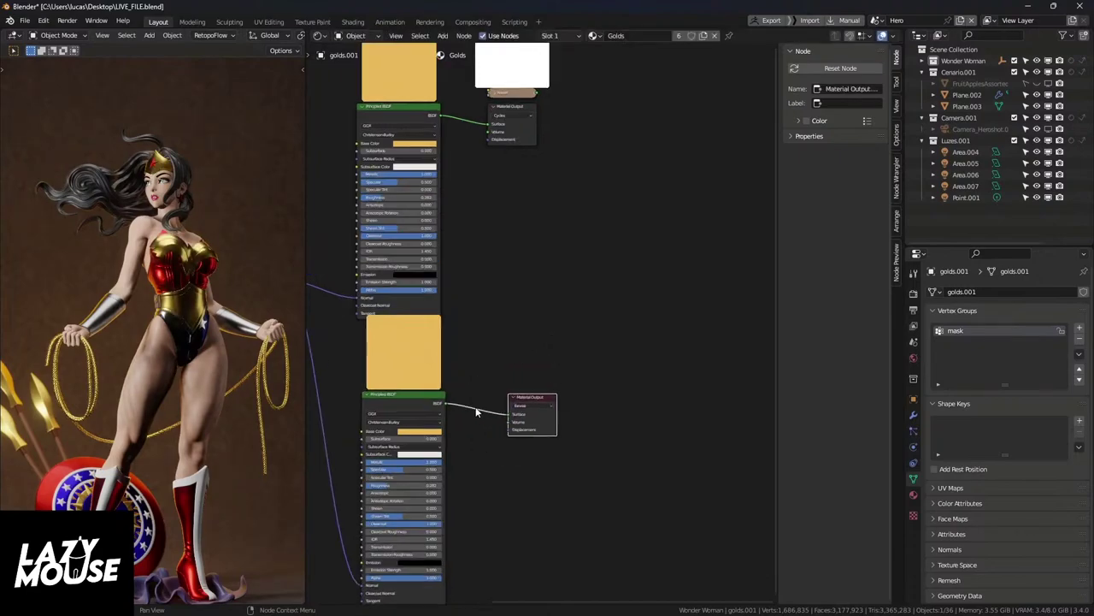
scroll(476, 412, up, 2)
middle_drag(453, 291, 522, 287)
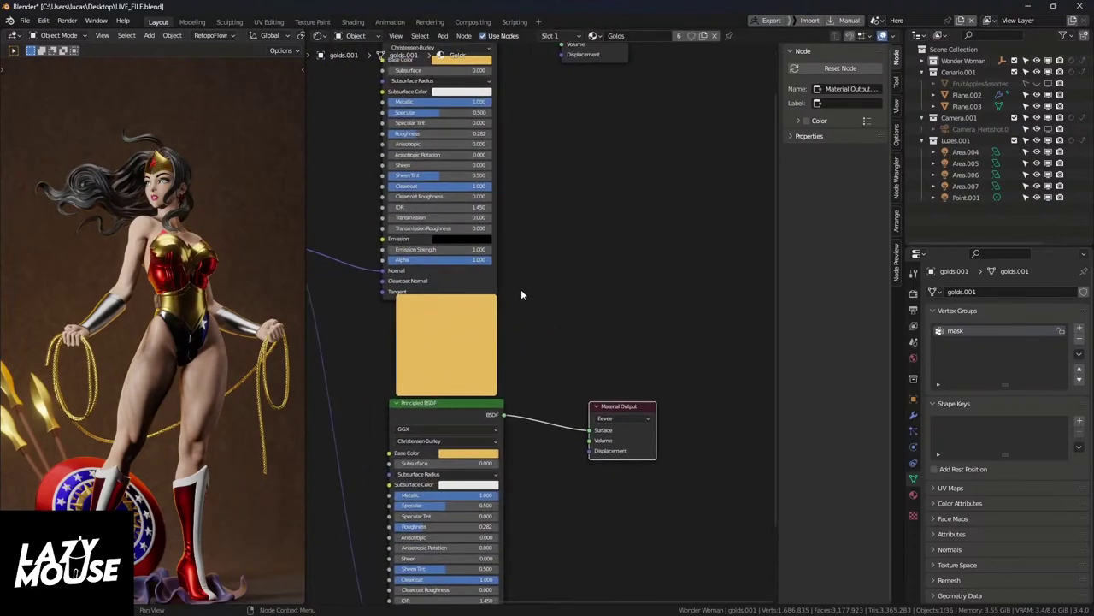
middle_drag(623, 330, 623, 282)
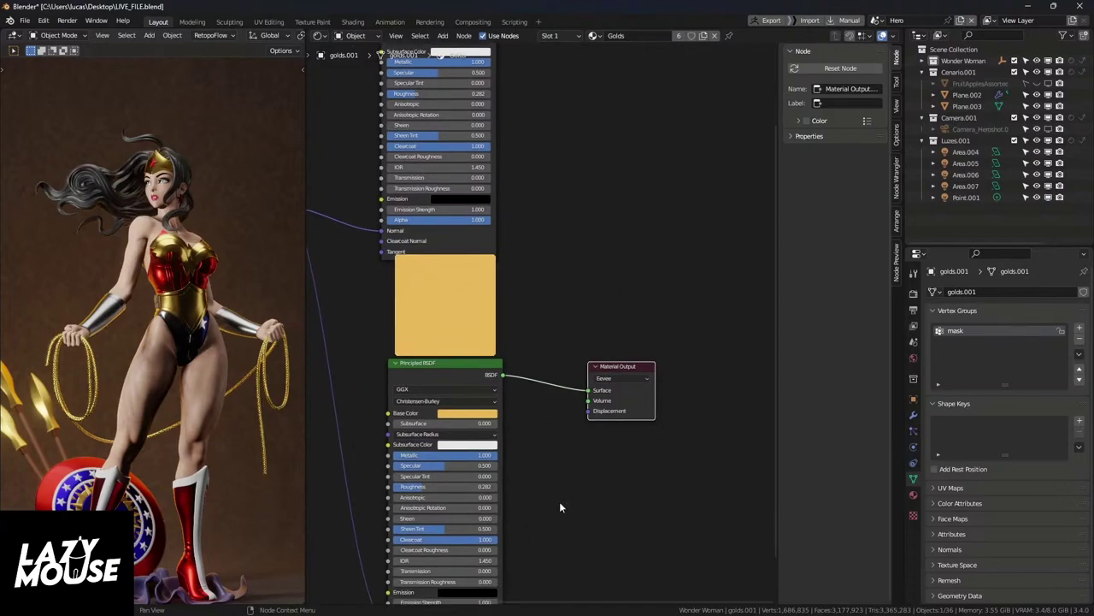
scroll(559, 501, up, 1)
middle_drag(537, 496, 575, 427)
drag(453, 409, 428, 410)
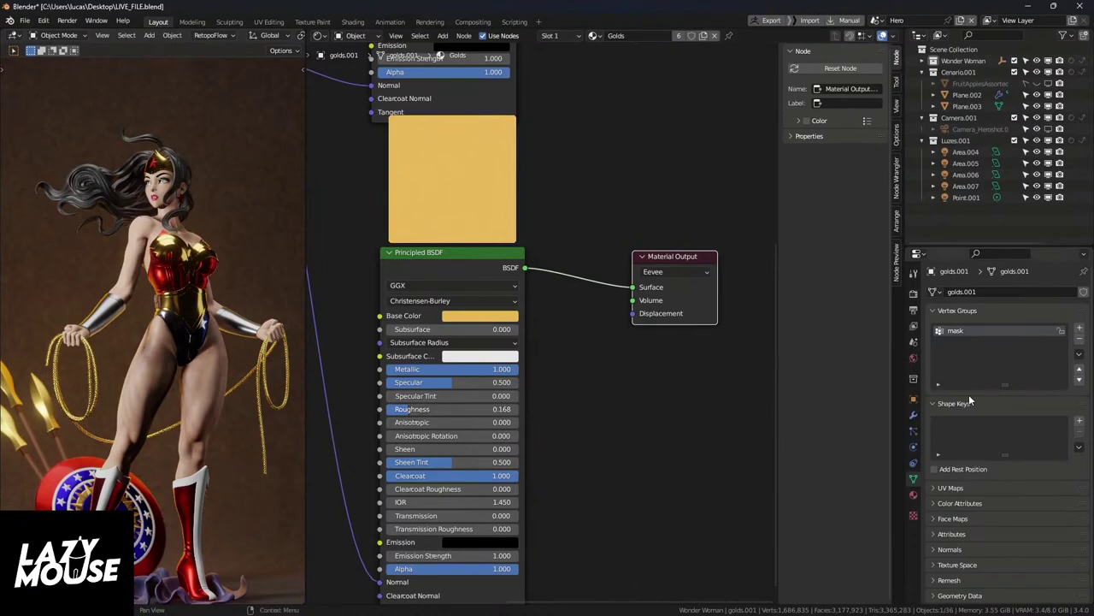
Step: Show the Golds material settings in Material Properties and reframe the node tree
click(914, 494)
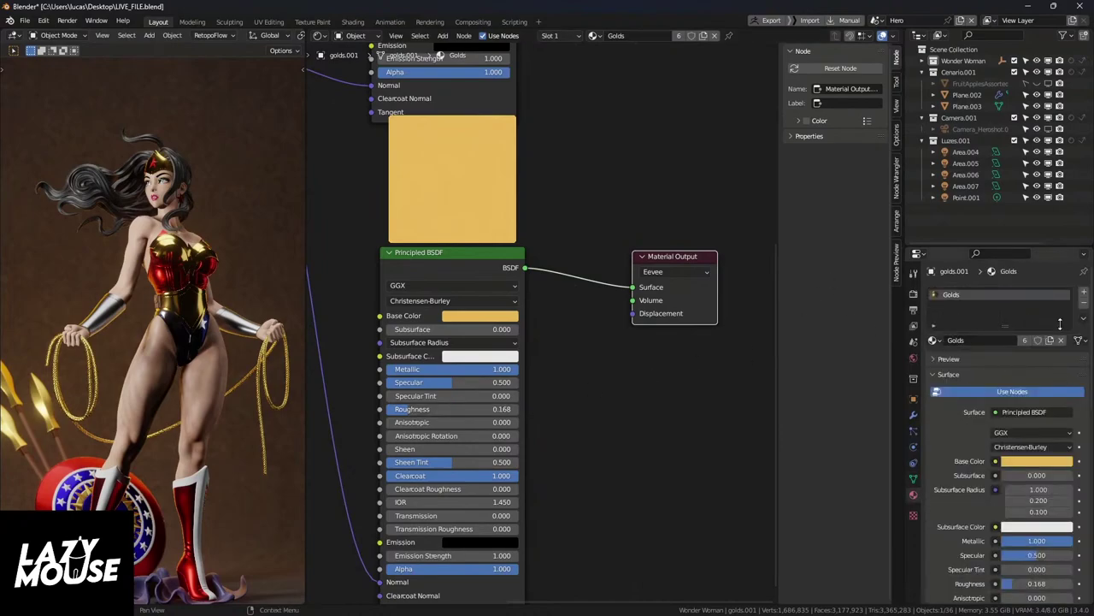
scroll(703, 336, down, 1)
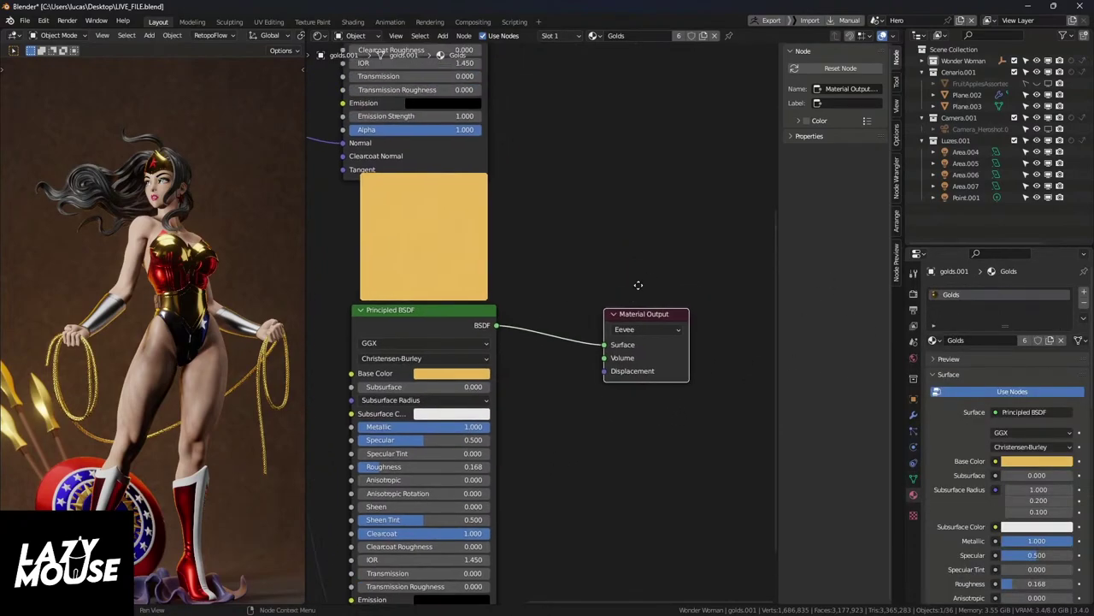
middle_drag(703, 336, 592, 328)
scroll(565, 254, down, 3)
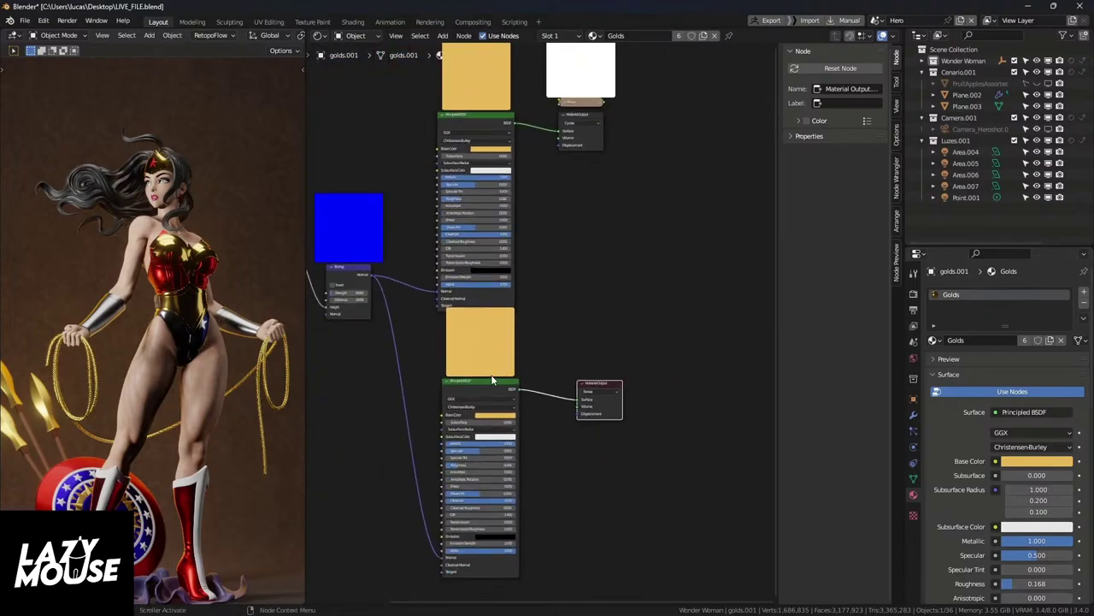
scroll(493, 379, up, 3)
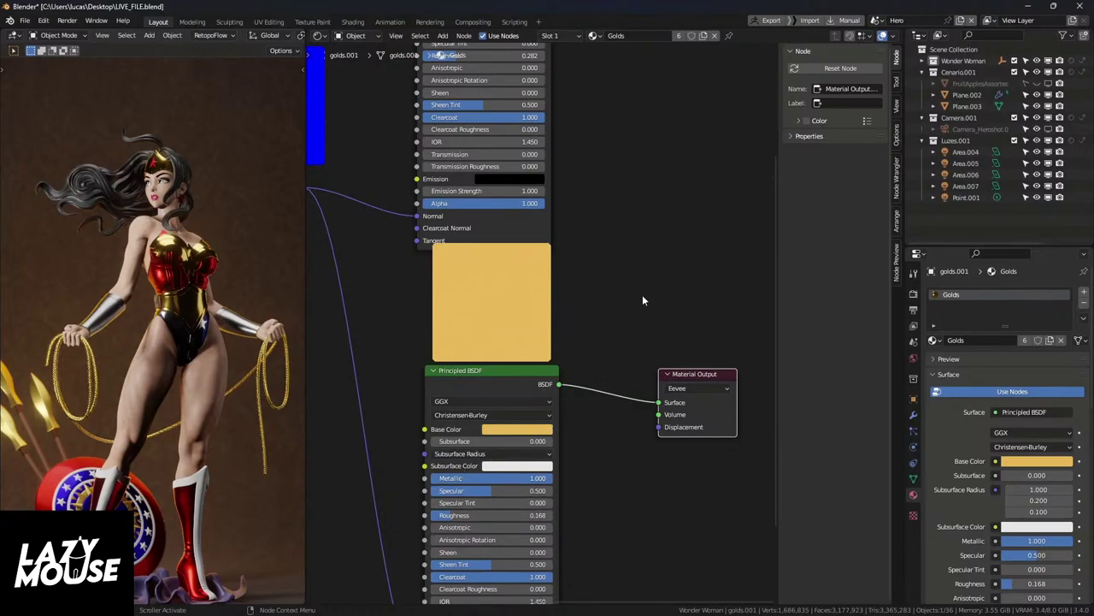
scroll(642, 294, down, 2)
middle_drag(654, 306, 613, 349)
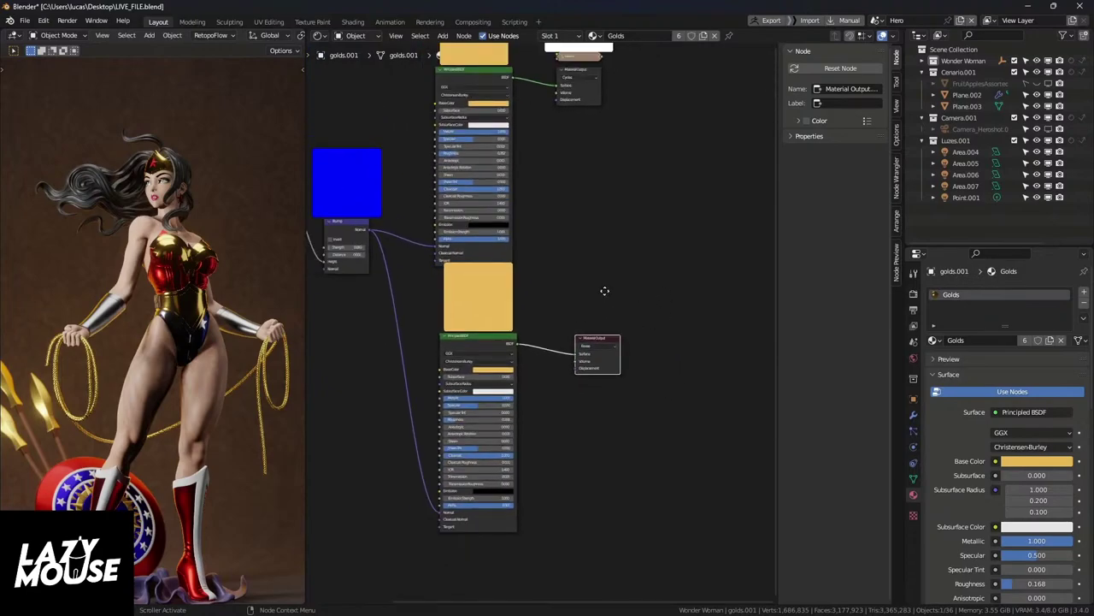
middle_drag(604, 290, 623, 308)
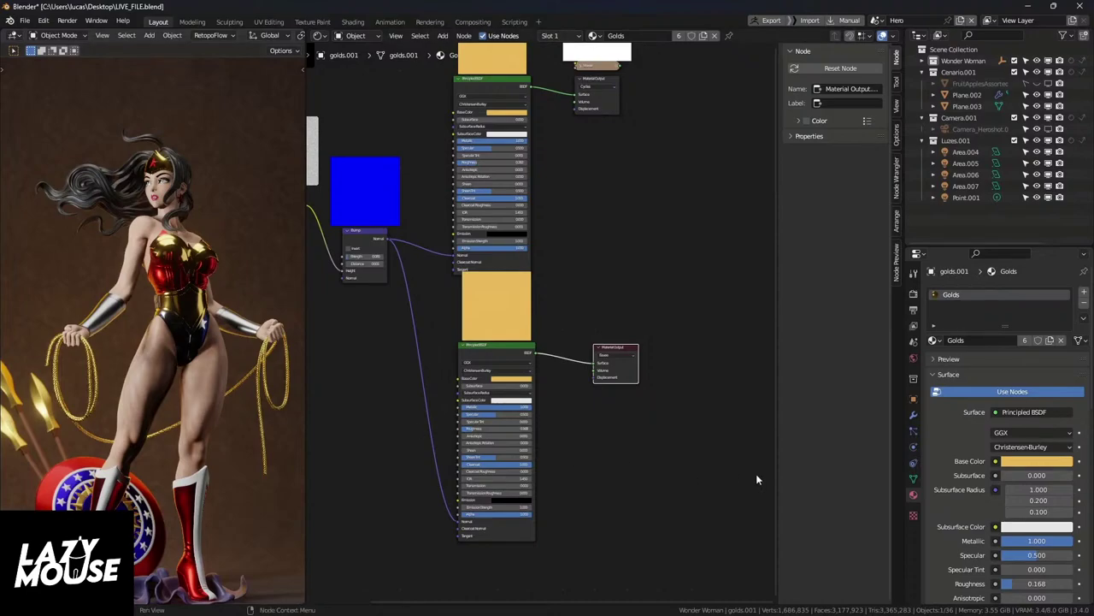
Step: Review the Eevee Render Properties, then widen and orbit the 3D viewport beside the node editor
click(913, 293)
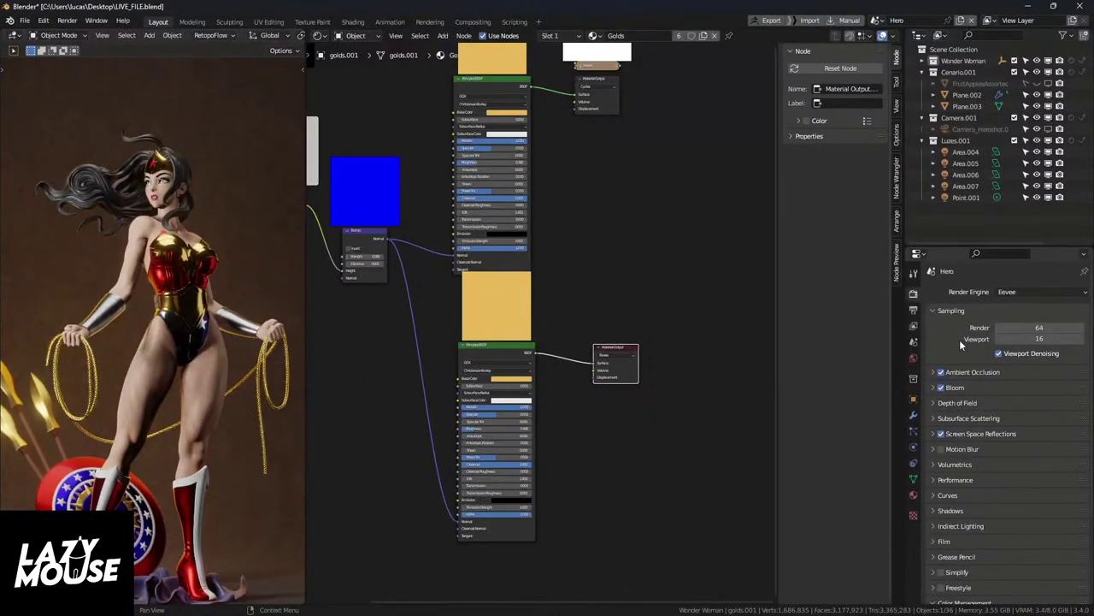
scroll(962, 343, down, 5)
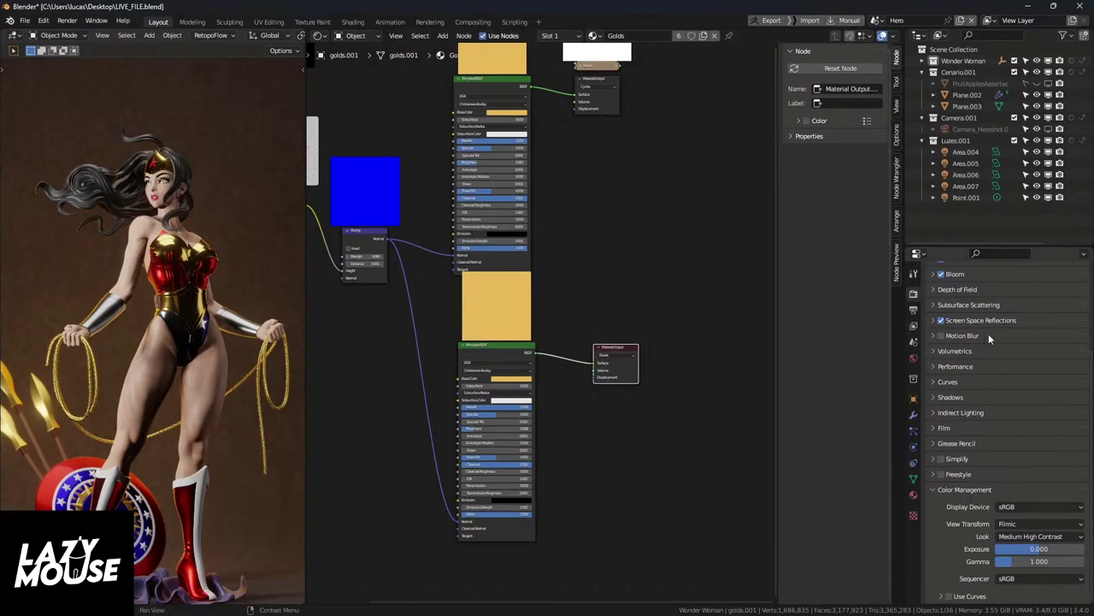
scroll(990, 339, up, 3)
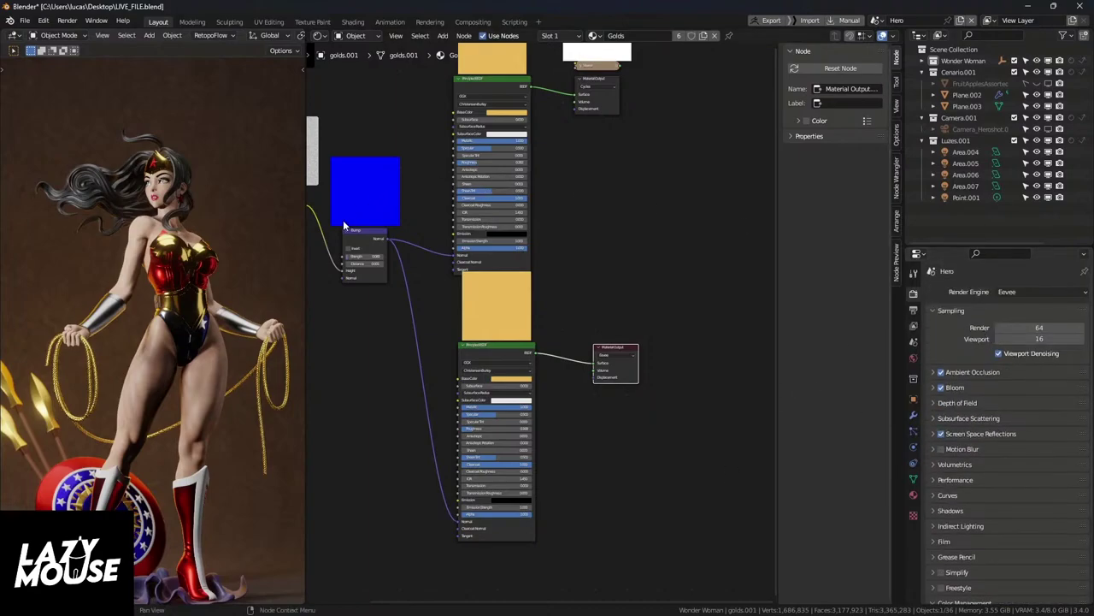
drag(309, 238, 336, 252)
middle_drag(331, 255, 332, 261)
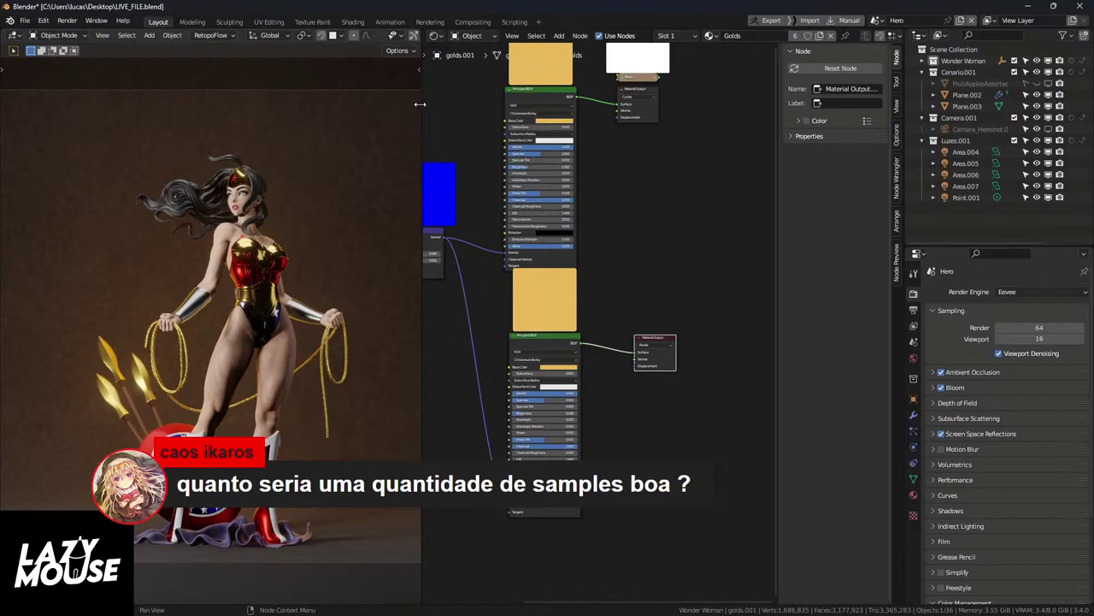
scroll(380, 38, down, 2)
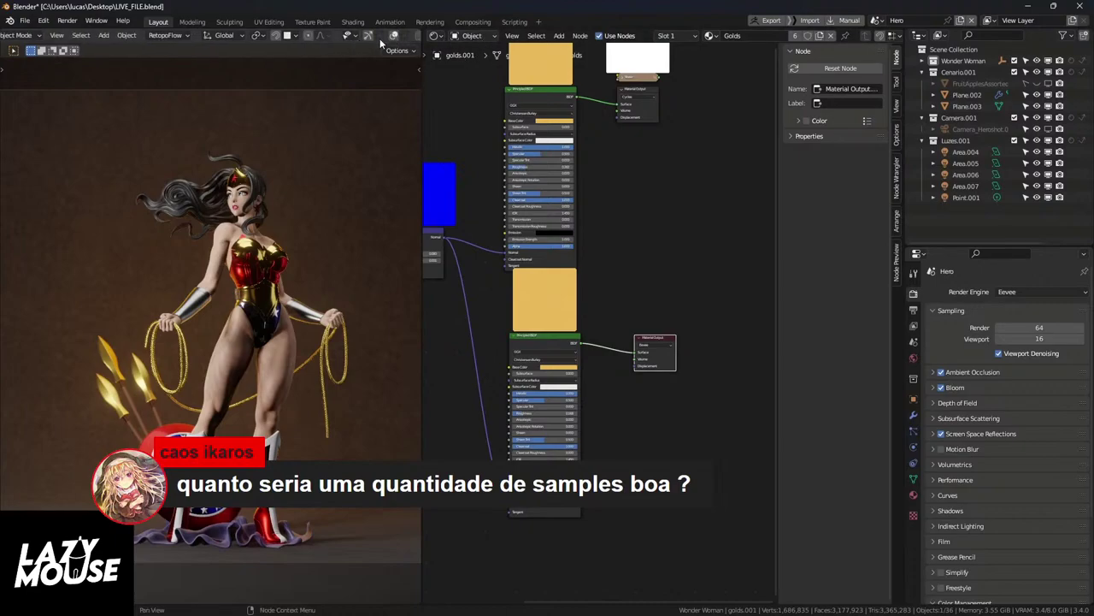
scroll(380, 38, down, 3)
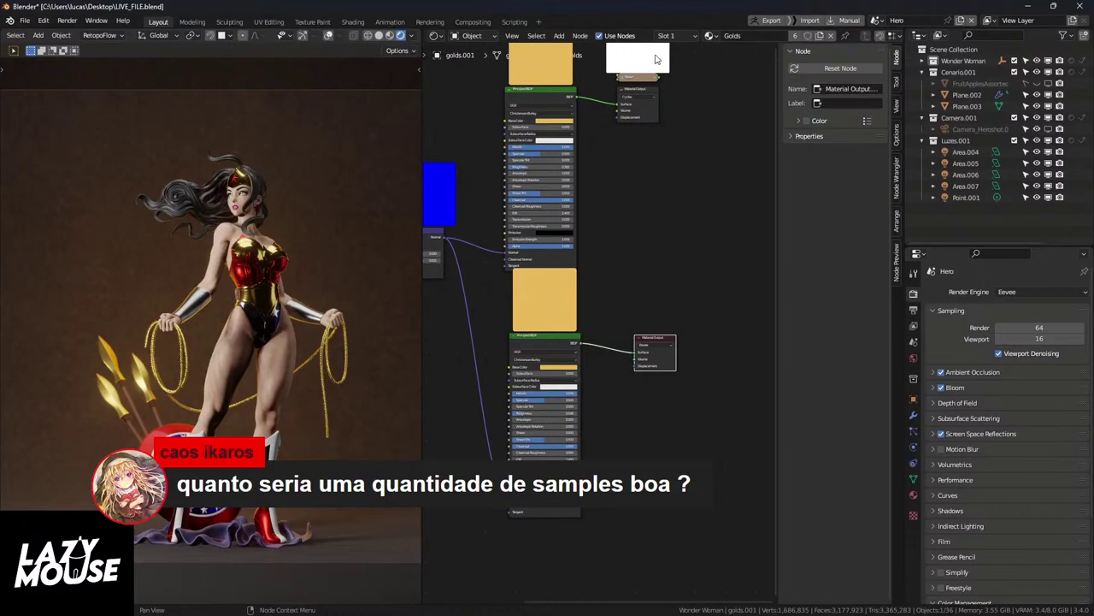
scroll(667, 42, down, 2)
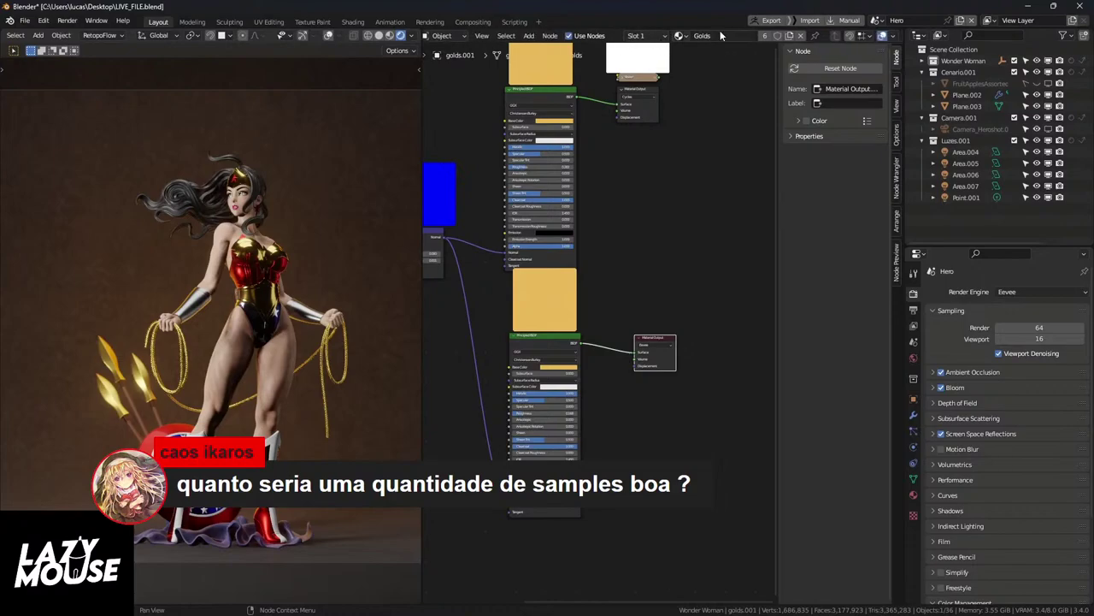
scroll(766, 36, up, 2)
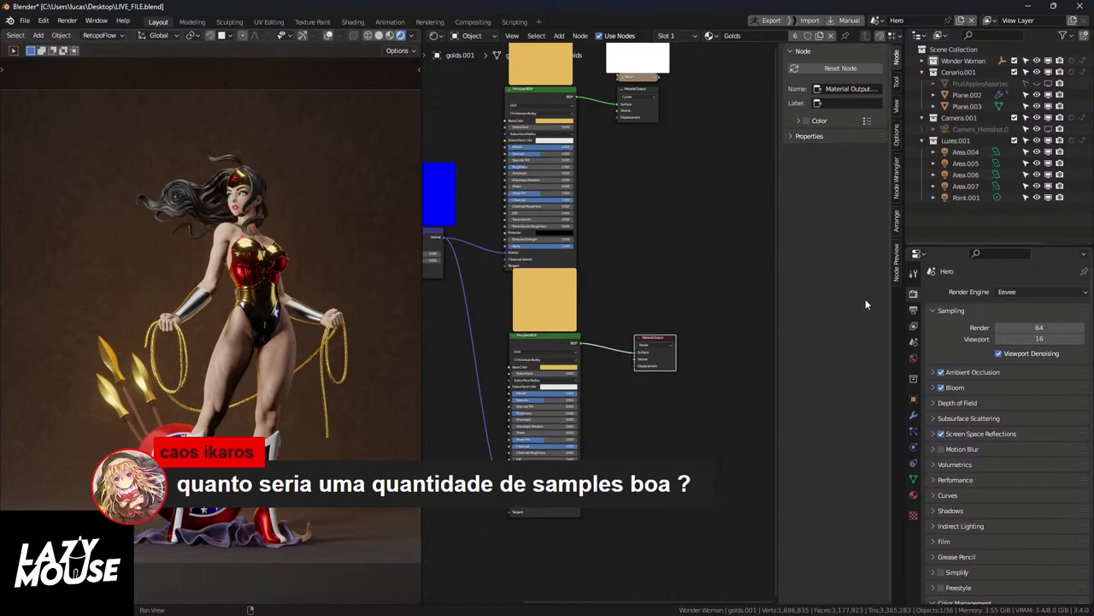
Step: Switch the render engine from Eevee to Cycles
click(1038, 293)
click(1016, 293)
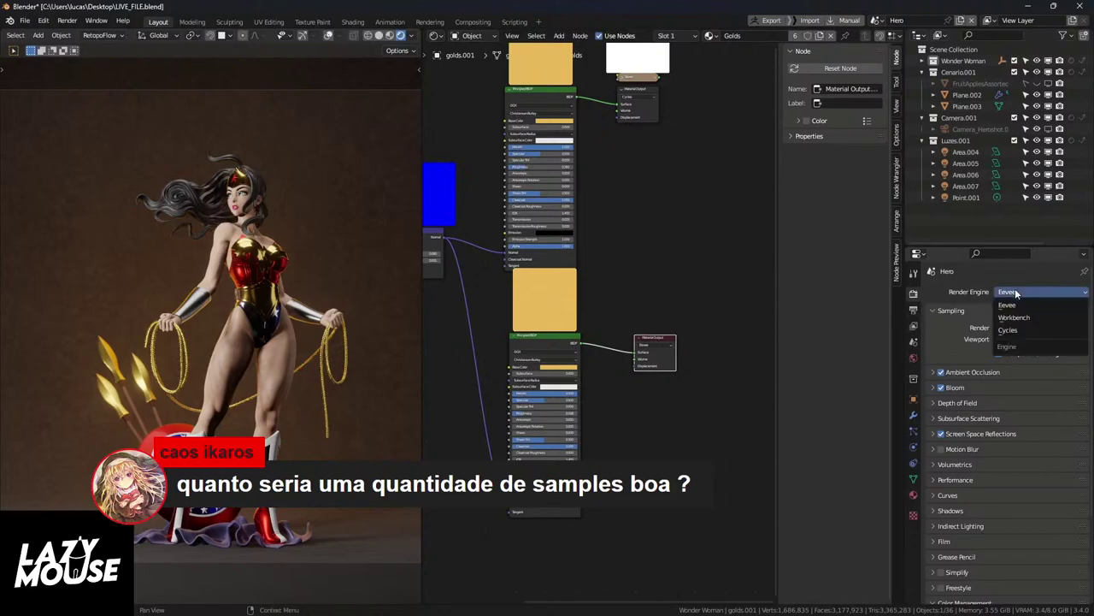
click(1014, 330)
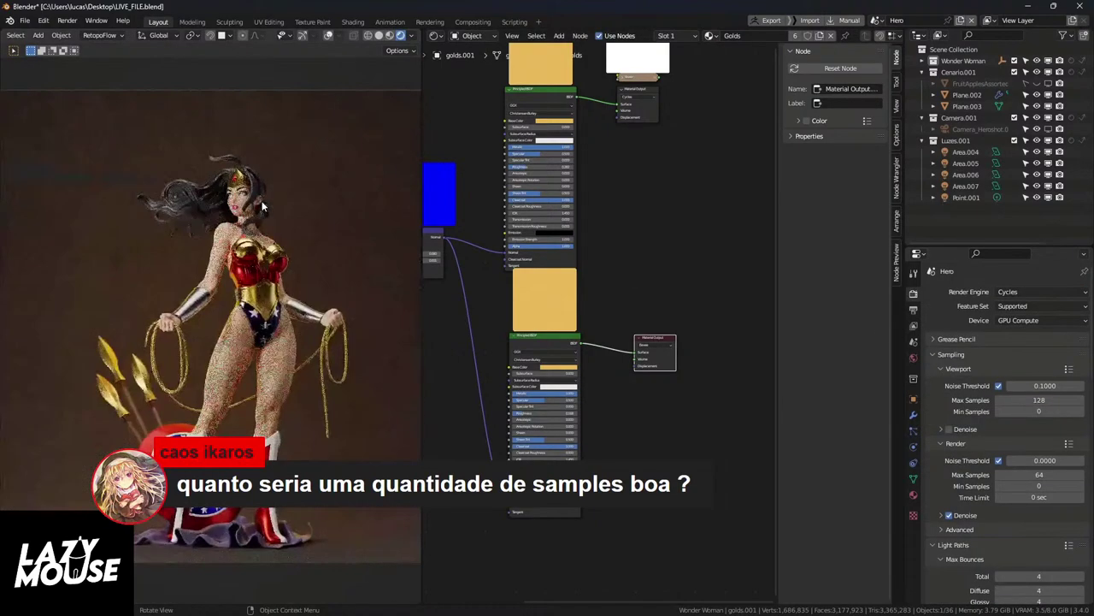
Step: Zoom the Cycles viewport in on the figure's head and torso
scroll(262, 196, up, 3)
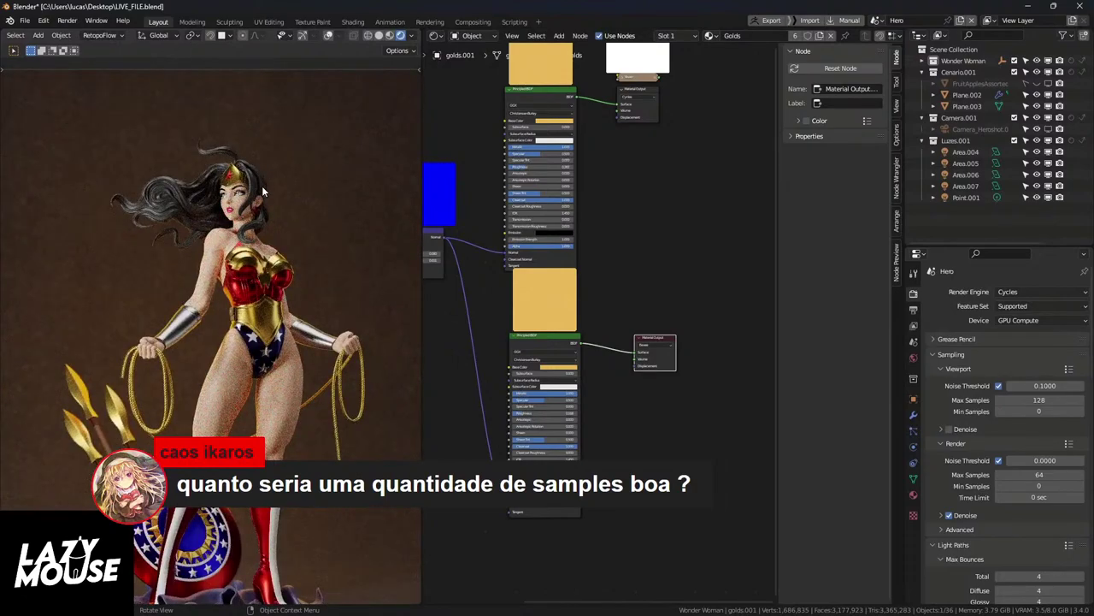
scroll(262, 185, up, 2)
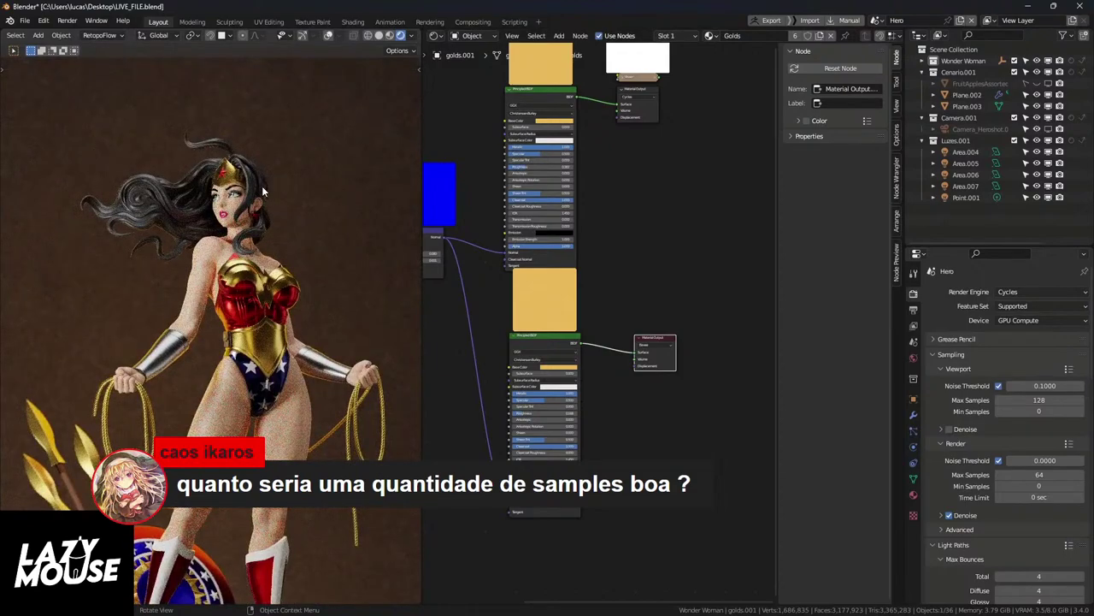
scroll(262, 185, up, 1)
scroll(261, 186, up, 2)
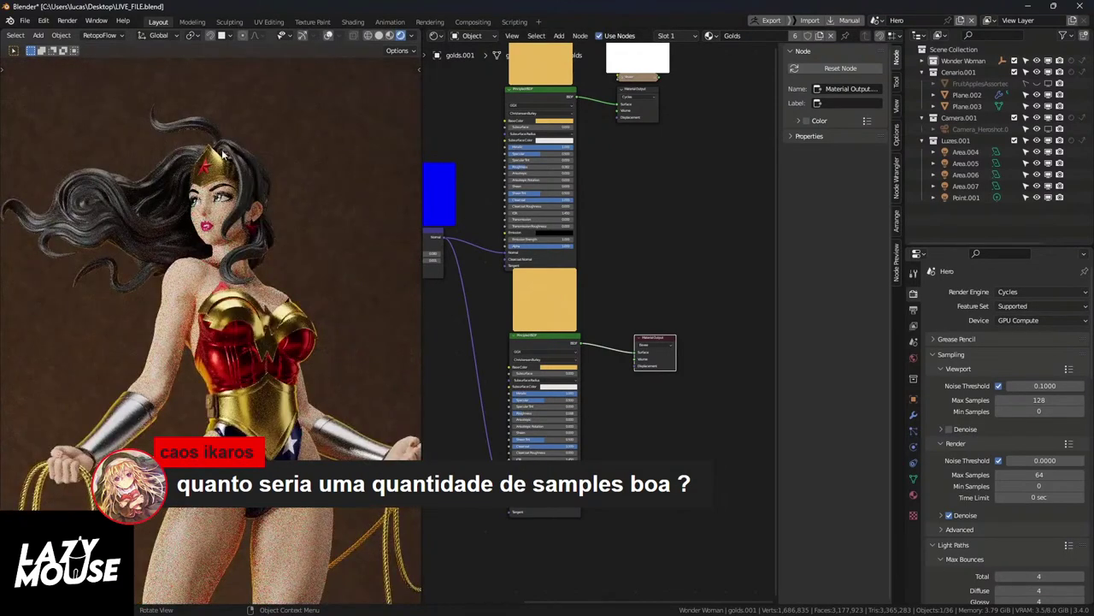
scroll(268, 203, down, 2)
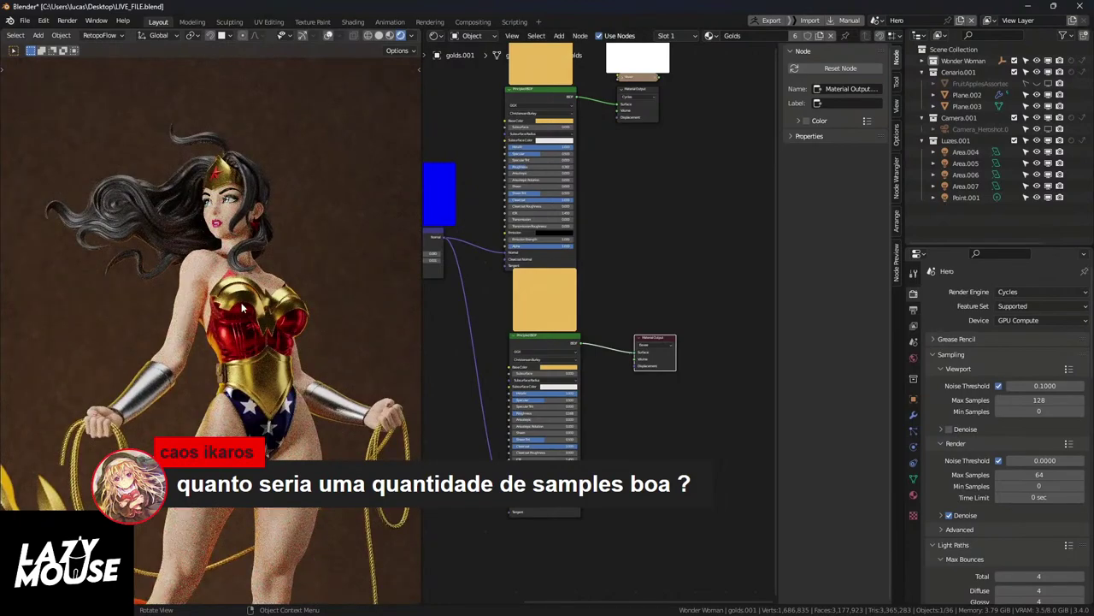
Step: Draw a Ctrl+B render region around the figure's chest and zoom the camera view in and out
key(ctrl+b)
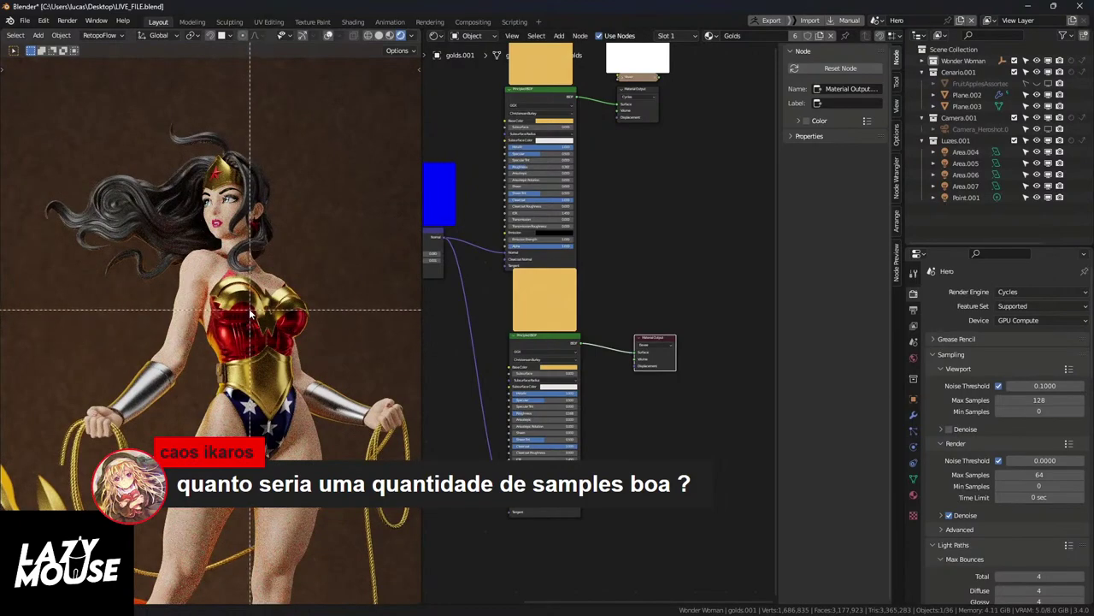
drag(245, 303, 292, 360)
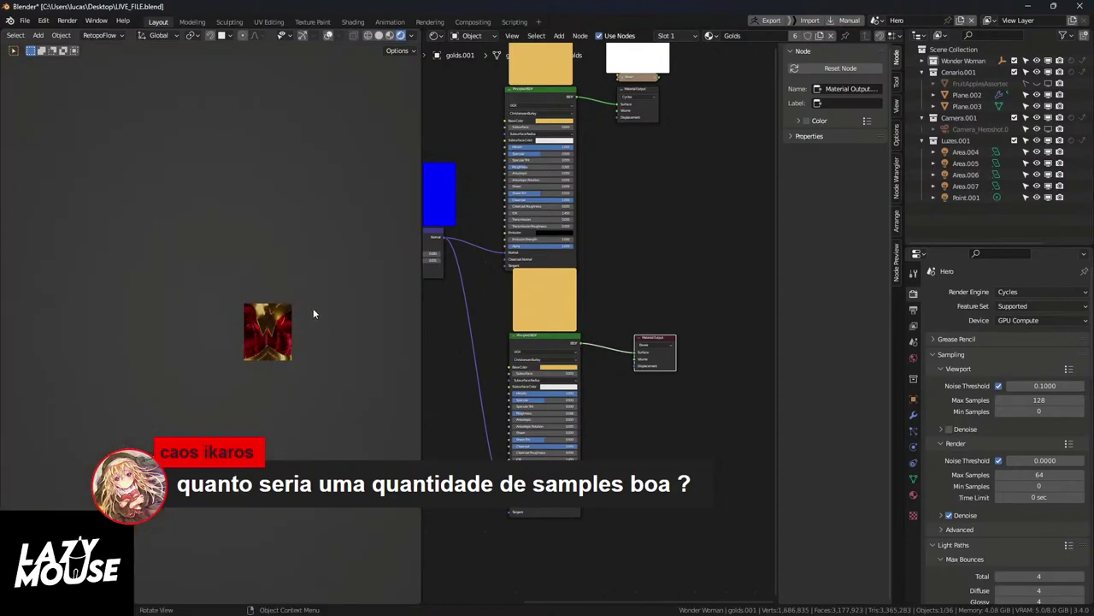
scroll(292, 352, up, 6)
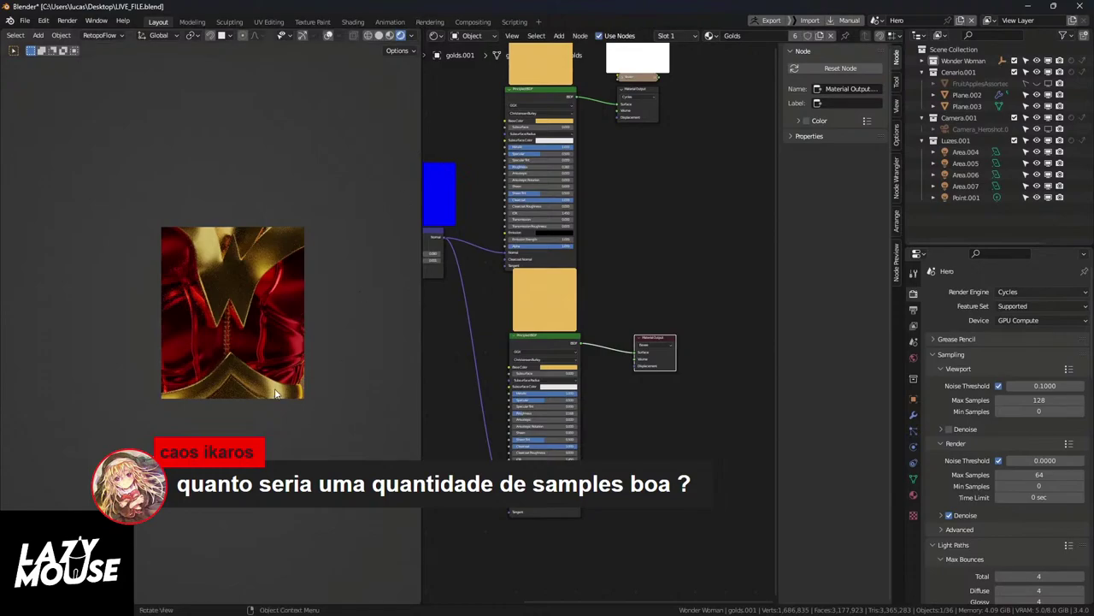
scroll(262, 302, down, 6)
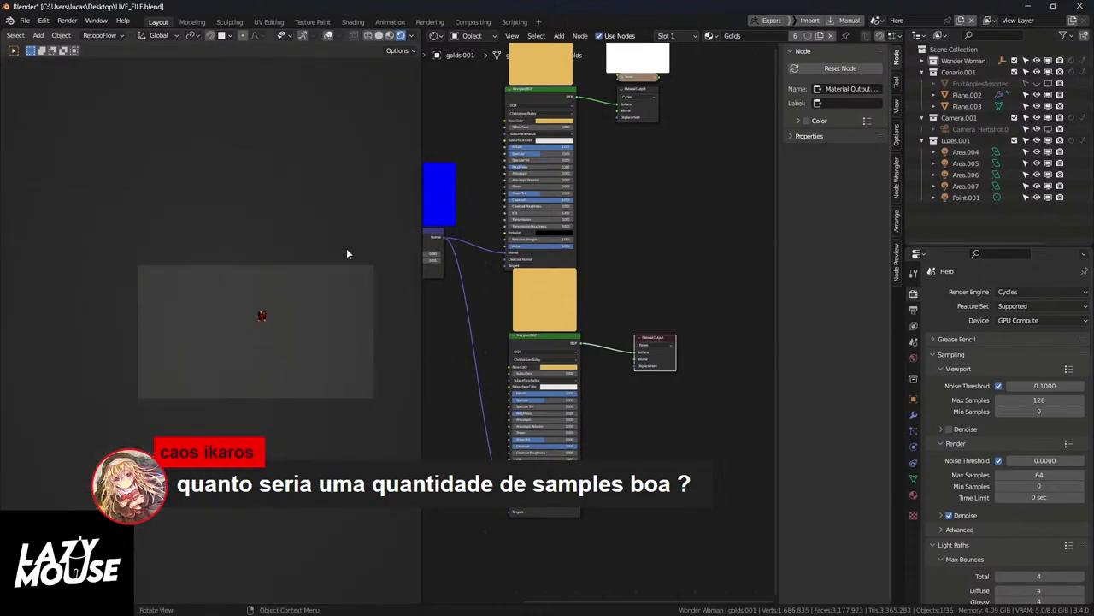
scroll(277, 303, up, 4)
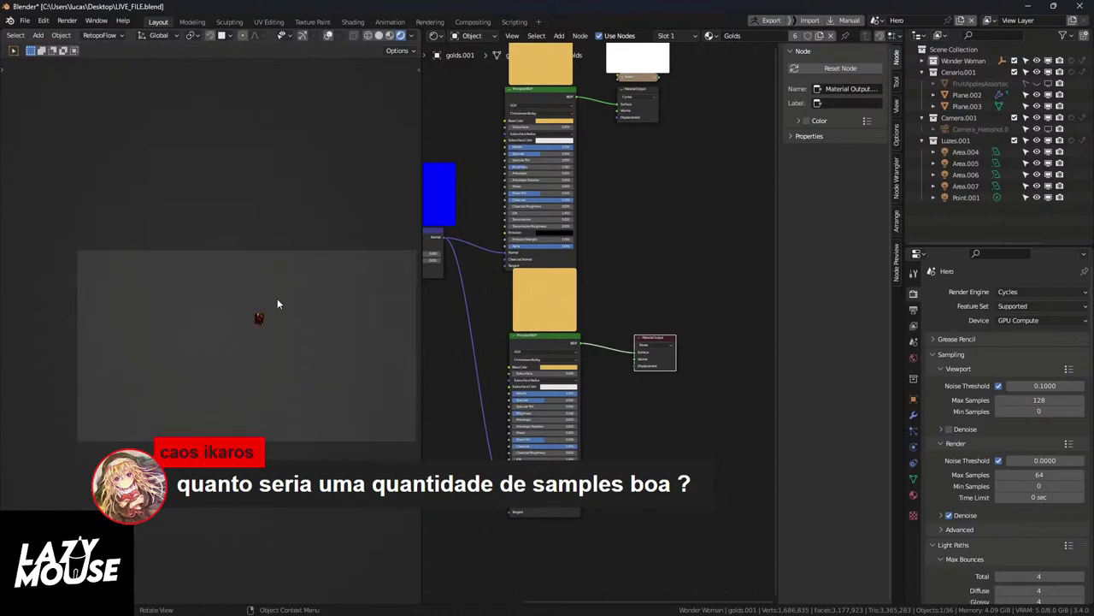
scroll(267, 304, up, 4)
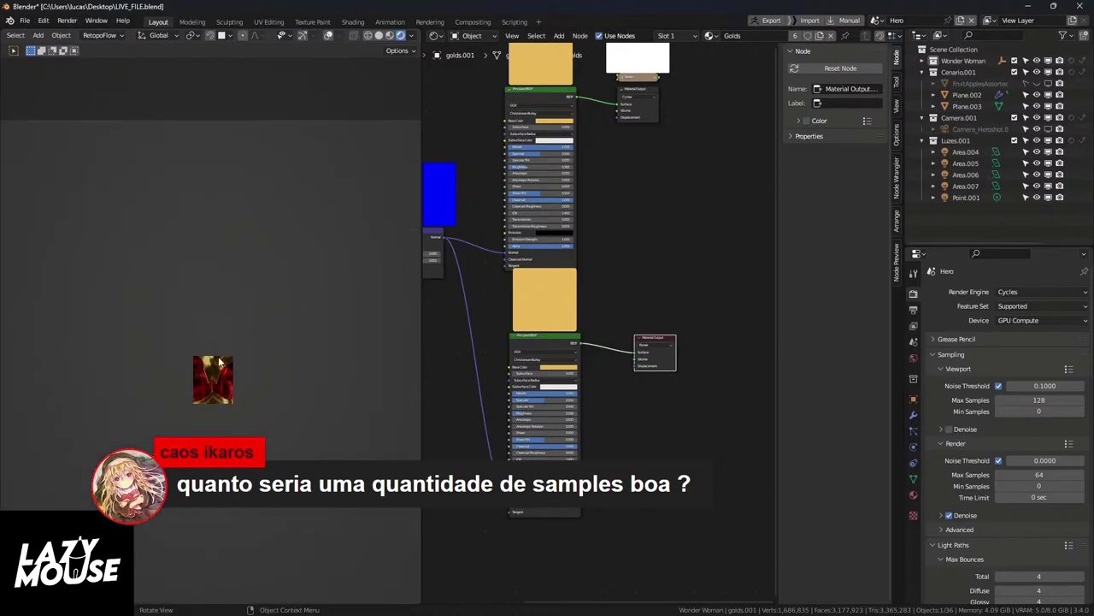
scroll(209, 373, up, 4)
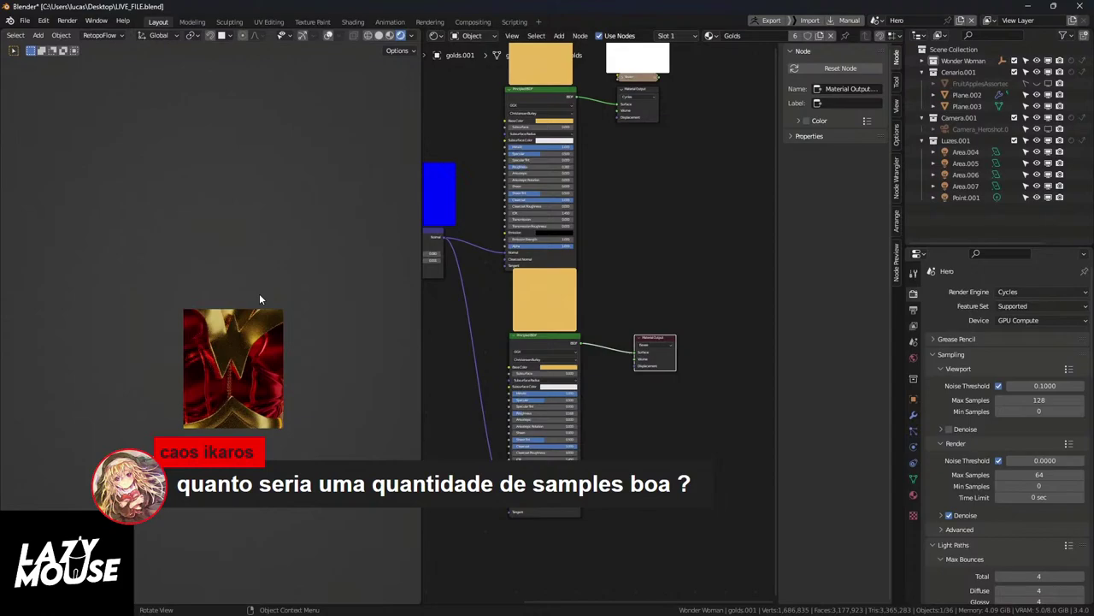
scroll(256, 363, down, 4)
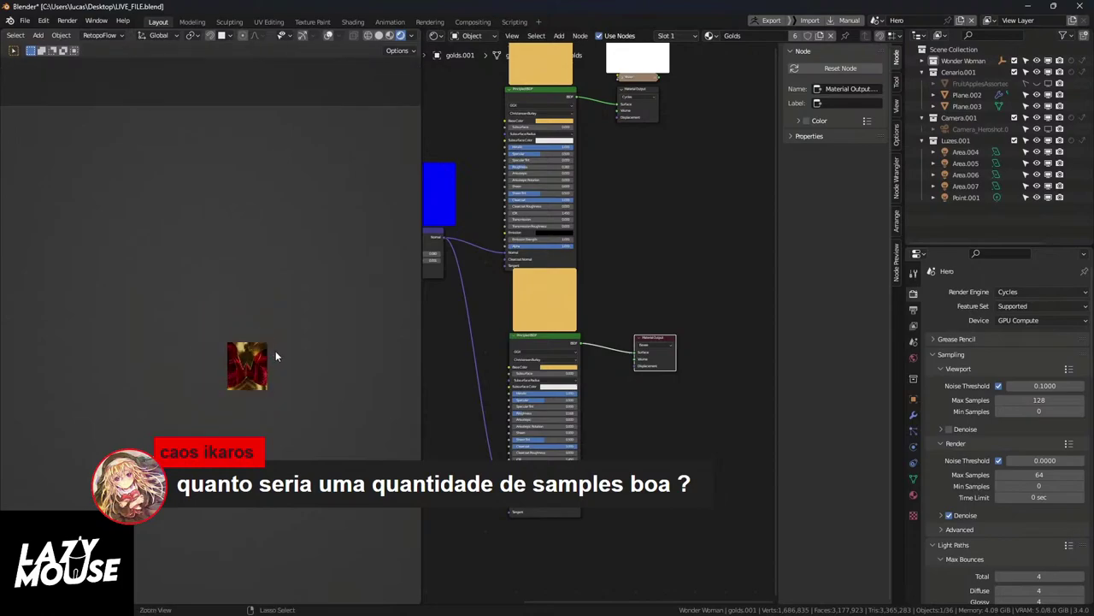
Step: Return to the full camera view and show the Output settings (1920×1080, frames 1–360)
key(KP_0)
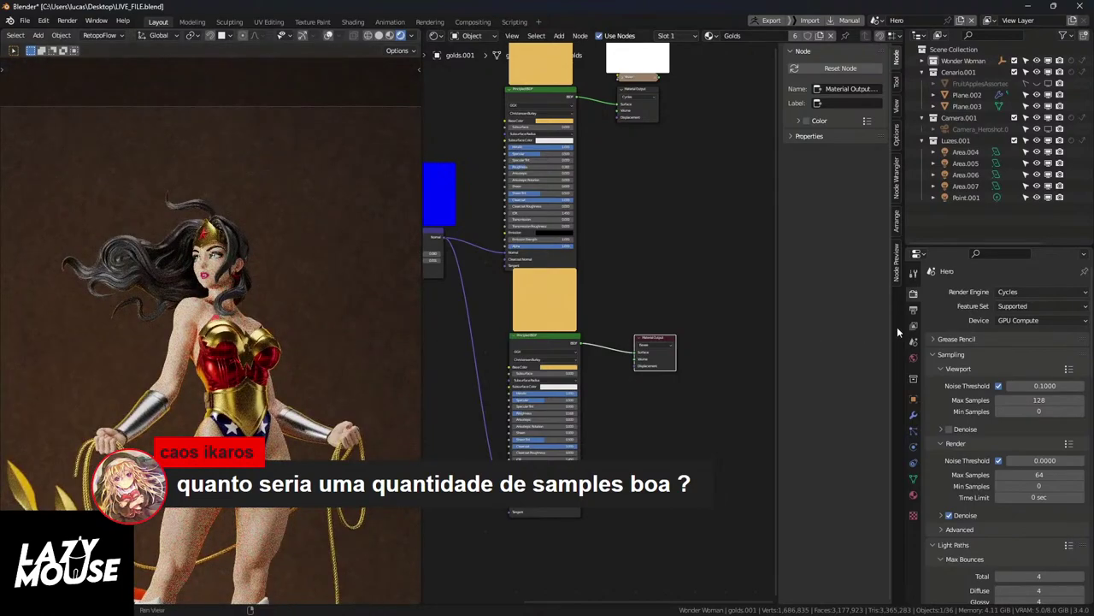
click(913, 312)
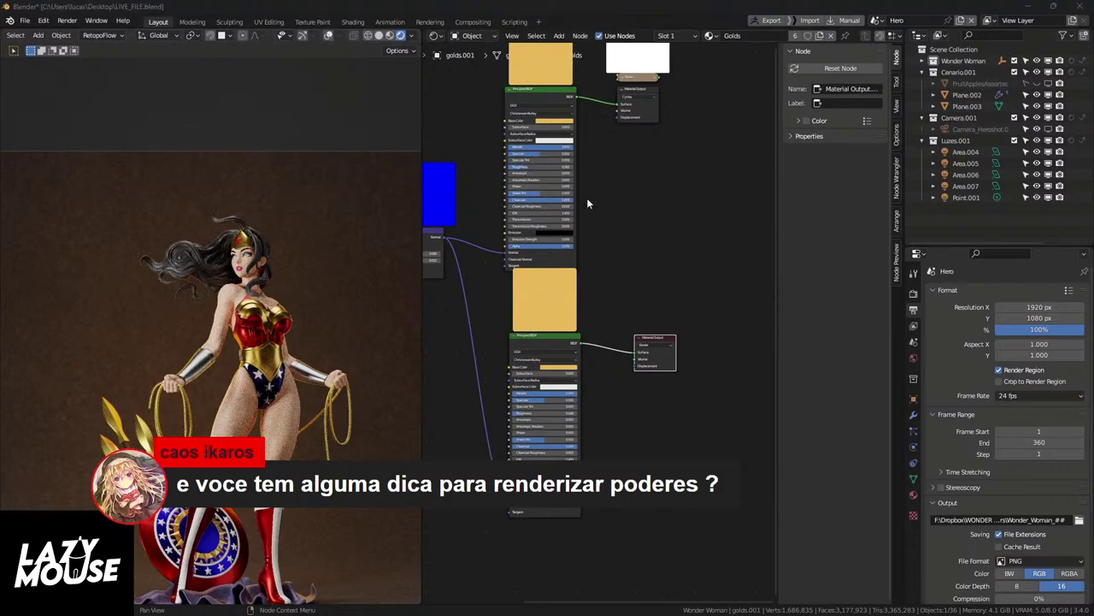
Step: Enlarge the gold Principled BSDF node and drag Metallic down to about 0.4
scroll(587, 203, up, 6)
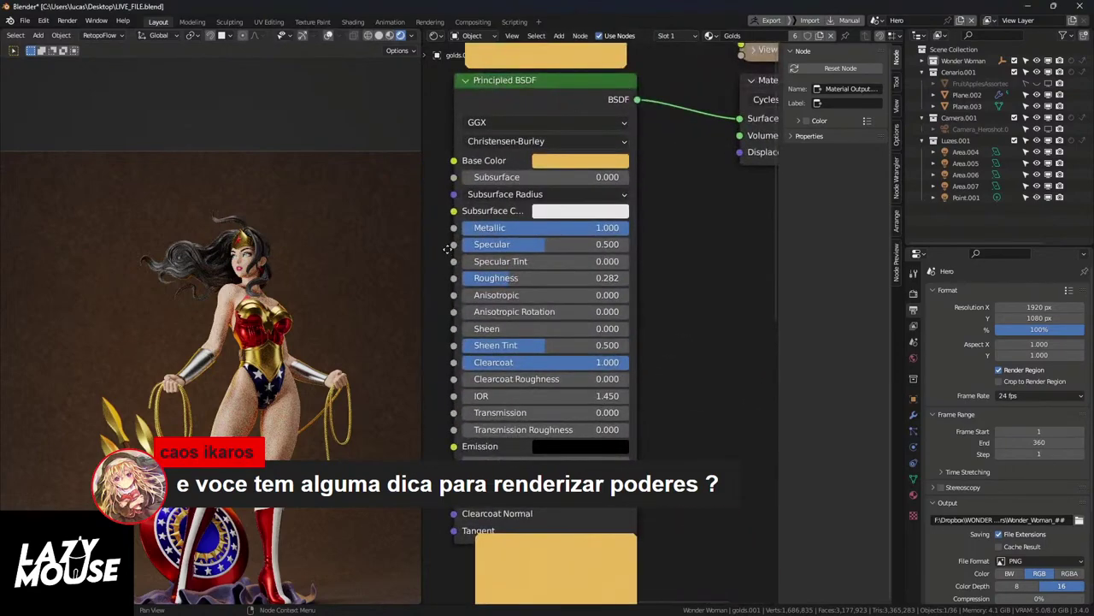
middle_drag(447, 248, 551, 317)
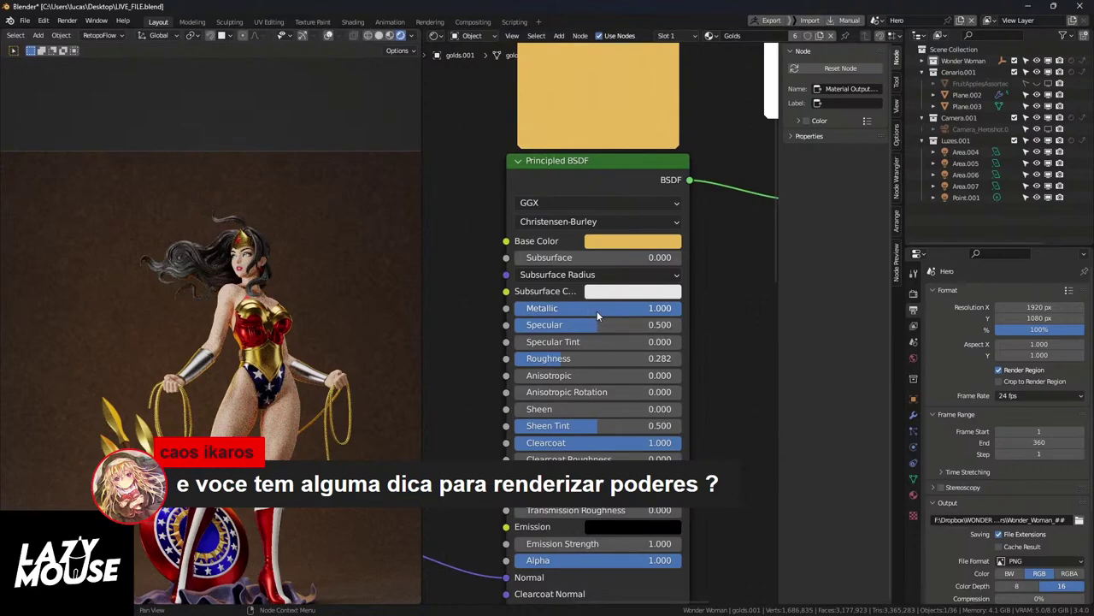
drag(597, 310, 621, 316)
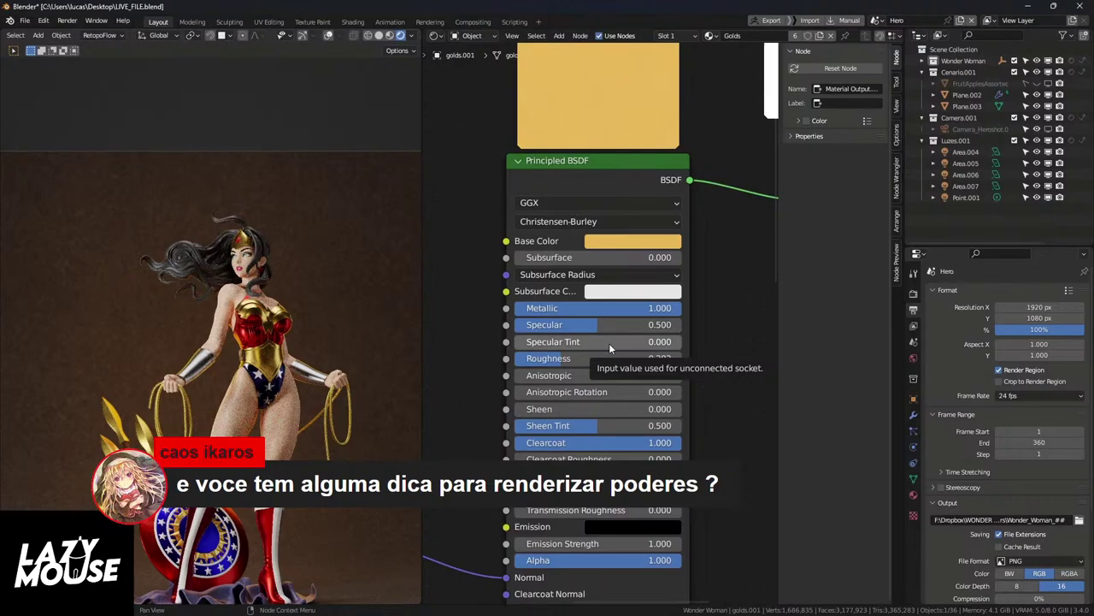
drag(506, 307, 476, 291)
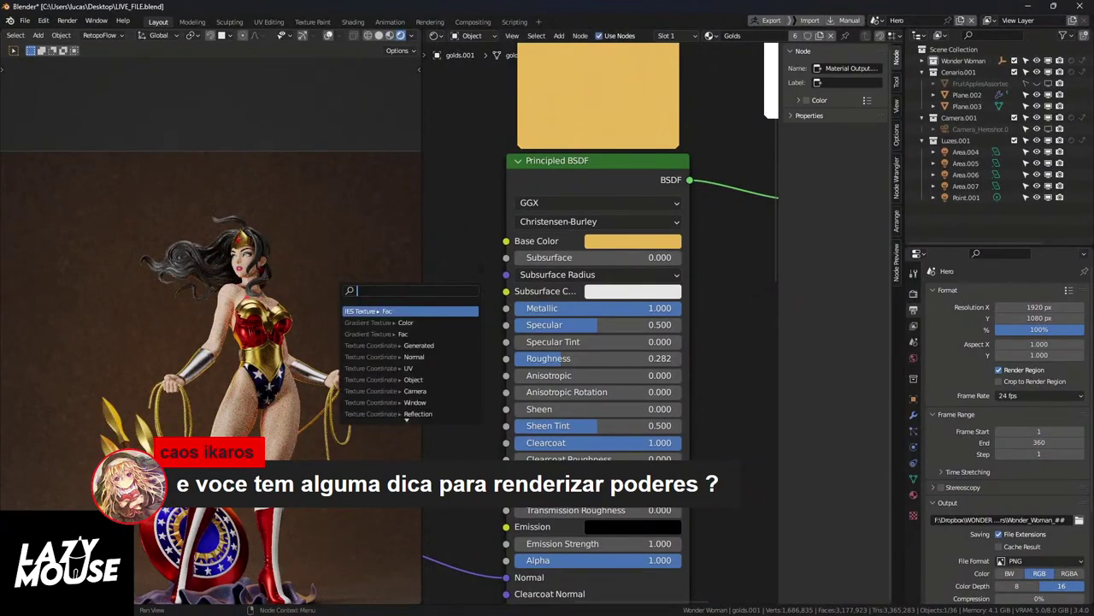
key(Escape)
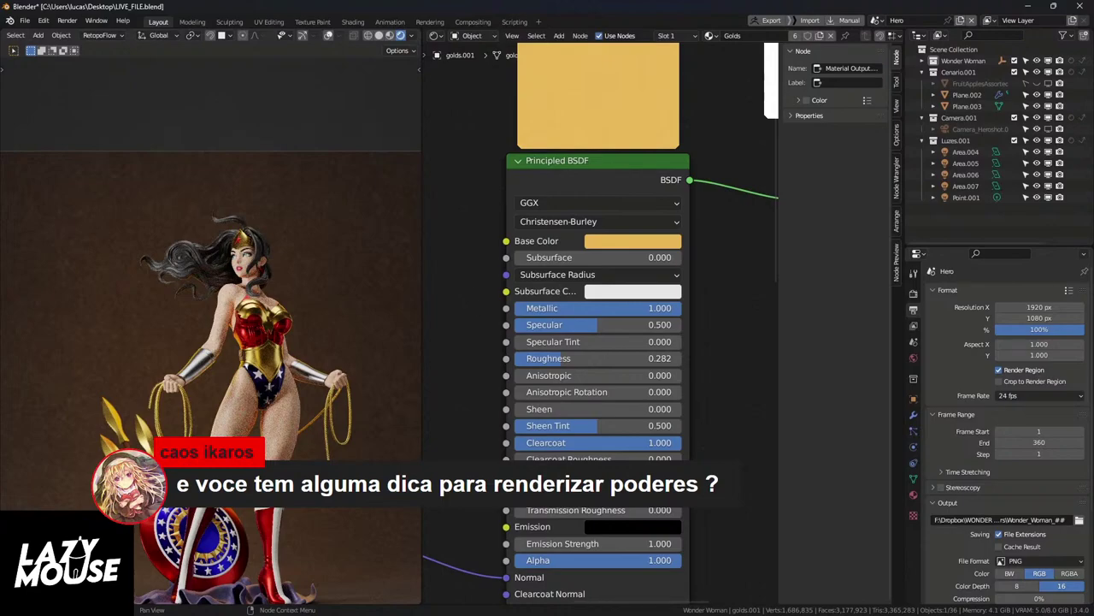
Step: Try Metallic at 0.5 and 0, then restore it to 1.000
click(602, 308)
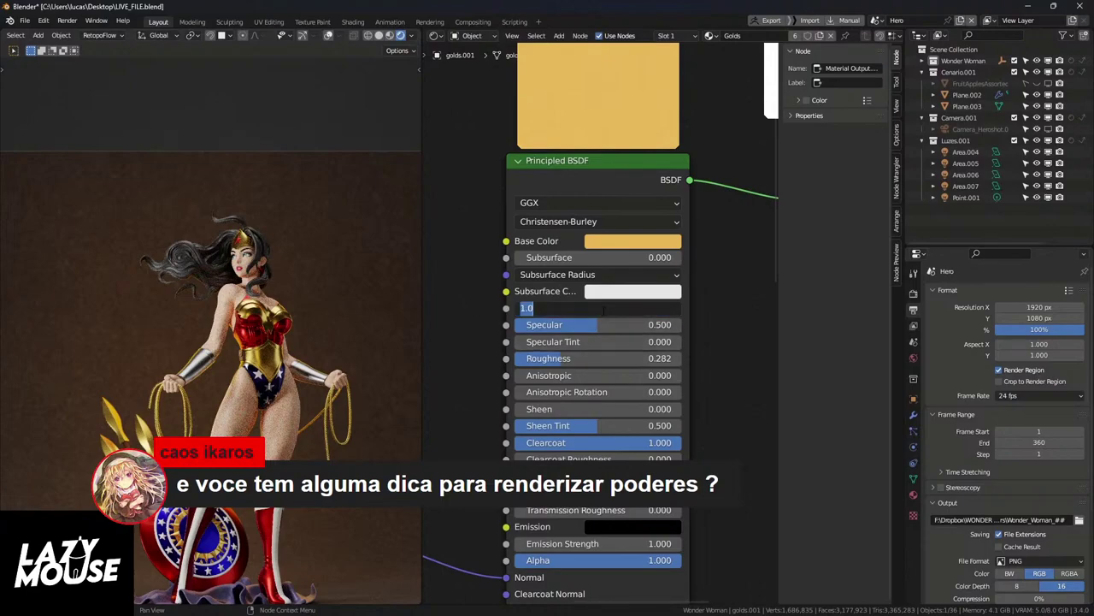
text(0.5)
key(Return)
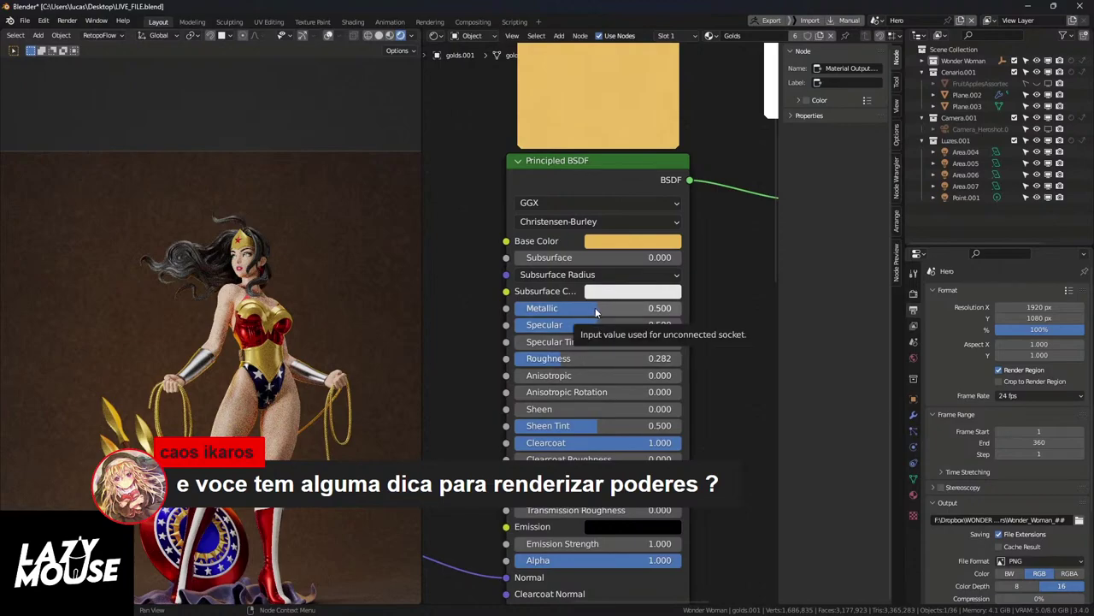
drag(593, 312, 513, 312)
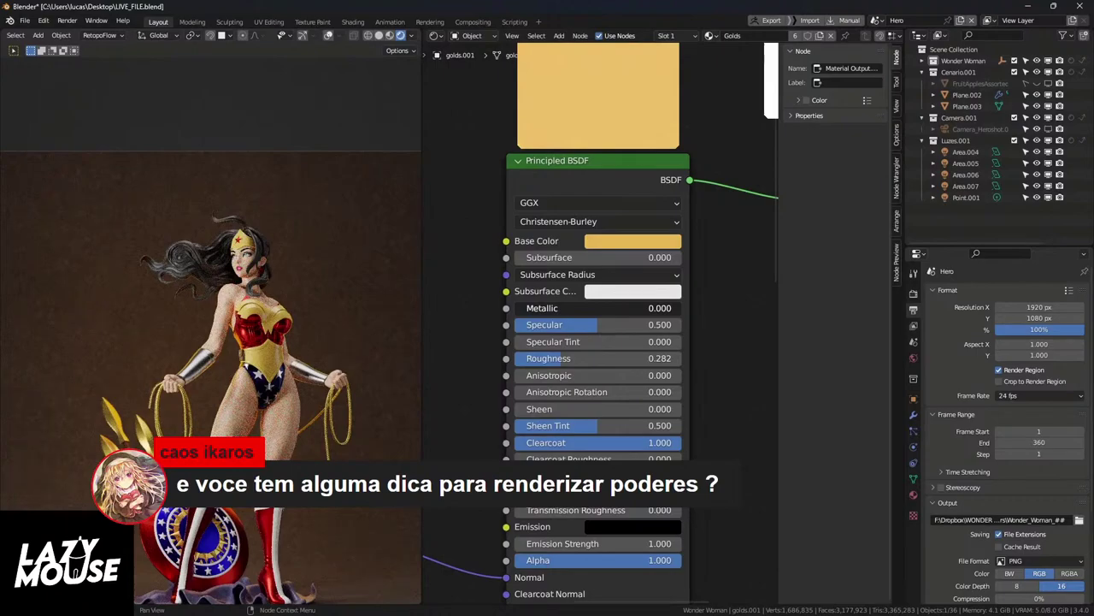
drag(513, 312, 621, 313)
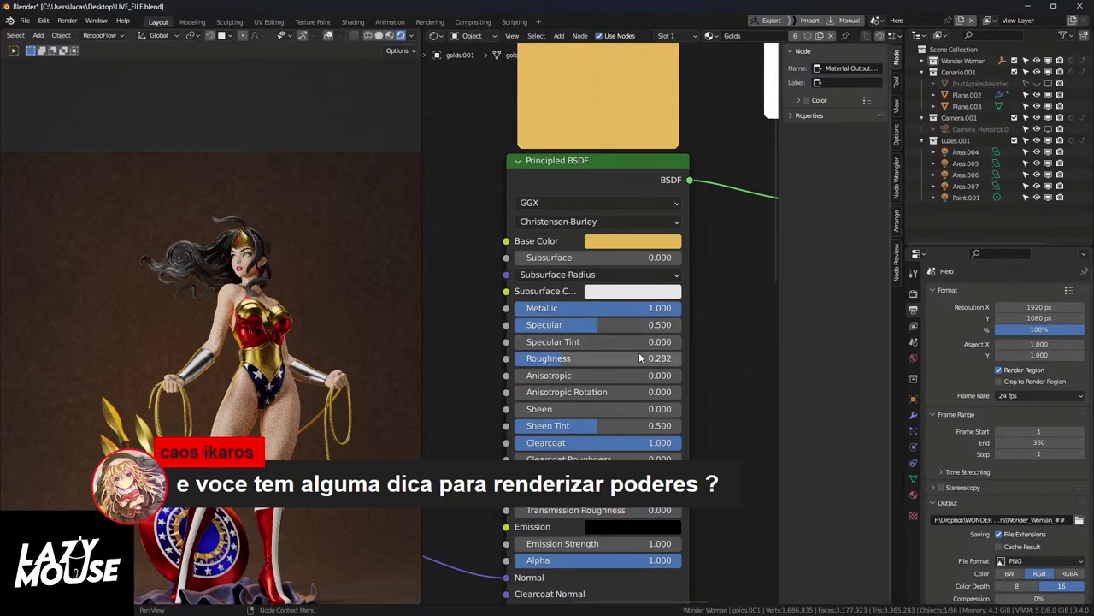
middle_drag(618, 479, 601, 413)
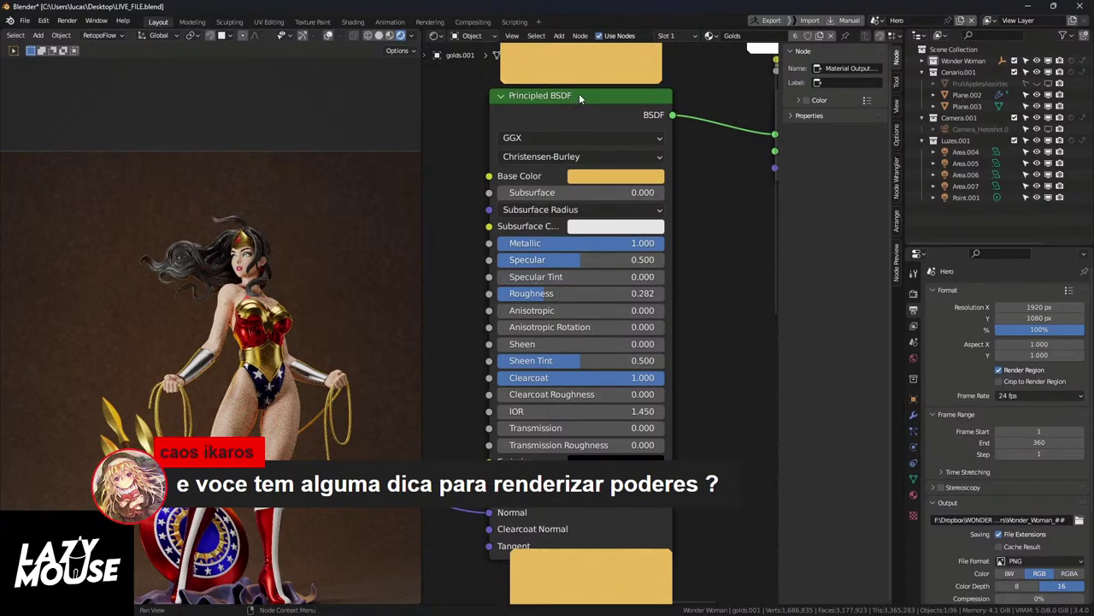
mouse_move(579, 93)
mouse_down()
mouse_move(582, 59)
mouse_move(580, 83)
mouse_up()
scroll(641, 155, down, 1)
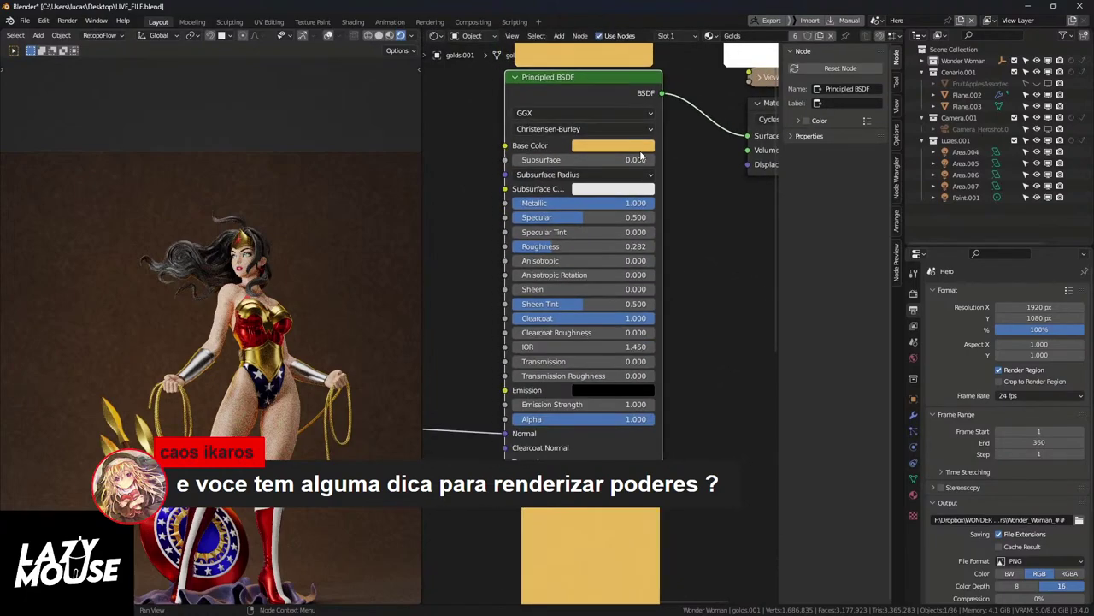
middle_drag(595, 107, 565, 123)
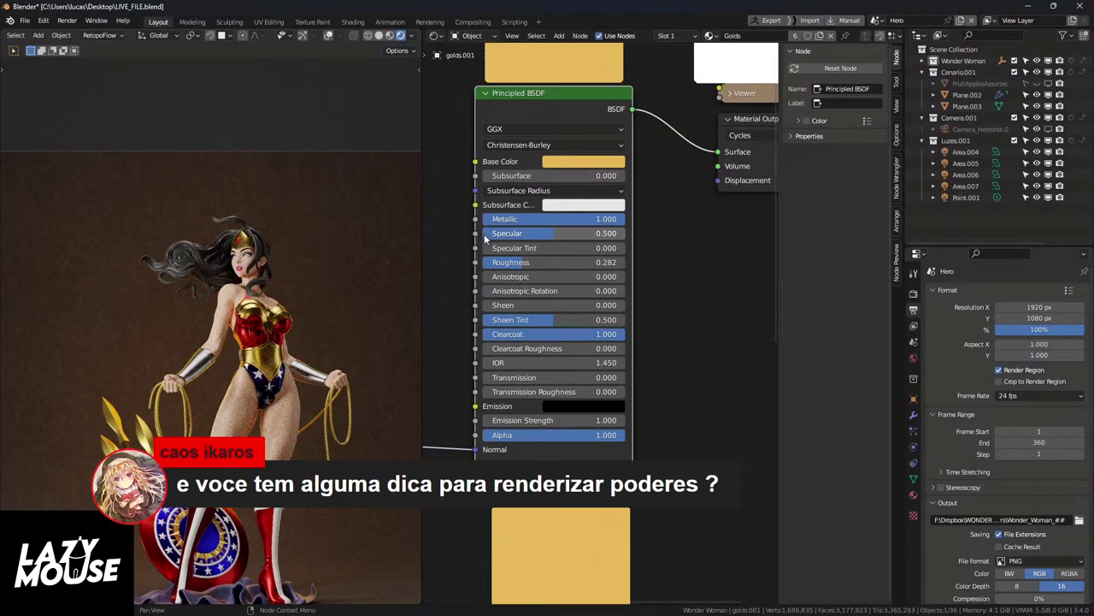
drag(469, 235, 415, 187)
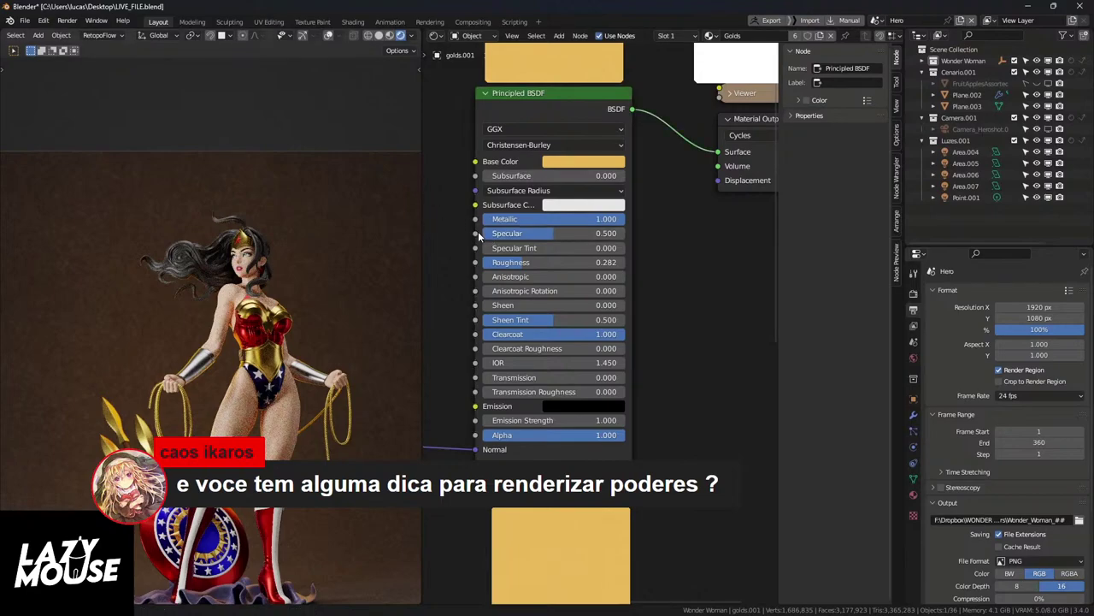
click(402, 231)
right_click(396, 219)
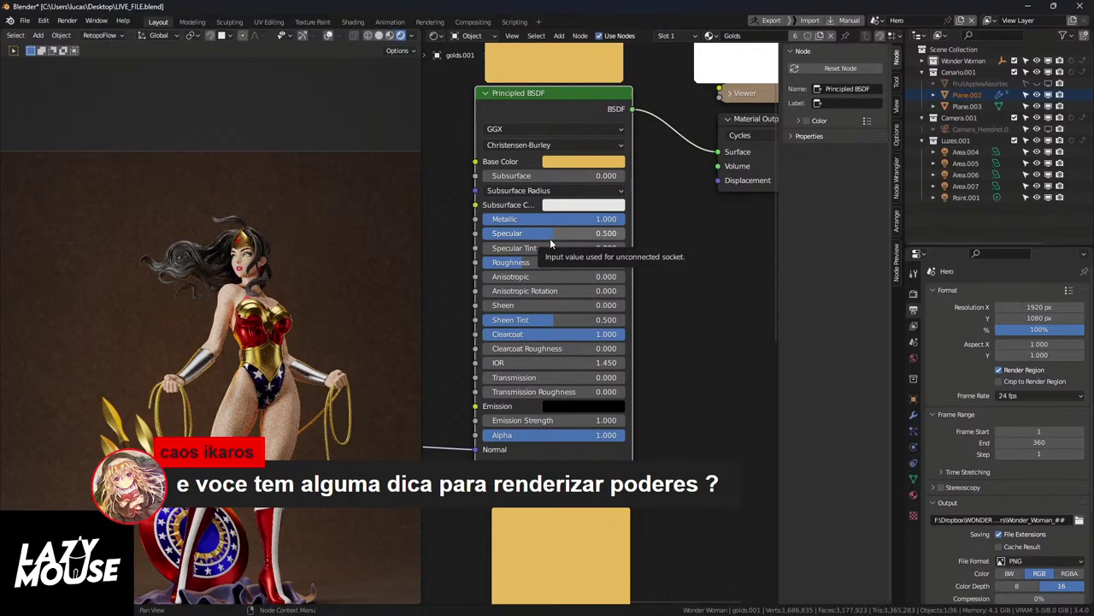
drag(476, 233, 528, 139)
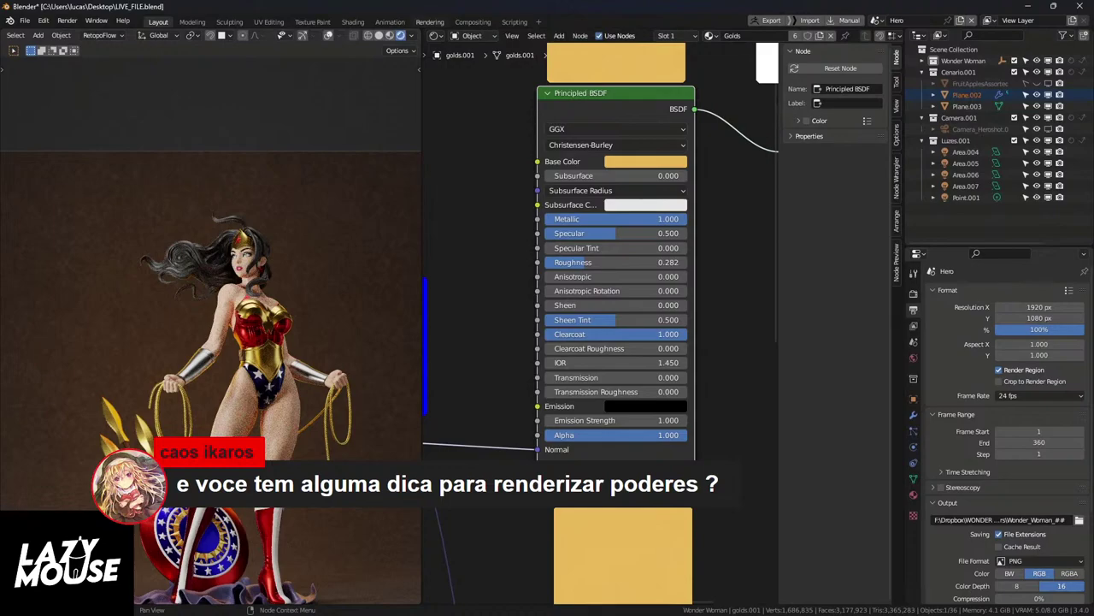
Step: Add an Ico Sphere to the scene beside the figure's base
shift+middle_drag(250, 312, 249, 216)
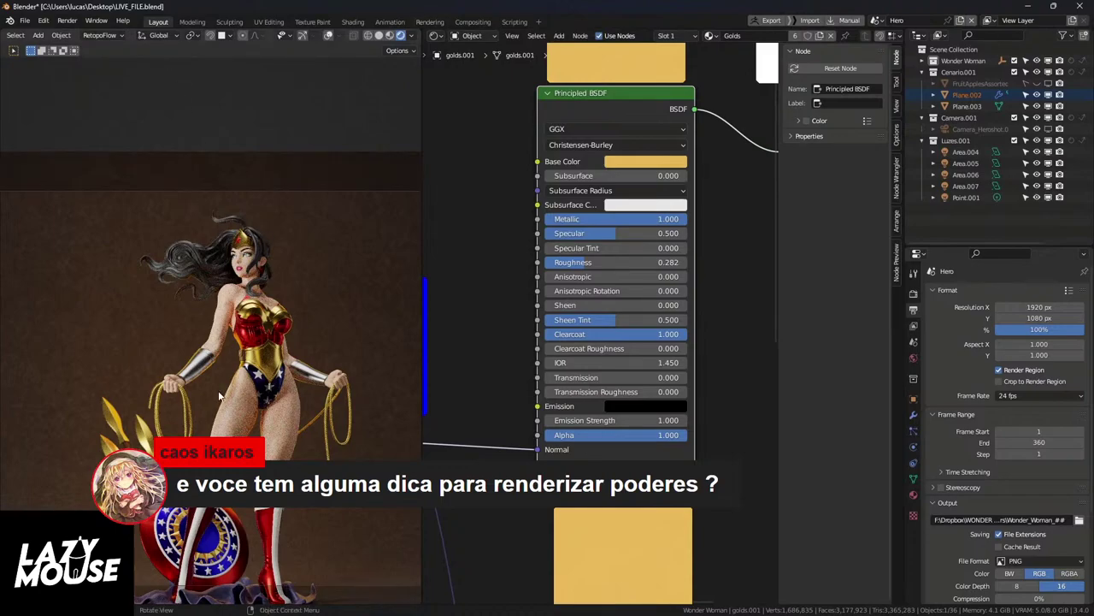
scroll(214, 430, down, 2)
scroll(212, 431, up, 2)
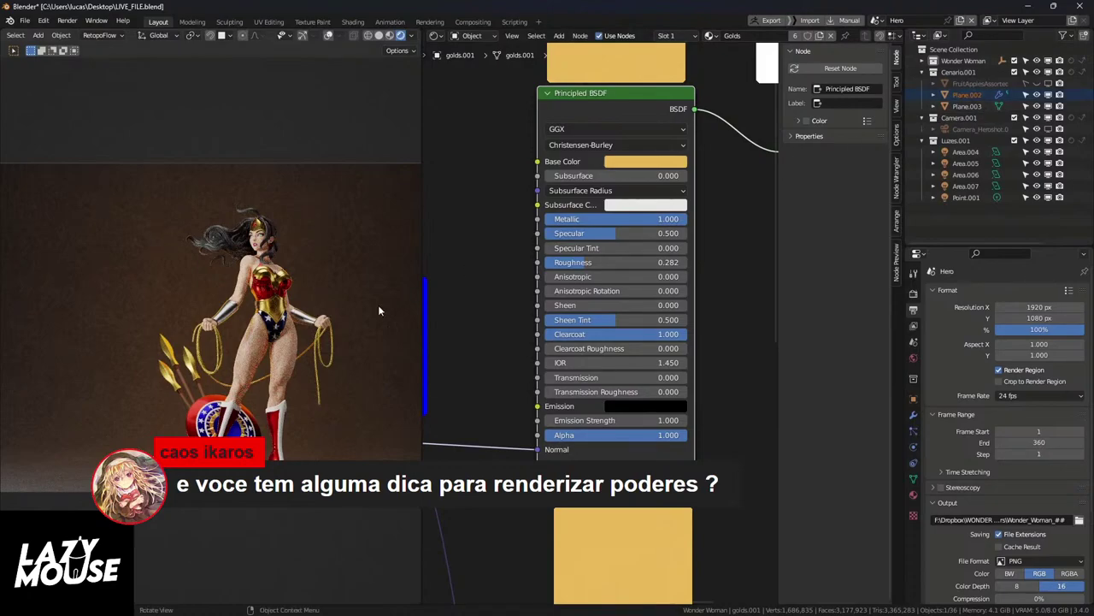
scroll(175, 368, up, 1)
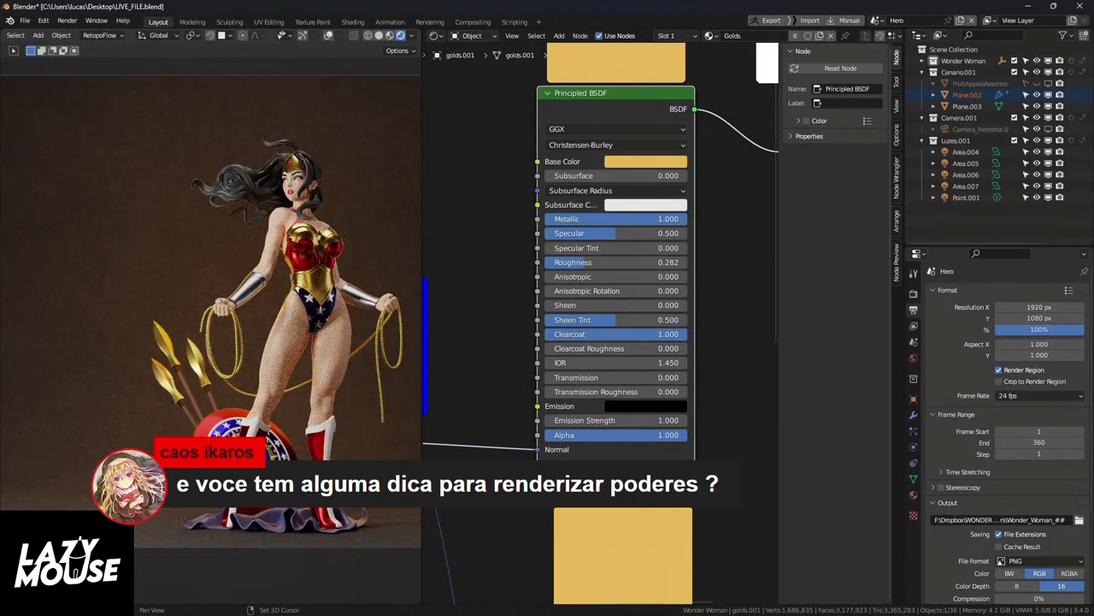
key(shift+a)
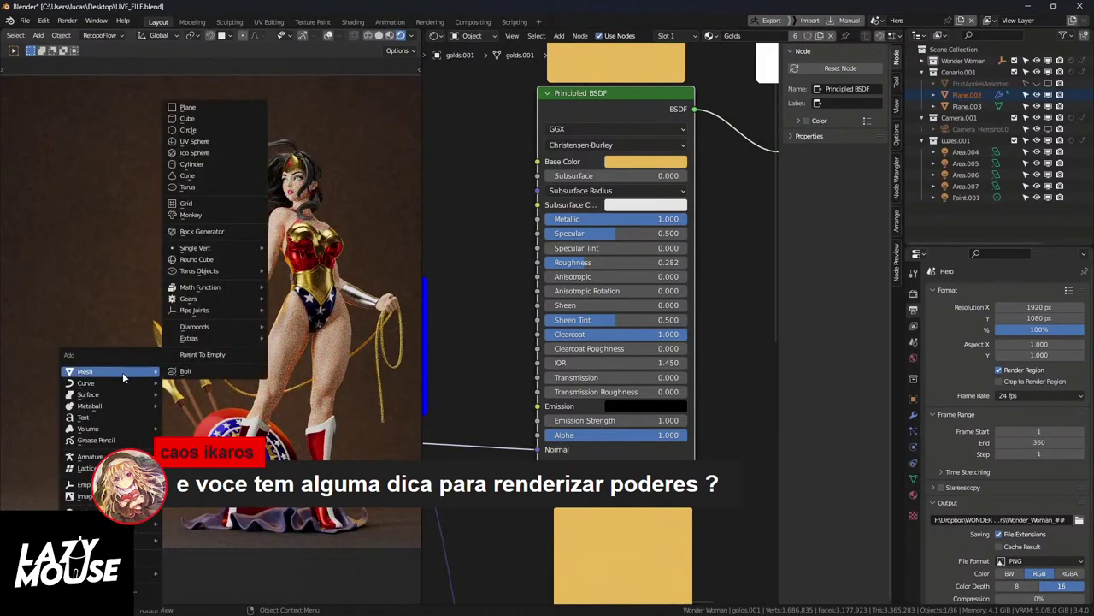
mouse_move(85, 371)
click(200, 154)
Step: Resize and move the icosphere, then merge the viewport into the node editor area
key(s)
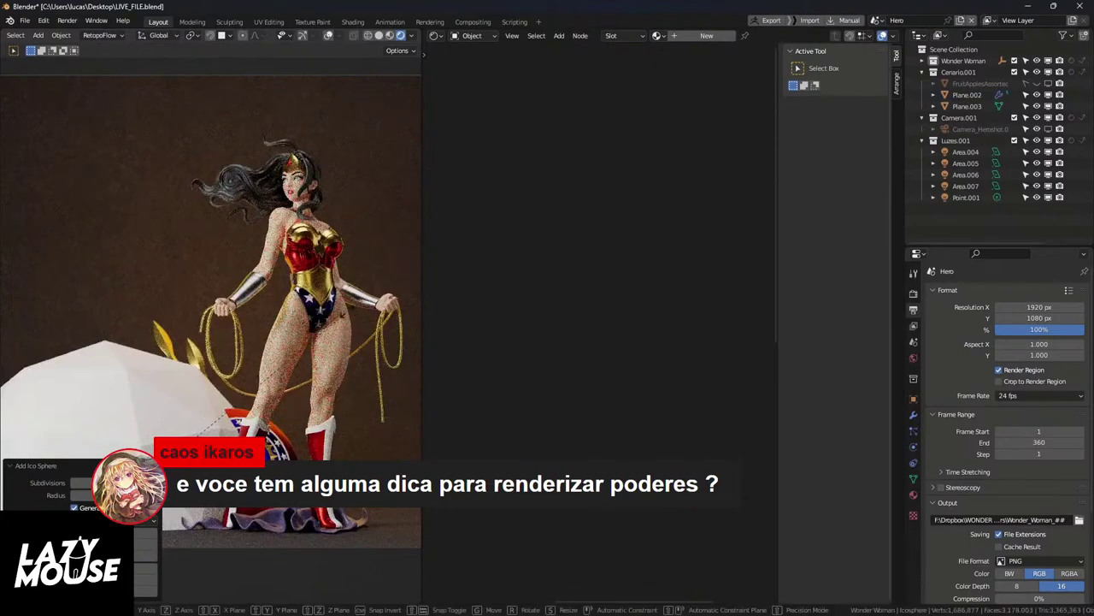
key(Escape)
key(g)
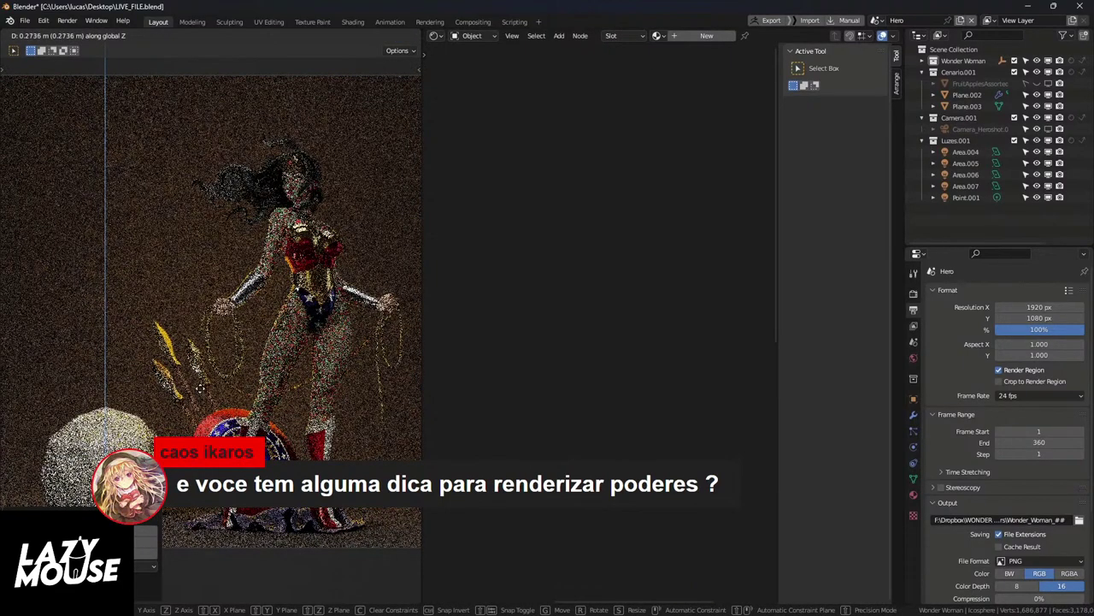
key(Return)
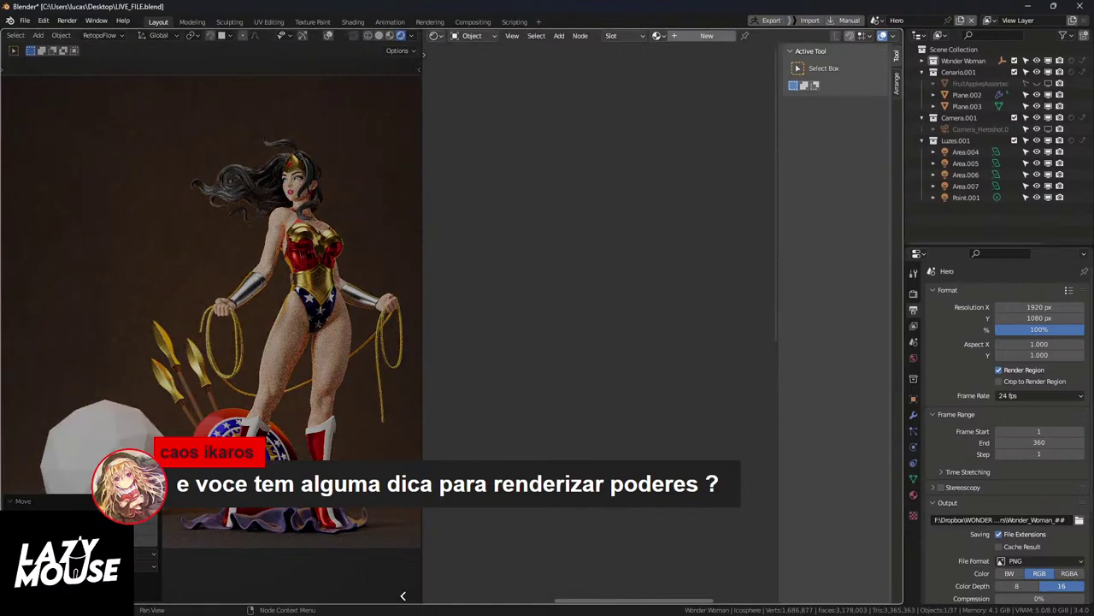
drag(402, 595, 484, 532)
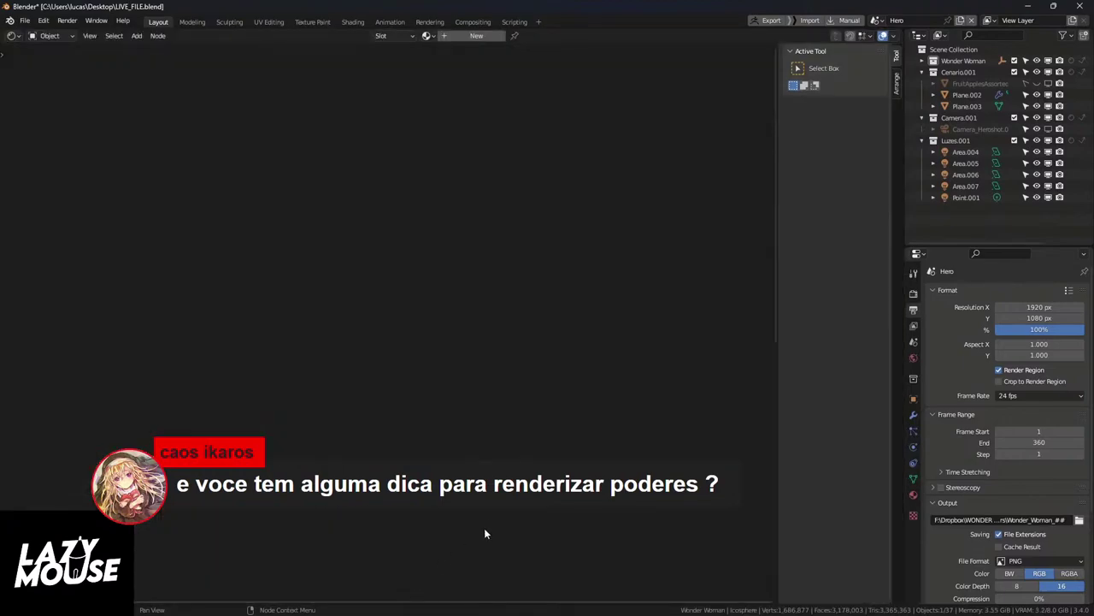
Step: Turn the area into a 3D viewport looking through the camera with rendered shading
click(12, 36)
click(34, 67)
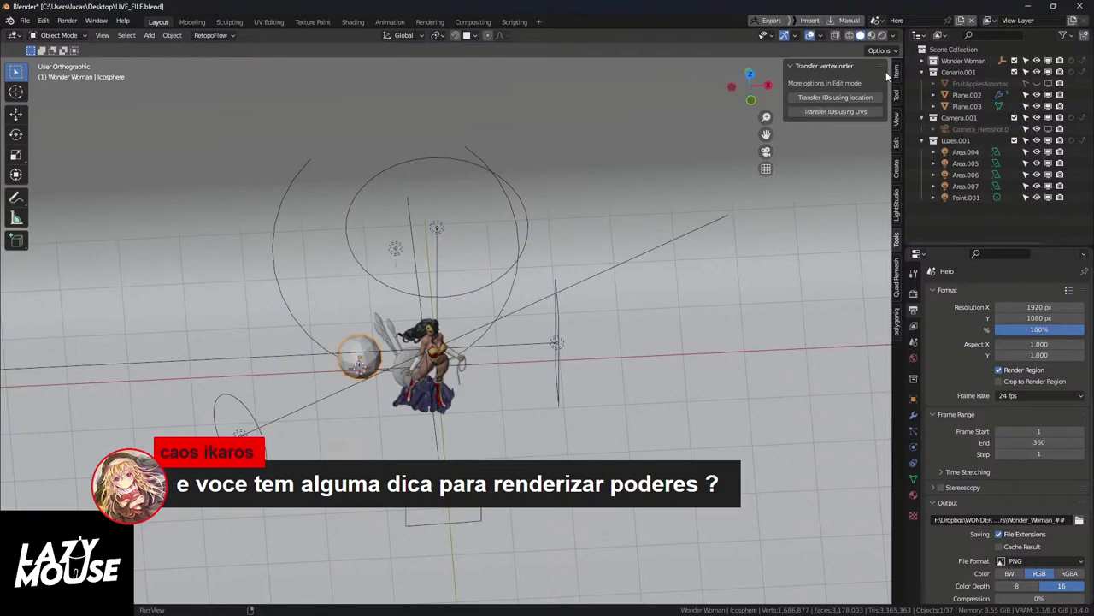
middle_drag(319, 127, 432, 373)
key(KP_0)
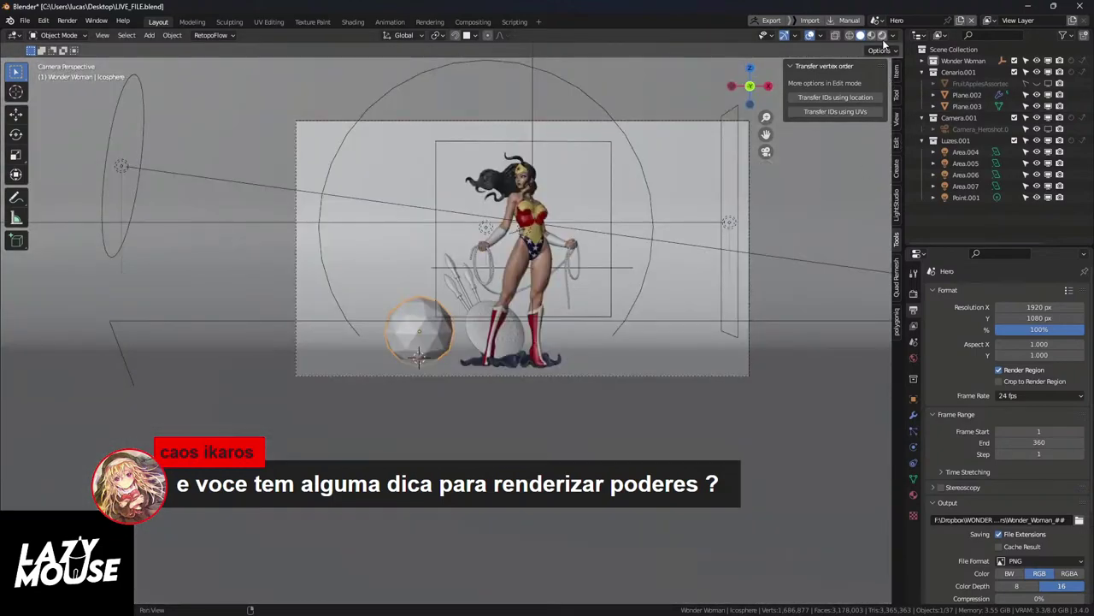
key(z)
click(528, 294)
scroll(528, 295, up, 3)
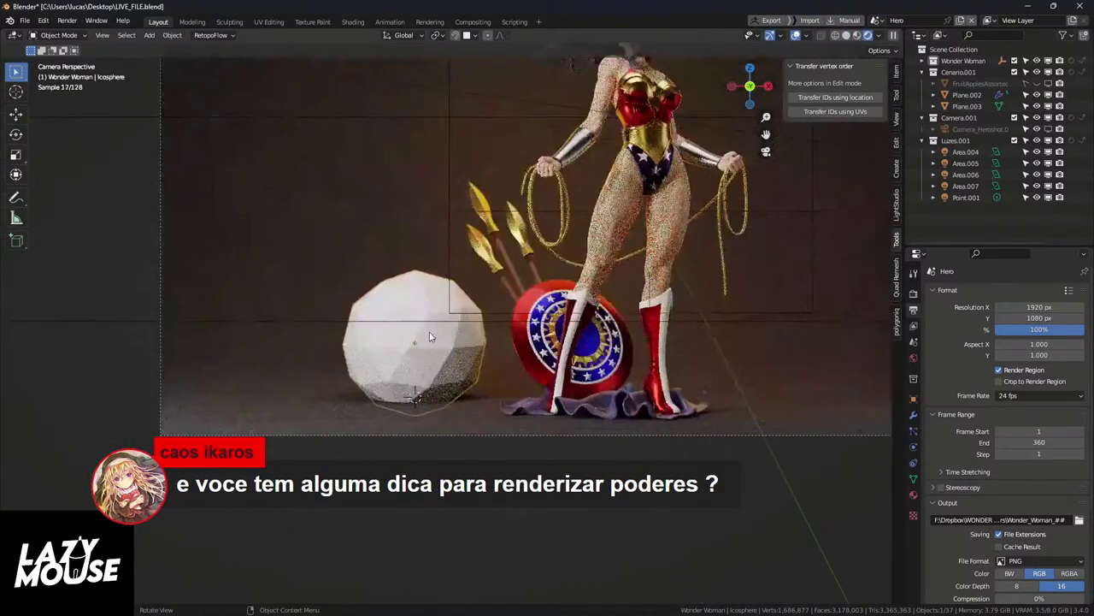
Step: Raise the icosphere along Z, subdivide it with Ctrl+2 and shade it smooth
key(g)
key(z)
click(503, 320)
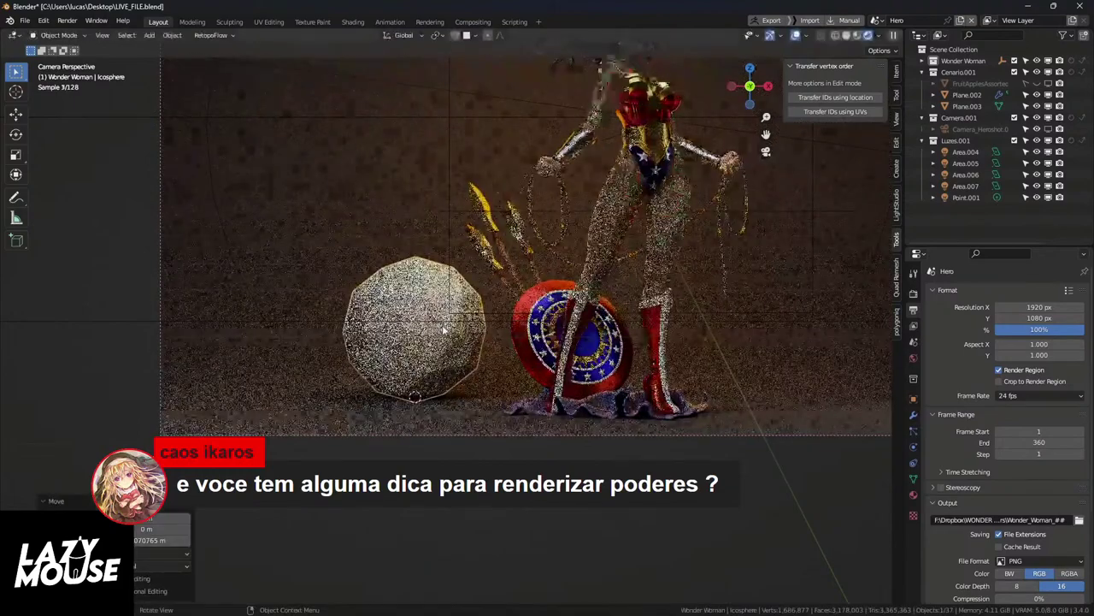
shift+middle_drag(497, 358, 498, 391)
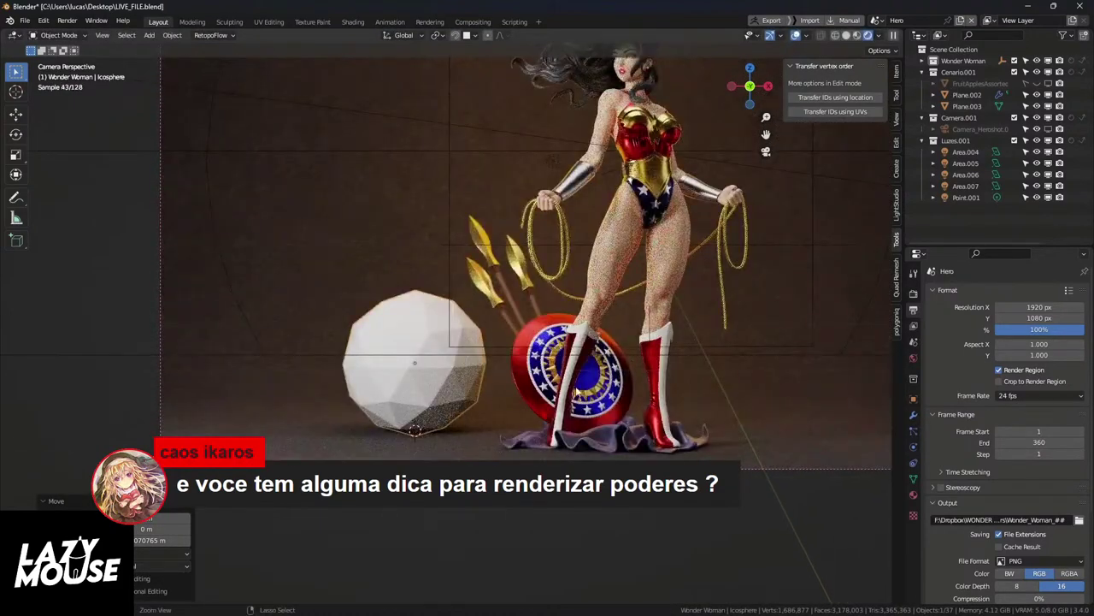
key(ctrl+2)
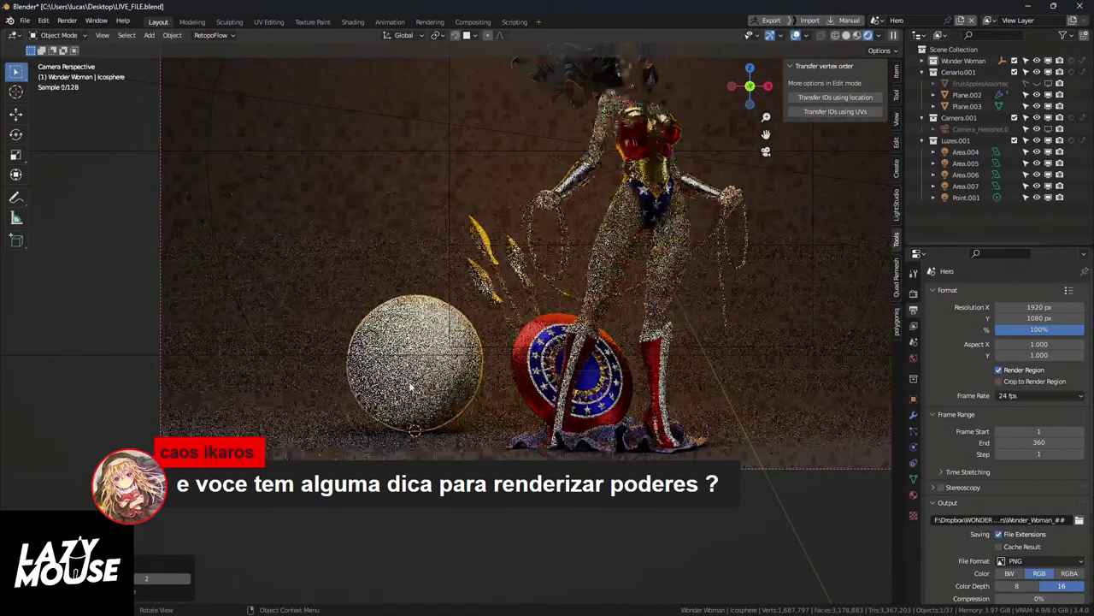
right_click(426, 383)
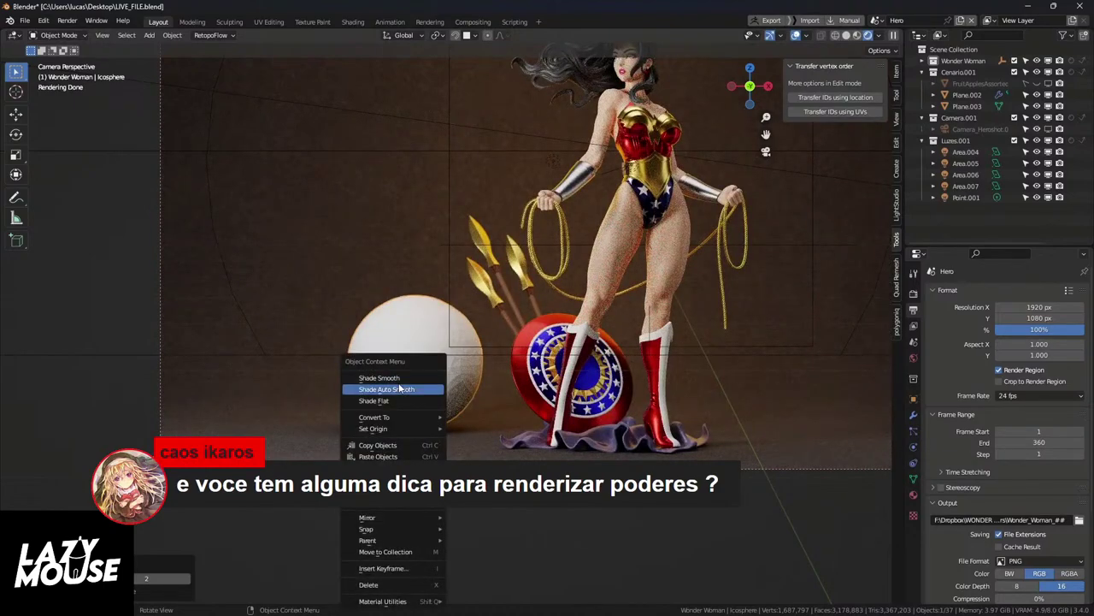
click(400, 381)
shift+middle_drag(435, 389, 385, 425)
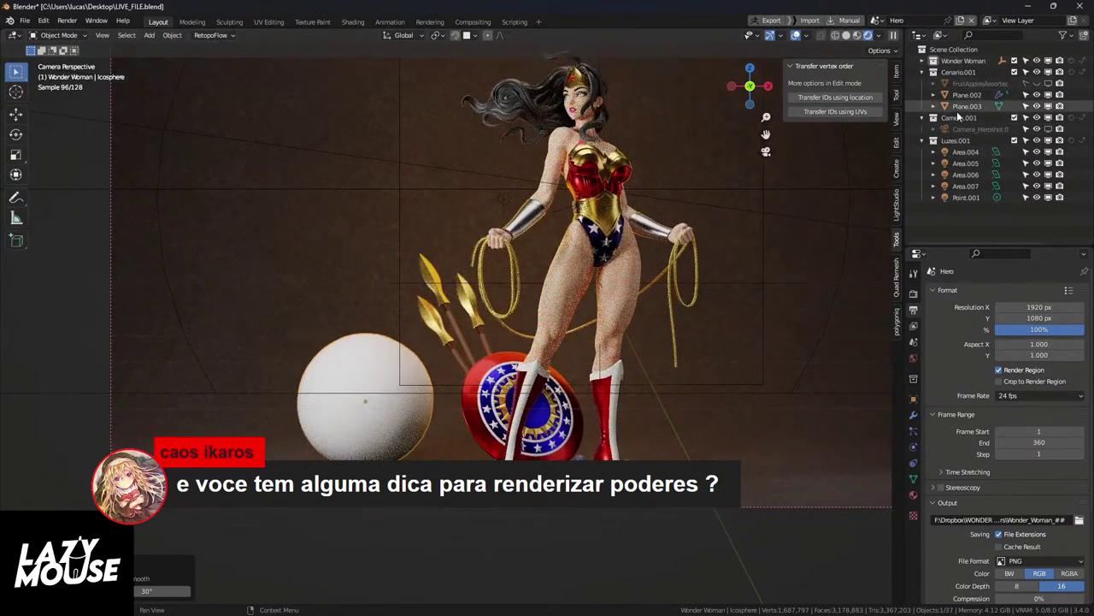
Step: Move the Icosphere into a new collection named Bola
click(924, 62)
scroll(983, 145, down, 5)
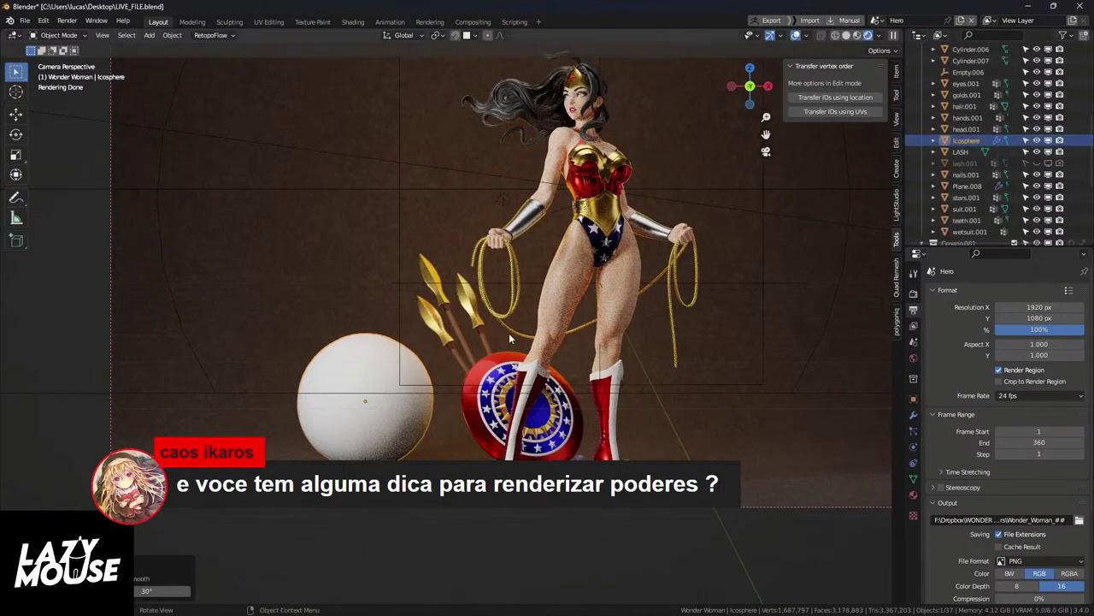
key(m)
click(481, 314)
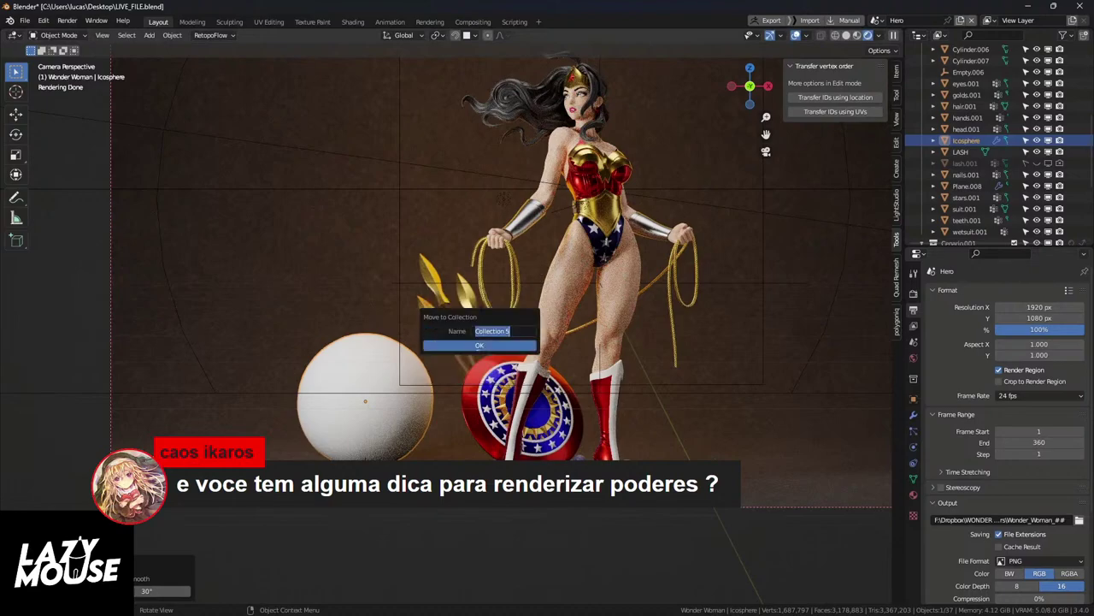
text(Bola)
click(480, 345)
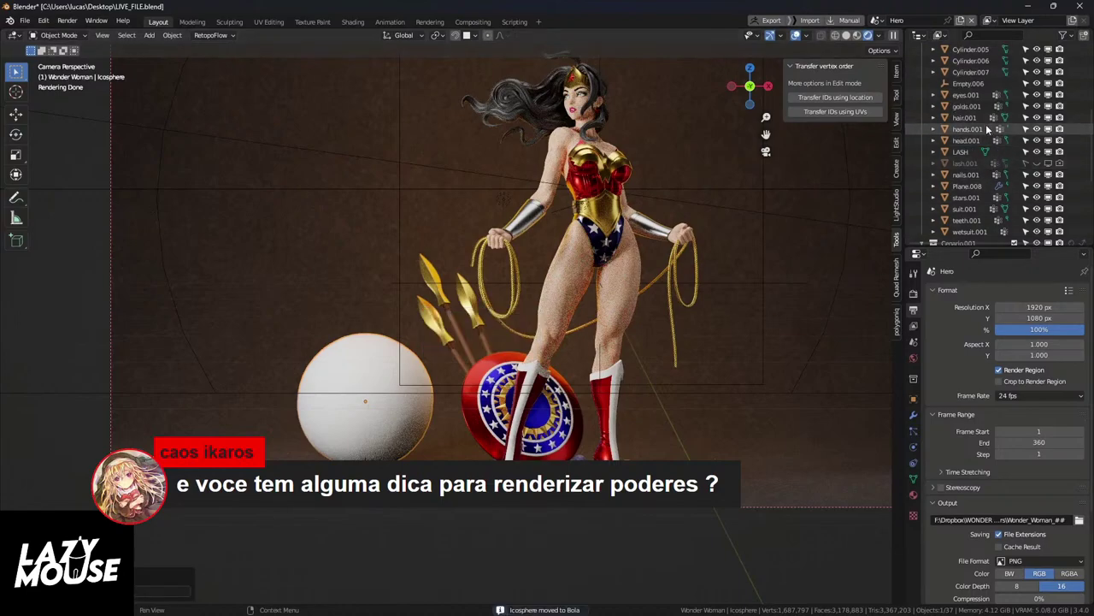
Step: Hide the Wonder Woman collection and shift the sphere right to centre it in frame
scroll(984, 120, up, 5)
click(923, 61)
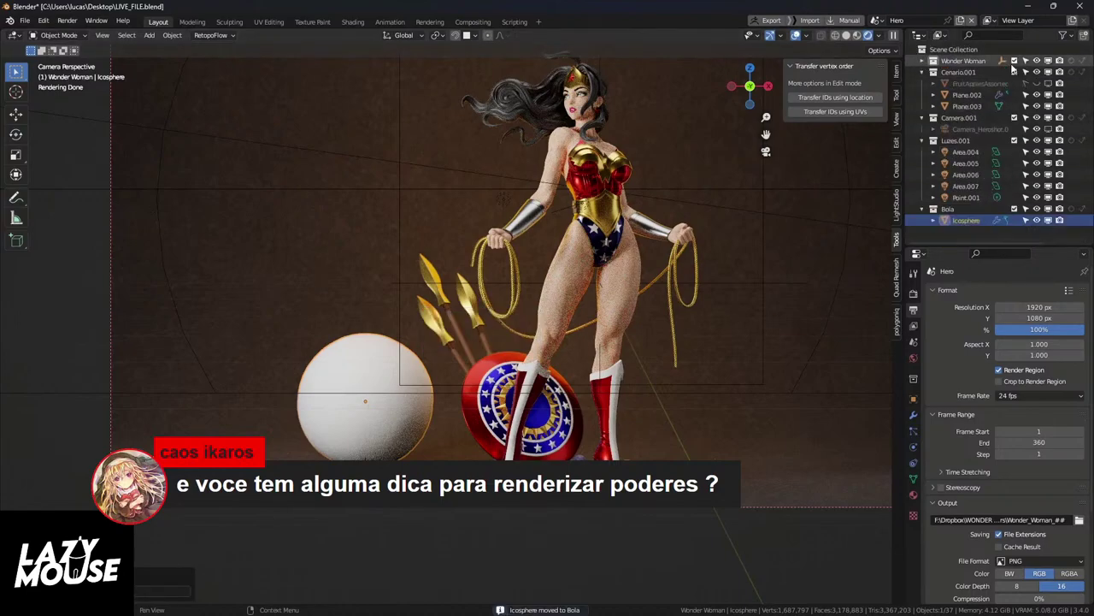
click(1014, 61)
drag(366, 400, 550, 399)
shift+middle_drag(591, 354, 459, 260)
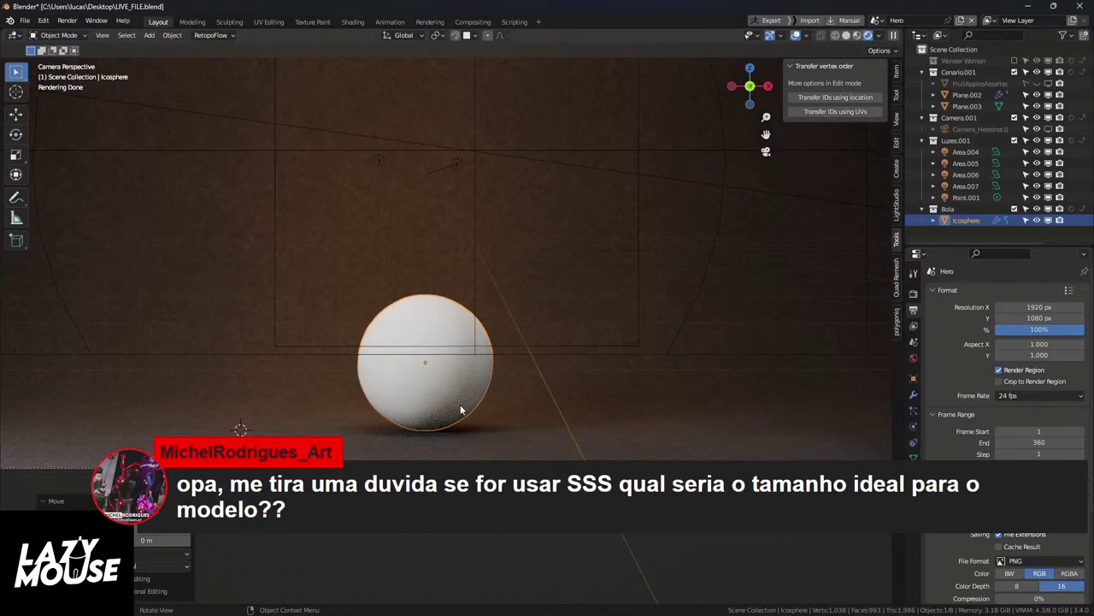
Step: Give the Icosphere a new material and rename it Acrilico
click(913, 474)
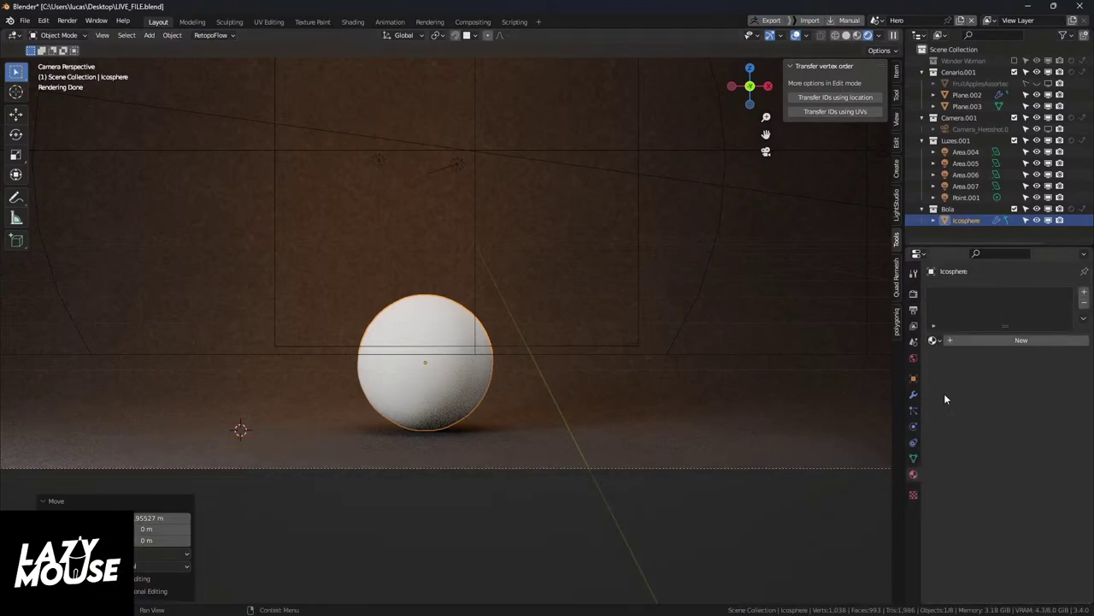
click(975, 341)
double_click(974, 340)
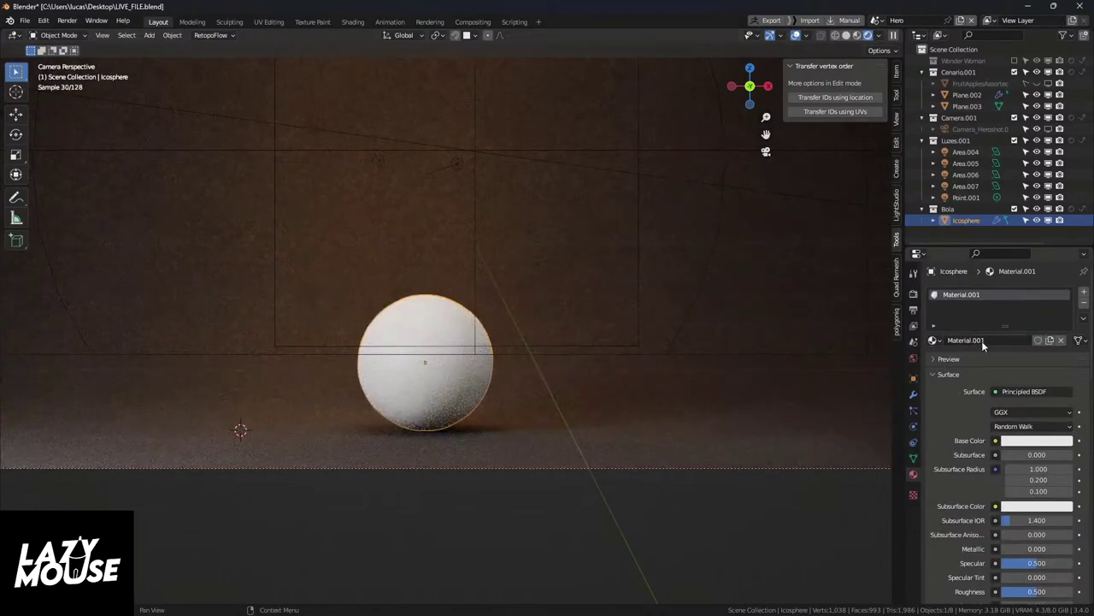
text(Acrilico)
key(Return)
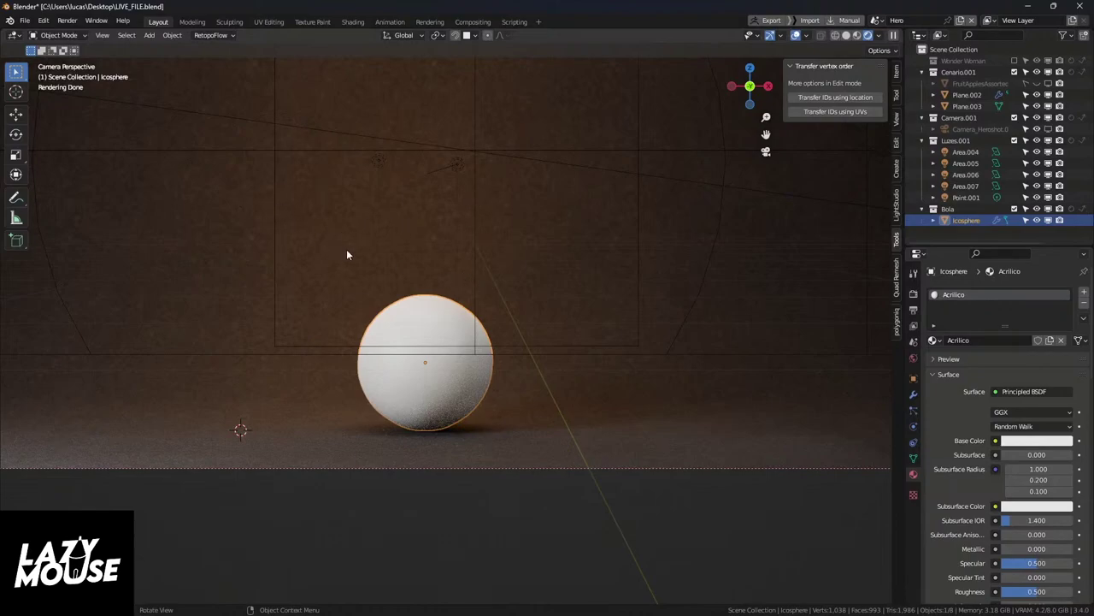
scroll(389, 221, down, 4)
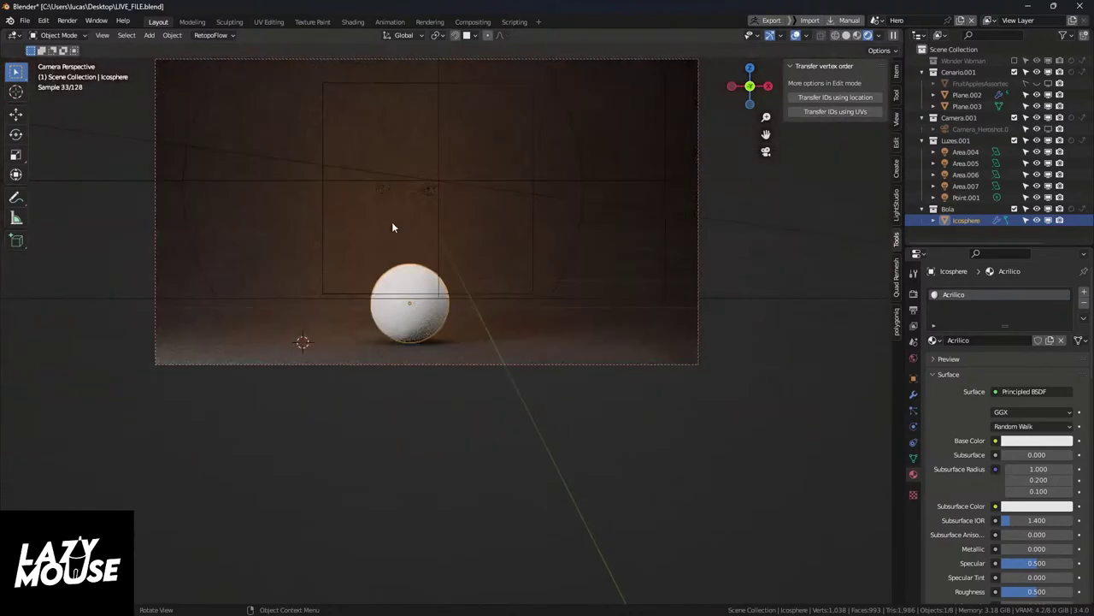
Step: Turn off viewport overlays and draw a Ctrl+B render region around the sphere
click(796, 37)
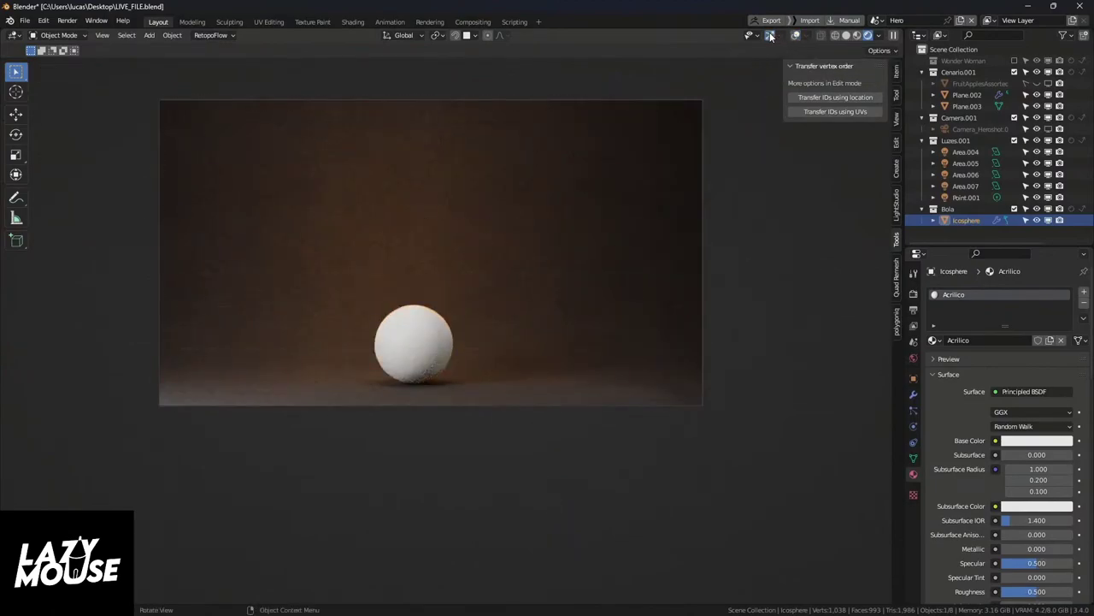
key(ctrl+b)
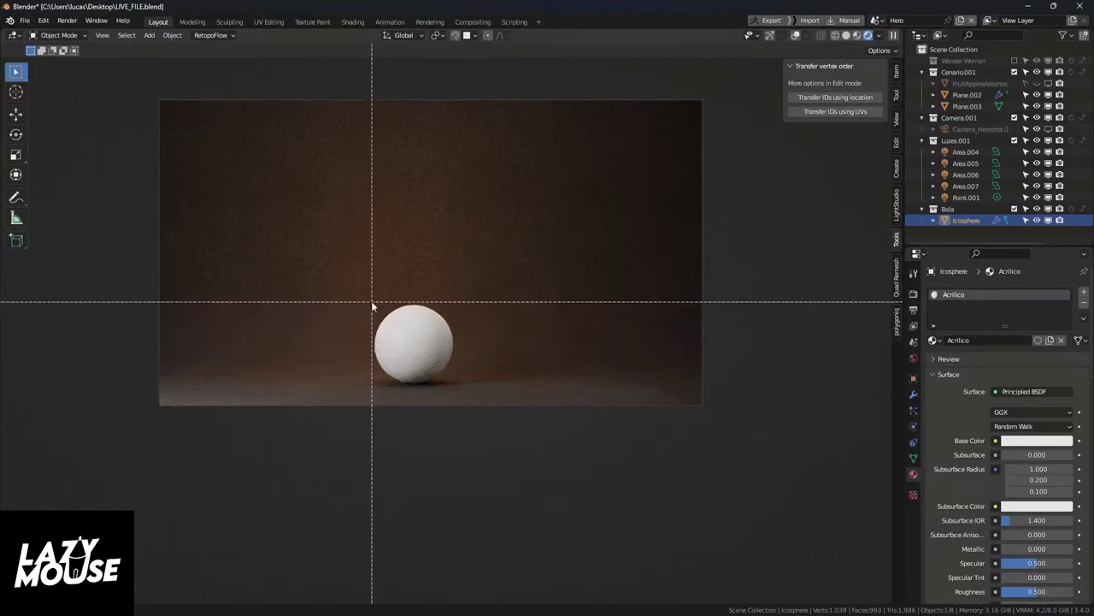
mouse_move(371, 301)
mouse_down()
mouse_move(456, 377)
mouse_move(458, 392)
mouse_up()
scroll(420, 362, up, 6)
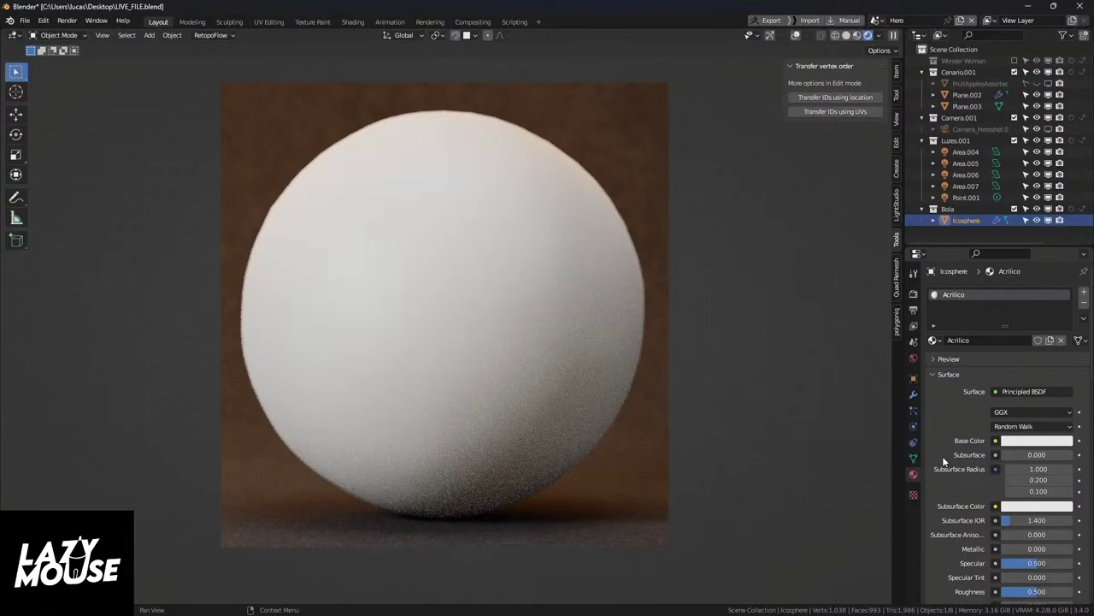
scroll(966, 470, down, 10)
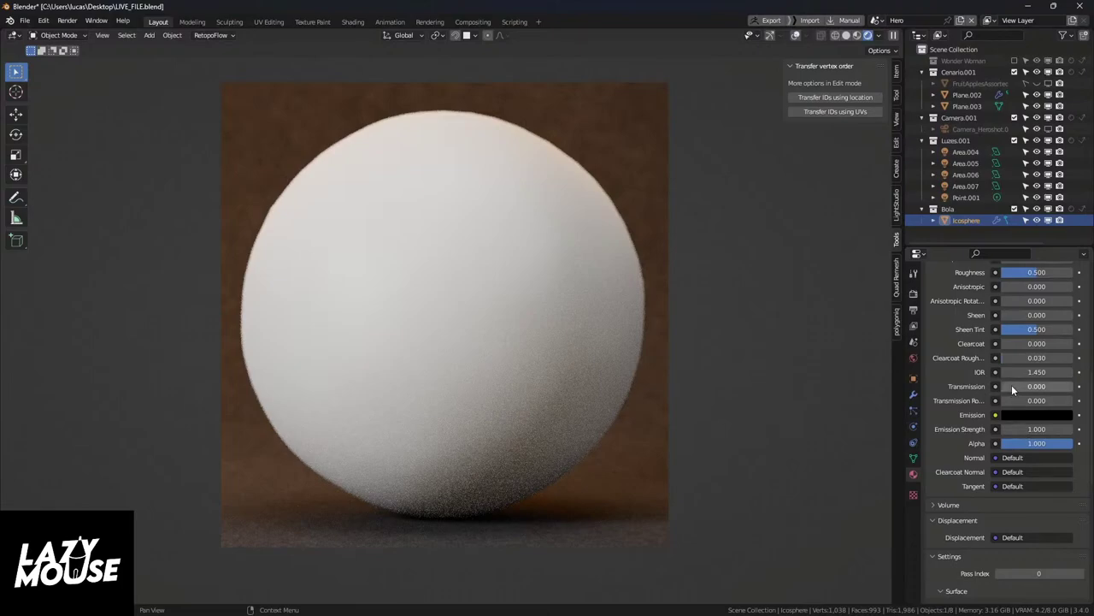
Step: Set the Acrilico Transmission to 1.000 and recentre the sphere in both views
key(ctrl+v)
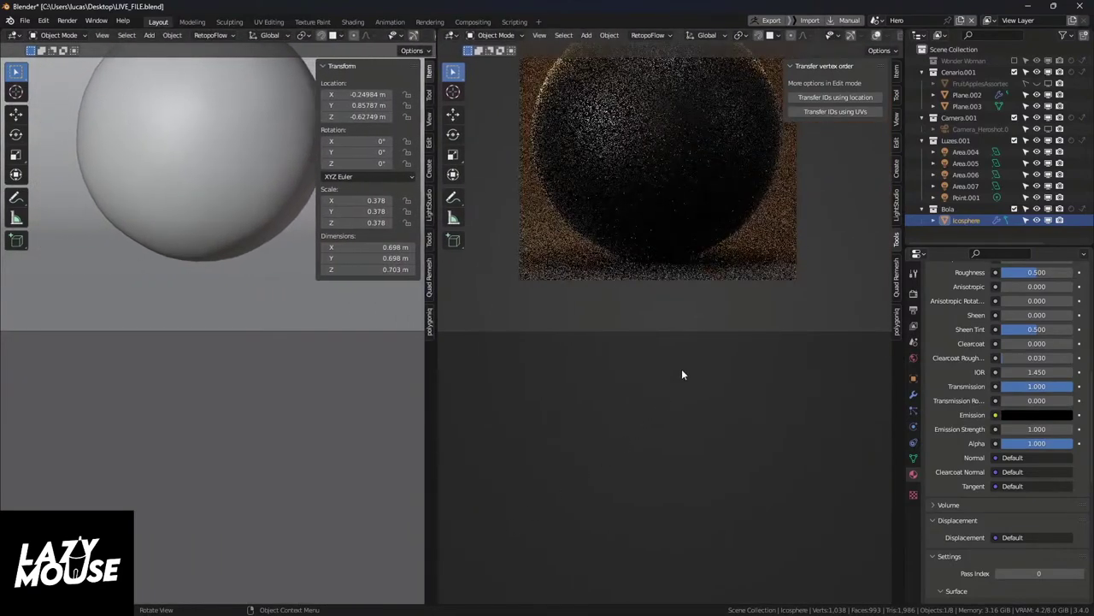
shift+middle_drag(708, 329, 725, 447)
middle_drag(276, 374, 190, 346)
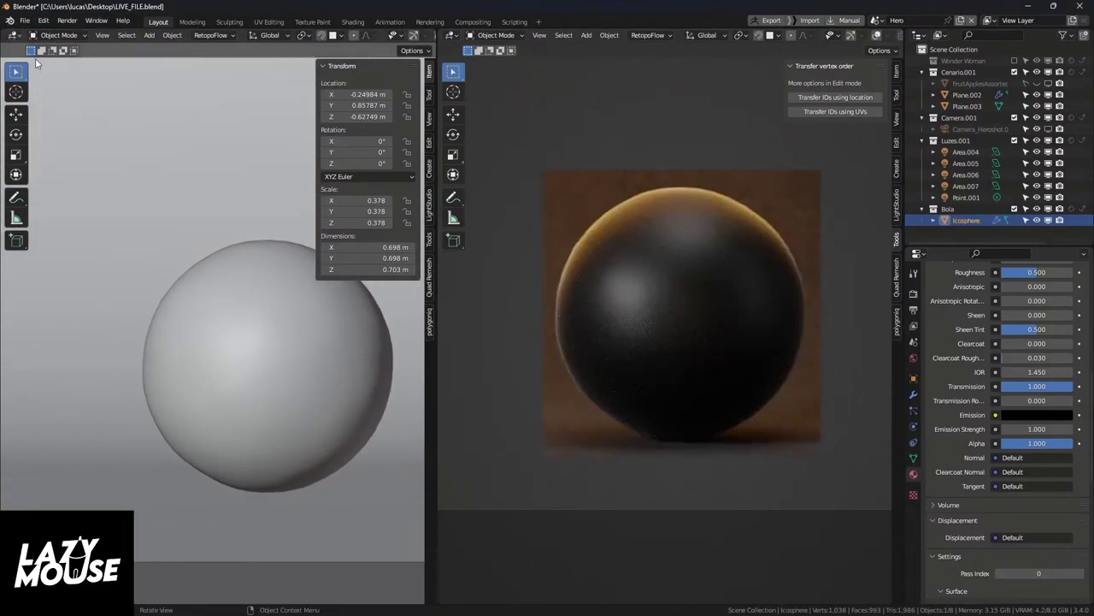
Step: Switch the left area to the Shader Editor without its side panel, framing the nodes
click(16, 37)
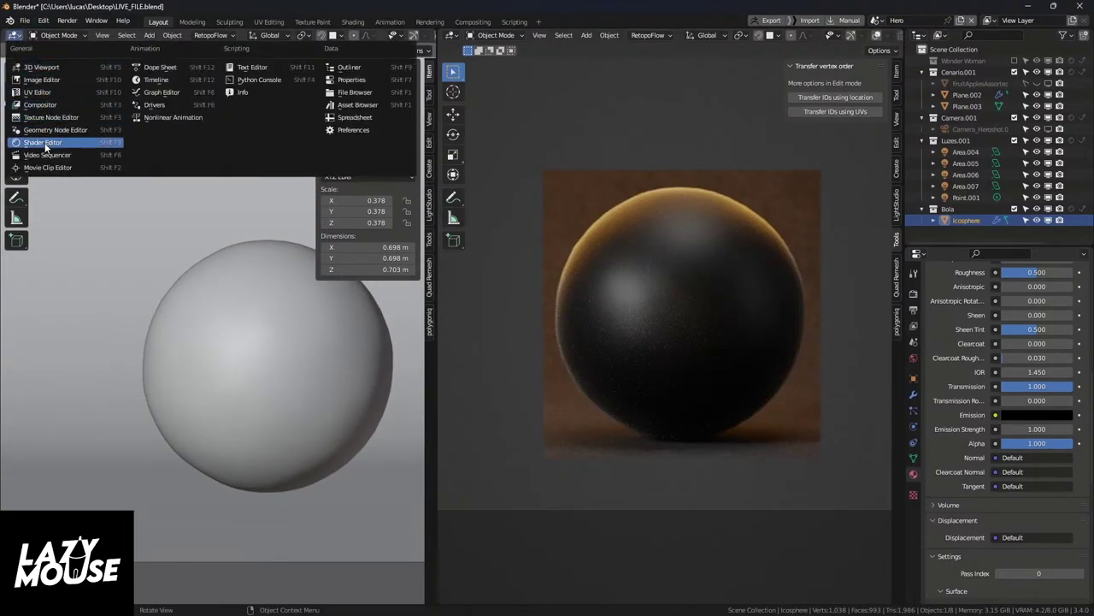
click(77, 144)
scroll(173, 173, down, 3)
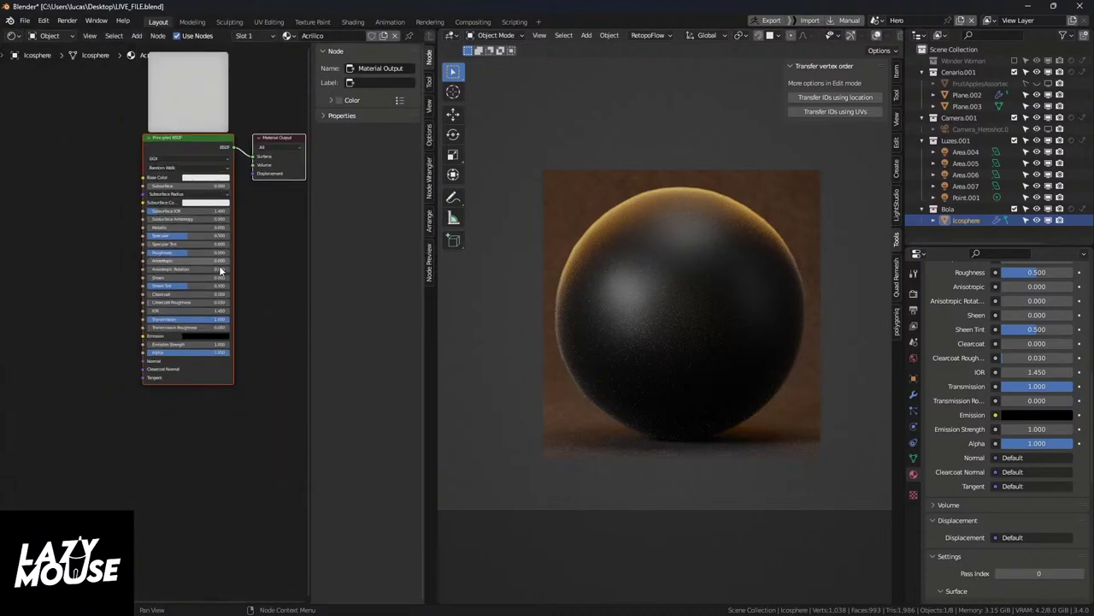
key(n)
middle_drag(239, 225, 311, 300)
scroll(310, 224, up, 2)
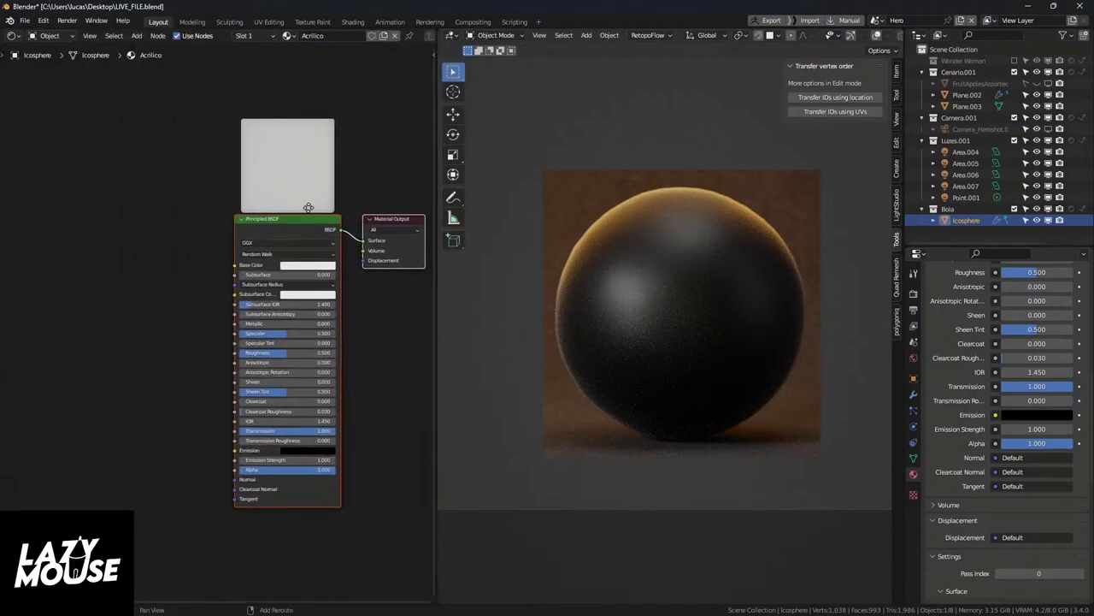
Step: Open Render Properties and find the Light Paths Transmission bounce field, leaving it unchanged
click(913, 294)
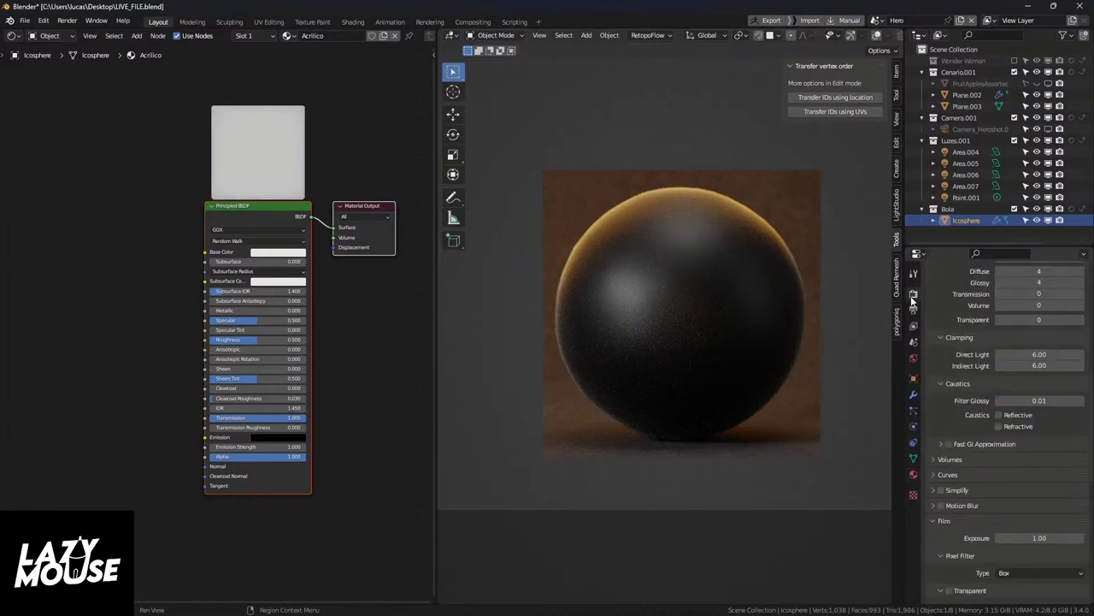
scroll(1016, 295, up, 4)
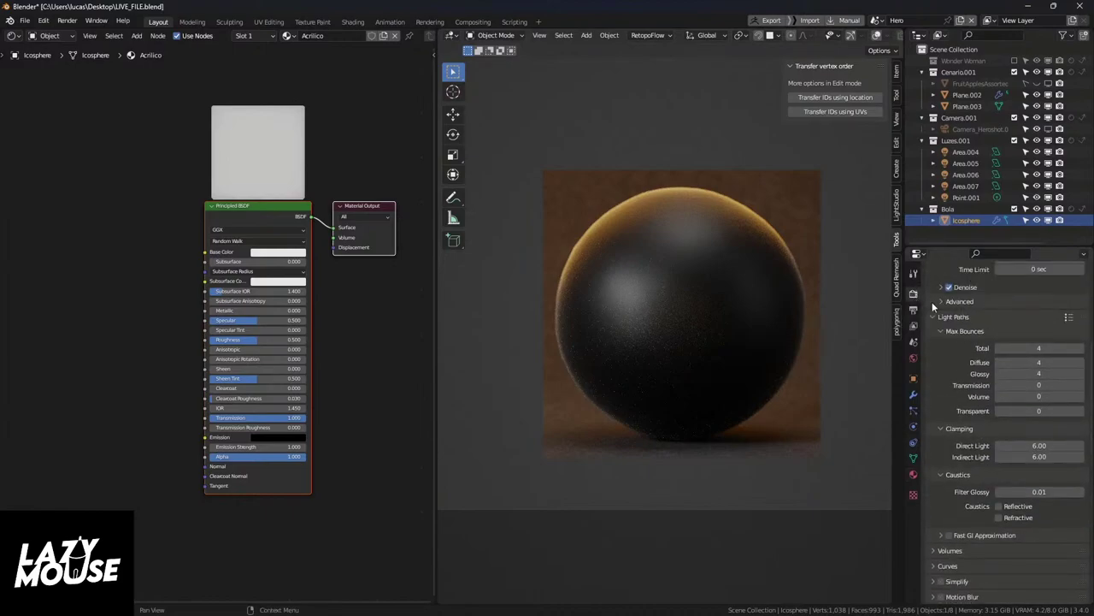
scroll(1012, 292, down, 1)
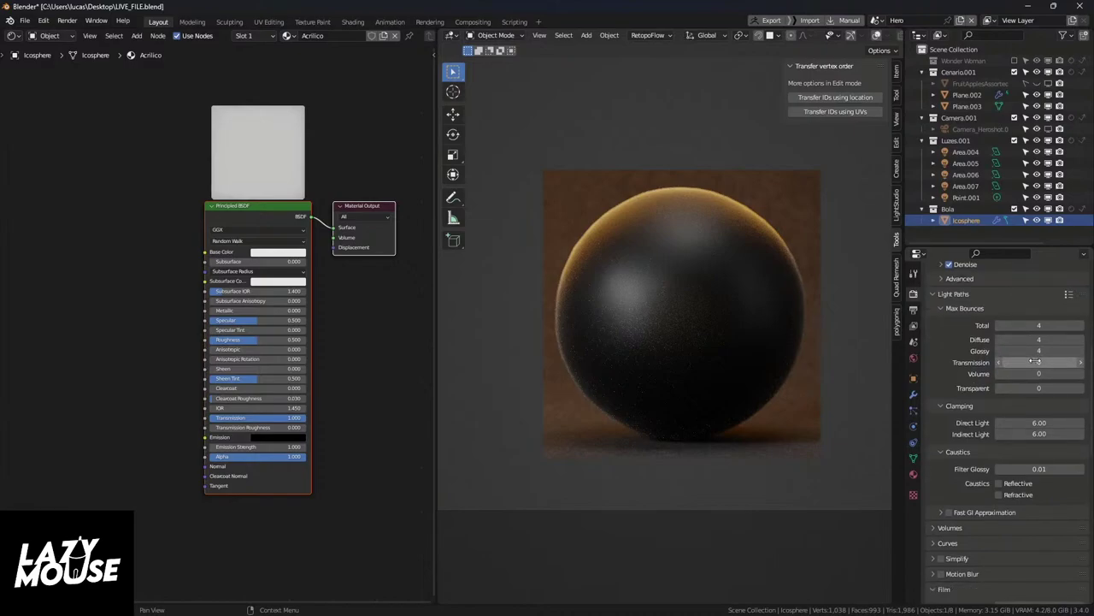
drag(1038, 363, 1047, 364)
click(1039, 364)
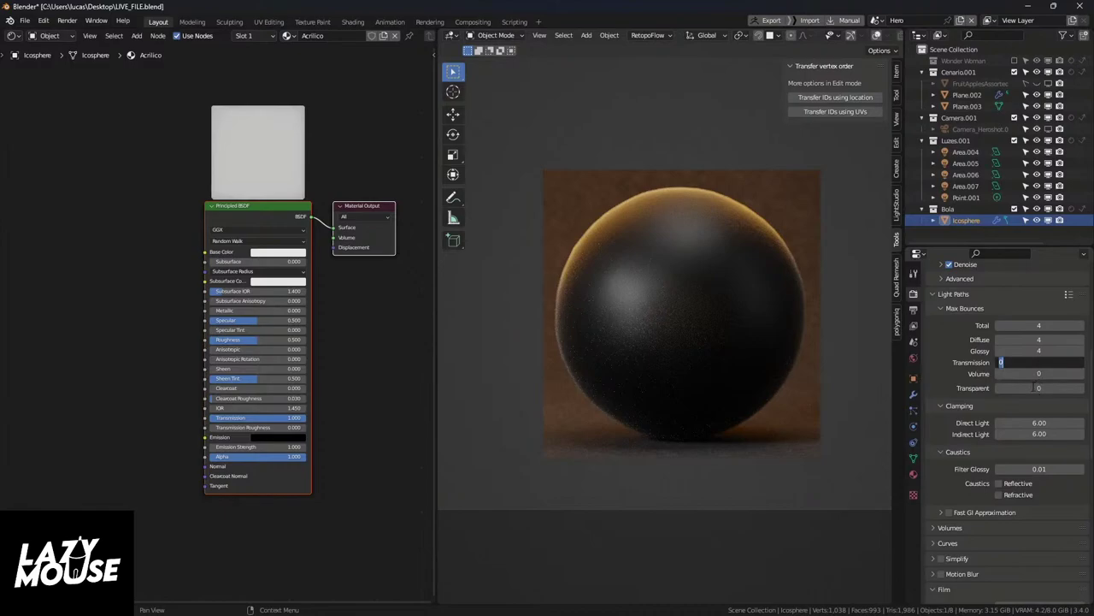
click(941, 404)
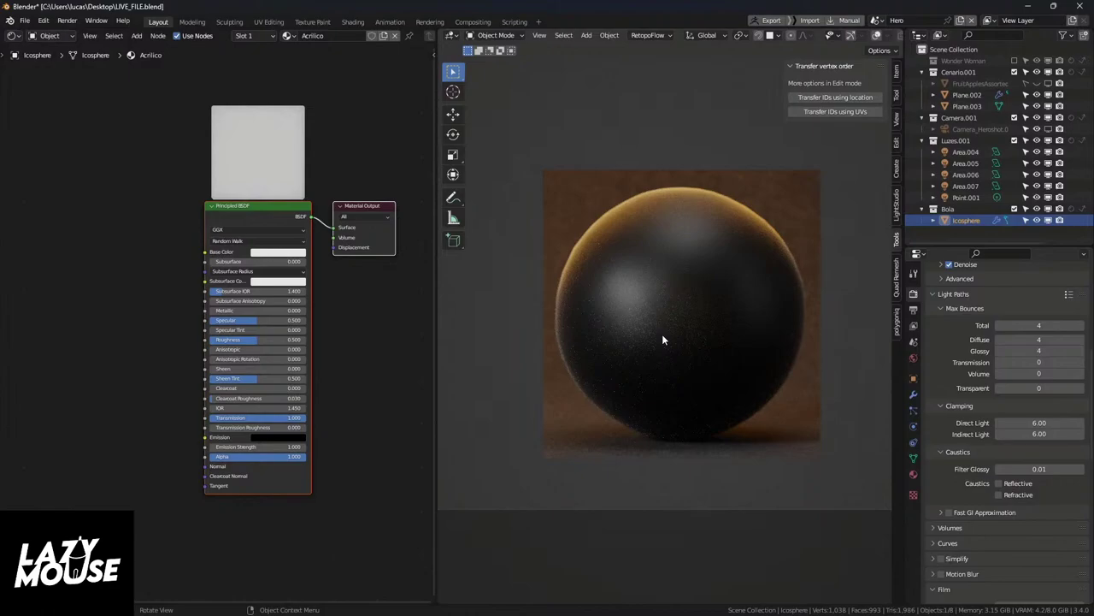
click(1036, 362)
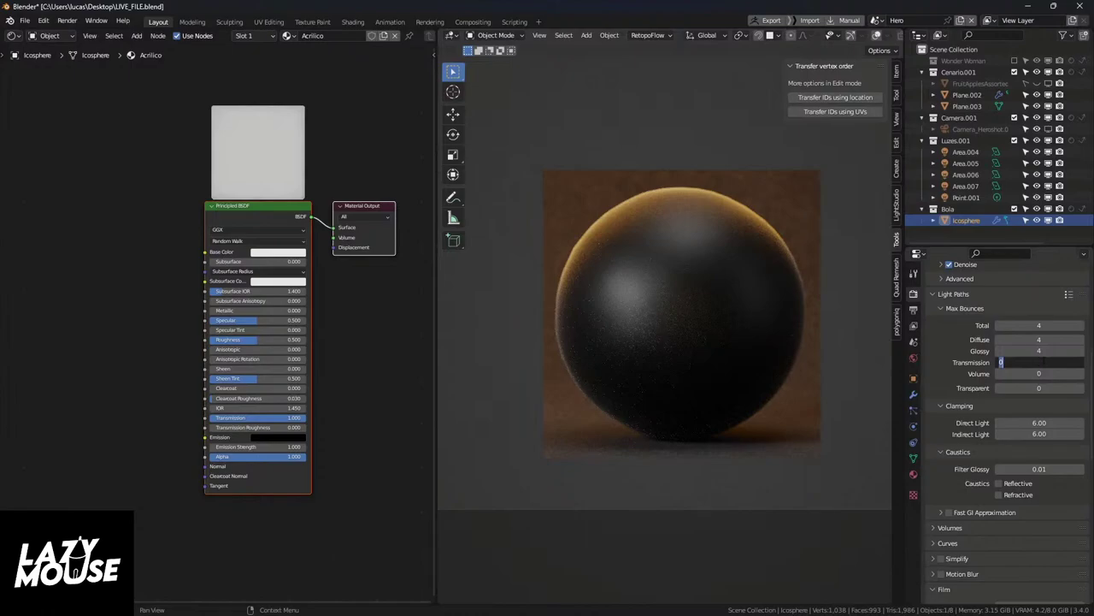
key(Return)
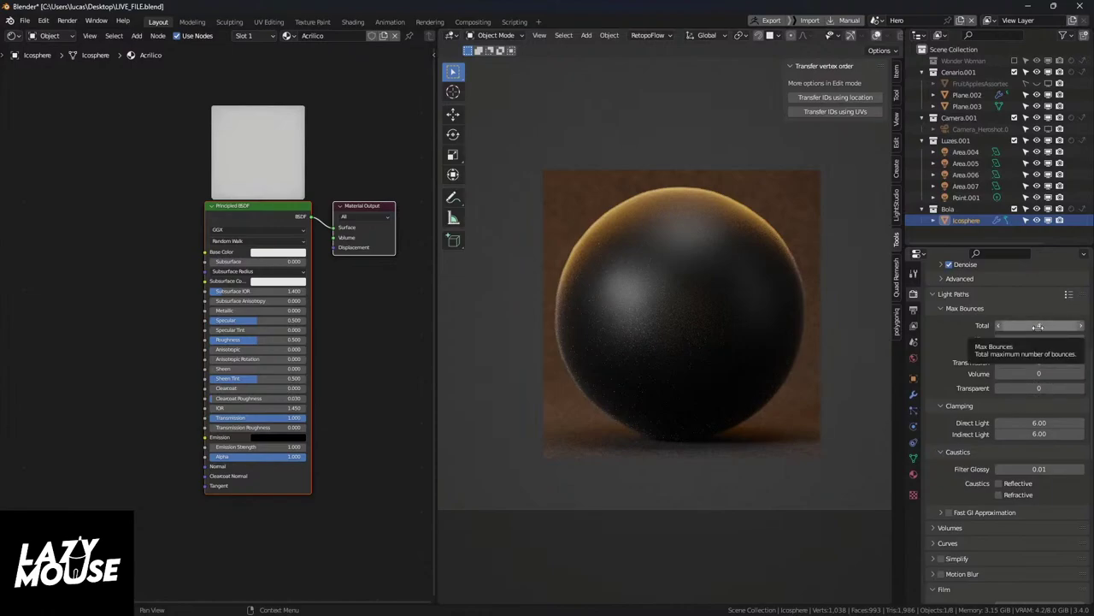
Step: Try Transmission bounce values of 8 and then 4
click(1038, 362)
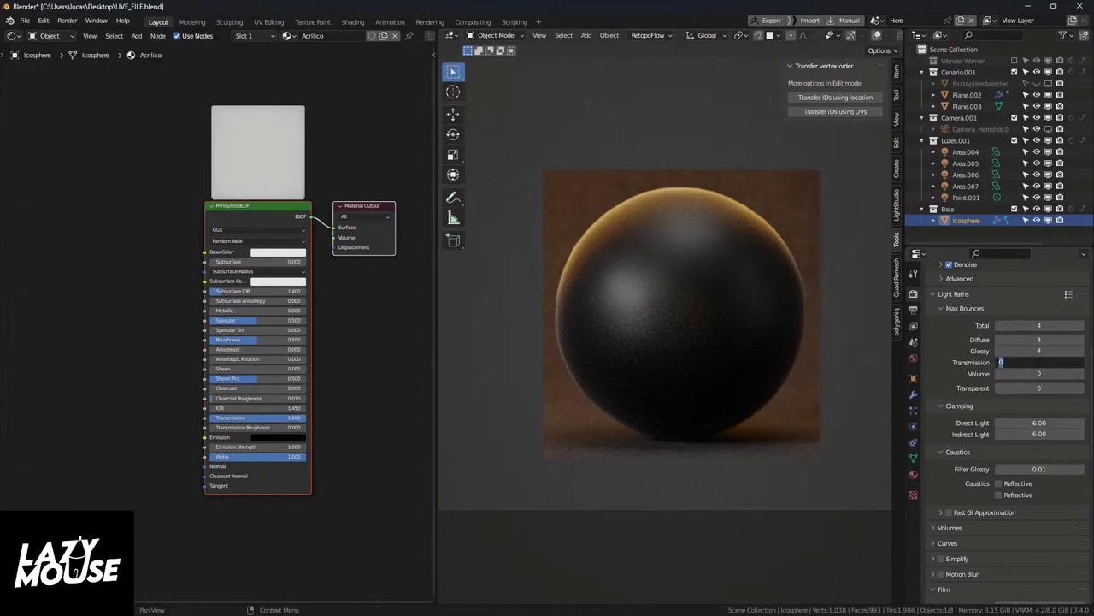
text(8)
key(Return)
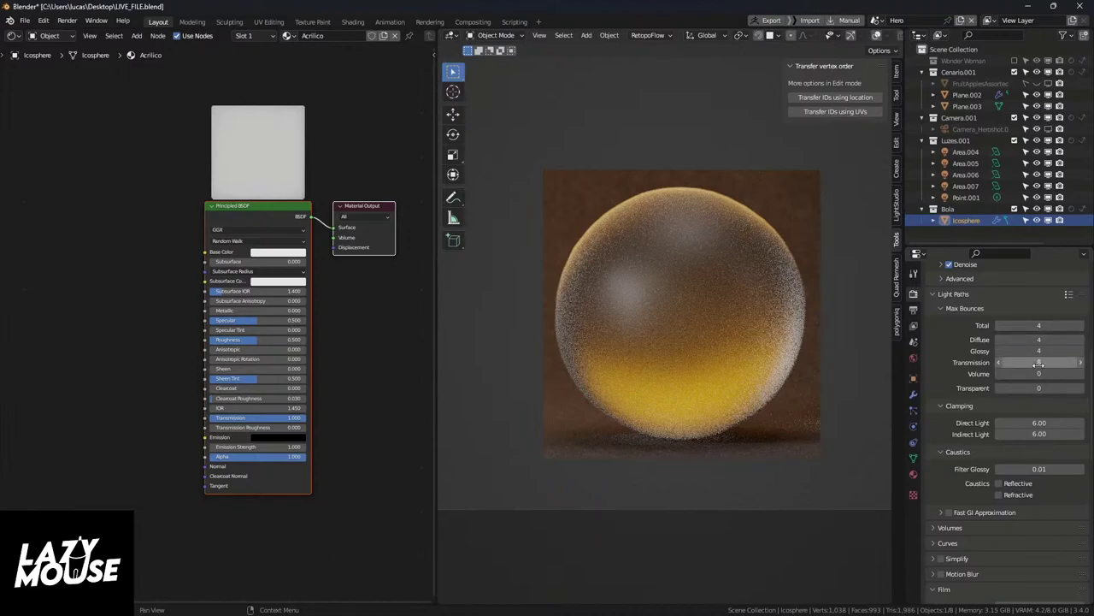
click(1040, 362)
text(4)
key(Return)
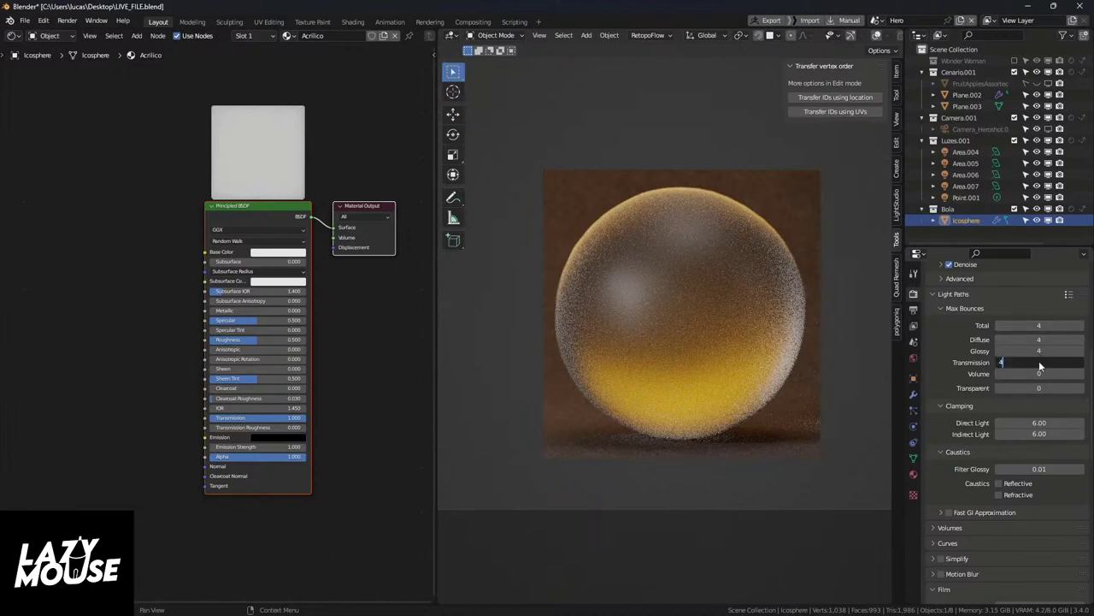
Step: Set Total bounces to 8 and Transmission bounces to 8
click(1039, 325)
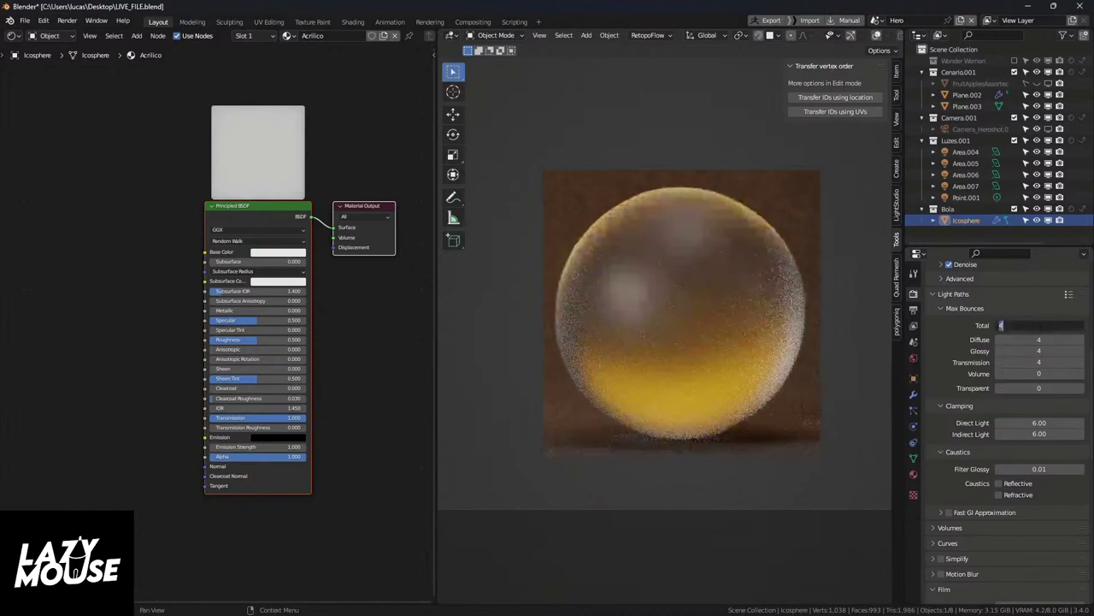
text(8)
key(Return)
click(1041, 363)
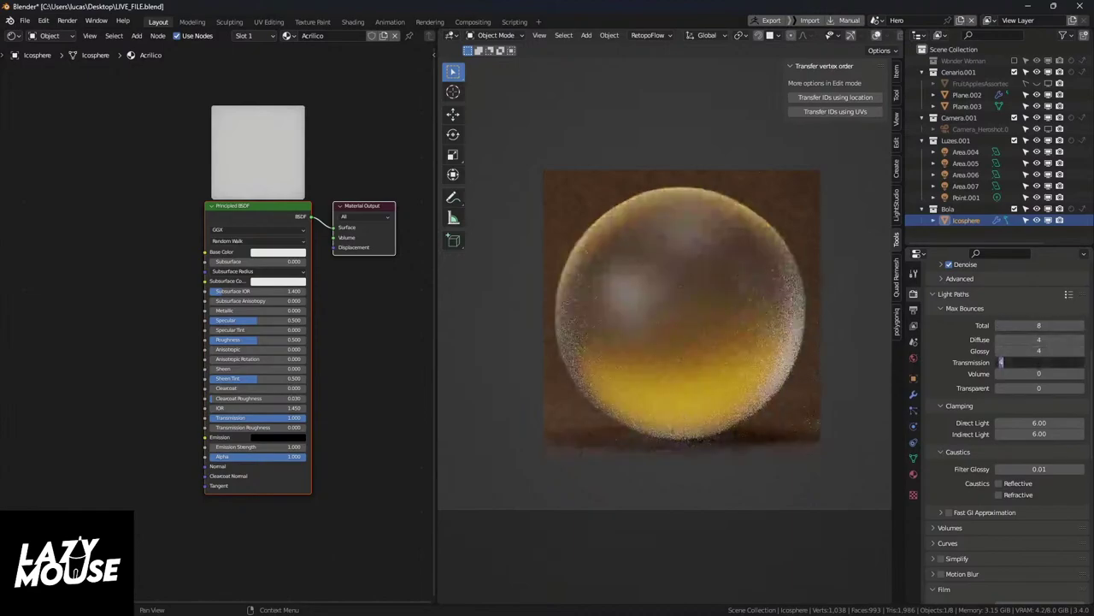
text(9)
key(BackSpace)
text(8)
key(Return)
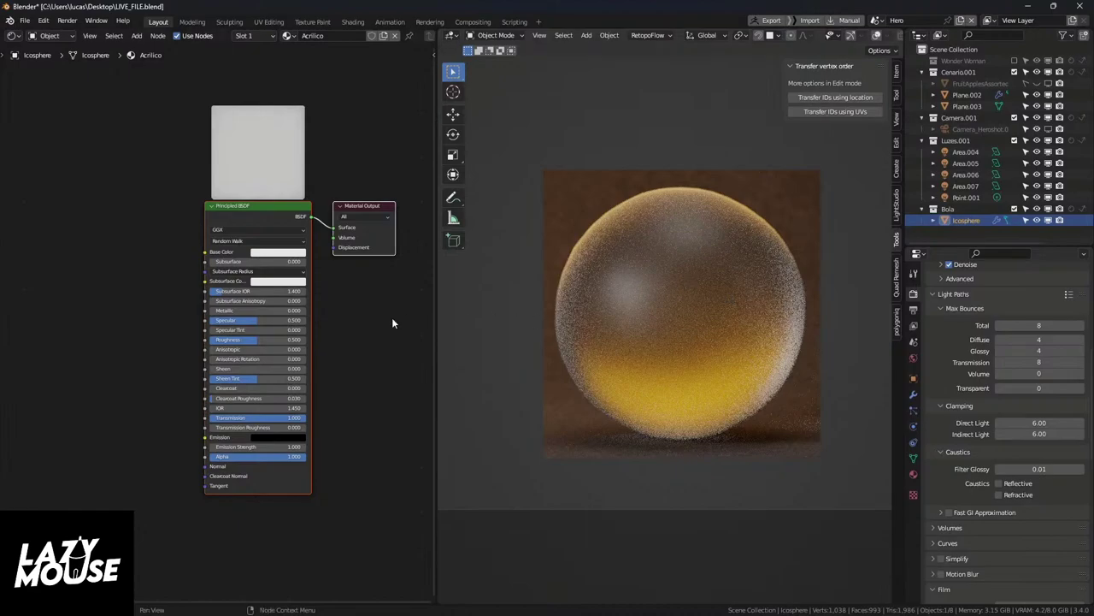
Step: Lower the Principled BSDF Roughness to about 0.132 and experiment with Transmission Roughness
scroll(245, 326, up, 2)
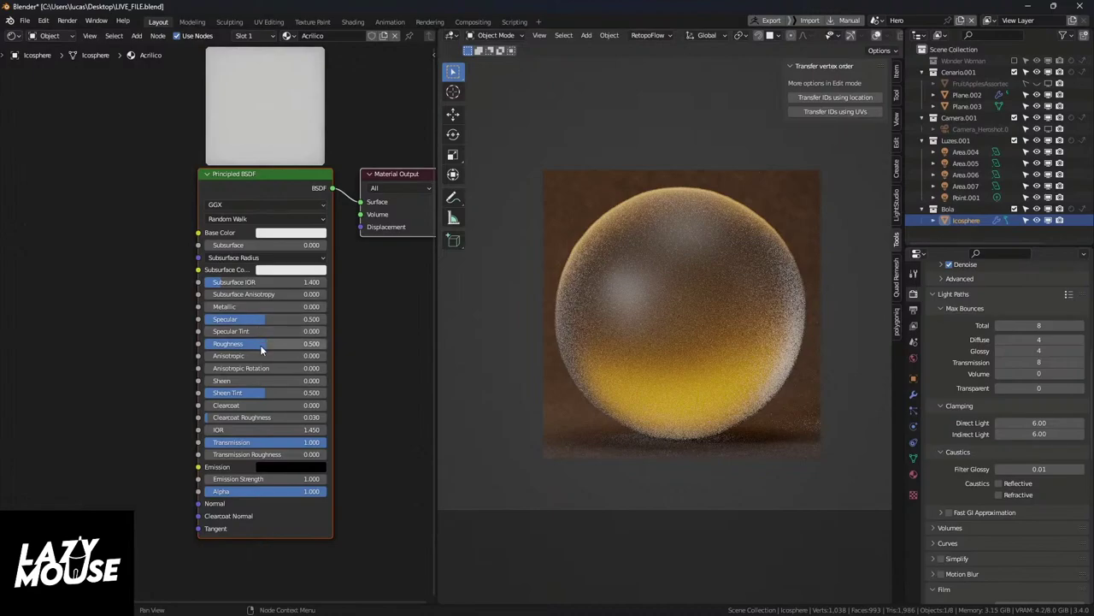
drag(265, 344, 216, 345)
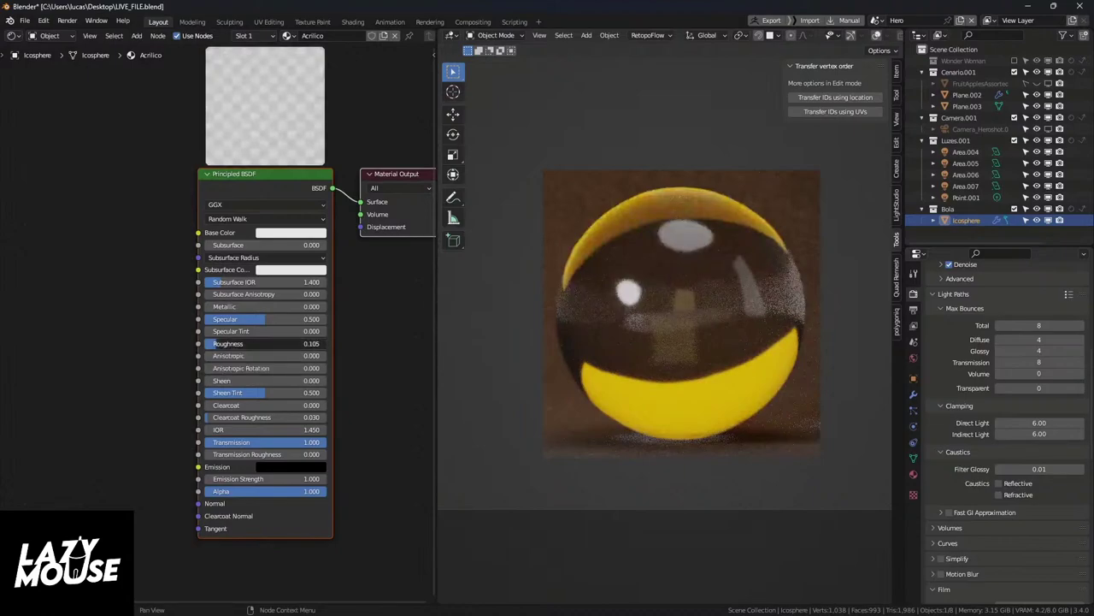
click(241, 344)
key(Return)
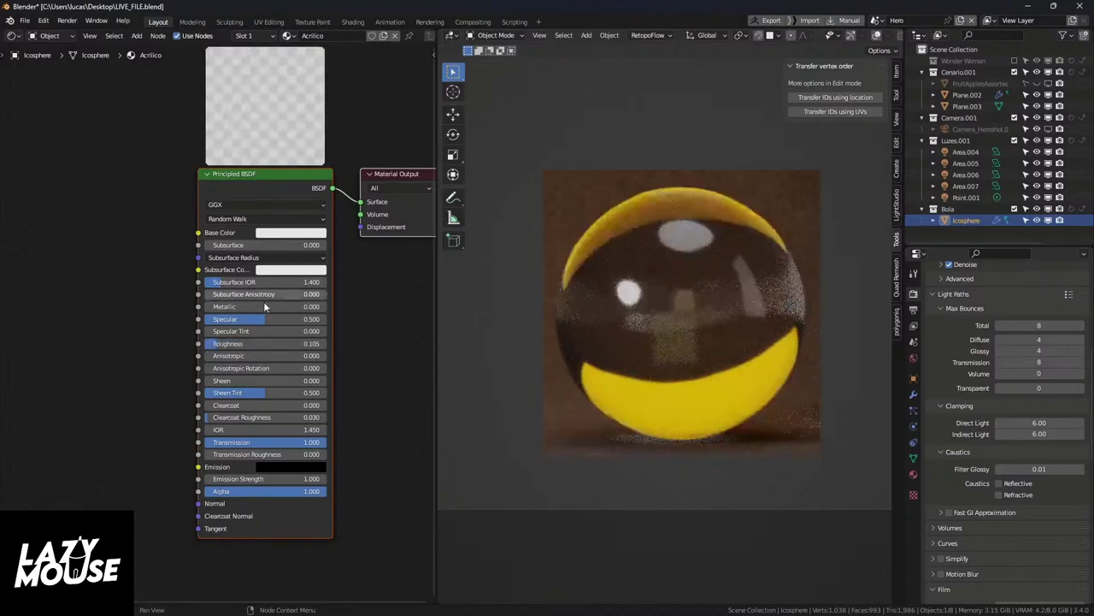
drag(257, 342, 261, 343)
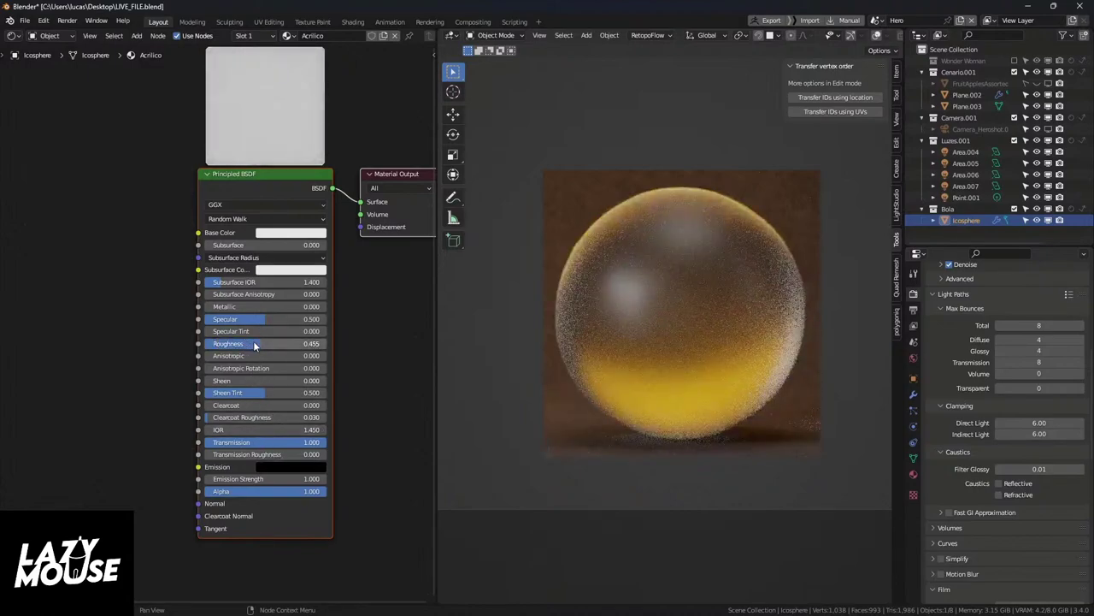
drag(253, 344, 218, 343)
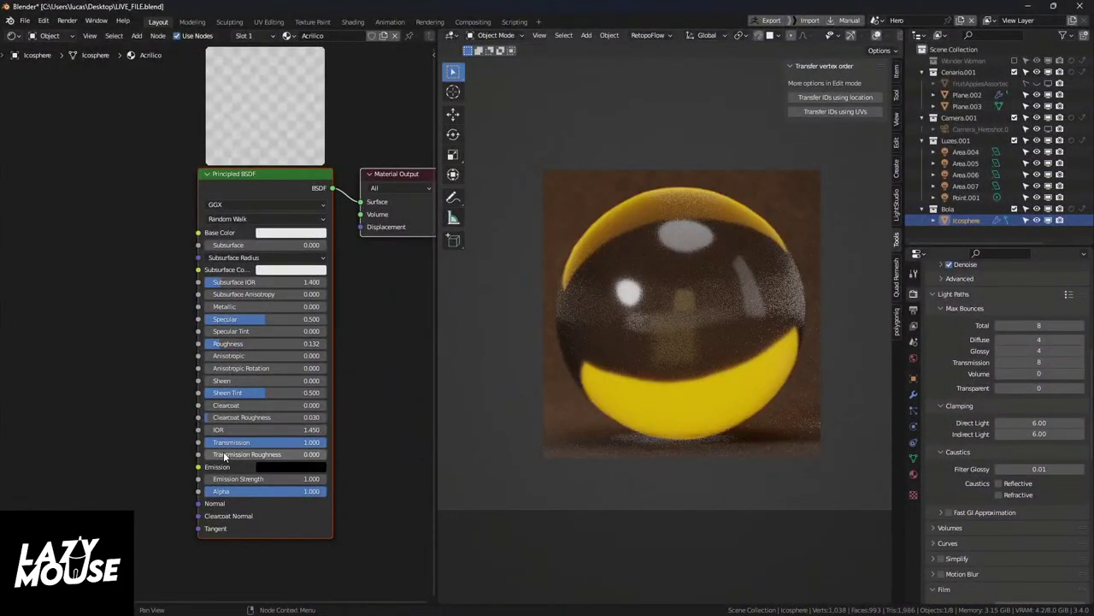
drag(231, 454, 311, 456)
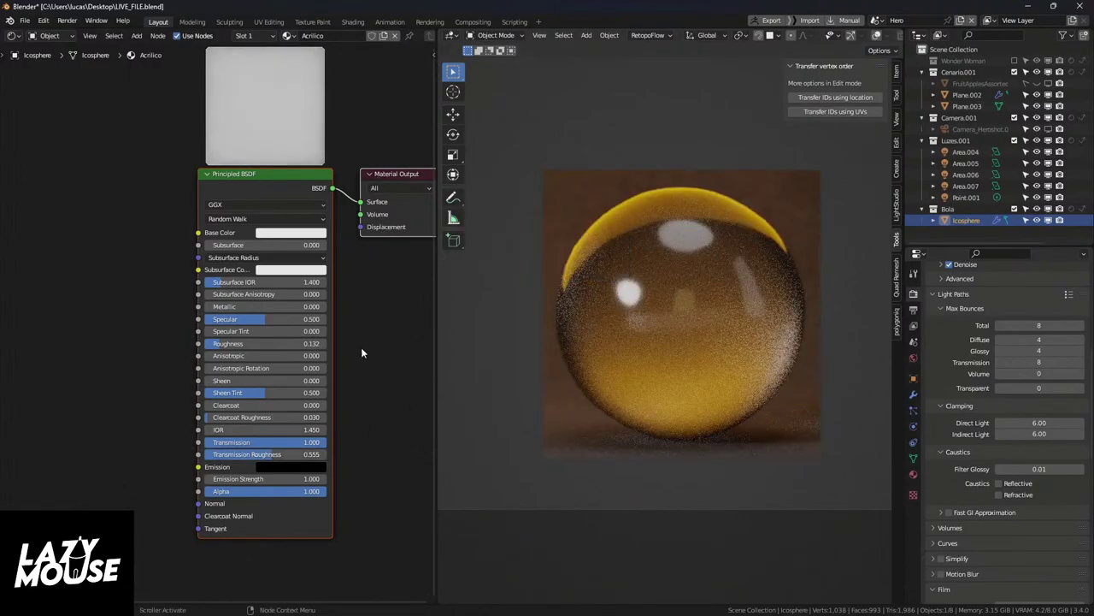
drag(267, 459, 231, 459)
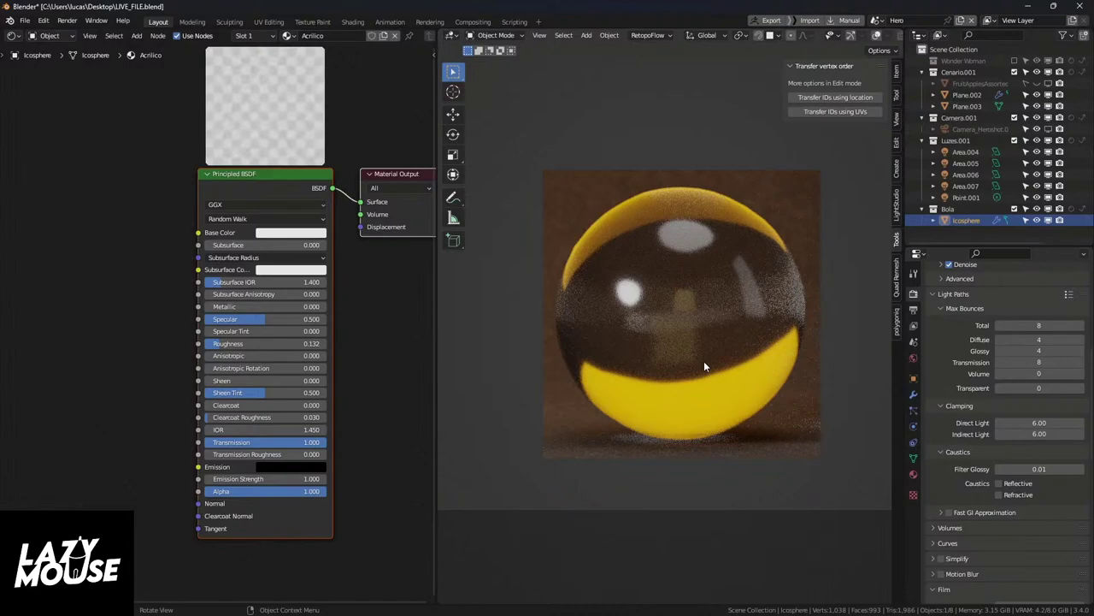
Step: Add a Solidify modifier thickened to 0.11 m, then delete it, keeping only Subdivision
click(914, 394)
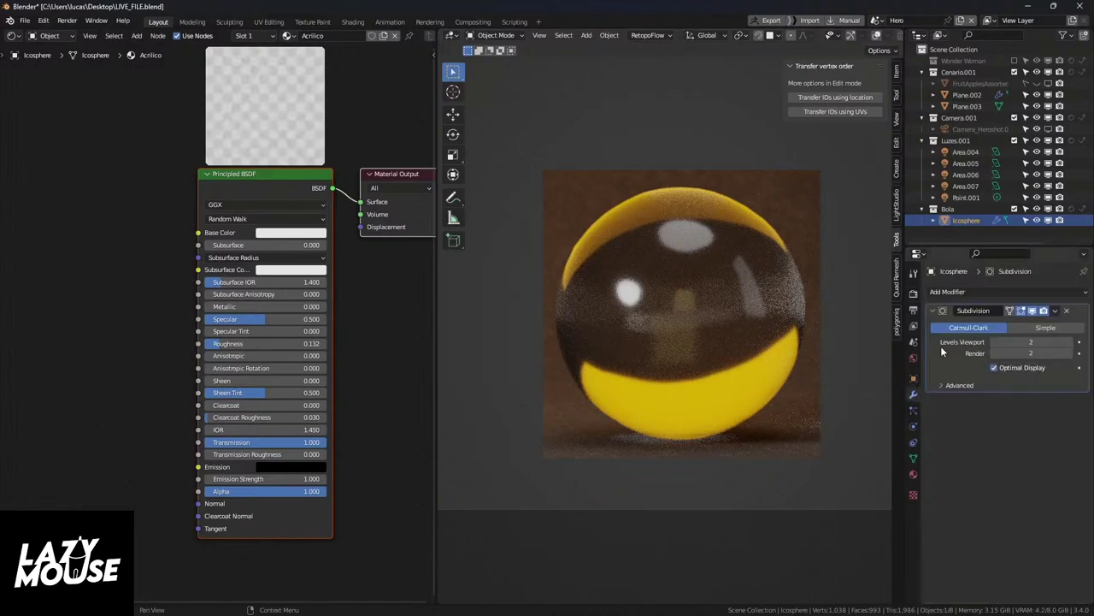
click(1012, 291)
click(860, 487)
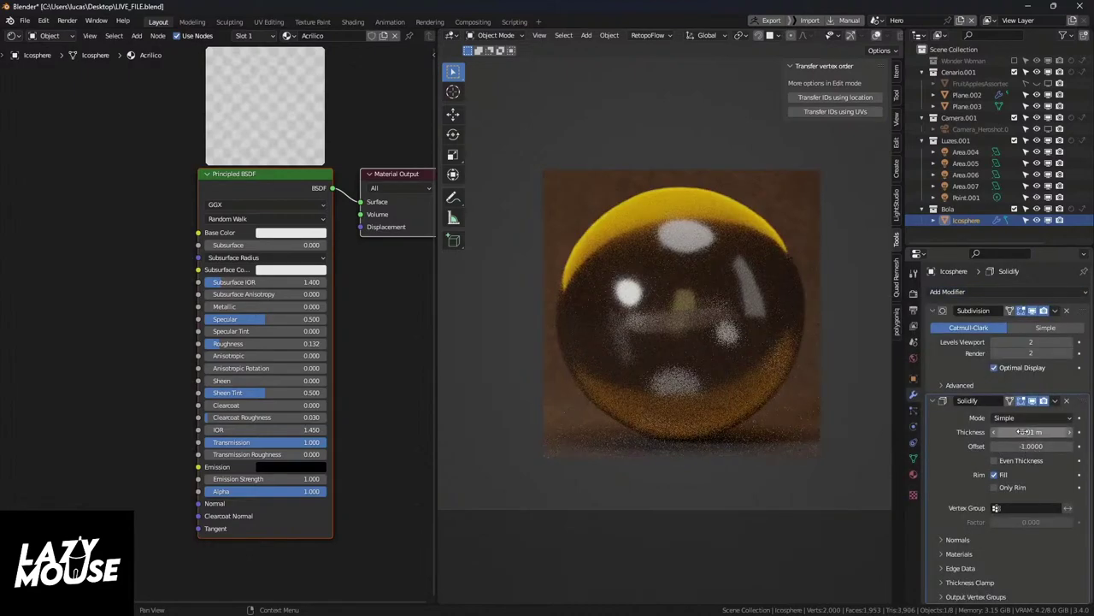
drag(1031, 432, 1061, 432)
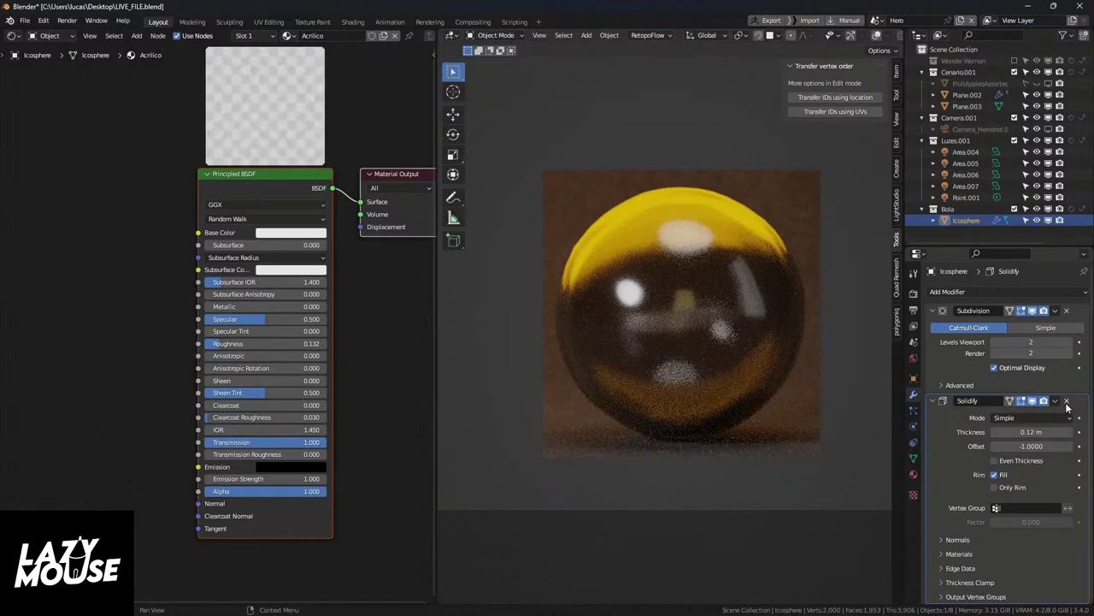
click(1068, 401)
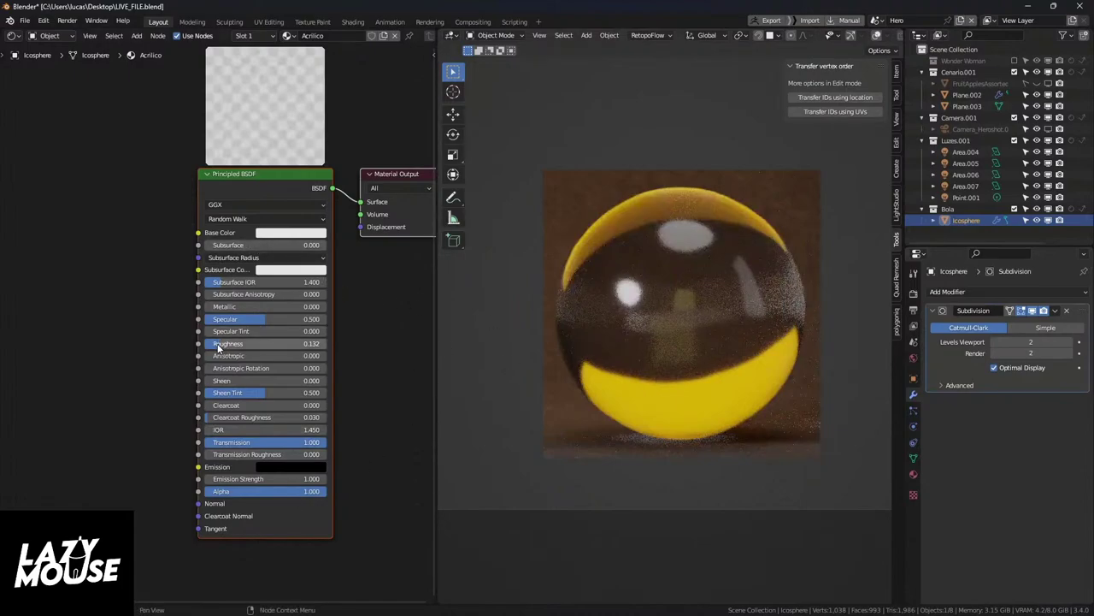
Step: Raise the Principled BSDF Roughness to 0.255
drag(219, 347, 236, 347)
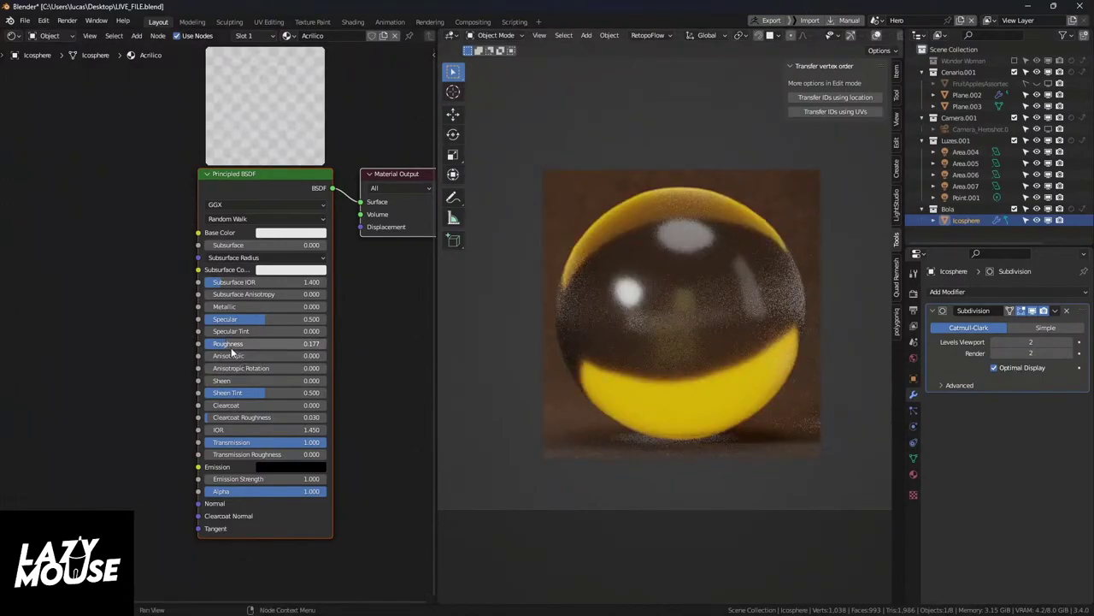
drag(230, 350, 248, 350)
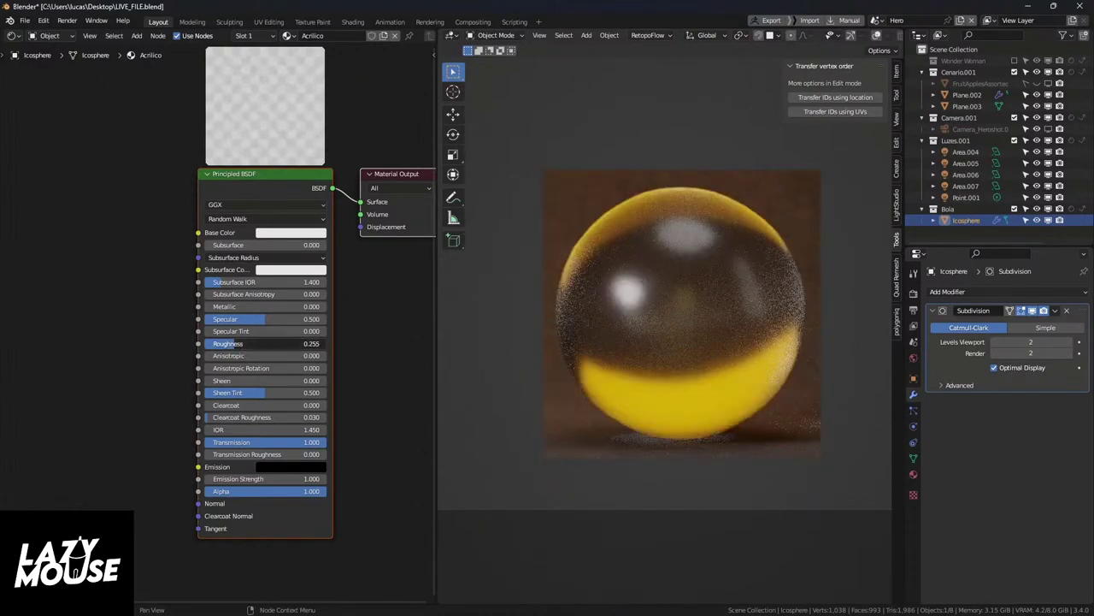
click(236, 344)
key(Return)
Step: Move the Material Output node right and set Transmission Roughness to about 0.33
middle_drag(391, 200, 229, 195)
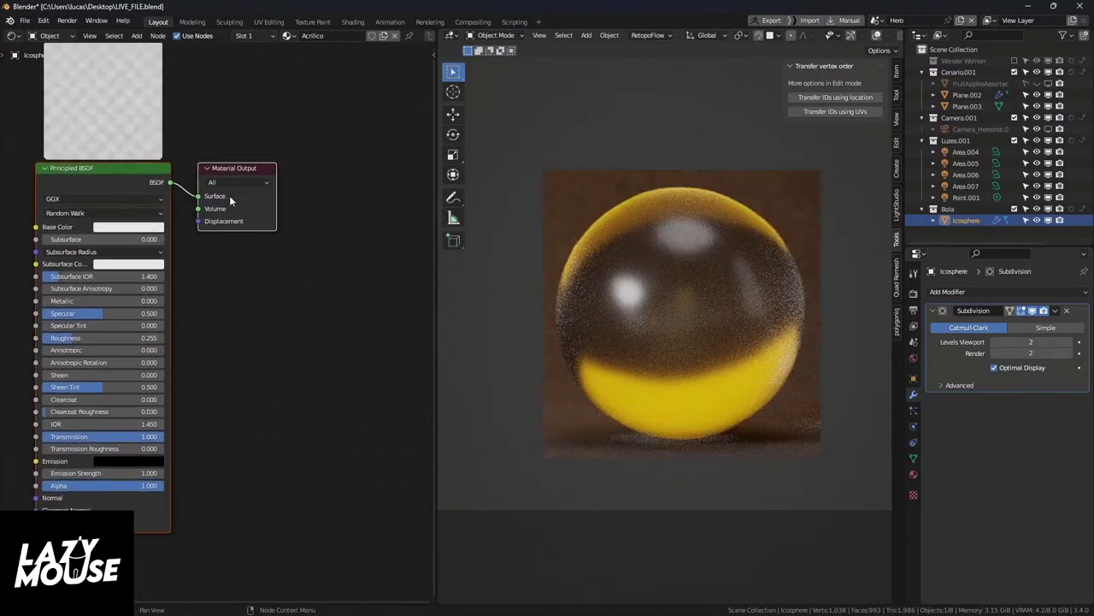
drag(260, 169, 401, 165)
drag(77, 448, 114, 448)
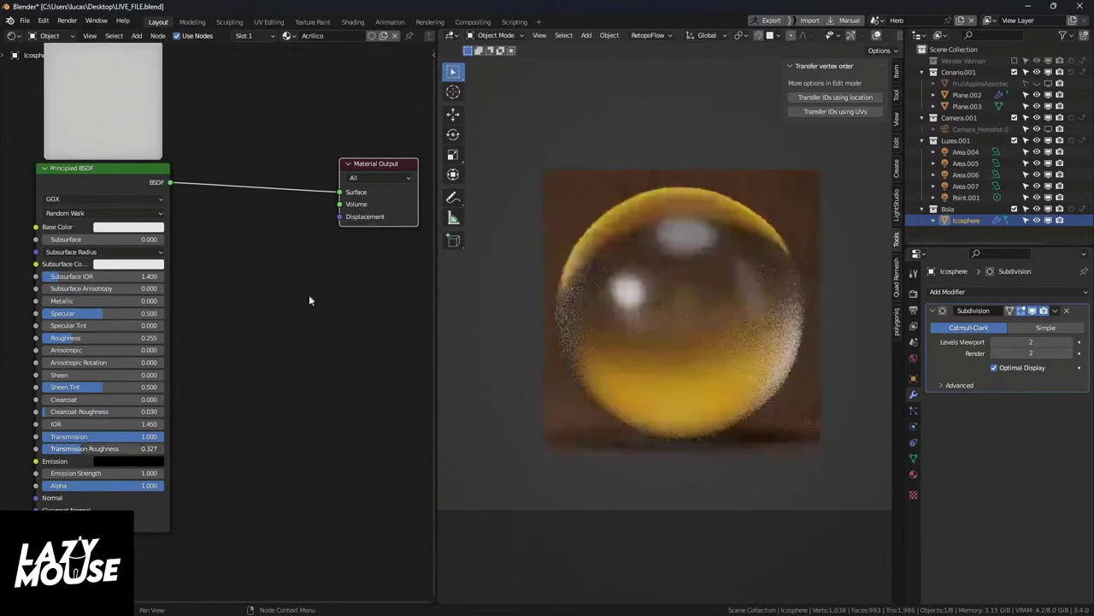
drag(170, 182, 253, 315)
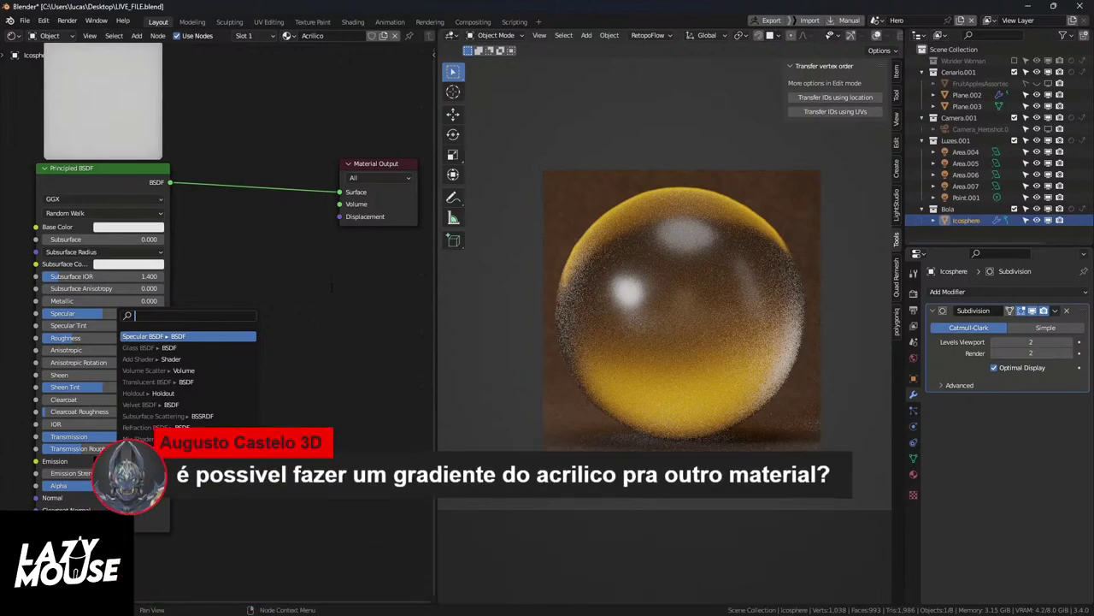
Step: Insert a Mix Shader node between the Principled BSDF and Material Output
key(Escape)
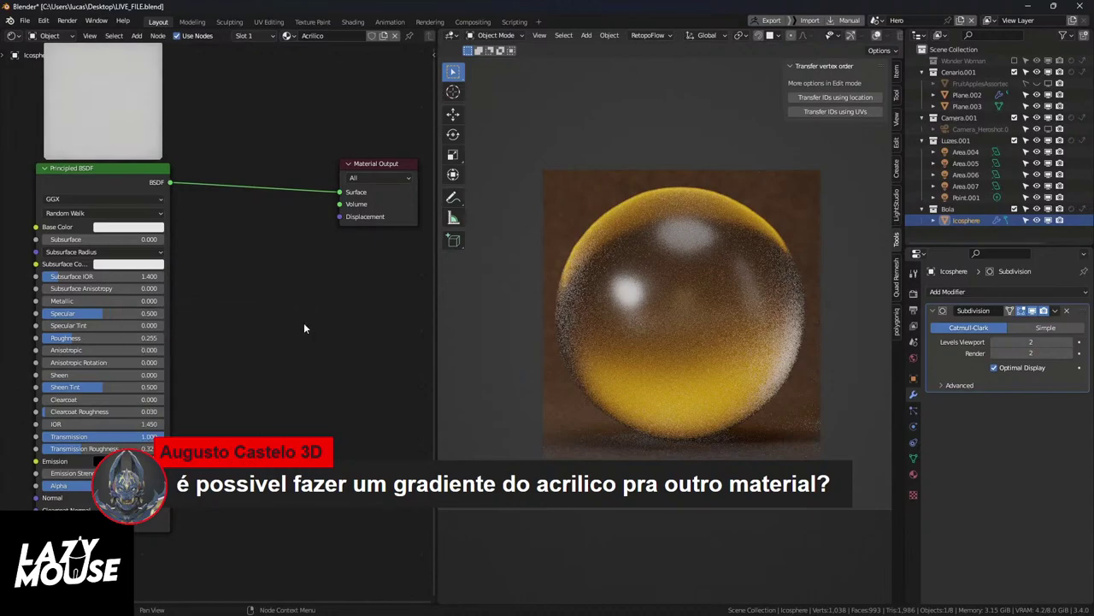
key(Home)
key(shift+a)
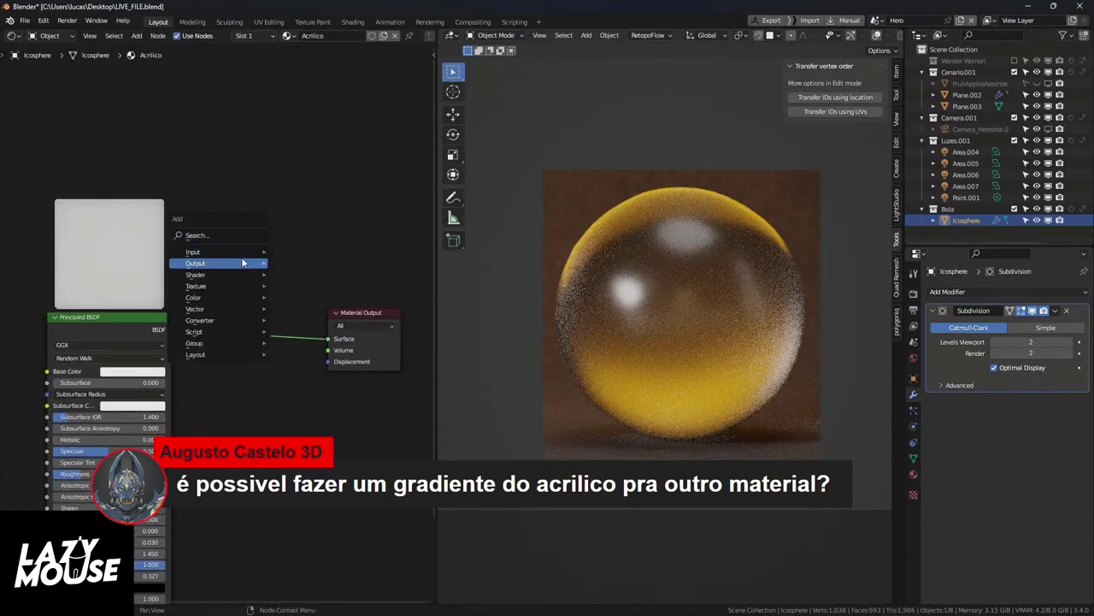
mouse_move(227, 274)
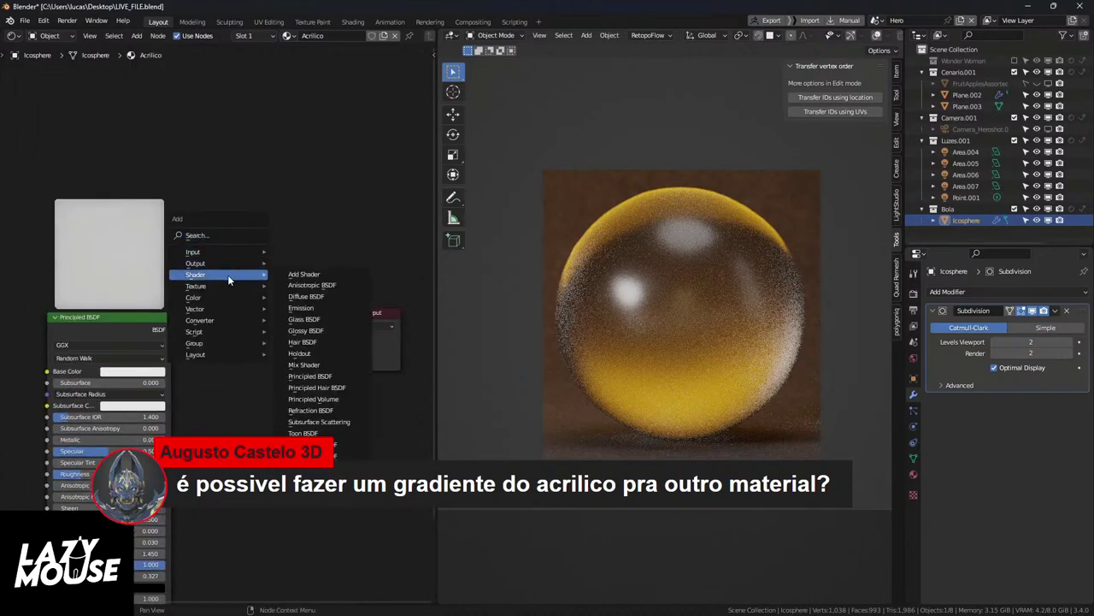
click(304, 365)
click(254, 313)
middle_drag(254, 313, 243, 351)
key(g)
click(317, 350)
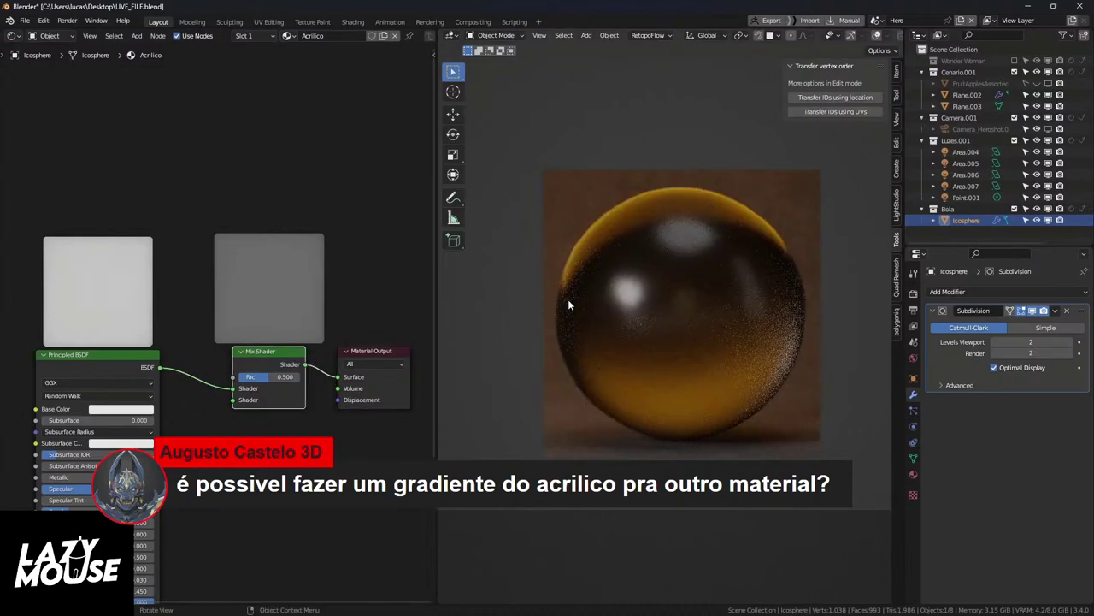
Step: Move the Principled BSDF left and open node search from the Mix Shader's second Shader input
drag(233, 400, 149, 476)
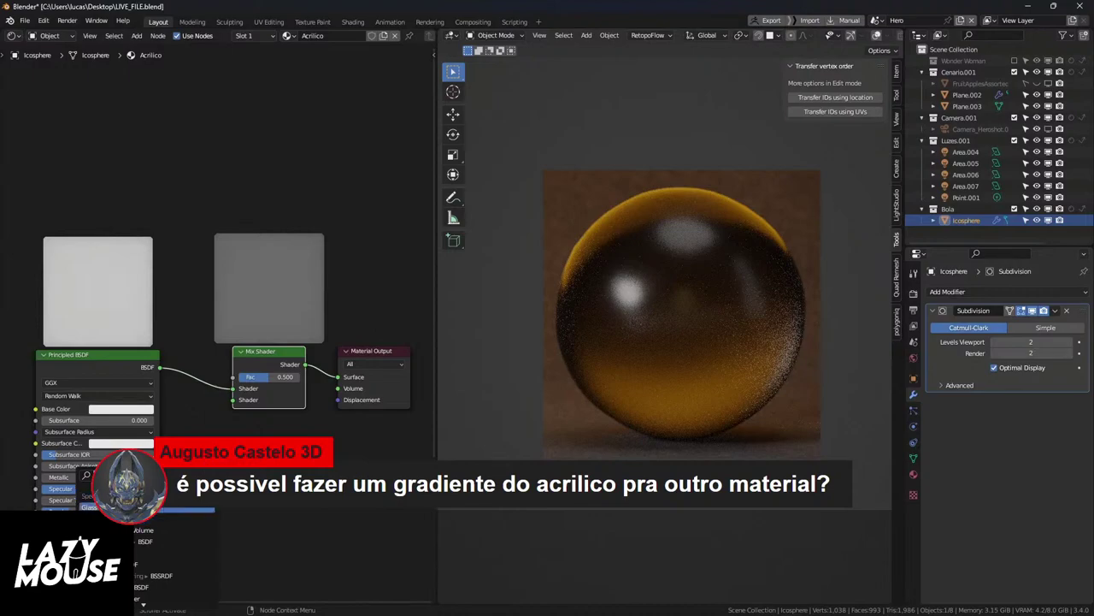
scroll(256, 257, down, 2)
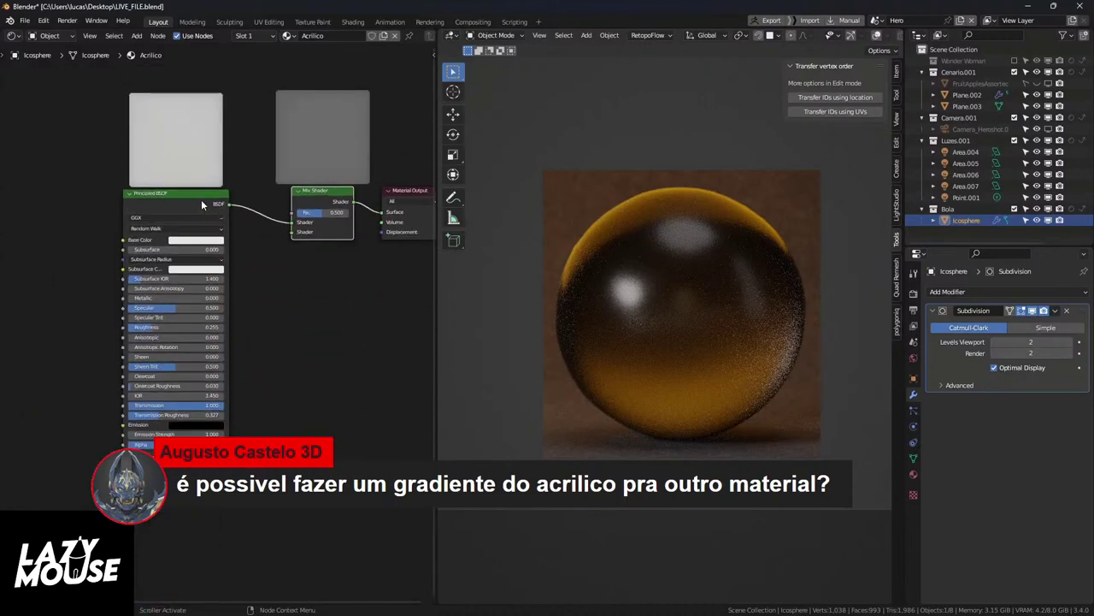
drag(201, 199, 5, 189)
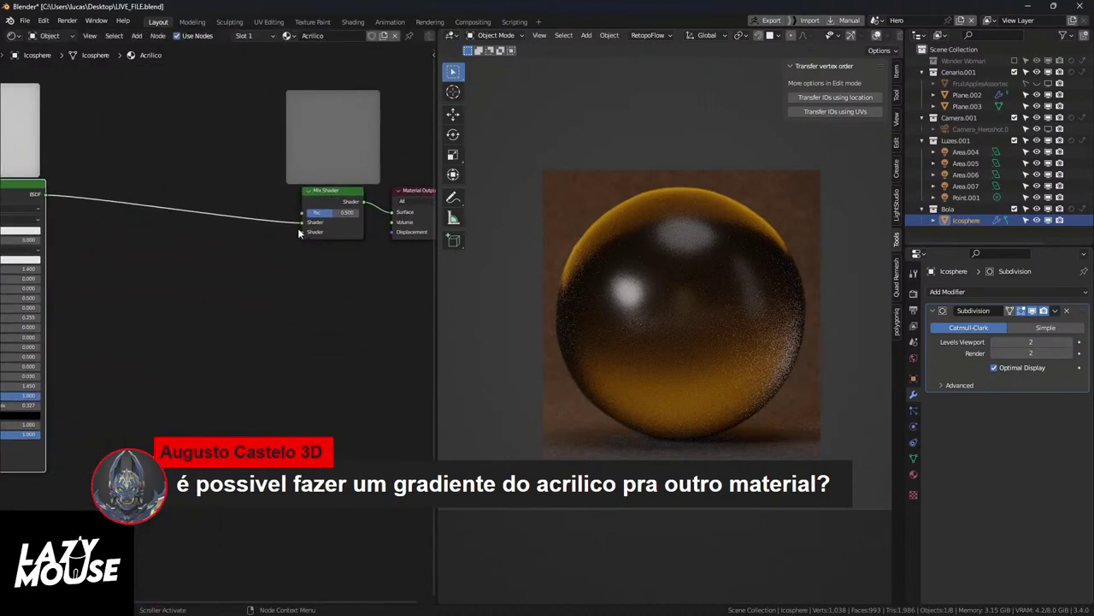
drag(302, 232, 198, 307)
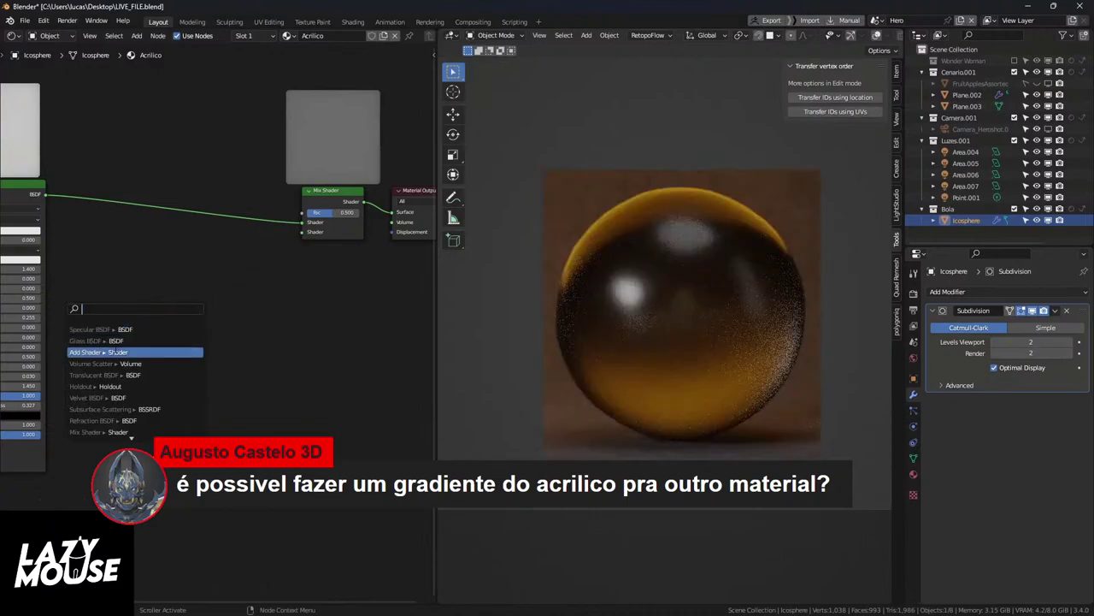
Step: Add a Glass BSDF to the Mix Shader's second Shader input, placed lower down
click(111, 340)
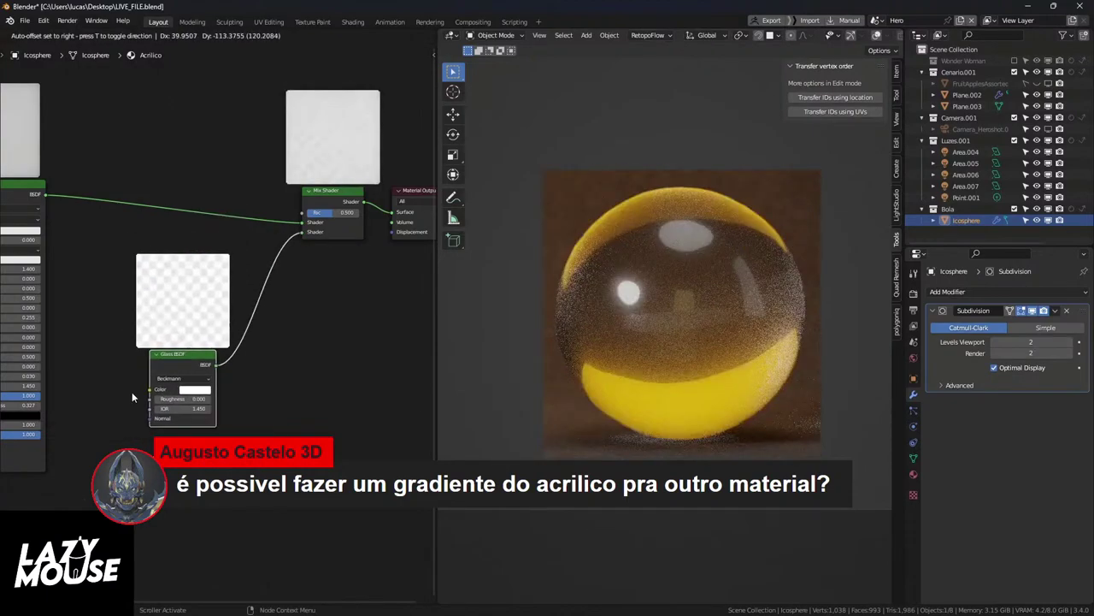
click(154, 393)
middle_drag(154, 393, 199, 573)
middle_drag(346, 399, 340, 397)
Step: Connect a Layer Weight node to the Mix Shader's Fac and swap its shader inputs
drag(342, 388, 224, 260)
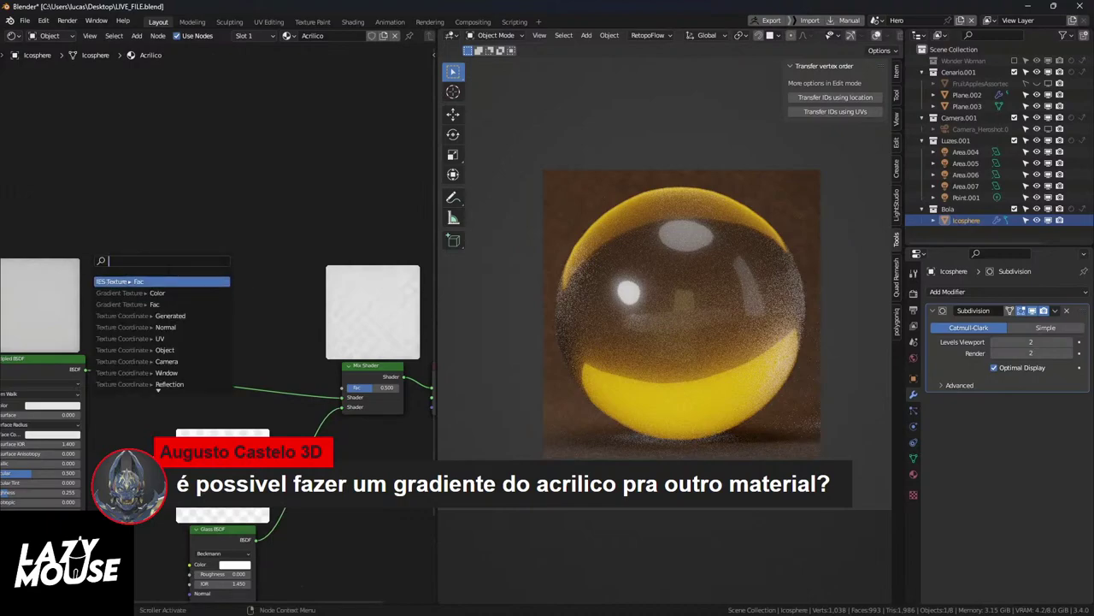
text(layer)
key(Return)
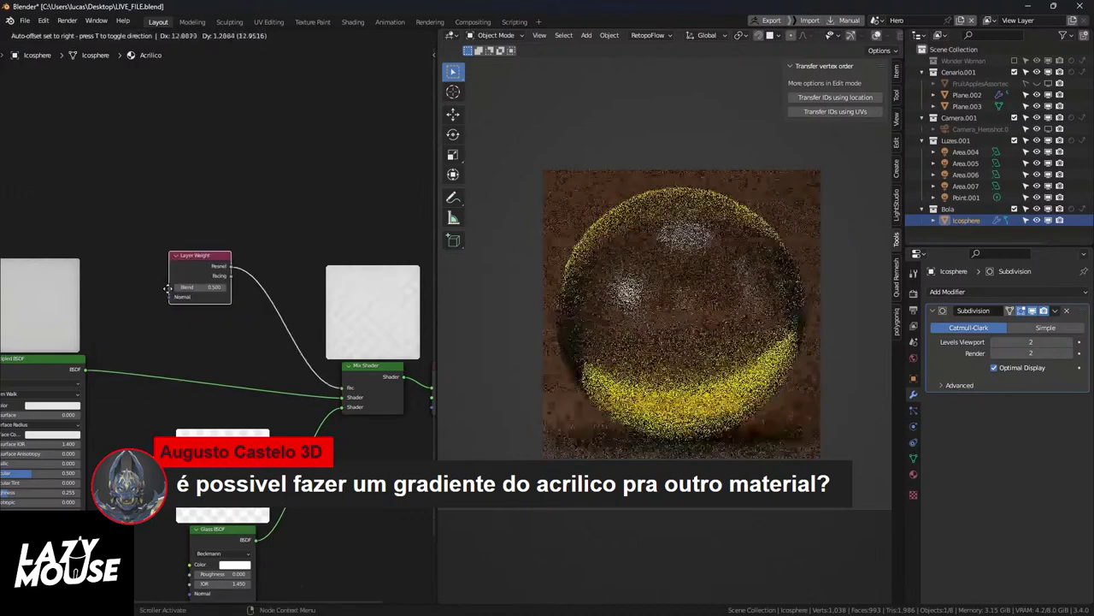
click(173, 285)
middle_drag(278, 413, 238, 377)
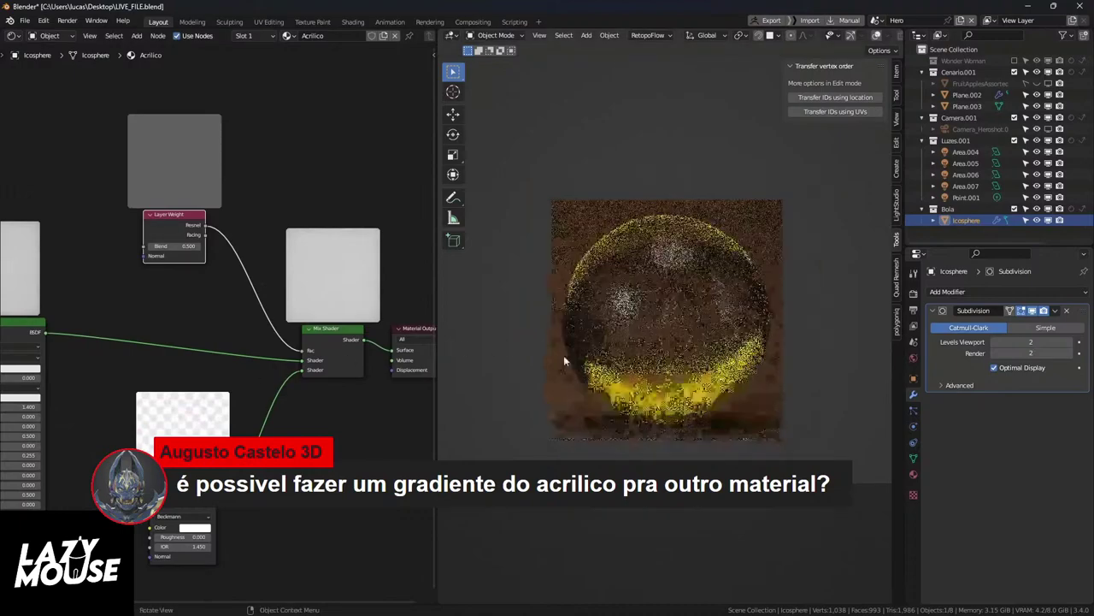
scroll(305, 368, up, 1)
mouse_move(304, 360)
ctrl+mouse_down()
mouse_move(301, 368)
mouse_move(303, 359)
ctrl+mouse_up()
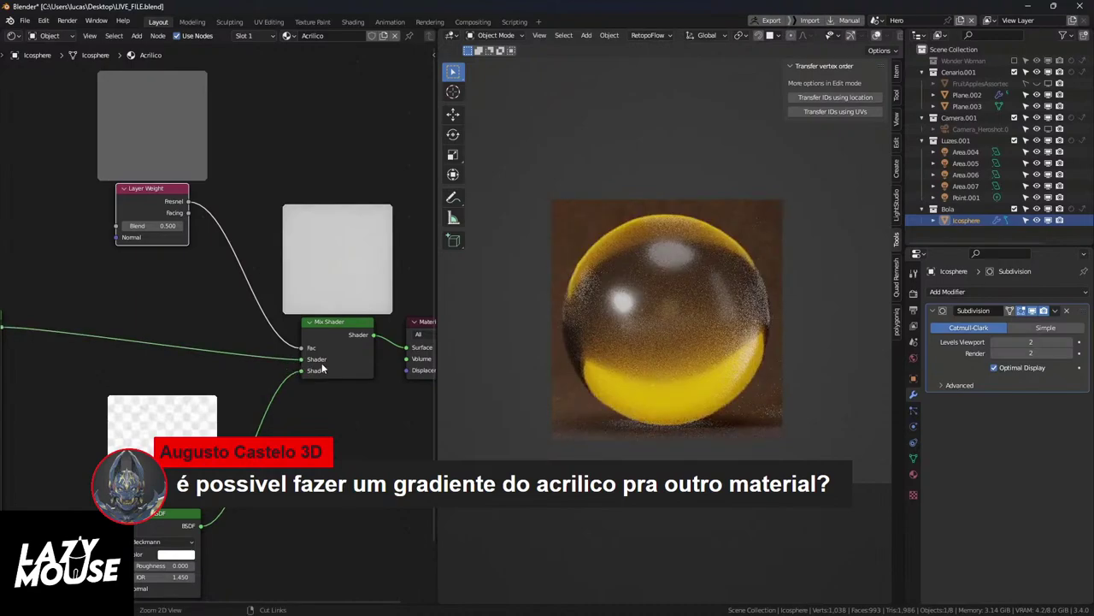
Step: Select the Mix Shader and shift the Material Output node slightly right
click(336, 320)
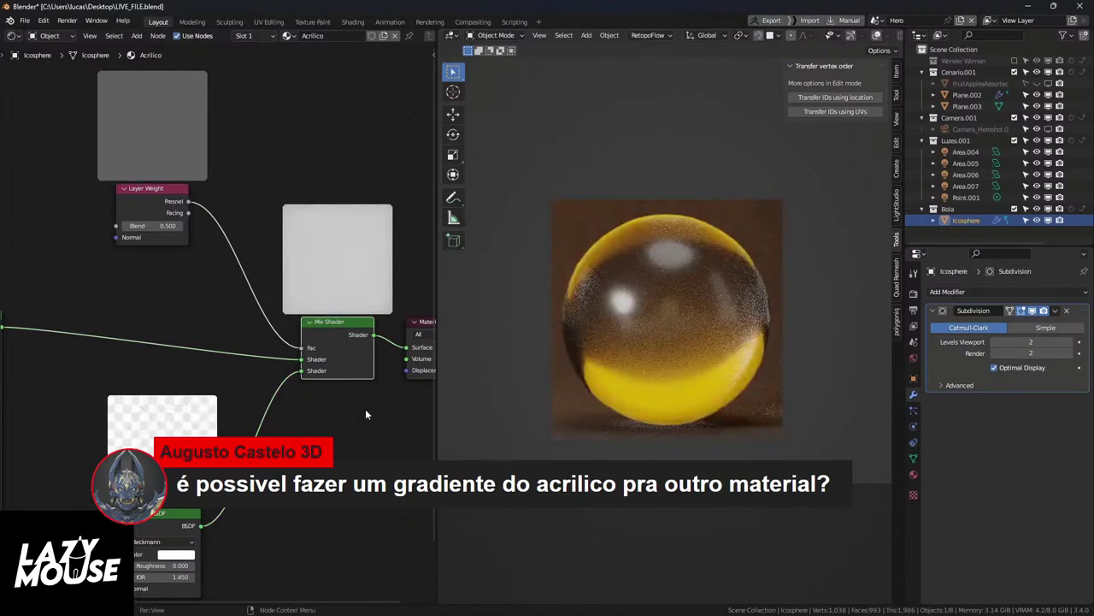
middle_drag(336, 320, 211, 330)
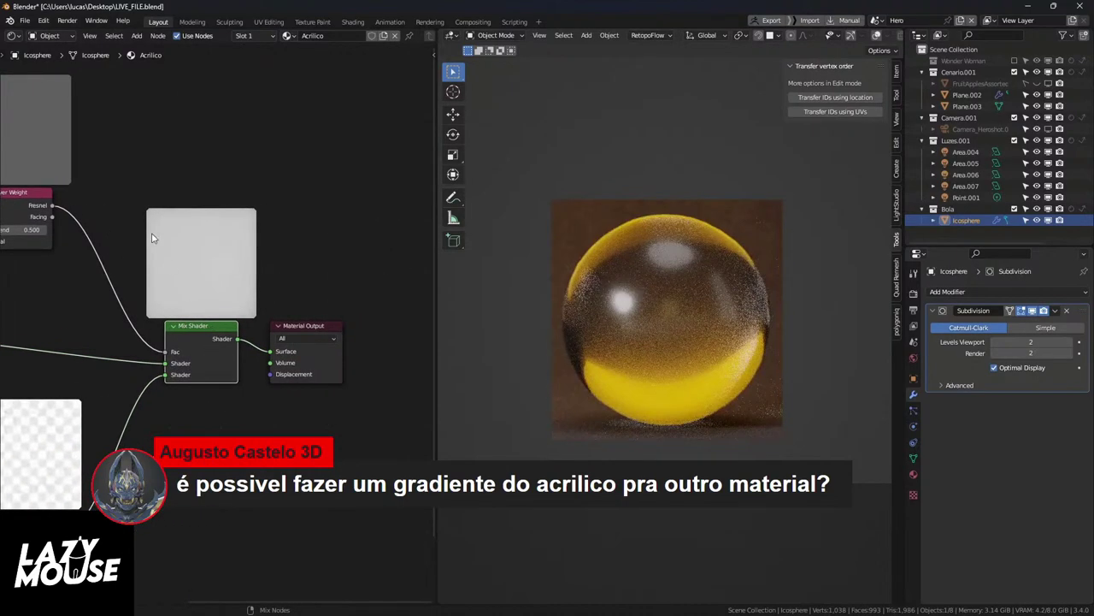
drag(296, 326, 352, 324)
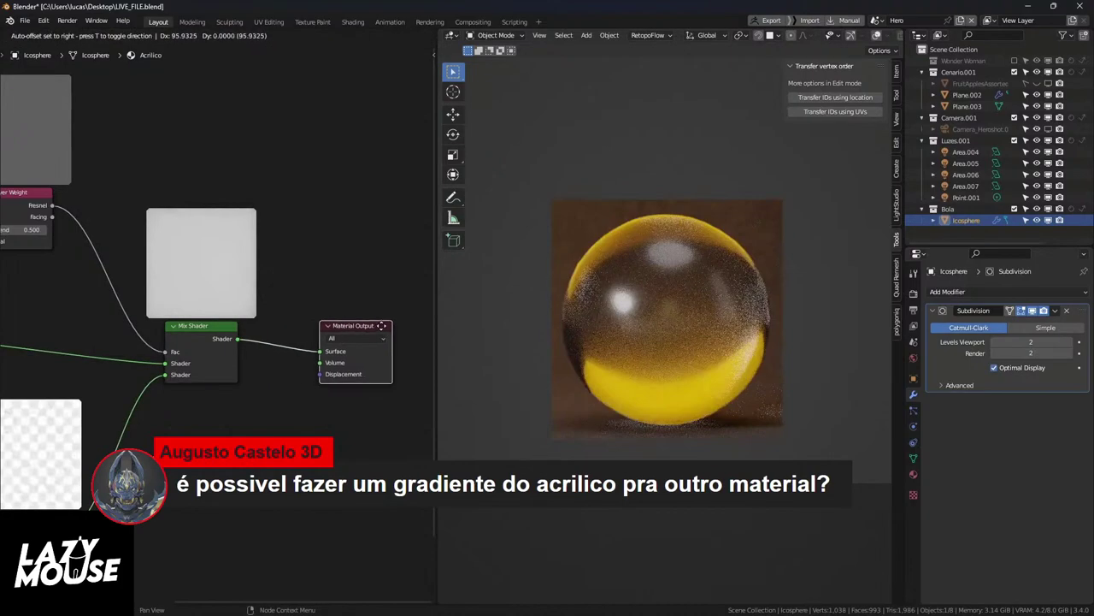
click(211, 326)
Step: Search the add-ons list in Preferences for 'de', then close Preferences
click(42, 21)
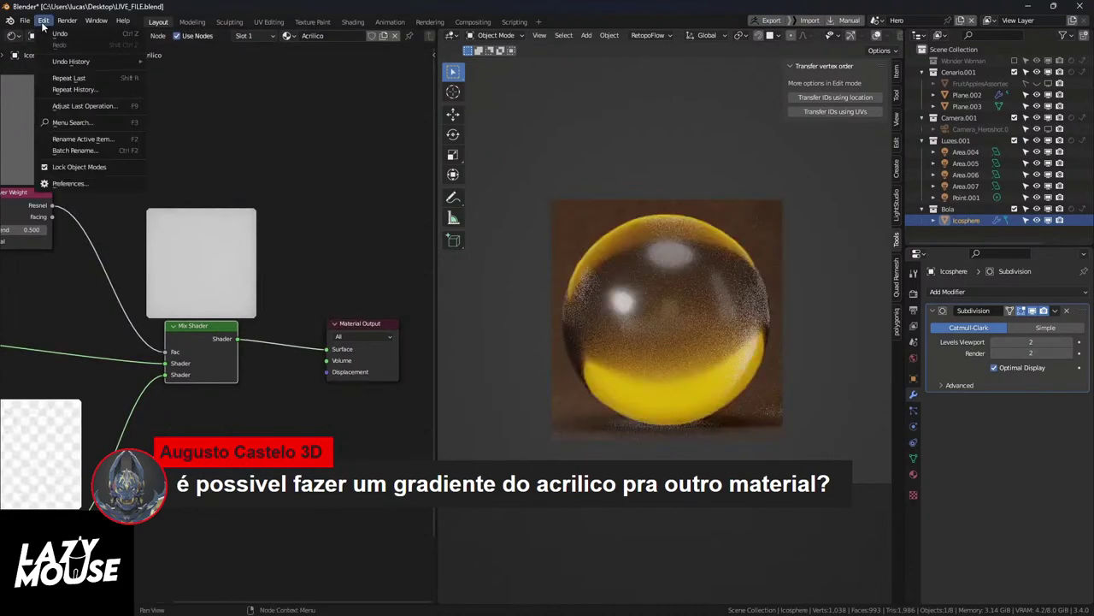
click(74, 185)
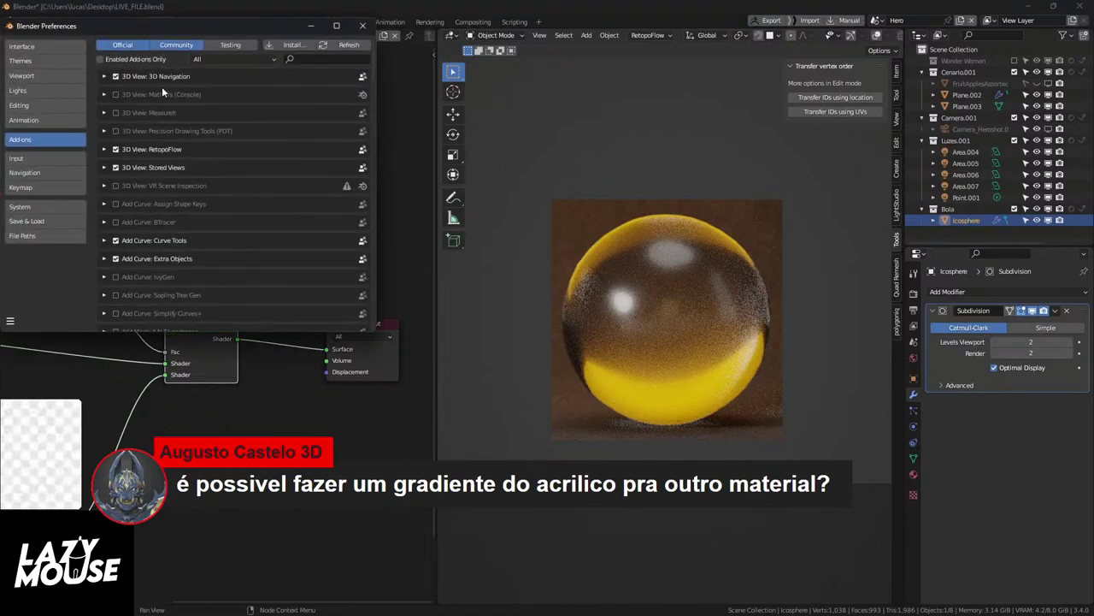
click(303, 60)
text(de)
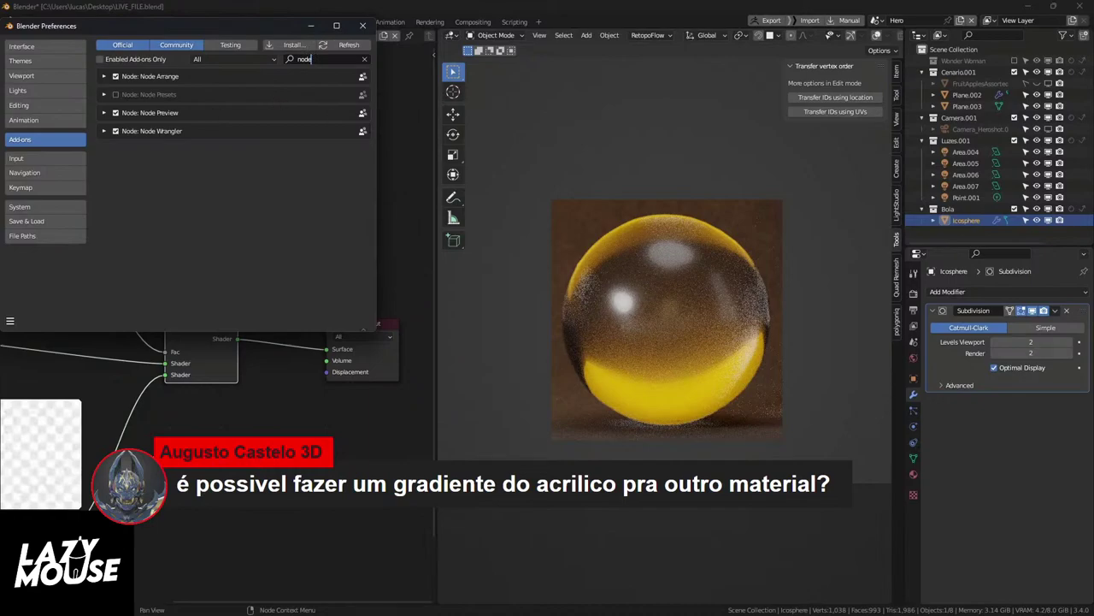
click(363, 26)
scroll(166, 426, down, 3)
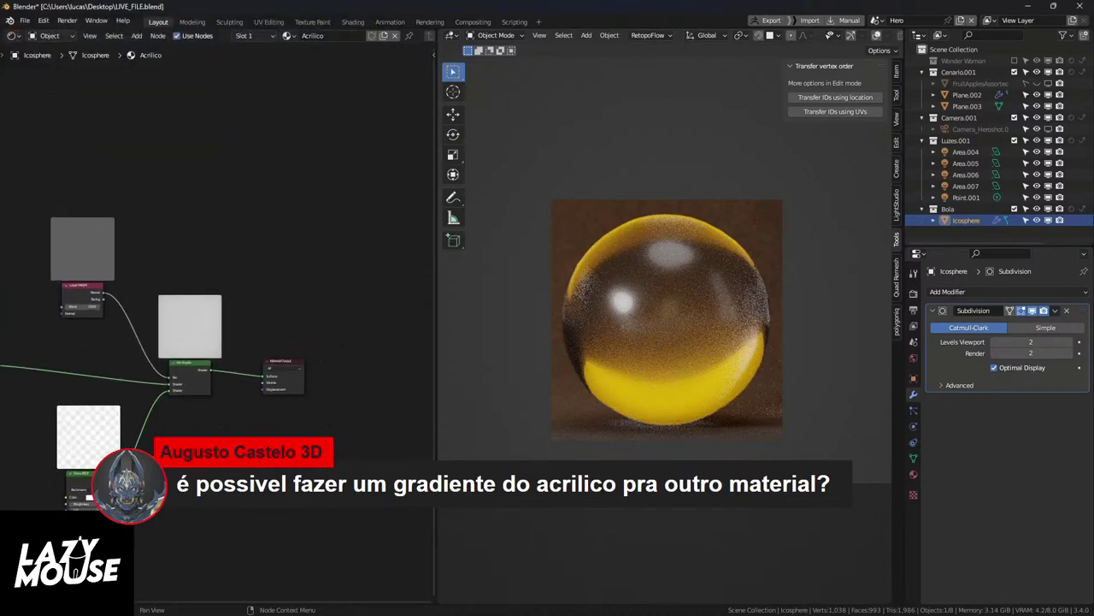
middle_drag(86, 479, 148, 449)
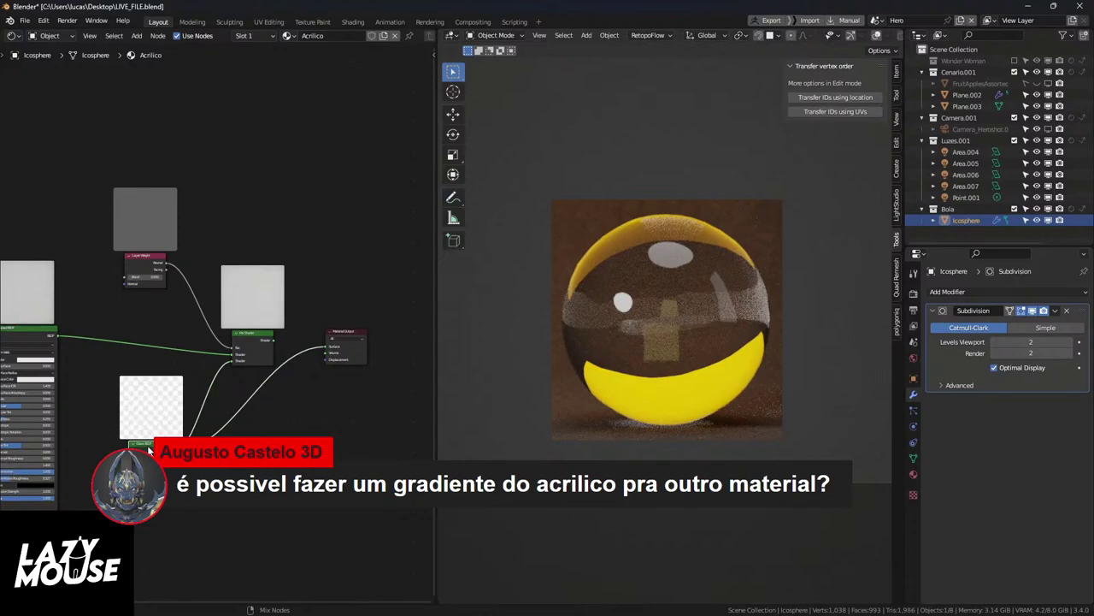
ctrl+shift+click(258, 340)
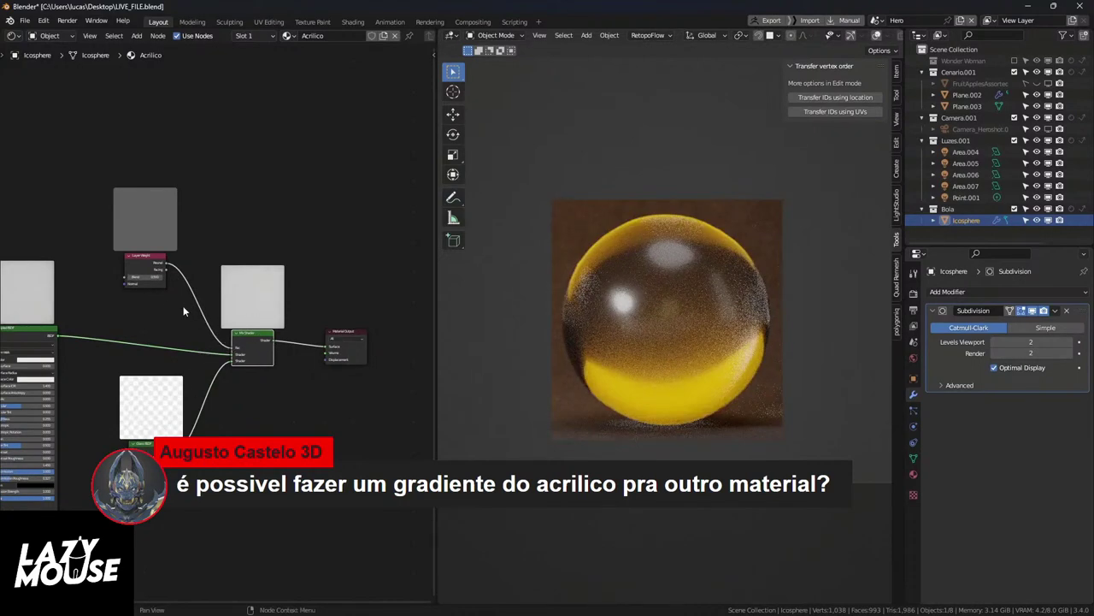
scroll(197, 308, up, 1)
scroll(220, 282, up, 2)
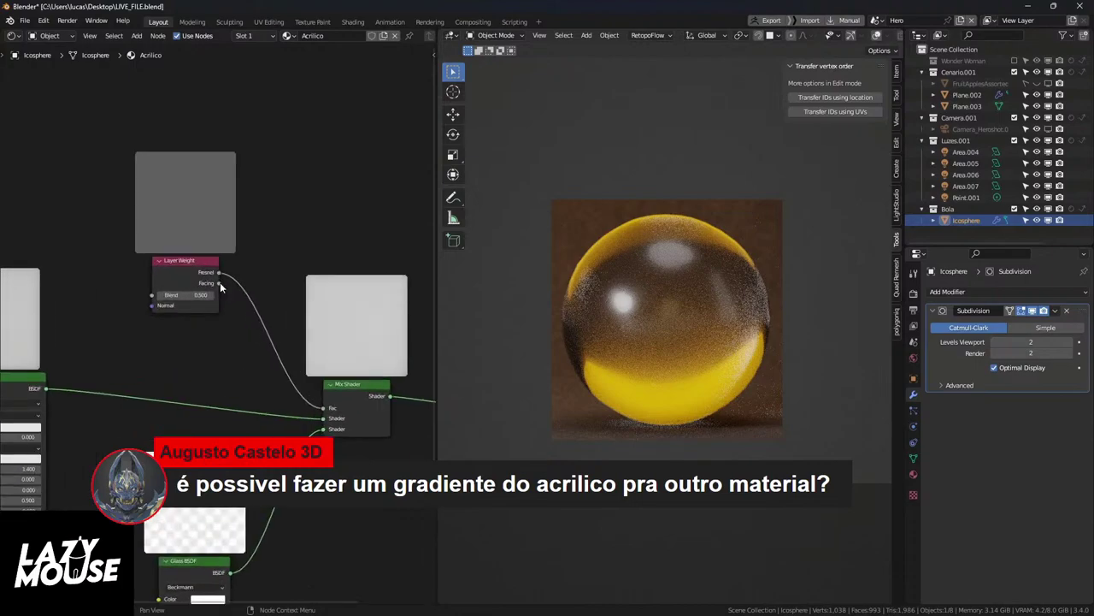
drag(219, 283, 324, 407)
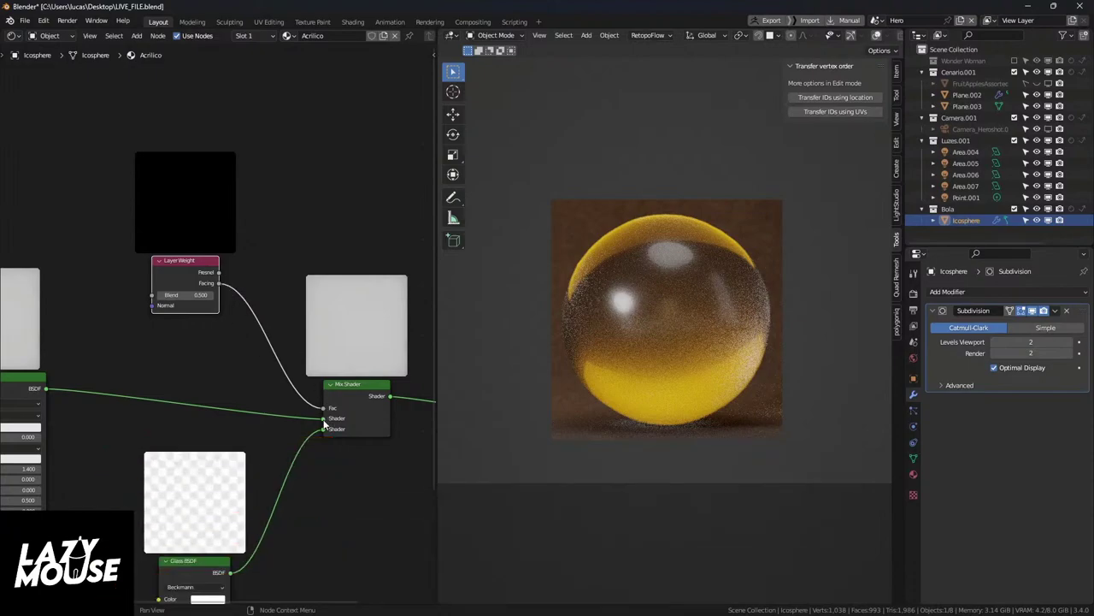
ctrl+drag(324, 419, 322, 435)
middle_drag(321, 434, 312, 381)
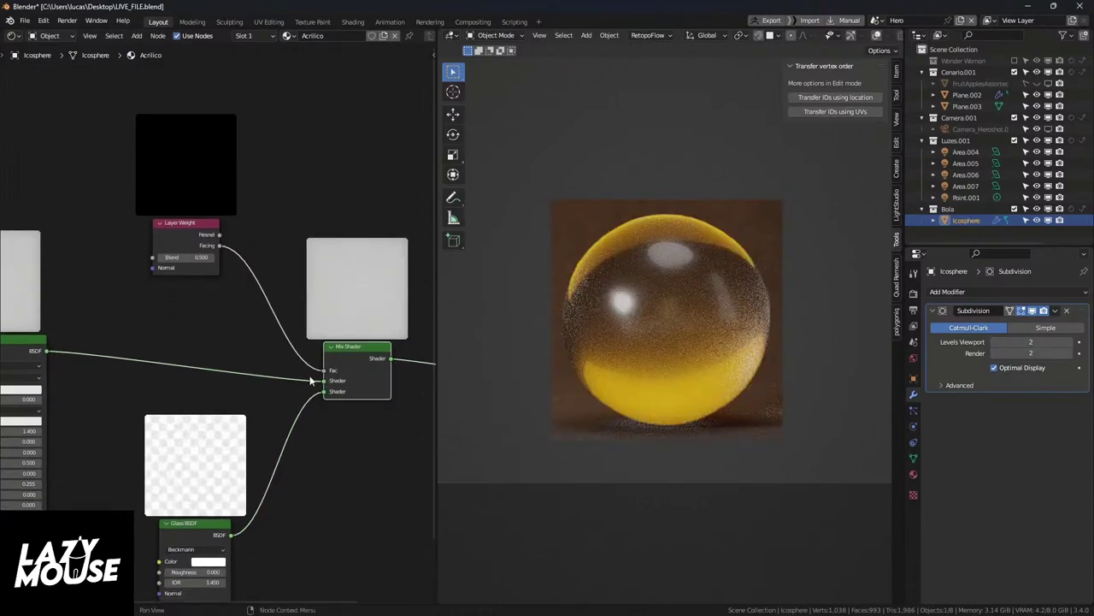
scroll(256, 359, down, 2)
scroll(60, 364, down, 1)
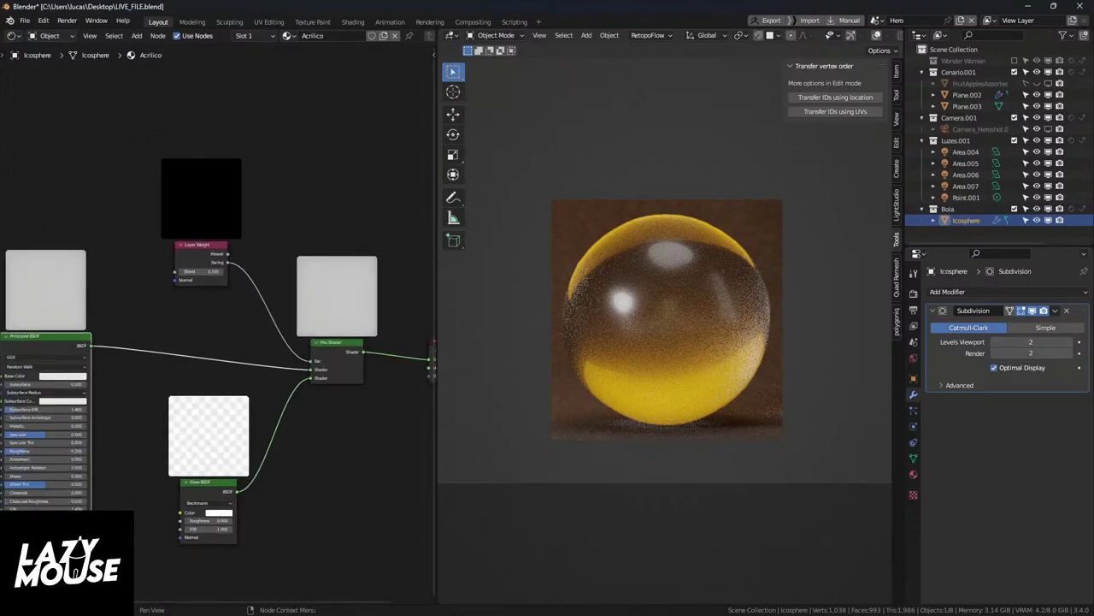
scroll(317, 364, up, 1)
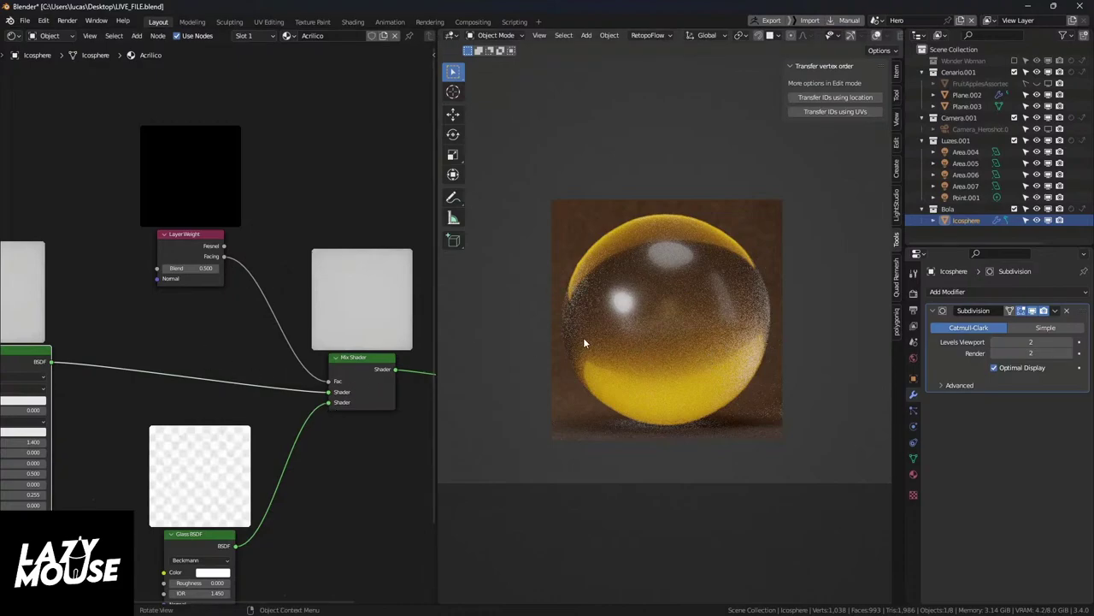
click(200, 532)
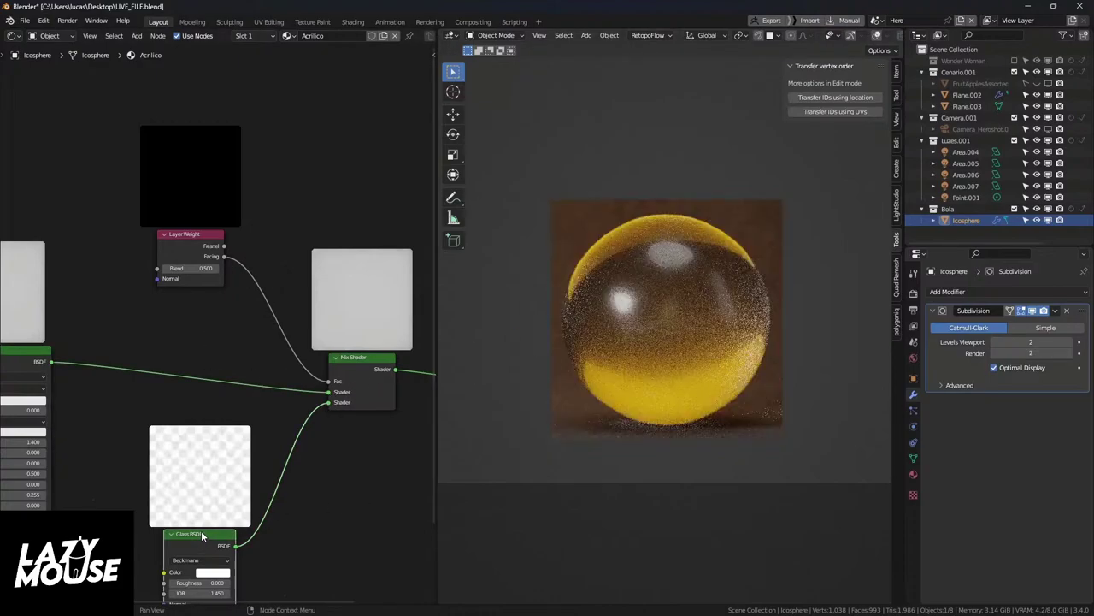
click(205, 238)
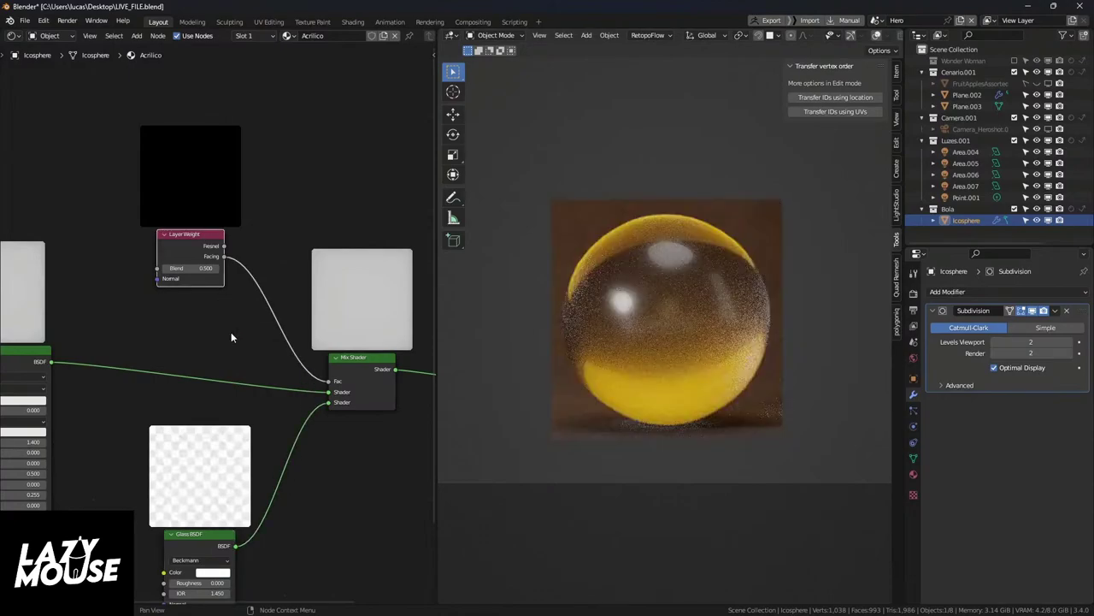
click(362, 359)
scroll(322, 376, down, 2)
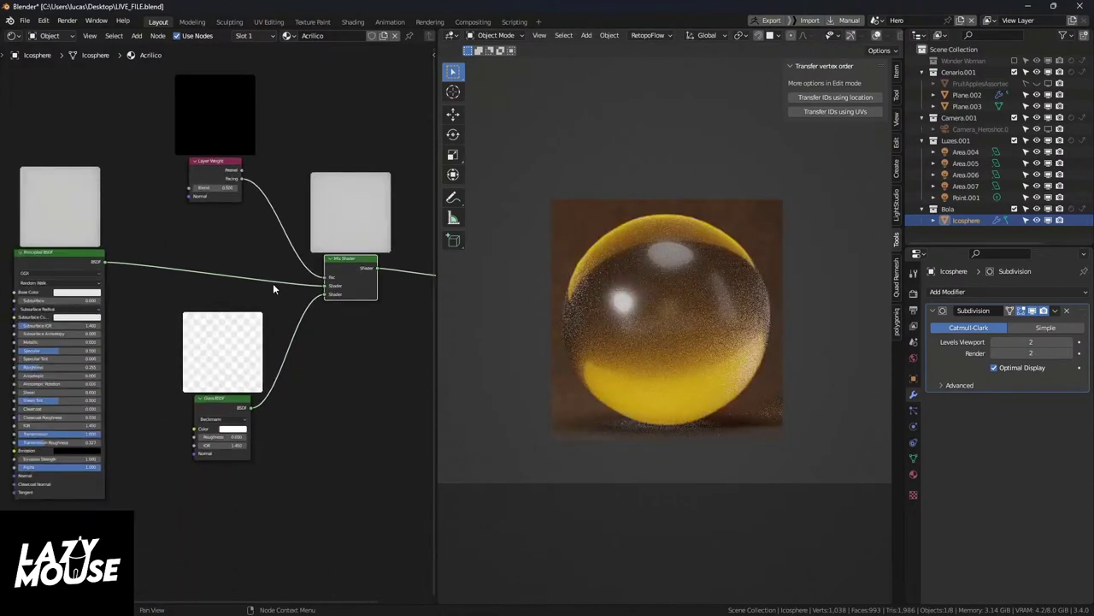
Step: Delete the Mix Shader, Glass BSDF and Layer Weight nodes from the Acrilico material
key(x)
click(221, 401)
key(x)
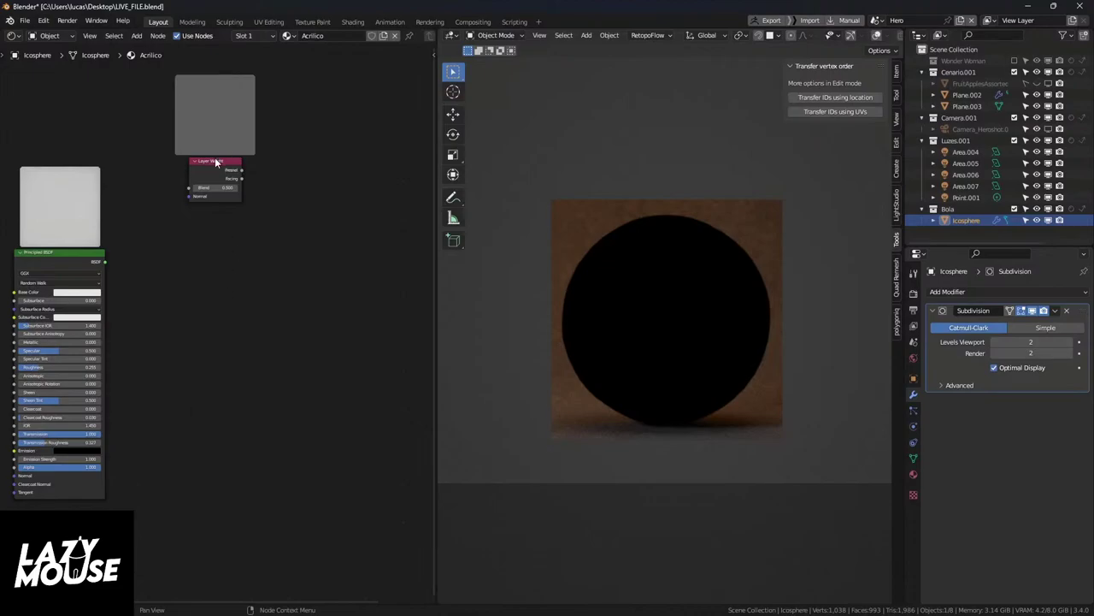
key(x)
Step: Connect the Principled BSDF output to the Material Output Surface and place the node beside it
middle_drag(174, 305, 239, 342)
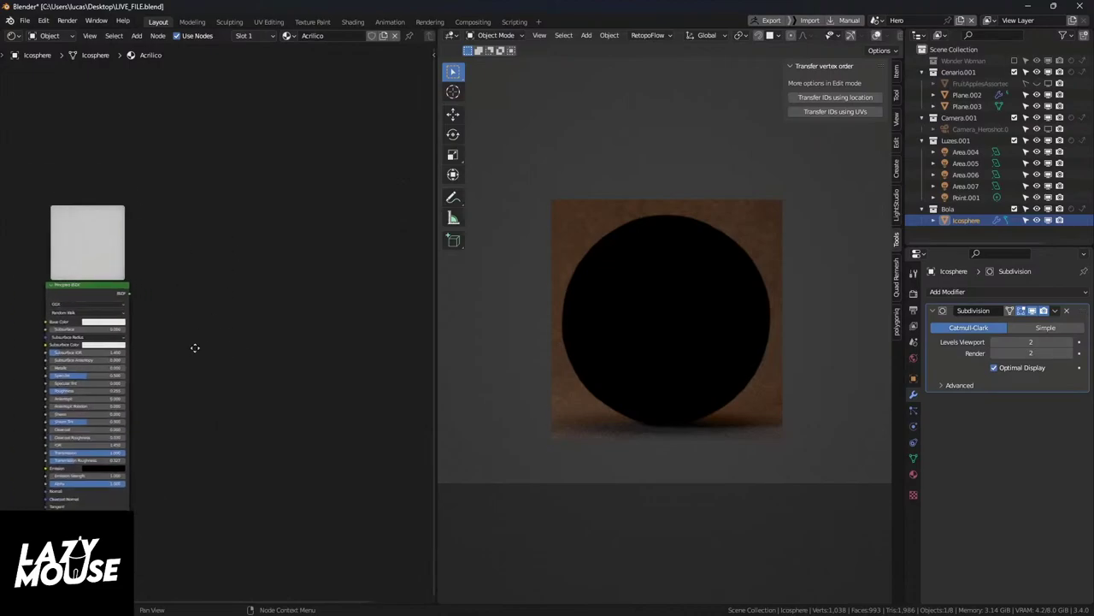
scroll(61, 313, down, 2)
drag(49, 308, 340, 321)
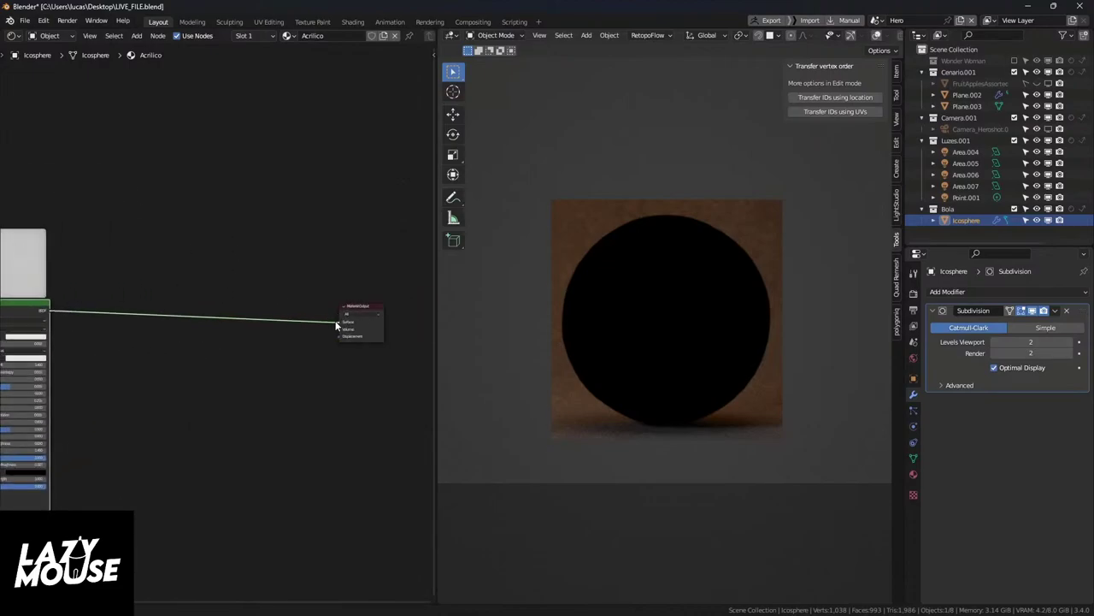
drag(29, 304, 215, 310)
scroll(198, 342, up, 3)
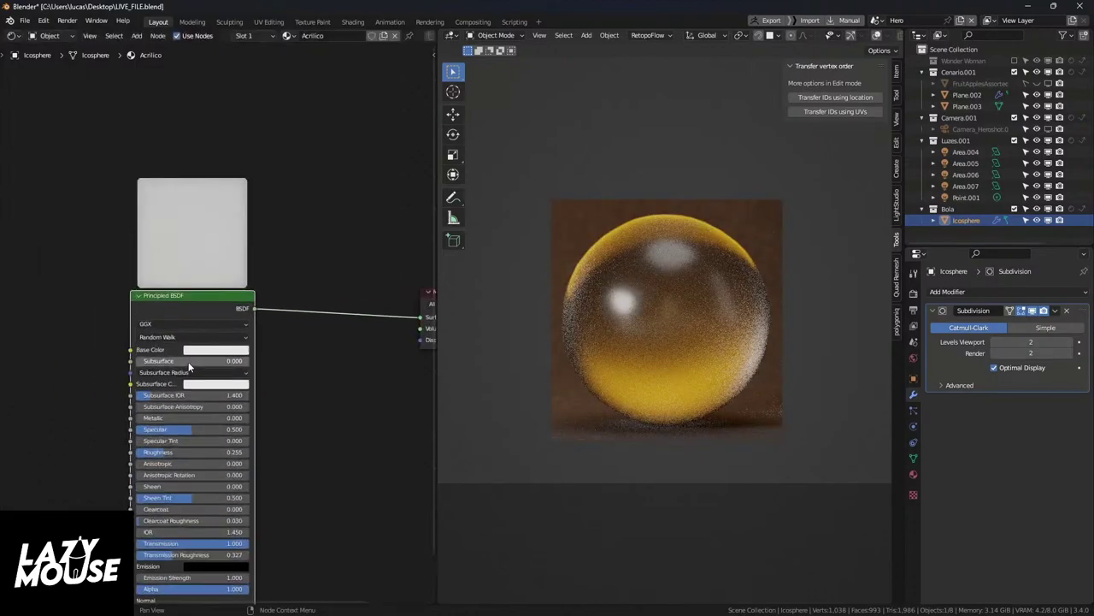
middle_drag(225, 304, 179, 266)
drag(180, 268, 227, 250)
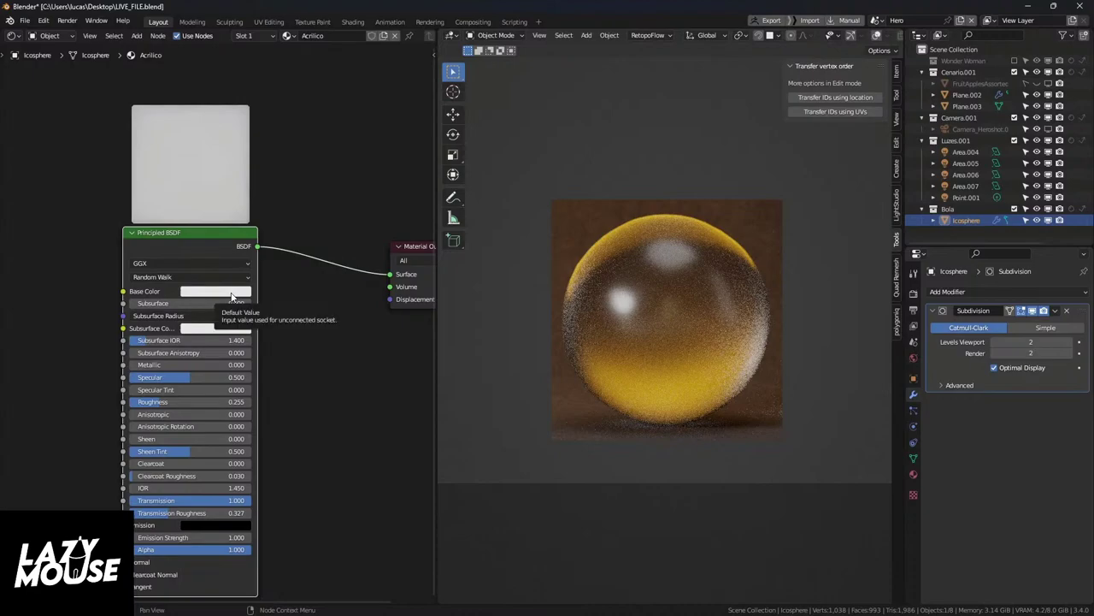
Step: Pick red in the Principled BSDF Base Color wheel so the sphere turns translucent red
click(230, 295)
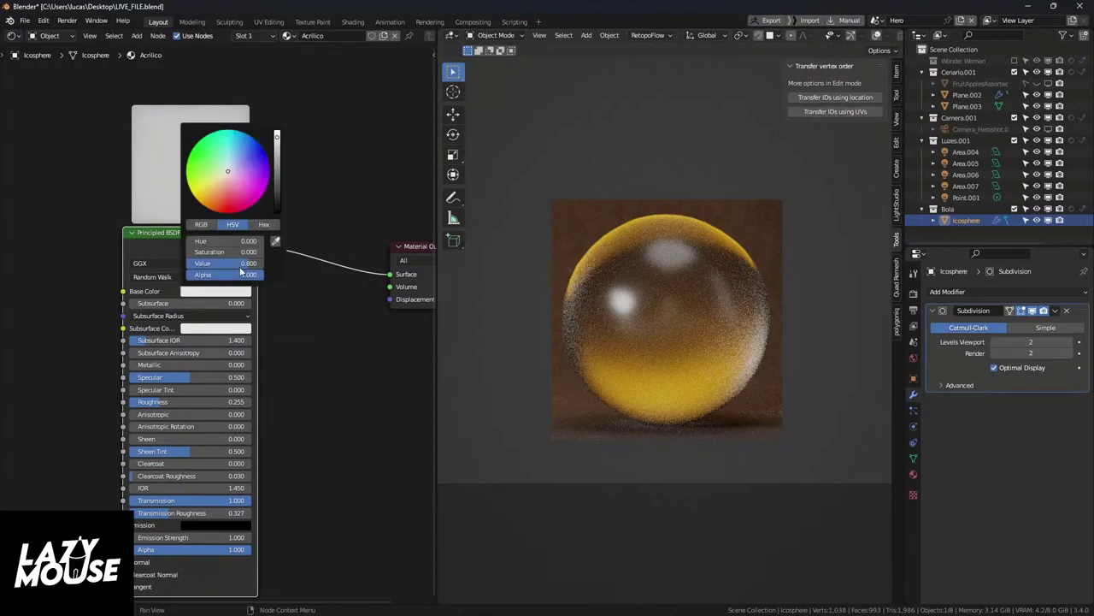
click(227, 197)
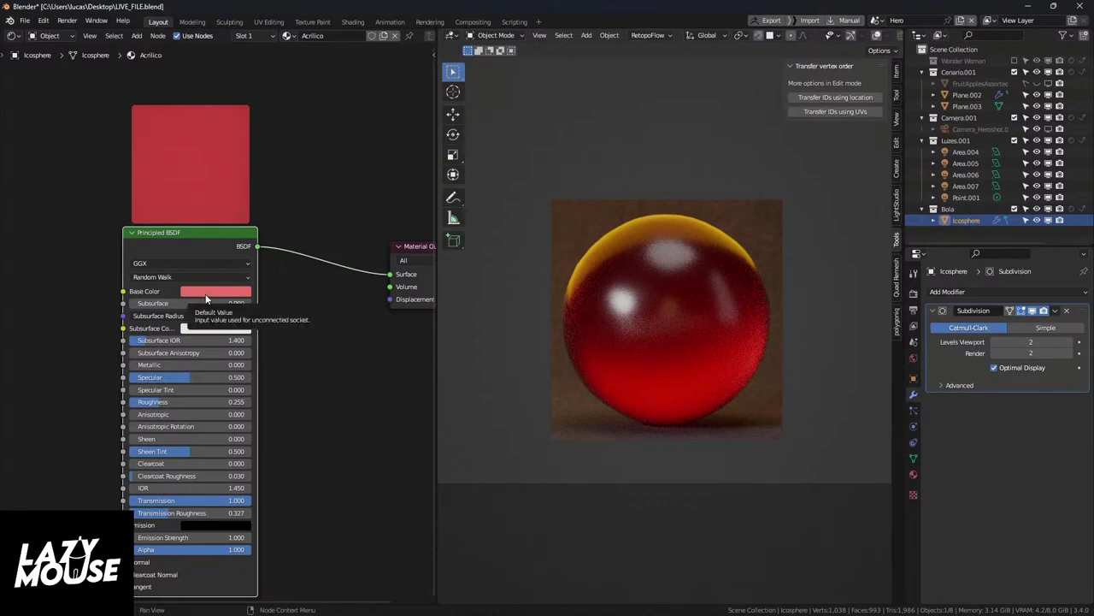
middle_drag(335, 386, 312, 361)
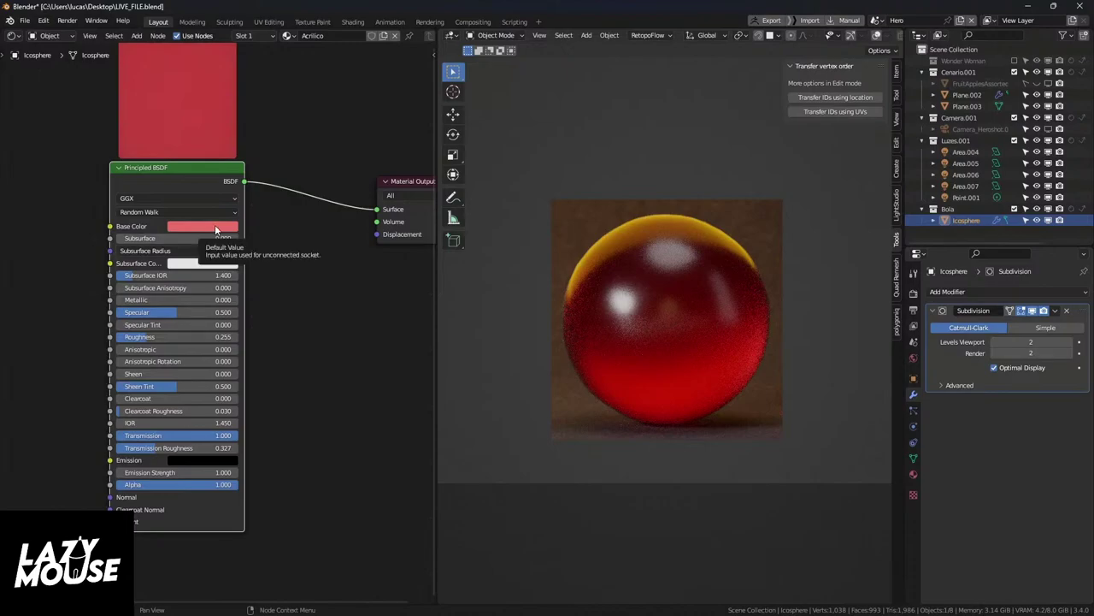
scroll(322, 371, down, 1)
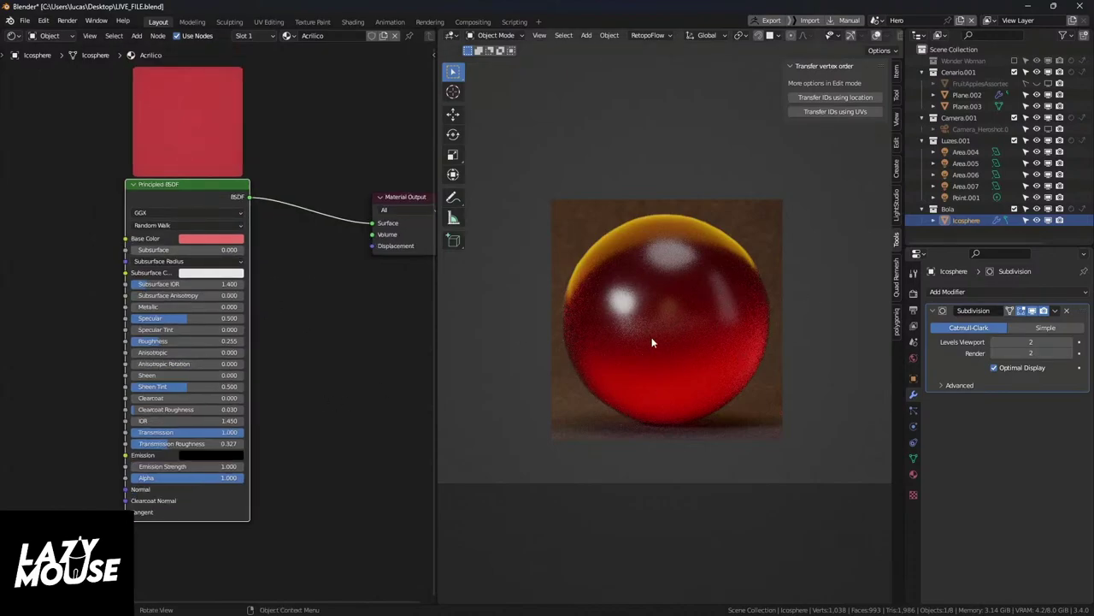
scroll(650, 340, down, 1)
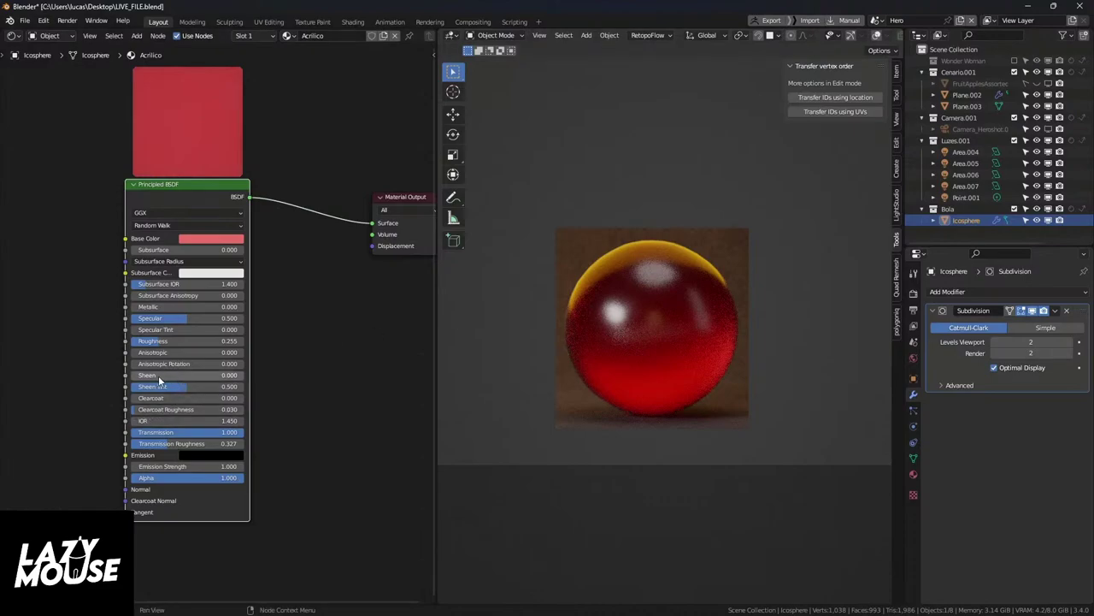
Step: Set Clearcoat to 0.691, Roughness to 0.236 and Transmission Roughness to 0.264
drag(142, 397, 243, 398)
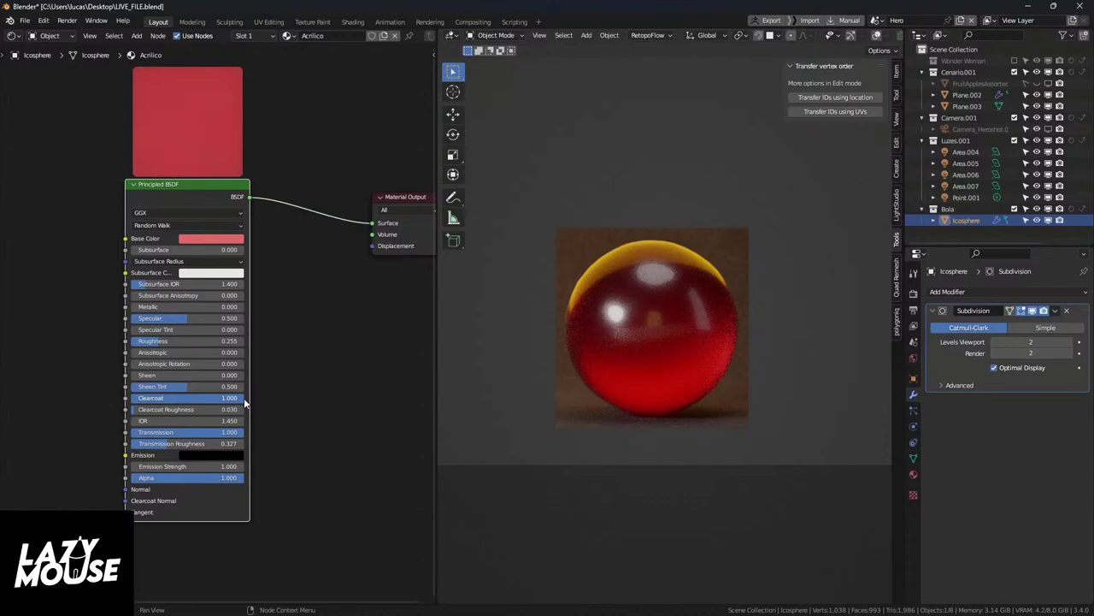
scroll(630, 332, up, 4)
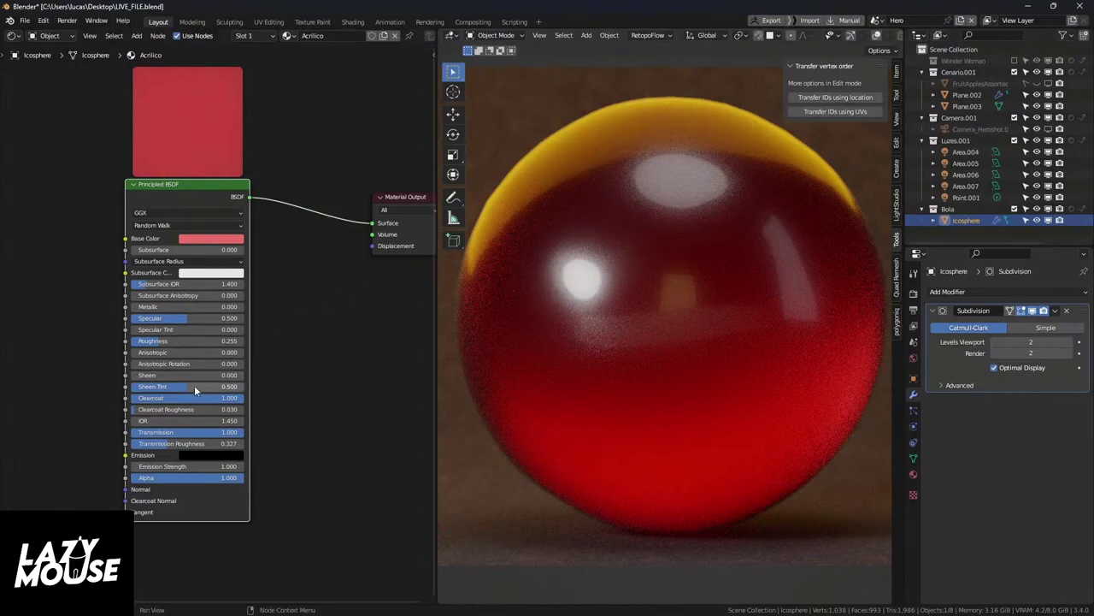
drag(194, 397, 85, 397)
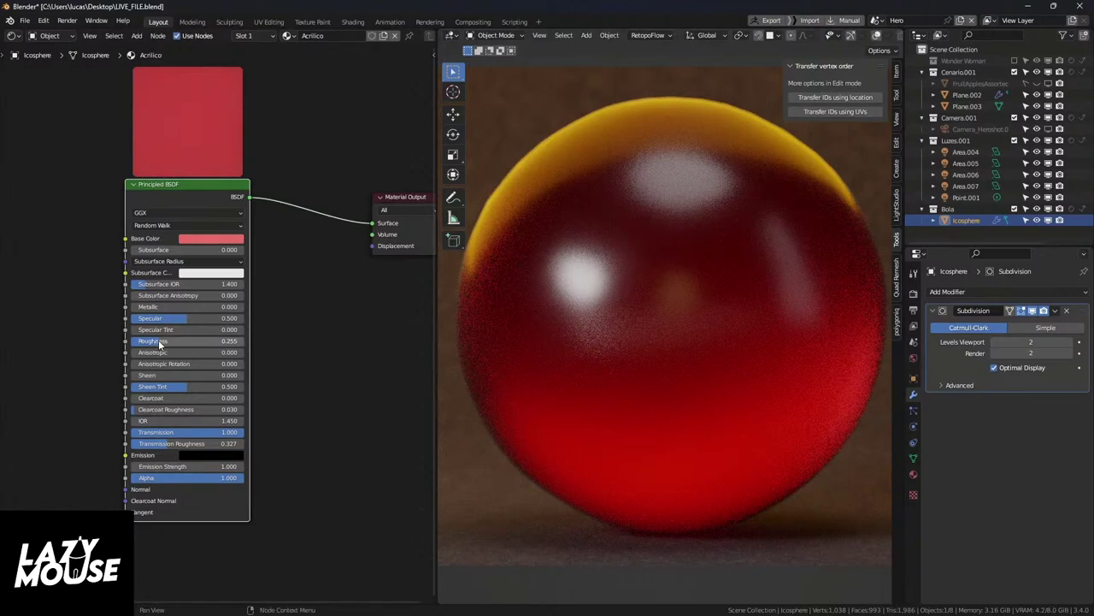
drag(157, 342, 174, 342)
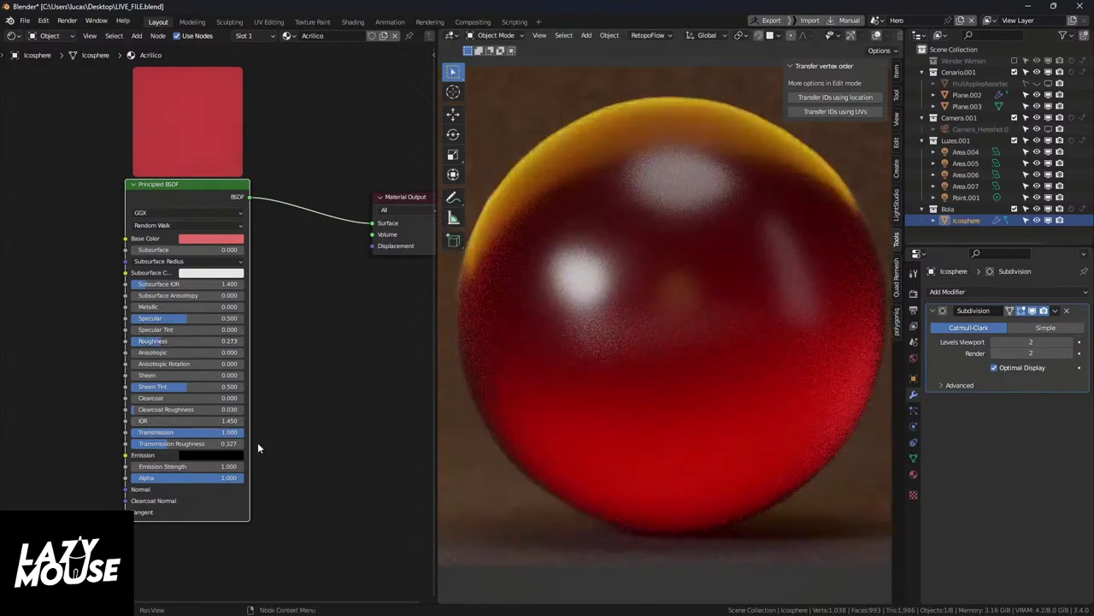
drag(160, 446, 141, 446)
drag(164, 348, 163, 348)
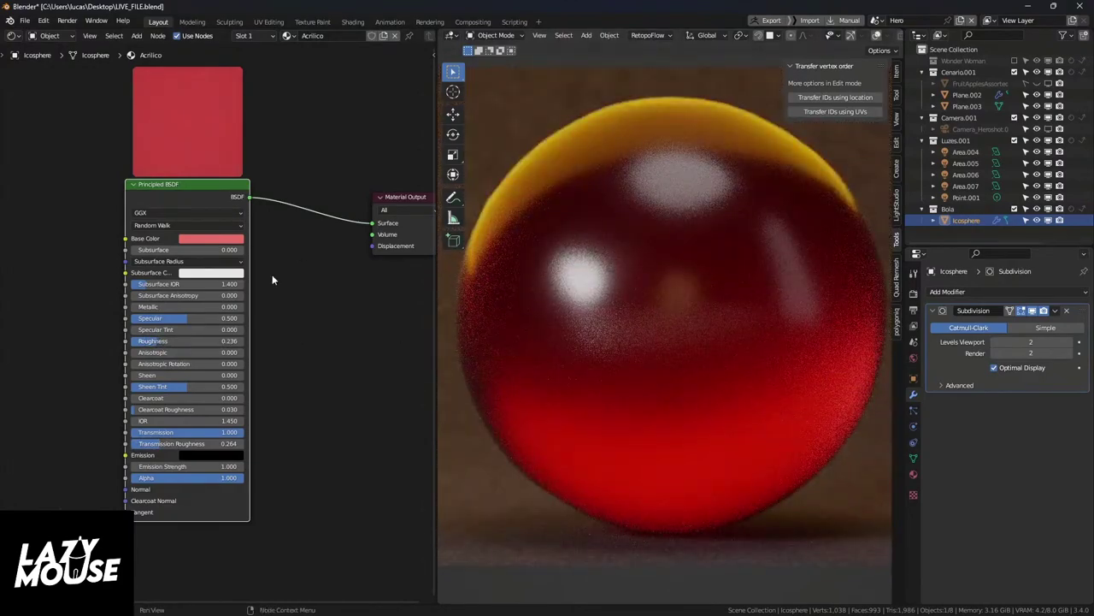
drag(135, 401, 208, 402)
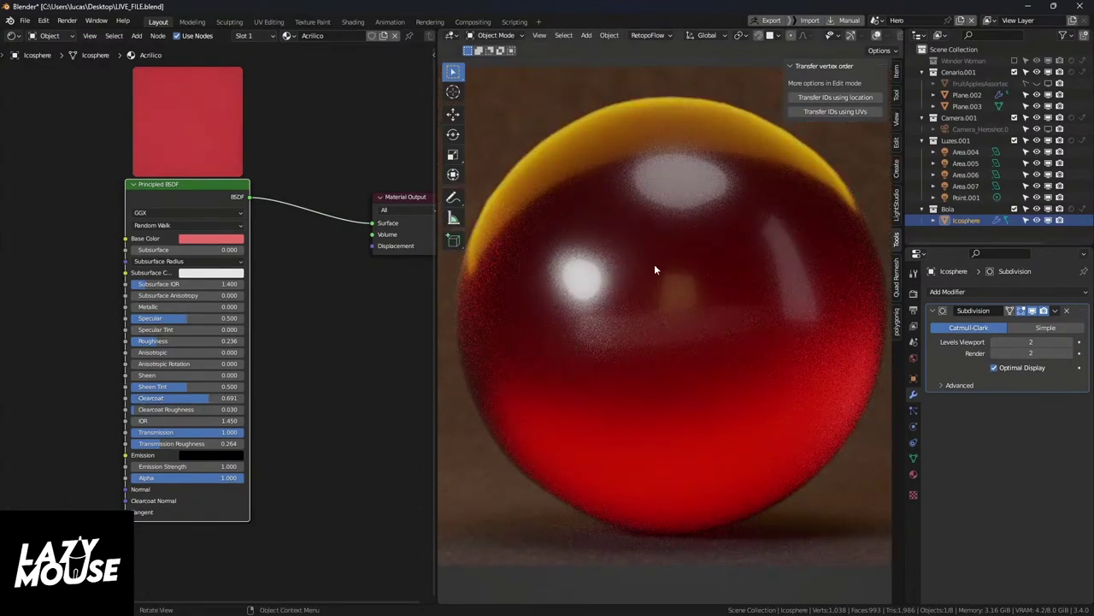
Step: Shift the Base Color from red to orange, hue 0.066 and value 0.800
click(218, 240)
drag(220, 141, 211, 150)
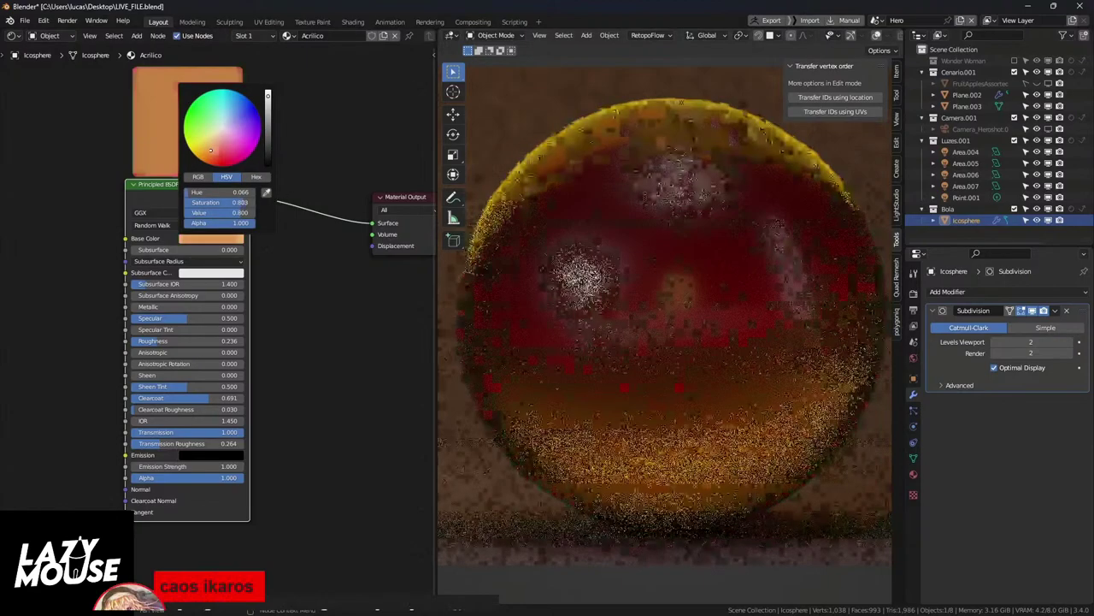
scroll(708, 349, down, 5)
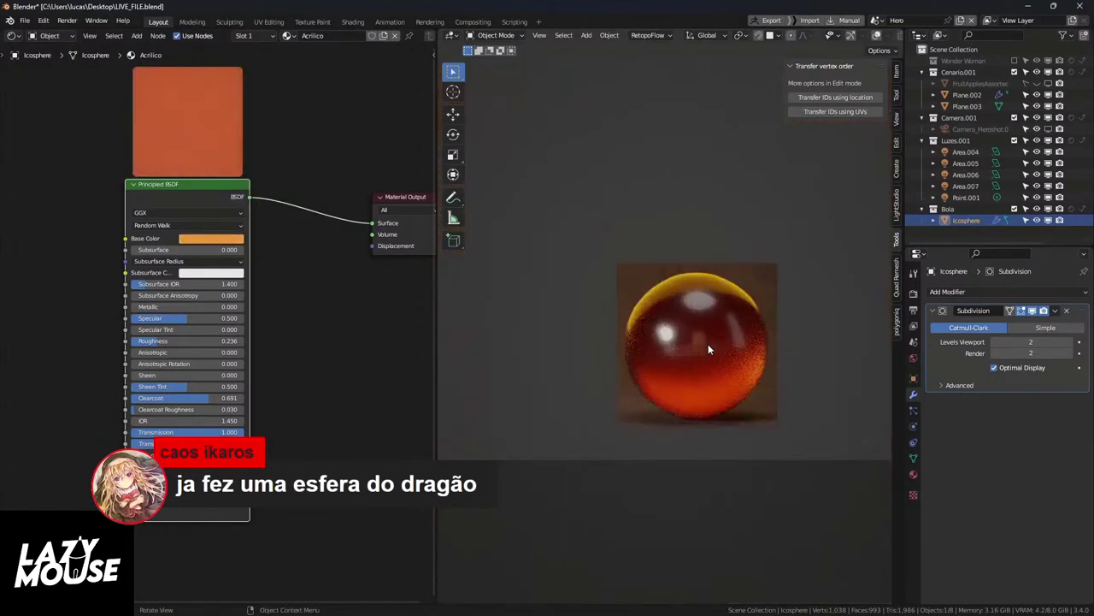
scroll(754, 359, up, 2)
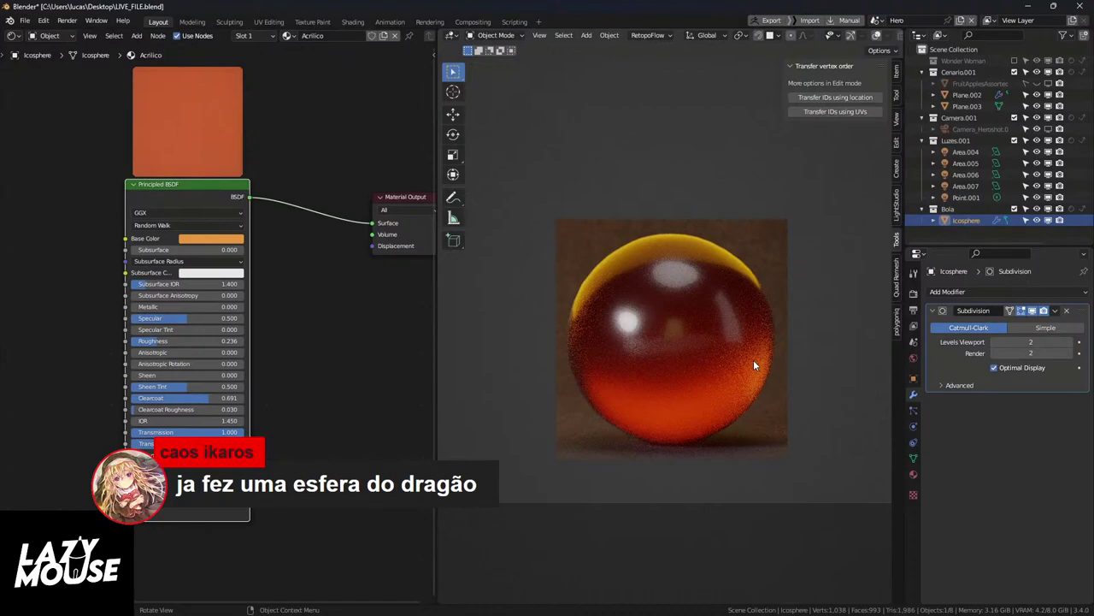
scroll(753, 363, up, 1)
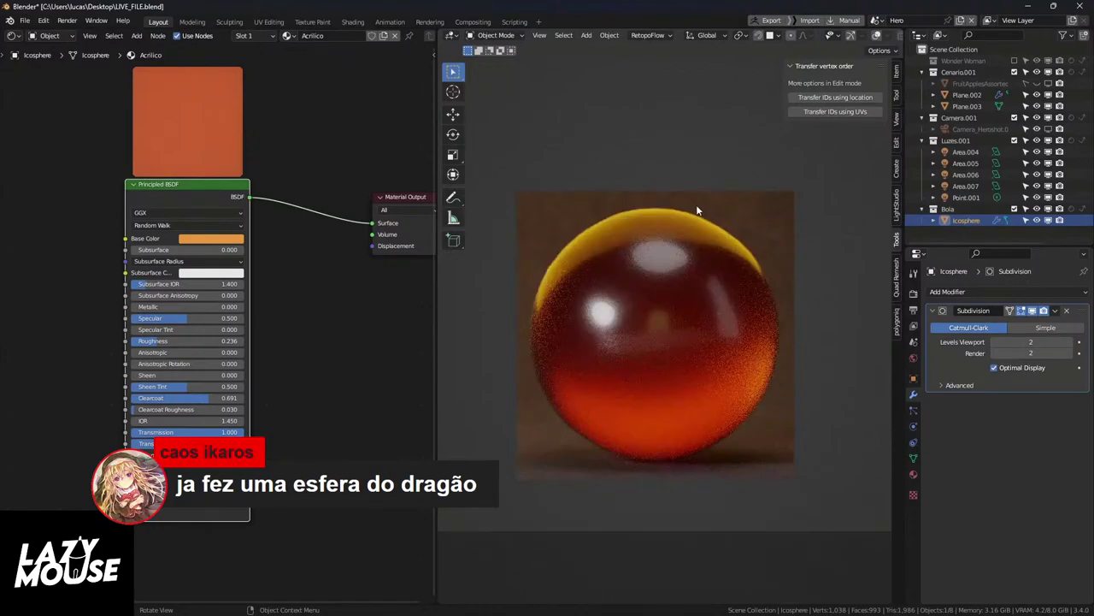
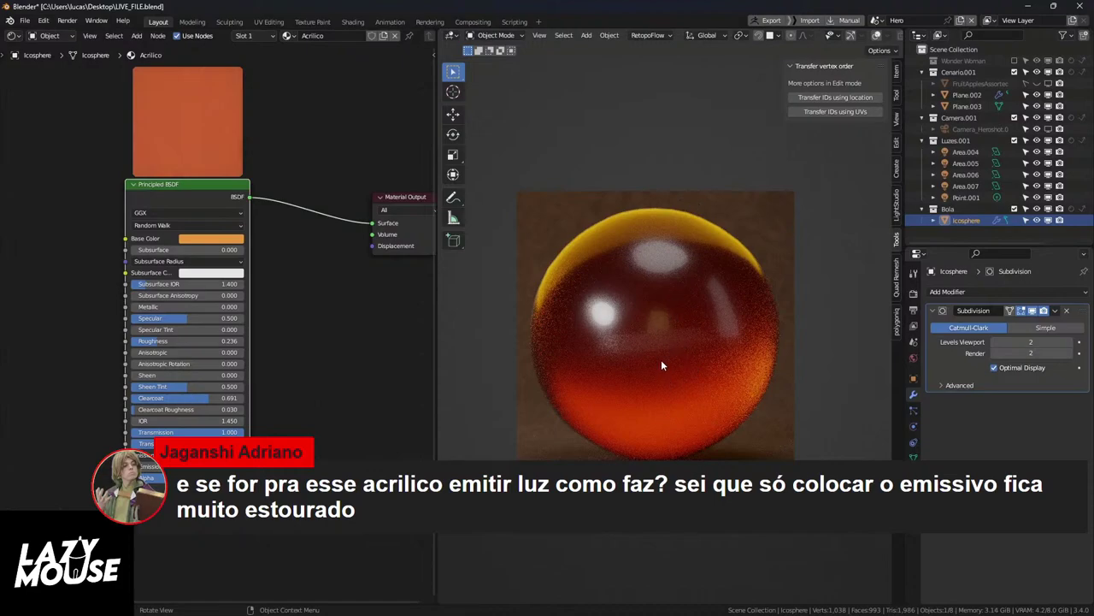
Step: Turn on the viewport overlays and the navigation gizmo
scroll(661, 365, down, 2)
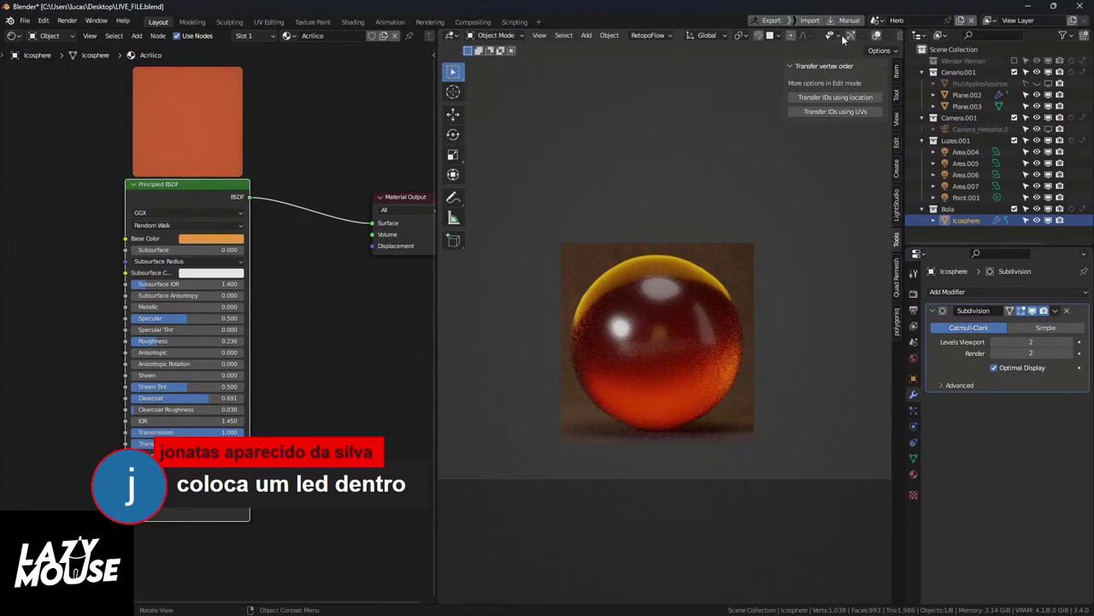
scroll(844, 39, down, 2)
click(796, 35)
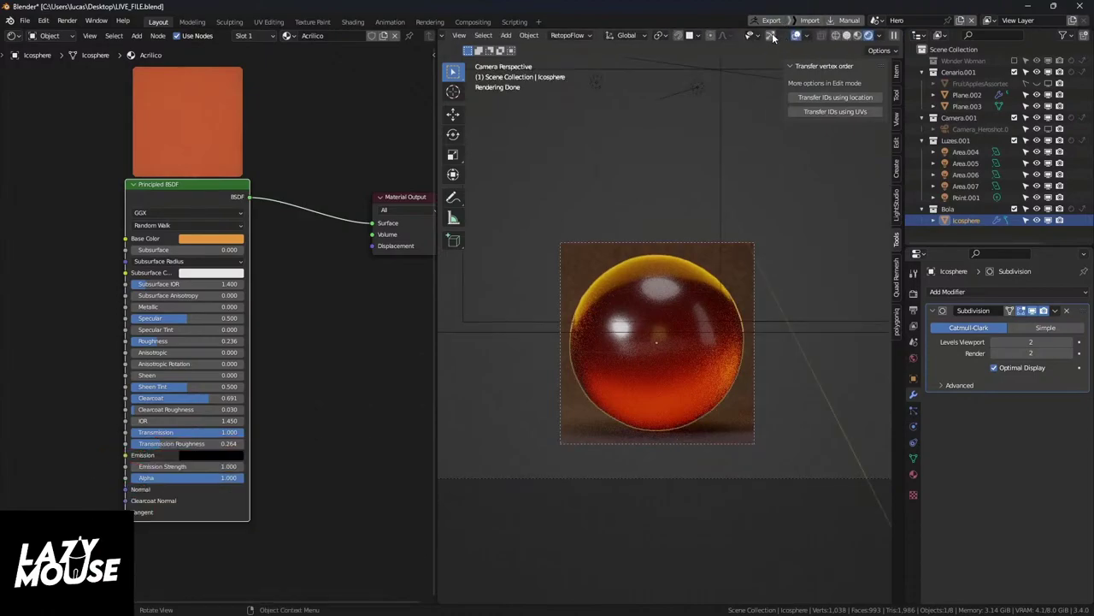
click(770, 36)
Step: Snap the 3D cursor to the sphere's centre and add a point light there
key(shift+s)
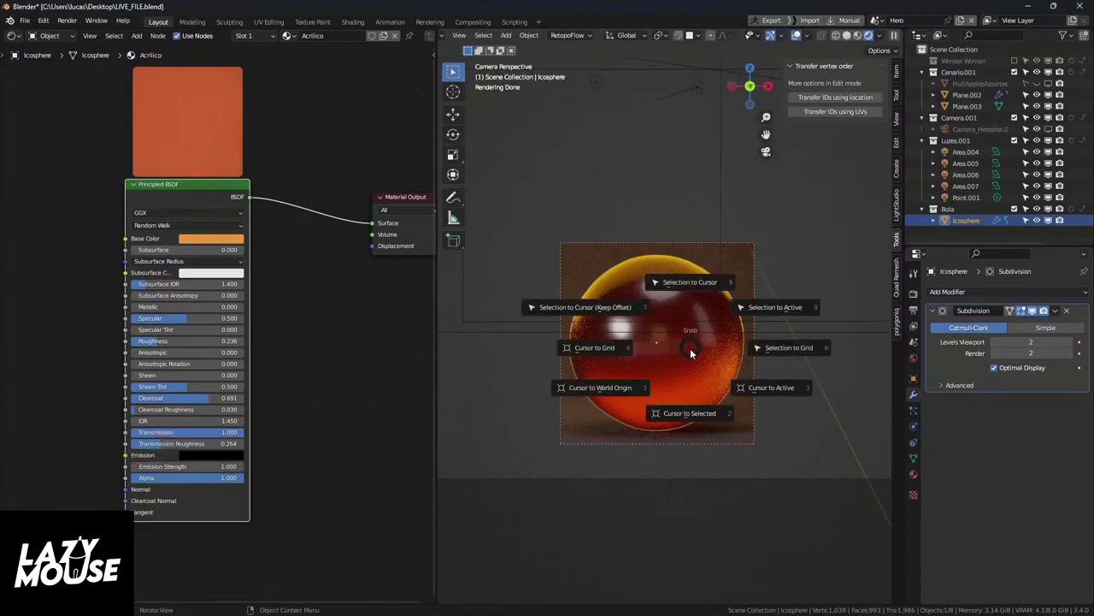
click(695, 413)
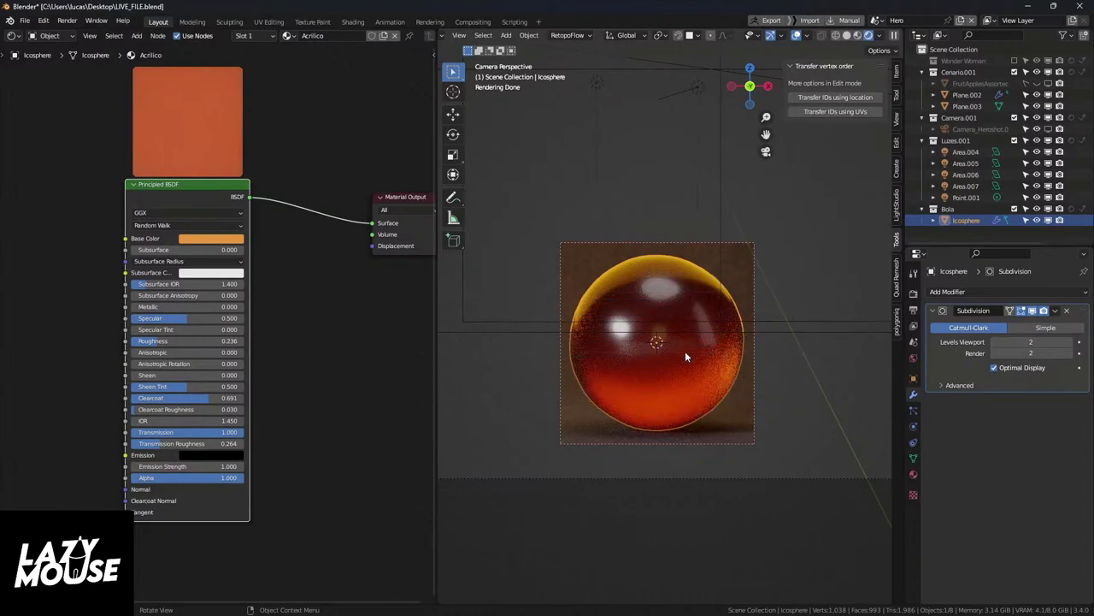
key(shift+a)
mouse_move(630, 496)
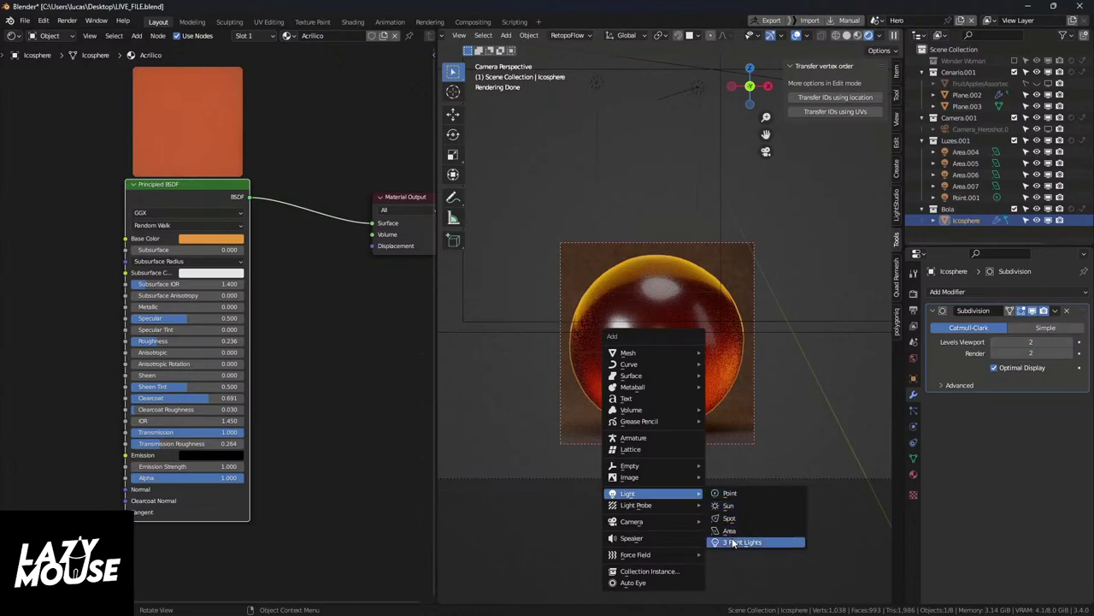
click(732, 495)
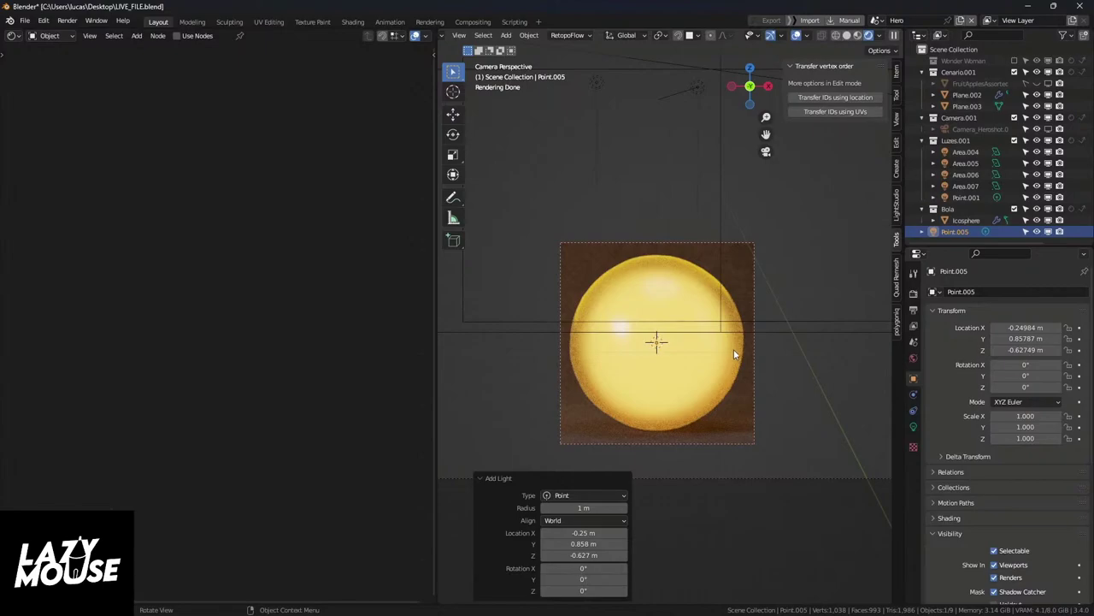
Step: Set the new light's power to 1 W in its Light properties
click(913, 426)
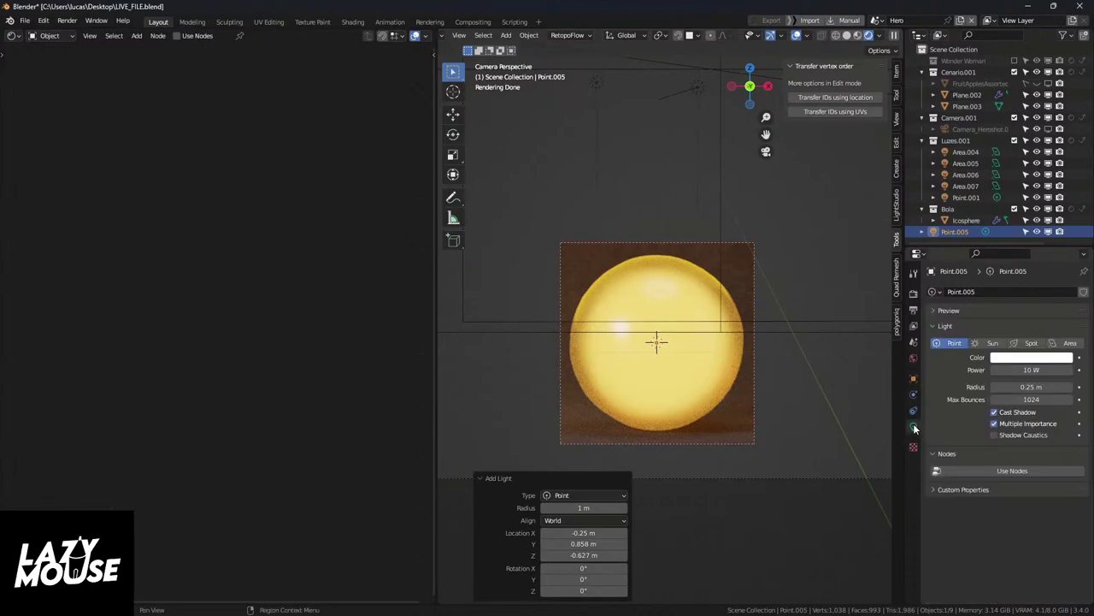
click(1037, 370)
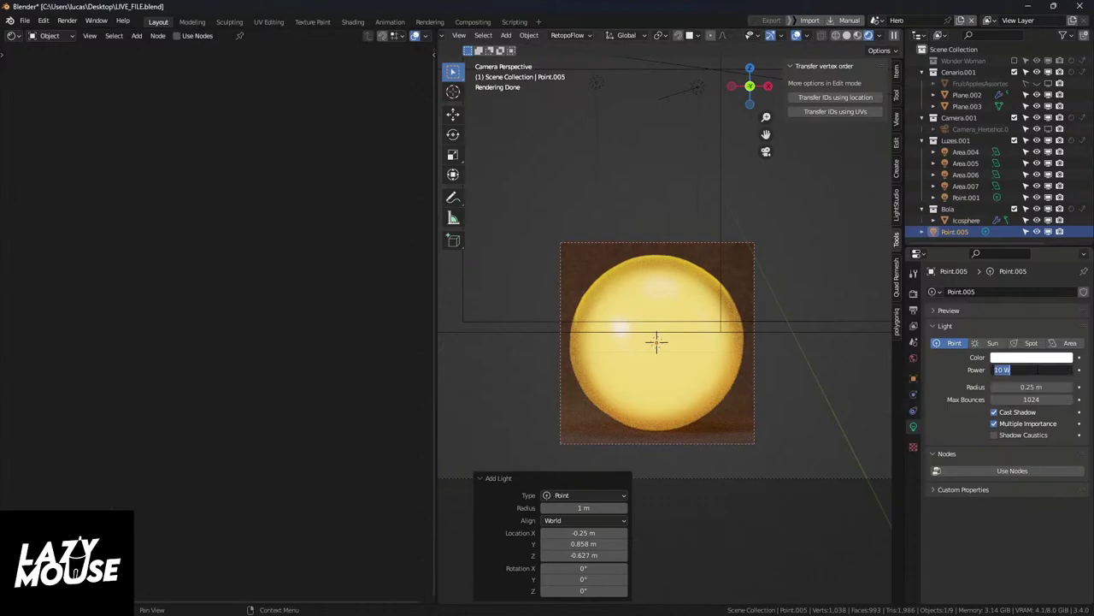
text(1)
key(Return)
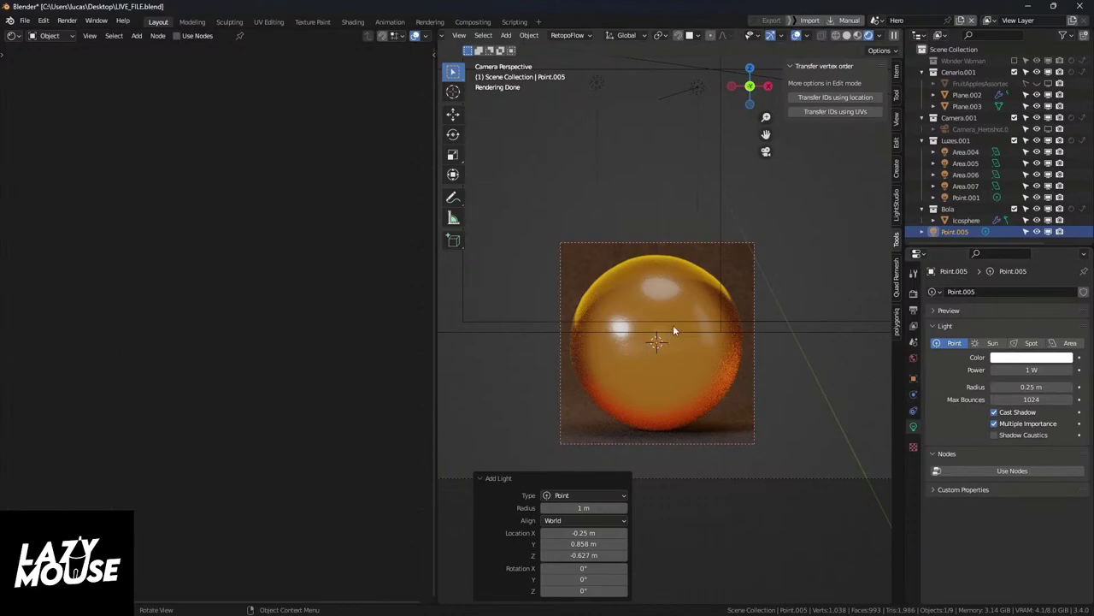
Step: Hide the viewport overlays and raise the light's power to 500 W
click(796, 35)
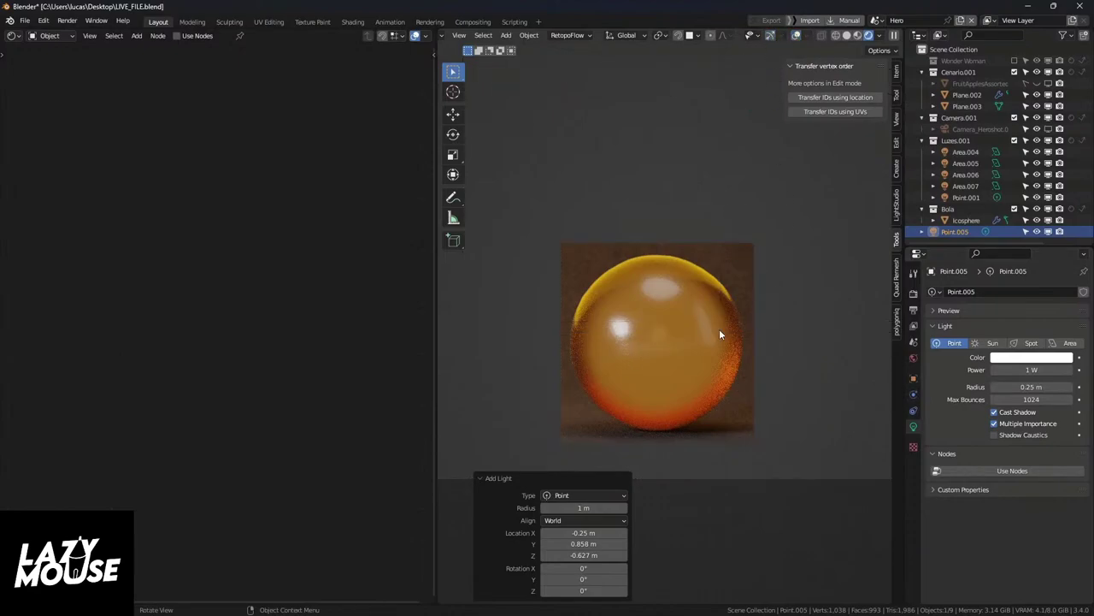
scroll(720, 335, up, 1)
drag(1026, 369, 1043, 369)
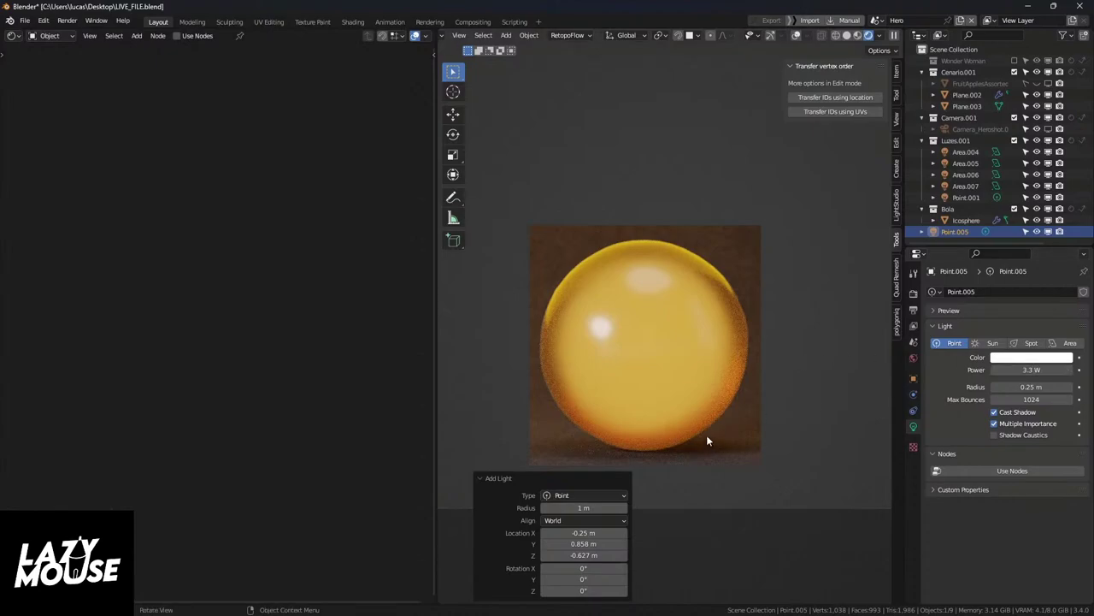
double_click(1014, 369)
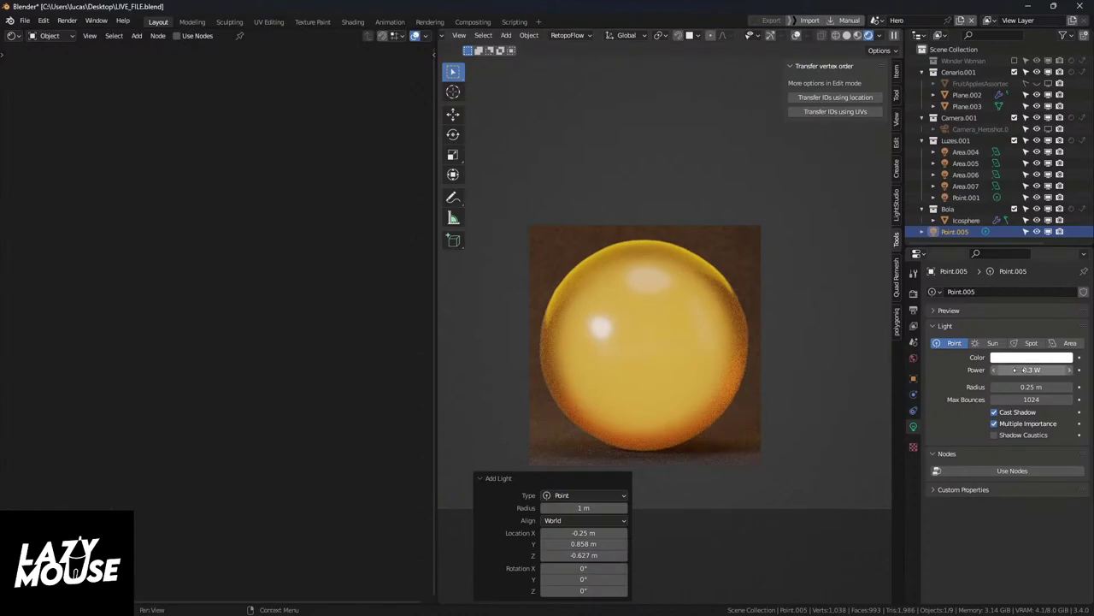
text(500)
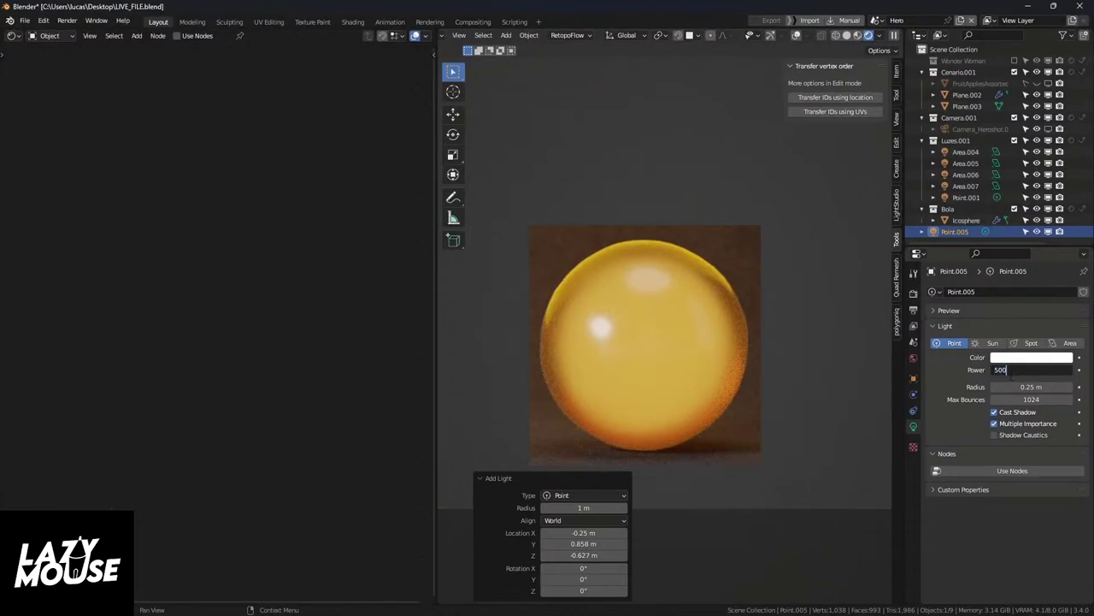
key(Return)
scroll(727, 374, down, 3)
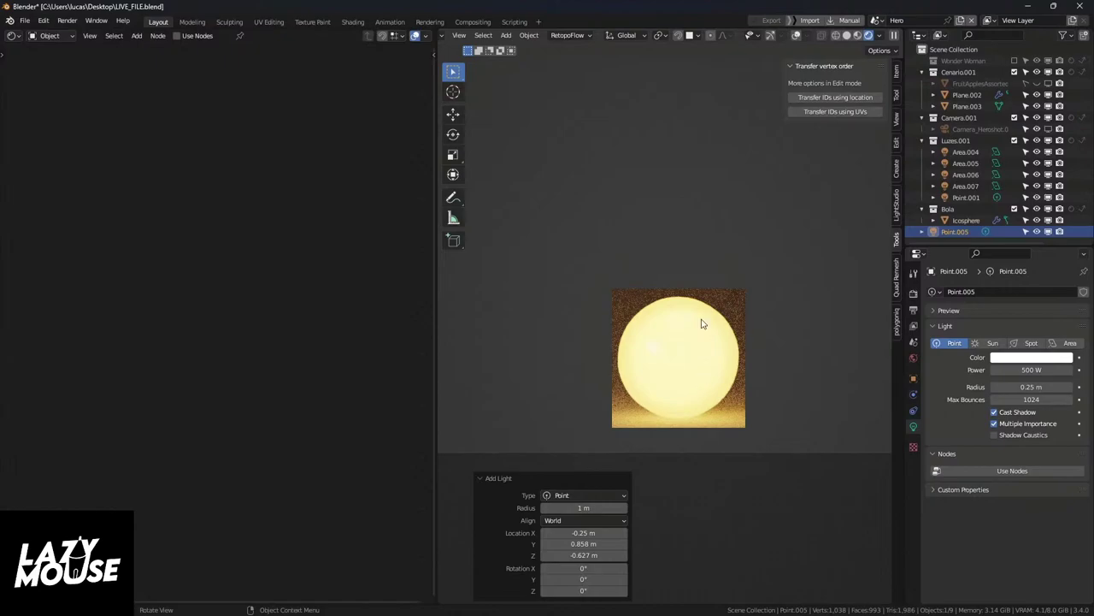
Step: Lower the light's power from 500 W to 5 W, then nudge it to 5.9 W
click(1026, 371)
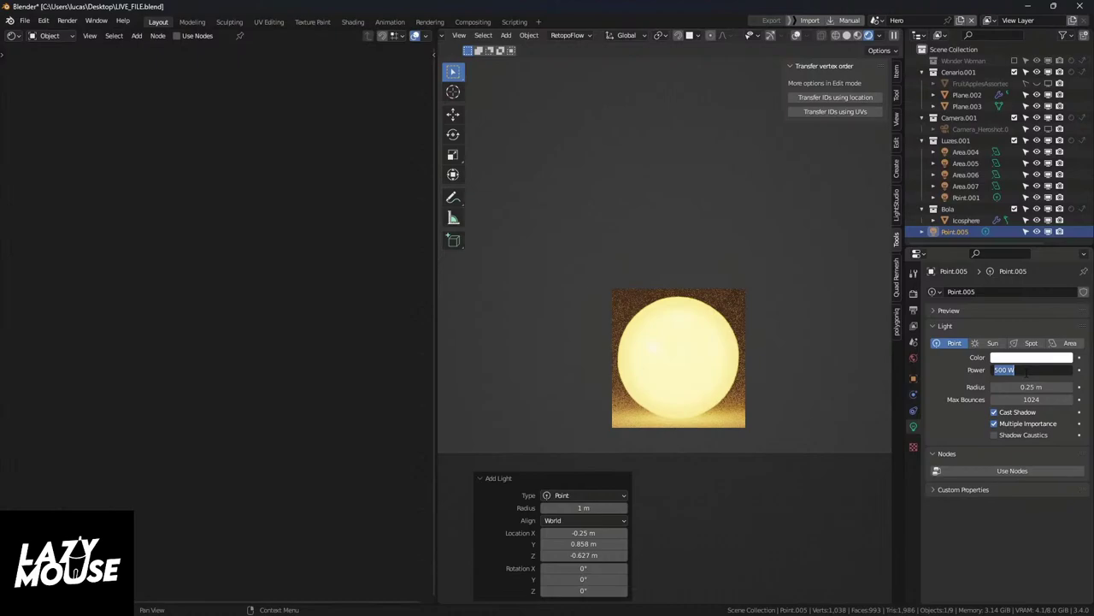
text(5)
key(Return)
drag(1015, 376, 1026, 376)
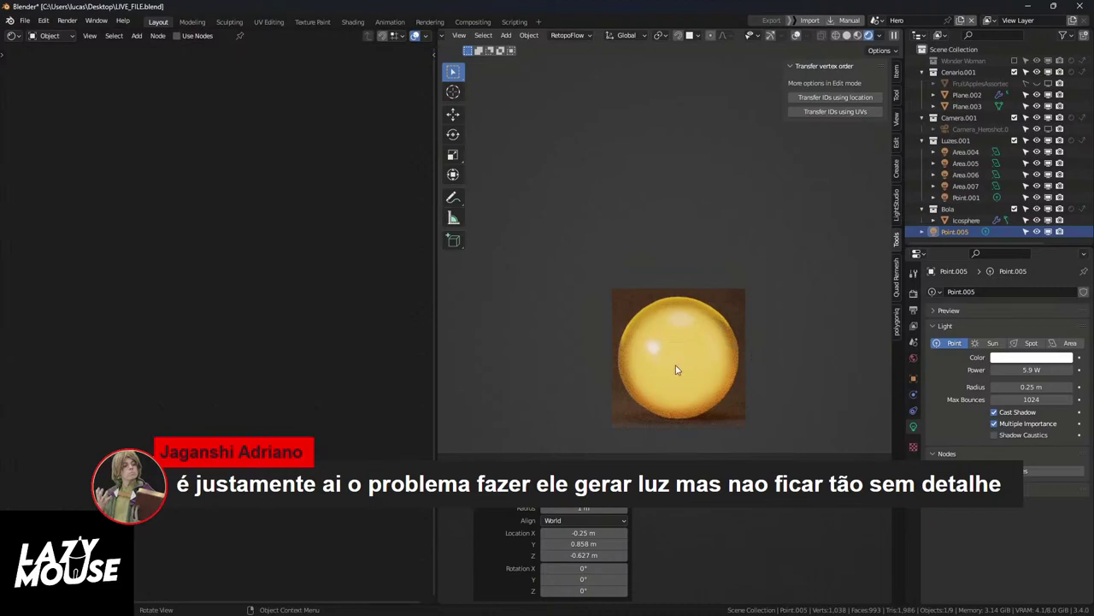
Step: Select the sphere and move the Material Output node right to make room
click(698, 365)
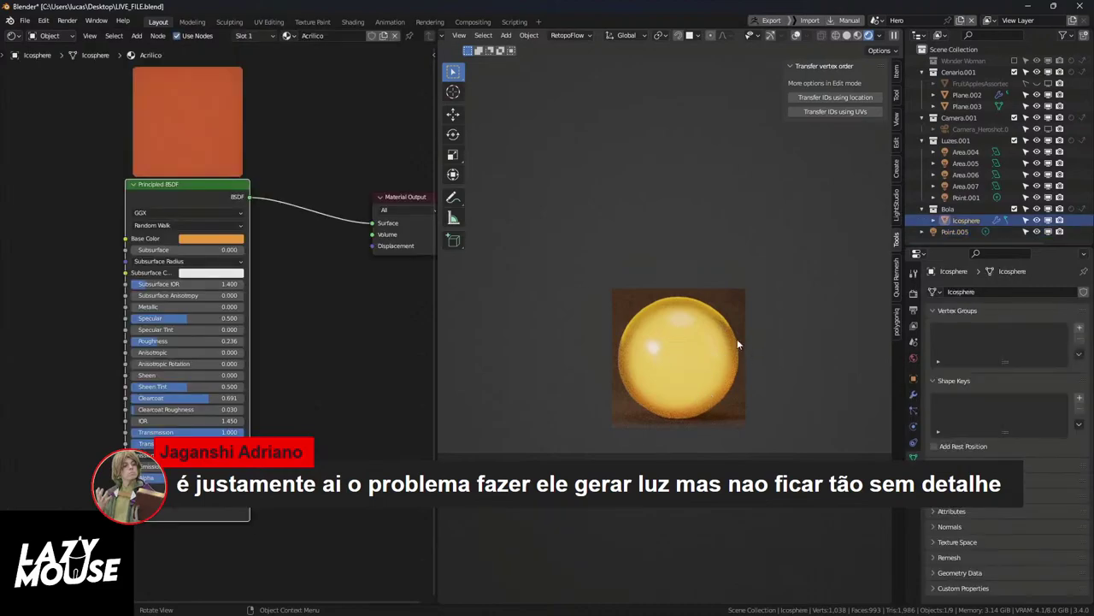
scroll(214, 325, down, 3)
middle_drag(107, 313, 65, 339)
middle_drag(275, 385, 168, 386)
drag(173, 298, 391, 286)
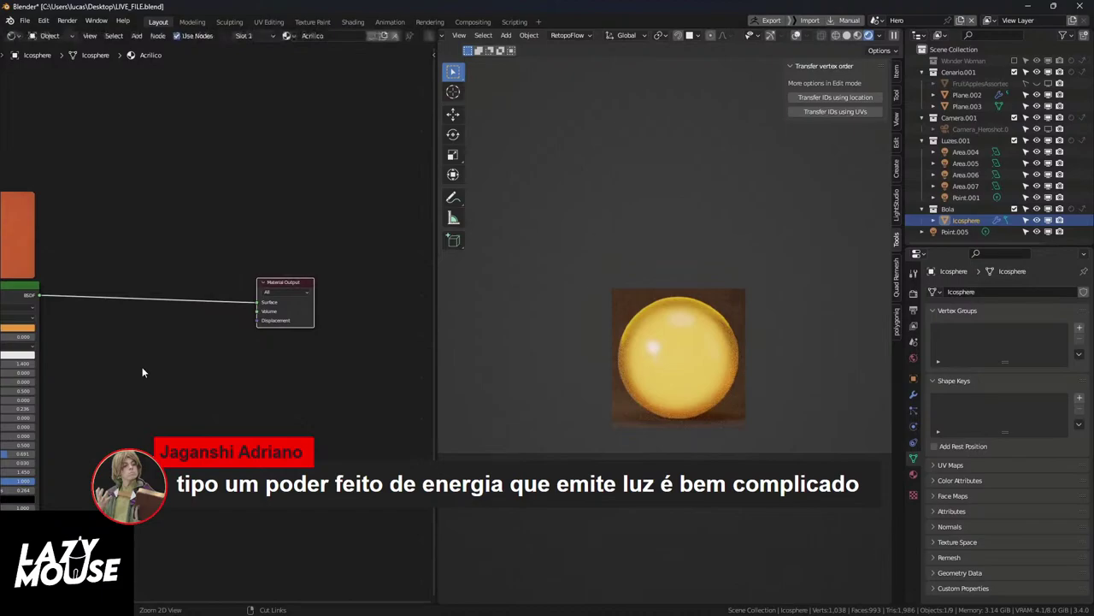
key(ctrl+z)
key(shift+a)
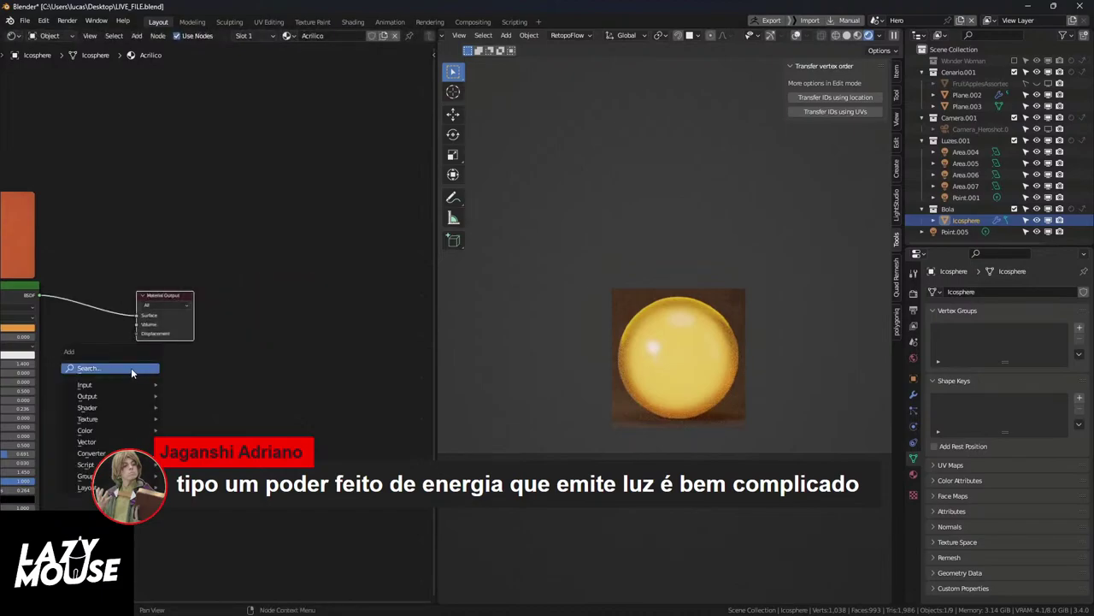
click(174, 262)
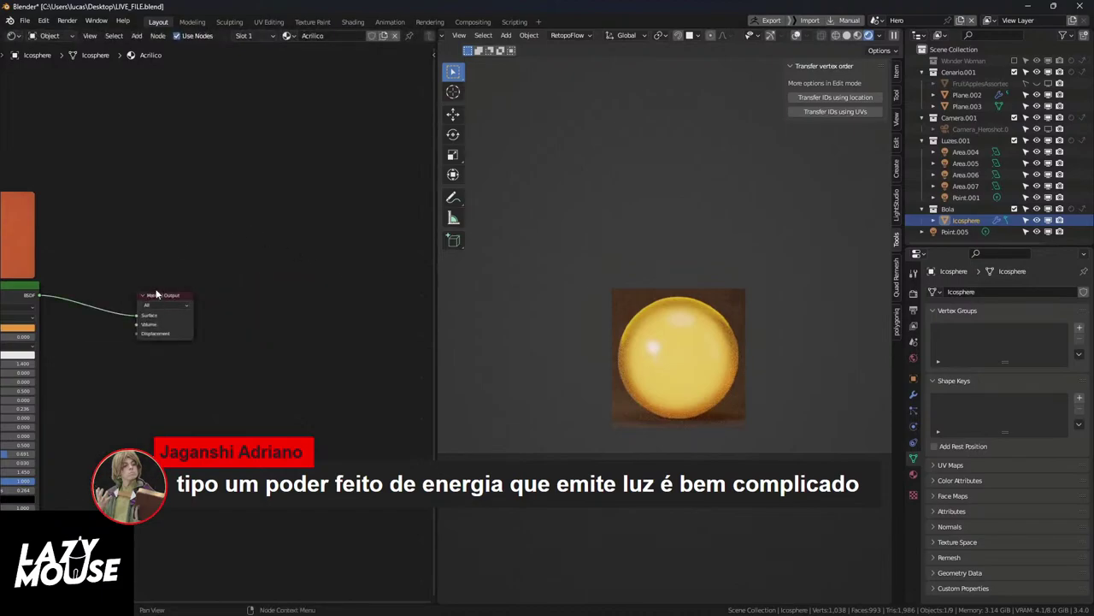
drag(181, 299, 363, 272)
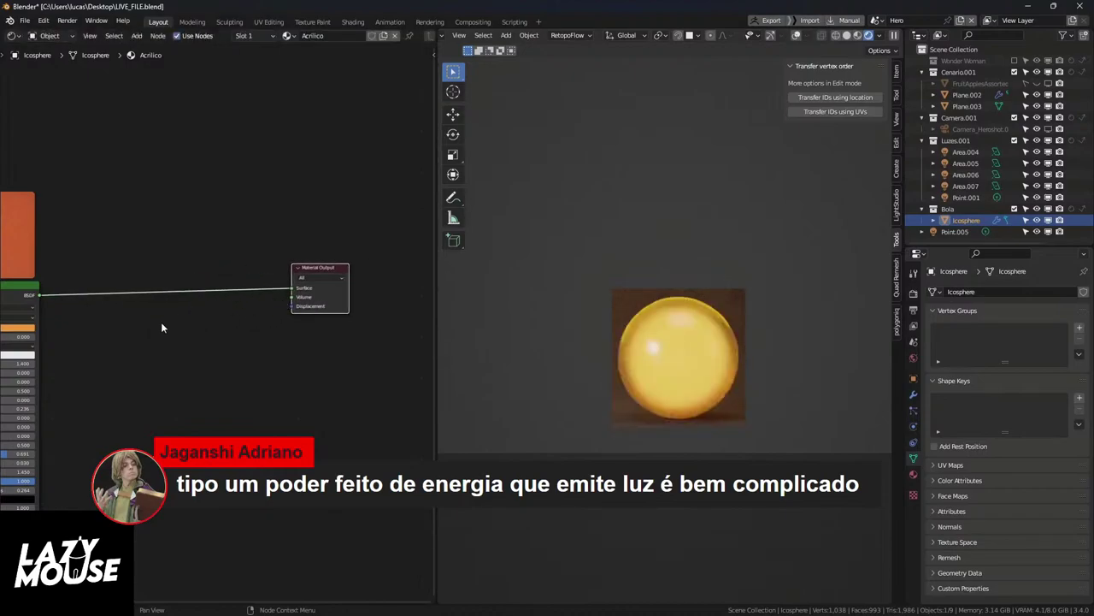
Step: Insert a Mix Shader before the output, its factor driven by Layer Weight Facing
key(shift+a)
text(mix)
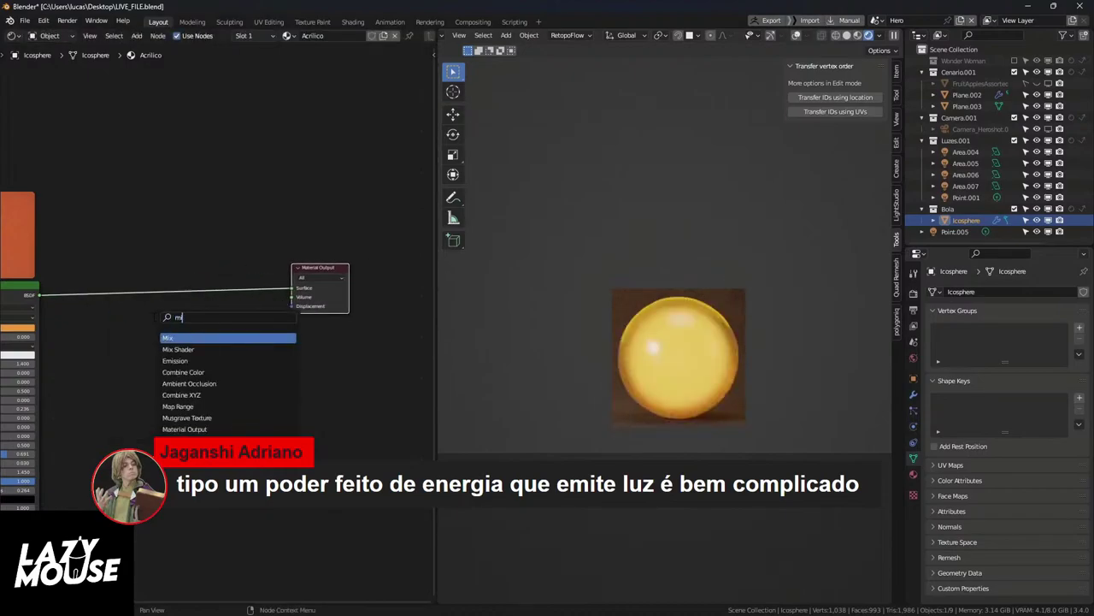
click(168, 349)
click(181, 295)
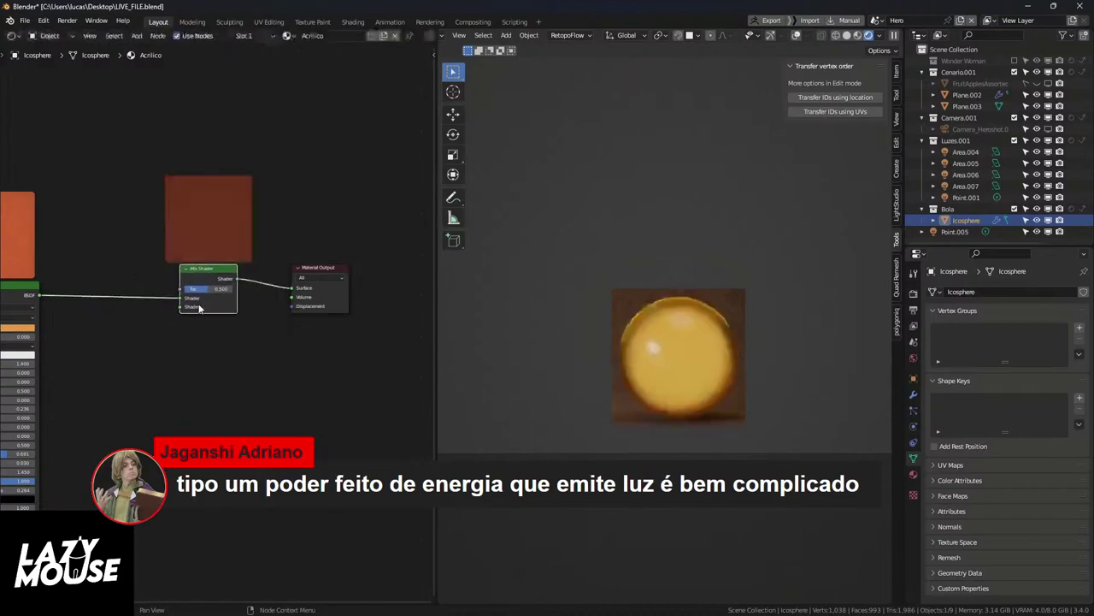
drag(174, 291, 24, 206)
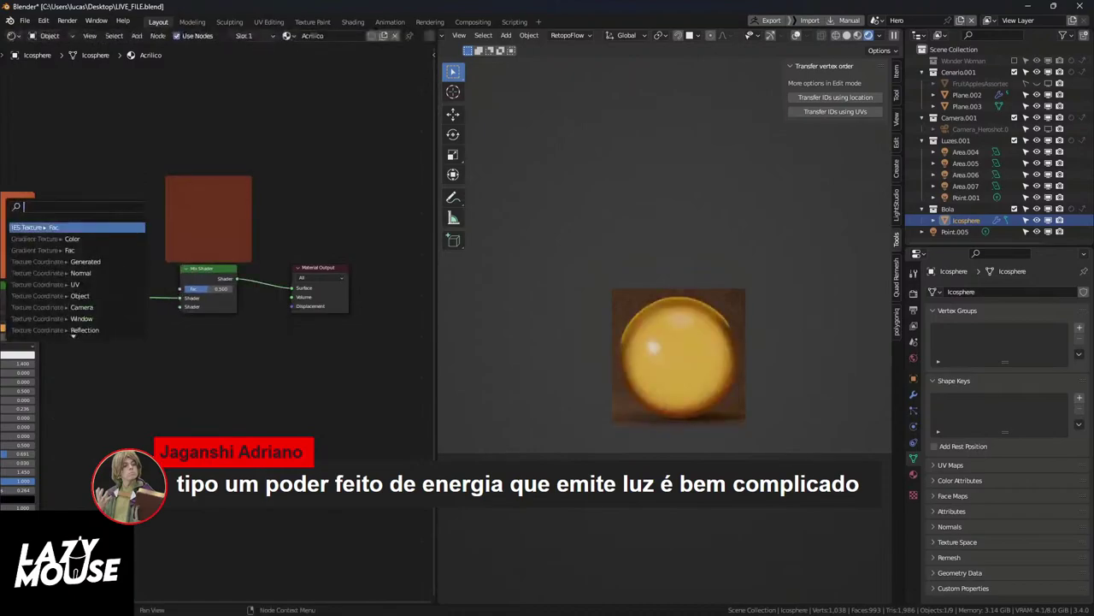
text(fre)
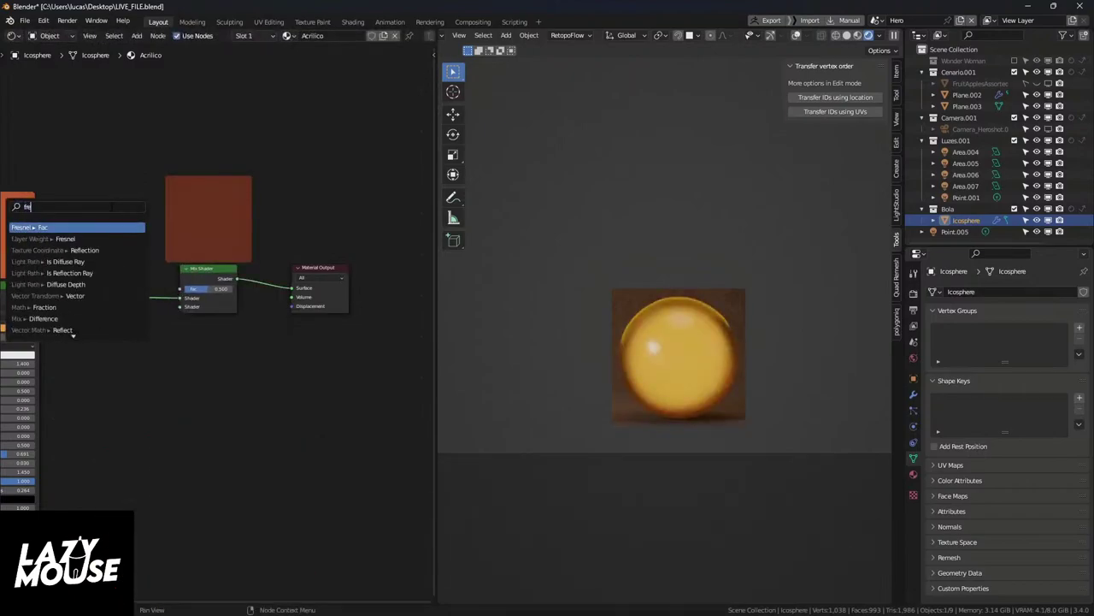
click(90, 237)
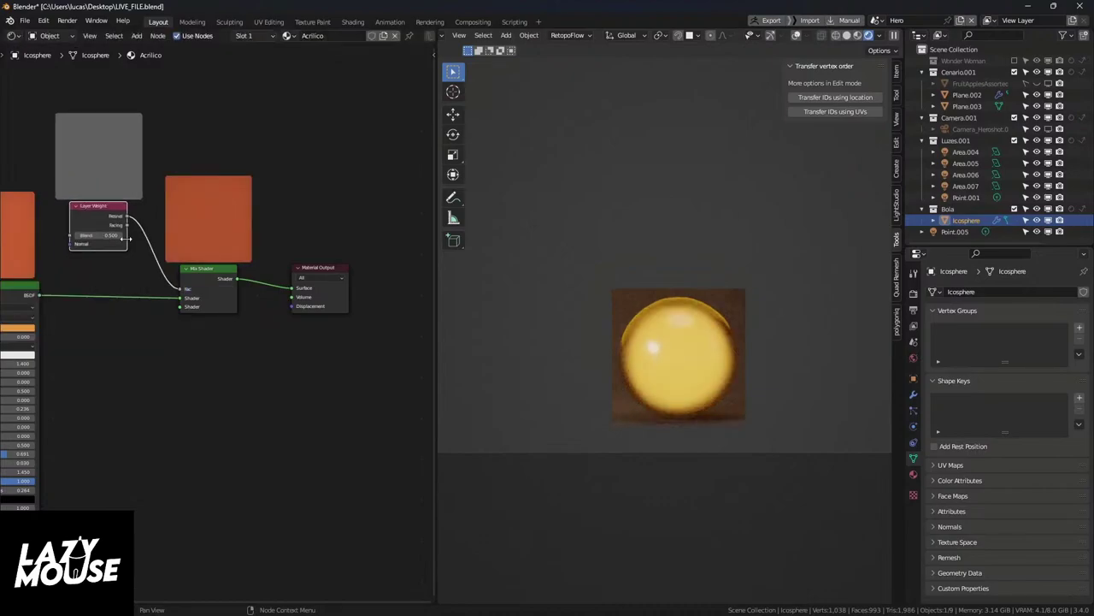
drag(127, 225, 26, 400)
text(tr)
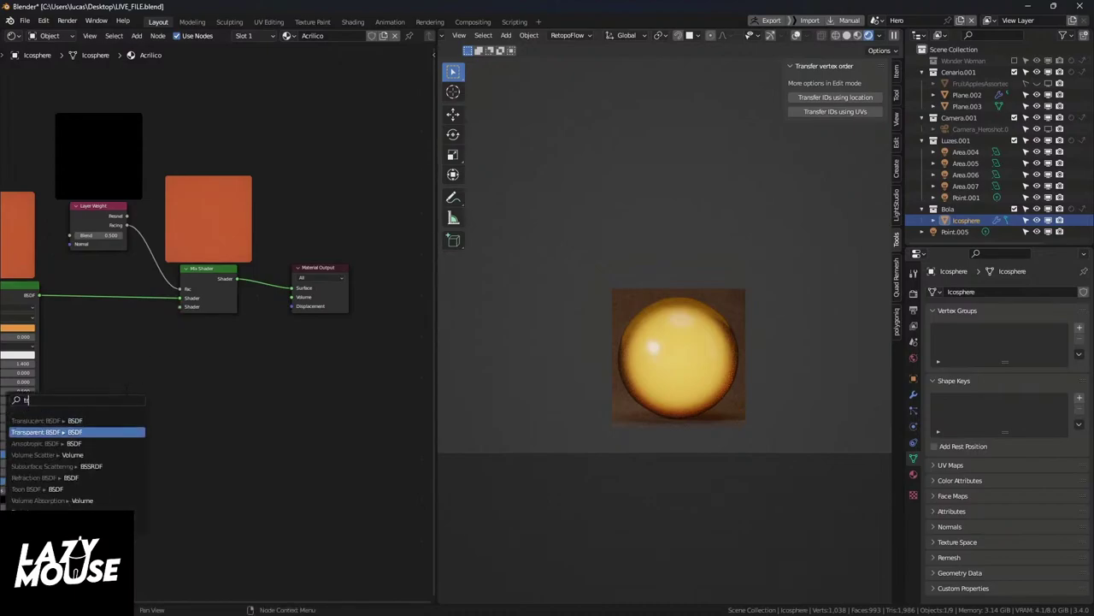
Step: Add a Transparent BSDF into the Mix Shader's upper Shader input and arrange the nodes
click(77, 432)
click(152, 396)
middle_drag(152, 396, 198, 345)
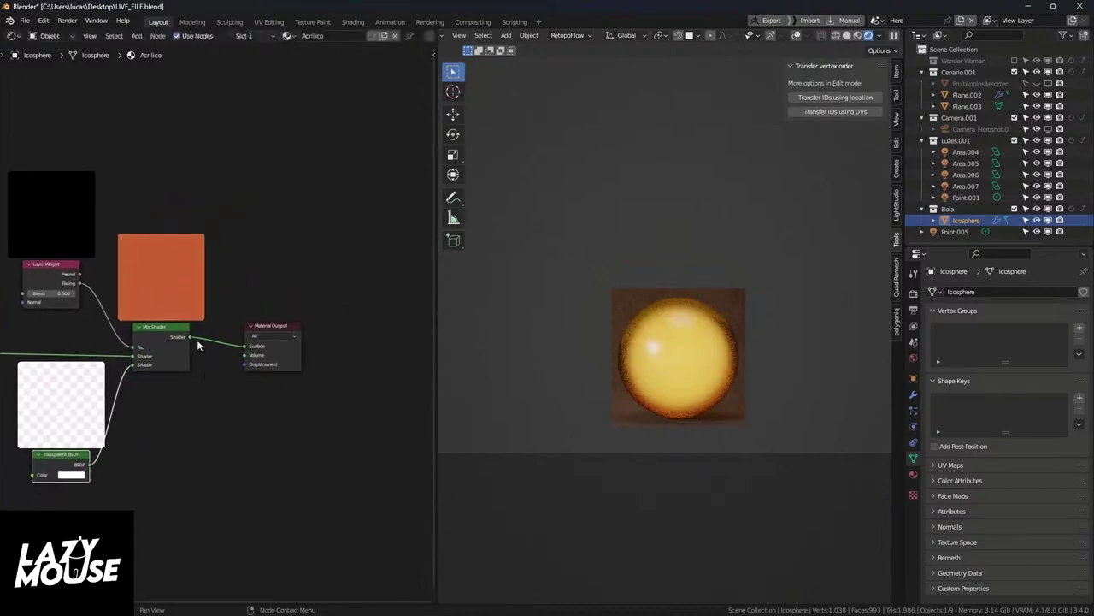
key(g)
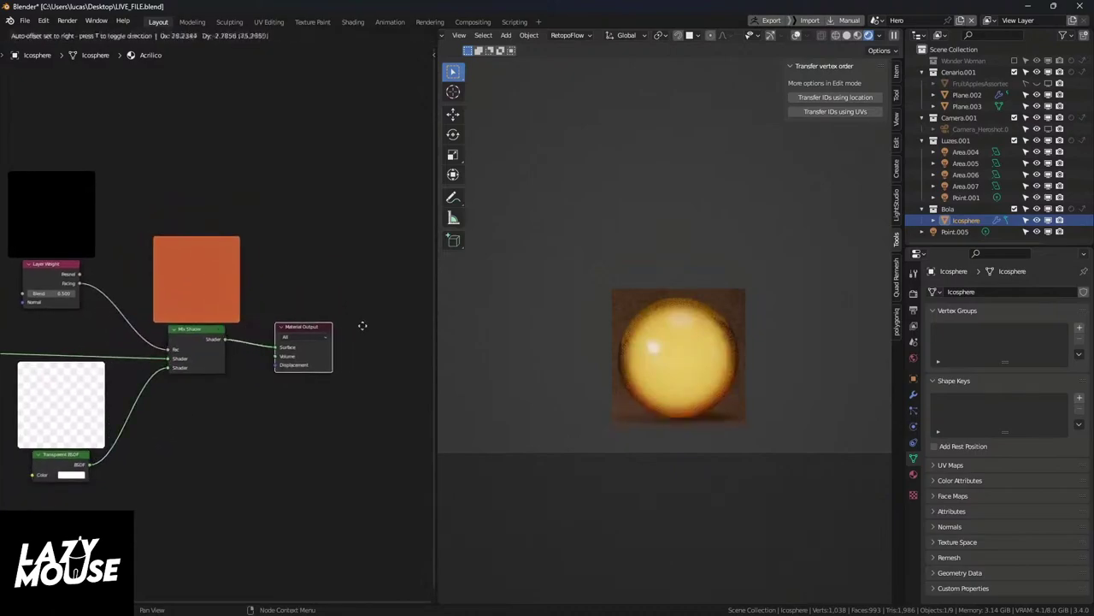
click(370, 325)
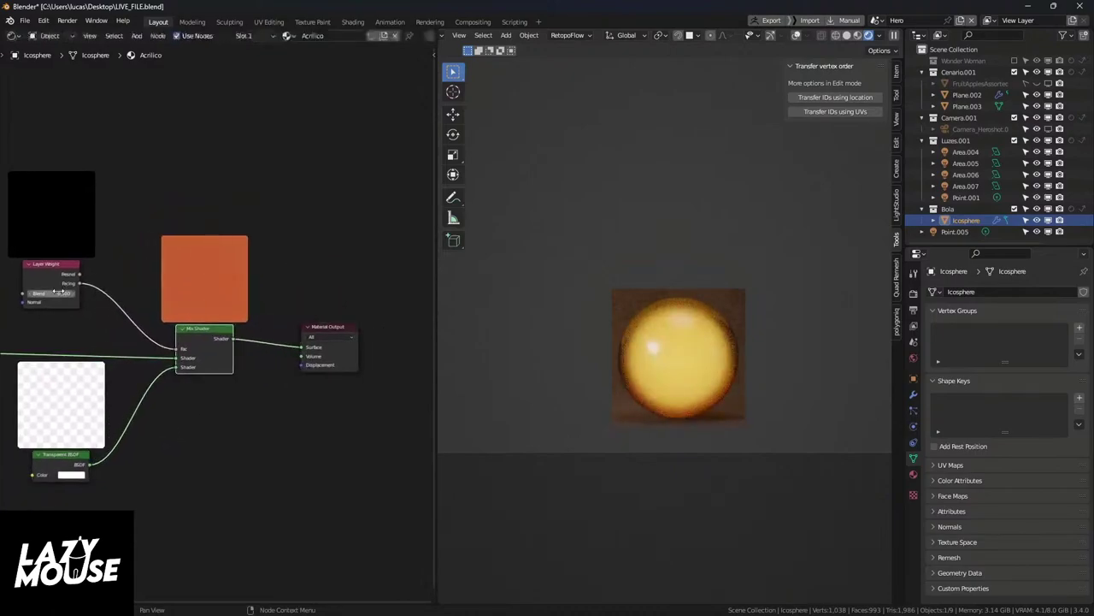
drag(60, 292, 68, 293)
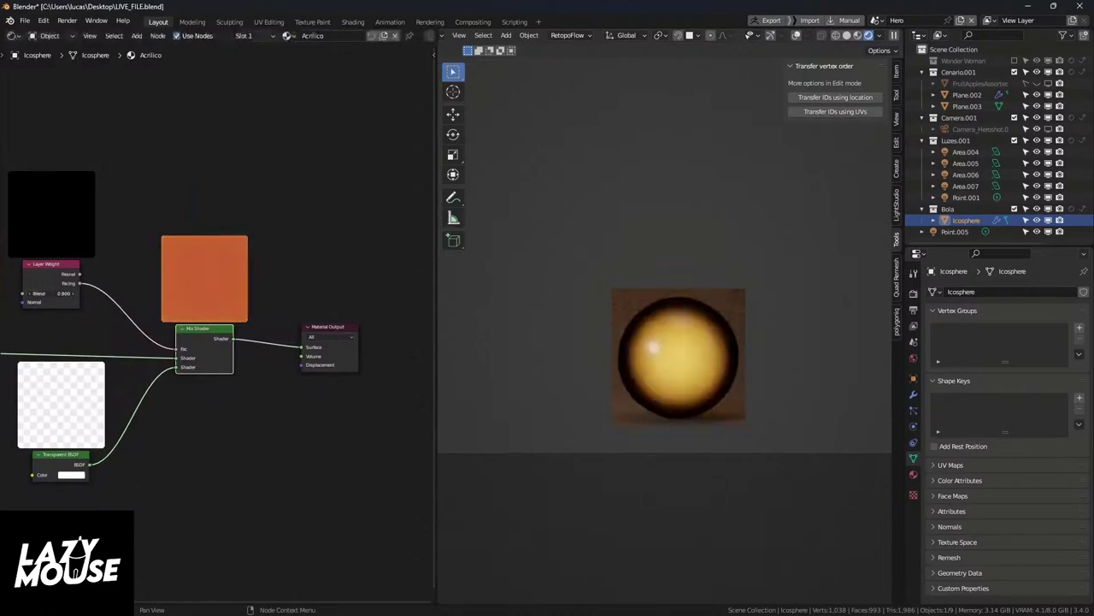
middle_drag(133, 430, 220, 426)
scroll(148, 452, up, 2)
click(149, 452)
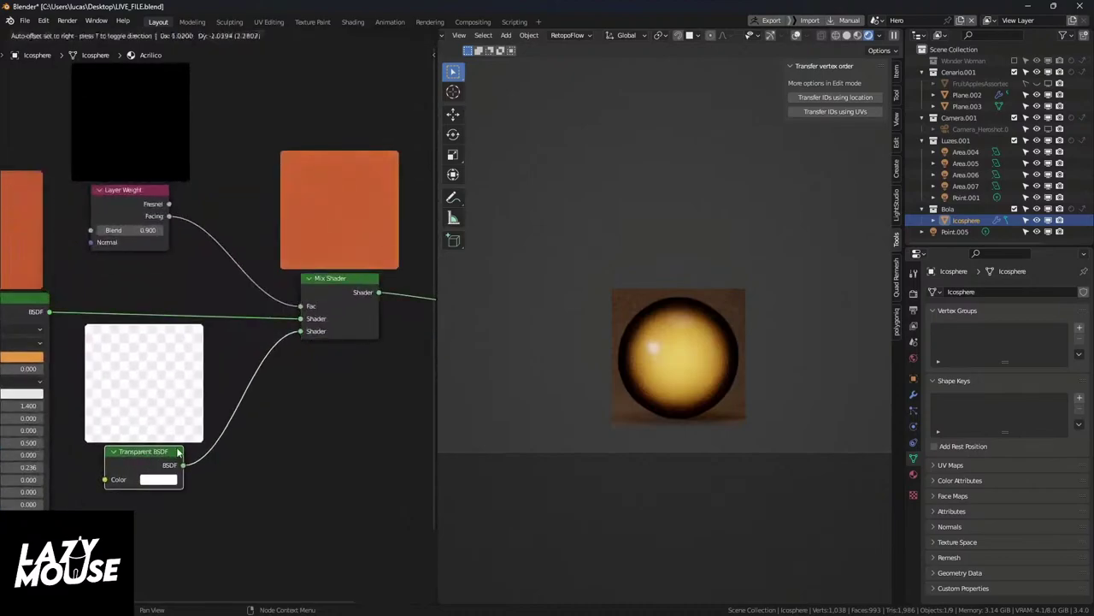
drag(301, 331, 301, 319)
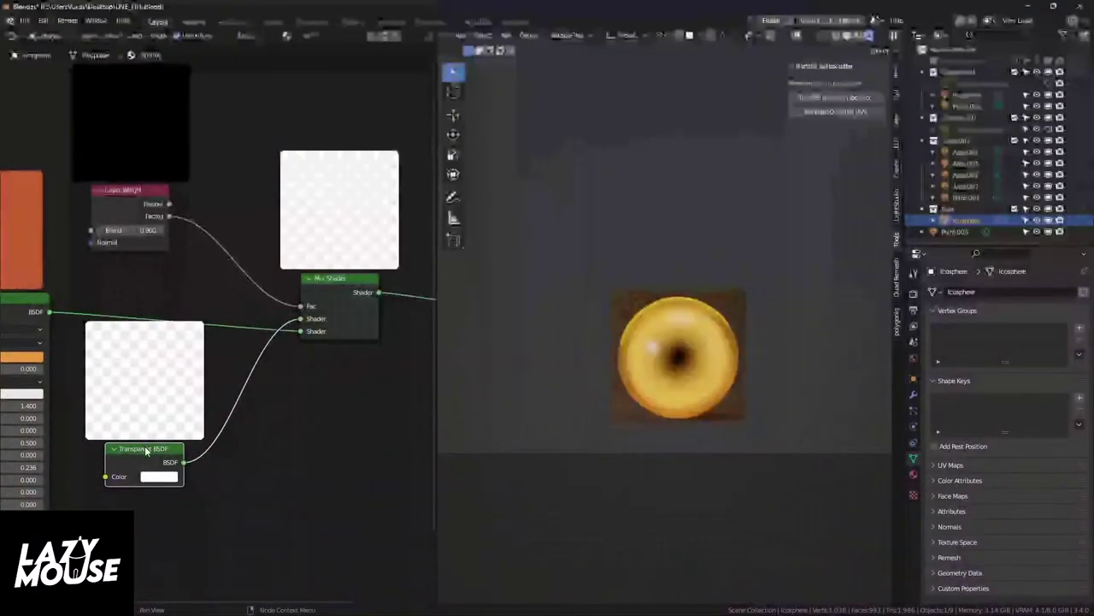
mouse_move(148, 450)
mouse_down()
mouse_move(145, 481)
mouse_move(146, 469)
mouse_up()
Step: Set the Layer Weight blend to 0.100, then disconnect the Transparent BSDF from the Mix Shader
drag(146, 230, 116, 230)
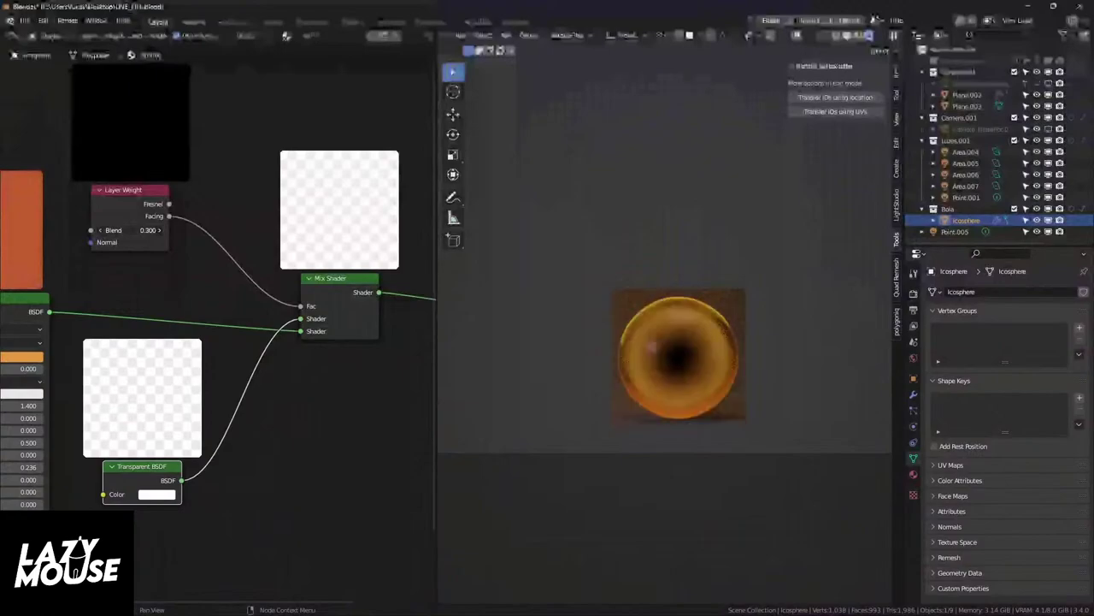
drag(116, 230, 99, 230)
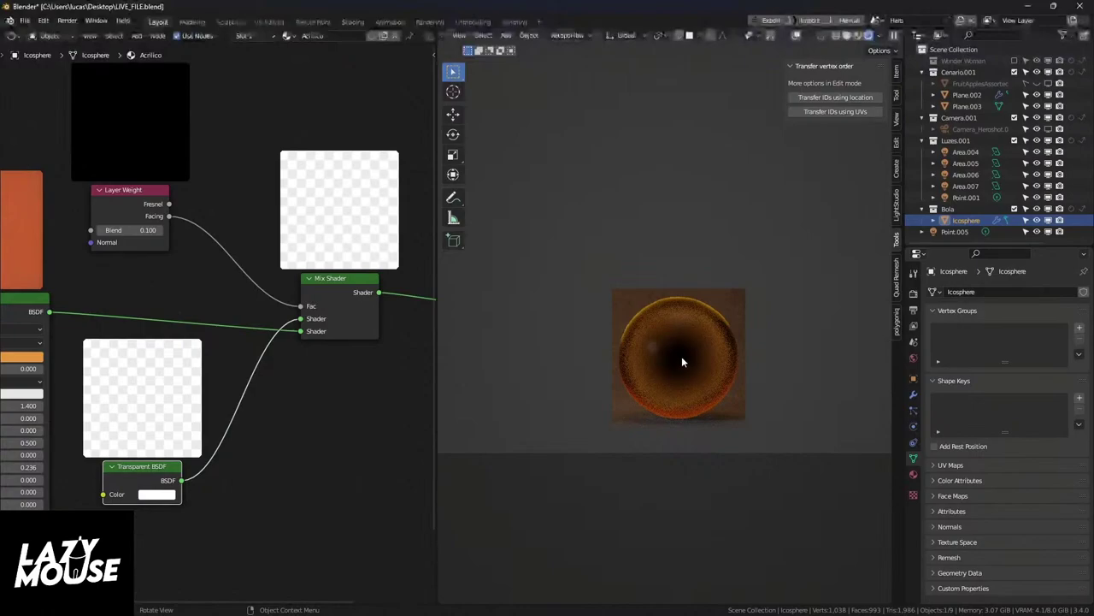
drag(157, 472, 161, 502)
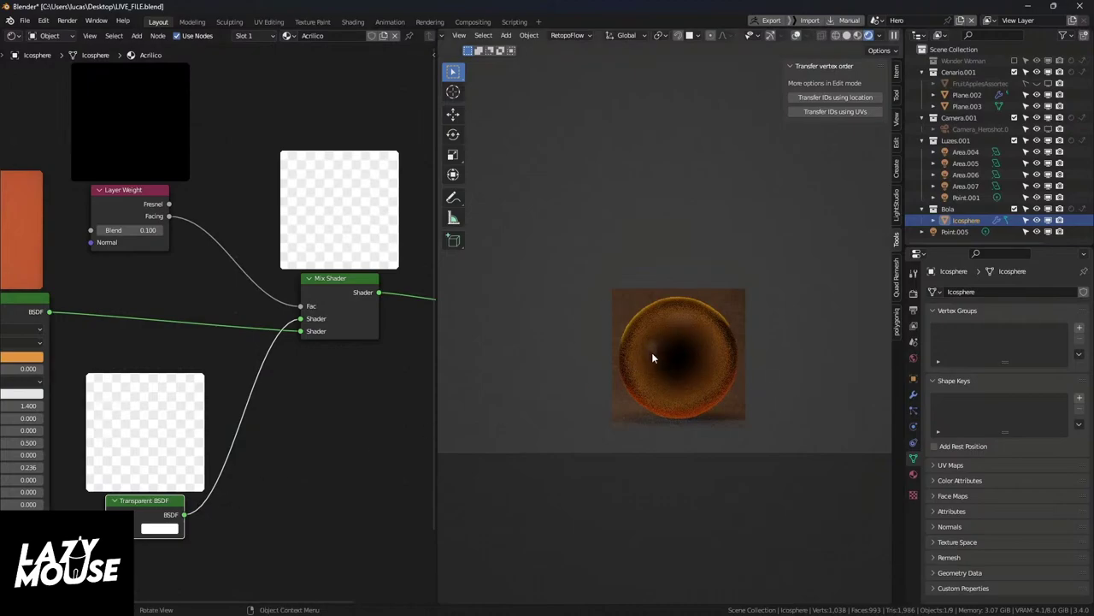
drag(165, 502, 158, 511)
middle_drag(158, 511, 165, 460)
drag(165, 460, 164, 465)
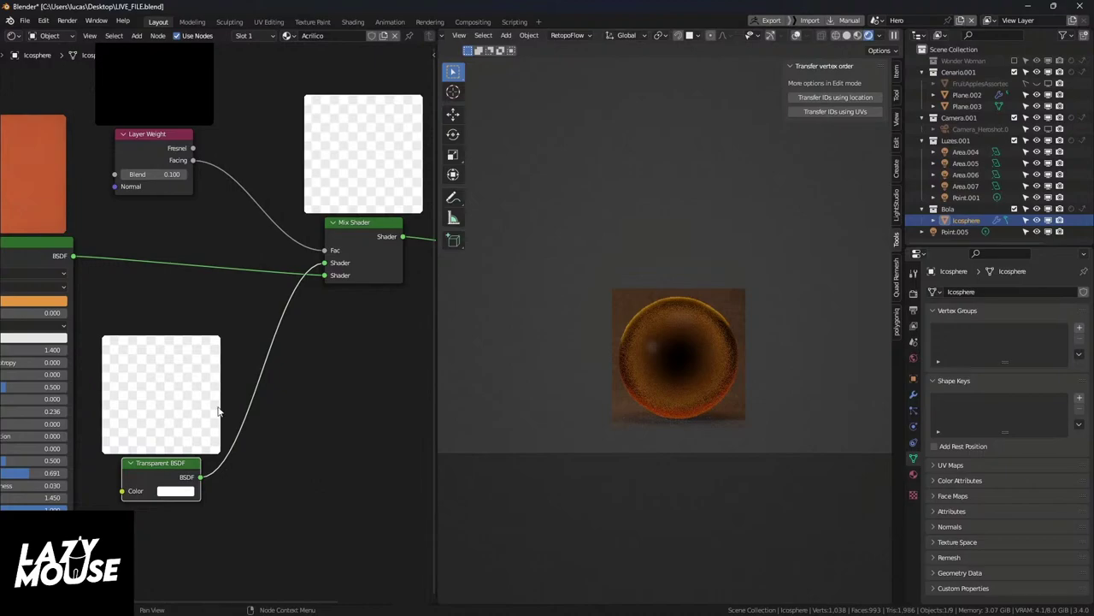
ctrl+right_drag(278, 308, 344, 394)
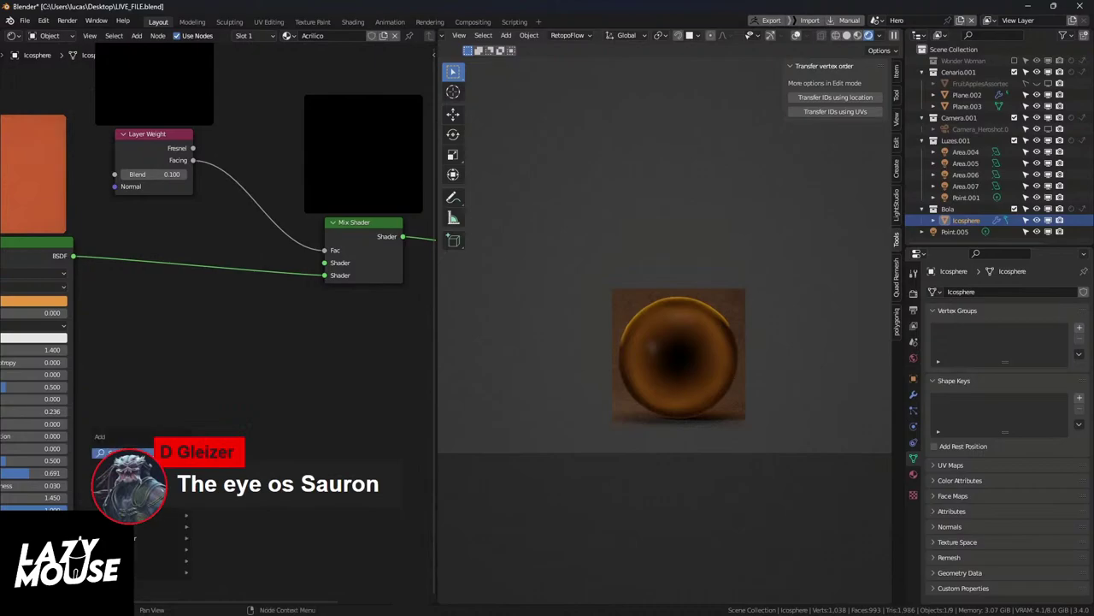
Step: Connect a new Glass BSDF into the Mix Shader and increase its roughness
key(shift+a)
key(Escape)
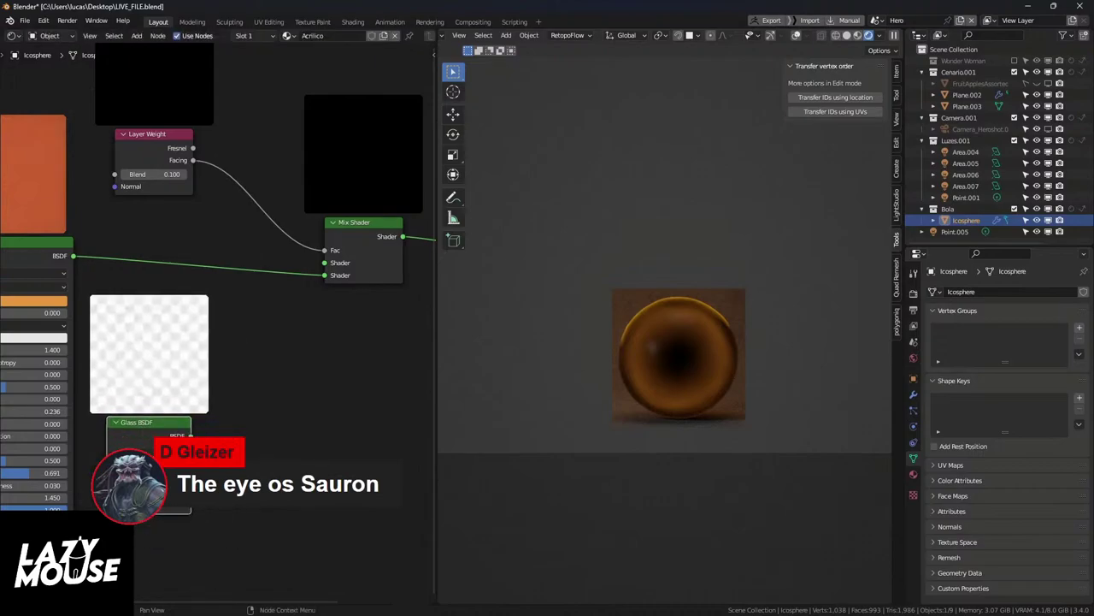
drag(207, 435, 325, 262)
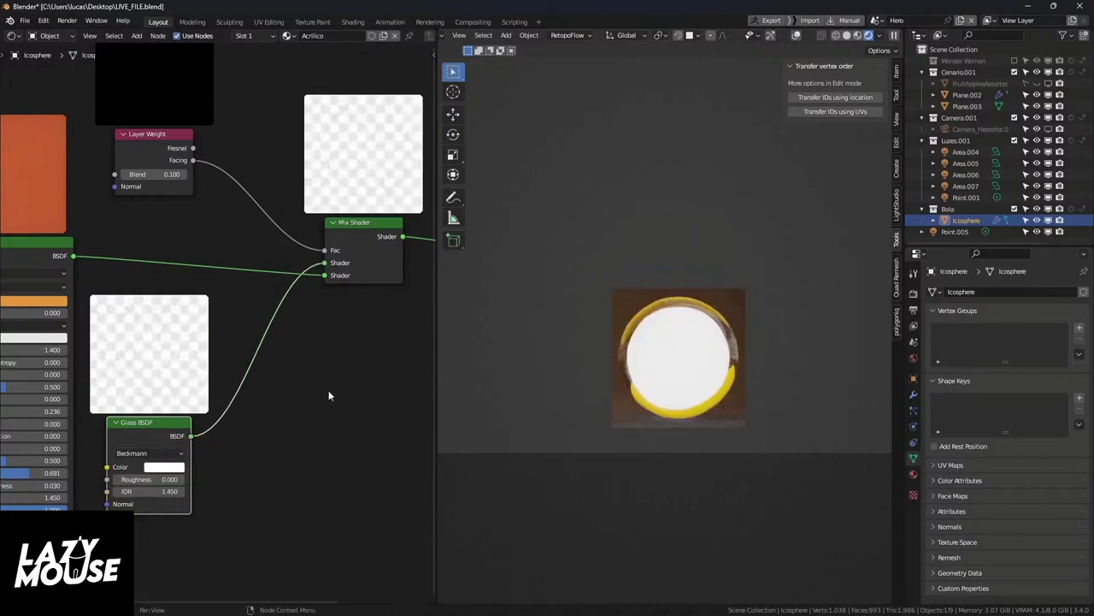
scroll(328, 390, up, 1)
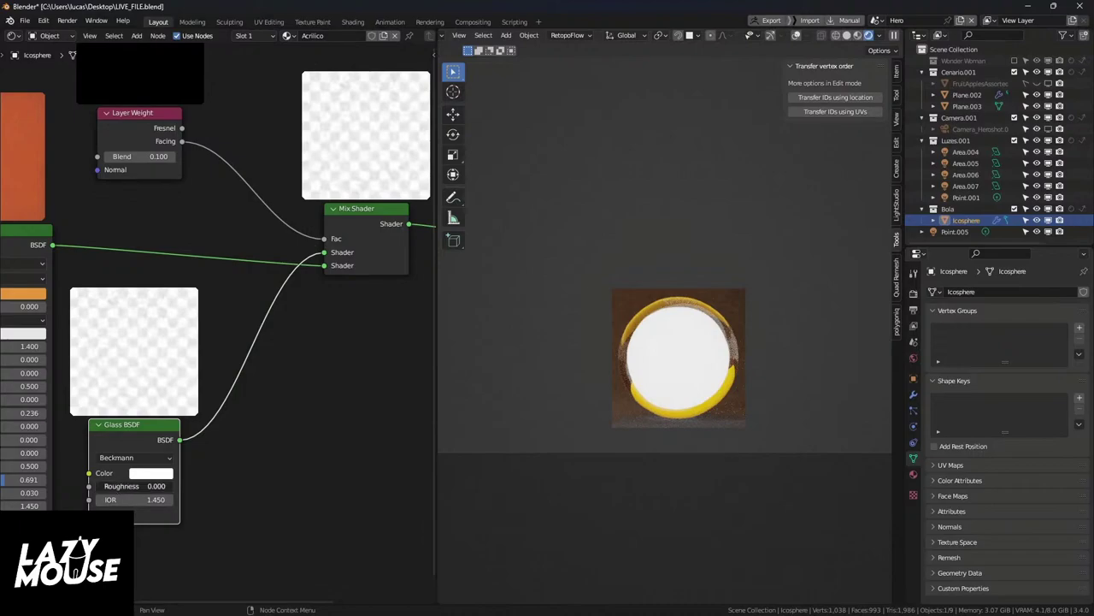
drag(95, 486, 135, 486)
drag(128, 428, 164, 429)
Step: Set the Layer Weight blend to 0.800 and select the Glass BSDF node
click(186, 473)
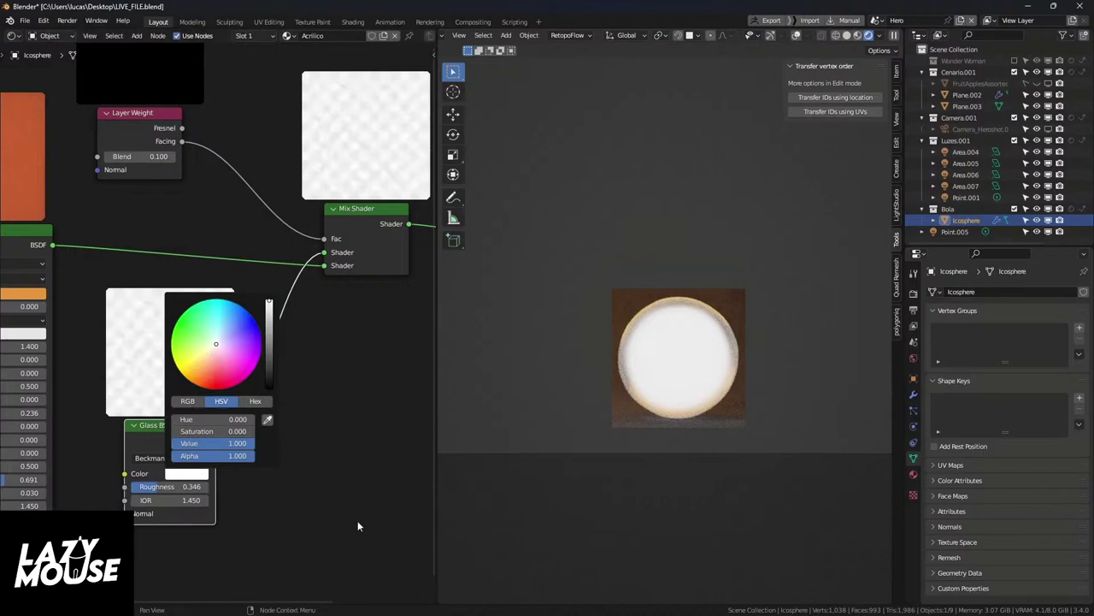
drag(162, 155, 128, 155)
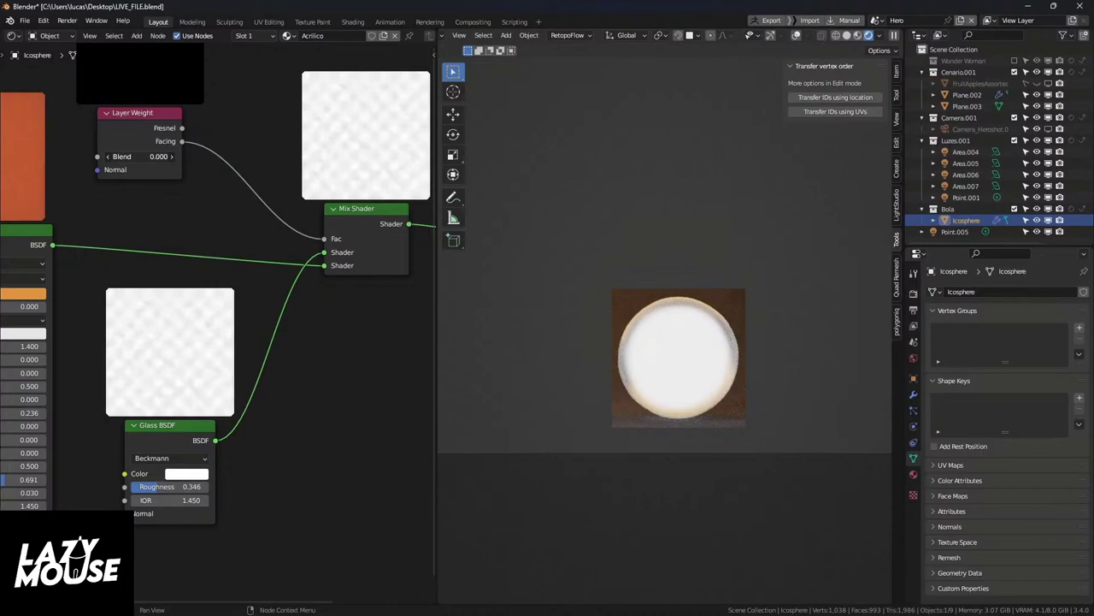
drag(128, 156, 197, 155)
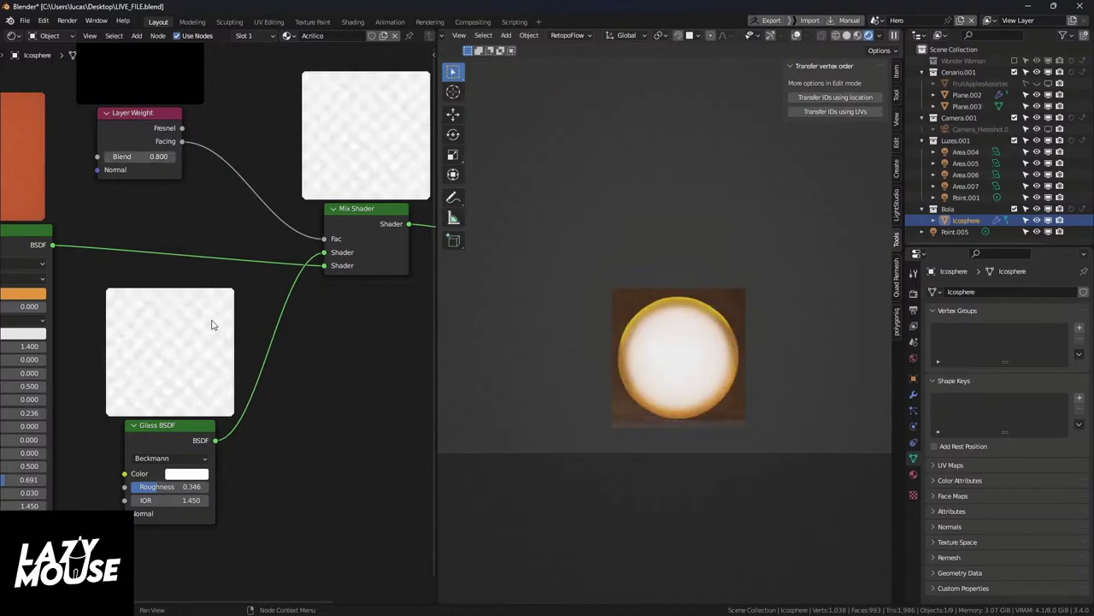
click(176, 425)
Step: Delete the Glass BSDF, Mix Shader and Layer Weight; link Principled BSDF to Surface
key(x)
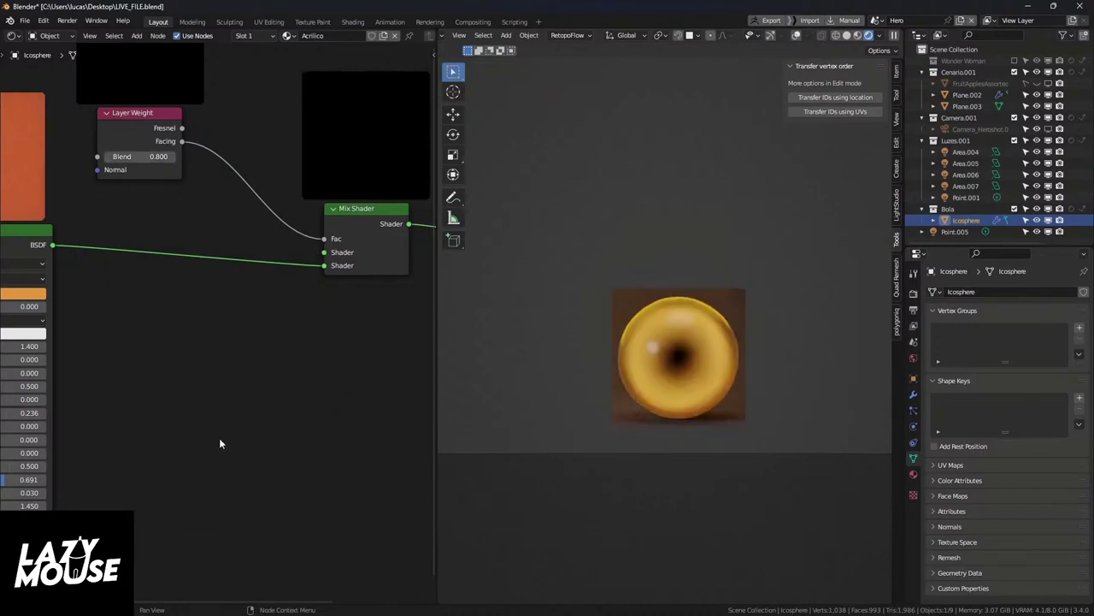
scroll(340, 219, down, 4)
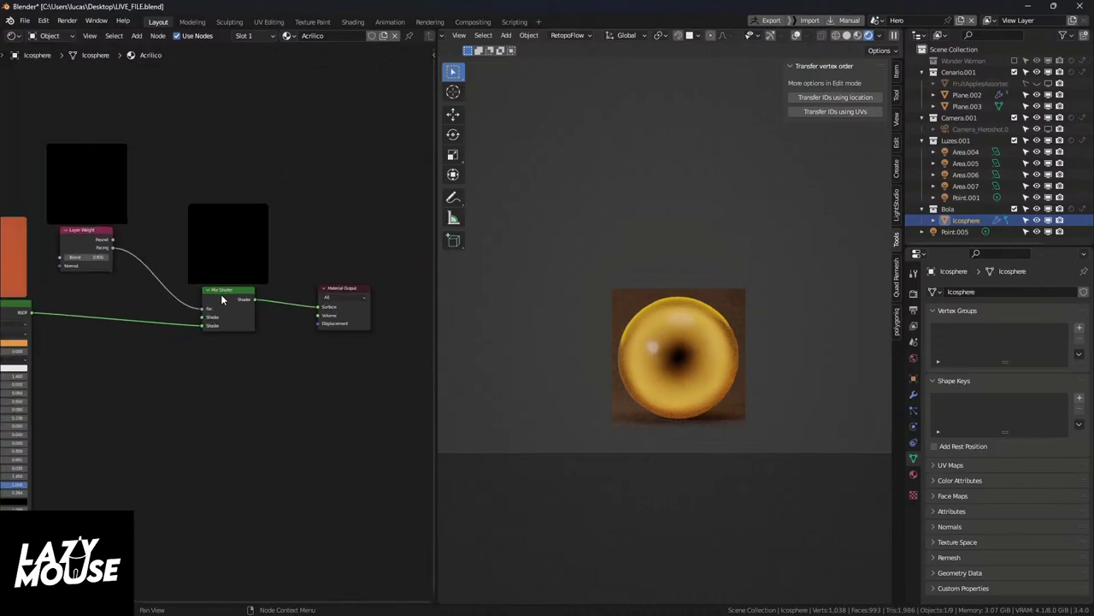
click(227, 297)
key(x)
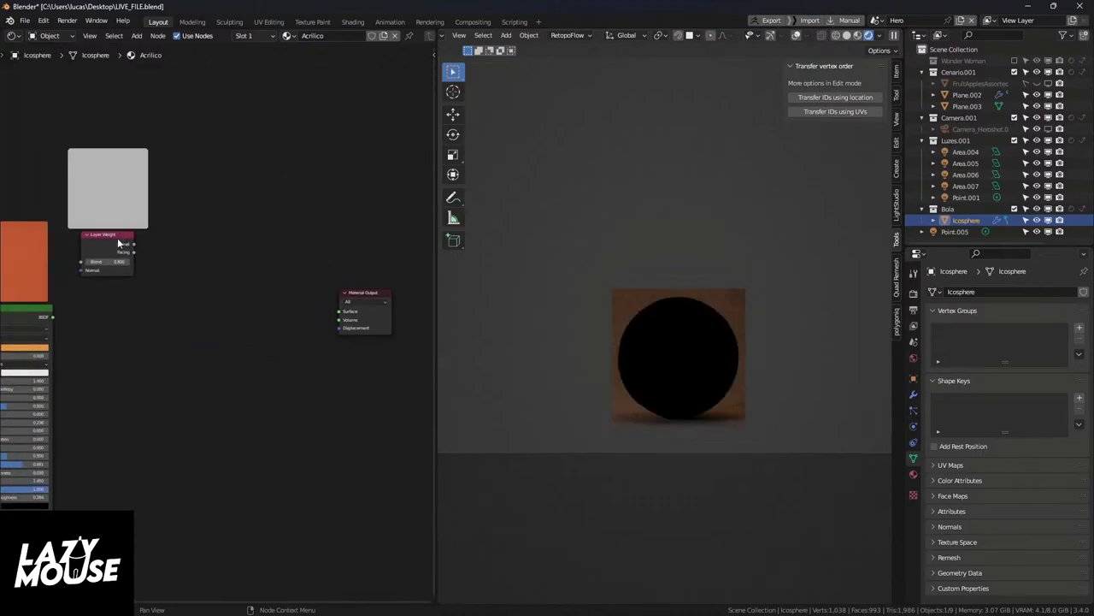
click(117, 238)
key(x)
drag(52, 317, 344, 321)
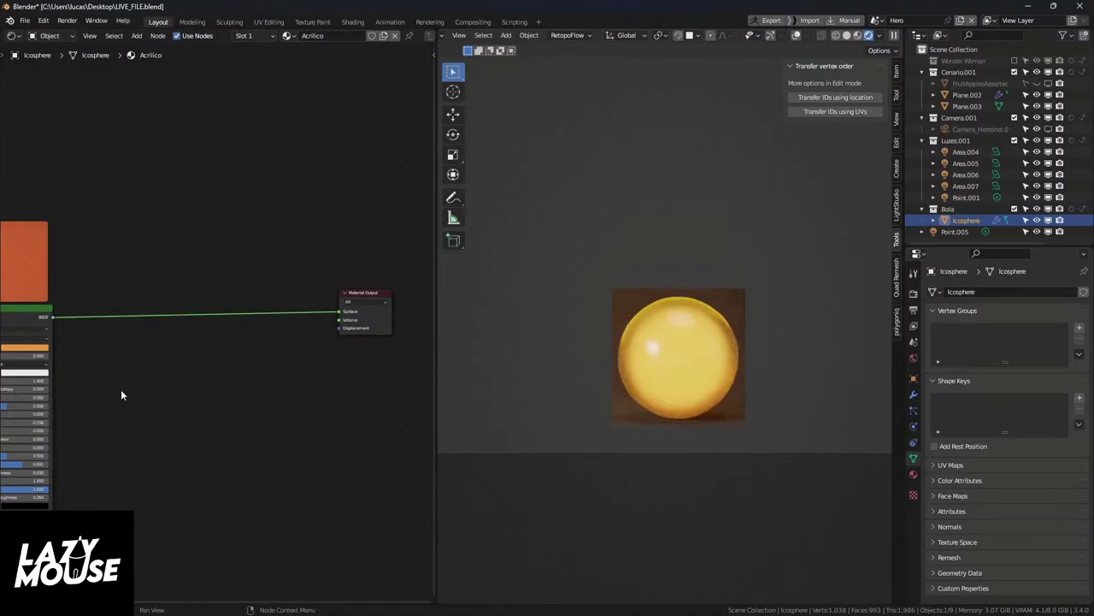
Step: Frame the Principled BSDF and Material Output nodes, leaving Base Color unlinked
middle_drag(122, 399, 324, 406)
drag(165, 354, 13, 261)
key(Escape)
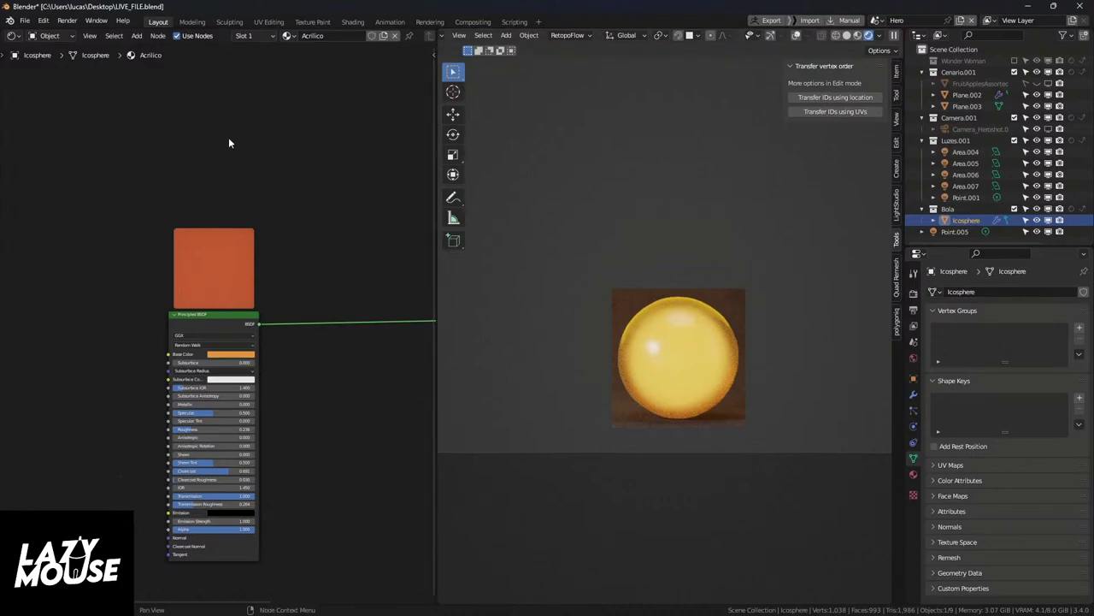
key(Home)
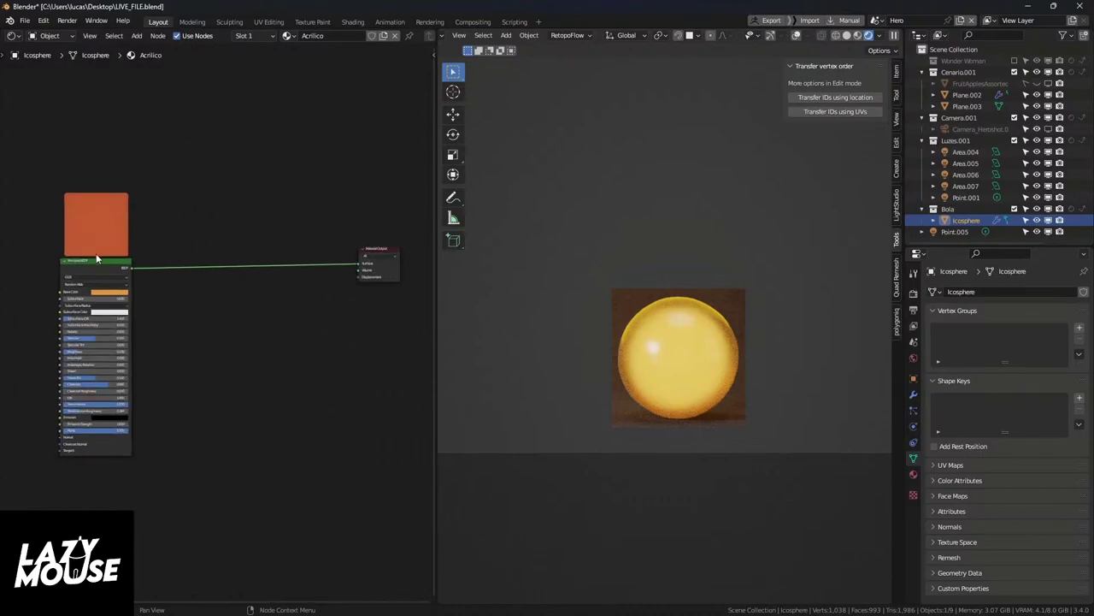
click(93, 262)
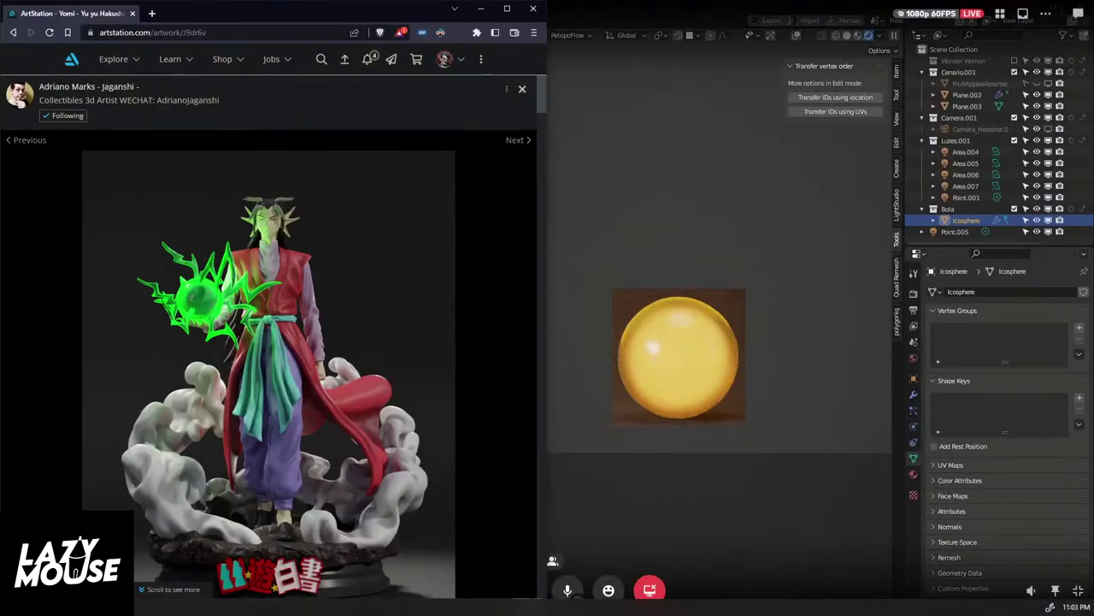
Step: Snap the browser beside Blender, maximize the ArtStation page, then return to Blender
key(super+Left)
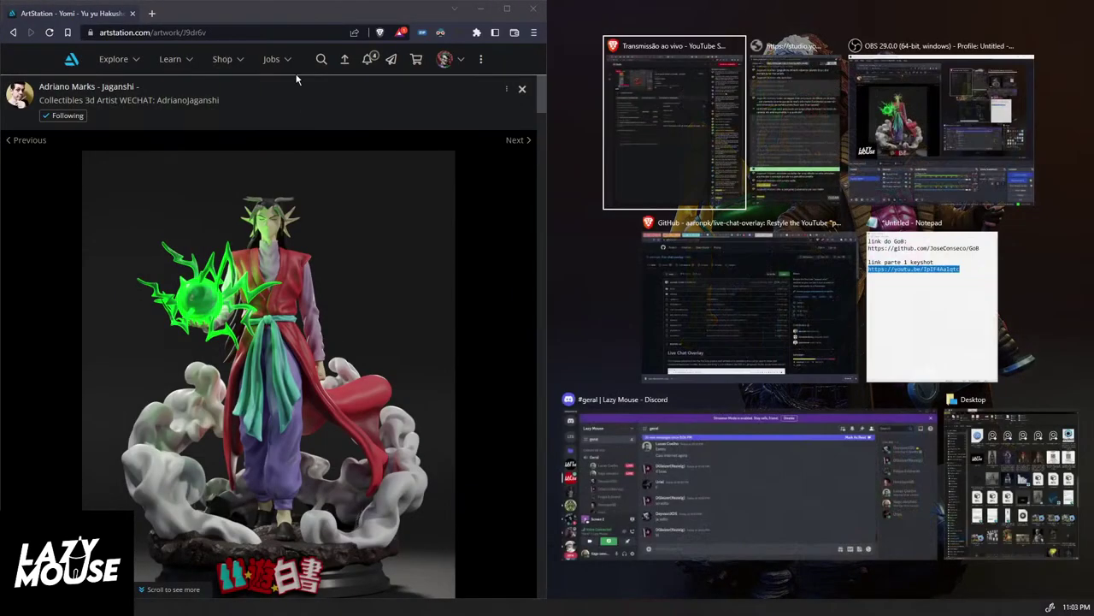
click(310, 236)
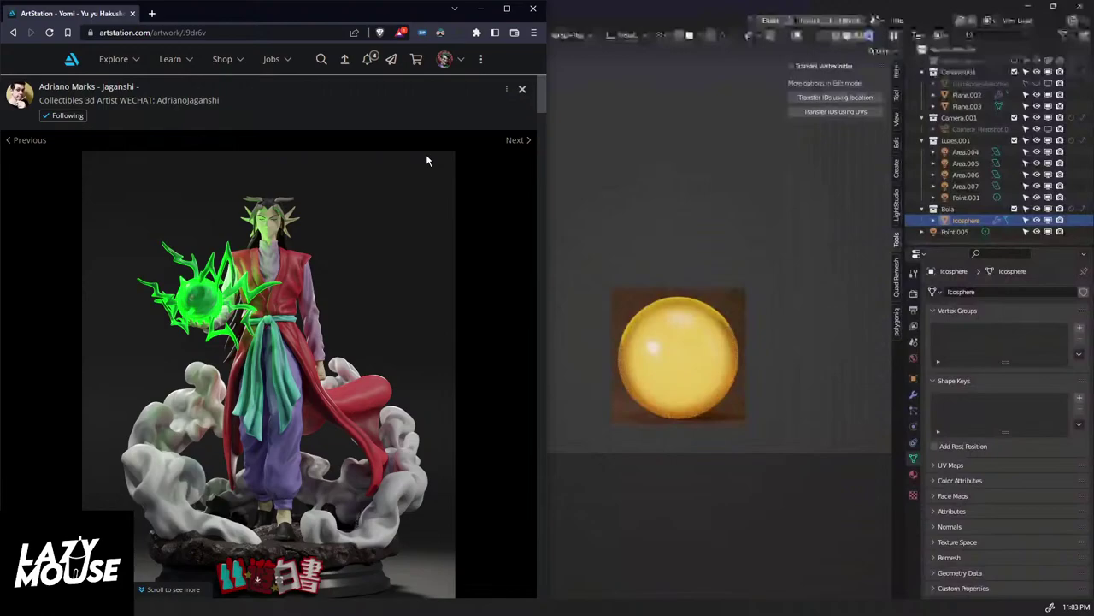
click(507, 9)
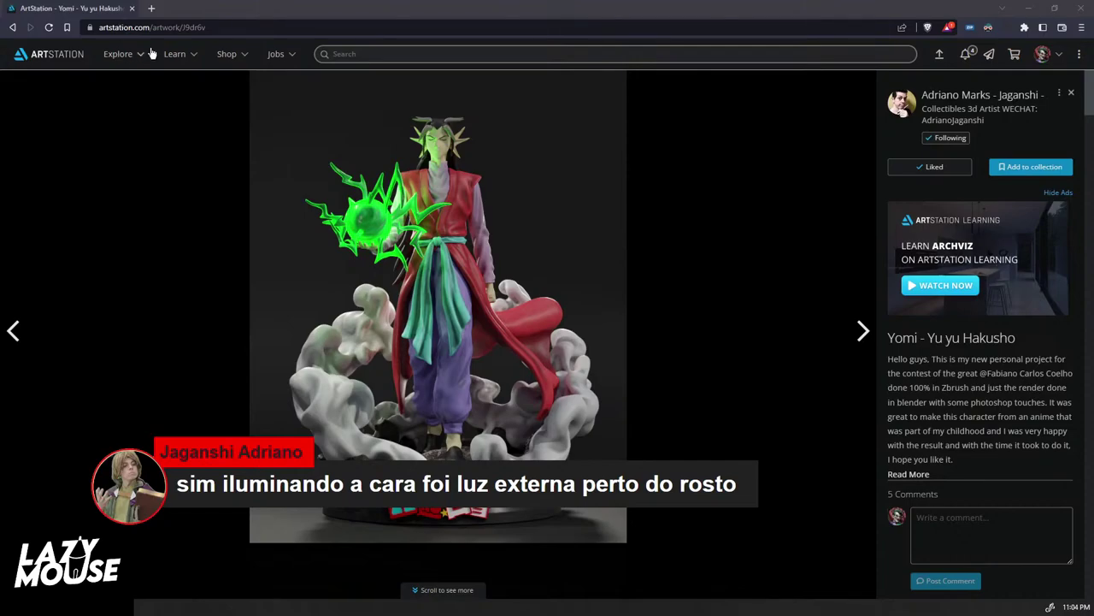
key(alt+Tab)
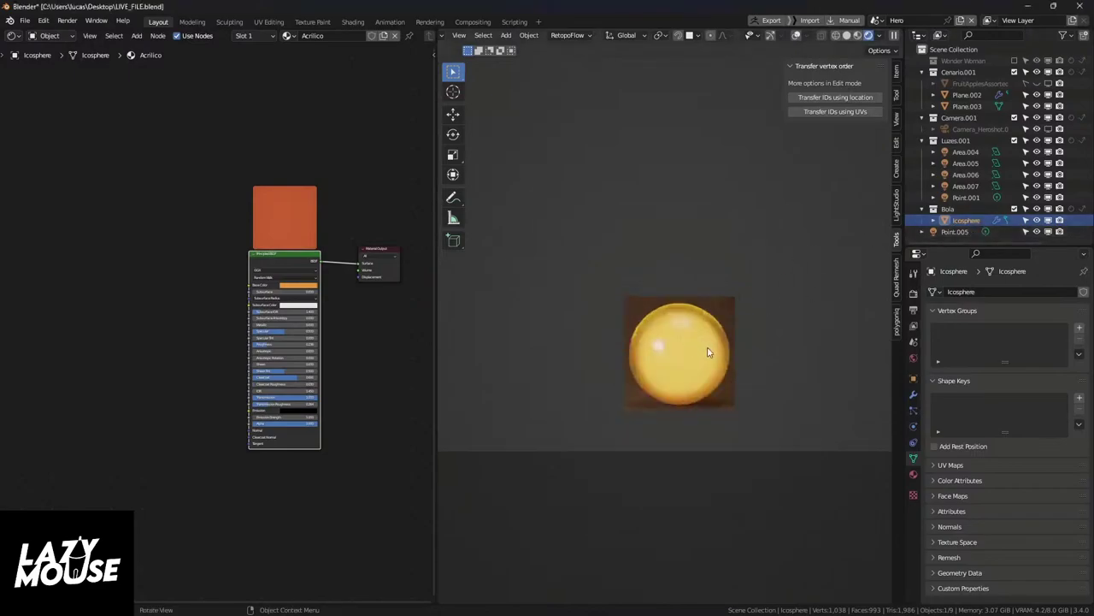
scroll(711, 354, up, 1)
drag(437, 425, 251, 420)
shift+middle_drag(599, 408, 584, 315)
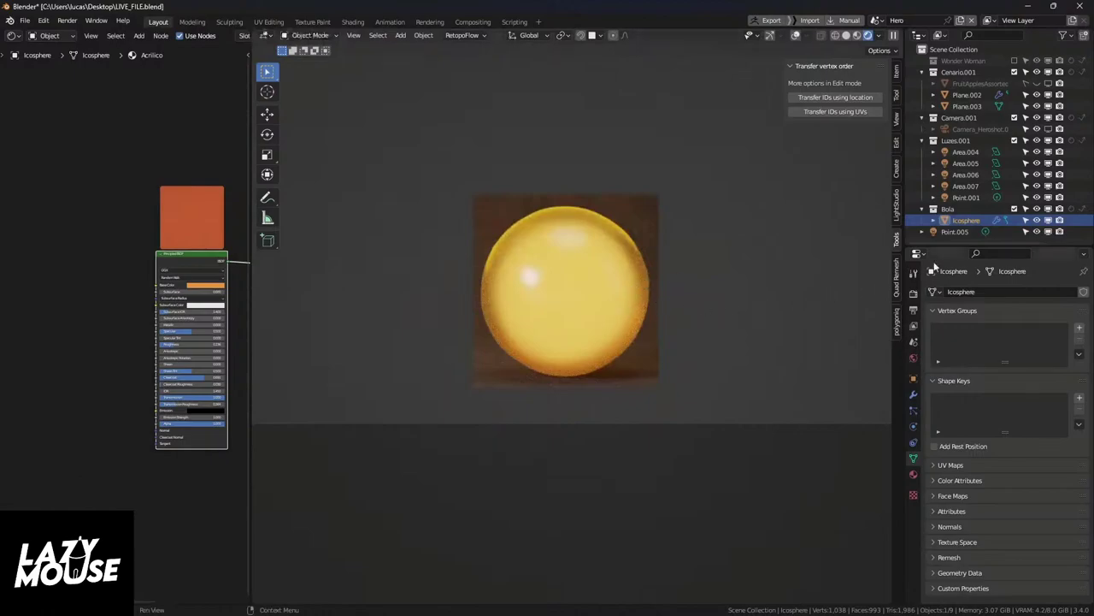
click(911, 358)
click(913, 395)
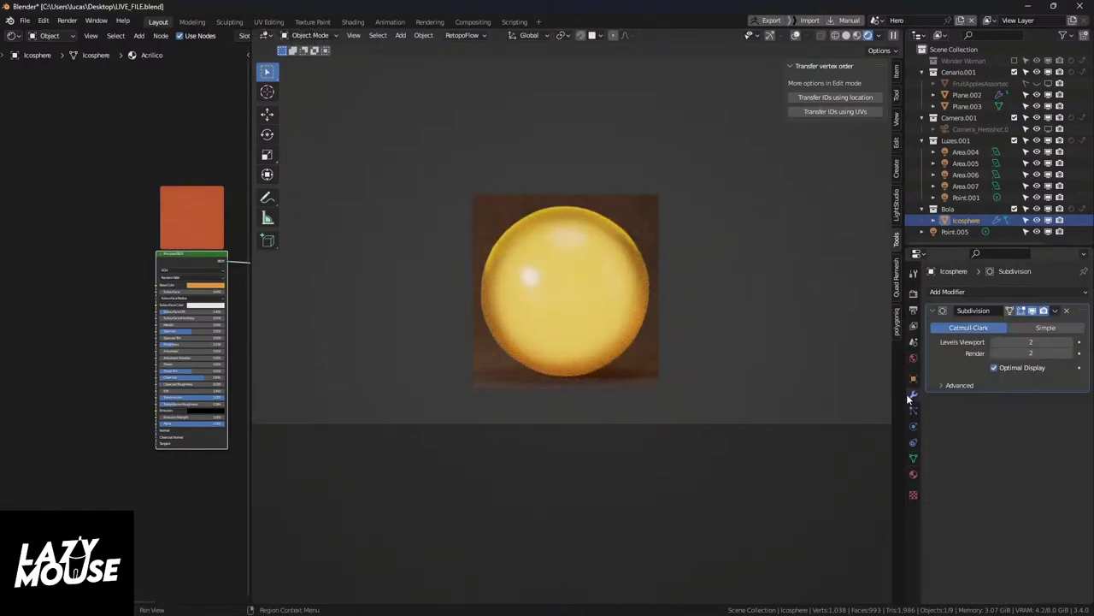
click(1002, 292)
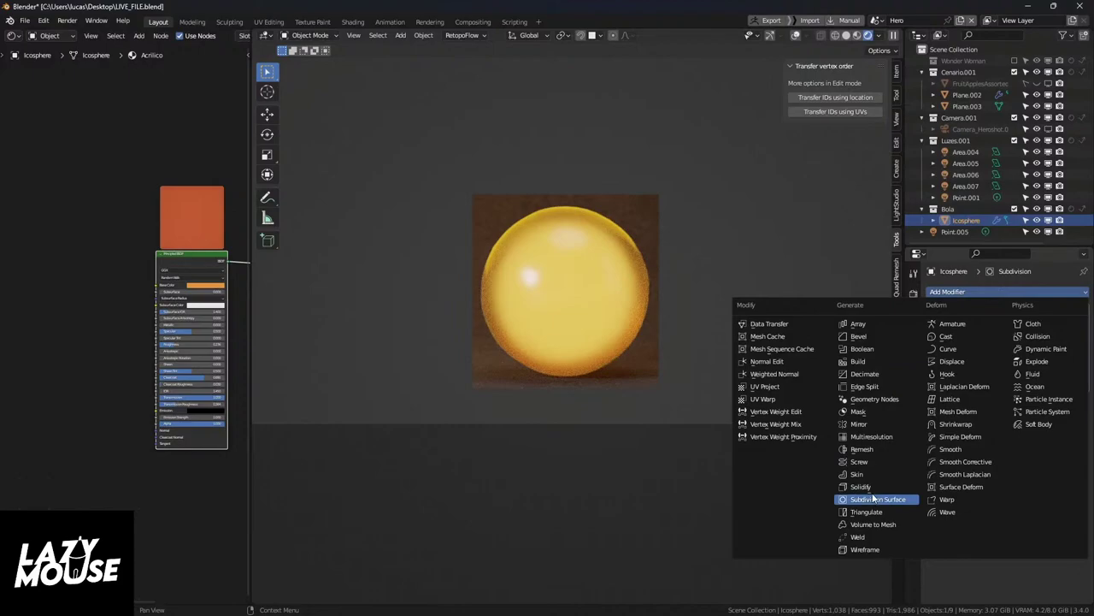
key(Return)
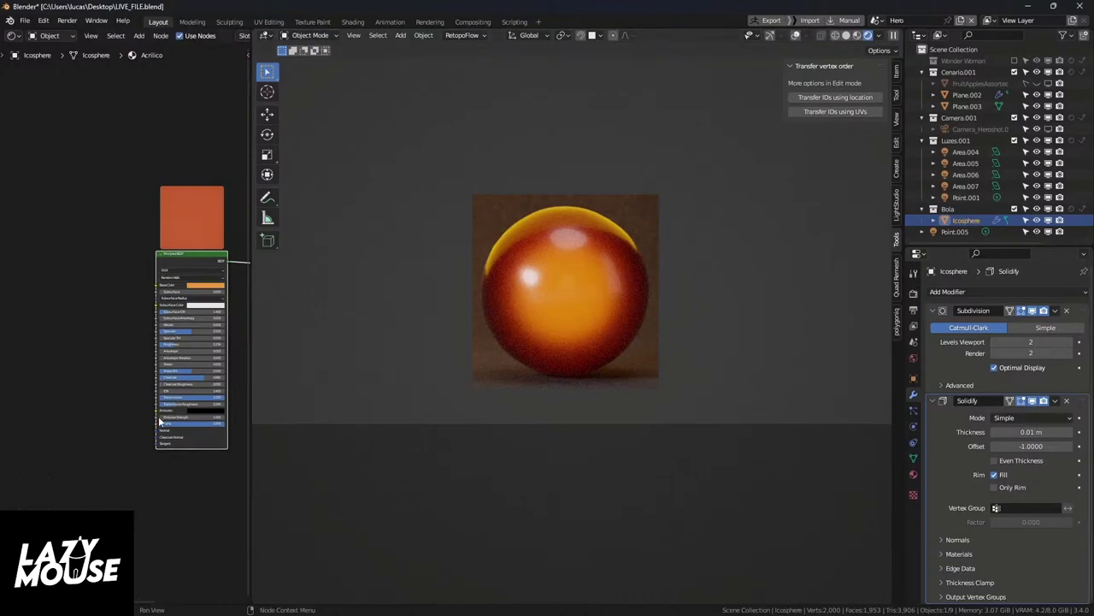
scroll(174, 410, up, 4)
drag(174, 401, 190, 400)
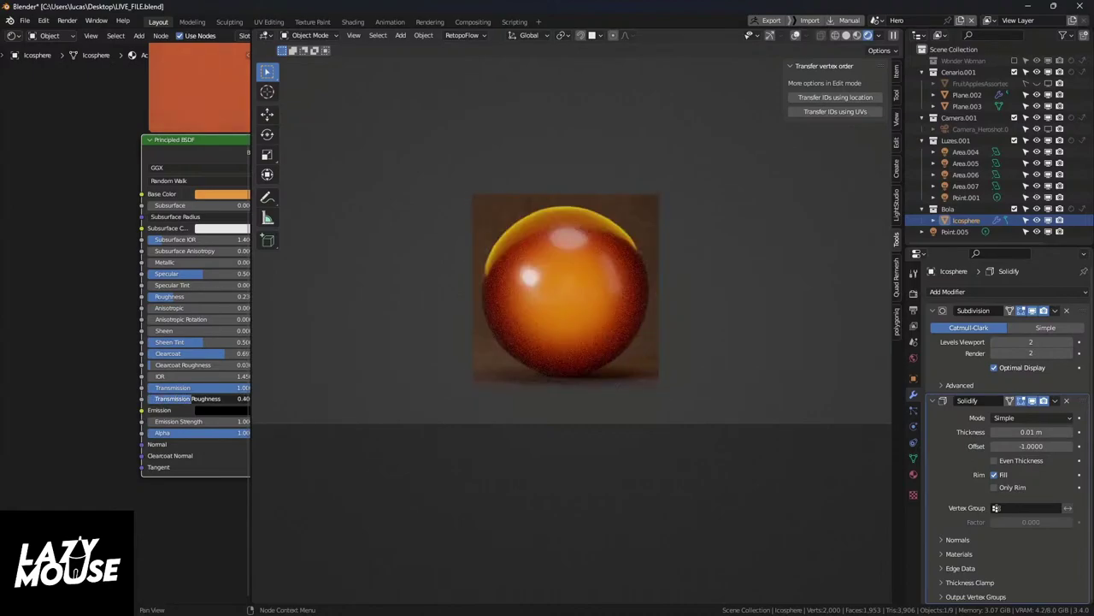
scroll(702, 296, down, 2)
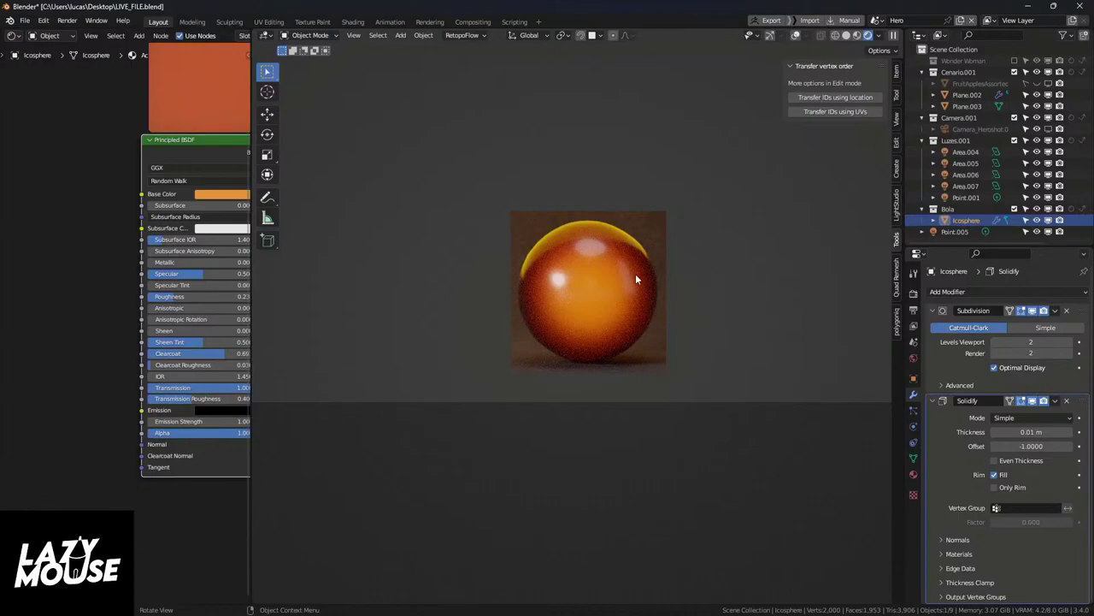
scroll(634, 281, up, 2)
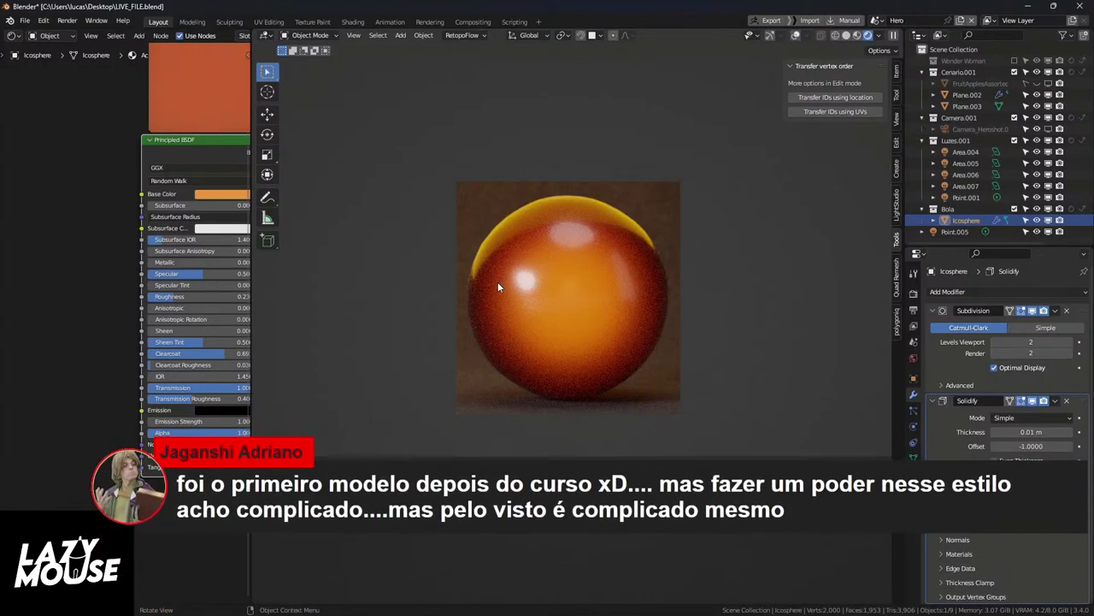
Step: Select Point.005 and drag its power from 5.9 W up to about 21.3 W
click(955, 232)
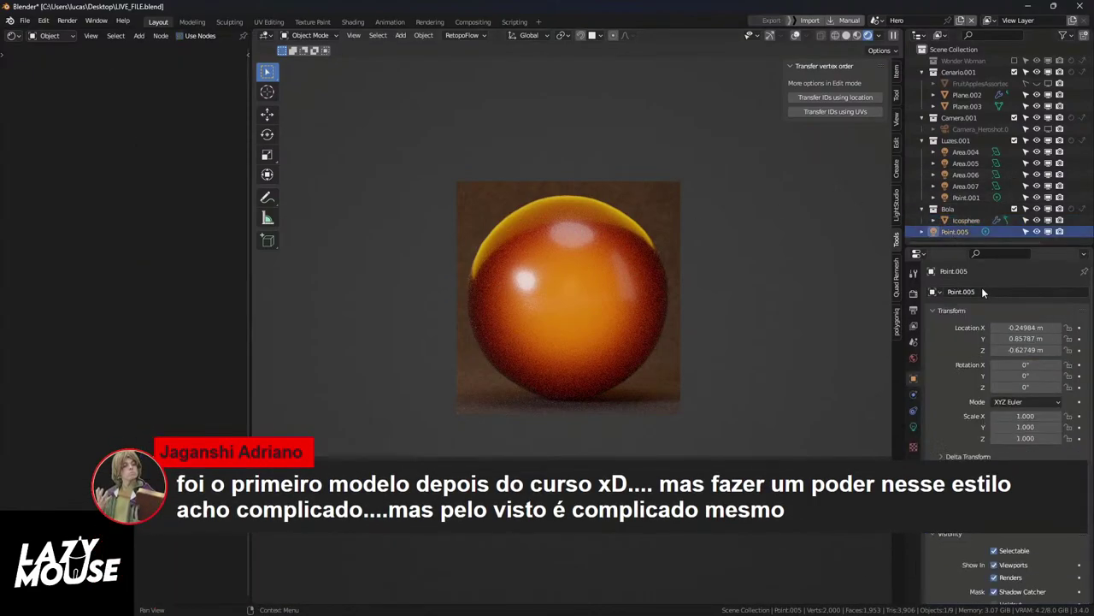
click(913, 427)
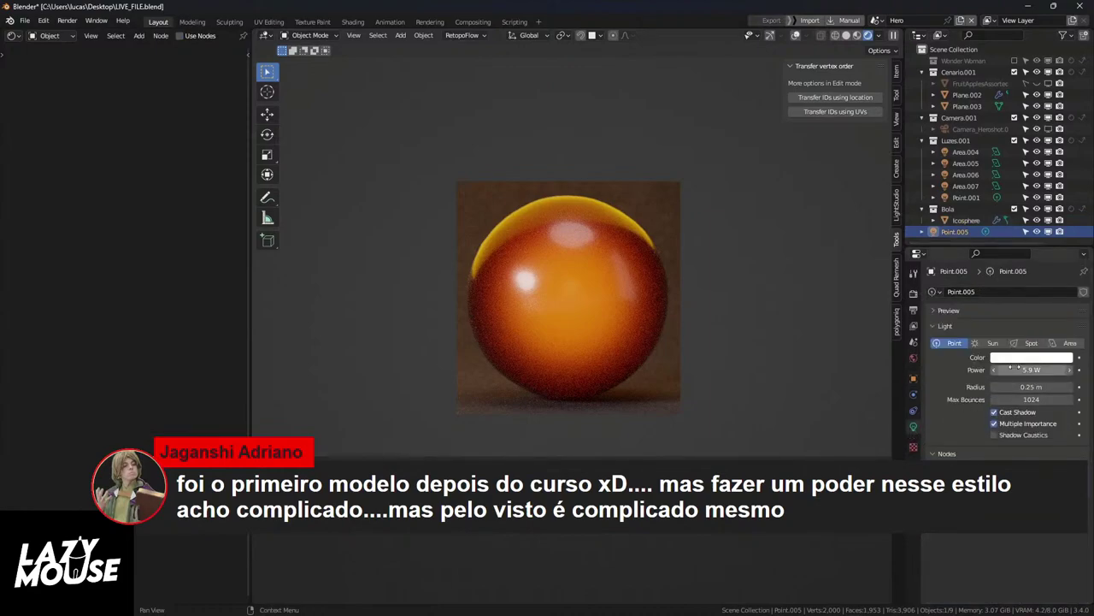
drag(1032, 369, 1067, 369)
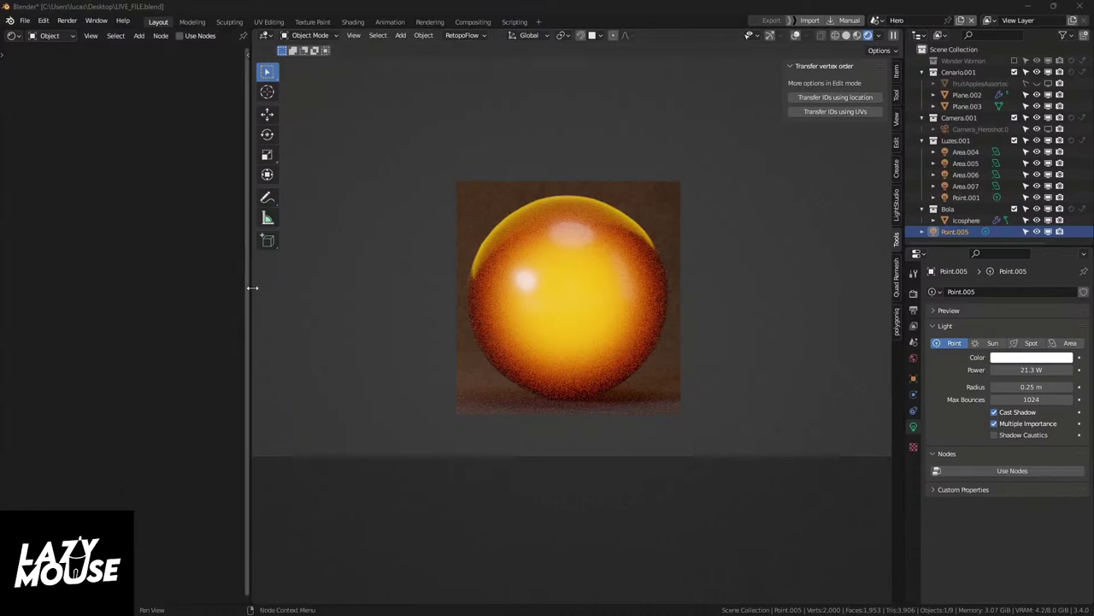
Step: Widen the node editor, hide Point.005 in the viewport, and select the sphere
drag(250, 288, 489, 303)
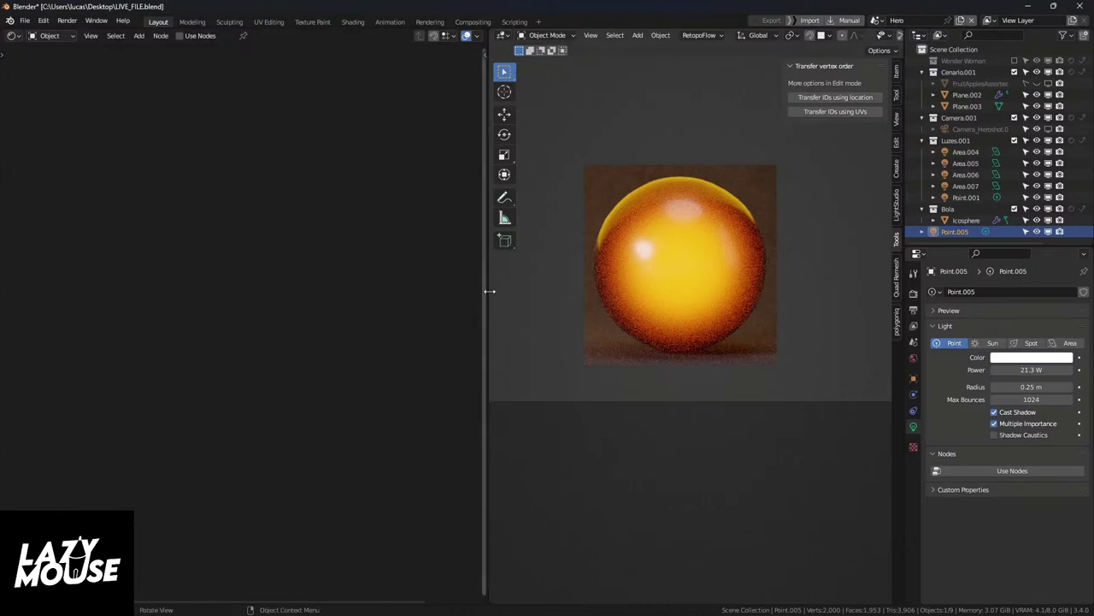
drag(489, 291, 428, 296)
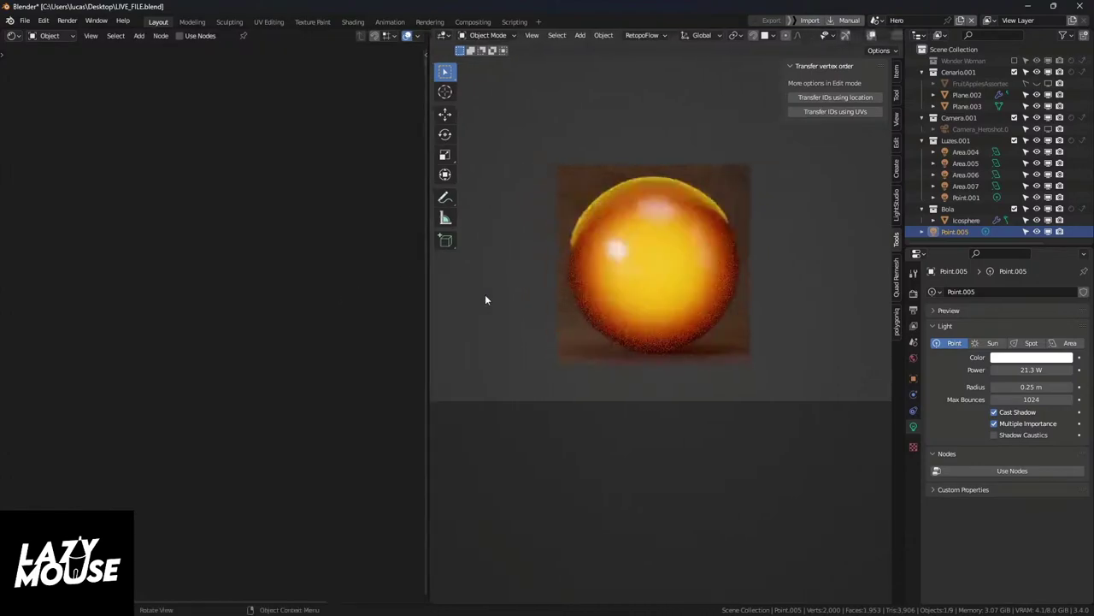
click(1049, 232)
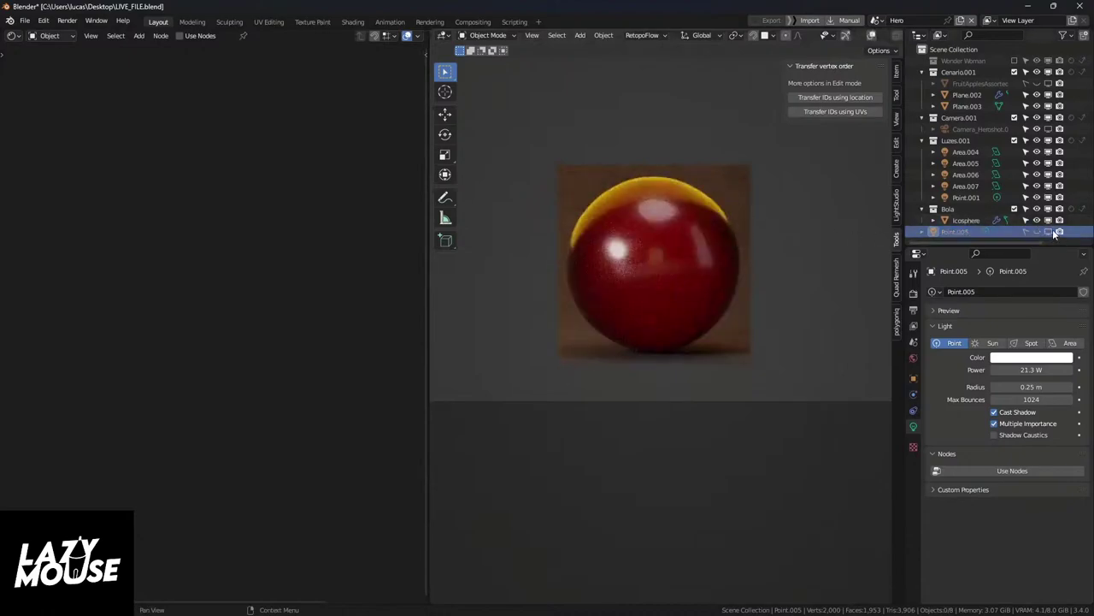
click(638, 245)
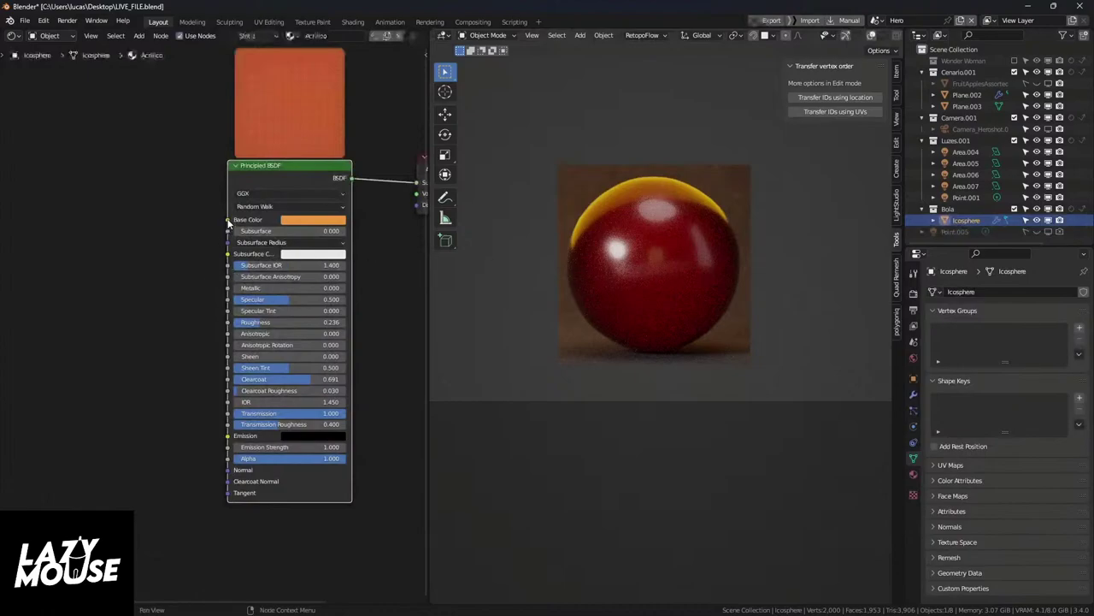
drag(228, 219, 86, 154)
text(value)
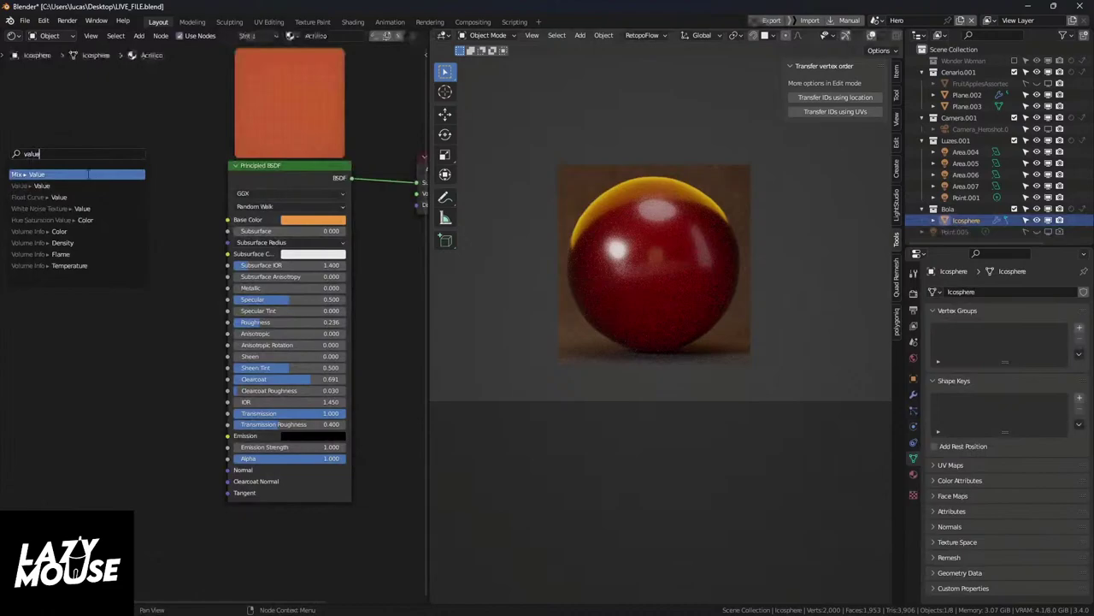
click(74, 176)
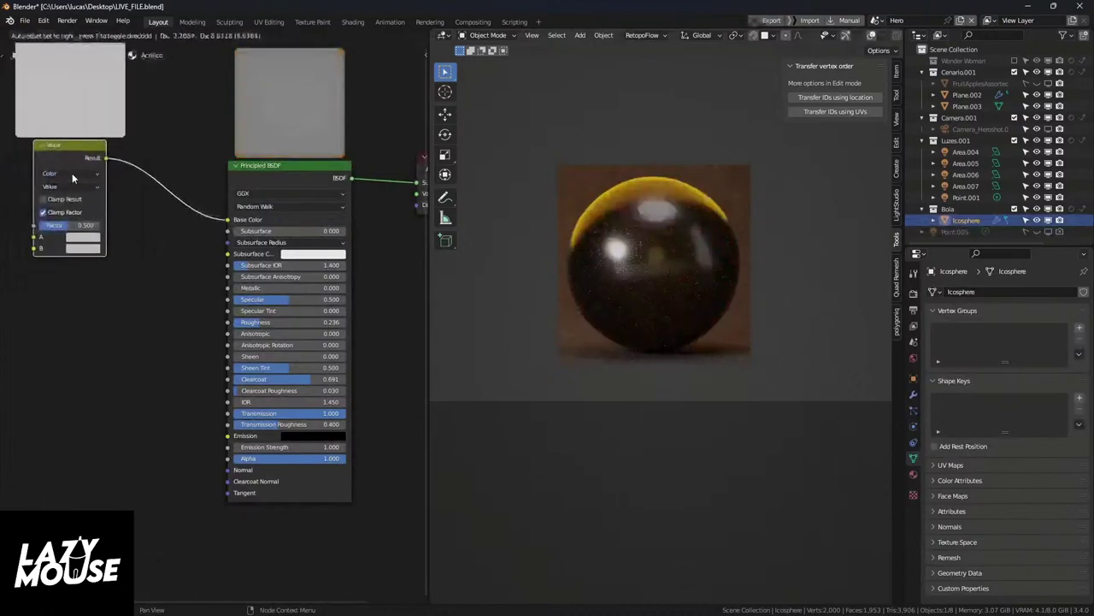
key(ctrl+z)
key(shift+a)
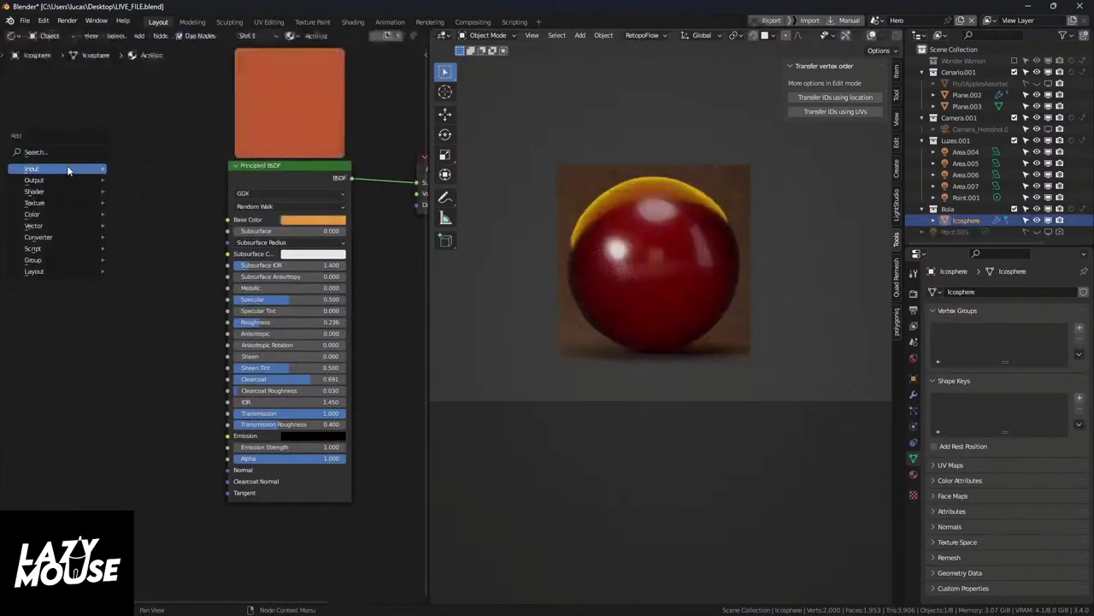
text(h)
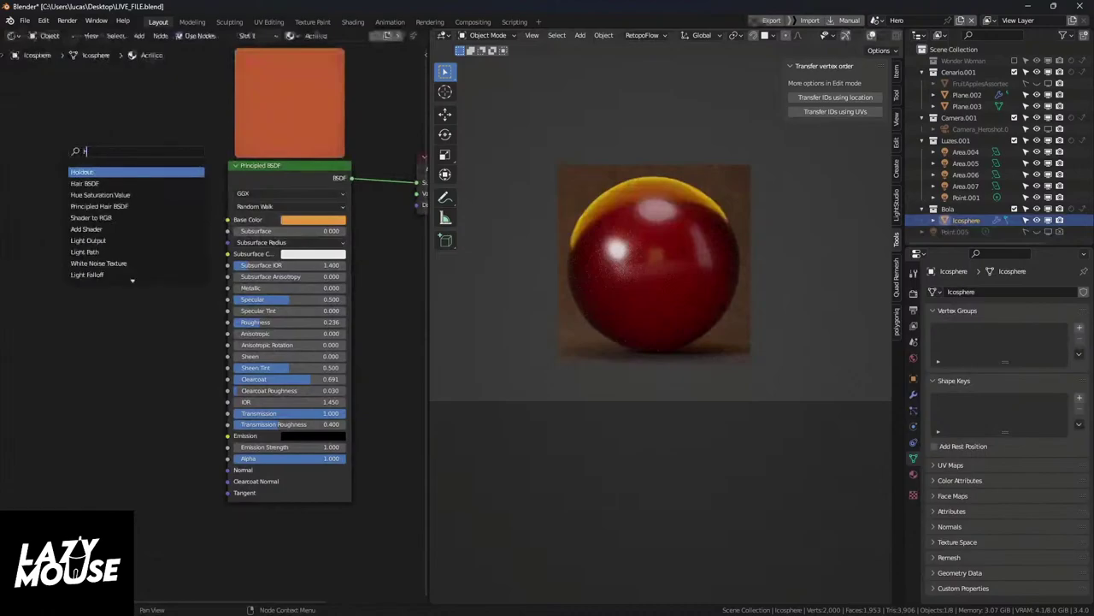
text(ue)
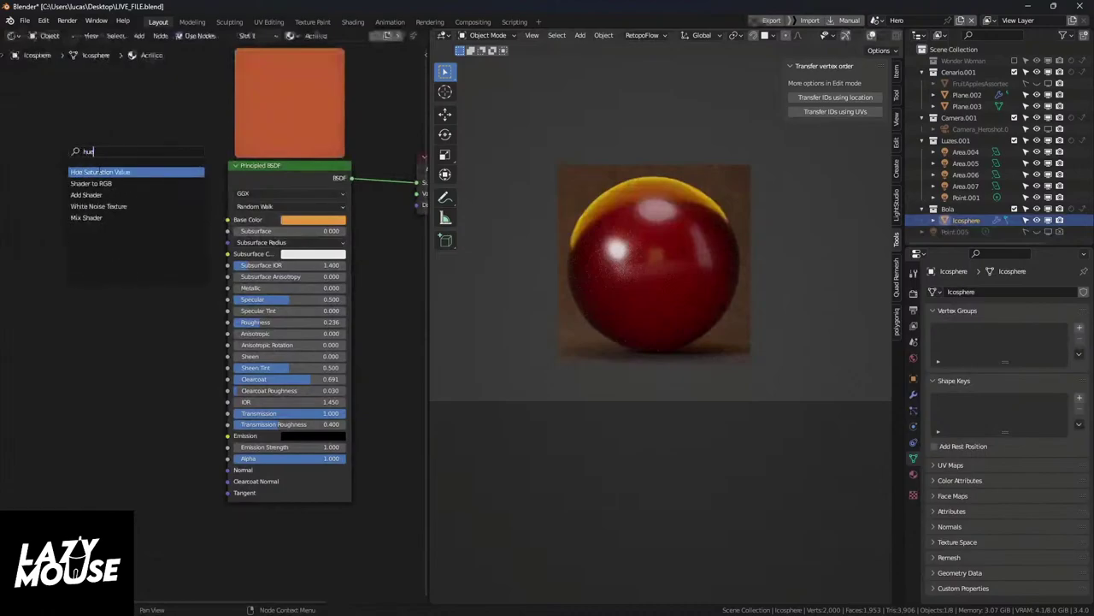
key(Return)
click(82, 163)
drag(122, 162, 228, 220)
double_click(82, 199)
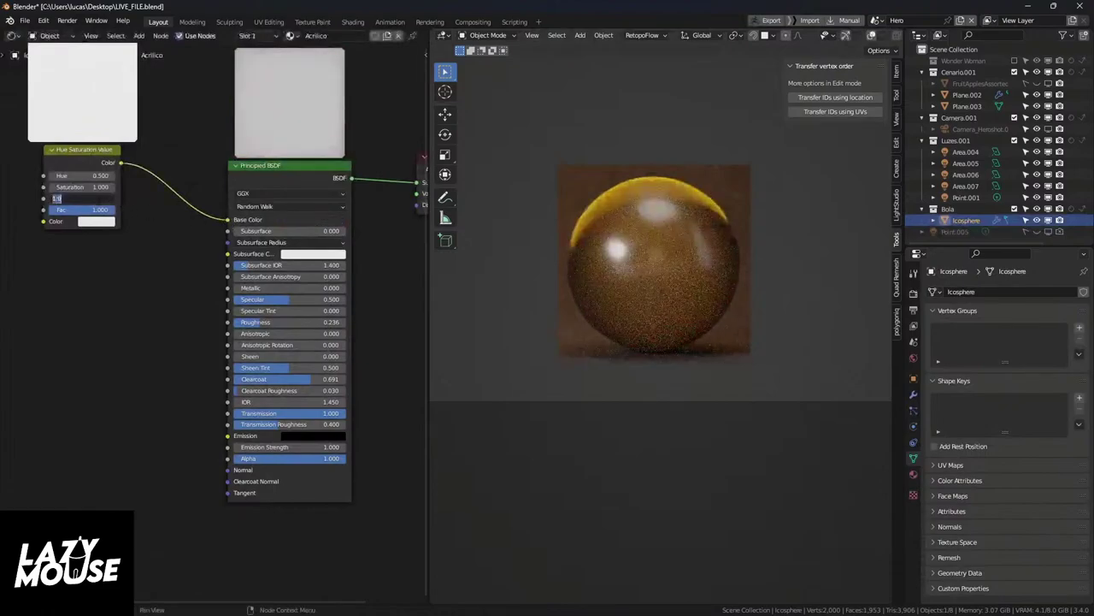
text(2)
key(Return)
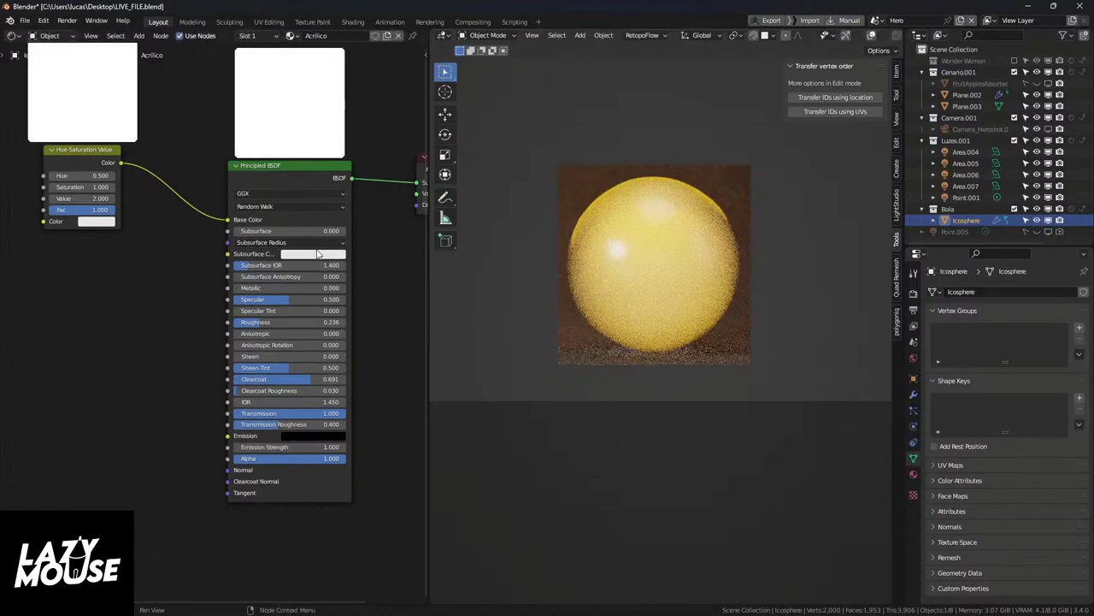
click(94, 221)
click(117, 129)
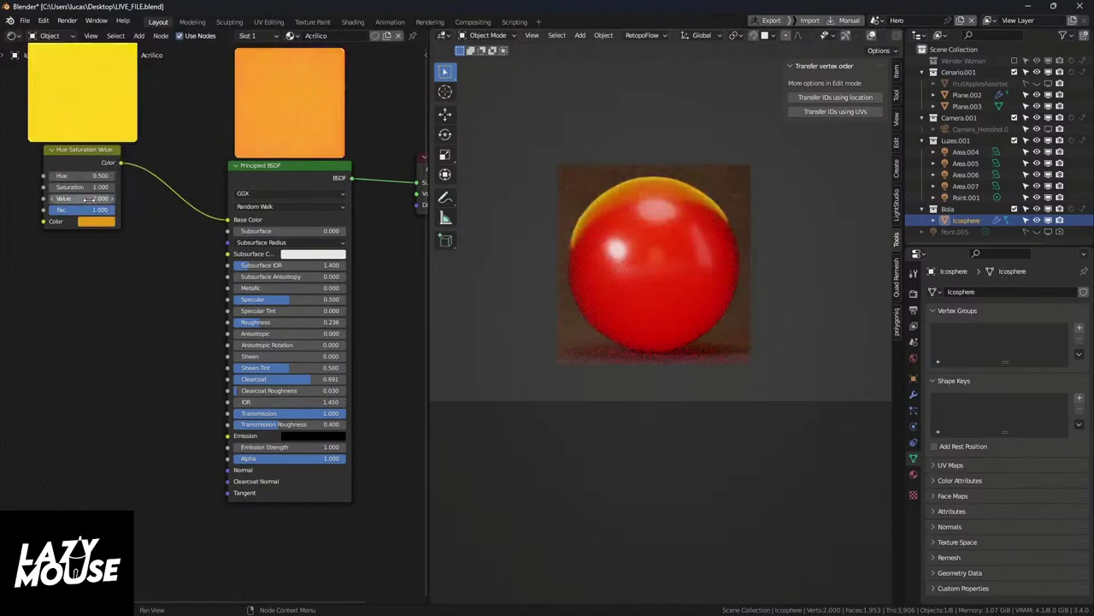
drag(93, 152, 132, 188)
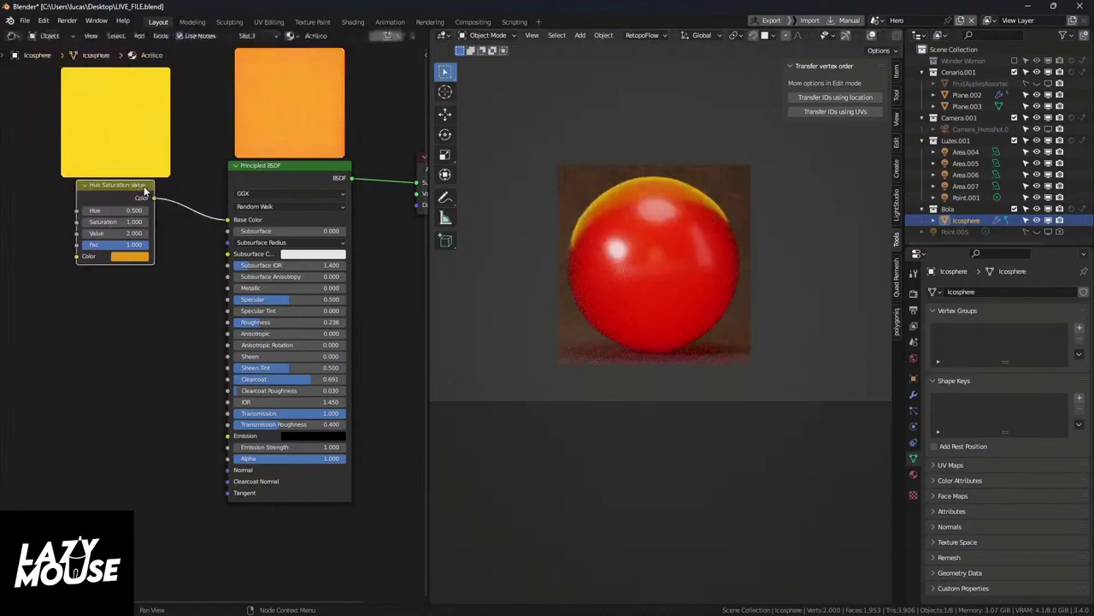
drag(146, 191, 153, 181)
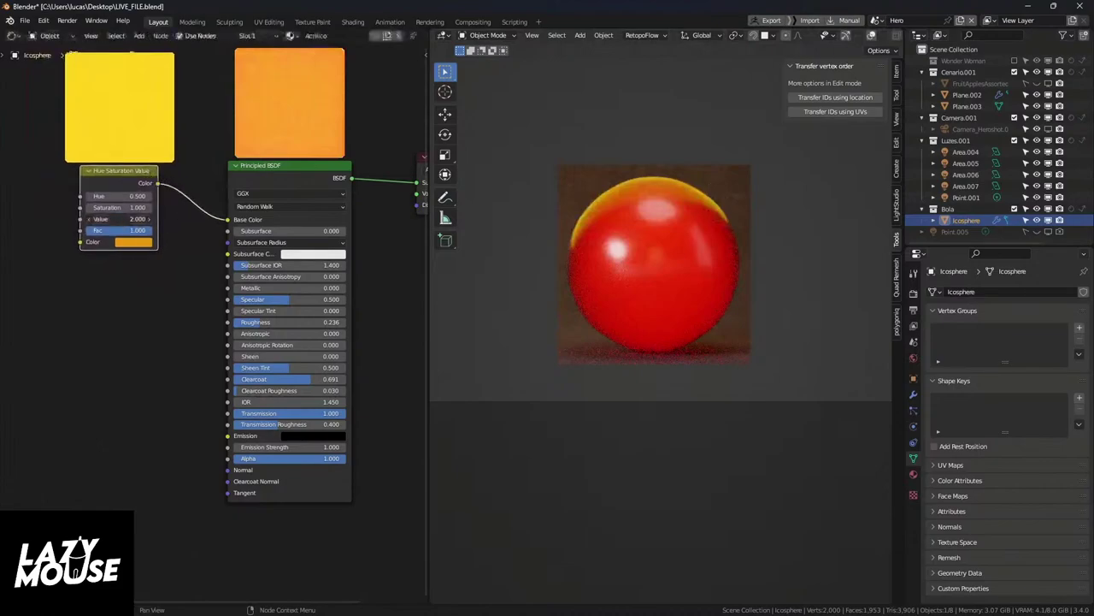
click(120, 219)
text(1.2)
key(Return)
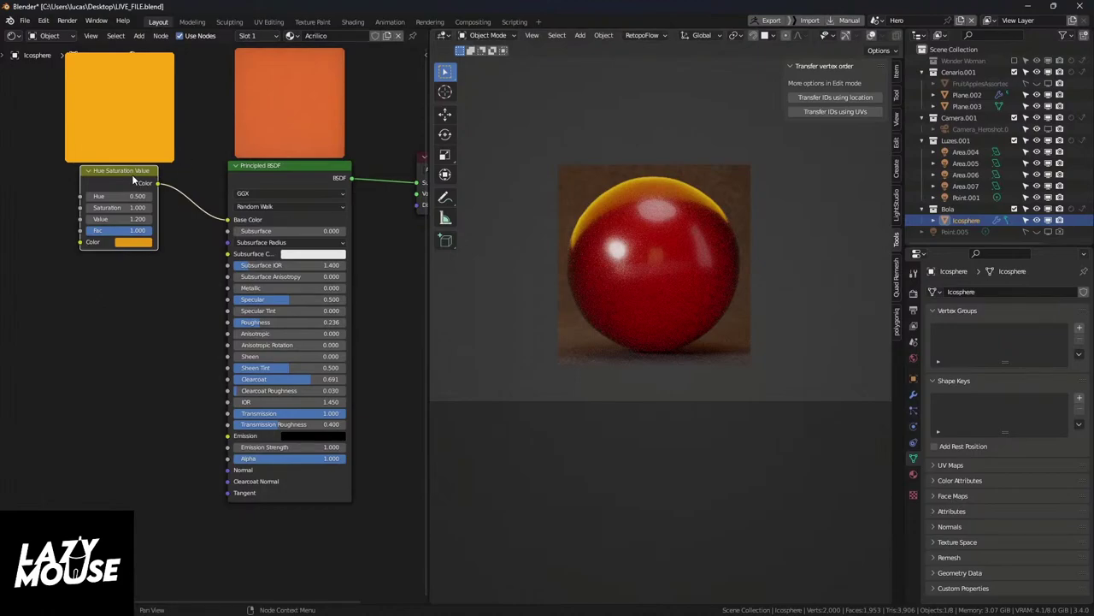
key(x)
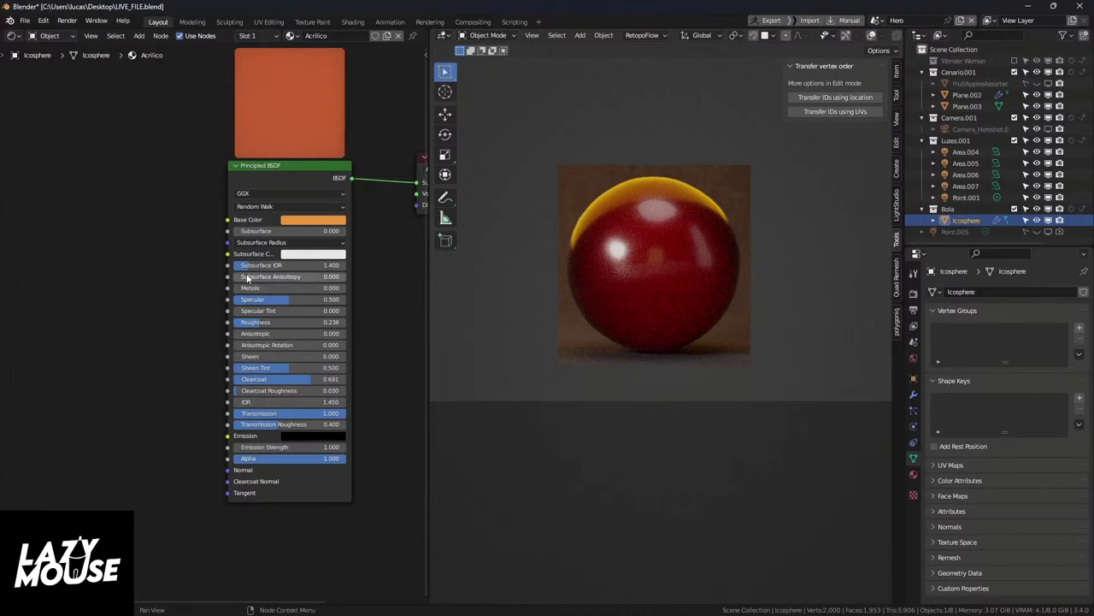
Step: Pull a link from Base Color into node search, then cancel without adding anything
drag(227, 220, 150, 202)
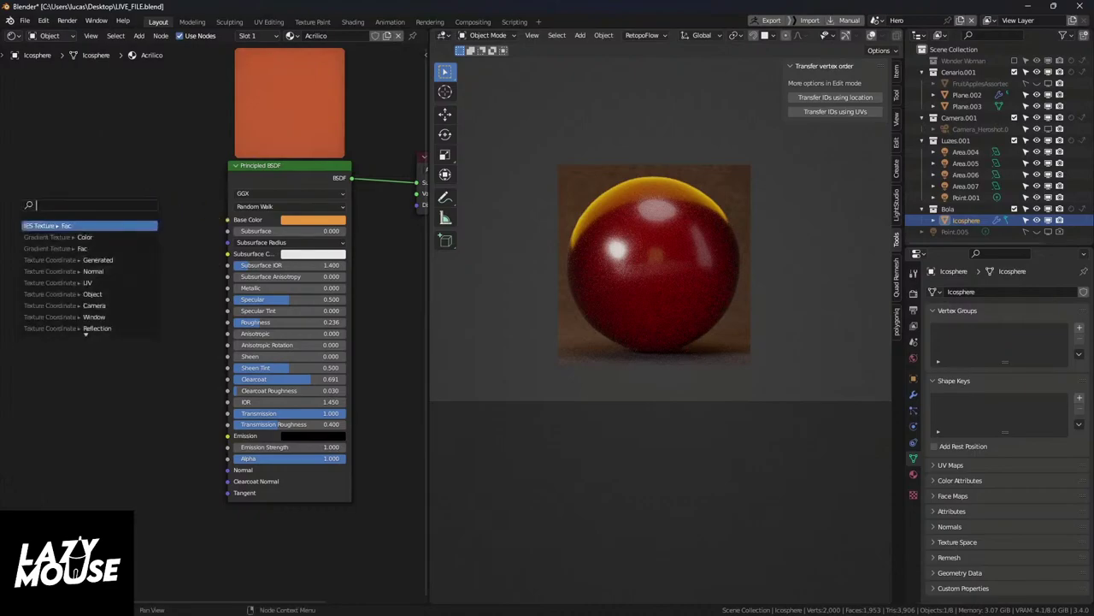
key(Escape)
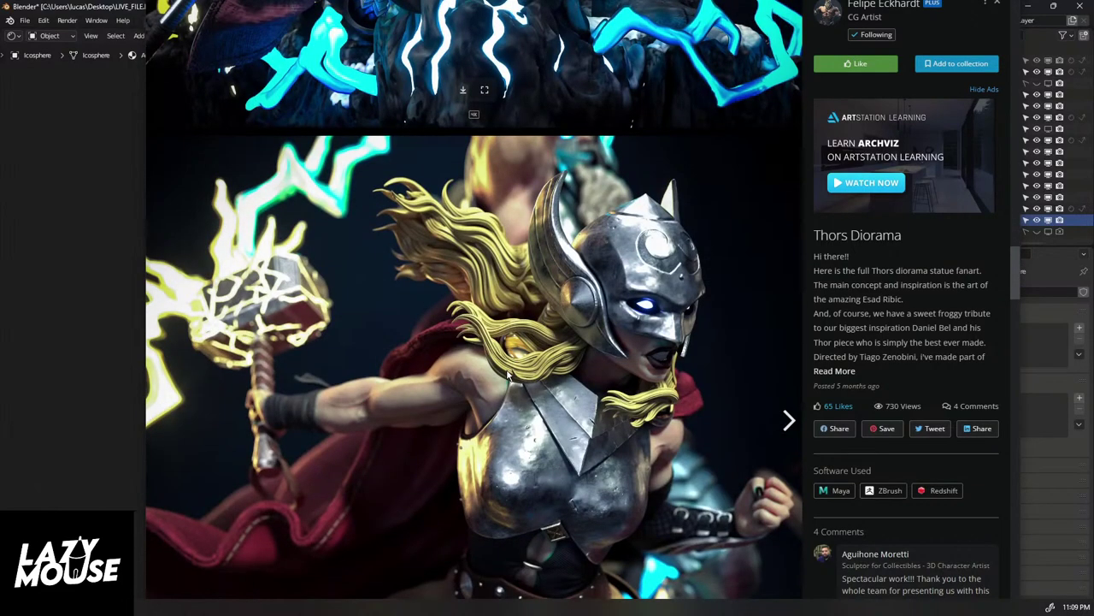
Step: Scroll through the ArtStation artwork page and return to the full Thors Diorama image at the top
scroll(458, 372, down, 8)
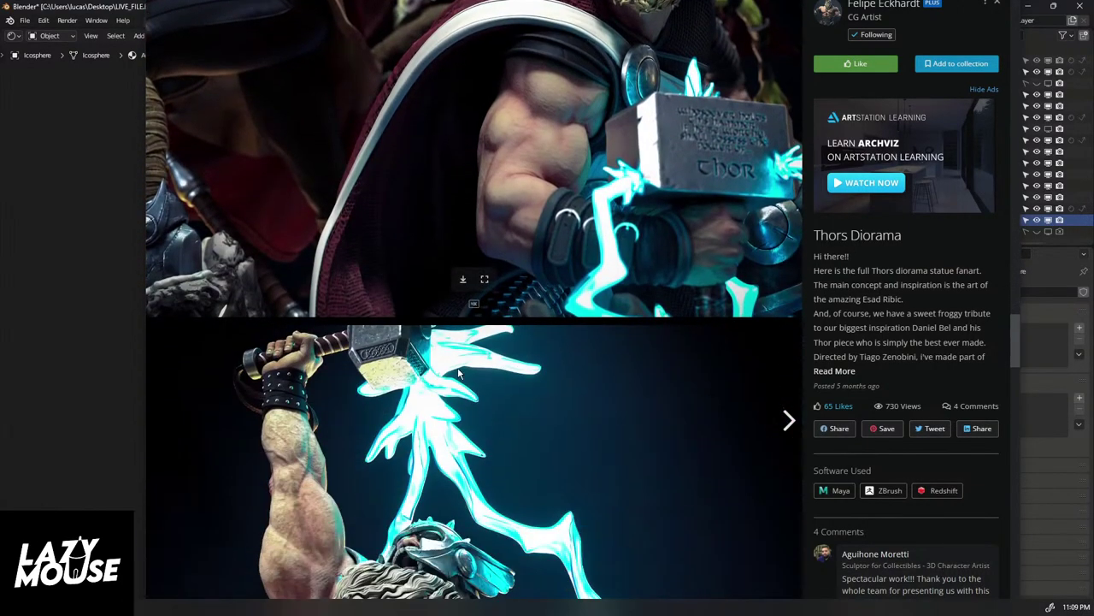
scroll(463, 363, up, 1)
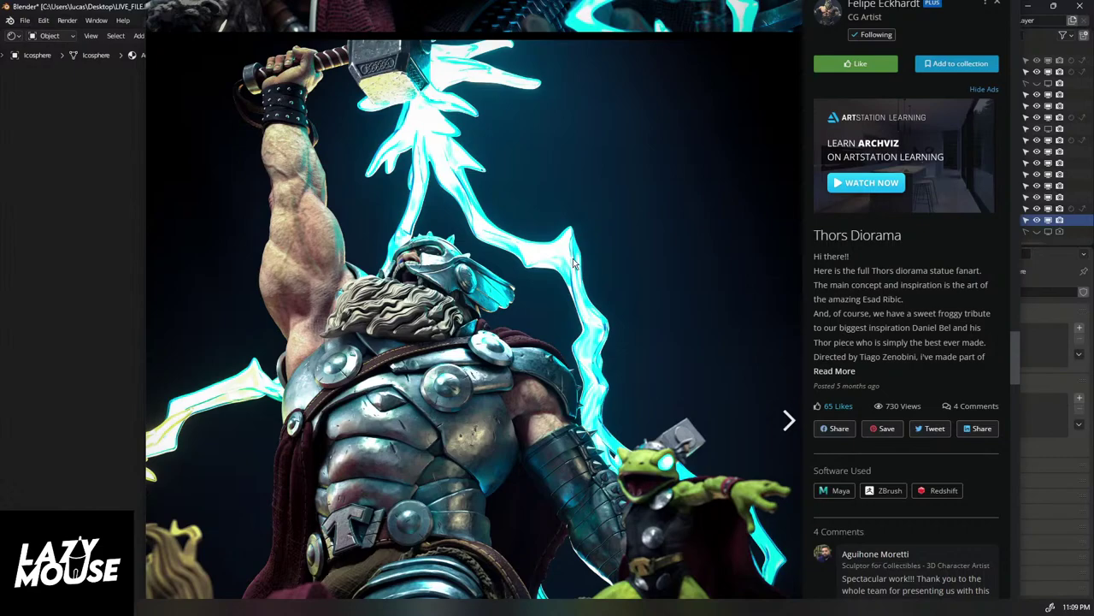
scroll(554, 287, down, 3)
scroll(553, 286, down, 10)
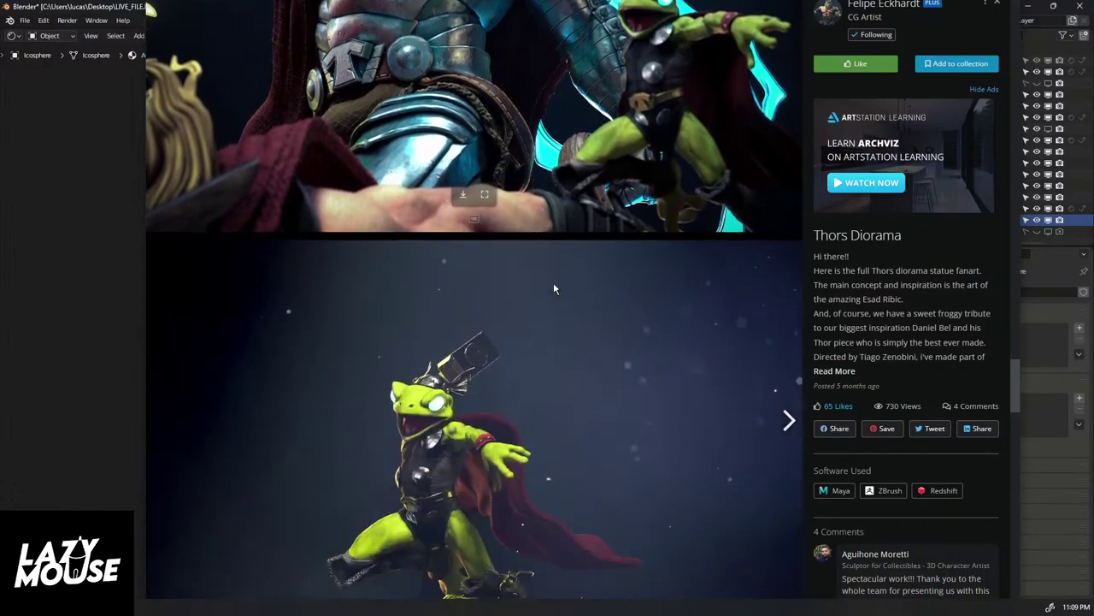
scroll(553, 287, down, 10)
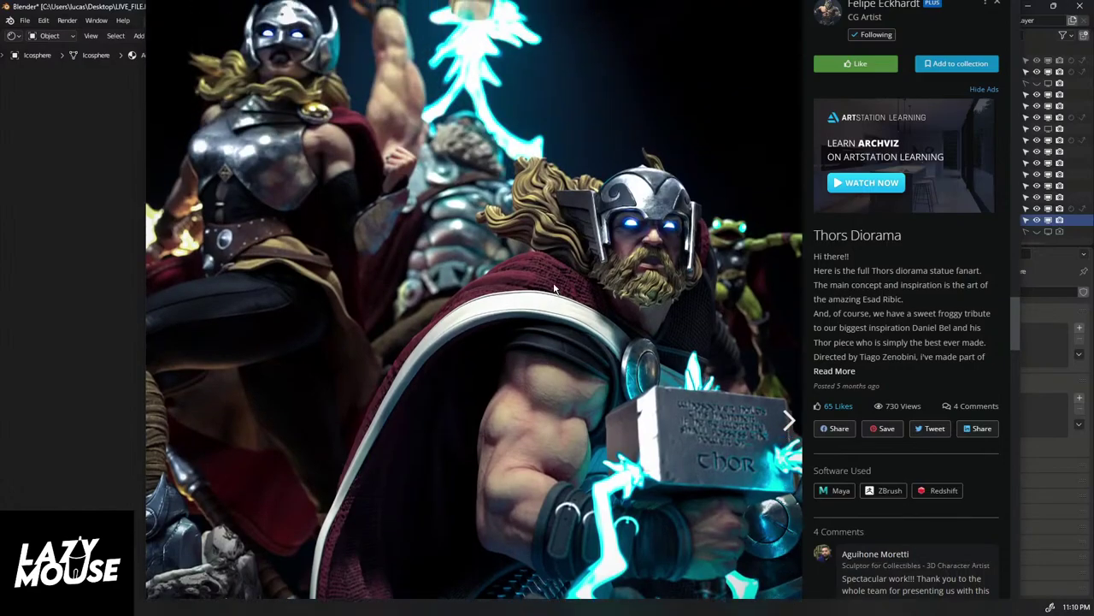
scroll(554, 289, up, 1)
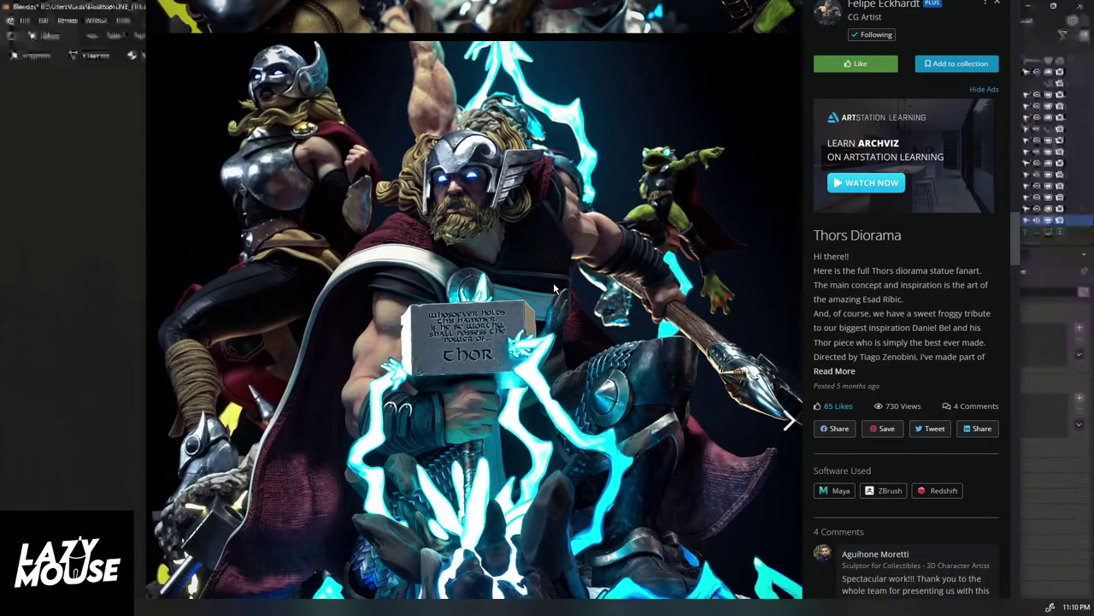
scroll(553, 285, down, 5)
scroll(474, 250, up, 4)
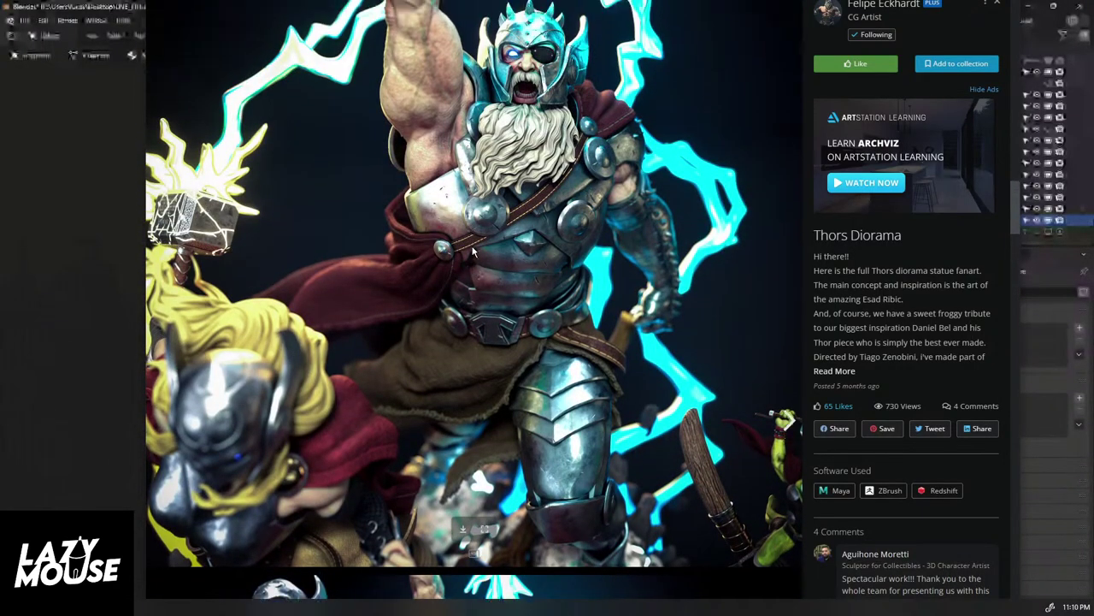
scroll(465, 250, up, 8)
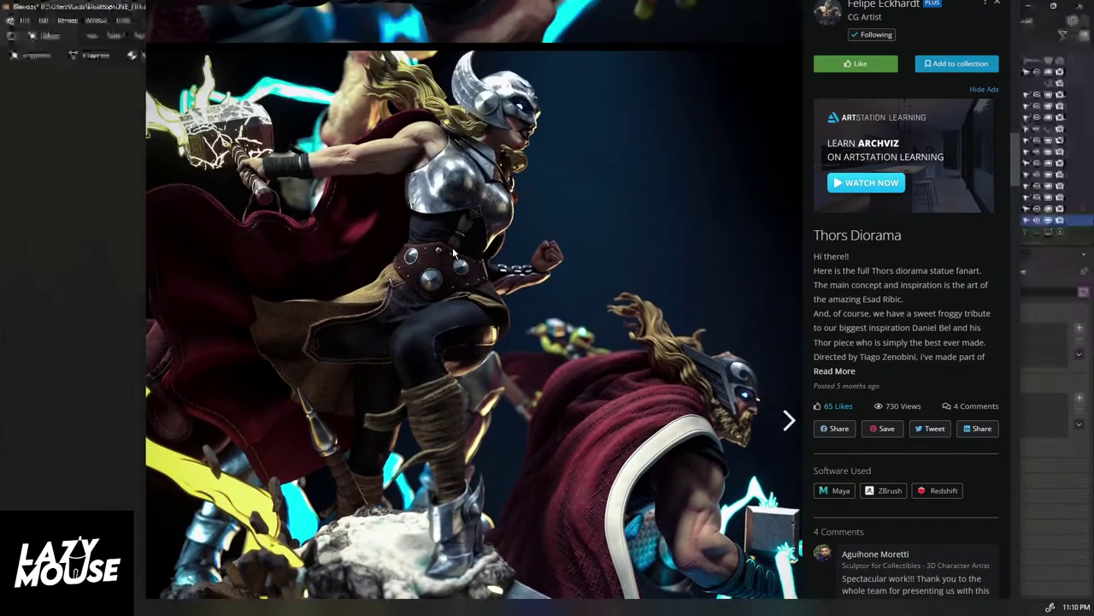
scroll(452, 247, up, 6)
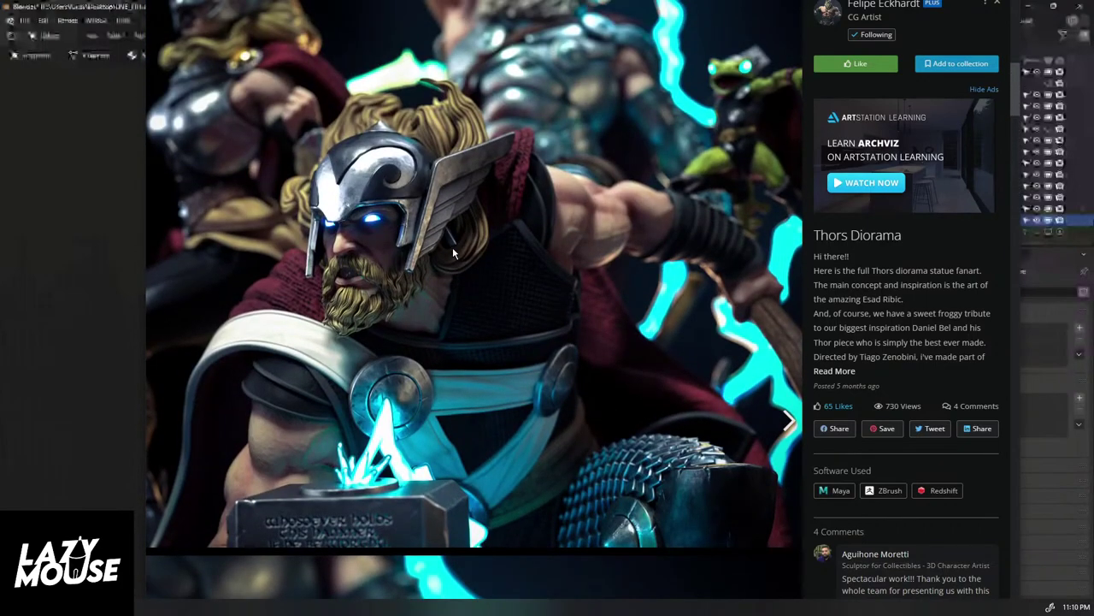
scroll(453, 253, up, 6)
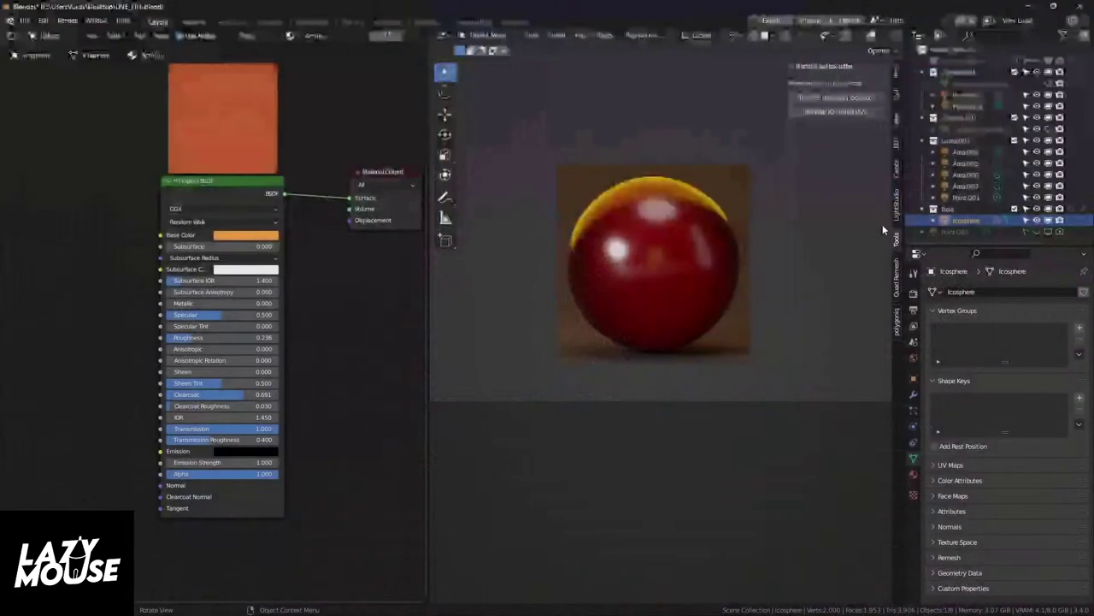
Step: Show the Render Properties: Cycles engine, GPU Compute device, 64 samples and light path options
click(913, 293)
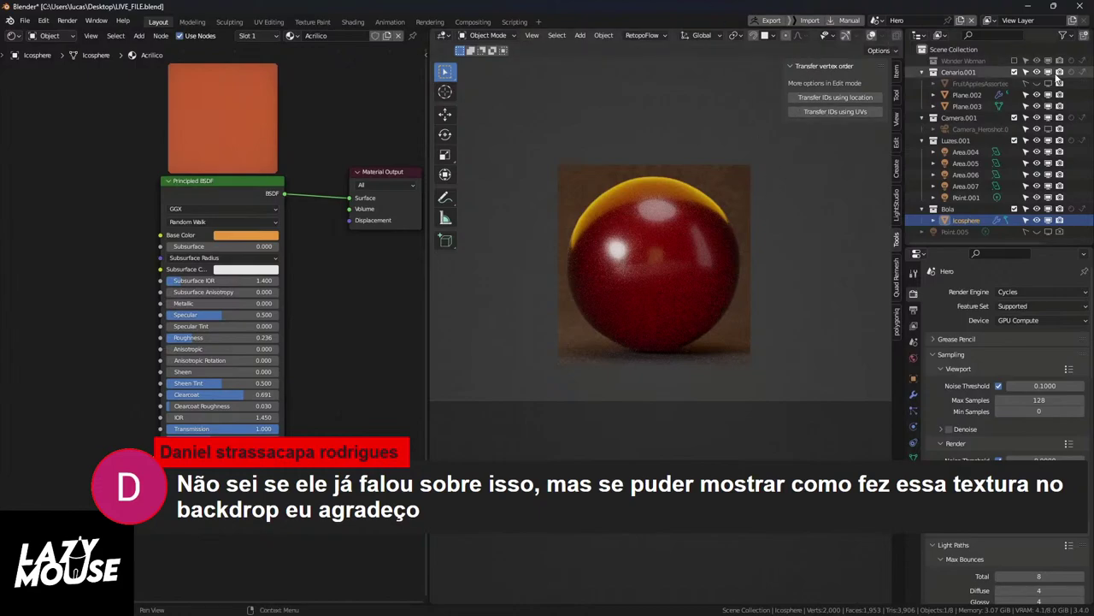
Step: Exclude the Bola collection, view the backdrop through the camera in rendered shading, and select Plane.002
click(1015, 210)
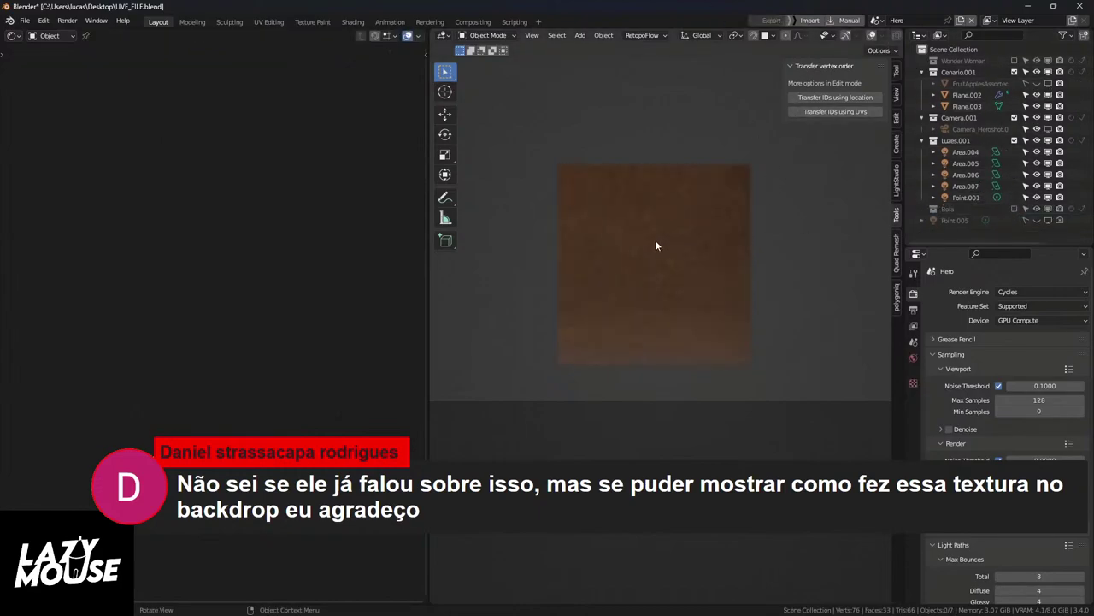
click(871, 35)
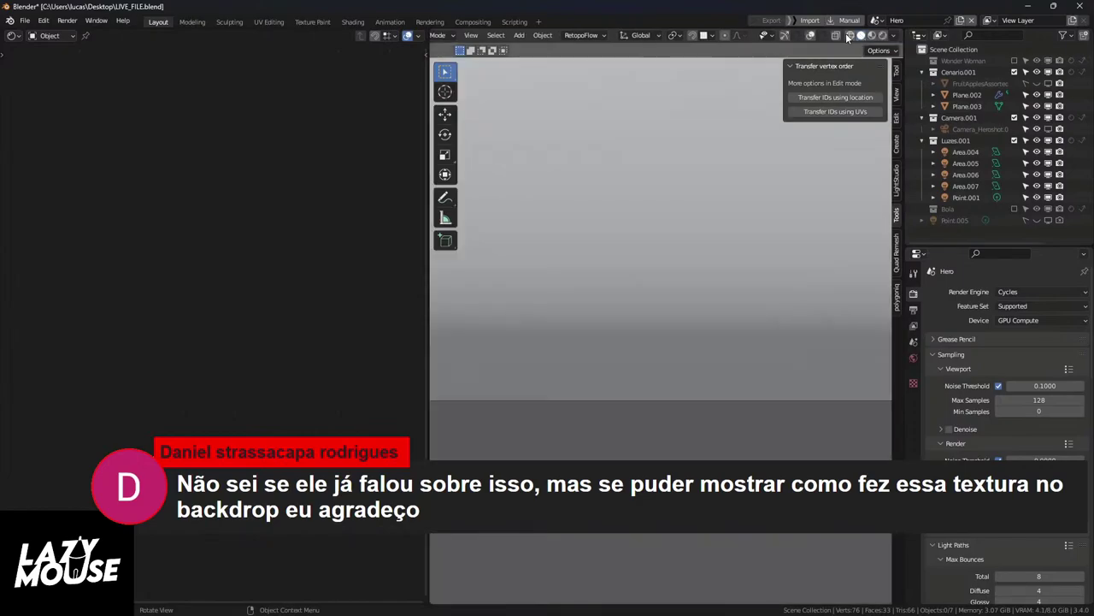
click(880, 36)
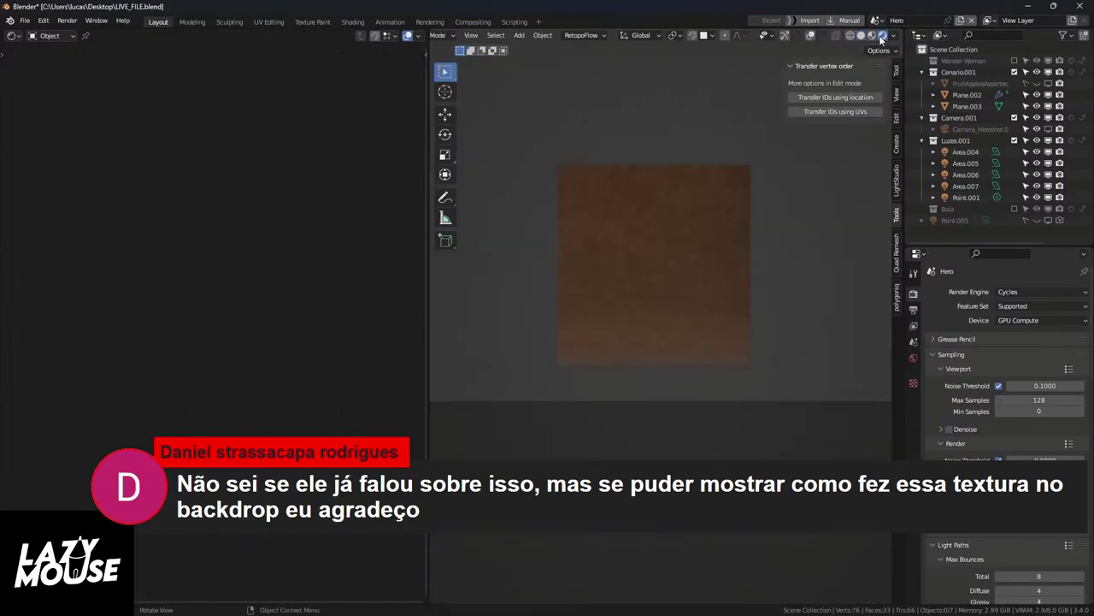
key(KP_0)
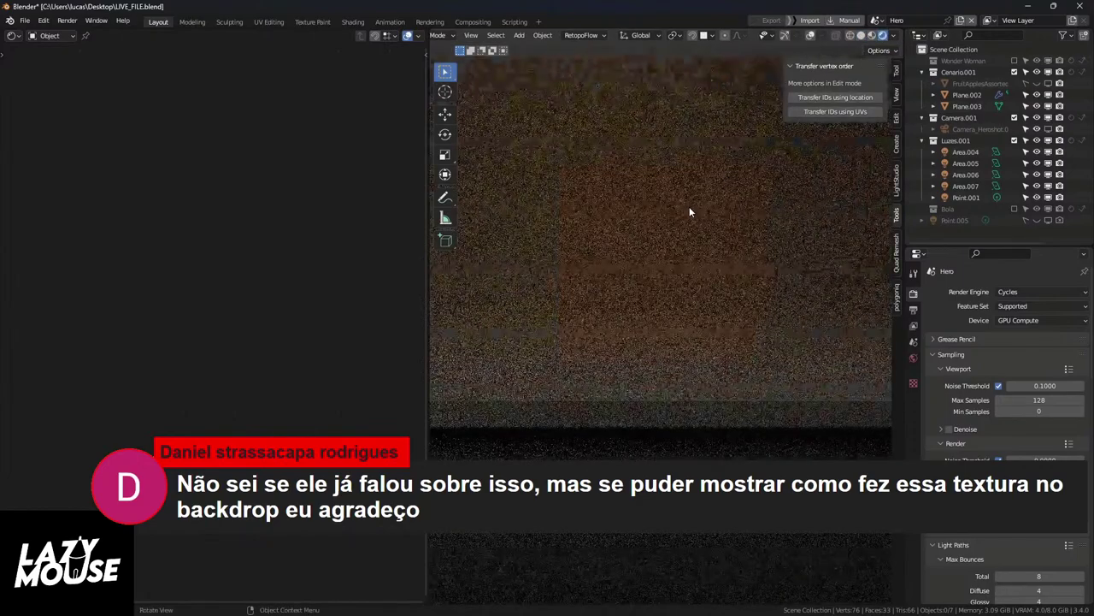
shift+middle_drag(686, 193, 606, 359)
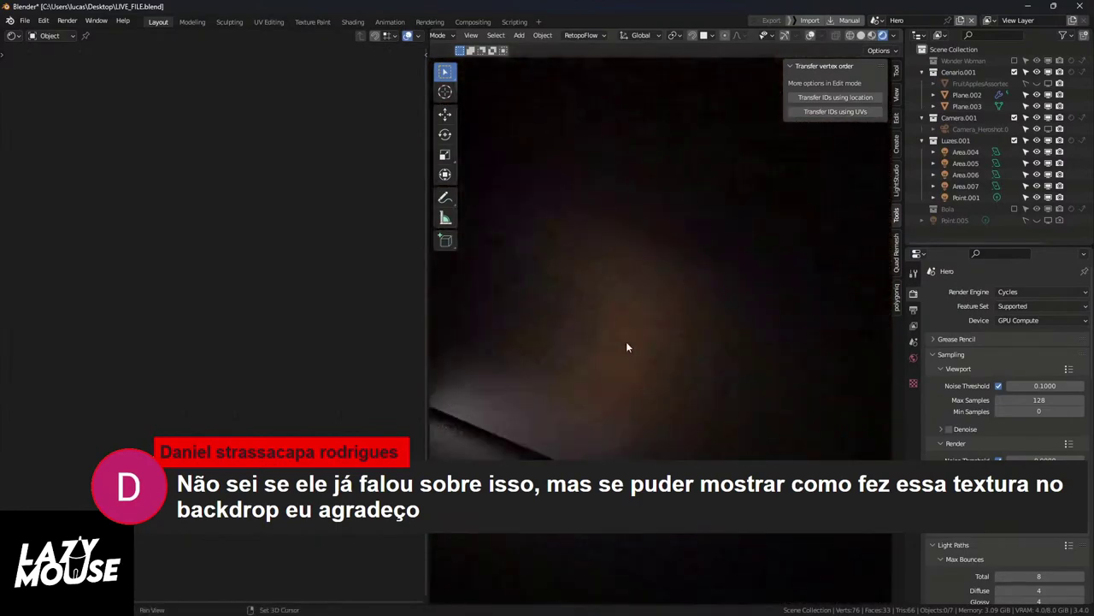
click(626, 346)
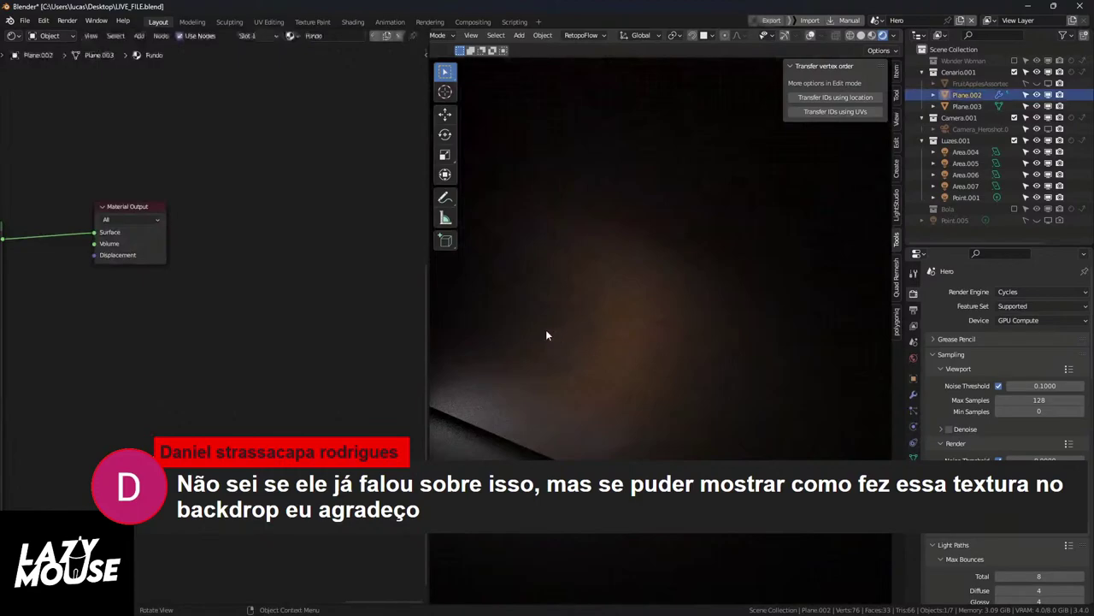
Step: Frame the Fundo material nodes and preview the FabricCashmere001 image texture directly on the backdrop
middle_drag(569, 360, 587, 361)
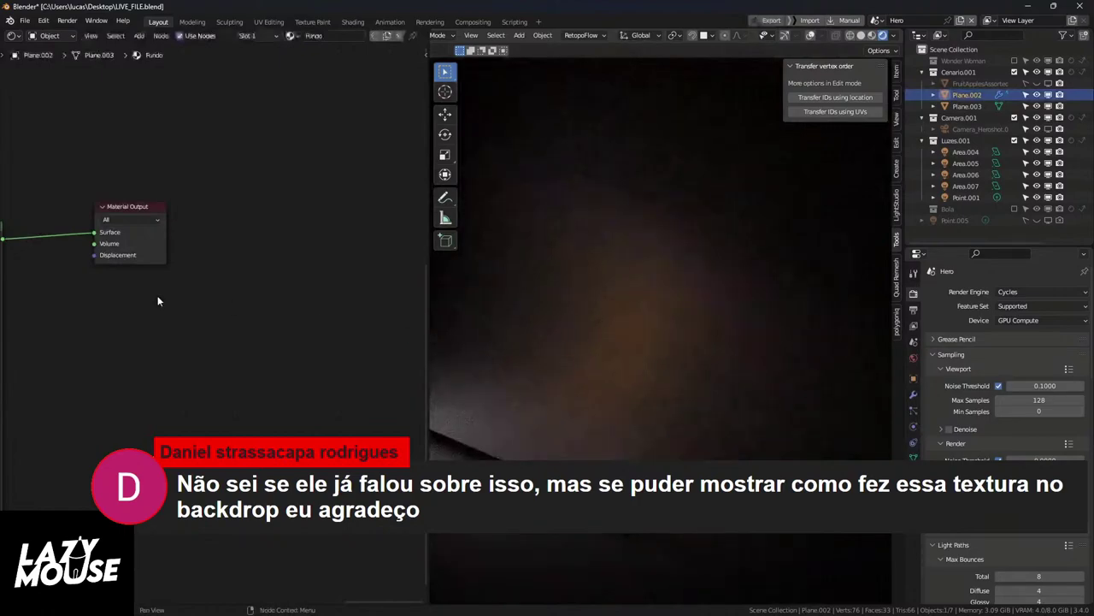
click(38, 38)
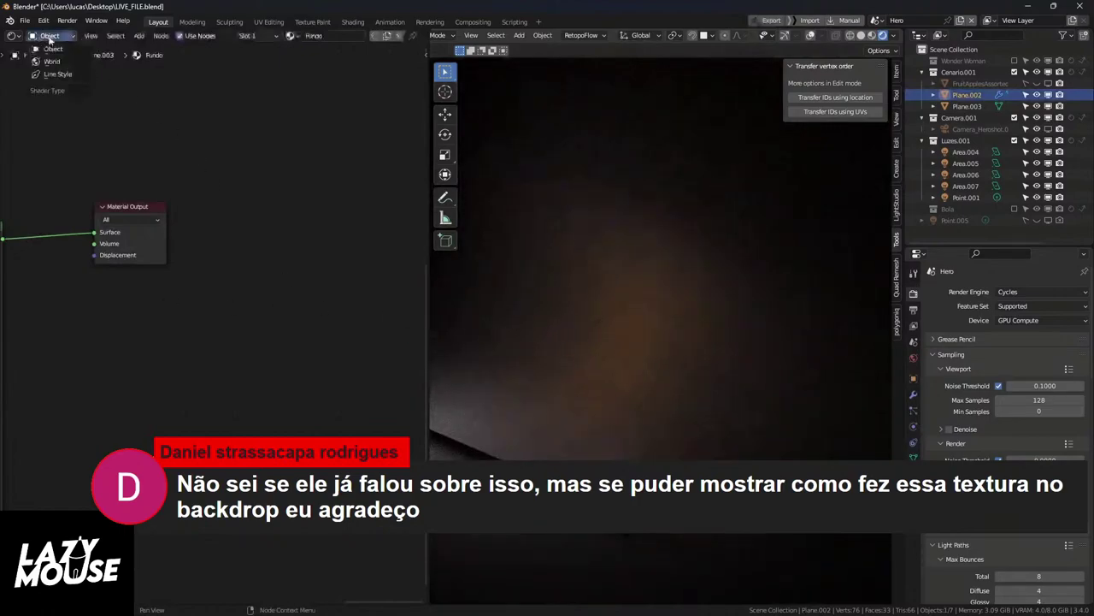
key(Home)
middle_drag(232, 367, 244, 329)
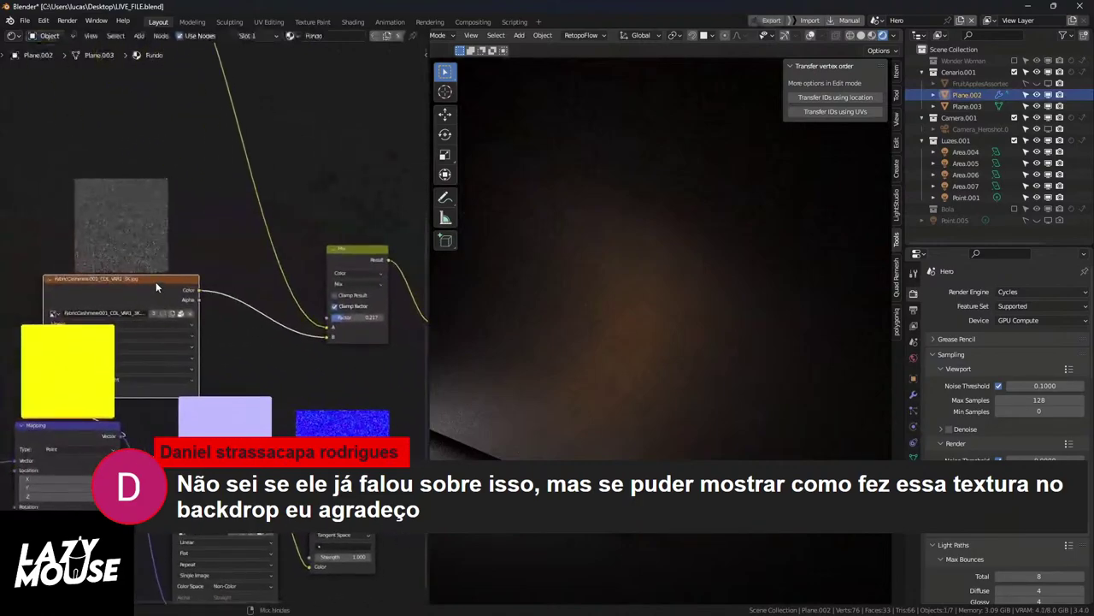
ctrl+shift+click(159, 285)
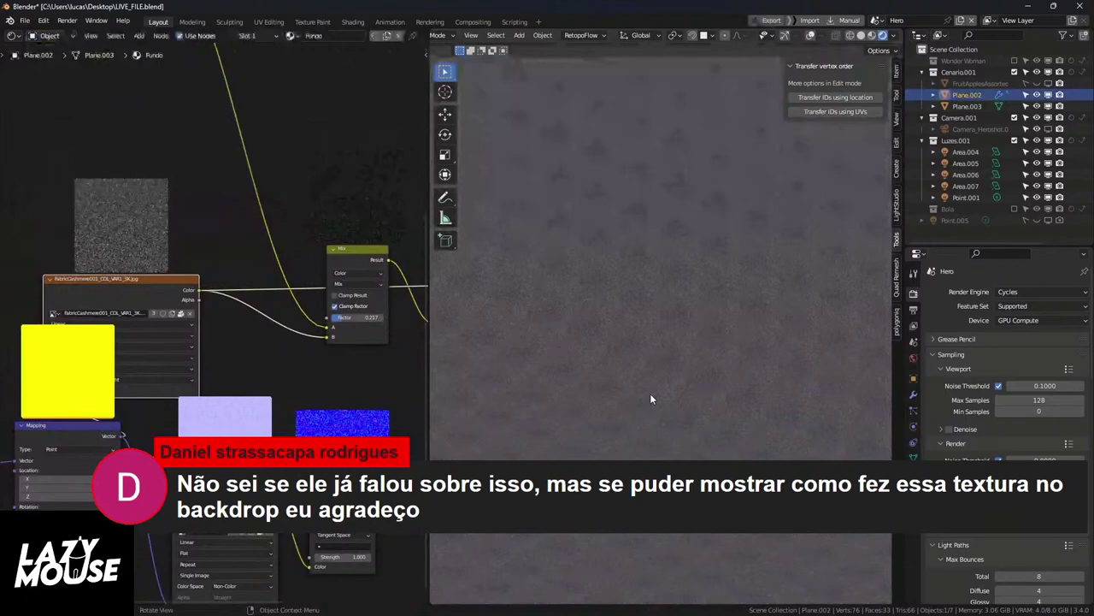
mouse_move(1056, 86)
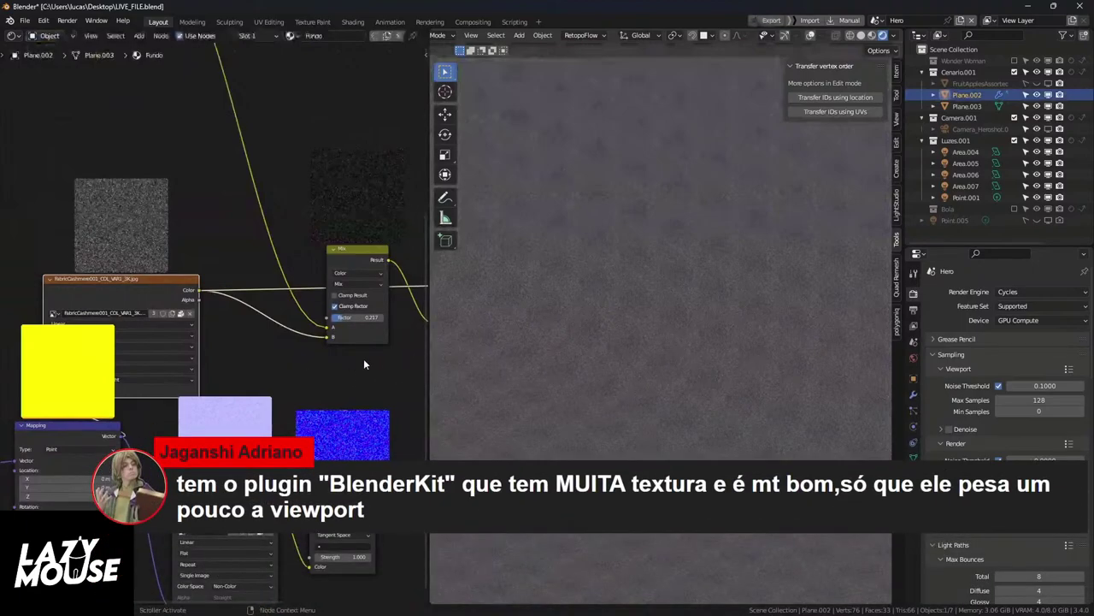
middle_drag(364, 358, 170, 347)
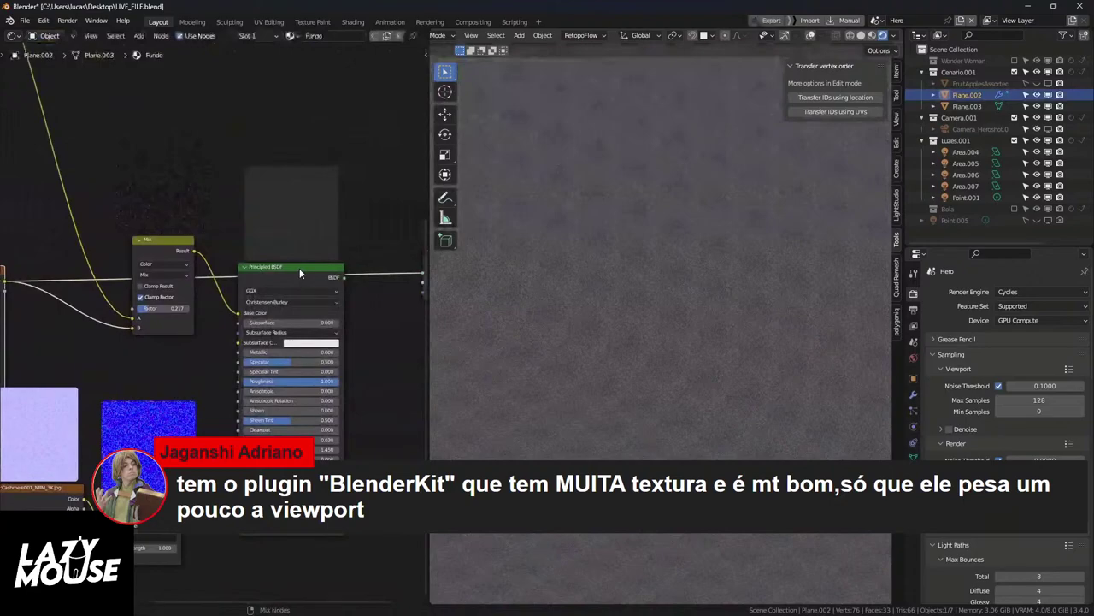
Step: Preview the full Principled BSDF backdrop material again and include the Wonder Woman collection
ctrl+shift+click(335, 269)
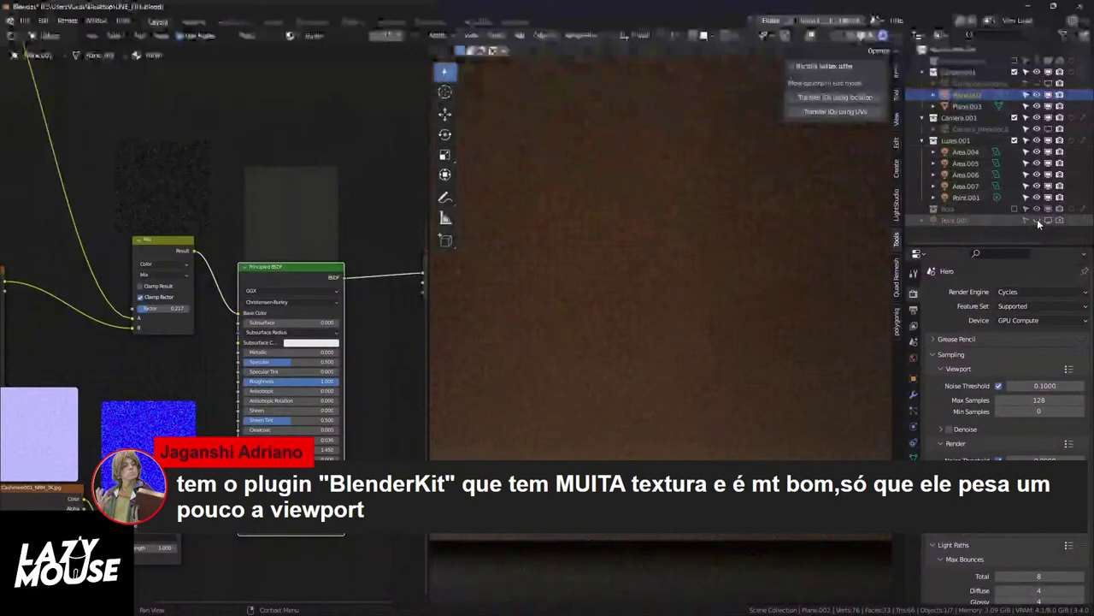
click(1015, 61)
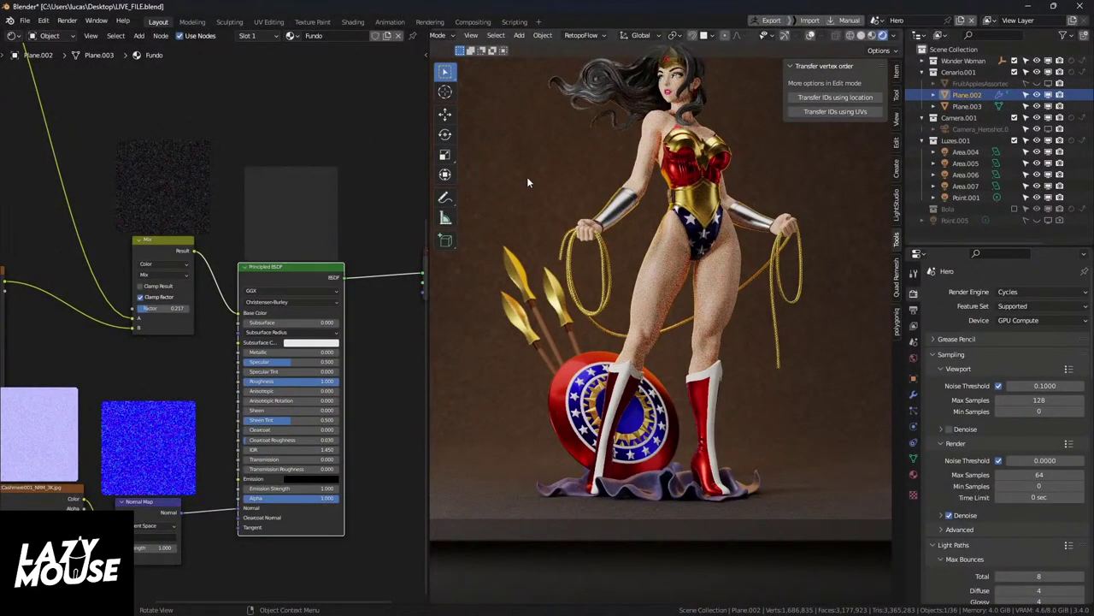
scroll(686, 479, up, 10)
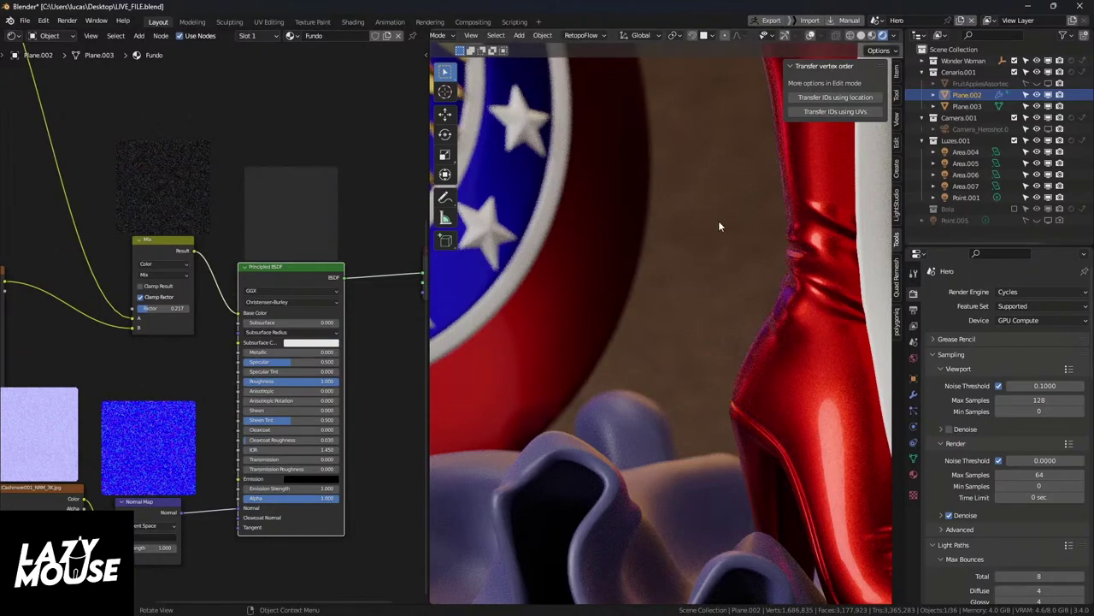
scroll(717, 220, down, 10)
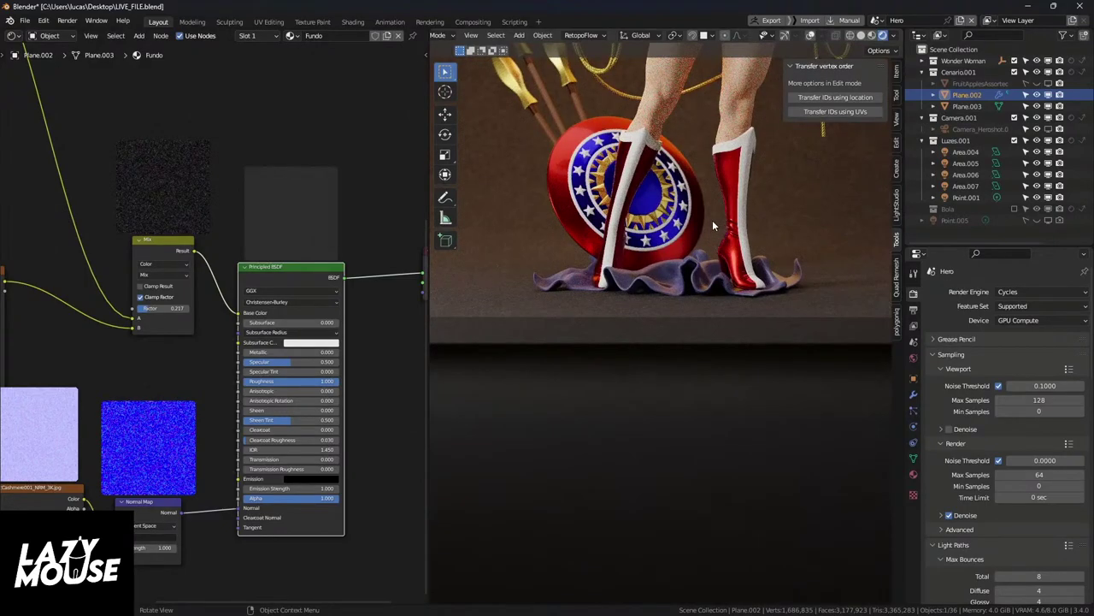
middle_drag(713, 220, 773, 312)
scroll(748, 202, down, 3)
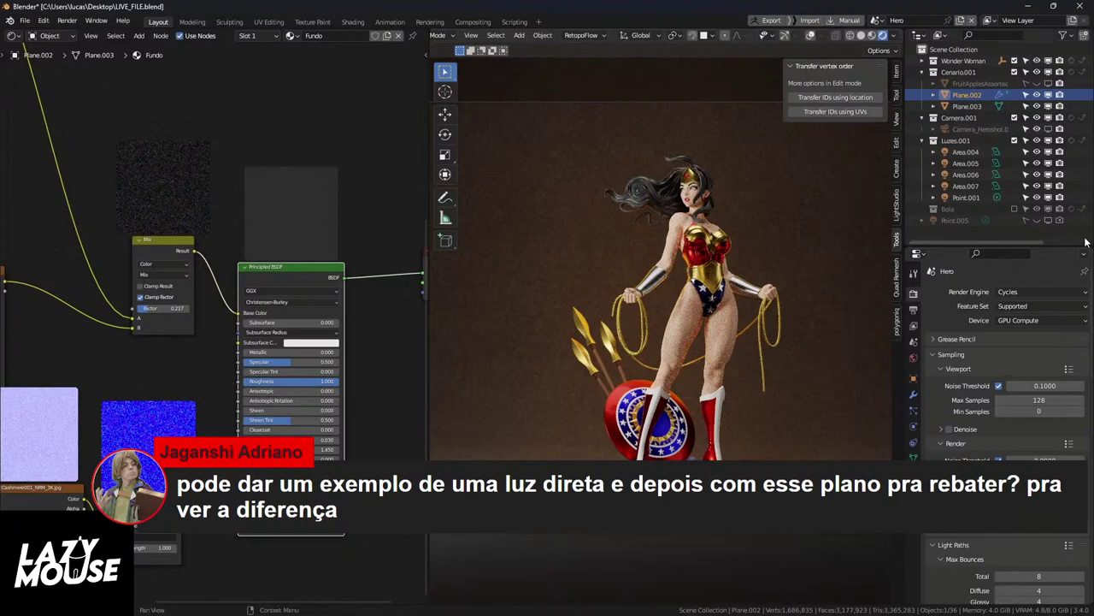
Step: Exclude the Wonder Woman collection and add a UV Sphere from the Mesh menu
click(1014, 62)
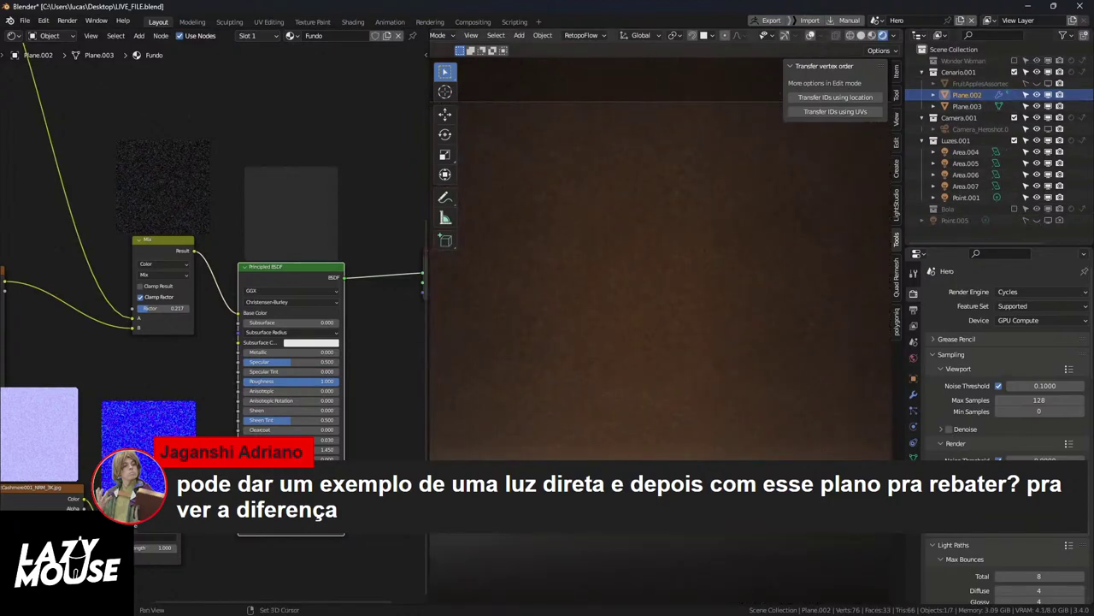
key(shift+a)
mouse_move(641, 376)
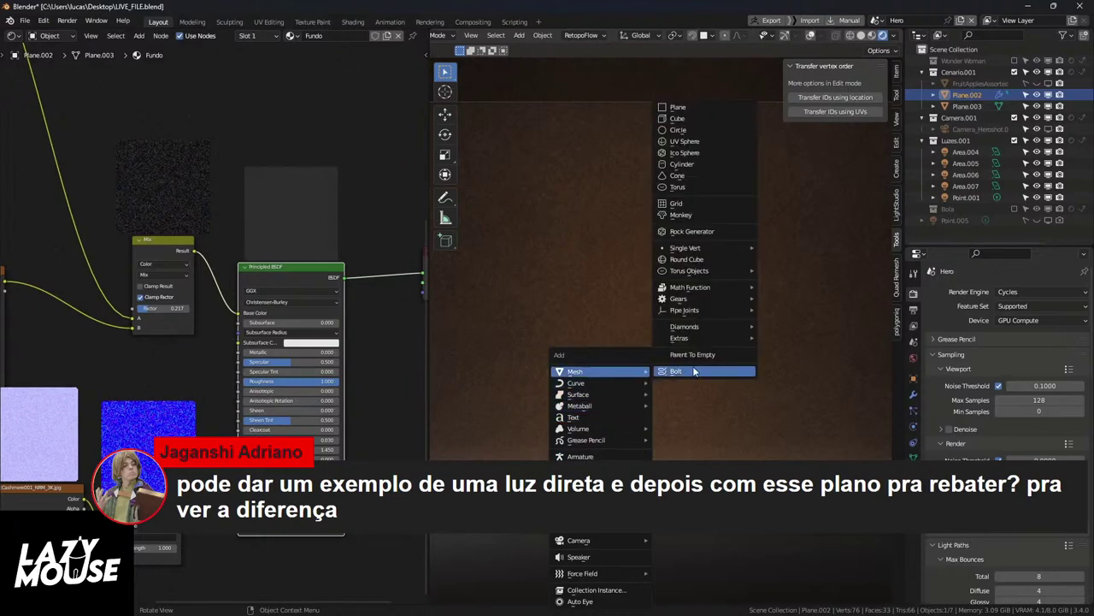
click(694, 141)
Step: Move the new sphere along Z and scale it down to 0.508
key(g)
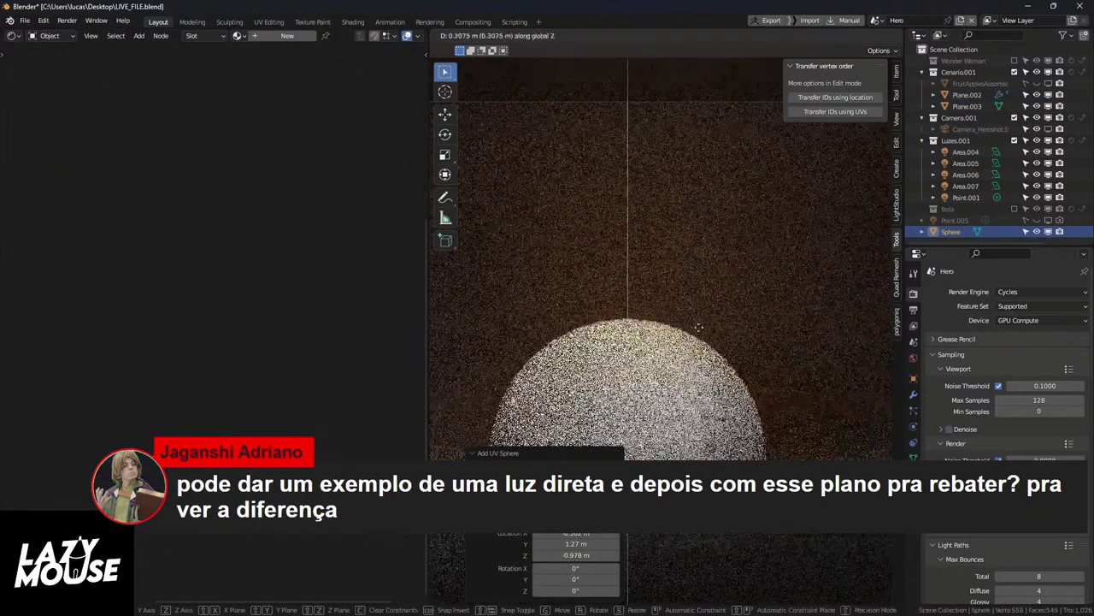
key(z)
click(698, 221)
key(s)
click(729, 221)
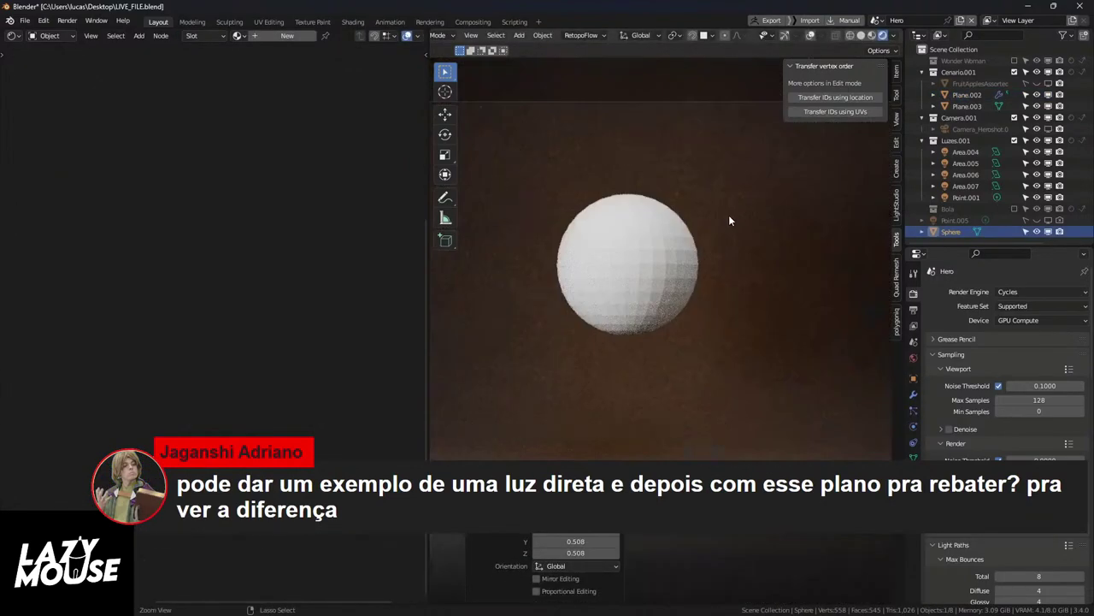
Step: Add level-2 subdivision to the sphere and lower it 0.2296 m along Z
key(ctrl+2)
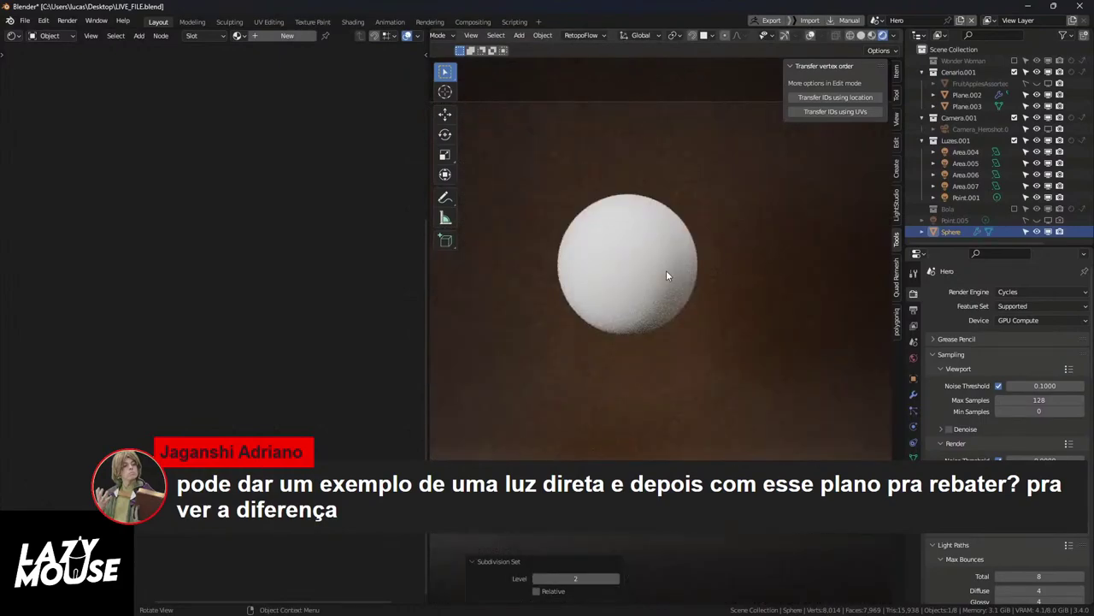
key(g)
key(z)
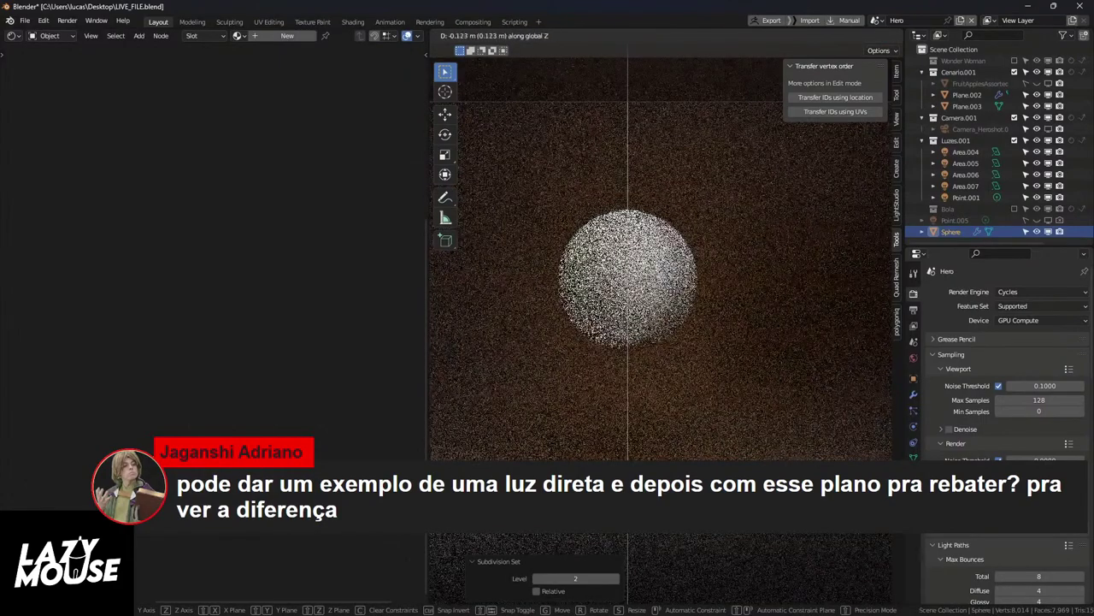
click(1046, 200)
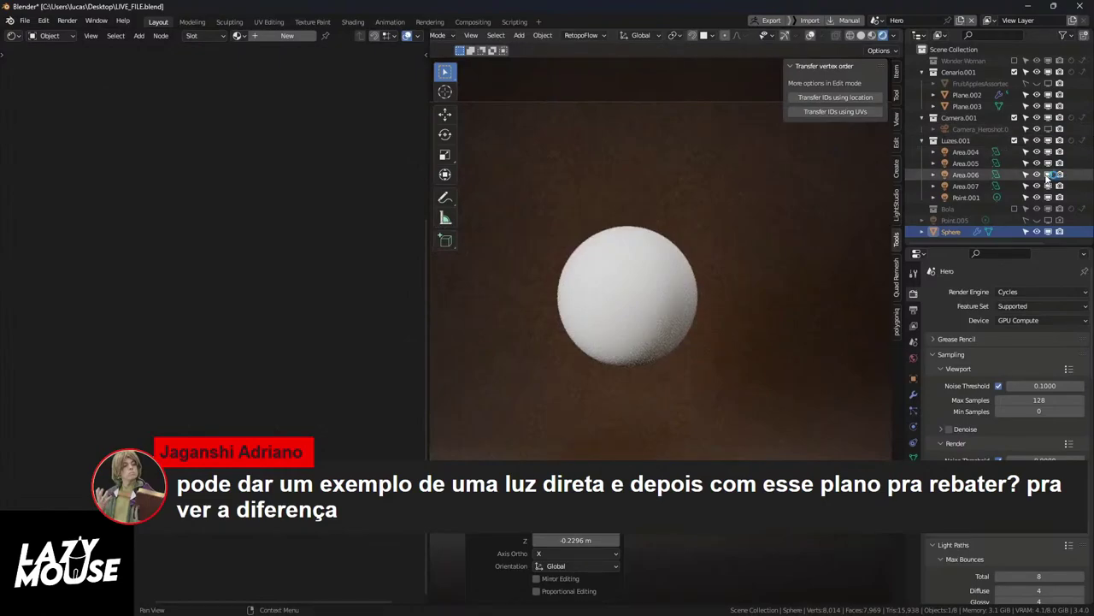
Step: Hide the Area.004, Area.006, Area.007 and Point.001 lights, leaving only Area.005 on
click(1037, 151)
click(1038, 162)
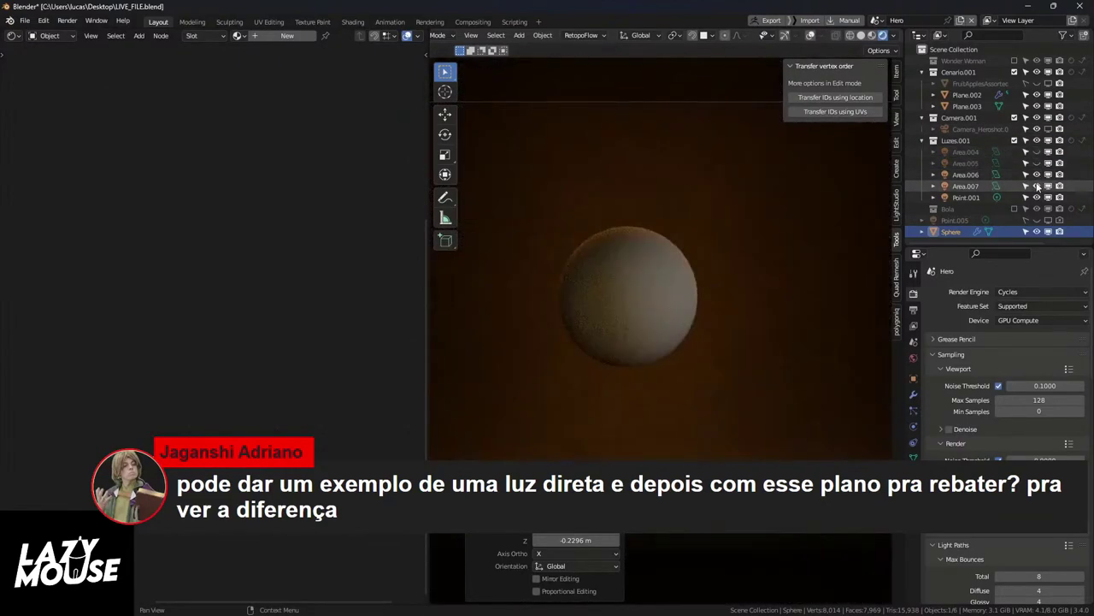
click(1037, 186)
click(1038, 197)
click(1037, 175)
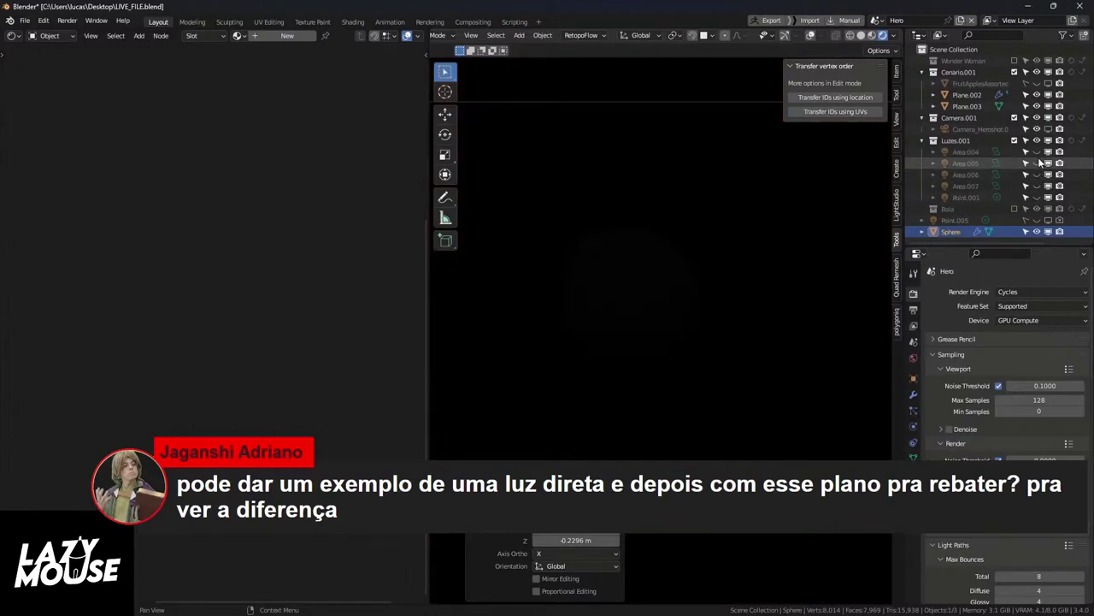
click(1039, 162)
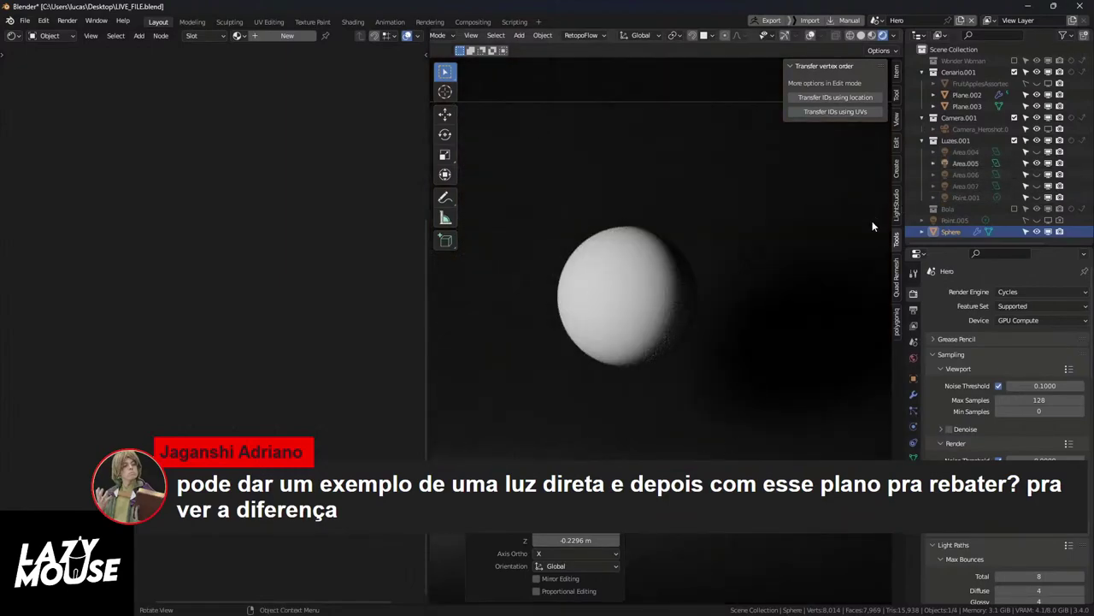
Step: Shade the sphere smooth and frame it in the camera view
right_click(619, 294)
click(619, 291)
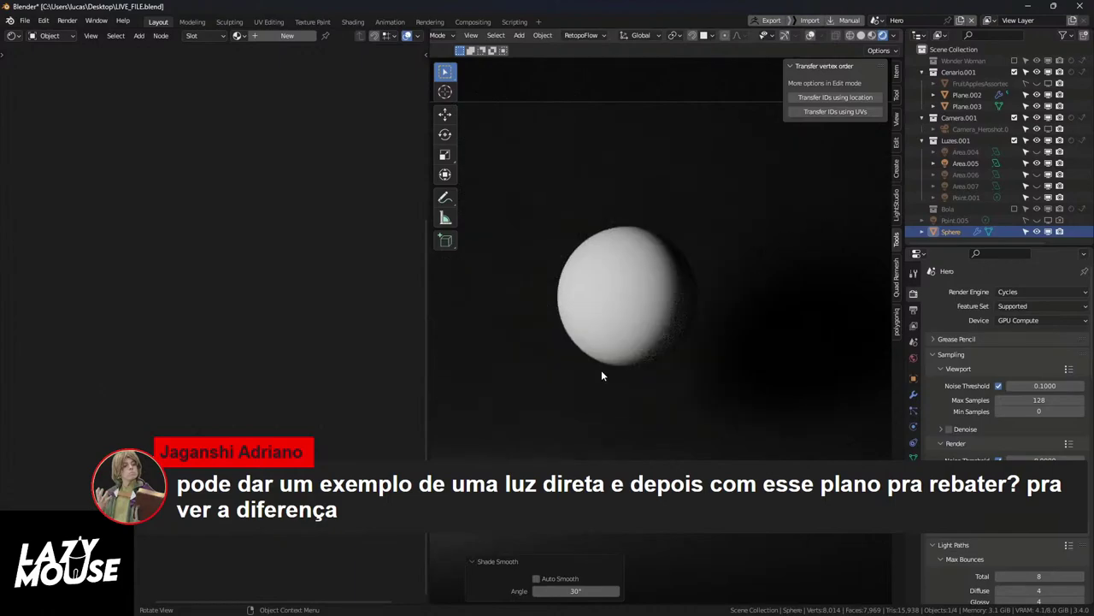
key(KP_0)
scroll(631, 356, up, 4)
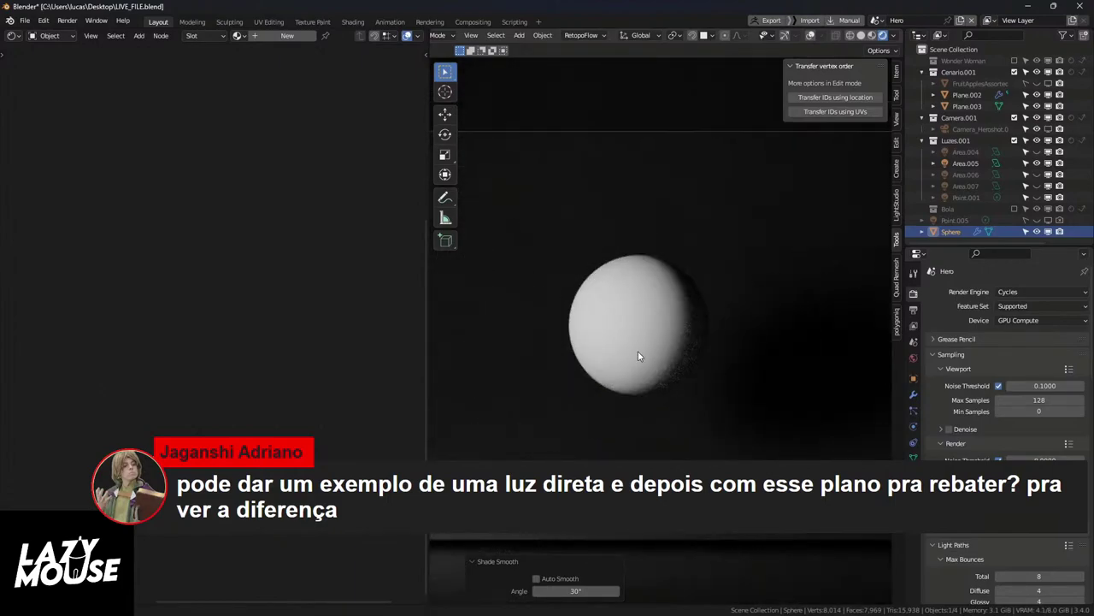
shift+middle_drag(652, 349, 669, 350)
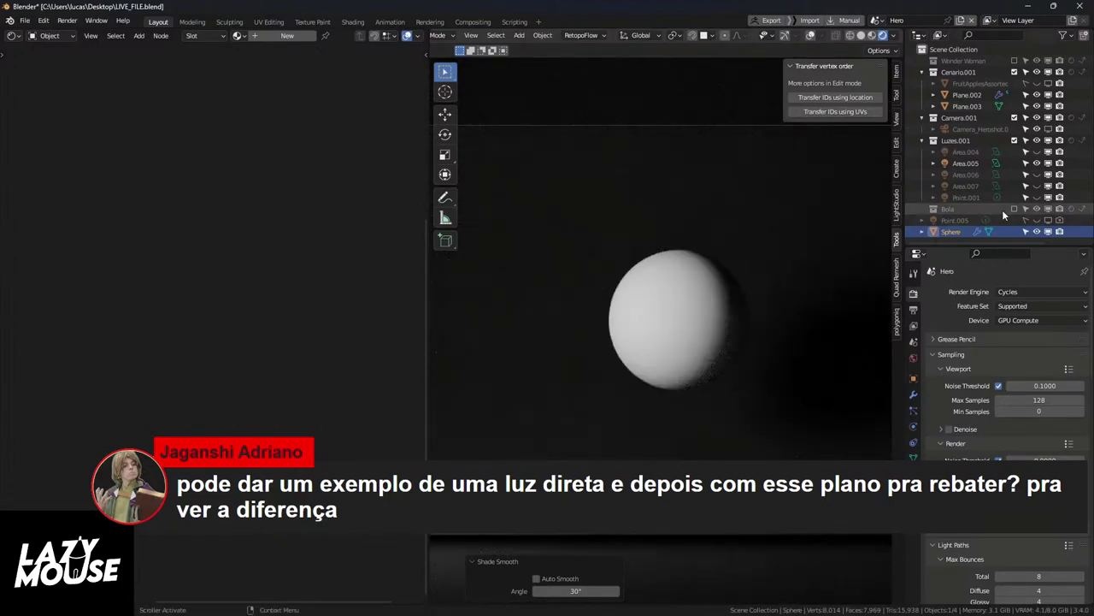
Step: Toggle the Area.005, Area.007 and Point.001 lights to compare the sphere's lighting
click(1037, 162)
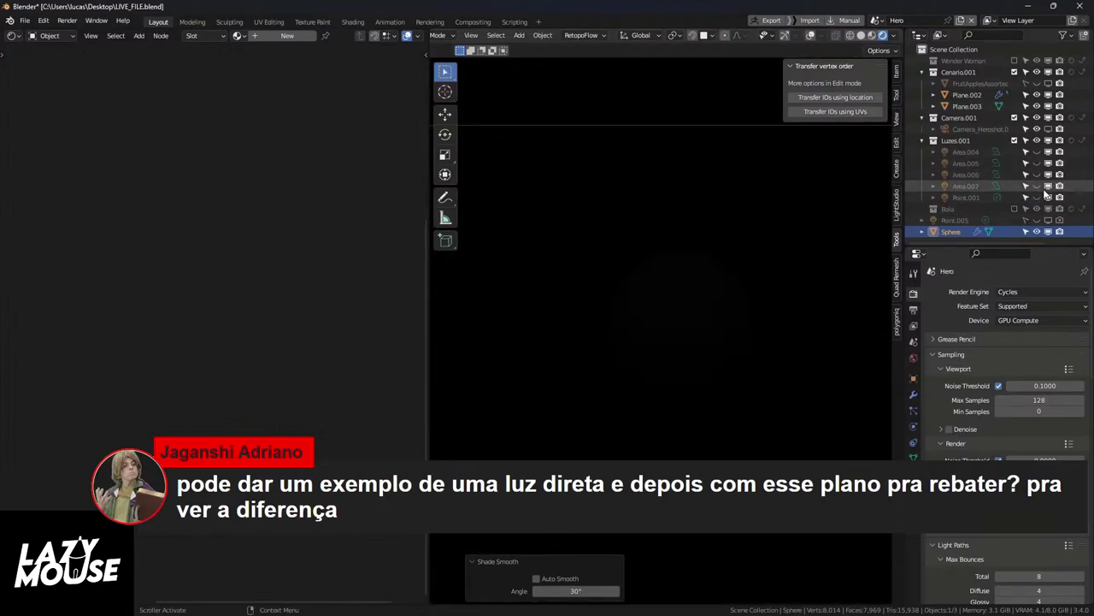
click(1037, 186)
click(1037, 197)
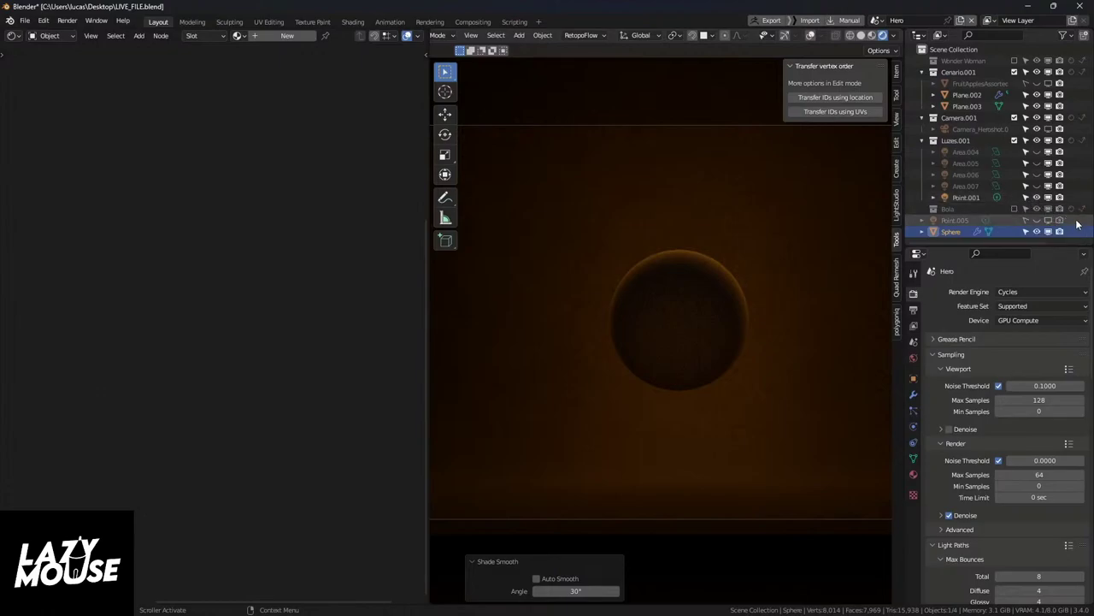
Step: Light the sphere with Area.005 instead of Area.006 and inspect the World background colour
ctrl+click(1037, 176)
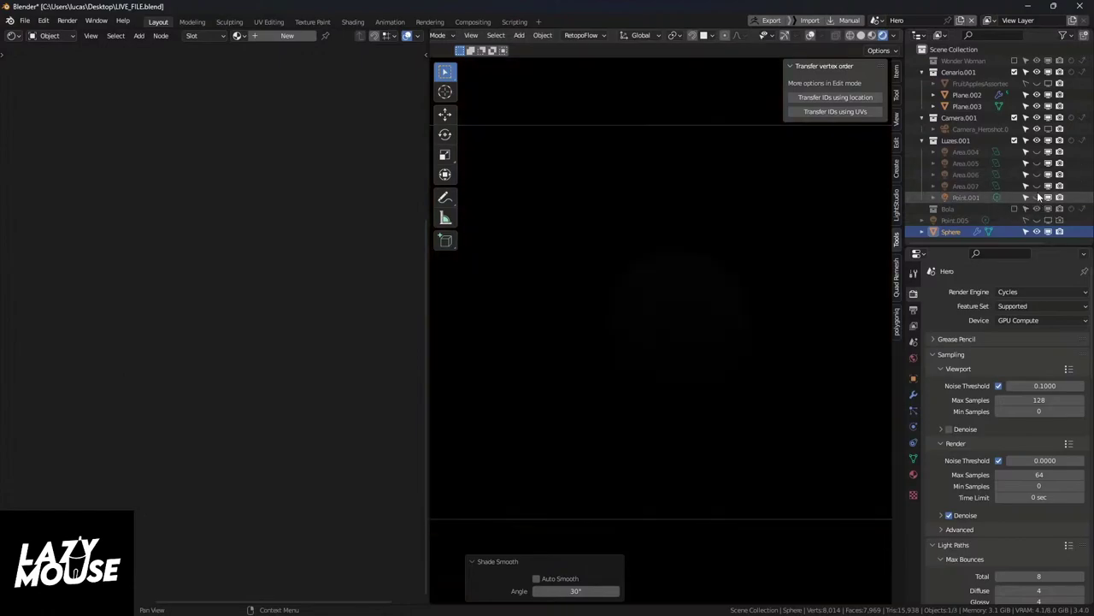
ctrl+click(1037, 163)
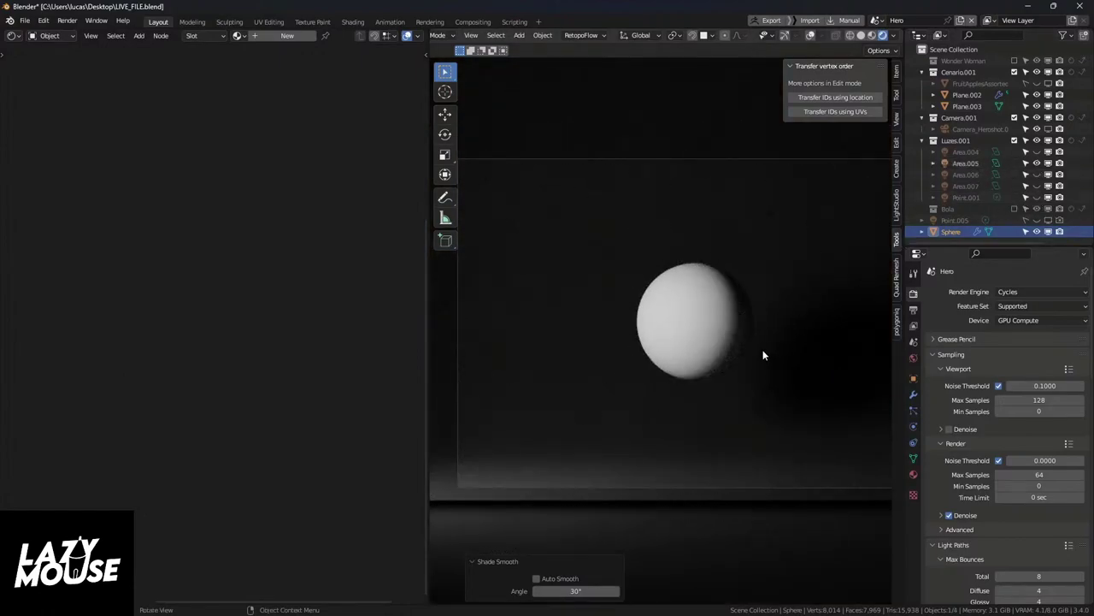
click(913, 357)
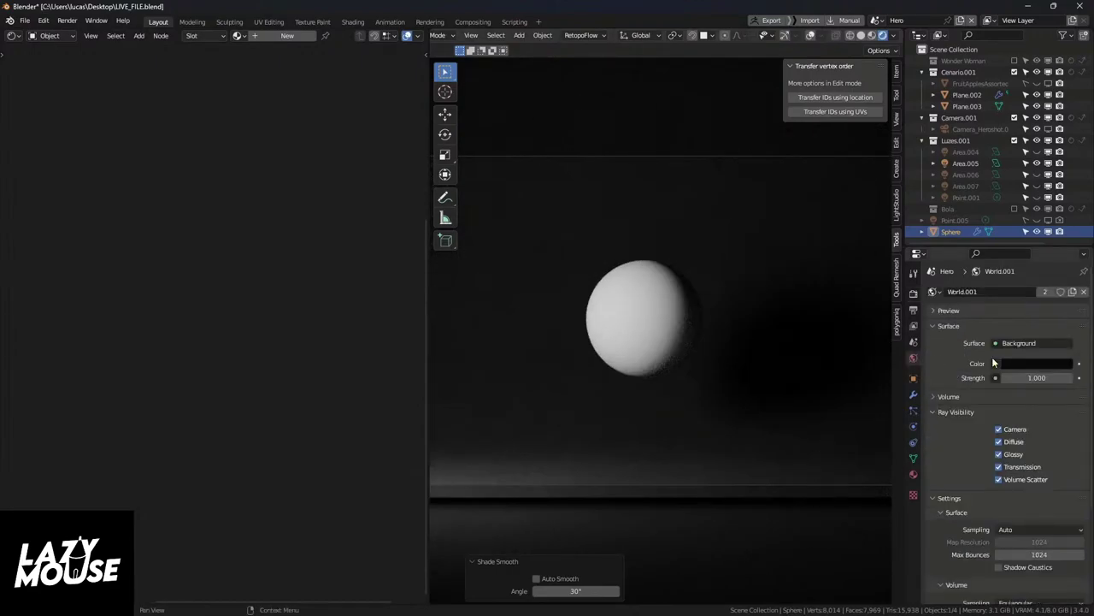
click(1056, 366)
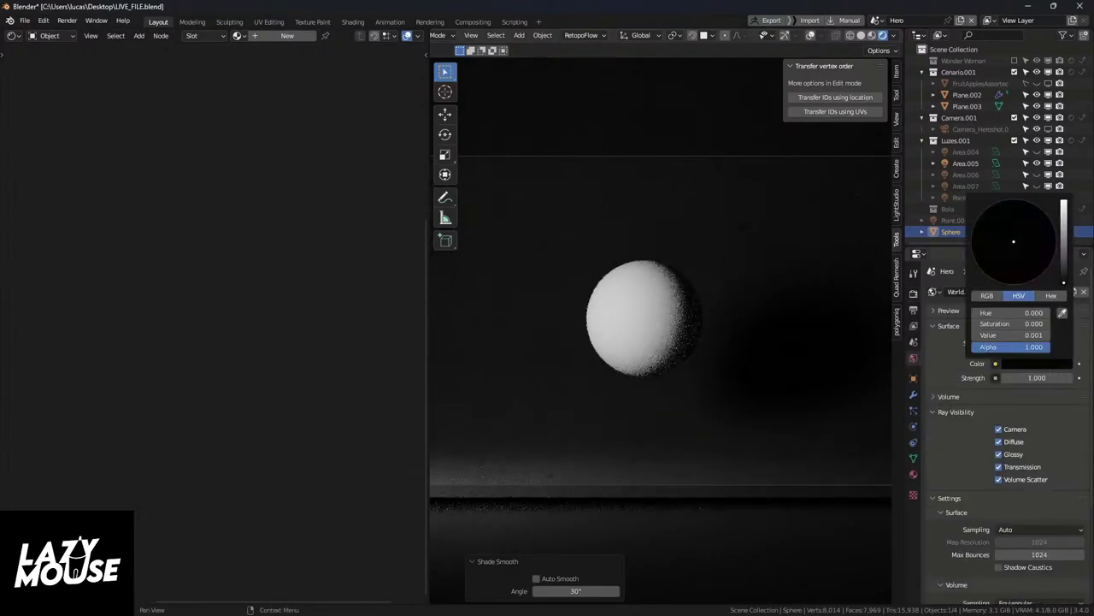
shift+scroll(695, 341, up, 2)
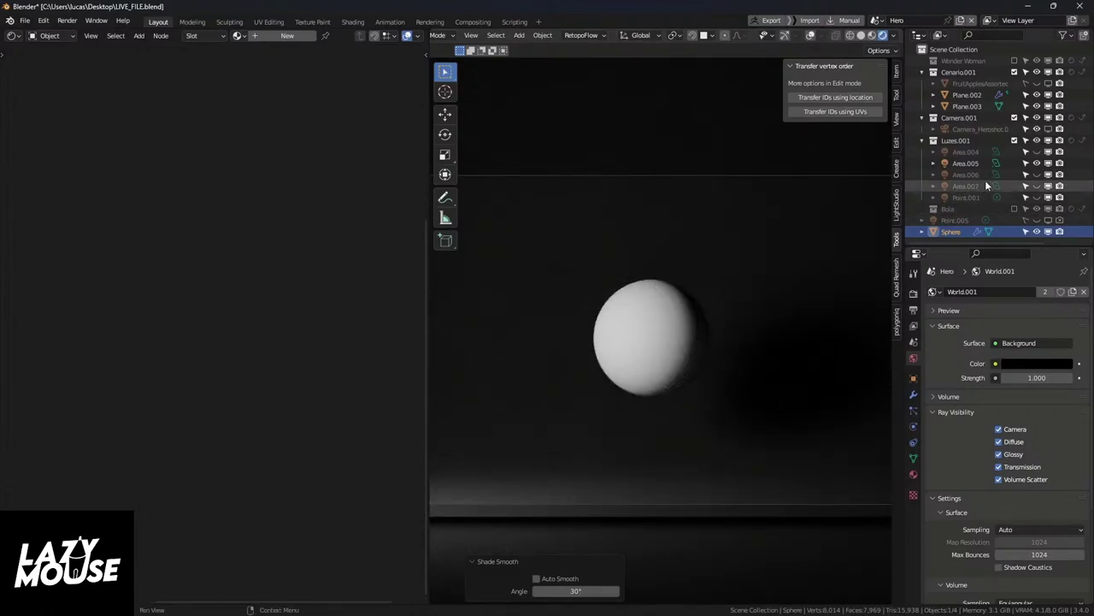
Step: Lower the Area.005 light's power from 200 W to 50 W
click(970, 163)
click(914, 428)
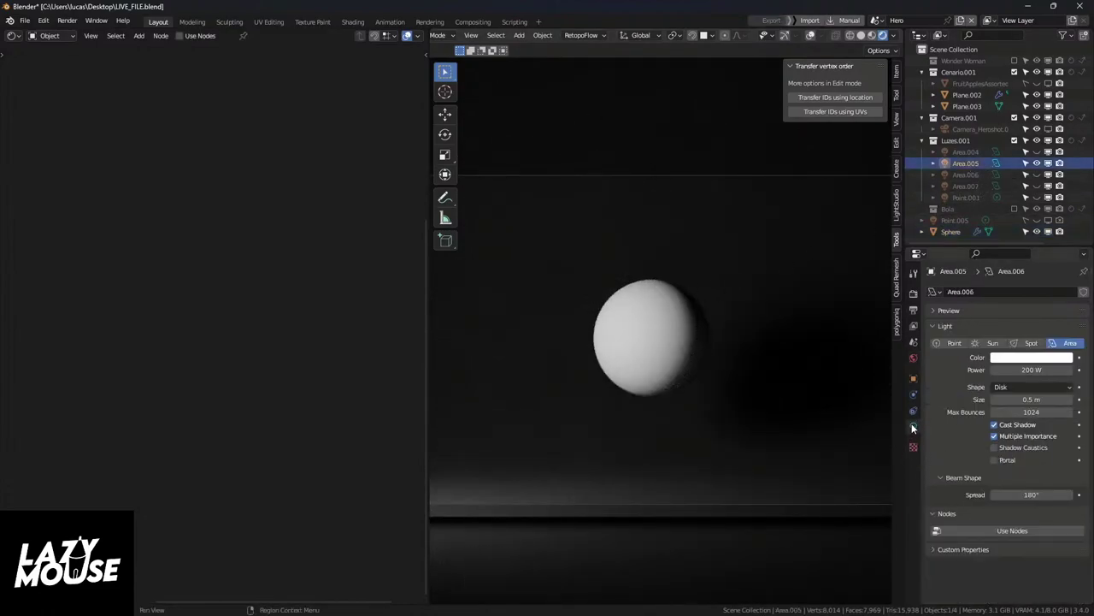
double_click(1010, 369)
text(50)
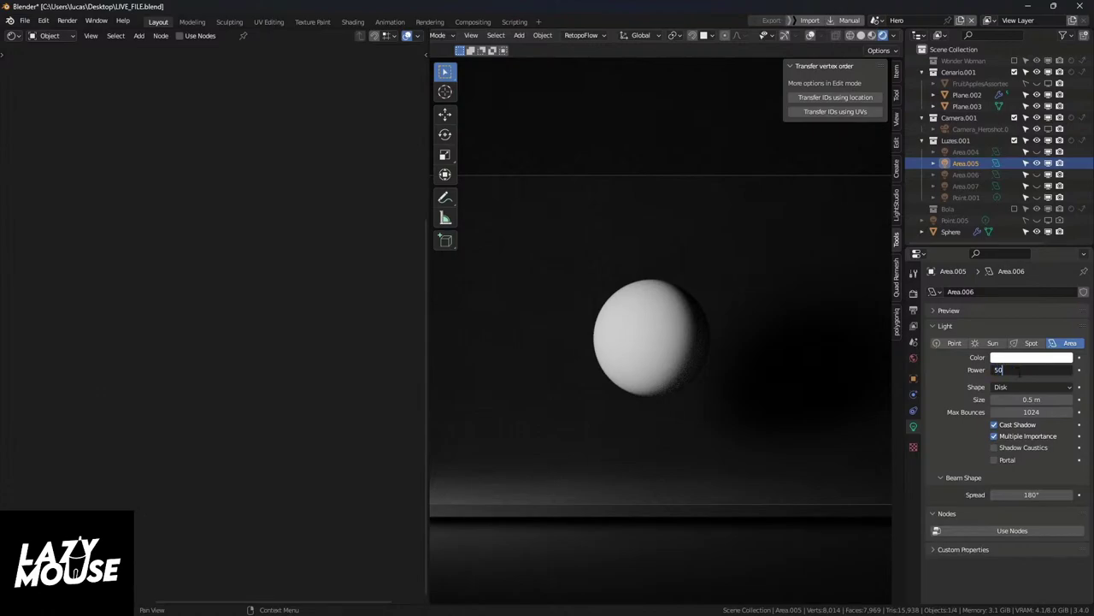
key(Return)
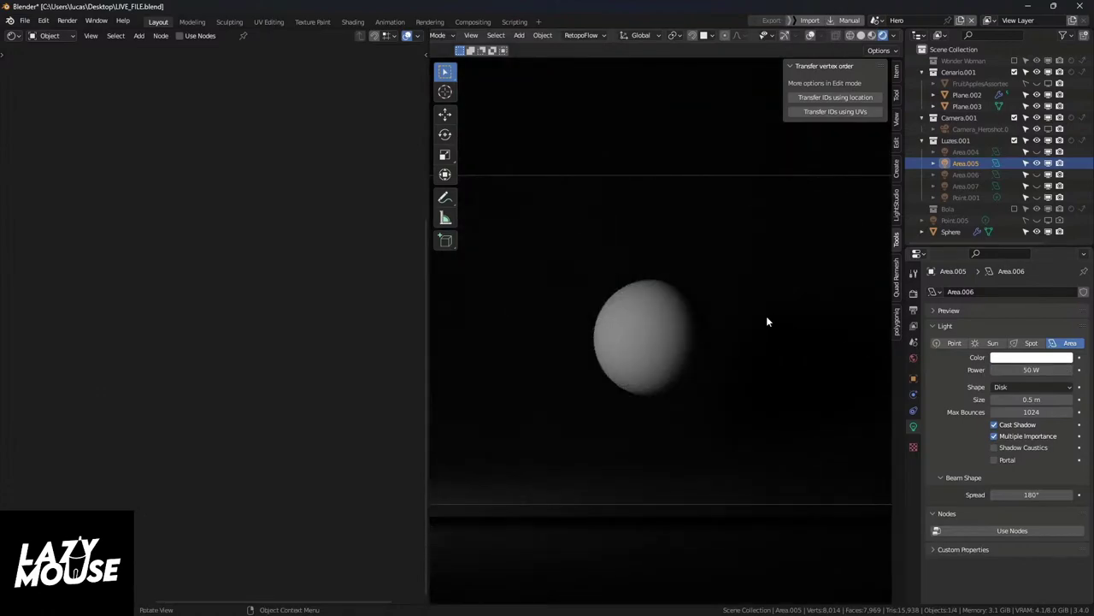
middle_drag(766, 316, 689, 321)
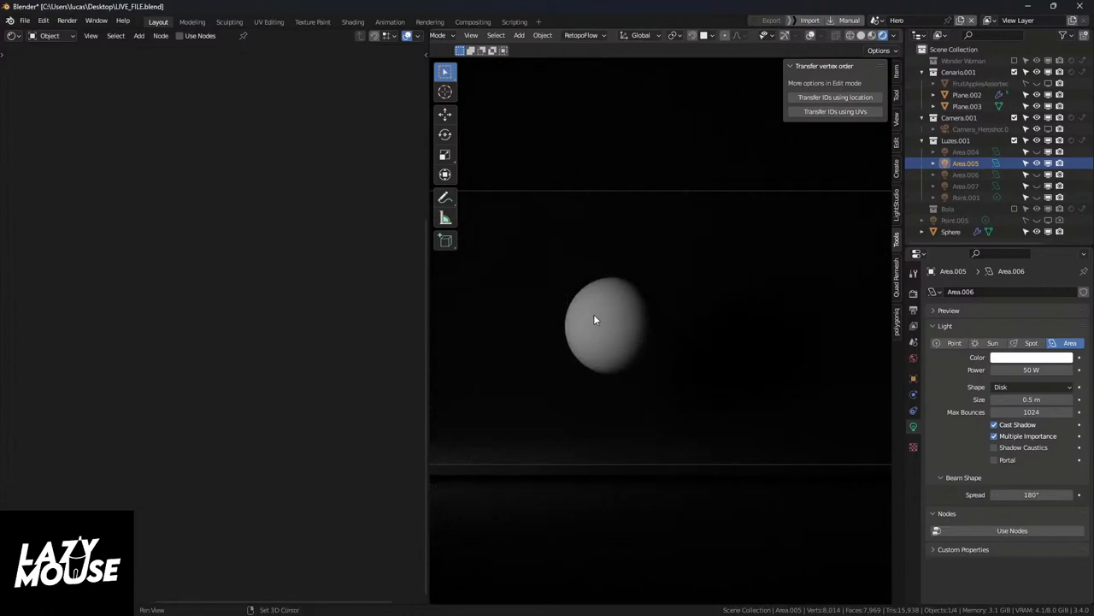
middle_drag(593, 317, 635, 313)
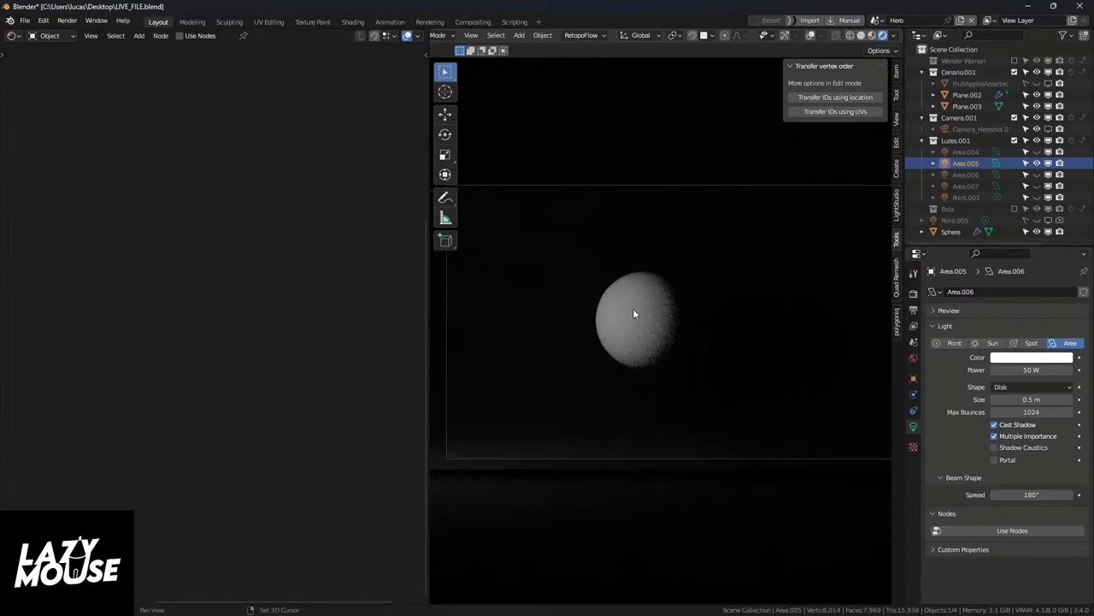
click(12, 35)
Step: Turn the left area into a top 3D view with overlays and move the area light up-left
click(43, 67)
scroll(150, 175, down, 6)
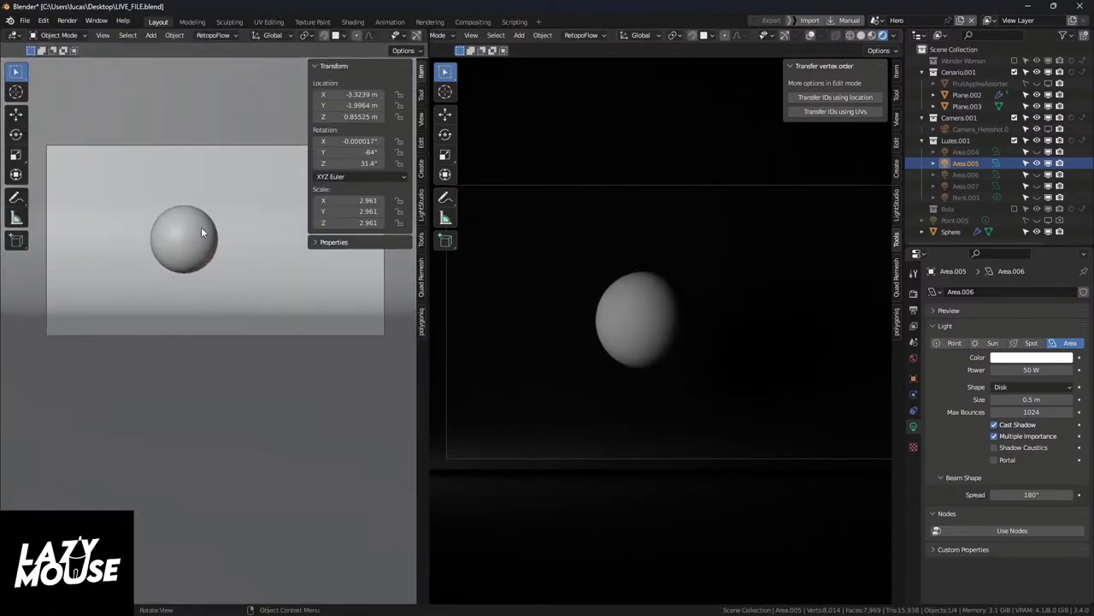
middle_drag(205, 227, 214, 342)
middle_drag(216, 189, 248, 411)
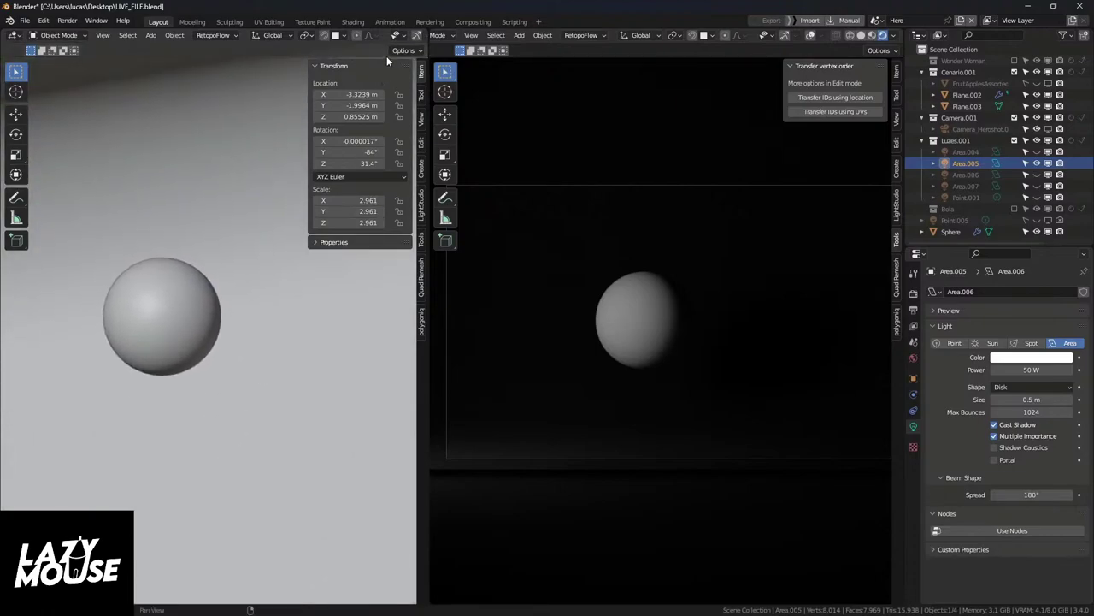
scroll(384, 37, down, 5)
click(335, 35)
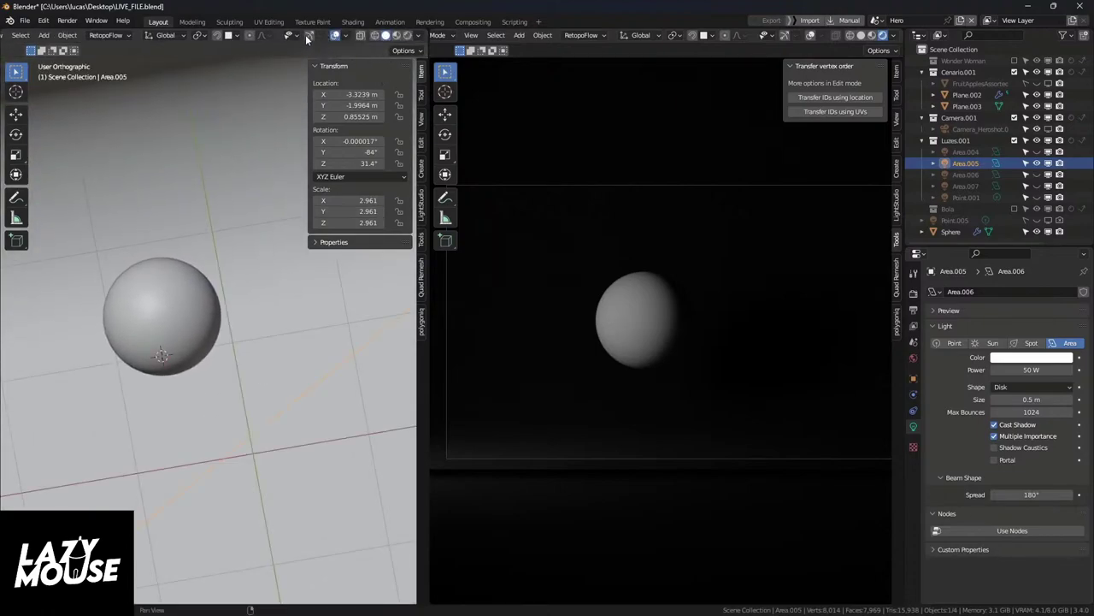
alt+middle_drag(289, 269, 241, 339)
scroll(241, 339, down, 7)
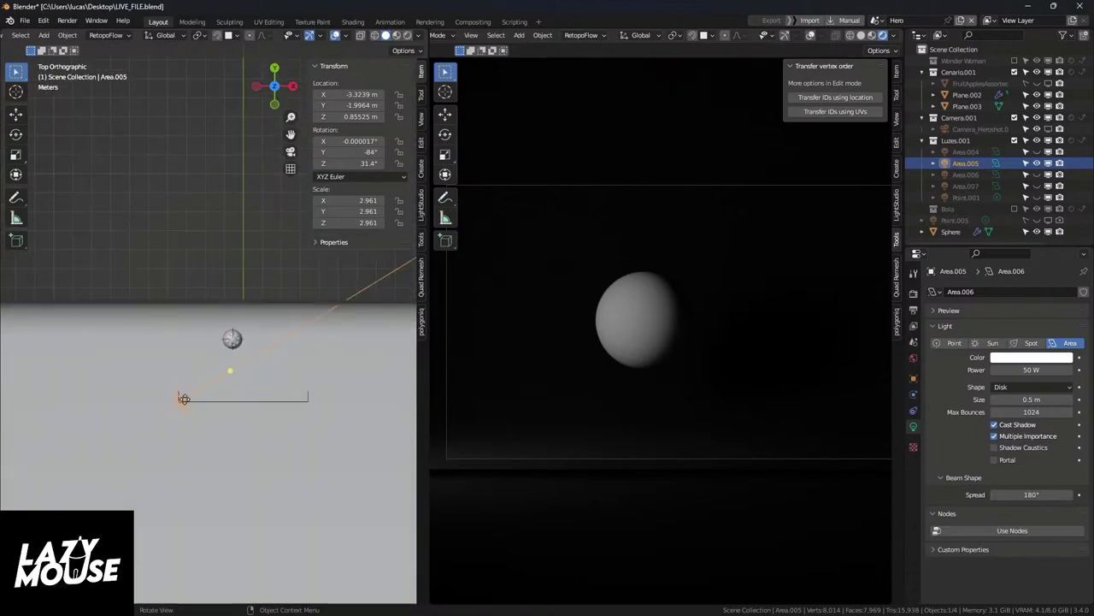
scroll(181, 399, up, 3)
shift+middle_drag(187, 380, 157, 399)
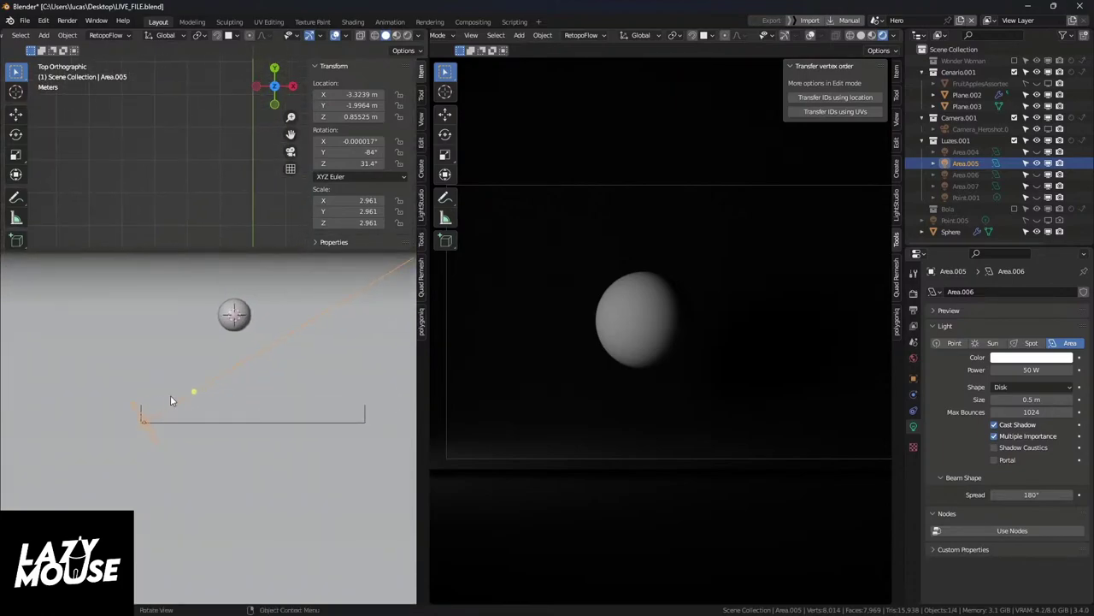
key(g)
click(152, 365)
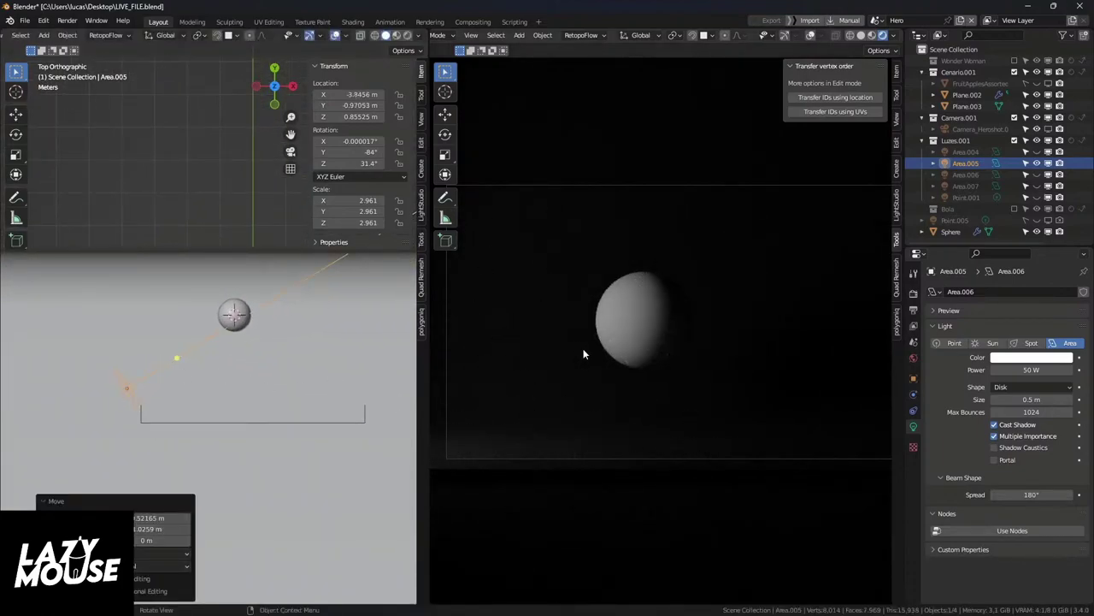
Step: Reposition the Plane.002 backdrop plane
click(752, 394)
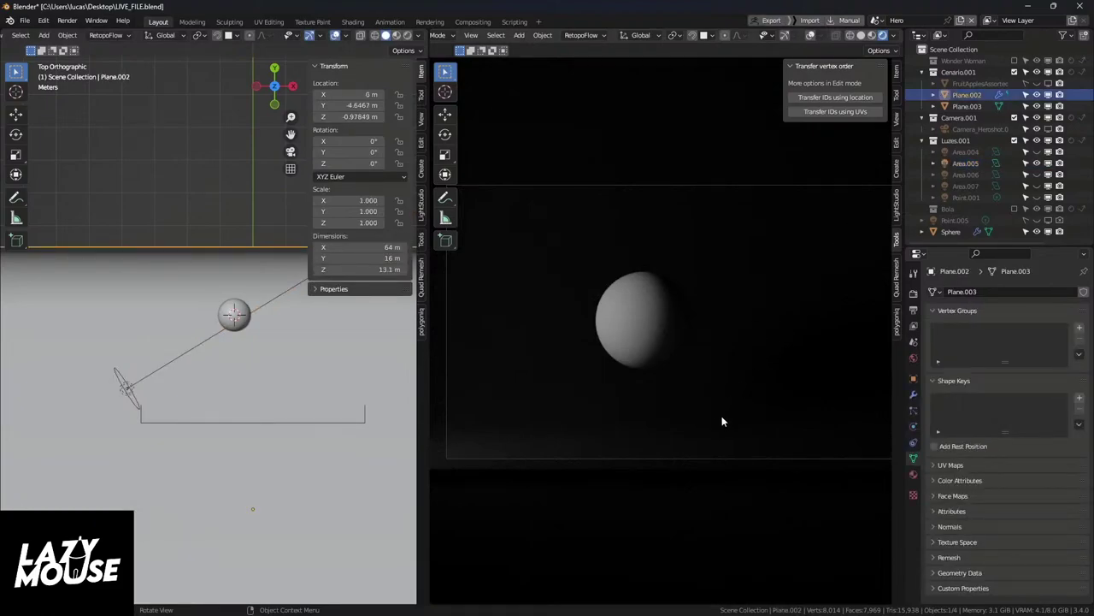
key(g)
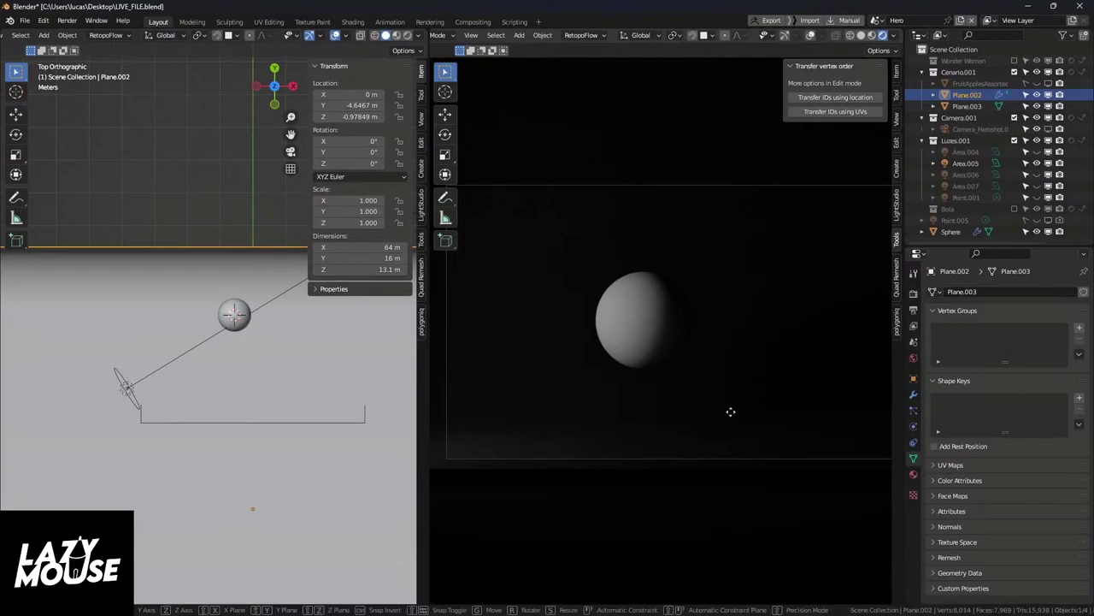
click(731, 324)
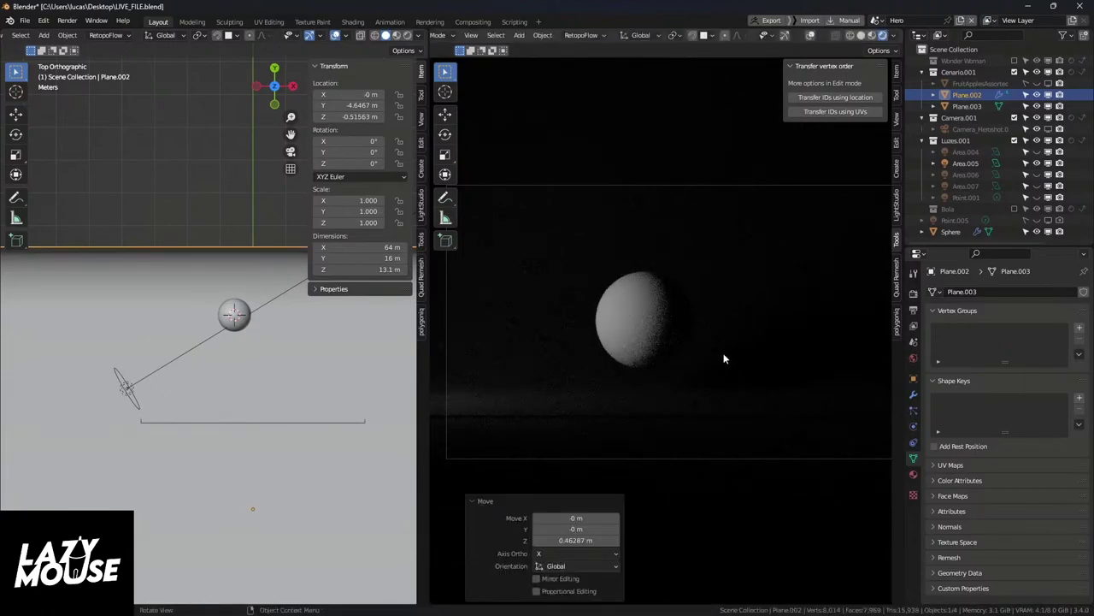
key(g)
click(693, 352)
scroll(692, 352, up, 4)
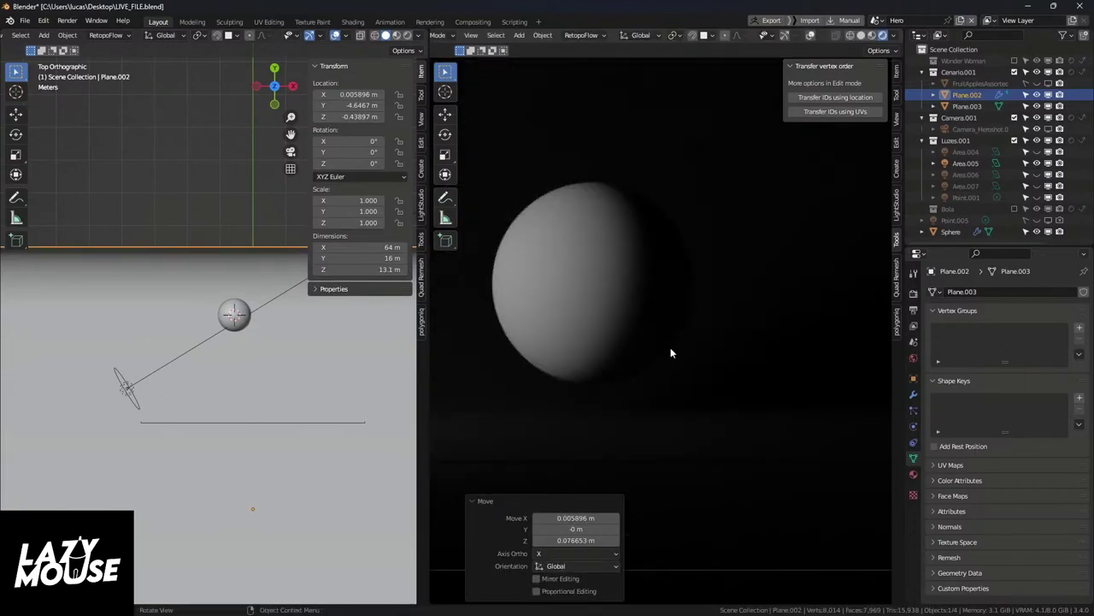
Step: Give the sphere a new material
click(627, 336)
click(913, 474)
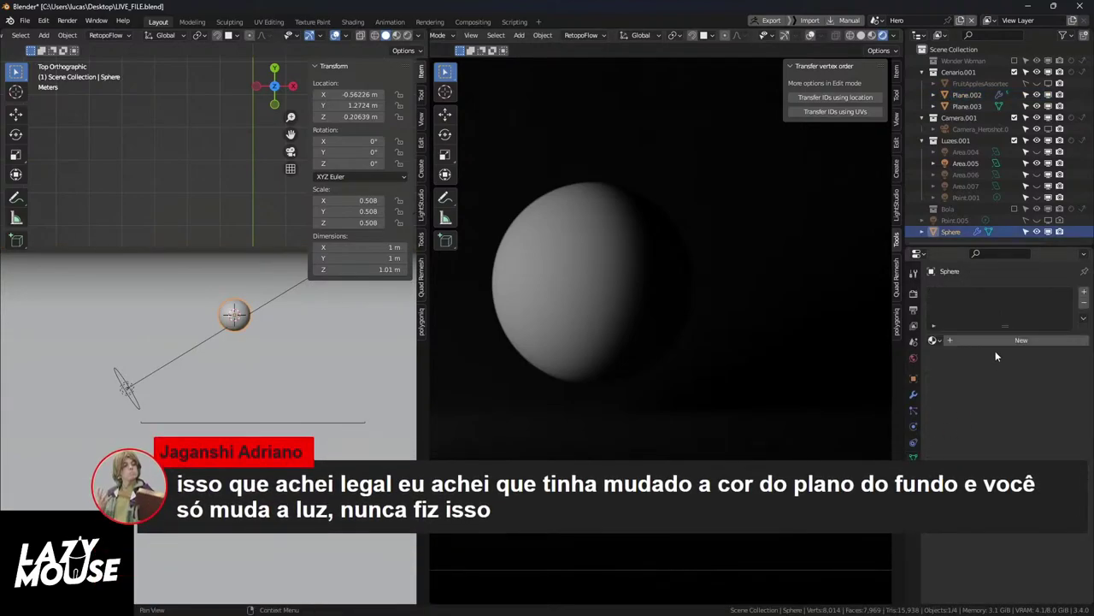
click(994, 342)
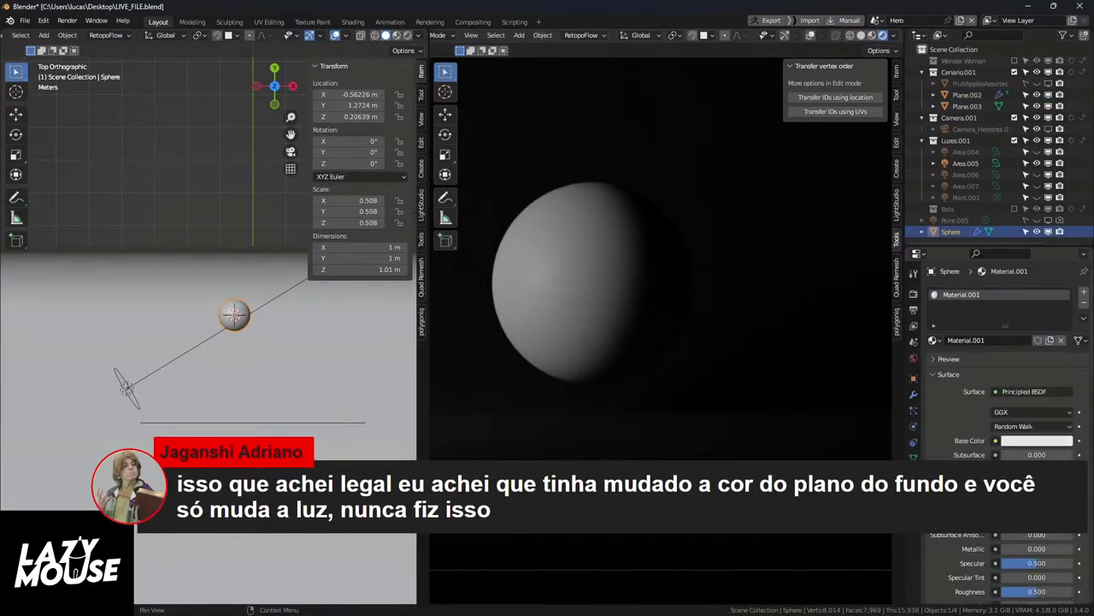
scroll(1028, 407, down, 3)
scroll(1028, 407, down, 1)
scroll(675, 348, down, 5)
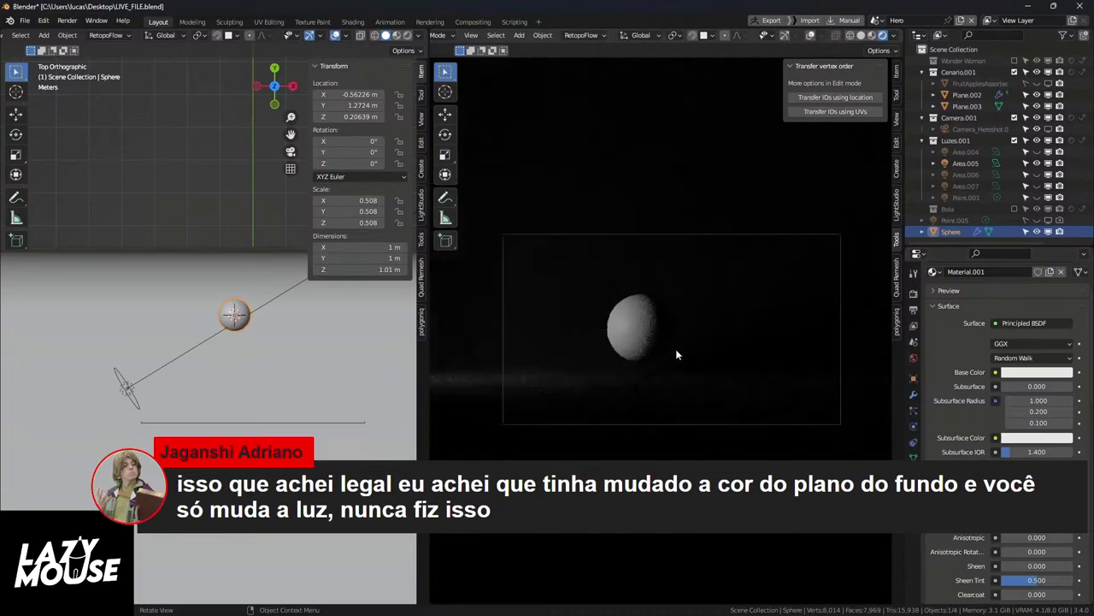
Step: Lower the Plane.002 backdrop along Z to -1.0079 m and bring up the Add > Mesh list
key(g)
click(711, 367)
key(g)
key(z)
click(774, 437)
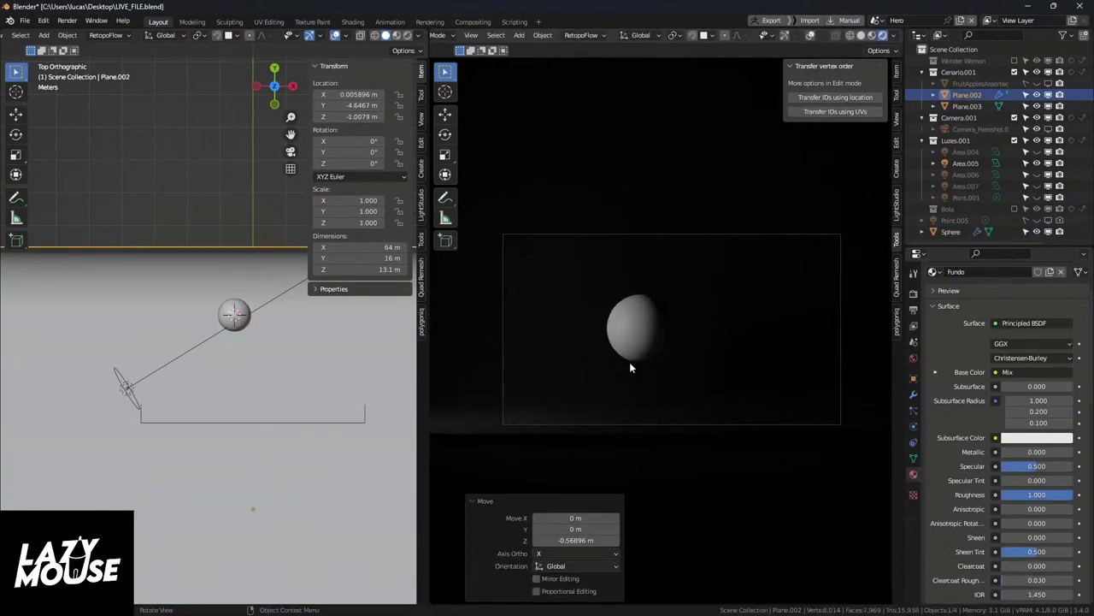
scroll(660, 349, up, 4)
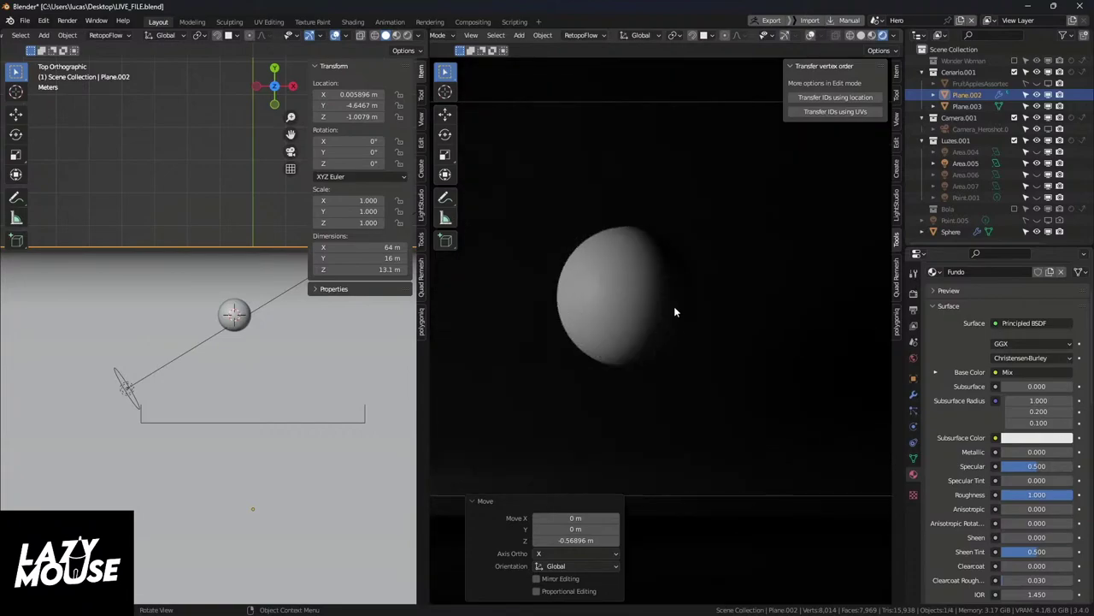
scroll(684, 305, down, 4)
key(shift+a)
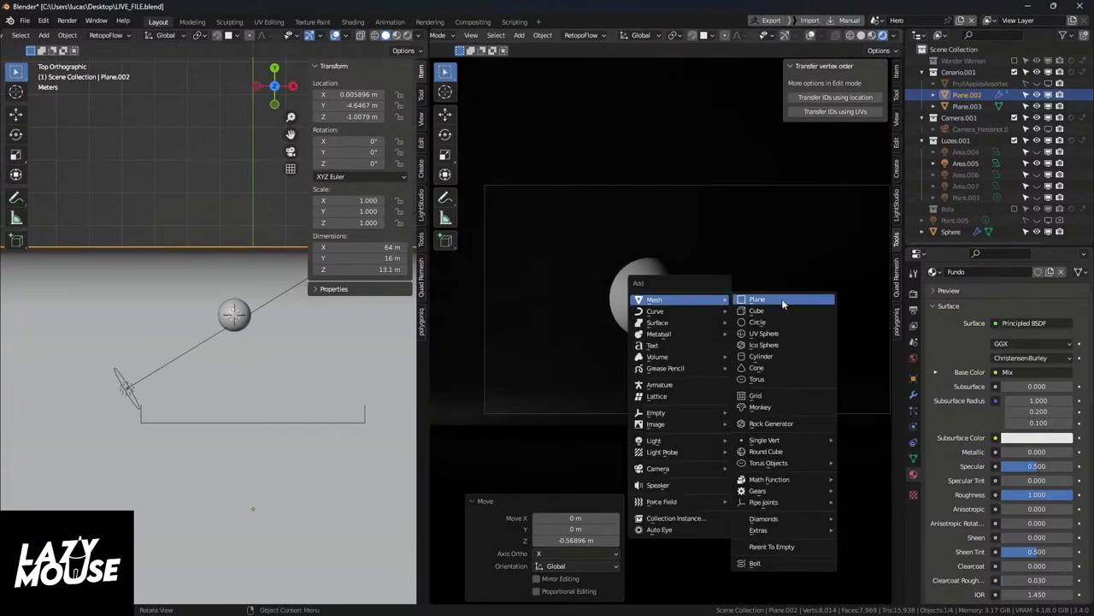
Step: Add a new plane, raise it along Z, reposition it and rotate it 86.9° on Y
click(757, 299)
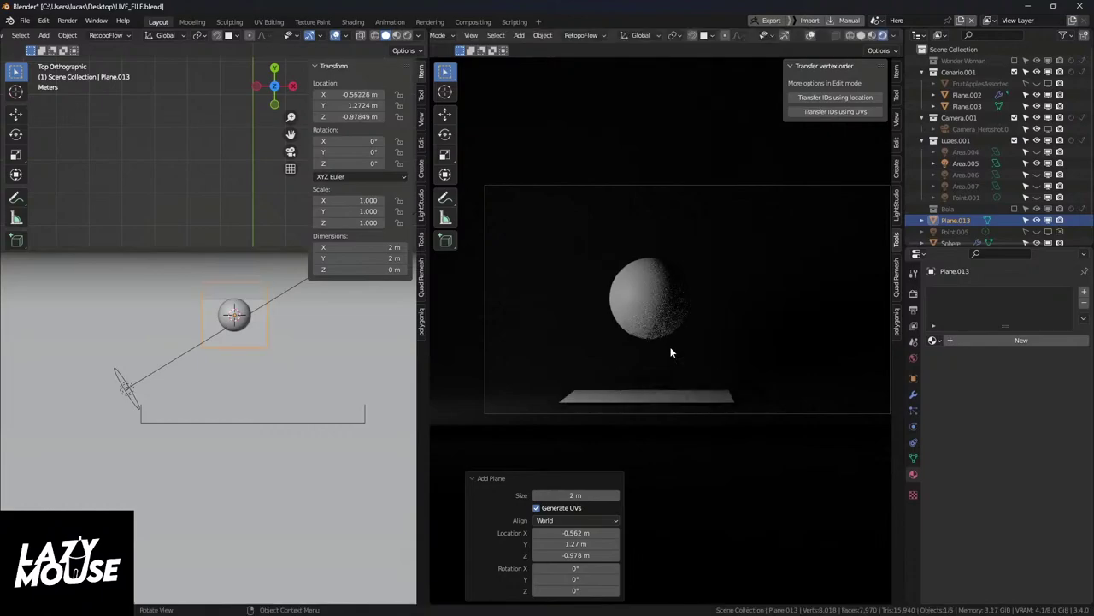
key(g)
key(z)
click(674, 345)
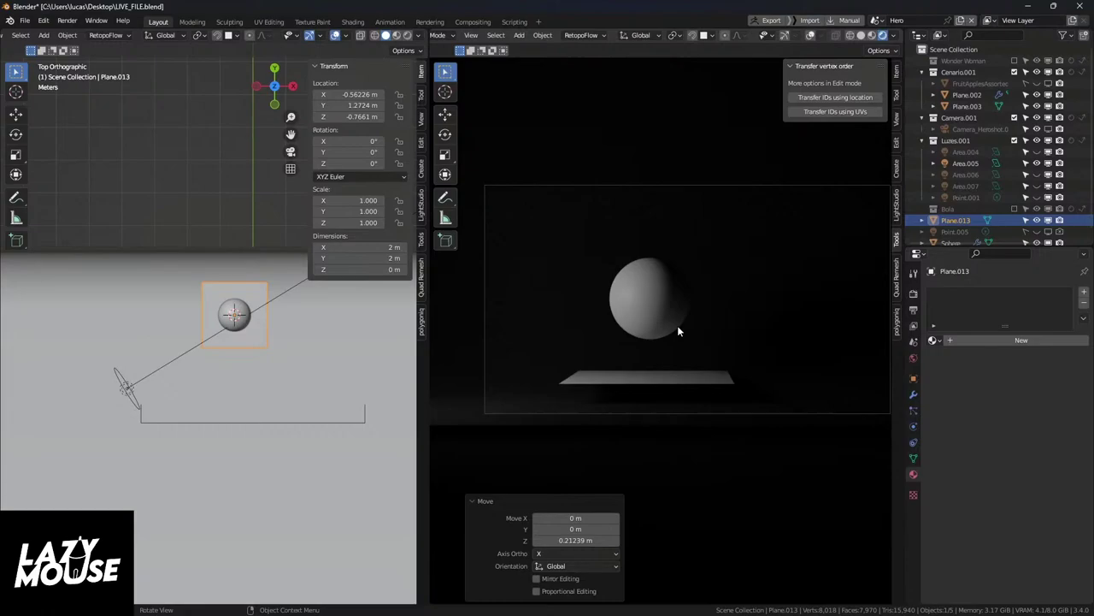
key(g)
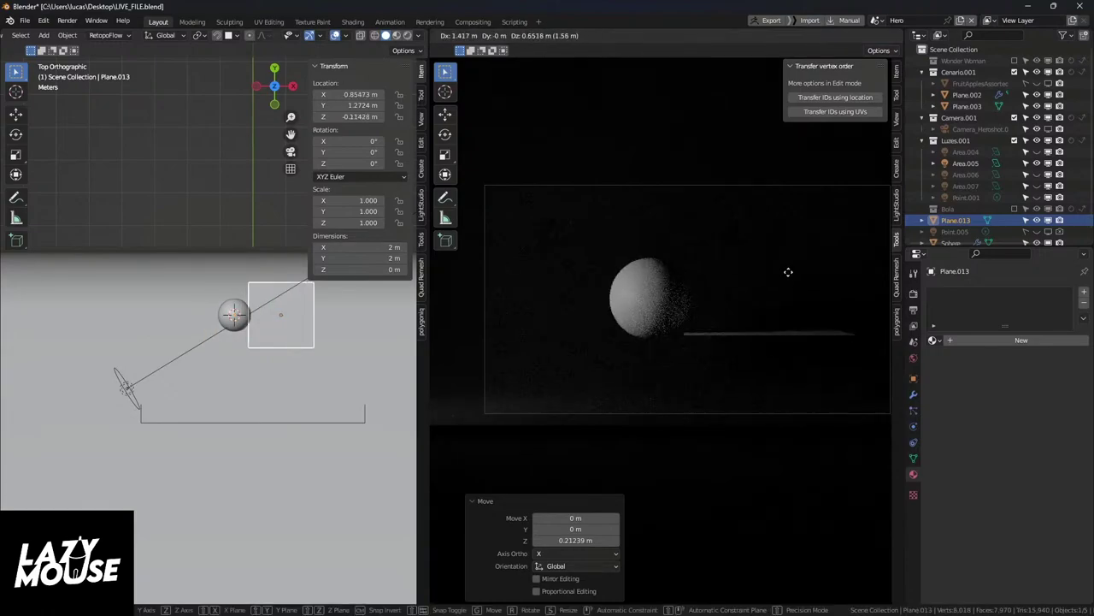
key(Escape)
key(g)
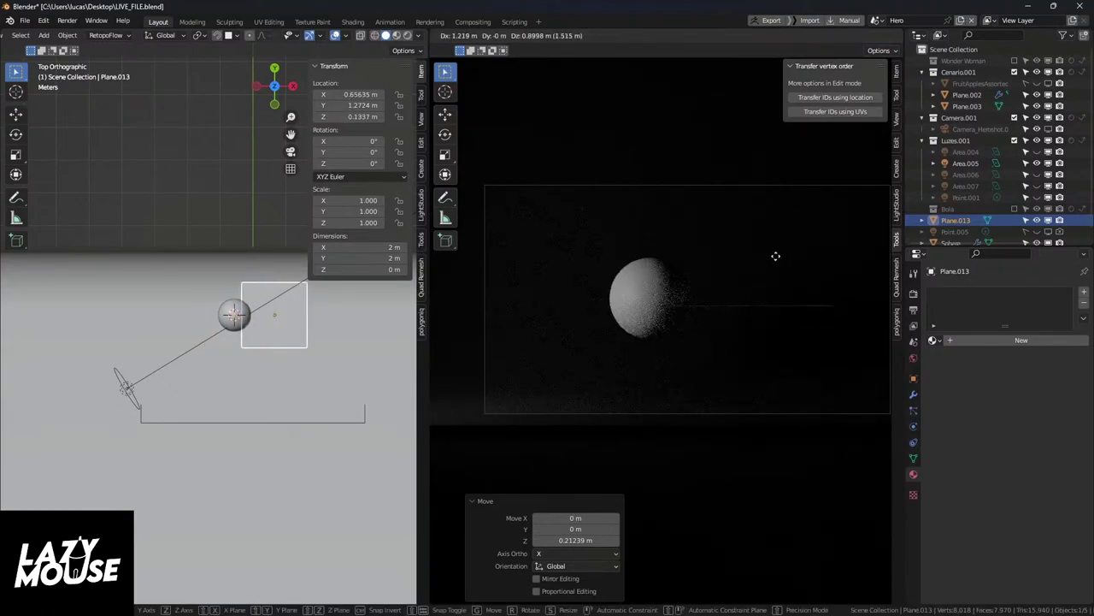
click(776, 254)
key(r)
click(796, 322)
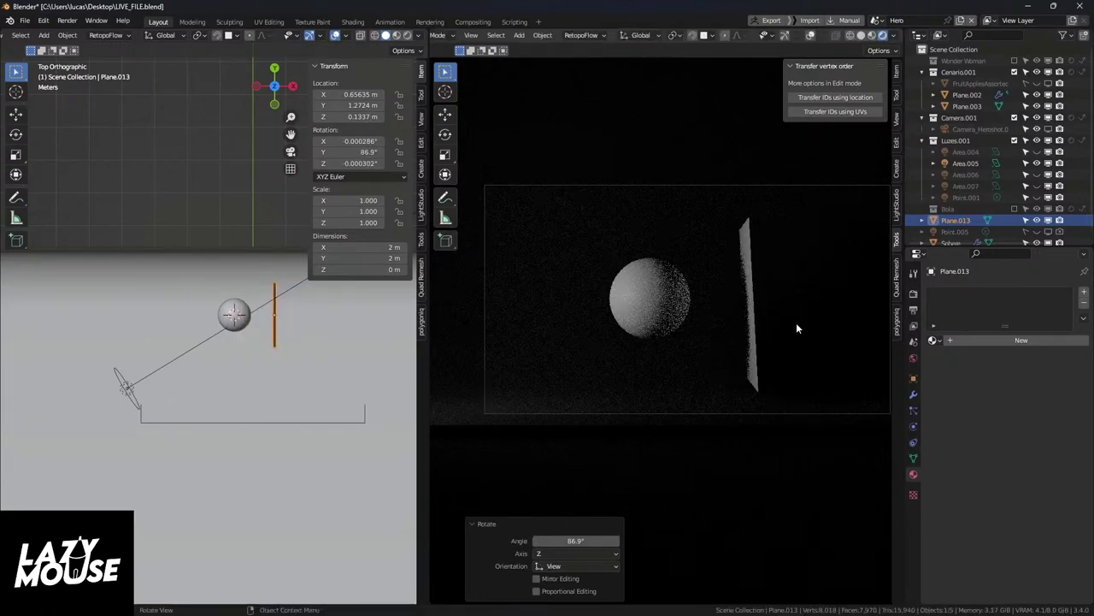
Step: Stand the plane upright and scale it to 3.234, then to 5.543
key(g)
click(840, 319)
scroll(779, 323, down, 3)
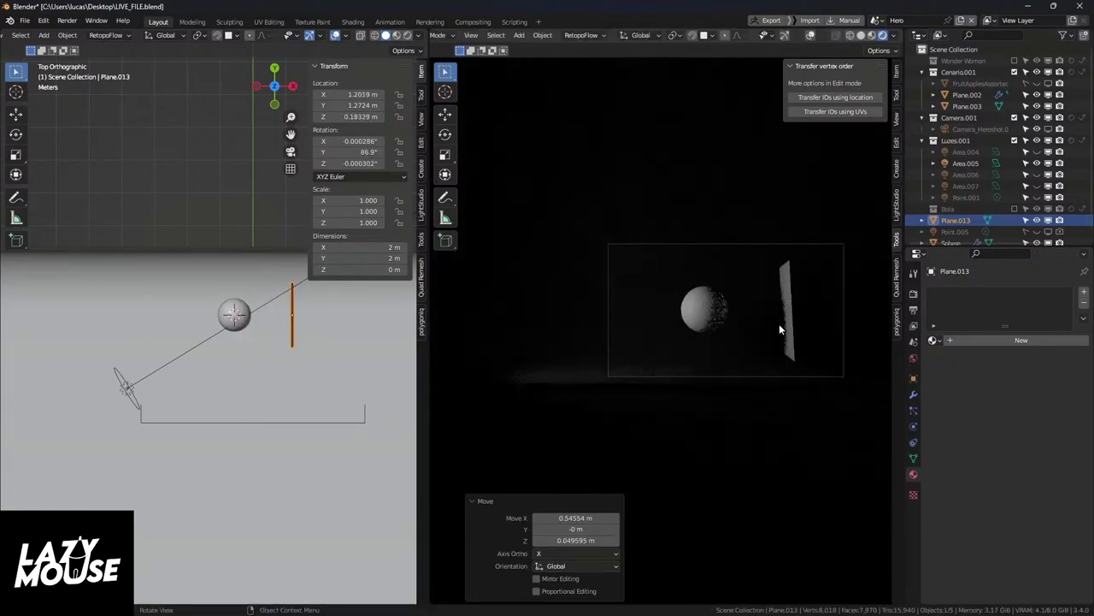
shift+middle_drag(763, 333, 716, 339)
key(g)
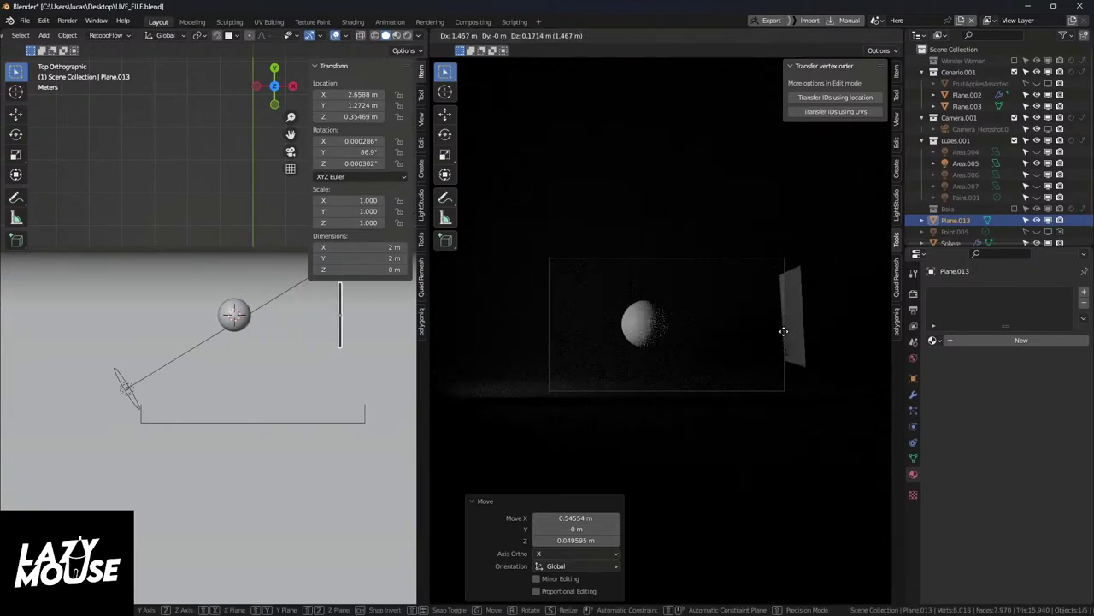
click(797, 334)
key(r)
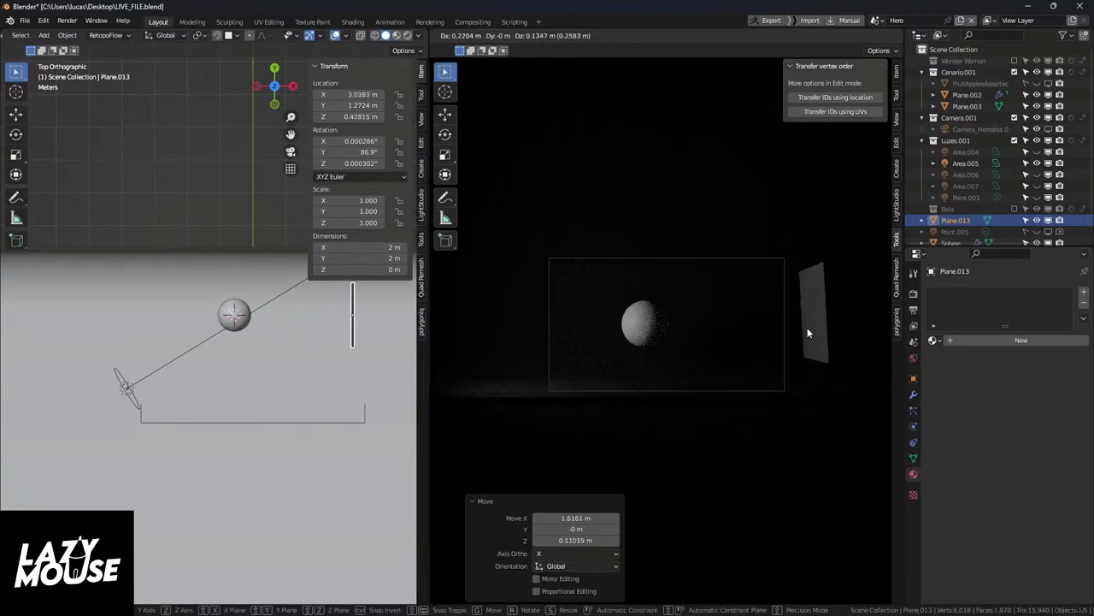
click(832, 293)
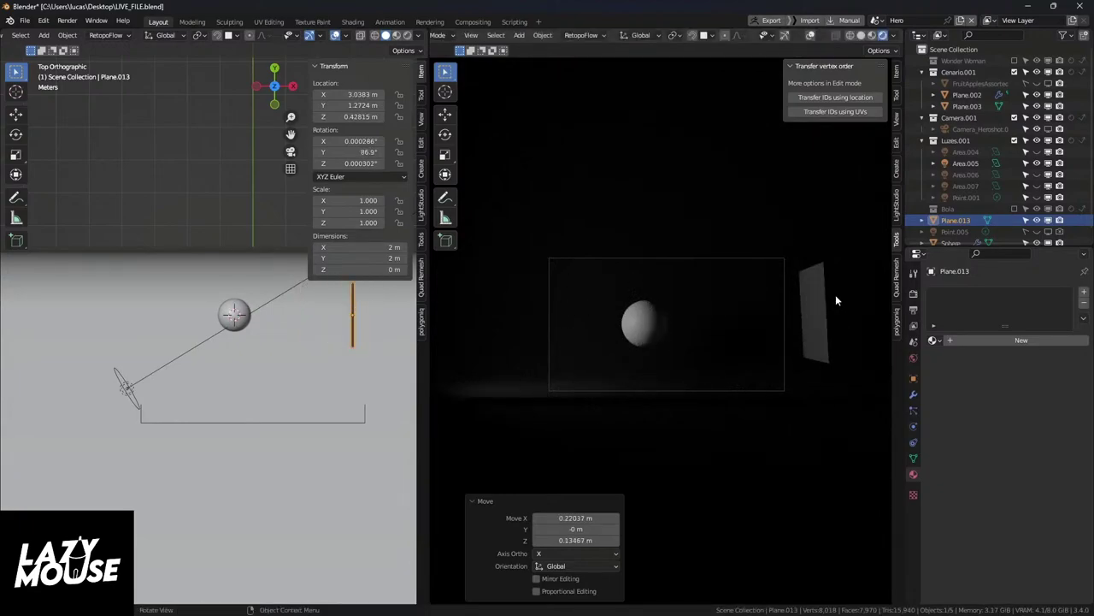
key(s)
click(900, 270)
key(g)
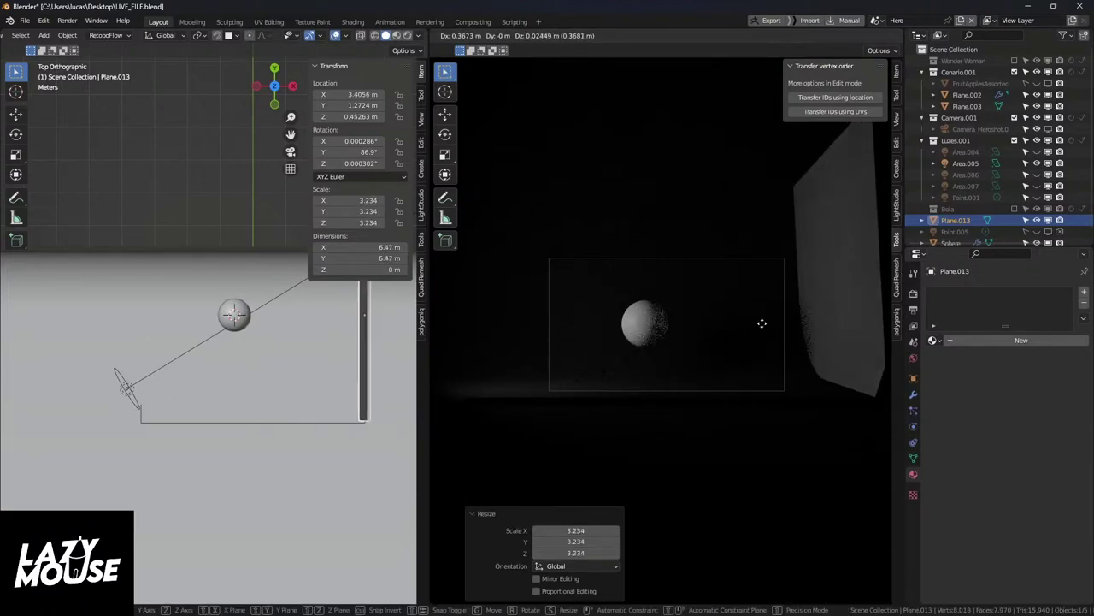
click(787, 336)
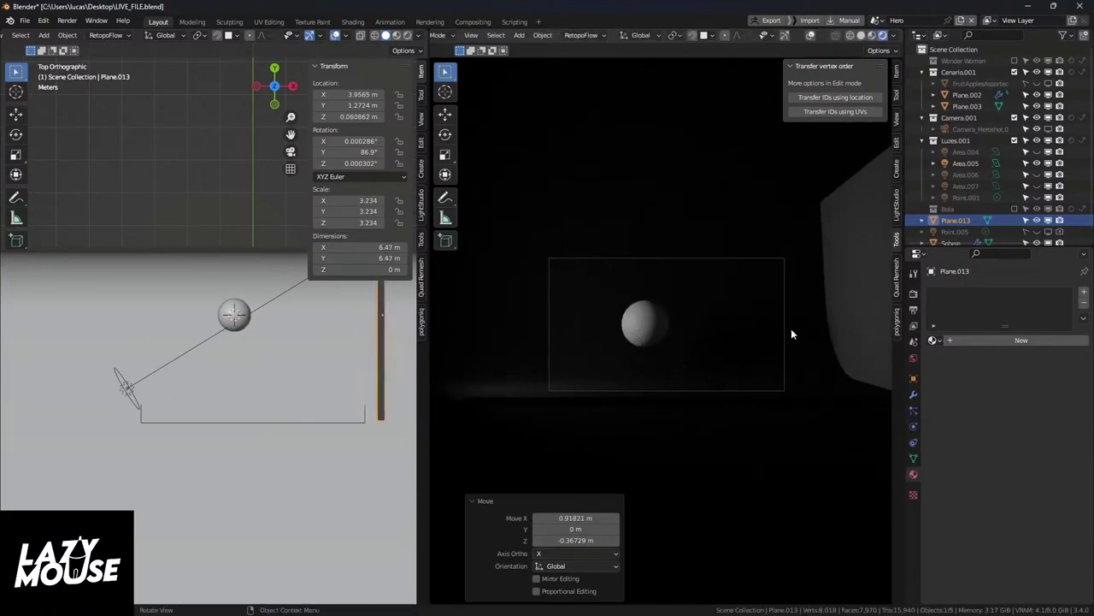
key(s)
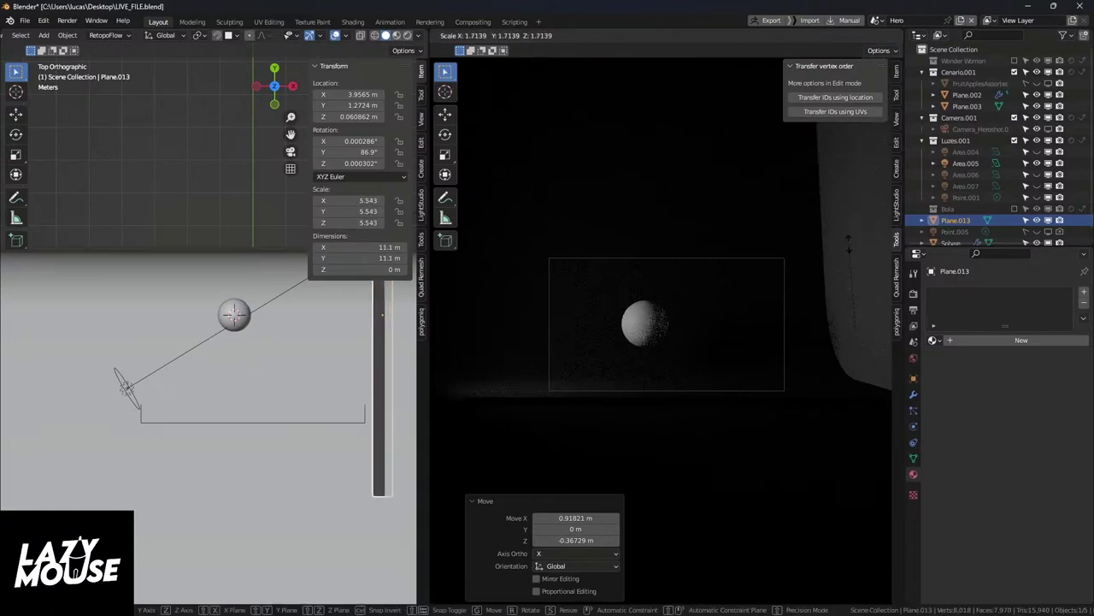
click(696, 327)
Step: Select the wall plane and move it into place beside the sphere
scroll(658, 331, up, 5)
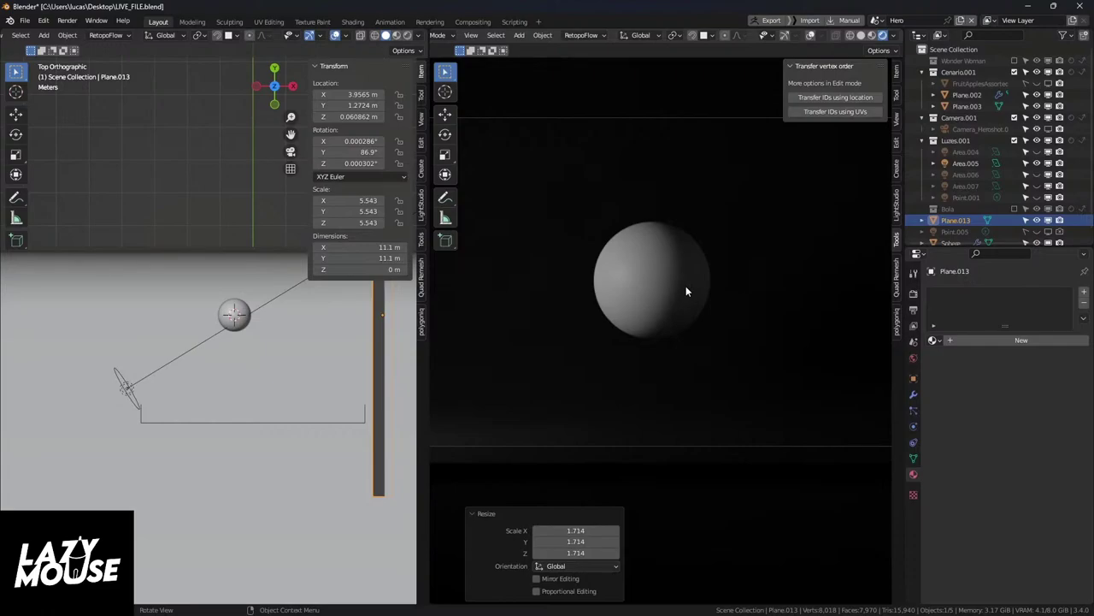
scroll(688, 290, down, 5)
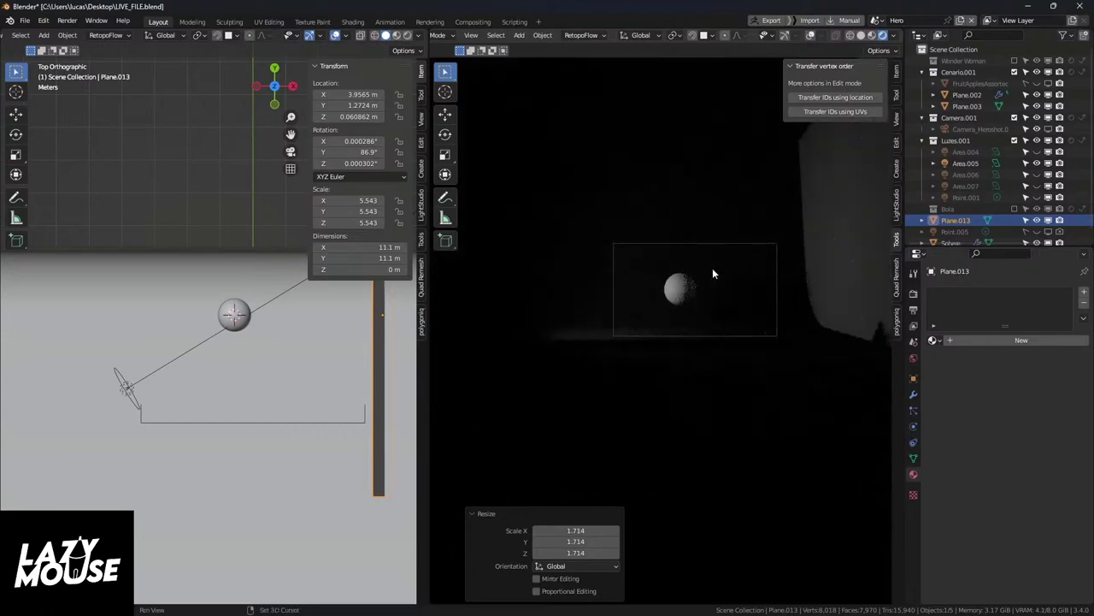
shift+middle_drag(712, 268, 672, 293)
click(816, 201)
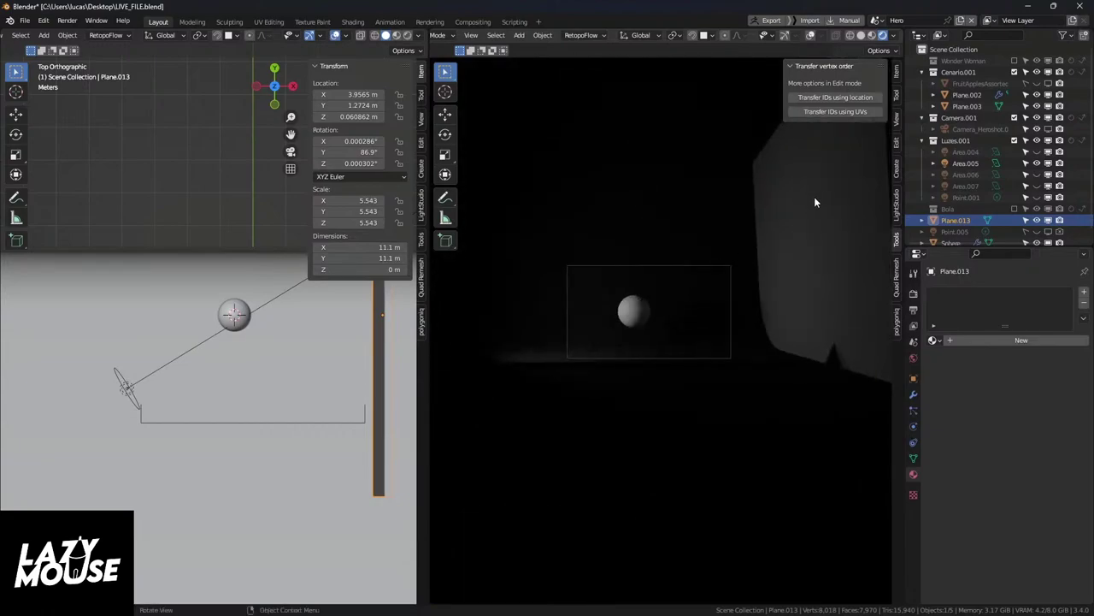
key(g)
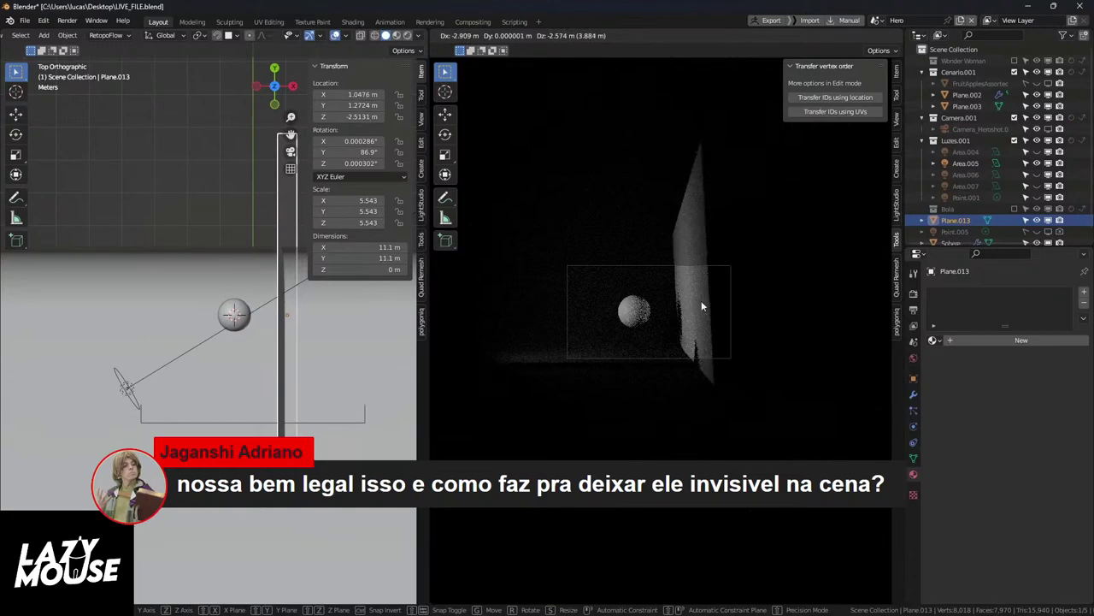
click(701, 305)
scroll(690, 322, up, 3)
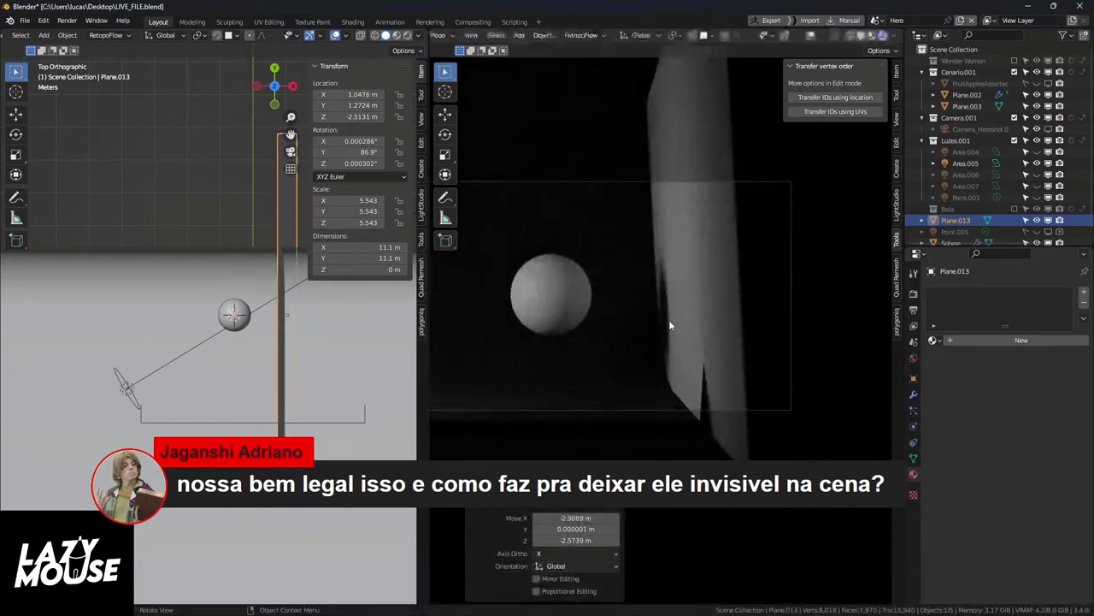
shift+middle_drag(660, 338, 898, 379)
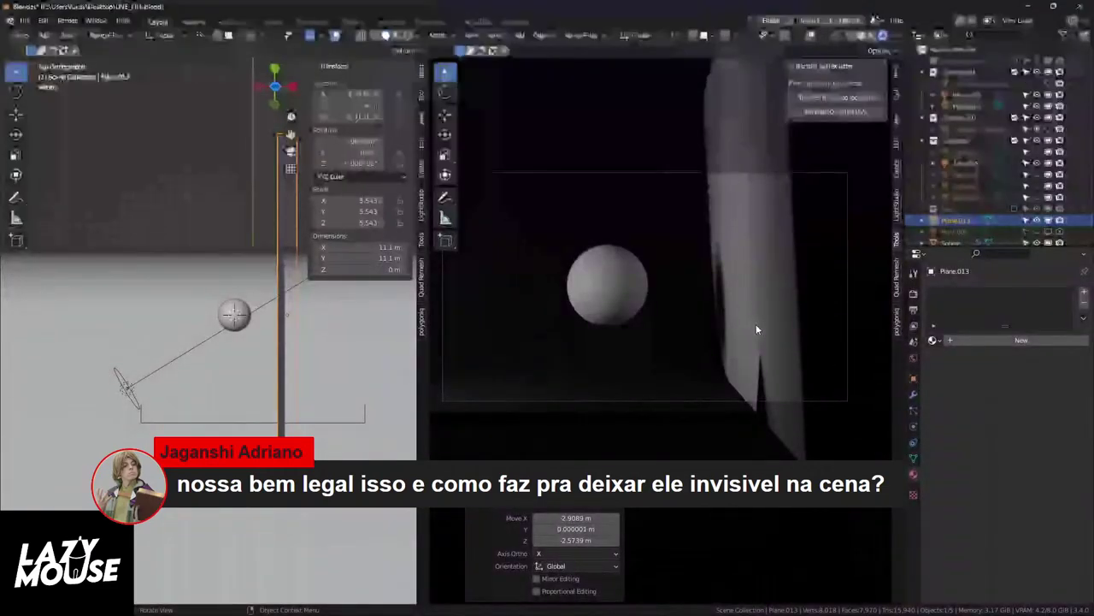
Step: In the plane's Ray Visibility settings, turn off Camera and Glossy visibility
click(914, 378)
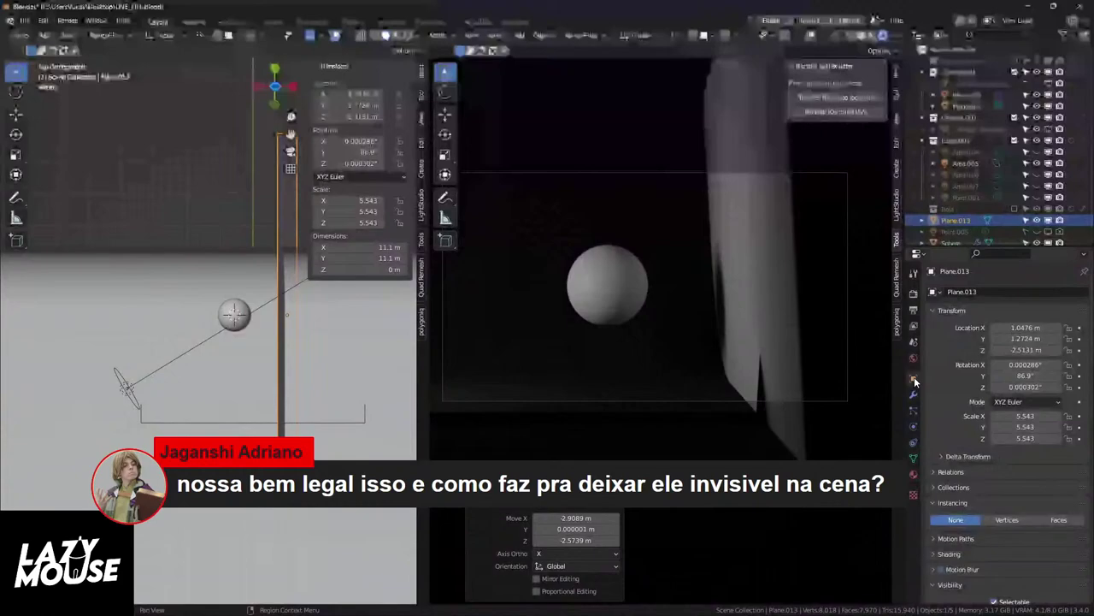
scroll(988, 472, down, 5)
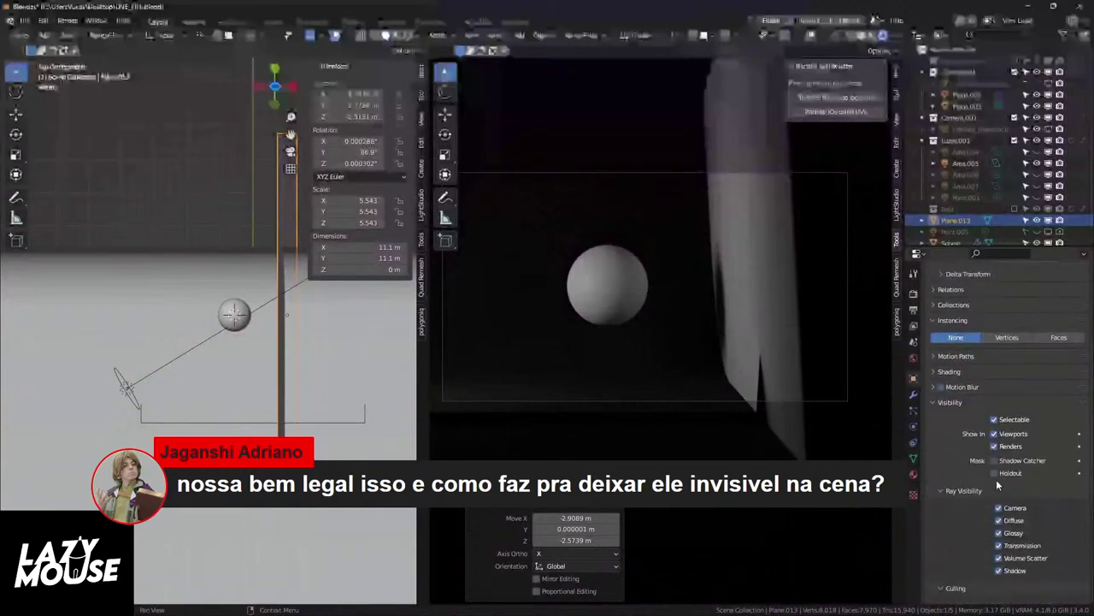
click(998, 509)
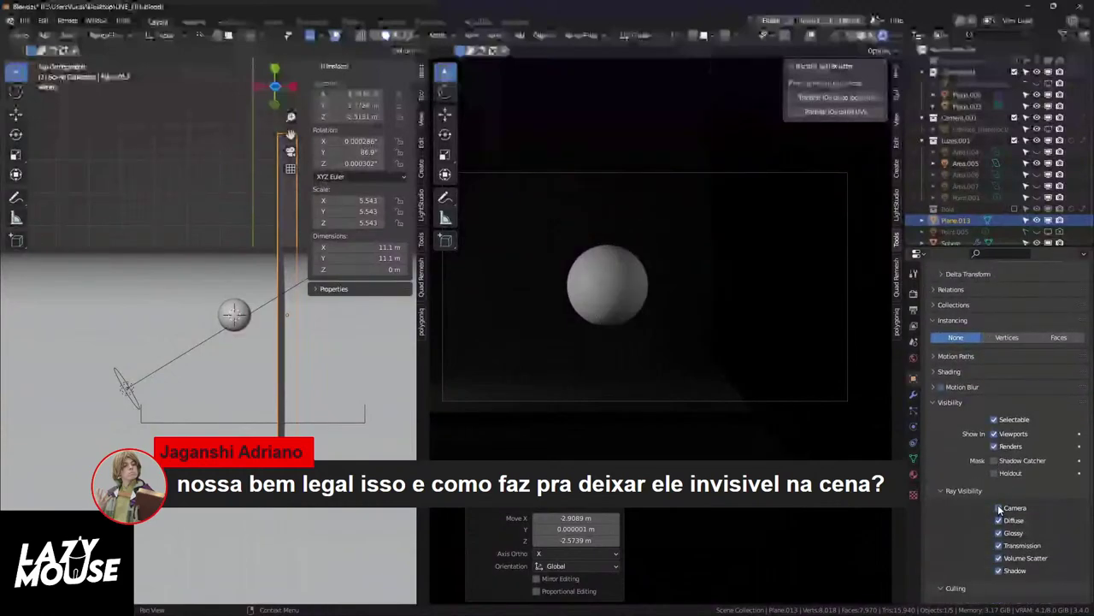
click(1000, 570)
click(998, 509)
click(999, 534)
click(998, 533)
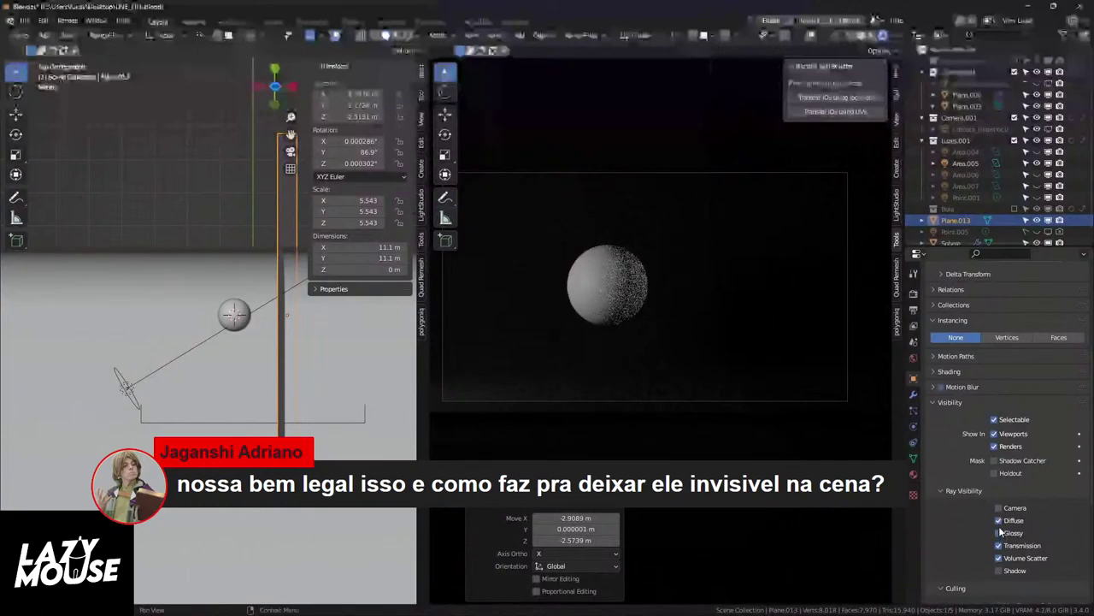
click(998, 521)
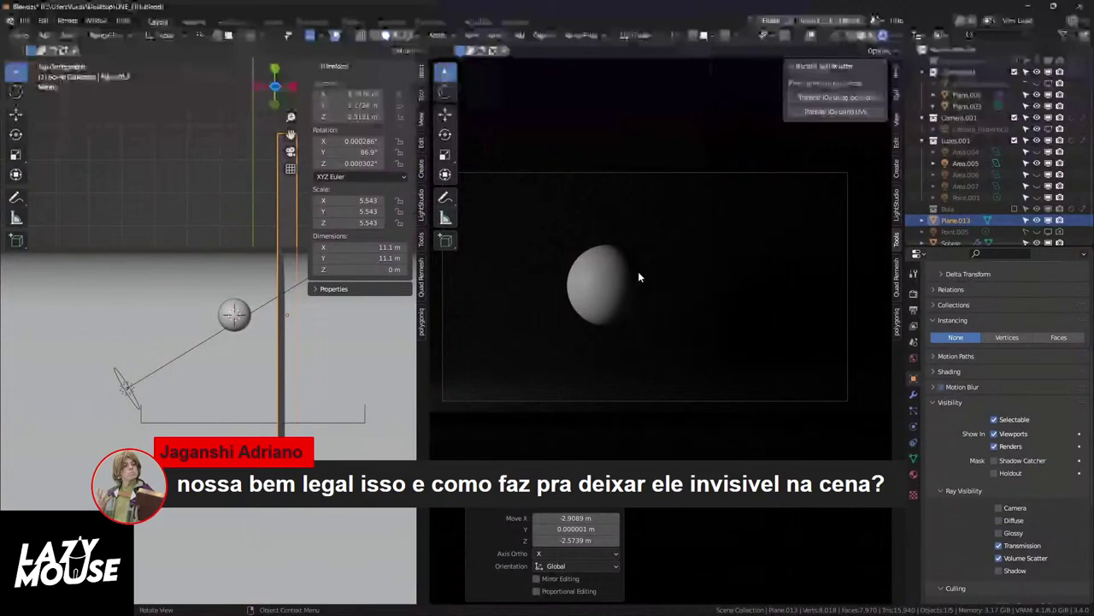
click(999, 509)
click(999, 509)
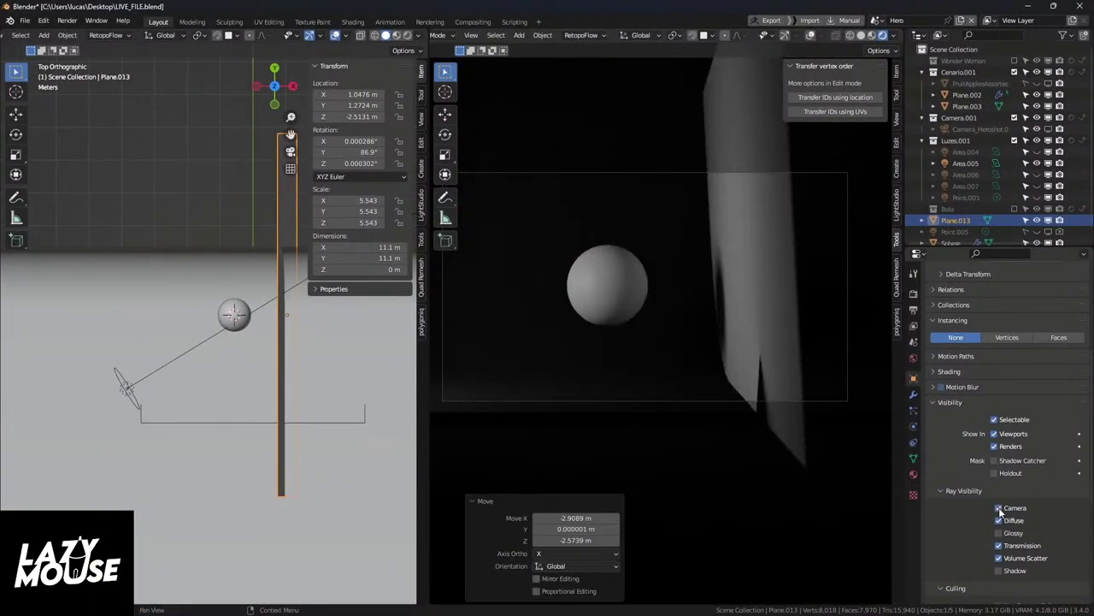
Step: Also turn off Transmission, Volume Scatter and Shadow visibility, leaving Diffuse on
click(999, 546)
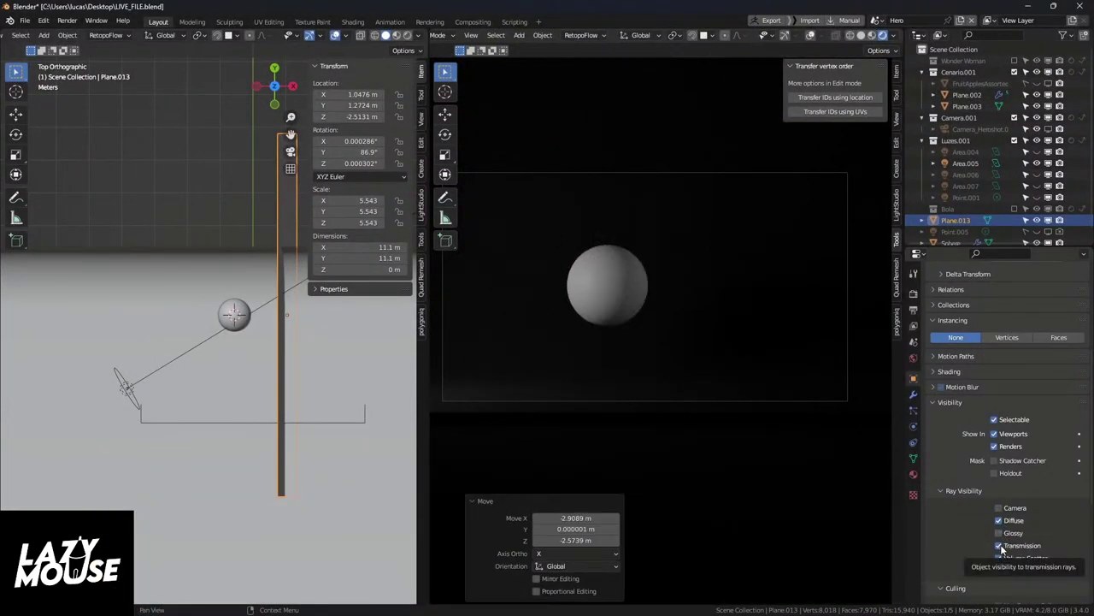
click(1000, 546)
click(999, 546)
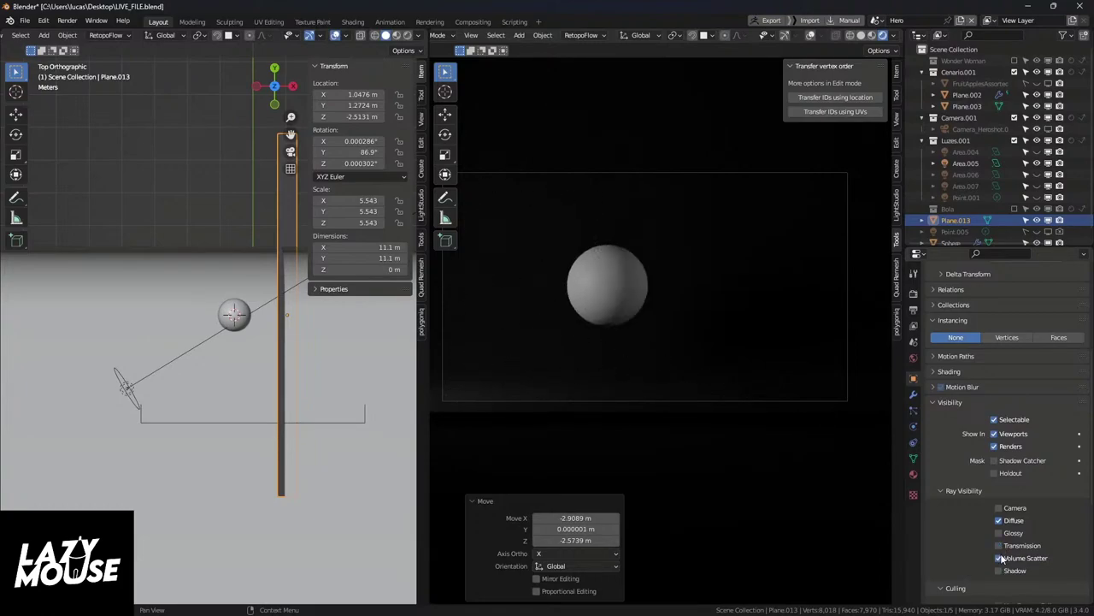
click(1000, 557)
click(999, 571)
click(999, 571)
click(999, 570)
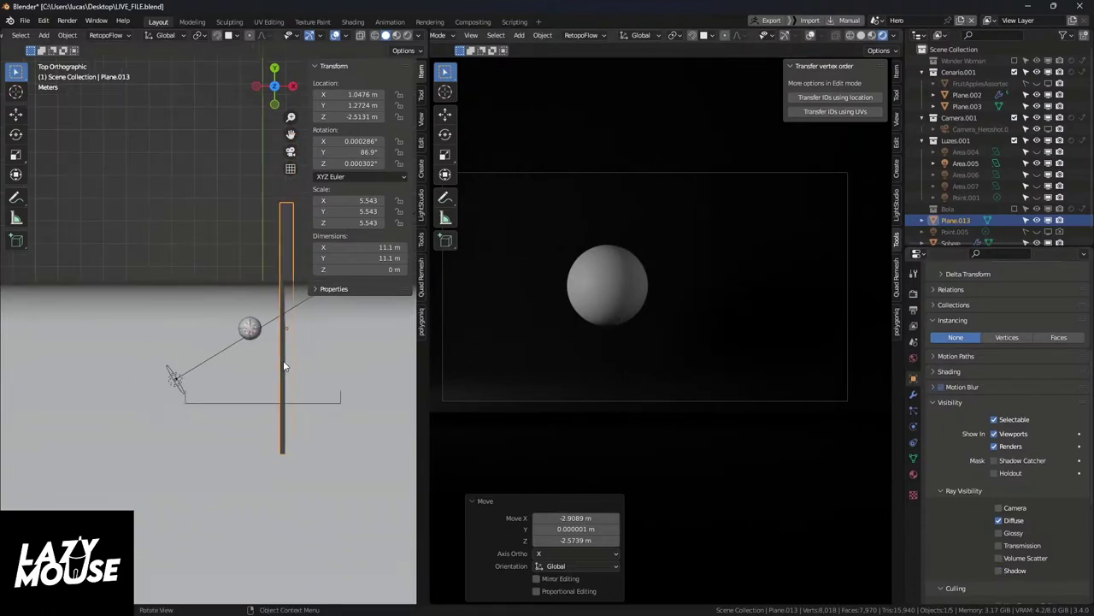
middle_drag(256, 384, 265, 333)
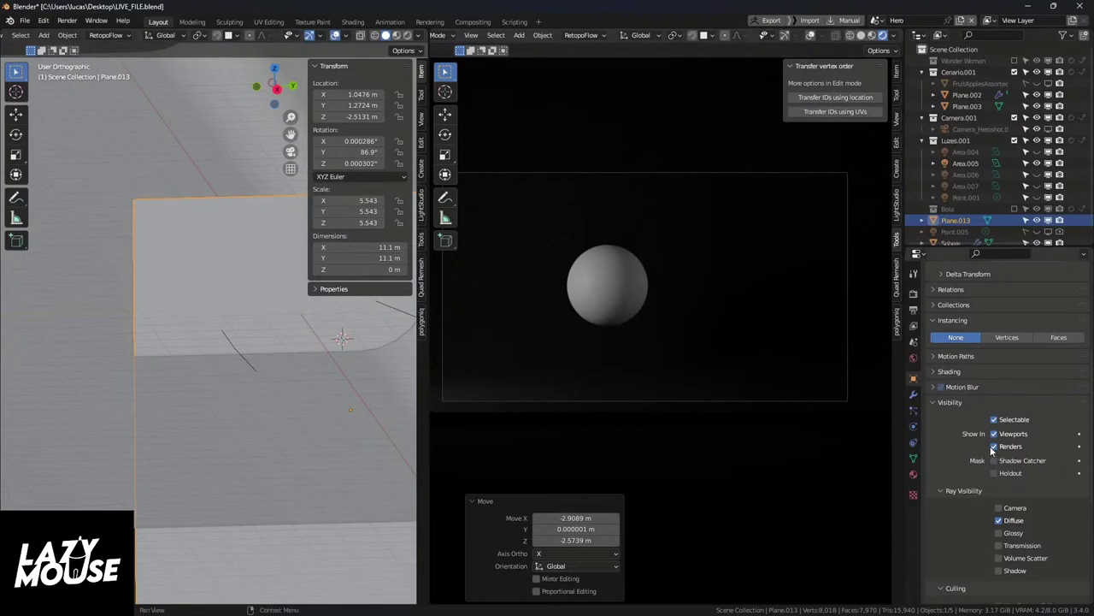
Step: Set the plane's viewport Display As option to Wire
scroll(992, 451, down, 6)
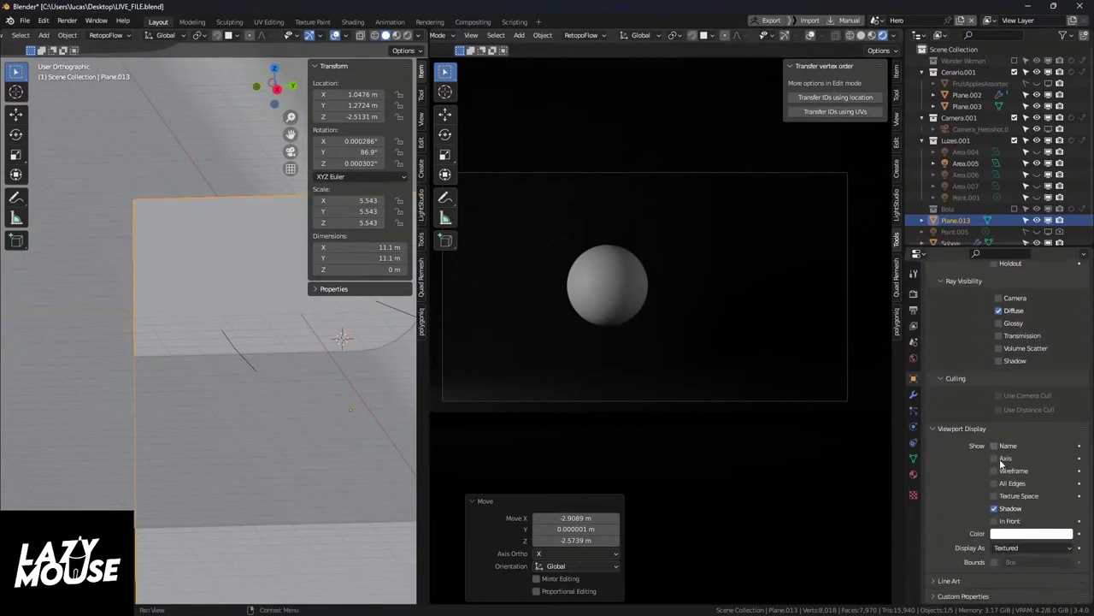
click(1020, 547)
click(1009, 520)
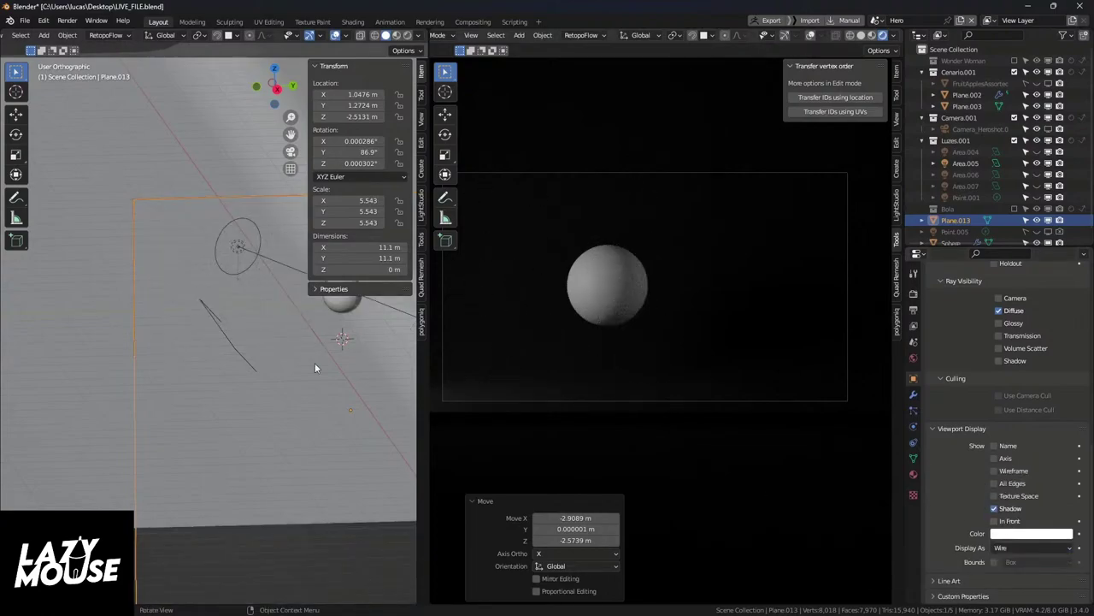
middle_drag(314, 367, 181, 326)
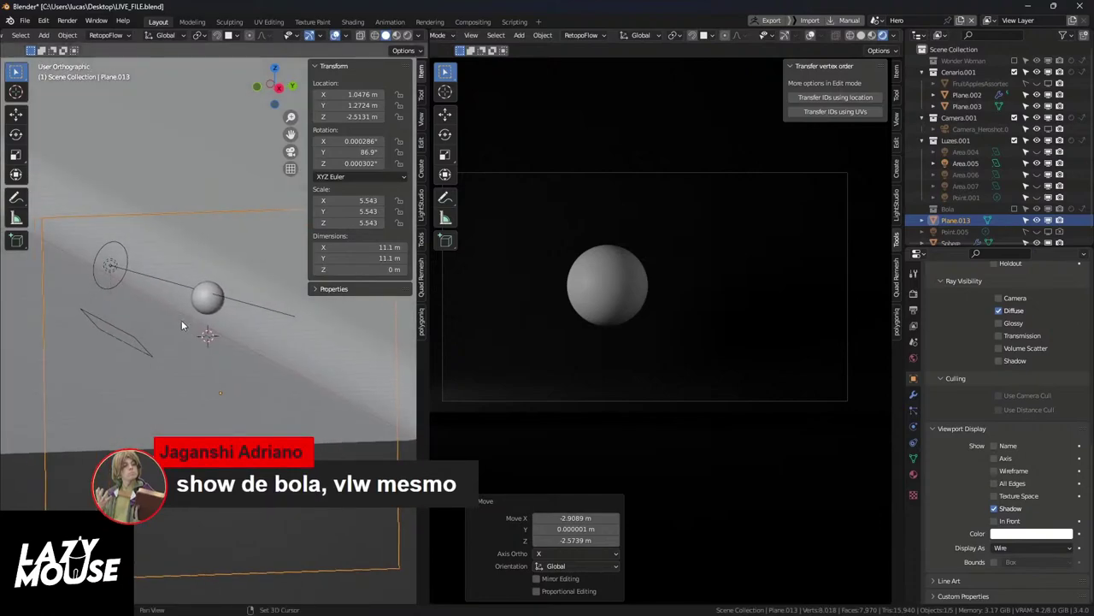
Step: Add three evenly spaced loop cuts in Edit Mode, return to Object Mode, and open the File menu
key(ctrl+Tab)
click(243, 235)
key(ctrl+r)
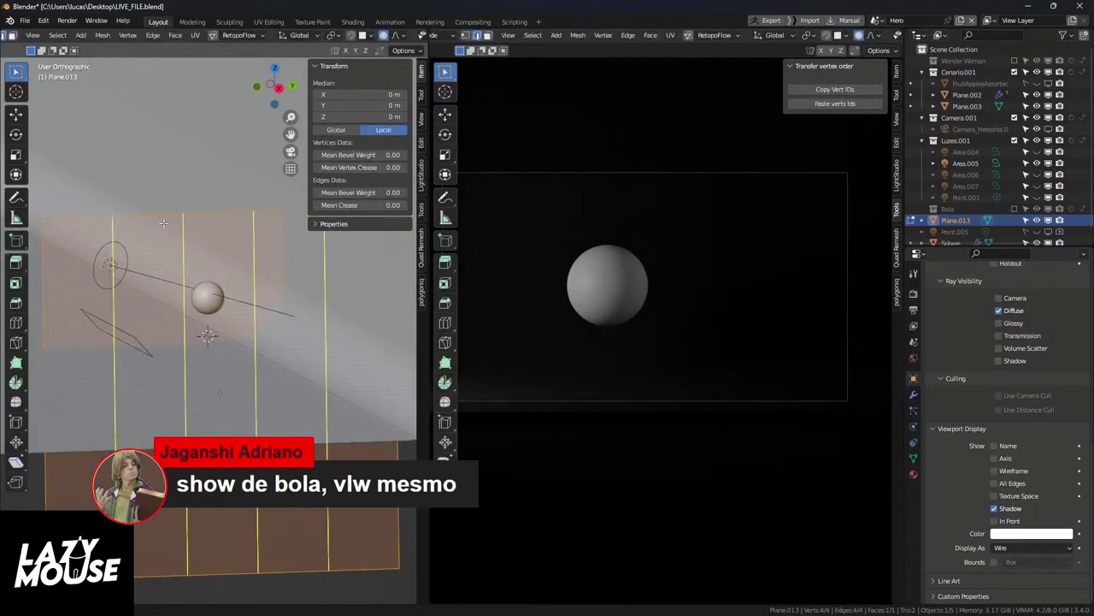
click(163, 223)
right_click(163, 223)
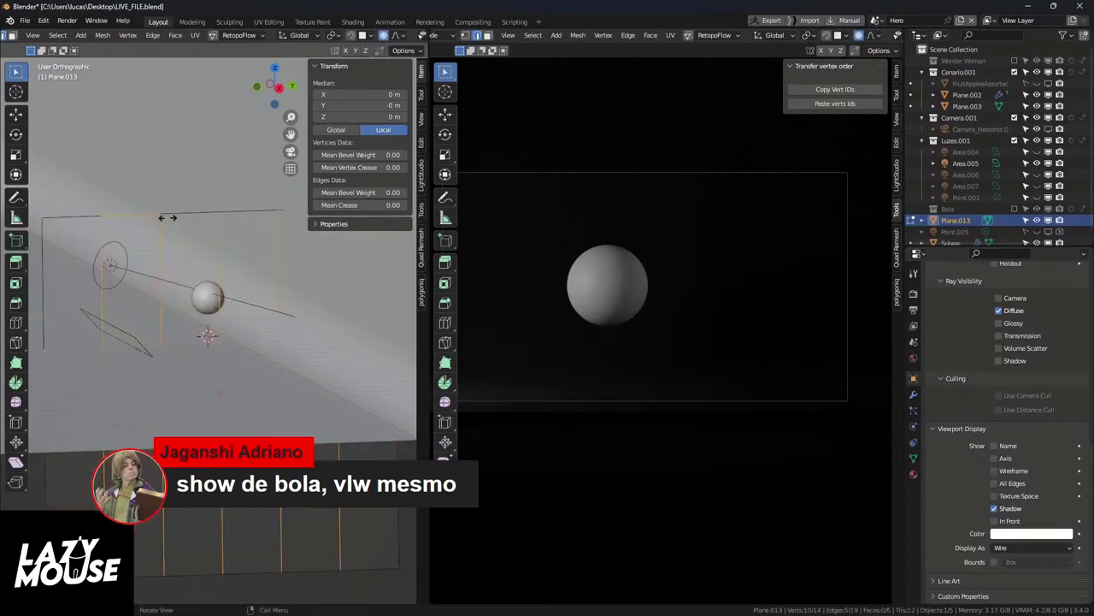
key(ctrl+Tab)
click(212, 303)
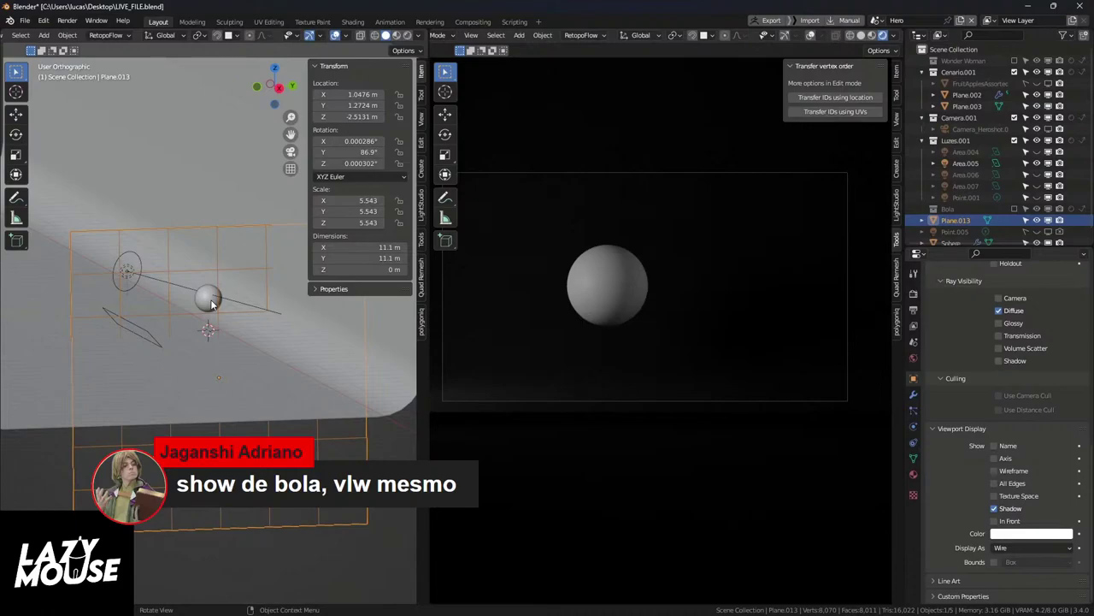
mouse_move(185, 305)
middle_down()
mouse_move(191, 312)
mouse_move(171, 296)
mouse_move(189, 296)
middle_up()
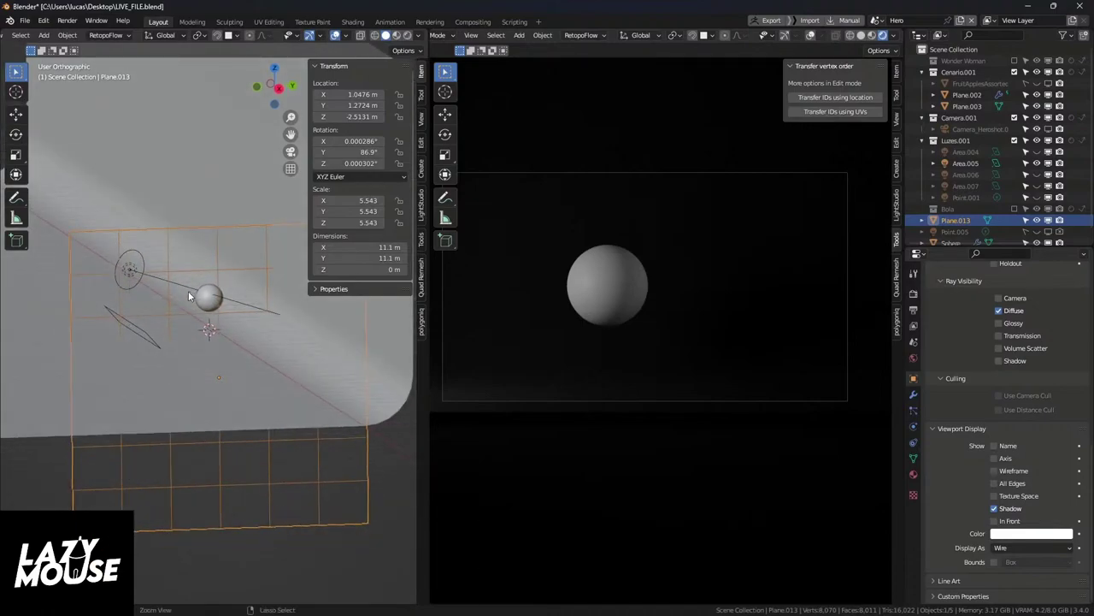
key(Tab)
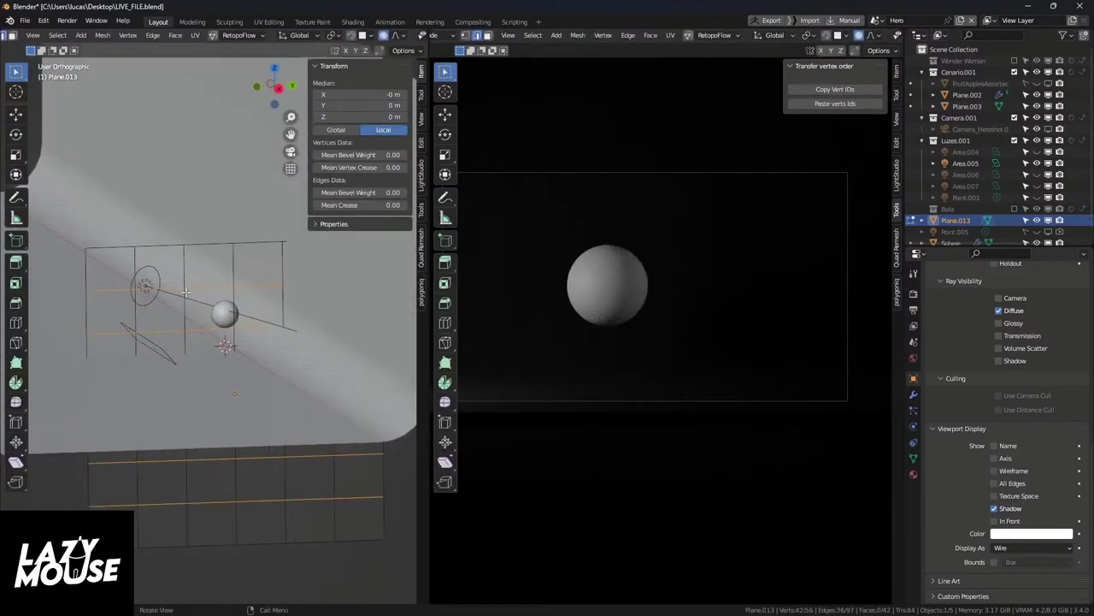
key(ctrl+Tab)
click(148, 282)
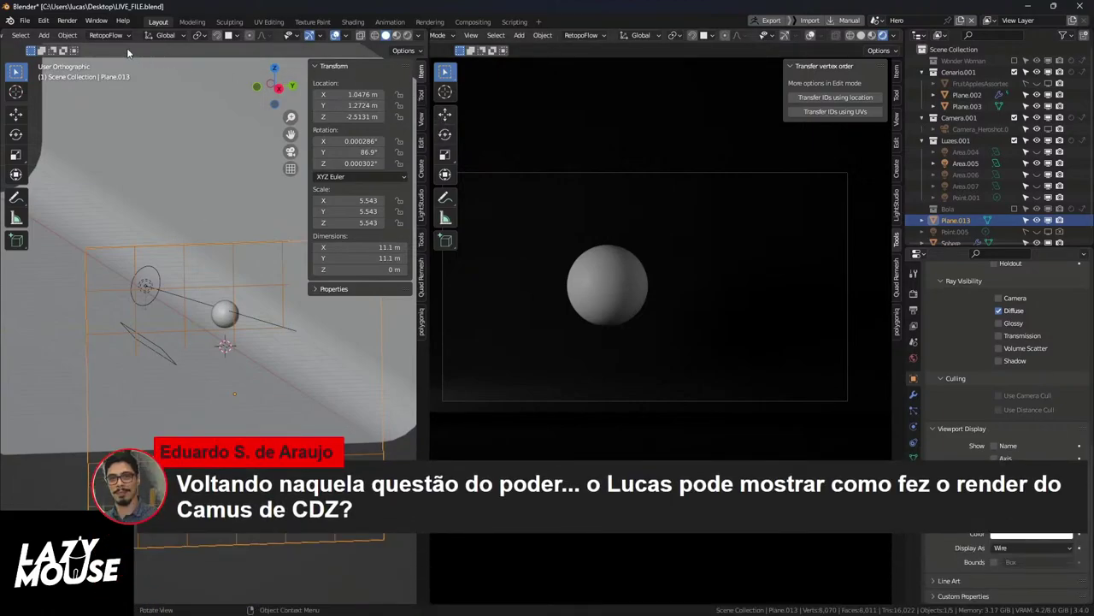
click(28, 21)
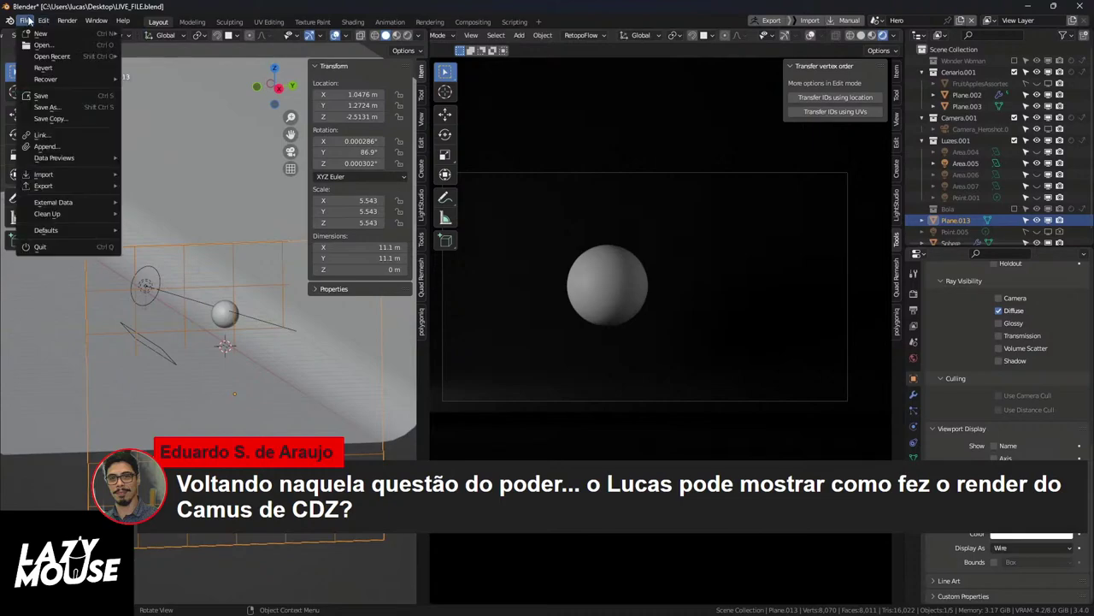
Step: Close the File menu, check the scene list, and save LIVE_FILE.blend
click(24, 21)
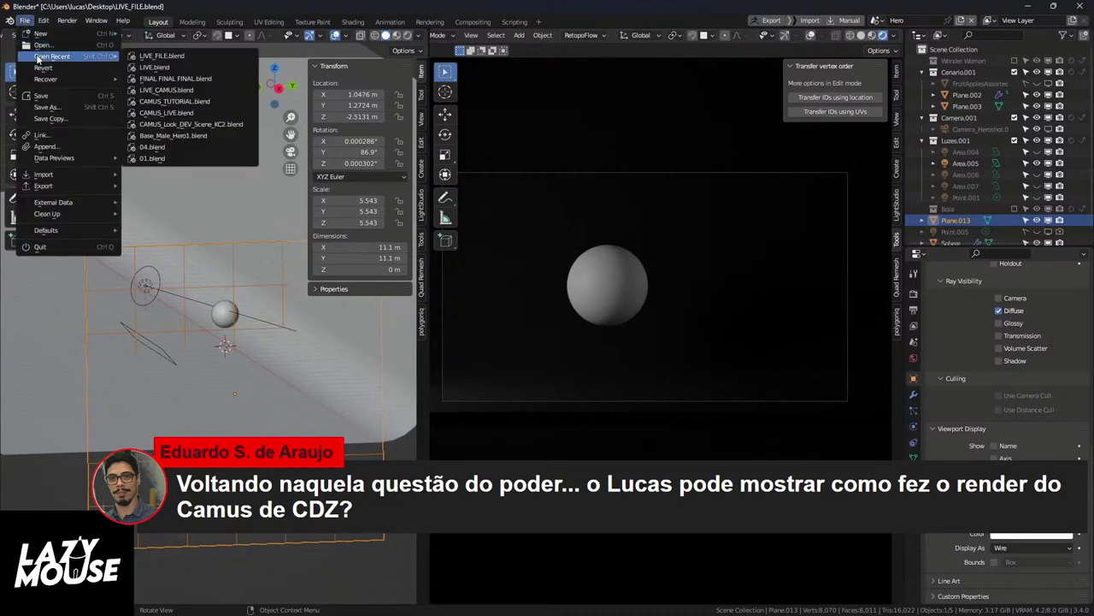
click(876, 20)
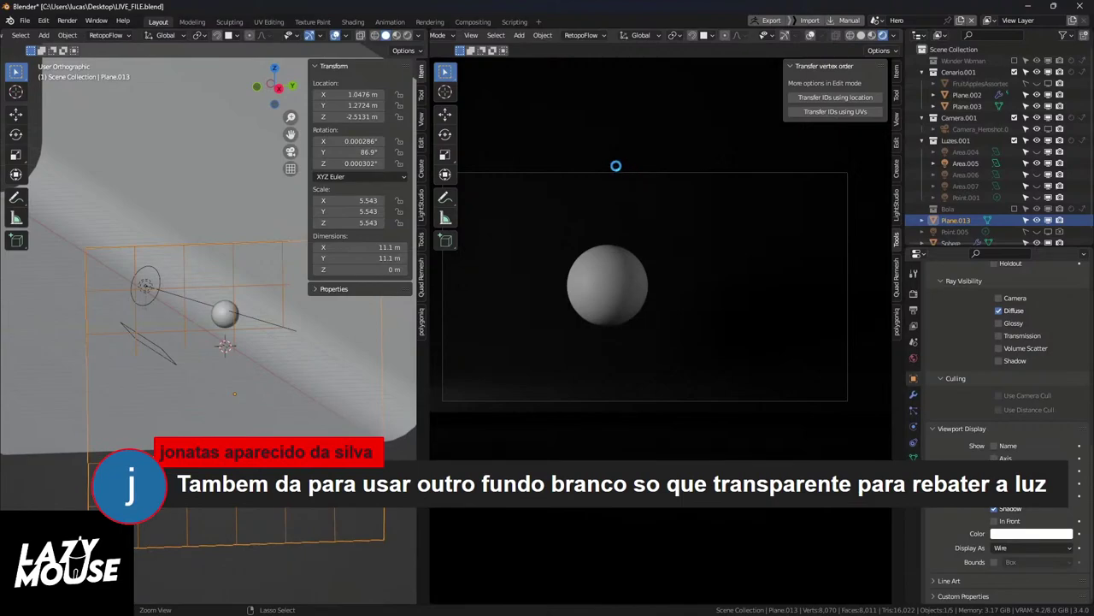
key(ctrl+s)
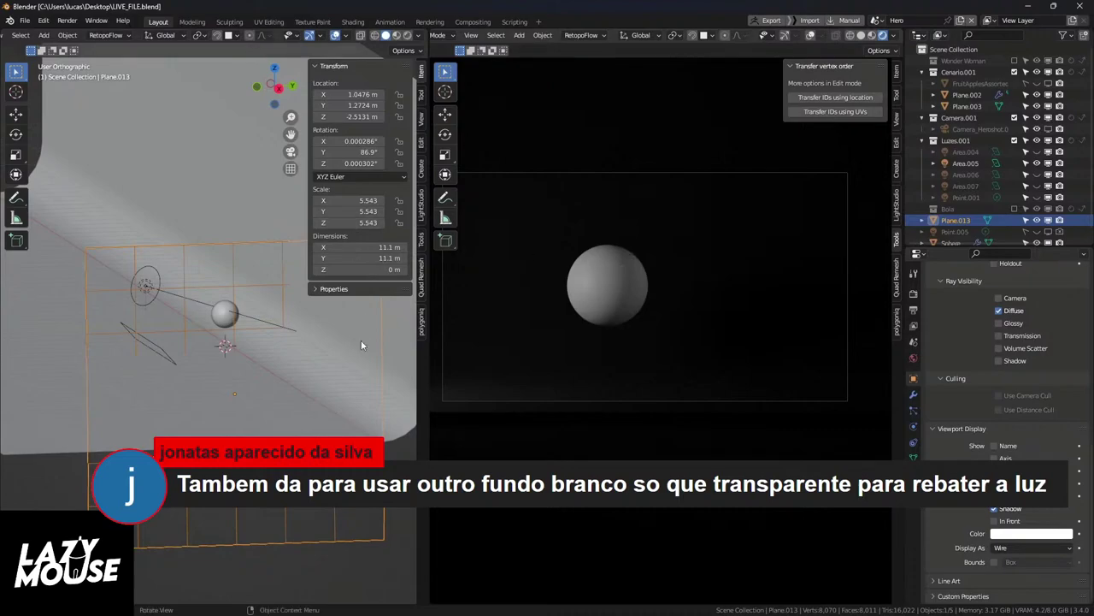
Step: Delete the wireframe floor plane and hide backdrop pieces Plane.002 and Plane.003
key(x)
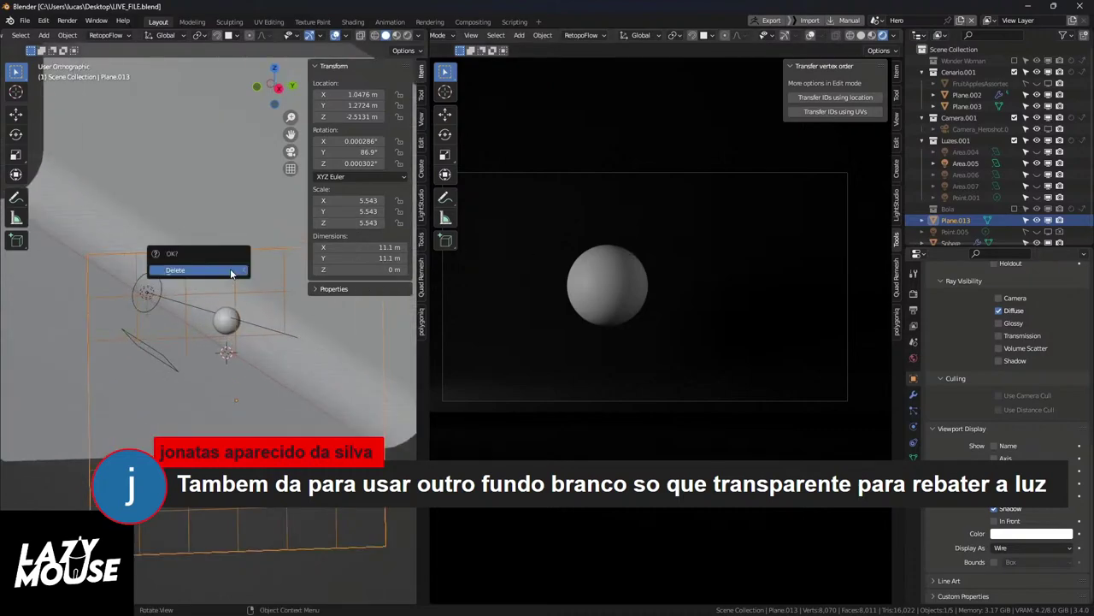
click(231, 270)
scroll(224, 285, down, 4)
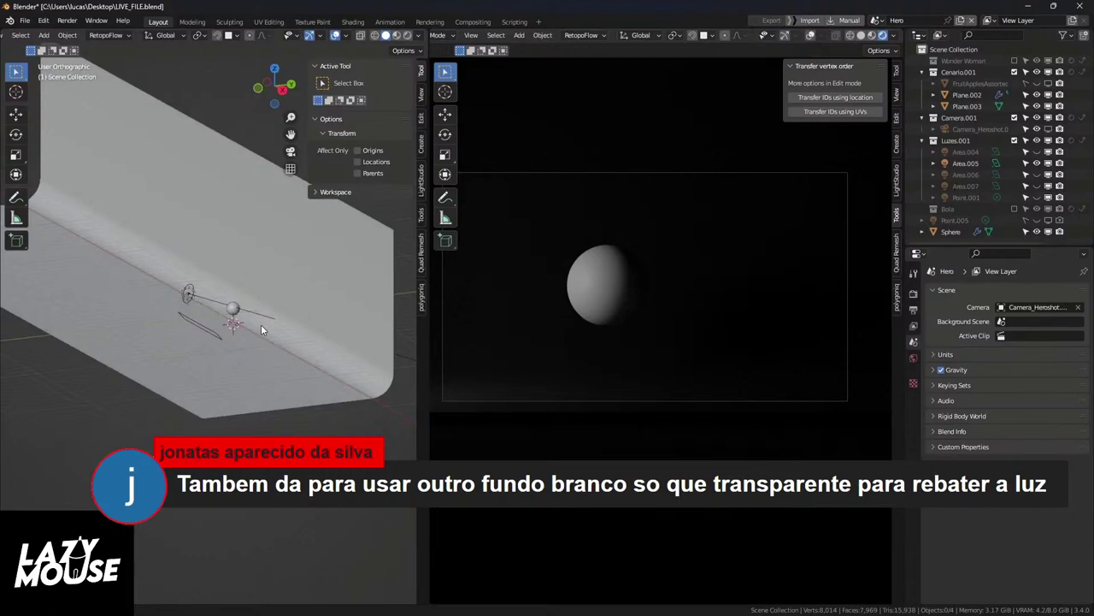
click(261, 324)
middle_drag(261, 324, 163, 324)
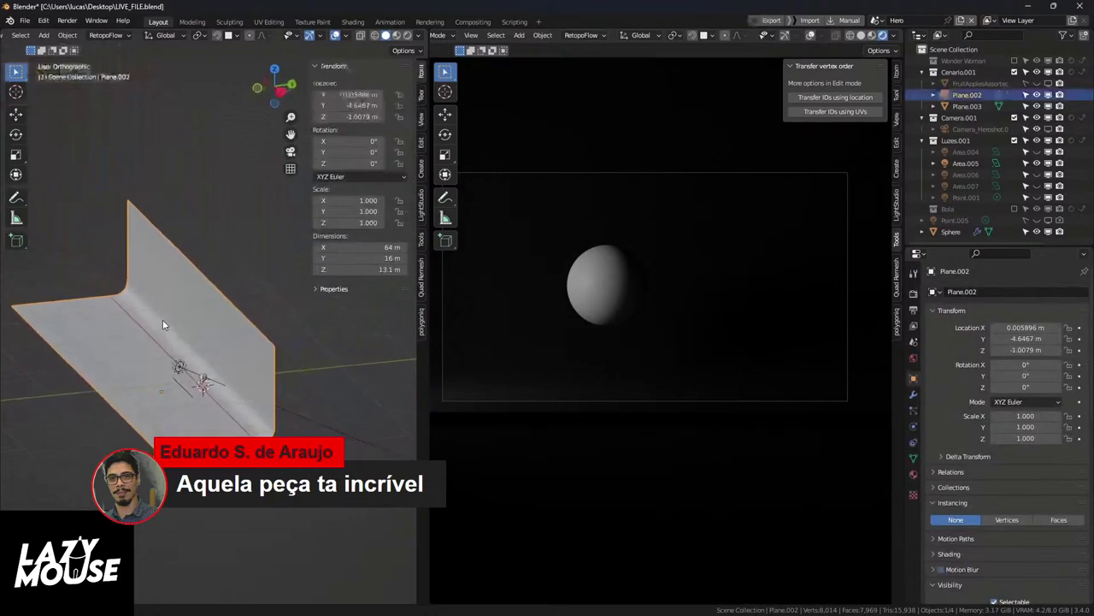
click(1037, 95)
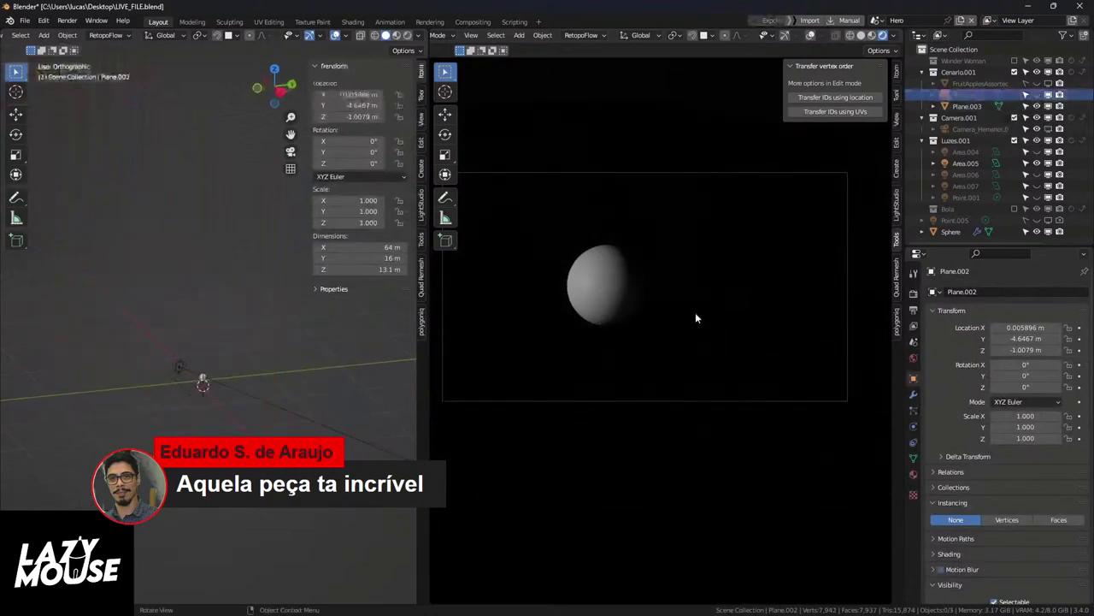
right_click(106, 409)
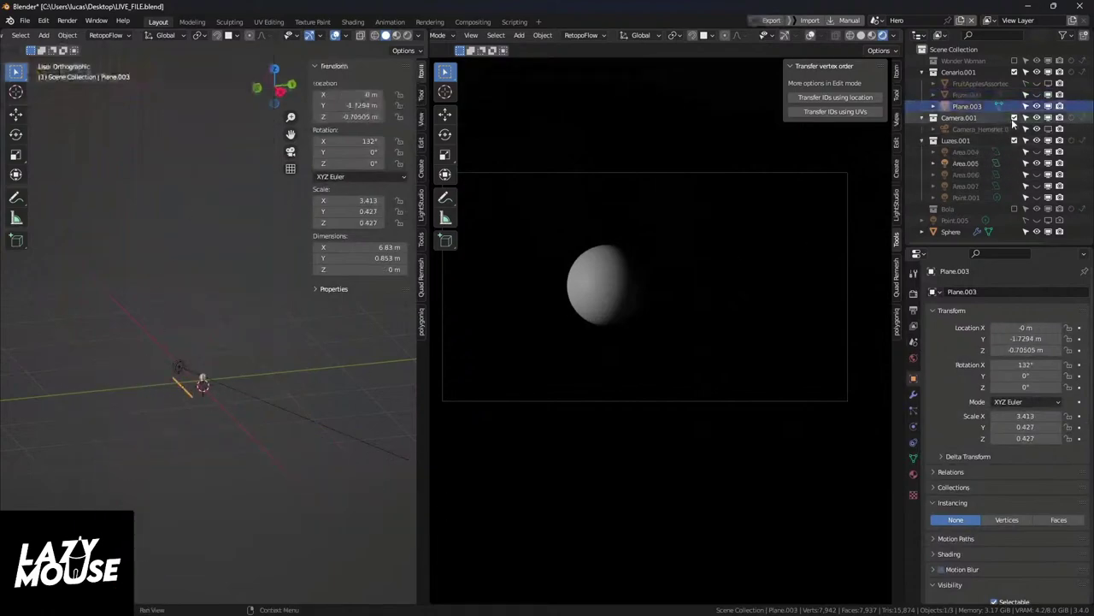
click(1039, 106)
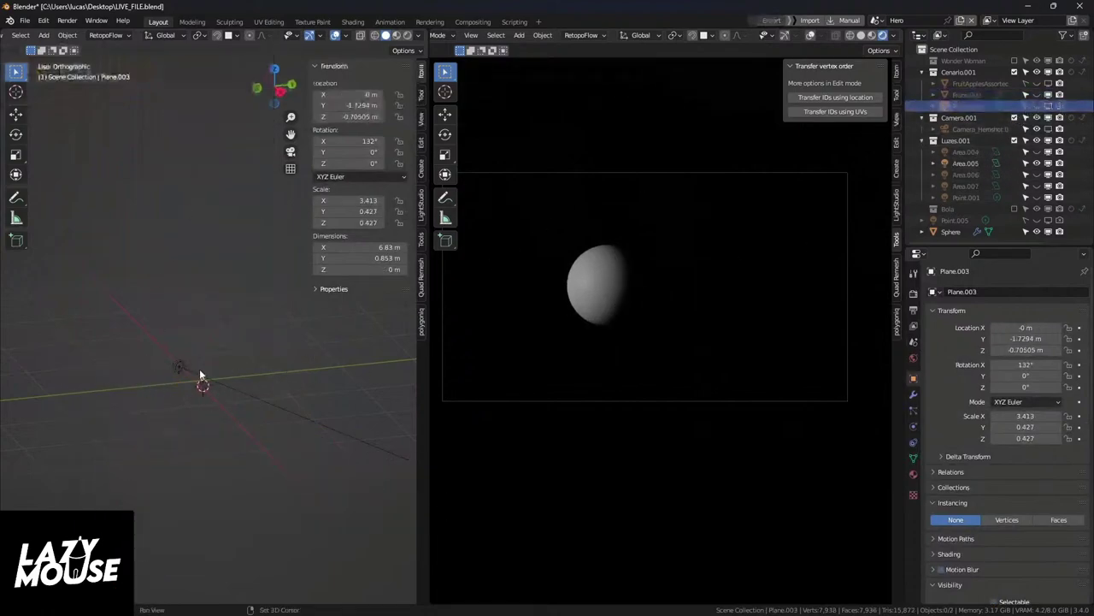
Step: Add a new plane scaled by 8 to 16 m and raise it to Z -0.47369
key(shift+a)
mouse_move(194, 369)
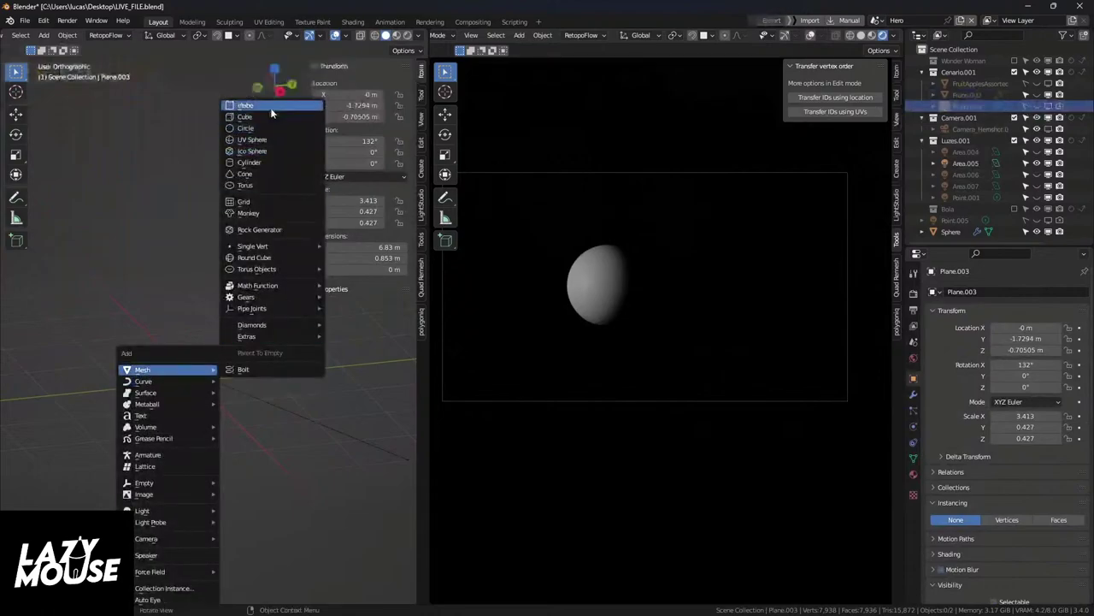
key(Return)
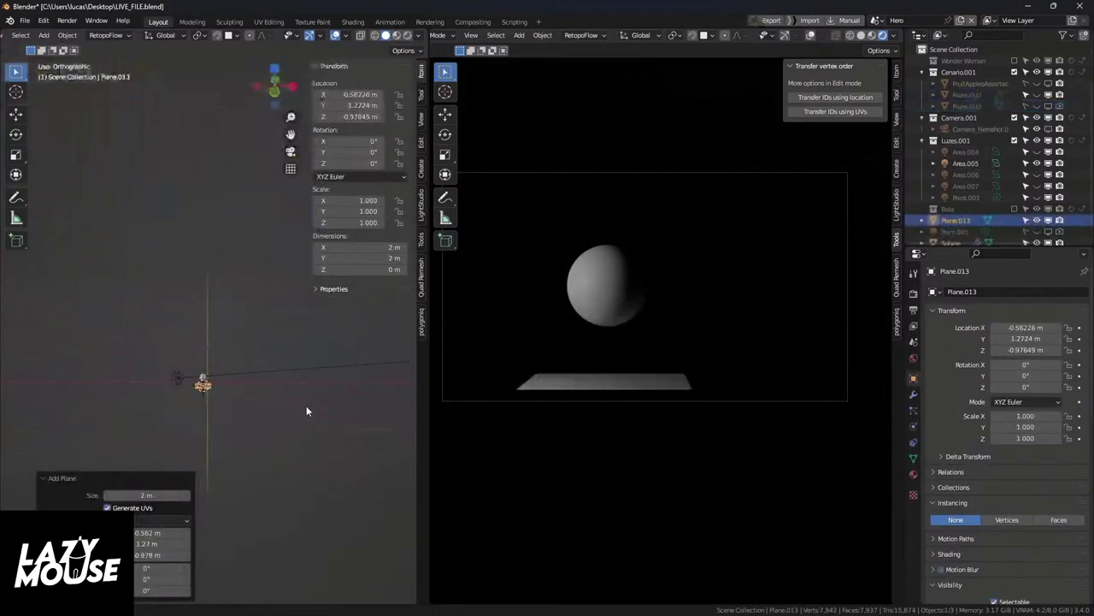
text(s8)
key(Return)
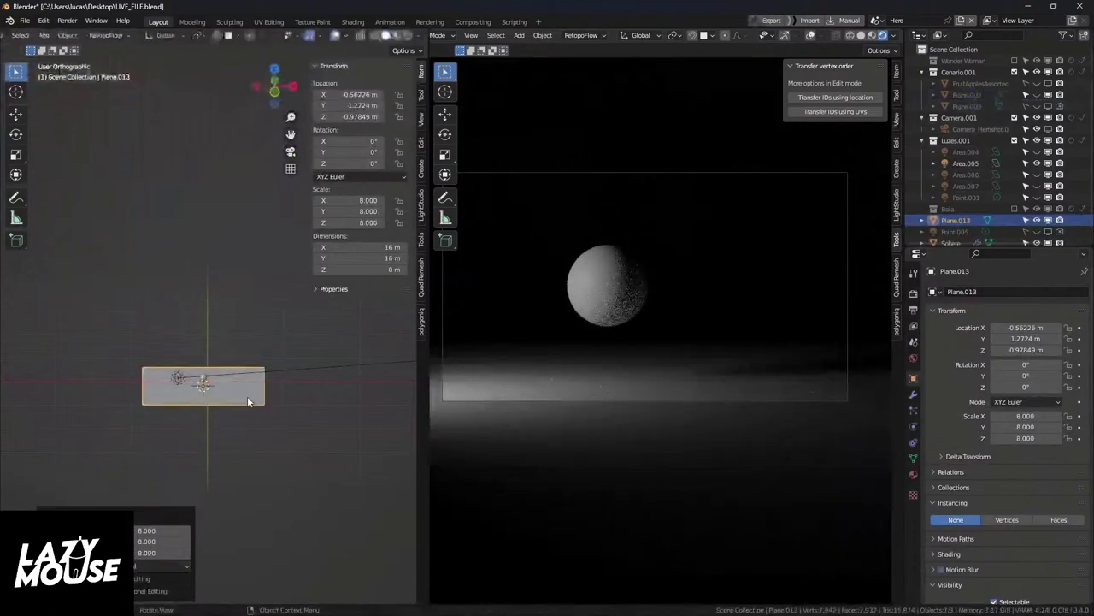
key(KP_1)
key(g)
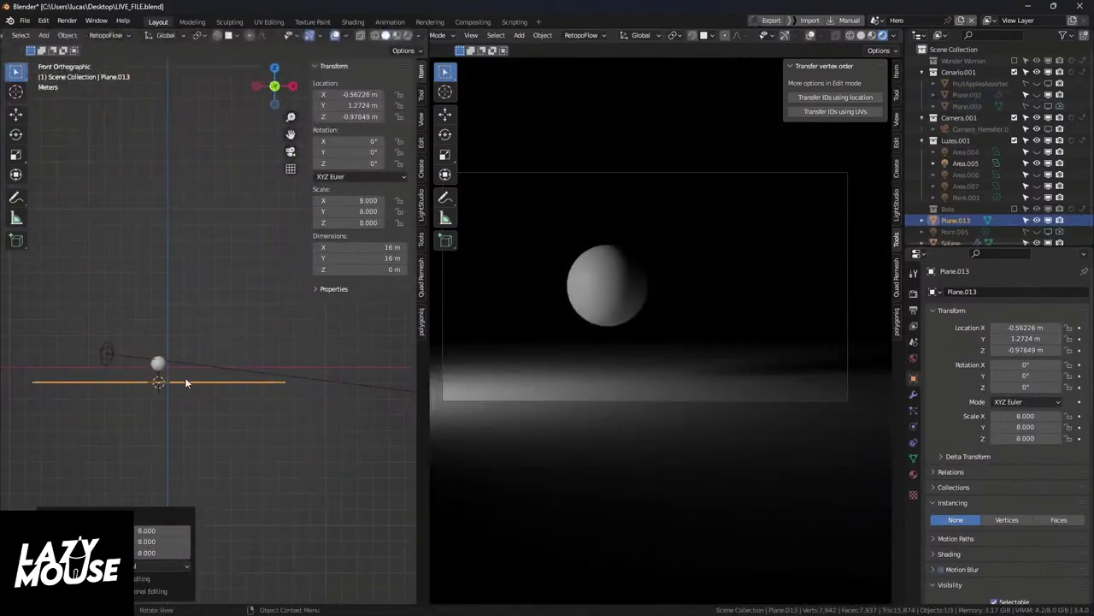
key(z)
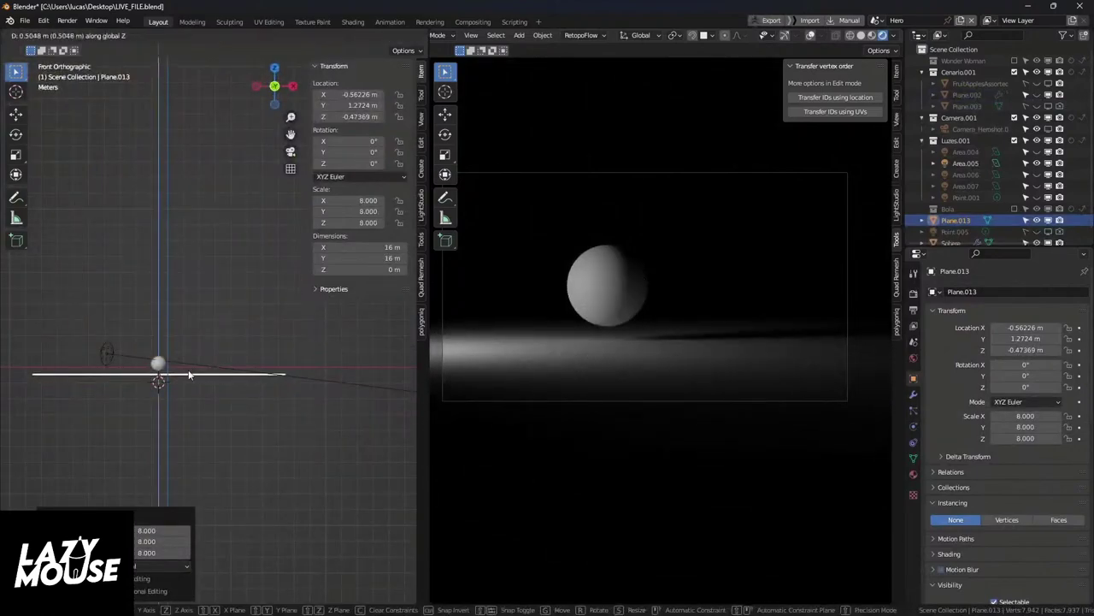
click(189, 369)
middle_drag(189, 369, 222, 445)
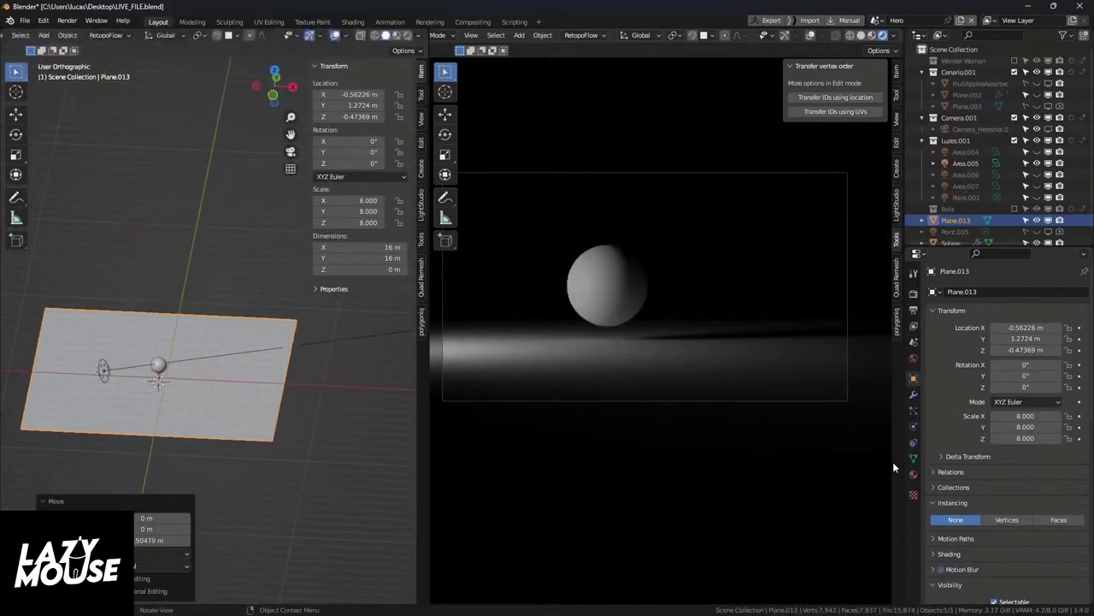
click(913, 475)
Step: Create a new material for the floor and name it 'espelho'
click(1003, 338)
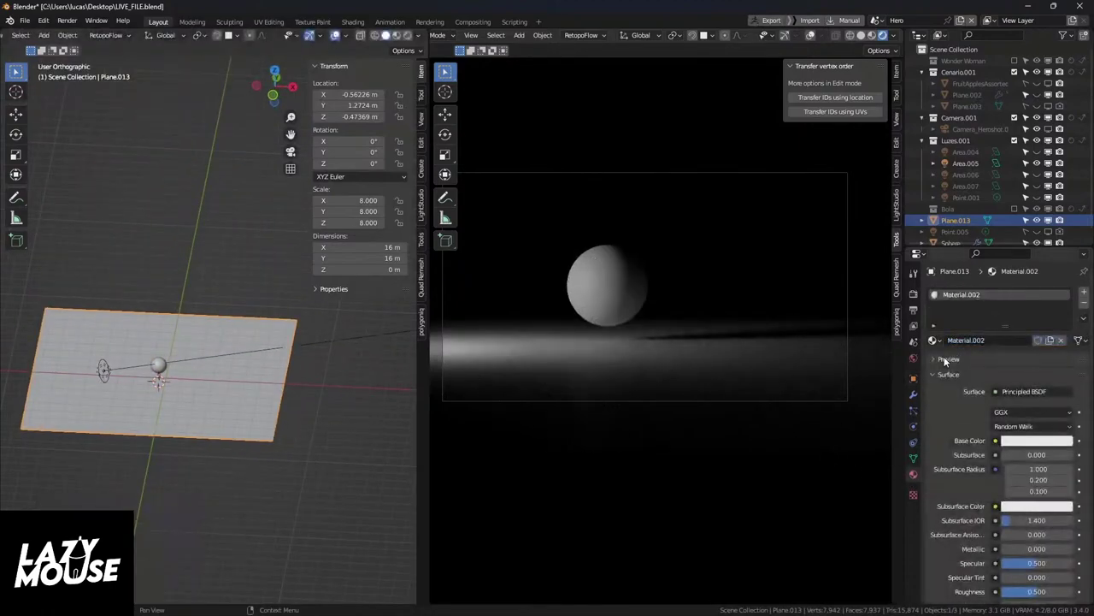
double_click(967, 340)
text(espelho)
key(Return)
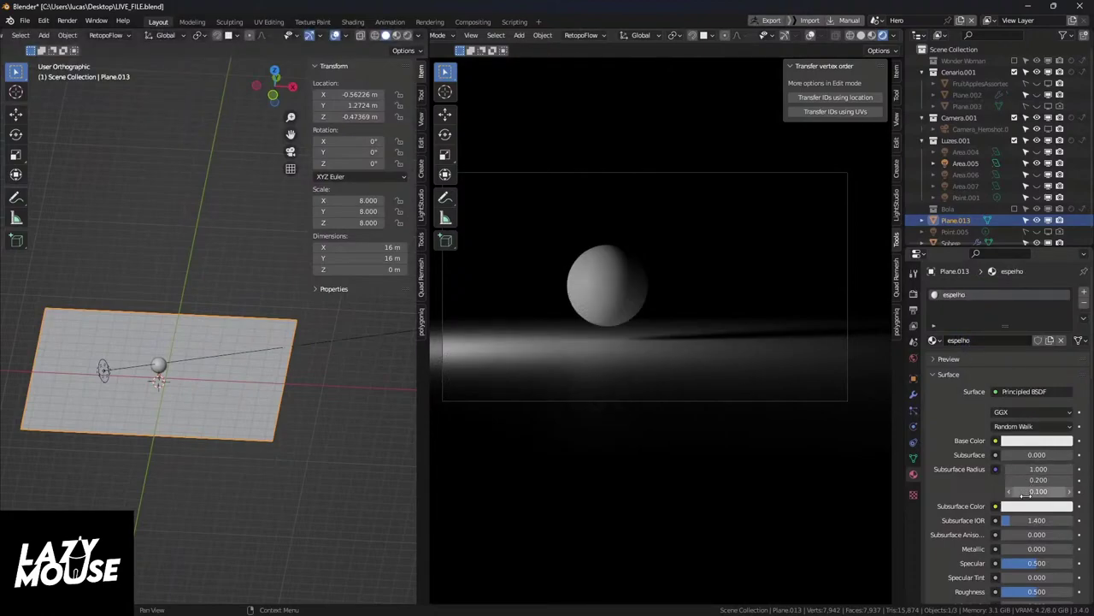
Step: Set espelho's Roughness to 0.000 and Metallic to 1.000 for a perfect mirror
drag(1038, 596, 1003, 596)
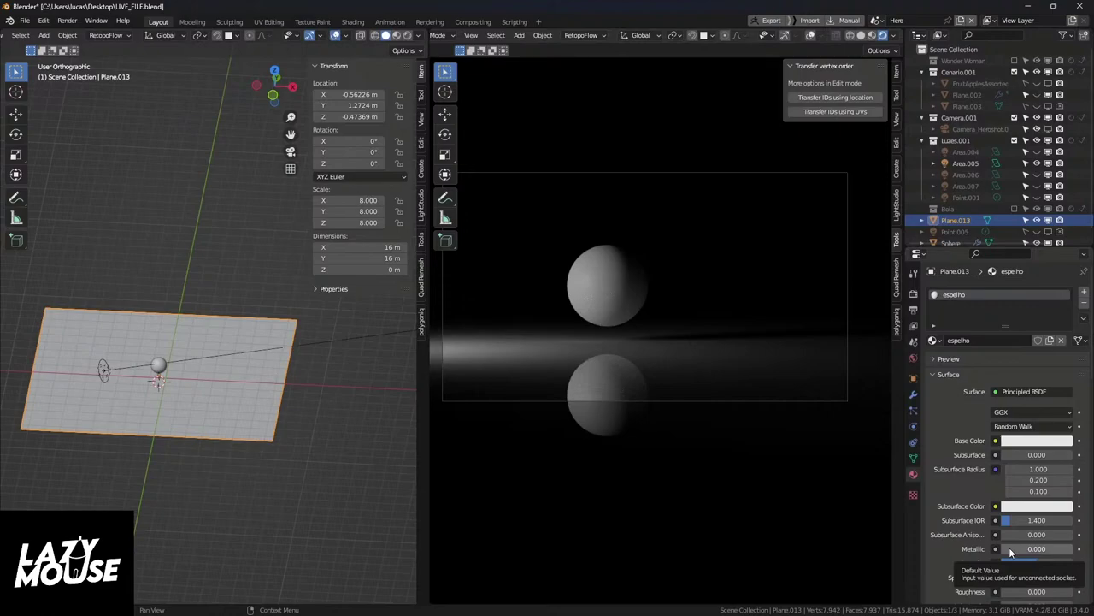
drag(1009, 547, 1073, 548)
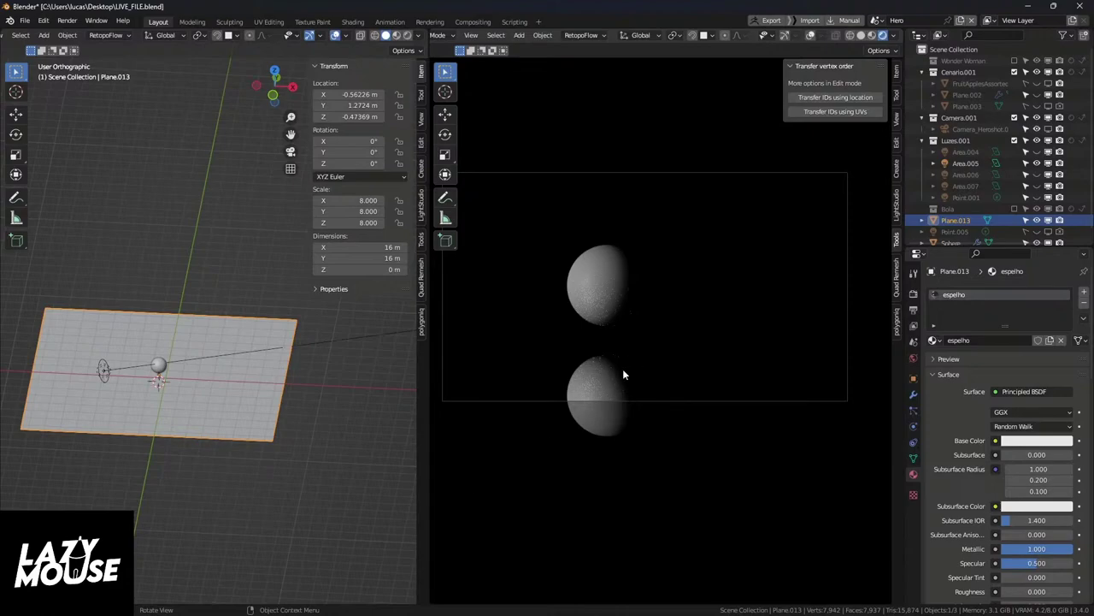
shift+middle_drag(610, 370, 633, 382)
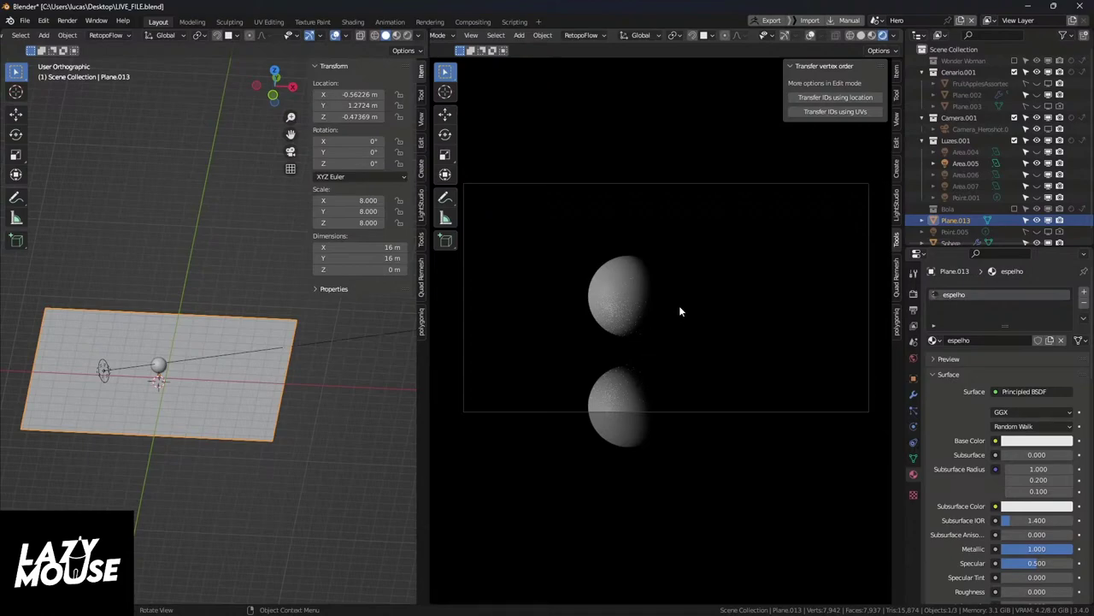
middle_drag(372, 357, 265, 380)
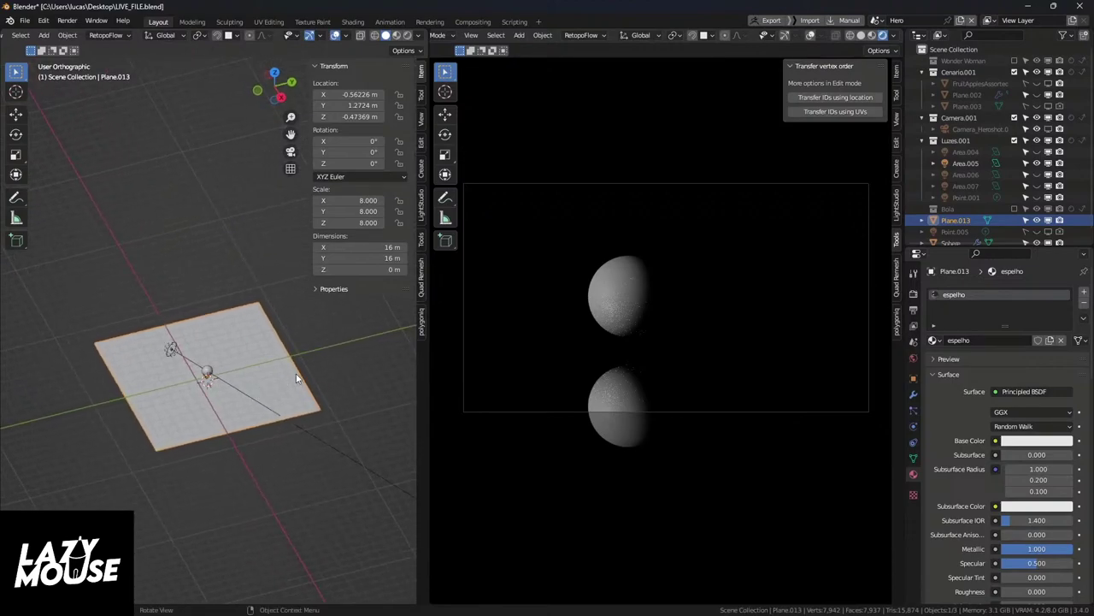
shift+middle_drag(268, 358, 199, 389)
Step: Add a new plane and move it along Y to sit behind the sphere
key(shift+a)
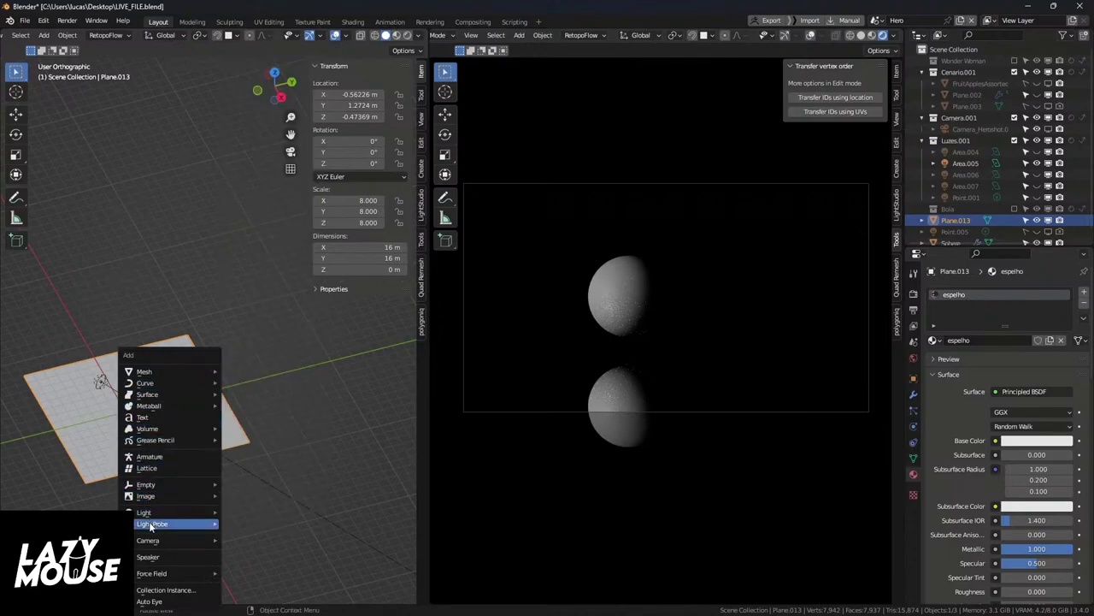
mouse_move(164, 371)
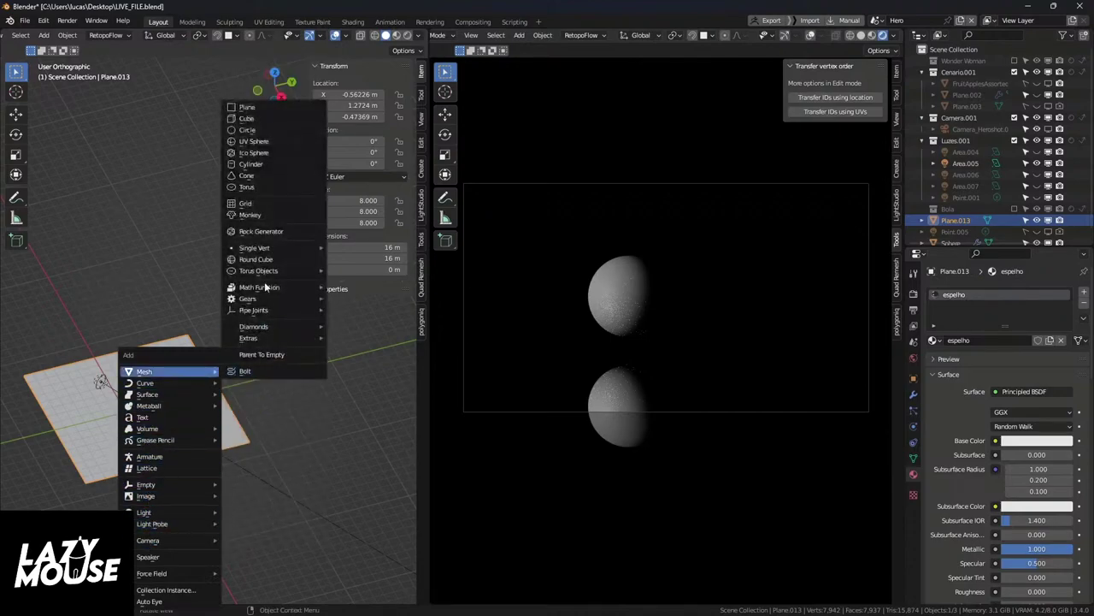
click(257, 109)
key(KP_3)
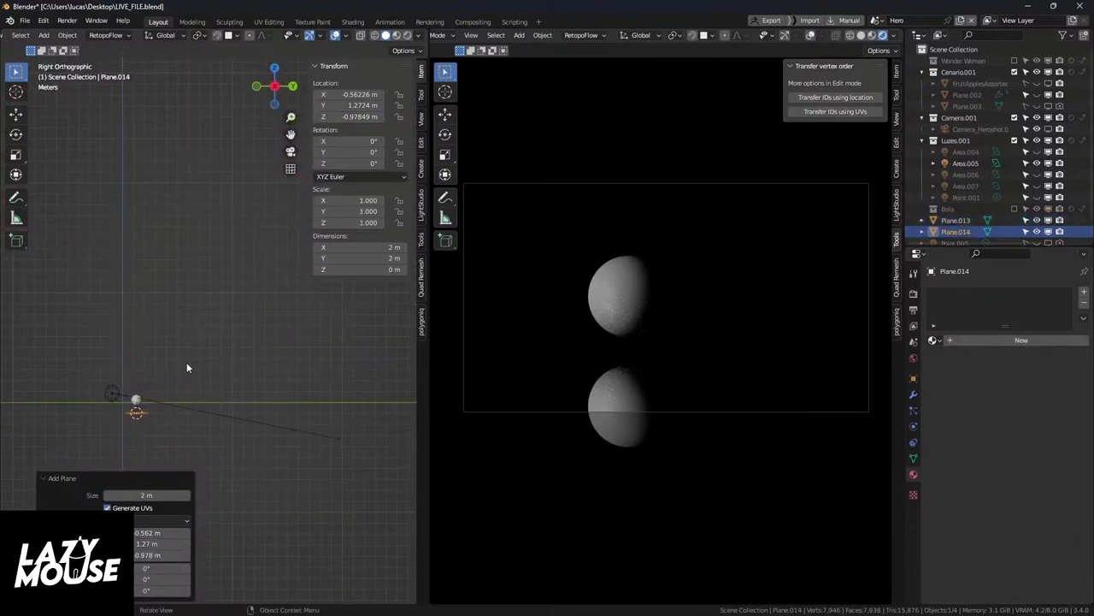
key(g)
key(y)
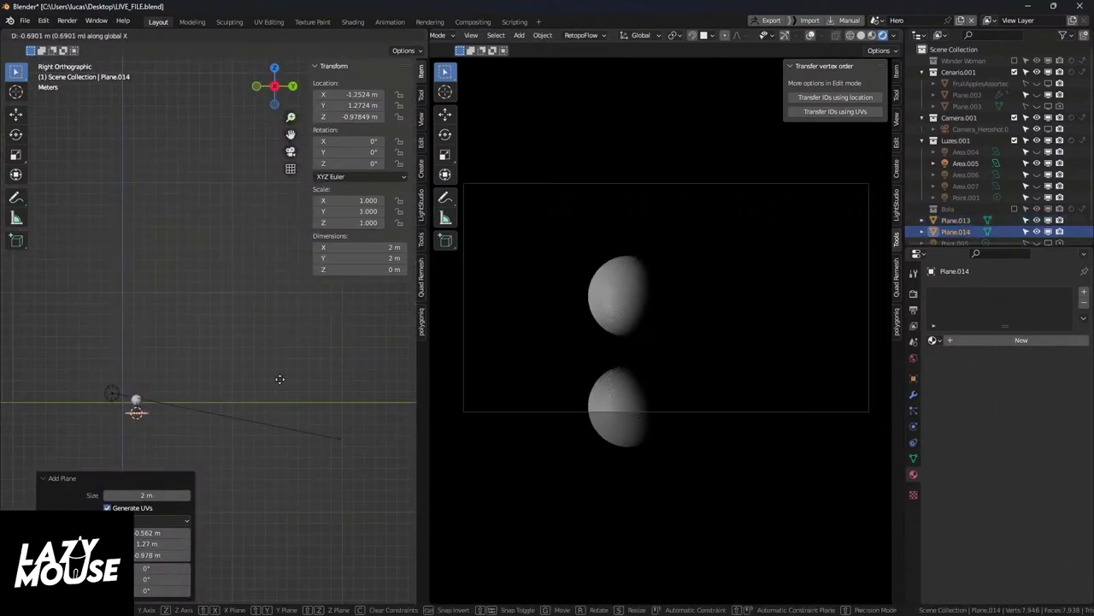
click(299, 384)
middle_drag(300, 384, 333, 440)
Step: Scale the plane by 8, stand it upright at 93.8°, and give it a new material
text(s)
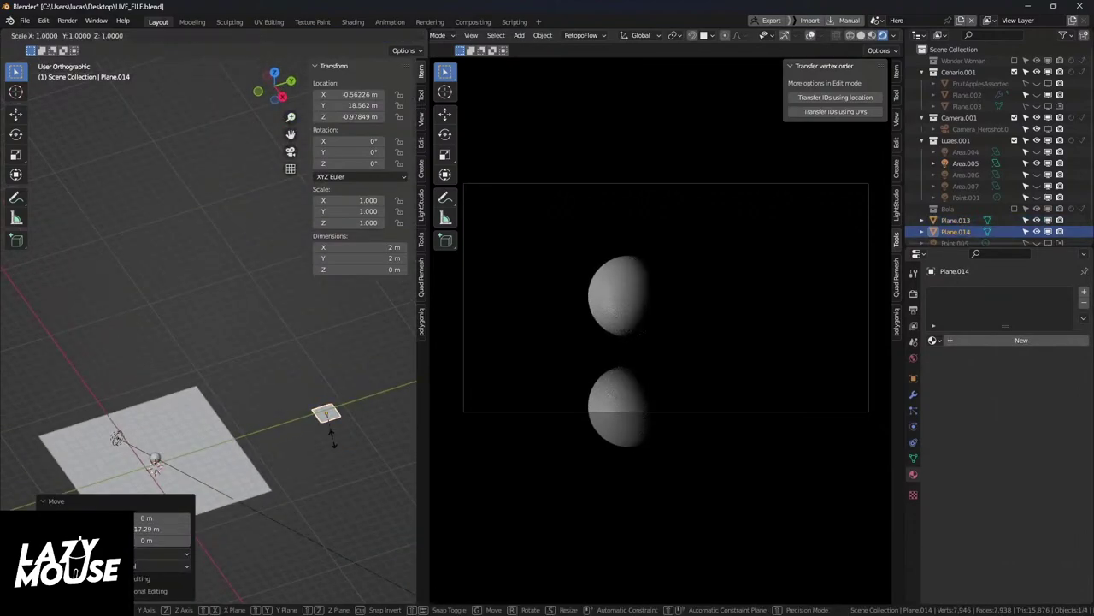
text(8)
key(Return)
key(KP_3)
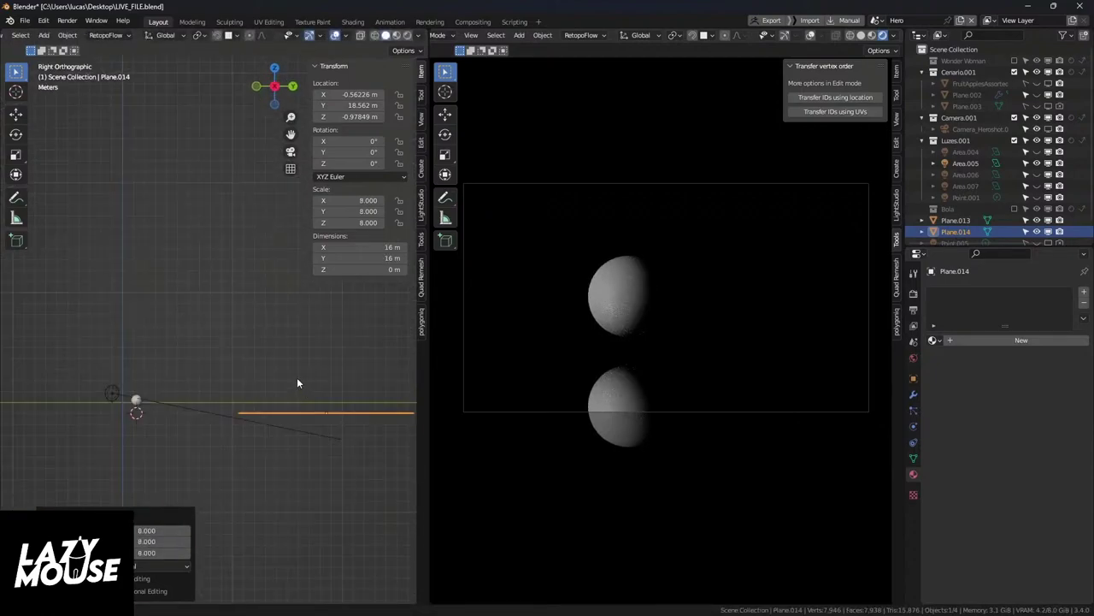
key(r)
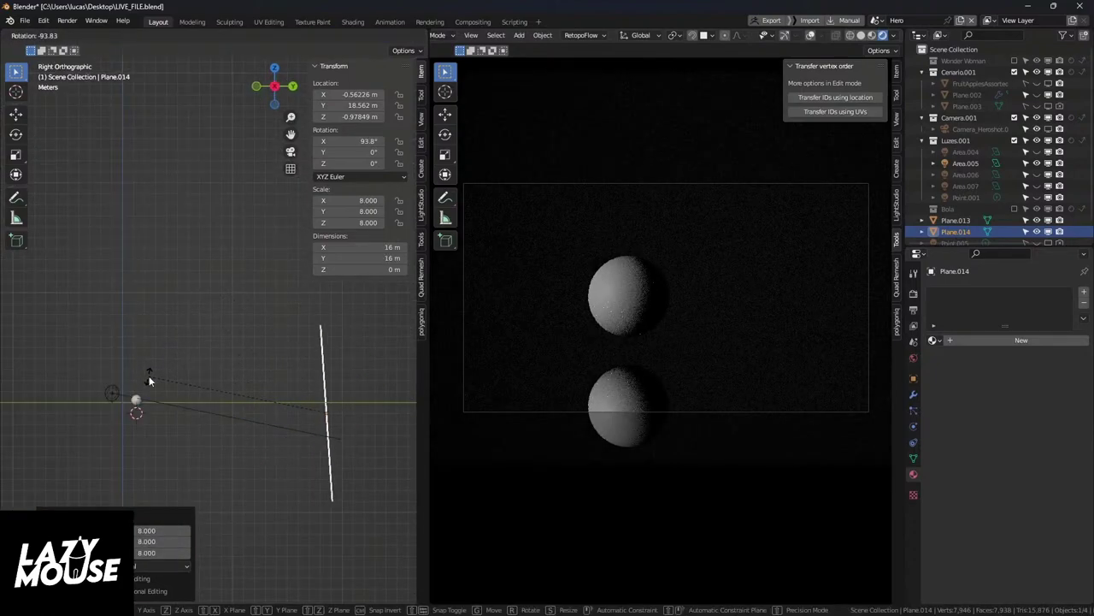
click(149, 376)
key(g)
click(111, 341)
middle_drag(111, 342, 269, 361)
key(r)
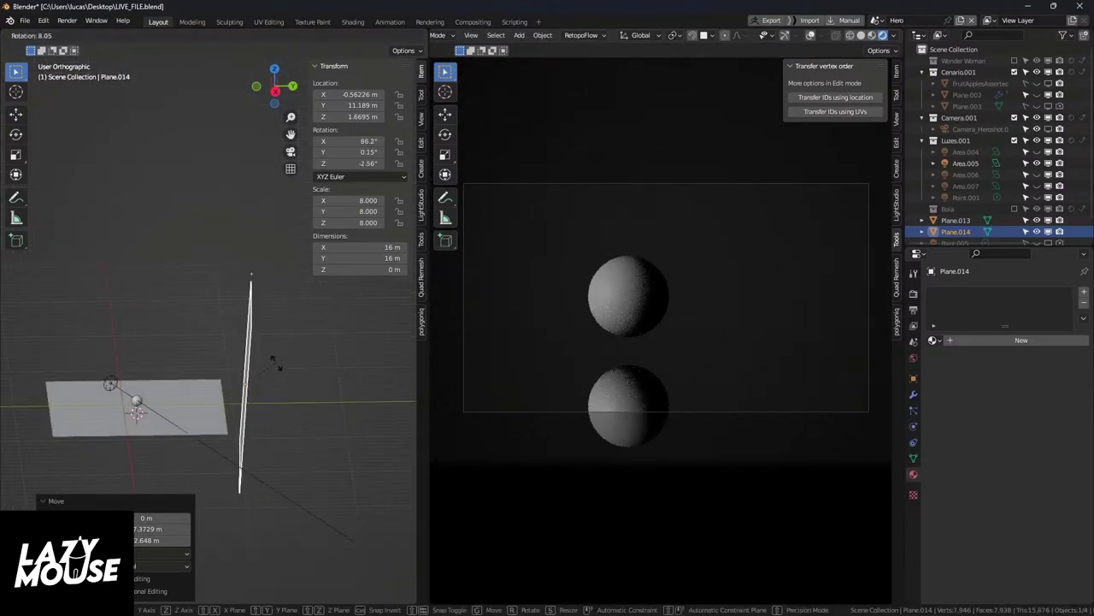
key(KP_1)
right_click(384, 371)
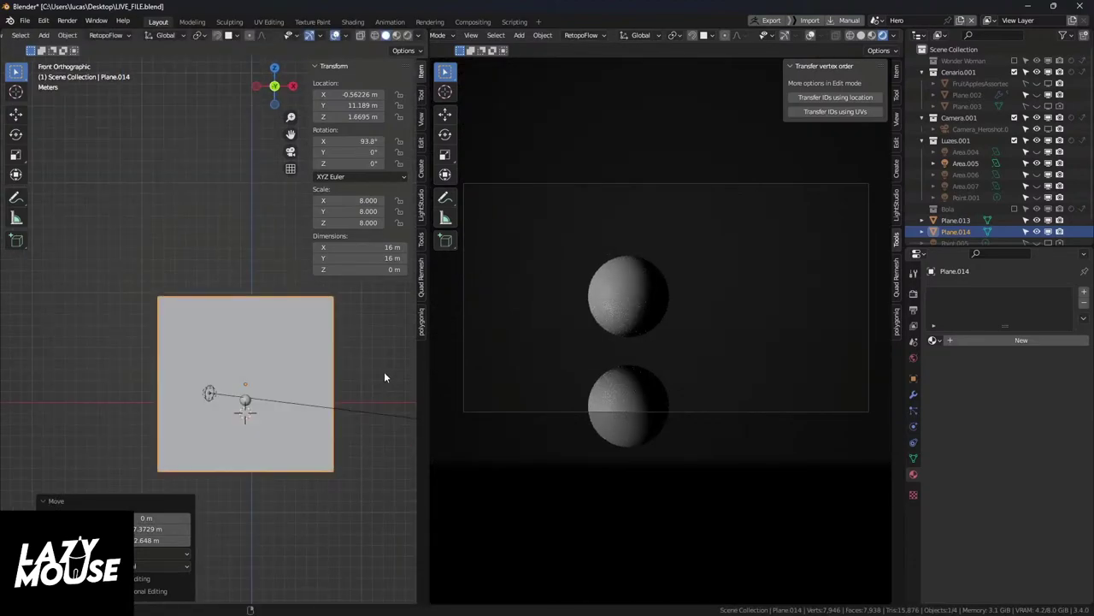
click(1029, 344)
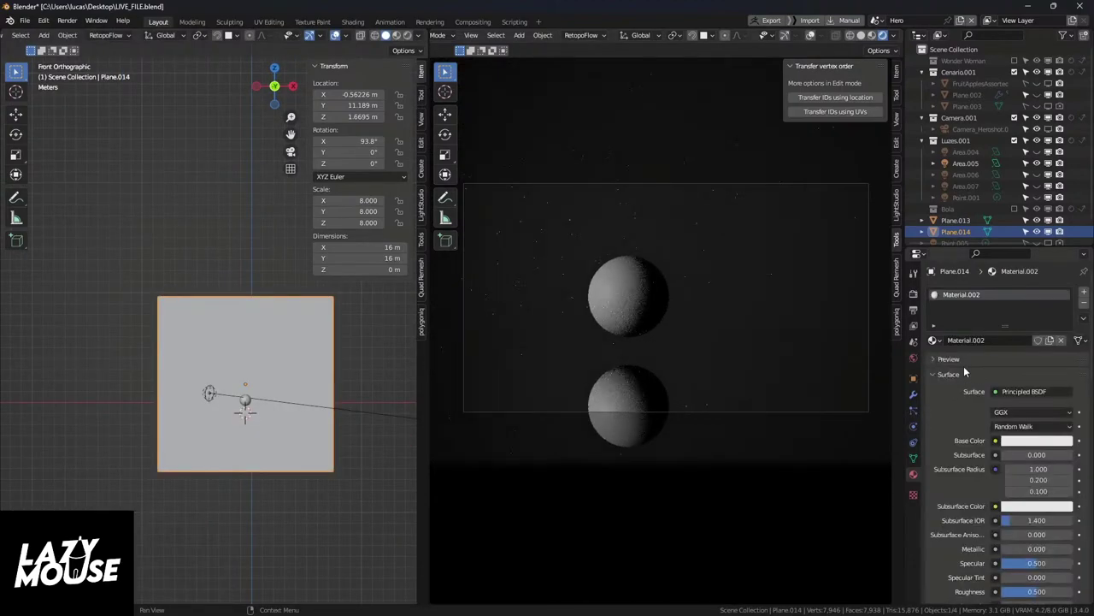
Step: Rename Material.002 to 'Emission' and switch its surface to an Emission shader
click(1018, 342)
text(Emission)
key(Return)
click(1023, 390)
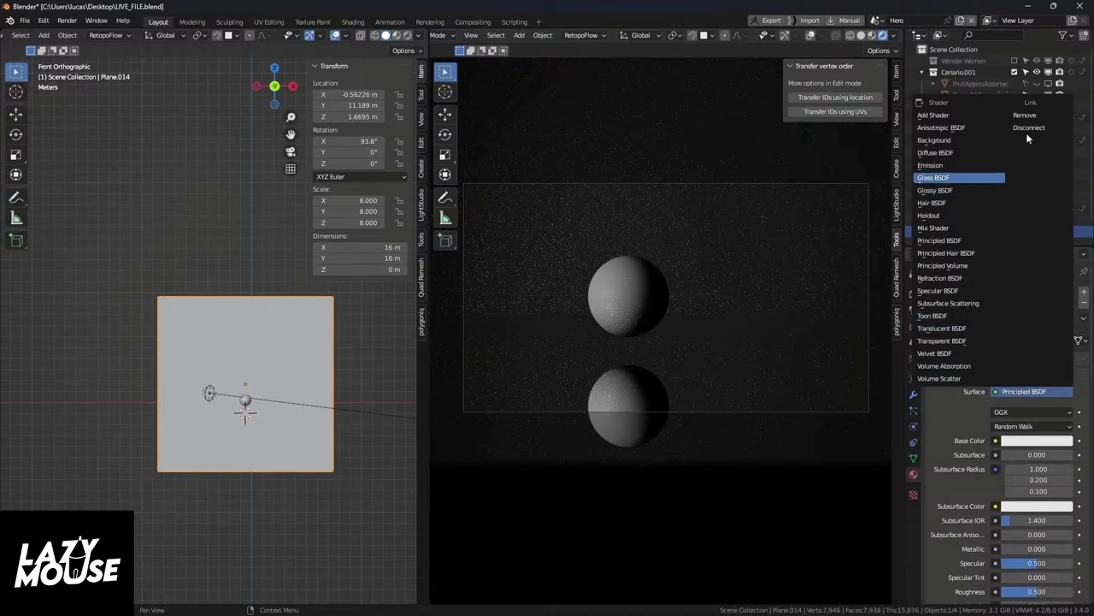
click(932, 165)
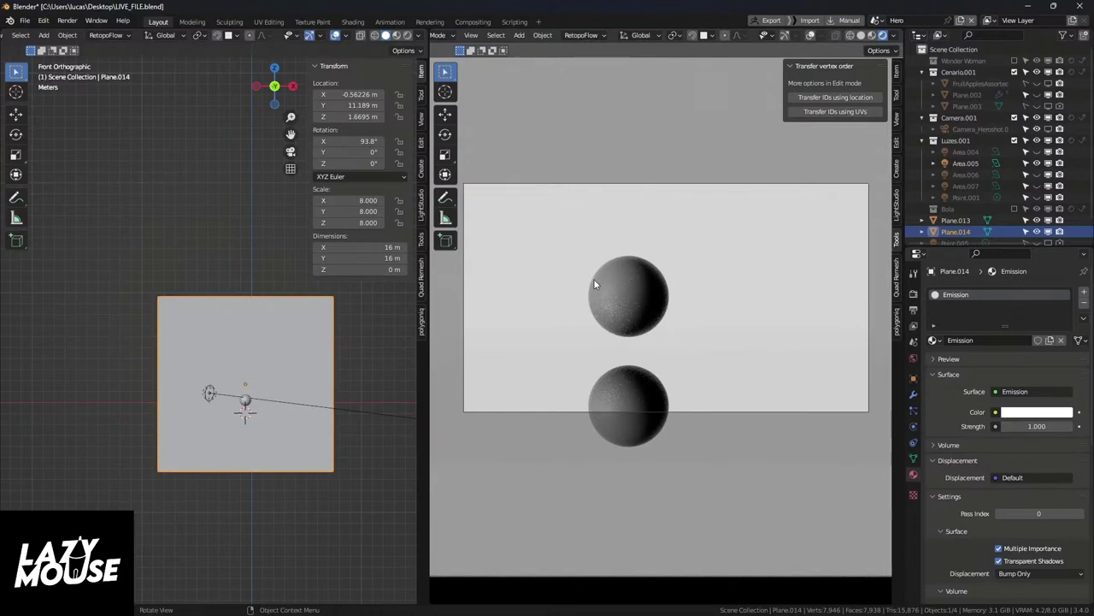
Step: Select the mirror floor plane, Plane.013
scroll(647, 375, up, 3)
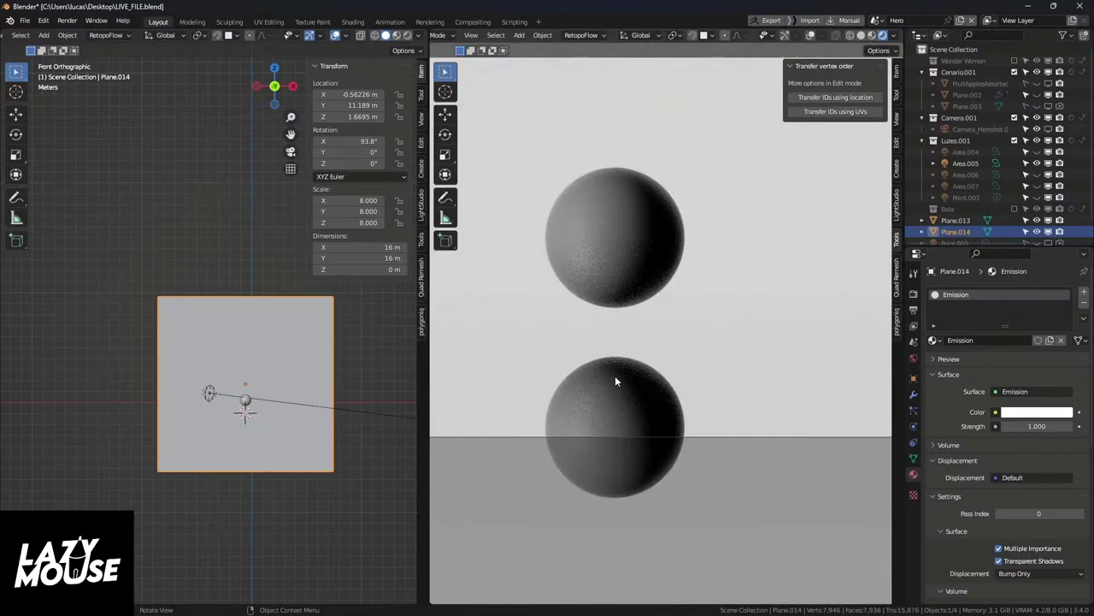
click(683, 389)
scroll(683, 389, down, 2)
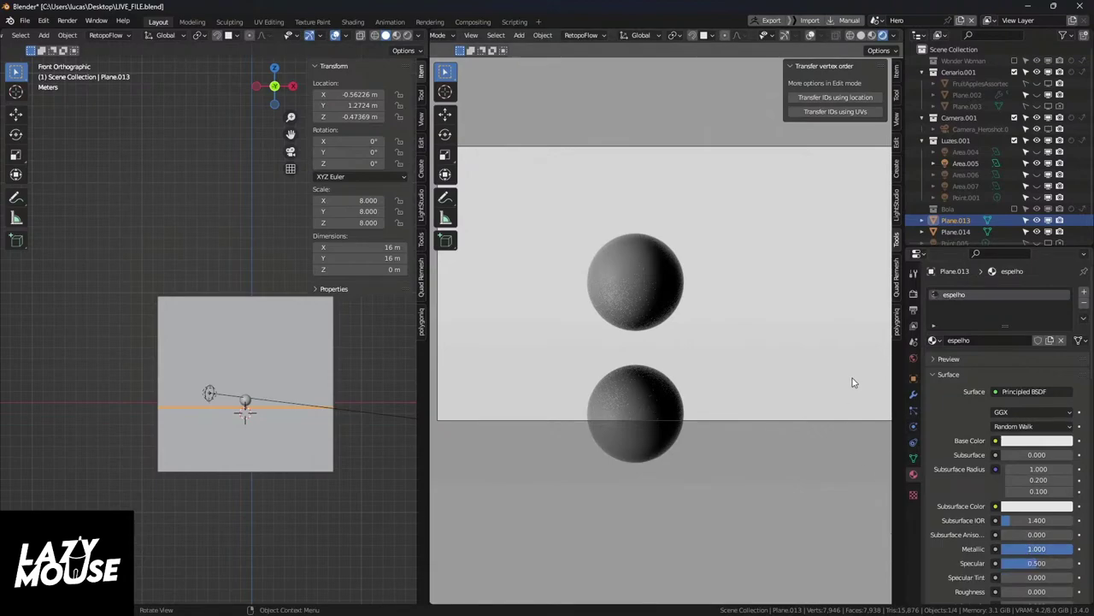
Step: Toggle the Area.005 light off and back on, then raise espelho's Roughness to 0.094
click(1035, 164)
scroll(649, 275, up, 2)
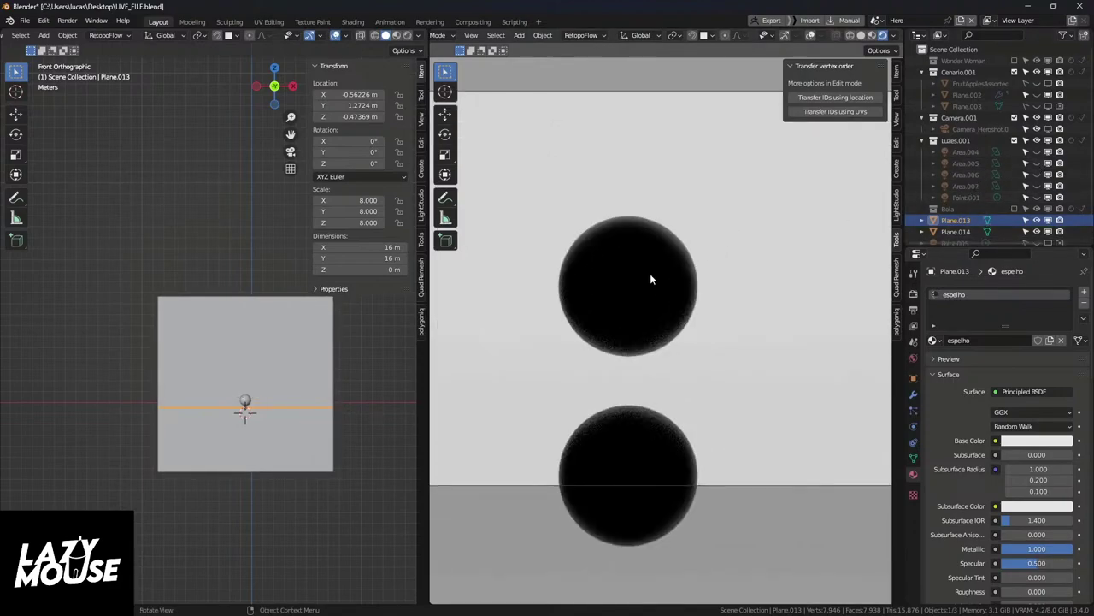
click(1037, 164)
scroll(691, 261, down, 2)
scroll(669, 298, down, 1)
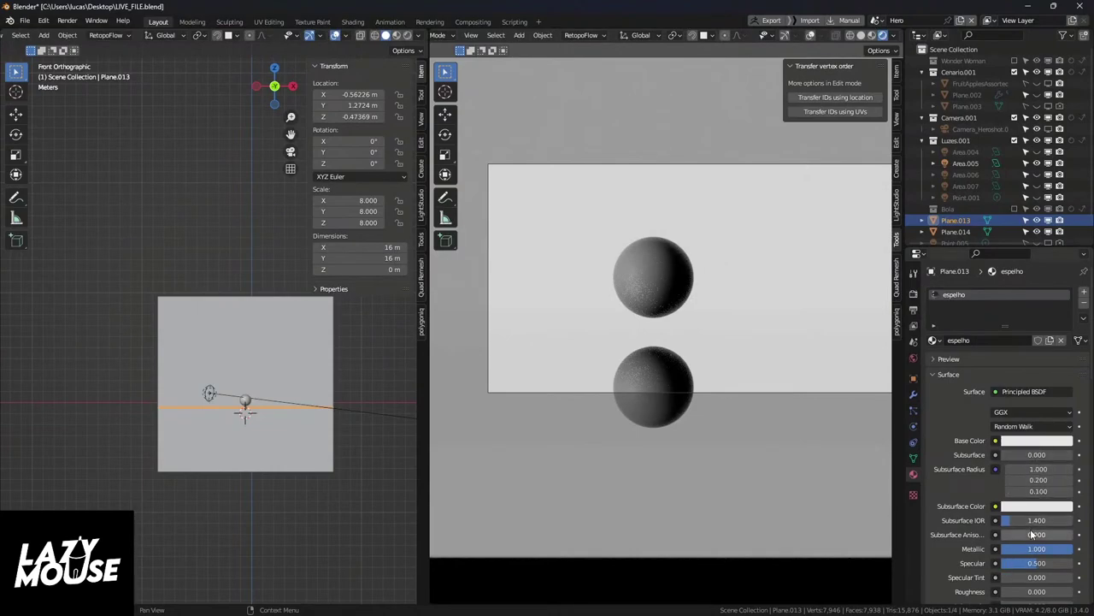
scroll(1032, 534, down, 3)
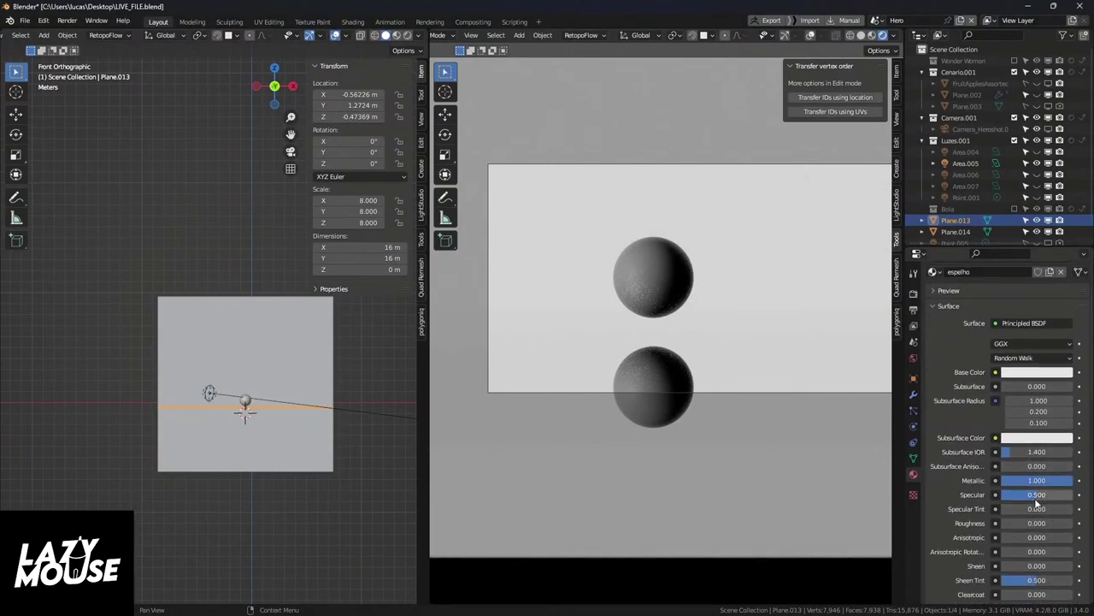
drag(1036, 522, 1046, 522)
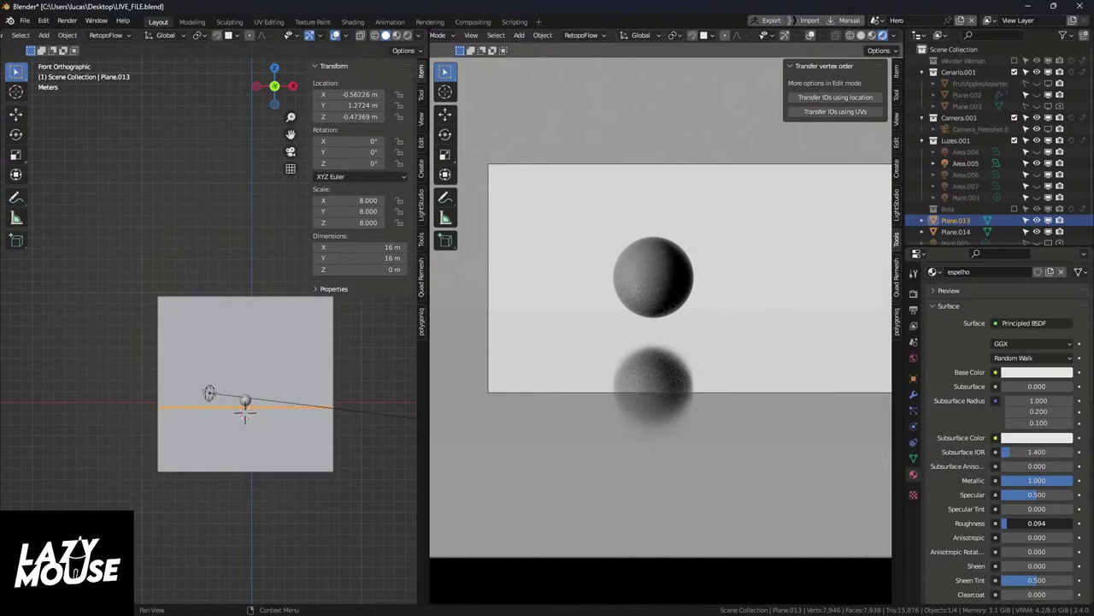
middle_drag(644, 354, 689, 383)
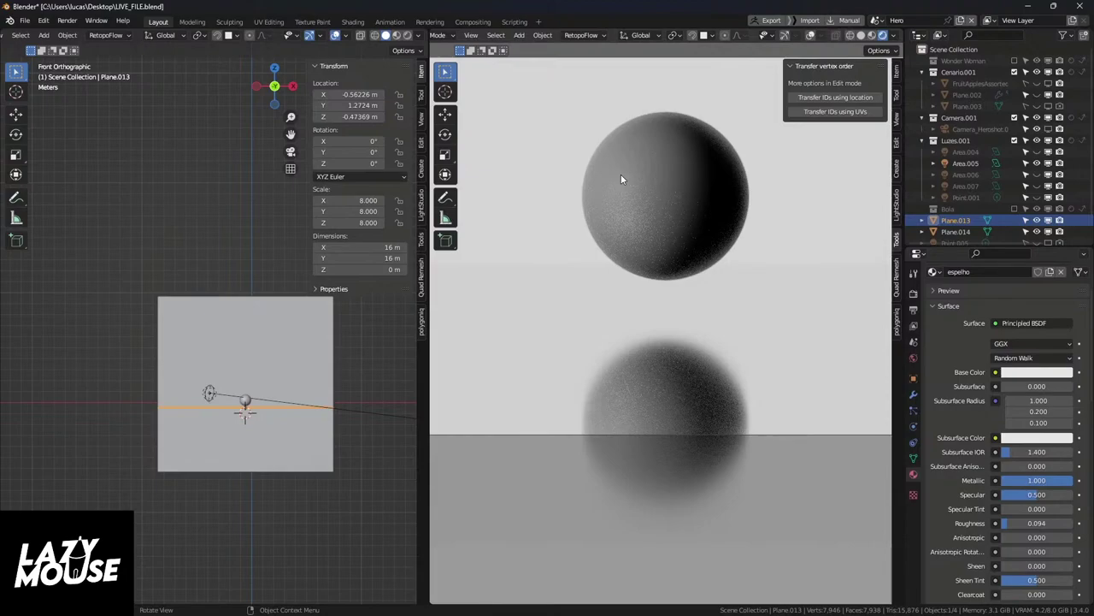
Step: Save LIVE_FILE.blend and bring up the recently opened files list
click(24, 21)
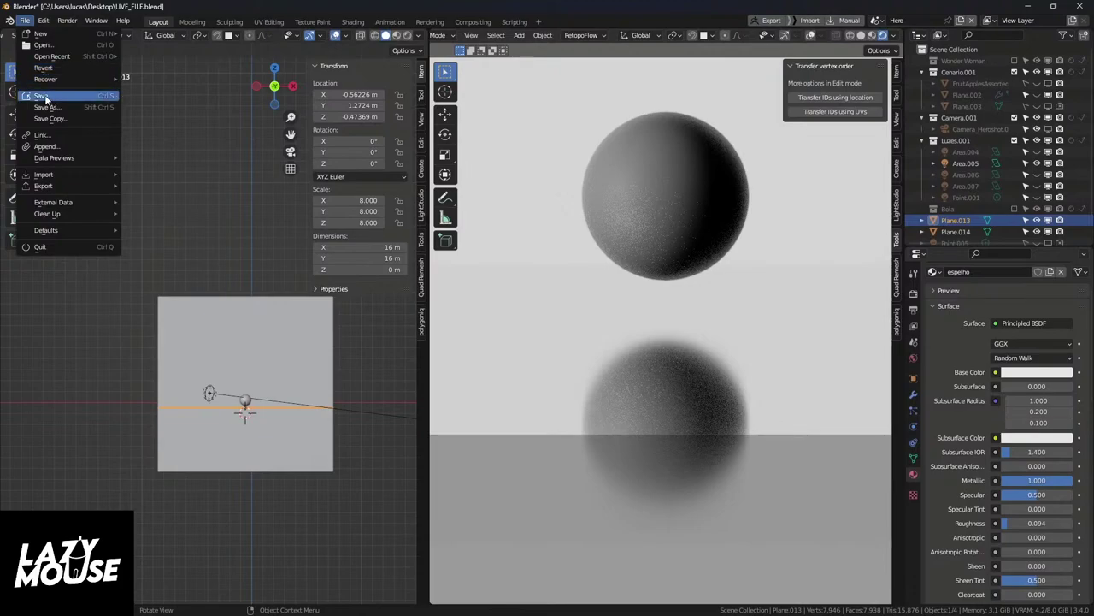
key(ctrl+s)
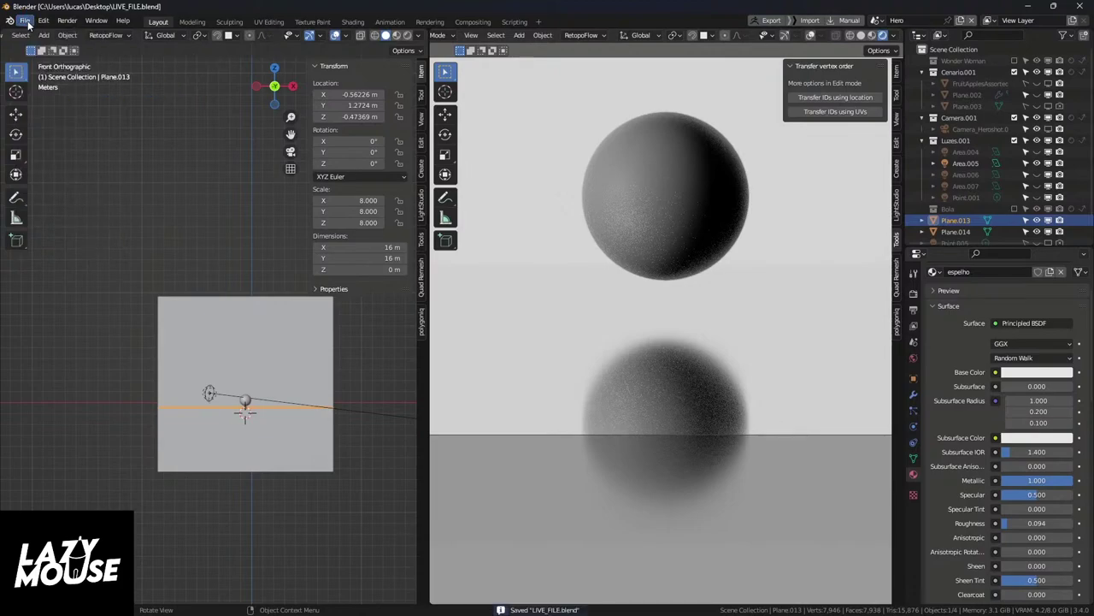
click(25, 21)
Step: Open LIVE_CAMUS.blend from recent files and preview the statue in Rendered viewport shading
mouse_move(65, 56)
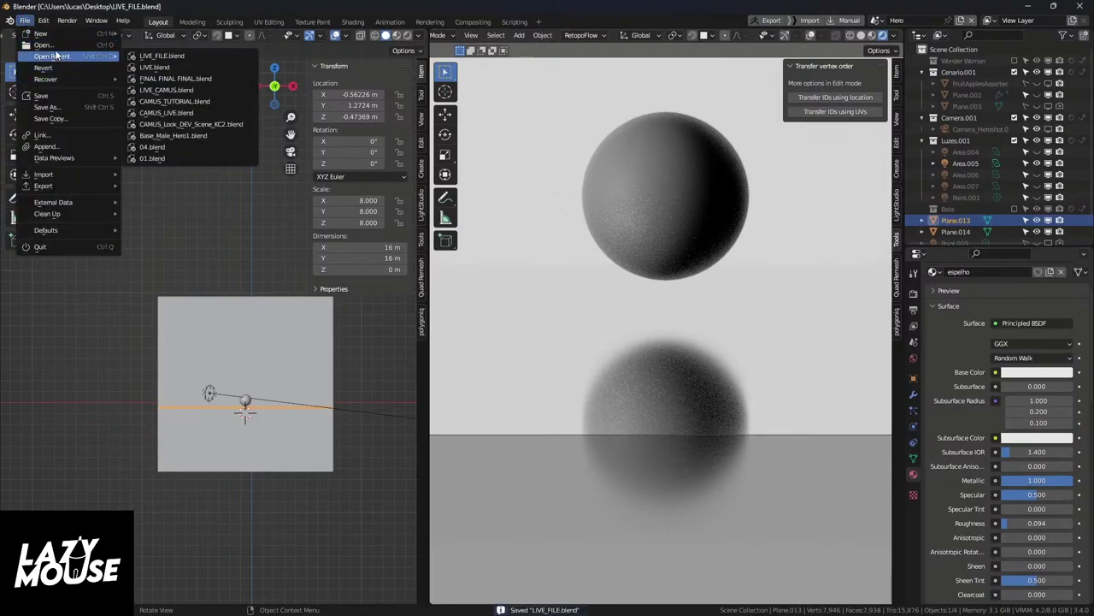
click(177, 88)
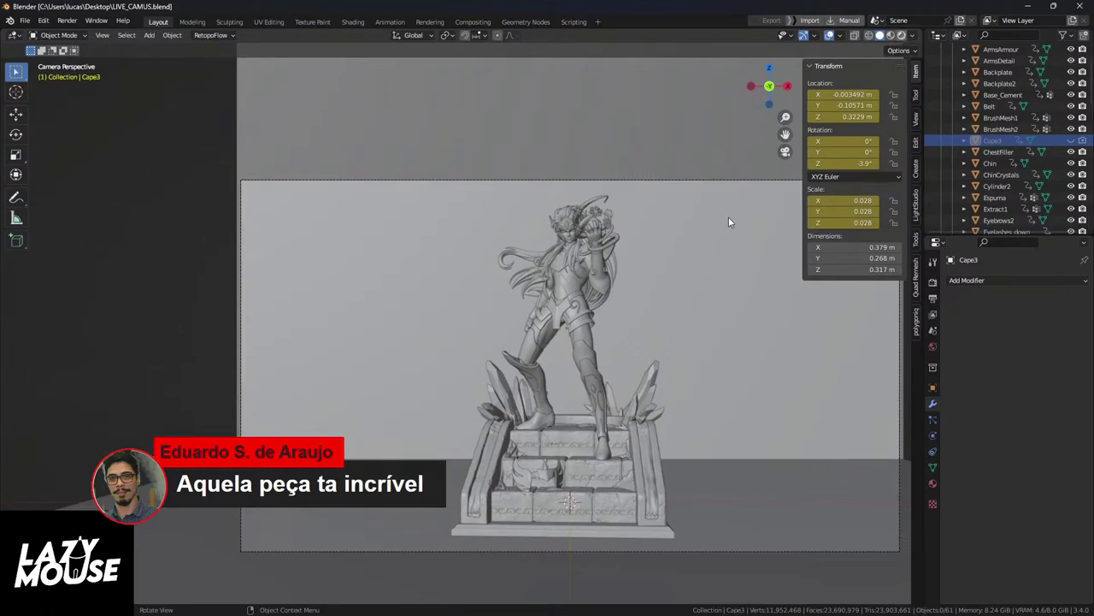
click(901, 35)
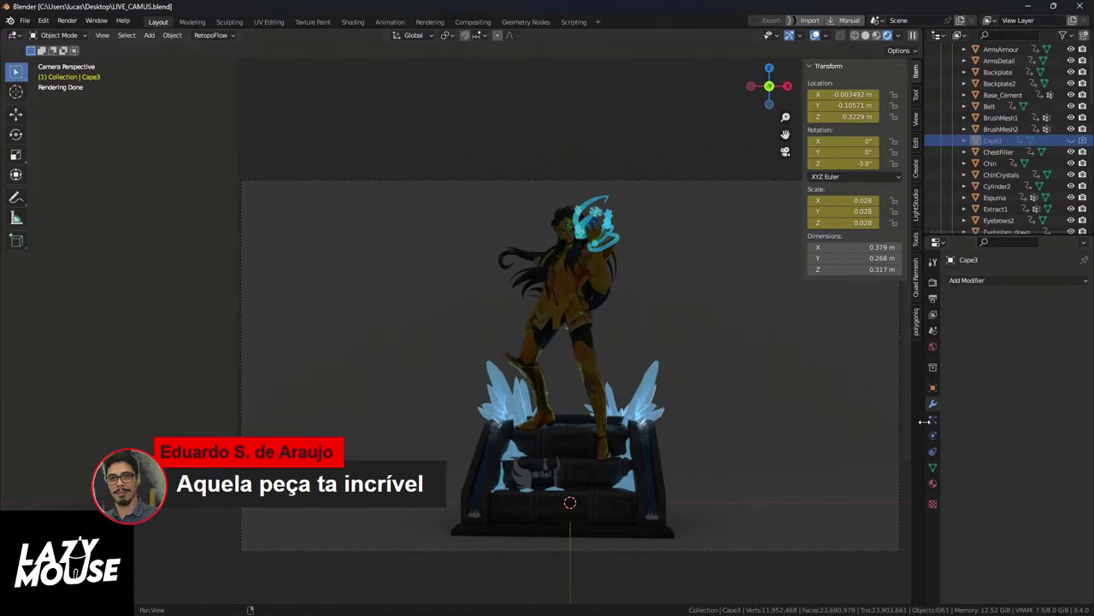
Step: Collapse the CAMUS collection's object list in the Outliner
scroll(999, 134, up, 2)
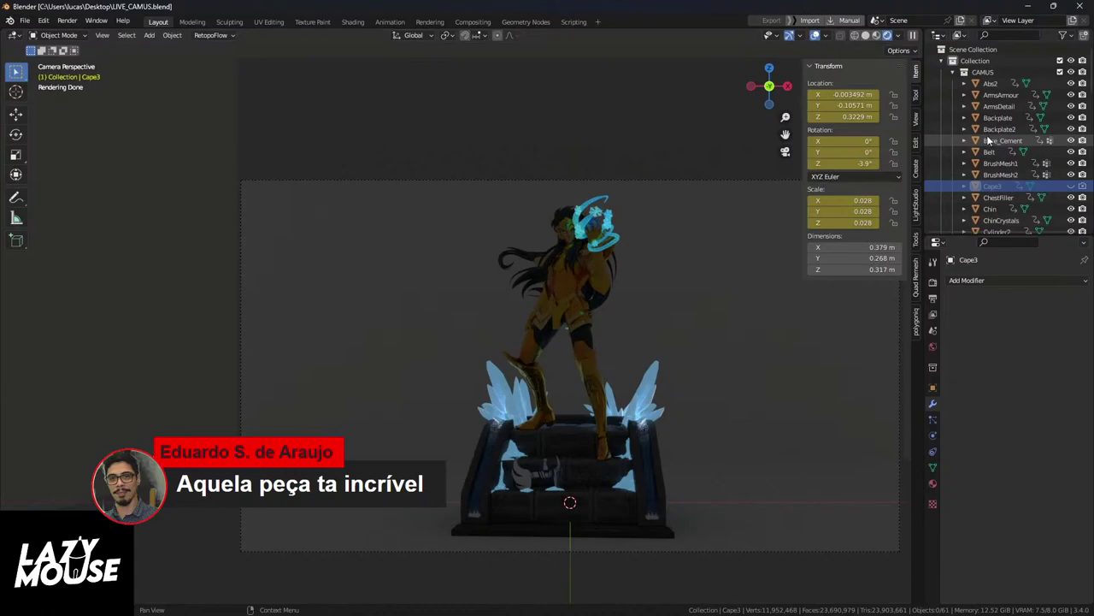
click(942, 62)
click(942, 62)
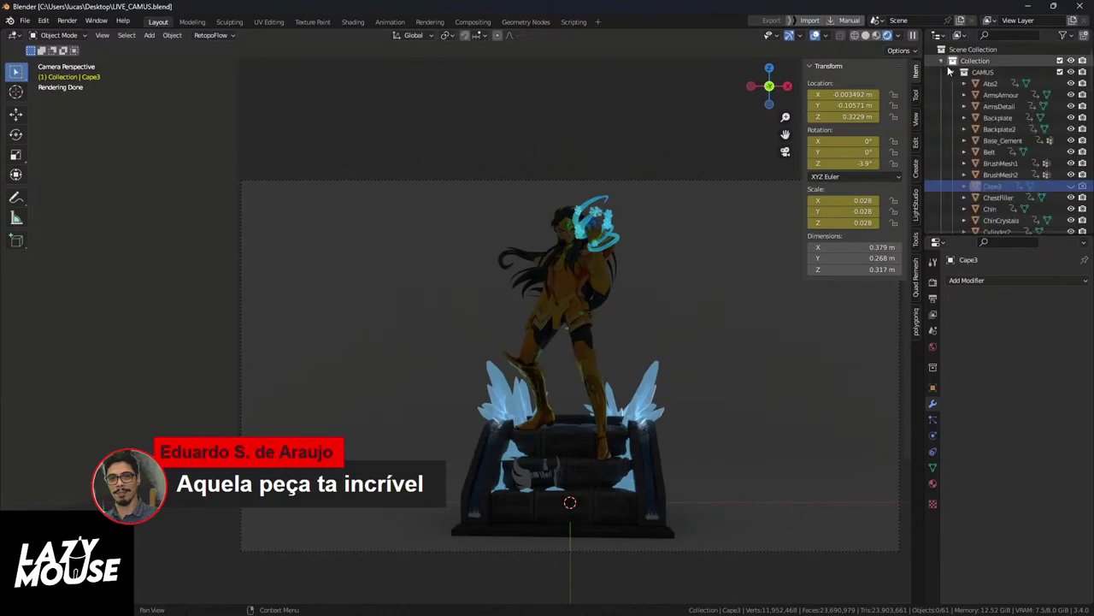
click(964, 72)
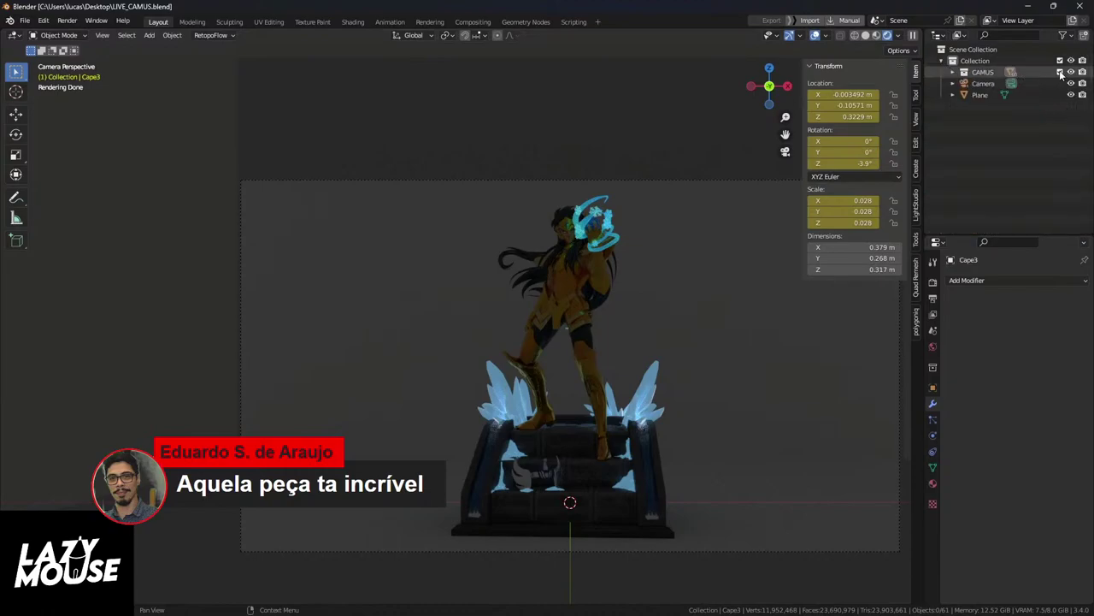
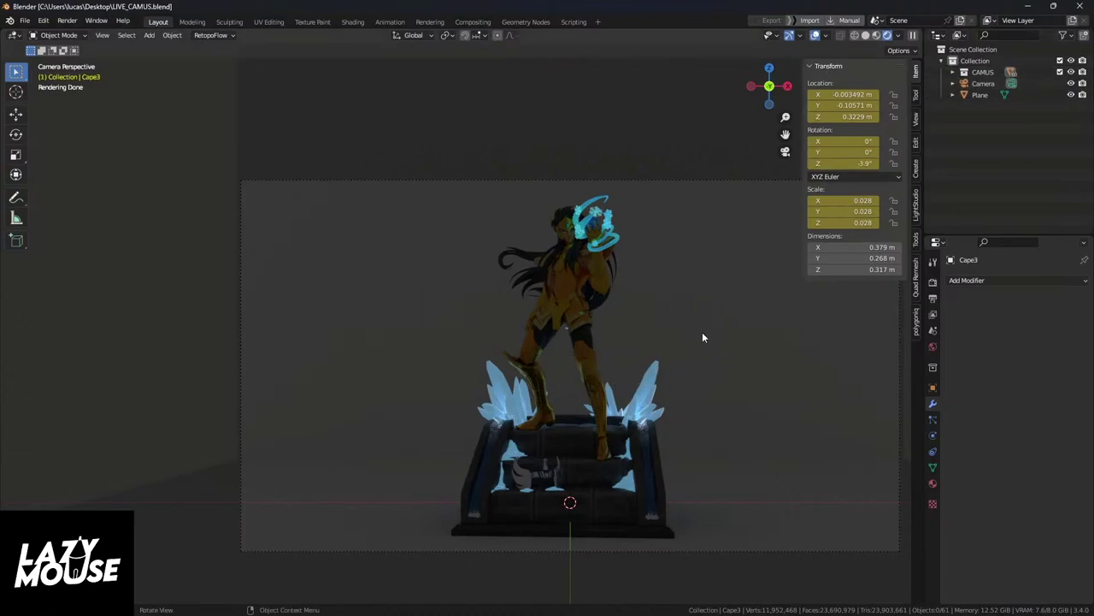
Step: Recentre the statue and show Cape3's Principled BSDF material settings, leaving the Plane deselected
scroll(672, 372, up, 4)
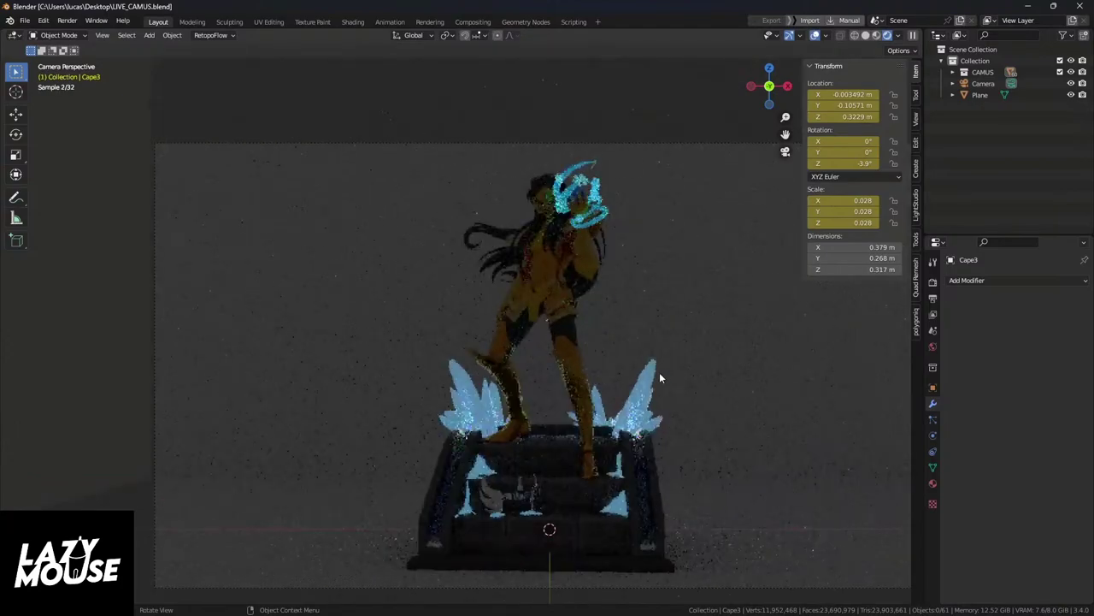
shift+middle_drag(609, 459, 505, 382)
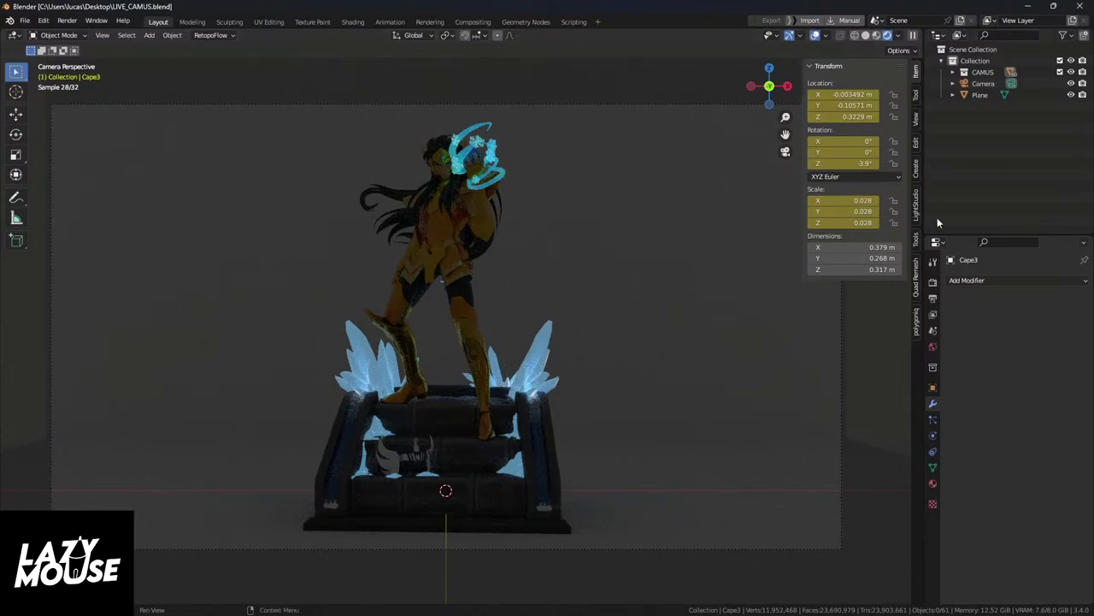
click(932, 485)
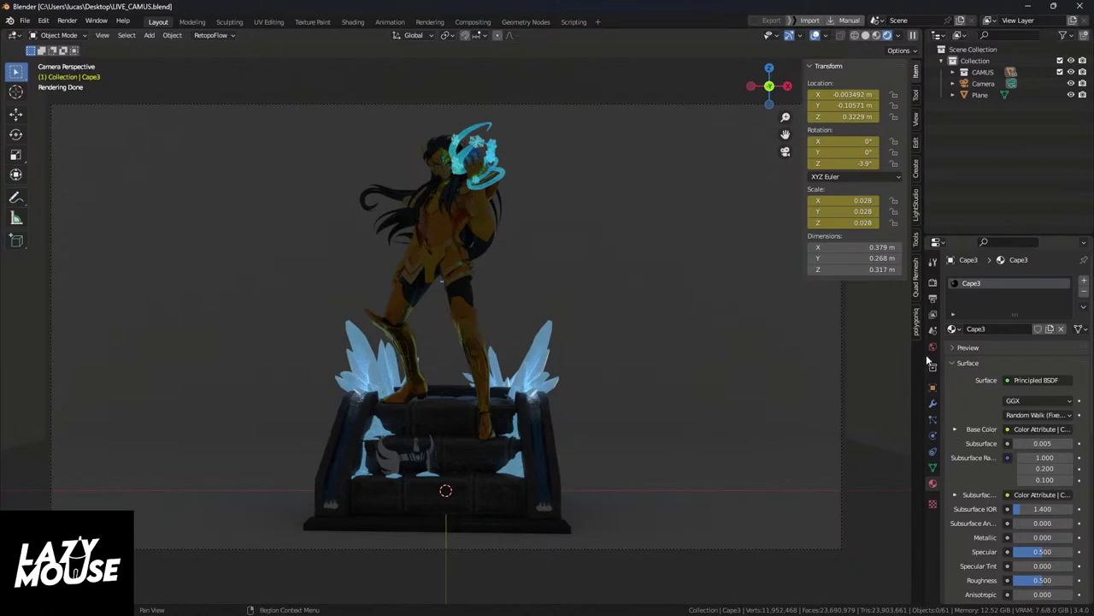
click(494, 306)
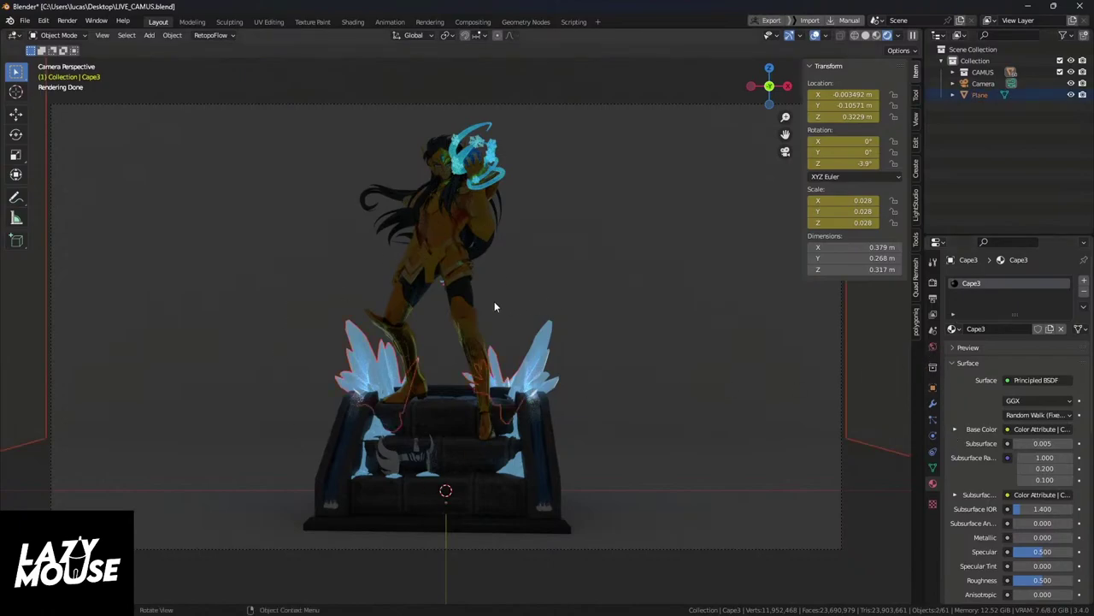
click(530, 226)
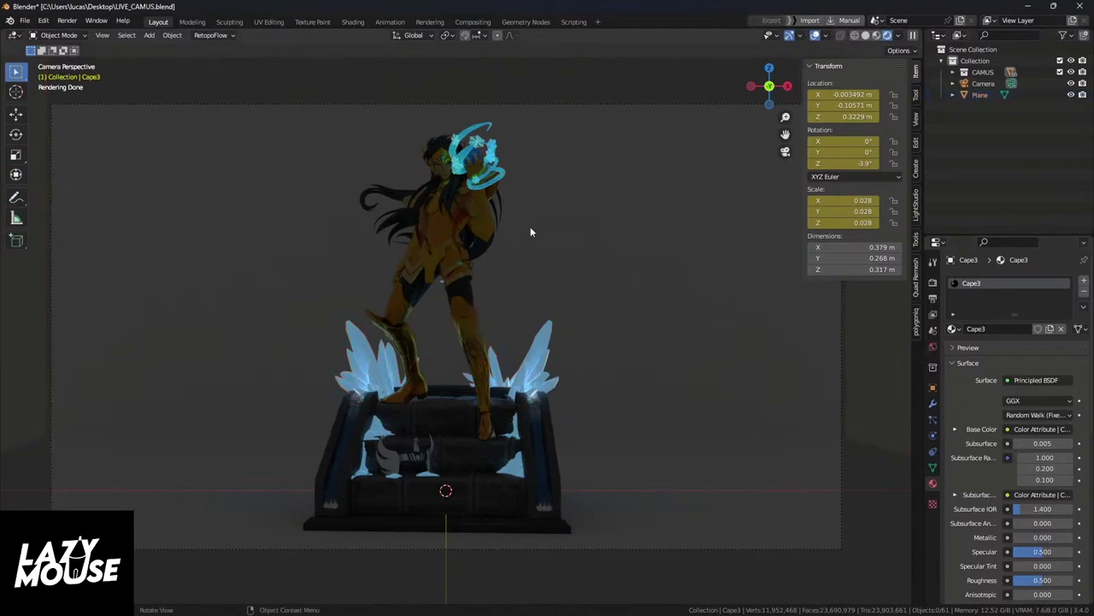
Step: Darken the world background colour to Value about 0.033 and split off a second 3D viewport
click(933, 348)
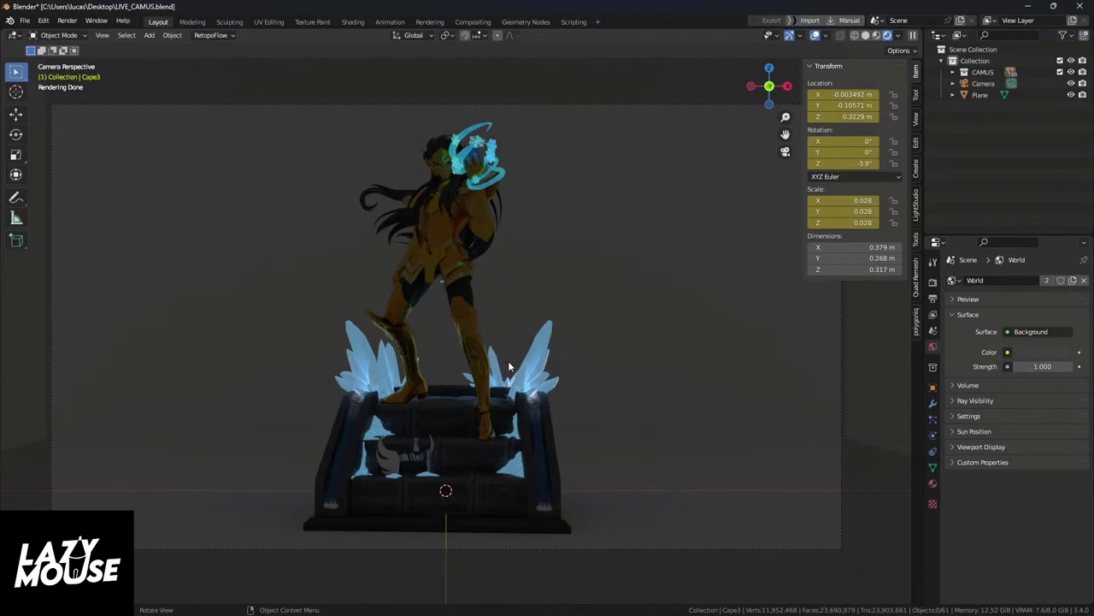
click(1024, 352)
drag(1069, 250, 1067, 270)
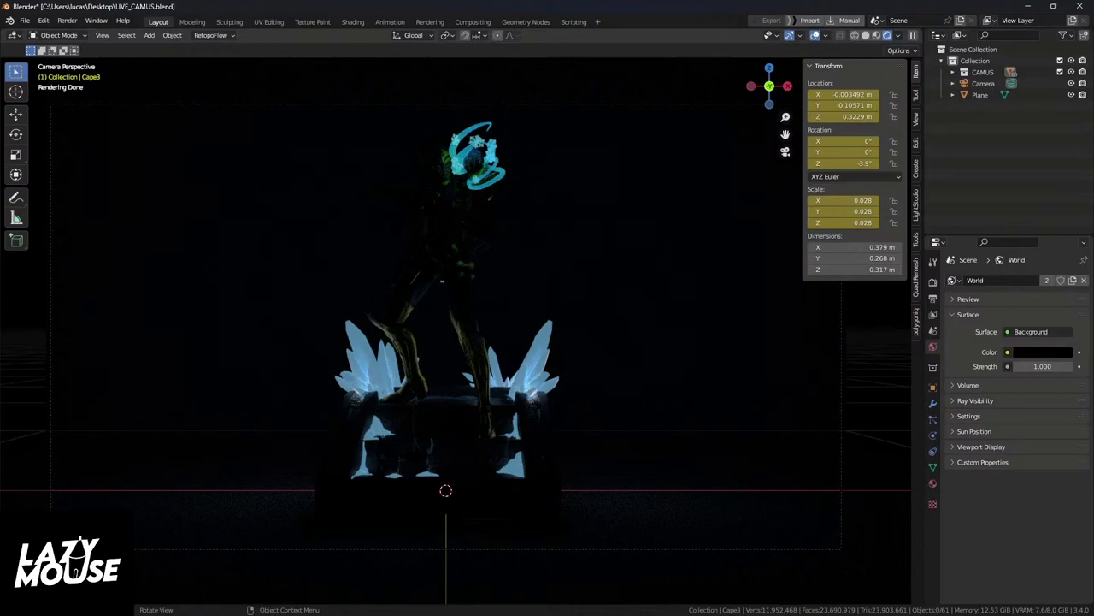
mouse_move(3, 604)
mouse_down()
mouse_move(224, 572)
mouse_move(429, 572)
mouse_up()
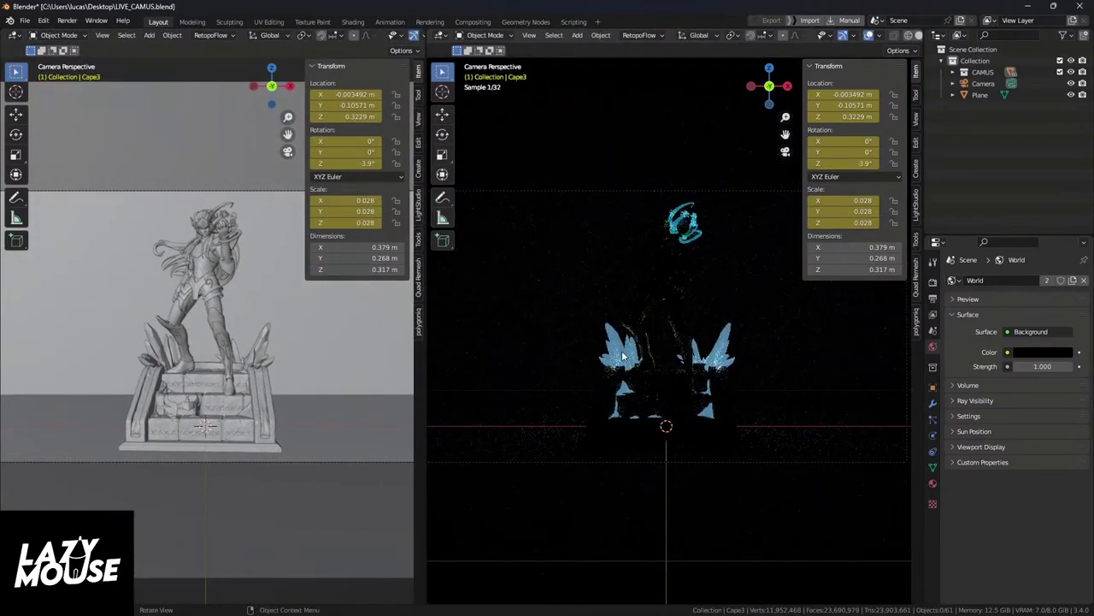
Step: Hide the rendered view's sidebar and toolbar and turn the left area into a Shader Editor
key(n)
key(t)
scroll(668, 364, up, 3)
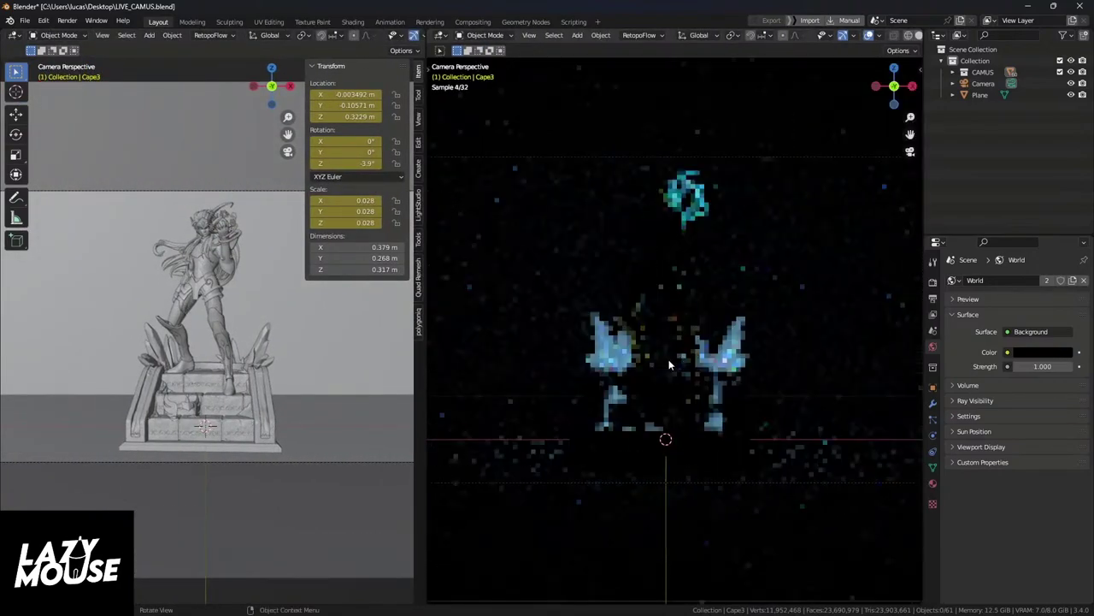
click(14, 35)
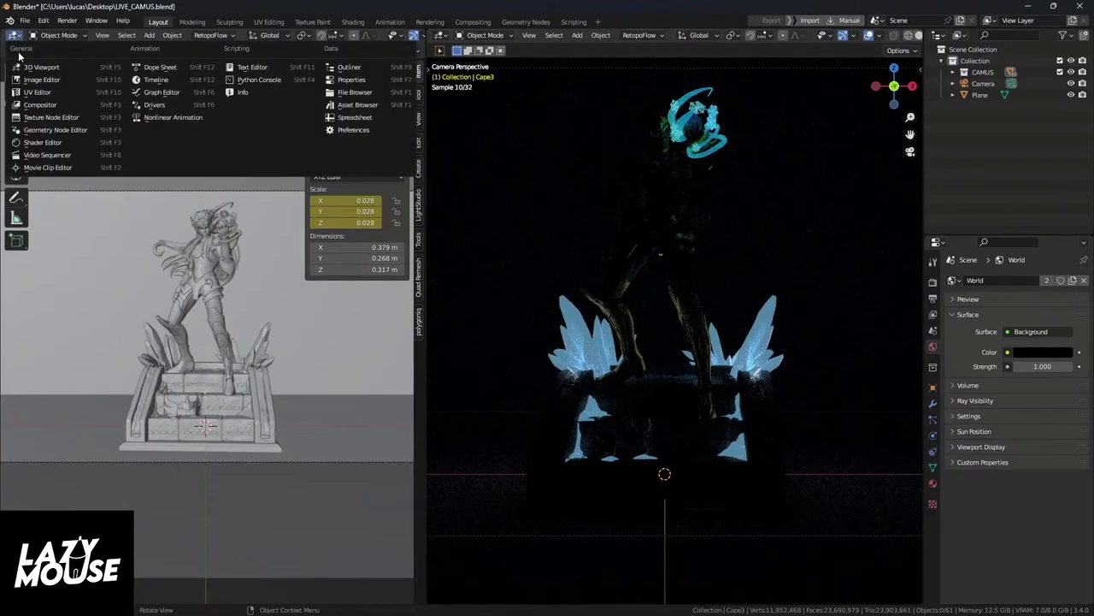
click(44, 143)
key(Home)
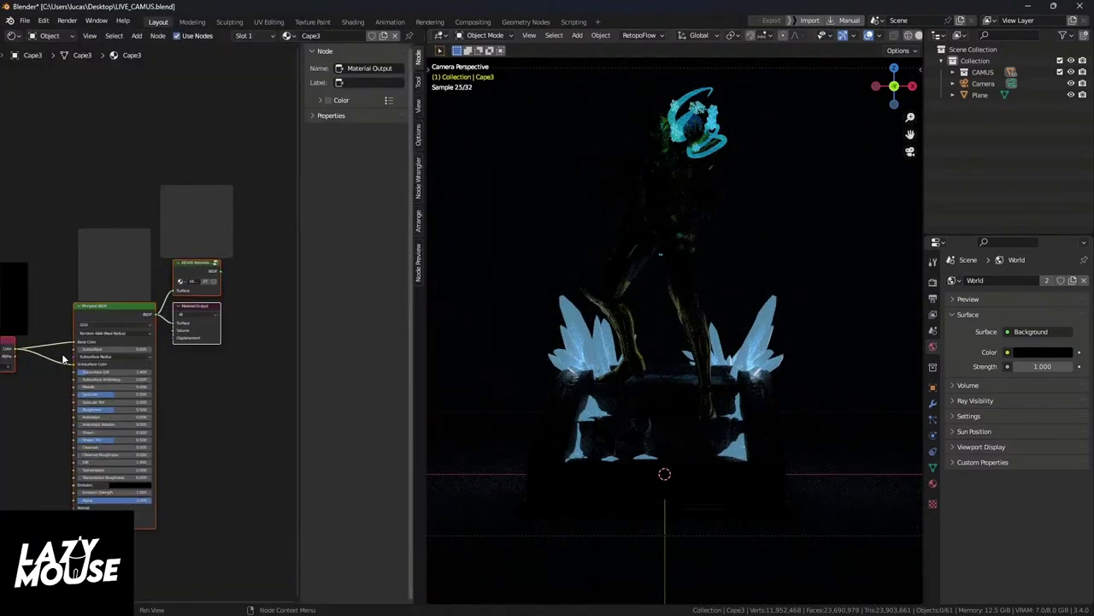
middle_drag(92, 346, 123, 286)
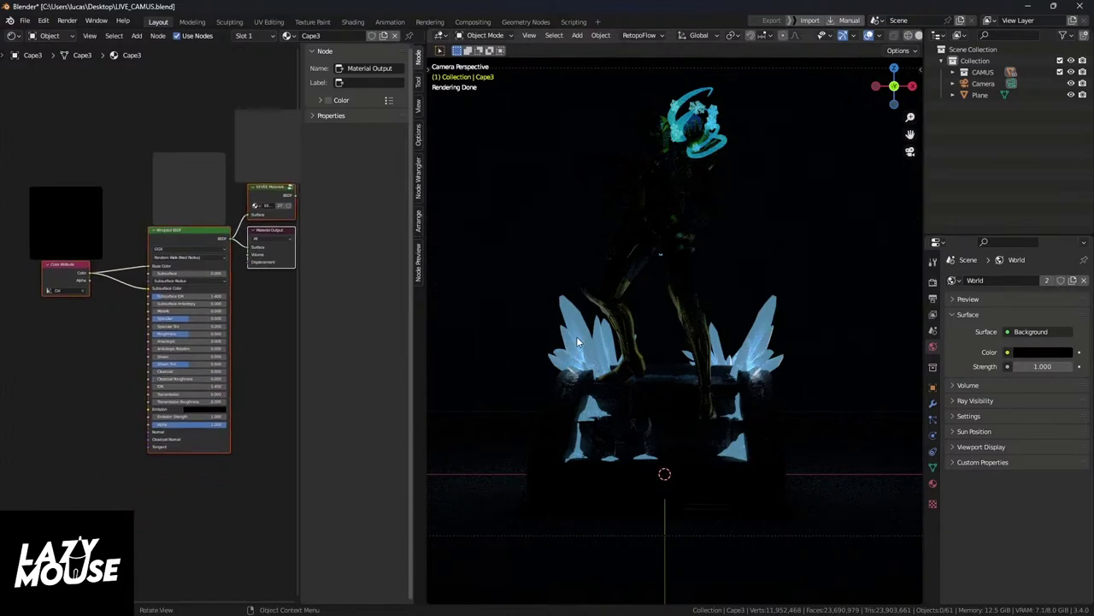
Step: Select the ice crystals and frame their ICE material nodes, including Volume Scatter at density 40
click(525, 349)
middle_drag(227, 384, 155, 395)
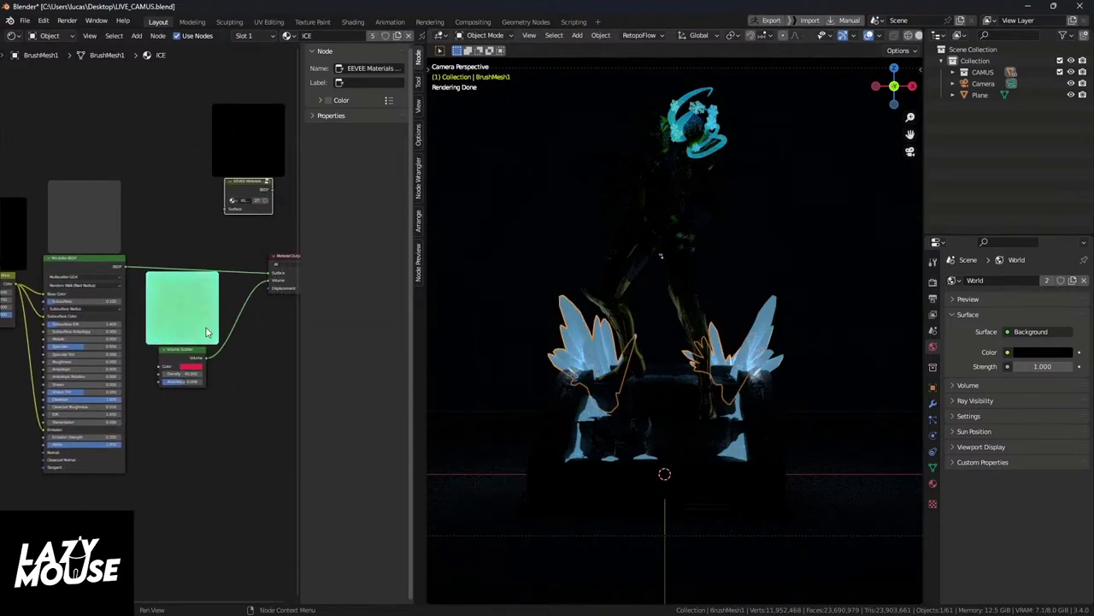
scroll(206, 328, up, 2)
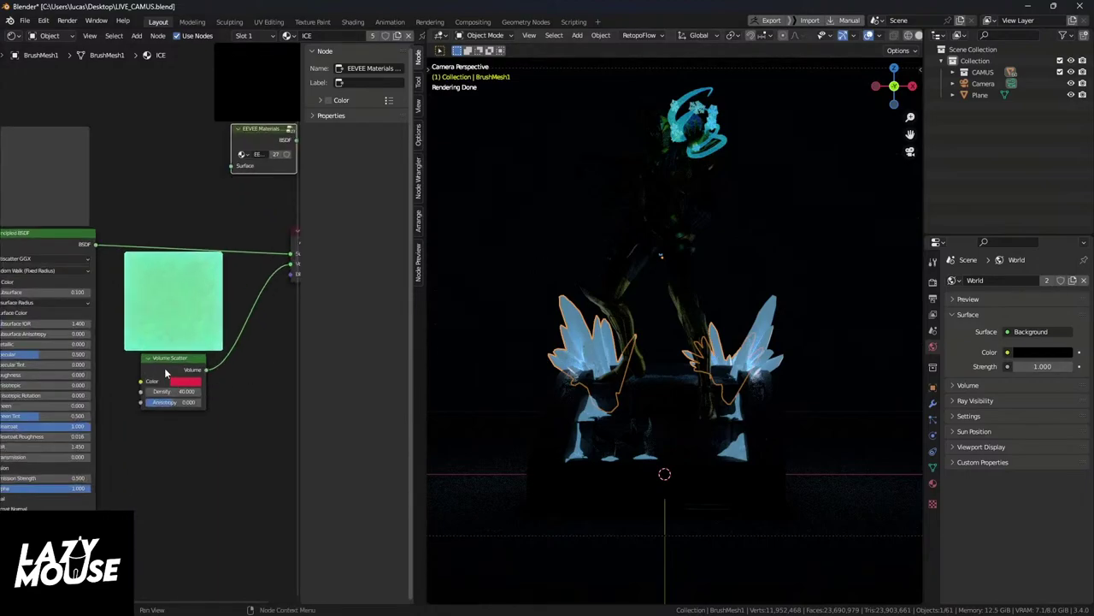
scroll(171, 359, up, 2)
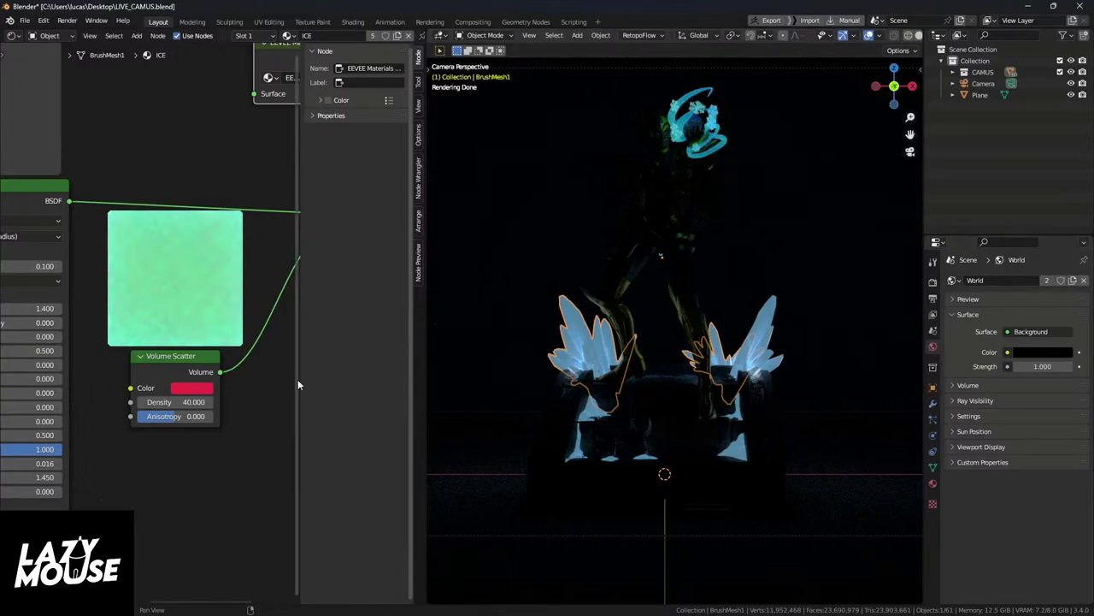
scroll(252, 399, down, 1)
middle_drag(253, 399, 223, 415)
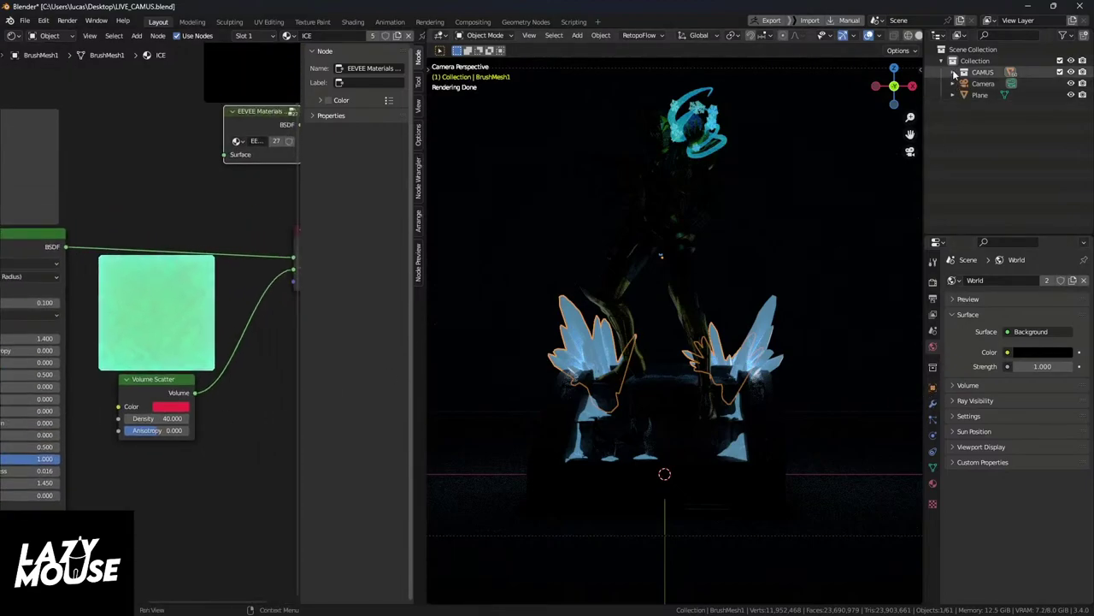
Step: Keep the outliner's object filter on All and select the right ice wing, BrushMesh2
click(960, 35)
click(1063, 35)
click(1013, 235)
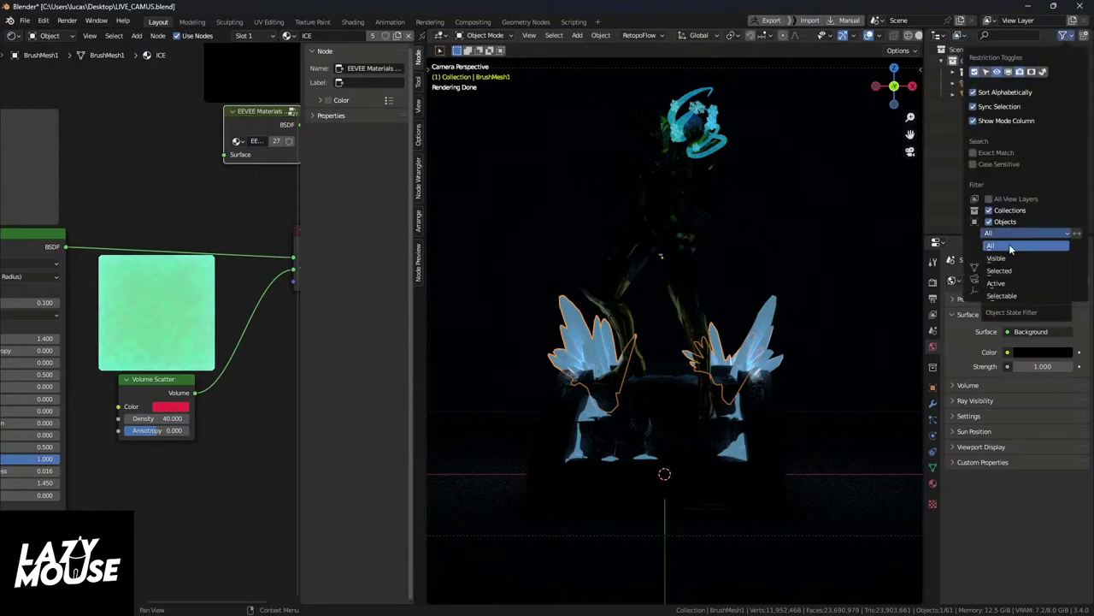
click(1018, 229)
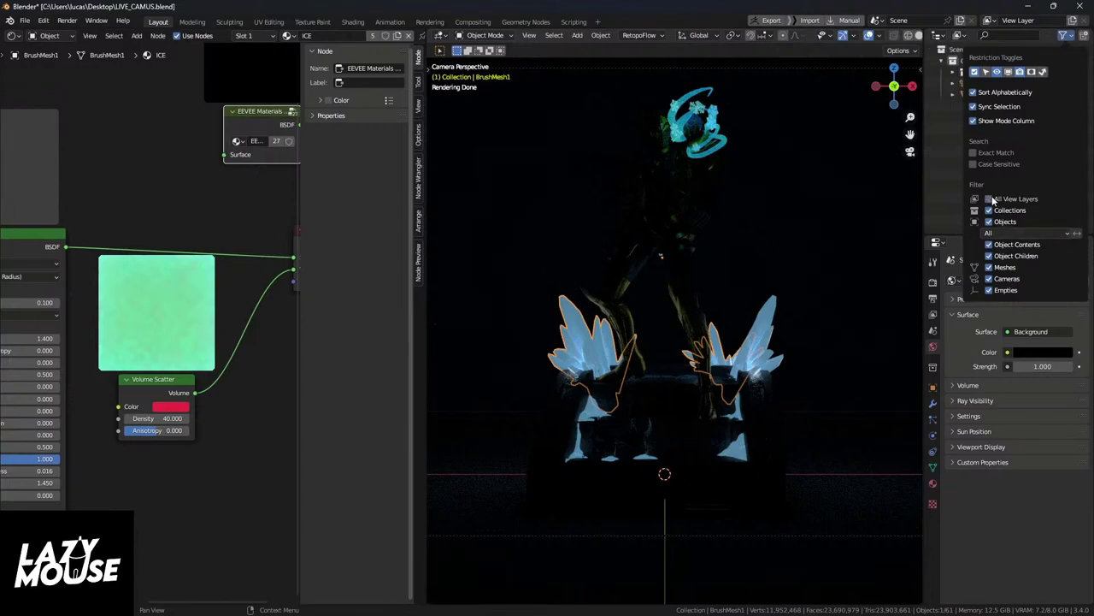
click(769, 347)
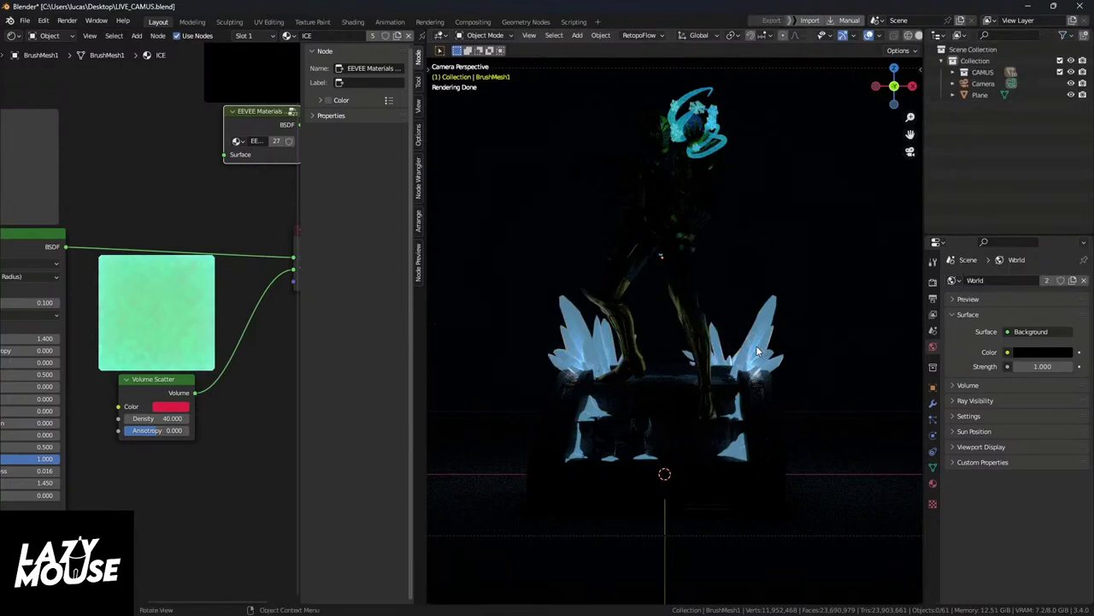
Step: Cut the existing Emission link, then connect the Hue/Saturation Color output into Emission
middle_drag(135, 451, 118, 409)
mouse_move(248, 442)
middle_down()
mouse_move(102, 365)
mouse_move(127, 354)
middle_up()
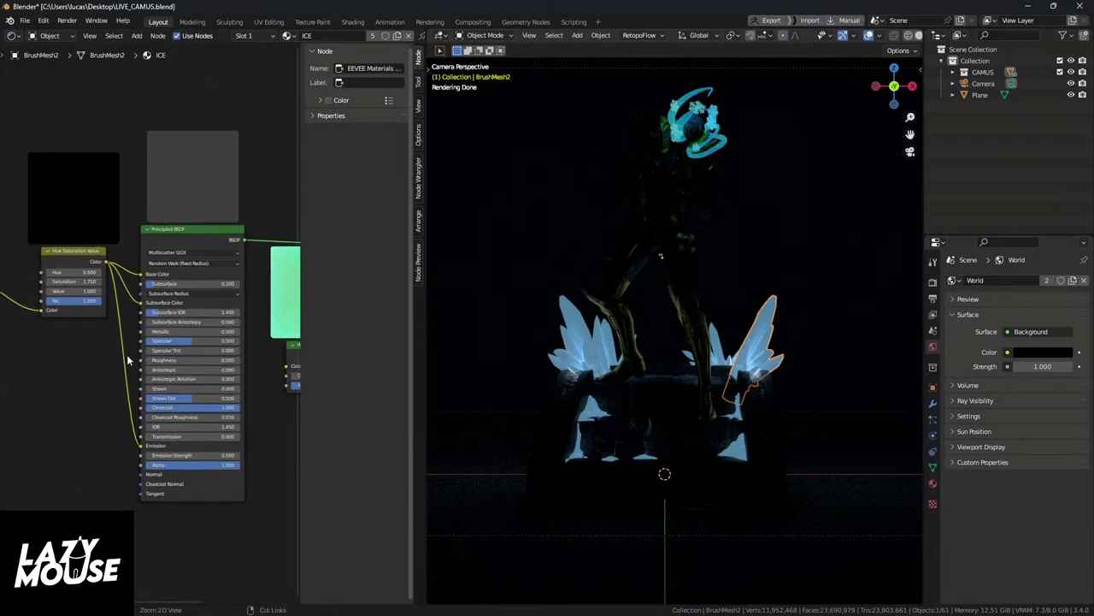
mouse_move(127, 354)
ctrl+right_down()
mouse_move(112, 423)
mouse_move(139, 409)
mouse_move(136, 383)
ctrl+right_up()
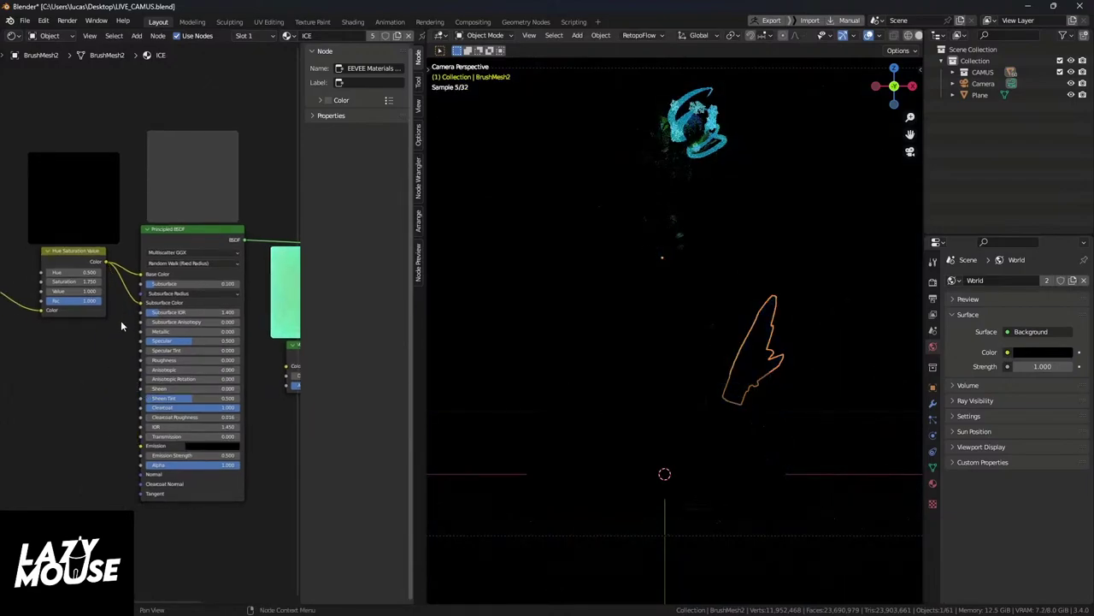
mouse_move(159, 376)
middle_down()
mouse_move(147, 389)
mouse_move(148, 376)
middle_up()
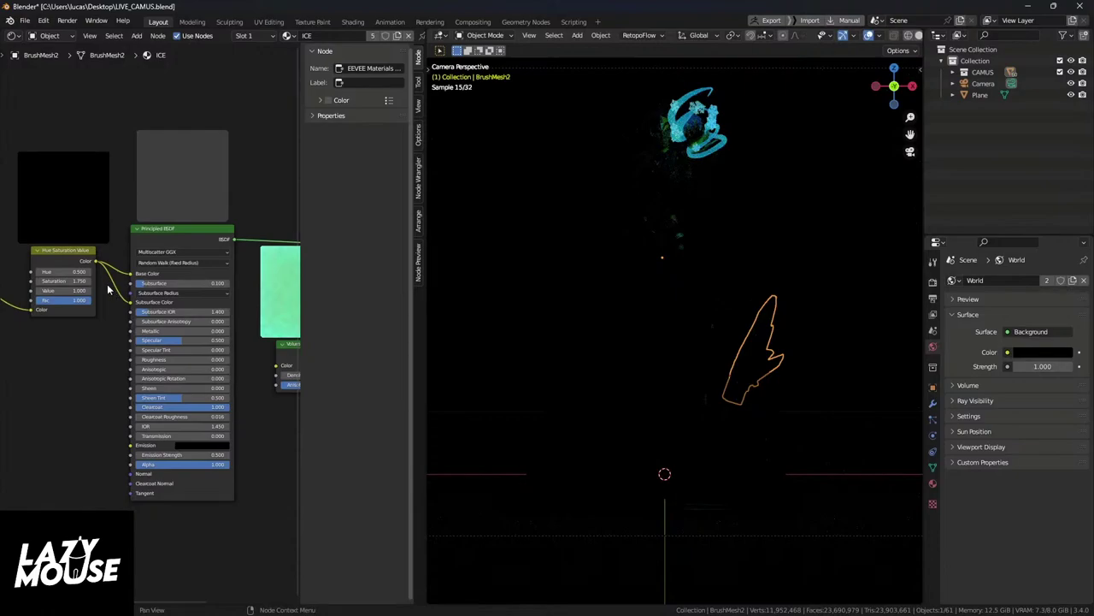
click(69, 248)
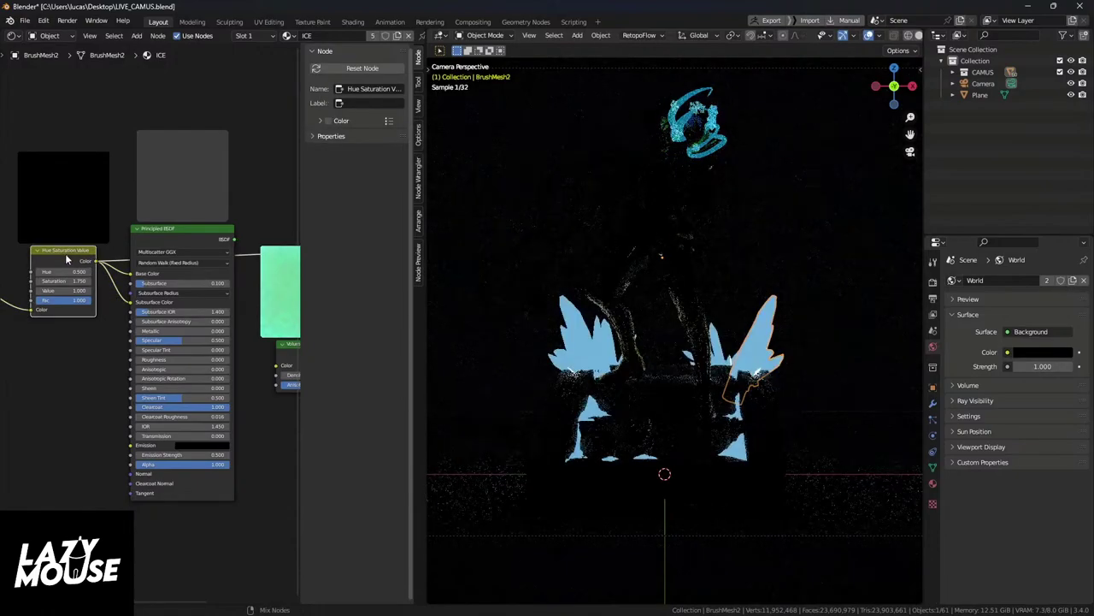
middle_drag(53, 381, 154, 395)
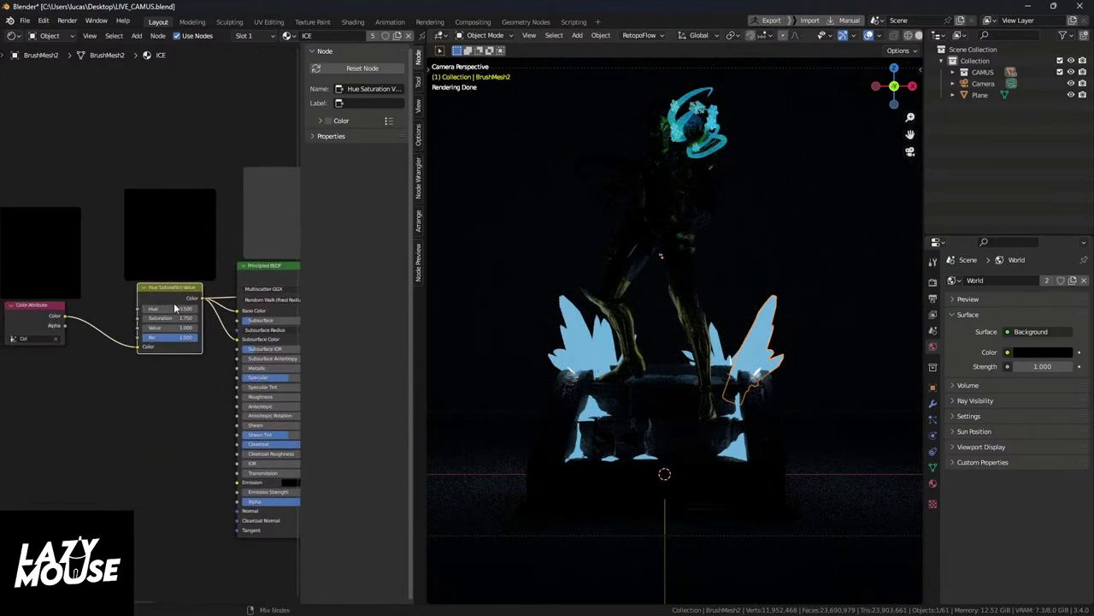
drag(211, 321, 238, 483)
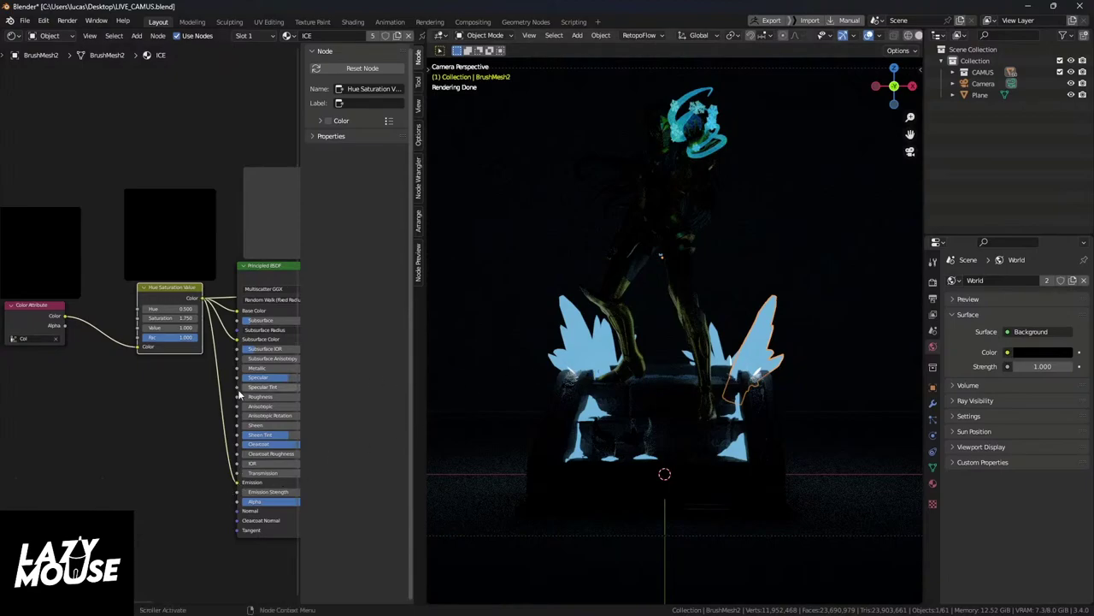
middle_drag(191, 432, 290, 420)
middle_drag(279, 348, 237, 336)
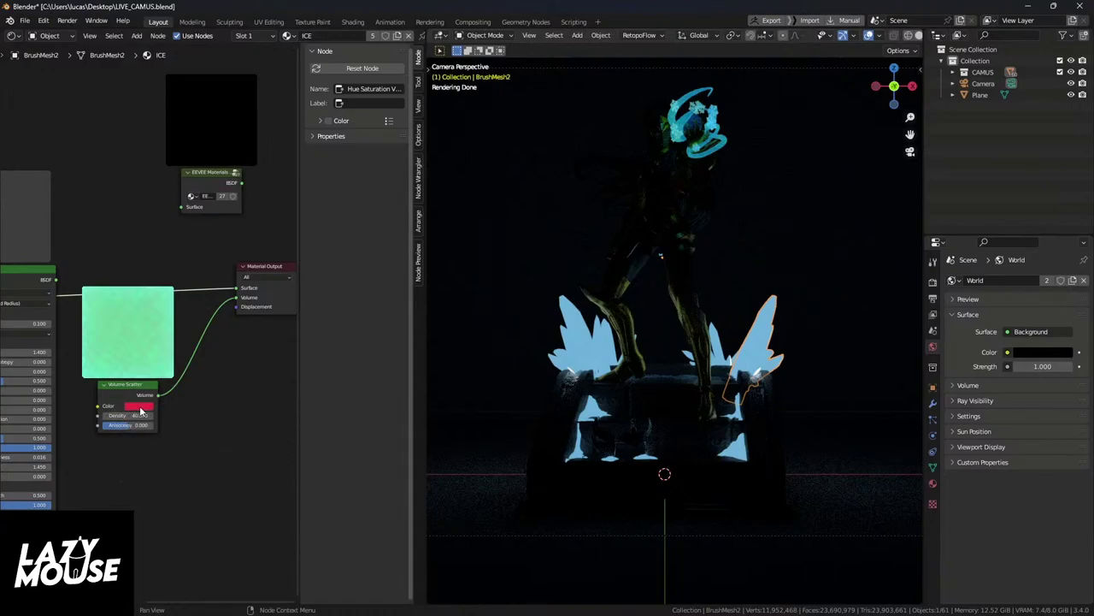
Step: Remove the Hue/Saturation link so the Emission input is unlinked and black again
middle_drag(190, 386, 197, 419)
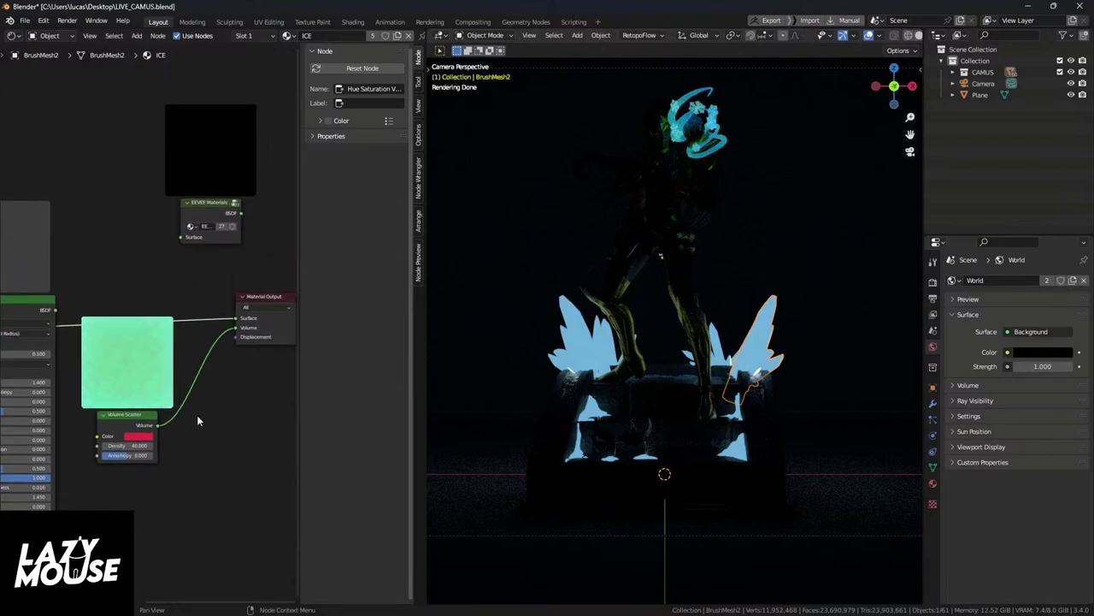
ctrl+scroll(202, 421, left, 5)
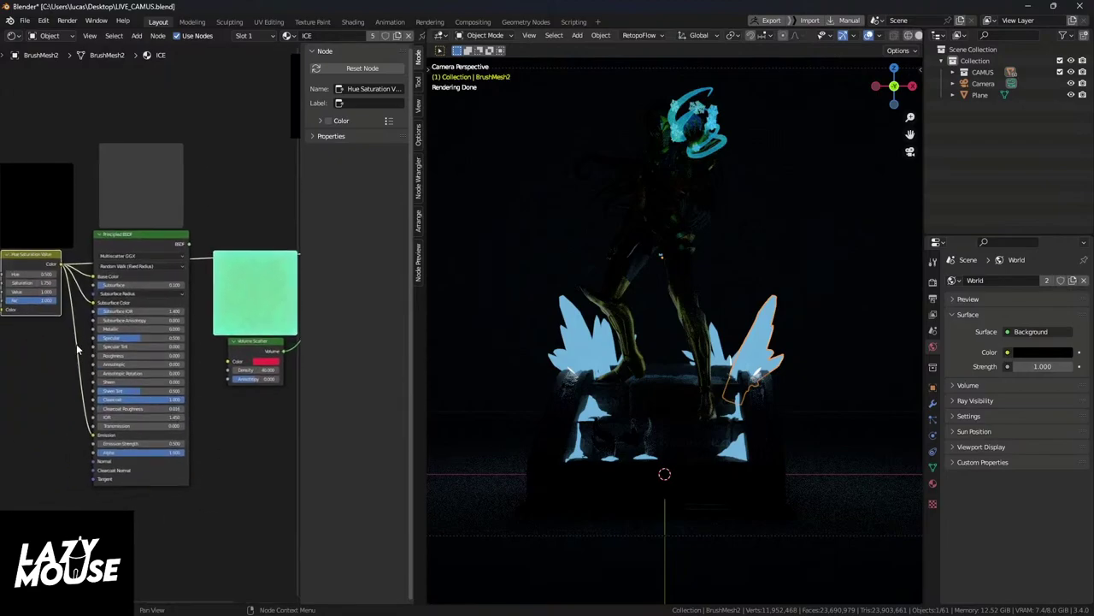
ctrl+right_drag(74, 390, 73, 395)
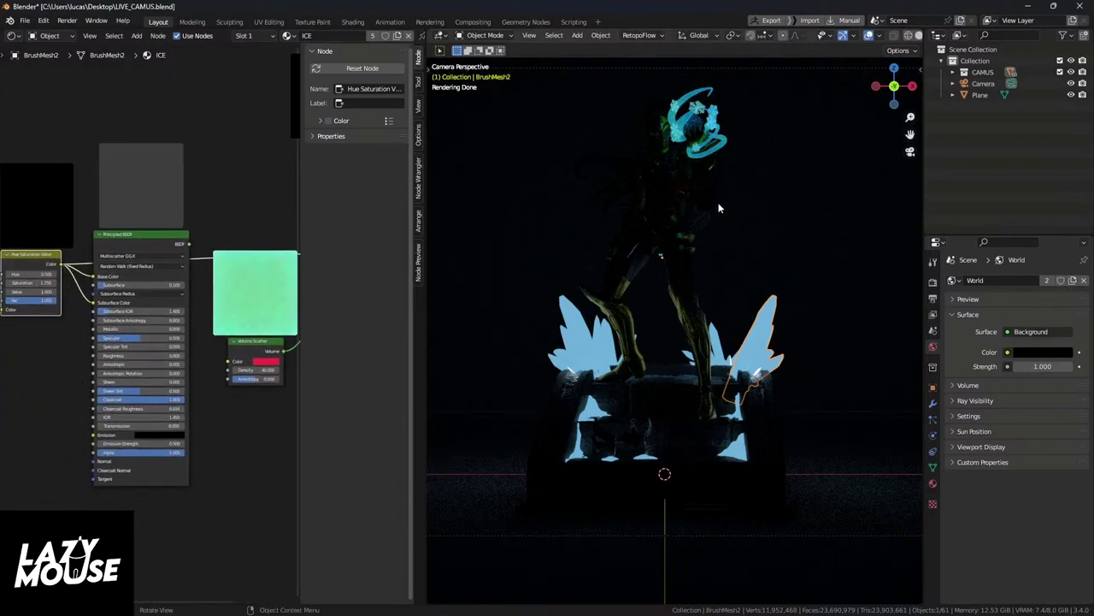
mouse_move(672, 325)
middle_down()
mouse_move(694, 299)
mouse_move(688, 329)
middle_up()
scroll(237, 437, down, 2)
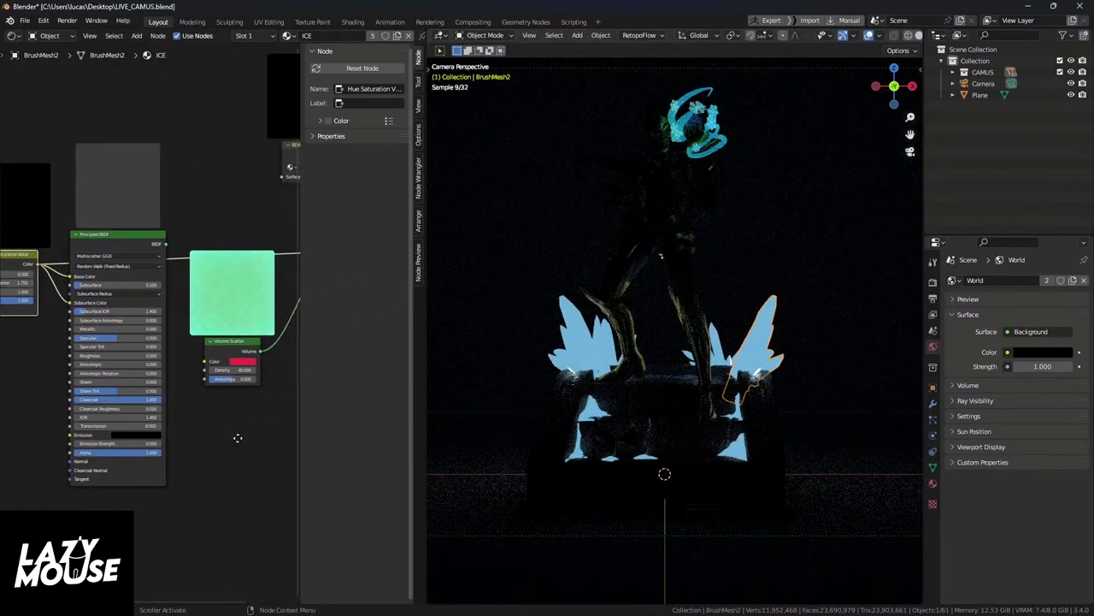
mouse_move(236, 436)
middle_down()
mouse_move(181, 442)
mouse_move(248, 445)
middle_up()
Step: Select the BrushMesh wing pieces and the Principled BSDF node, then switch the viewport to Solid shading
click(569, 345)
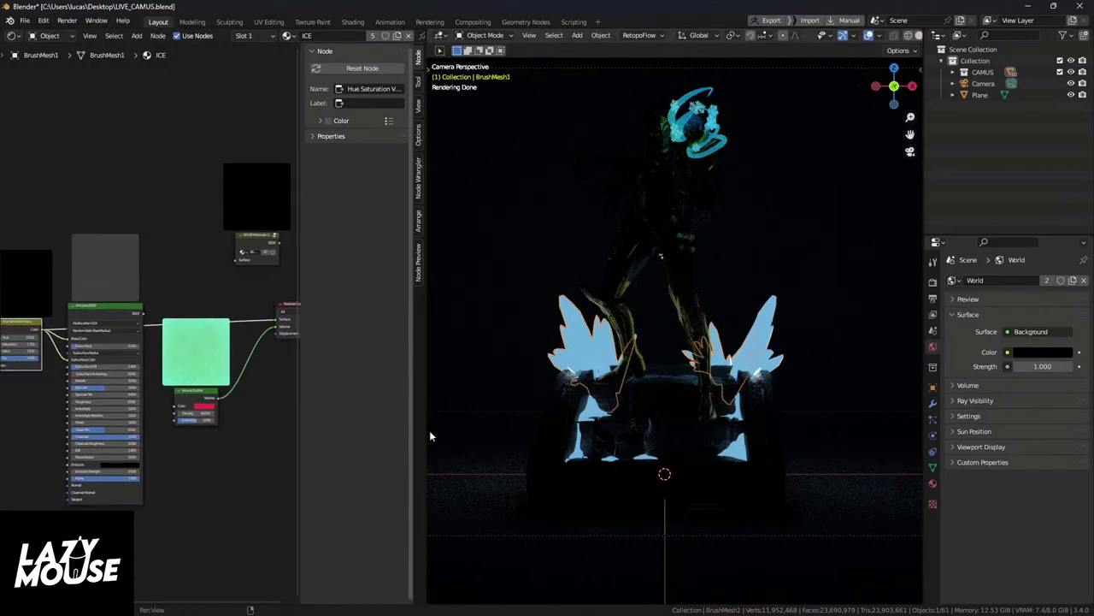
click(760, 331)
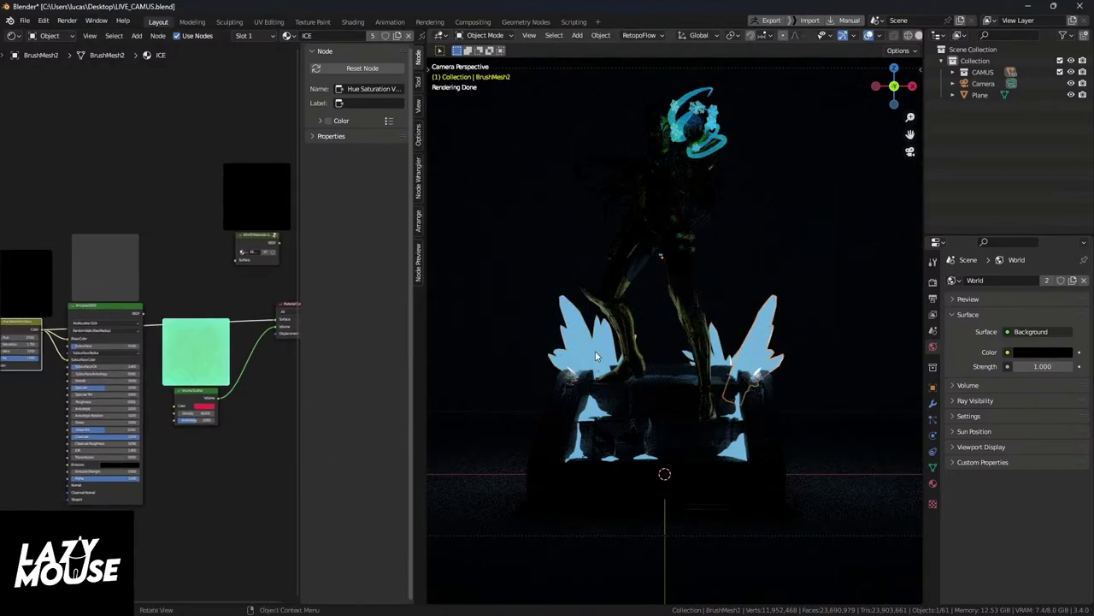
click(137, 315)
middle_drag(172, 291, 101, 303)
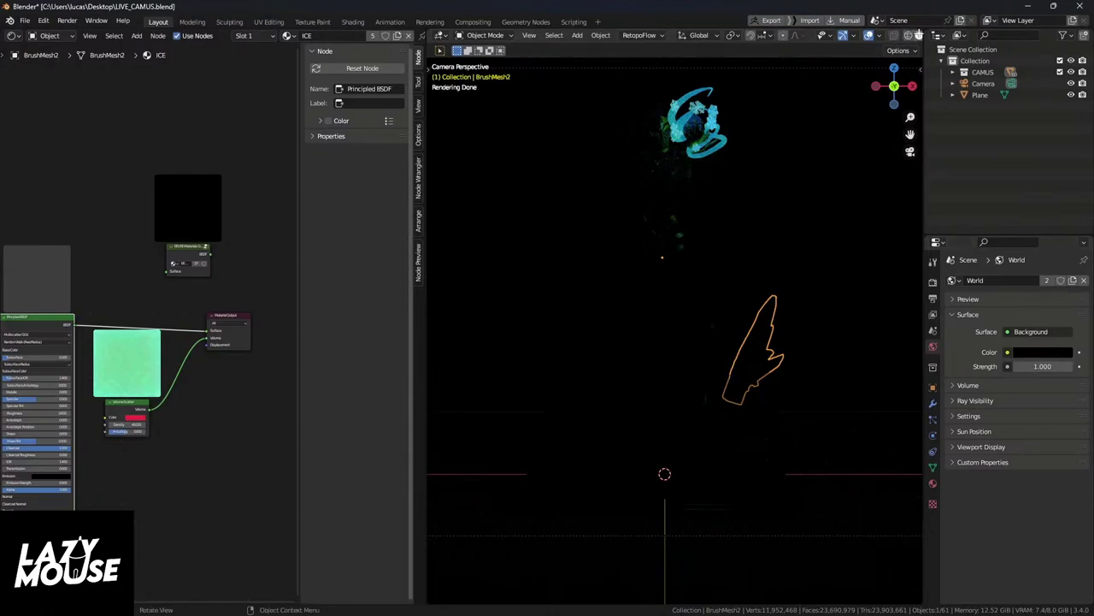
click(907, 35)
Step: In front orthographic view, add an Area light and raise it about 0.86 m along Z
scroll(724, 265, down, 2)
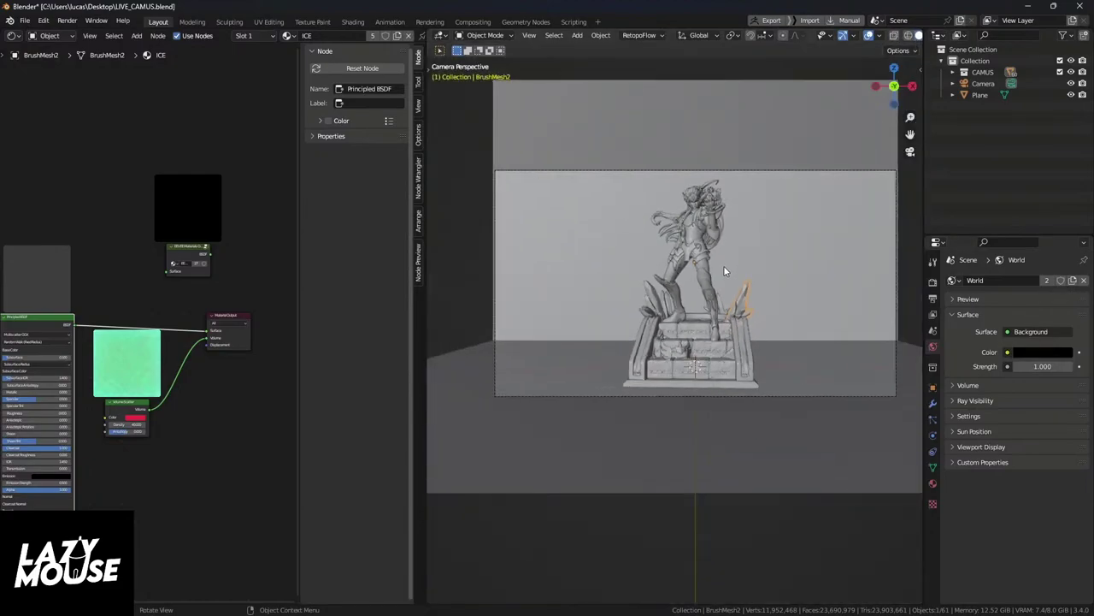
key(KP_7)
key(KP_1)
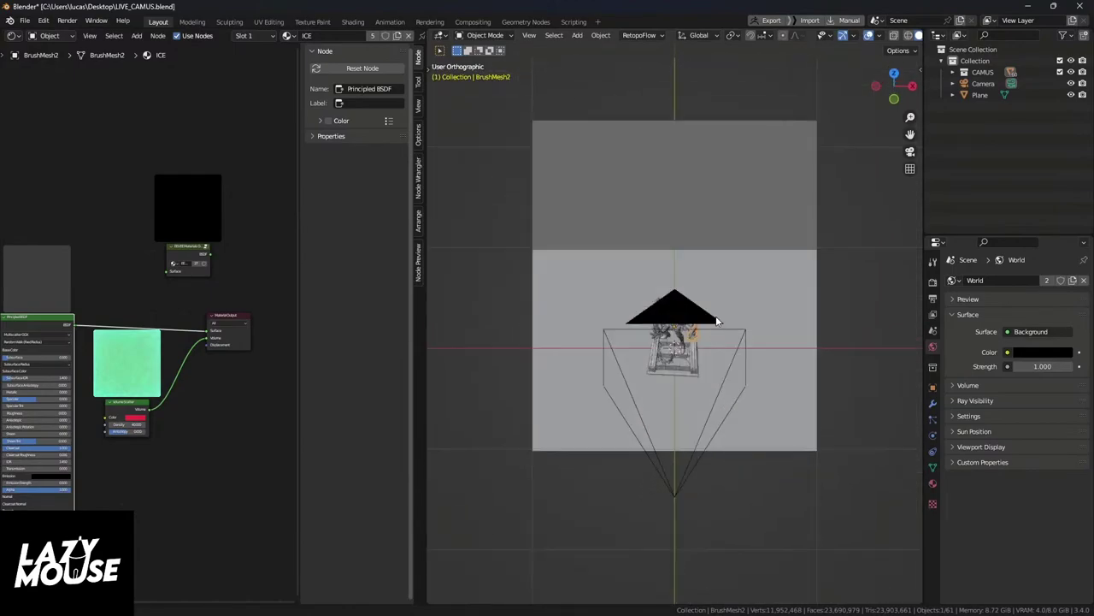
key(shift+a)
key(shift+a)
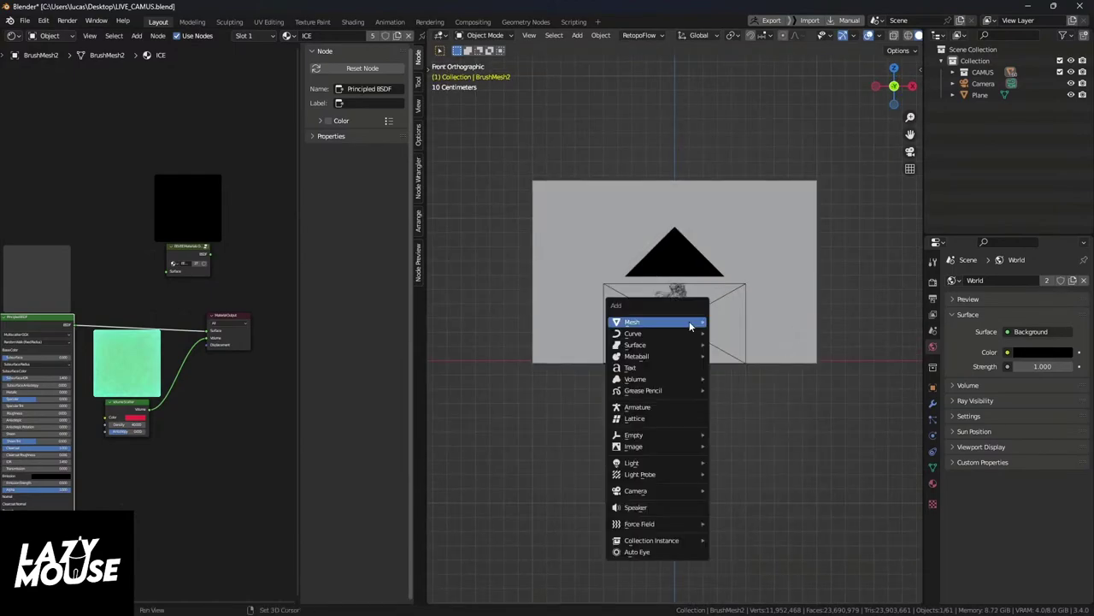
mouse_move(640, 467)
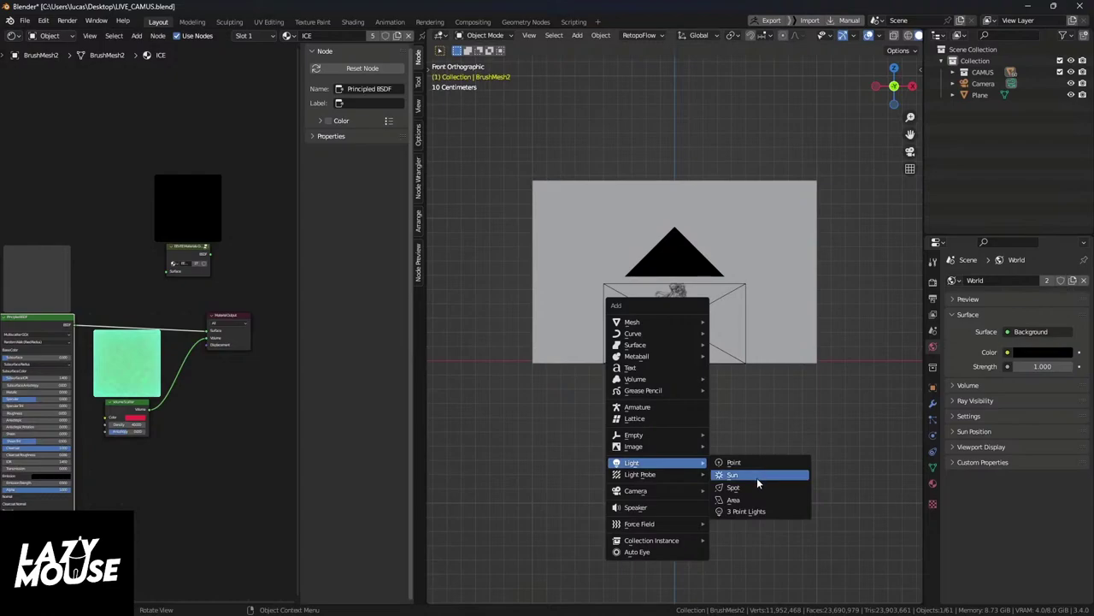
click(752, 498)
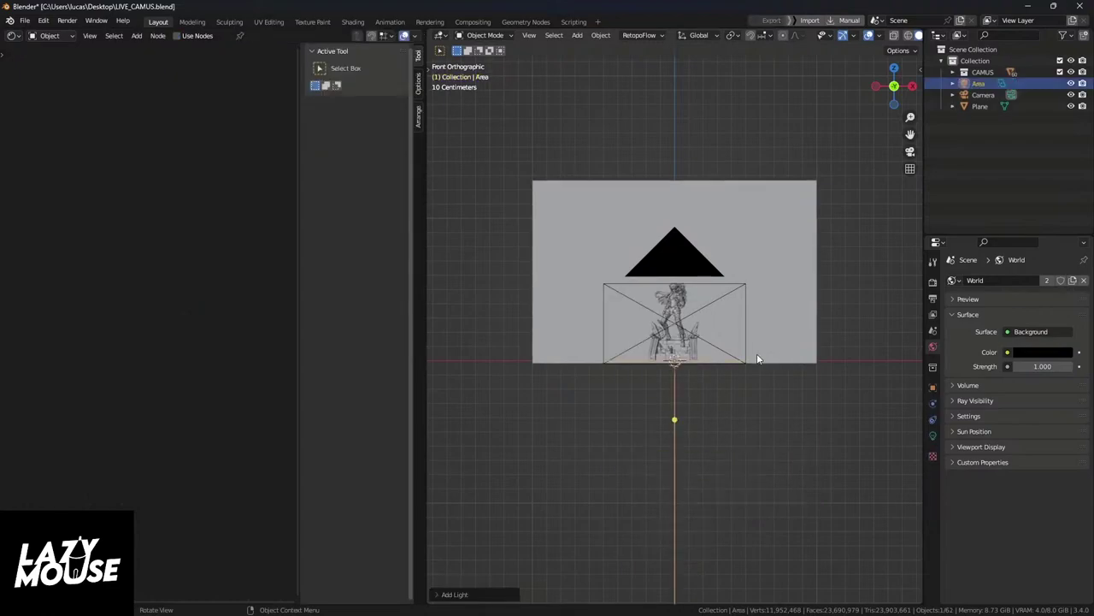
key(g)
key(z)
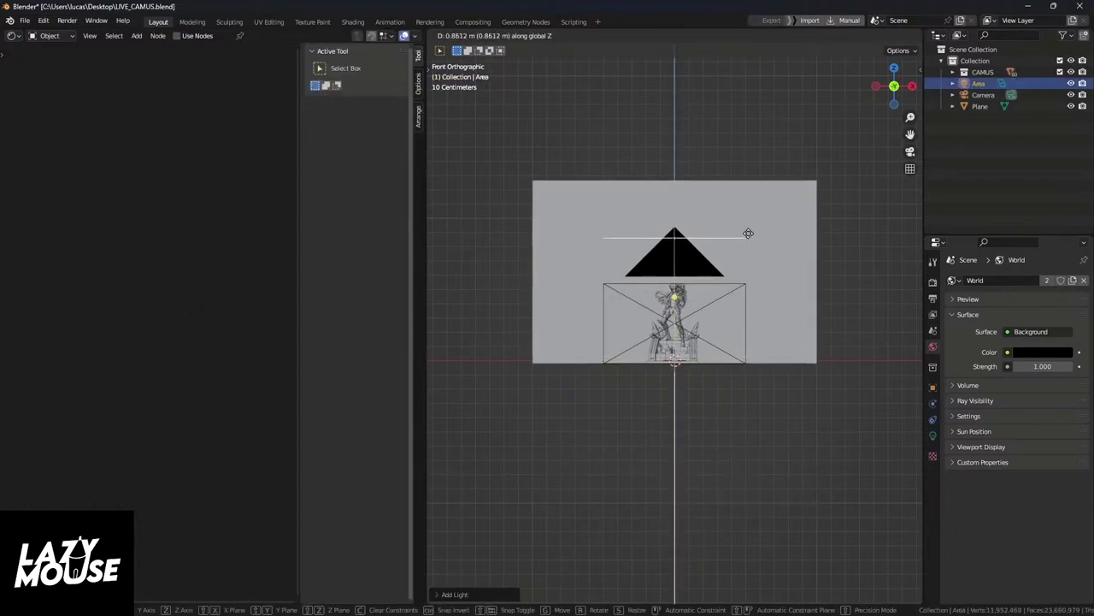
click(749, 236)
scroll(912, 37, down, 3)
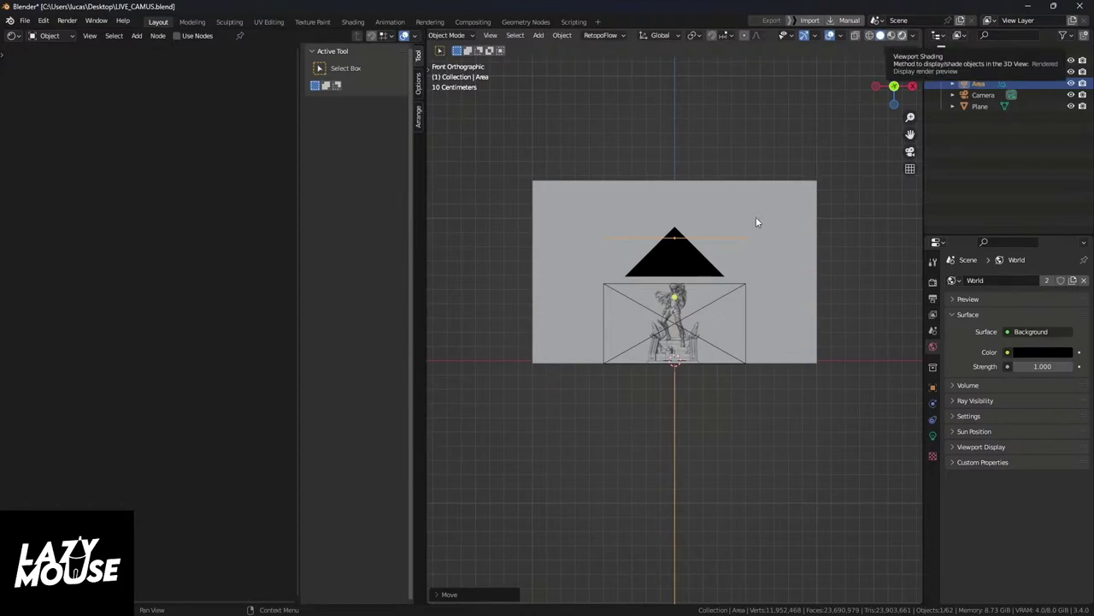
Step: Render the camera view in Rendered shading, limited to a render region tightly around the statue
key(z)
key(8)
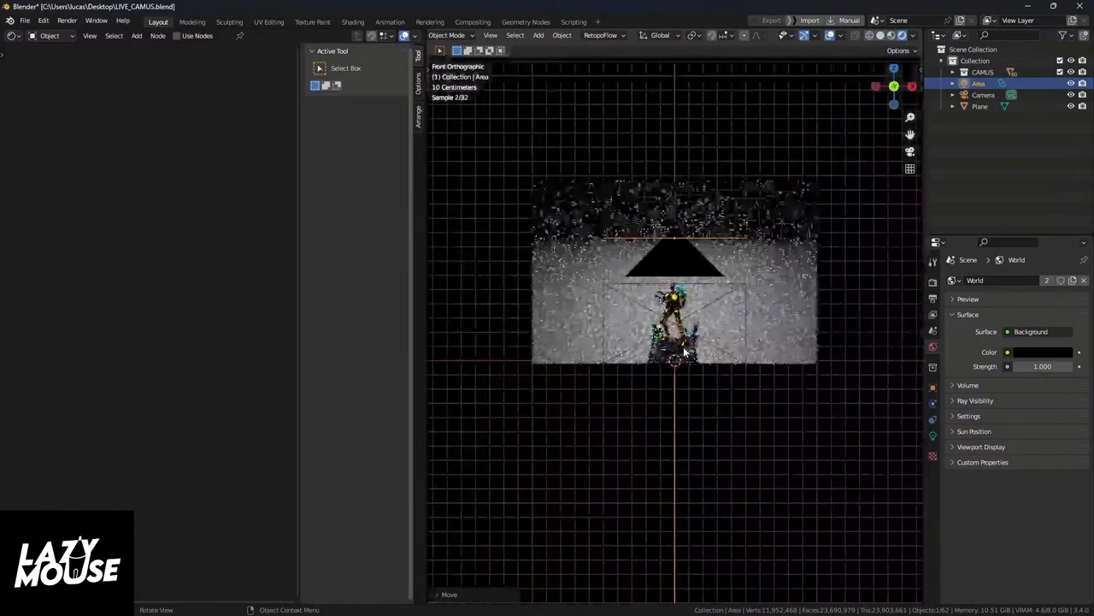
key(KP_0)
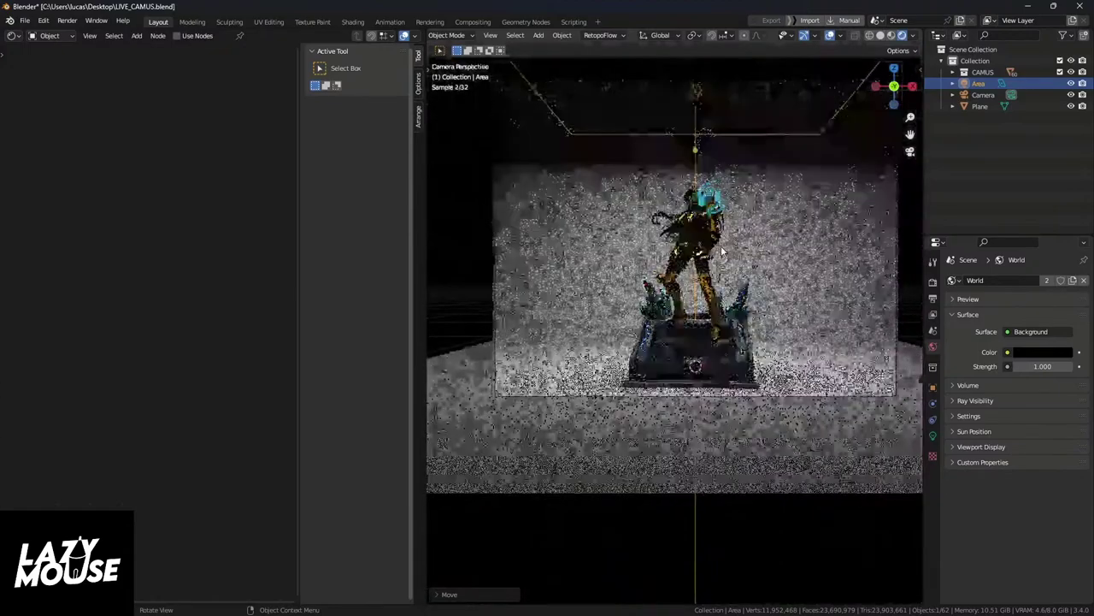
scroll(722, 250, up, 3)
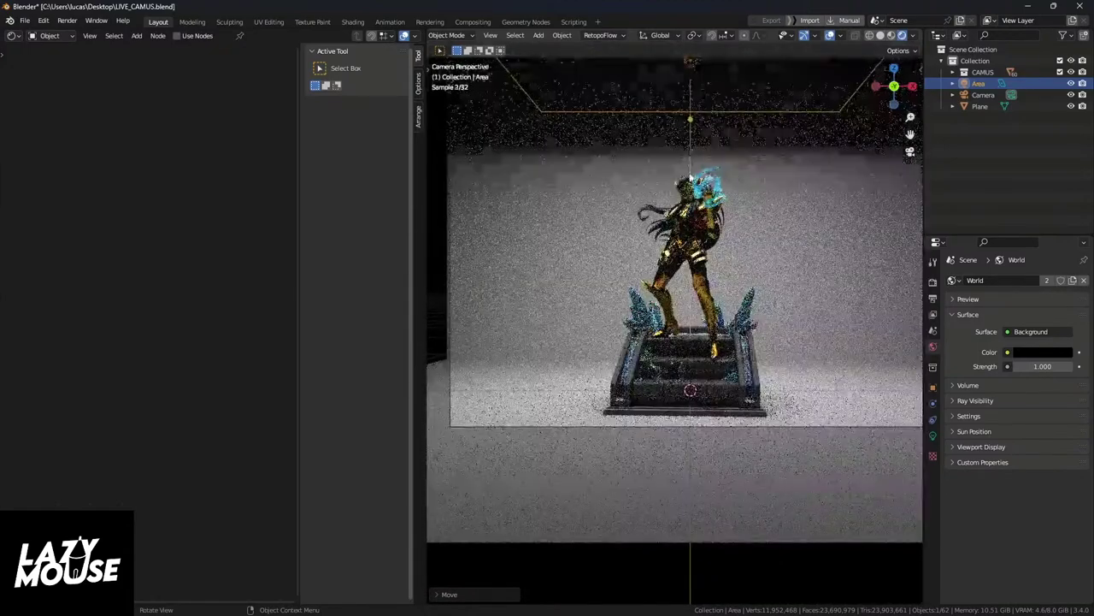
key(b)
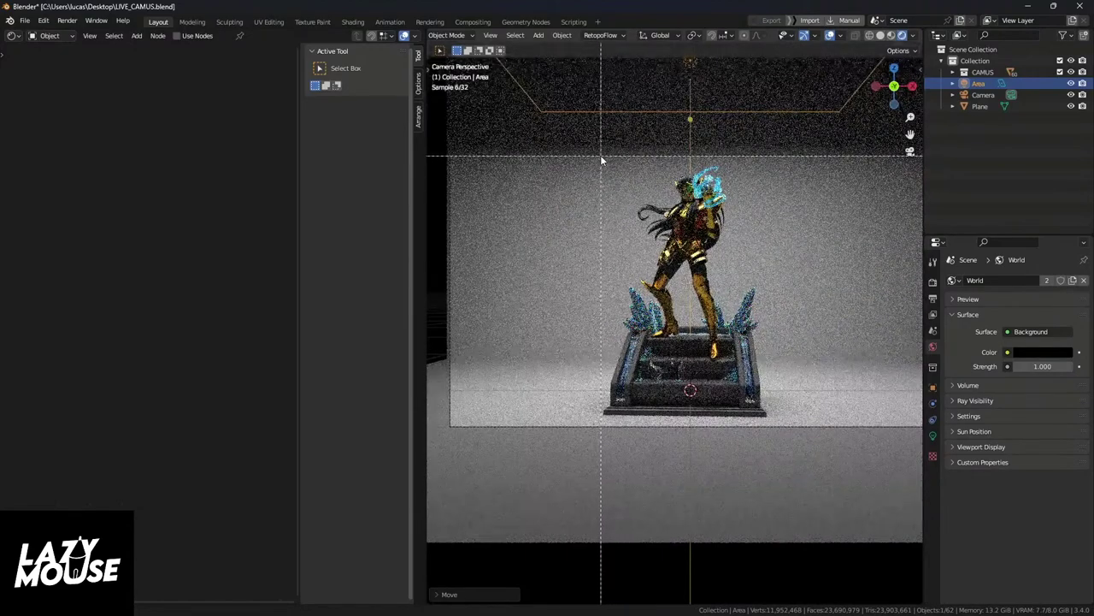
drag(601, 154, 778, 434)
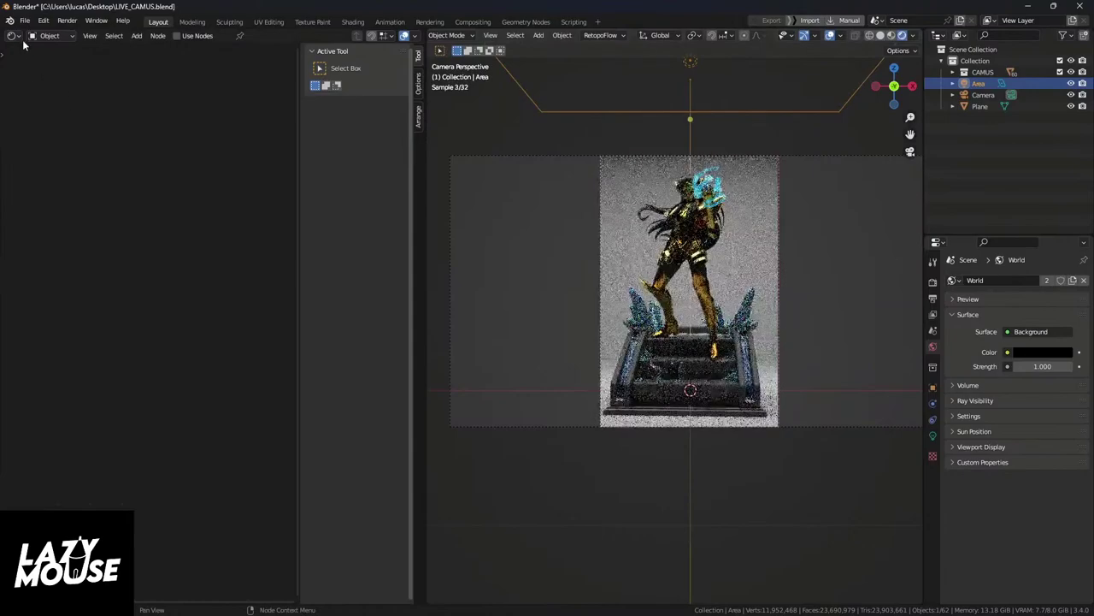
Step: Turn the left area back into a 3D view, lower the Area light to Z 0.718 m, and hide it
click(15, 37)
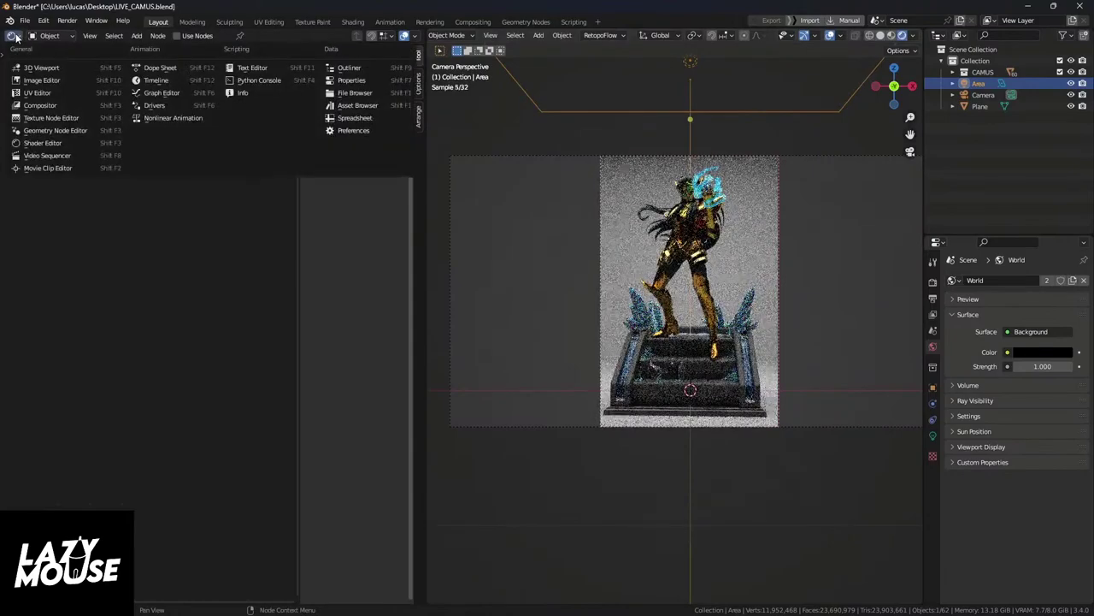
click(41, 67)
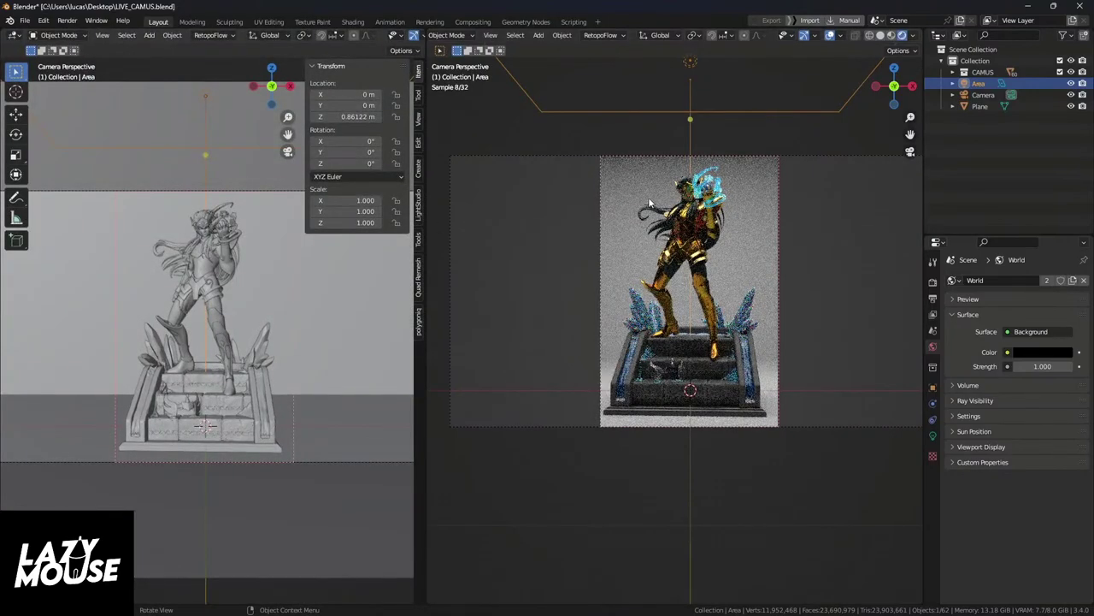
key(g)
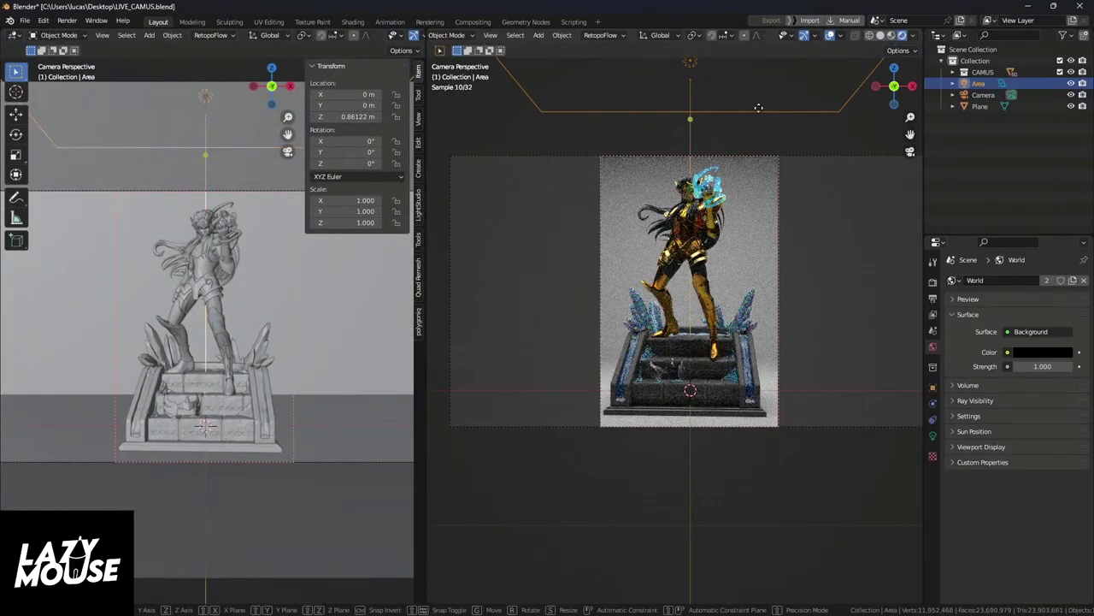
key(z)
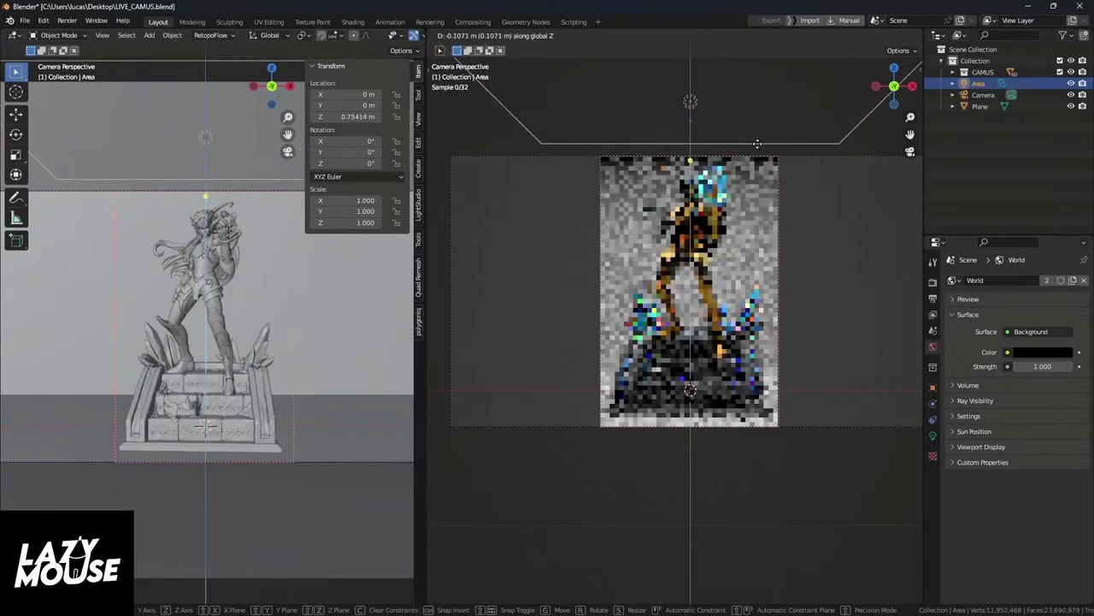
click(718, 171)
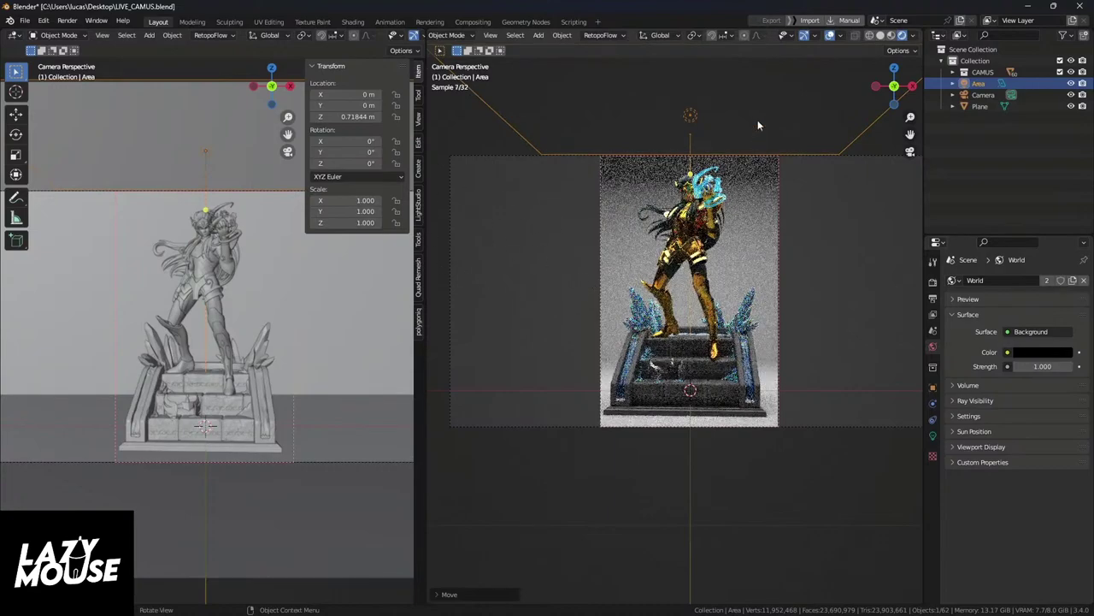
key(h)
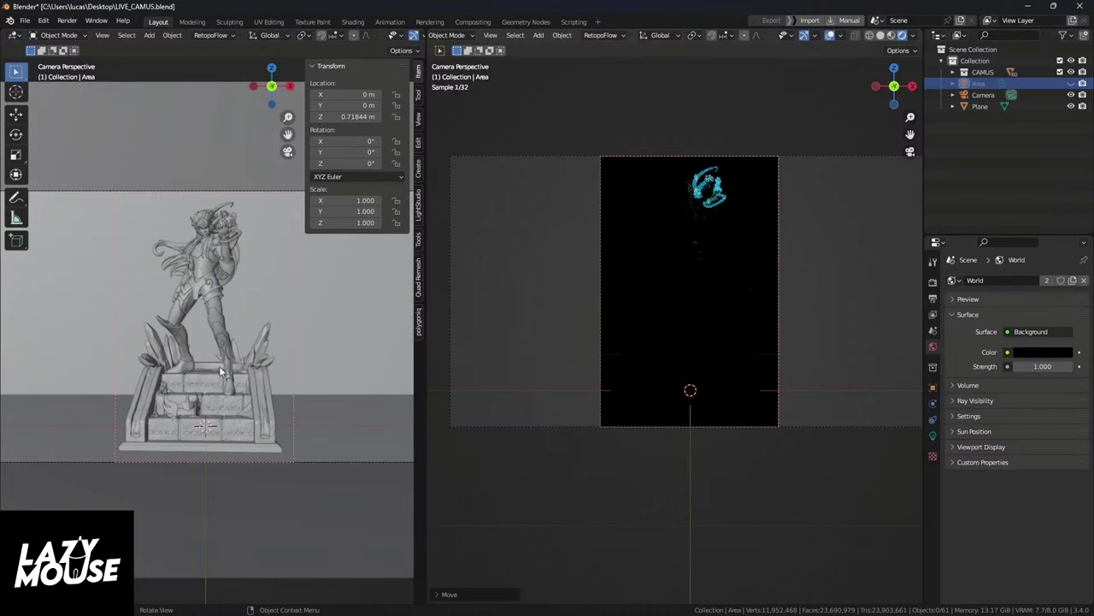
Step: Orbit the left viewport to look down on the statue and camera frustum, browsing the Add Light menu without adding one
middle_drag(218, 369, 214, 363)
scroll(214, 362, down, 4)
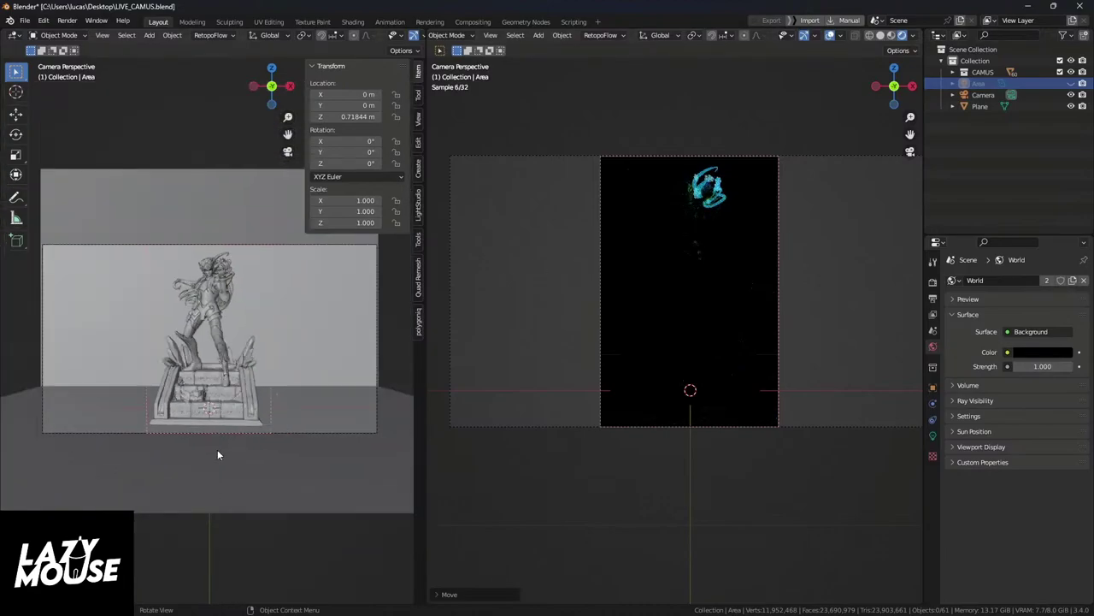
middle_drag(217, 449, 232, 551)
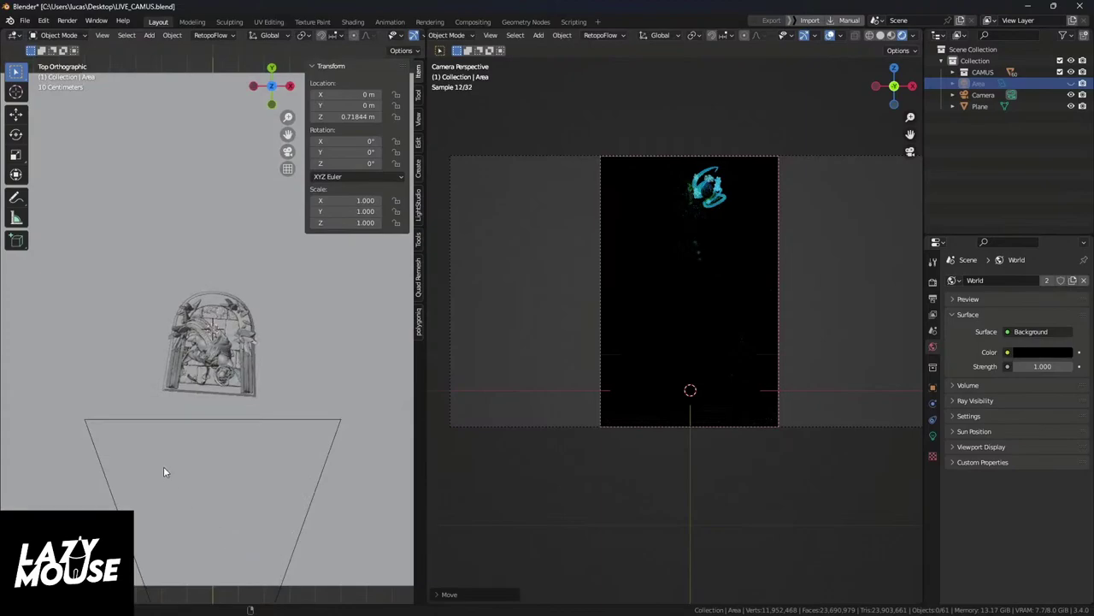
key(shift+a)
mouse_move(126, 470)
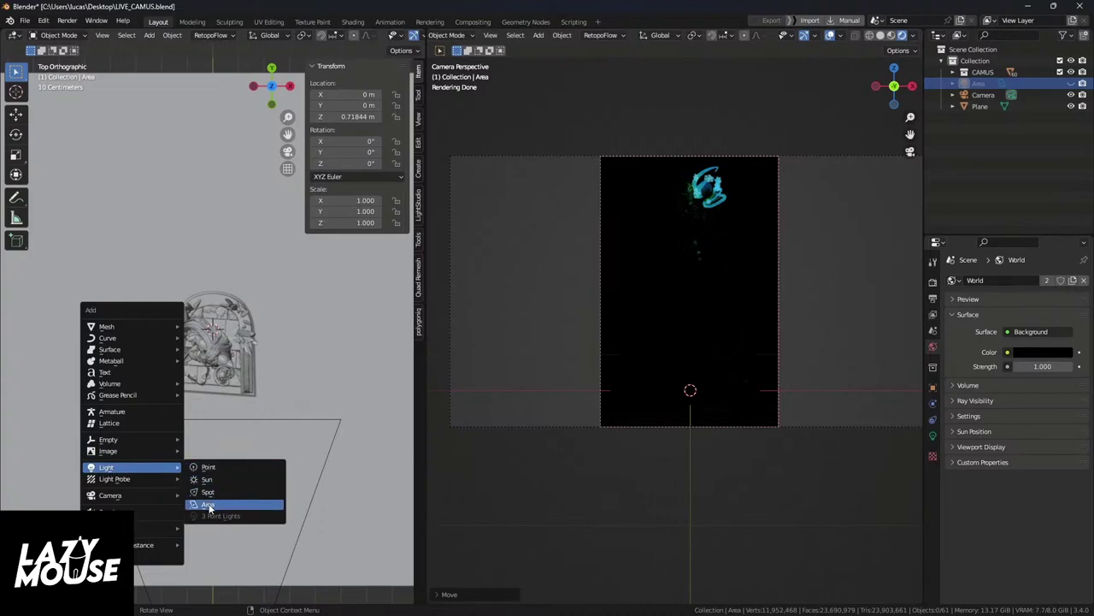
click(25, 20)
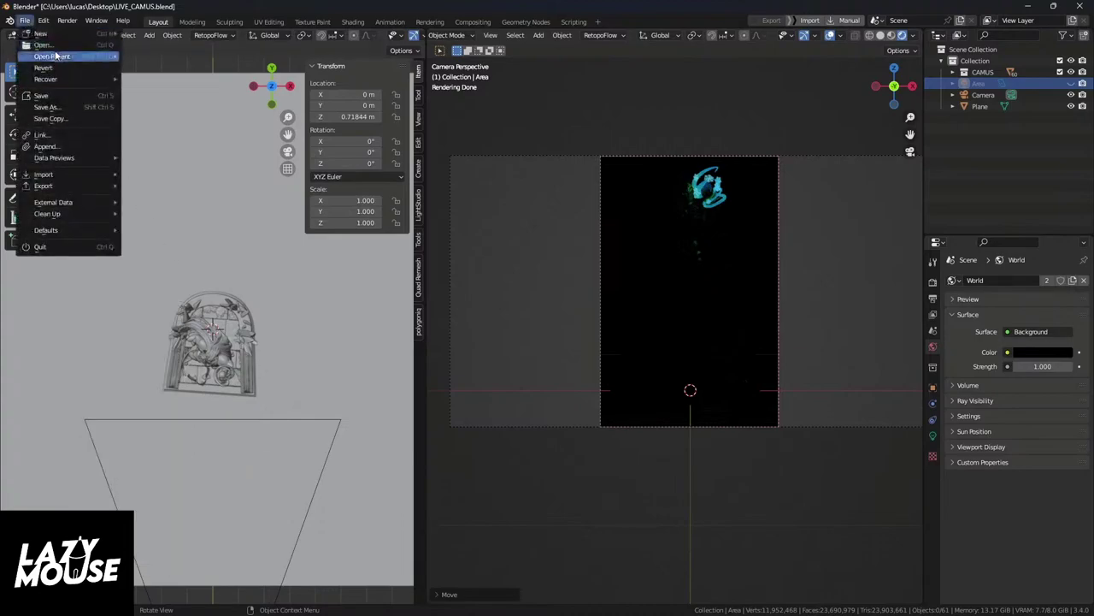
Step: Open the recent file CAMUS_Look_DEV_Scene_KC2.blend, discarding unsaved changes to LIVE_CAMUS.blend
mouse_move(58, 58)
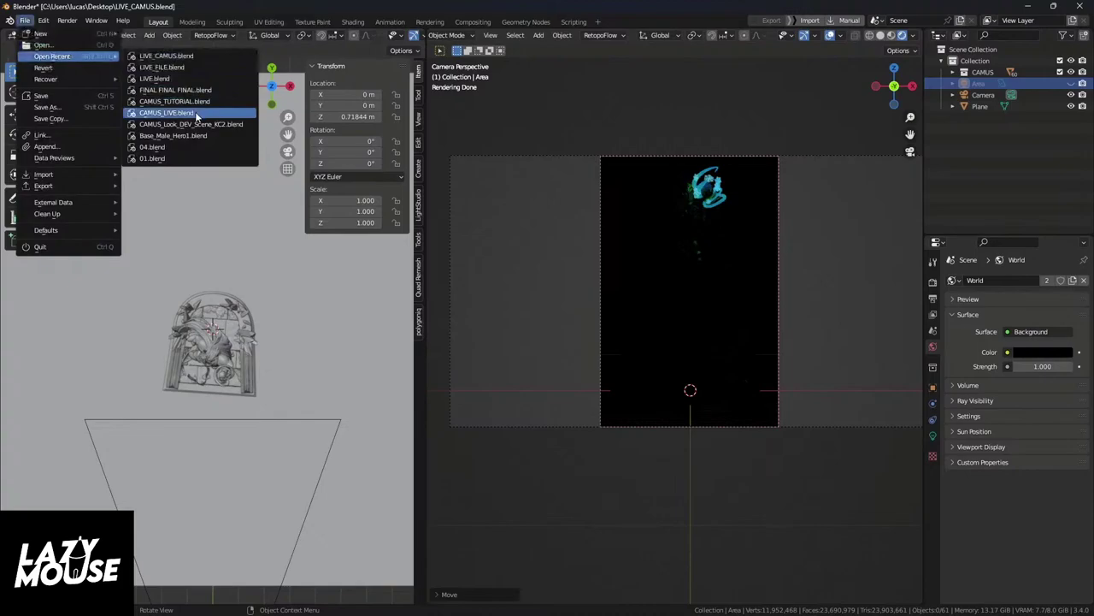
click(190, 125)
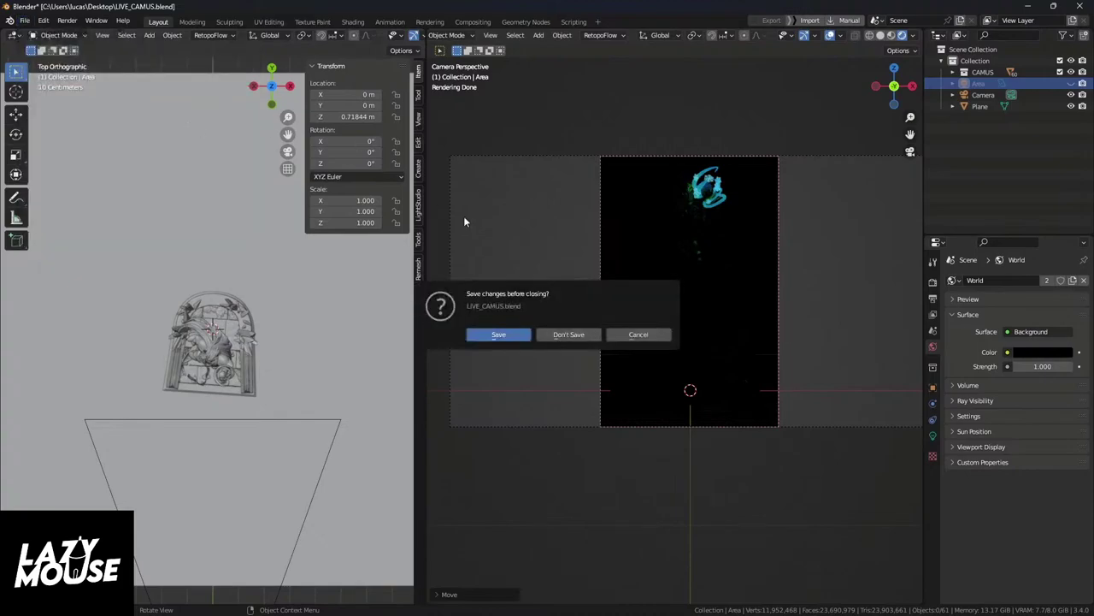
click(568, 337)
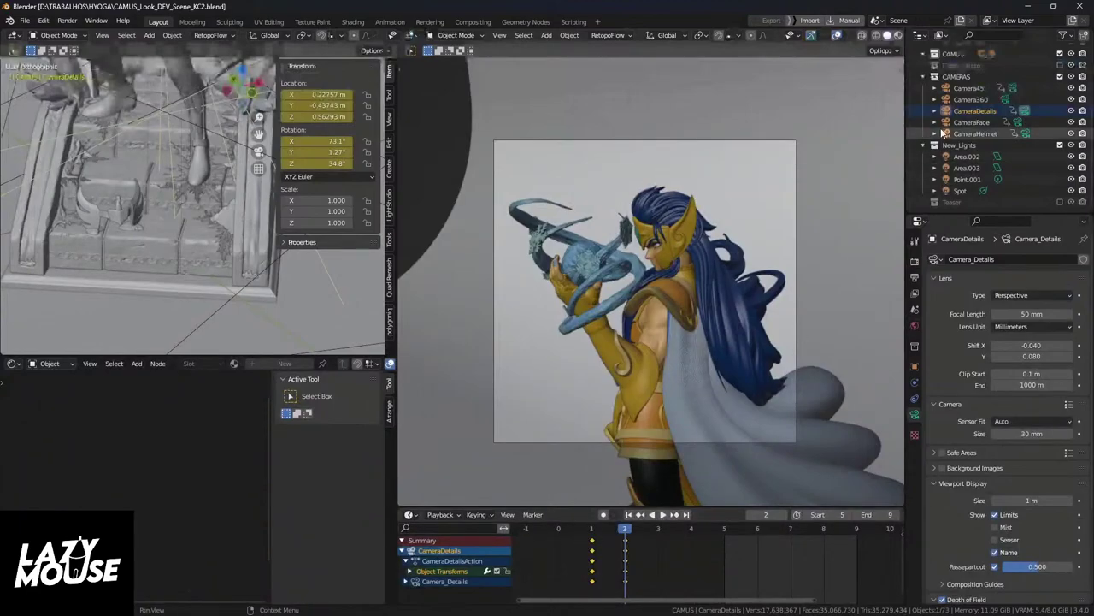
Step: Set the Cycles render device to GPU Compute, return to frame 1, and make Camera360 active
click(915, 260)
click(1045, 289)
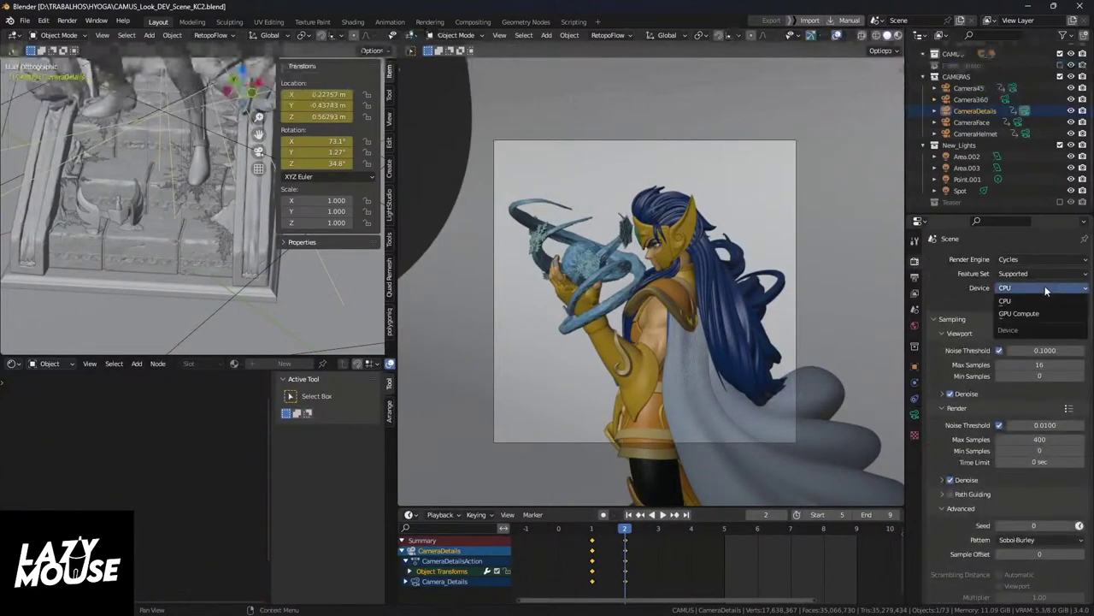
click(1017, 313)
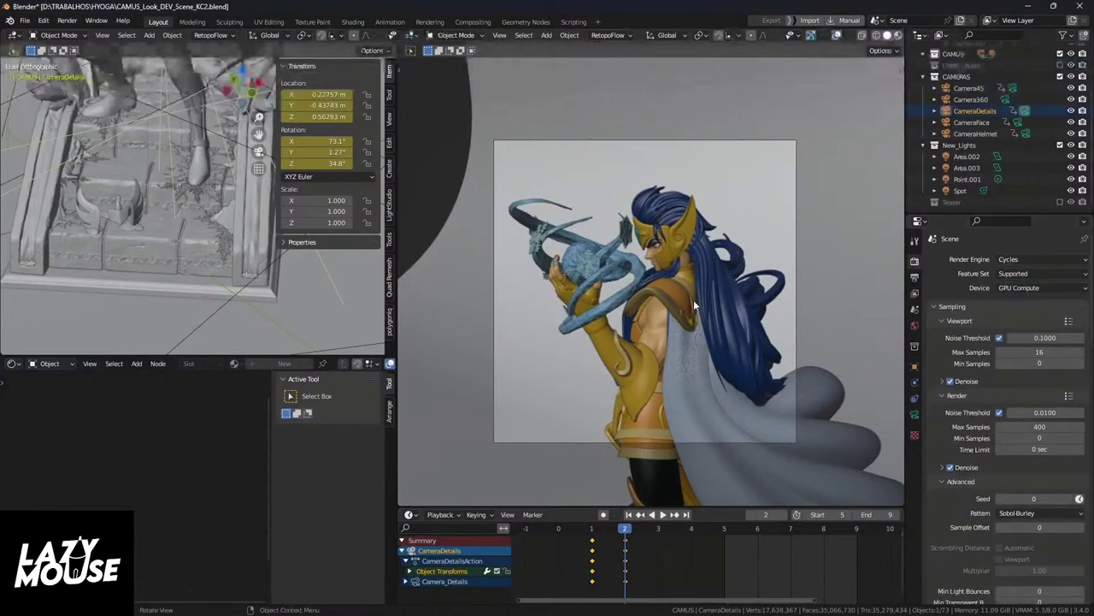
click(596, 528)
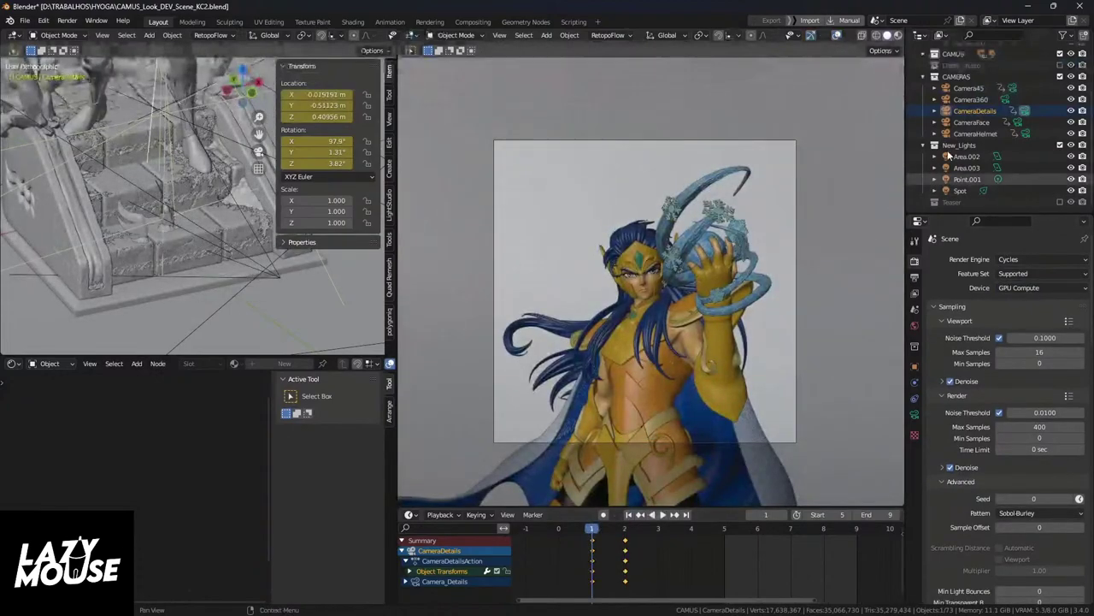
scroll(949, 80, up, 2)
scroll(949, 79, up, 2)
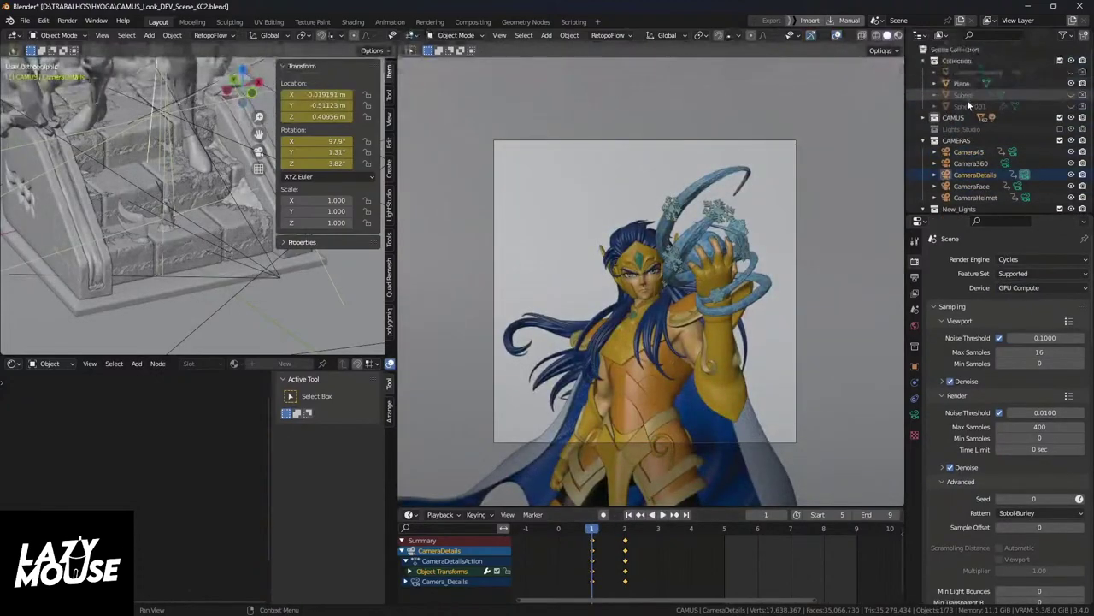
click(1005, 163)
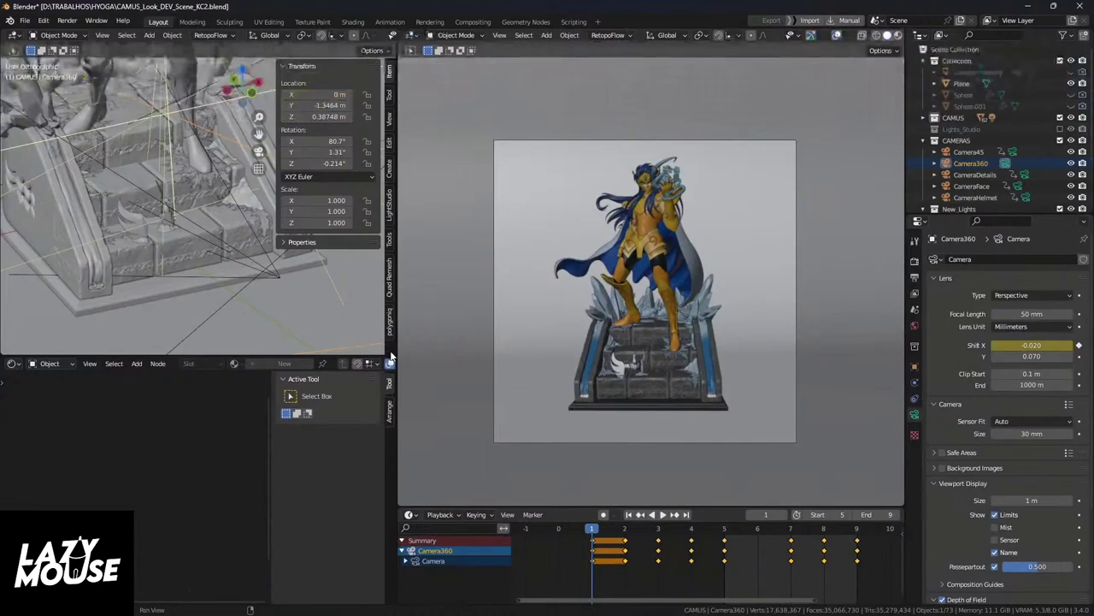
Step: Join away the node editor and timeline so the rendered camera view fills the workspace
drag(388, 353, 390, 421)
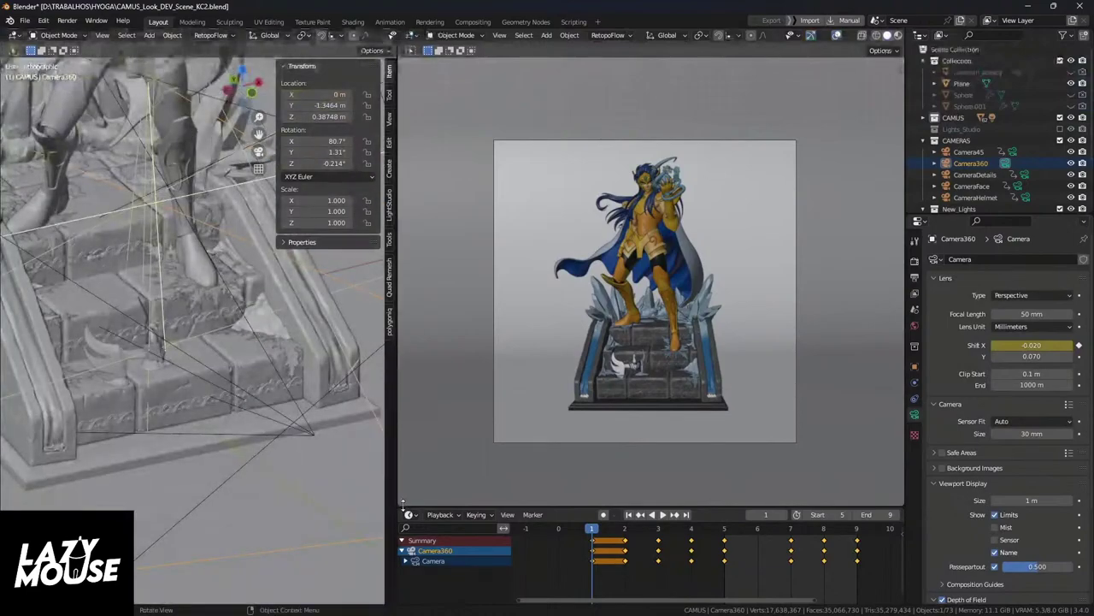
drag(399, 505, 400, 514)
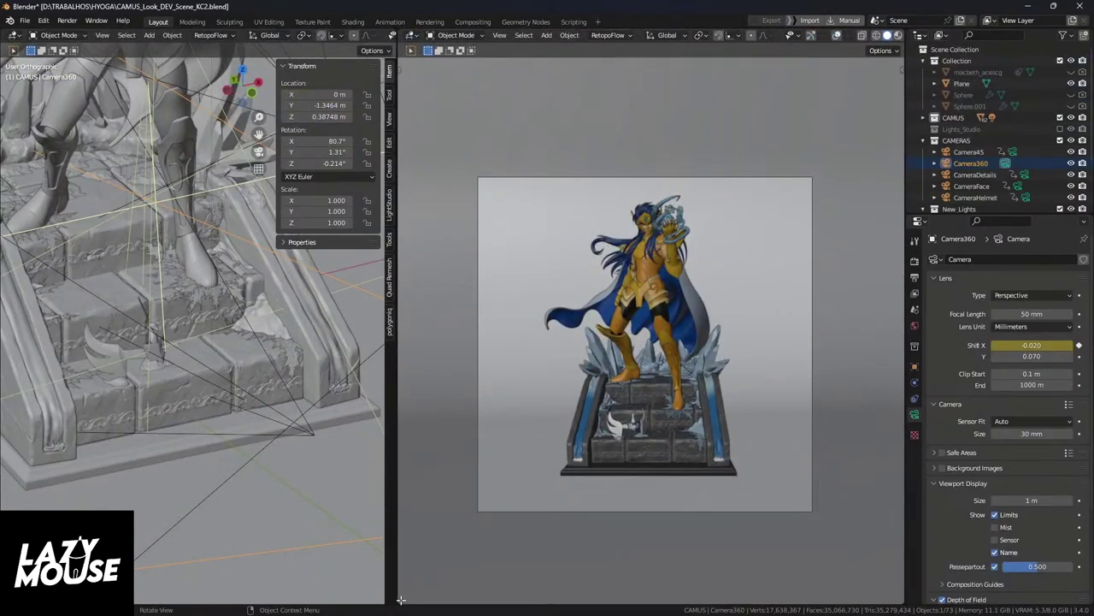
drag(400, 600, 376, 599)
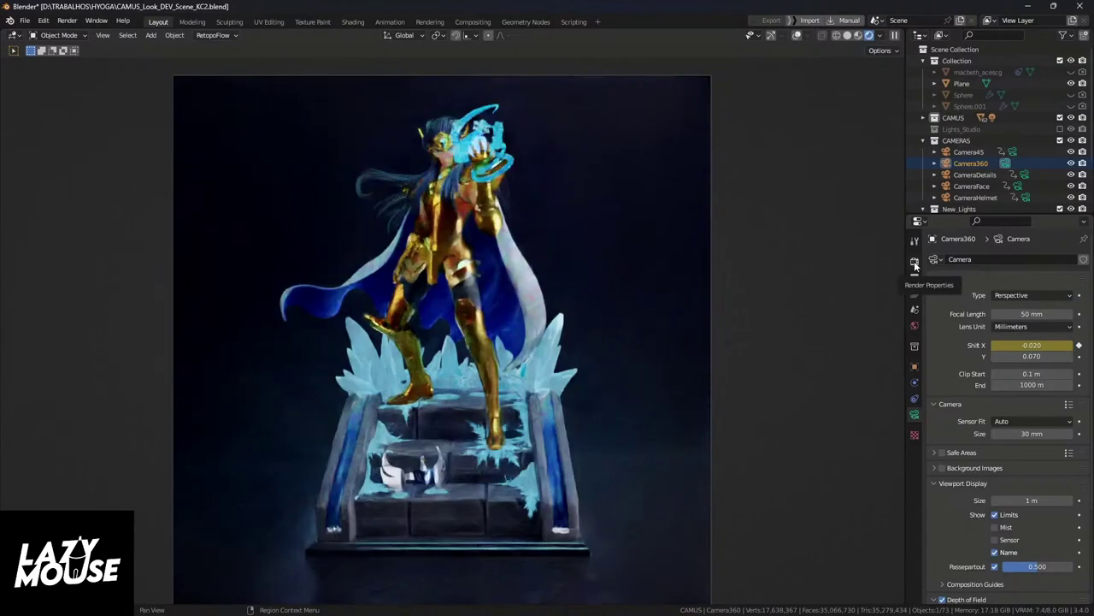
Step: Check the render sampling settings and select the Power Light in the CAMUS collection
click(914, 263)
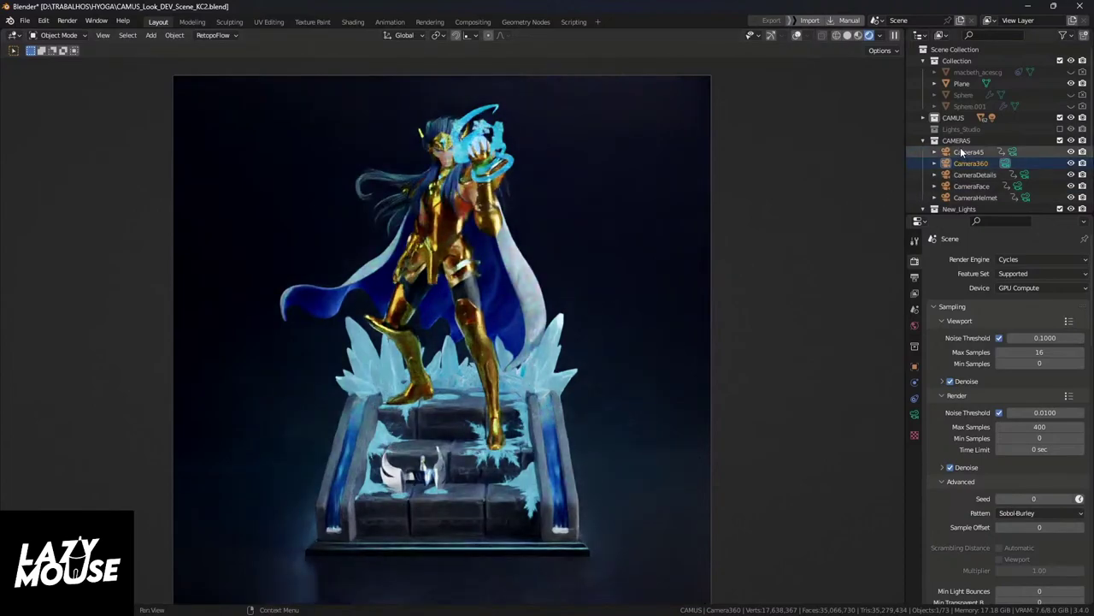
click(923, 117)
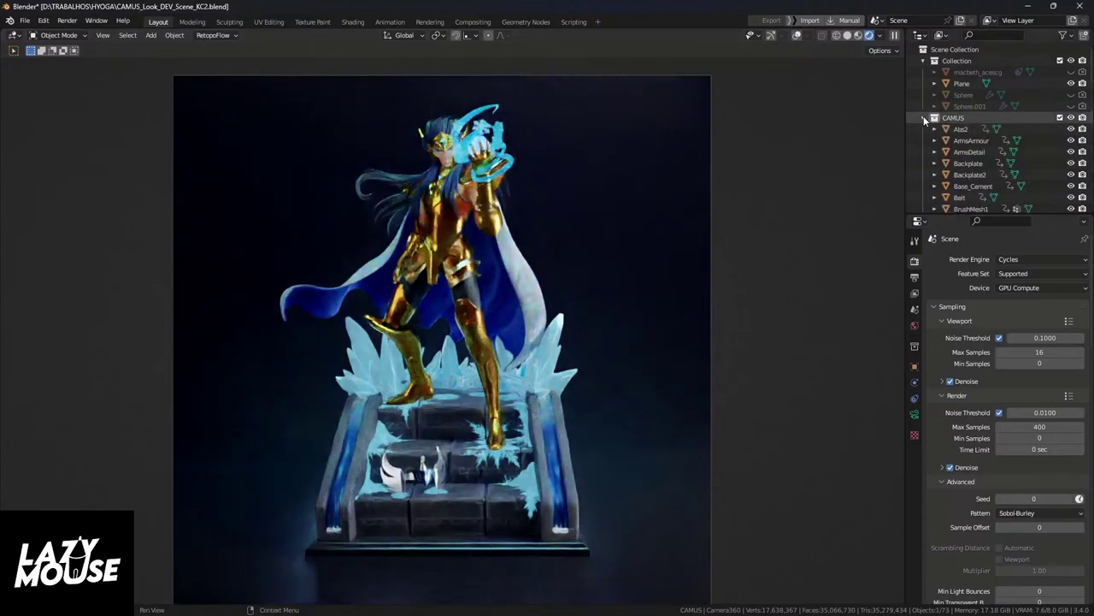
scroll(964, 128, down, 1)
scroll(963, 128, down, 10)
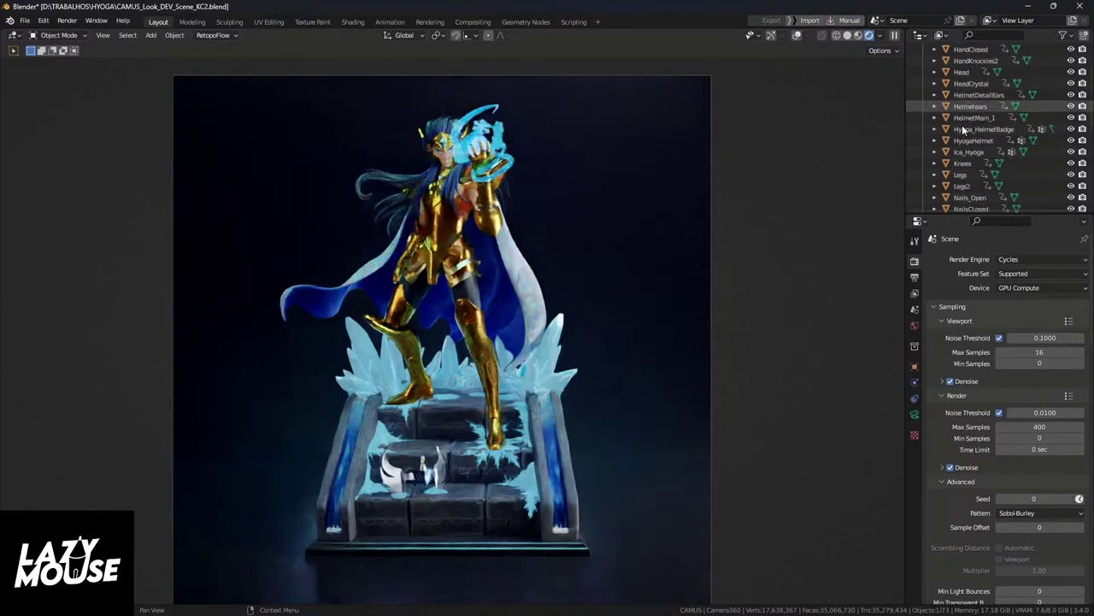
scroll(964, 128, down, 2)
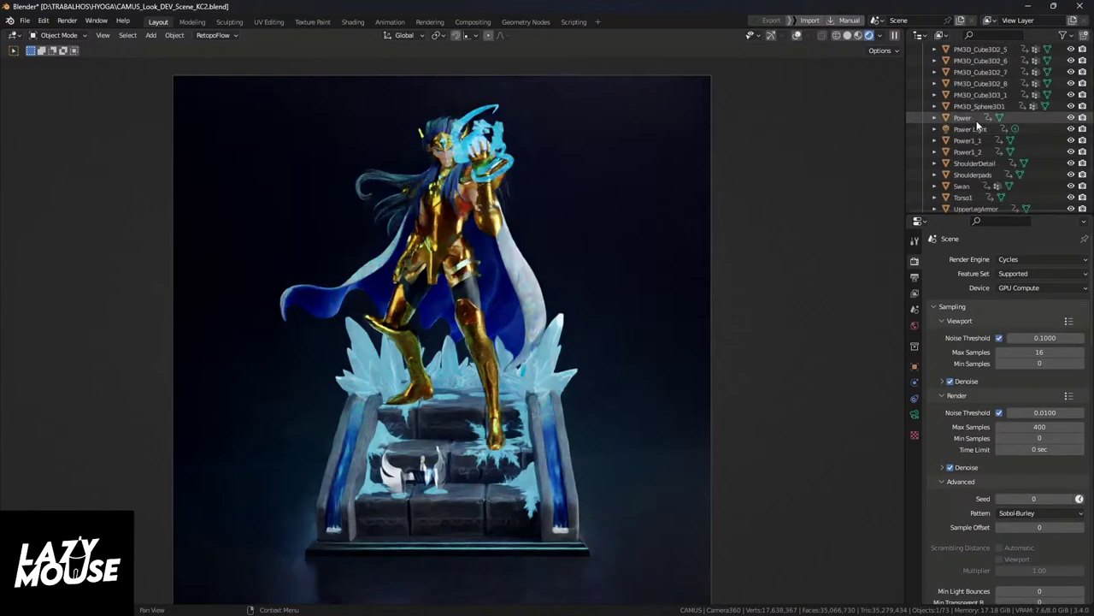
click(975, 131)
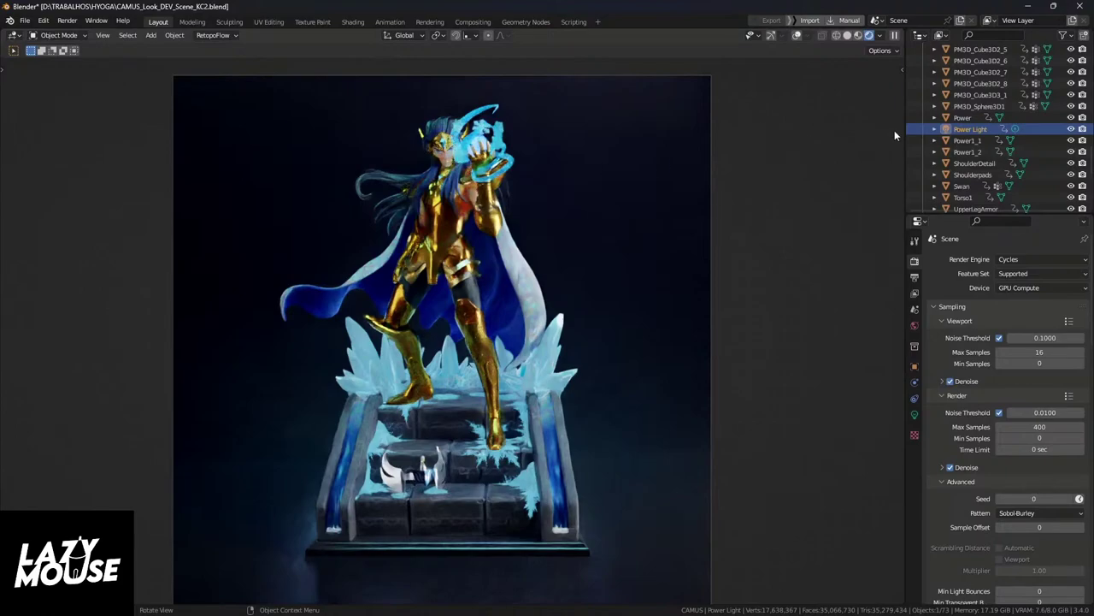
Step: Split the 3D viewport into two side-by-side views, one kept in Rendered shading
scroll(1009, 127, up, 5)
scroll(1009, 126, up, 10)
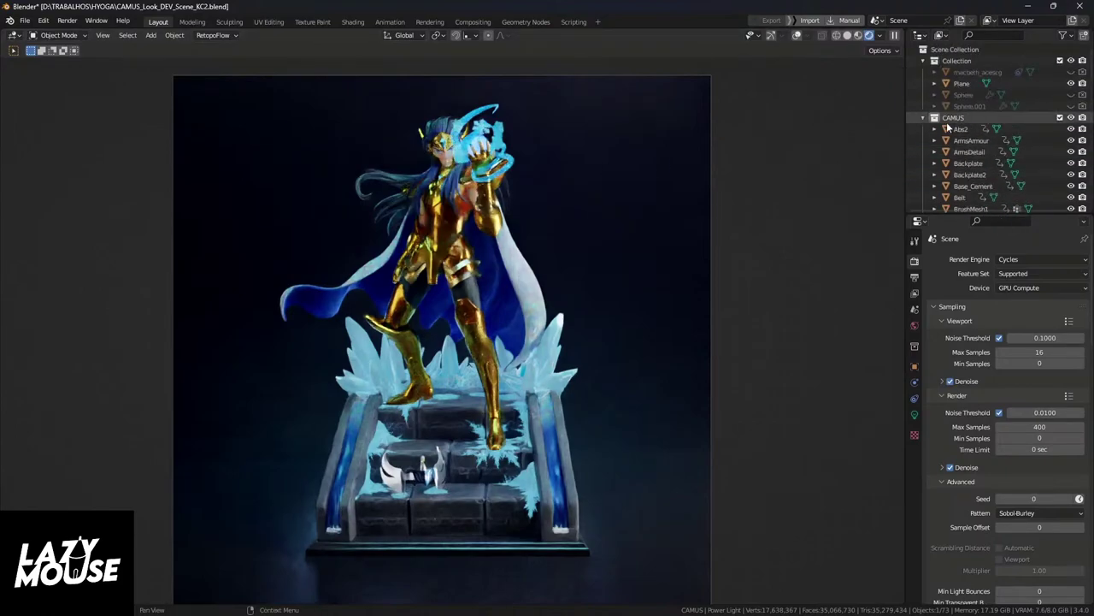
scroll(947, 129, down, 3)
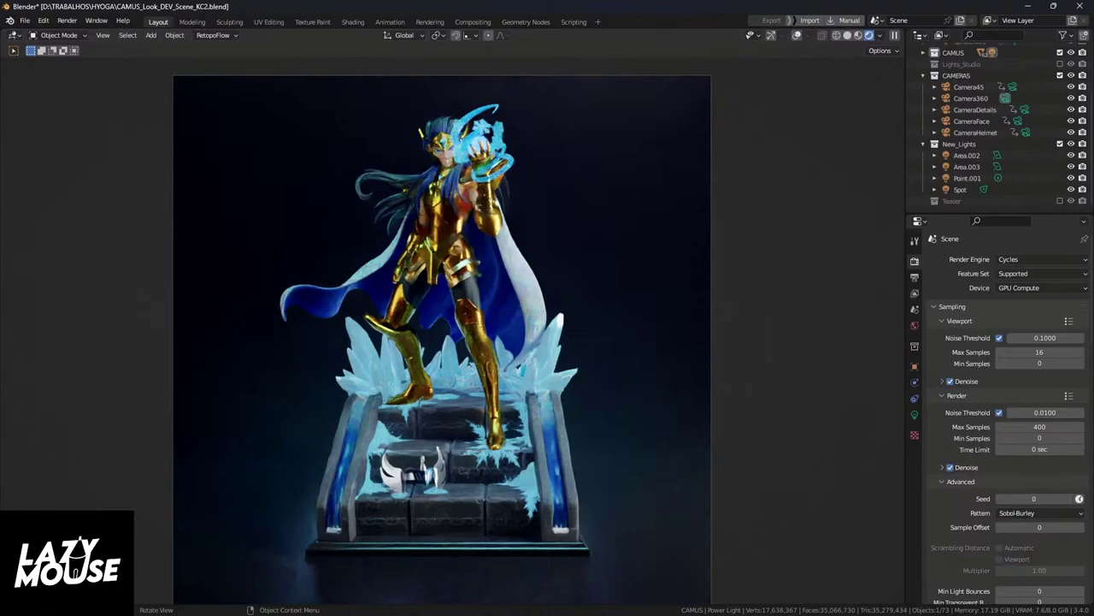
mouse_move(4, 602)
mouse_down()
mouse_move(270, 579)
mouse_move(430, 587)
mouse_up()
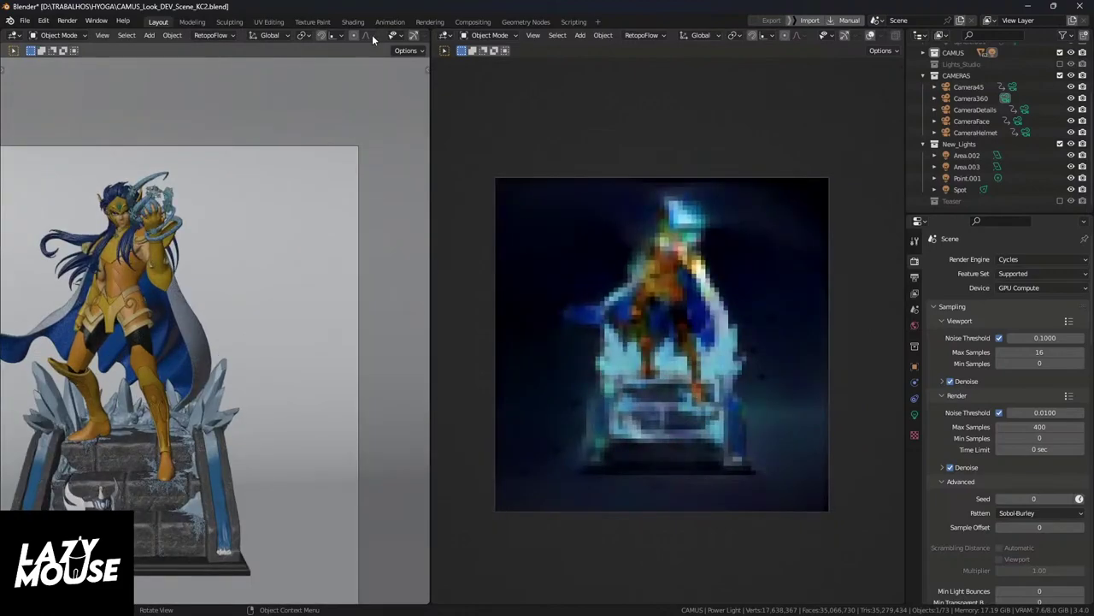
Step: Turn on Overlays and Gizmos in the shaded viewport
scroll(373, 39, down, 2)
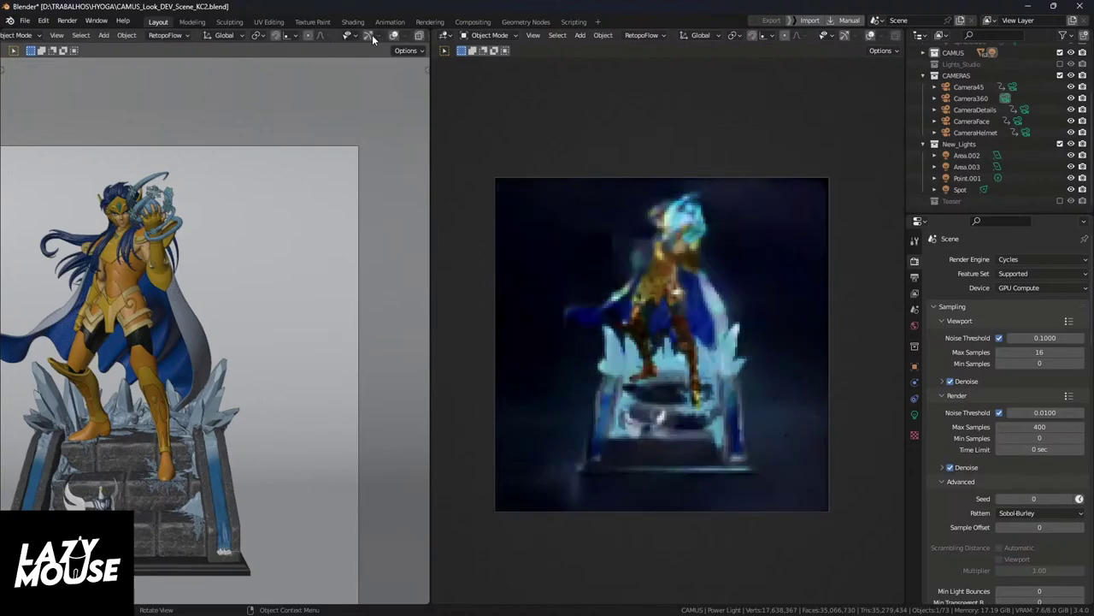
scroll(373, 39, down, 2)
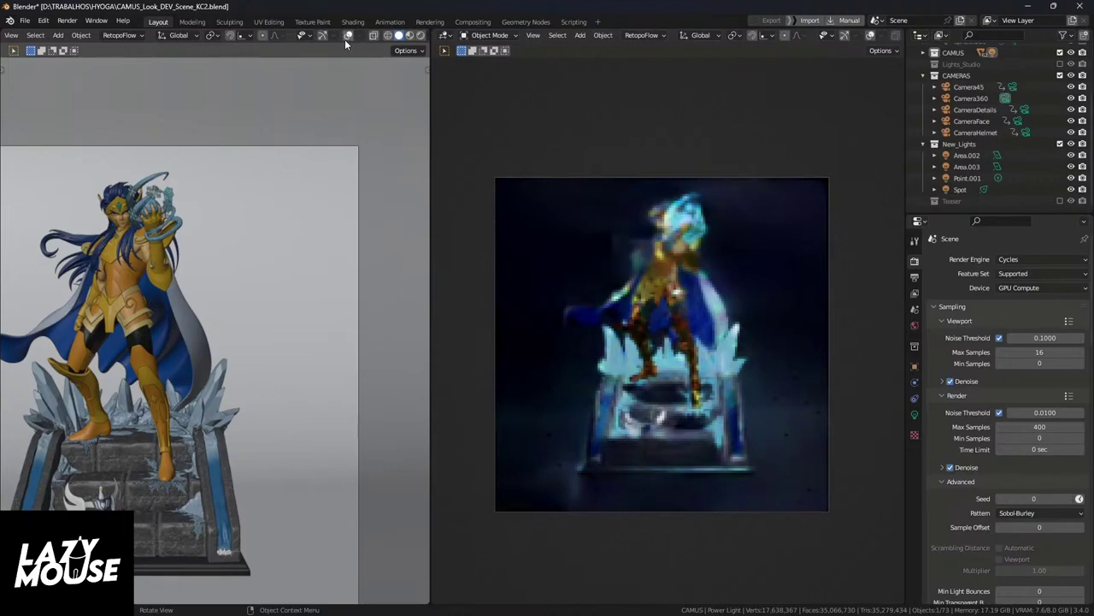
click(348, 36)
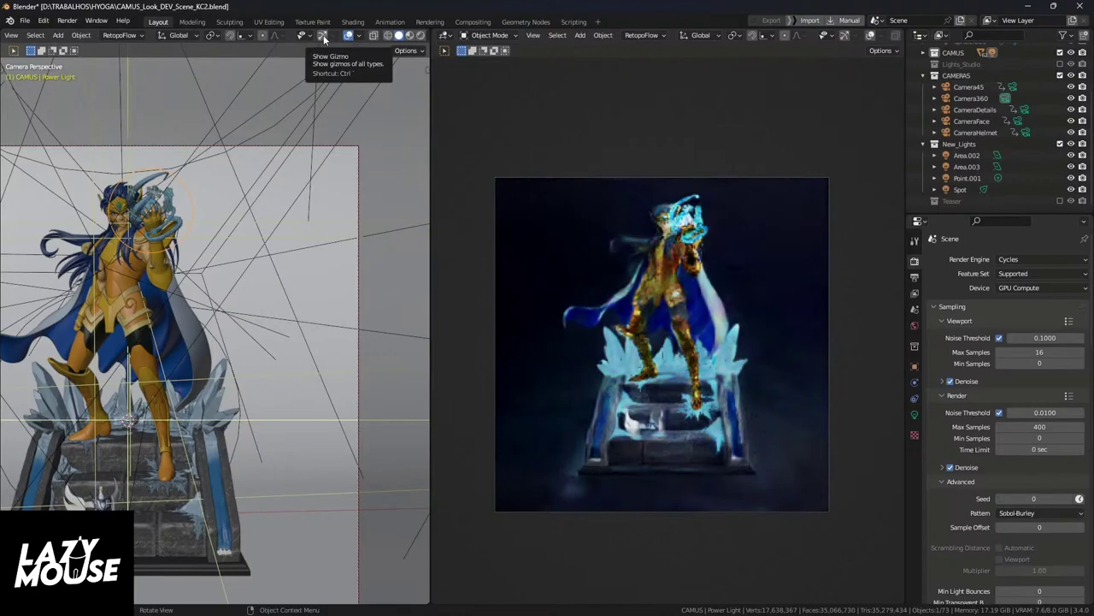
click(322, 35)
Step: Make Camera360 the active camera, exclude the CAMERAS collection, and orbit to see the lights
scroll(228, 268, down, 1)
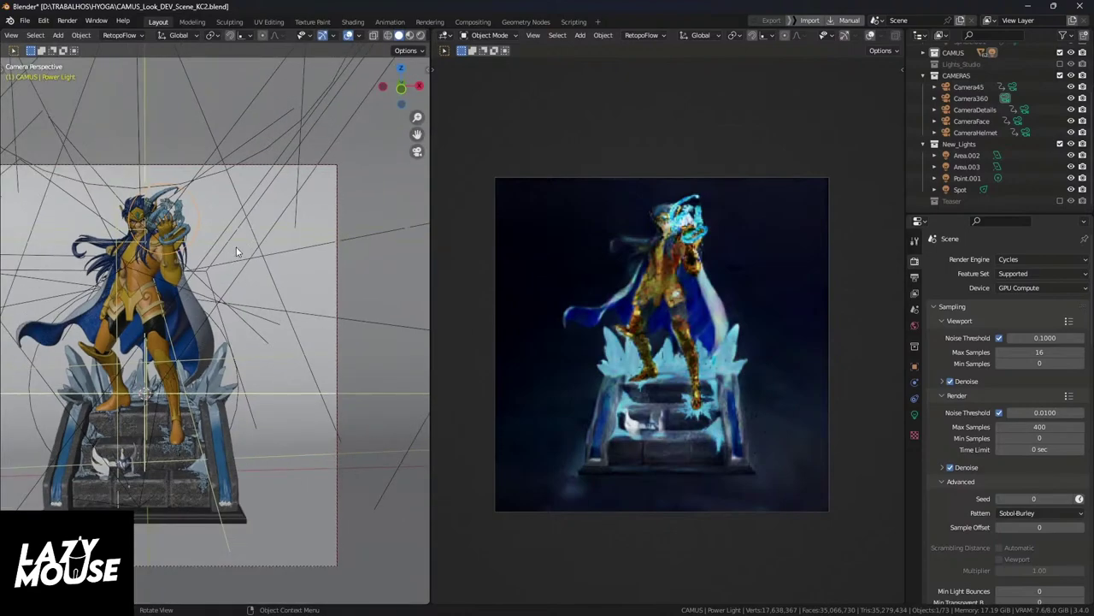
click(1006, 98)
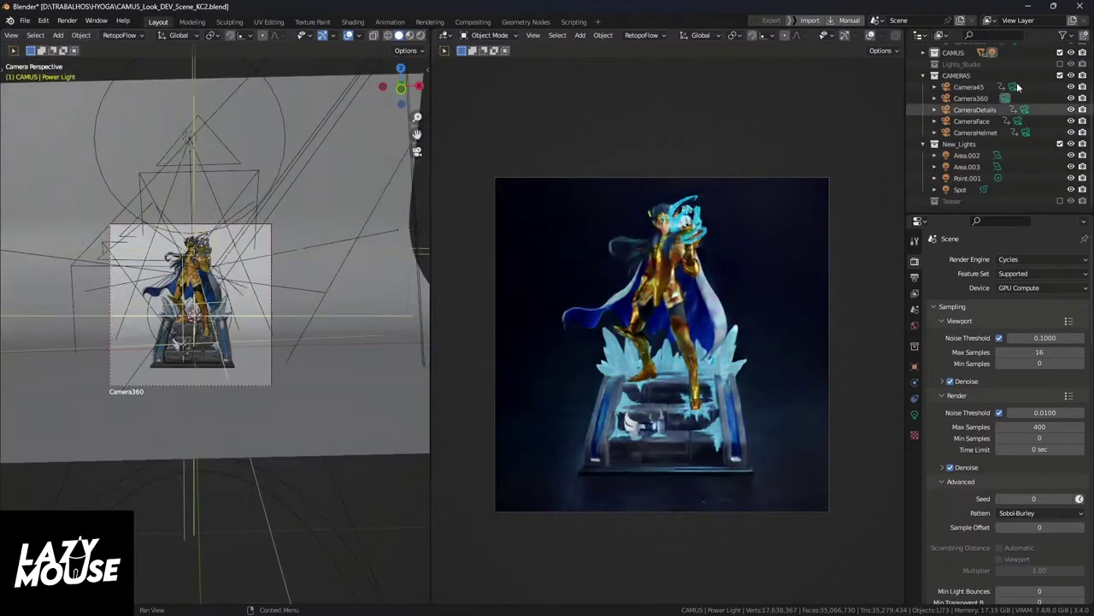
click(1061, 76)
scroll(1062, 77, up, 3)
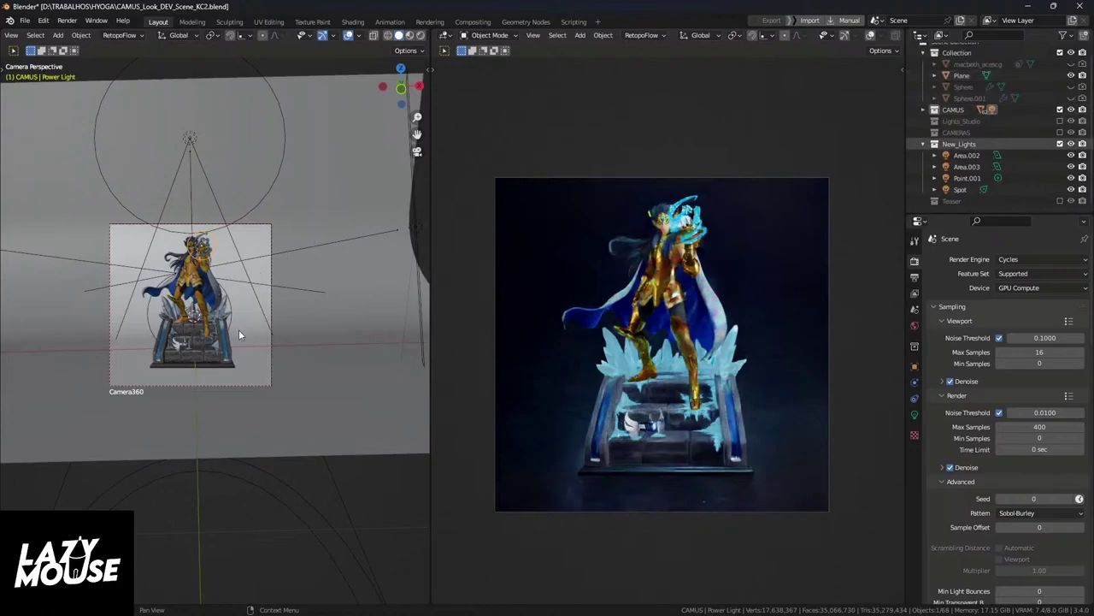
middle_drag(238, 336, 224, 219)
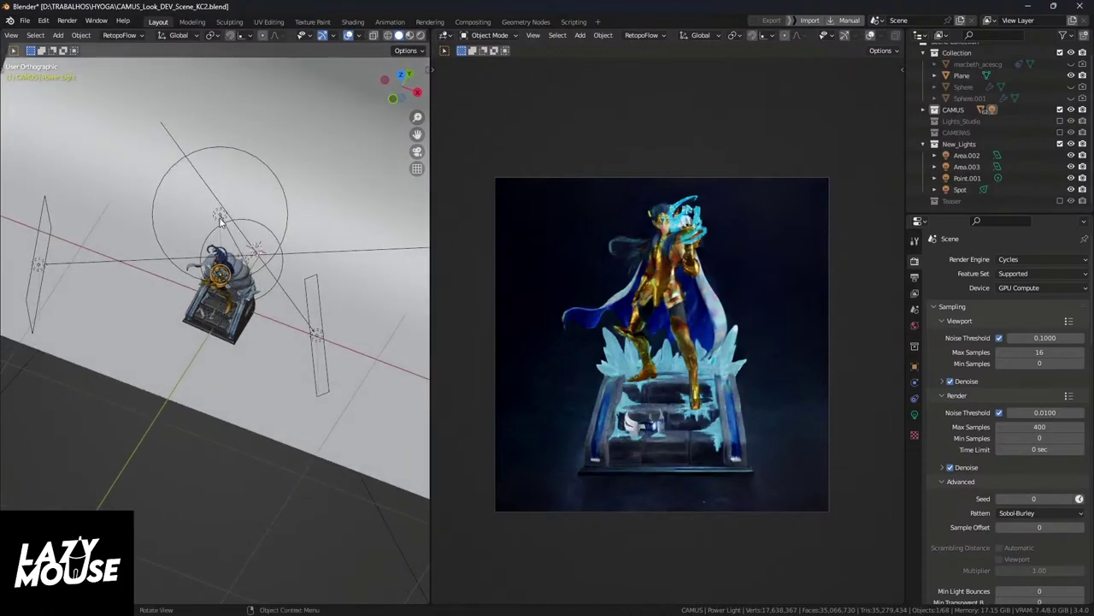
Step: Select the Spot and Point.001 lights, review their light data, then view the World properties
click(220, 219)
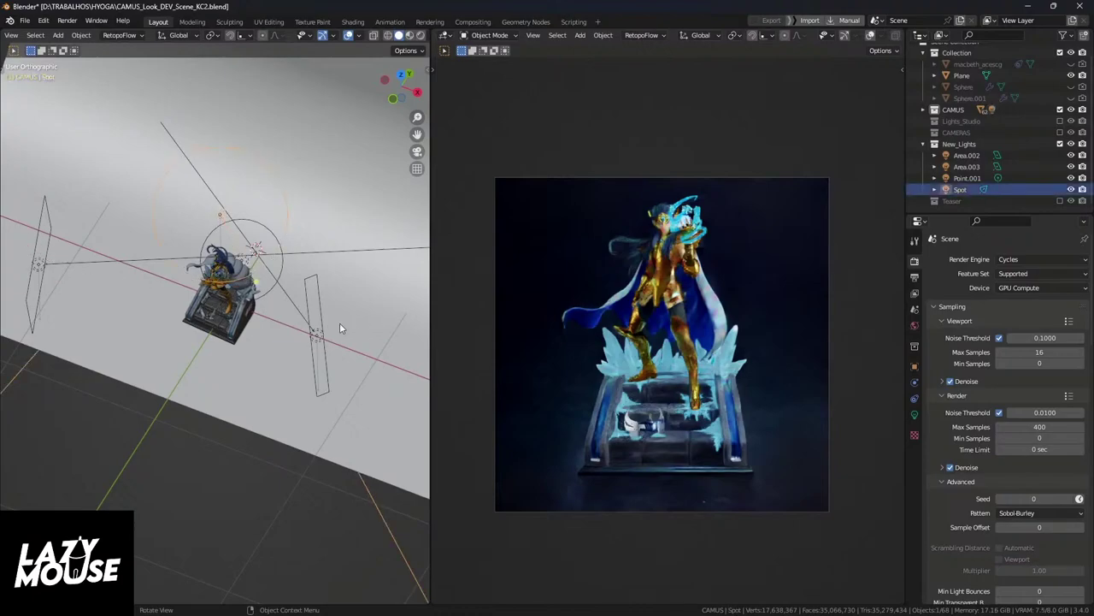
click(283, 267)
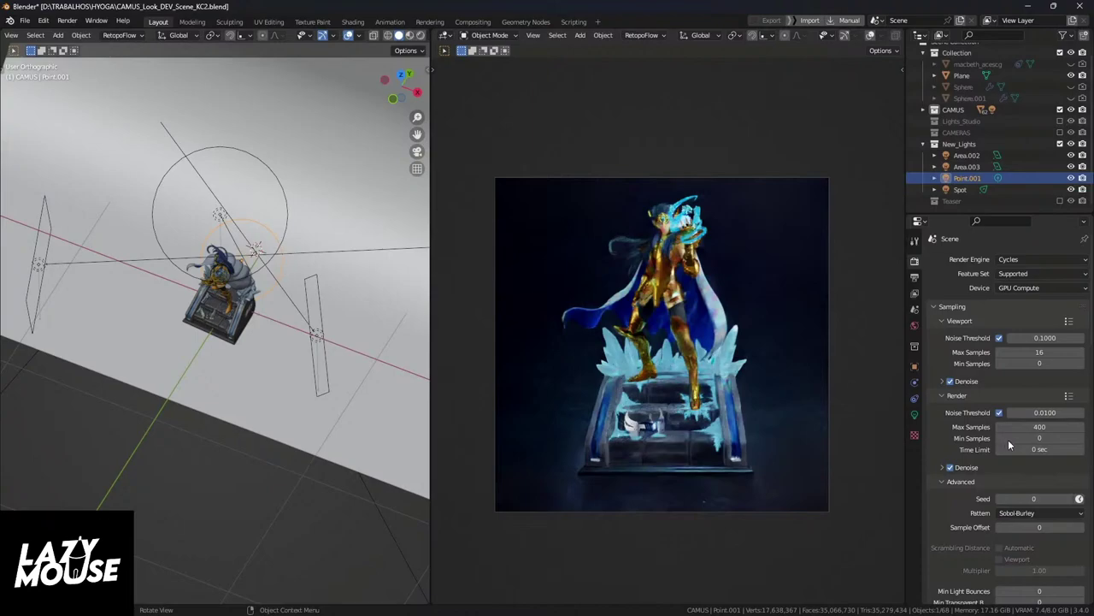
click(914, 415)
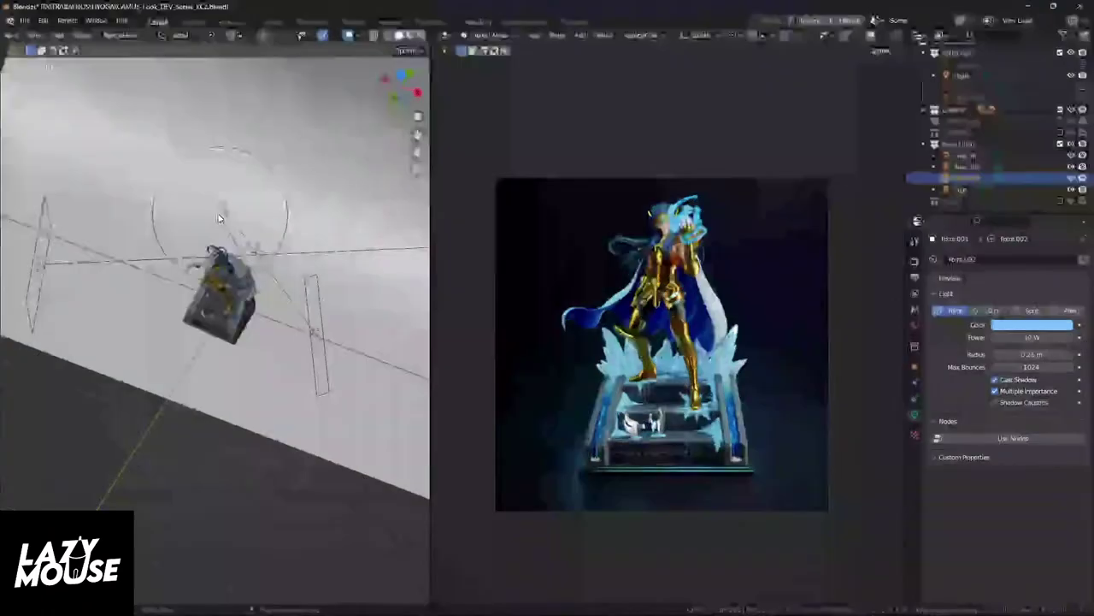
click(218, 218)
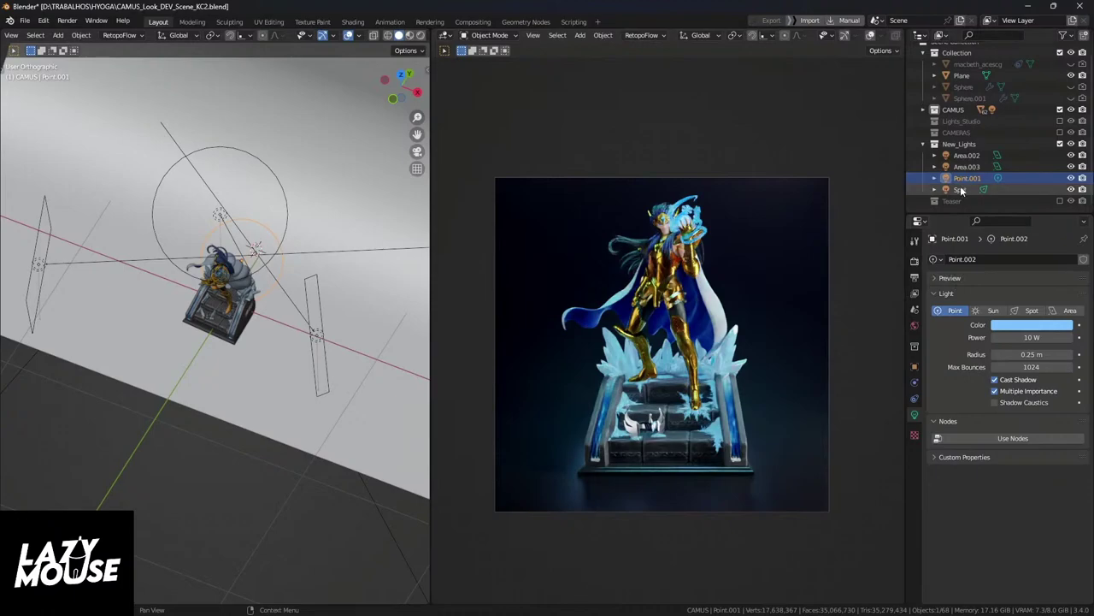
click(914, 325)
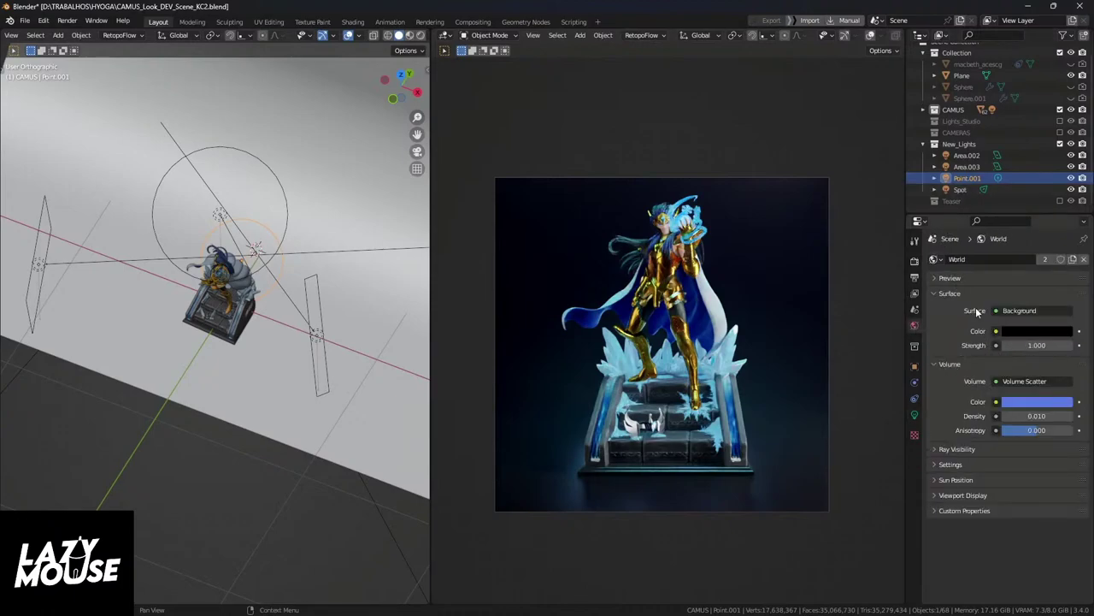
Step: Remove the World's Volume Scatter shader and set the right viewport to Material Preview
click(1023, 380)
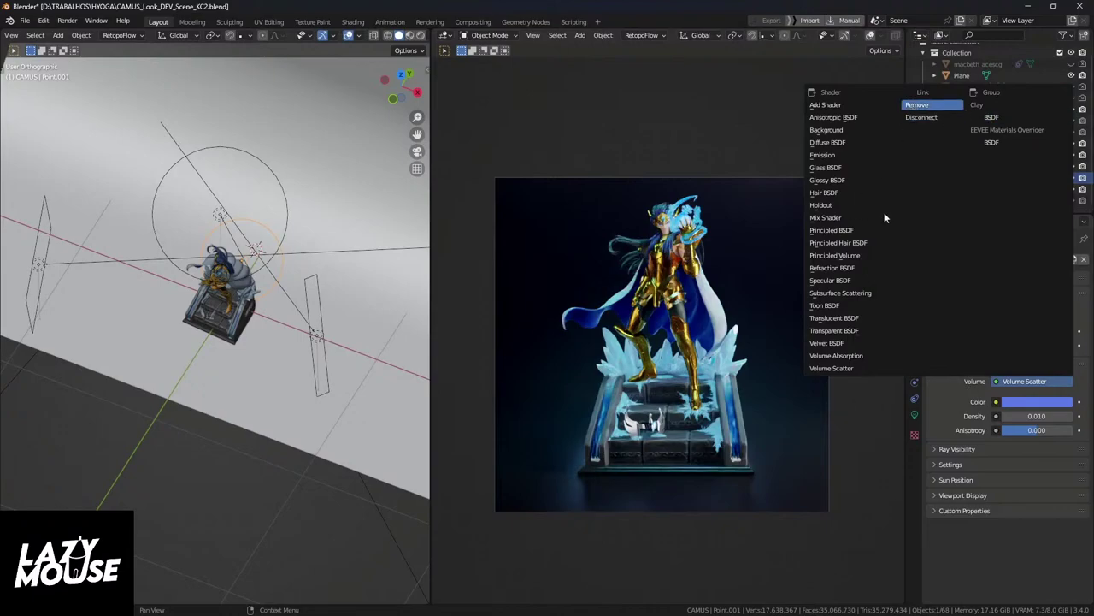
key(Return)
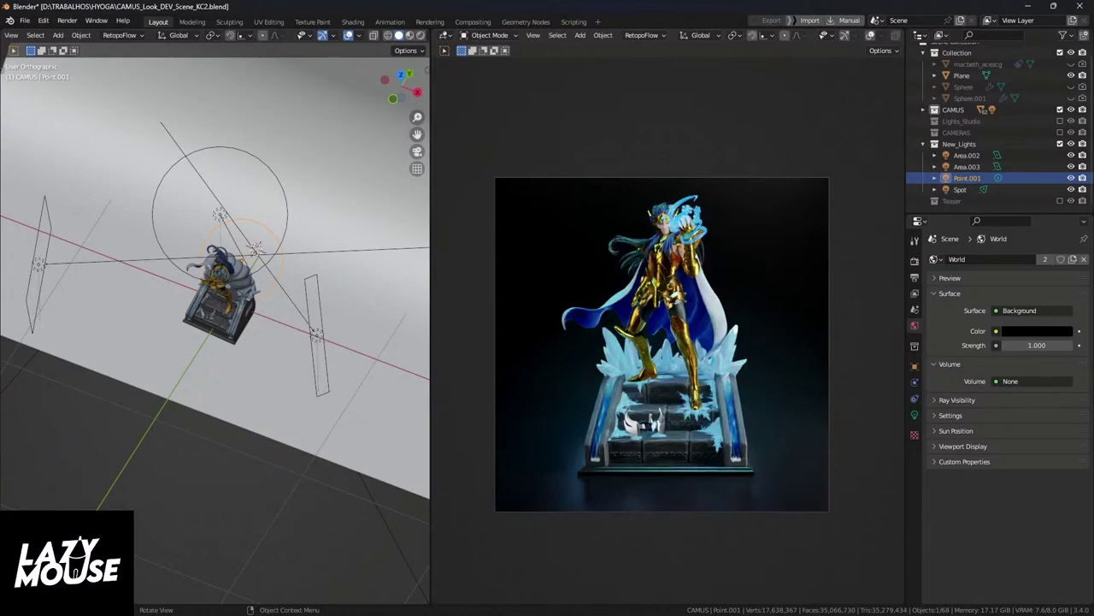
scroll(846, 35, right, 3)
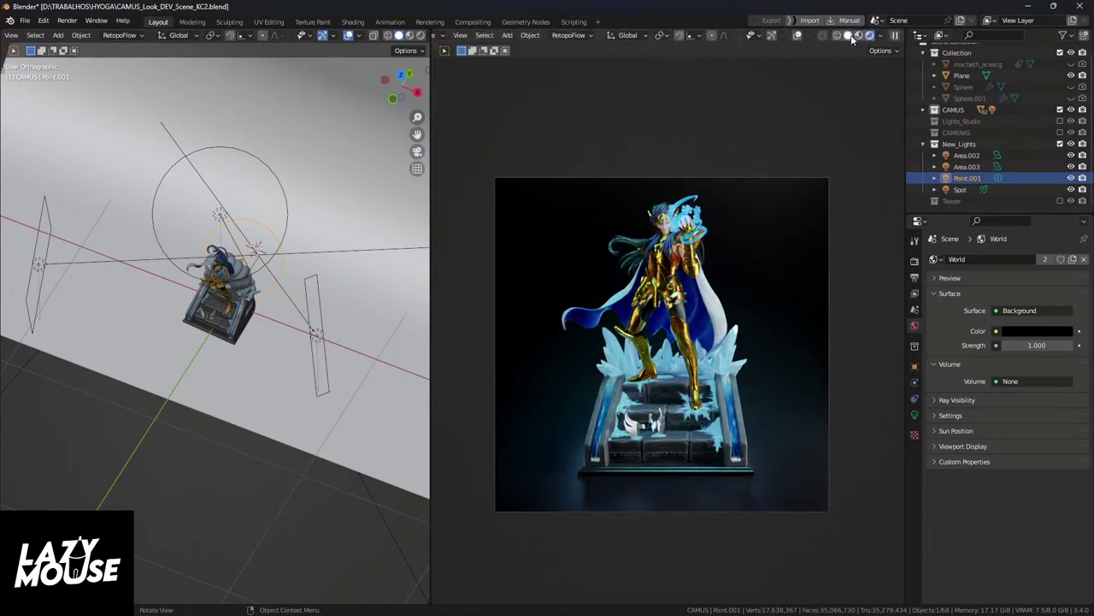
click(860, 35)
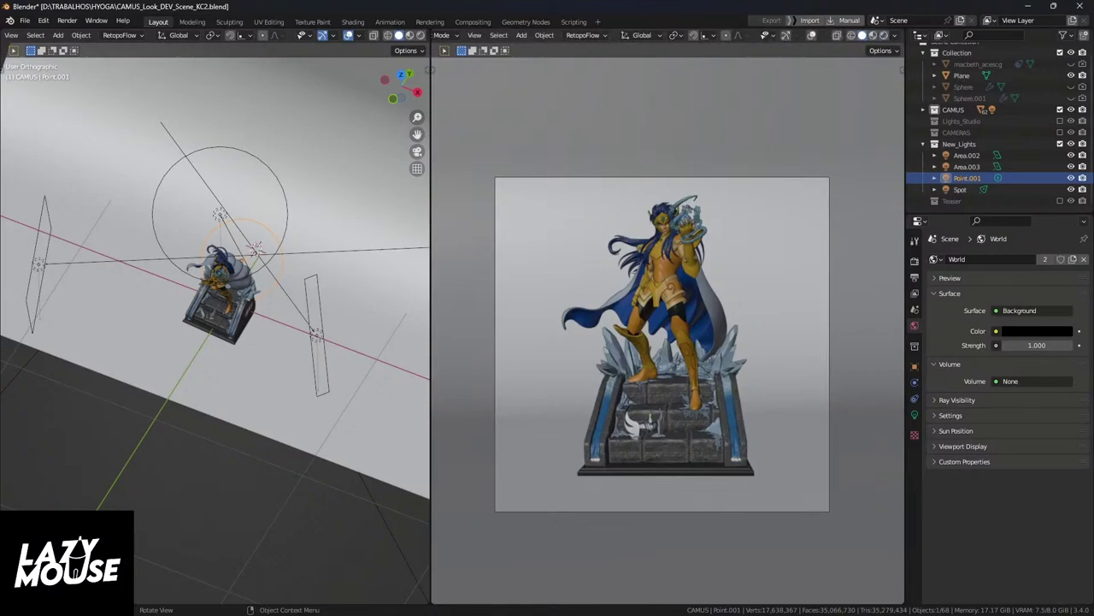
Step: Keep the left viewport in Object Mode and bring up its editor type list
click(442, 35)
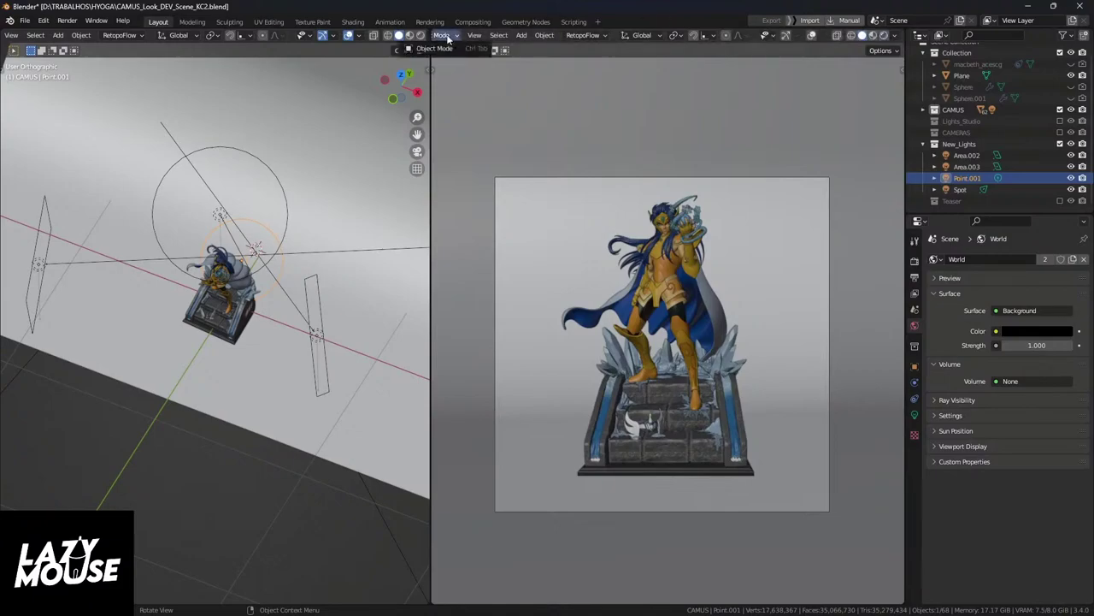
click(439, 51)
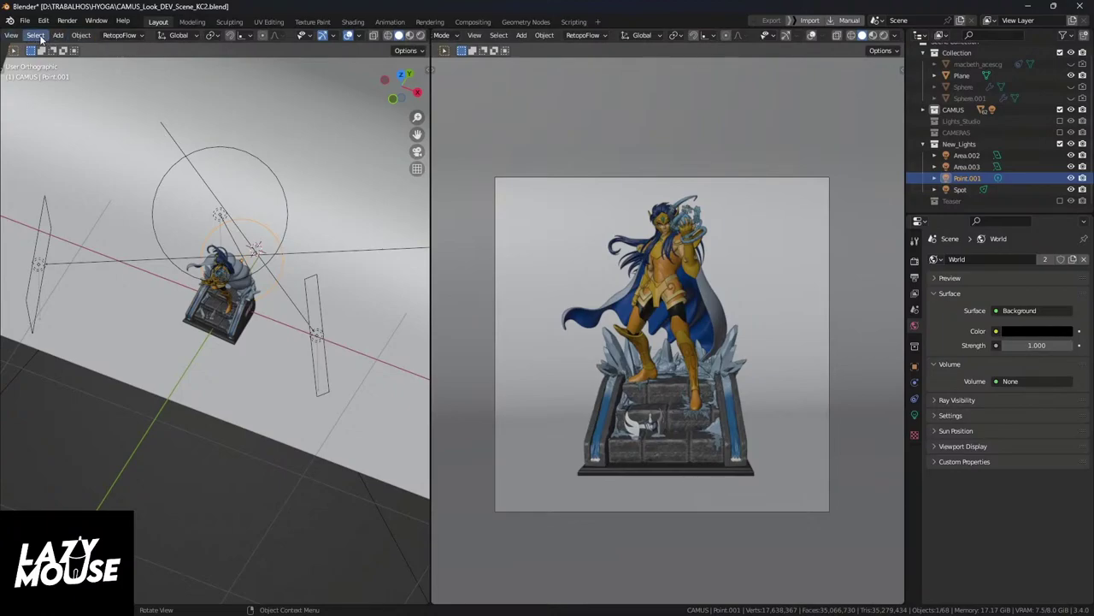
scroll(32, 39, up, 3)
click(15, 36)
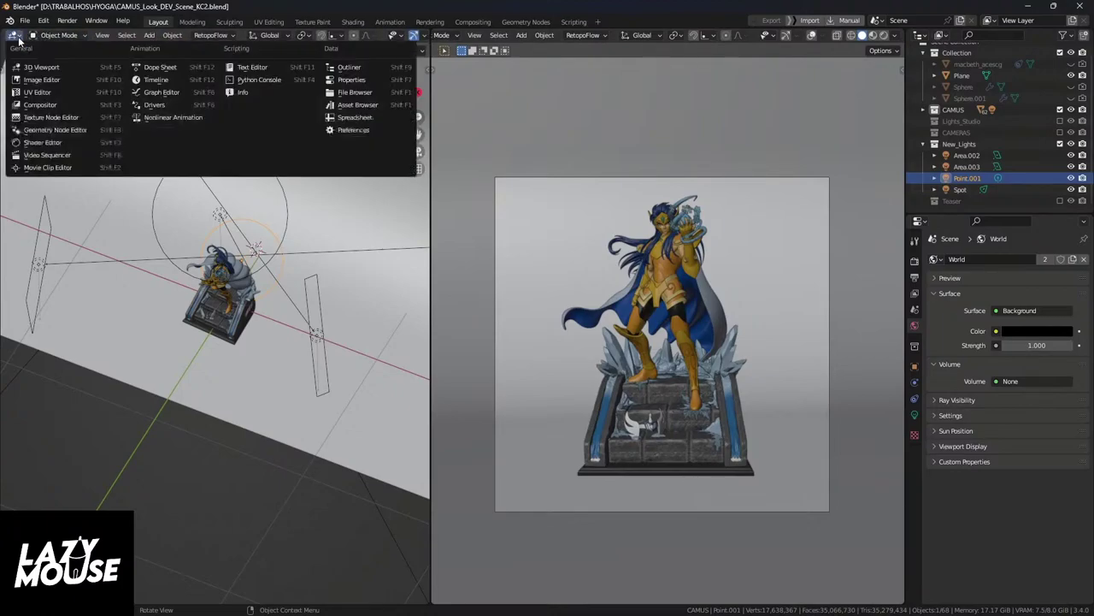
Step: Turn the shaded view into the Compositor, frame the node tree, and select Render Layers
click(50, 105)
key(Home)
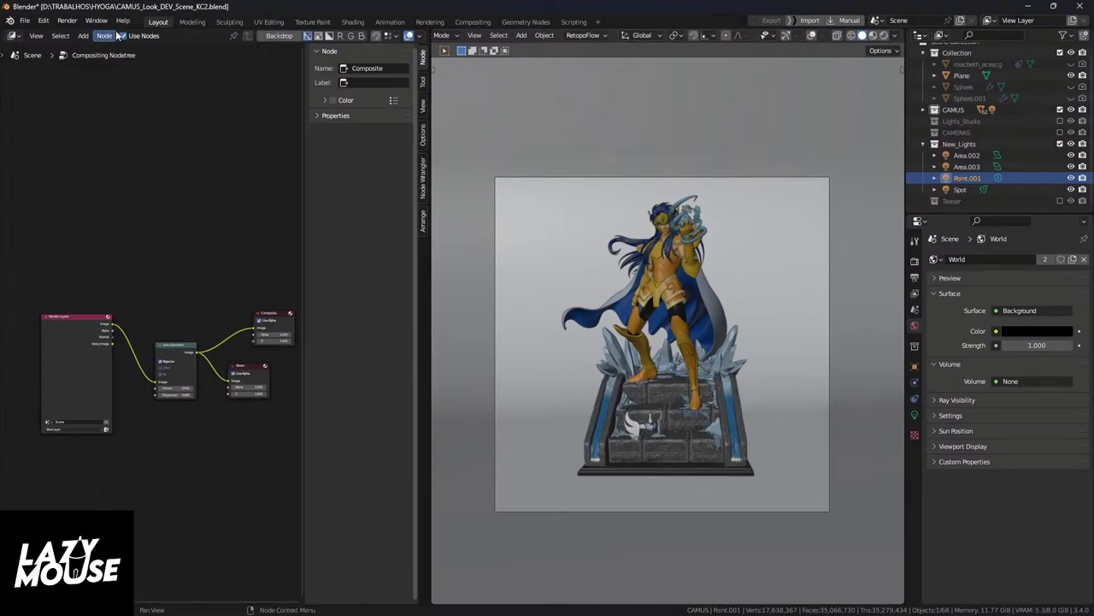
key(Home)
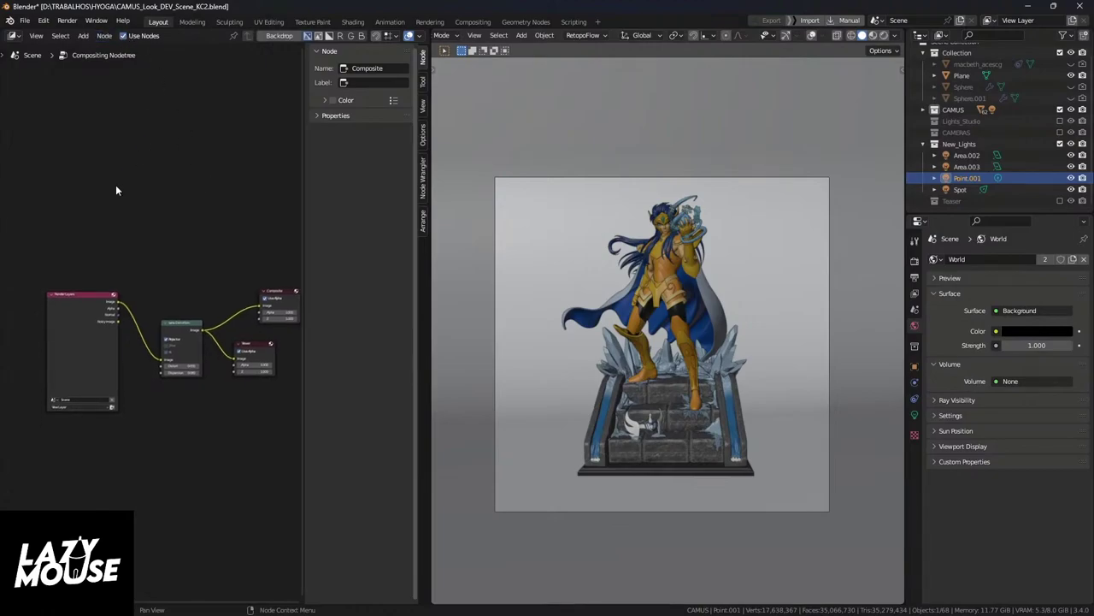
click(66, 314)
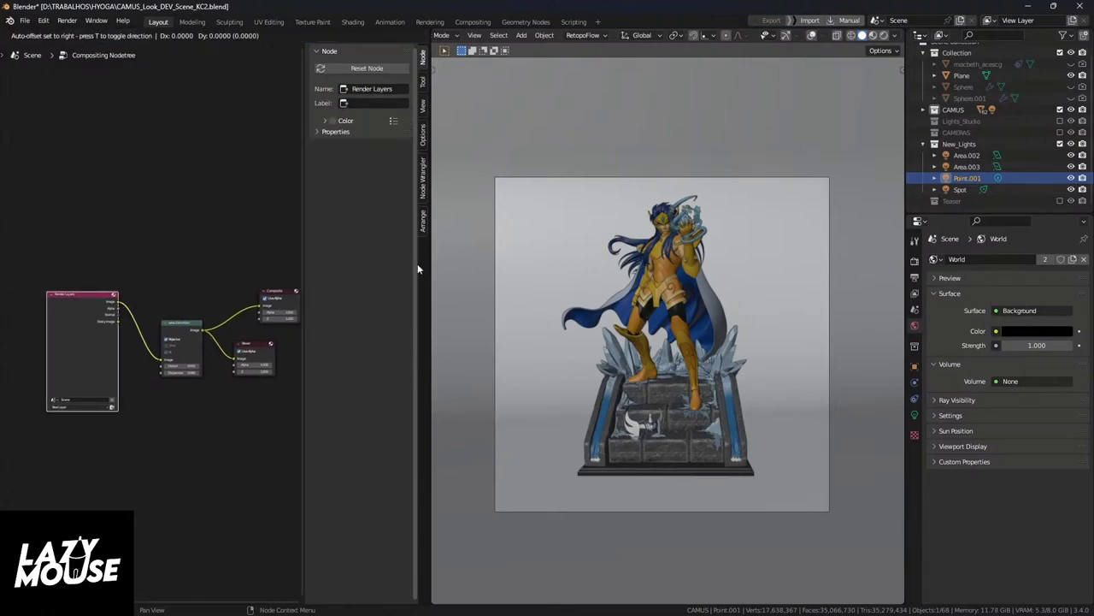
Step: Enable the Denoising Data pass in View Layer properties, checking the Render Layers outputs
click(915, 278)
click(915, 310)
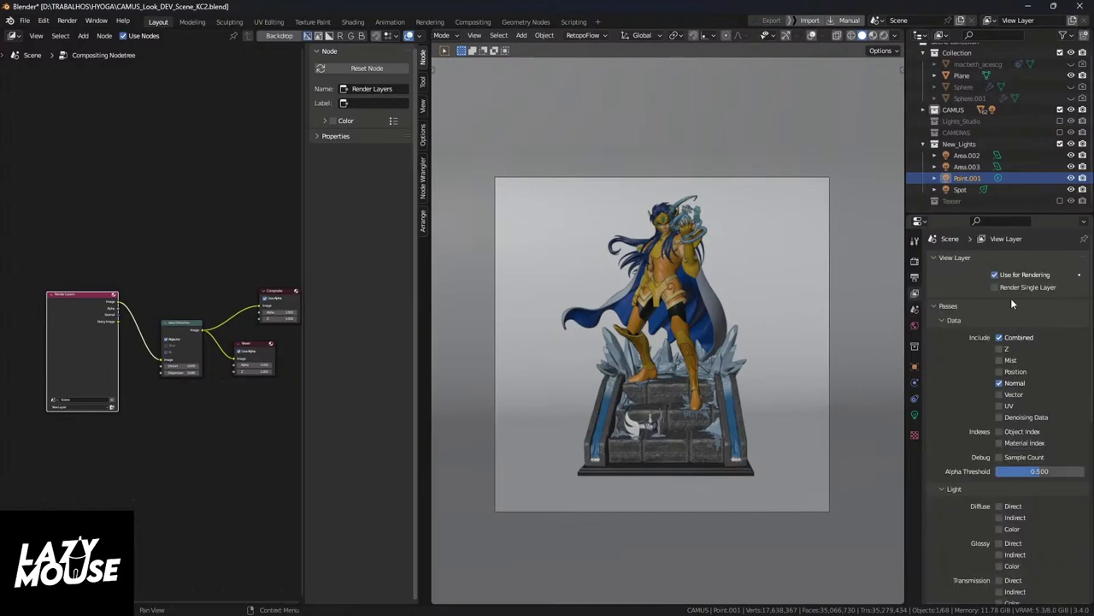
click(998, 416)
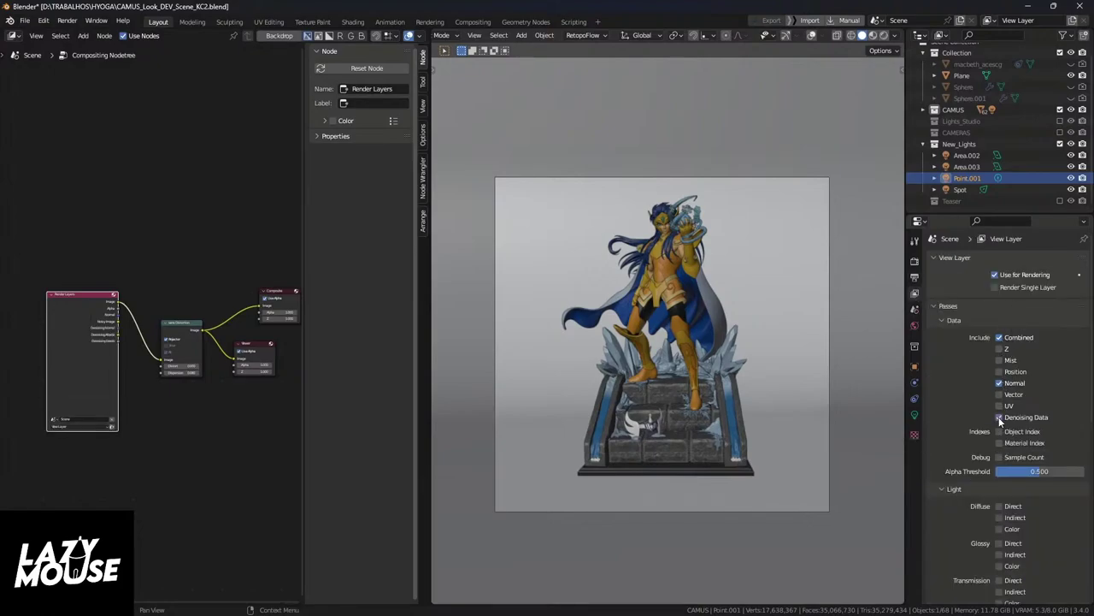
click(999, 417)
scroll(97, 331, up, 4)
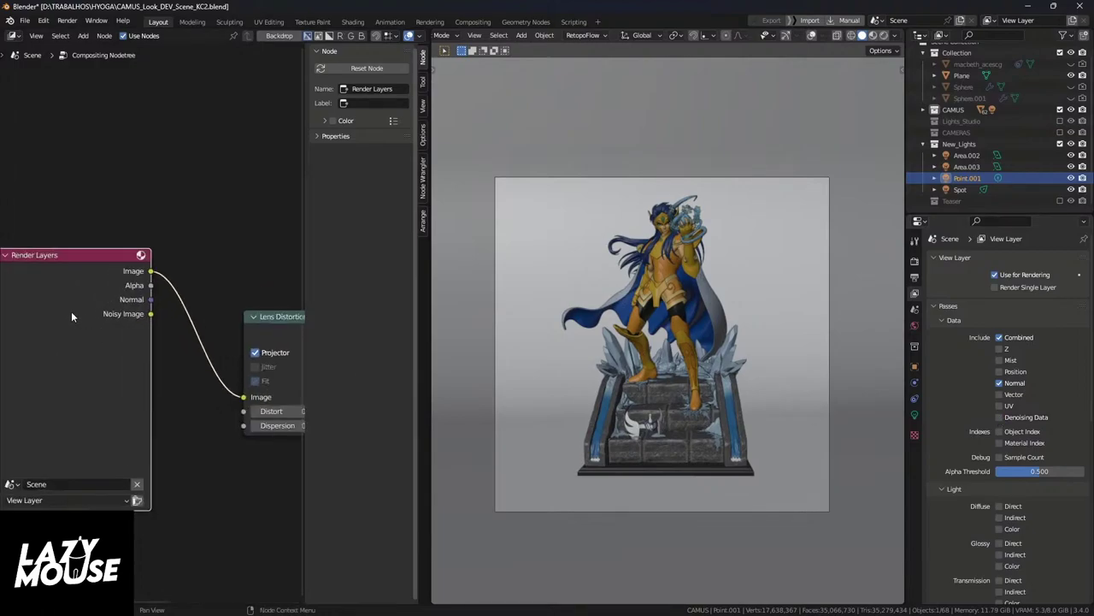
middle_drag(71, 313, 105, 313)
scroll(104, 312, up, 2)
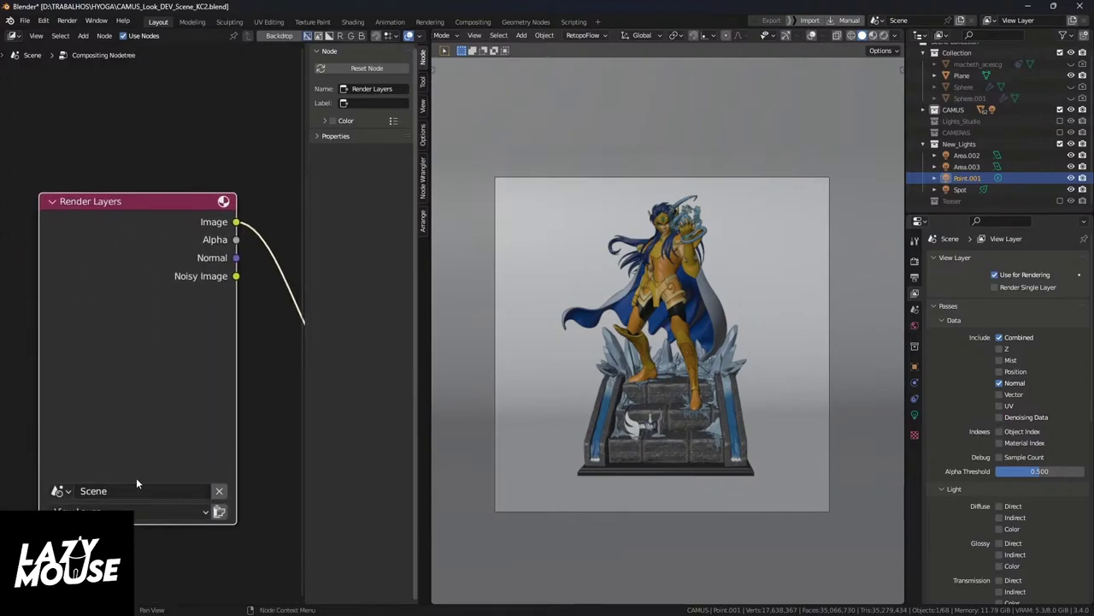
click(999, 416)
scroll(167, 340, down, 3)
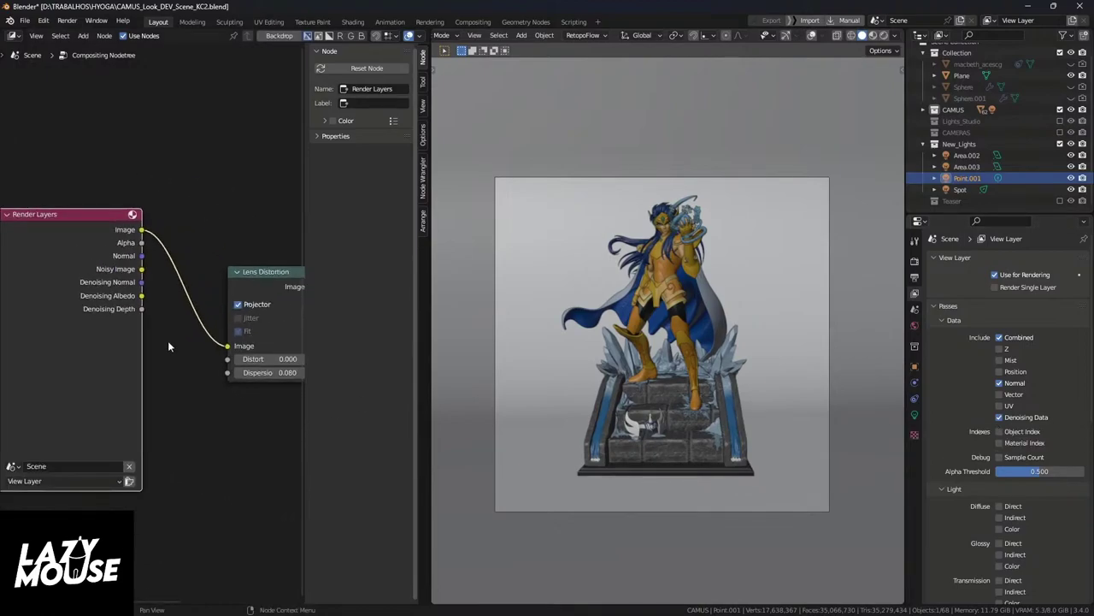
Step: Move the Lens Distortion node slightly in the compositor
click(248, 277)
key(g)
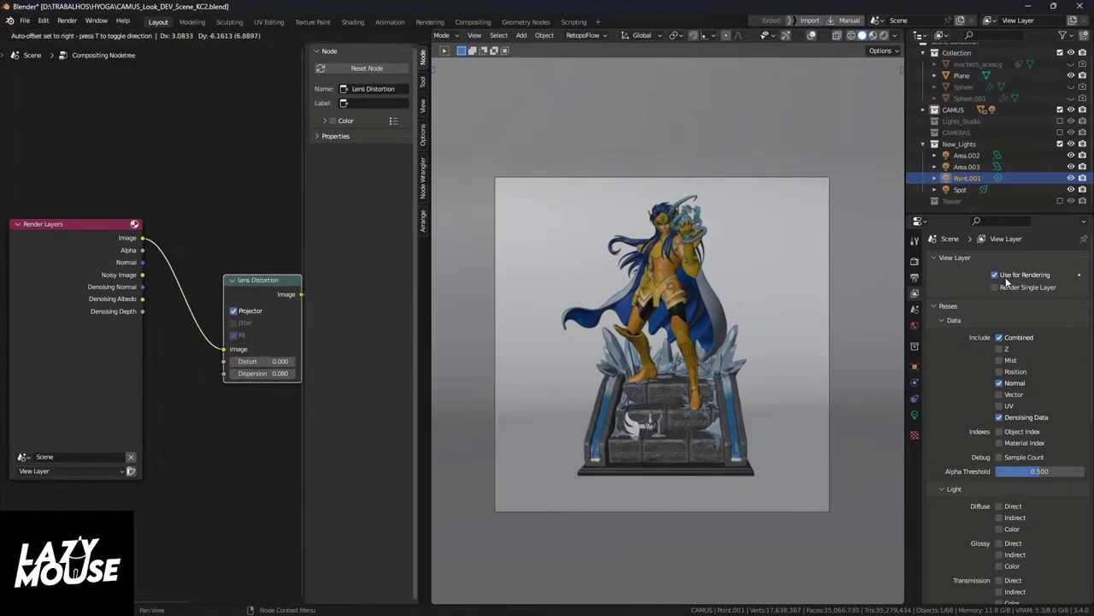
click(229, 262)
Step: Show the render Denoise settings: OpenImageDenoise, Albedo and Normal passes, Accurate prefilter
click(915, 261)
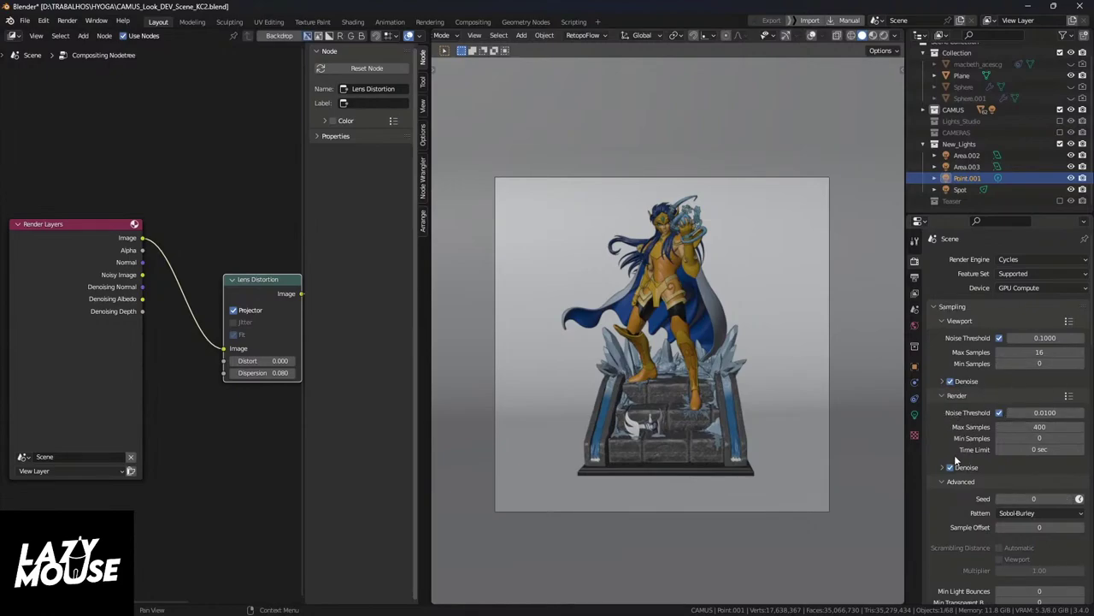
click(942, 466)
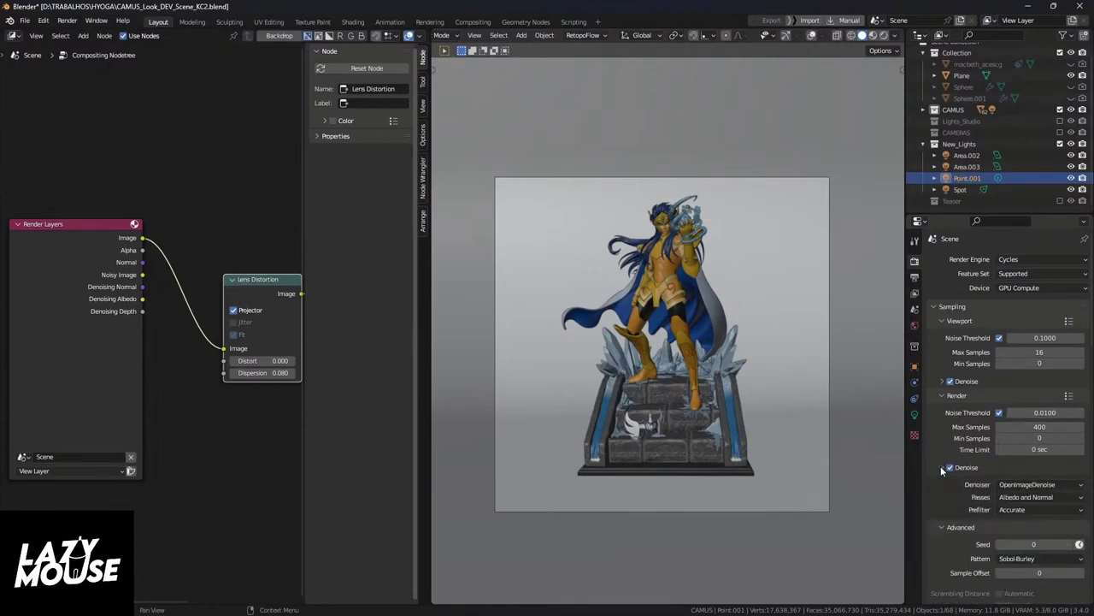
click(1034, 466)
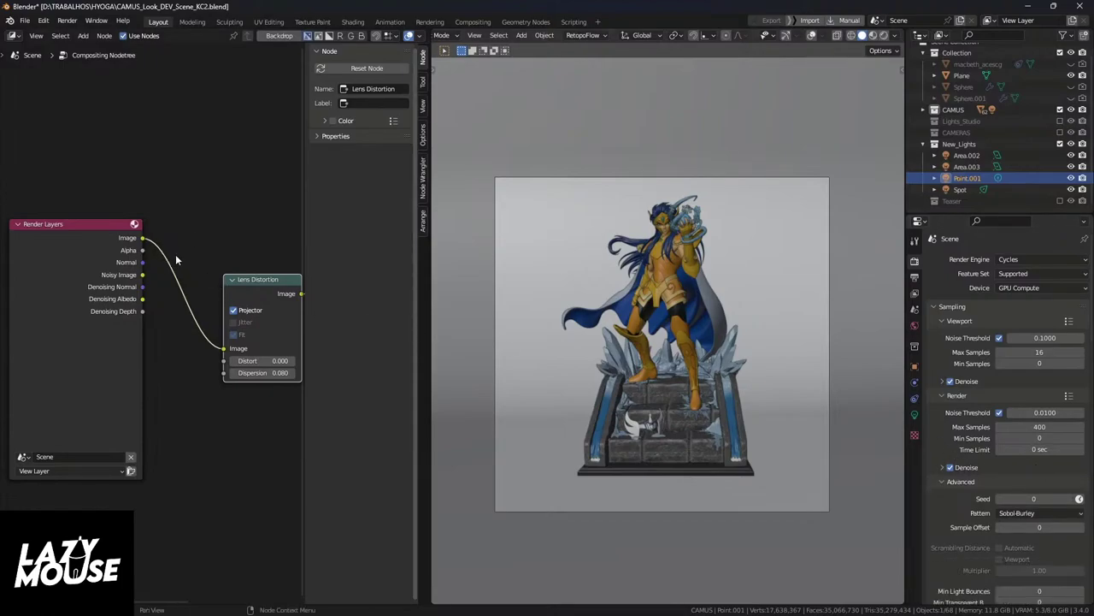
middle_drag(185, 261, 130, 254)
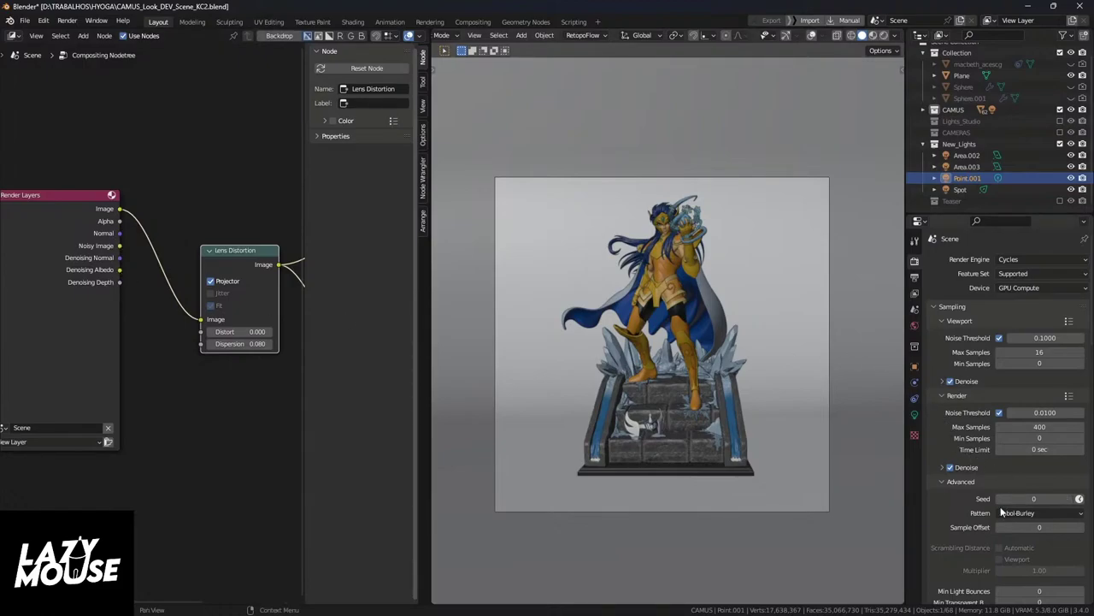
click(943, 468)
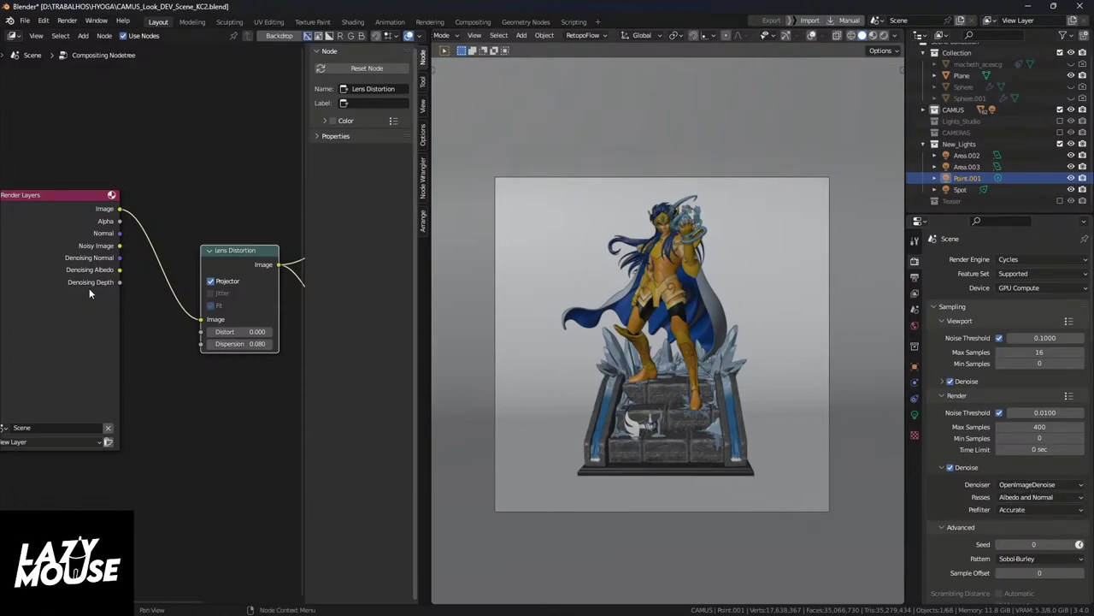
click(118, 277)
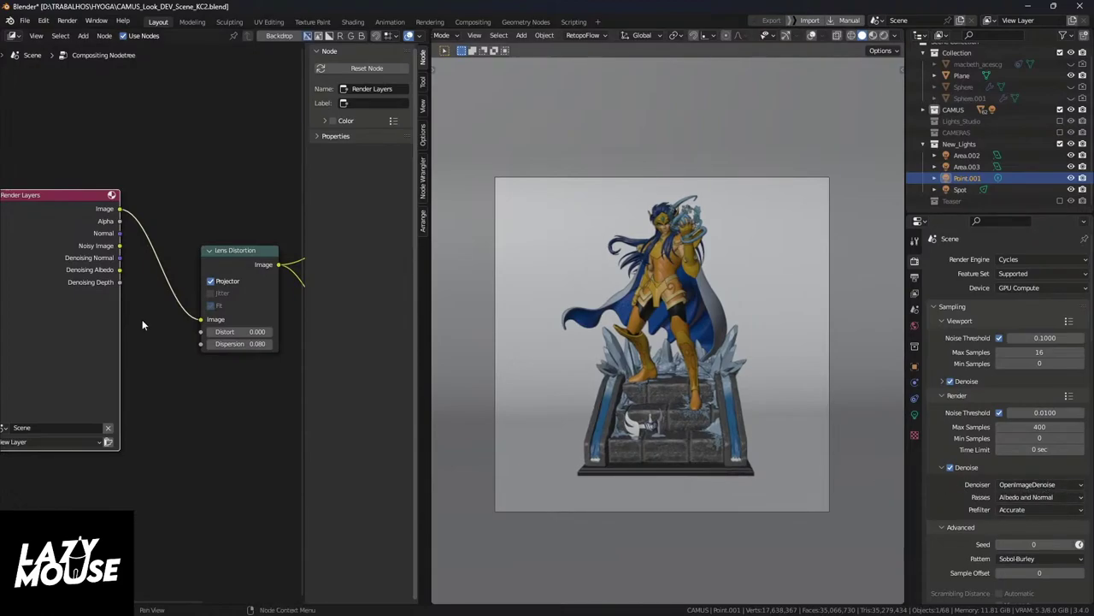
middle_drag(86, 227, 115, 222)
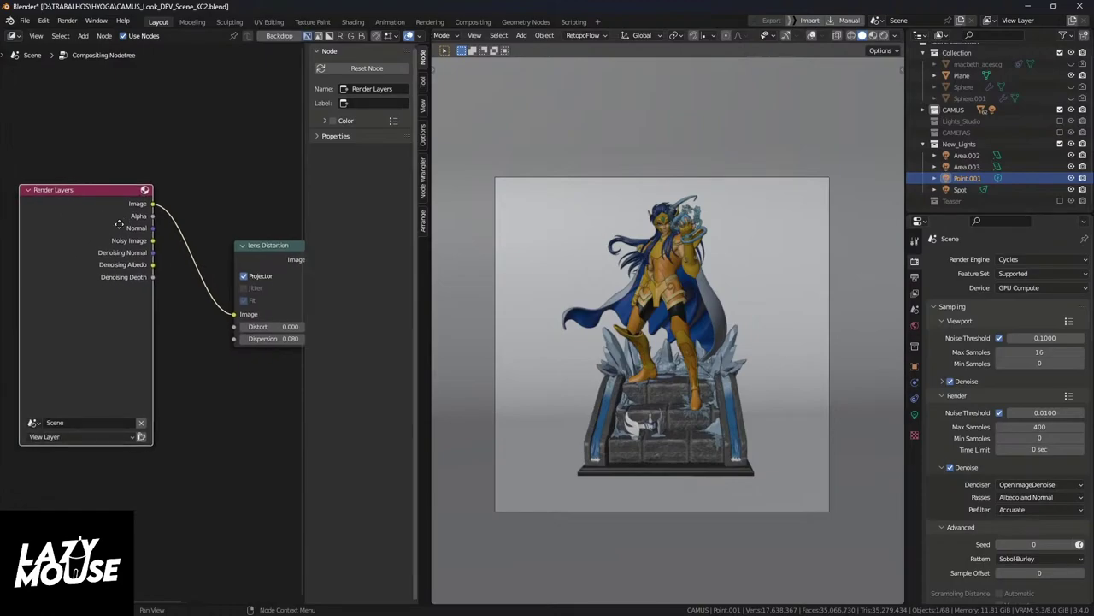
middle_drag(184, 294, 146, 268)
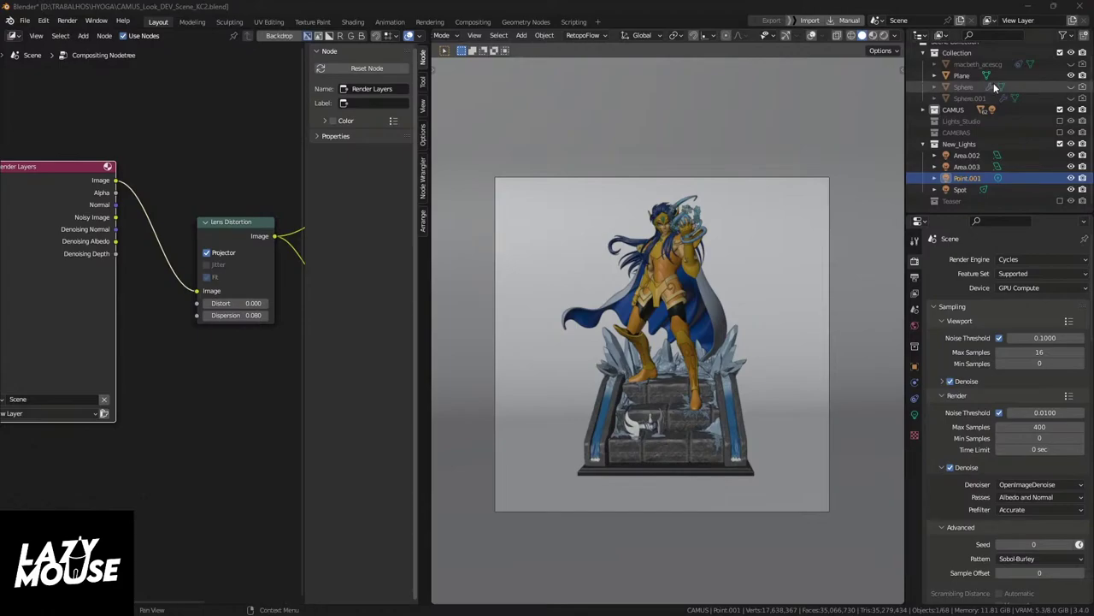
Step: Edit the render Noise Threshold, changing it from 0.0100 to 0.001
click(1034, 412)
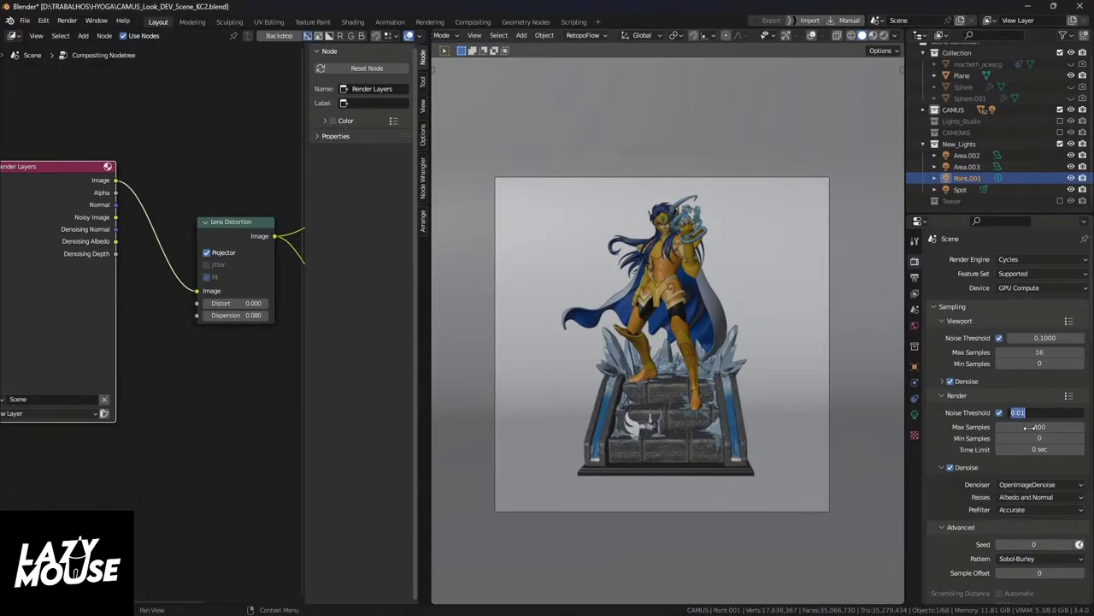
key(Return)
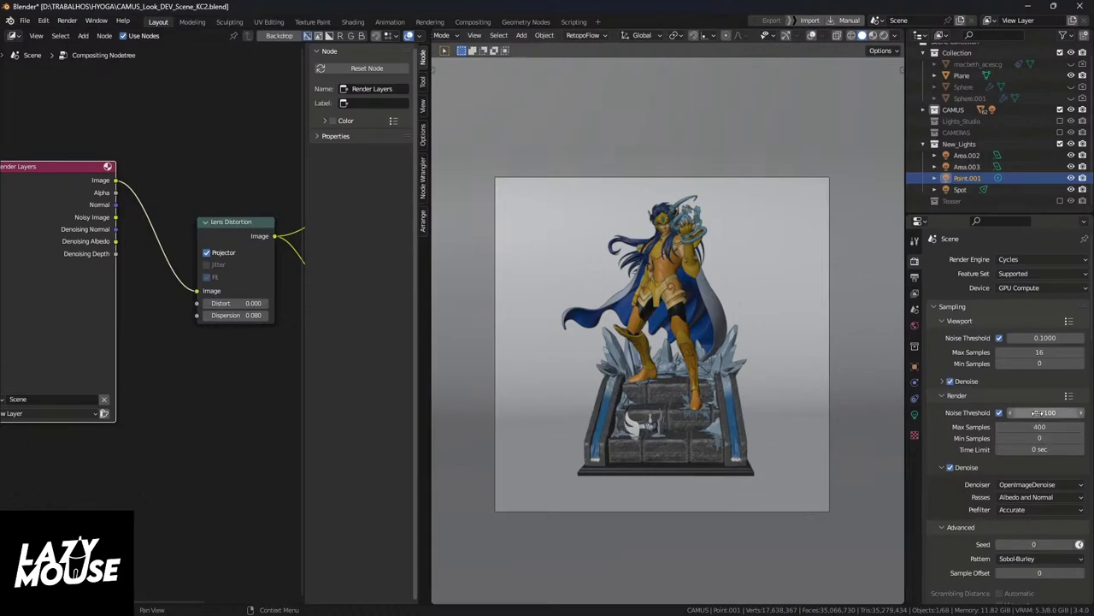
click(1037, 412)
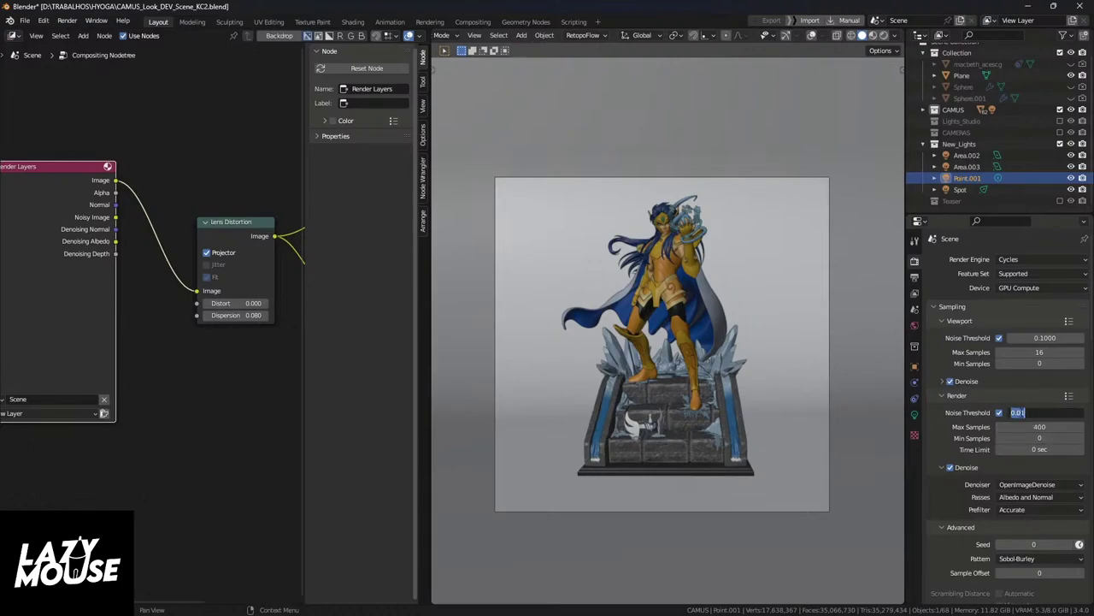
key(Right)
key(Left)
key(Return)
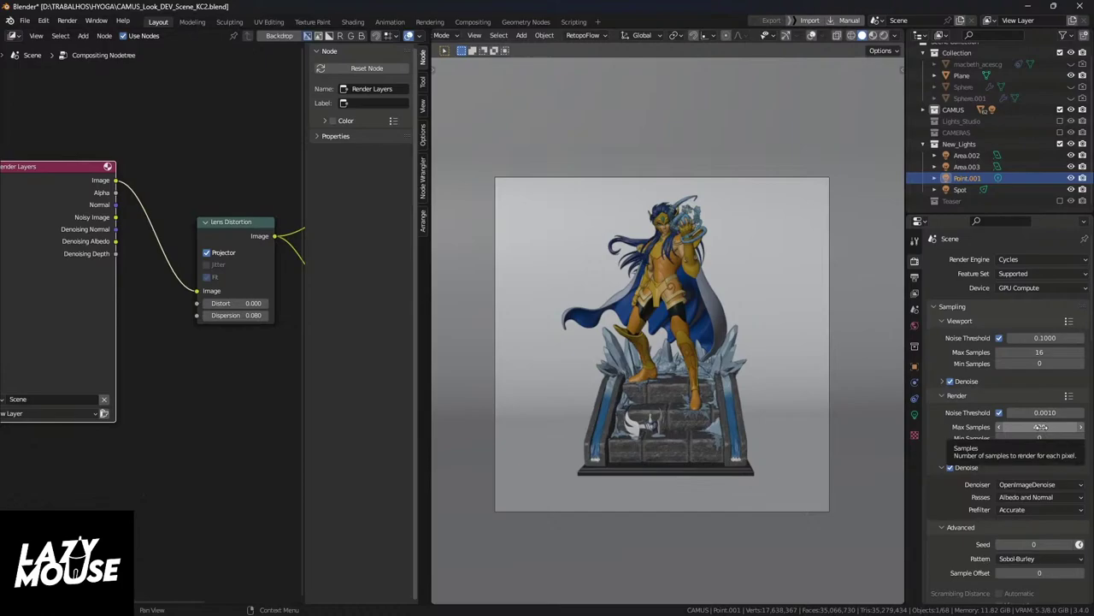
Step: Re-enter the Noise Threshold value, settling on a final 0.001
click(1039, 413)
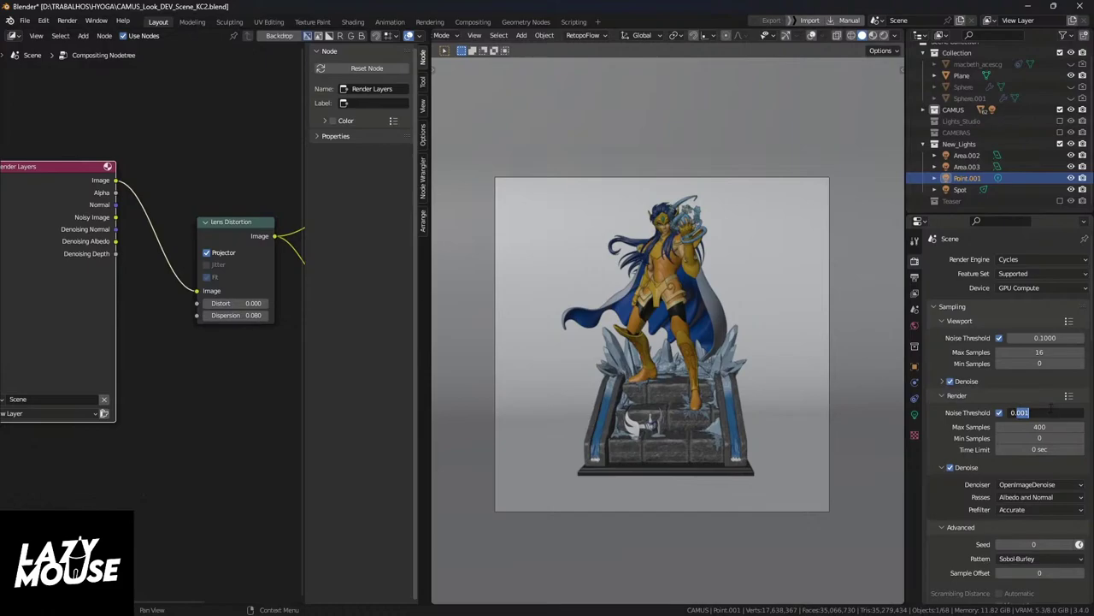
text(0.1)
text(.1)
key(Return)
click(1045, 412)
text(0.1)
key(Return)
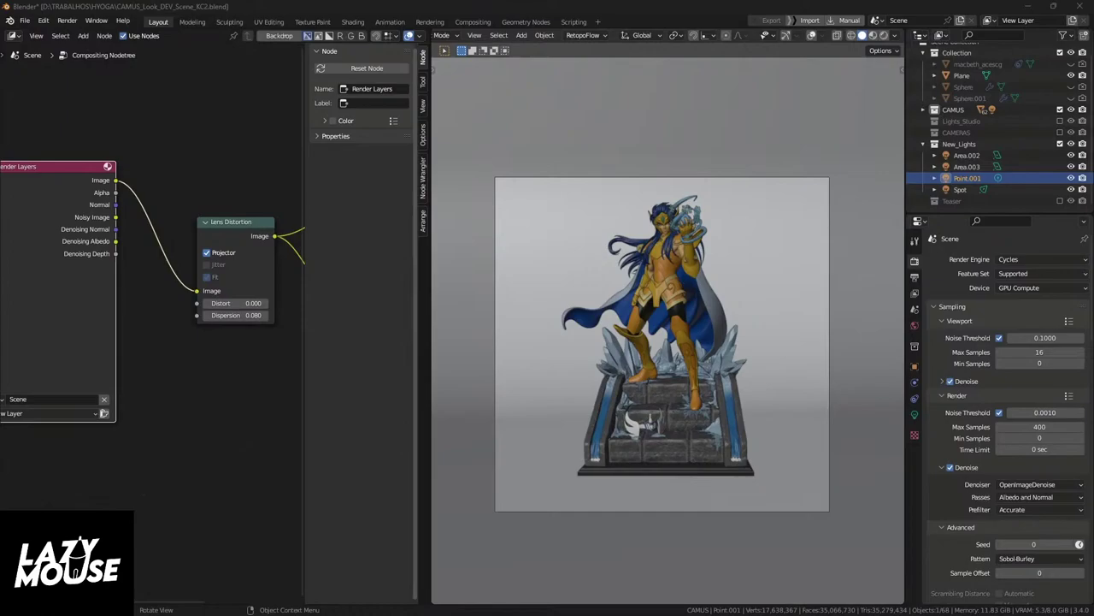
mouse_move(611, 122)
scroll(261, 220, down, 3)
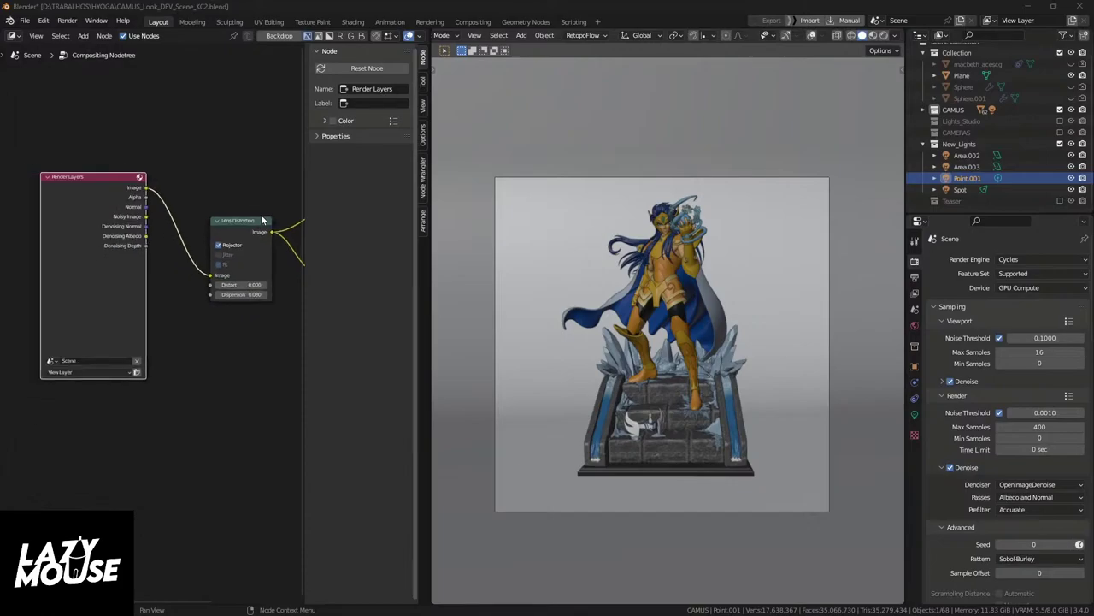